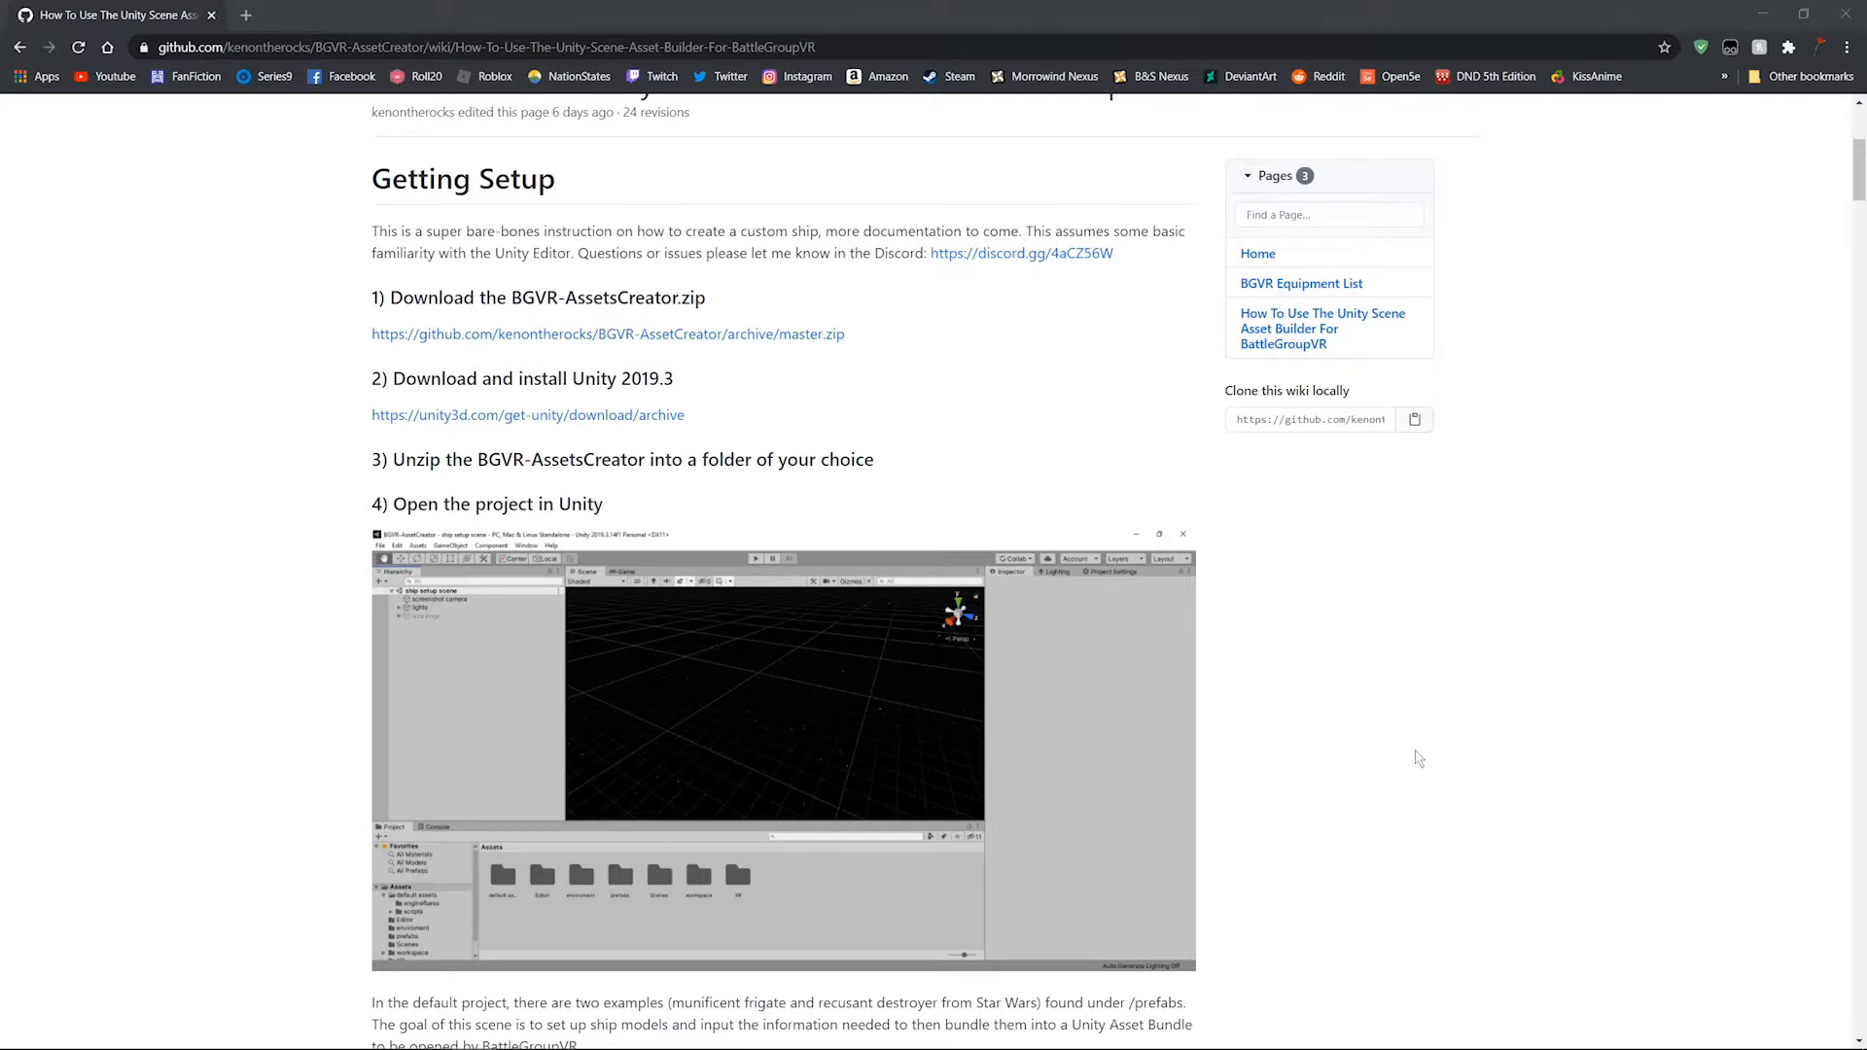
Step: Launch Unity Hub and open the BGVR-AssetCreator-master project
left_click(1419, 759)
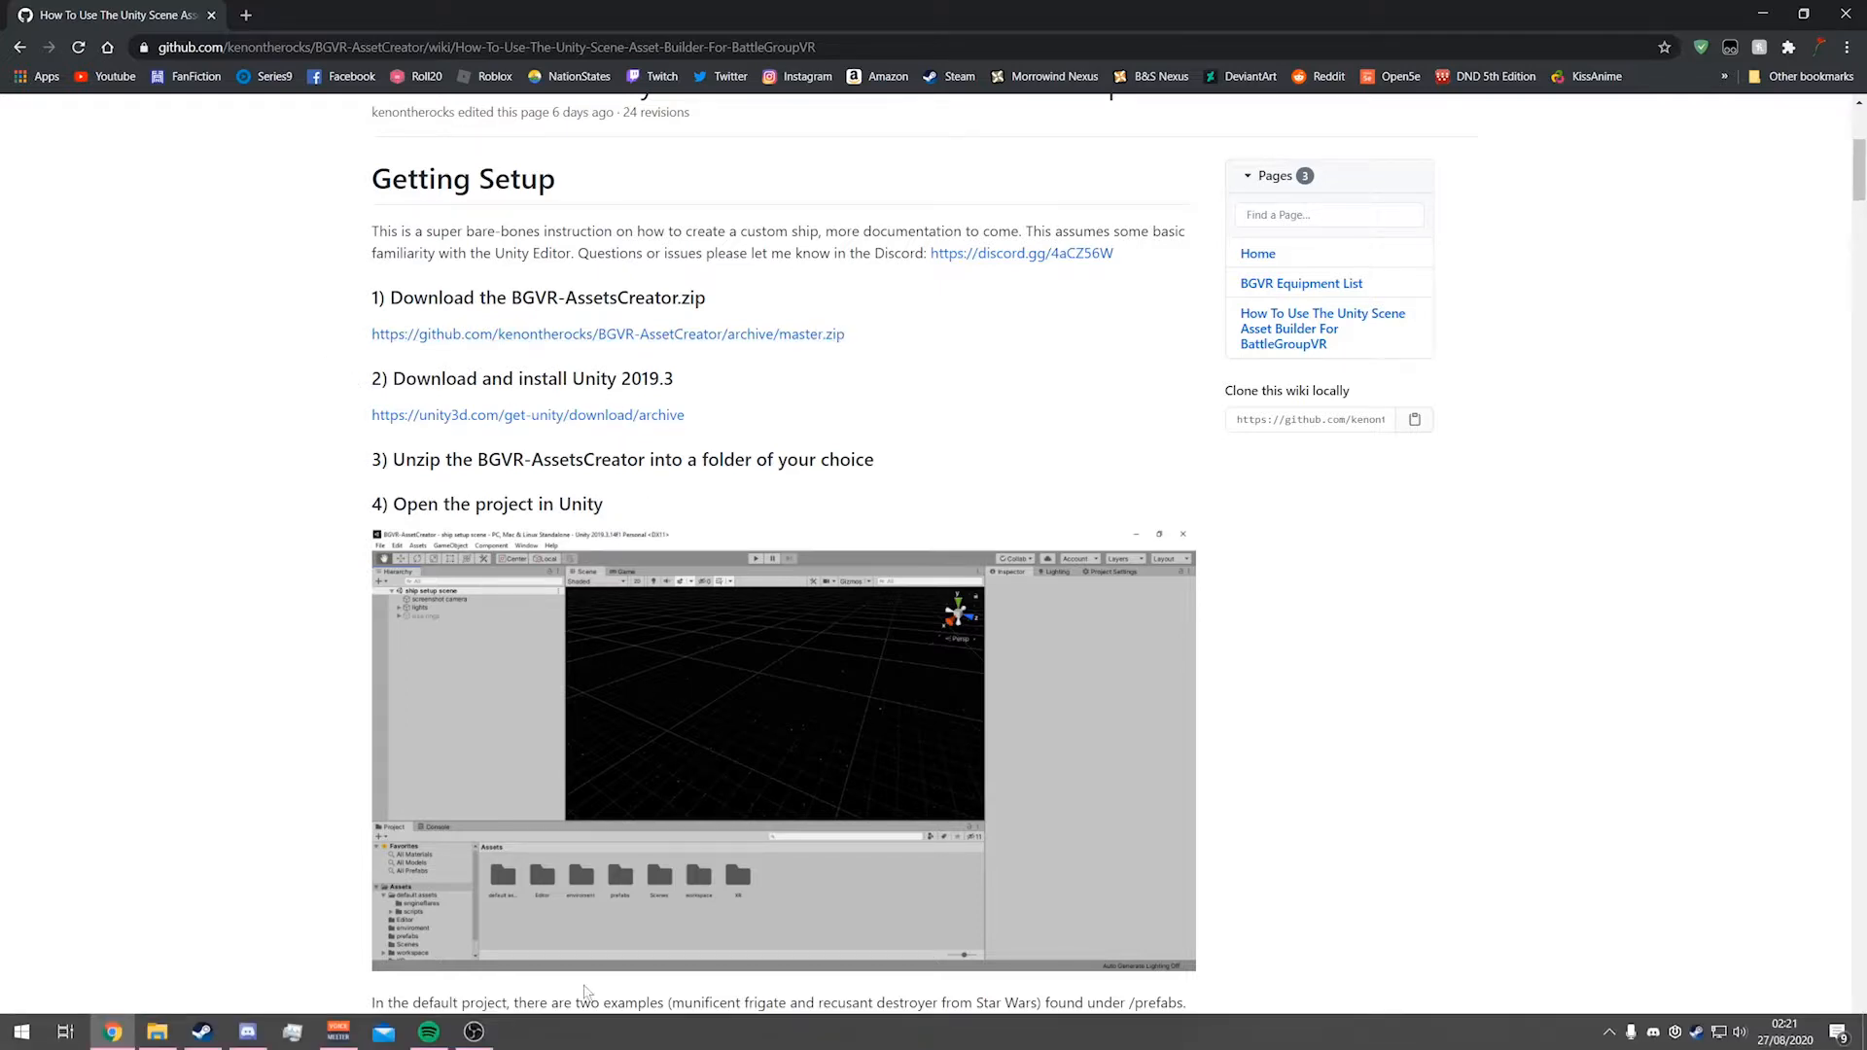
key("super")
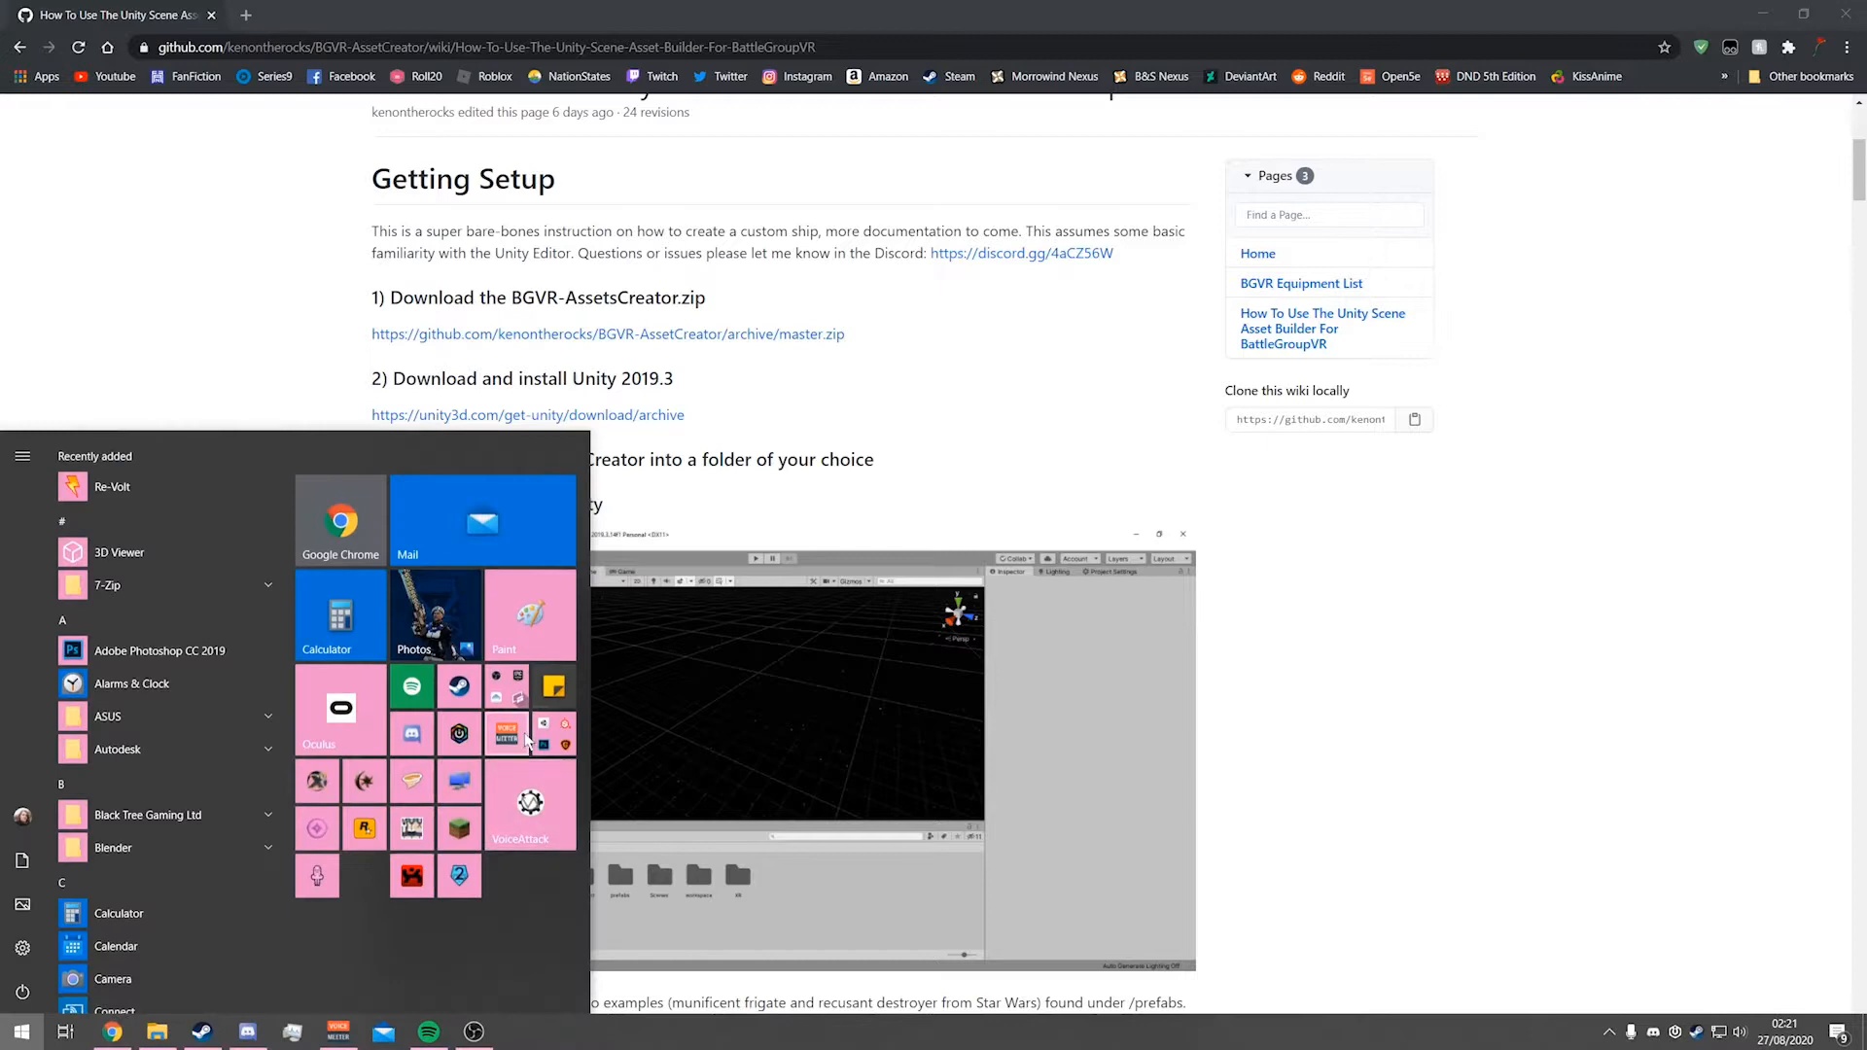
left_click(309, 817)
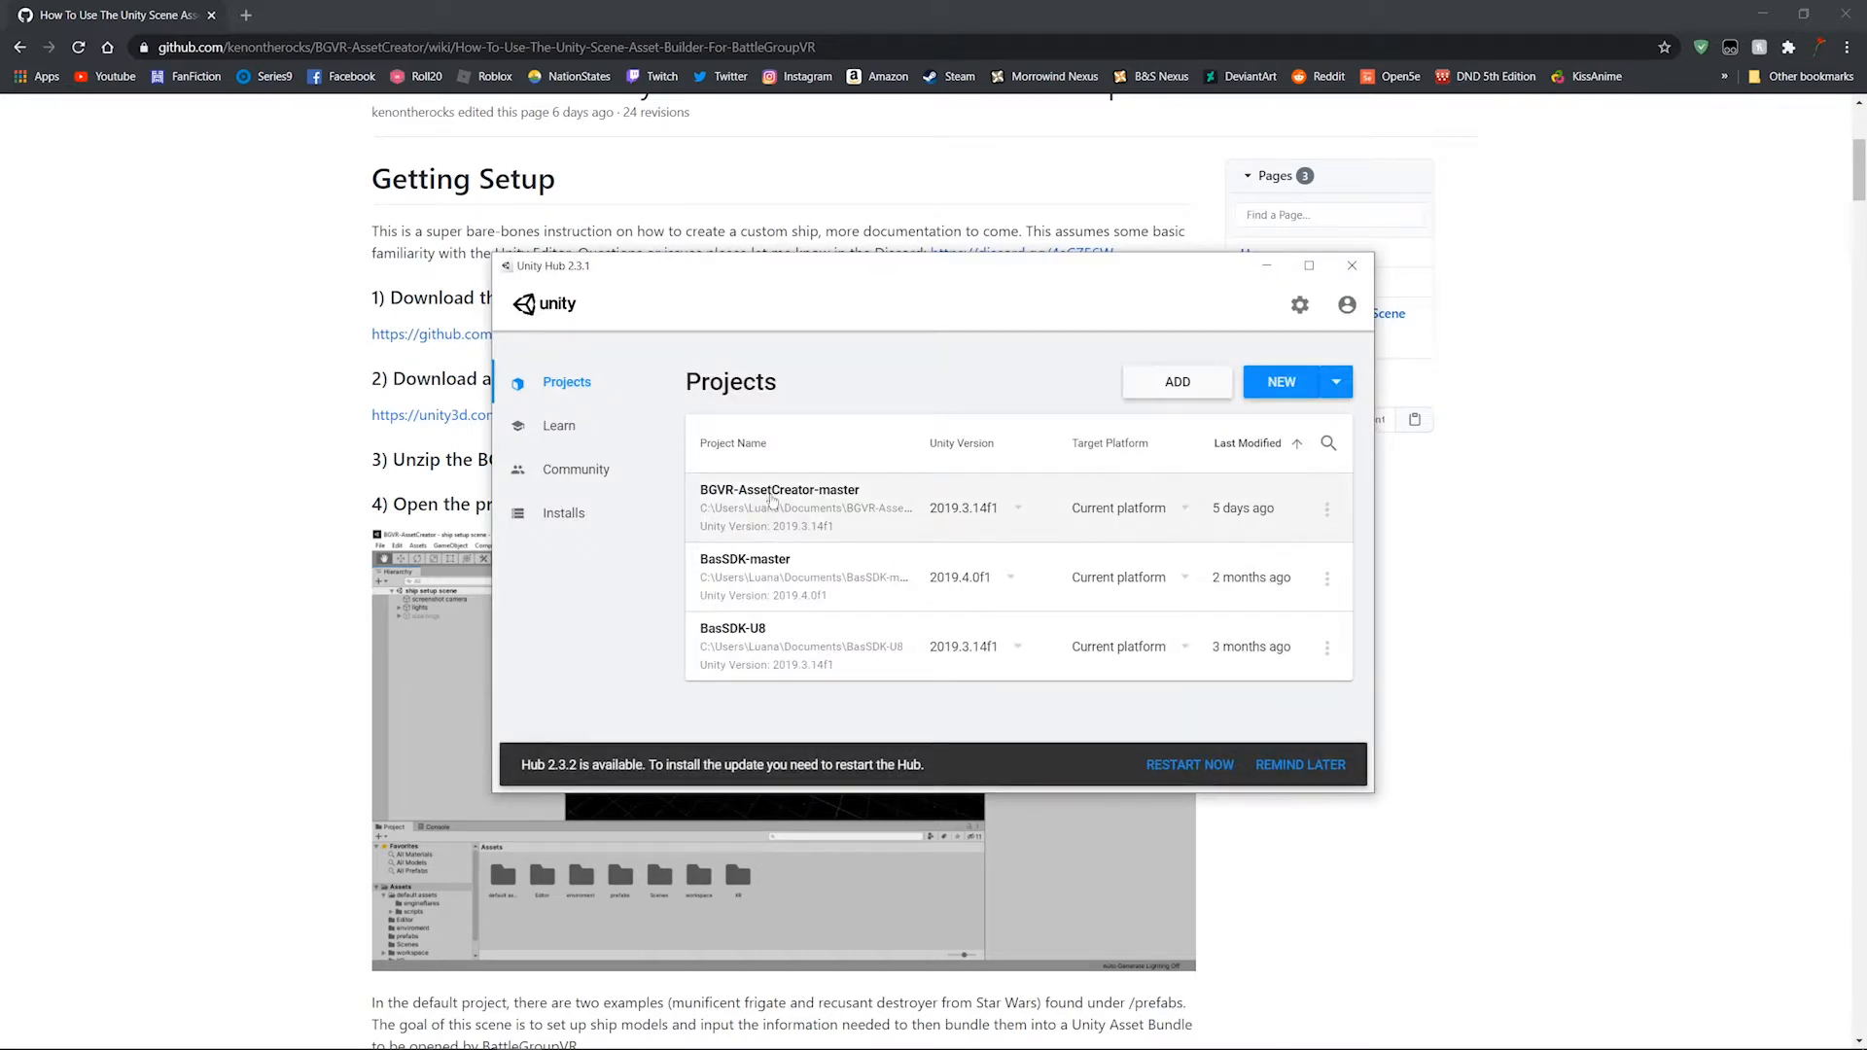
left_click(773, 501)
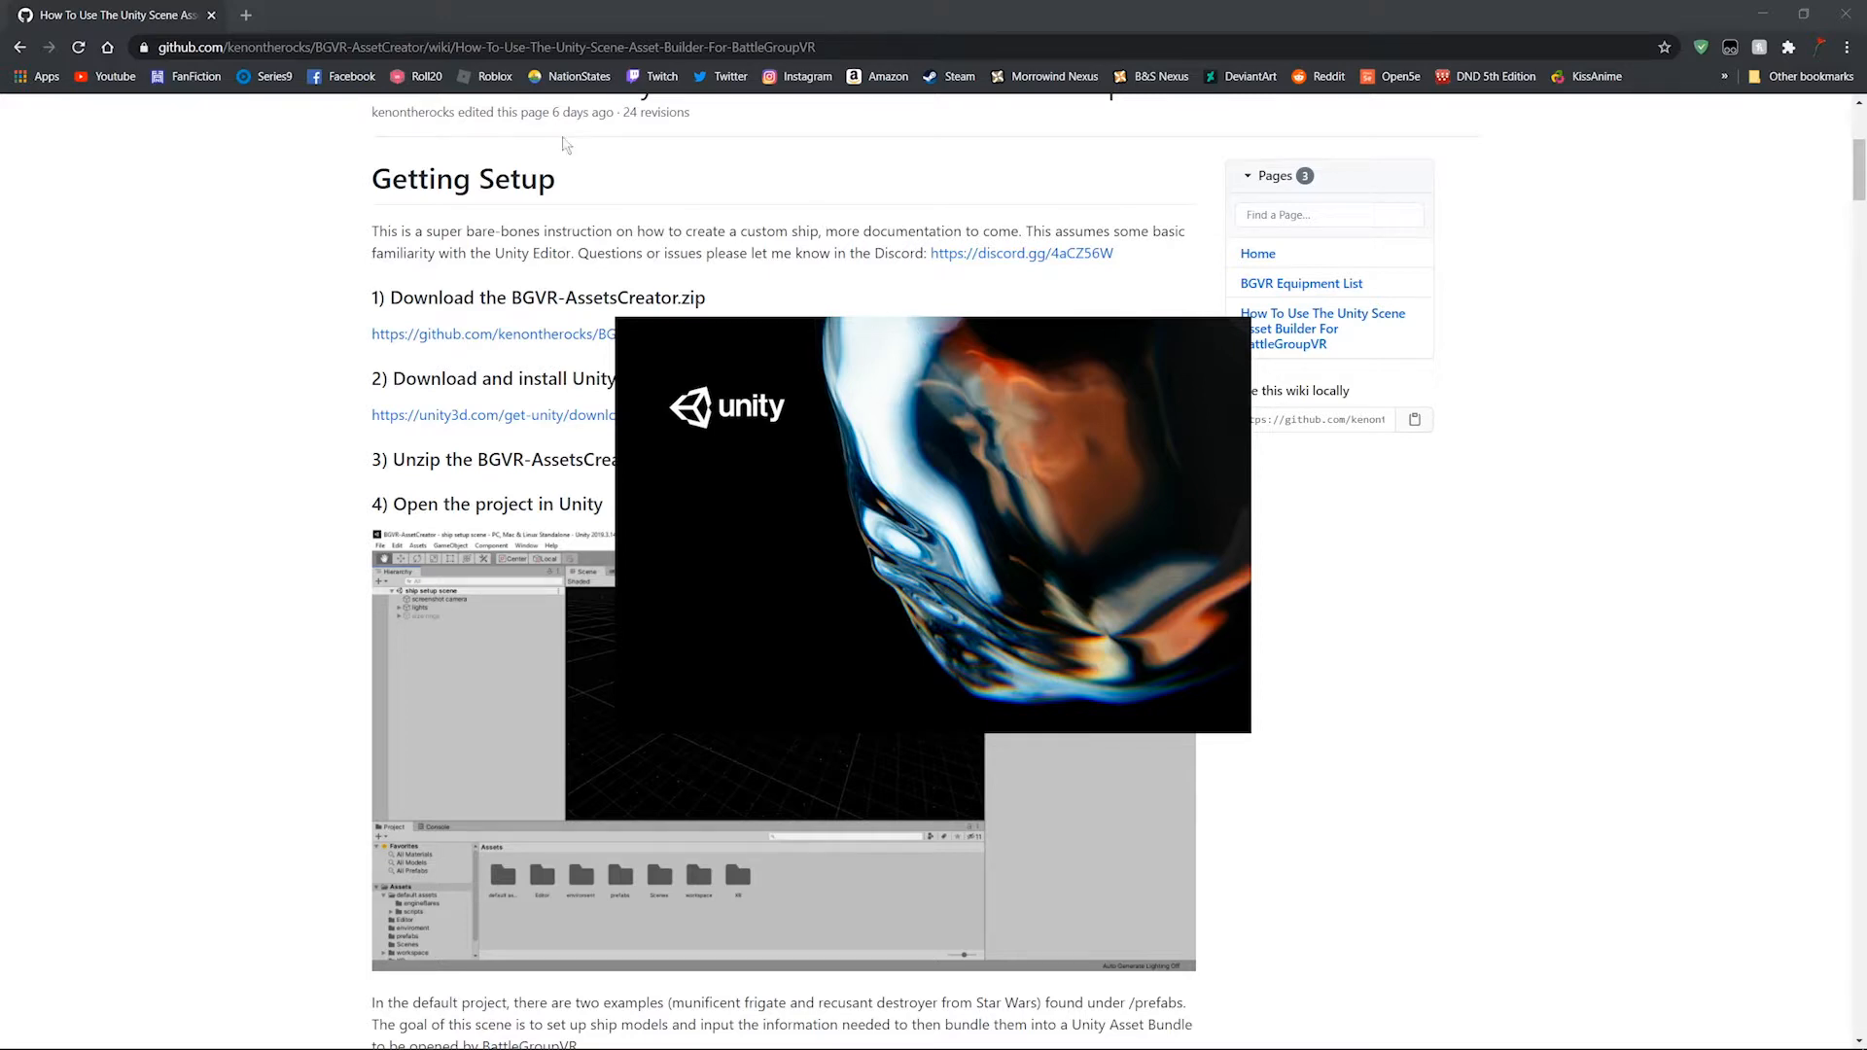
left_click_drag(553, 113, 614, 113)
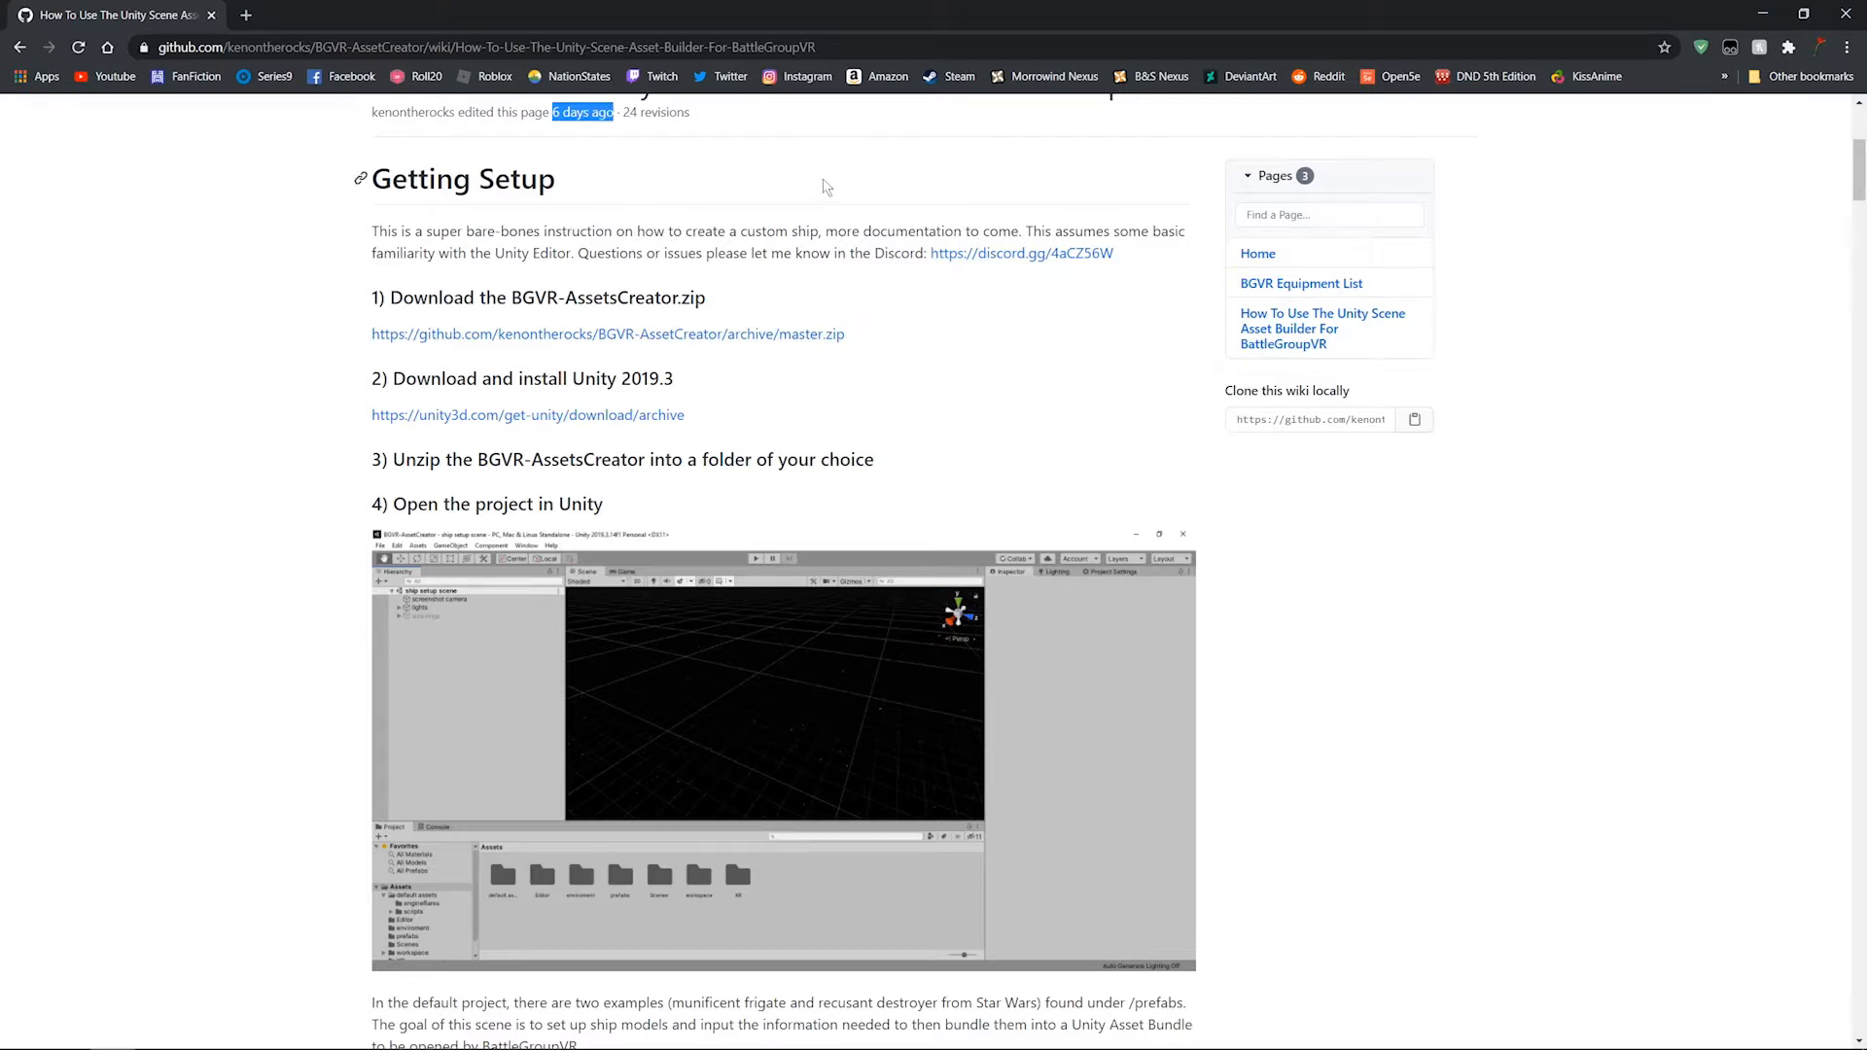
left_click(826, 190)
key("alt+Tab")
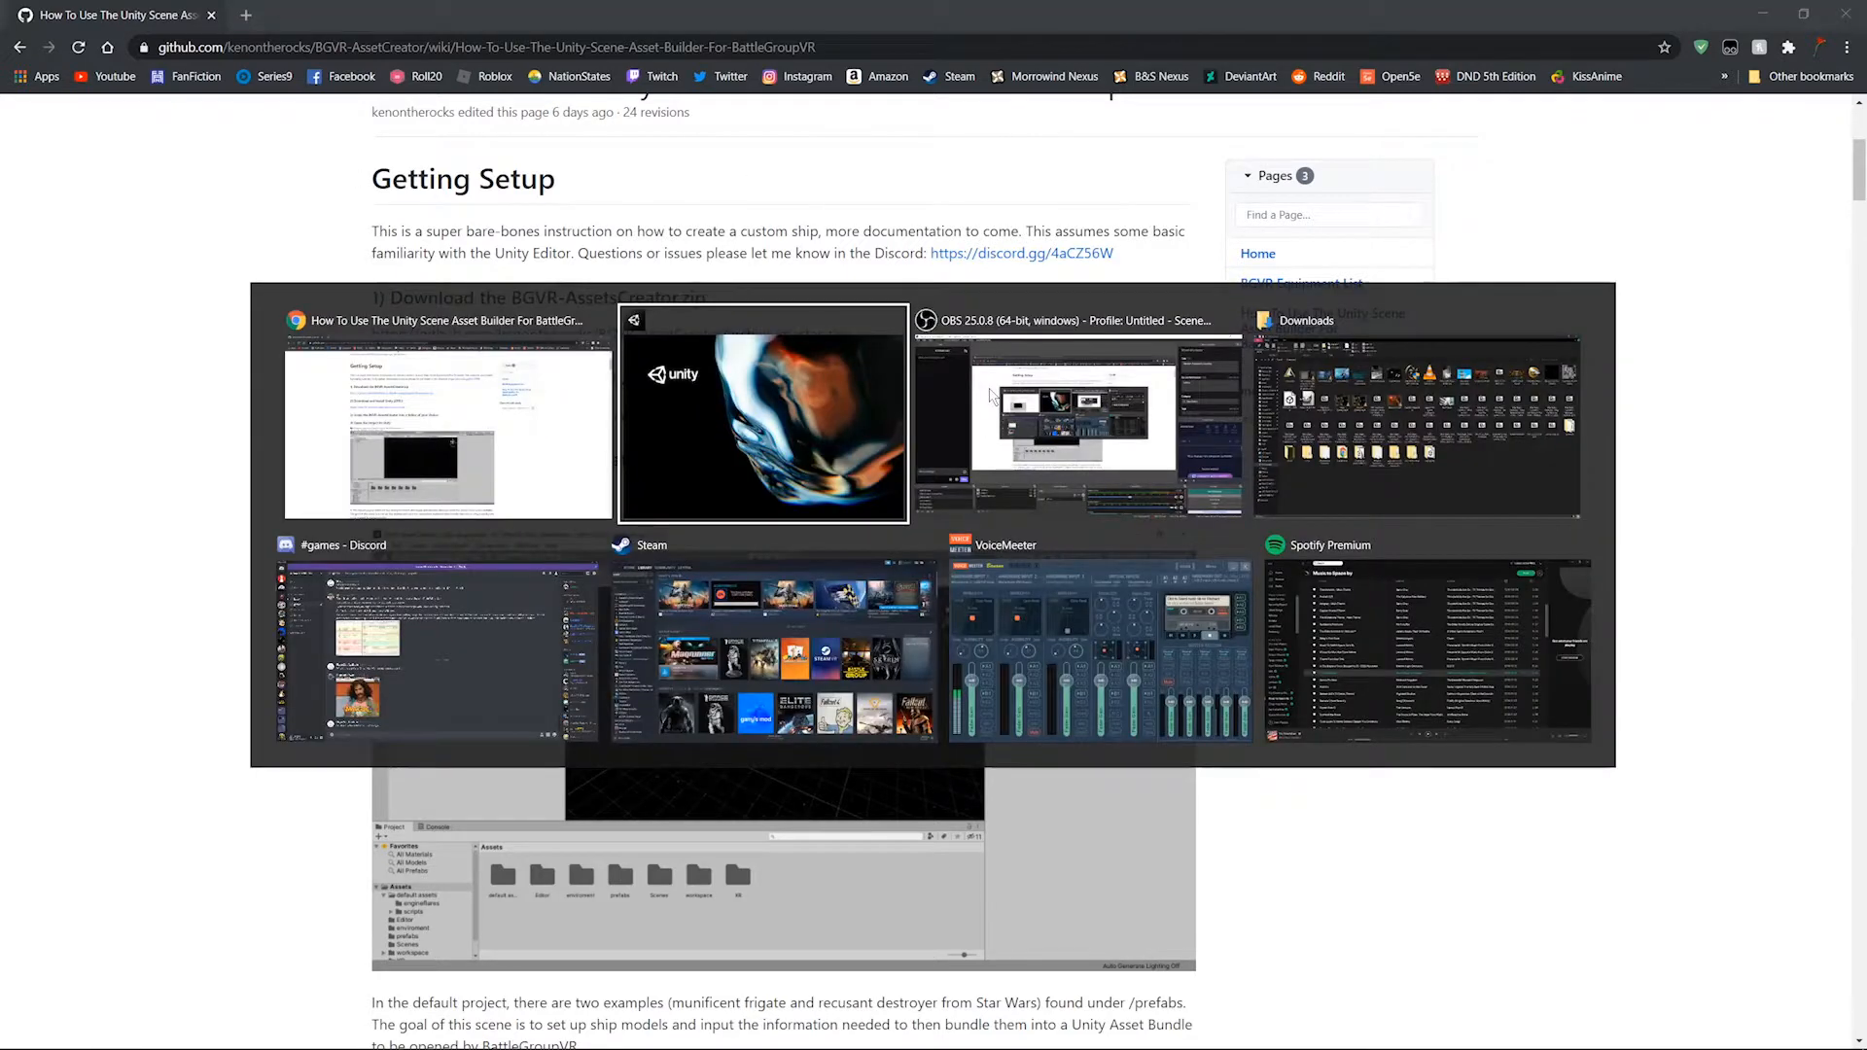
key("Escape")
mouse_move(634, 1048)
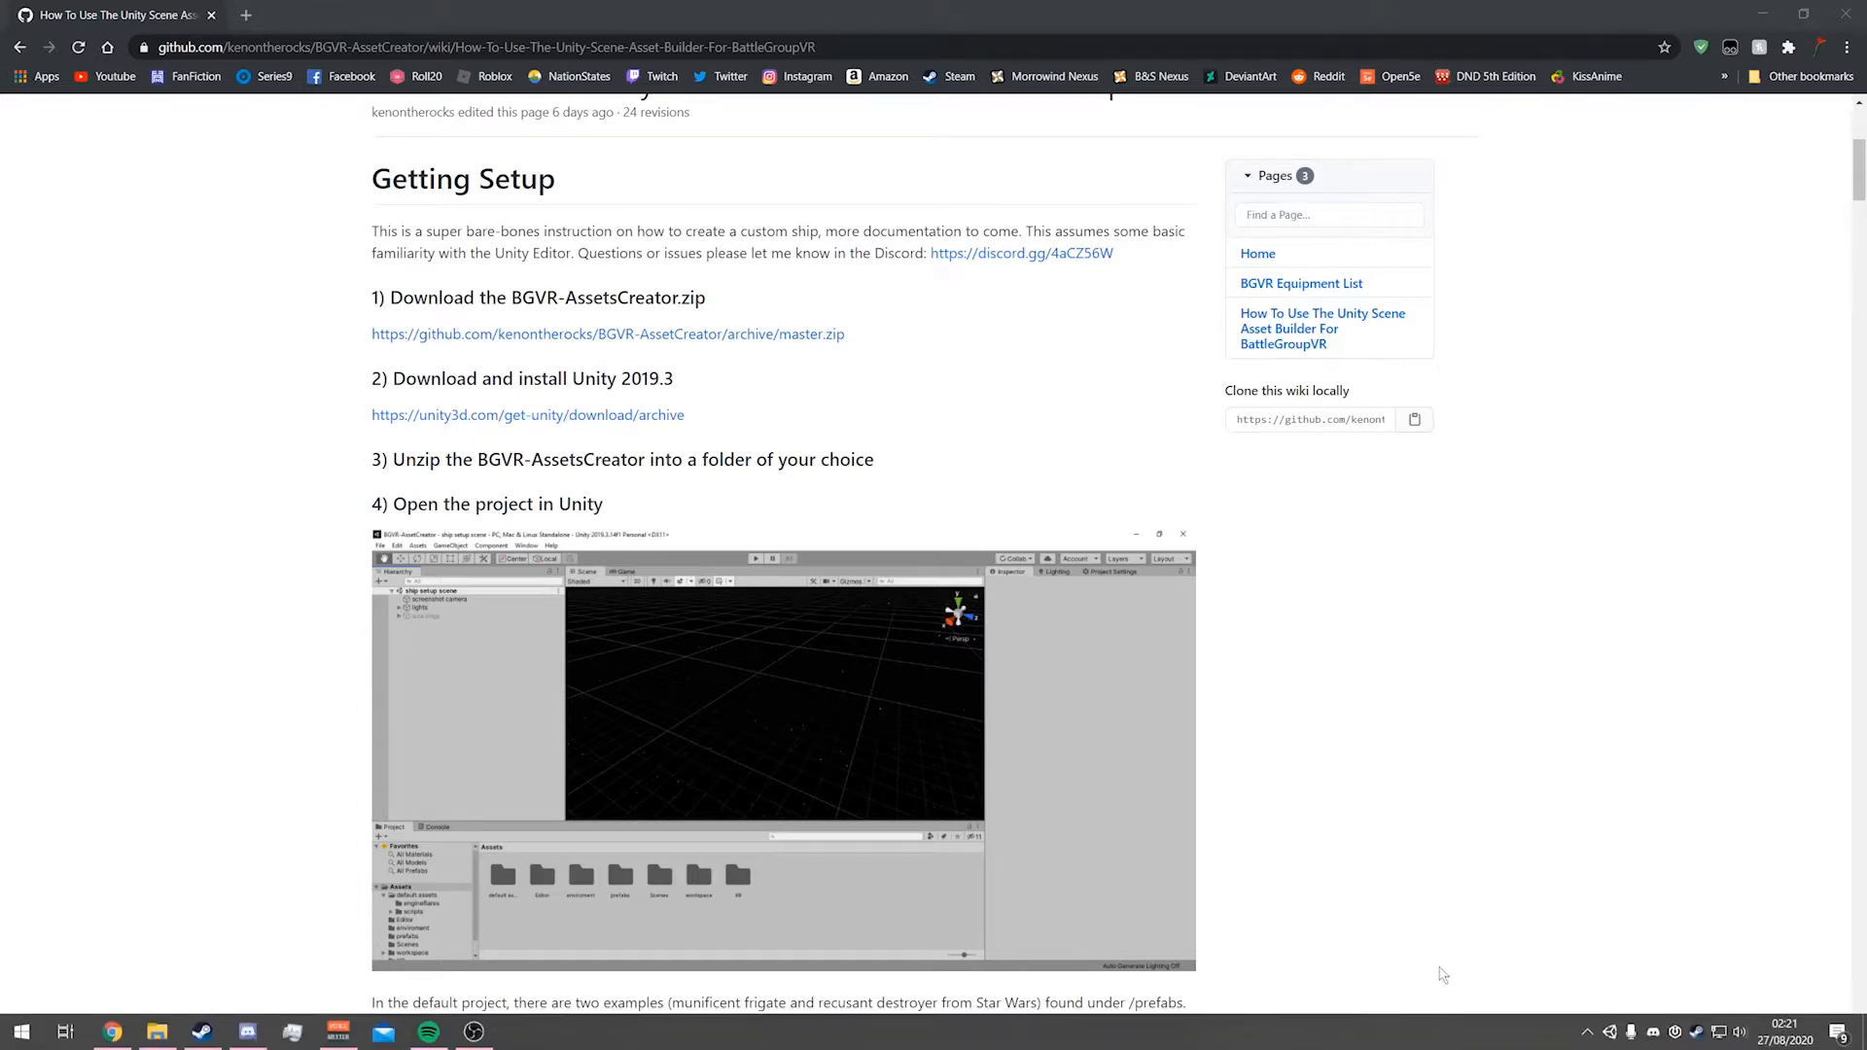
key("alt+Tab")
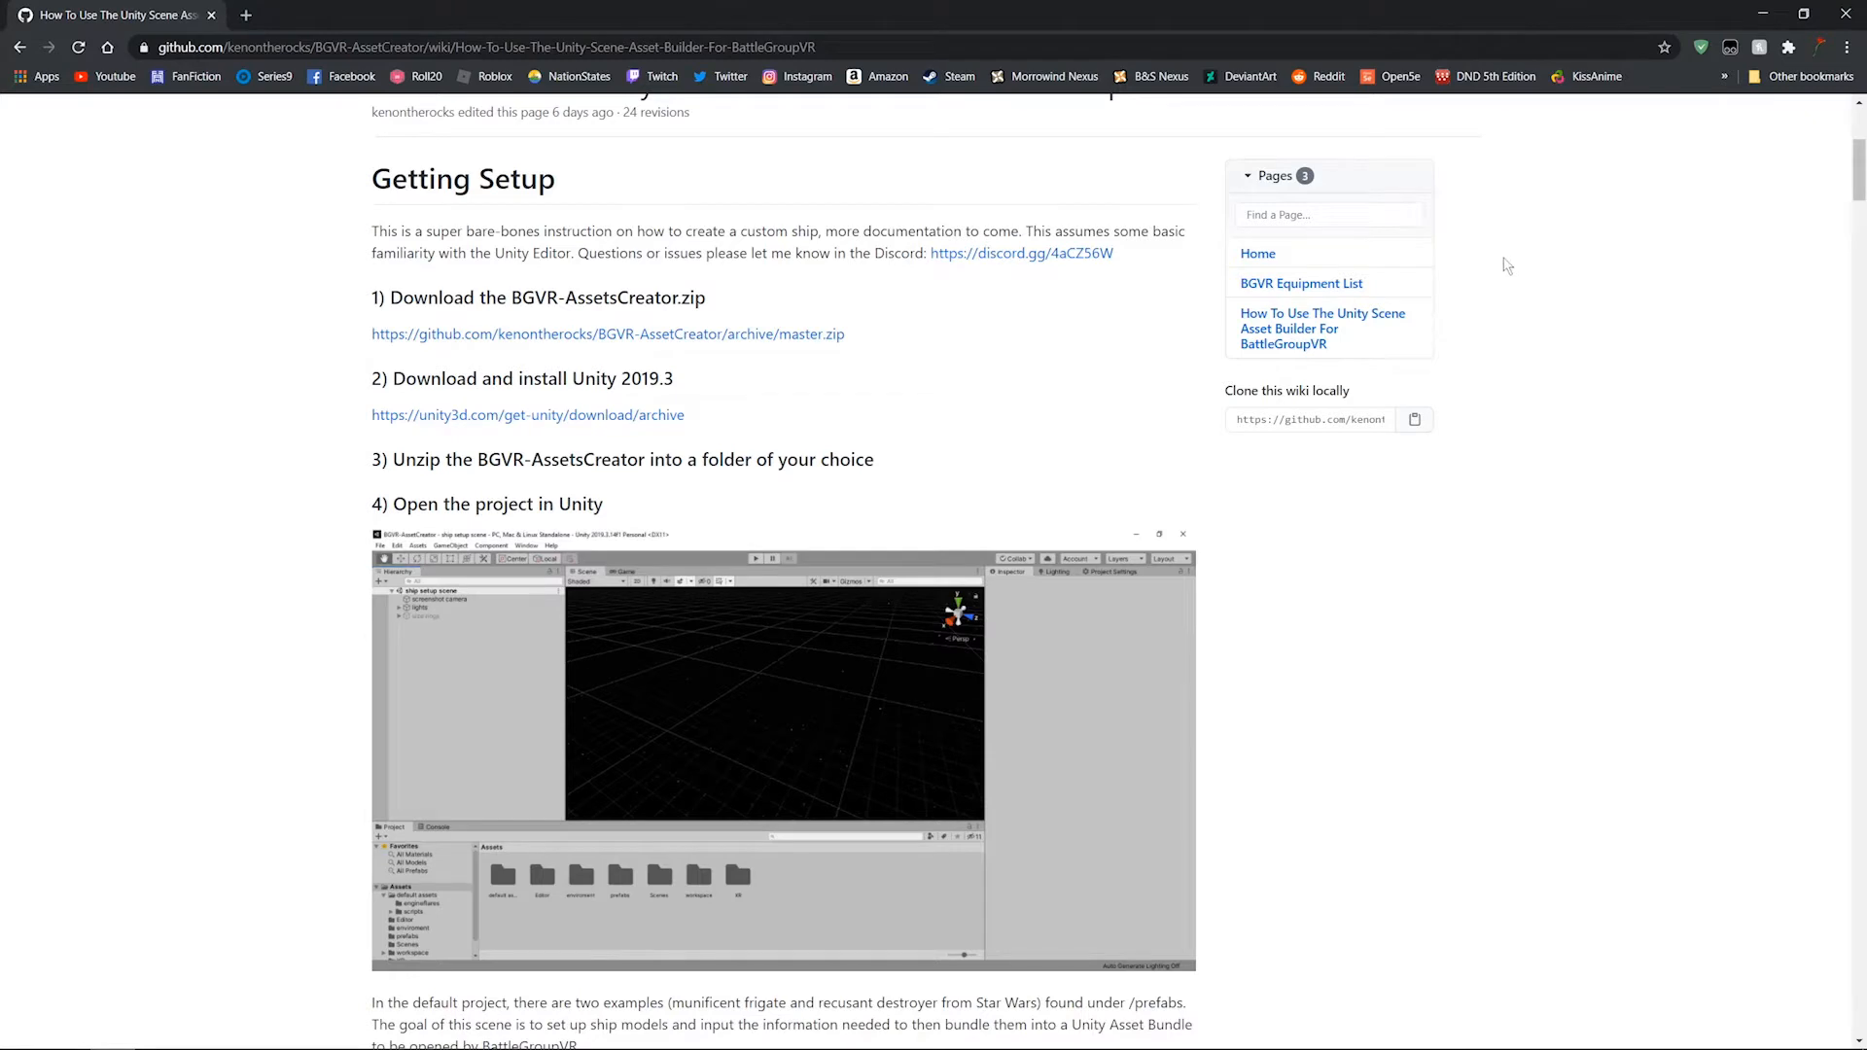
Step: Switch to the Unity editor and open the Leytra's Easy Shipkit folder in the project assets
mouse_move(697, 1031)
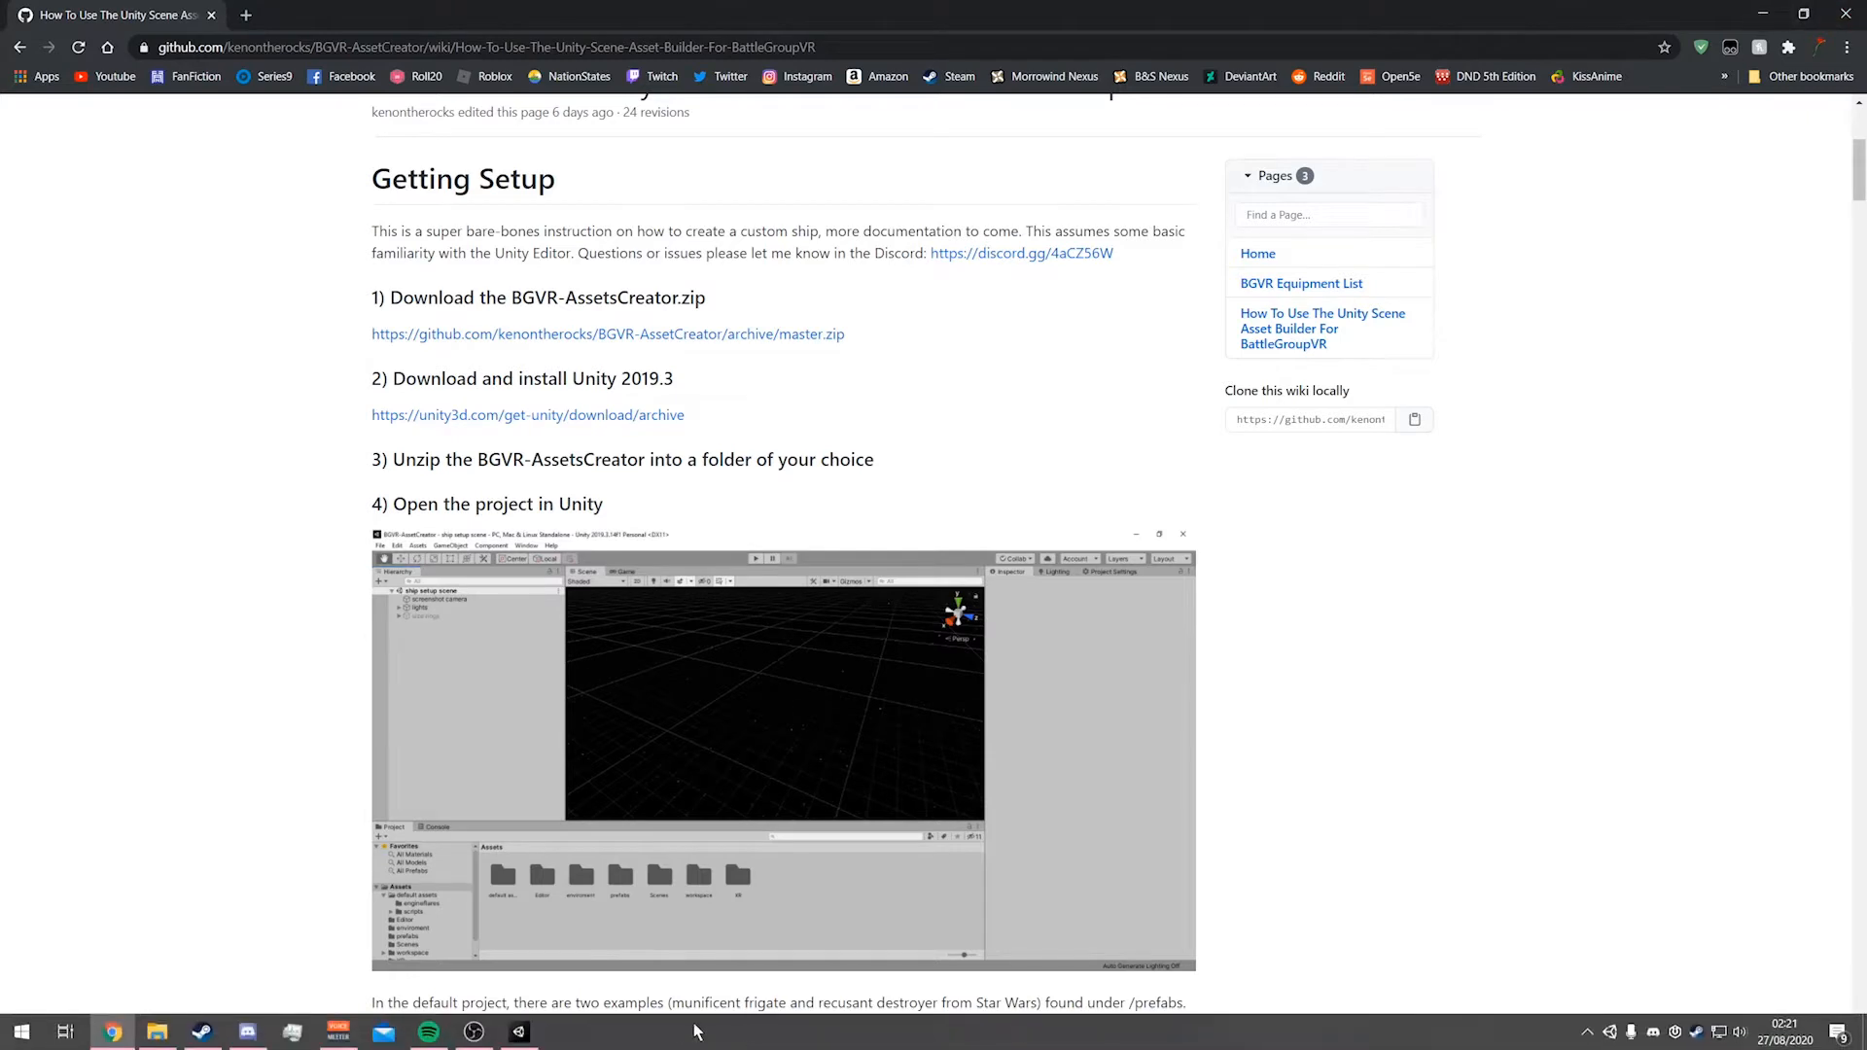
left_click(526, 1037)
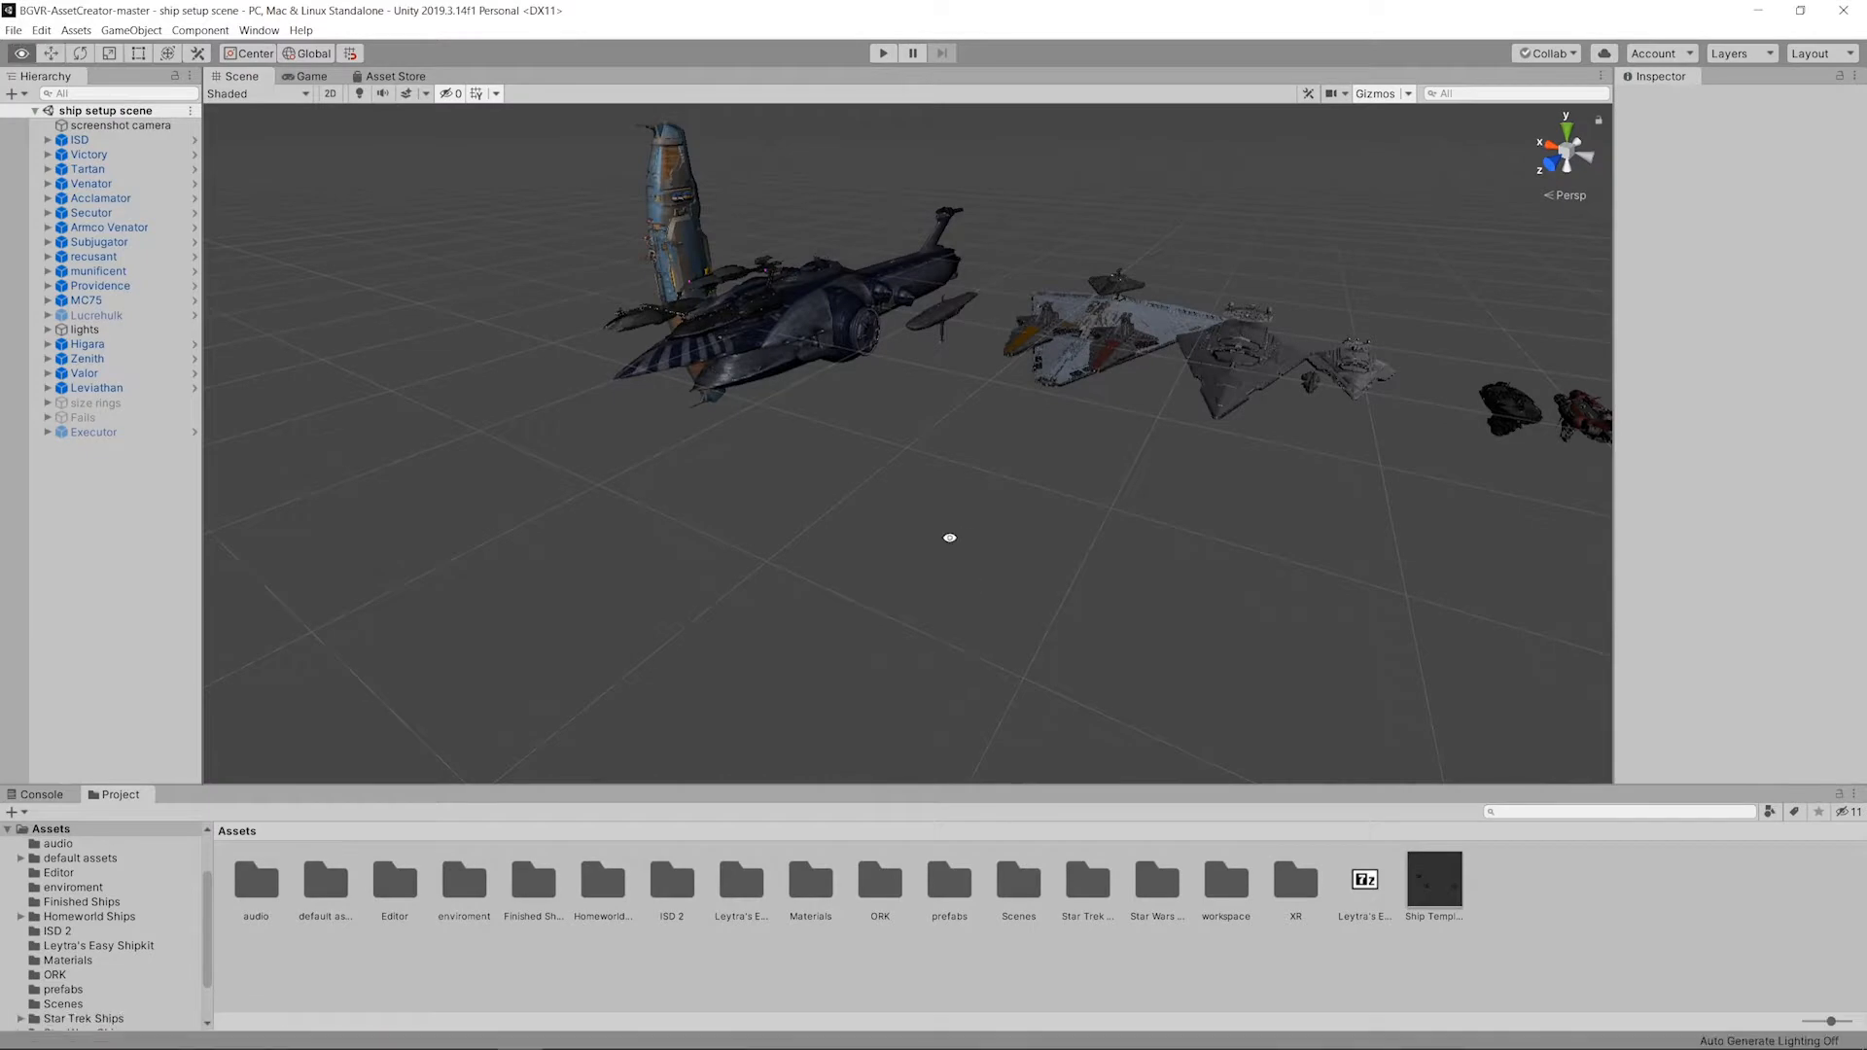
left_click_drag(954, 534, 1212, 492, "alt")
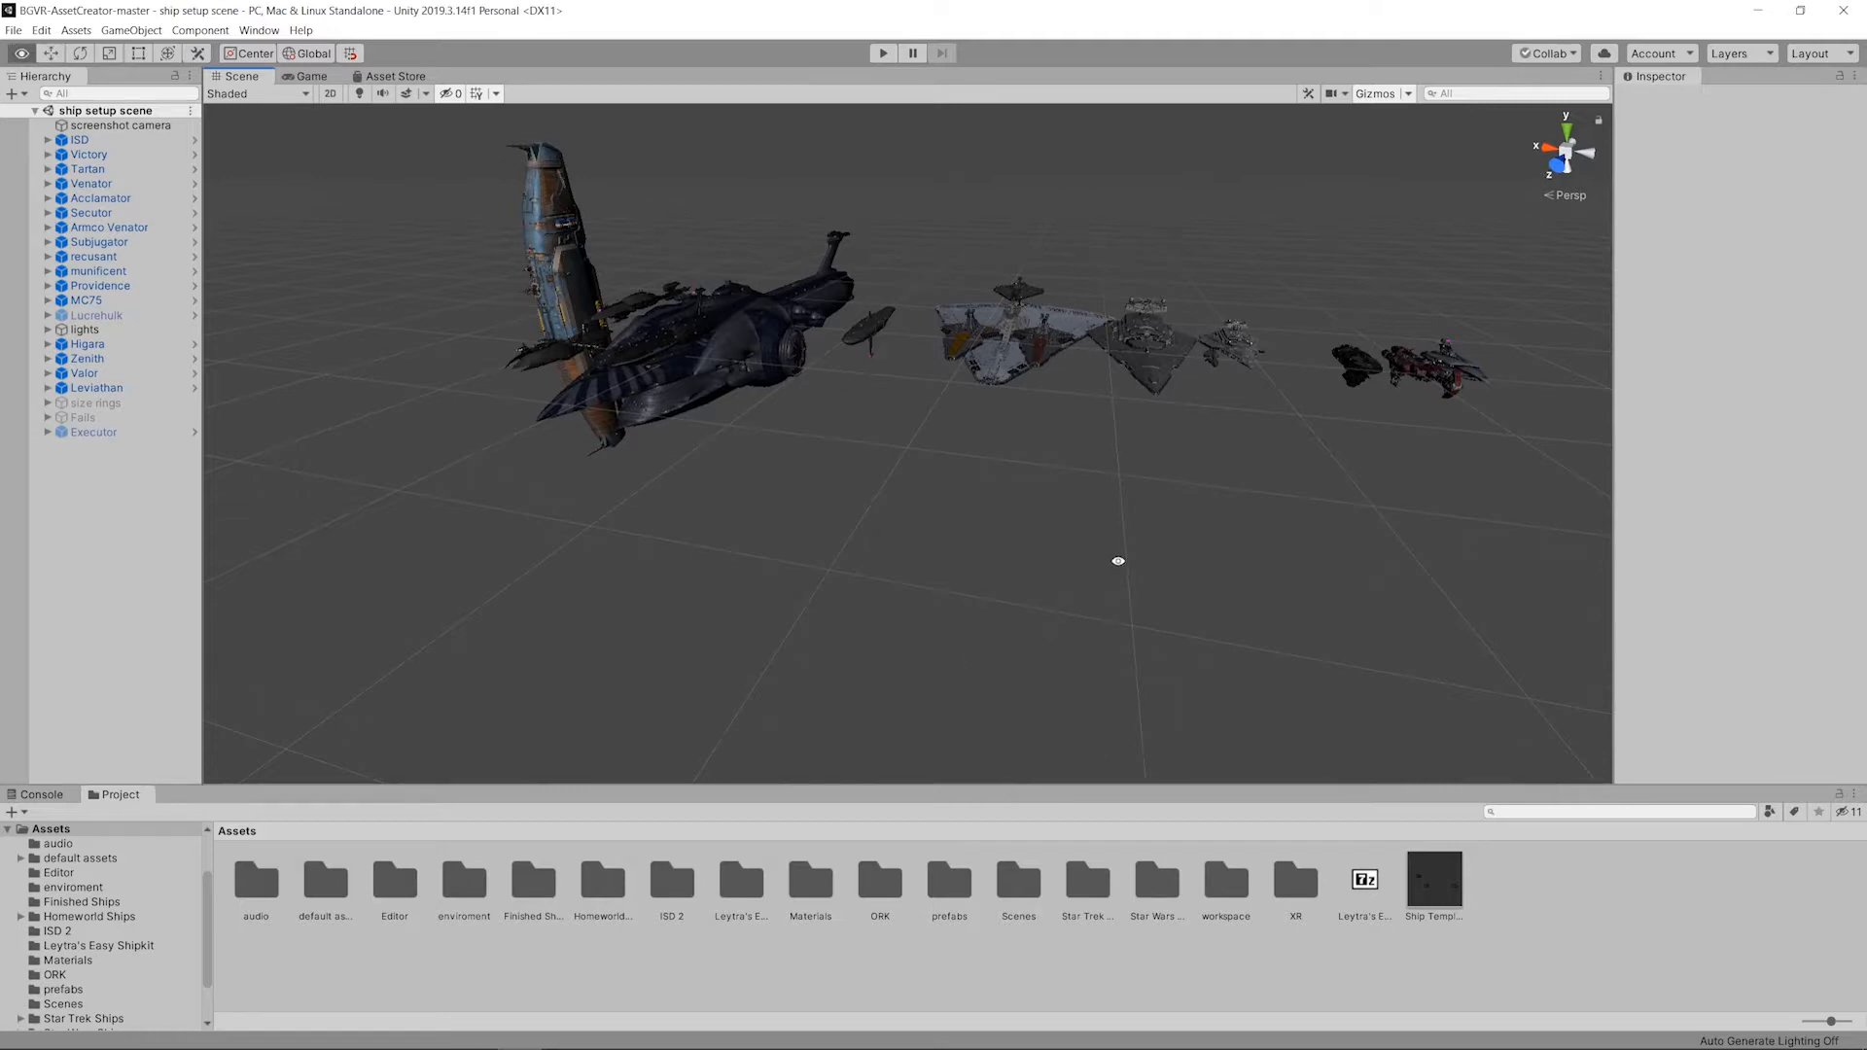
left_click_drag(1118, 554, 838, 580, "alt")
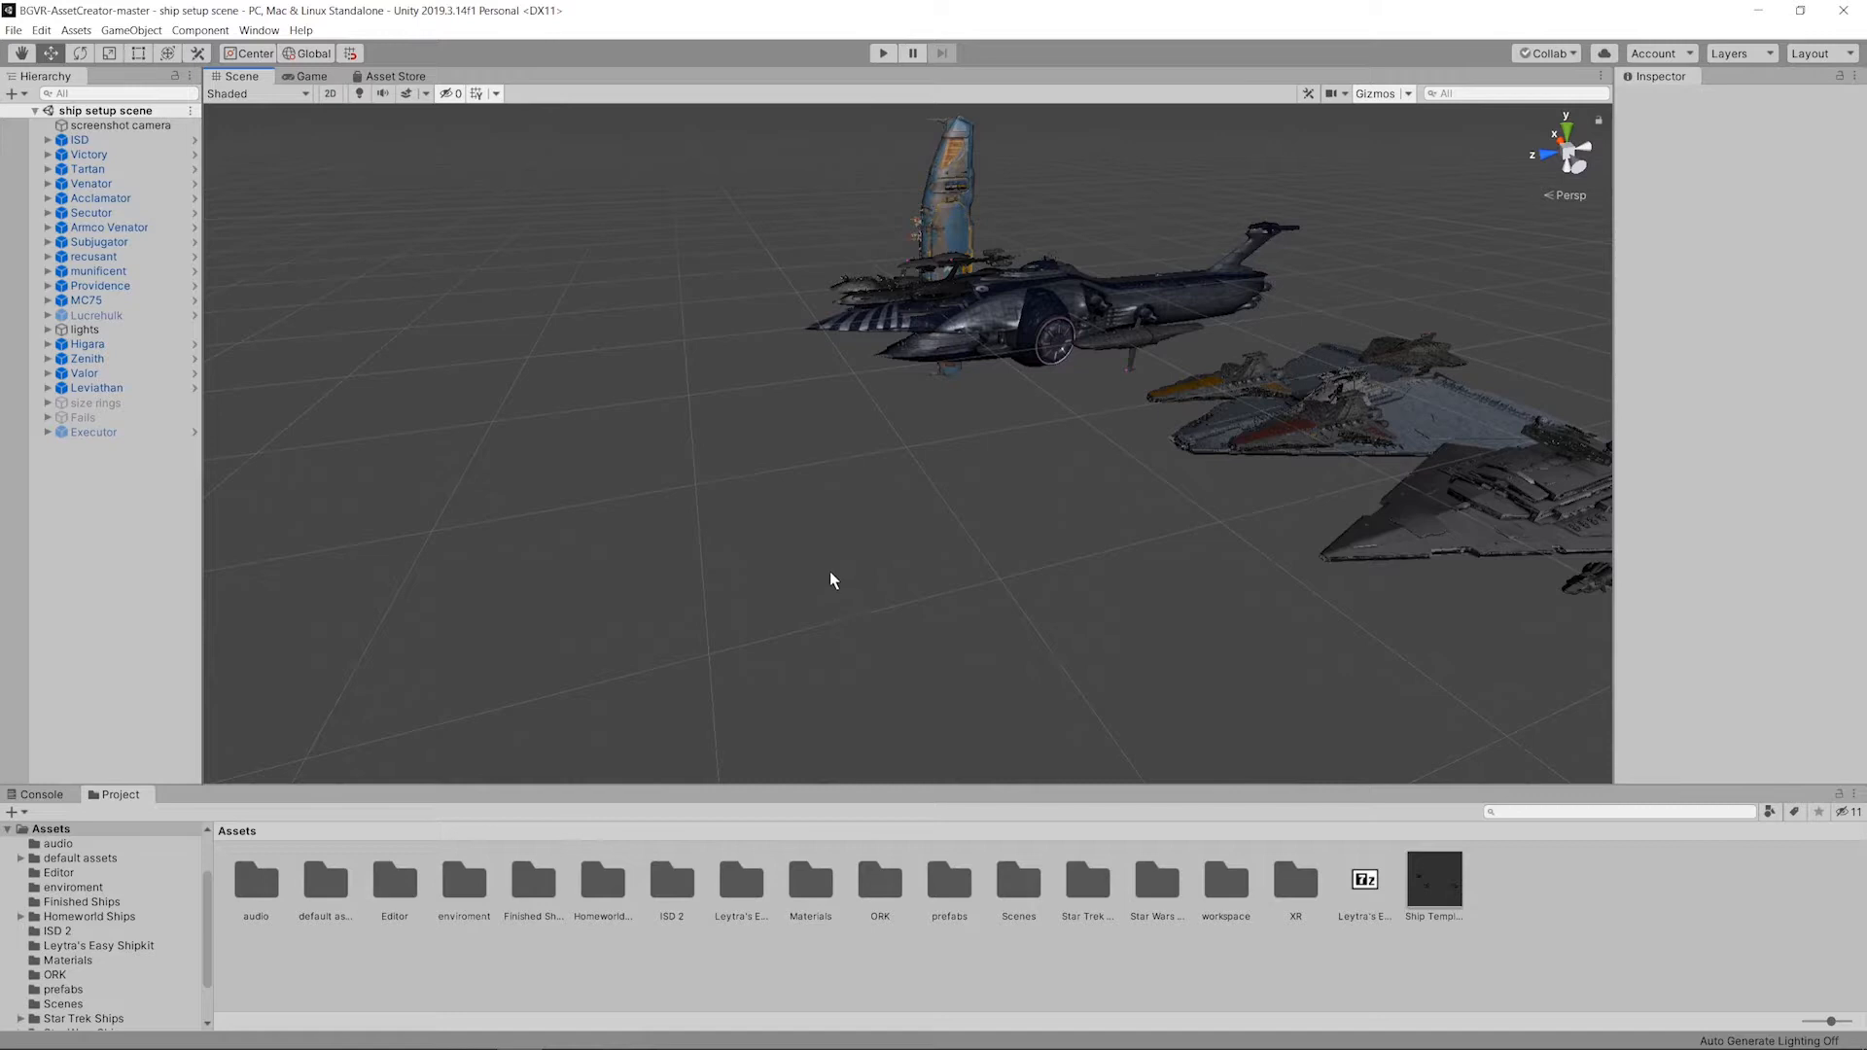
middle_click_drag(839, 547, 797, 570)
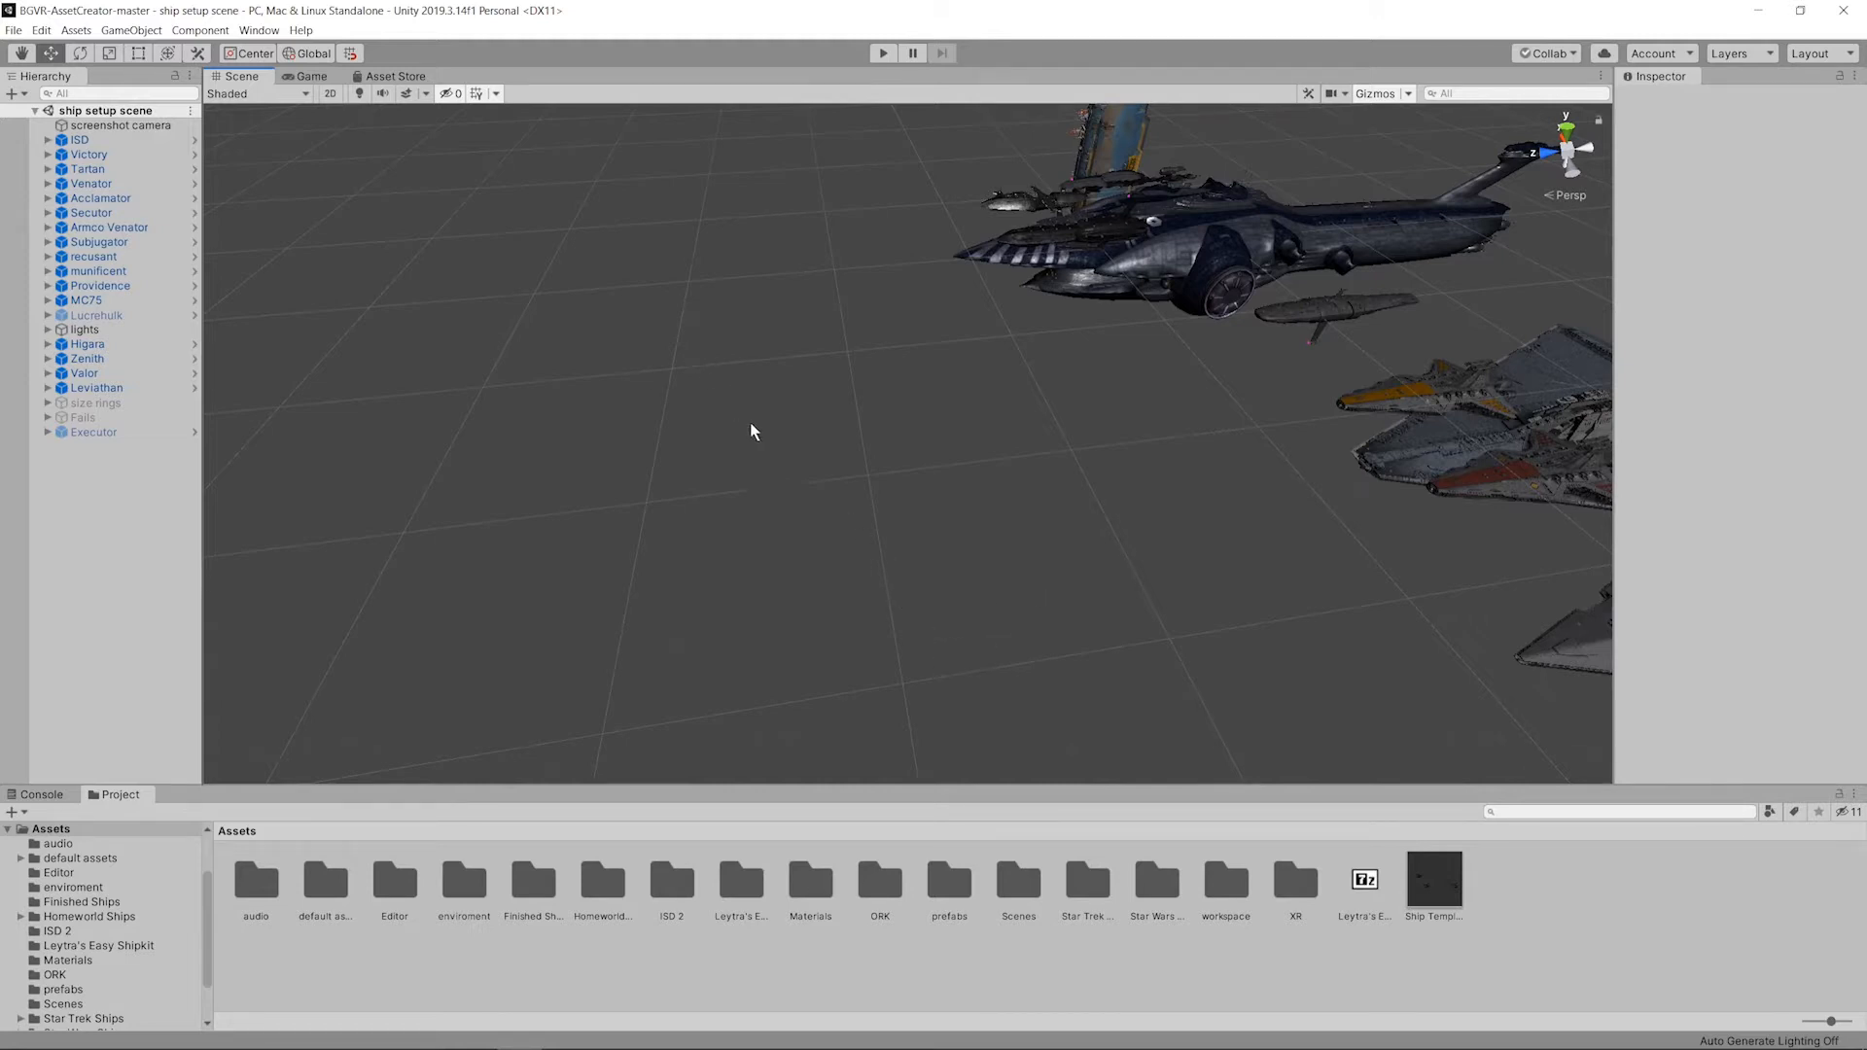
double_click(739, 916)
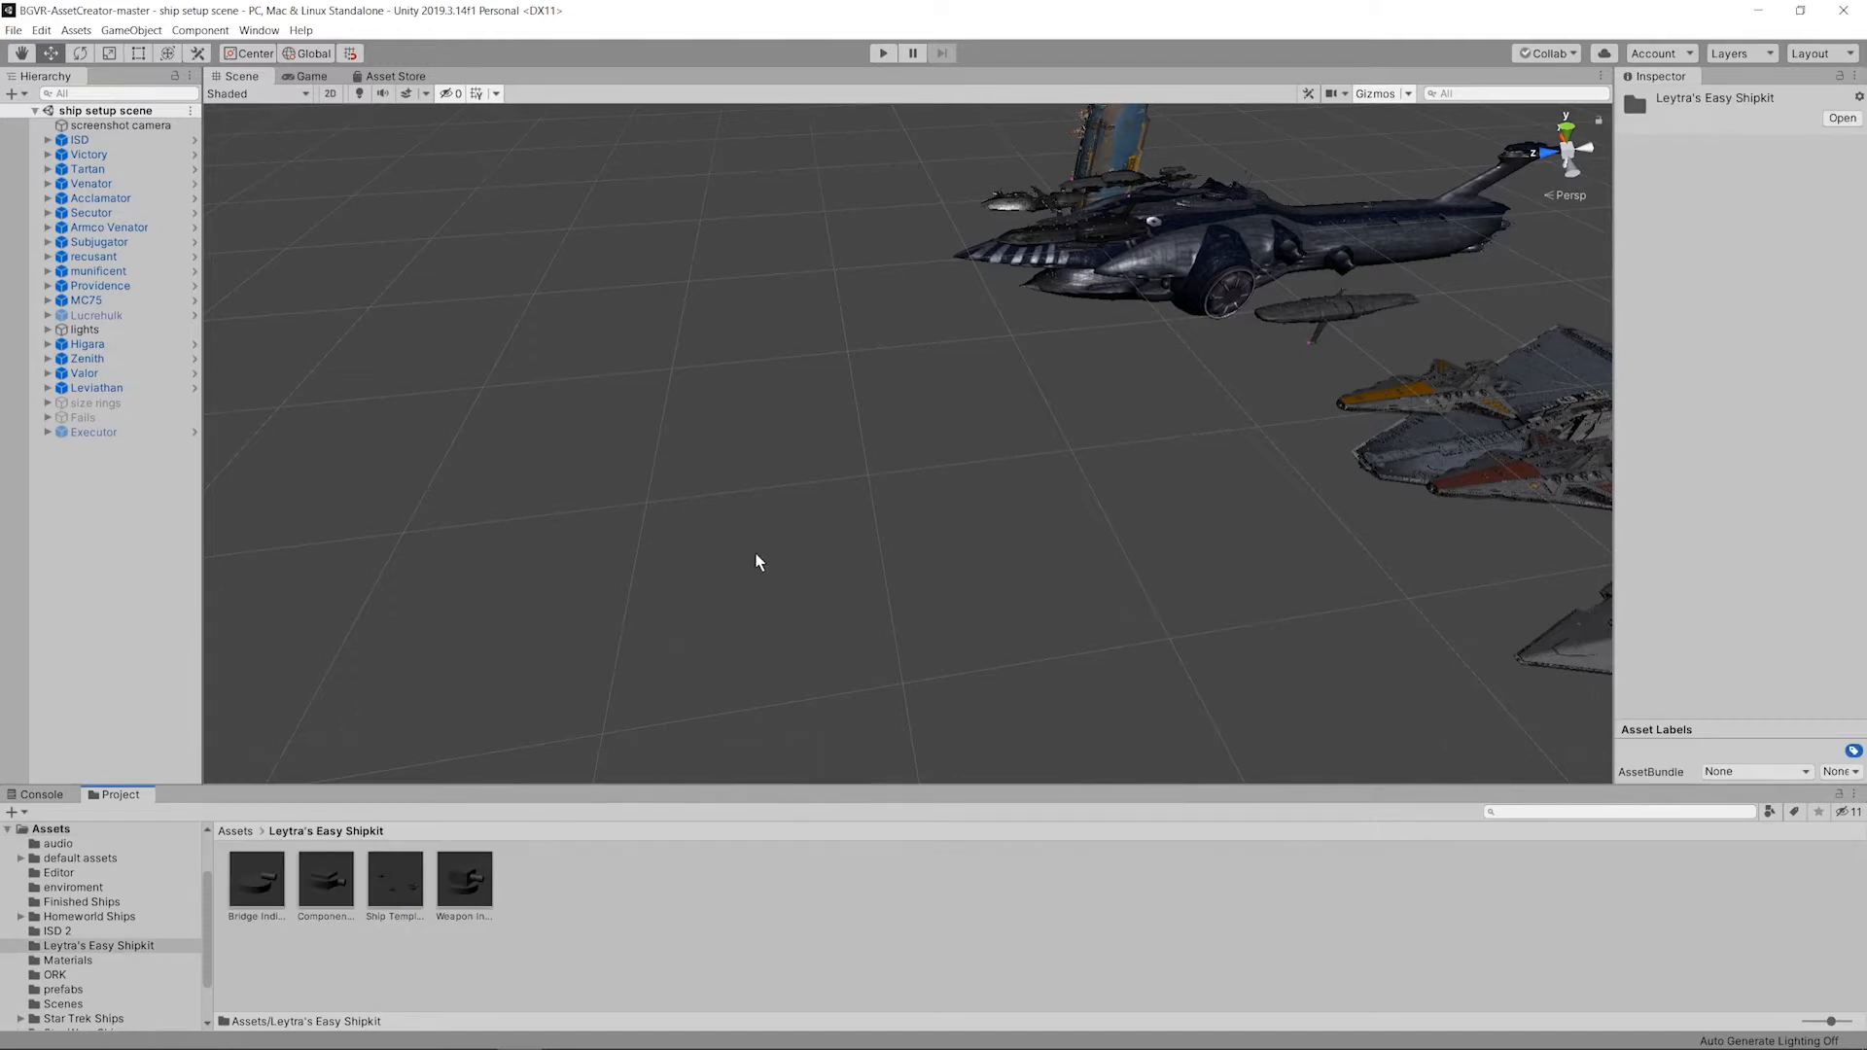
left_click_drag(758, 556, 826, 562, "alt")
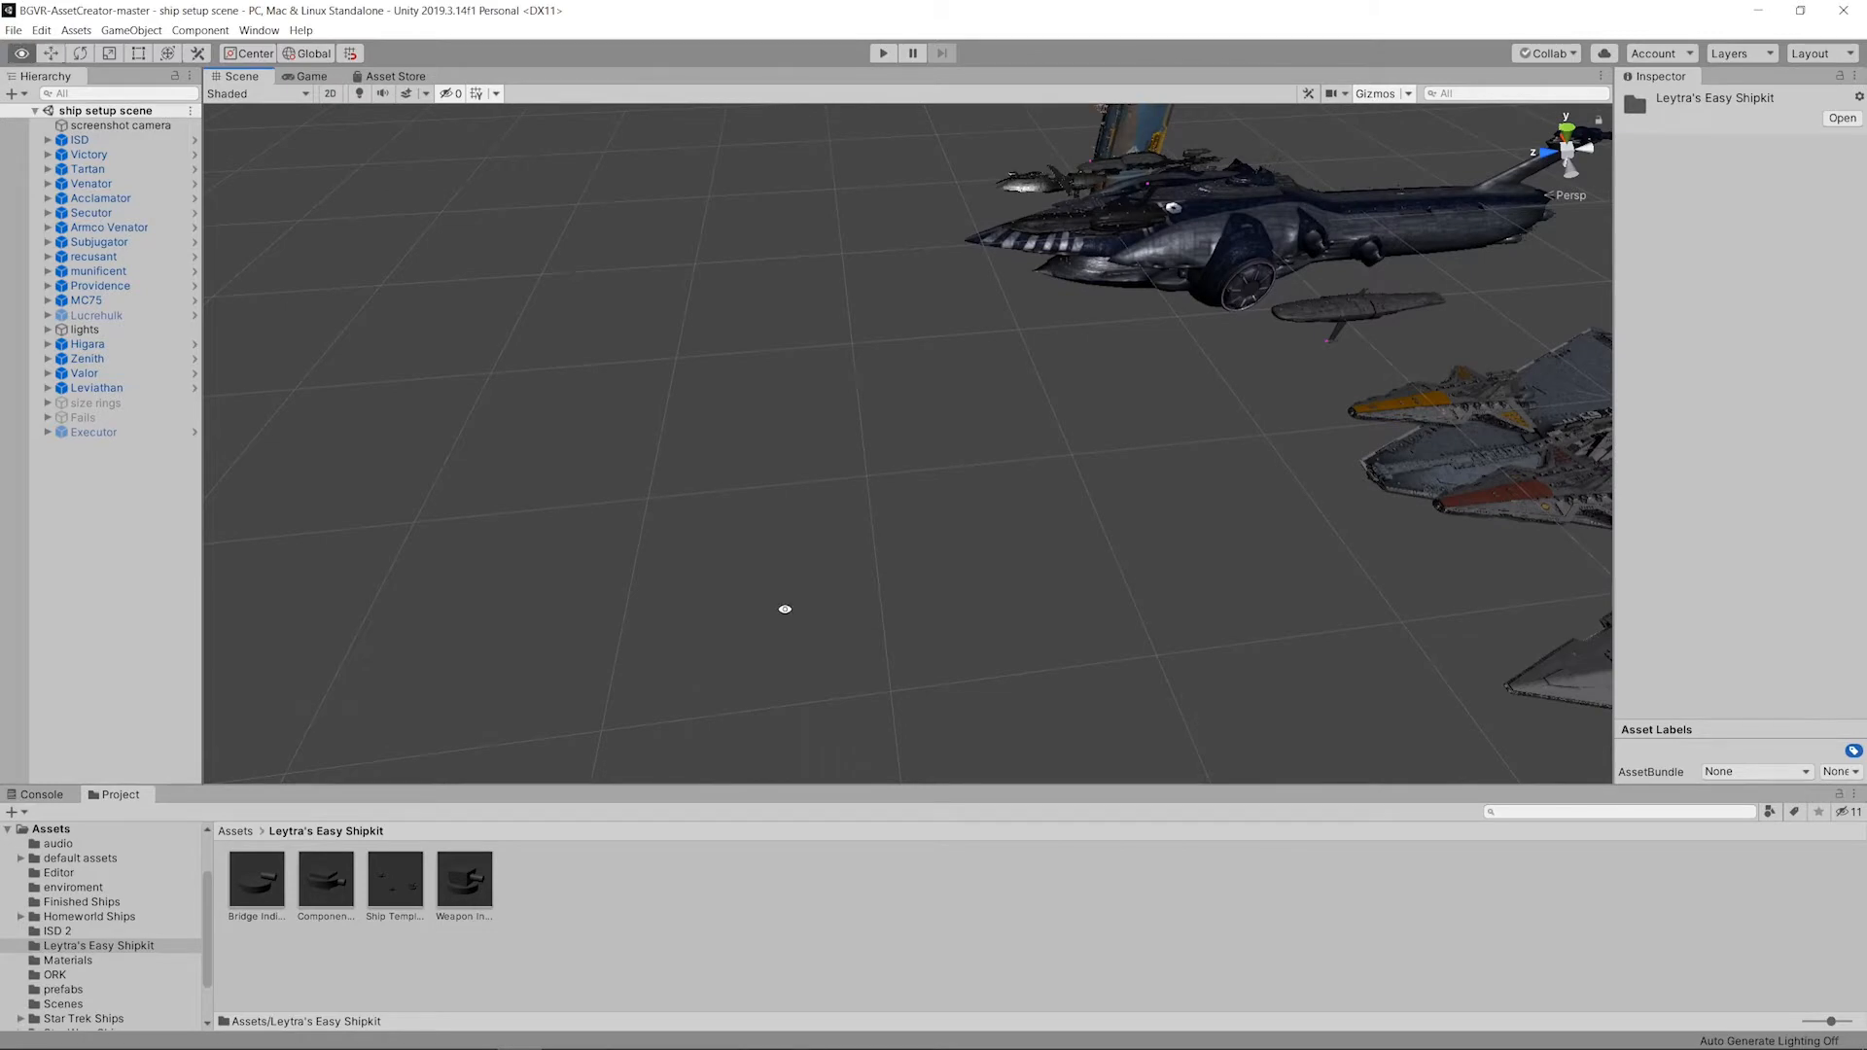
left_click_drag(784, 613, 845, 629, "alt")
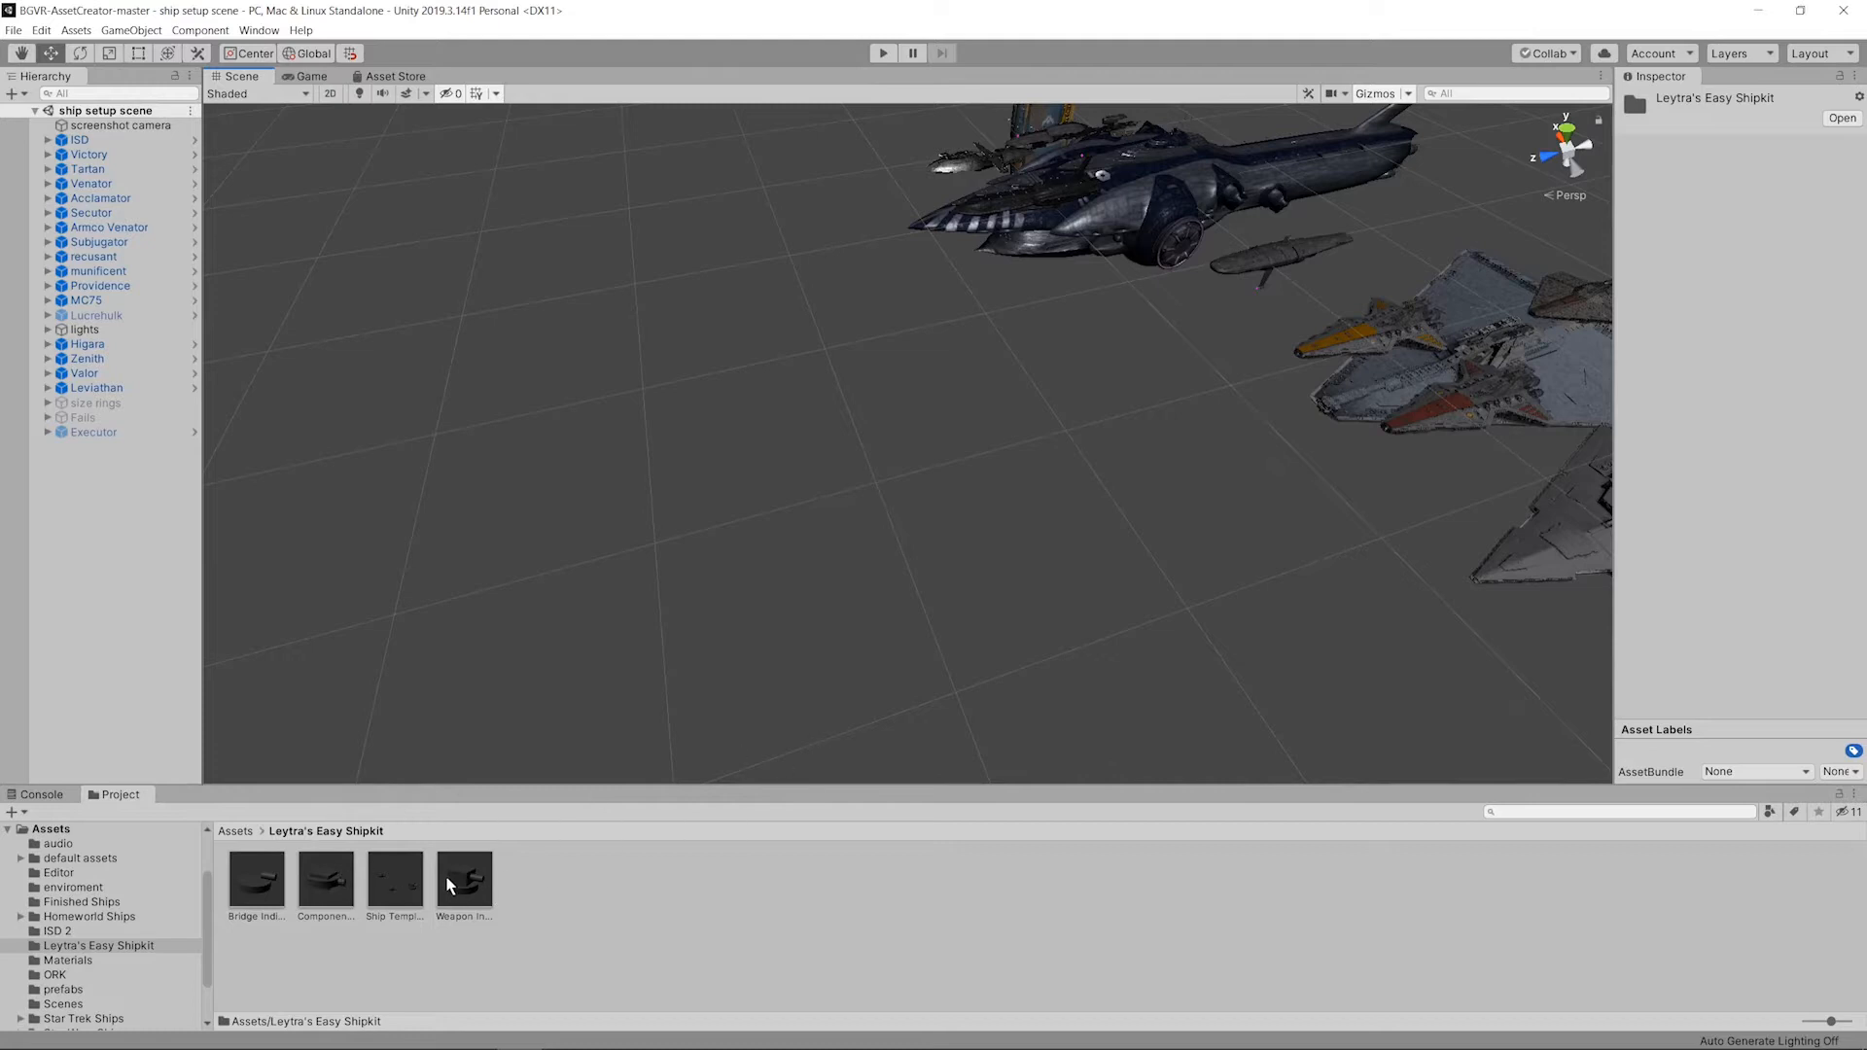
Step: Place the Ship Template prefab in the scene and set its position to X 0, Y 0, Z 0
left_click(402, 881)
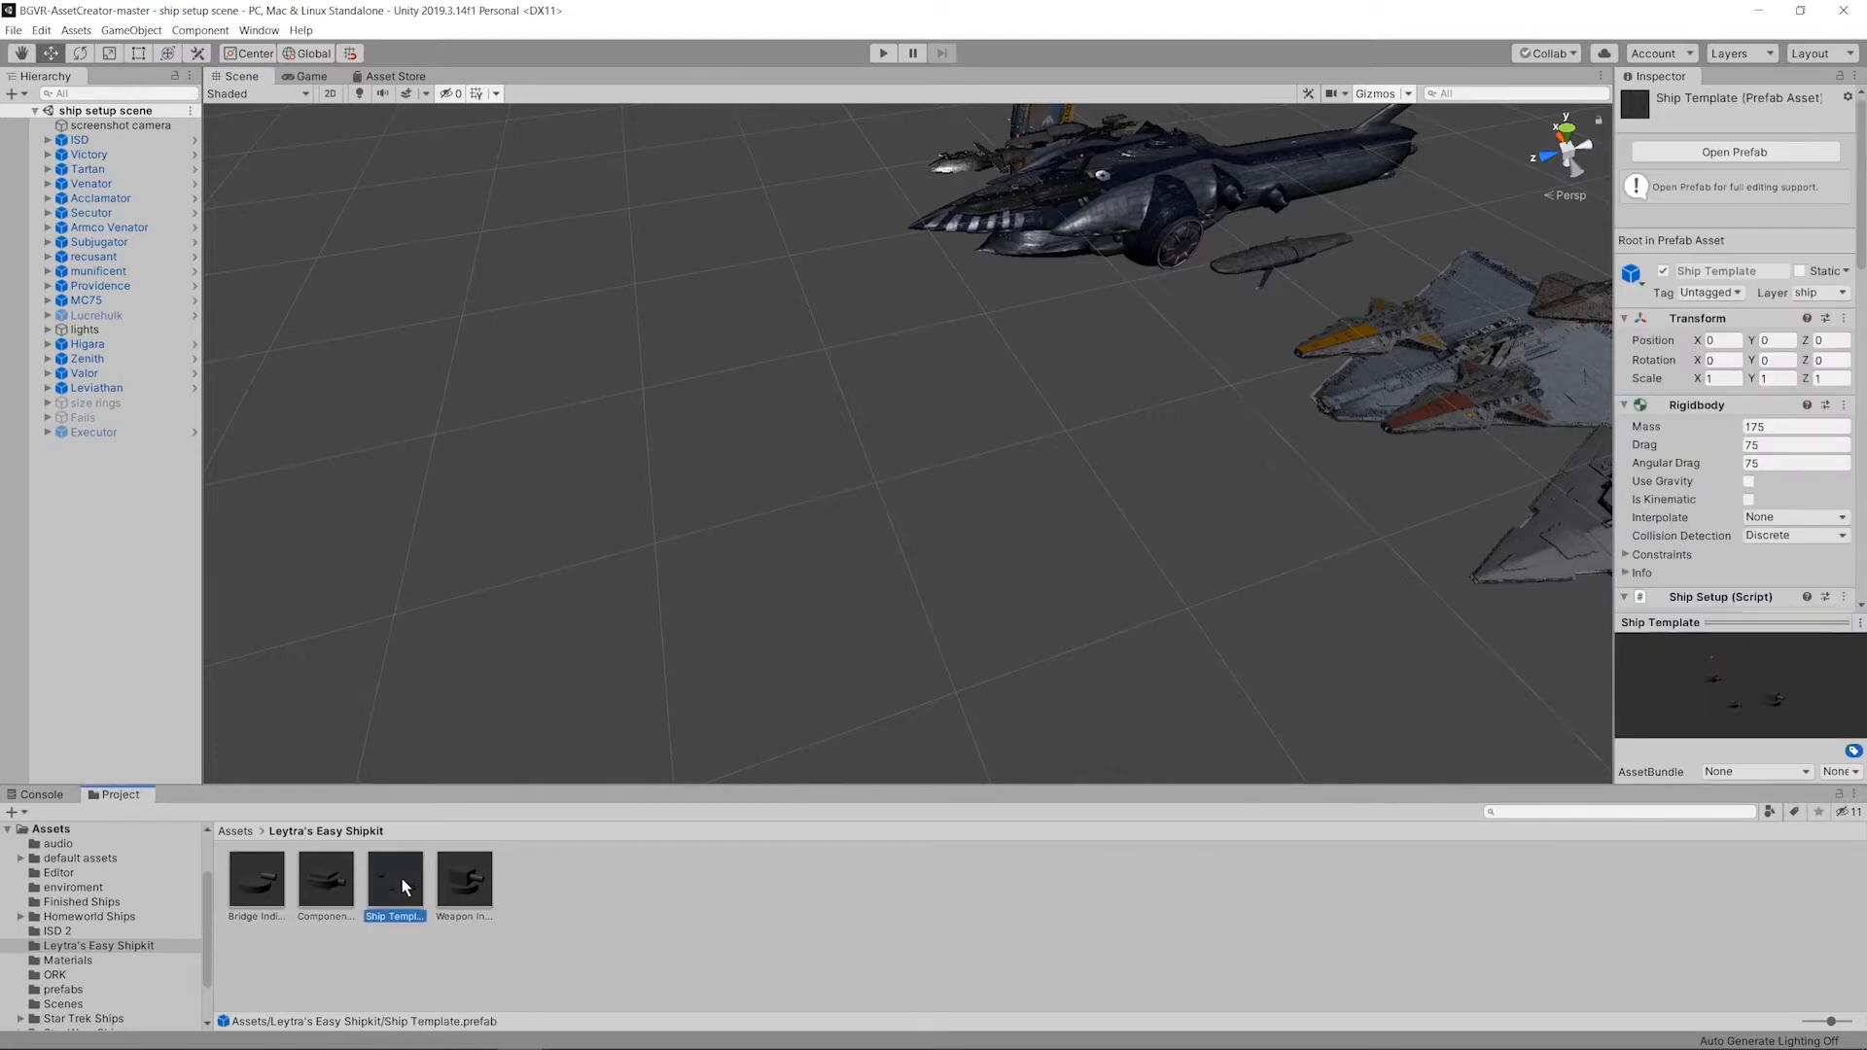
left_click_drag(367, 918, 760, 506)
scroll(872, 550, "up", 2)
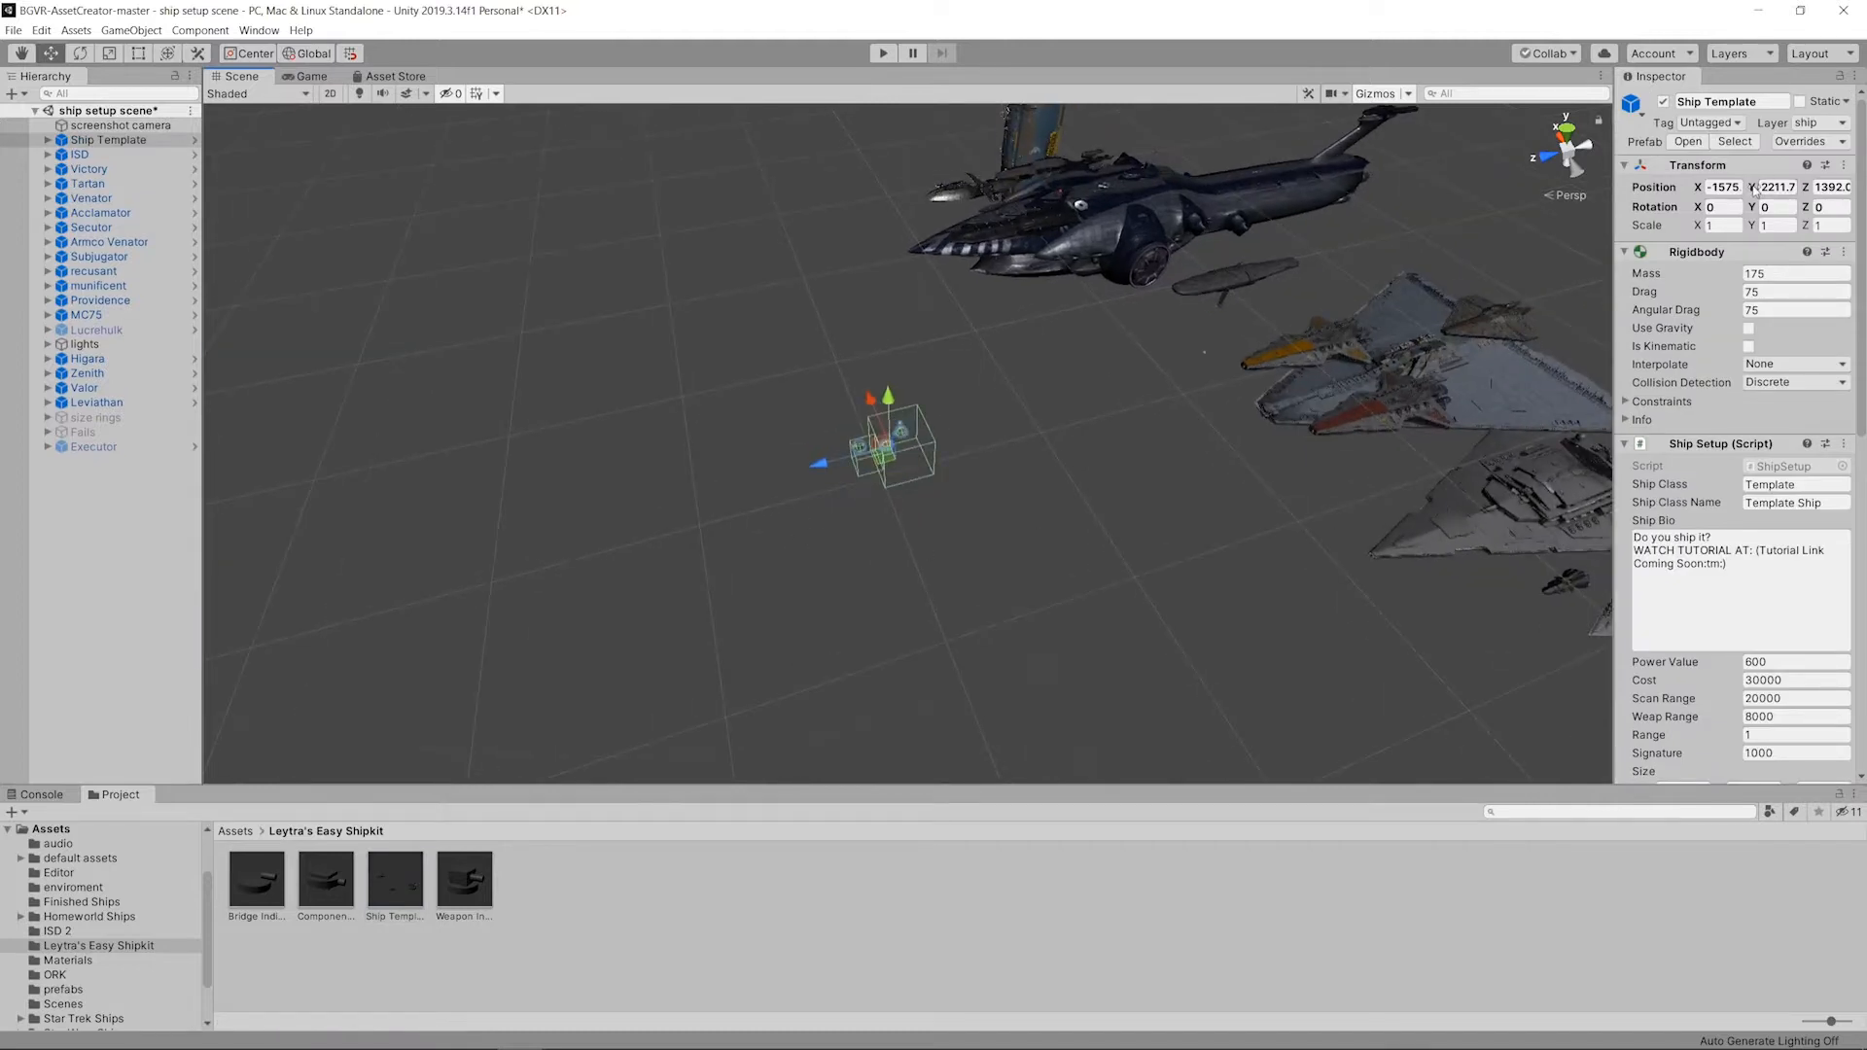
left_click(1731, 187)
type("0")
key("Tab")
type("0")
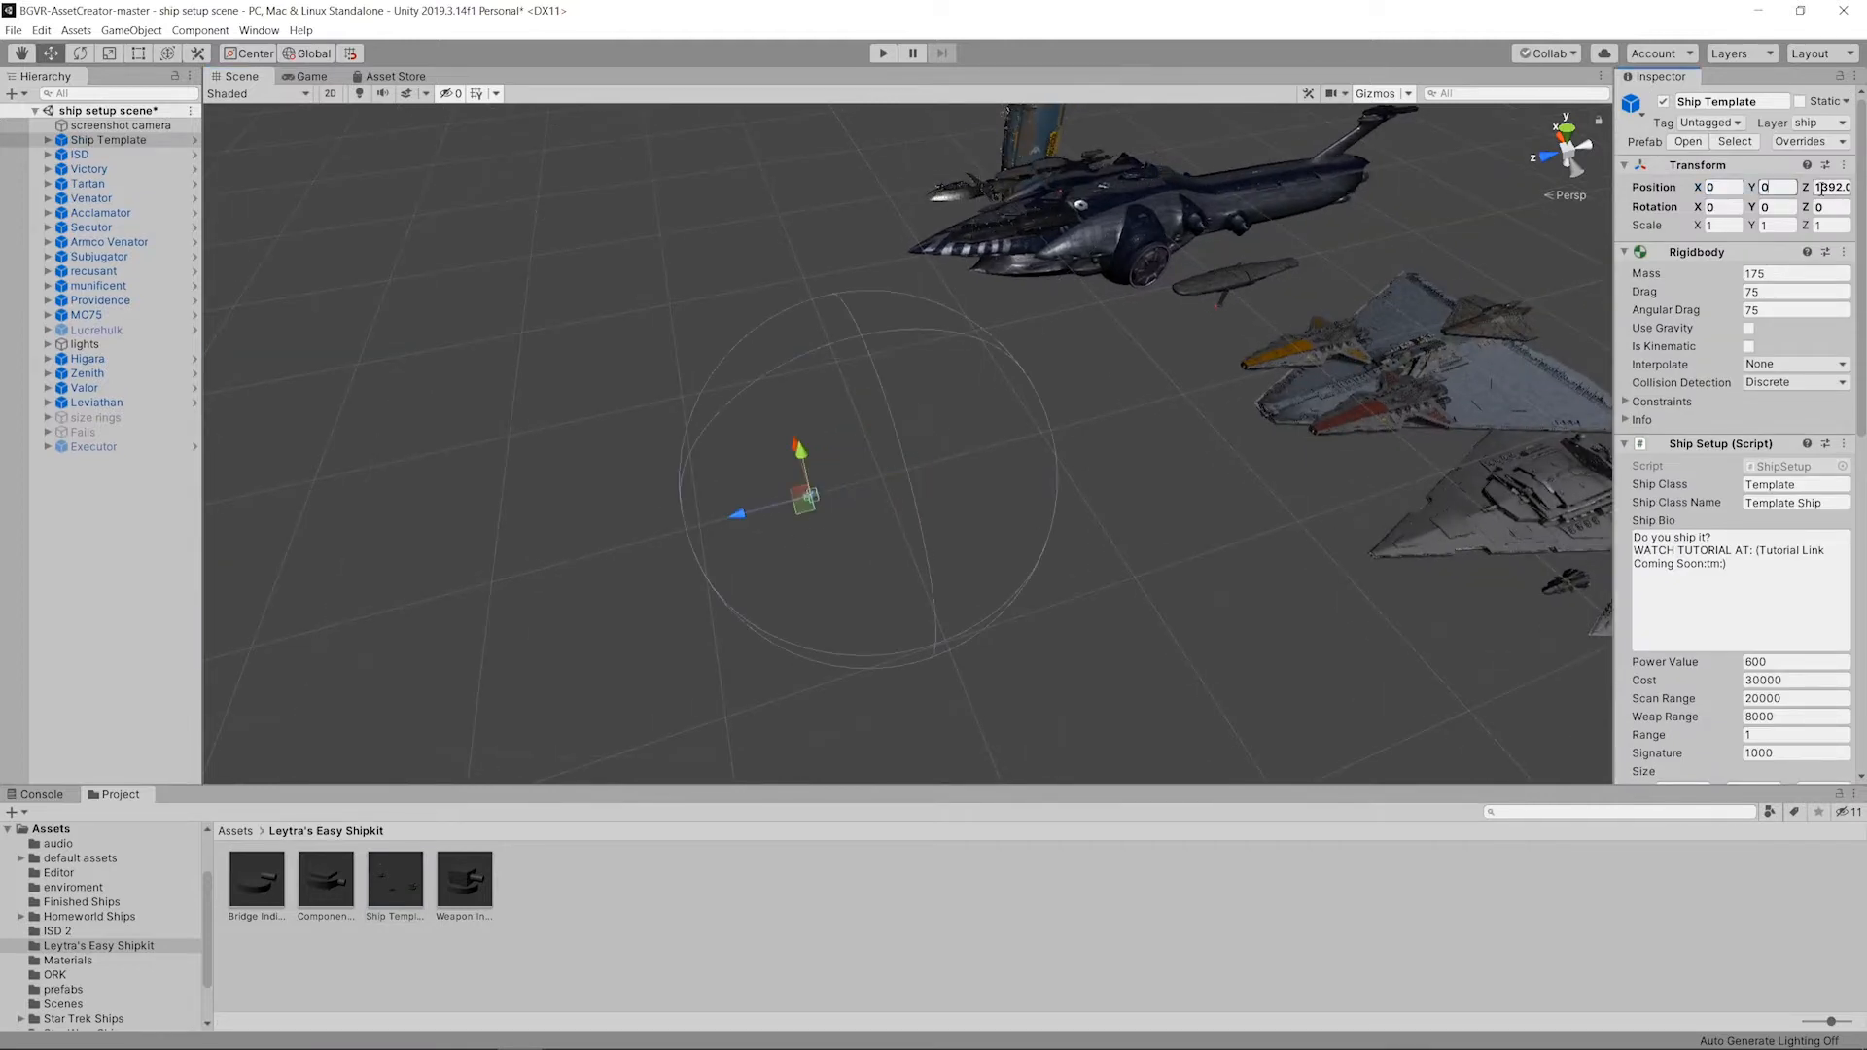
key("Tab")
type("0")
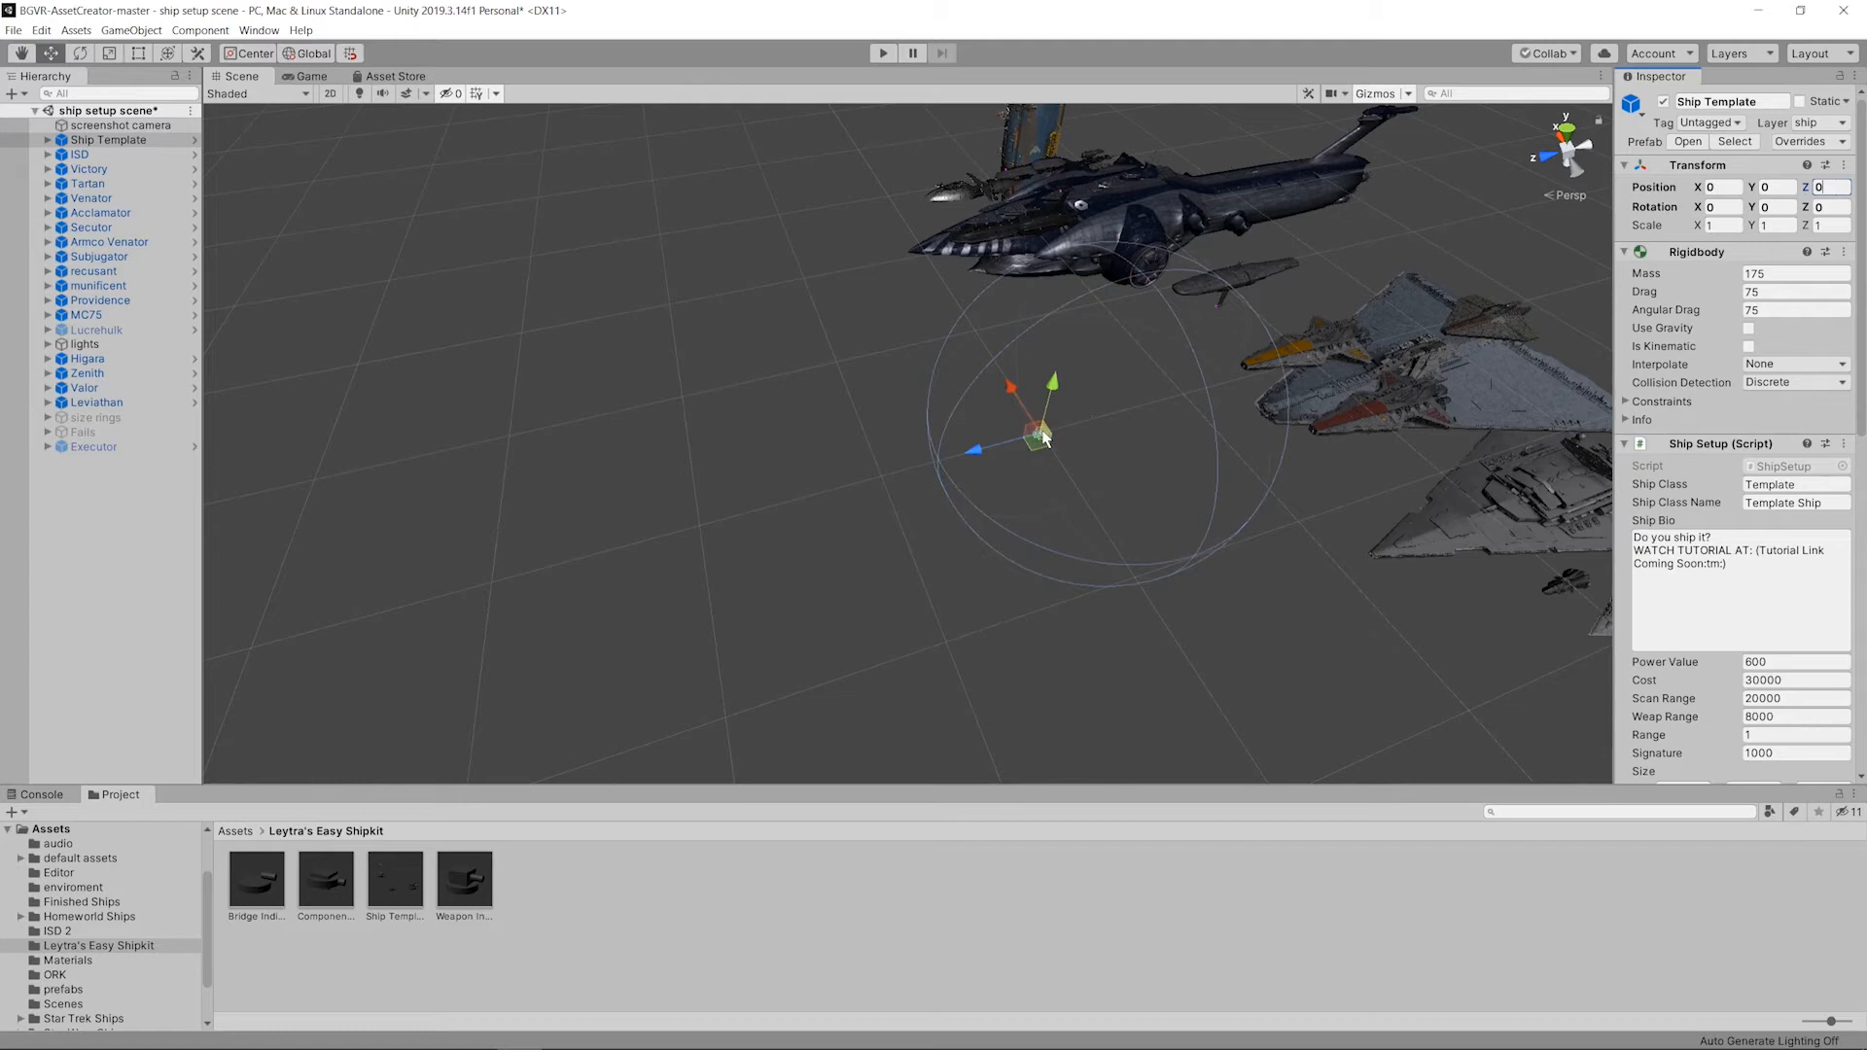
Step: Examine the Ship Template's indicator objects around the scene origin up close
left_click(1037, 440)
scroll(1078, 434, "up", 5)
scroll(1209, 459, "up", 2)
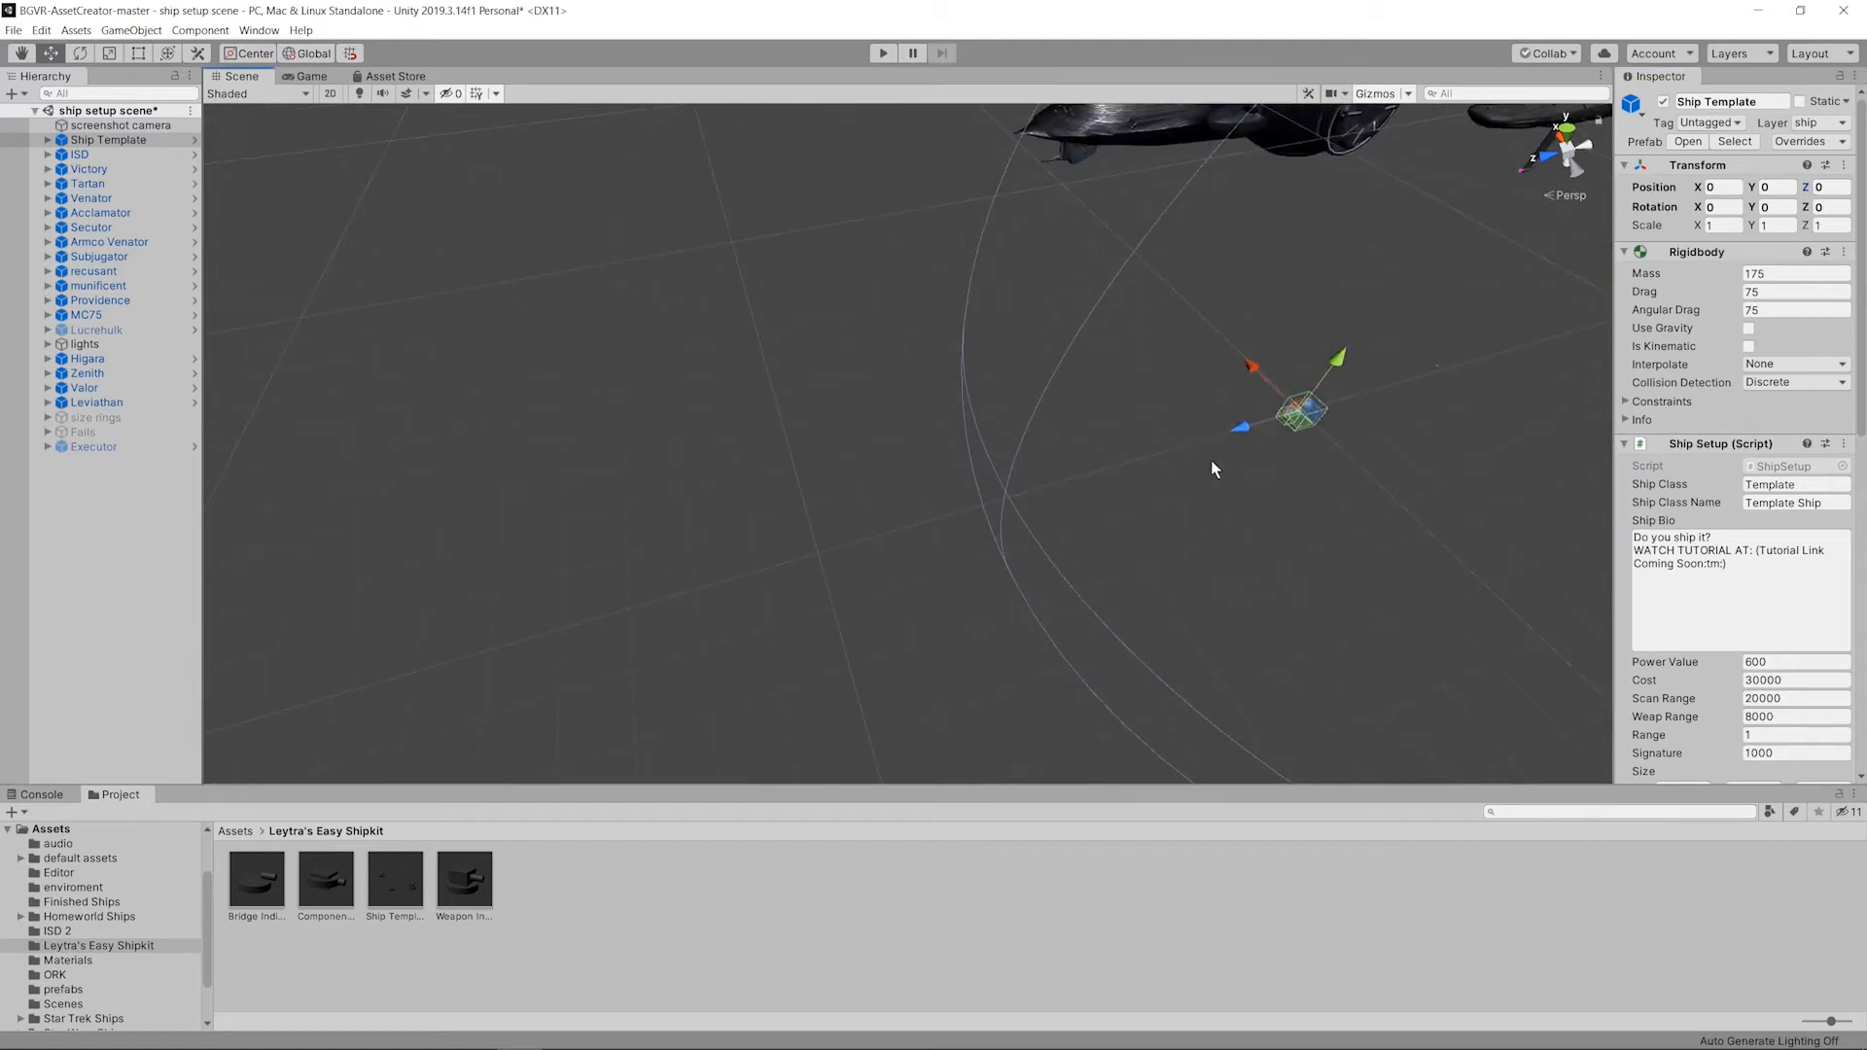
left_click(1210, 467)
middle_click_drag(1236, 458, 1052, 447)
scroll(1077, 404, "up", 1)
scroll(1099, 410, "up", 1)
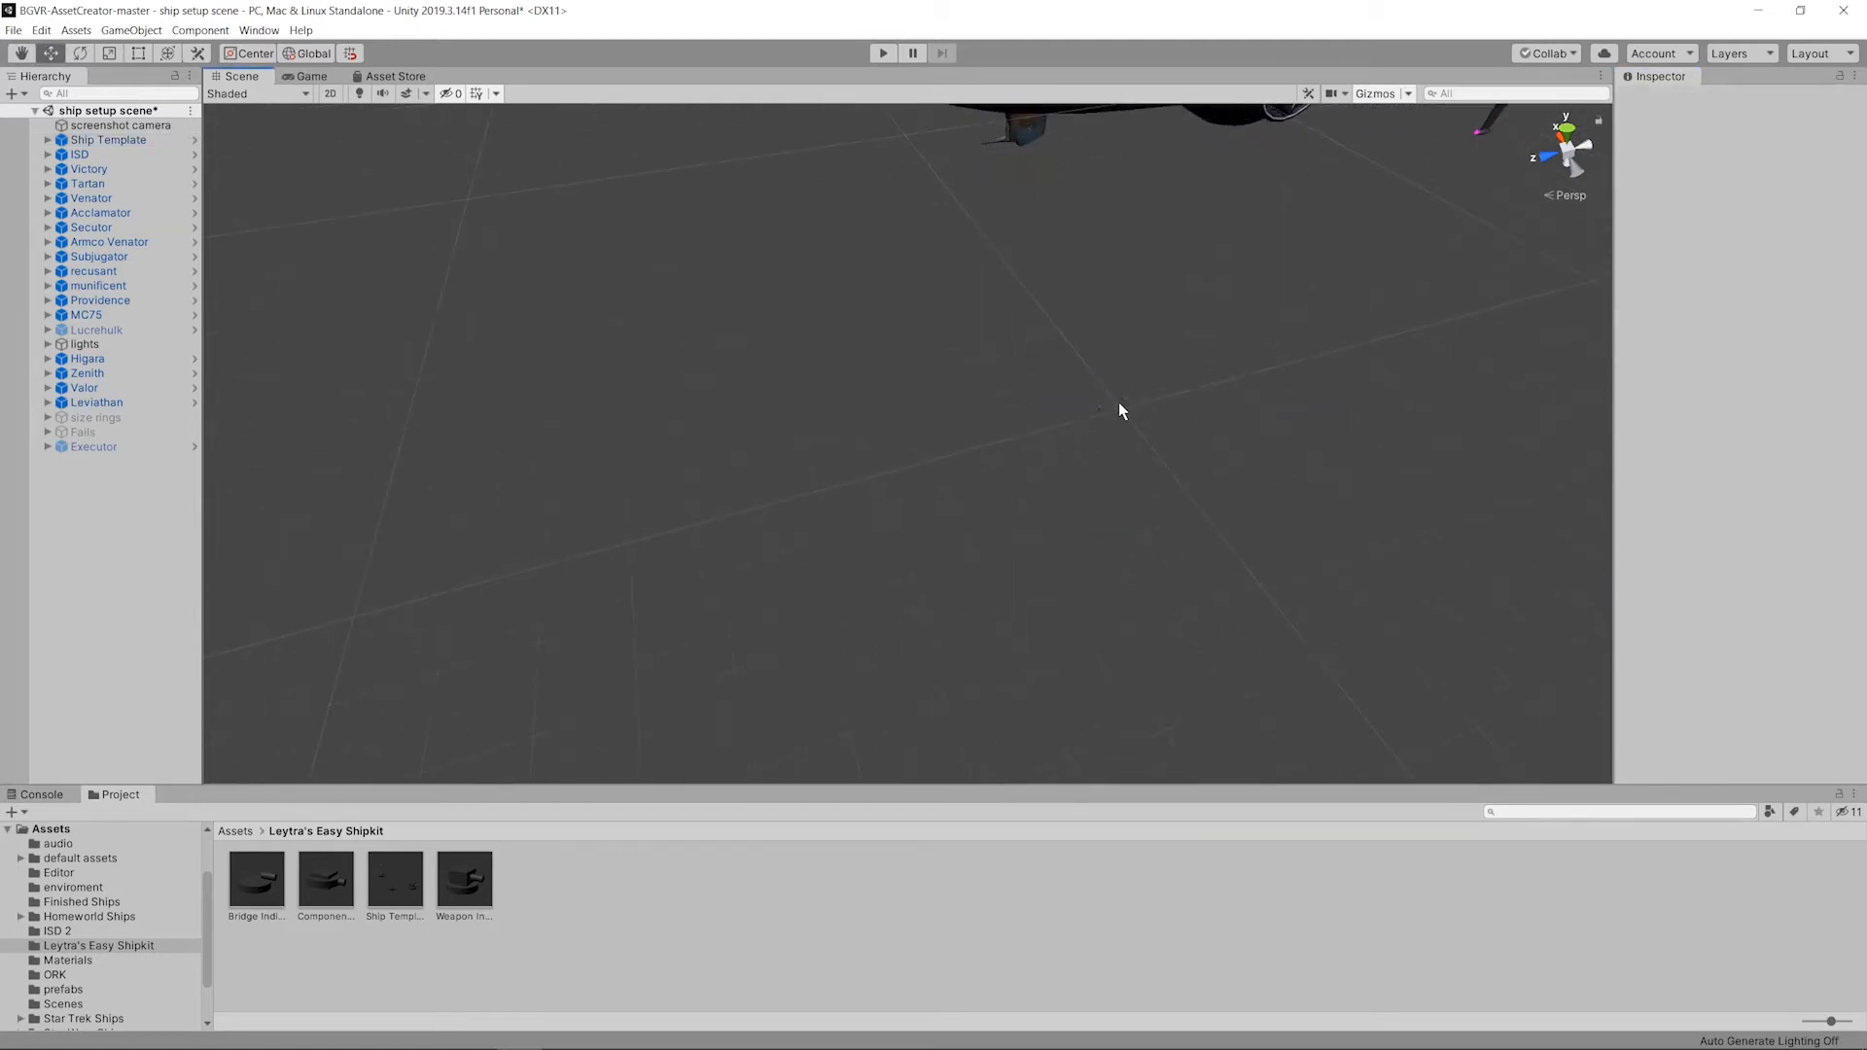
scroll(1127, 400, "down", 6)
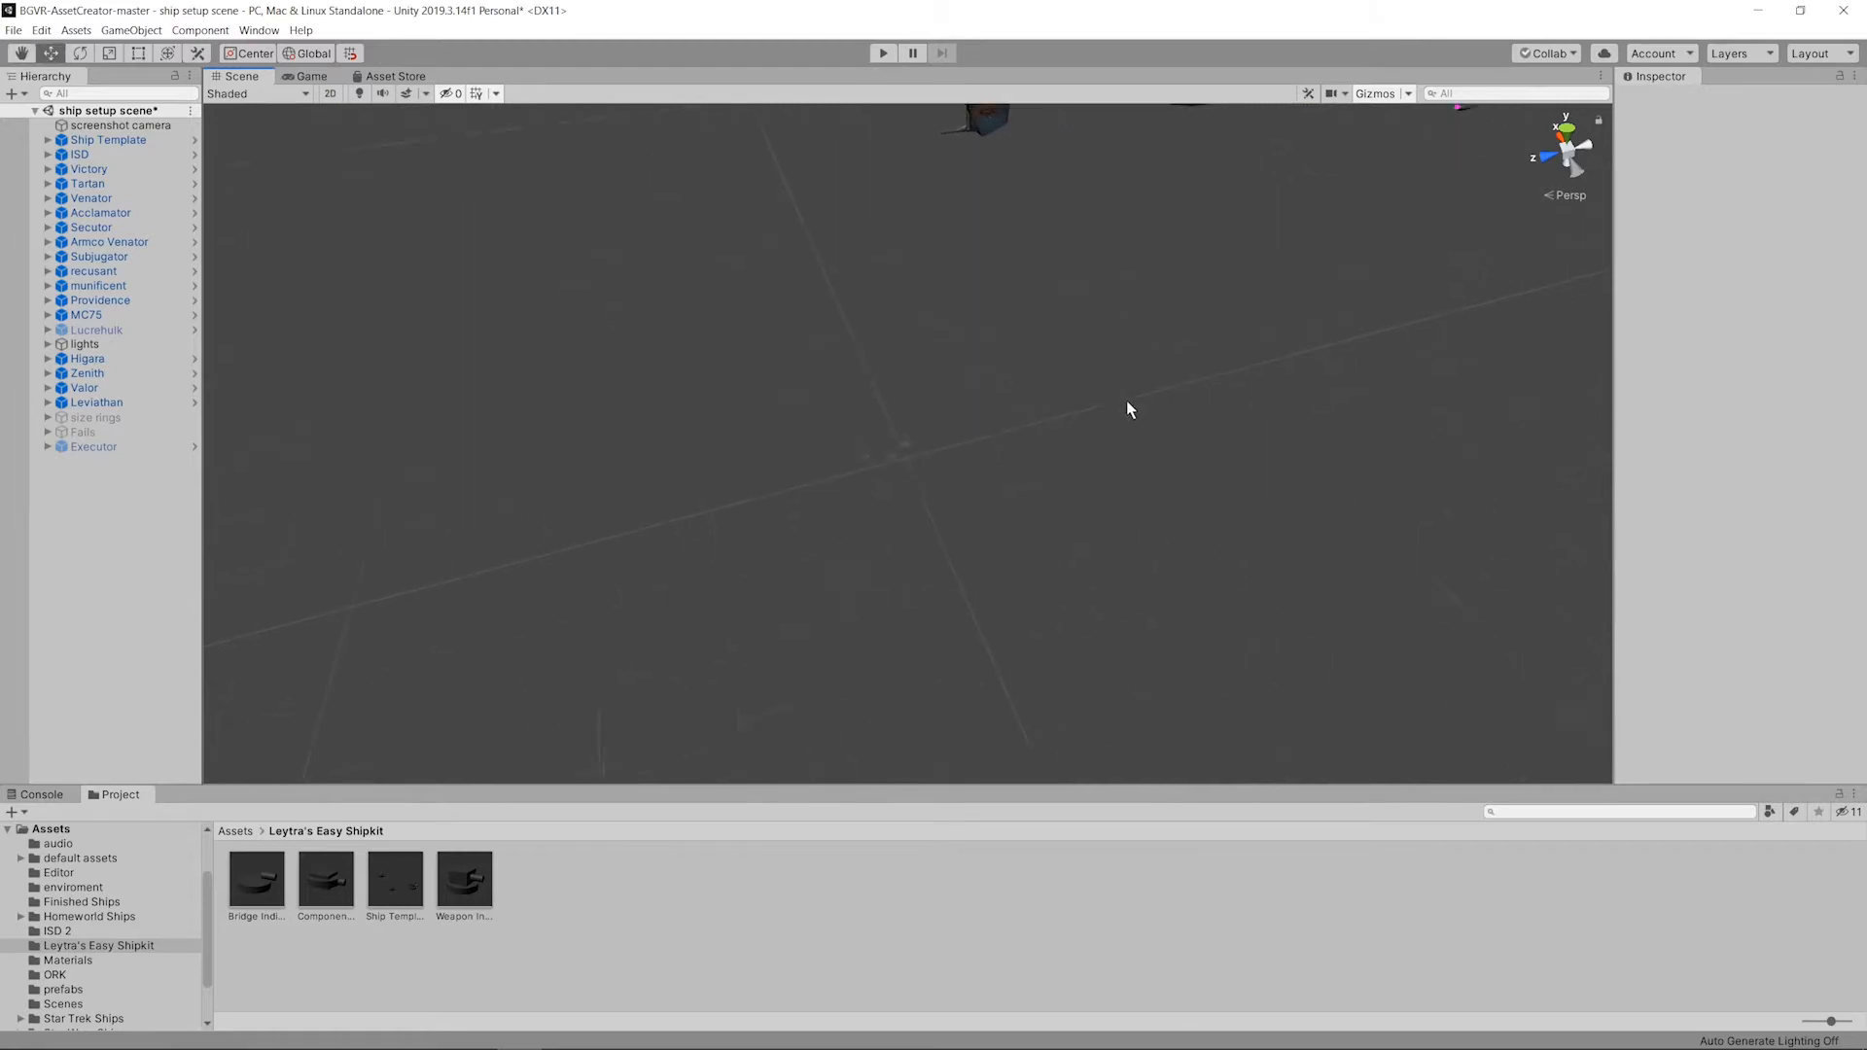
scroll(1040, 440, "up", 2)
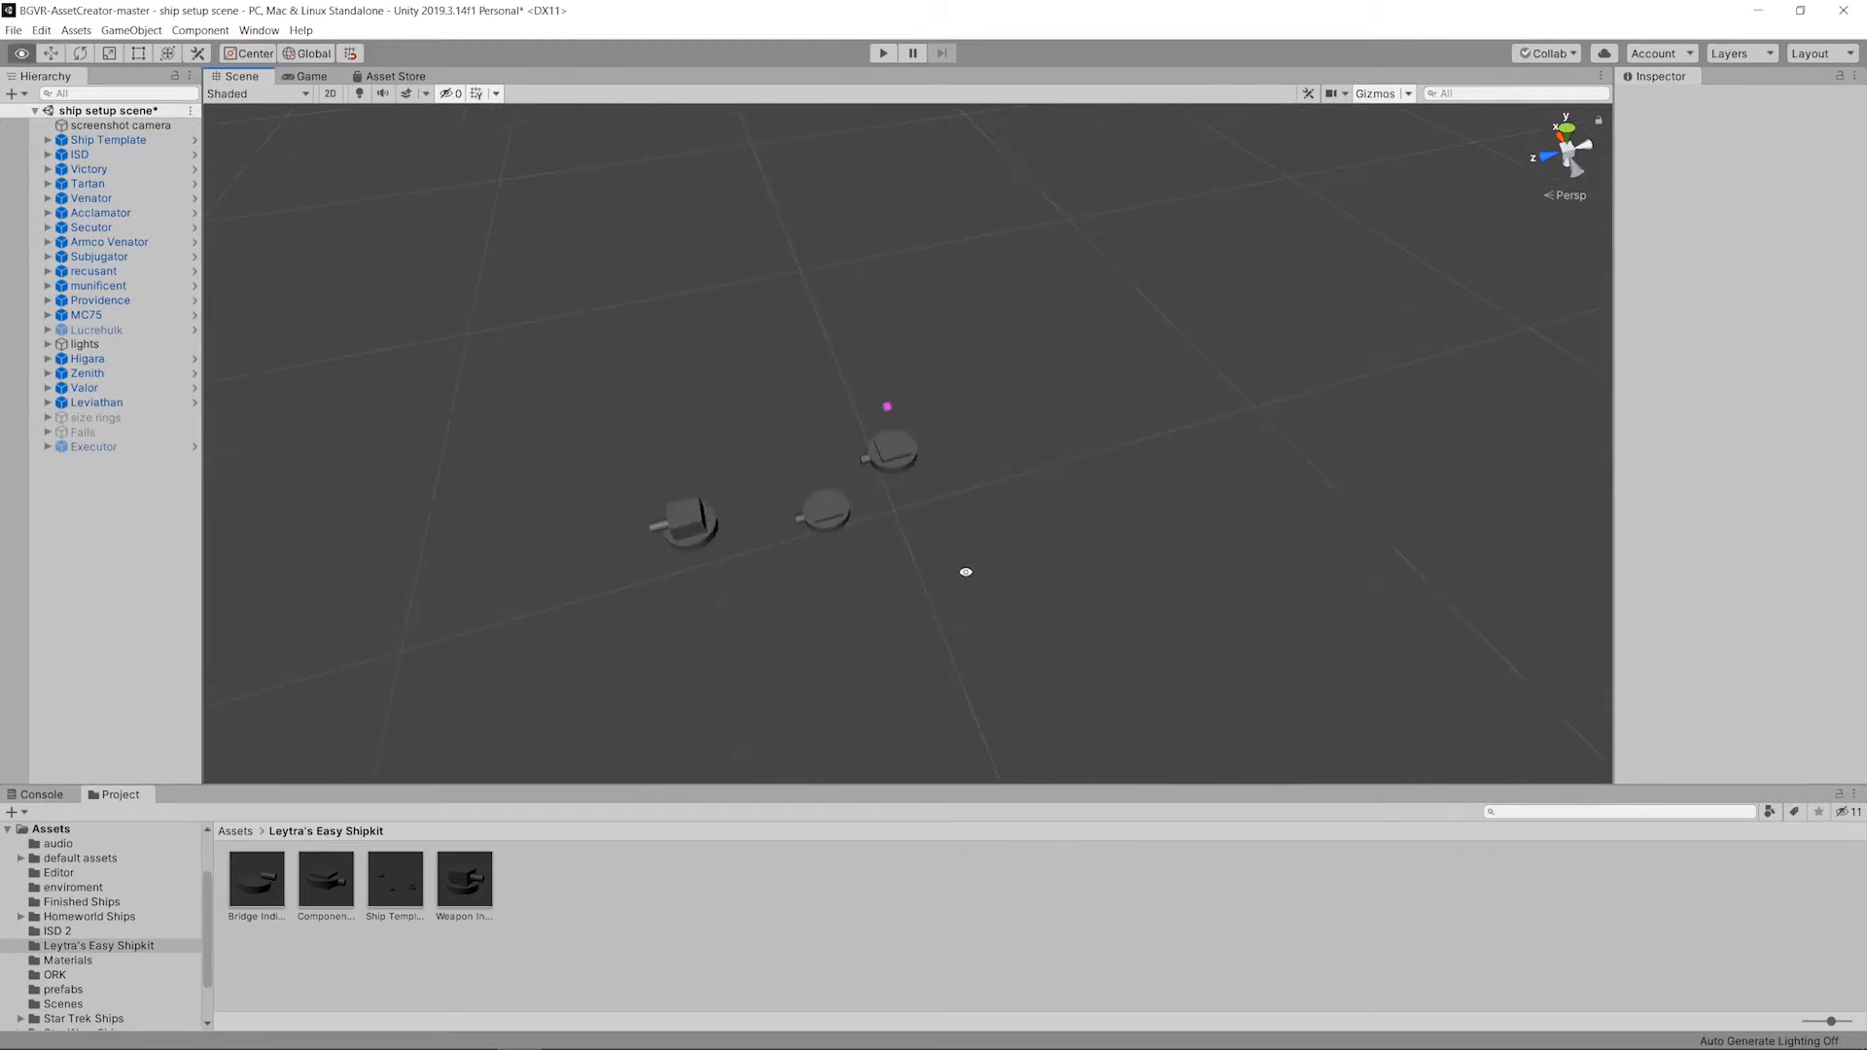
left_click_drag(967, 571, 813, 497, "alt")
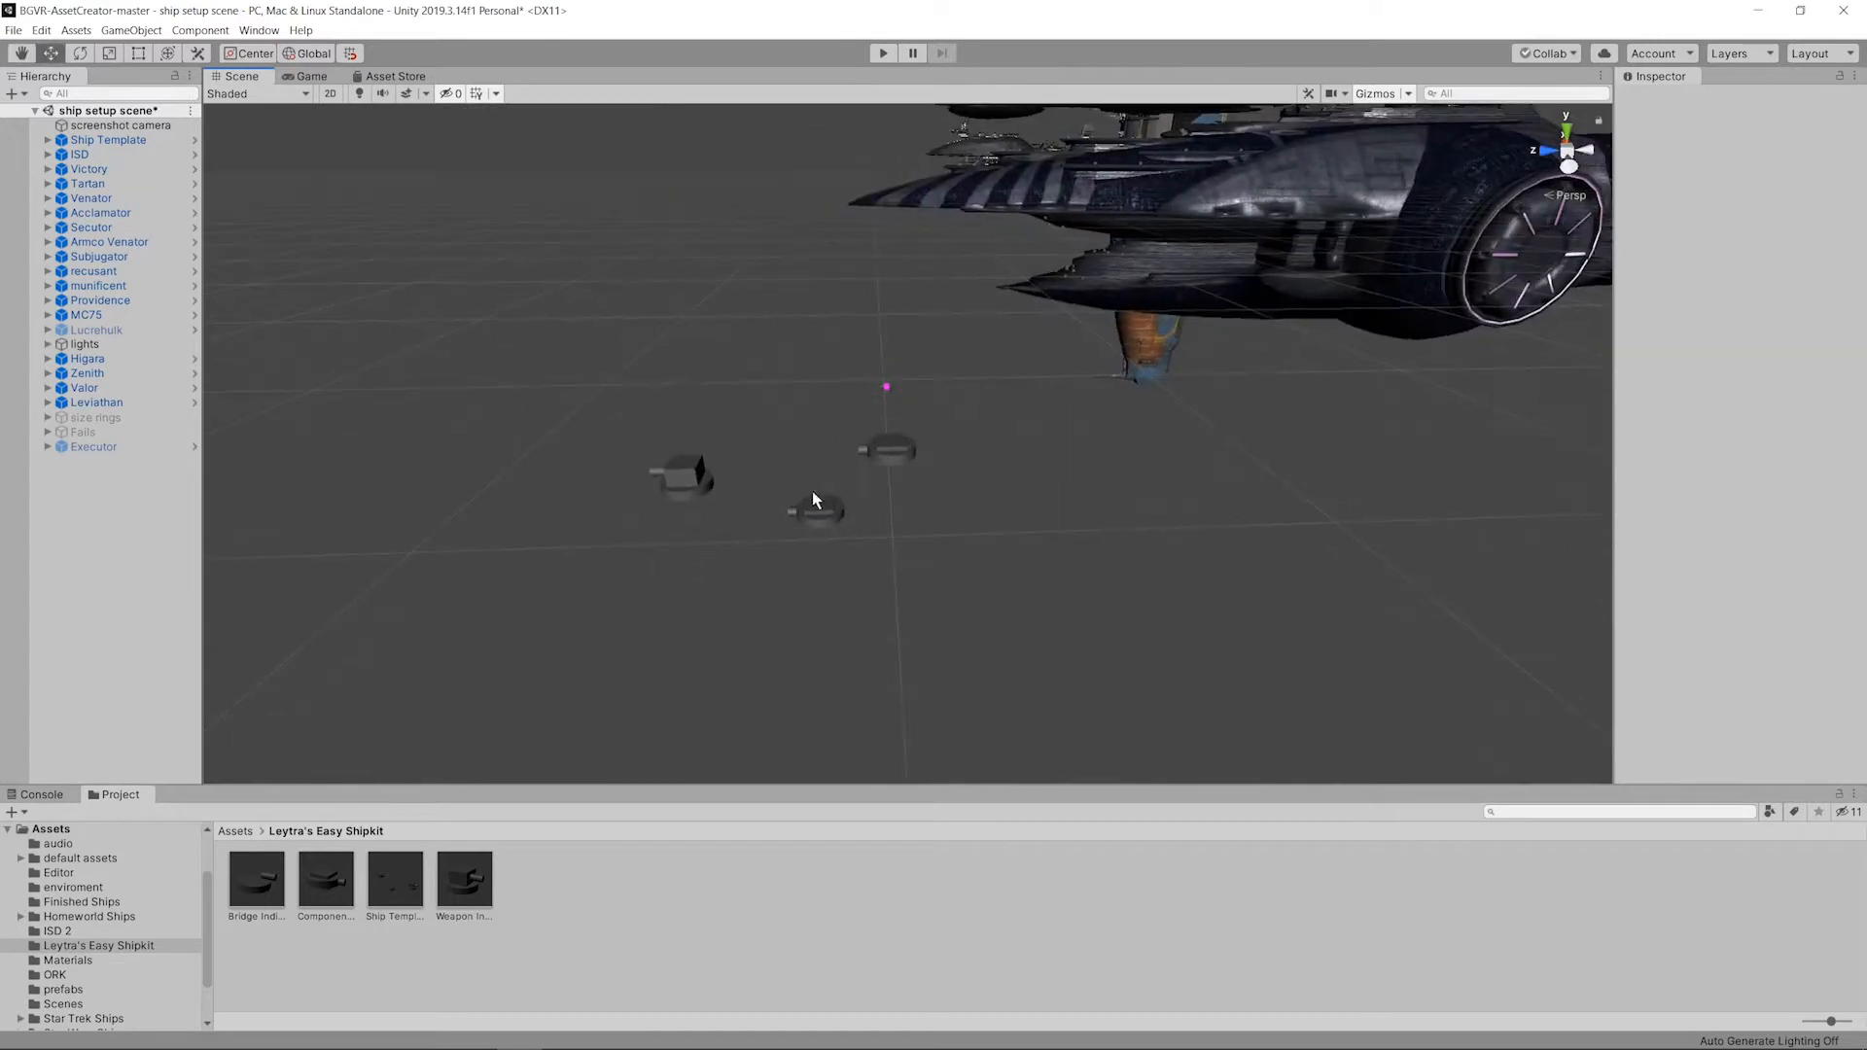
Step: Create a folder named Lucrehulk inside the Star Wars Ships asset folder
left_click(236, 831)
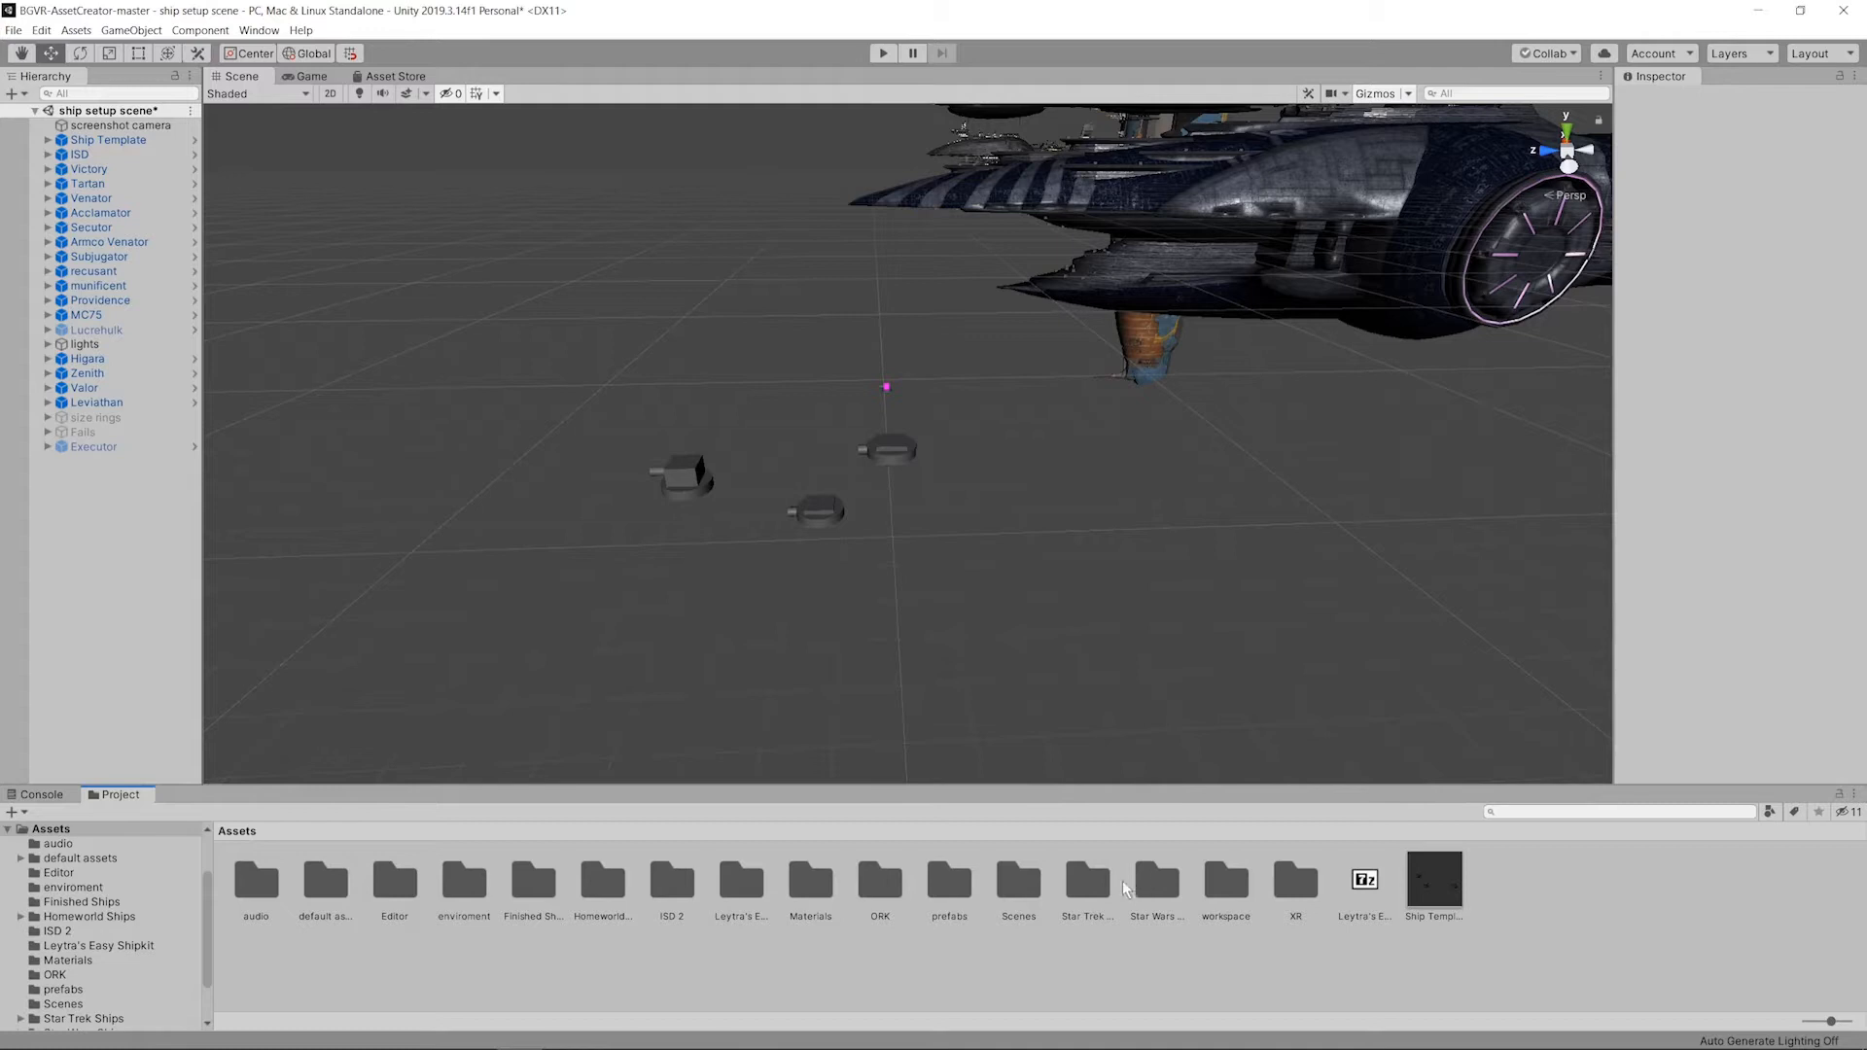
double_click(1154, 882)
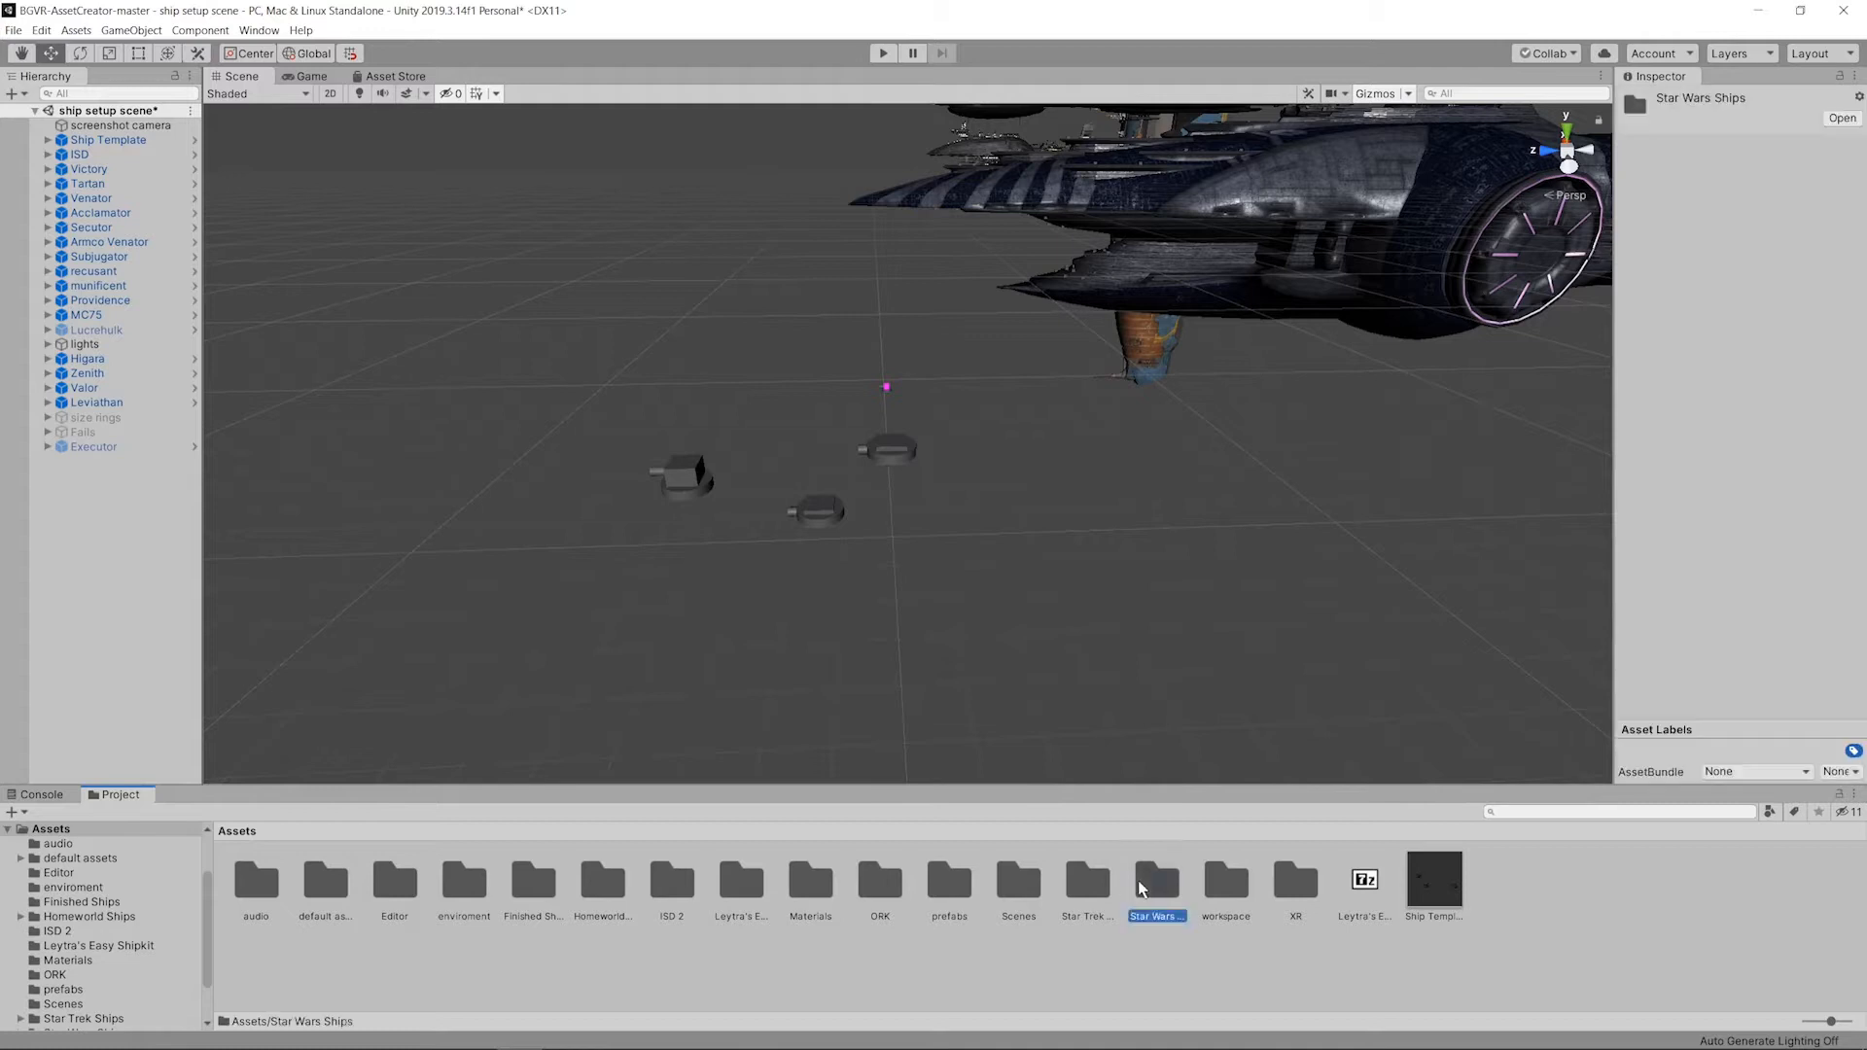
right_click(635, 972)
mouse_move(739, 540)
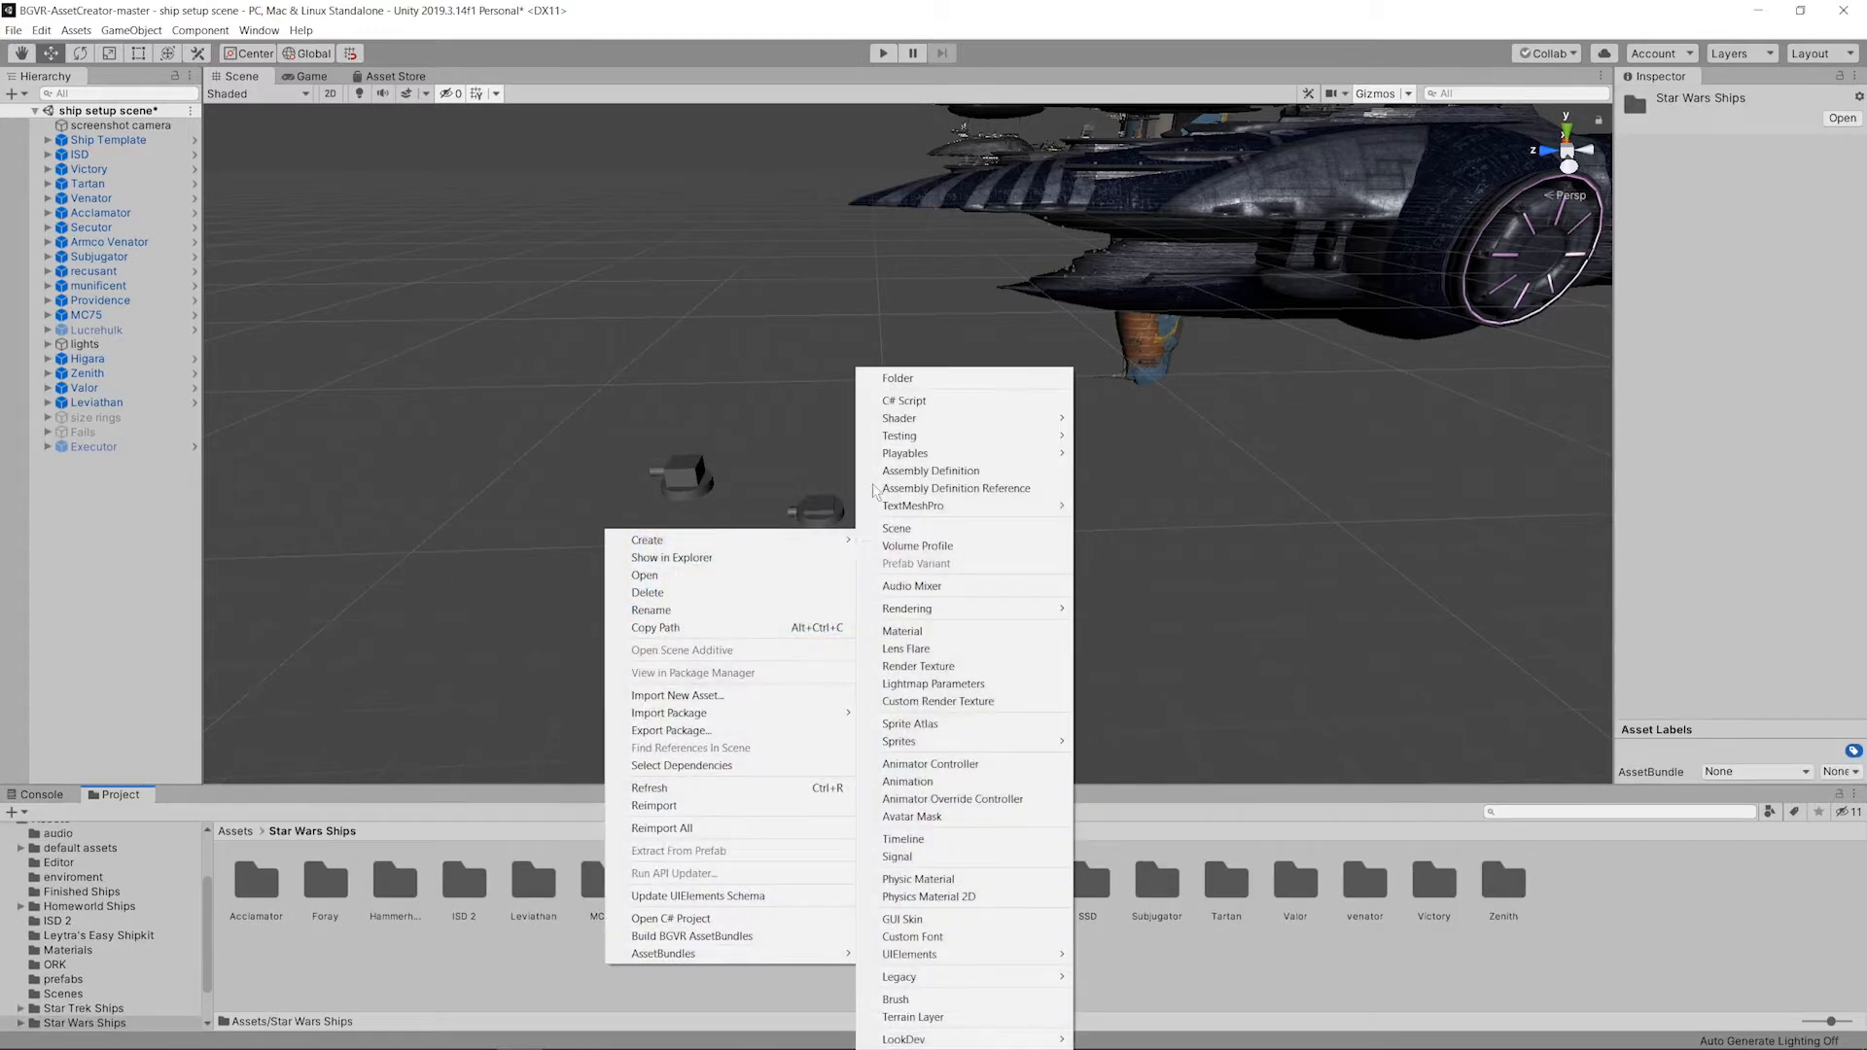
left_click(900, 378)
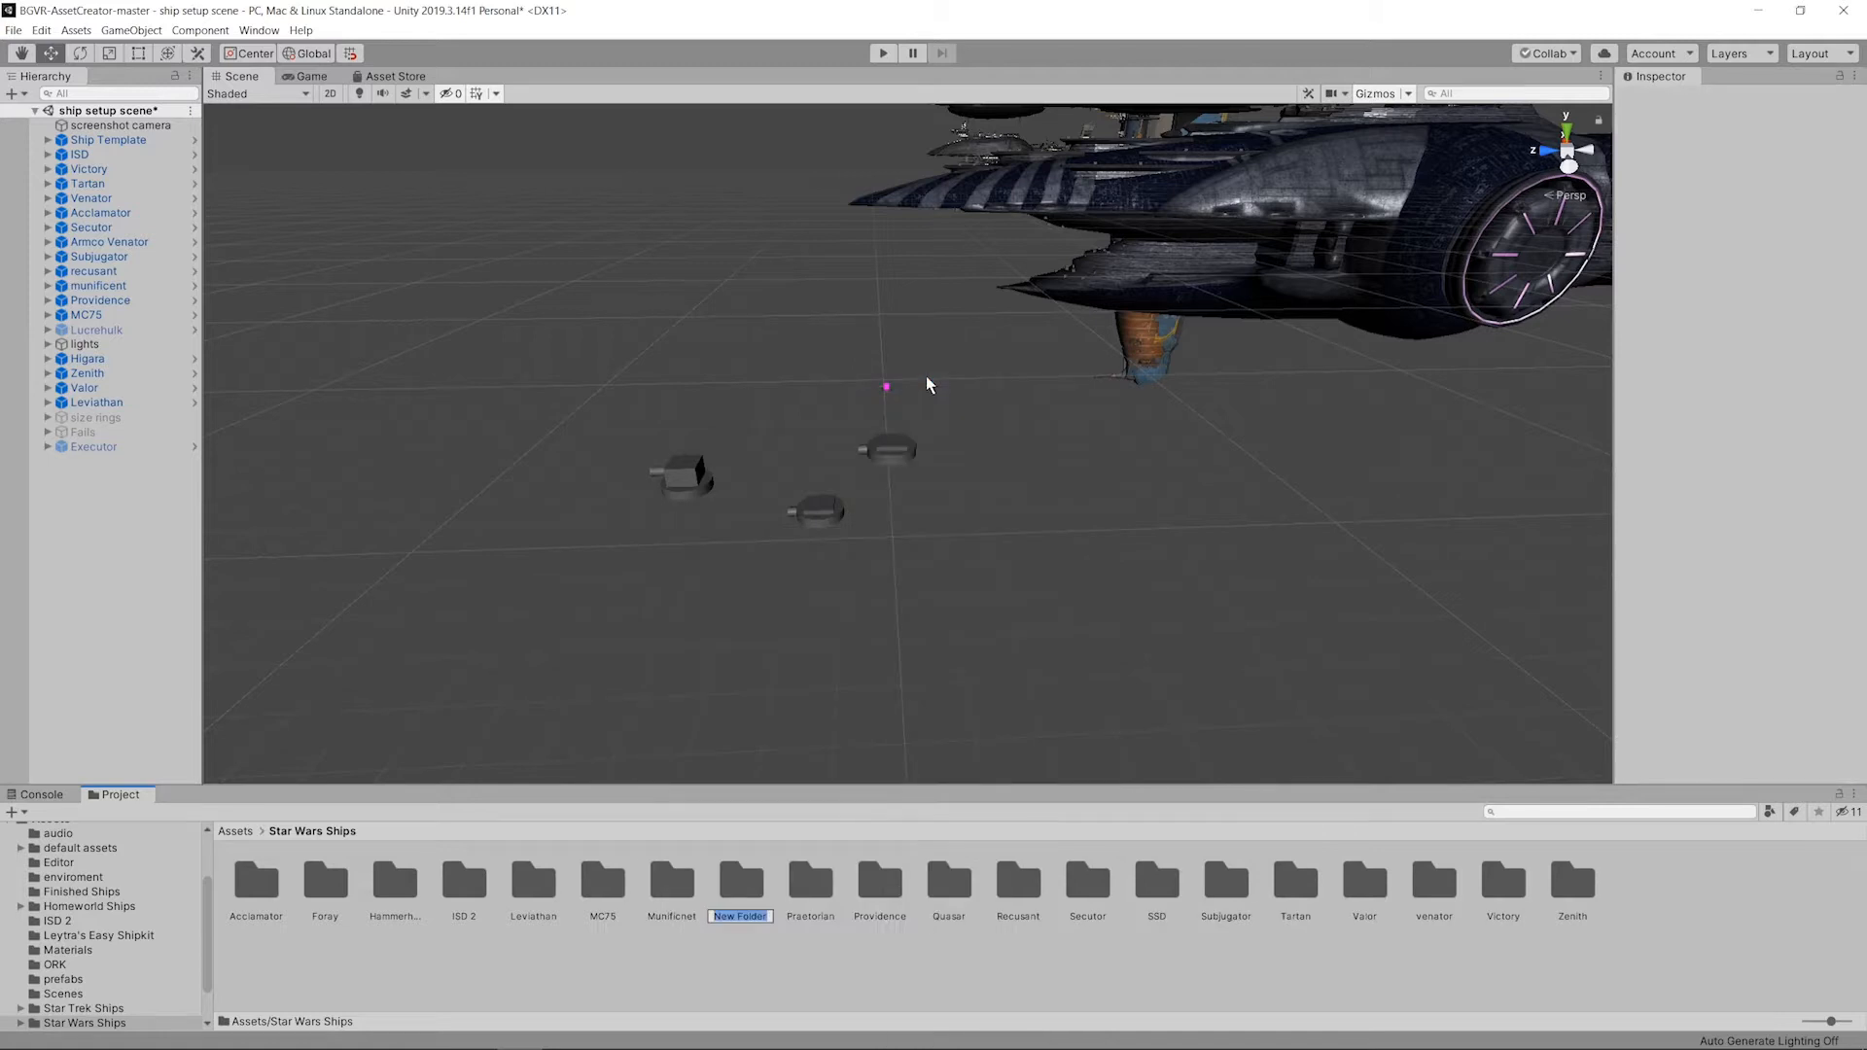
type("Lucrehulk")
key("Return")
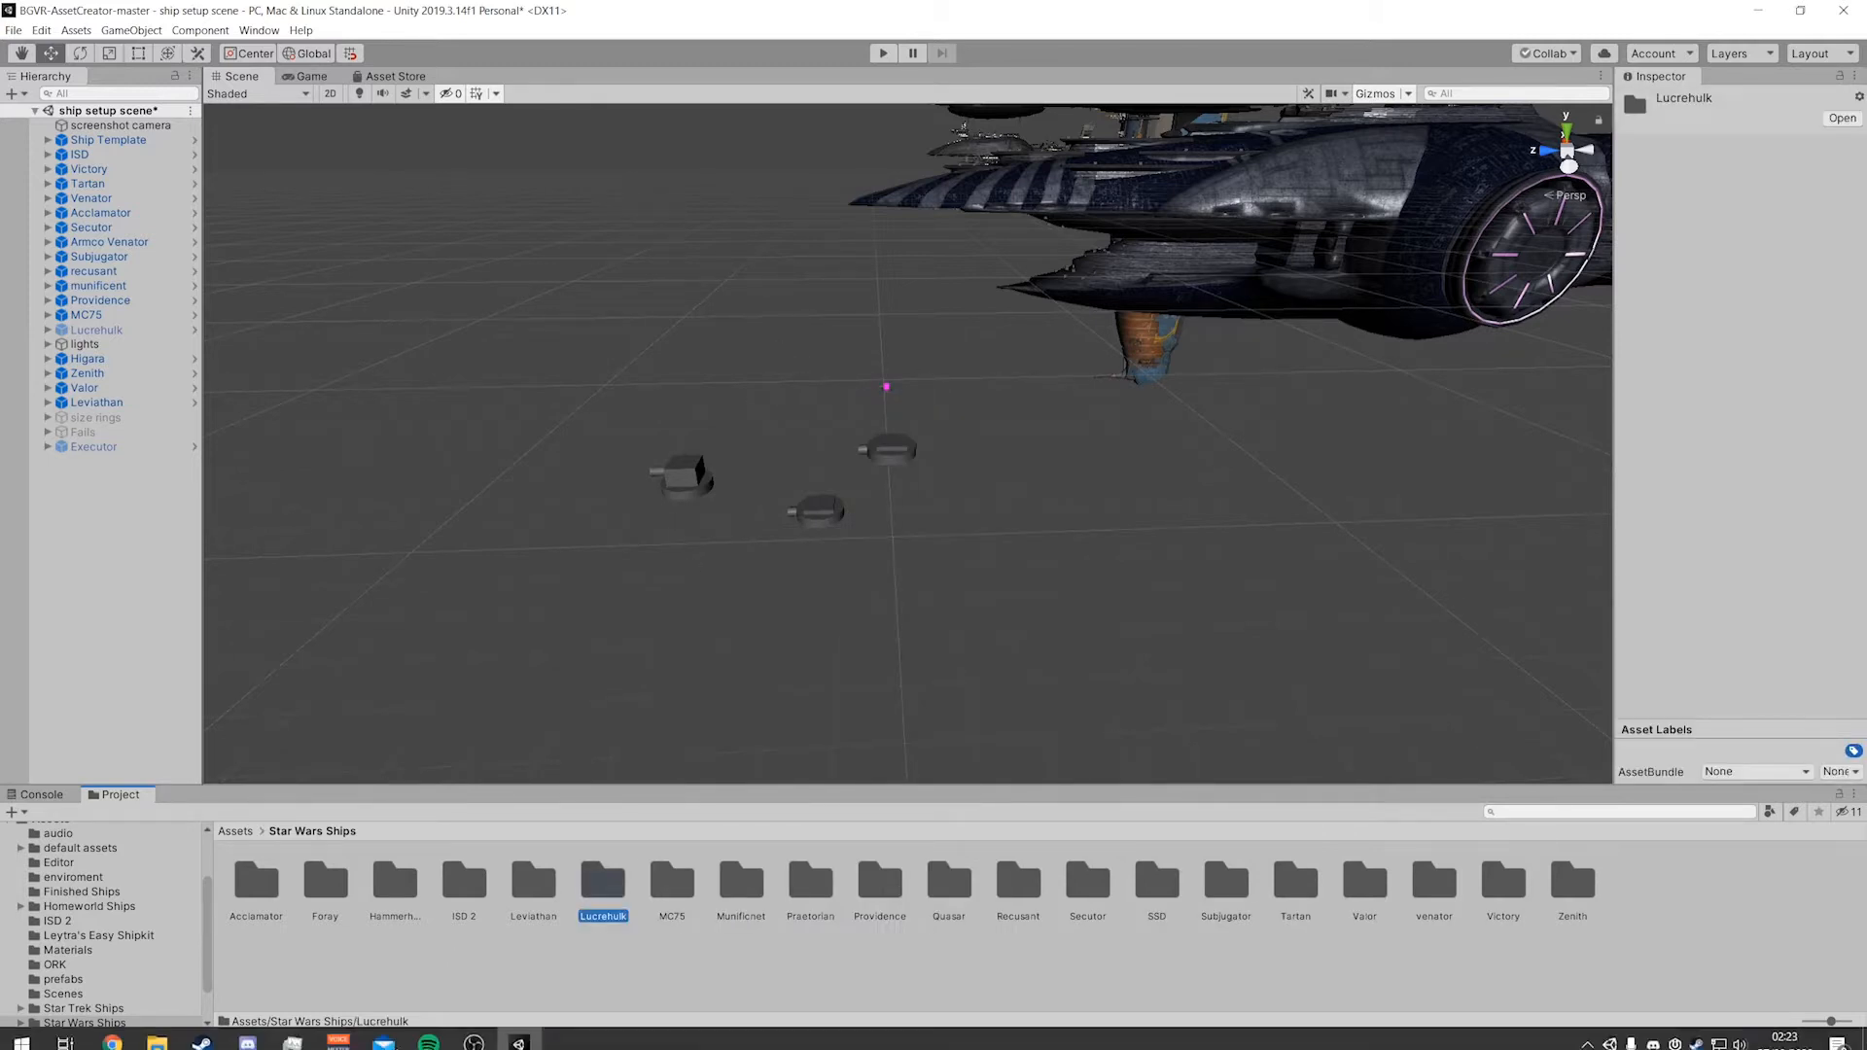
Step: Switch to File Explorer, select the Lucrehulk folder in Downloads and float the window above the Unity project assets
left_click(157, 1032)
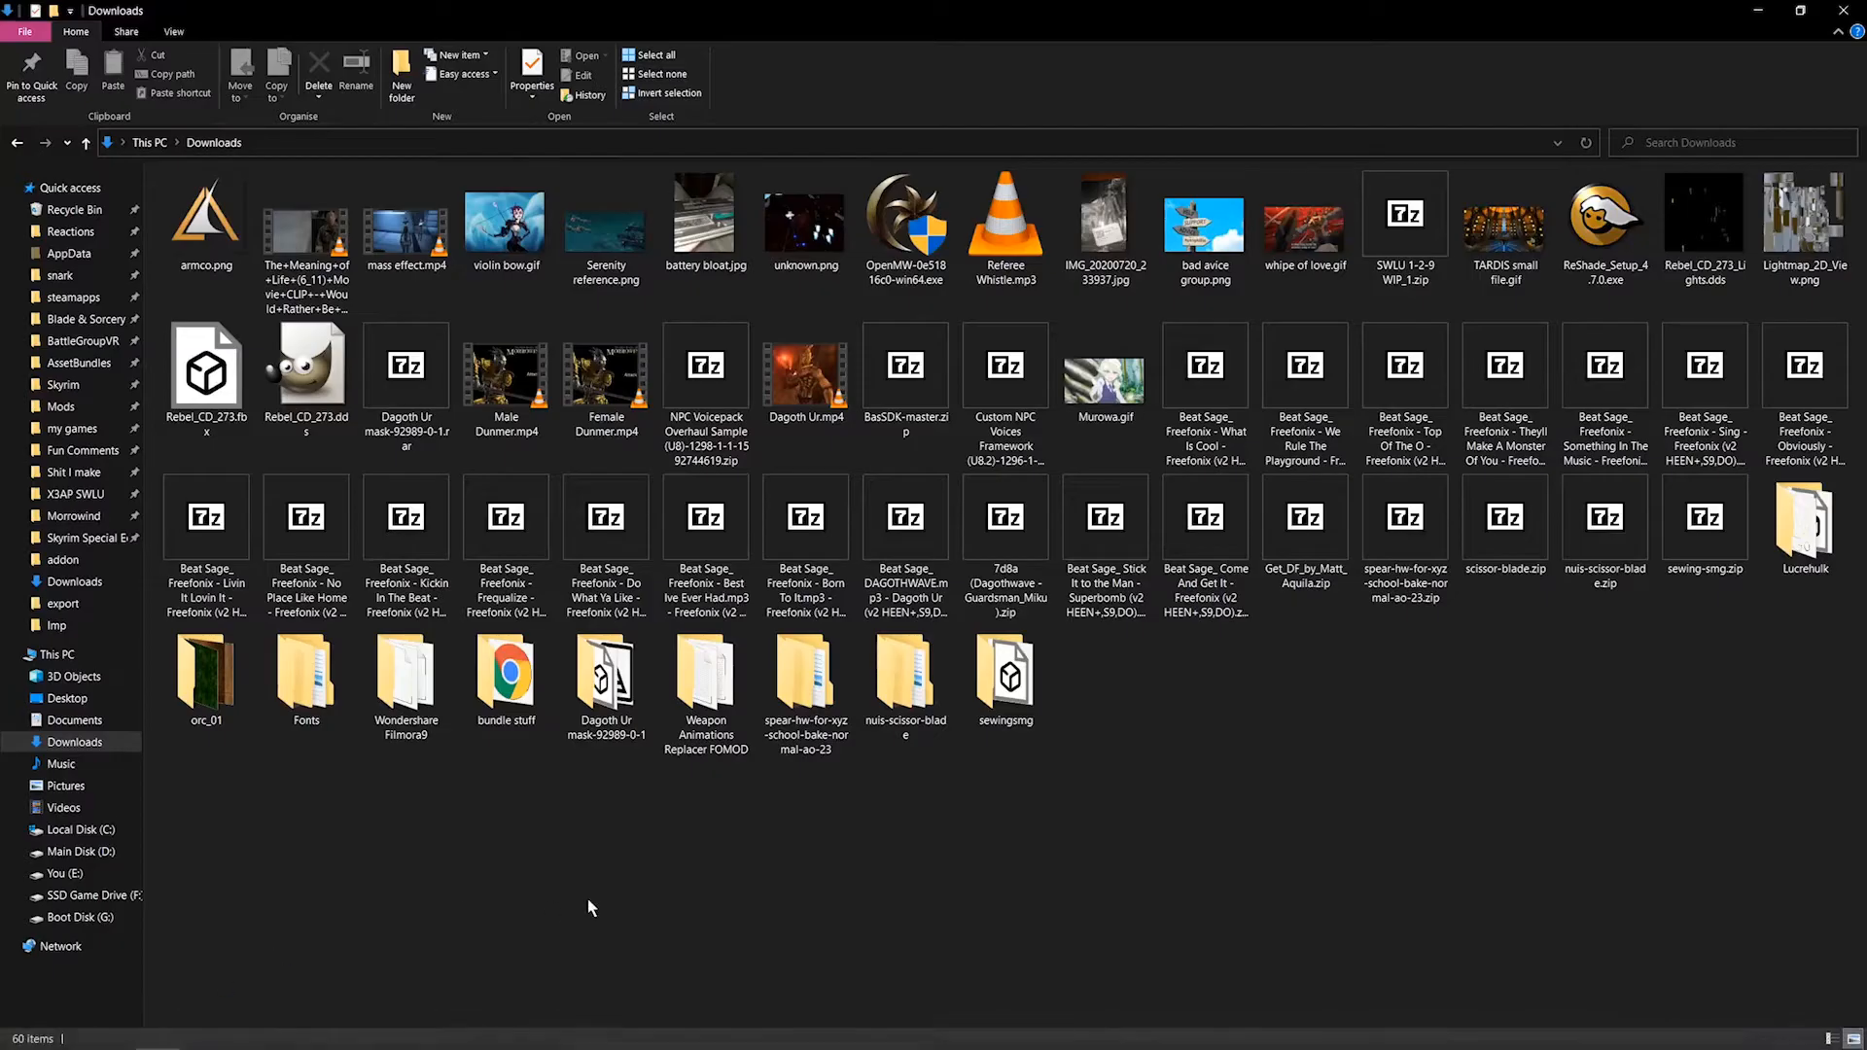
left_click(1787, 530)
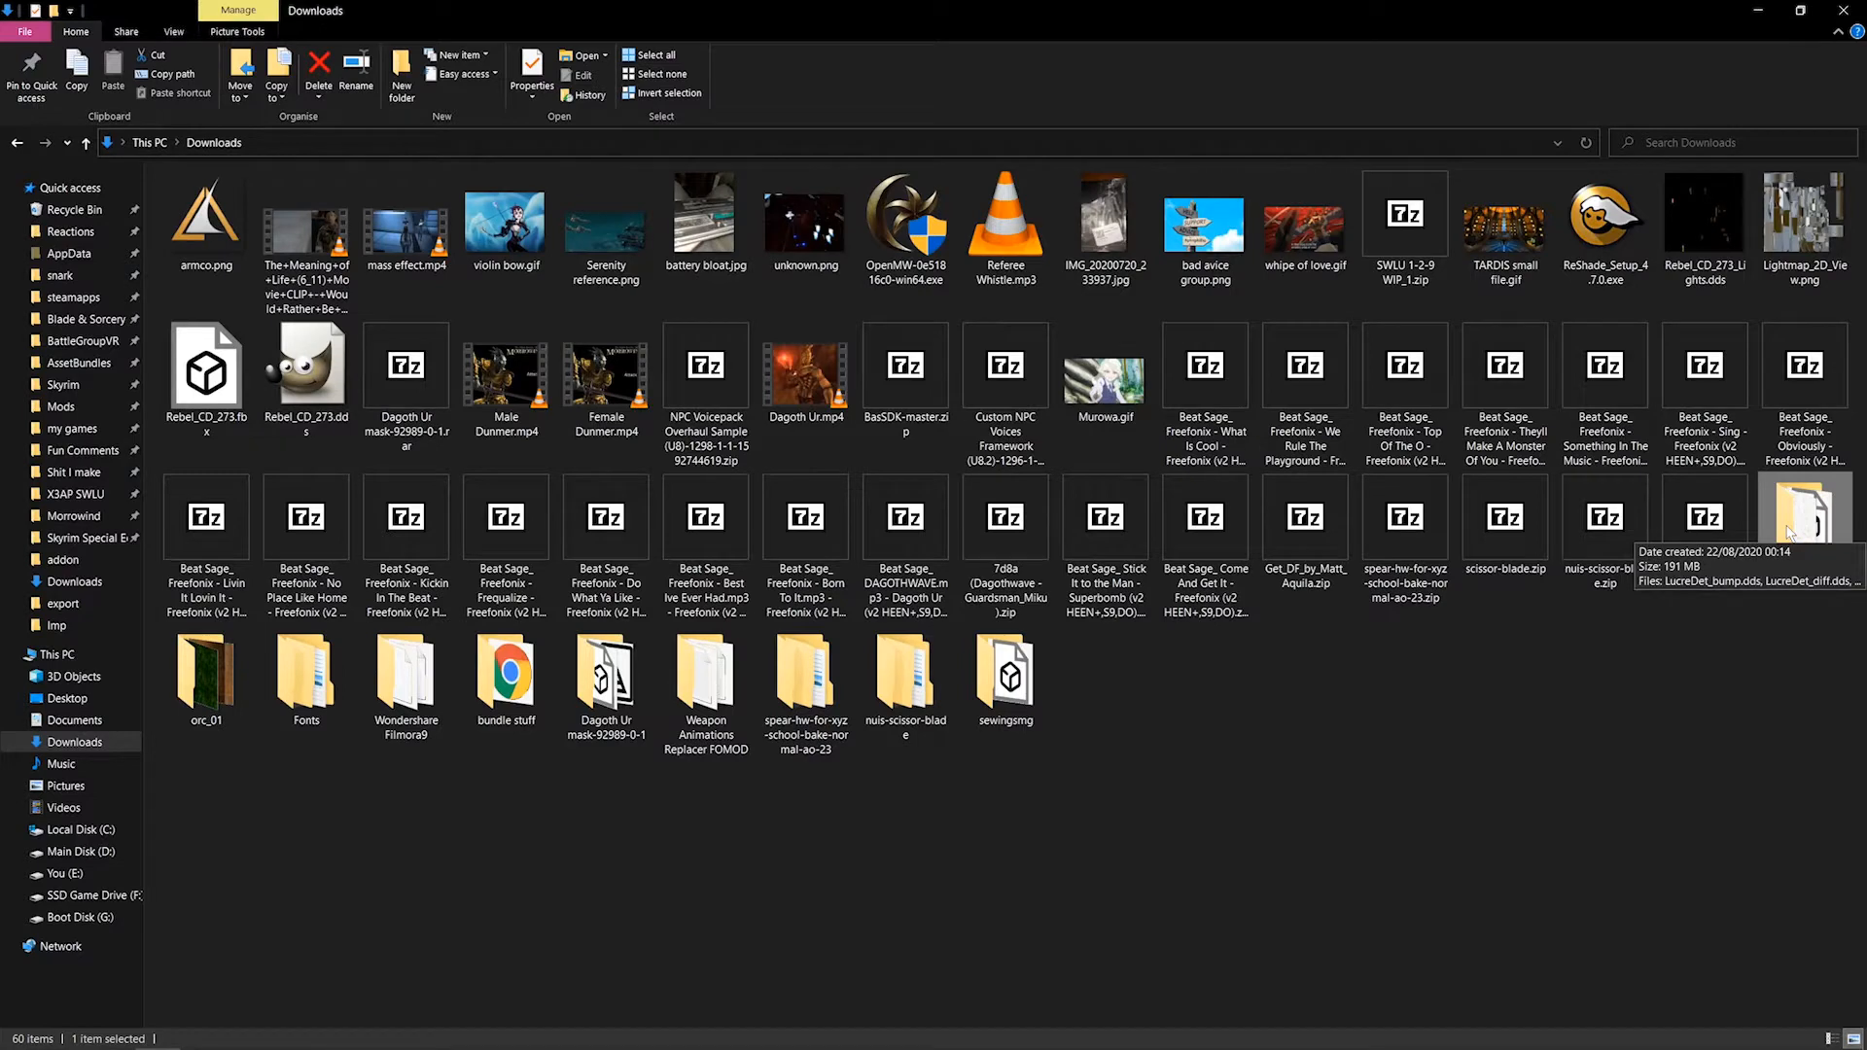
left_click_drag(1411, 10, 1155, 28)
scroll(1352, 311, "down", 2)
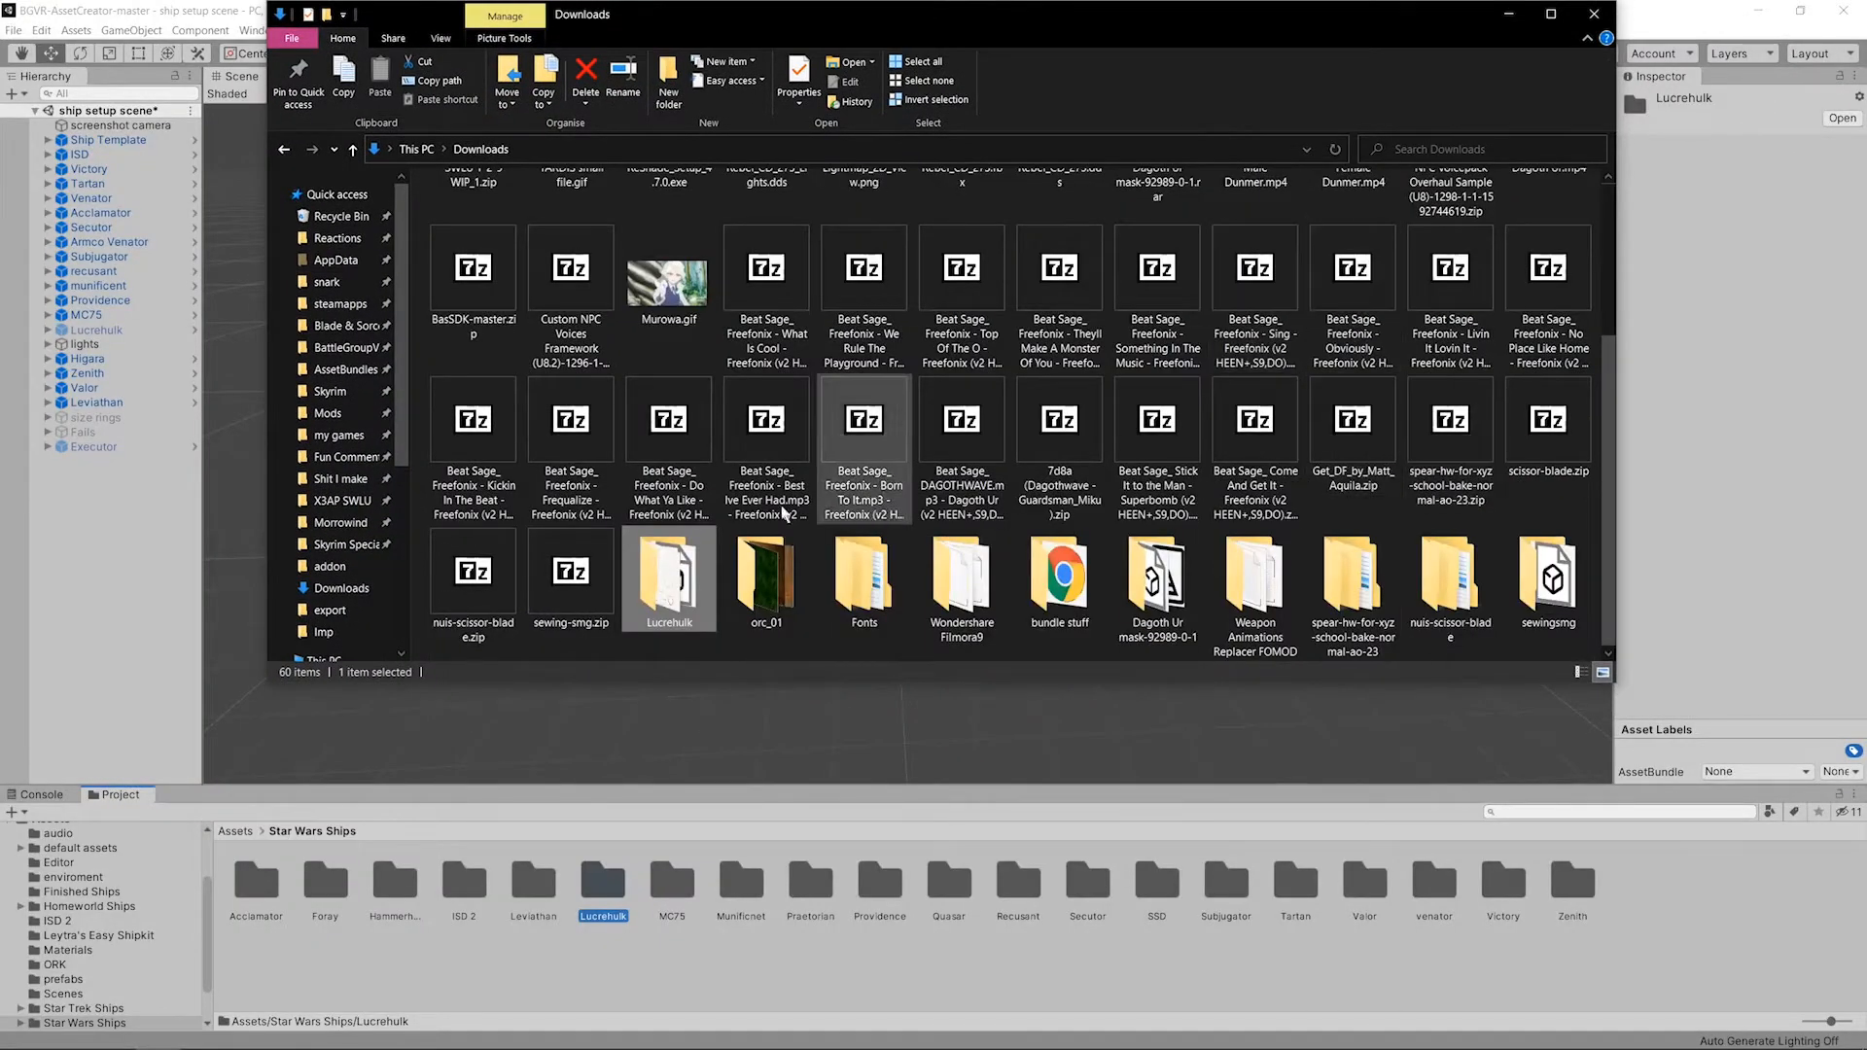
Step: Import every texture and the lucrehulk.FBX model from the downloaded Lucrehulk folder into the project's Star Wars Ships/Lucrehulk folder
left_click_drag(695, 574, 617, 885)
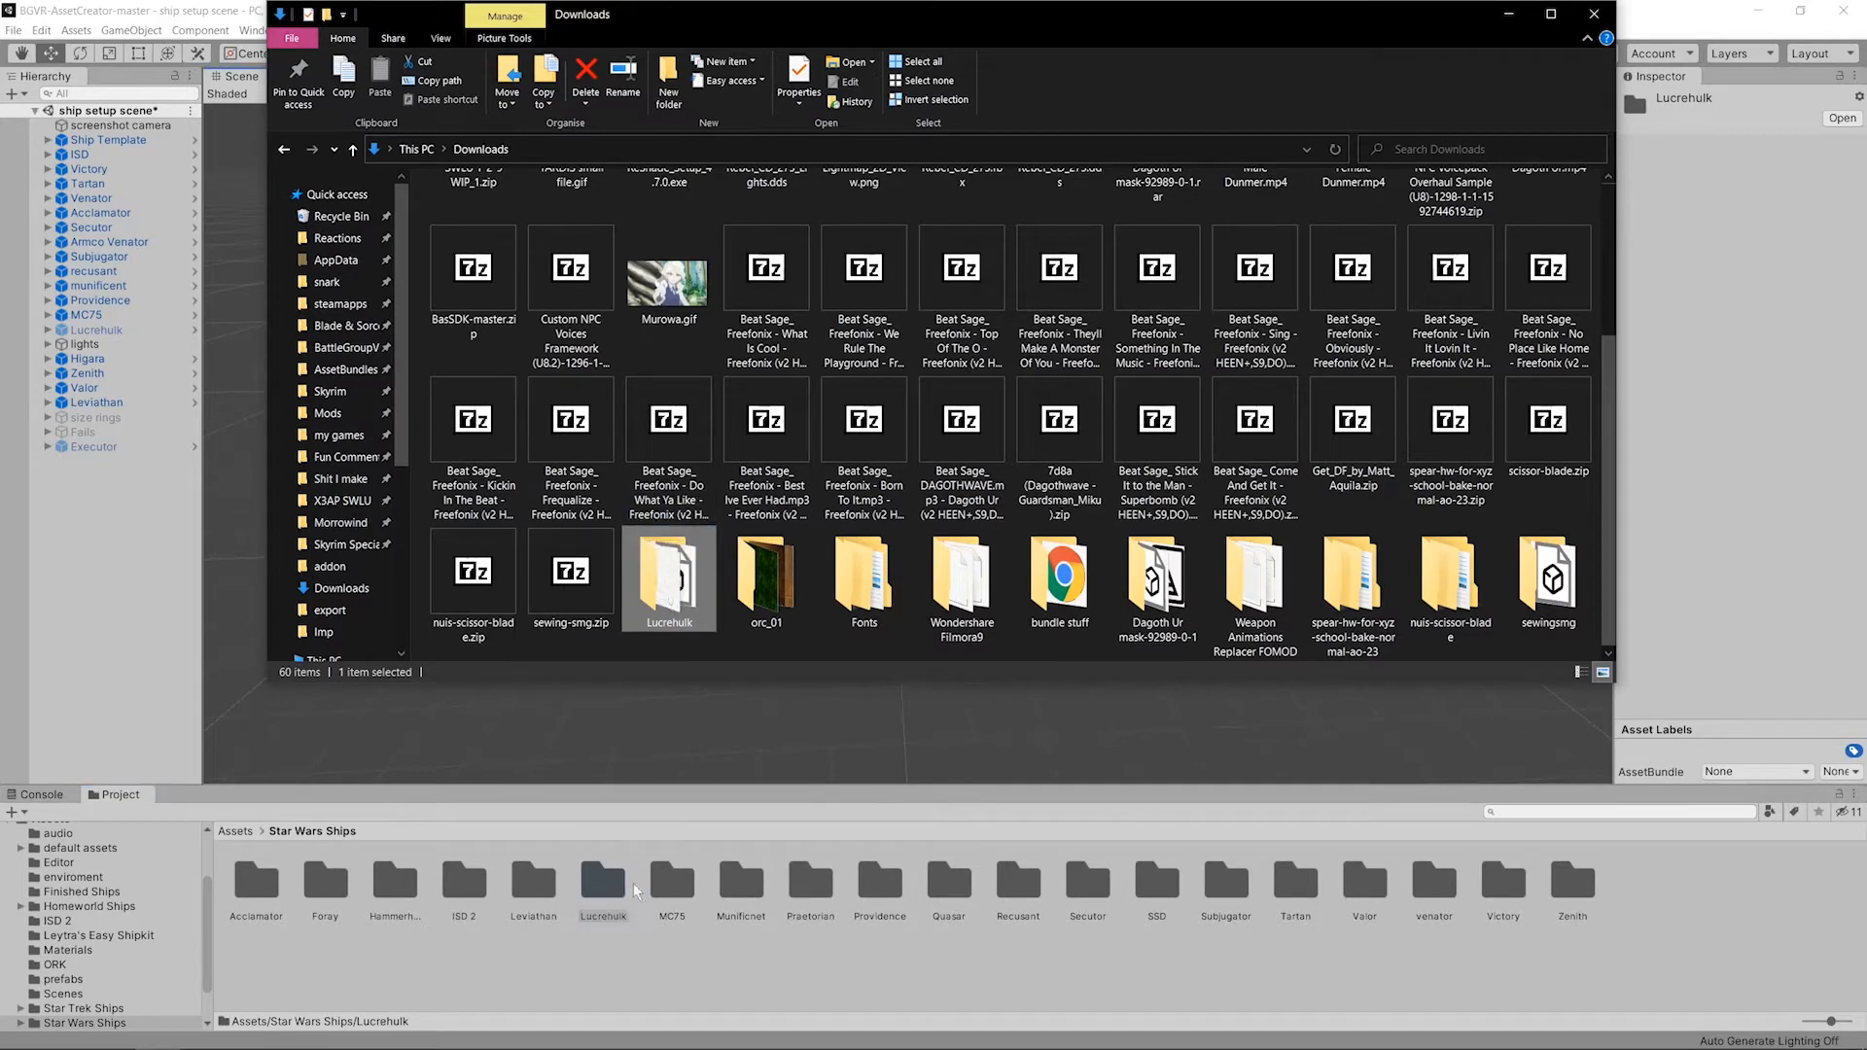
double_click(624, 881)
mouse_move(169, 1038)
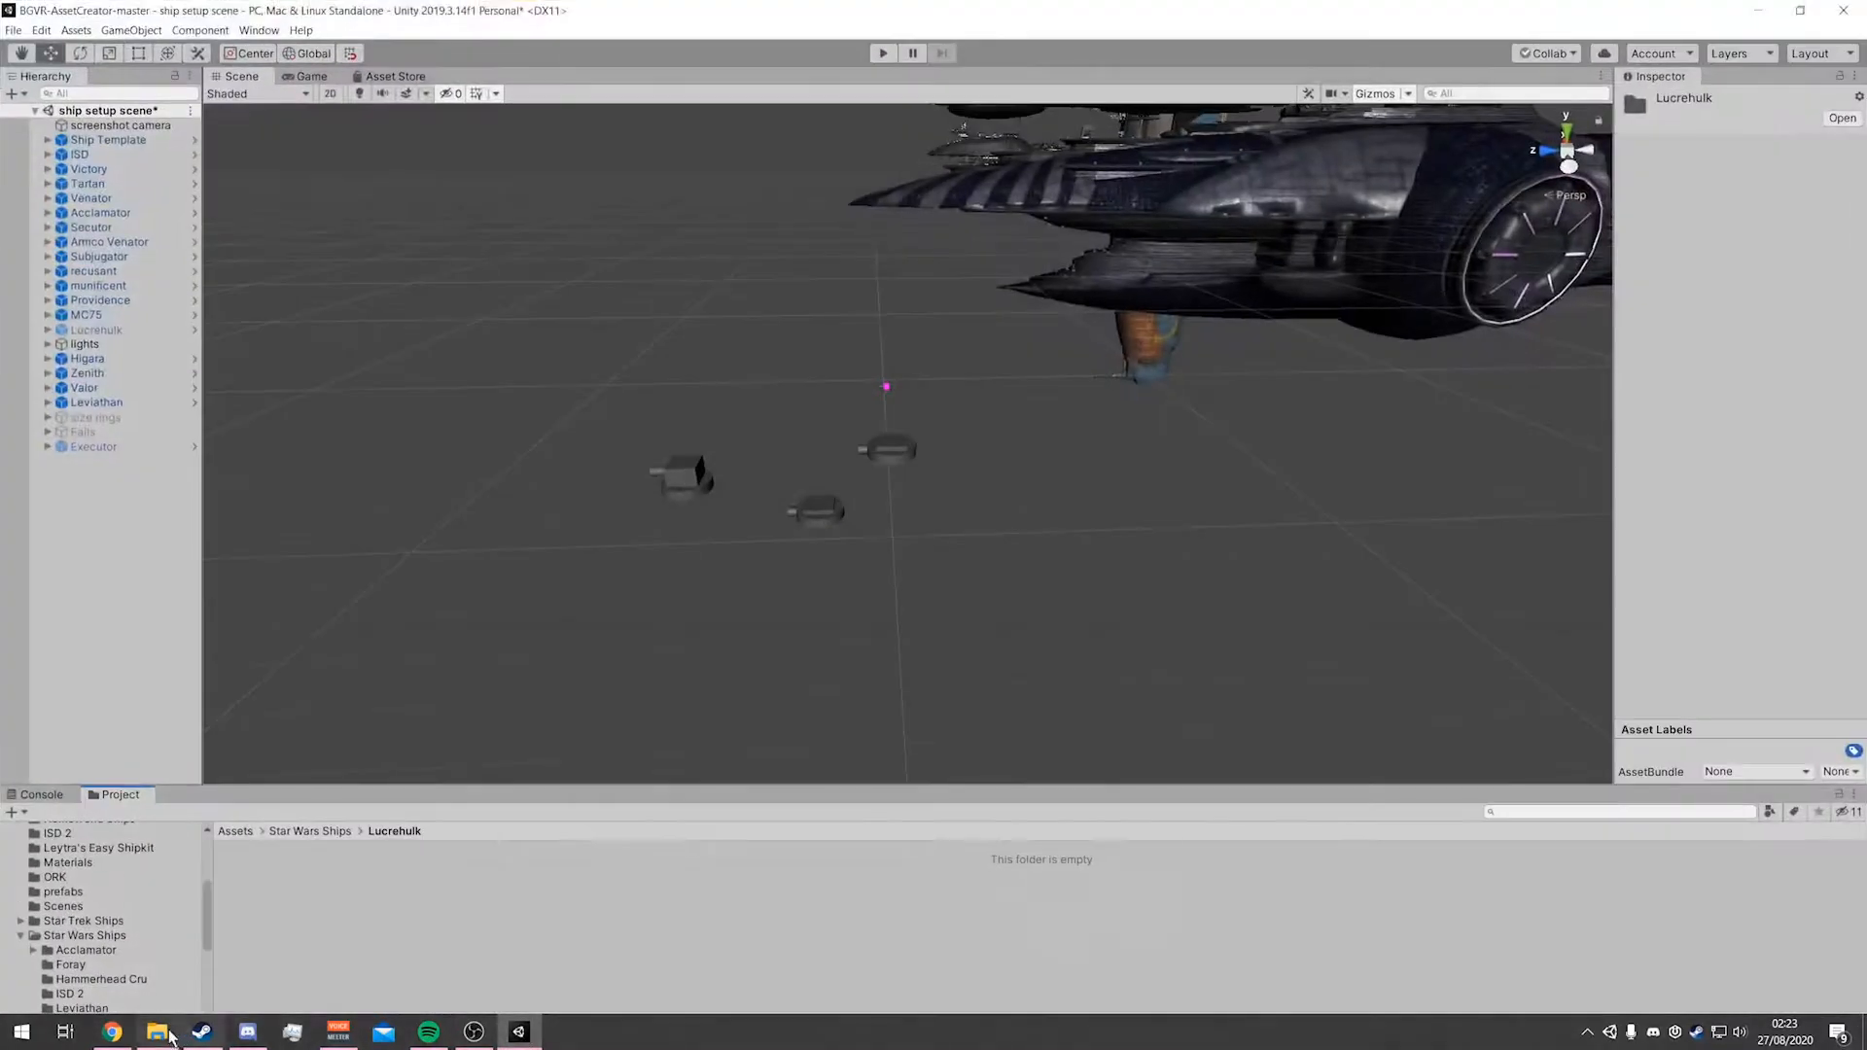
left_click(158, 1032)
double_click(667, 566)
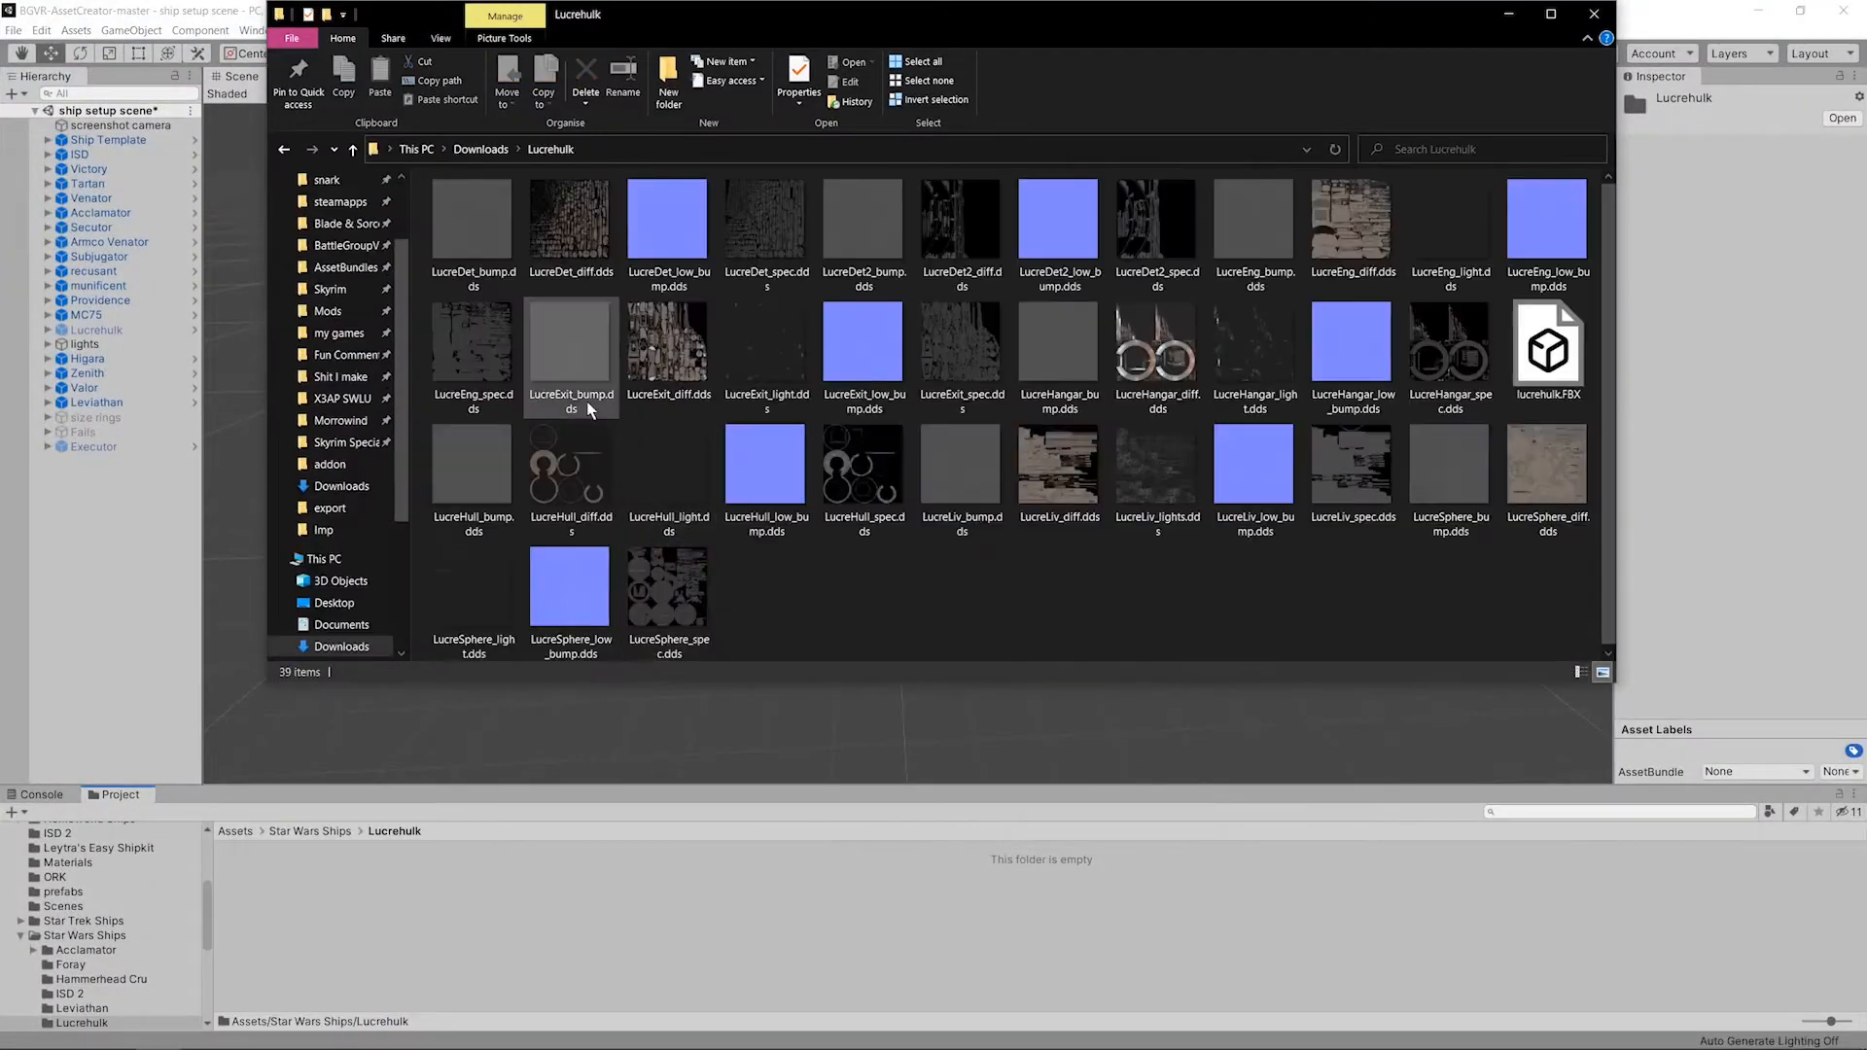
left_click(484, 218)
left_click(673, 589, "shift")
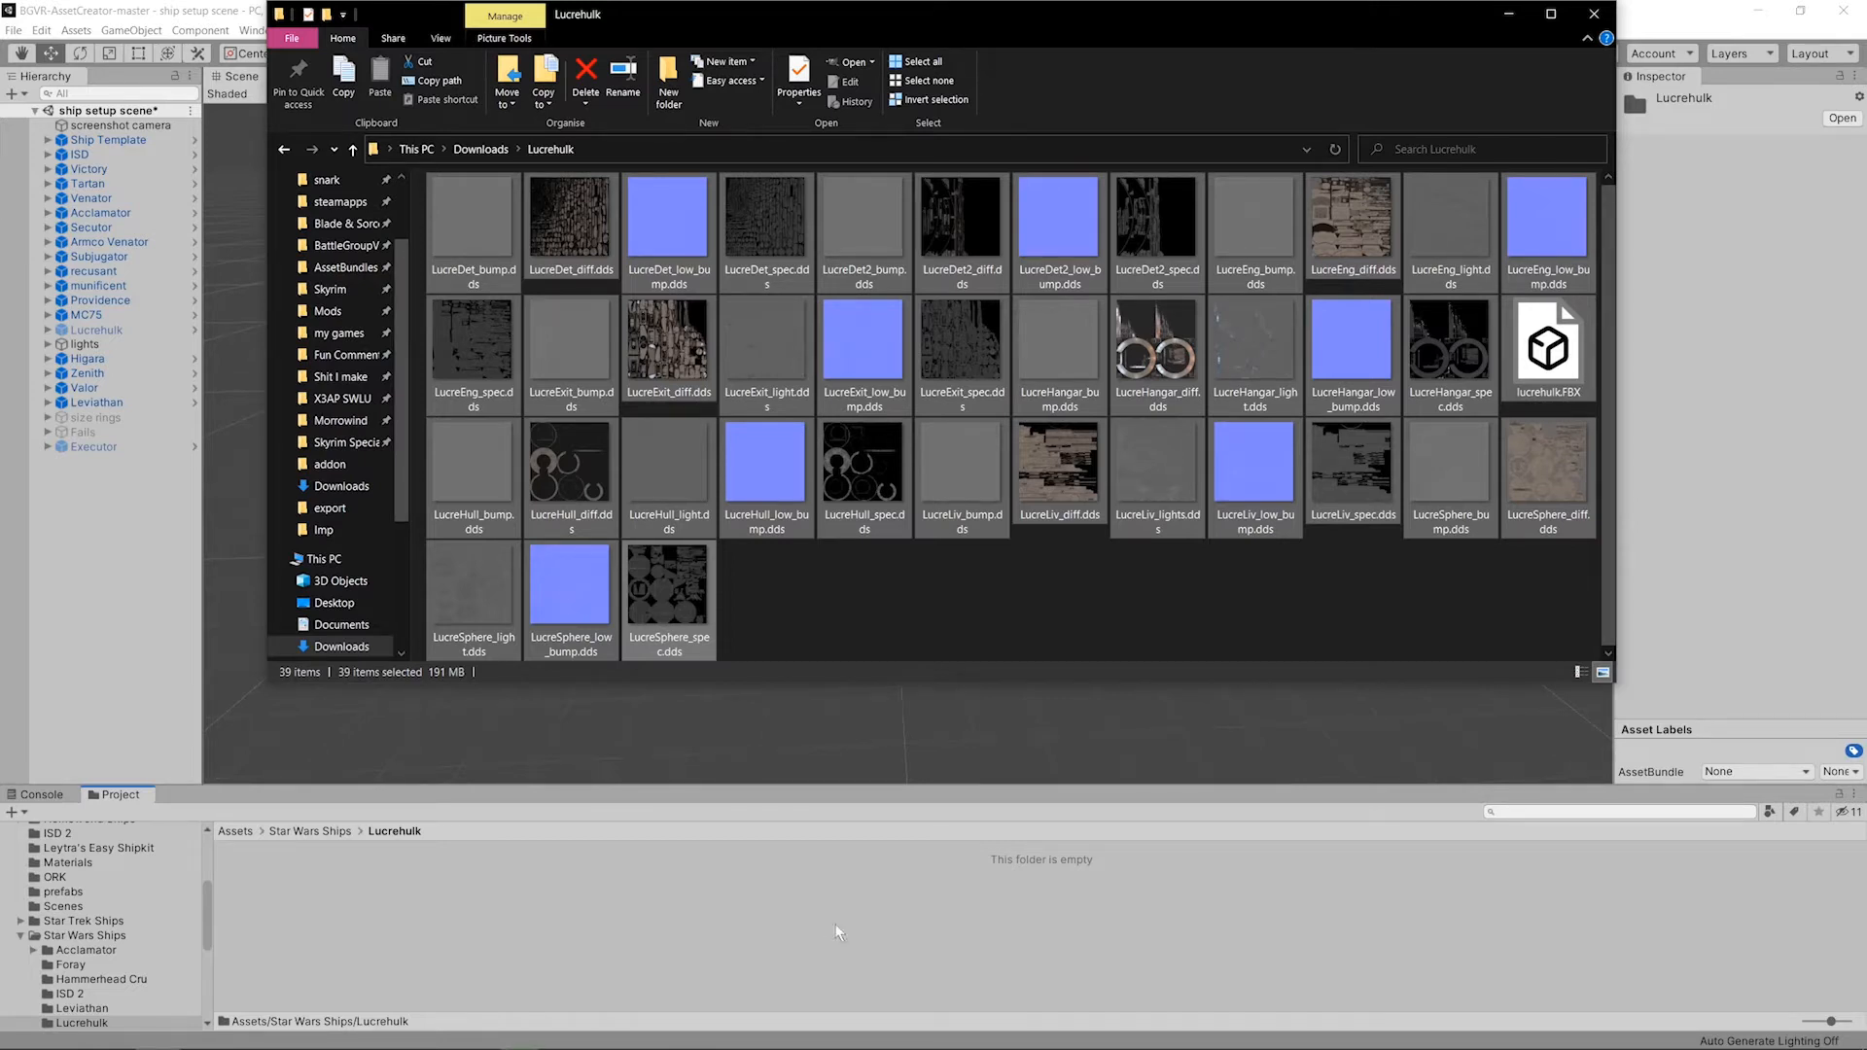
left_click(1475, 1012)
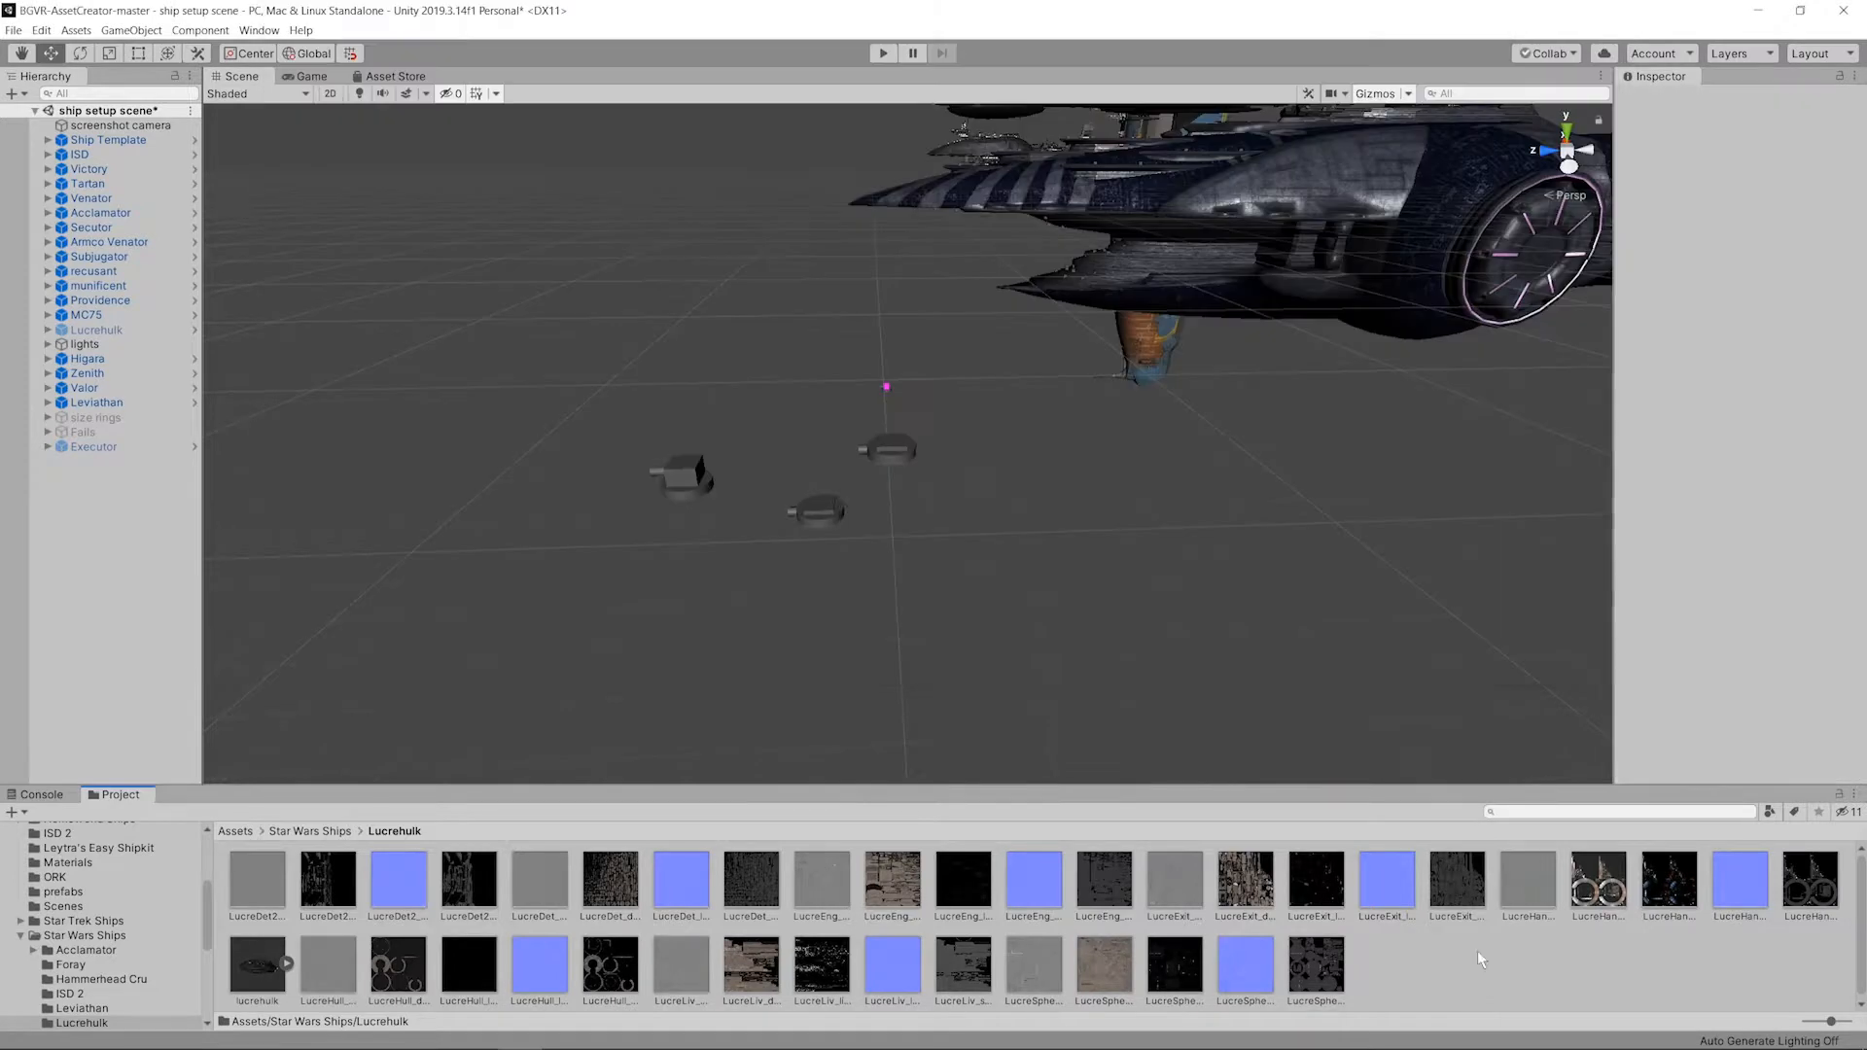
Step: Place the imported lucrehulk model in the scene and set its position to X 0, Y 0, Z 0
scroll(537, 747, "down", 3)
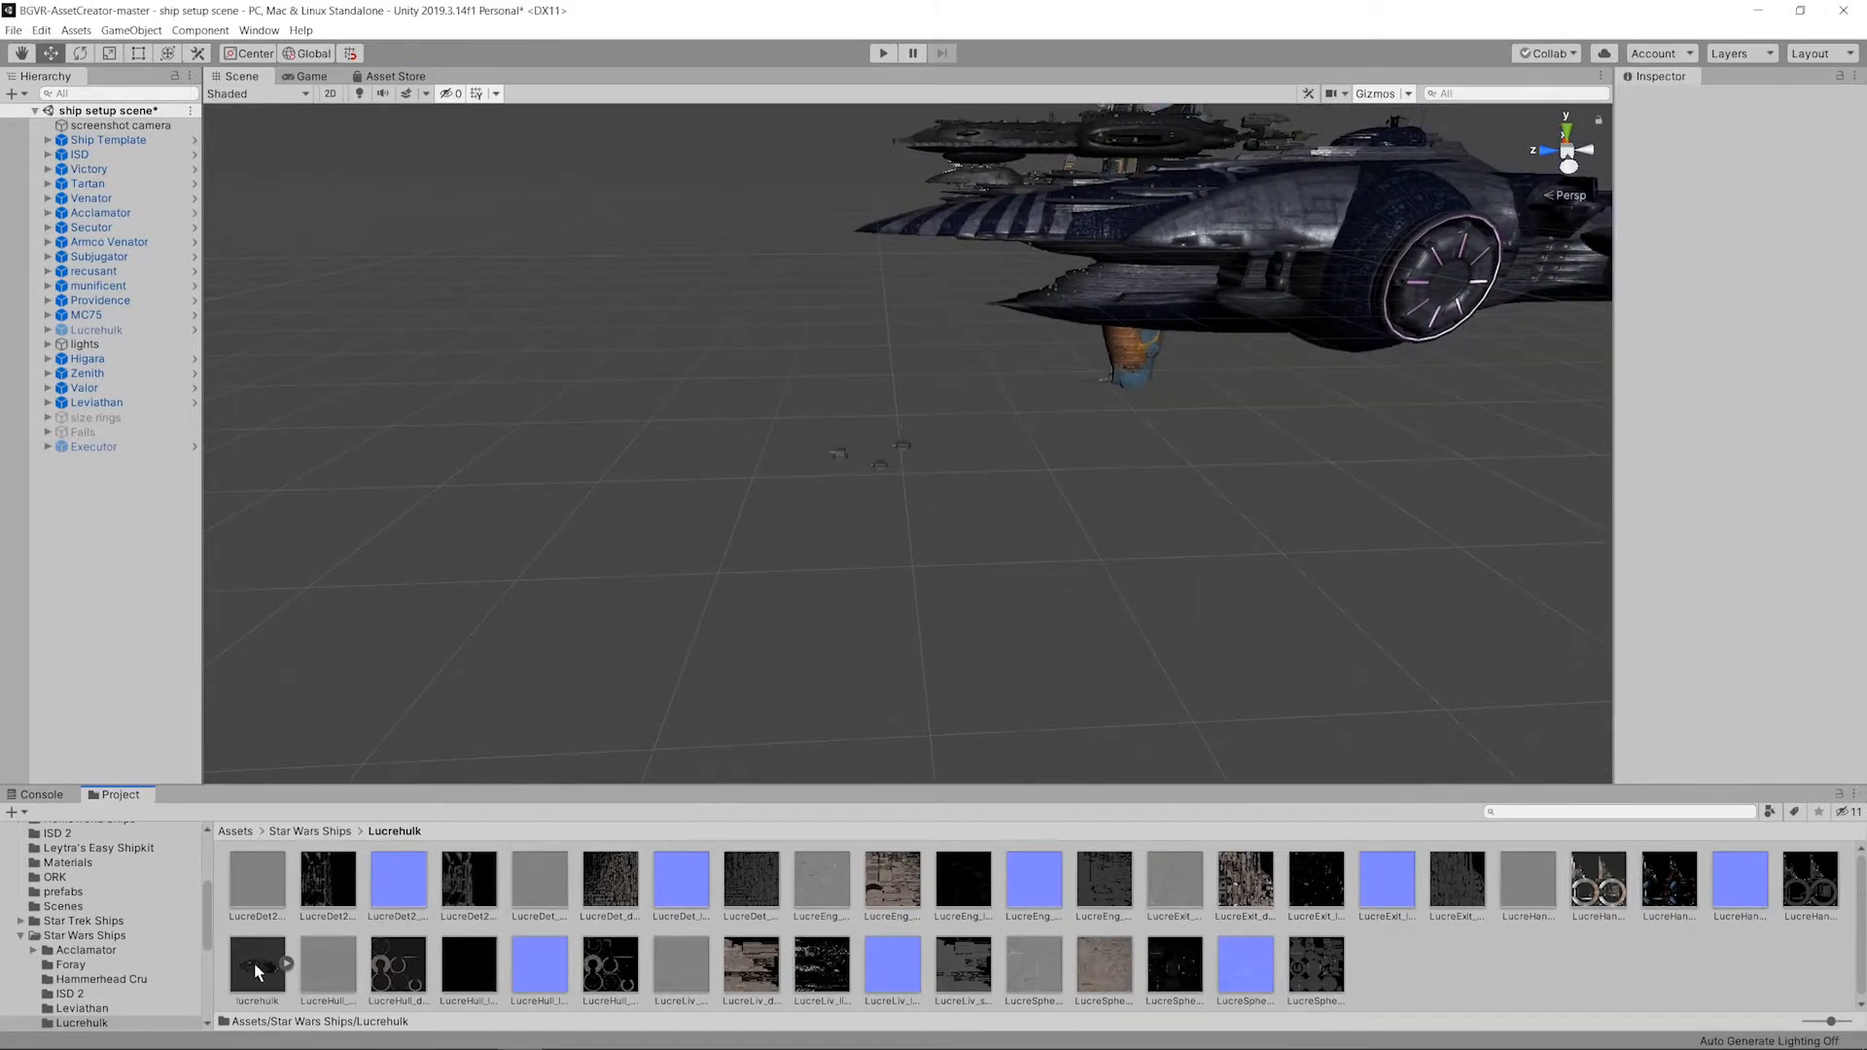
left_click_drag(254, 963, 838, 524)
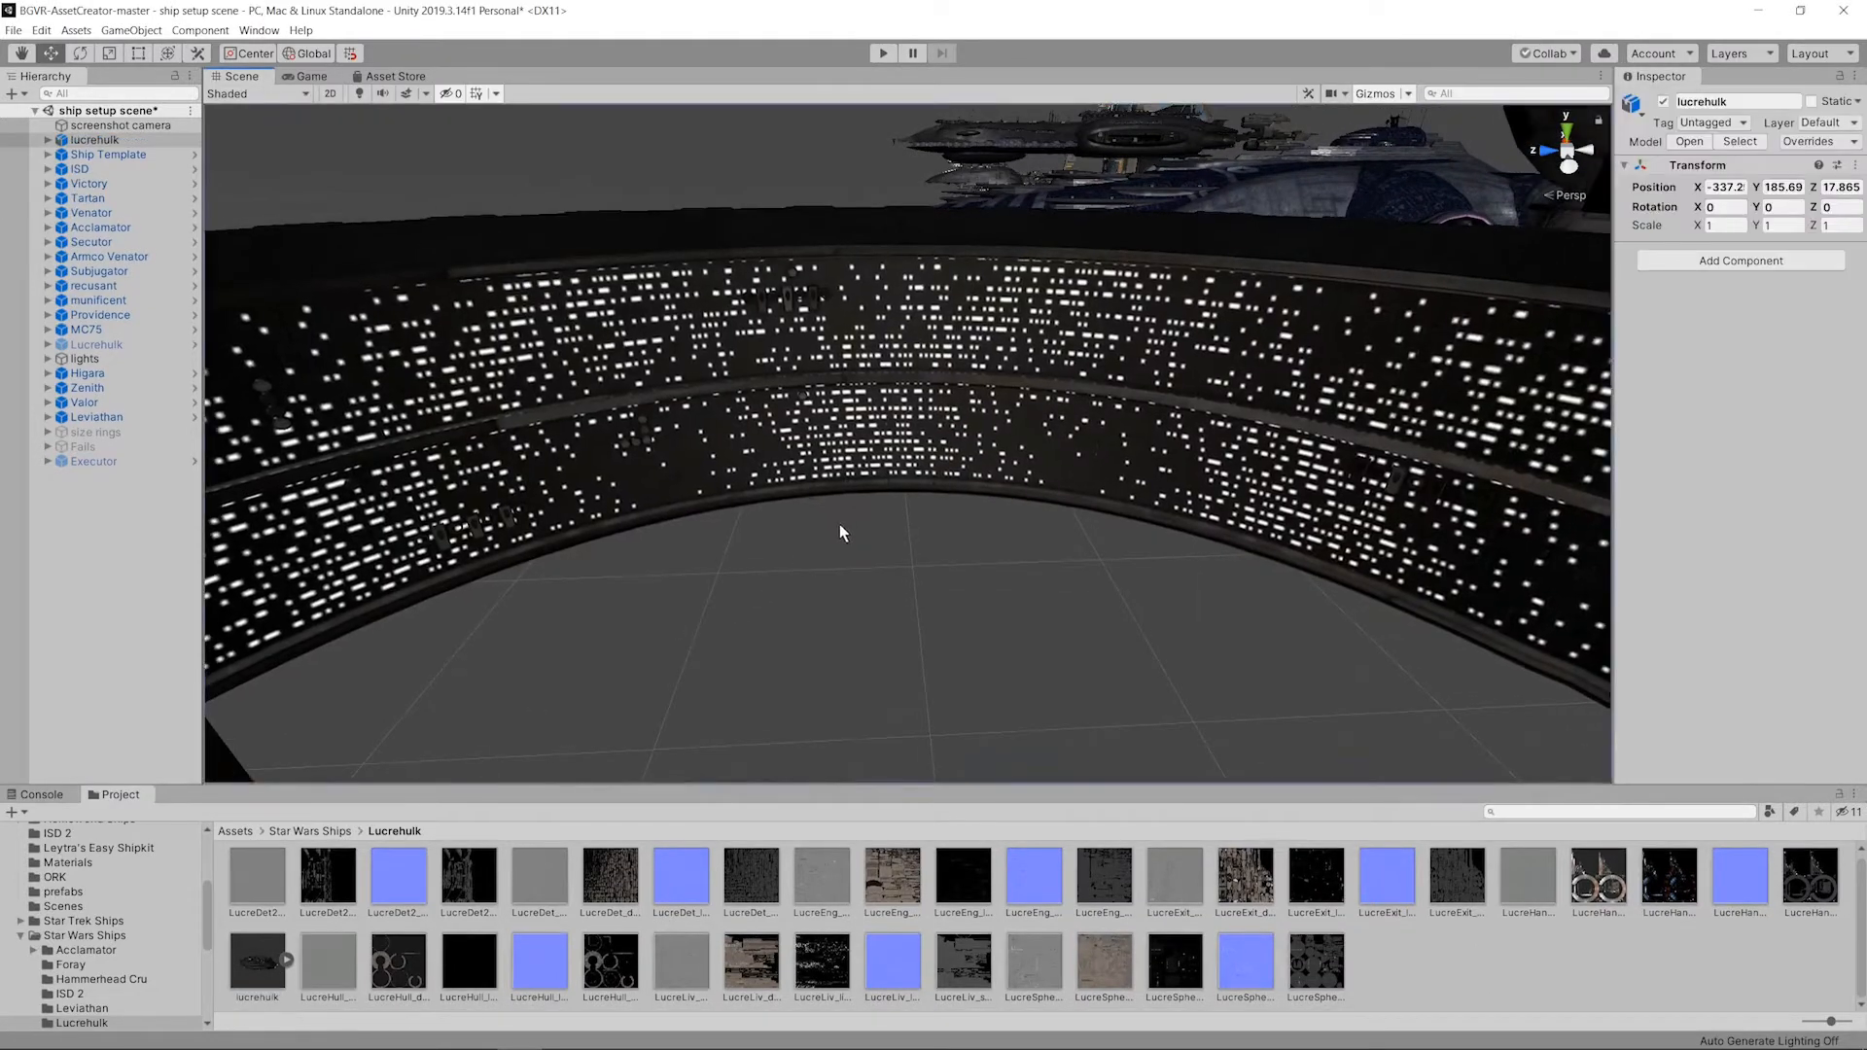
key("f")
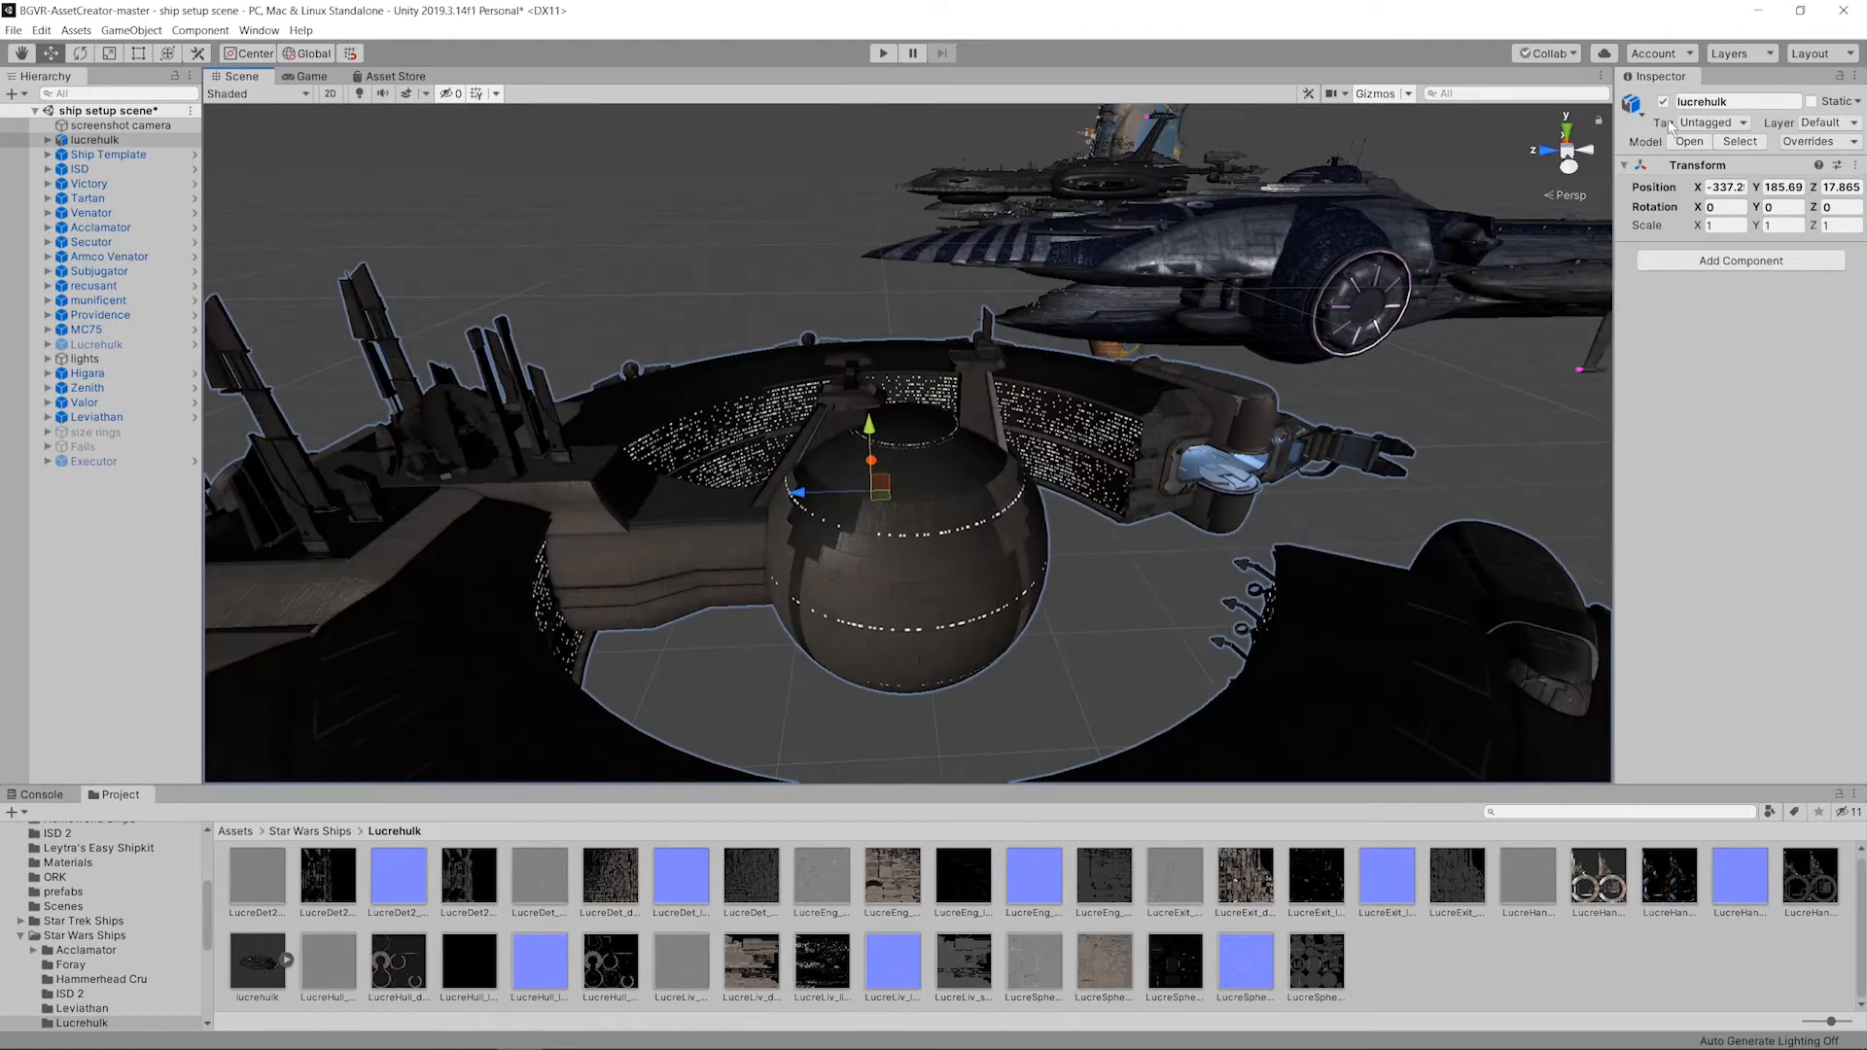
left_click(1726, 186)
type("0")
left_click(1782, 187)
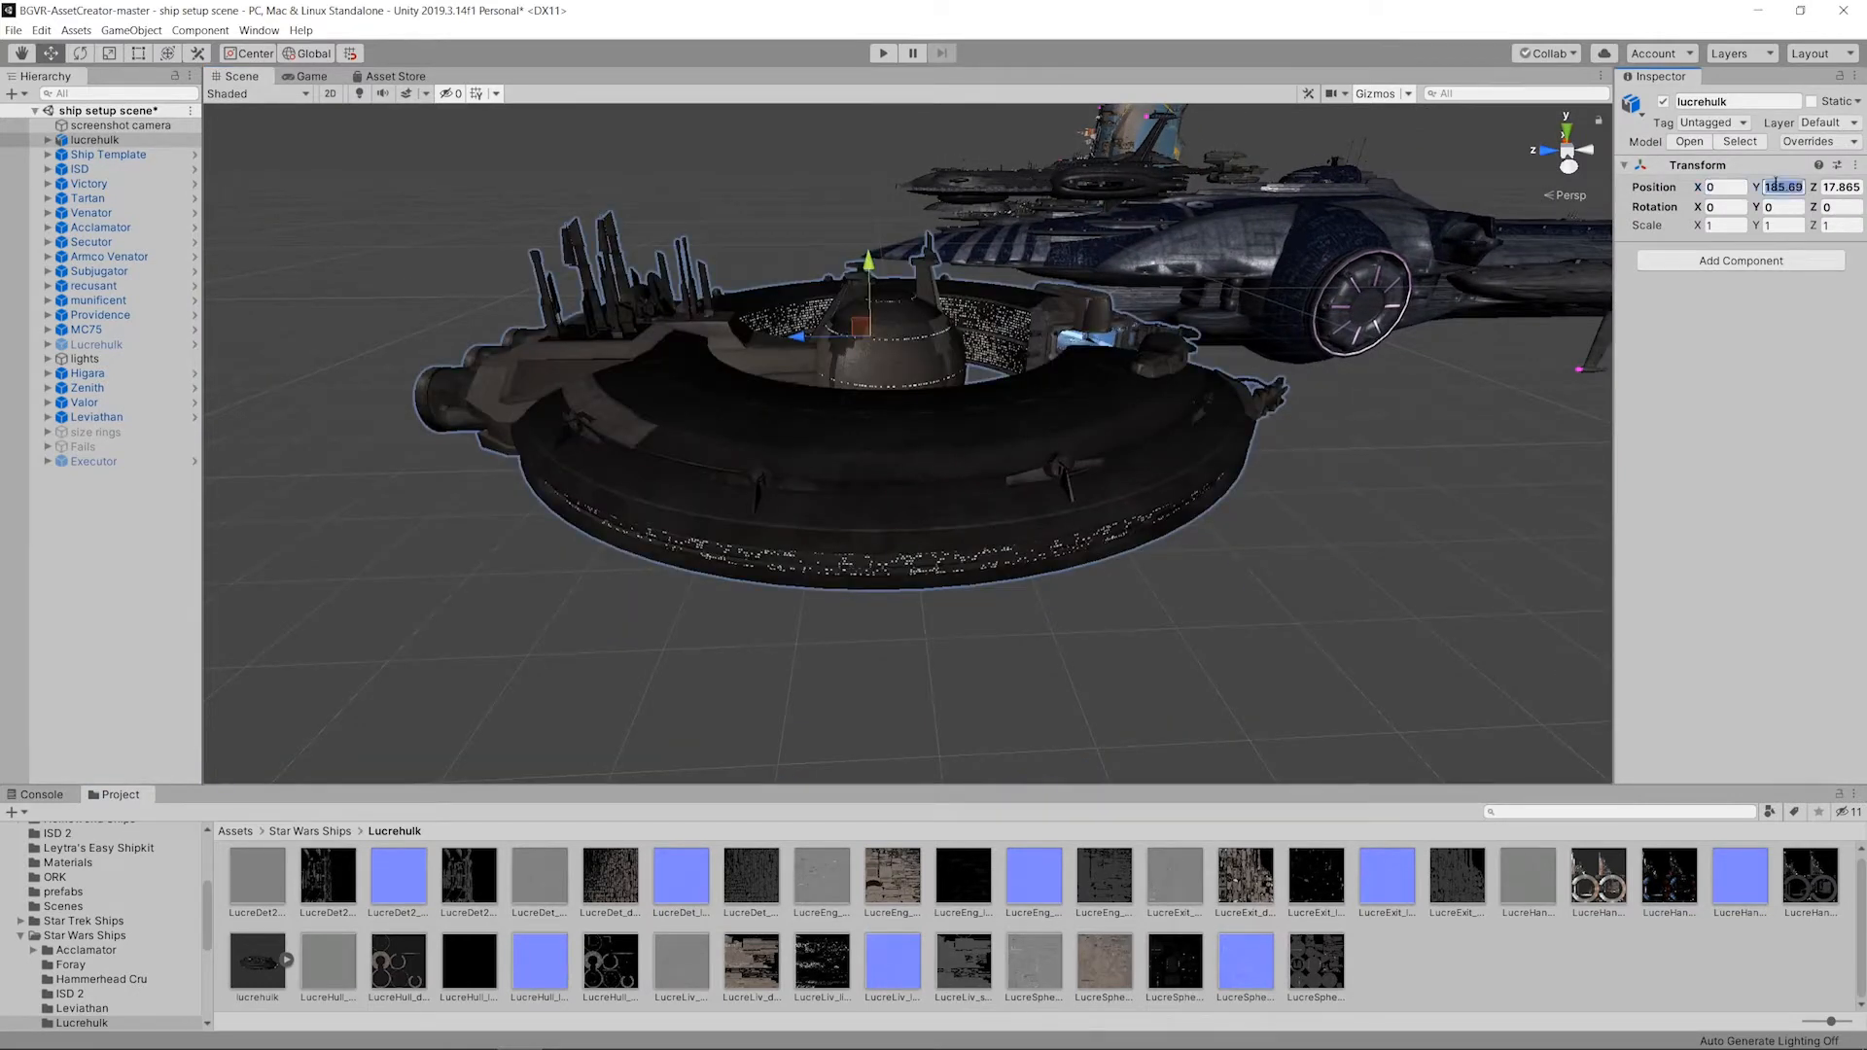
type("0")
left_click(1841, 187)
type("0")
left_click(1842, 208)
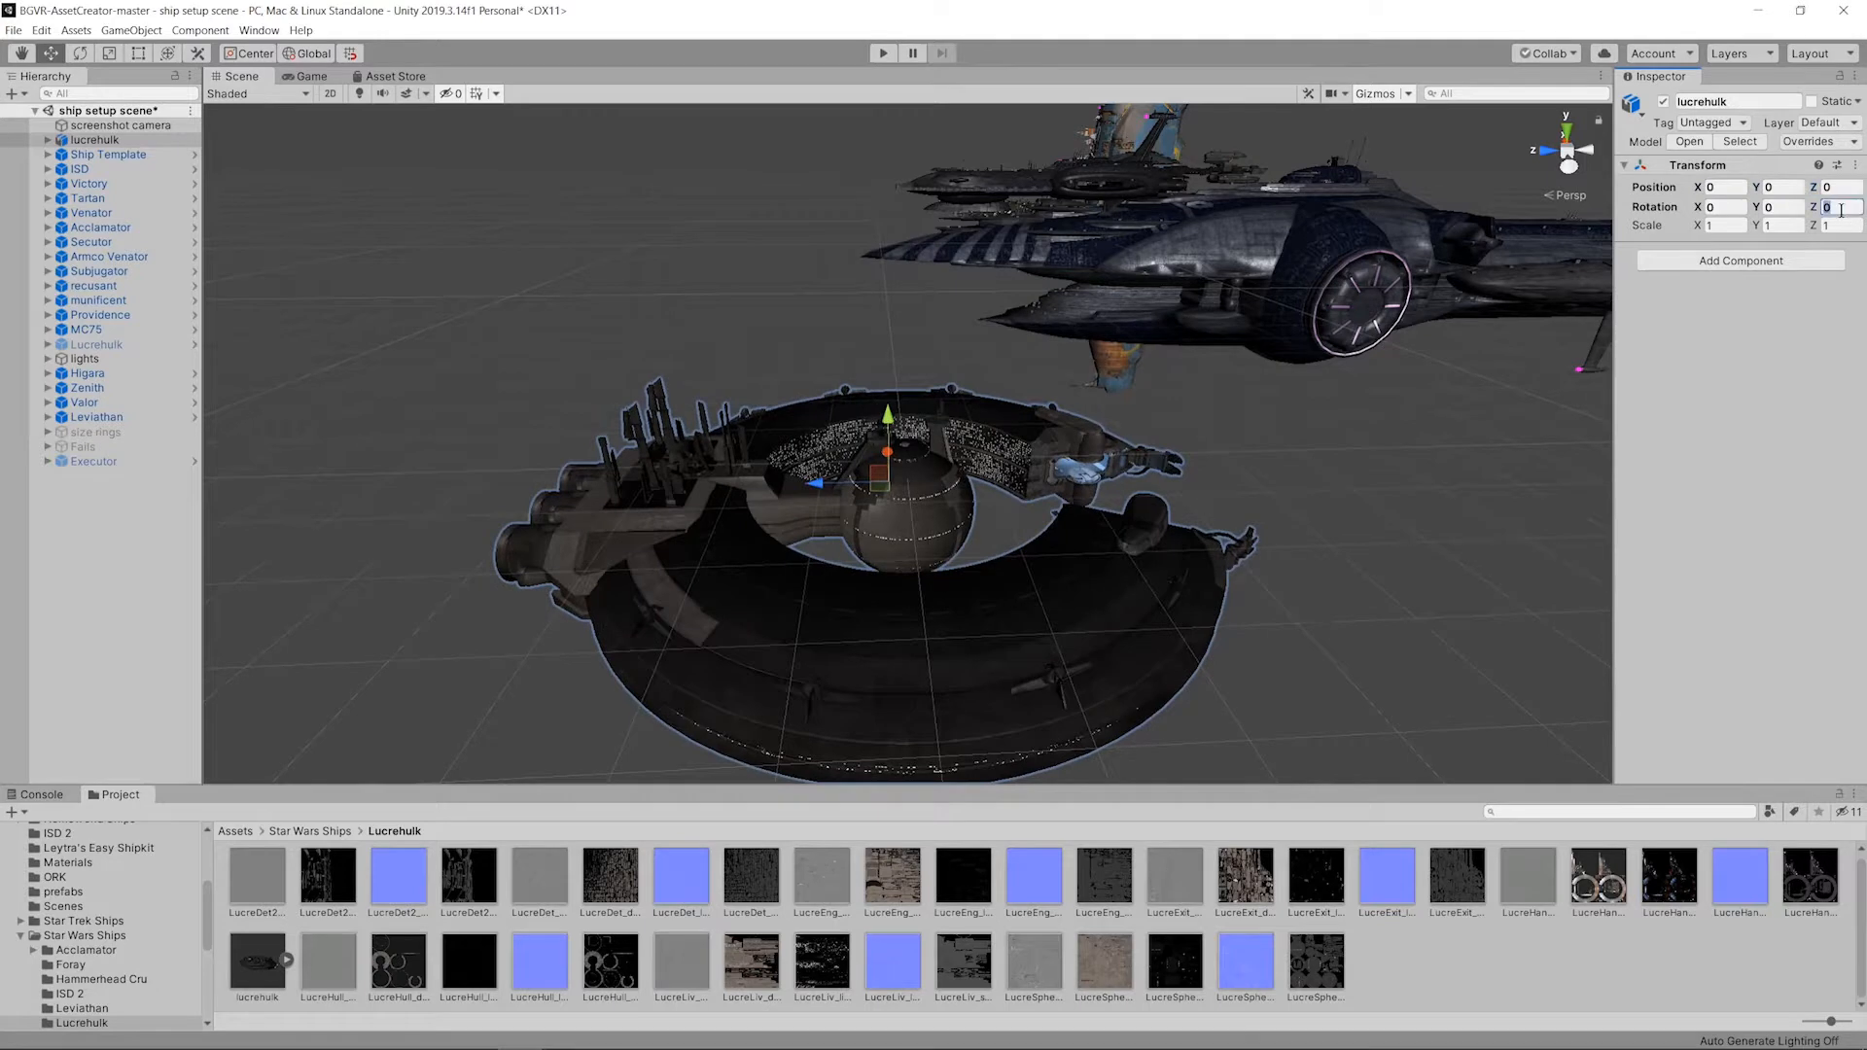
type("18")
key("BackSpace")
key("BackSpace")
Step: Set the lucrehulk model's Y rotation to 180
left_click(1787, 207)
type("160")
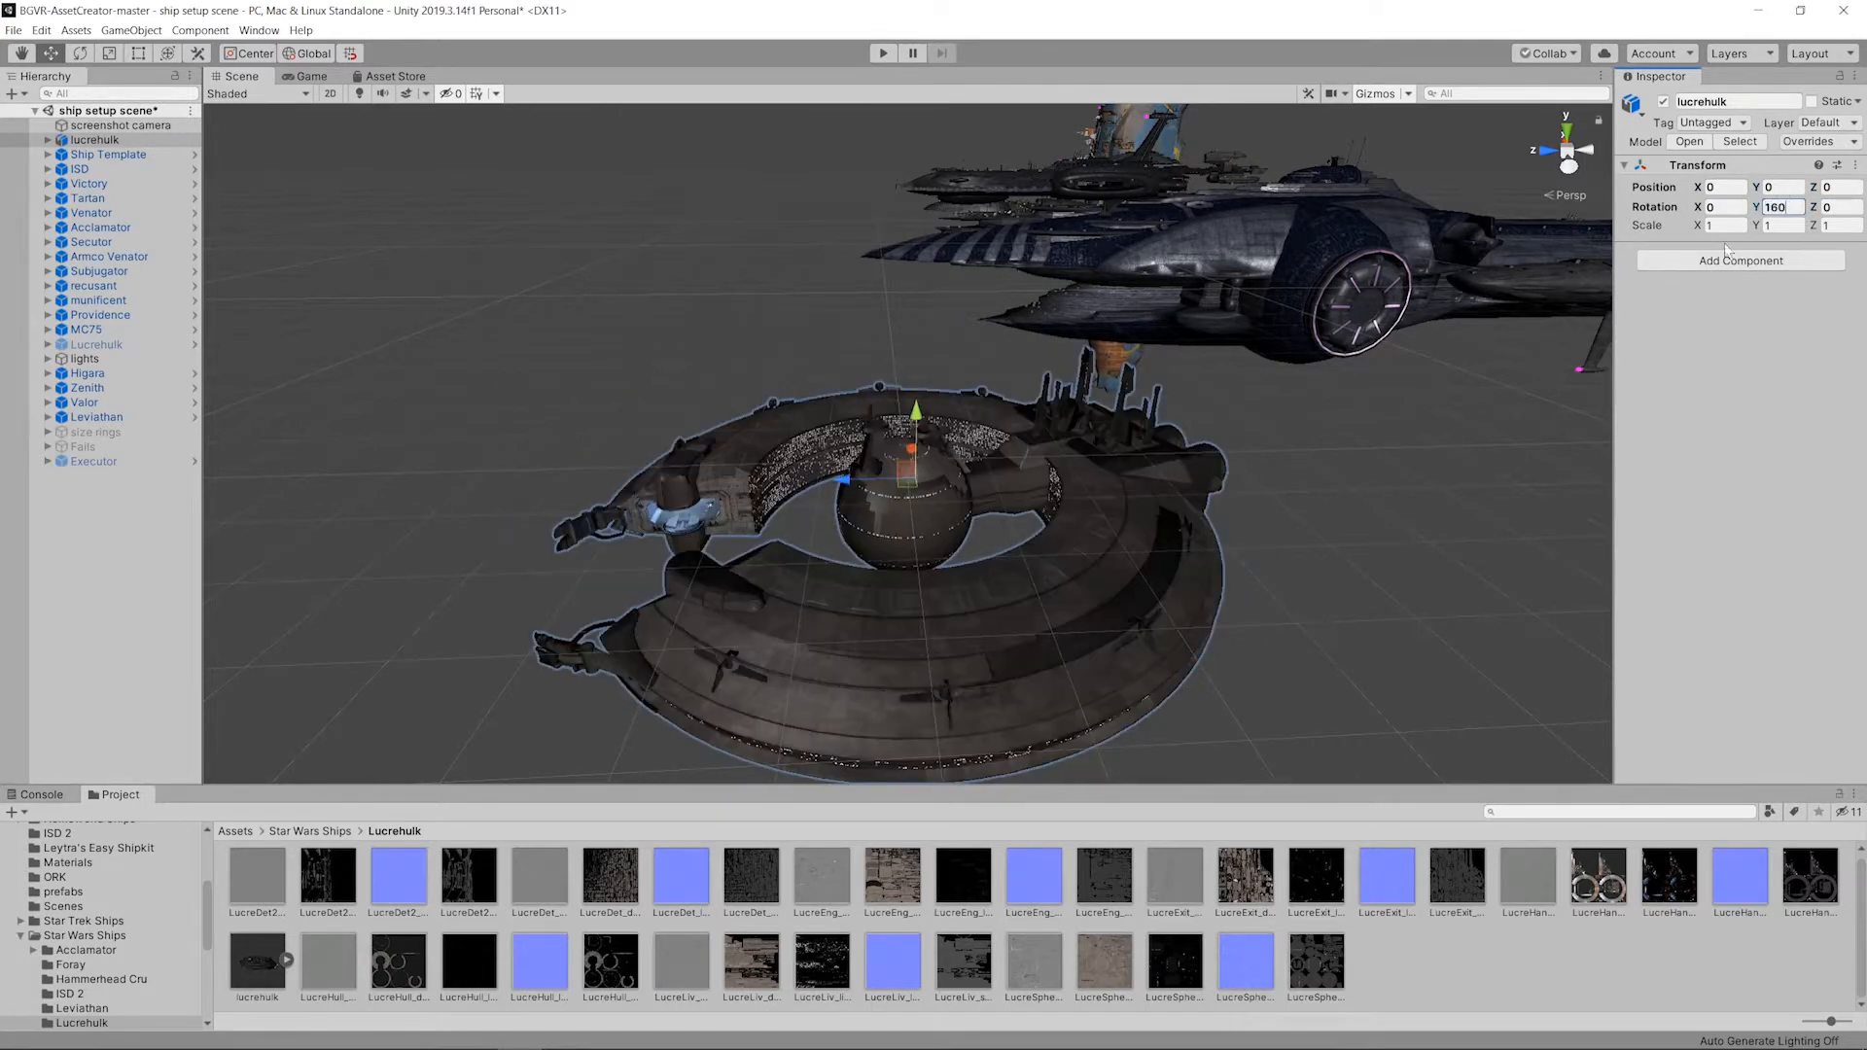
left_click_drag(1441, 399, 1446, 596, "alt")
scroll(1227, 285, "down", 3)
left_click_drag(1228, 276, 1293, 355, "alt")
double_click(1783, 207)
type("180")
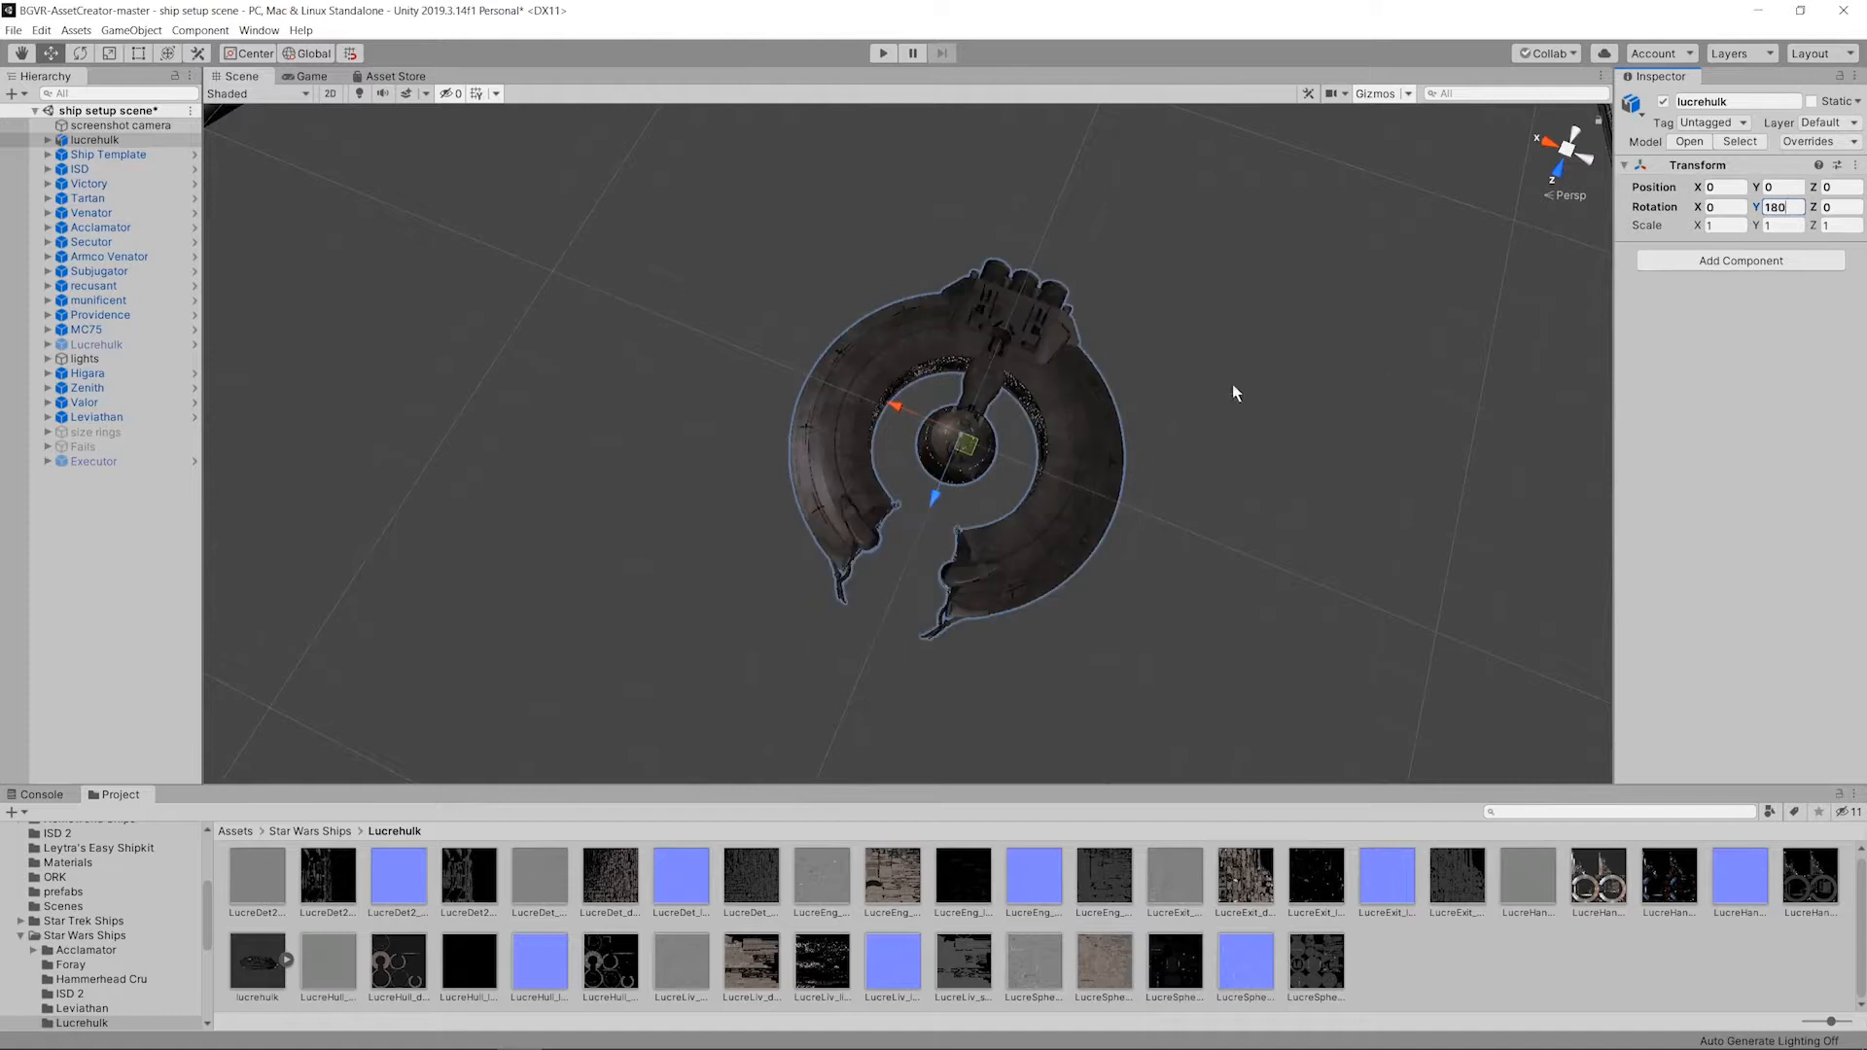
Step: Inspect the rotated Lucrehulk from several angles and select the size rings object
left_click_drag(1233, 393, 1542, 302, "alt")
scroll(1112, 363, "down", 5)
left_click_drag(1113, 363, 856, 414, "alt")
scroll(1079, 421, "down", 4)
left_click(142, 433)
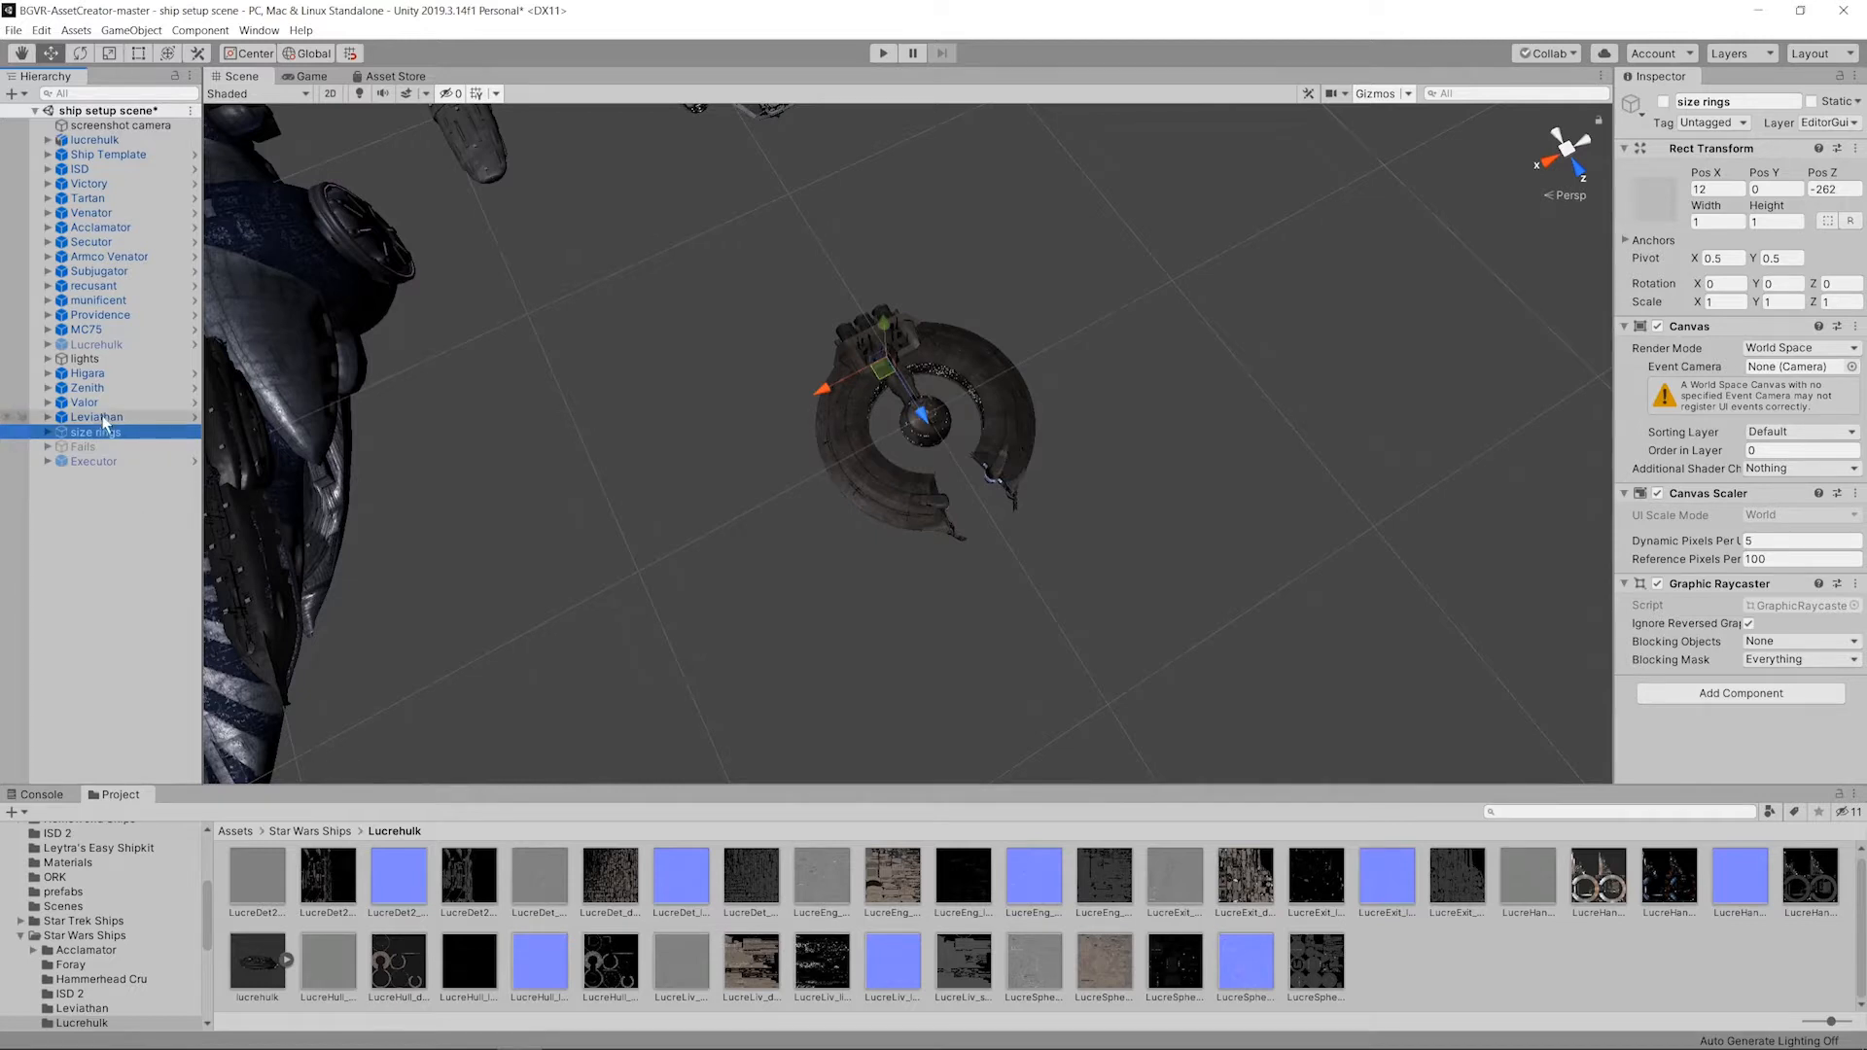
Step: Look through the project's asset folders and locate the ship setup scene file in the Scenes folder
left_click(236, 832)
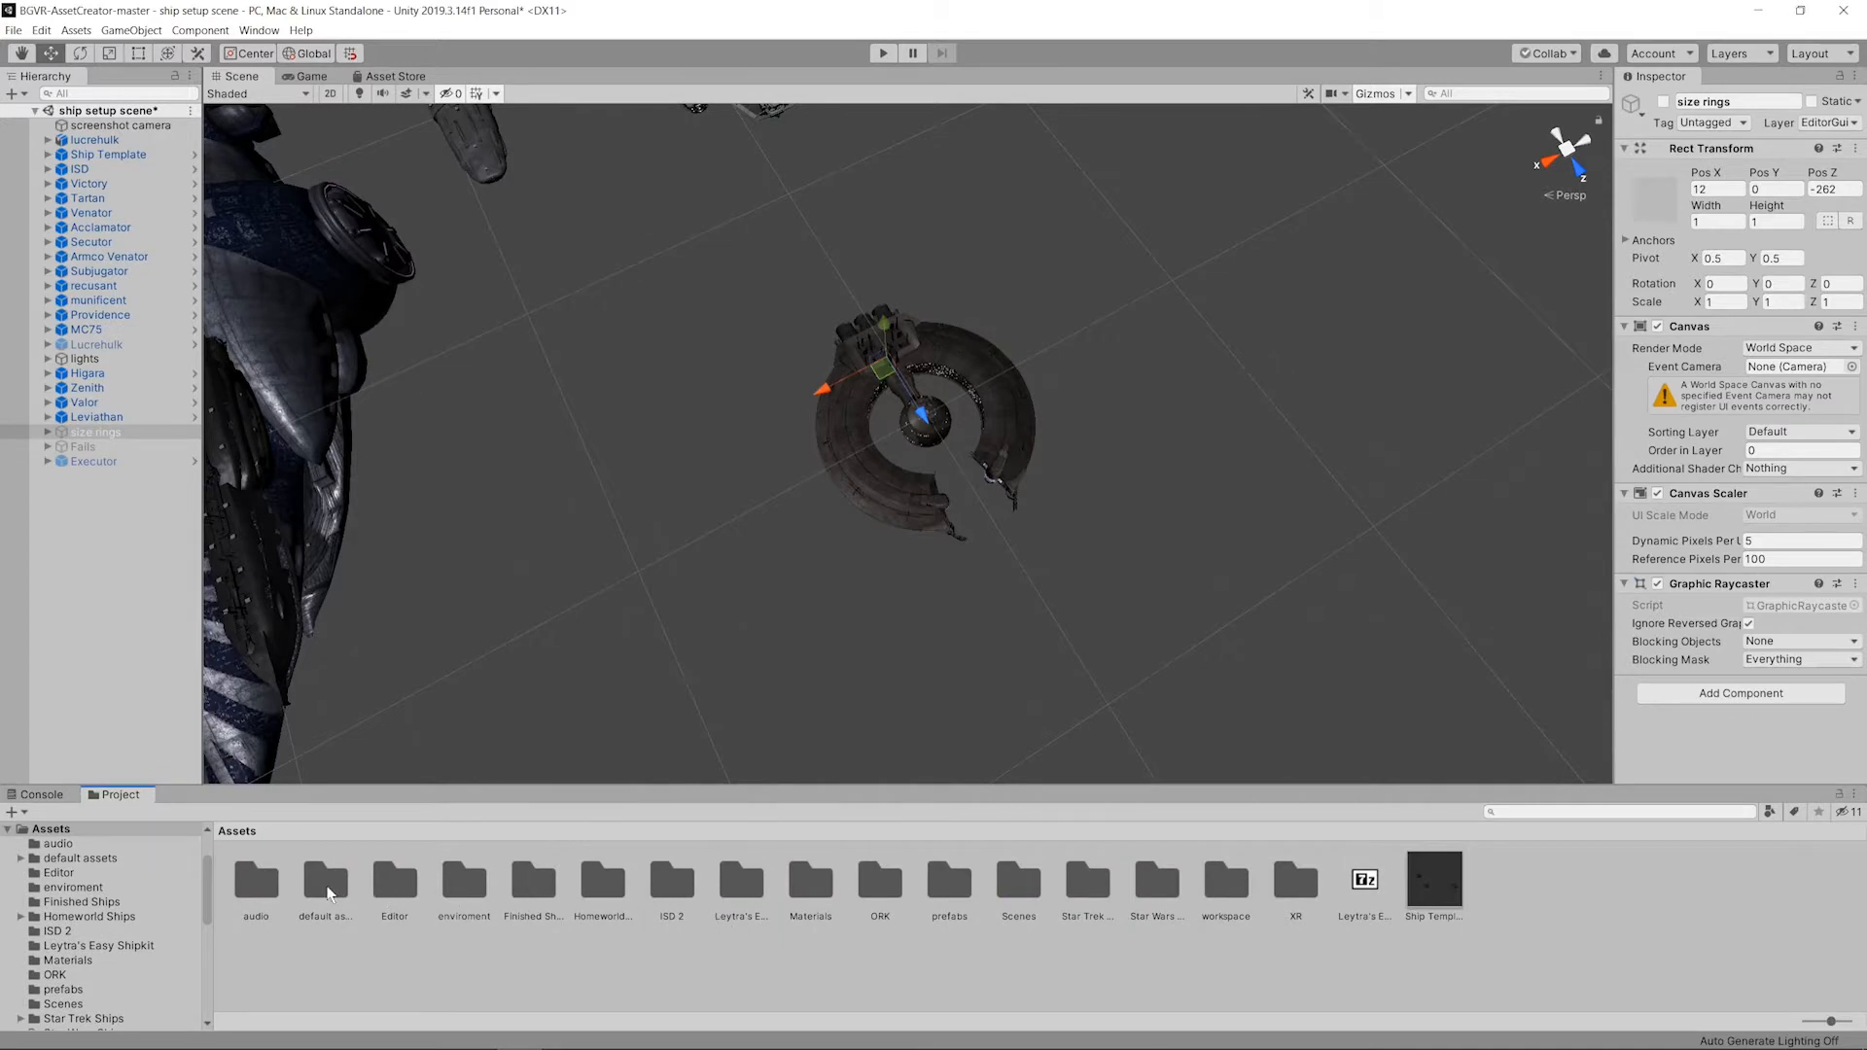
double_click(1228, 885)
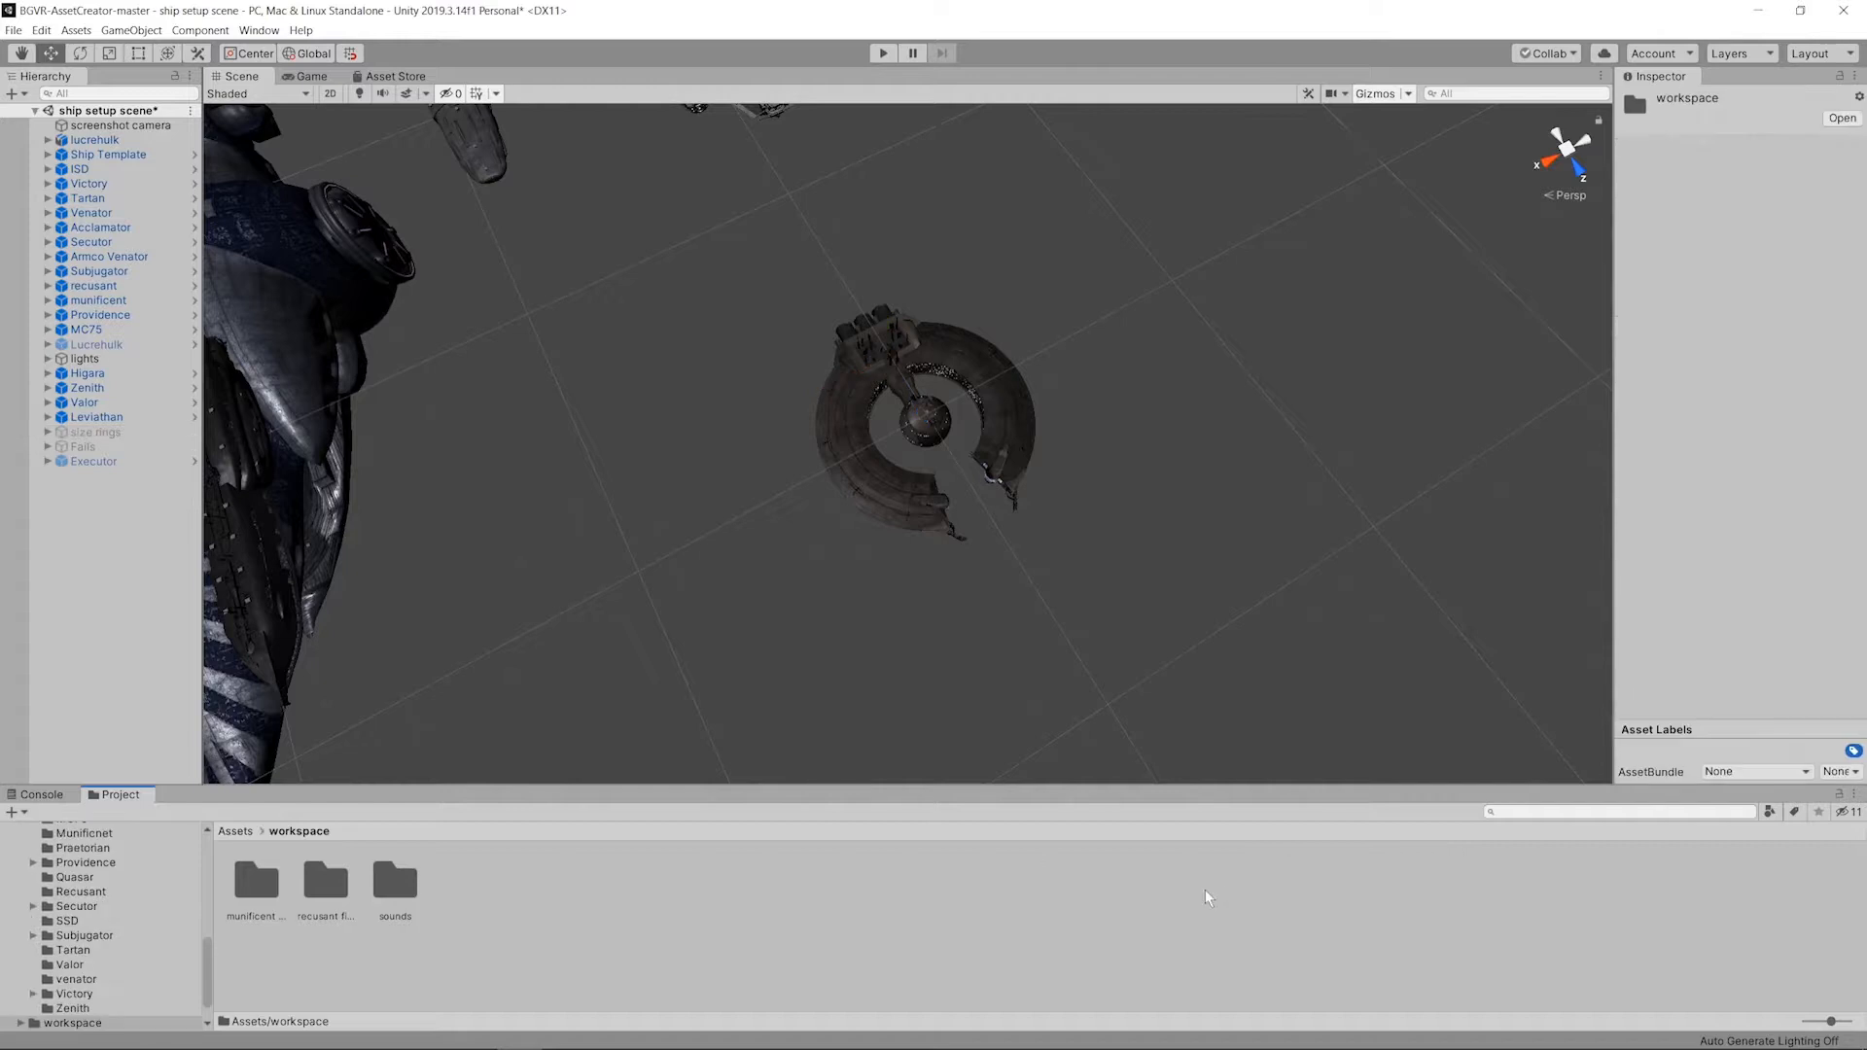
left_click(236, 830)
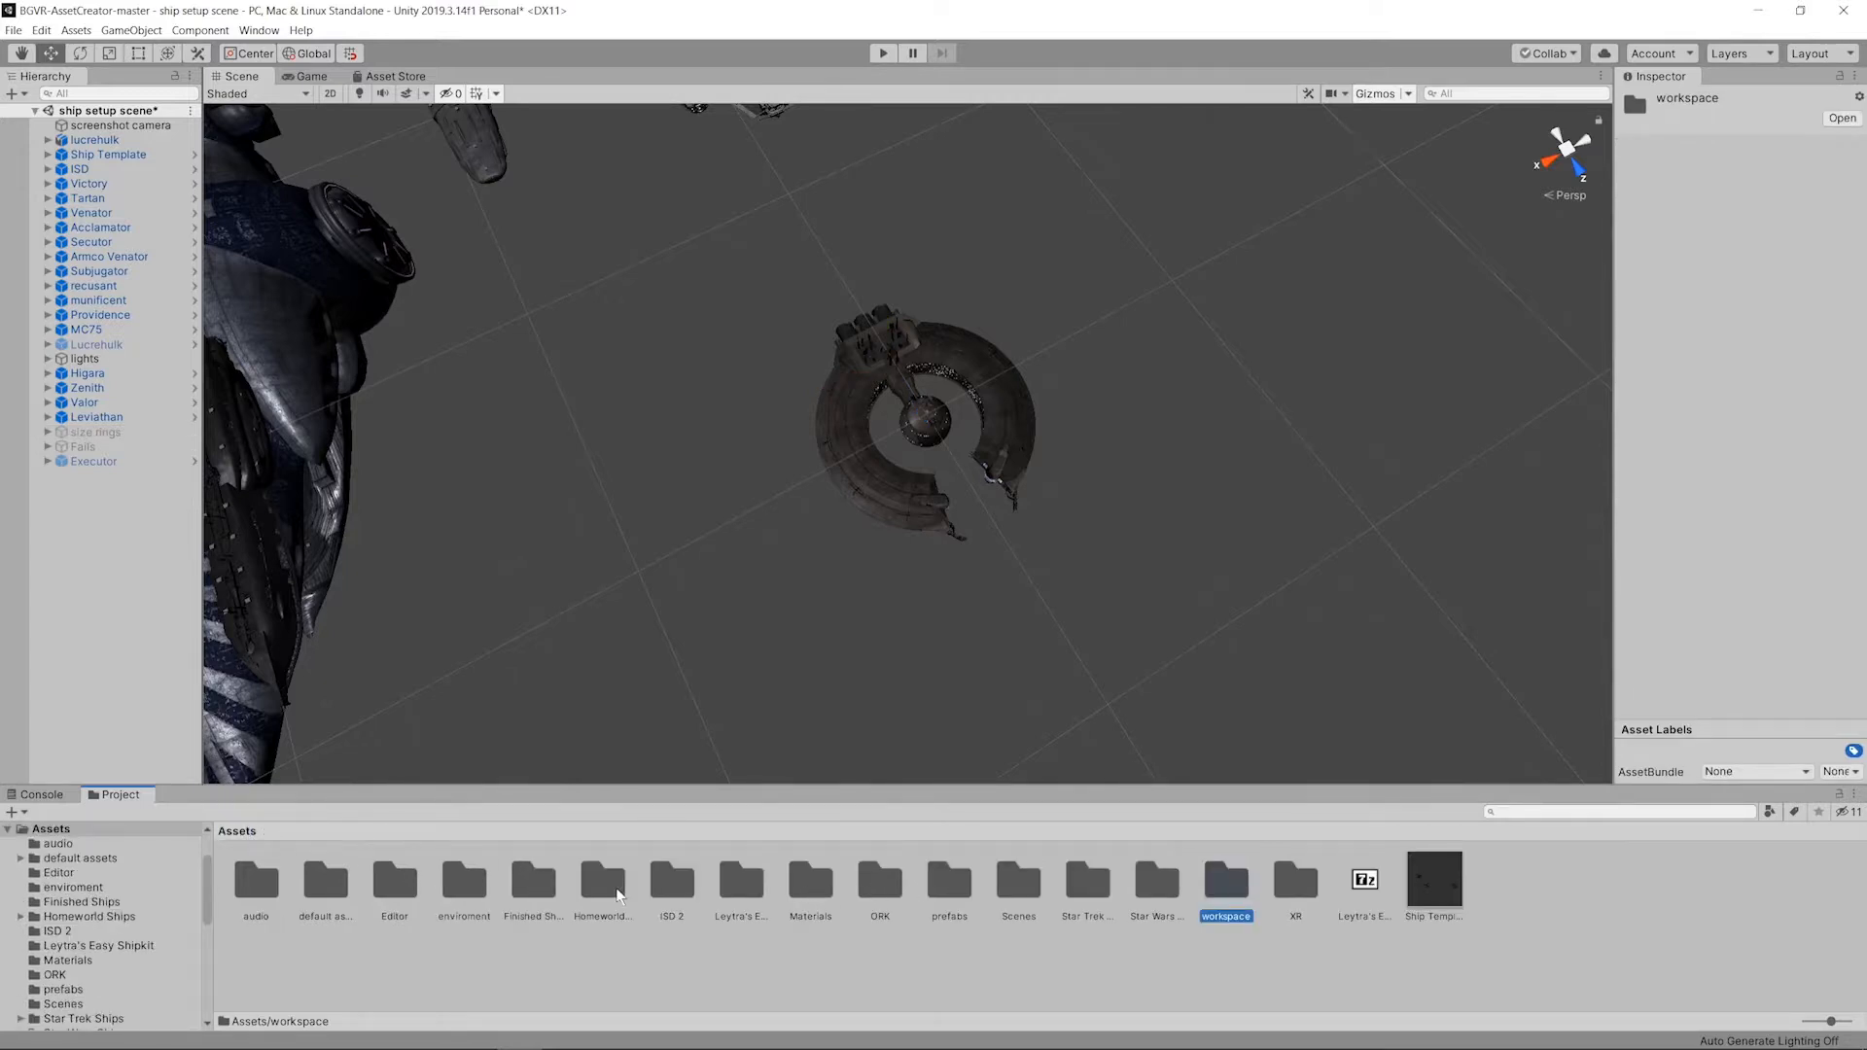
double_click(392, 883)
left_click(242, 833)
double_click(324, 883)
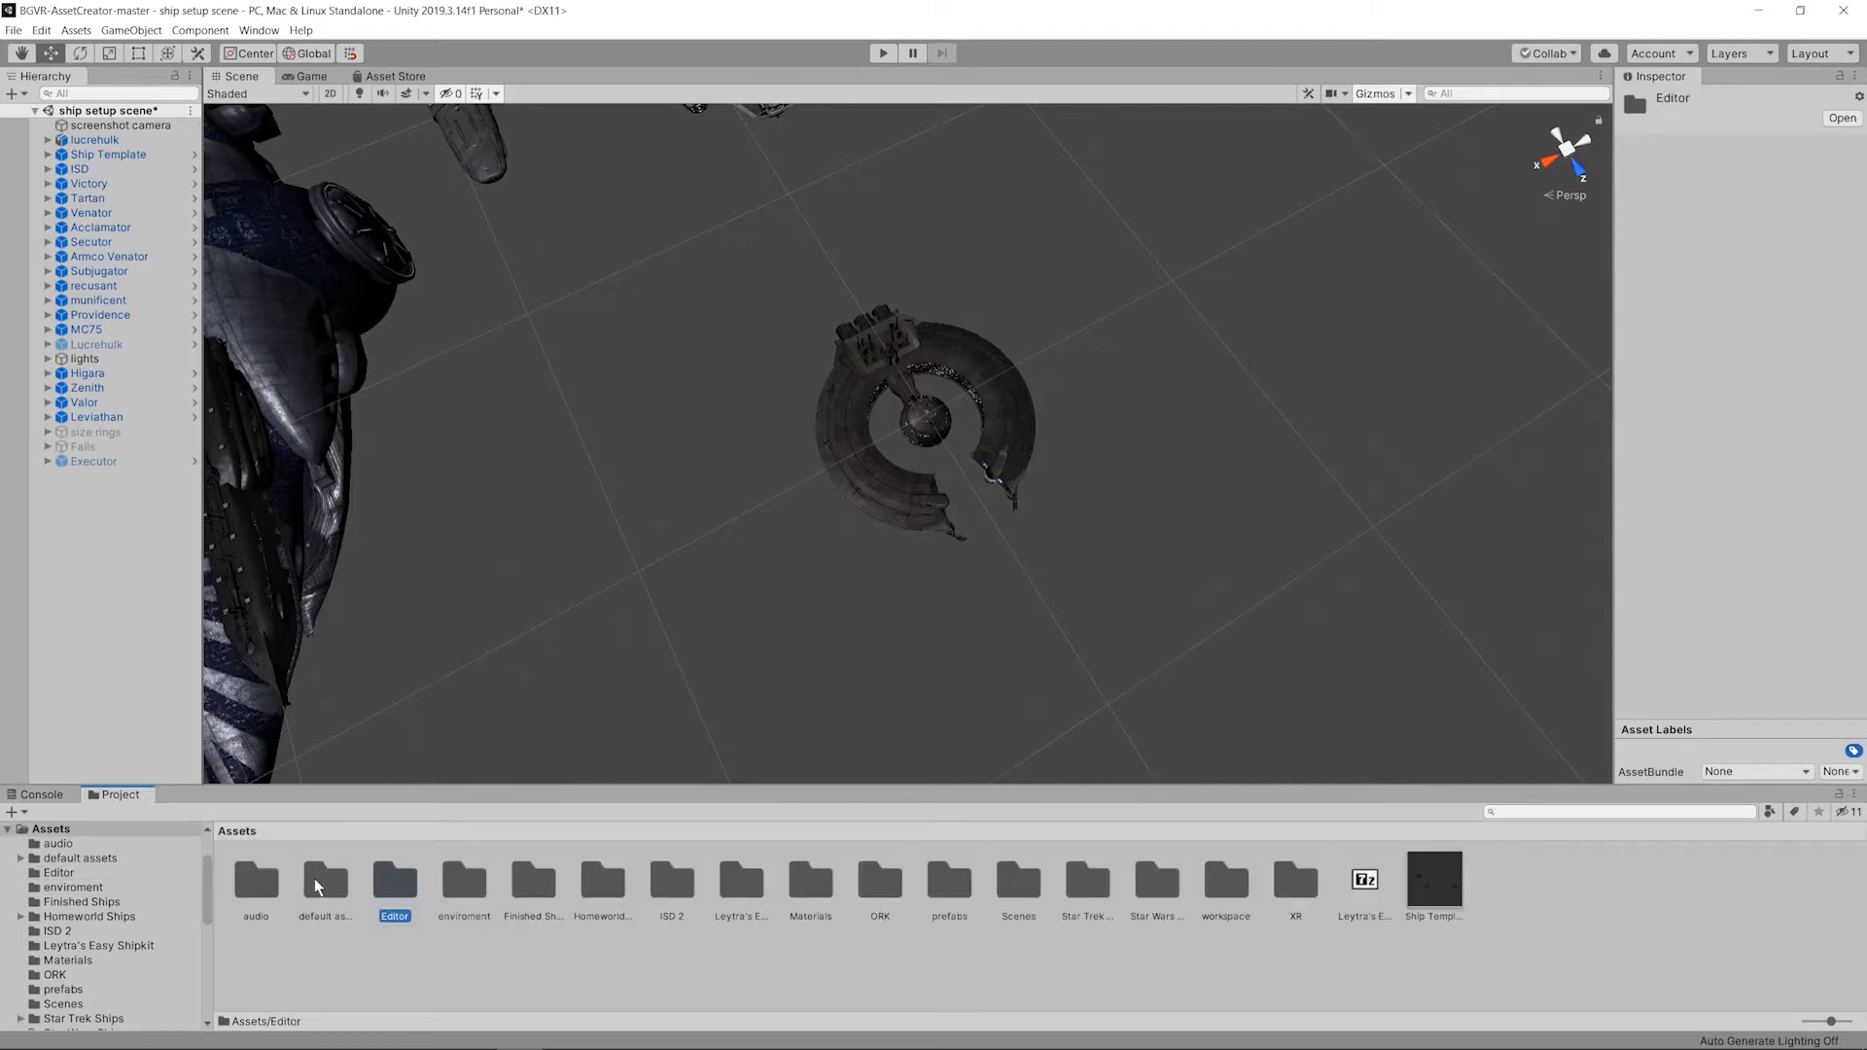
left_click(236, 833)
left_click(261, 905)
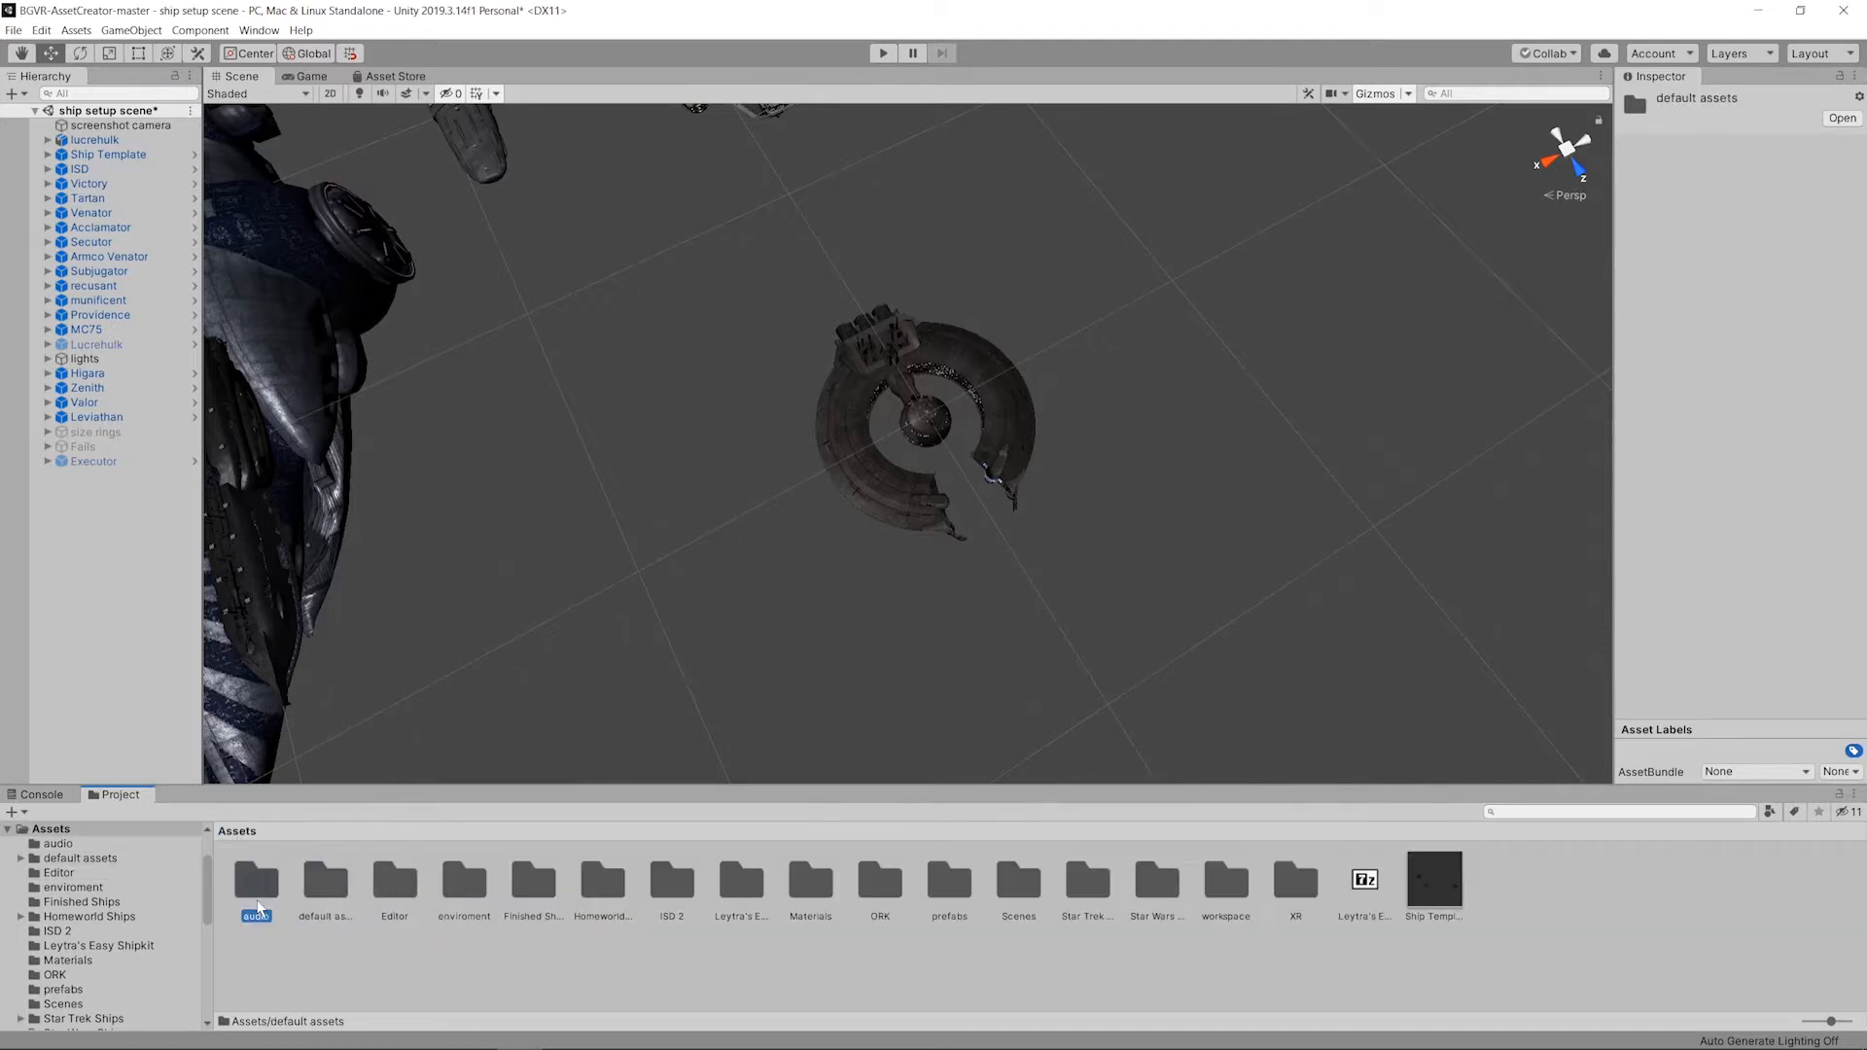
double_click(1003, 892)
left_click(253, 900)
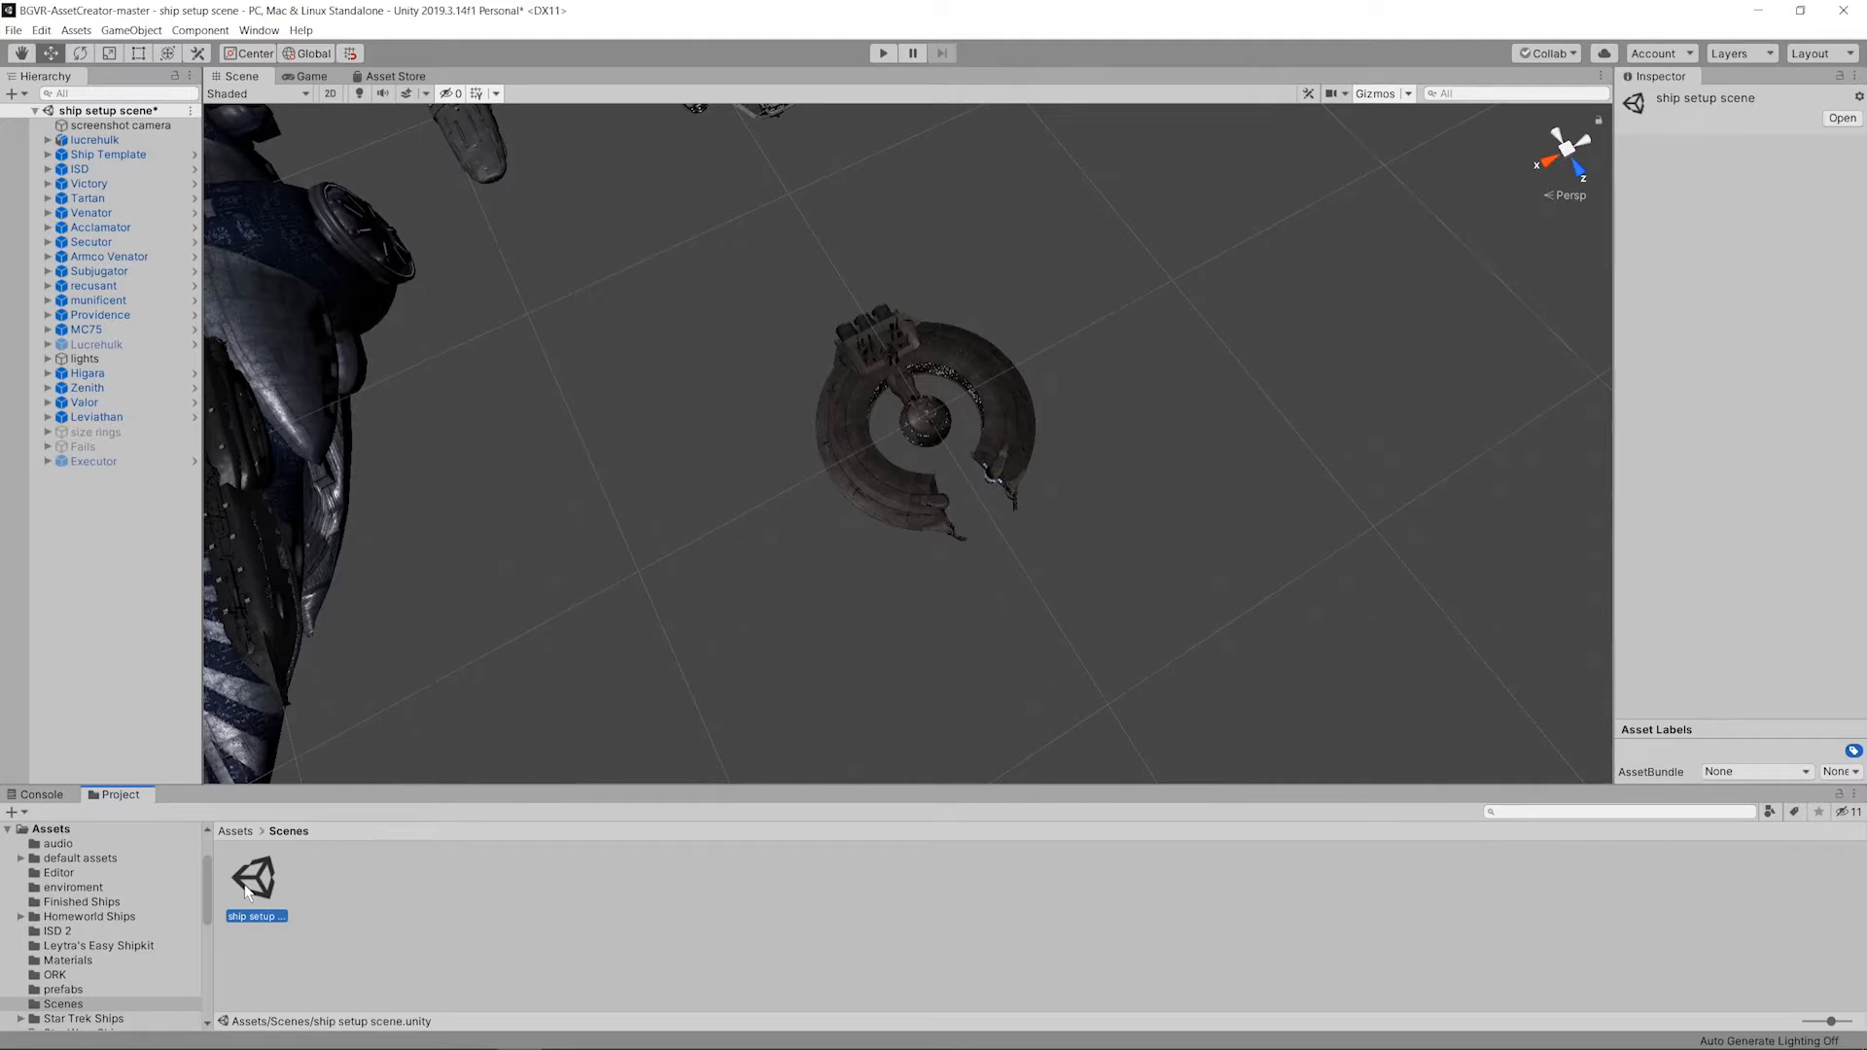
Step: Activate the size rings object in the scene
left_click_drag(746, 758, 963, 449, "alt")
scroll(963, 449, "up", 5)
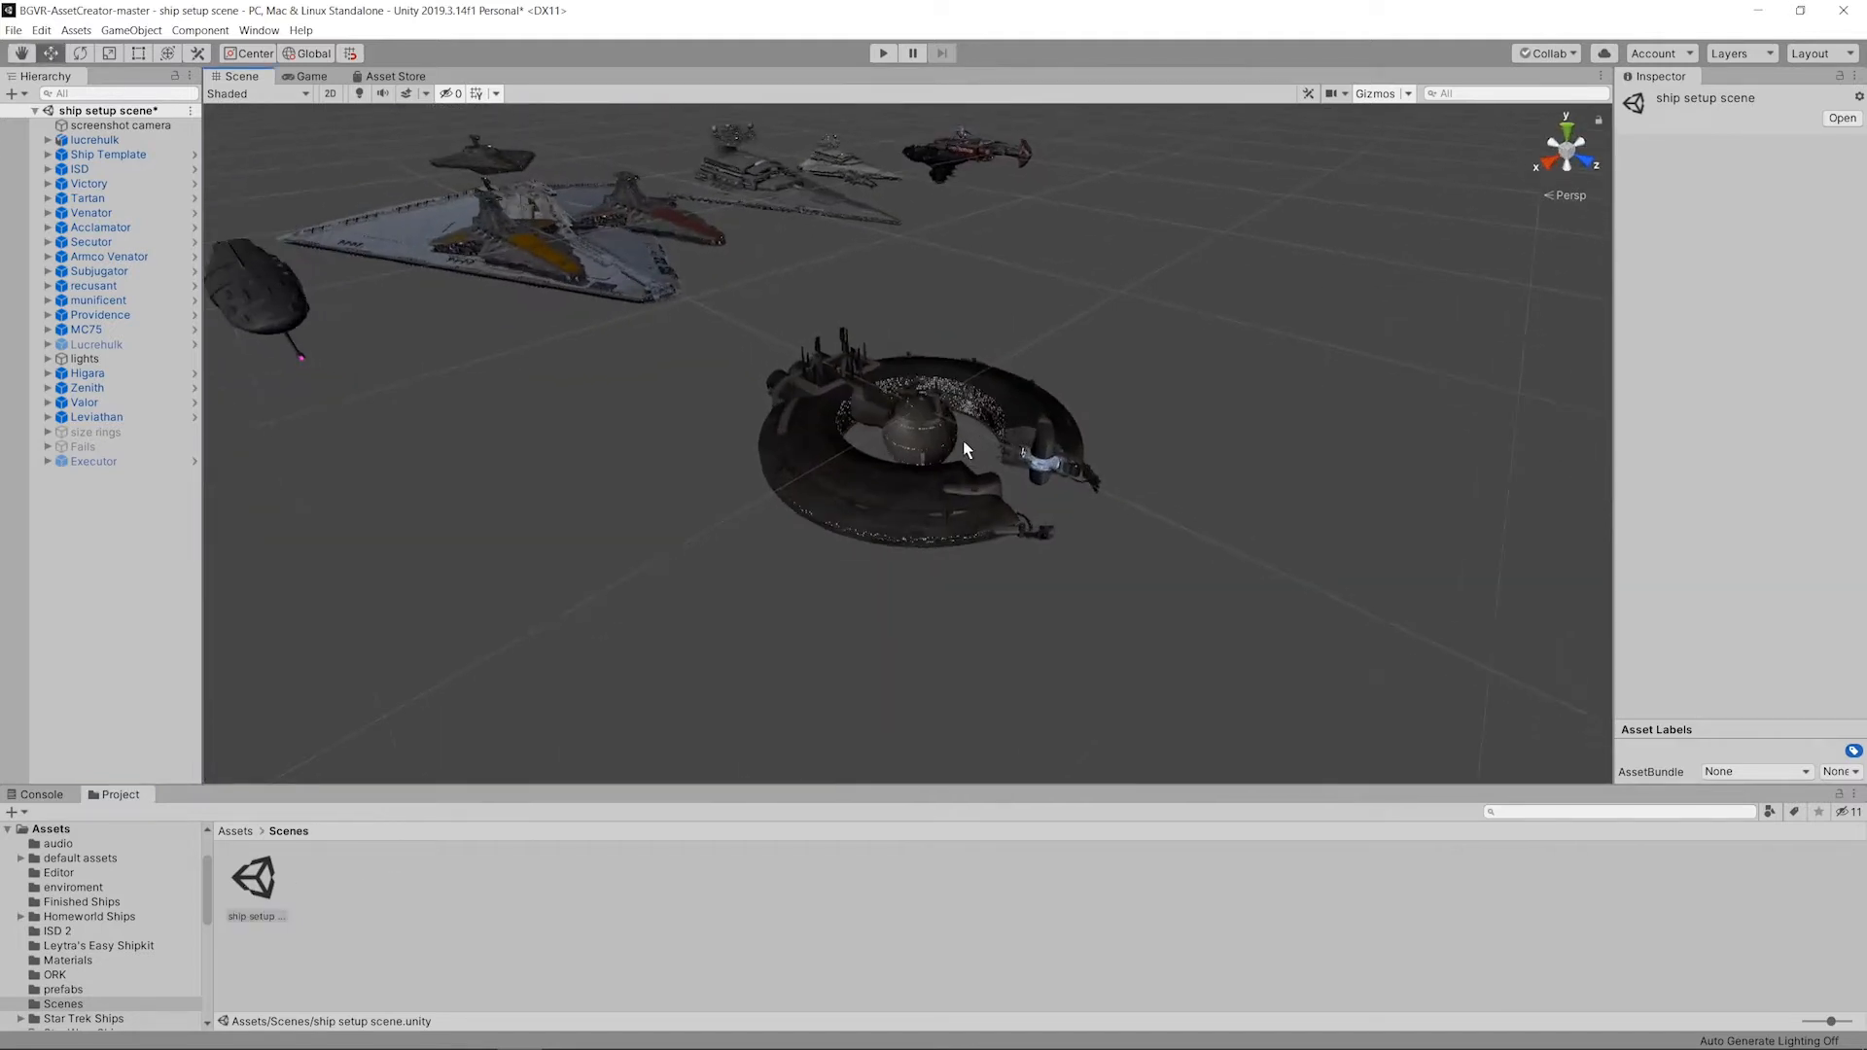
scroll(976, 472, "up", 6)
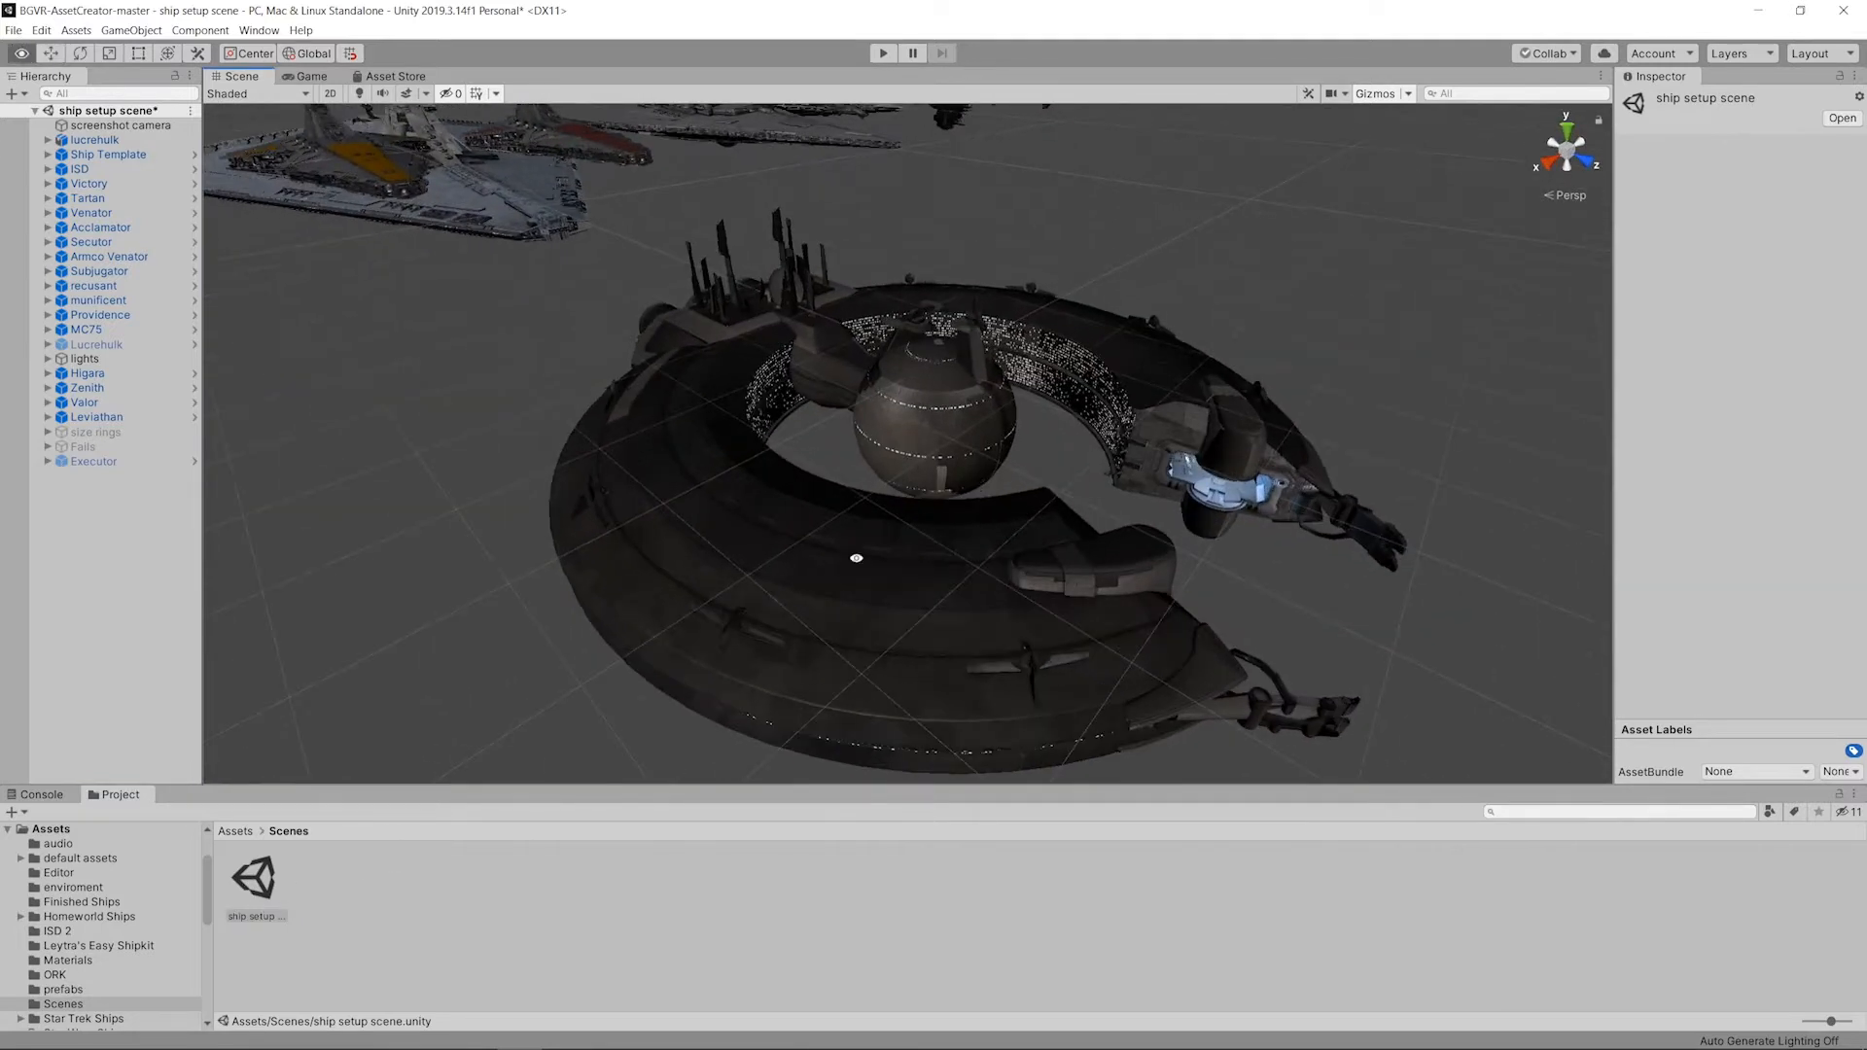
left_click_drag(856, 557, 846, 506, "alt")
left_click(136, 432)
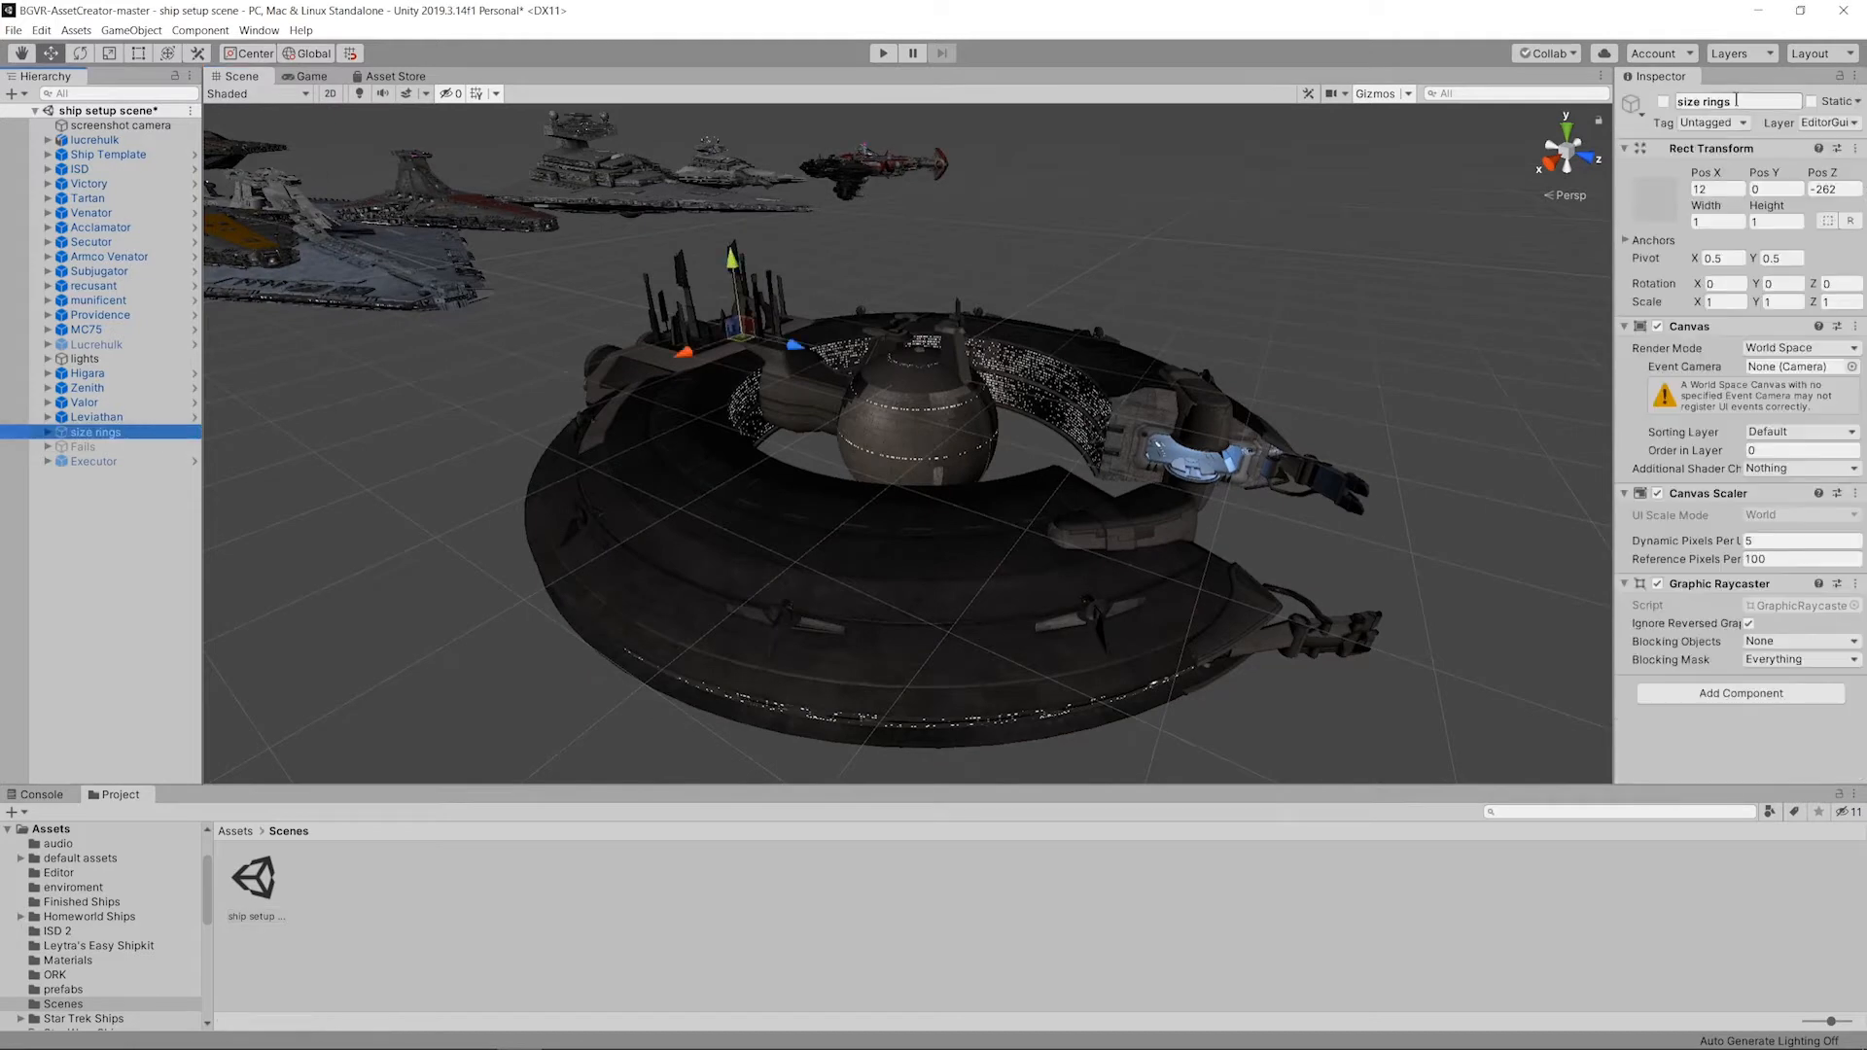
left_click(1664, 101)
Step: Examine the Lucrehulk's size against the distance rings from above and around its engines
left_click_drag(747, 277, 930, 359, "alt")
left_click_drag(1191, 319, 983, 321, "alt")
middle_click_drag(1167, 331, 1192, 343)
scroll(1193, 343, "down", 5)
scroll(1389, 393, "up", 5)
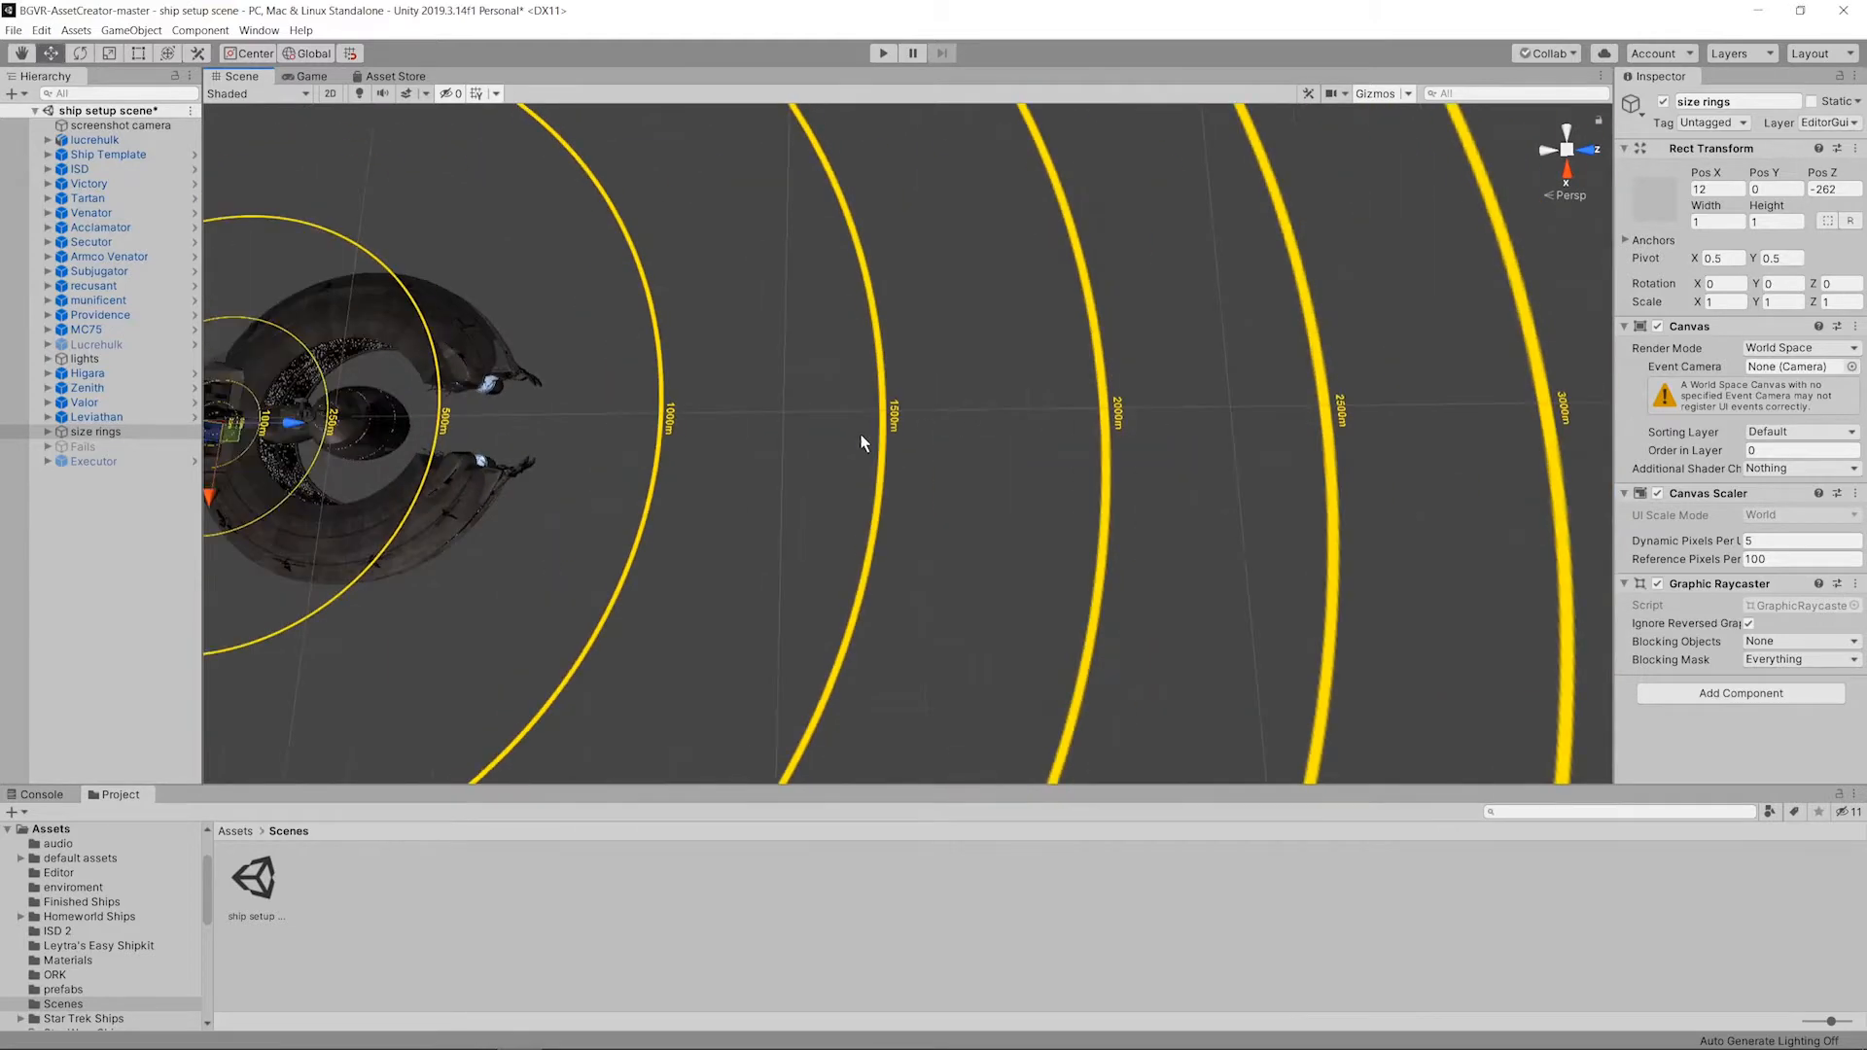
middle_click_drag(1389, 393, 1773, 376)
middle_click_drag(1082, 391, 925, 549)
left_click_drag(925, 549, 1450, 391, "alt")
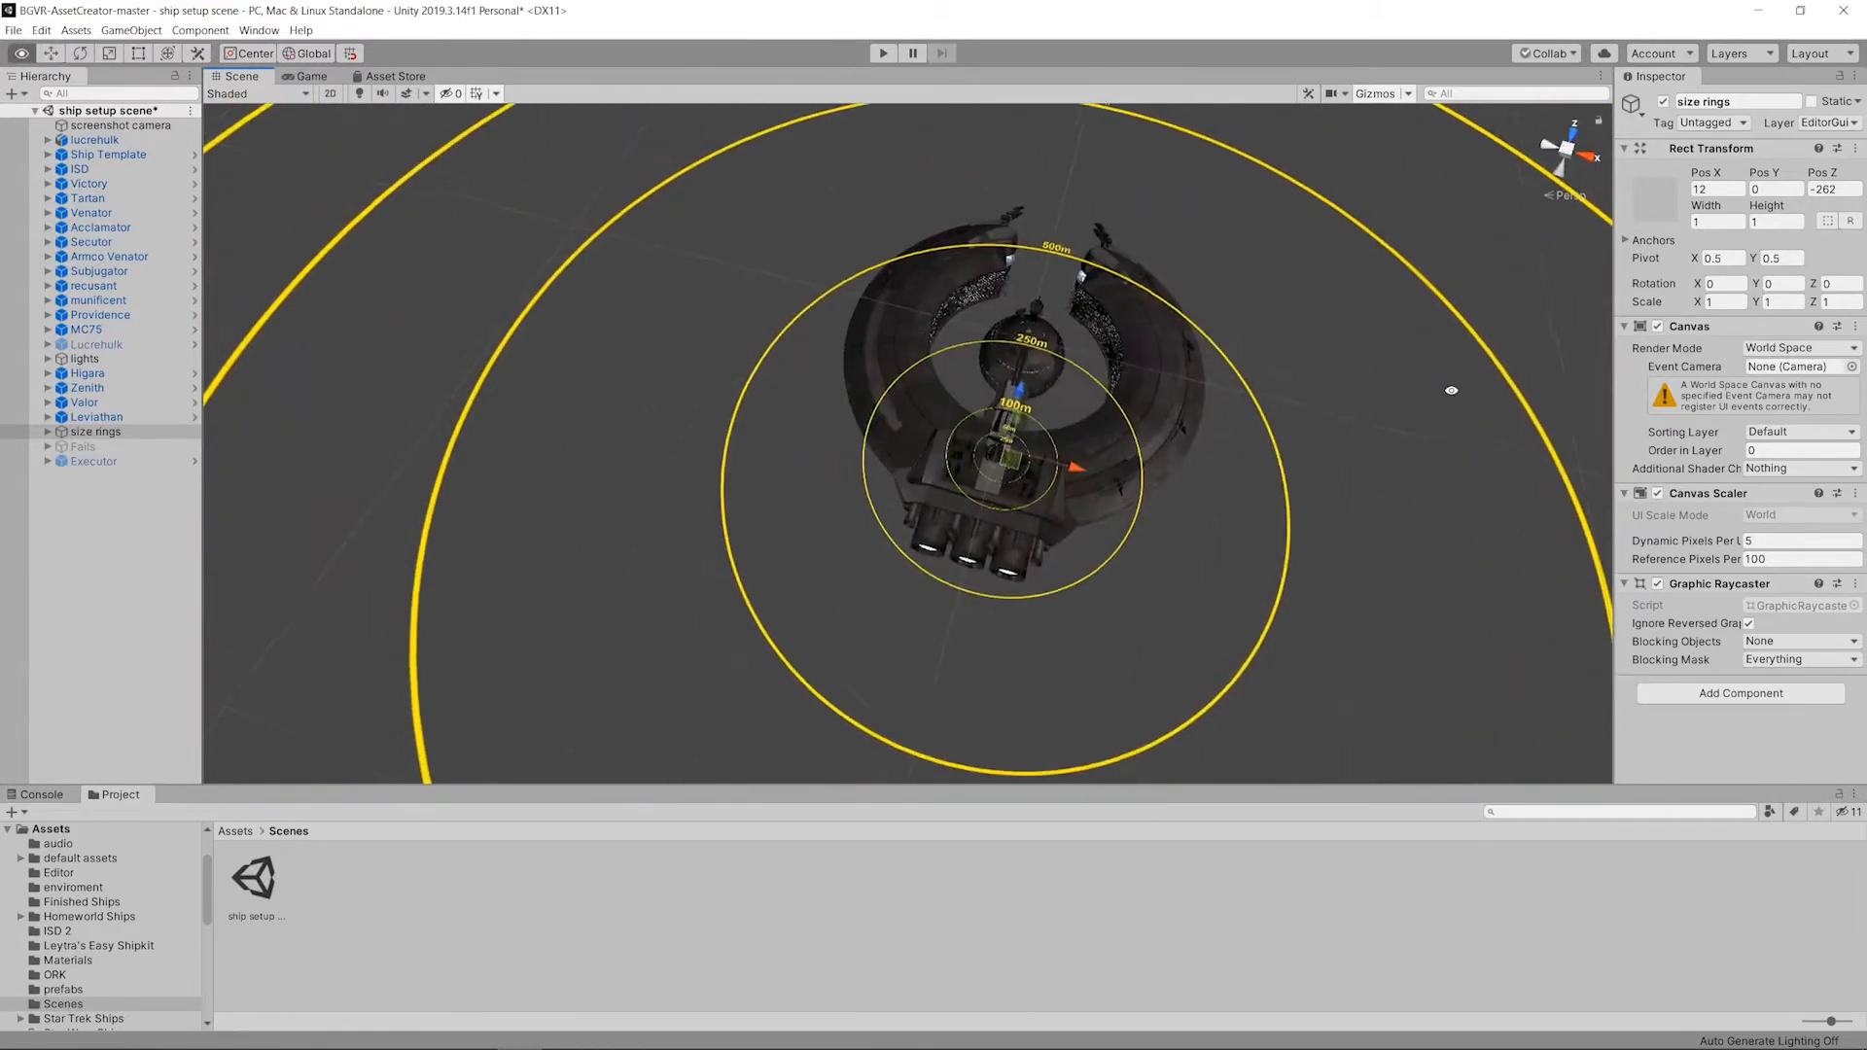
scroll(1187, 382, "up", 5)
left_click_drag(1186, 382, 1057, 362, "alt")
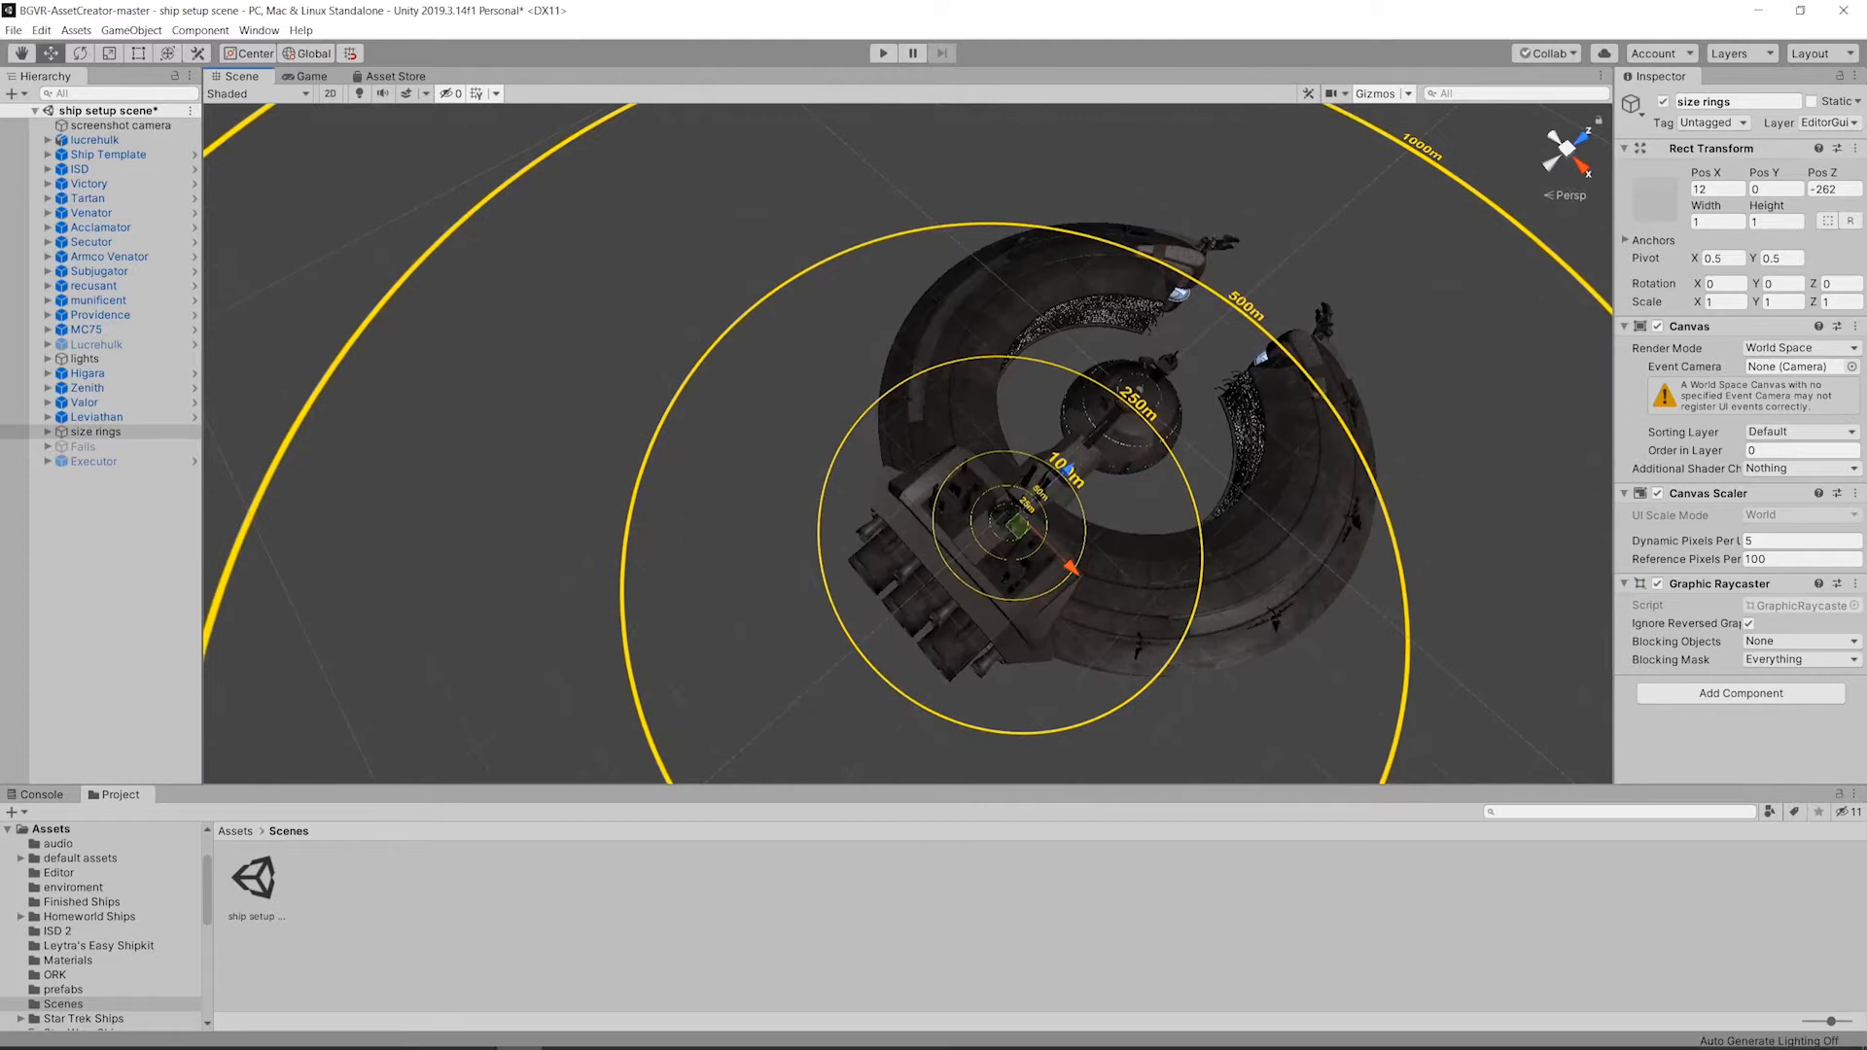
Step: Switch to Chrome and search Google for "lucrehulk battleship" to look up the ship's length
left_click(129, 1033)
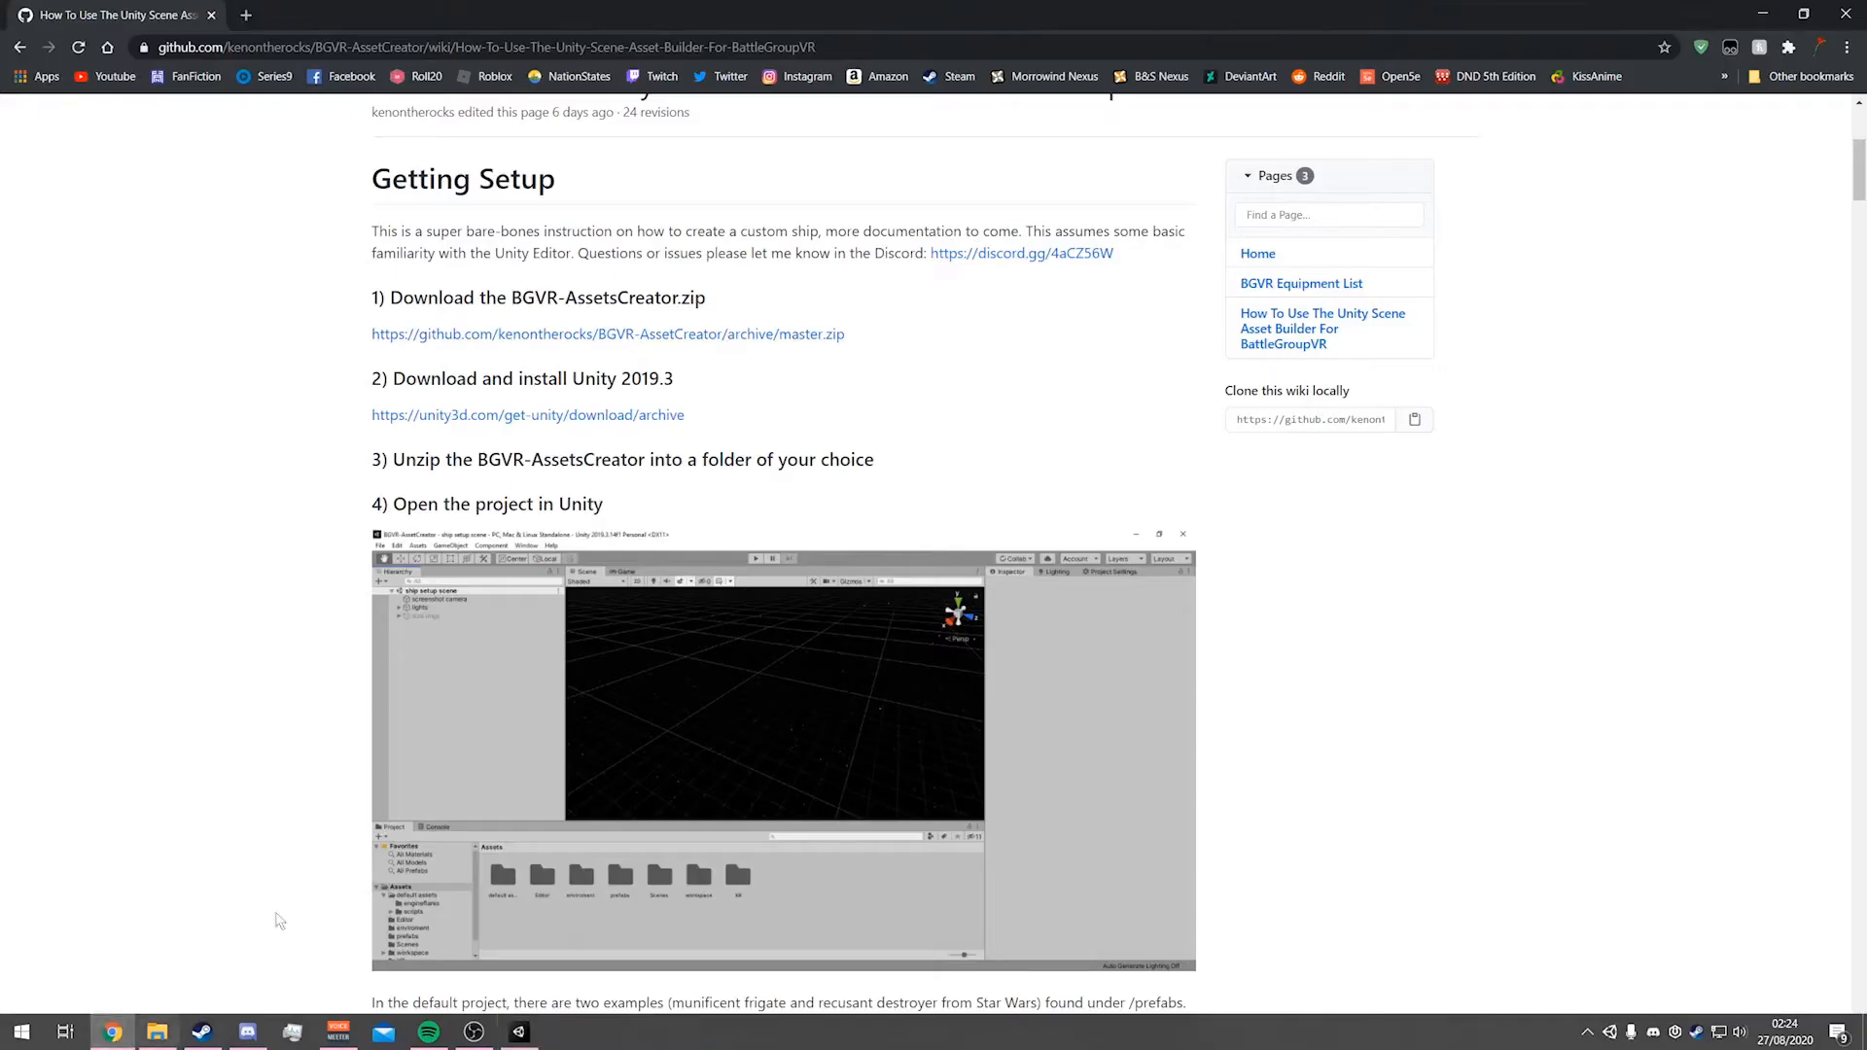
left_click(245, 13)
type("lucre")
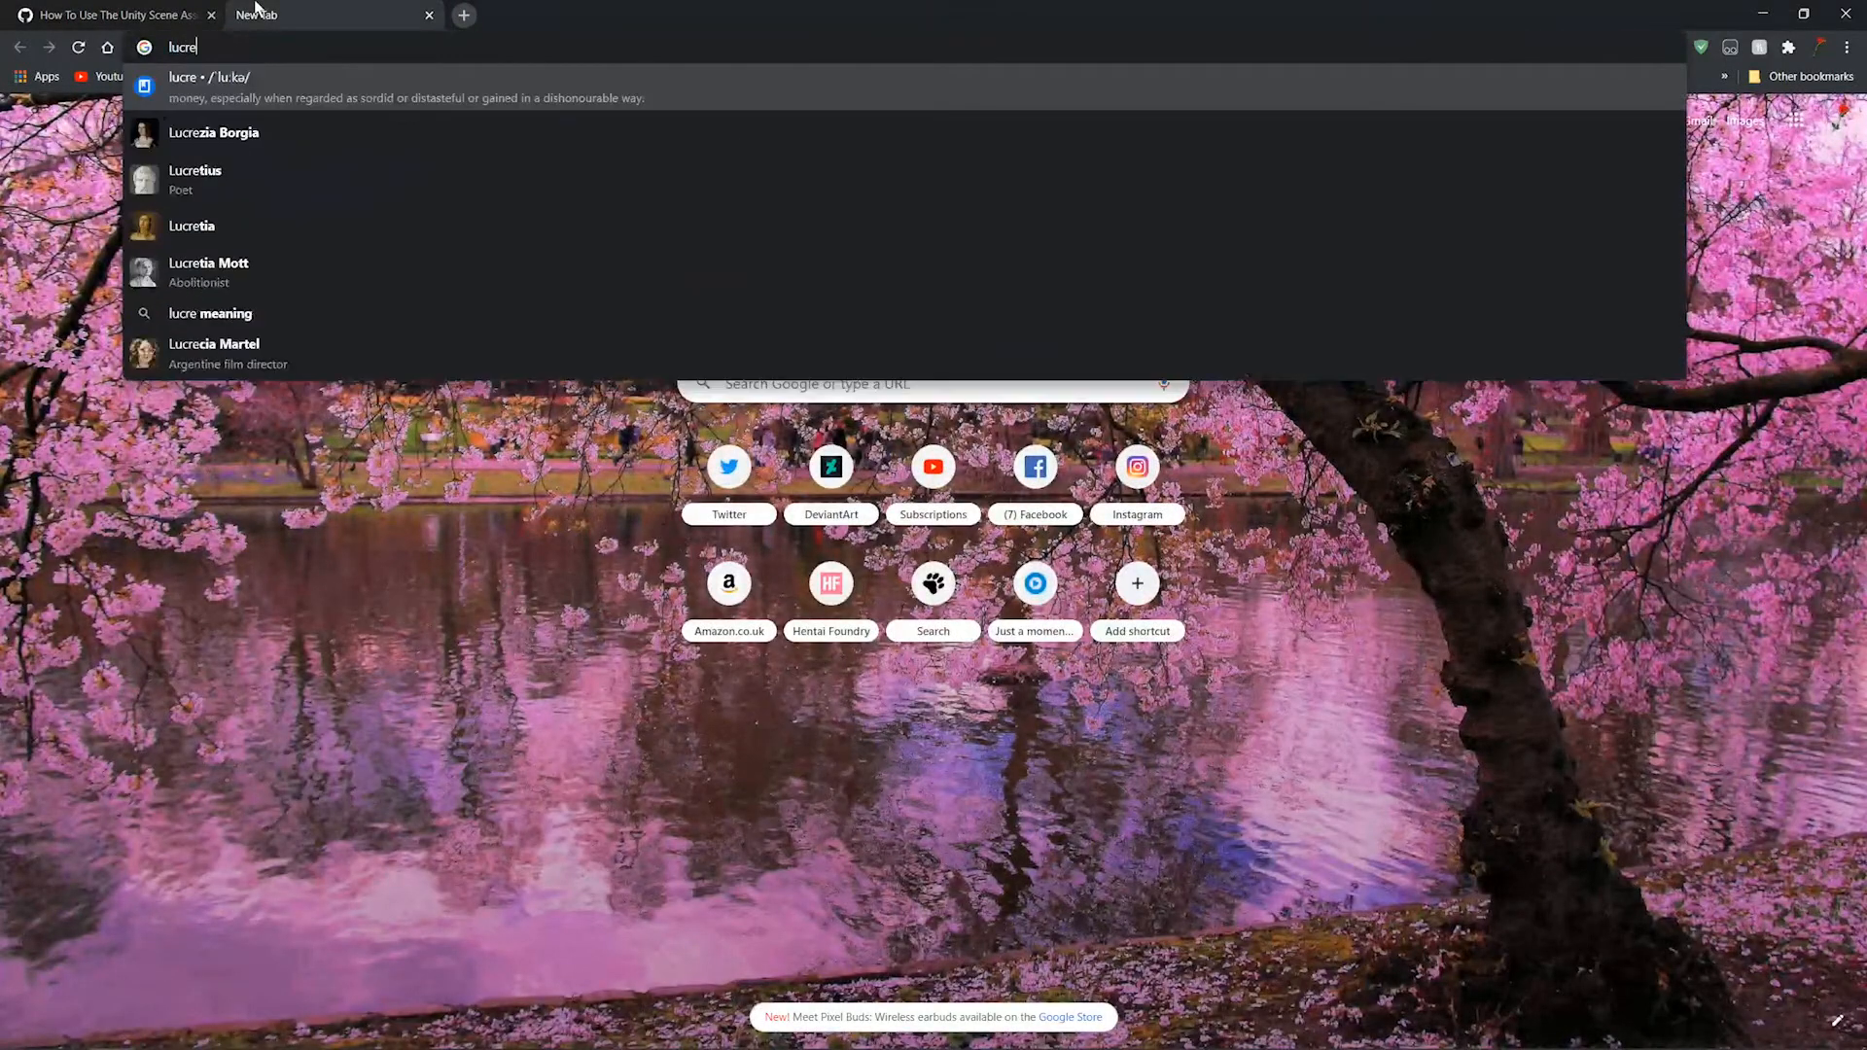
type("hulk battle")
key("Return")
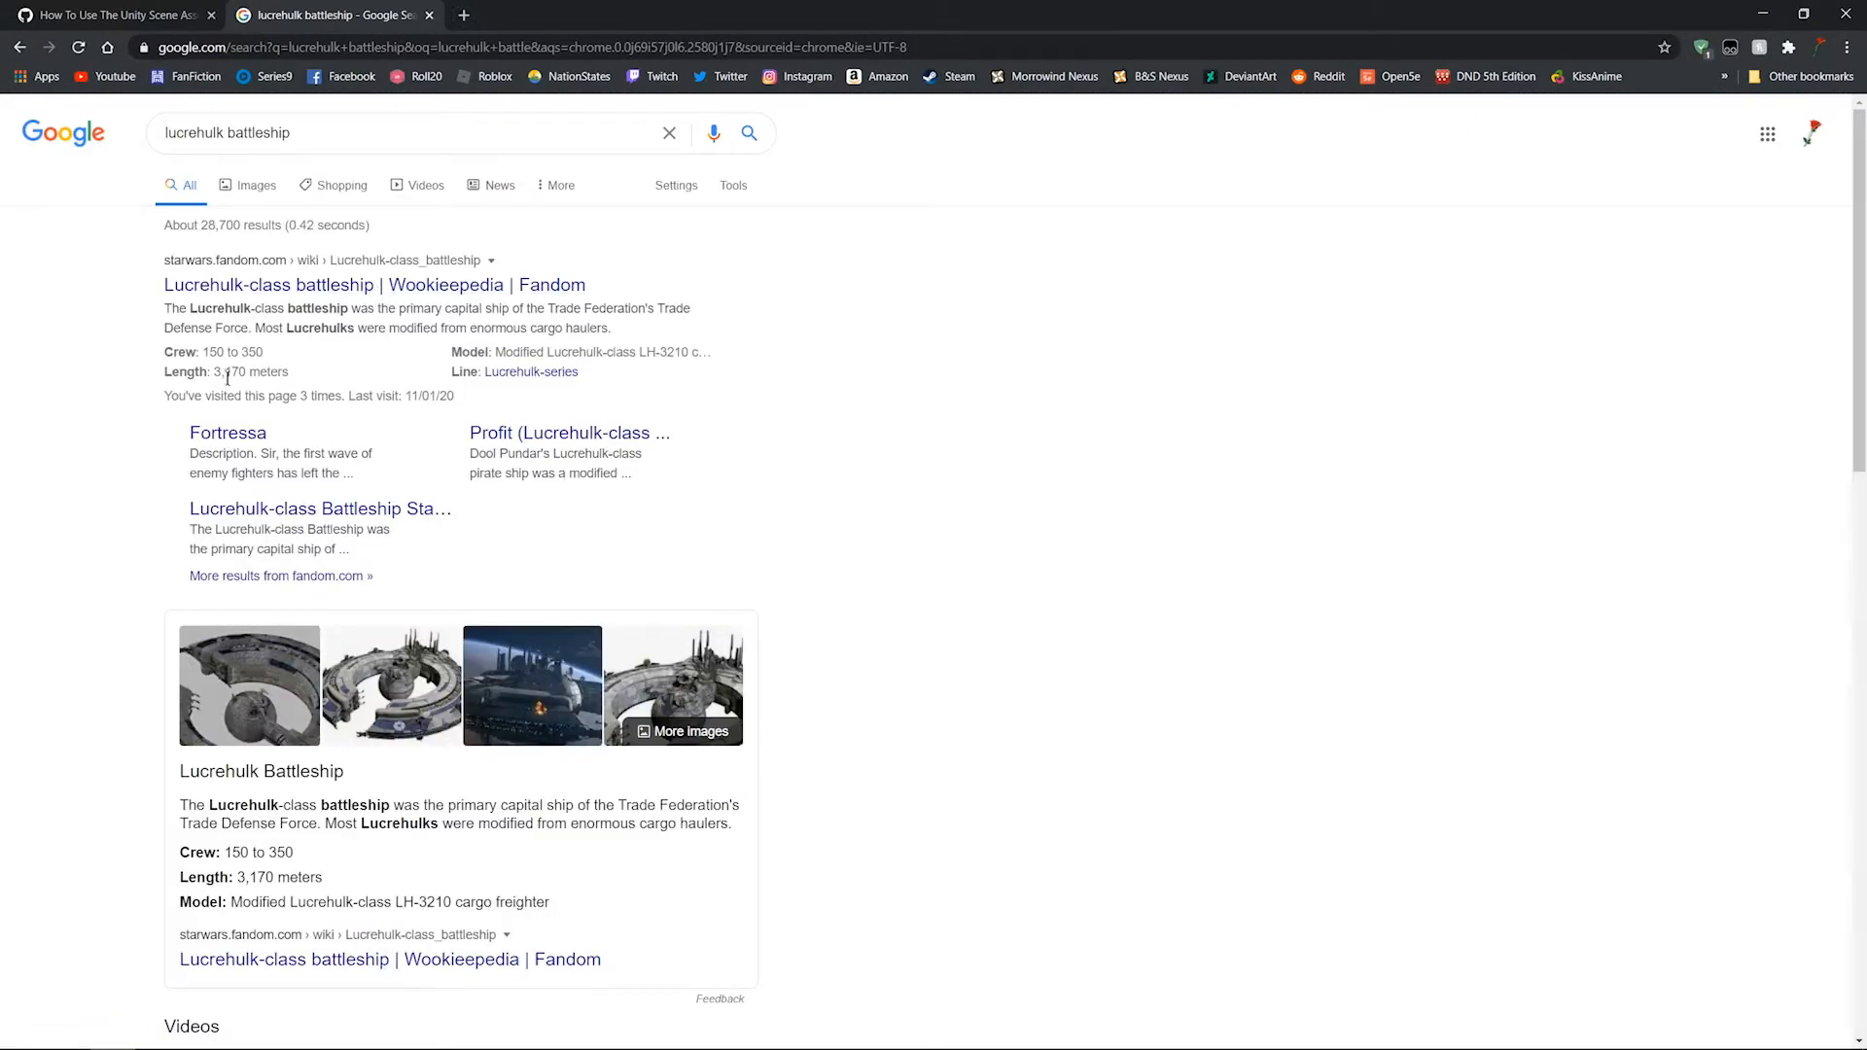
Step: Switch back to Unity and compare the Lucrehulk with the size rings in an orthographic top view
key("alt+Tab")
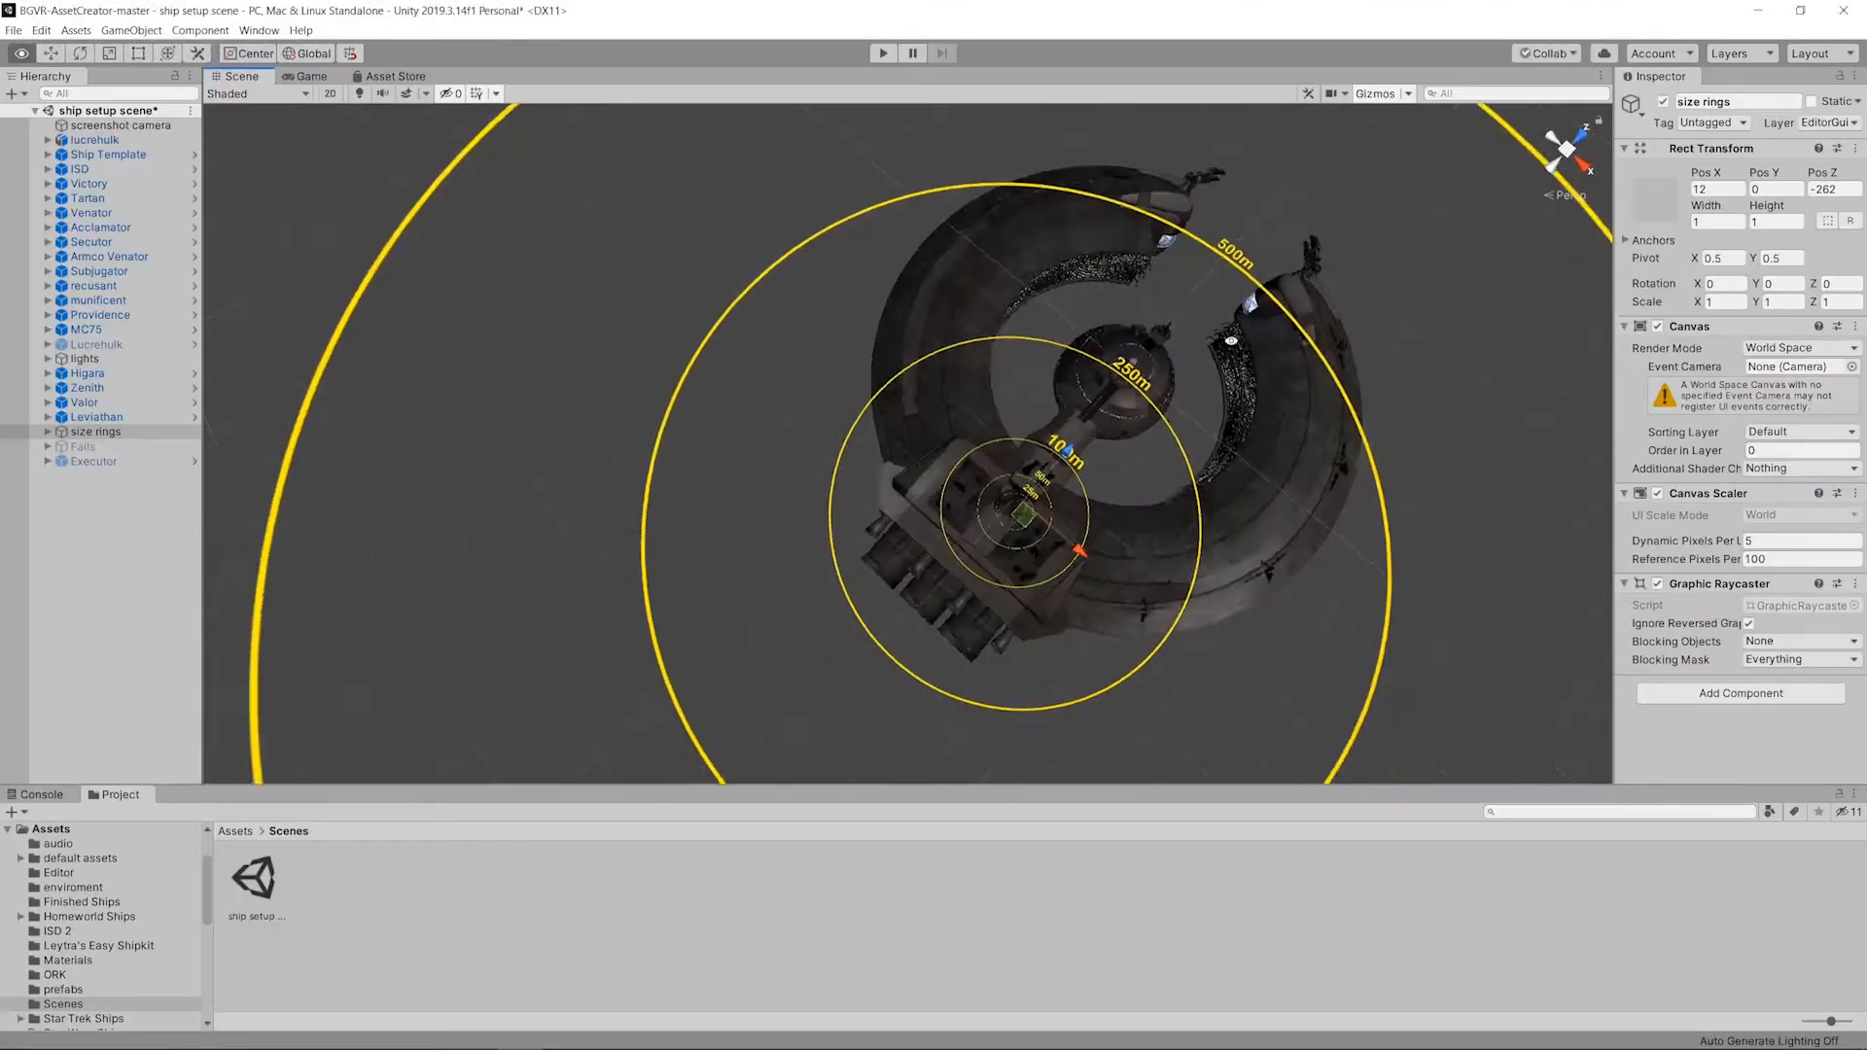
left_click_drag(1232, 342, 1362, 340, "alt")
middle_click_drag(1249, 174, 1051, 255)
scroll(1033, 260, "down", 6)
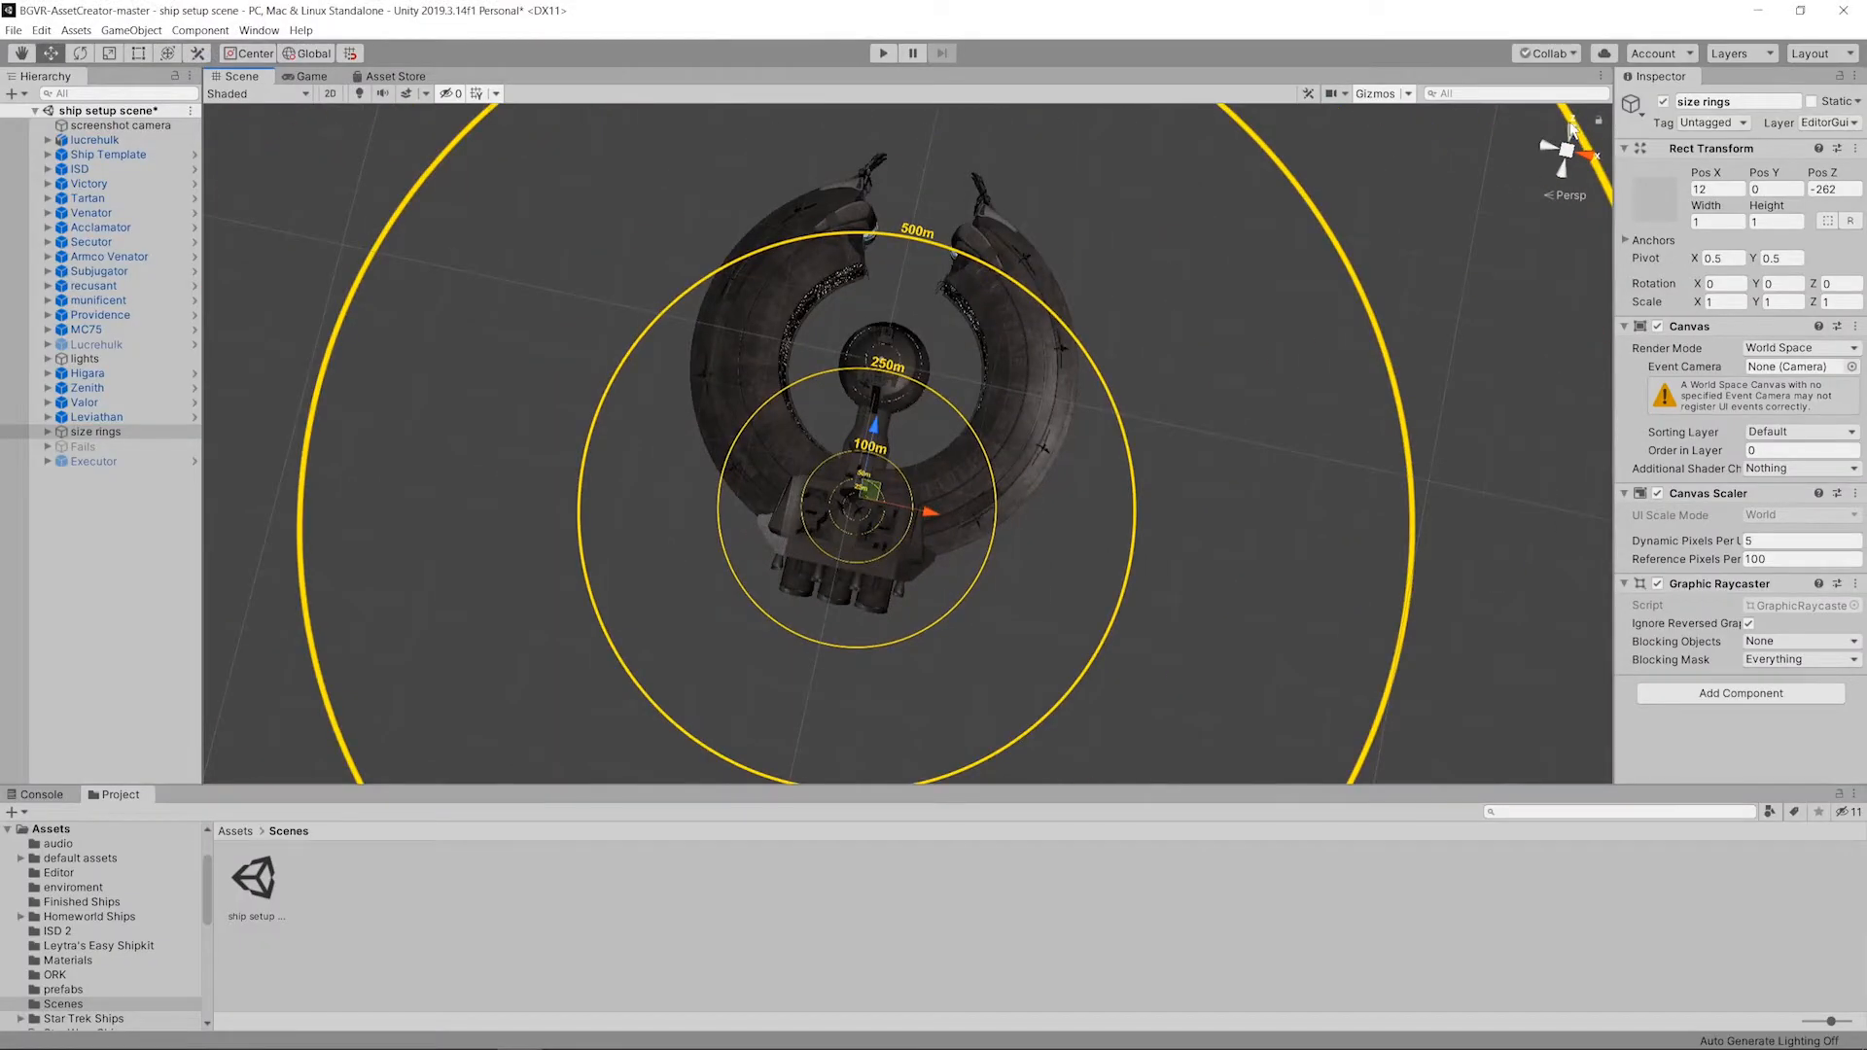
left_click(1571, 131)
left_click(1568, 133)
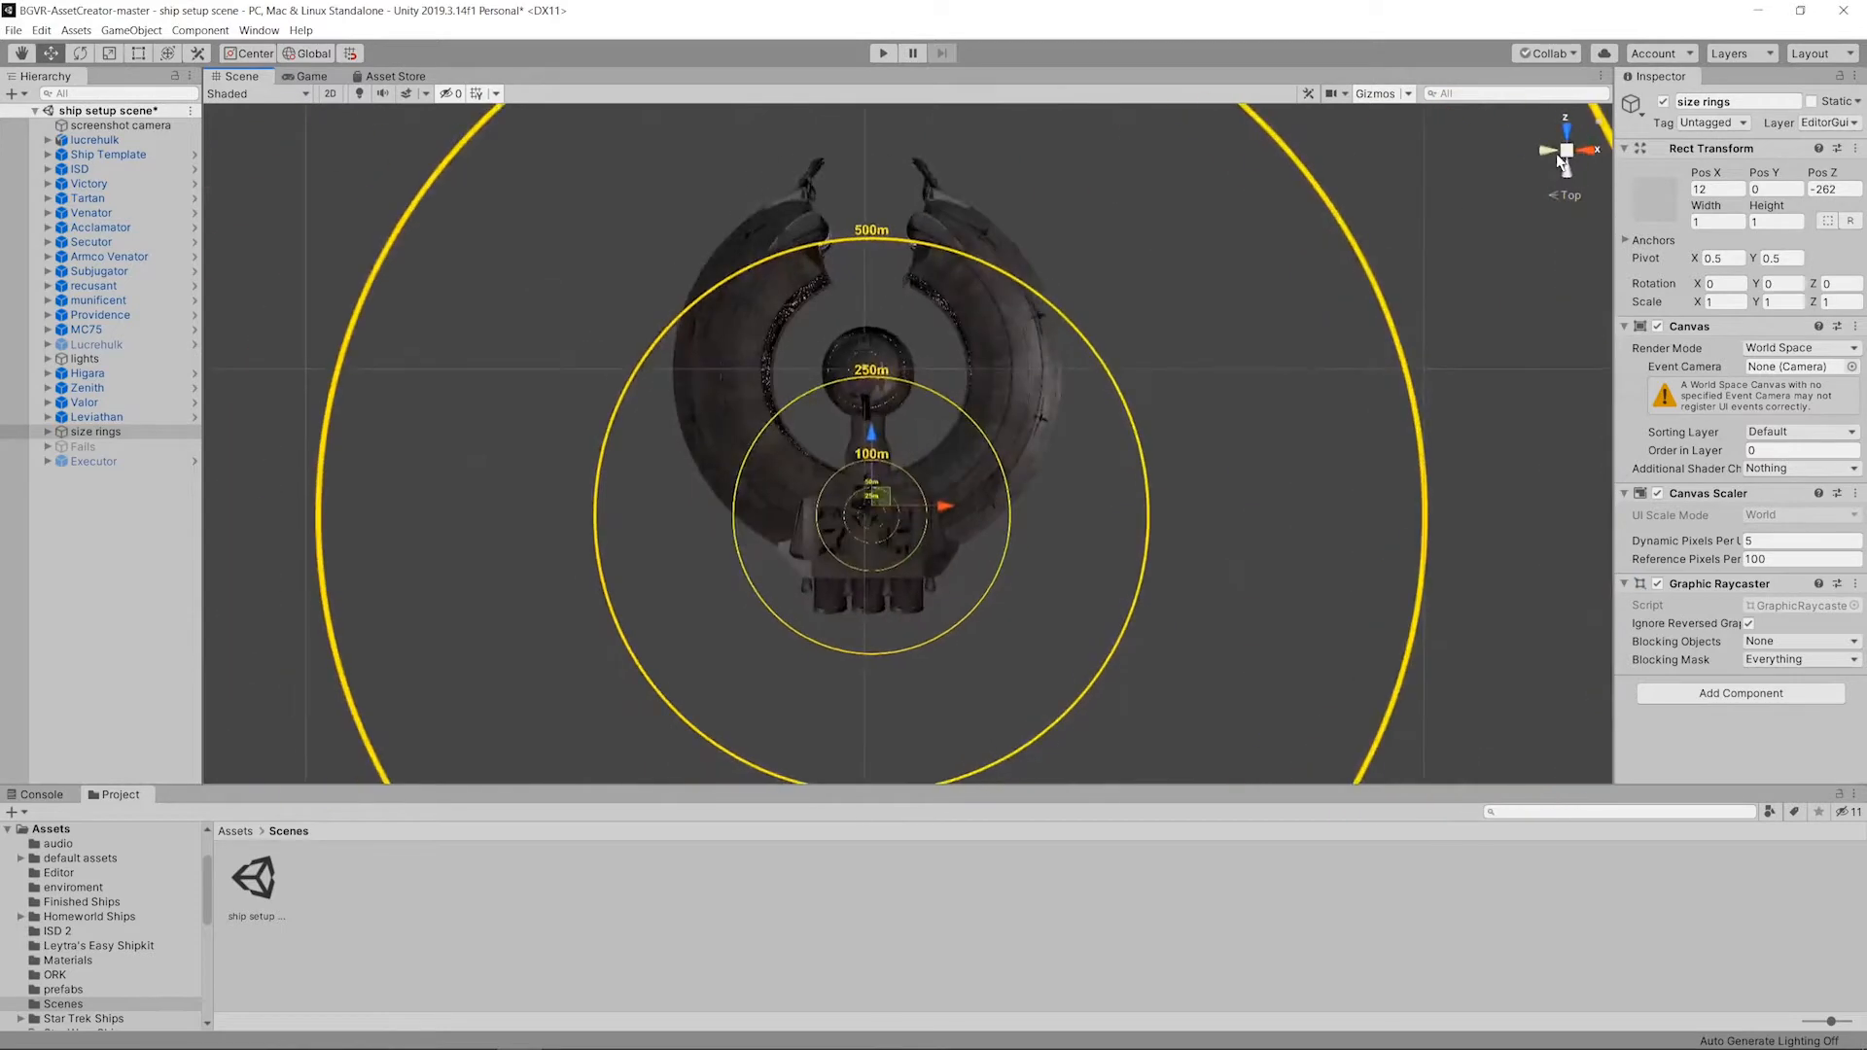
scroll(1071, 259, "down", 6)
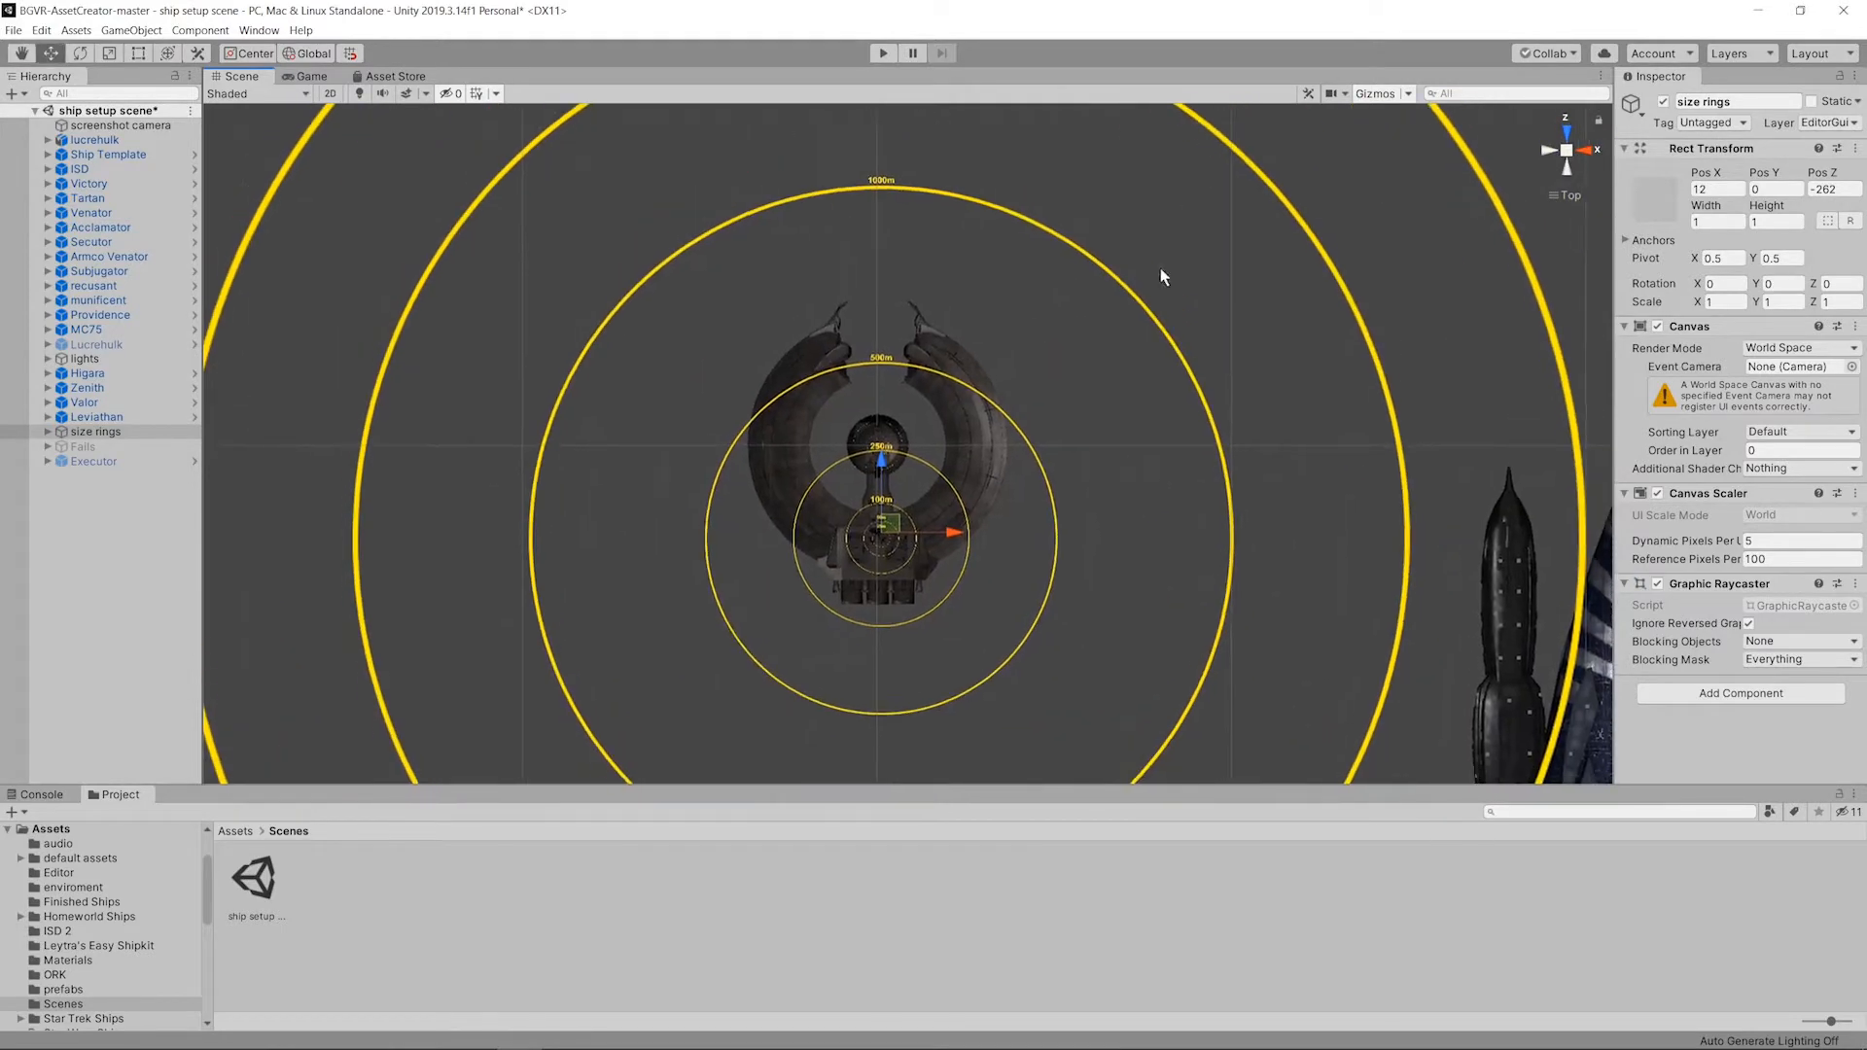
left_click(1575, 133)
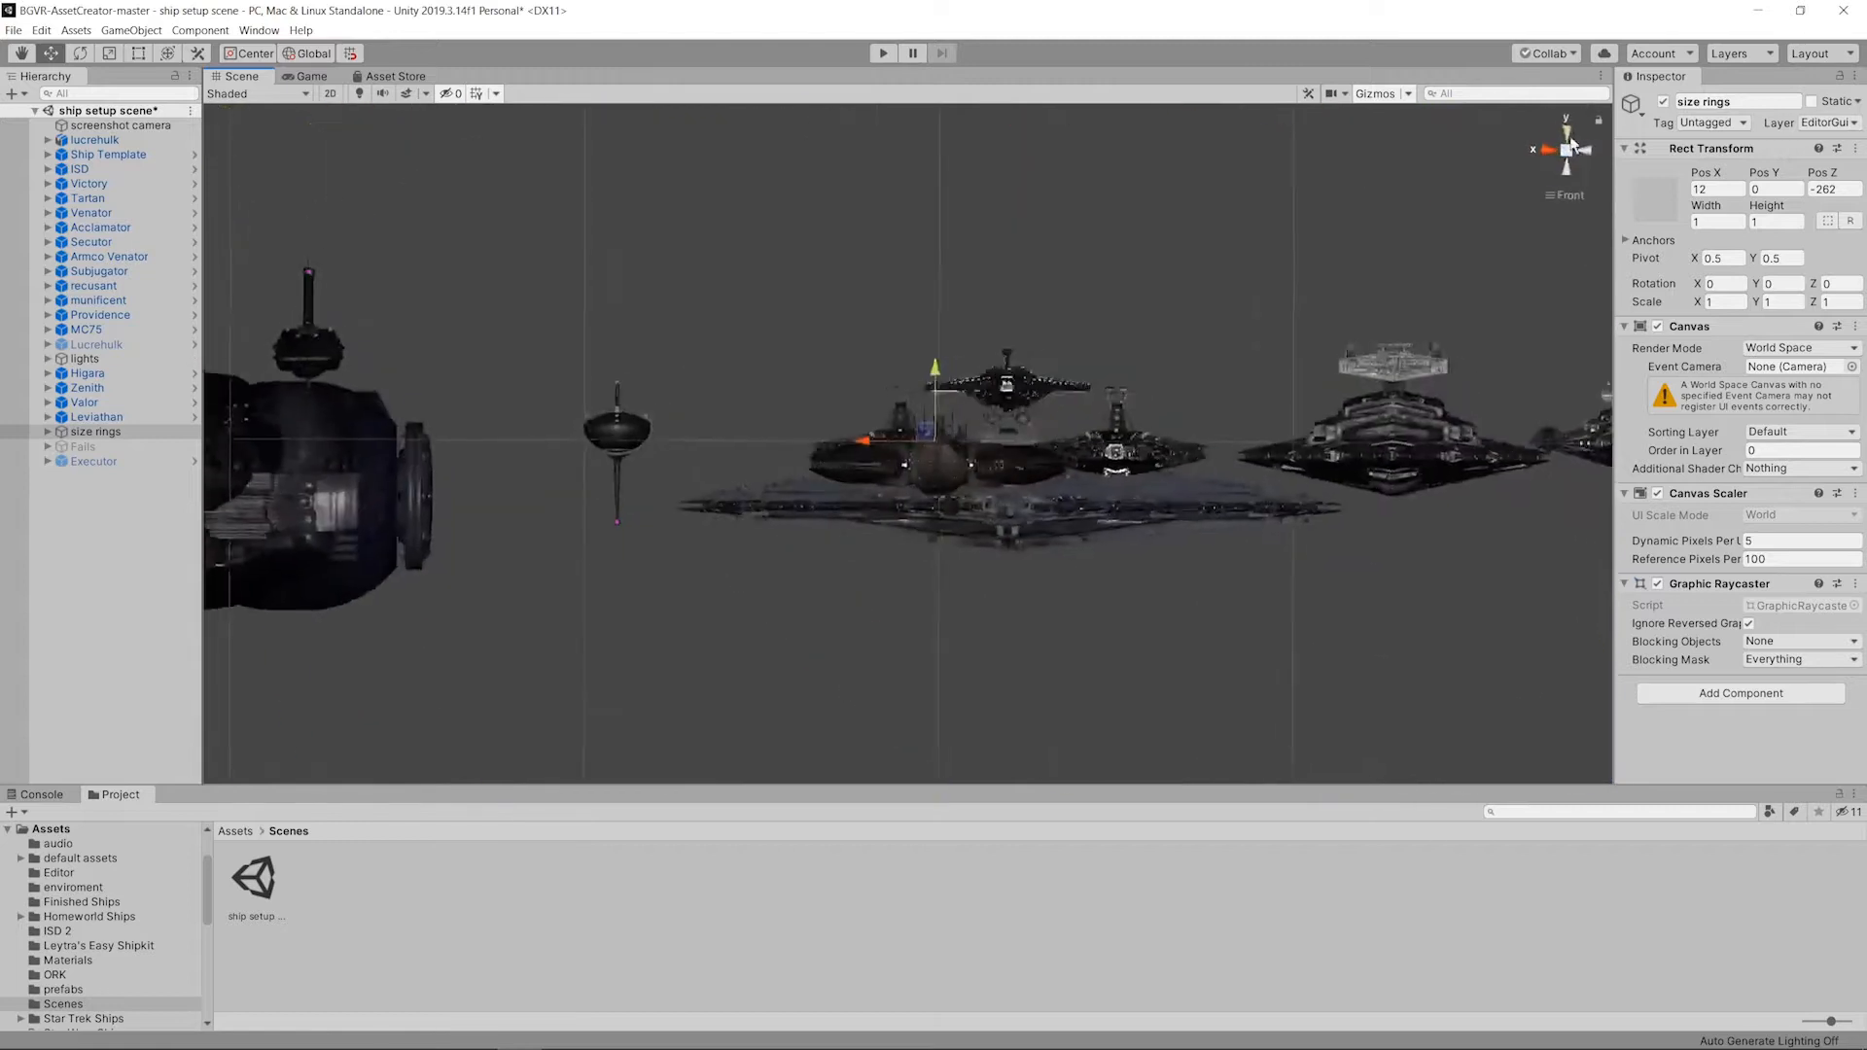
left_click(1570, 136)
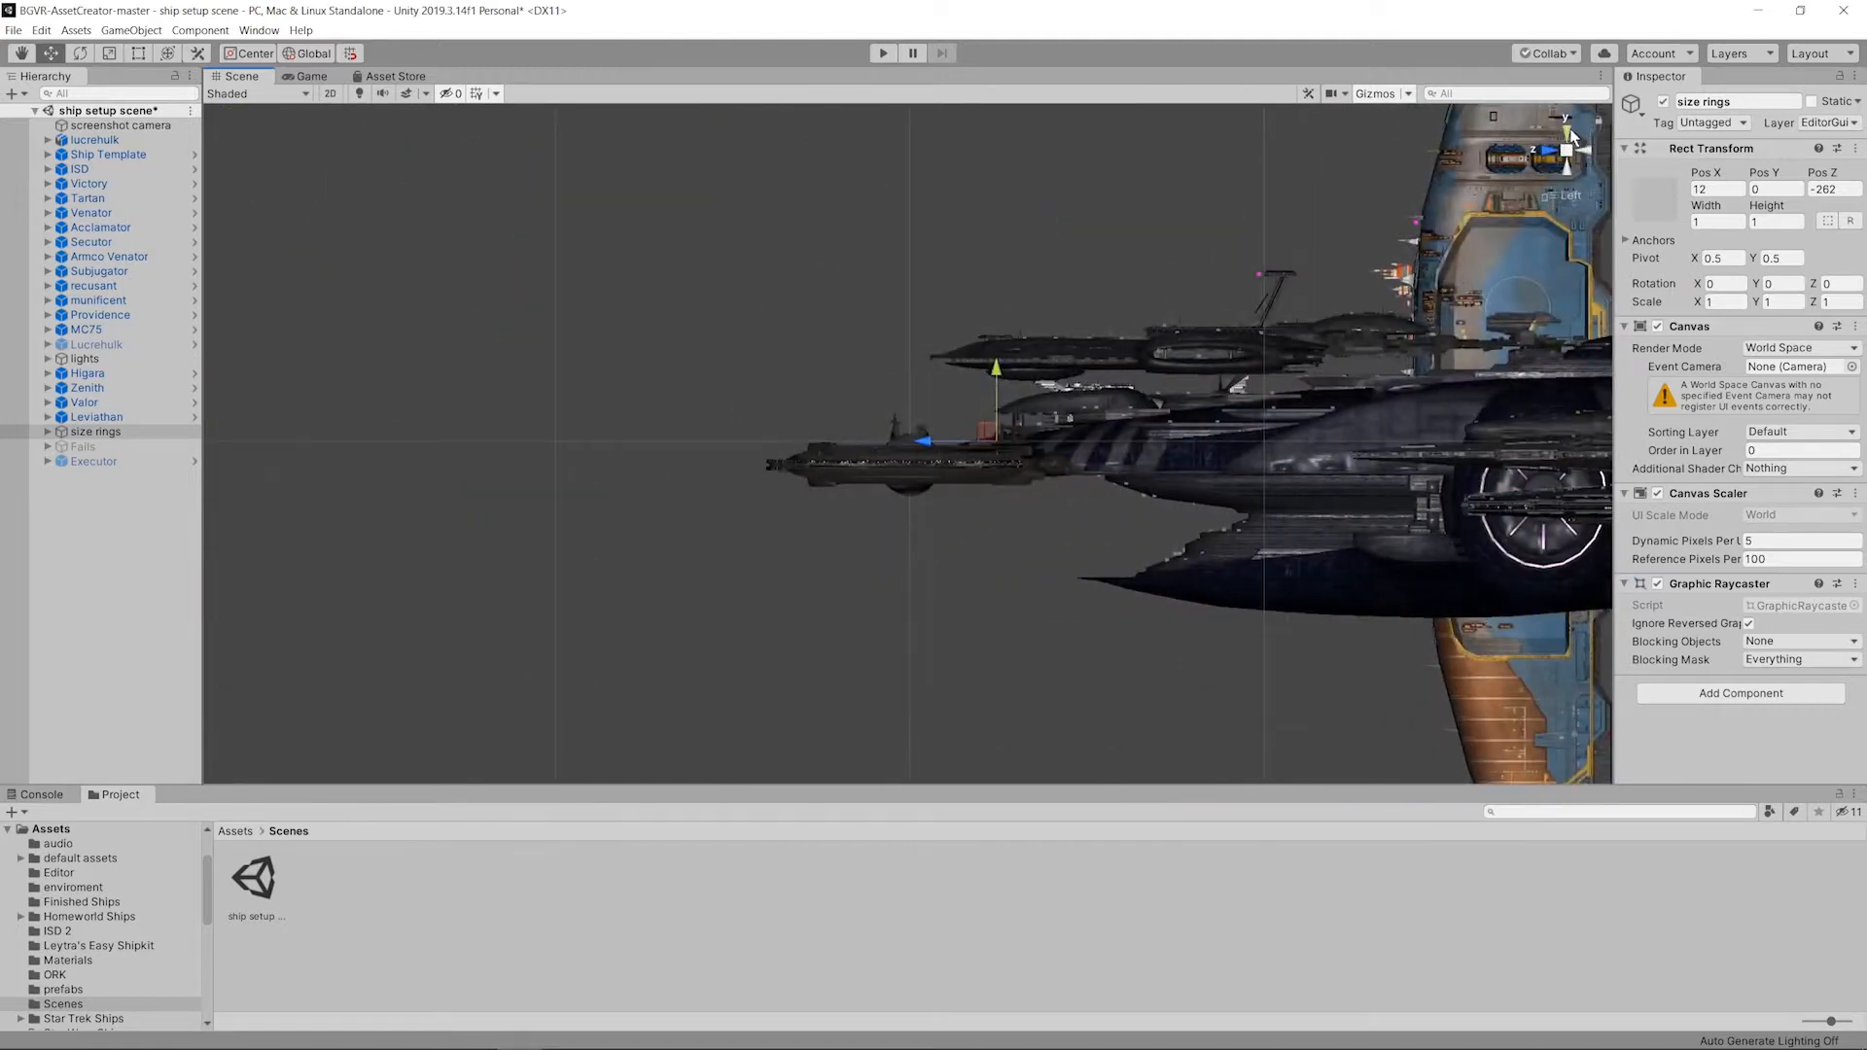
scroll(1096, 333, "up", 3)
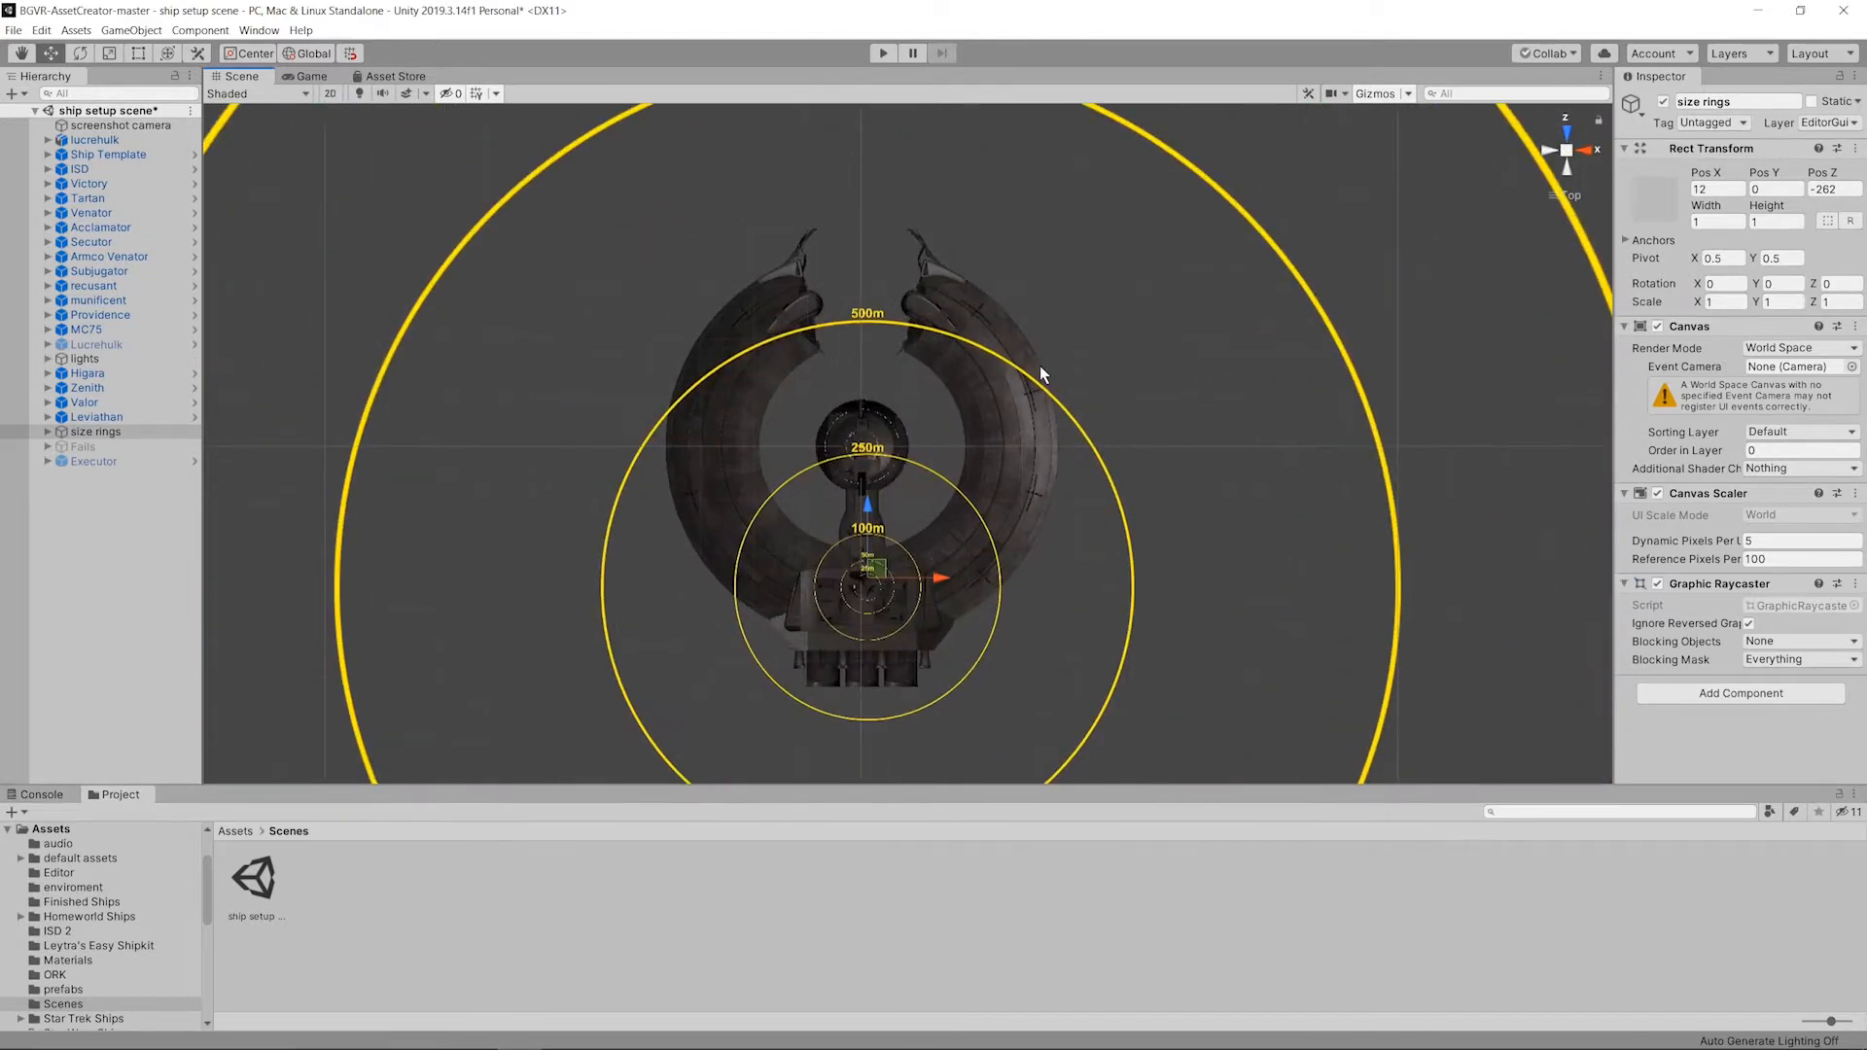
Step: Move the size rings along Z to about -442 so they centre on the rear of the Lucrehulk's engines
left_click_drag(868, 506, 877, 607)
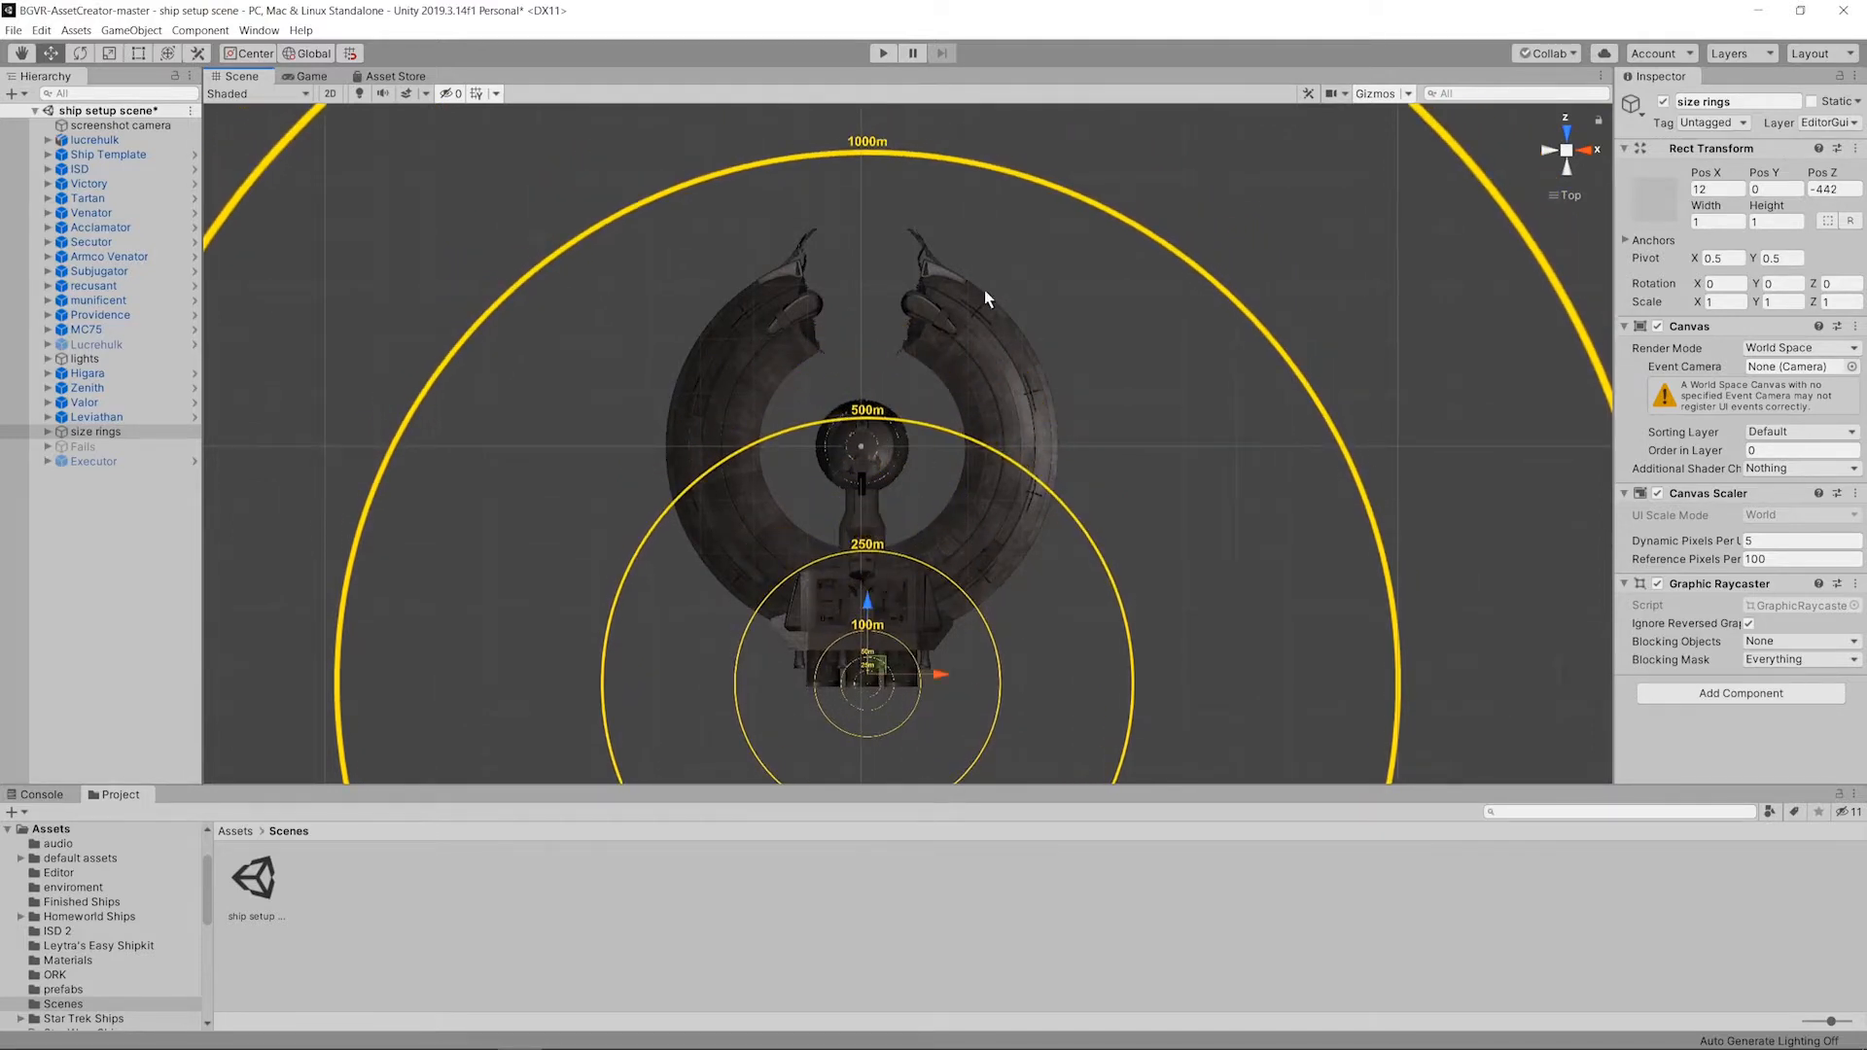
scroll(1112, 196, "down", 3)
Step: Scale the lucrehulk to 3 on all axes and move it forward along Z to about 898
left_click(136, 140)
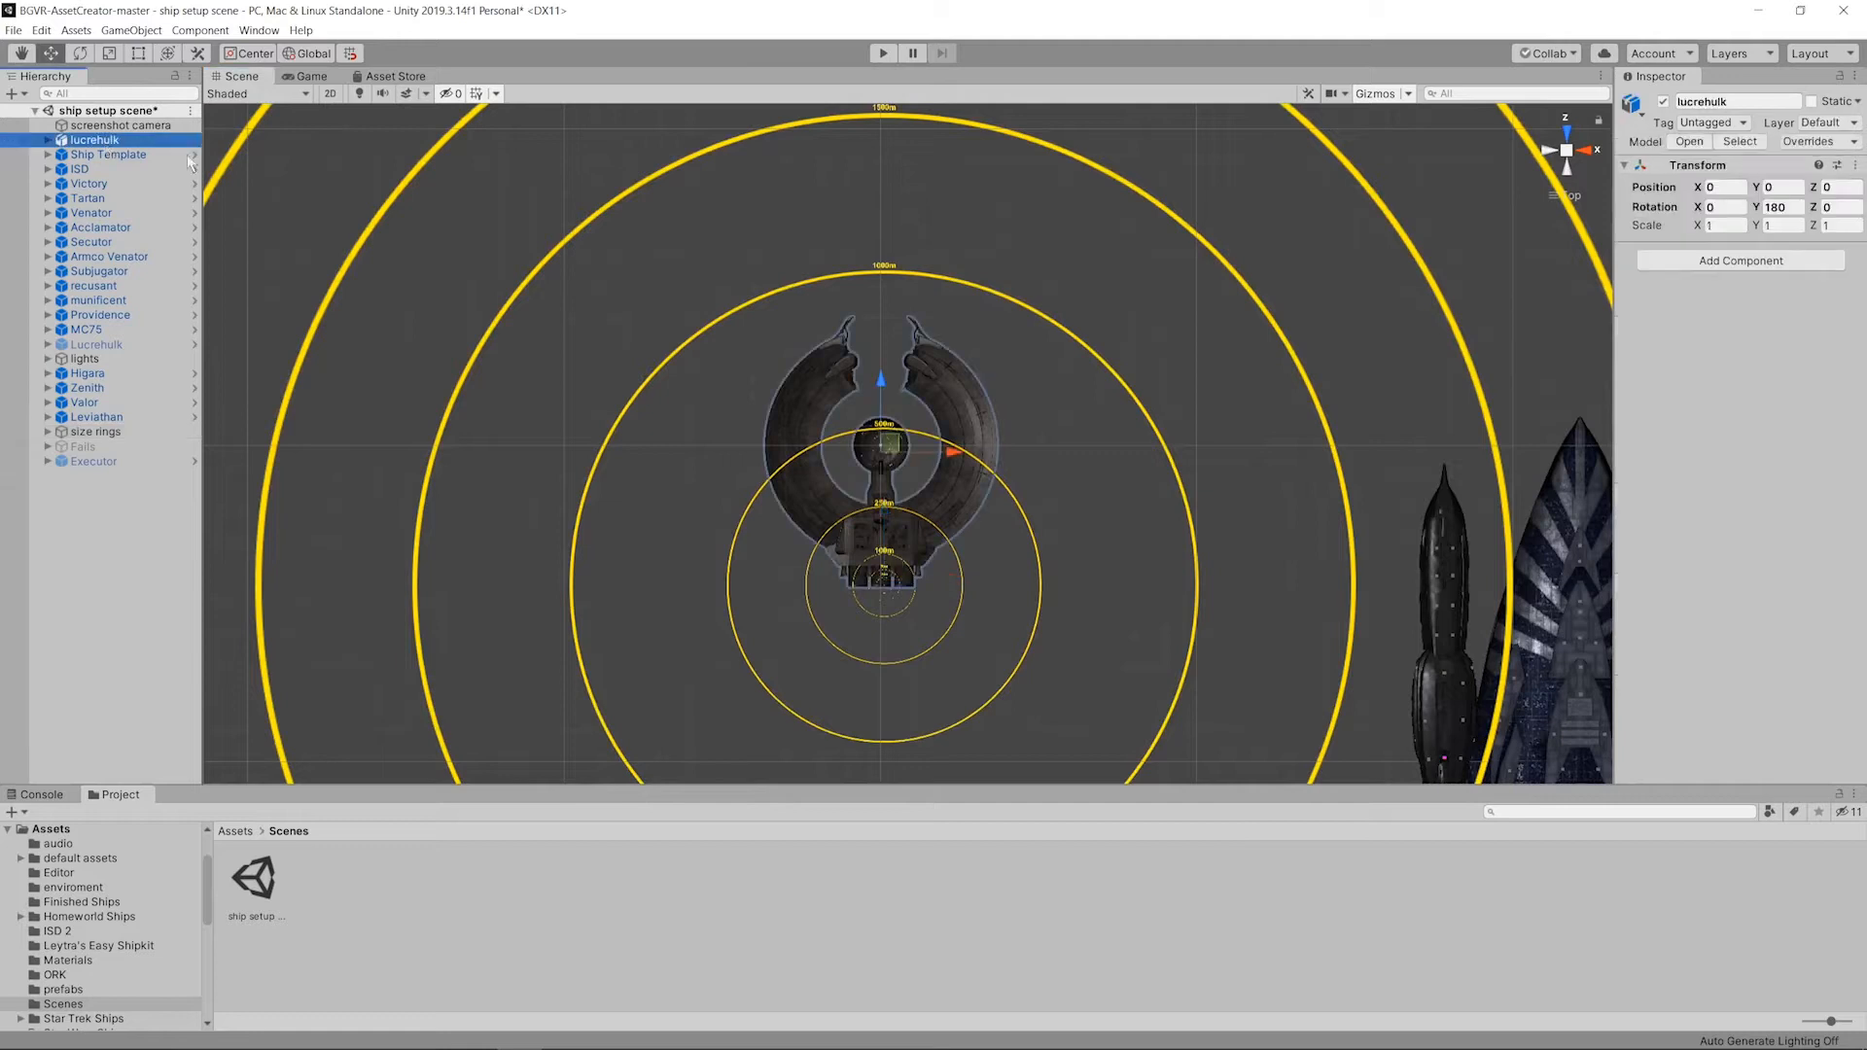
scroll(1456, 177, "down", 2)
left_click(1734, 226)
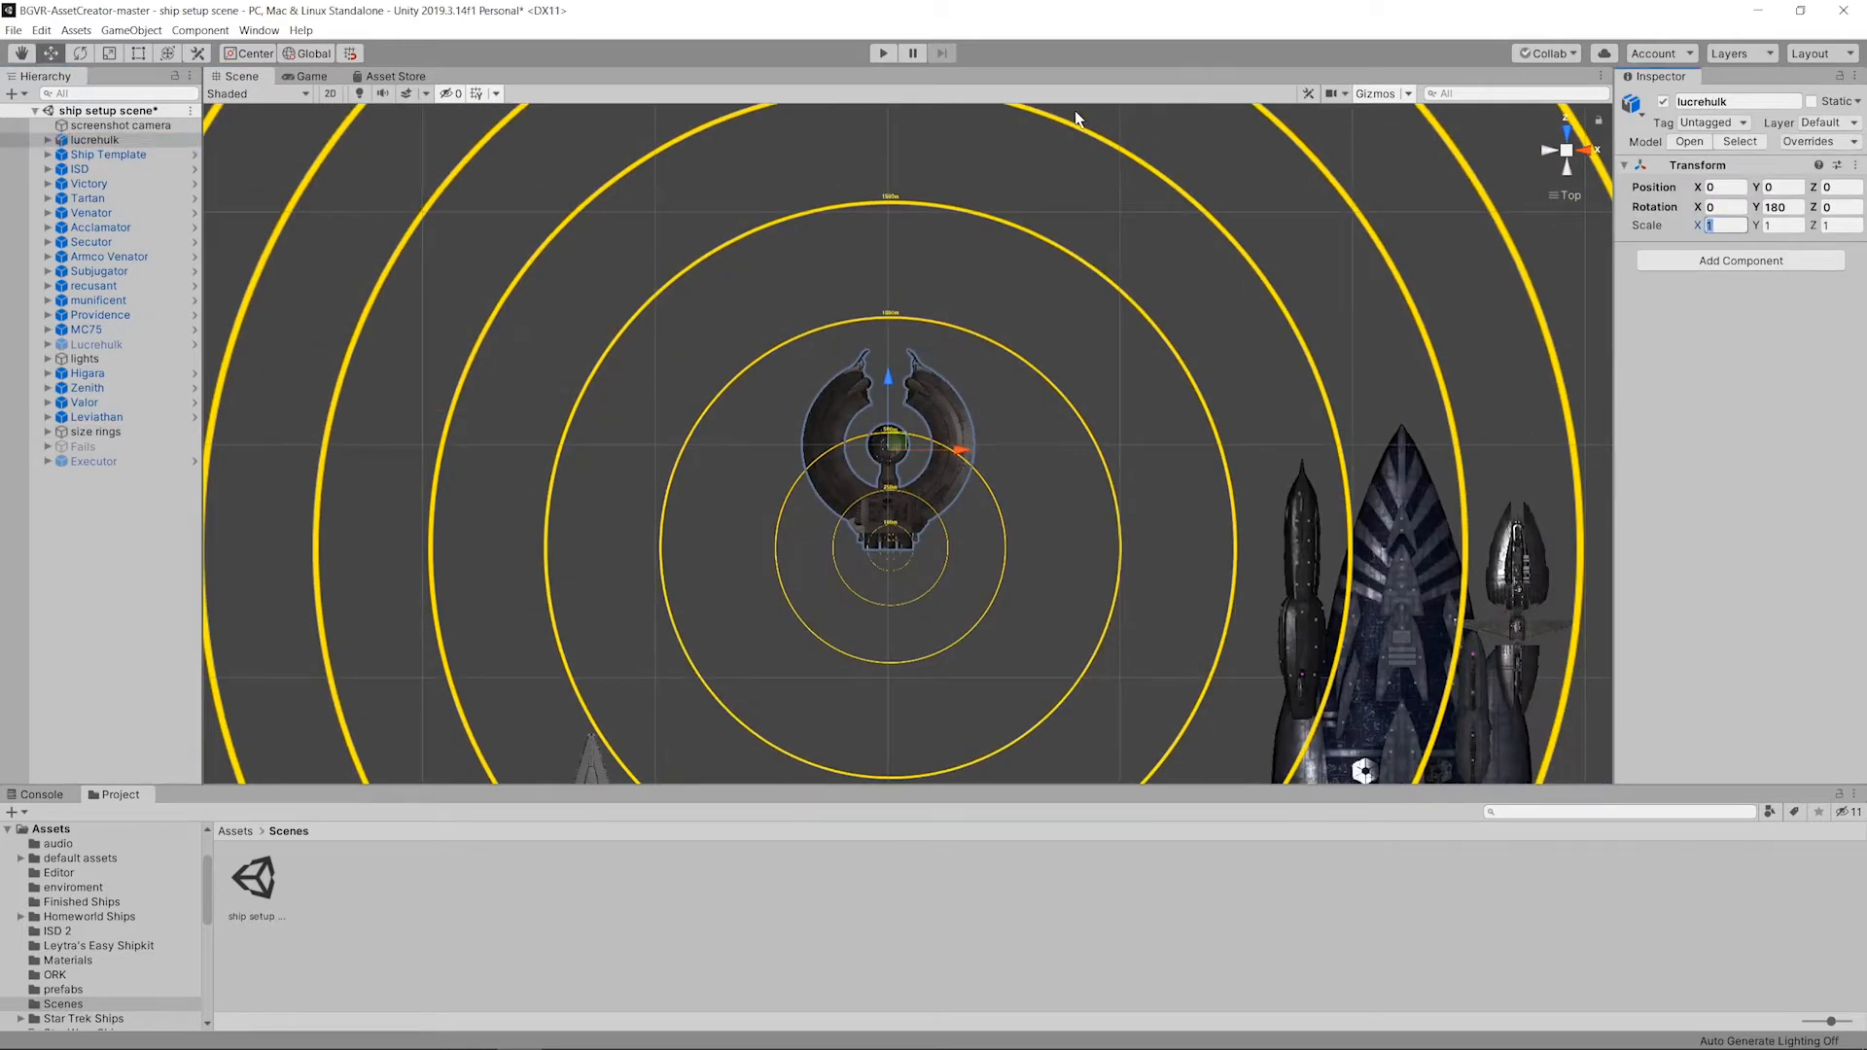
type("33")
key("Tab")
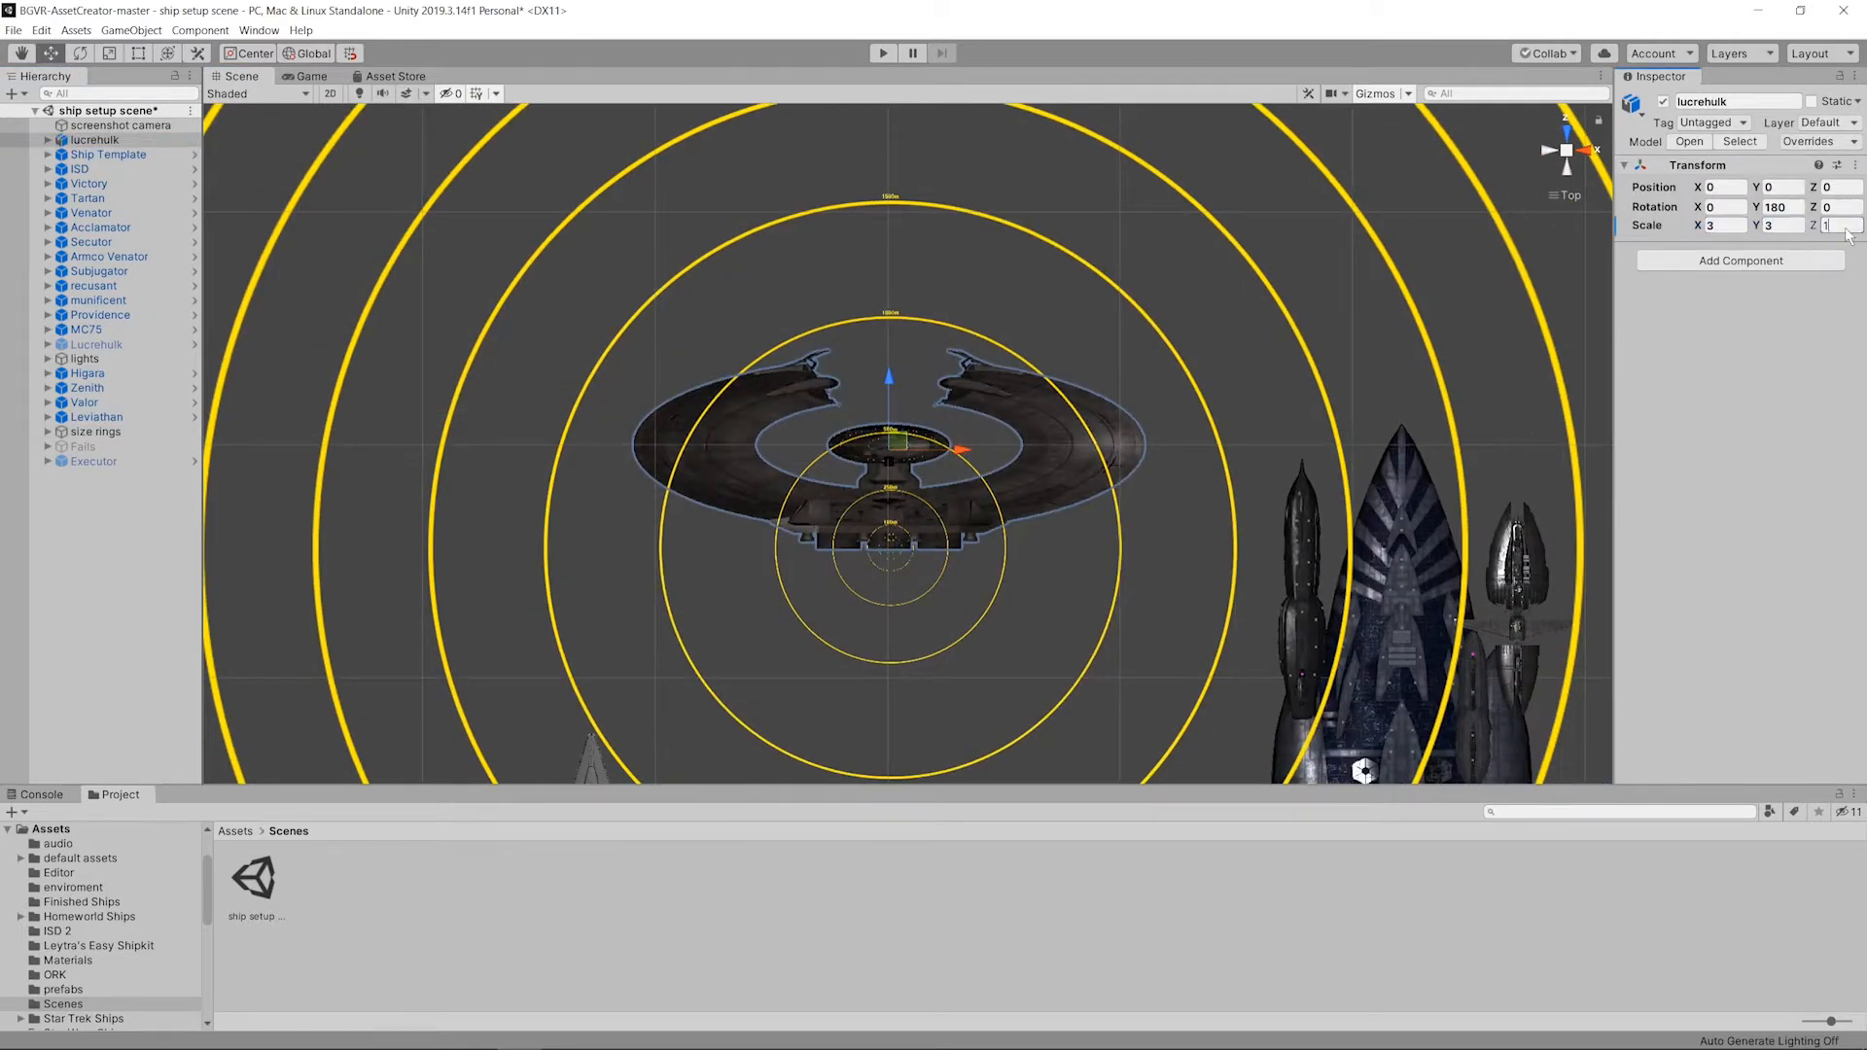
type("3")
left_click_drag(889, 397, 884, 182)
key("f")
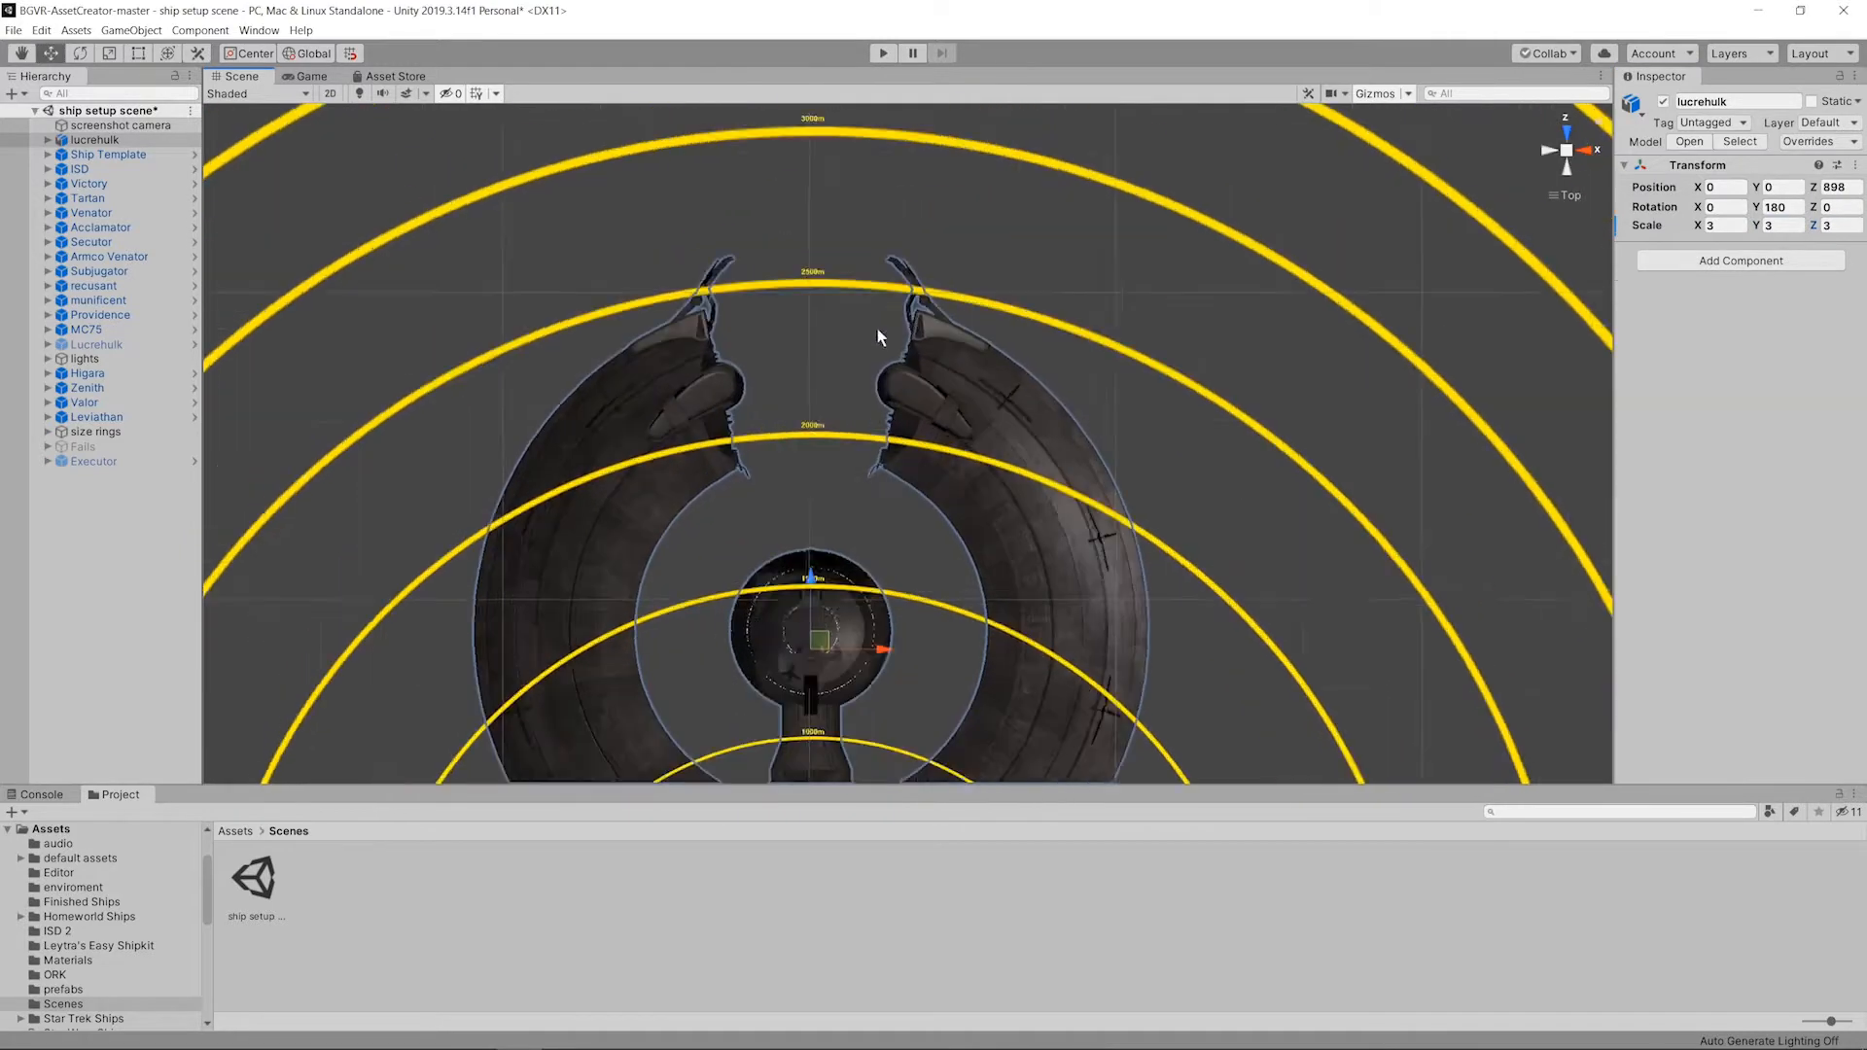
scroll(813, 245, "down", 6)
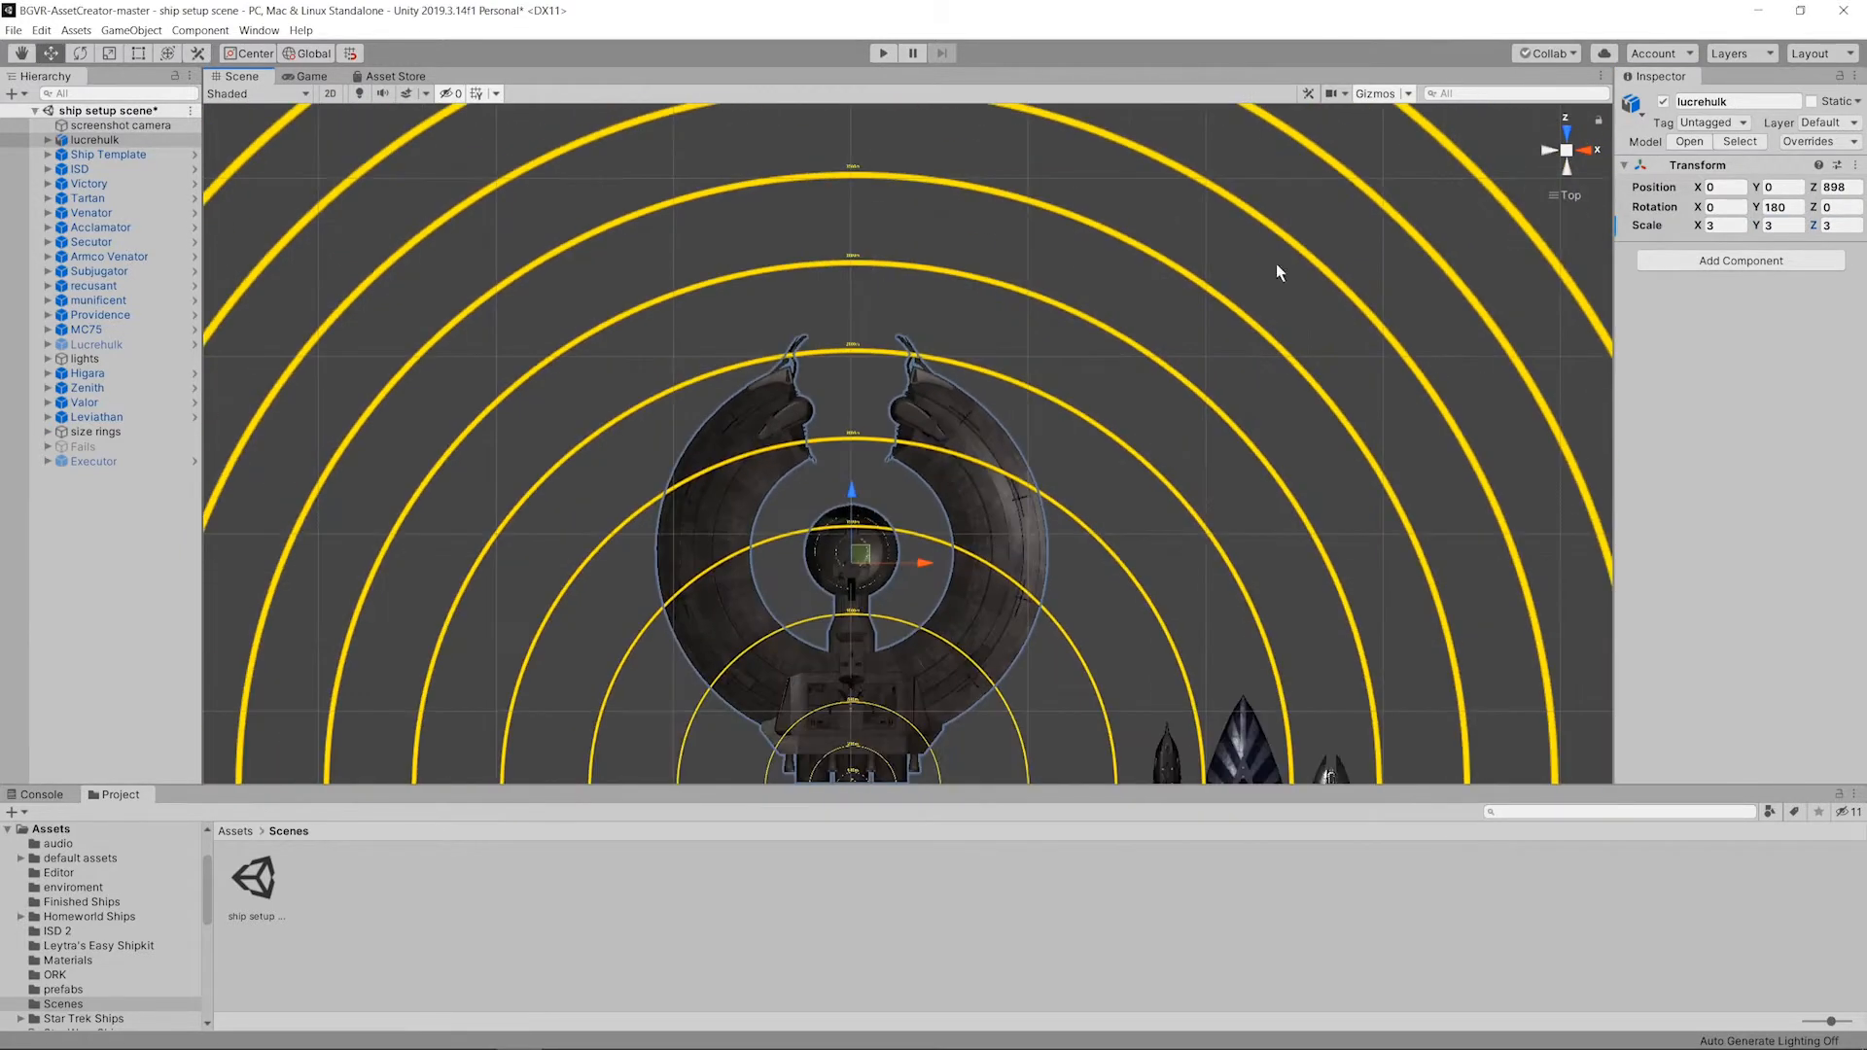
Step: Set the lucrehulk's scale to 4 on X, Y and Z
left_click(1728, 226)
type("4")
key("Tab")
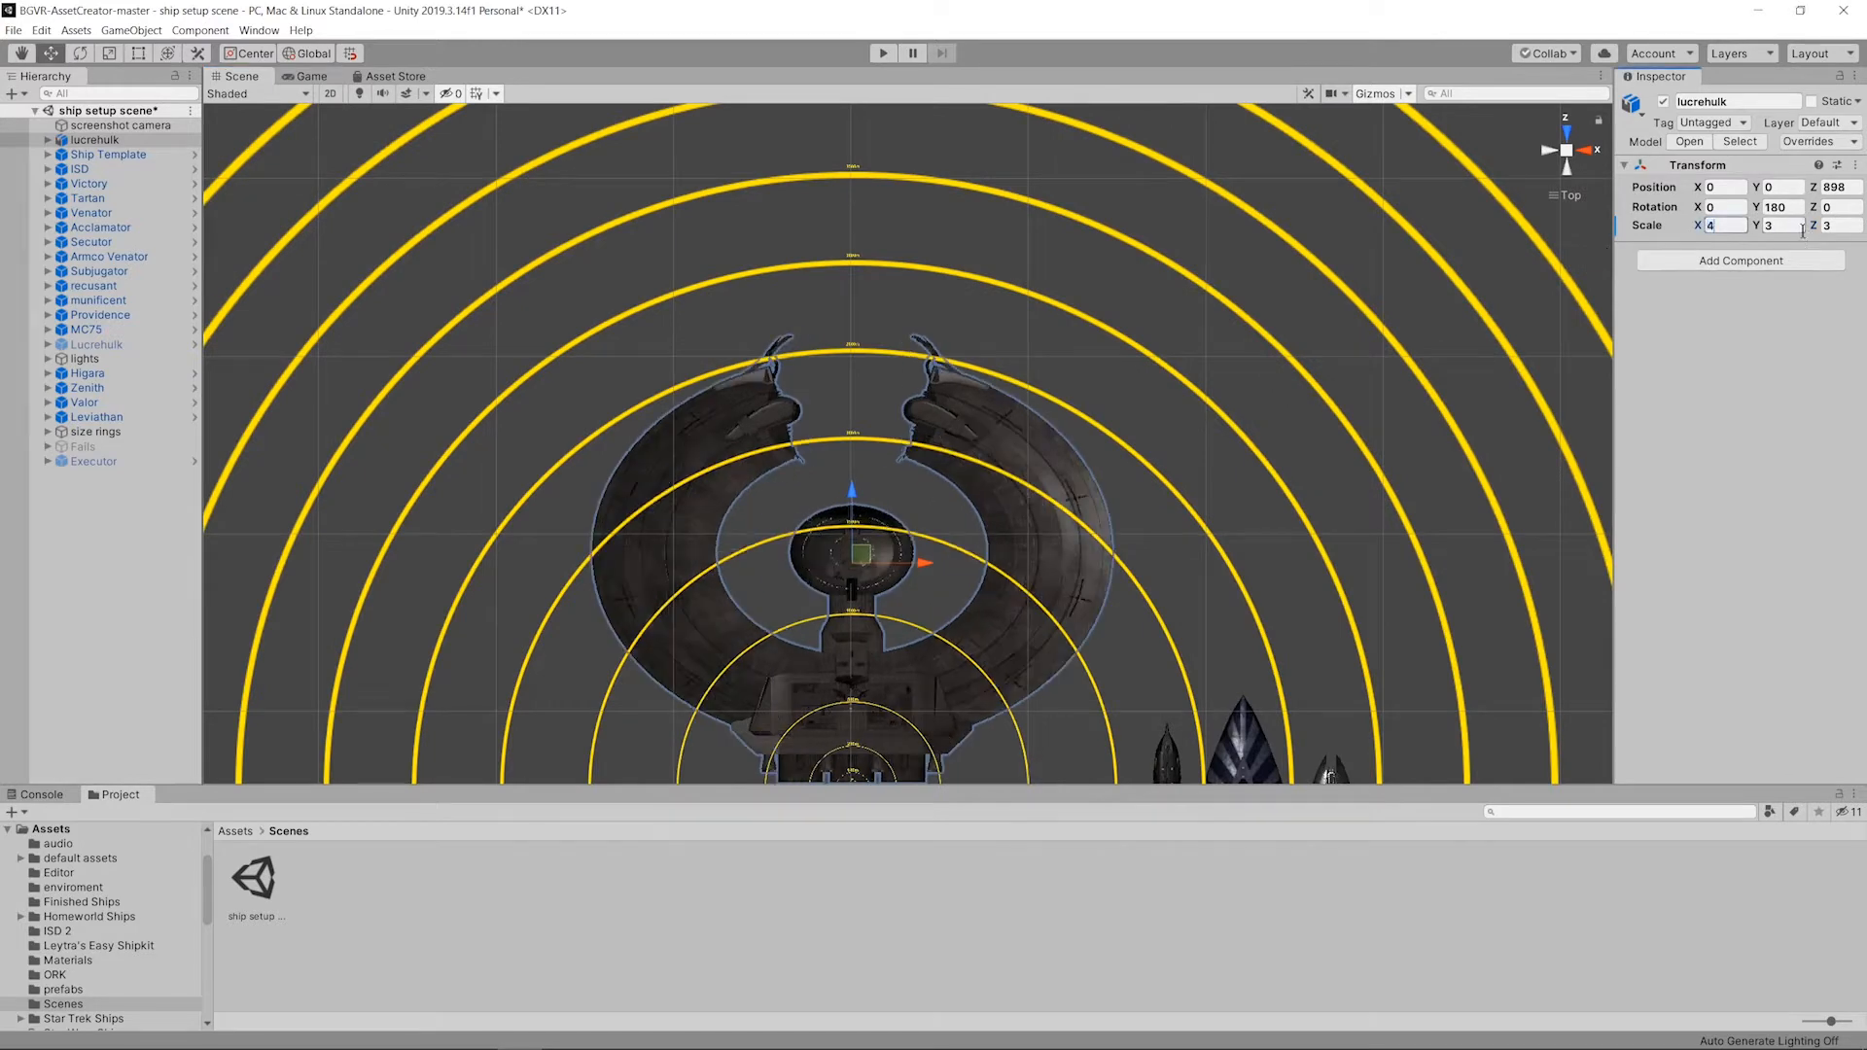
type("4")
key("Tab")
type("344")
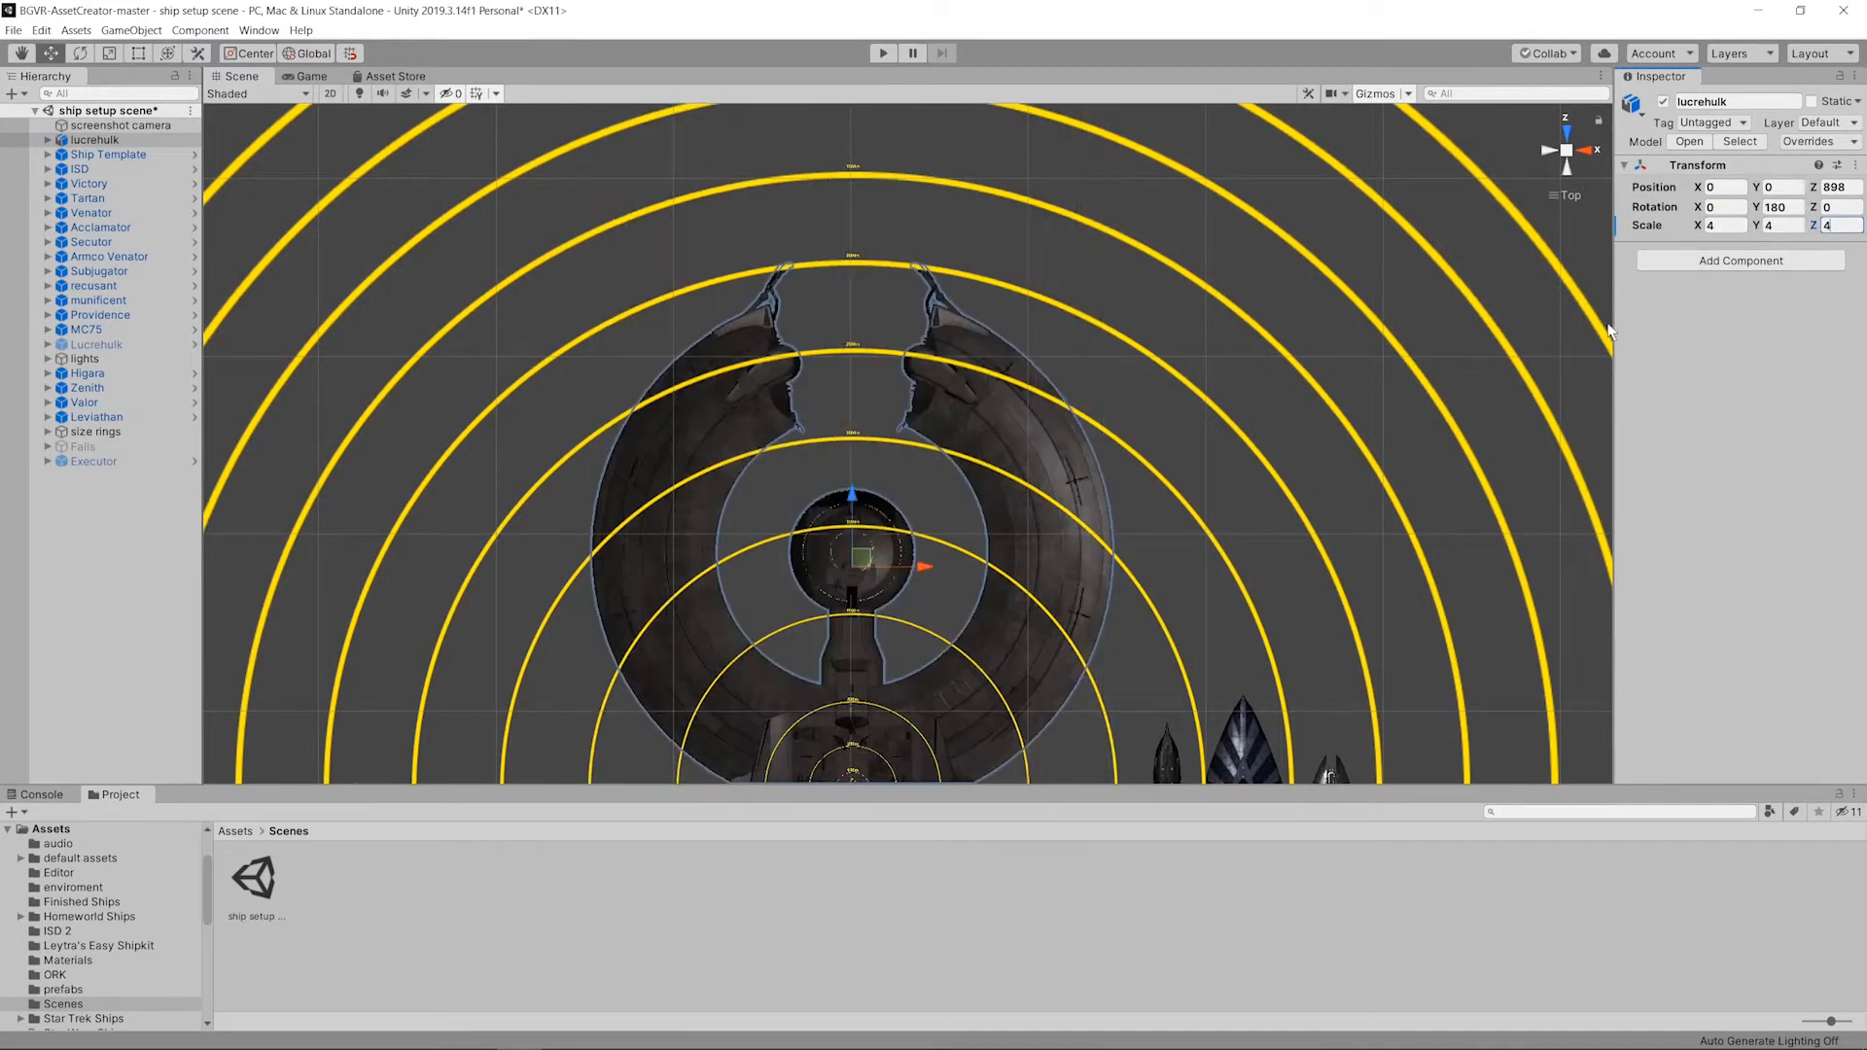
Step: Move the lucrehulk forward to about Z 1345, aligning its engines with the ring centre, and check the front tips against the rings
left_click_drag(855, 500, 854, 468)
middle_click_drag(1054, 422, 1065, 310)
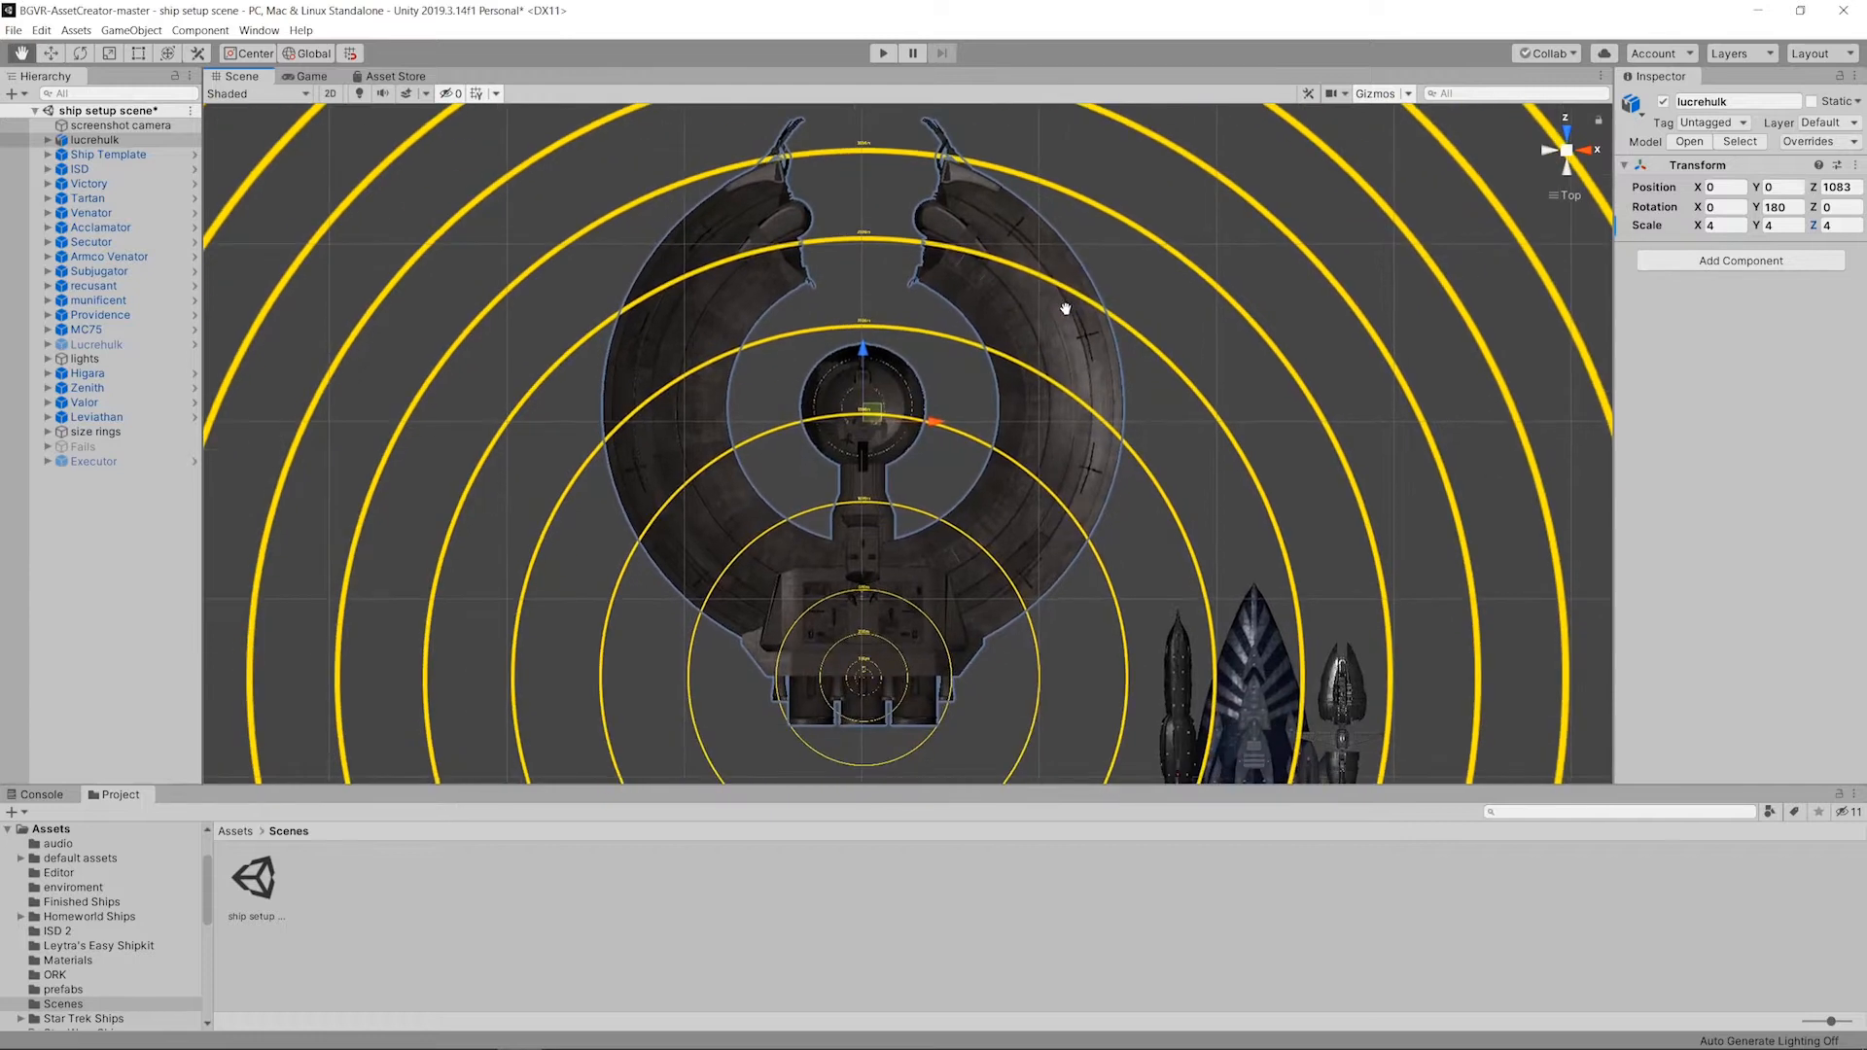
left_click_drag(863, 350, 864, 304)
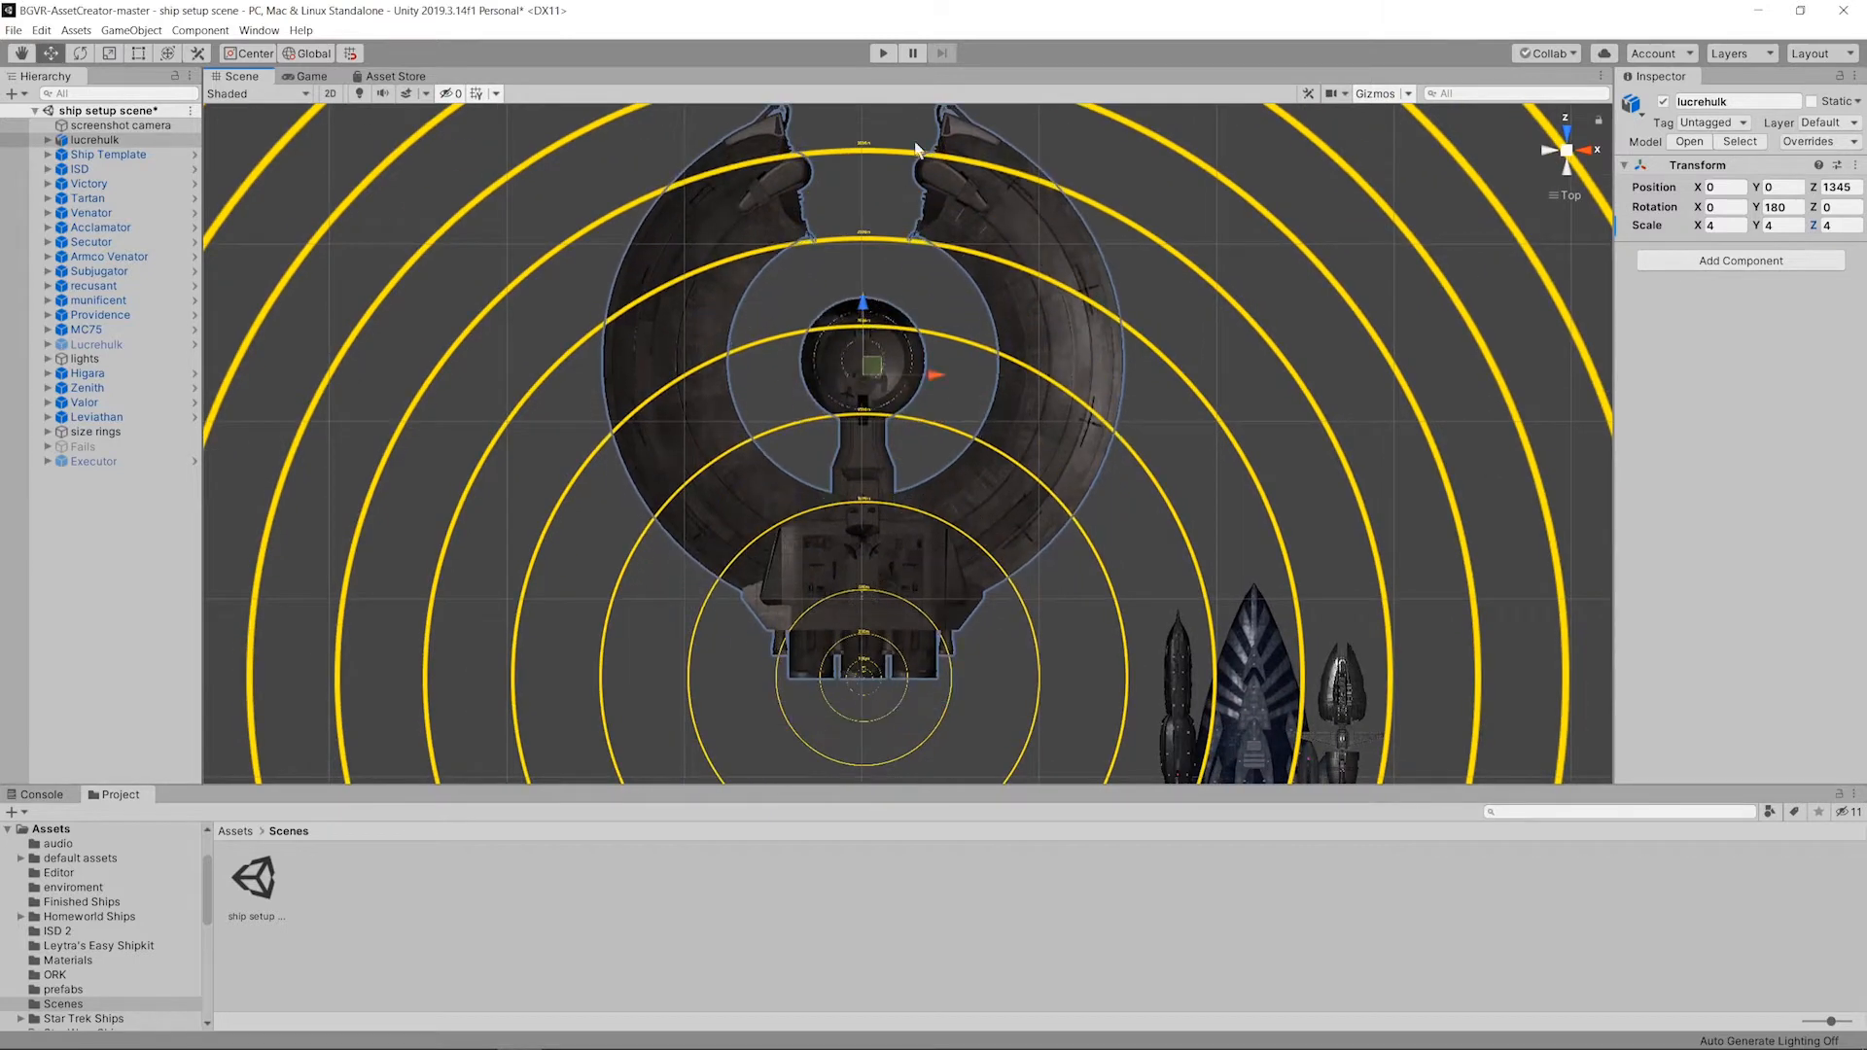
middle_click_drag(914, 114, 877, 357)
scroll(878, 357, "up", 1)
scroll(874, 347, "up", 5)
middle_click_drag(784, 279, 908, 494)
scroll(1025, 354, "down", 3)
Step: Set the lucrehulk's scale to 3.6 on X, Y and Z
left_click(1727, 226)
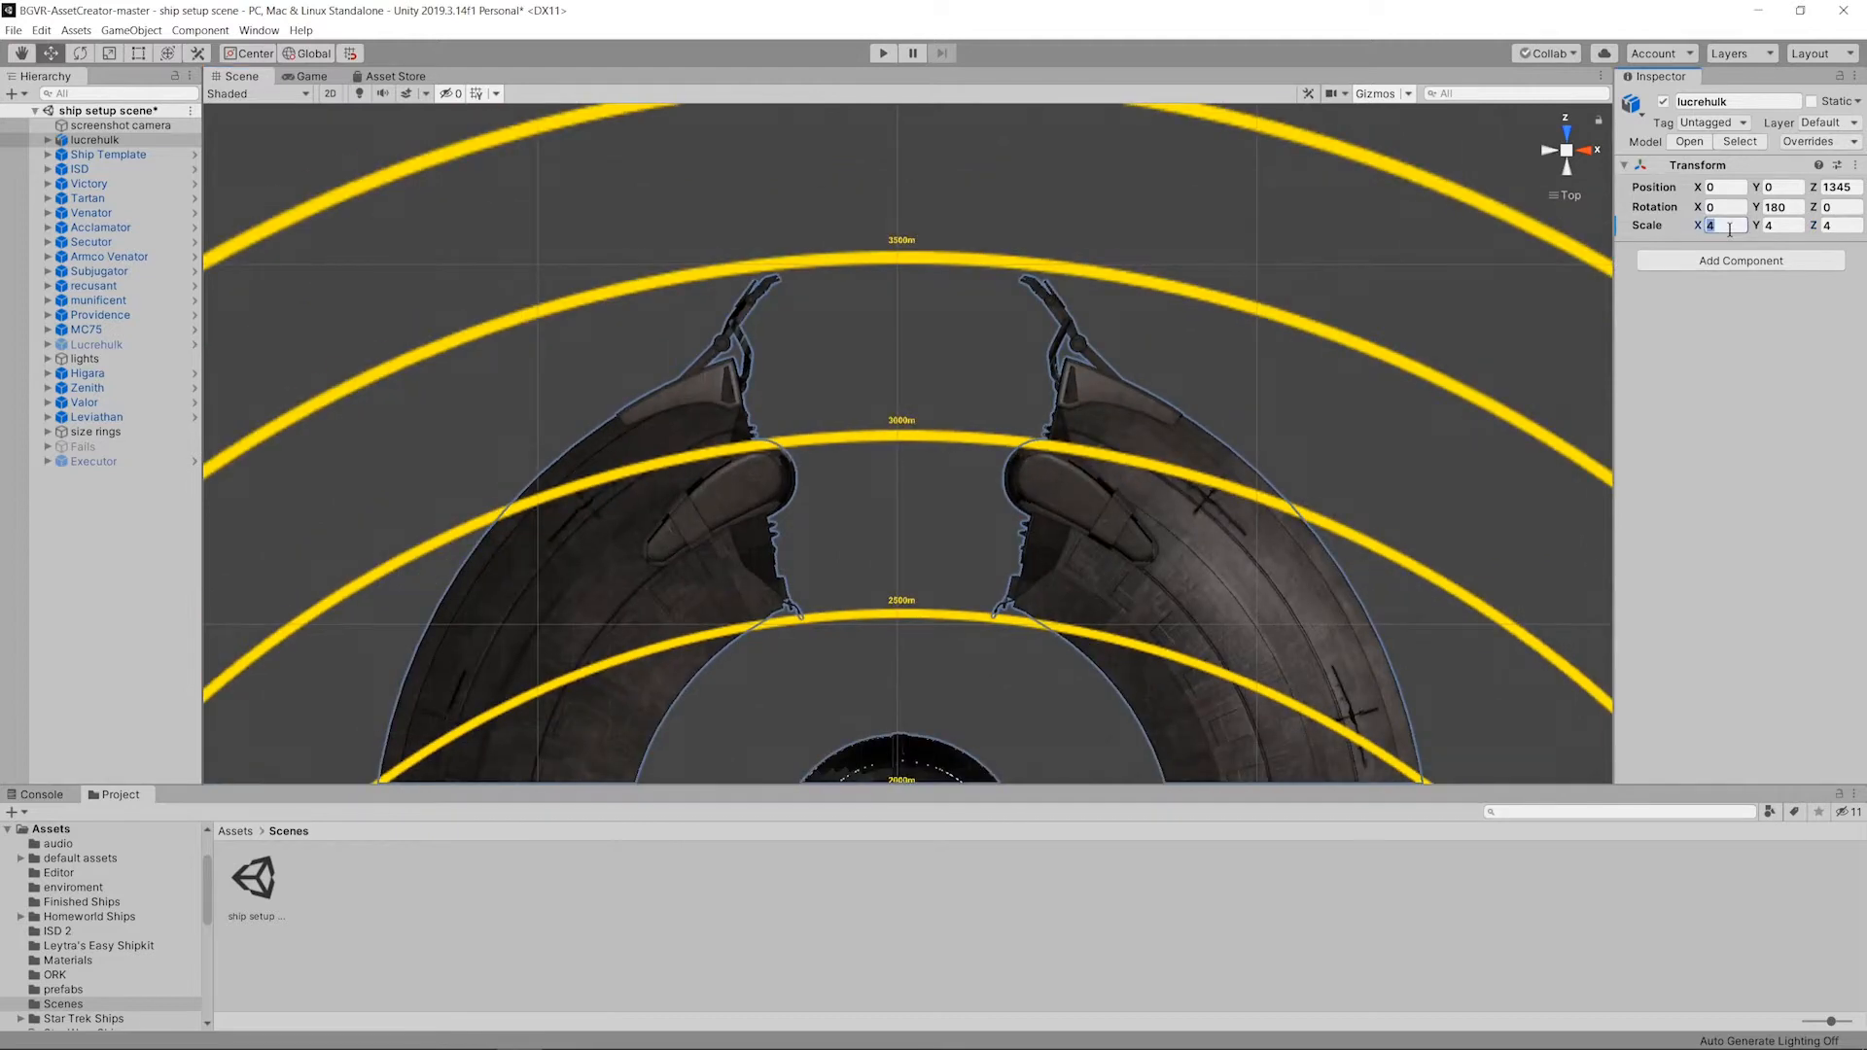
type("3.")
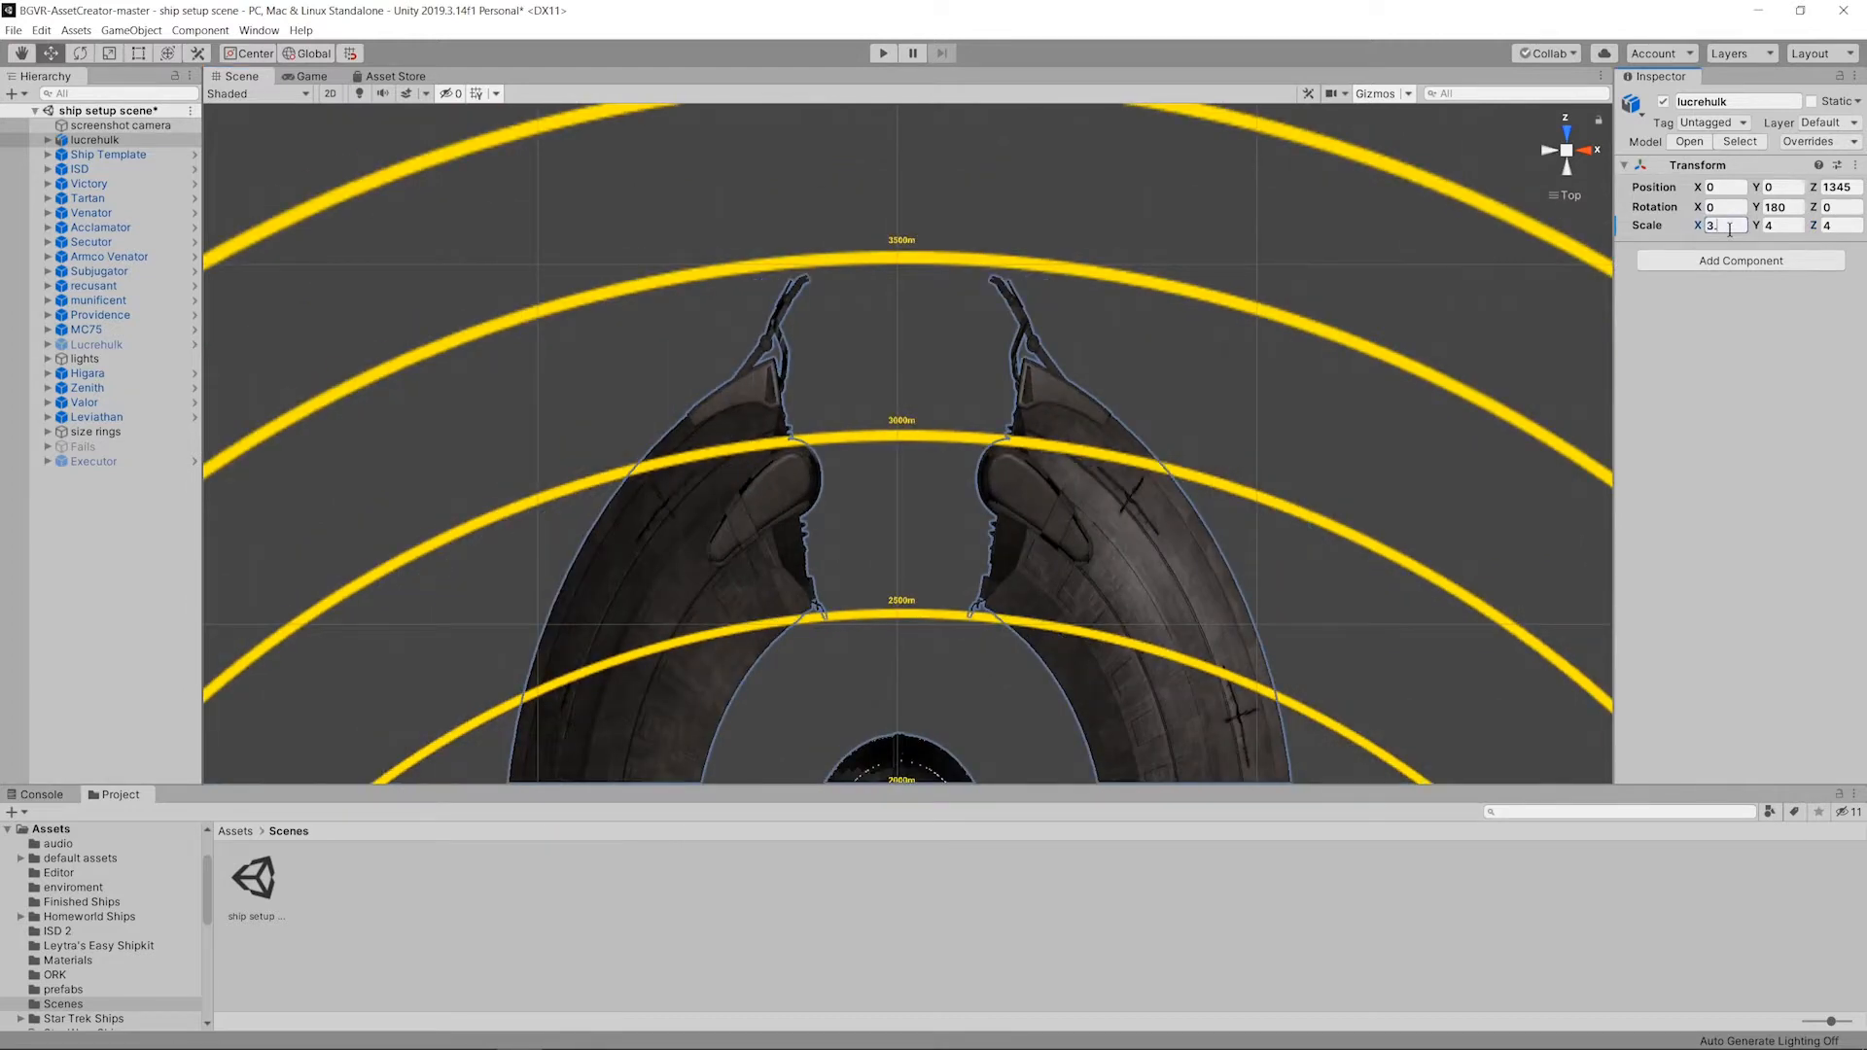
type("6")
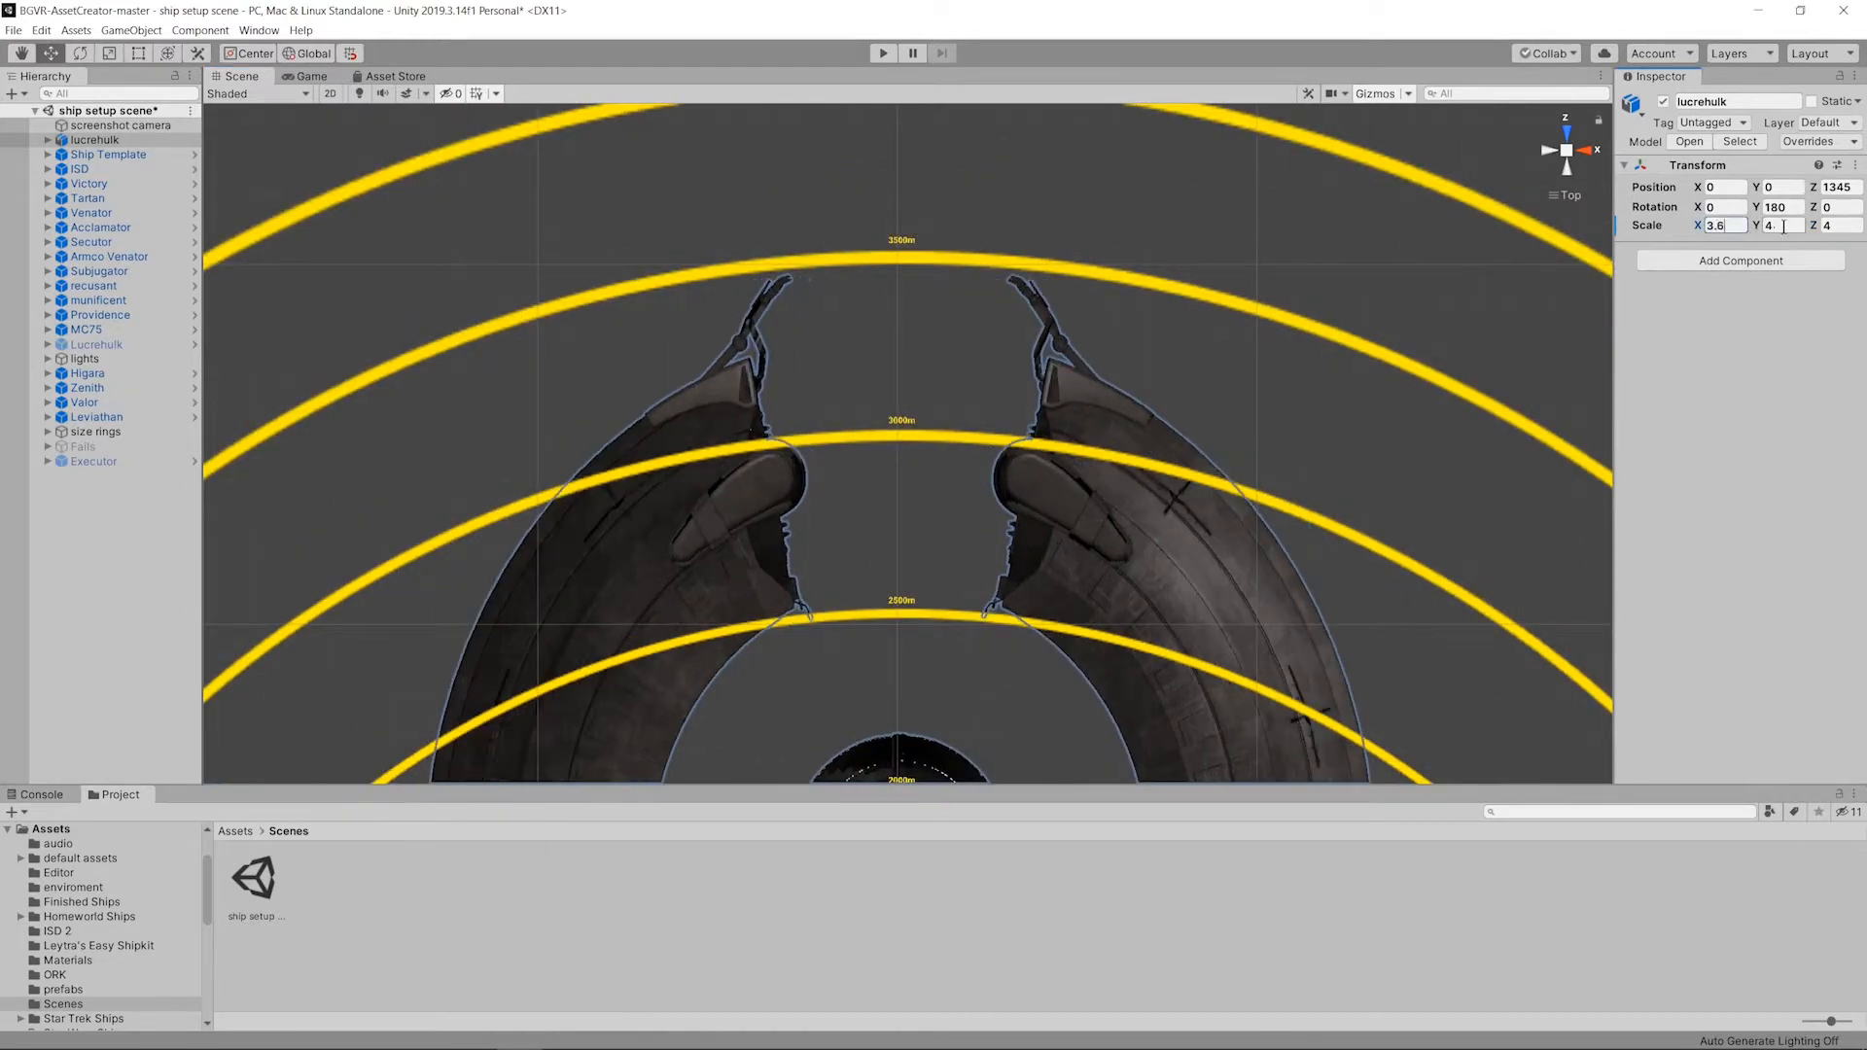
left_click(1784, 225)
type("3.6")
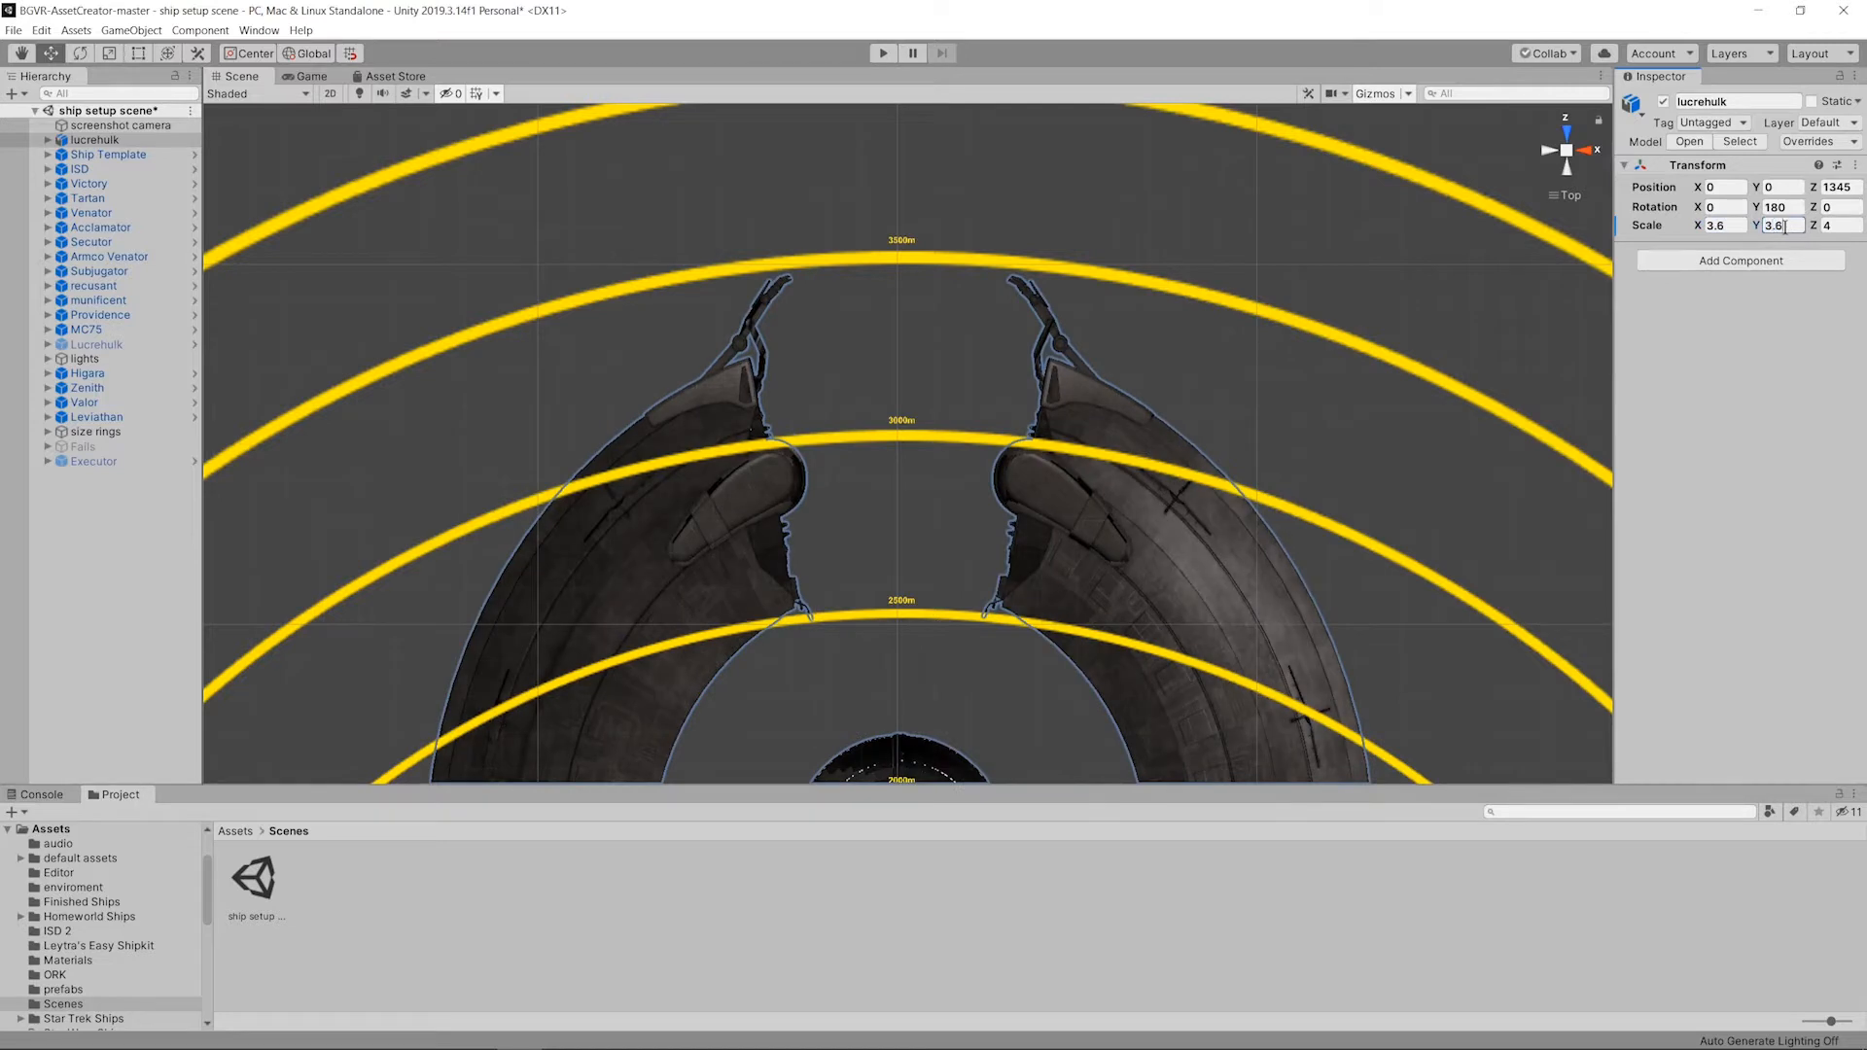
left_click(1829, 226)
type("3.6")
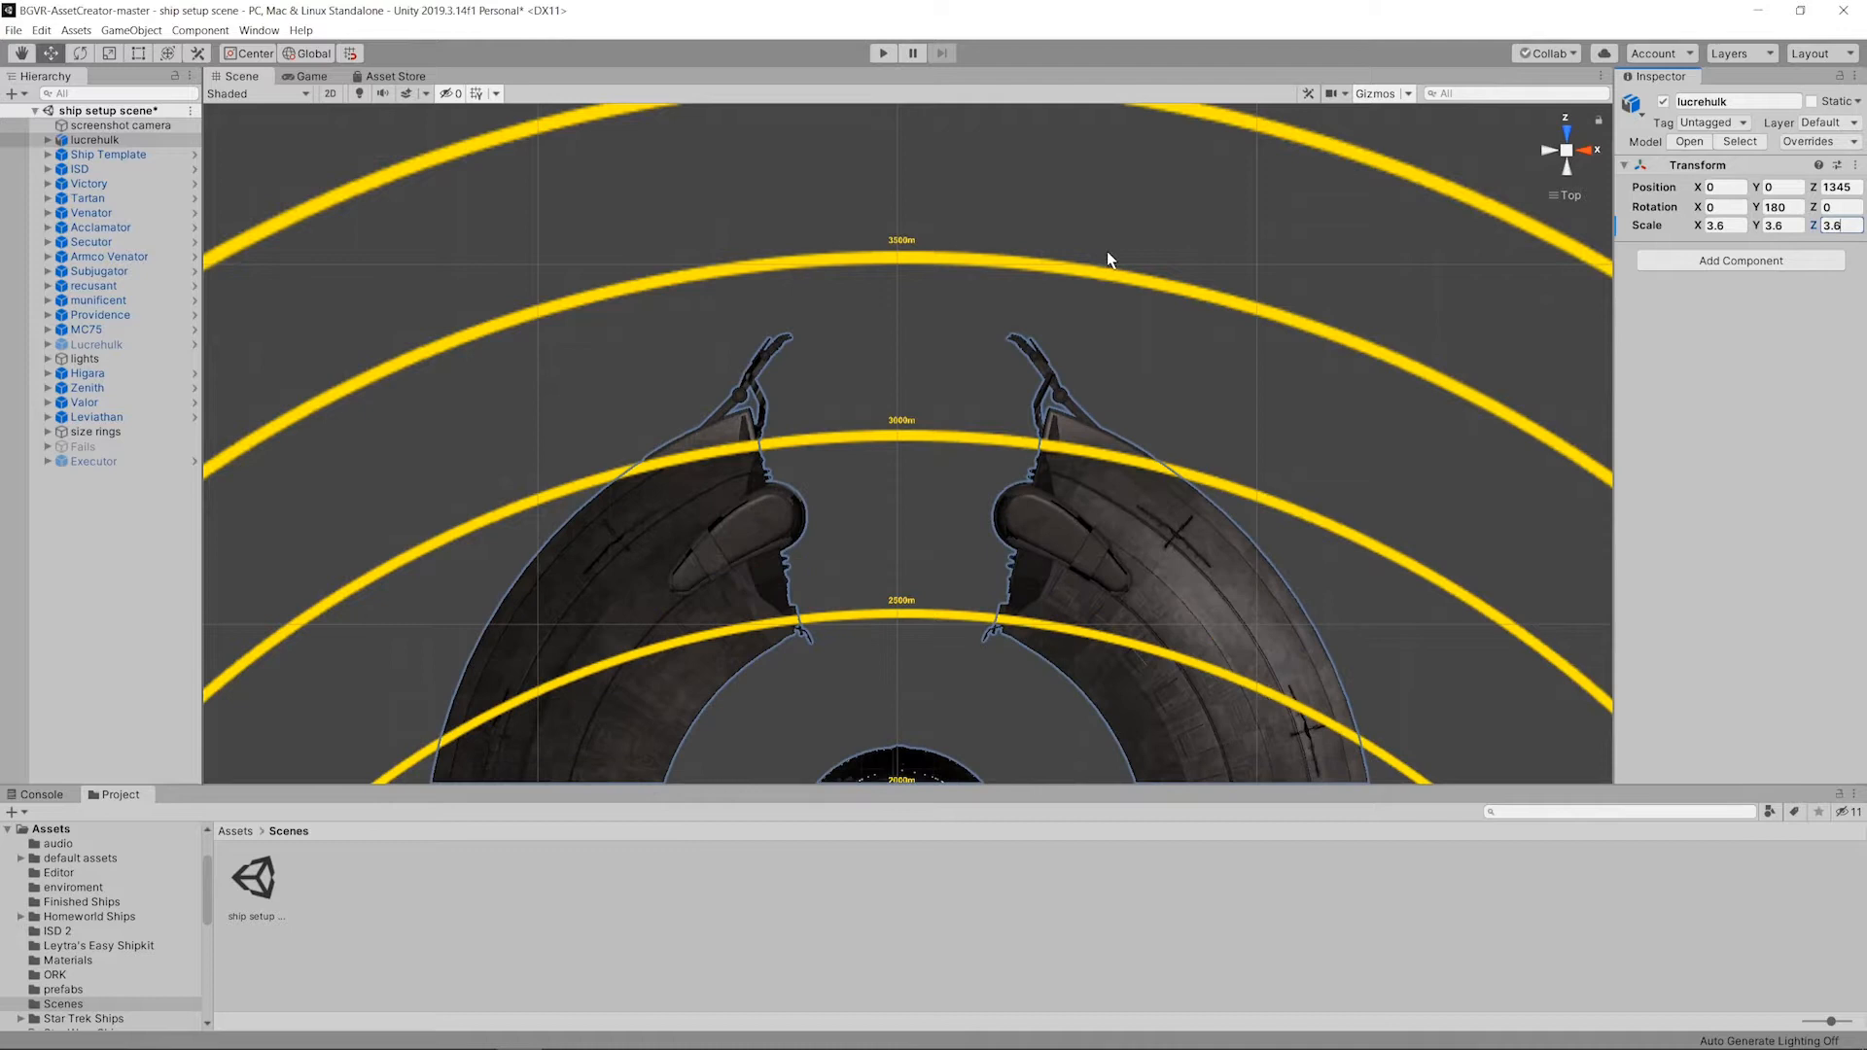
Step: Move the lucrehulk back along Z to about 1196 and compare its front tips with the distance rings
scroll(1107, 259, "down", 8)
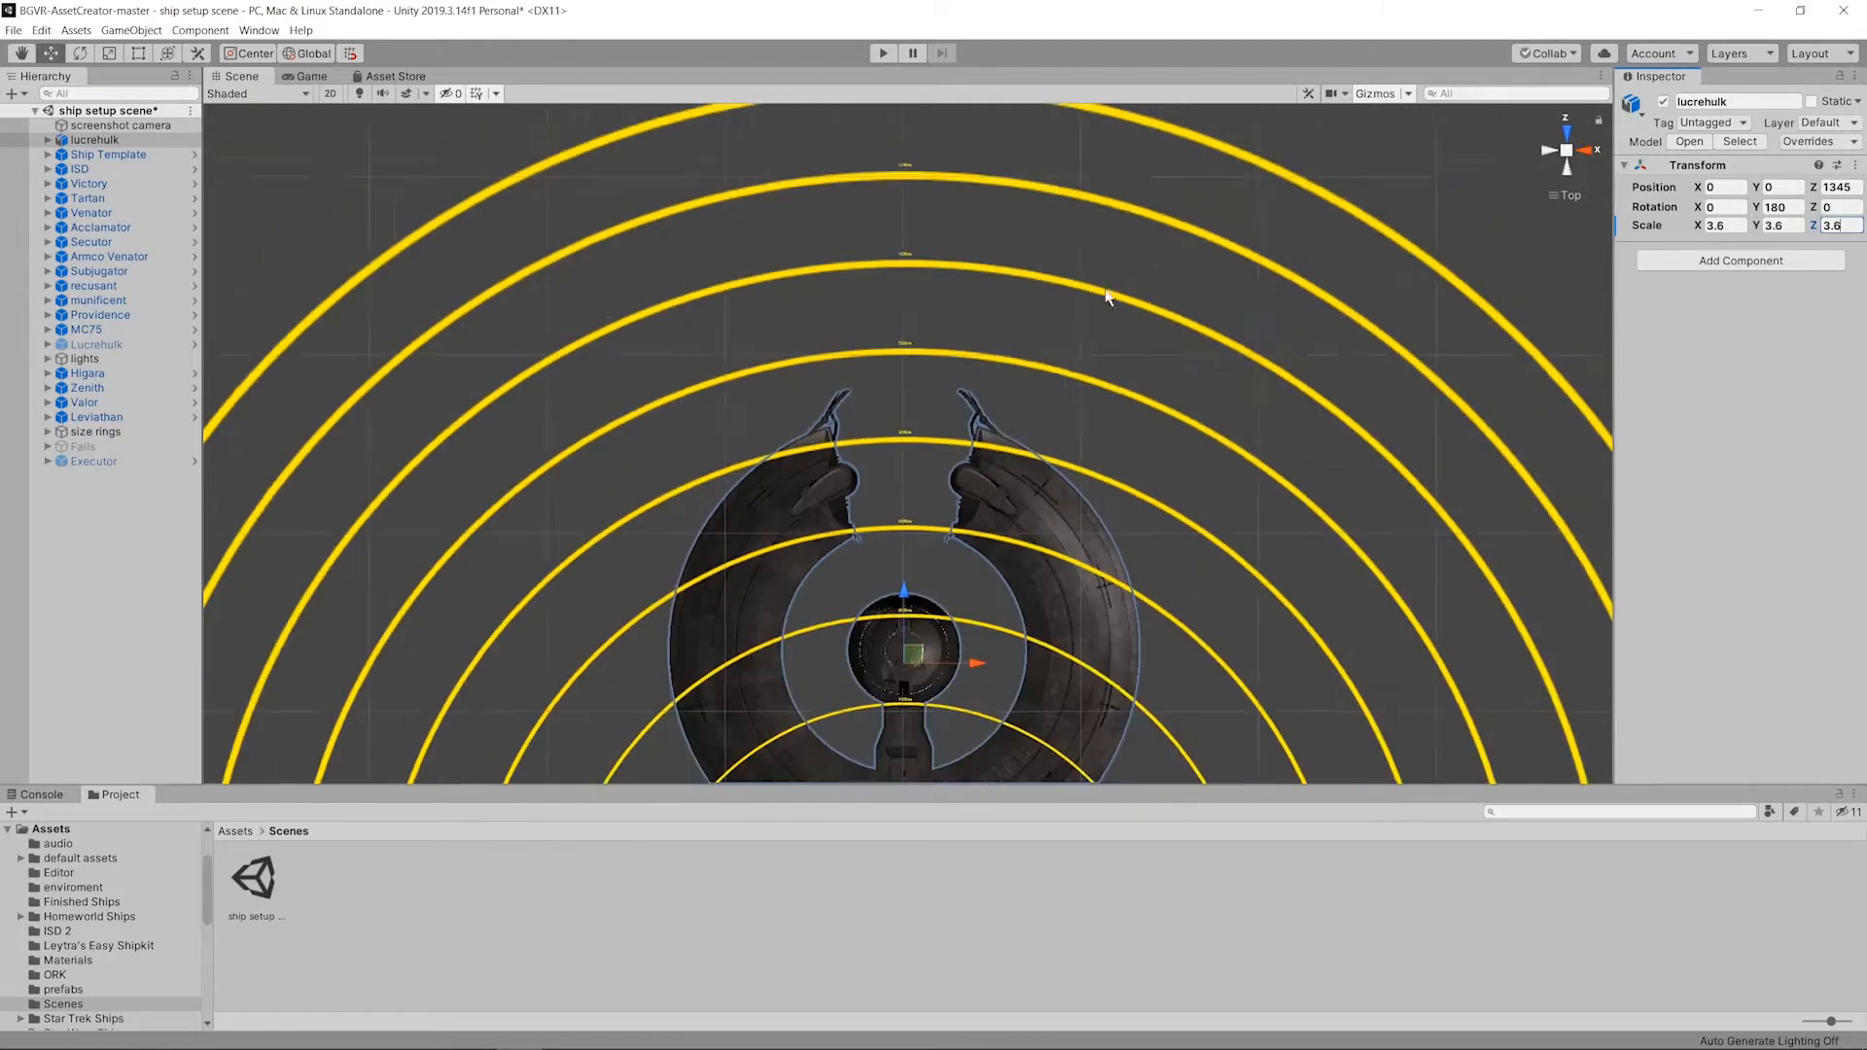
left_click_drag(894, 350, 891, 376)
scroll(875, 380, "up", 5)
scroll(852, 386, "up", 6)
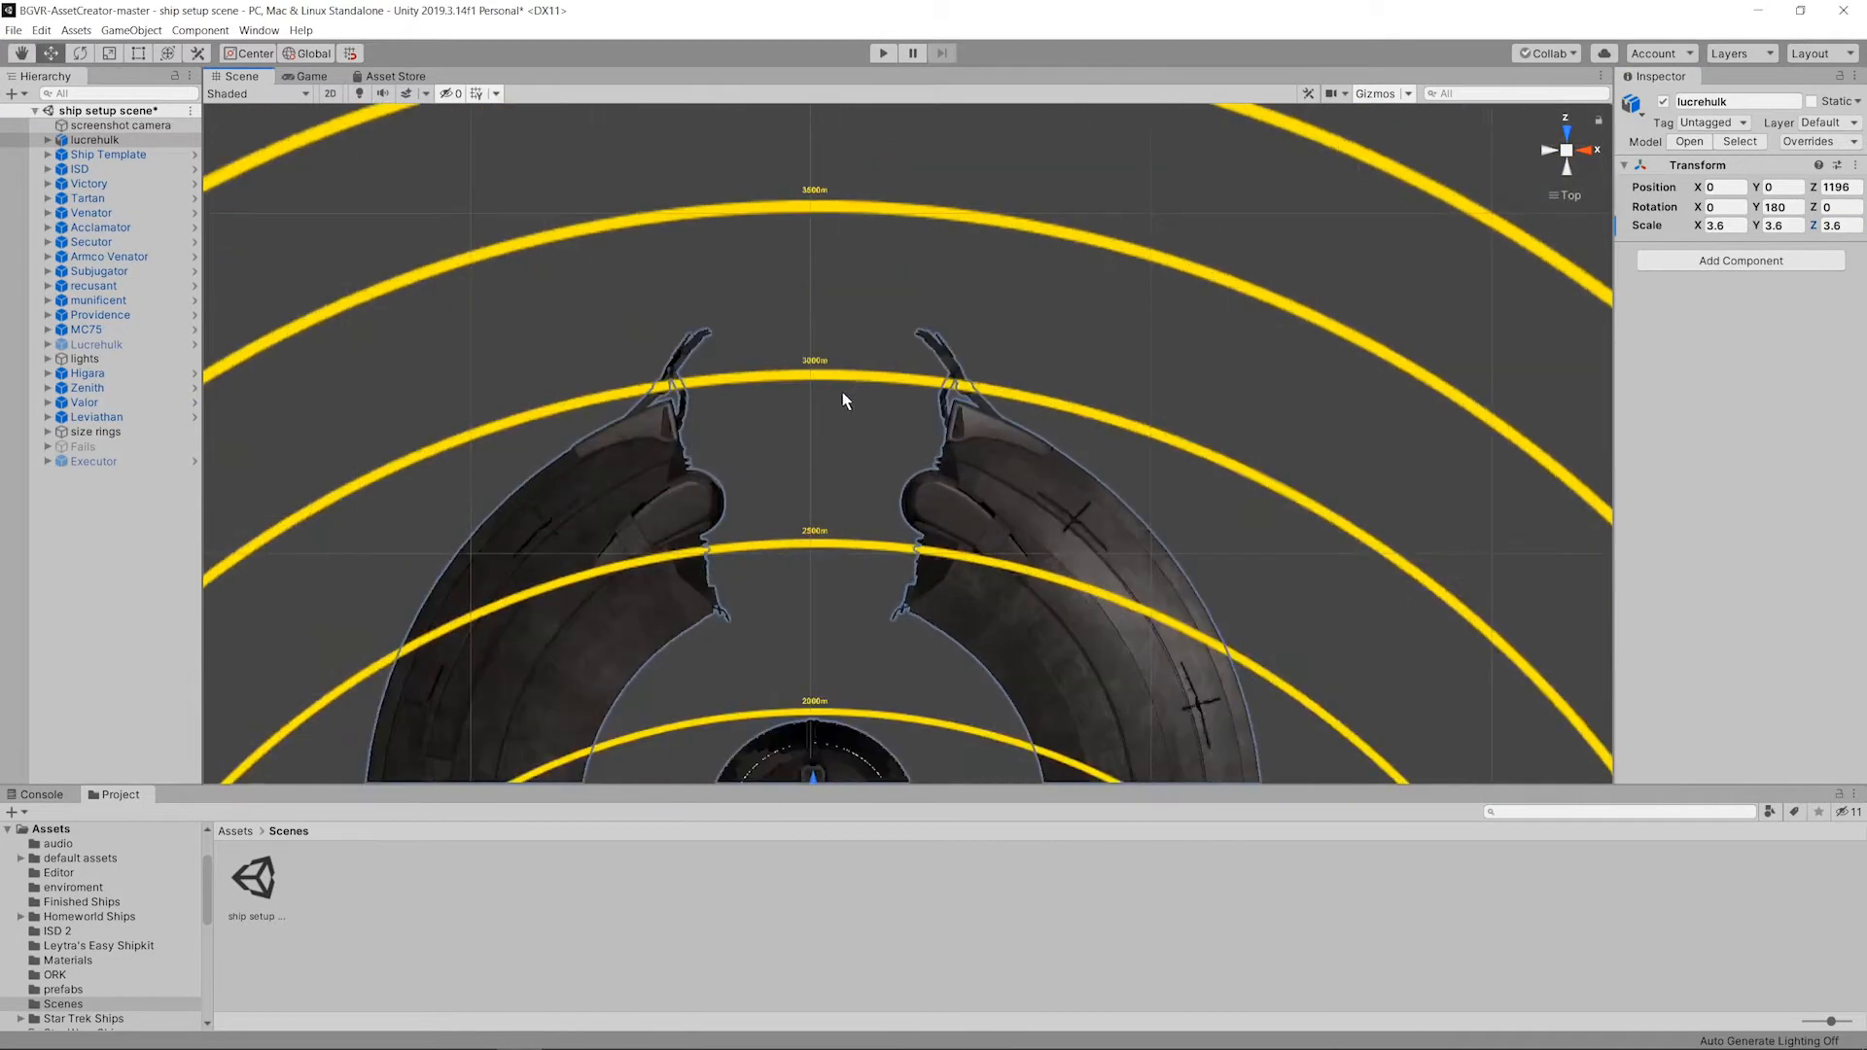
Step: Return to a perspective view, collapse the size rings object and deactivate it
left_click_drag(884, 418, 1300, 383, "alt")
left_click(1359, 496)
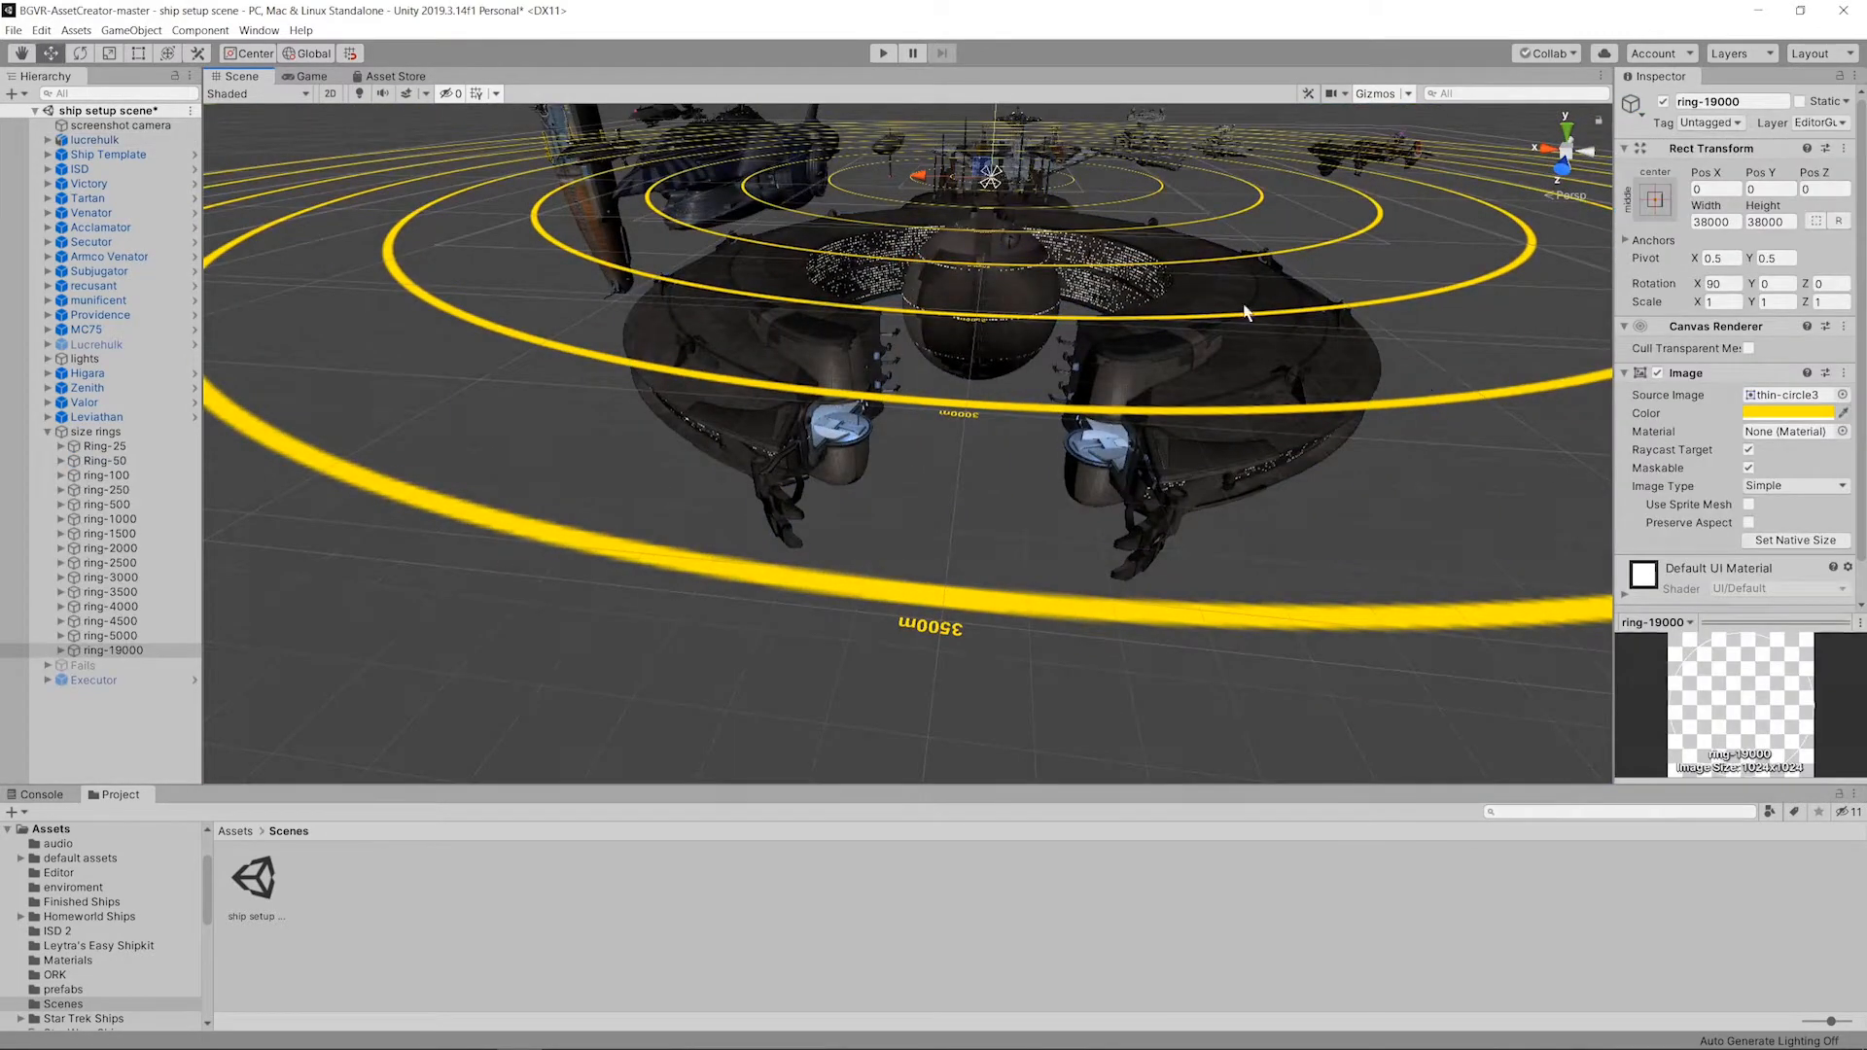
left_click(70, 435)
left_click(49, 432)
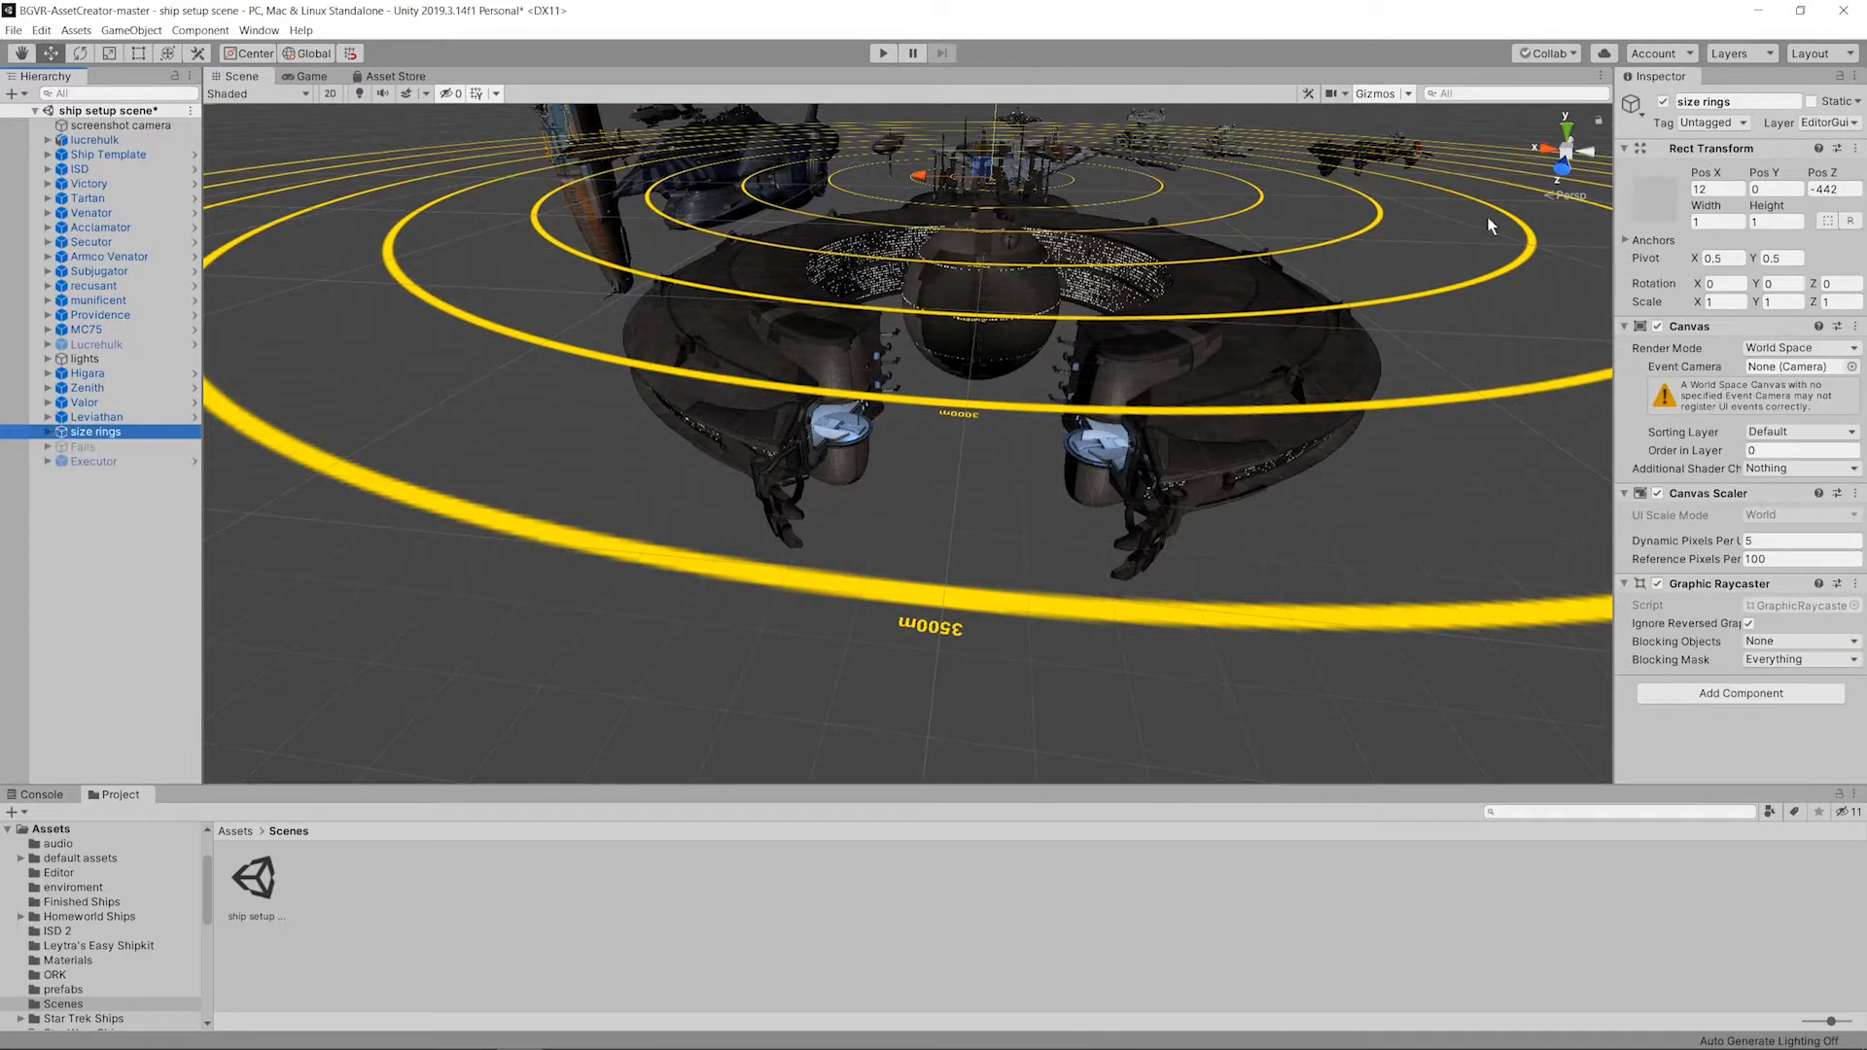
left_click(1663, 101)
Step: Expand the Ship Template down to its body object and make the lucrehulk model a child of body
left_click_drag(1089, 253, 754, 425, "alt")
scroll(1013, 371, "down", 8)
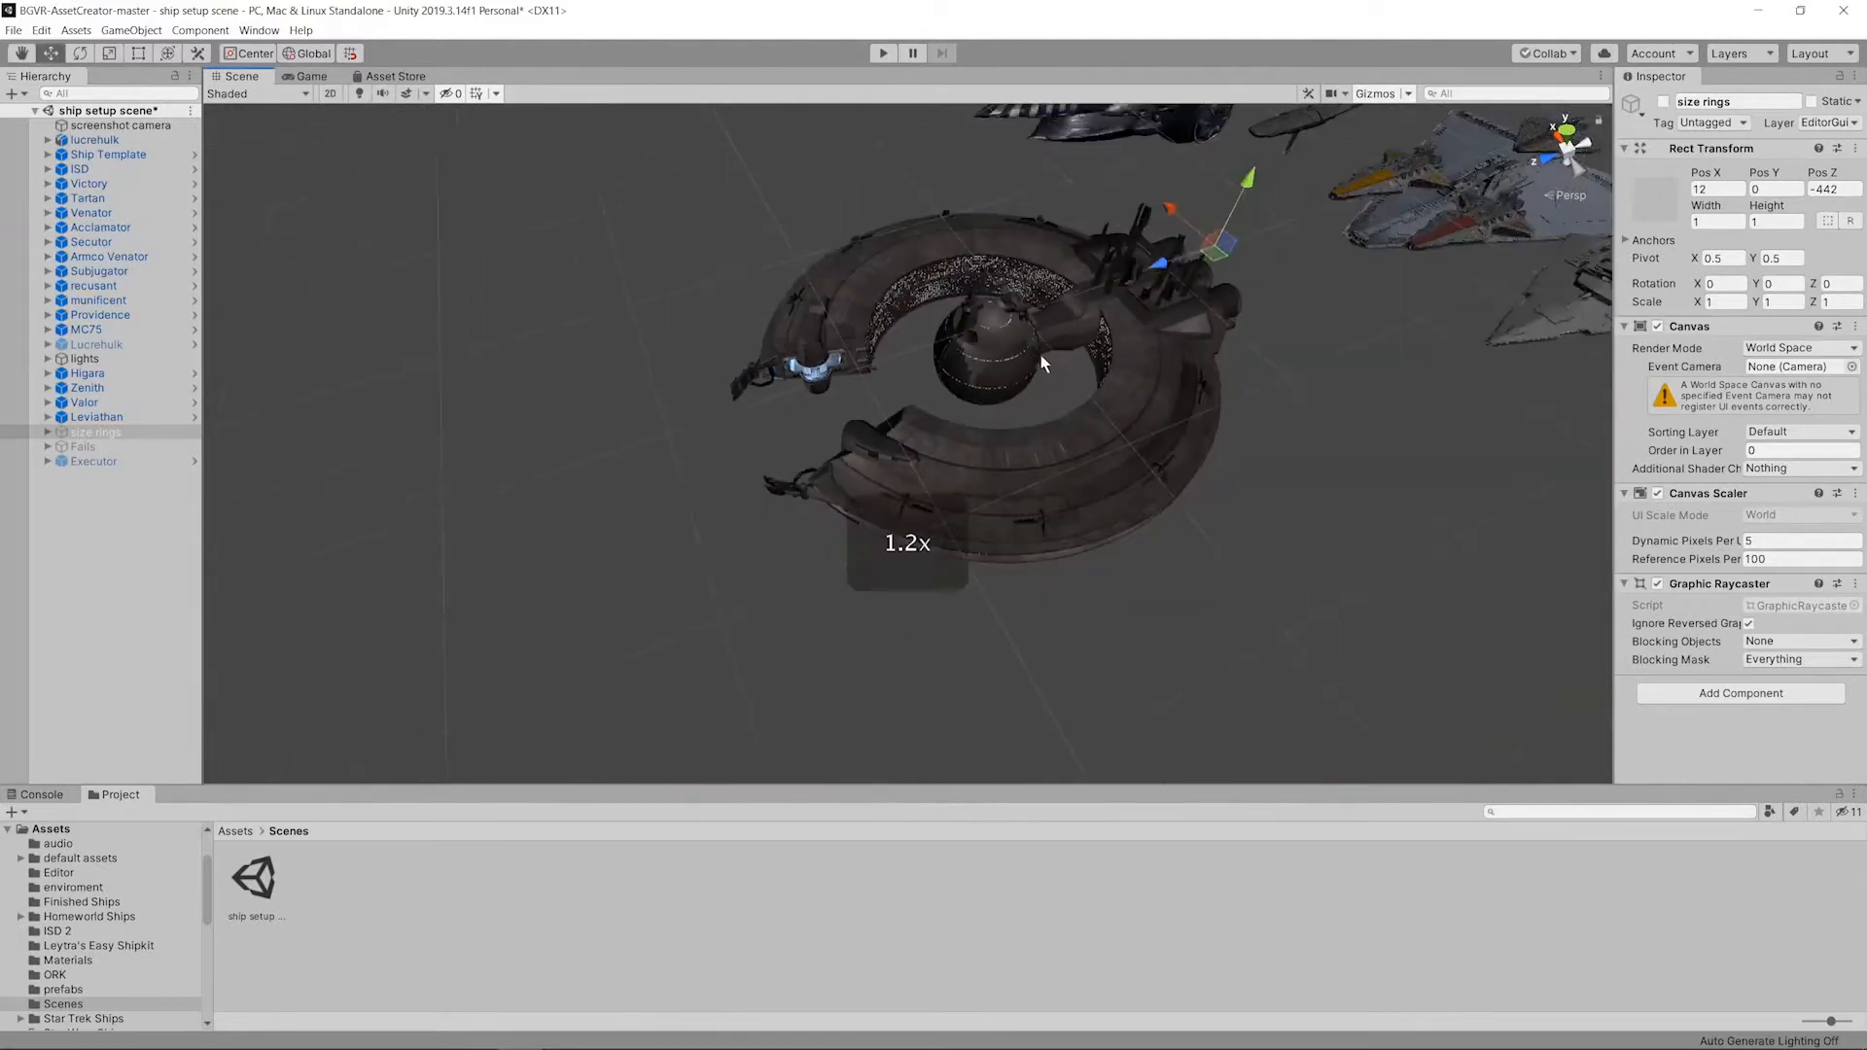
left_click_drag(1041, 362, 1055, 458, "alt")
middle_click_drag(1157, 400, 881, 452)
left_click_drag(880, 451, 567, 333, "alt")
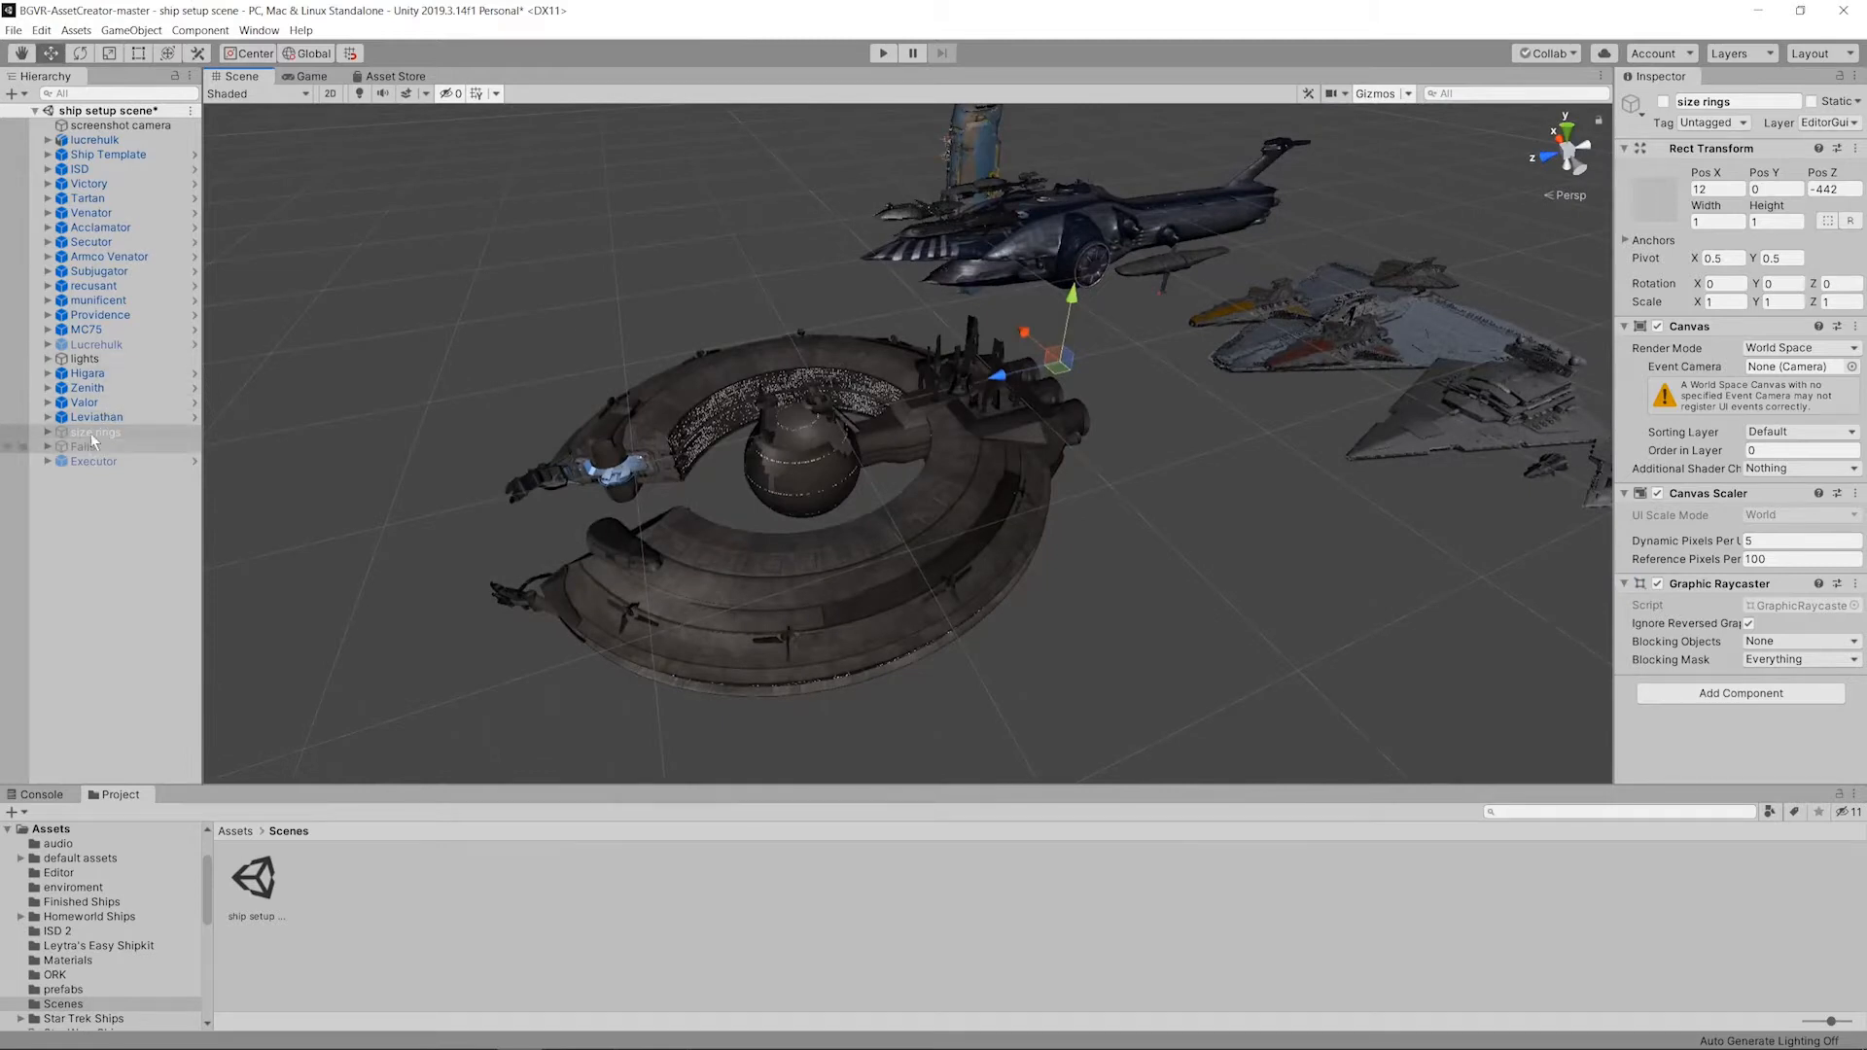
left_click(103, 142)
left_click(97, 154)
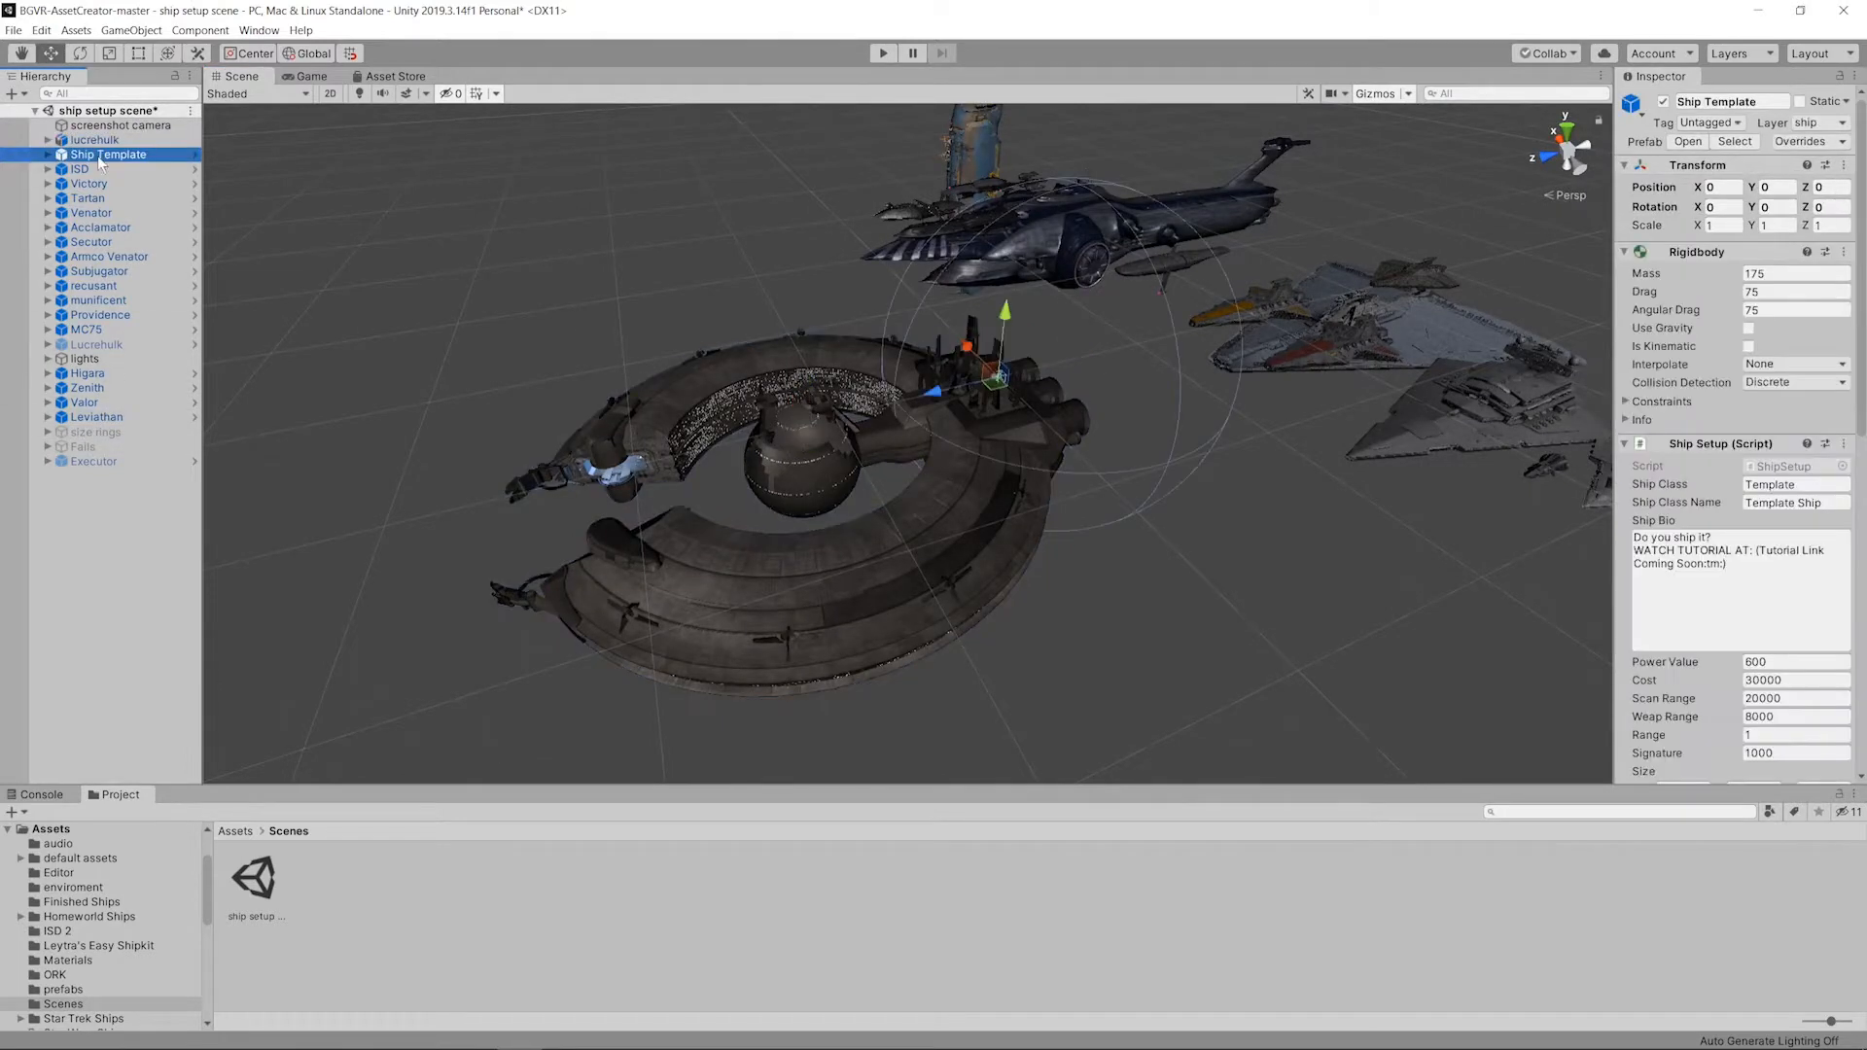
left_click(48, 155)
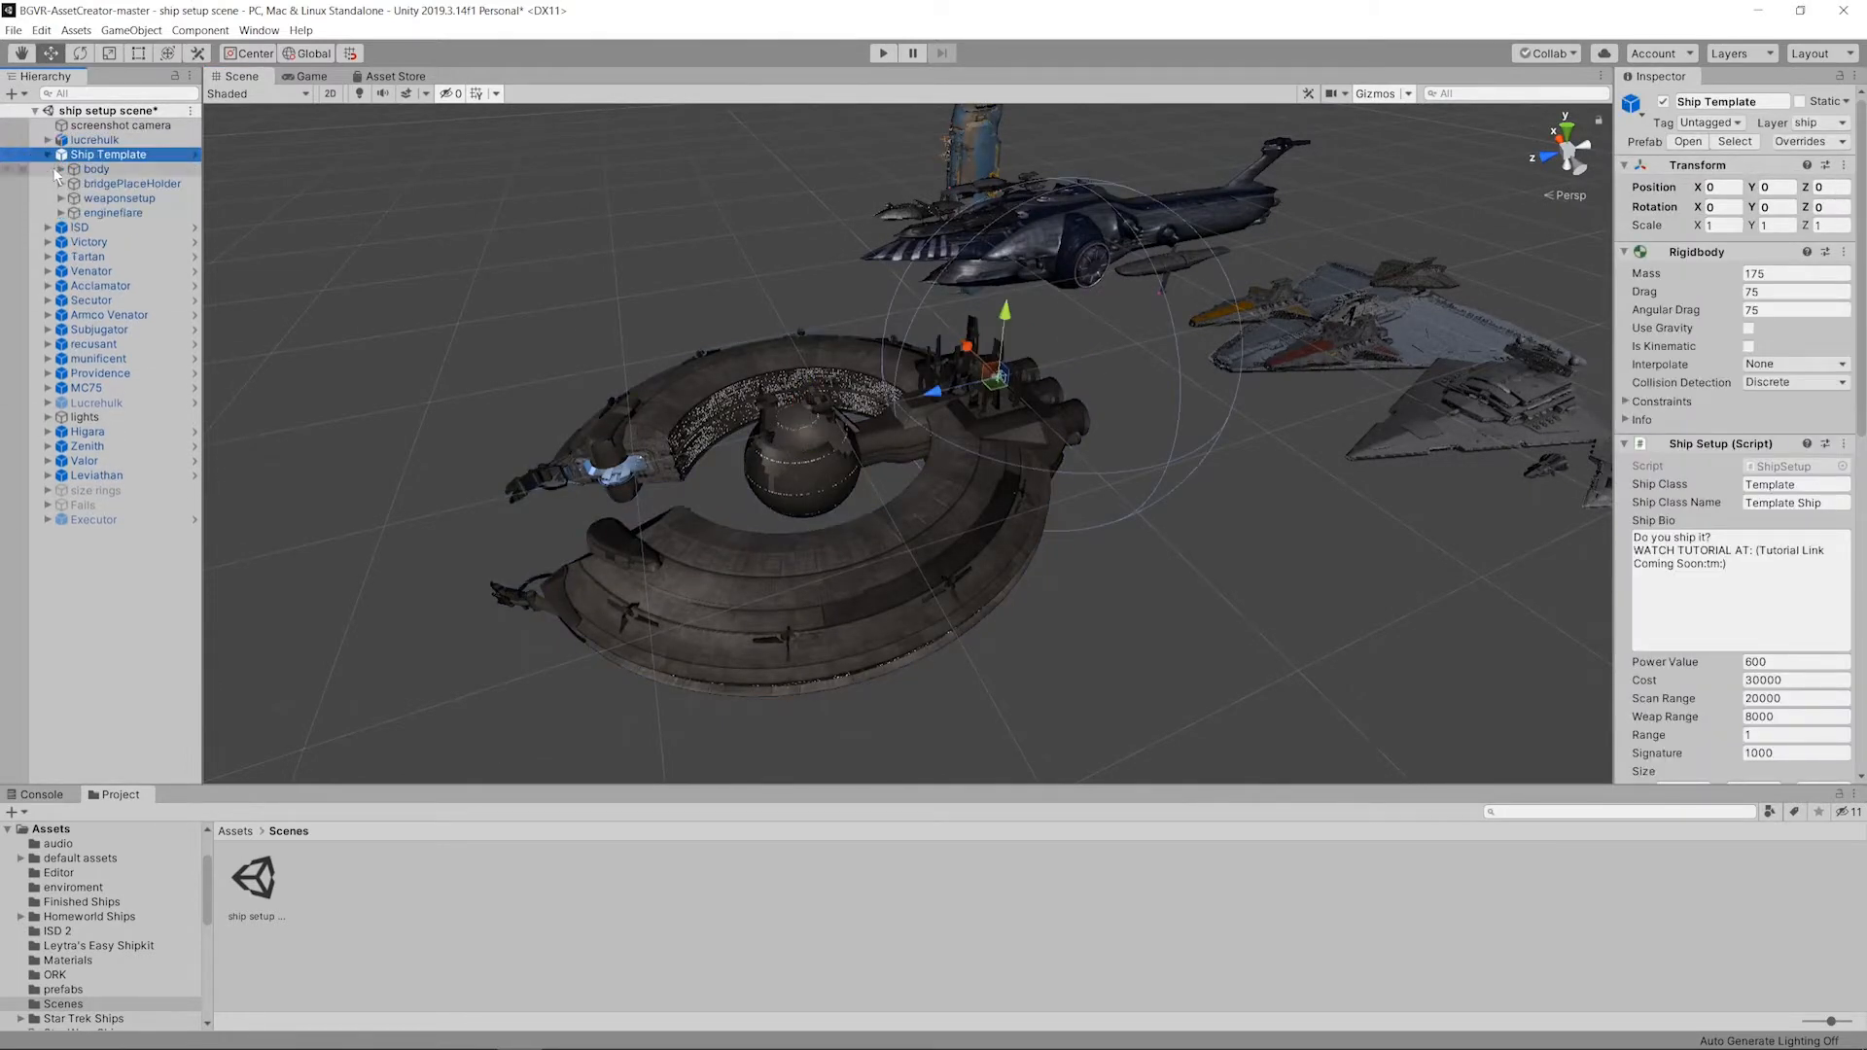
left_click(60, 170)
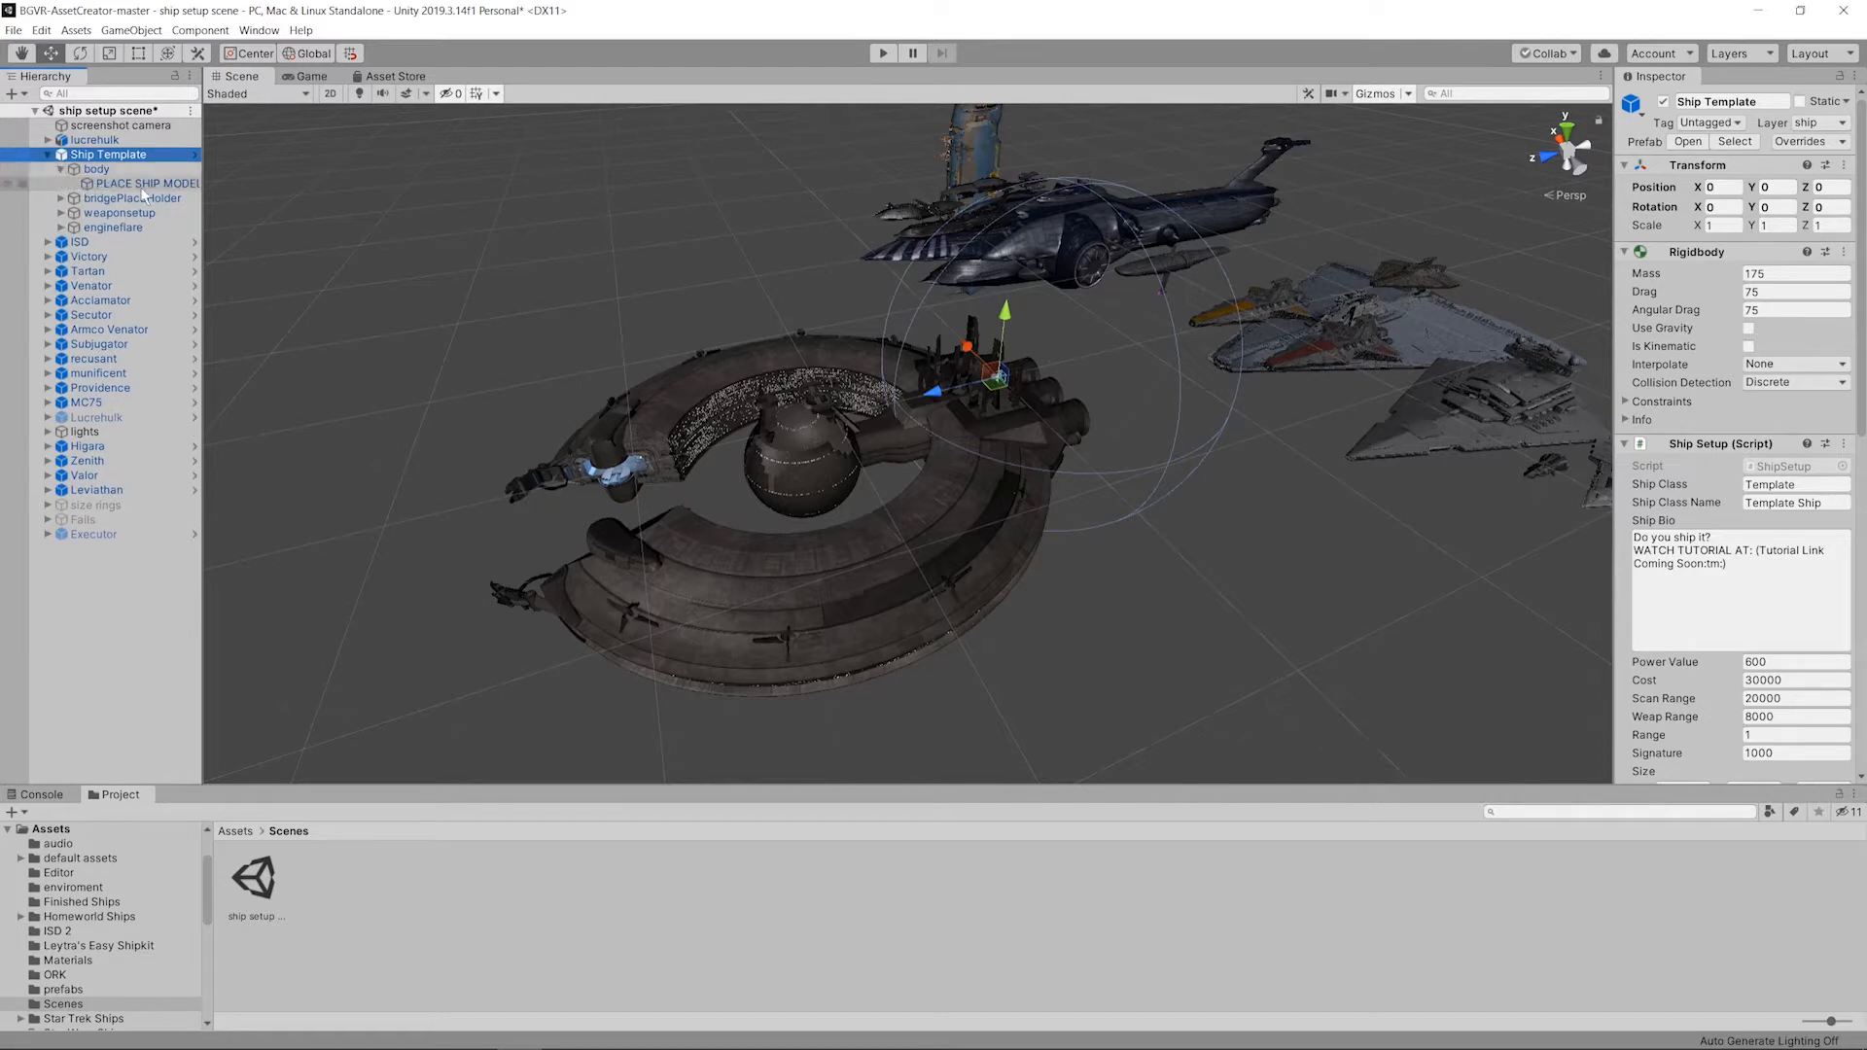
left_click(107, 140)
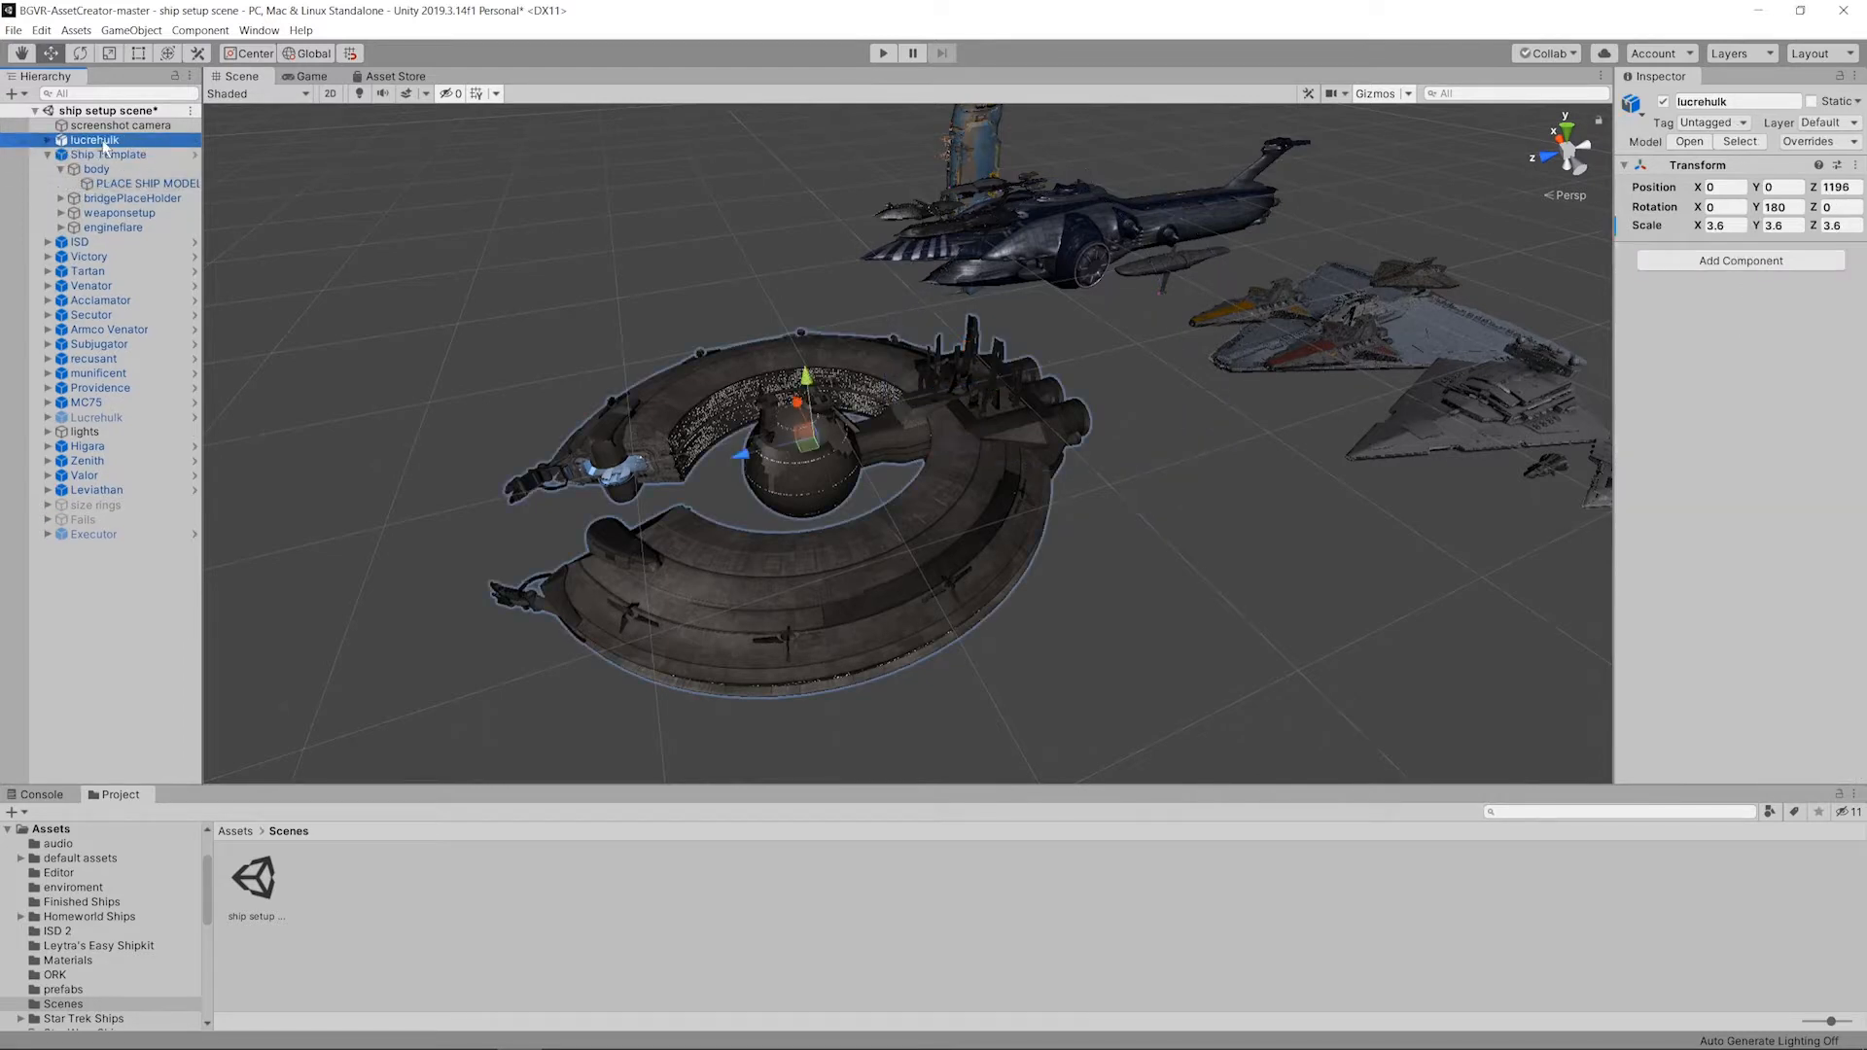
left_click_drag(103, 141, 109, 170)
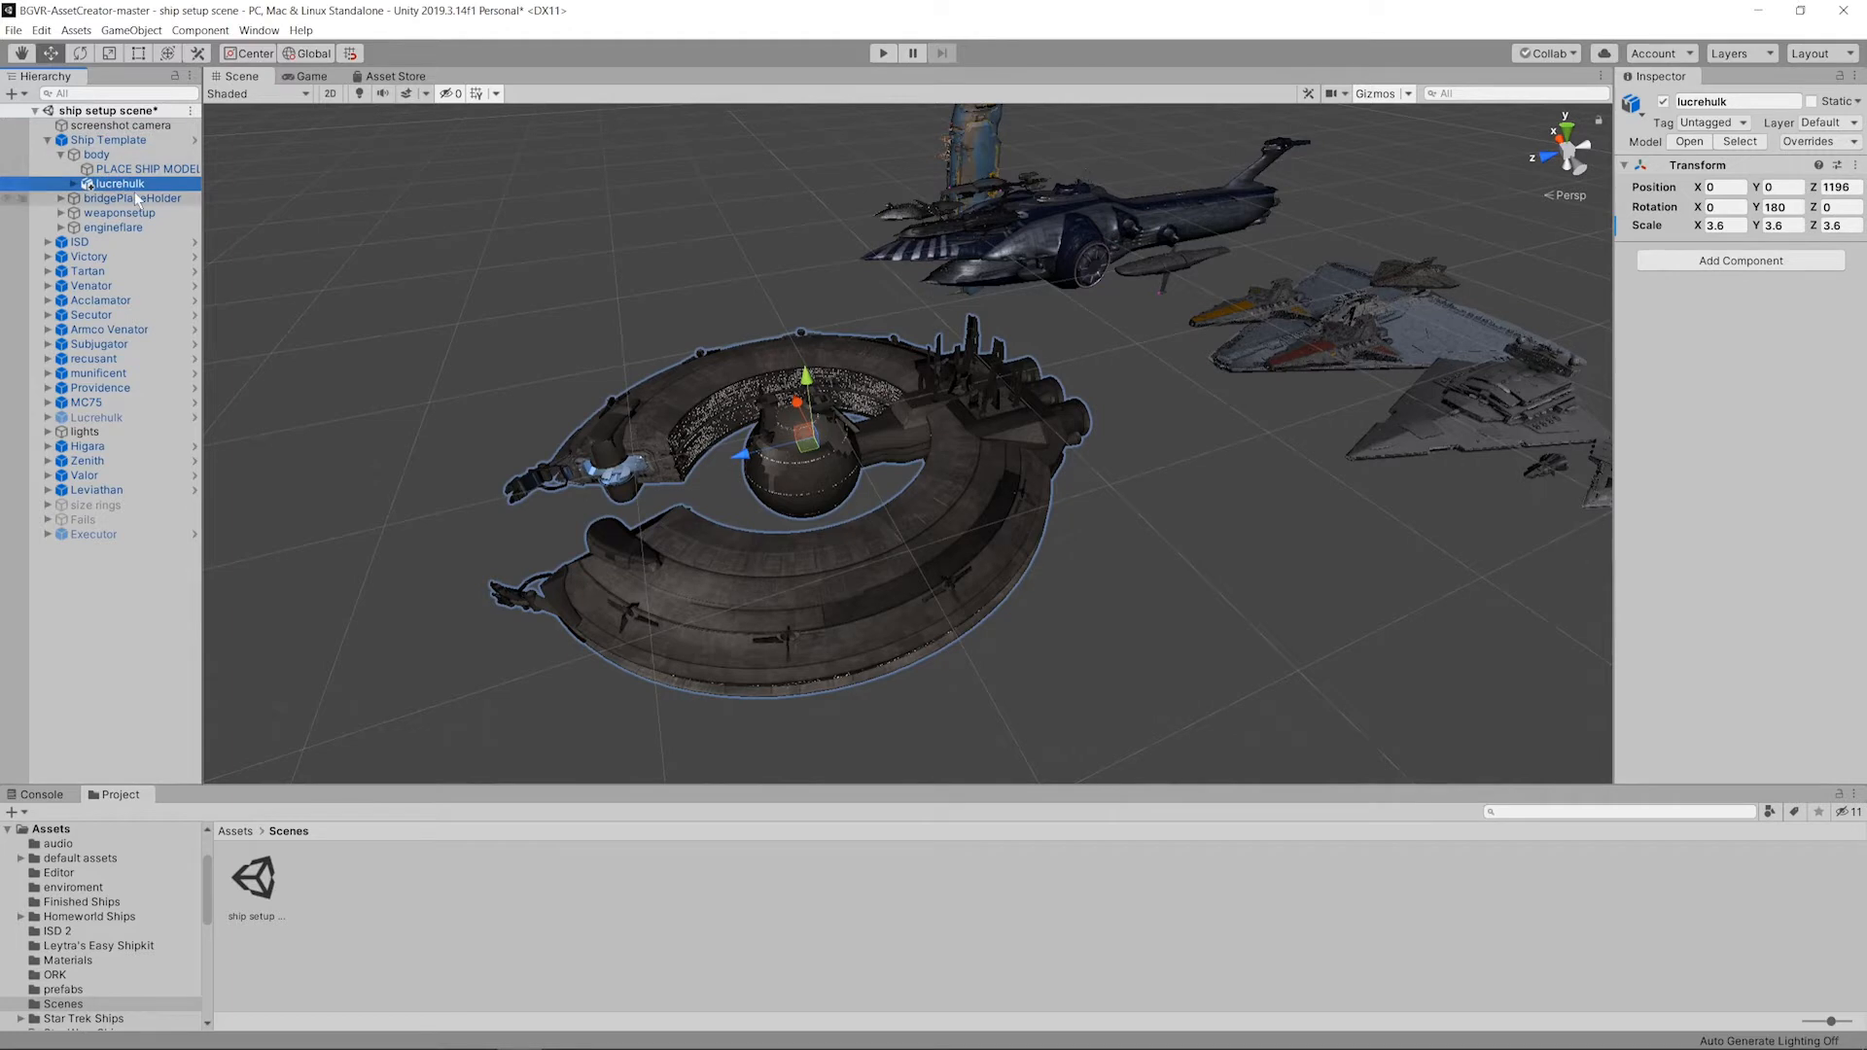
Step: Try to delete the PLACE SHIP MODEL placeholder from the Ship Template prefab instance, then return to the scene
left_click(127, 175)
key("Delete")
key("Return")
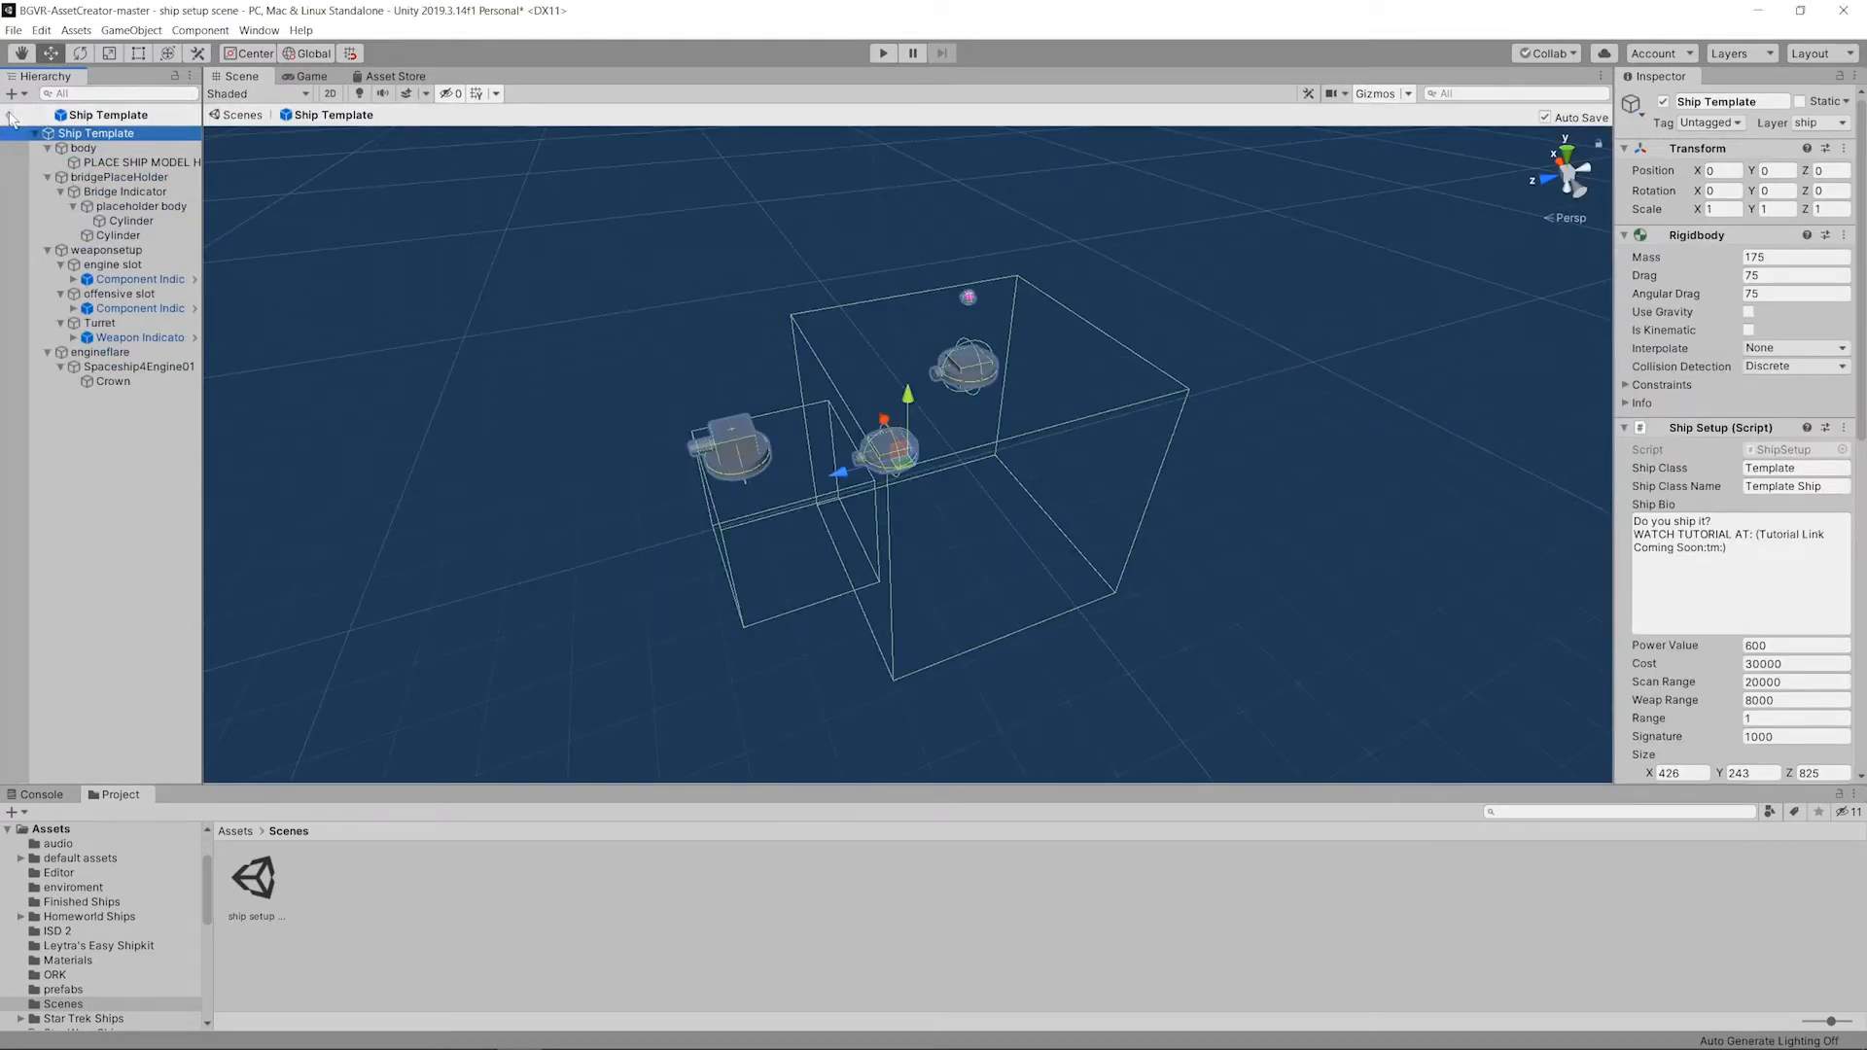
left_click(11, 116)
Step: Unpack the Ship Template prefab completely and delete the PLACE SHIP MODEL placeholder from its body
right_click(77, 139)
left_click(165, 334)
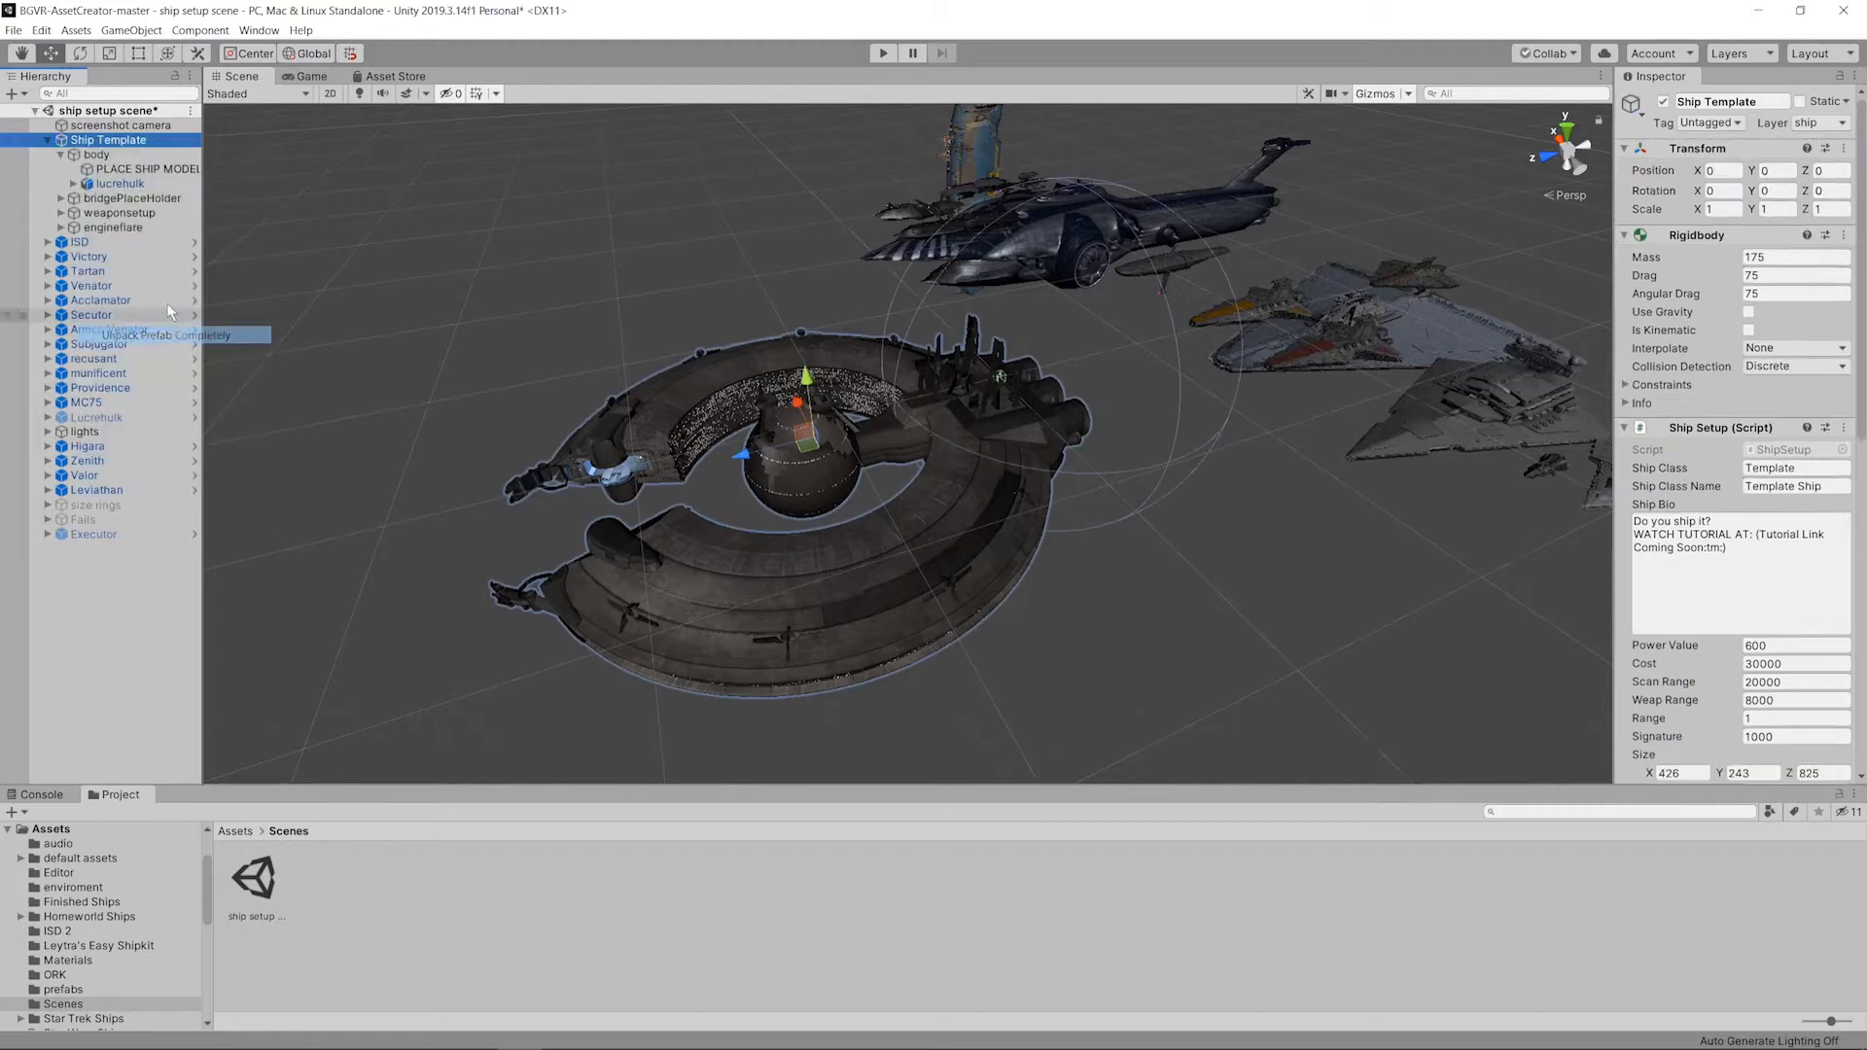
left_click(118, 169)
key("Delete")
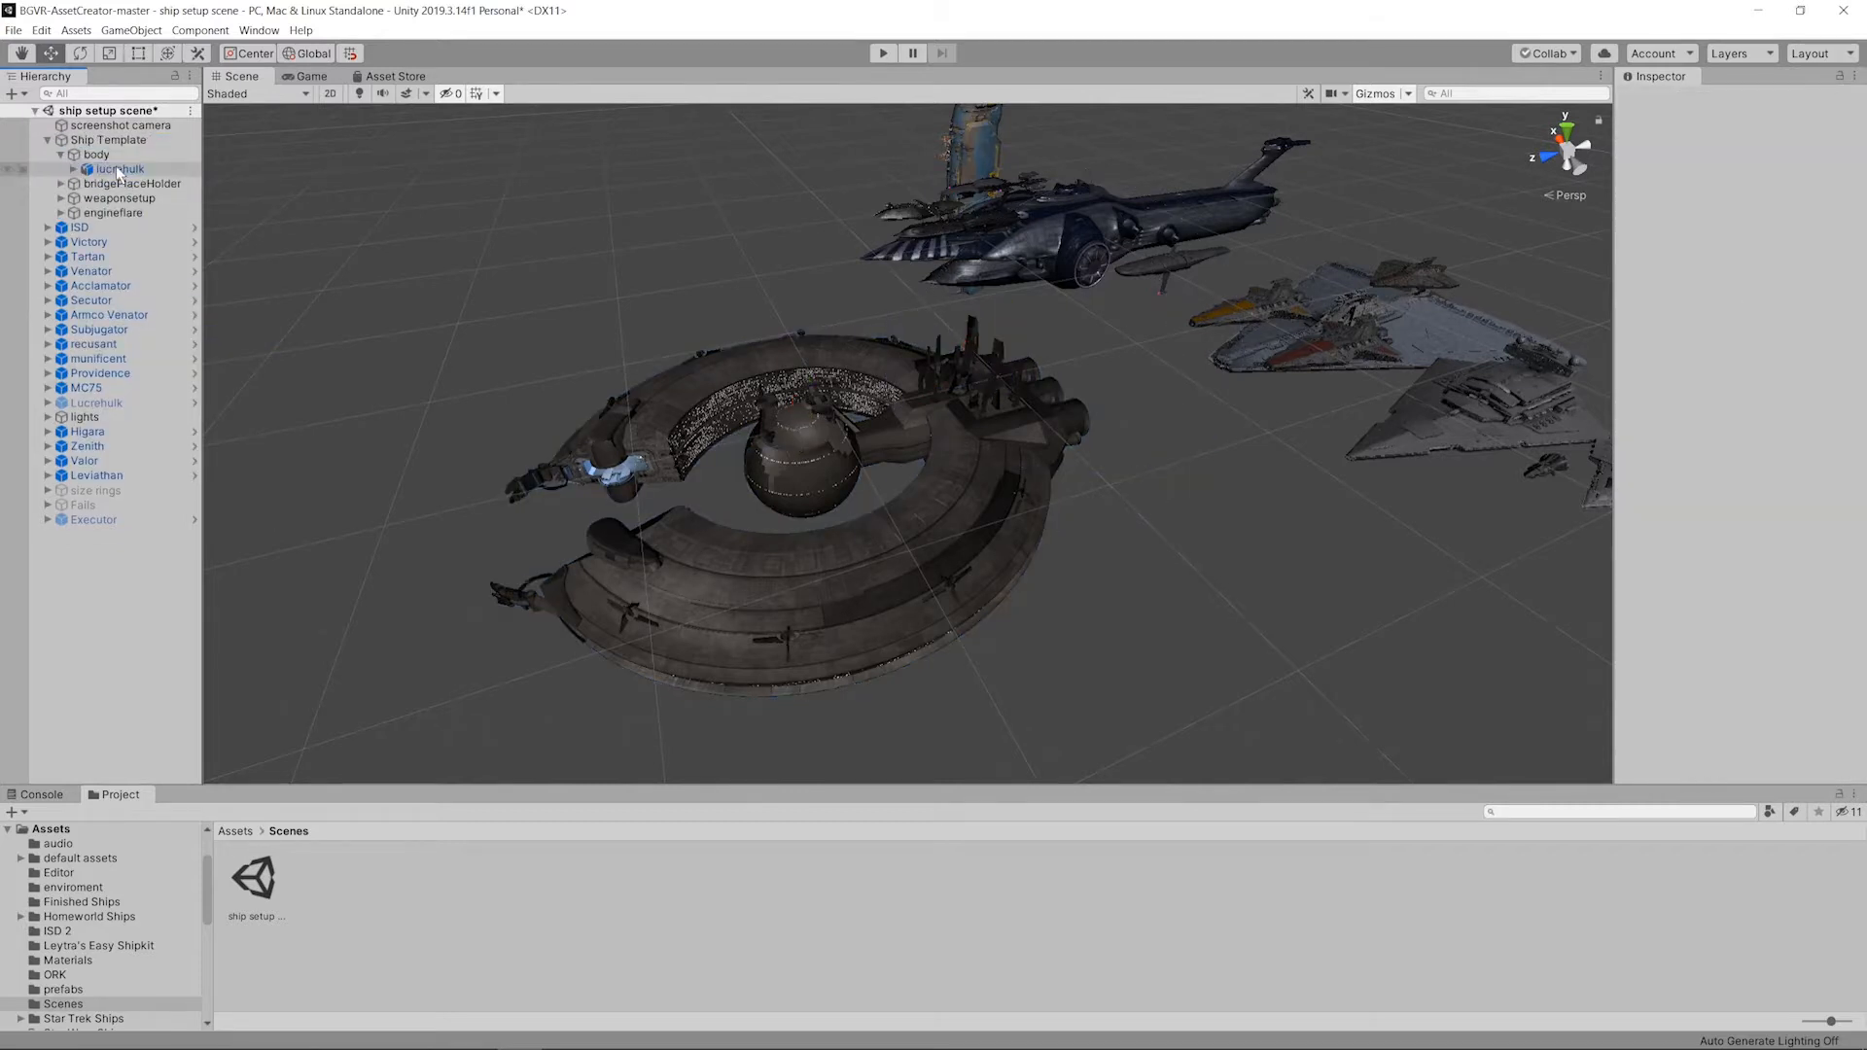
Step: Open the Lucrehulk folder inside Star Wars Ships in the project assets
left_click_drag(230, 229, 750, 507, "alt")
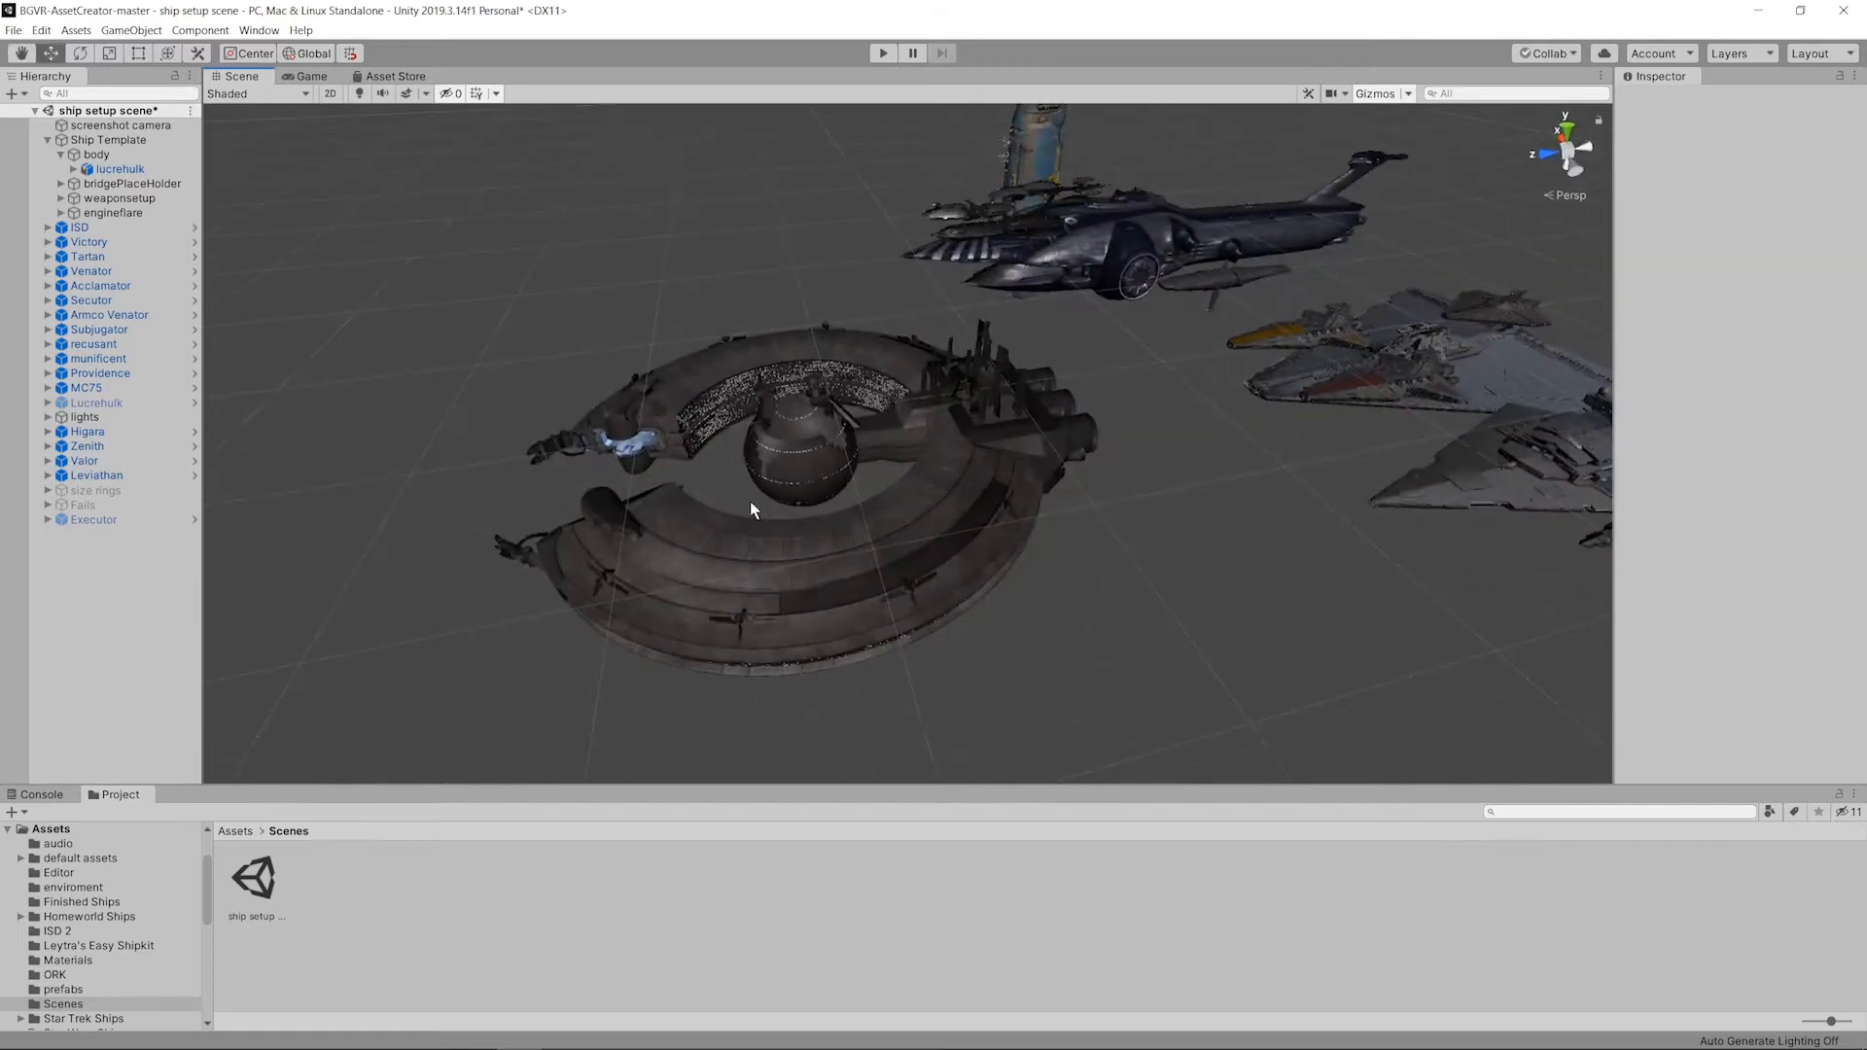
left_click(234, 832)
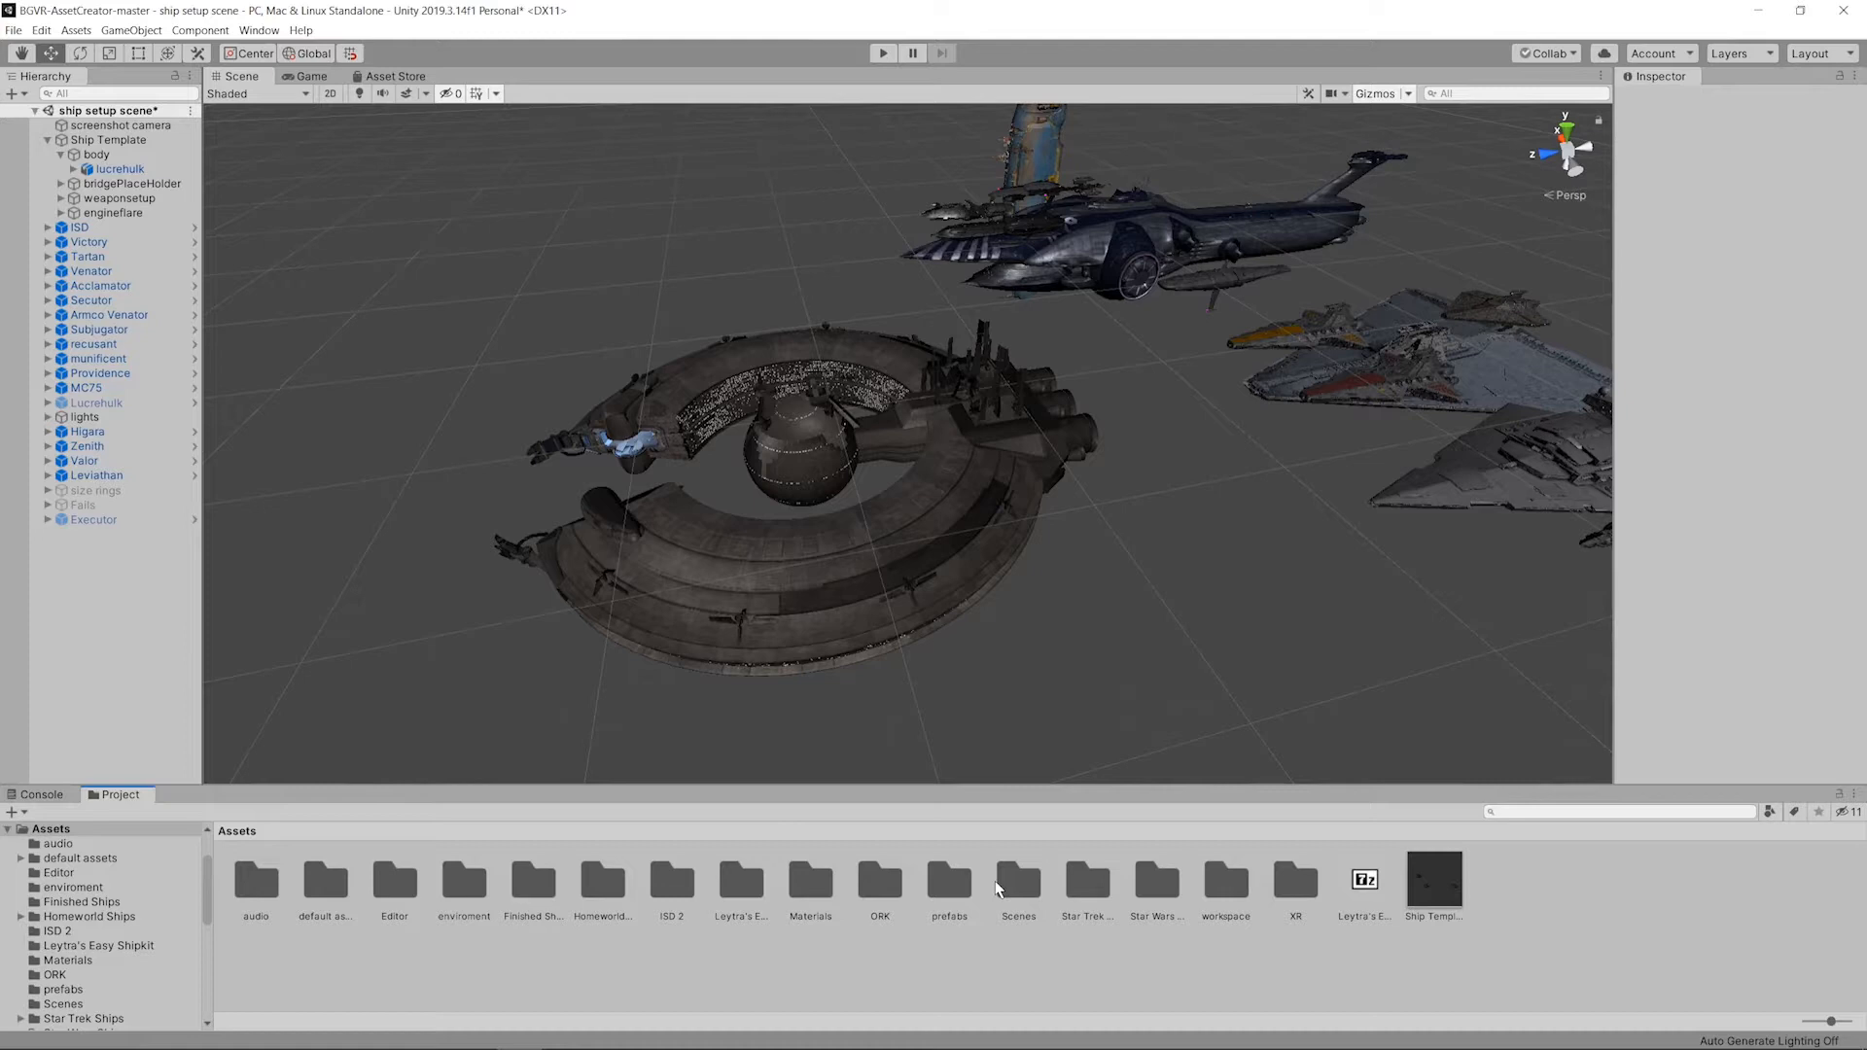
double_click(1150, 885)
double_click(600, 880)
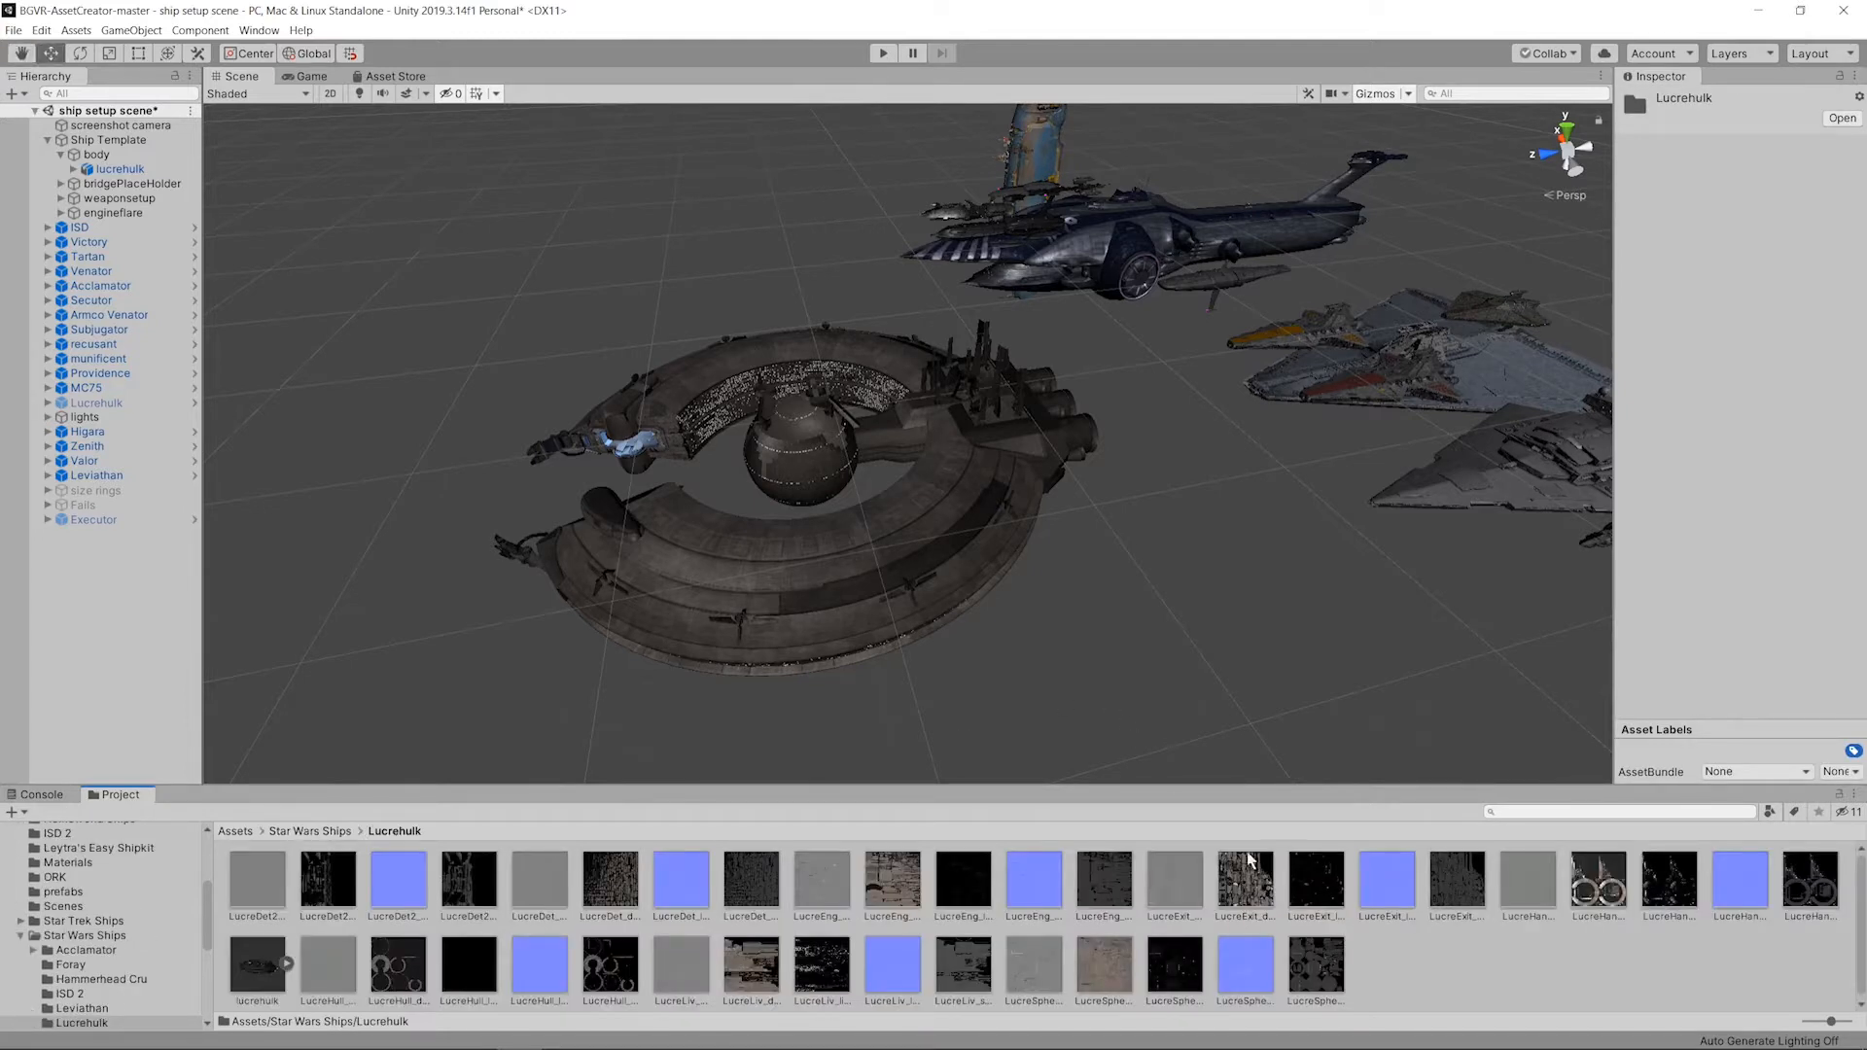
Step: Create a material named Lucrehulk Det in the Lucrehulk folder and set its workflow mode to Specular
left_click_drag(973, 632, 1021, 545, "alt")
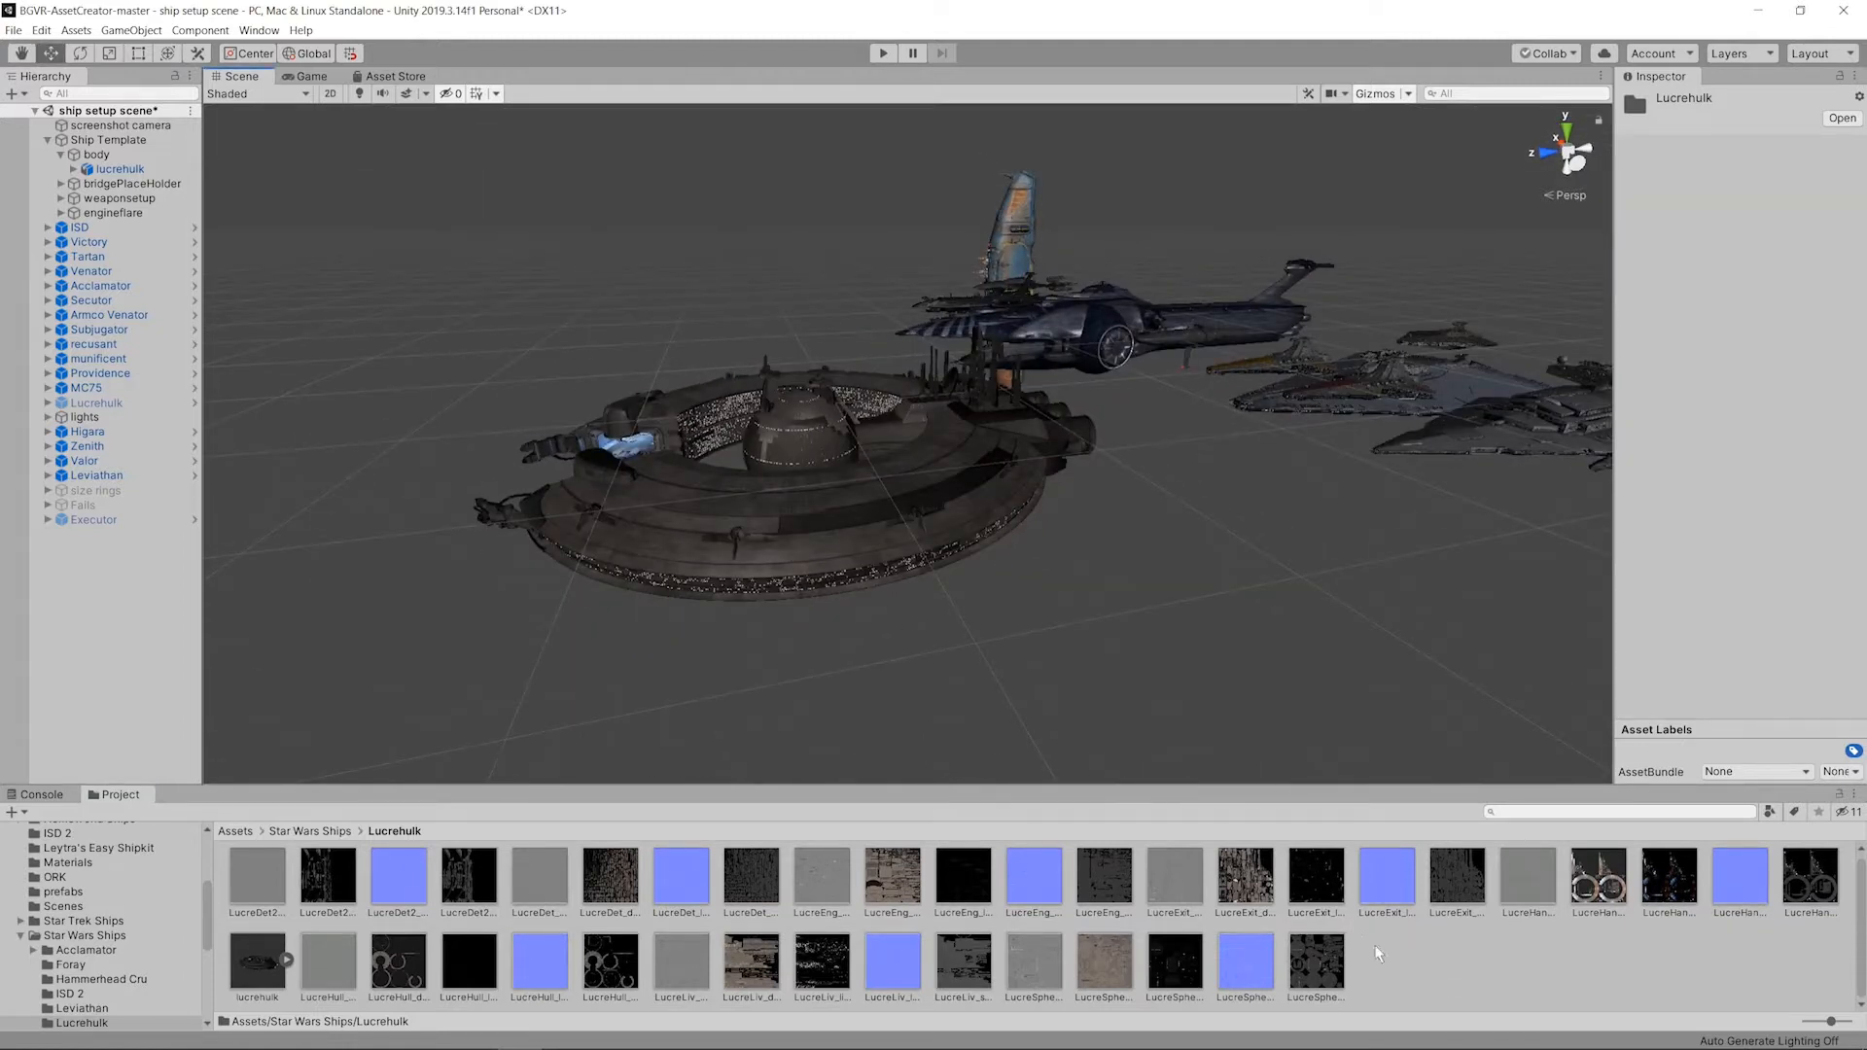
right_click(1407, 967)
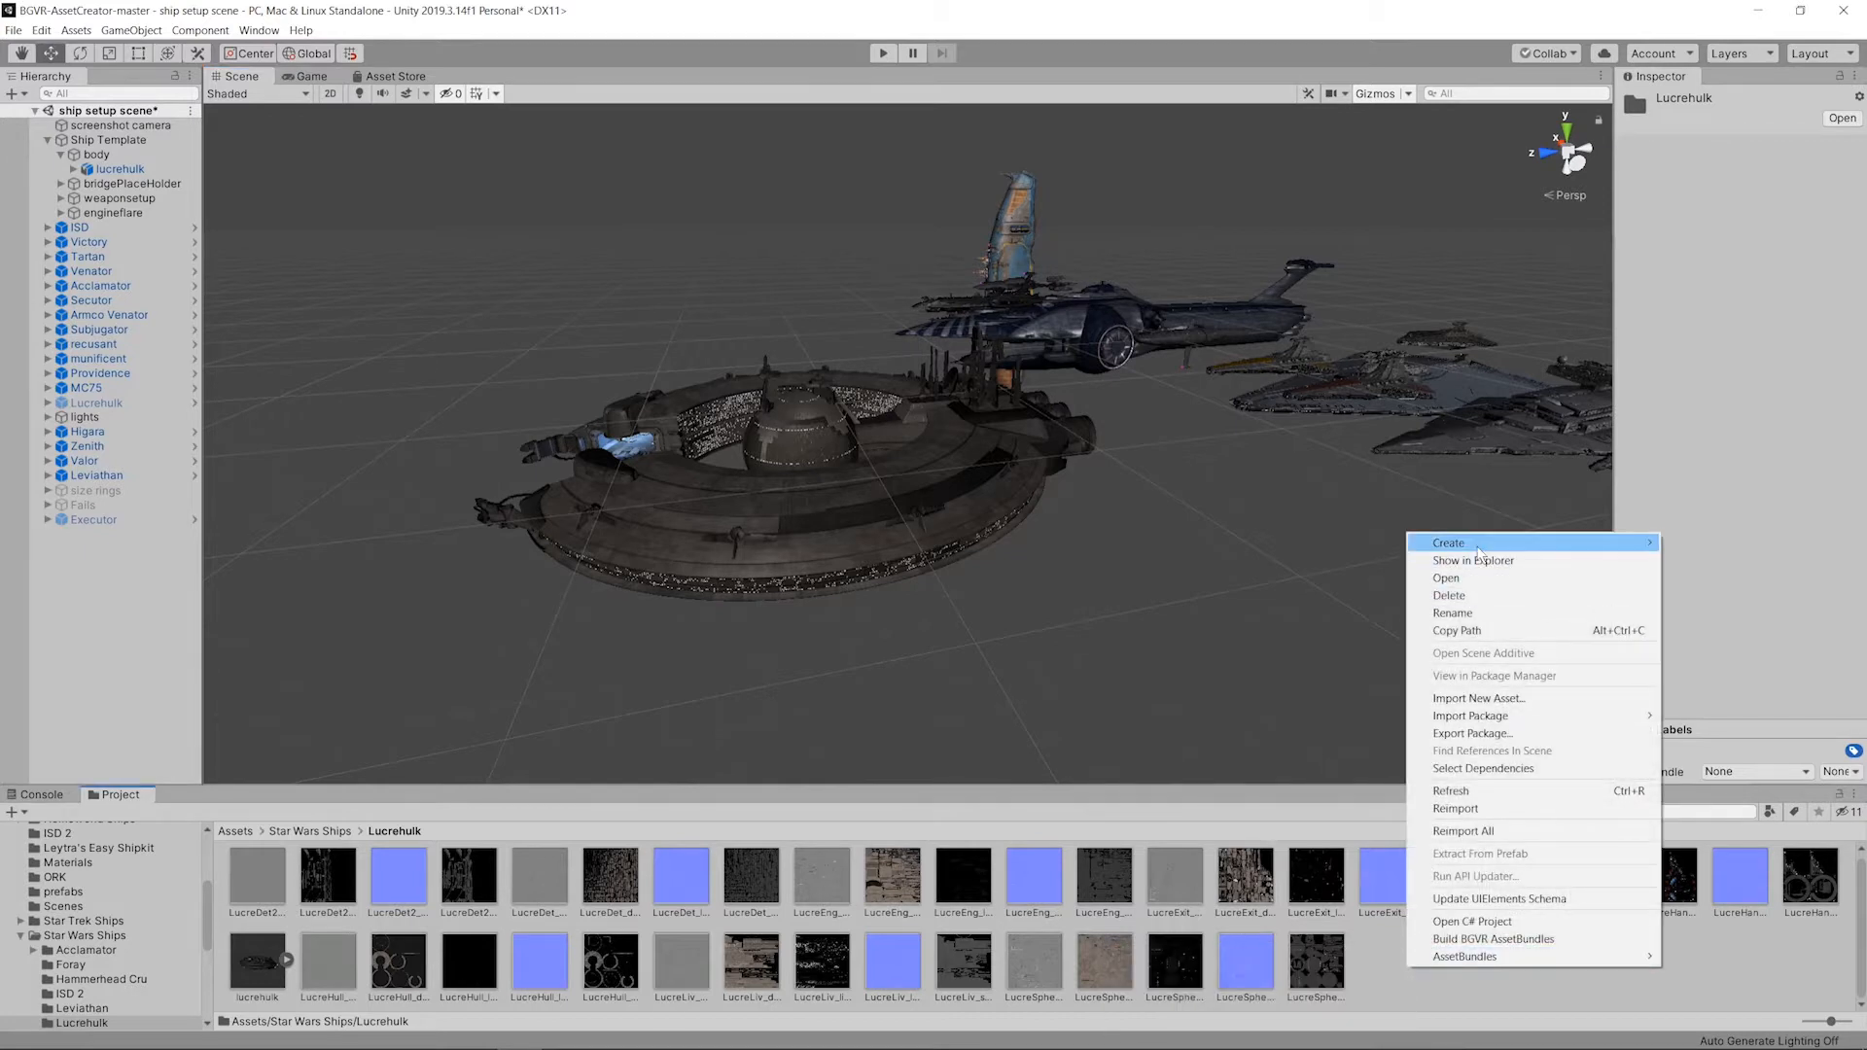
mouse_move(1458, 543)
left_click(1292, 630)
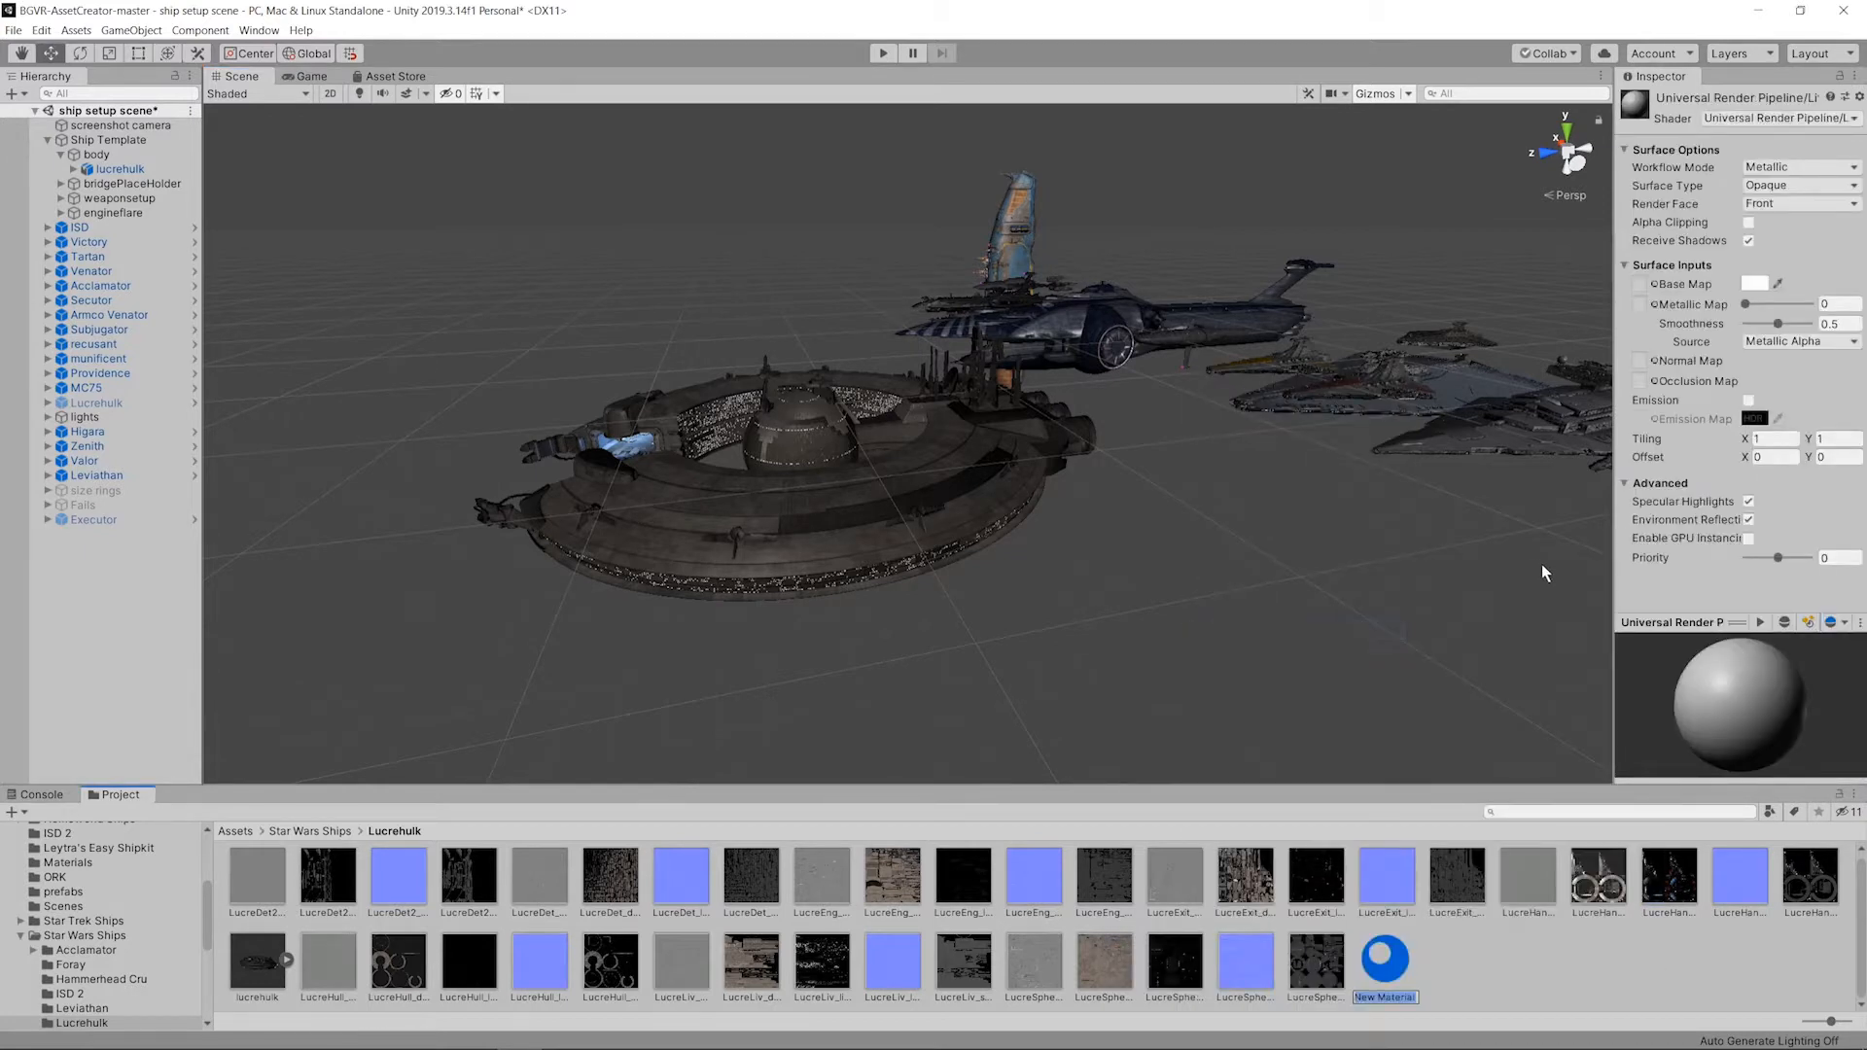
type("L")
type("ucrehulk Det")
key("Return")
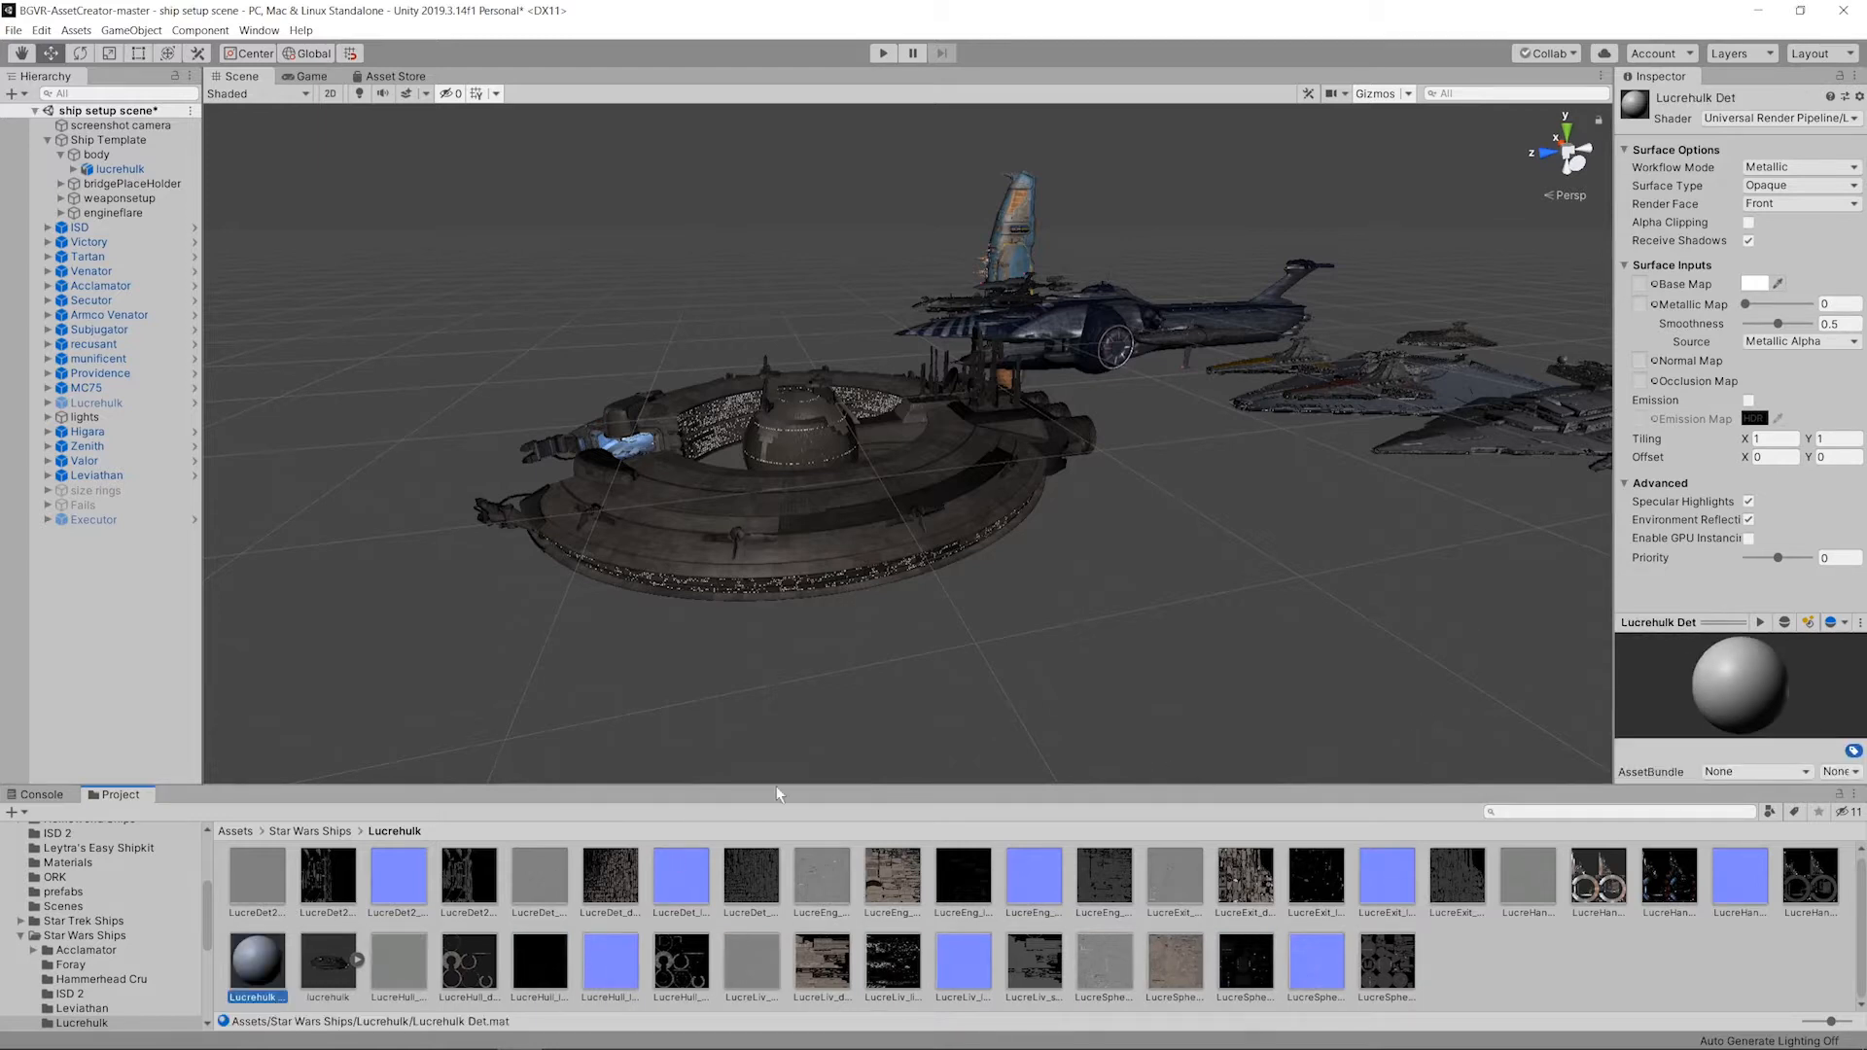
left_click(1796, 166)
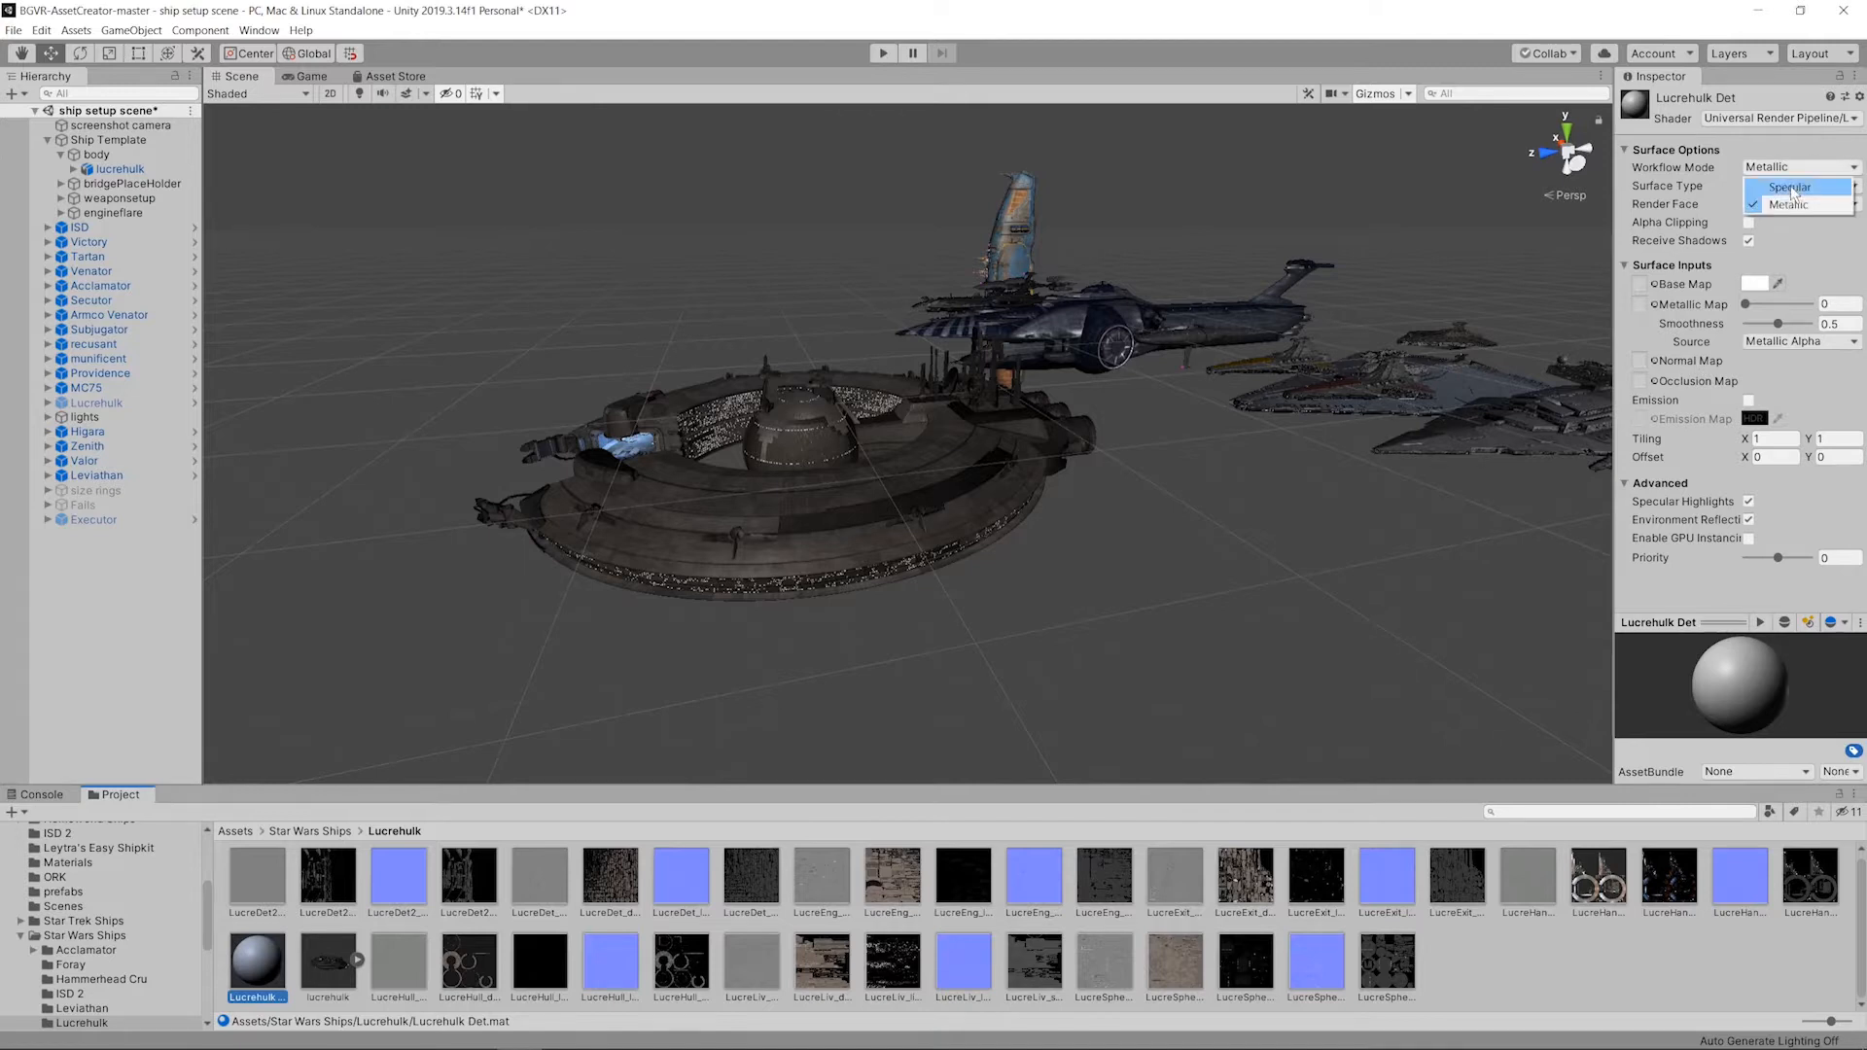
left_click(1785, 185)
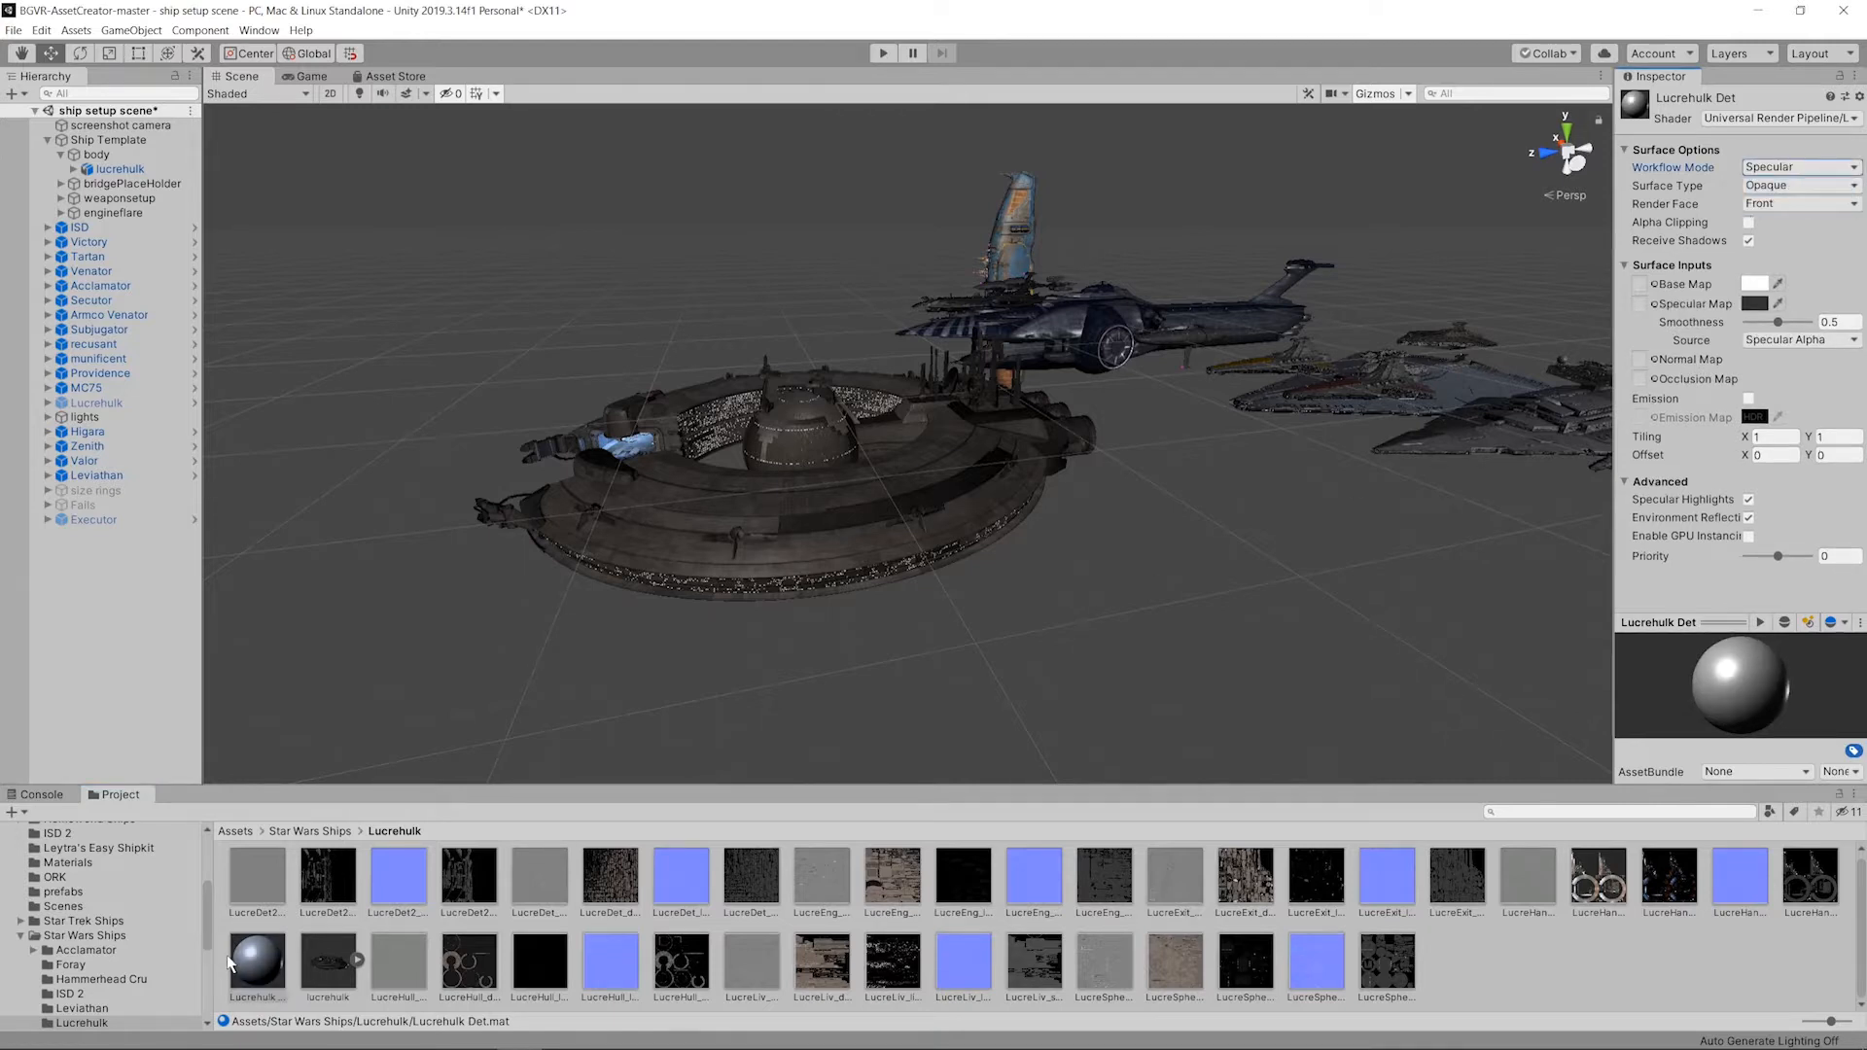
Step: Look through the LucreDet textures to identify the bump, diffuse, low bump and specular maps
left_click(540, 877)
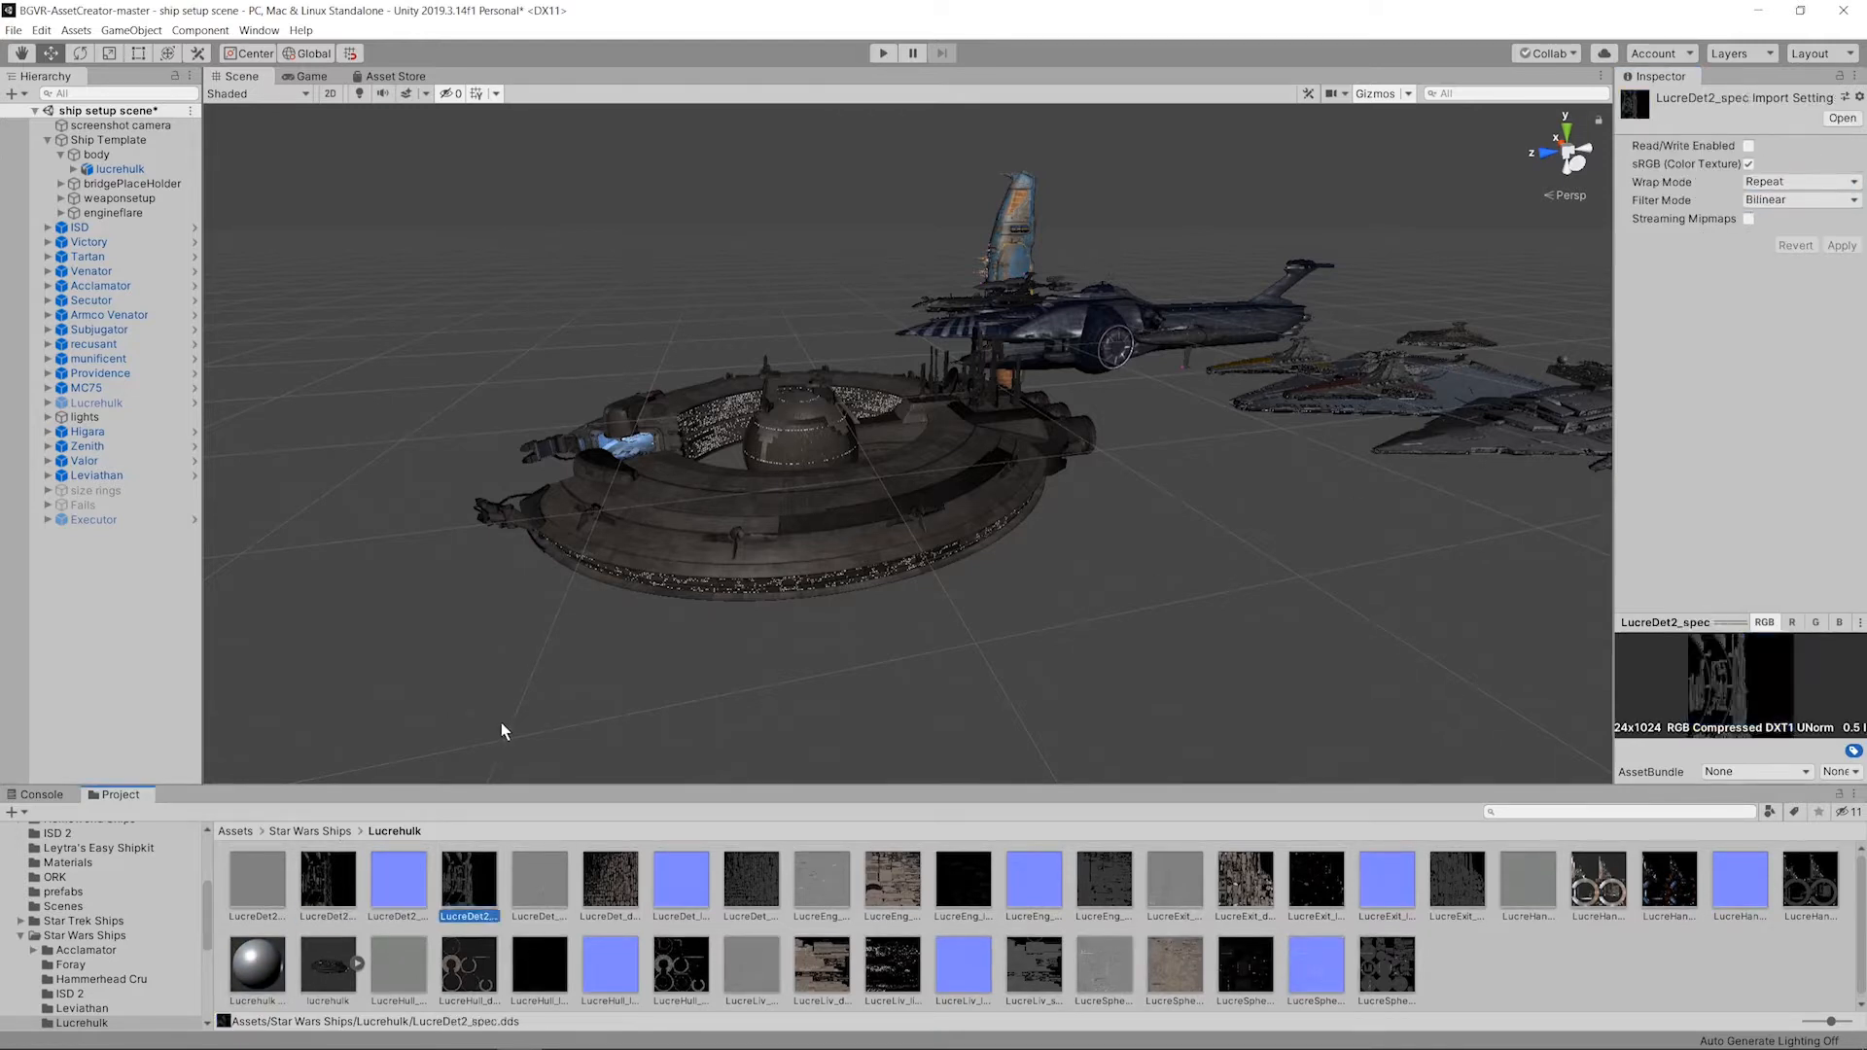
key("Left")
key("Left")
key("Right")
key("Right")
key("Right")
key("Right")
key("Right")
key("Right")
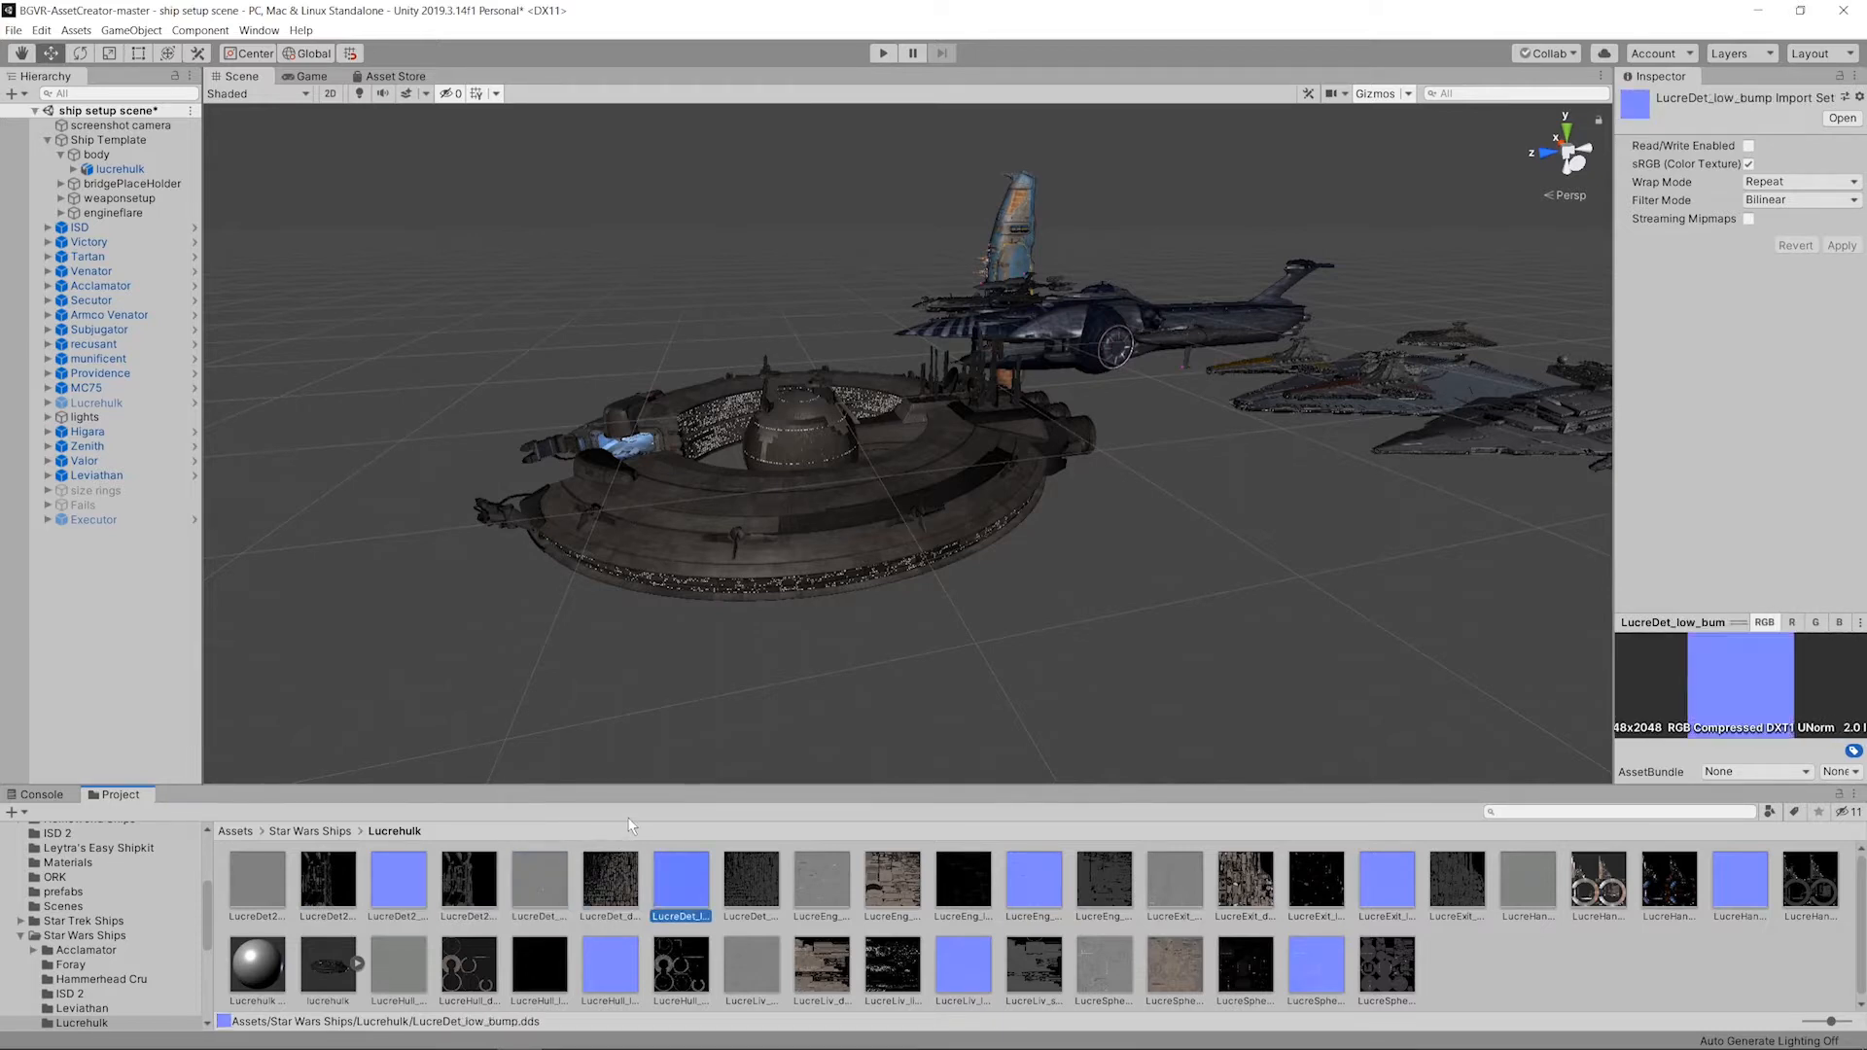
key("Left")
key("Left")
key("Left")
key("Left")
key("Left")
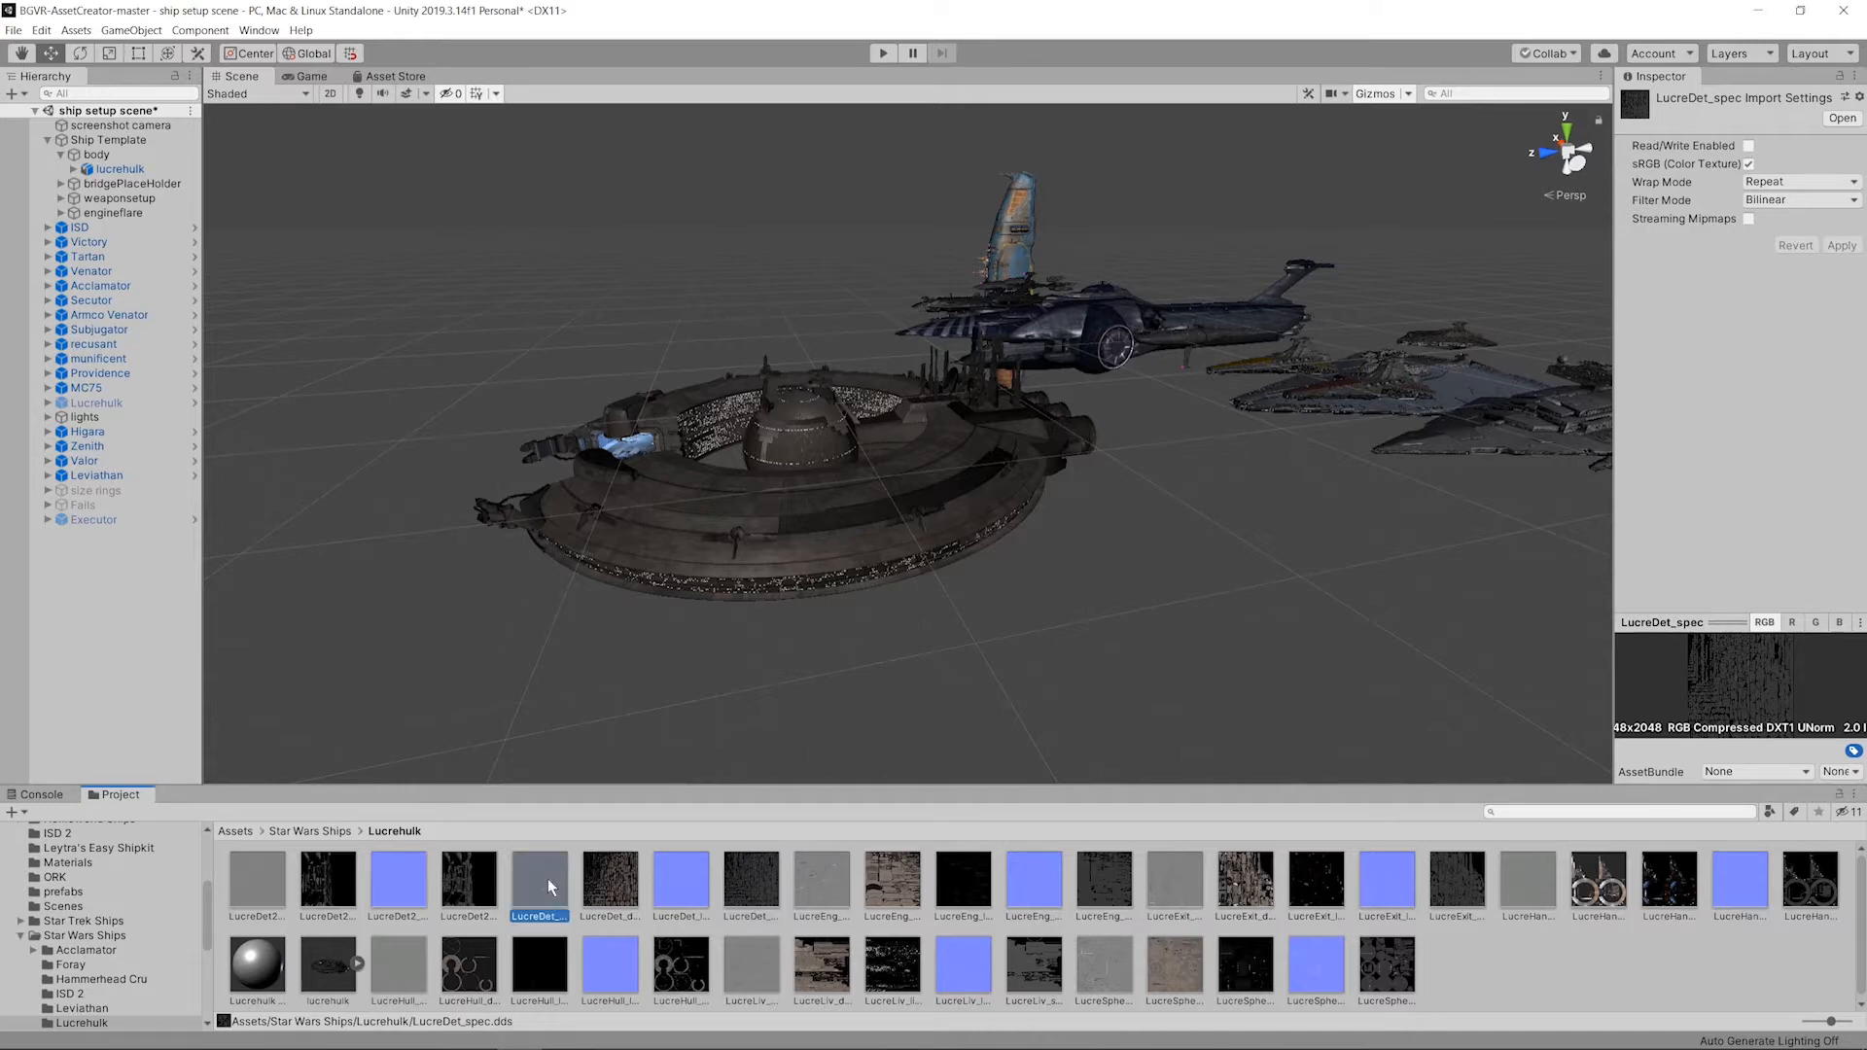
key("Right")
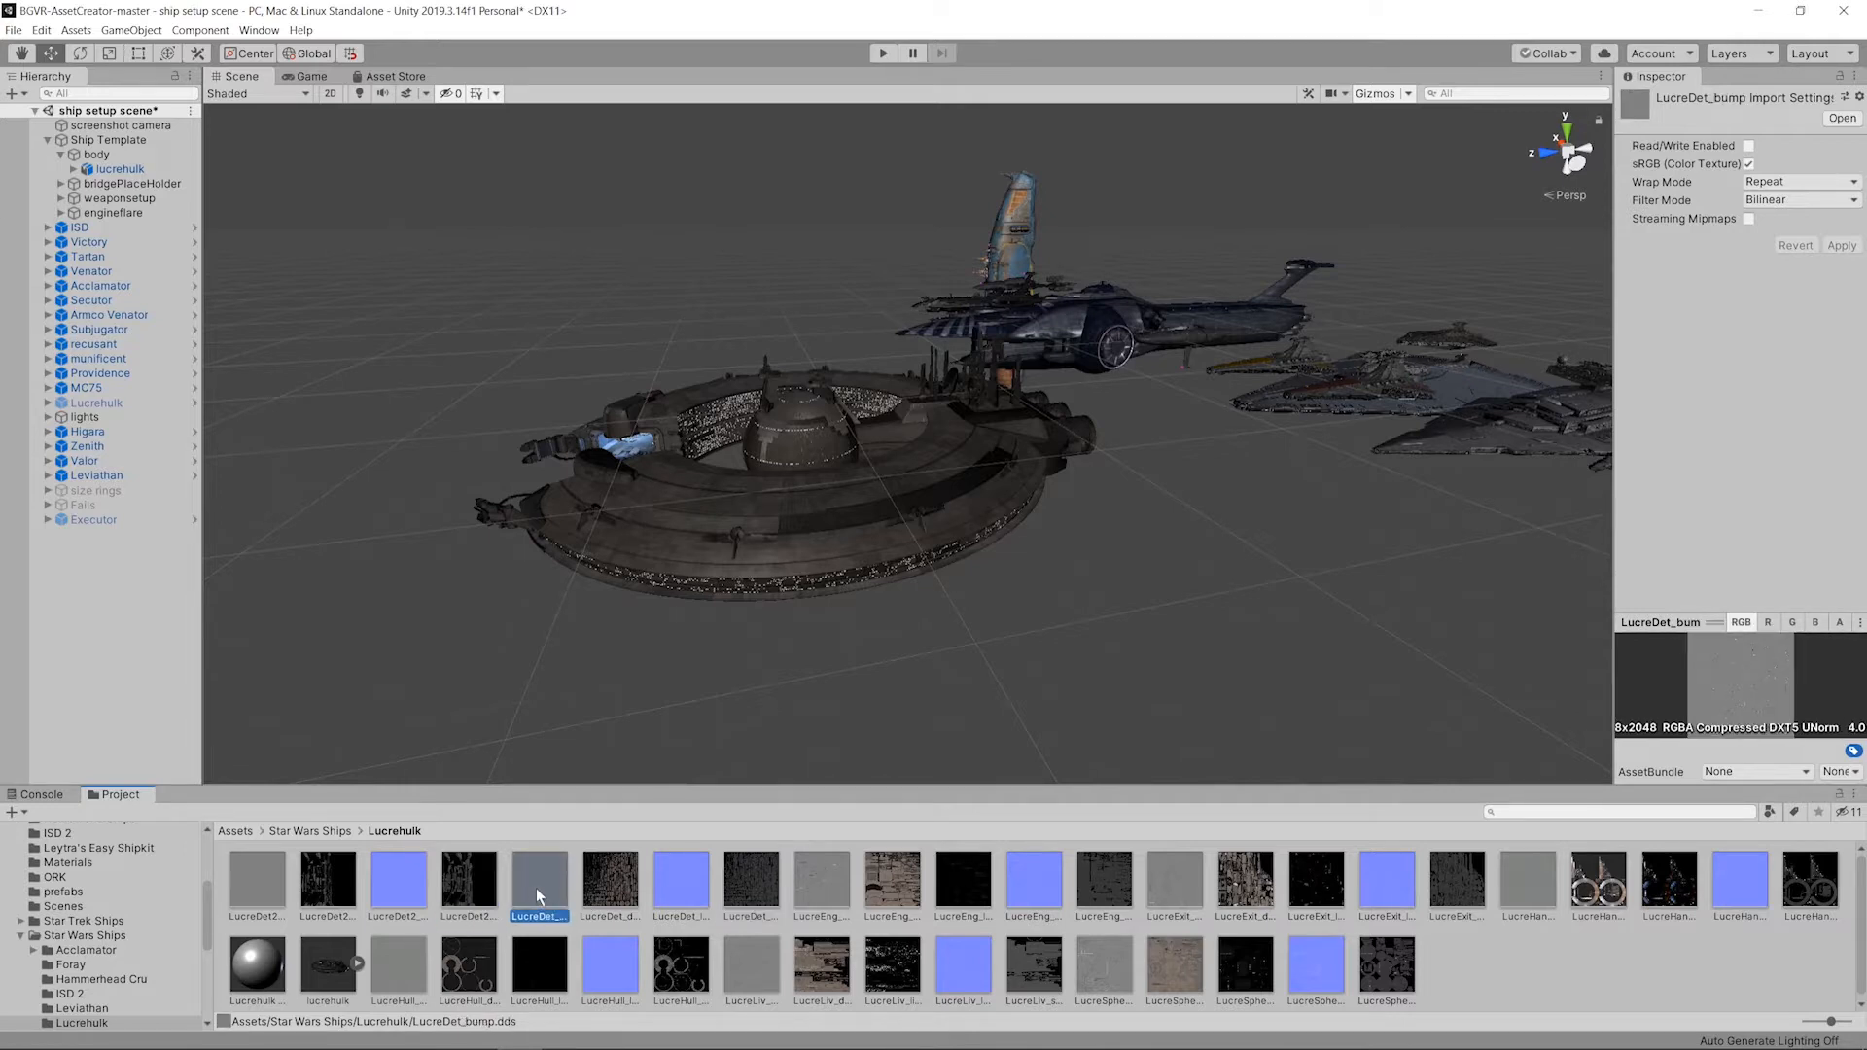
key("Right")
key("Right")
left_click(551, 885)
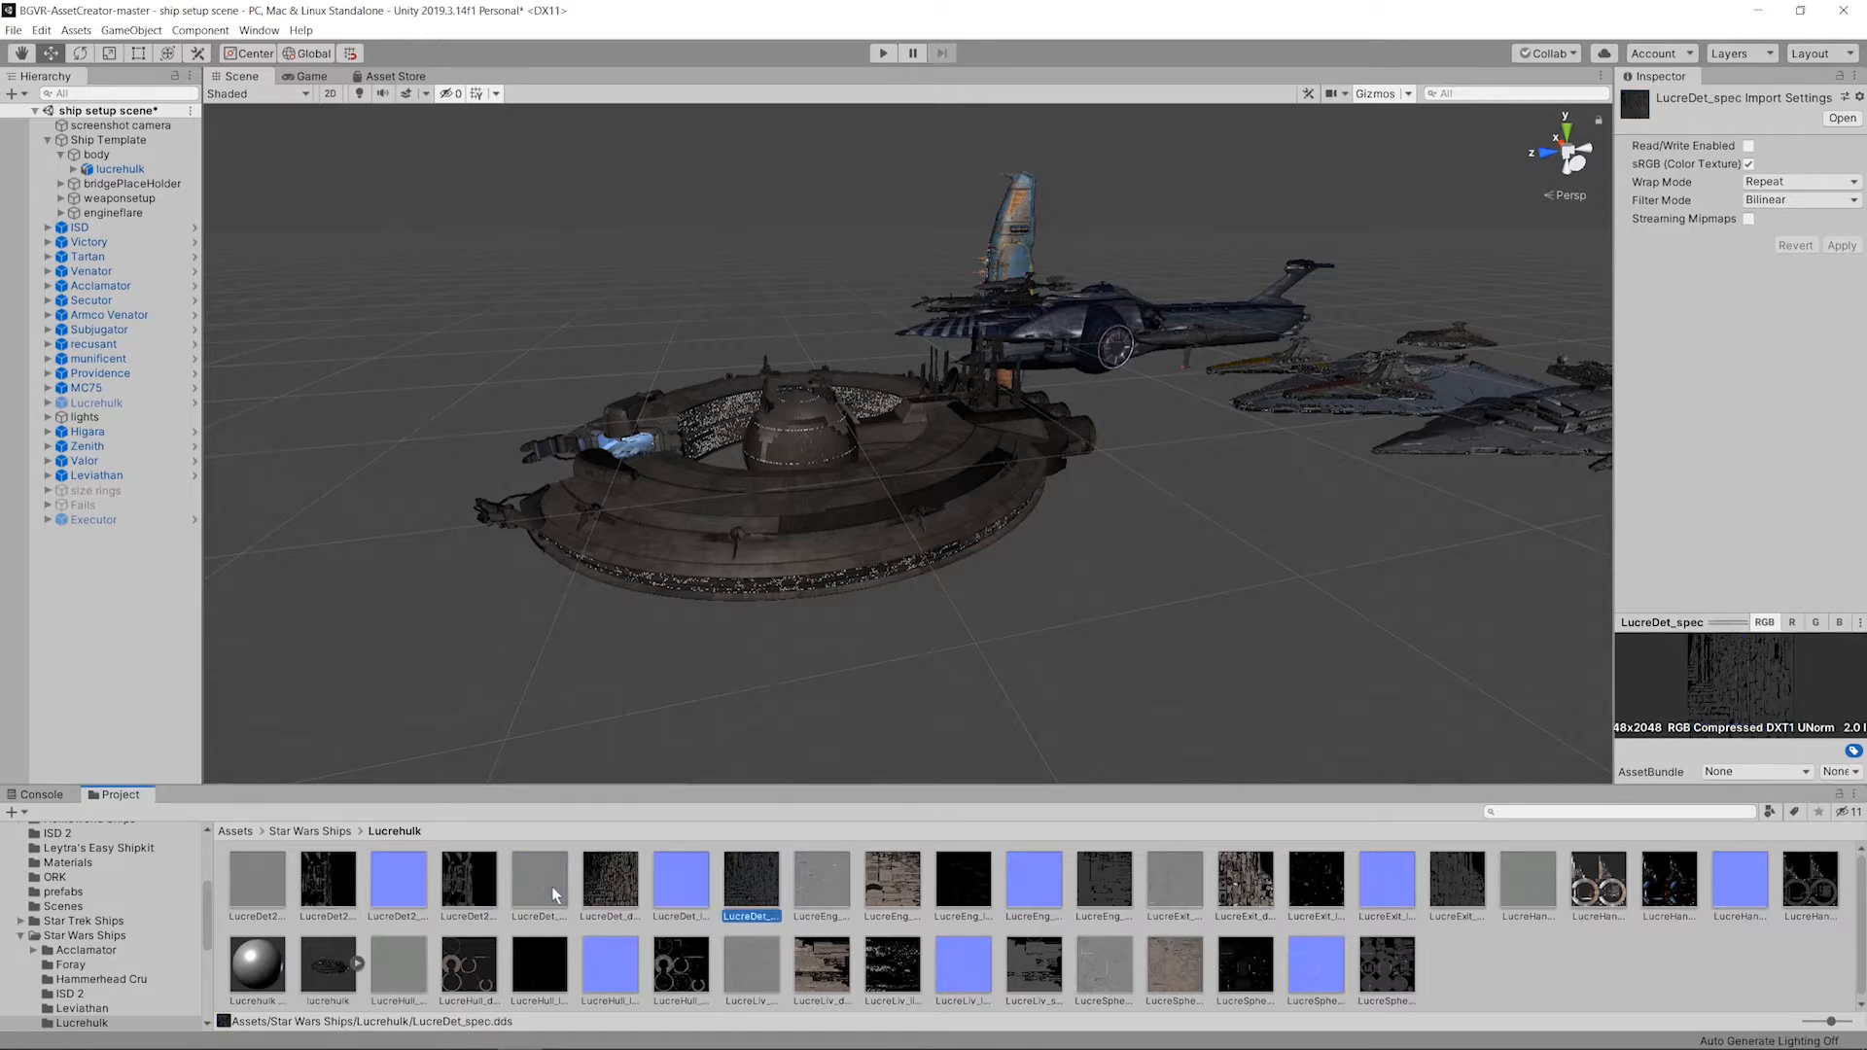
Step: Assign the LucreDet bump, diffuse and specular textures as the normal, base and specular maps of the Lucrehulk Det material
left_click(264, 968)
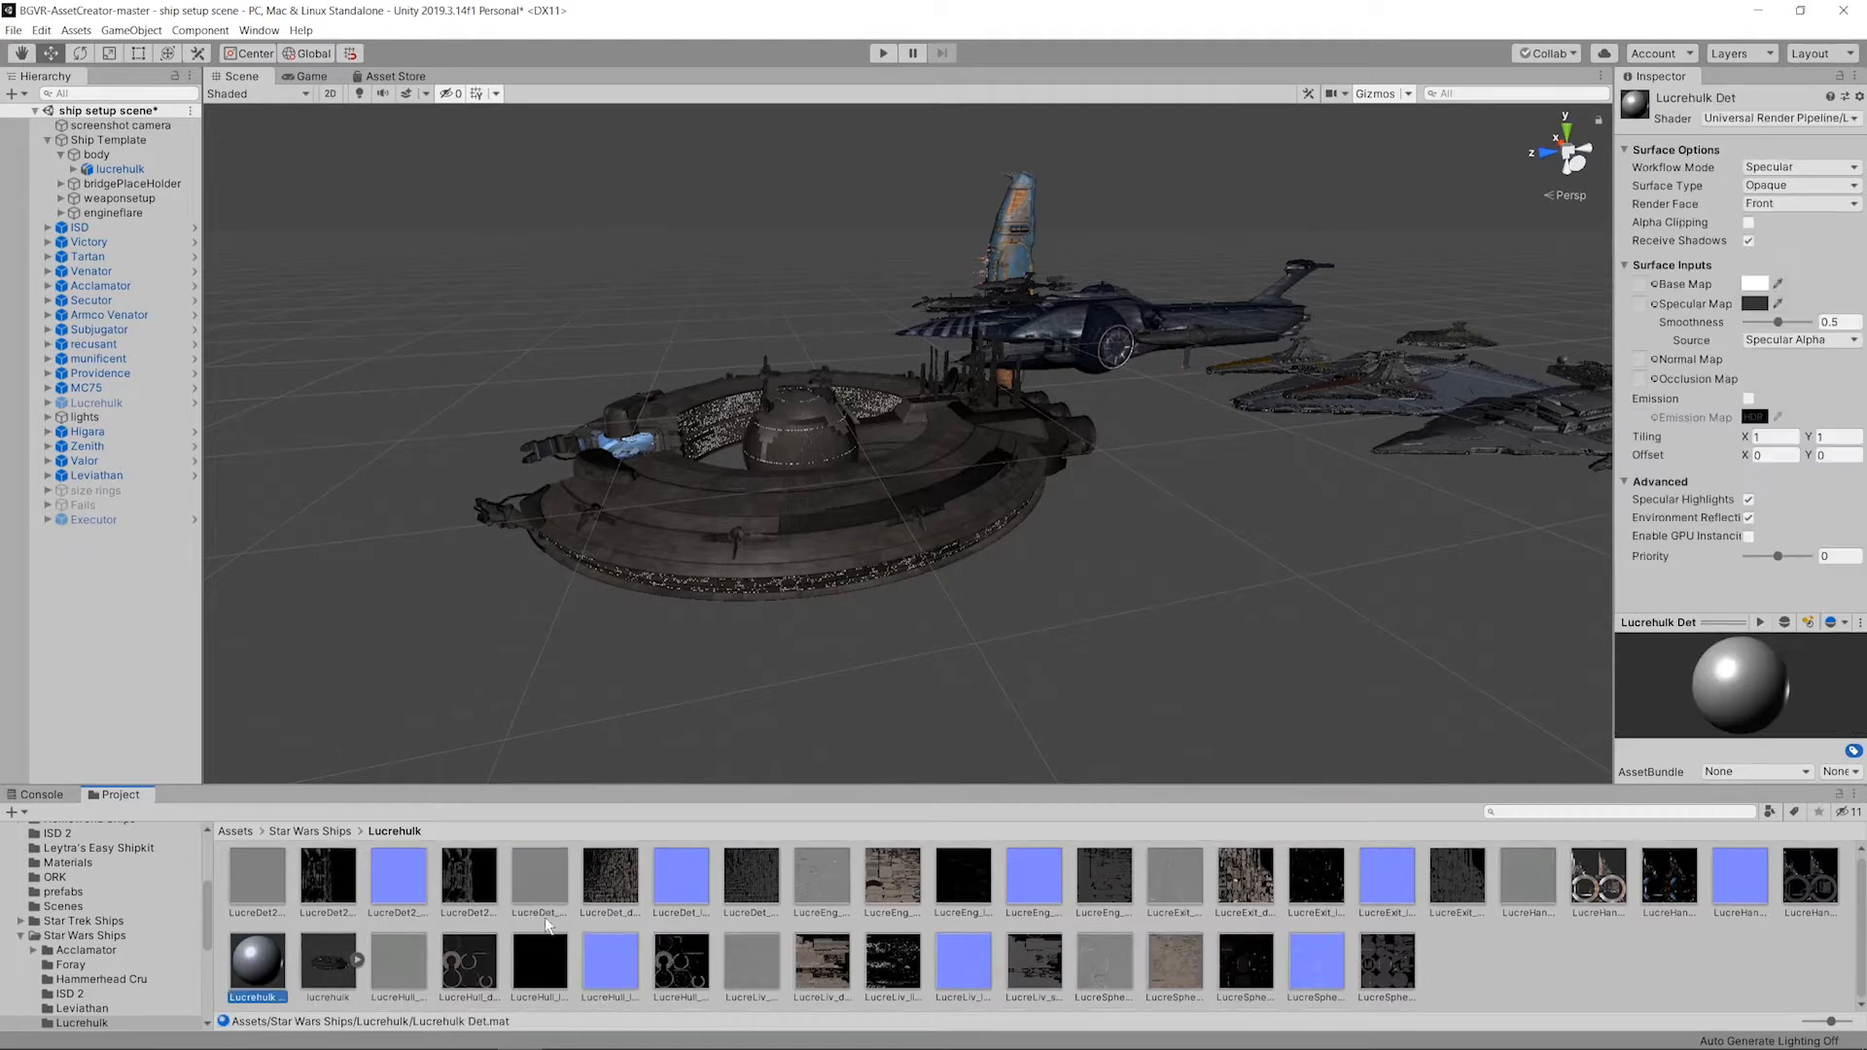
left_click_drag(1640, 362, 1639, 360)
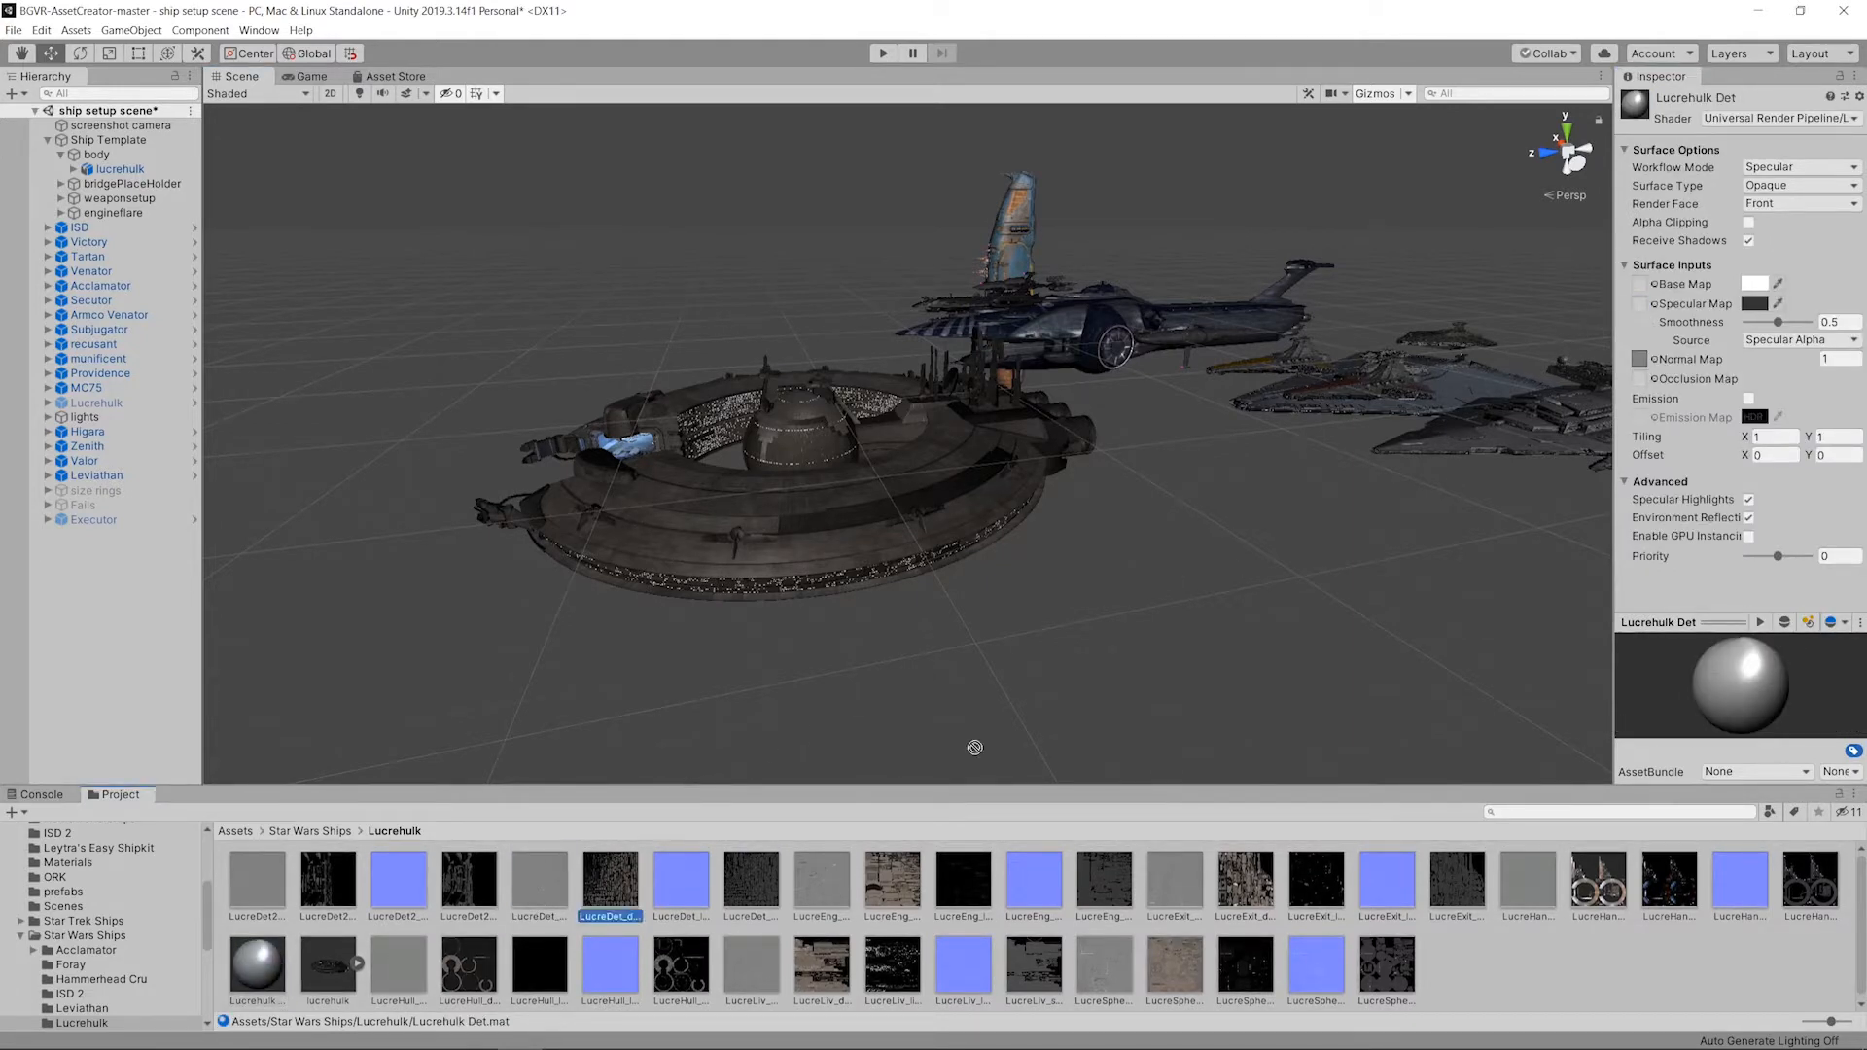
left_click_drag(1650, 287, 1641, 285)
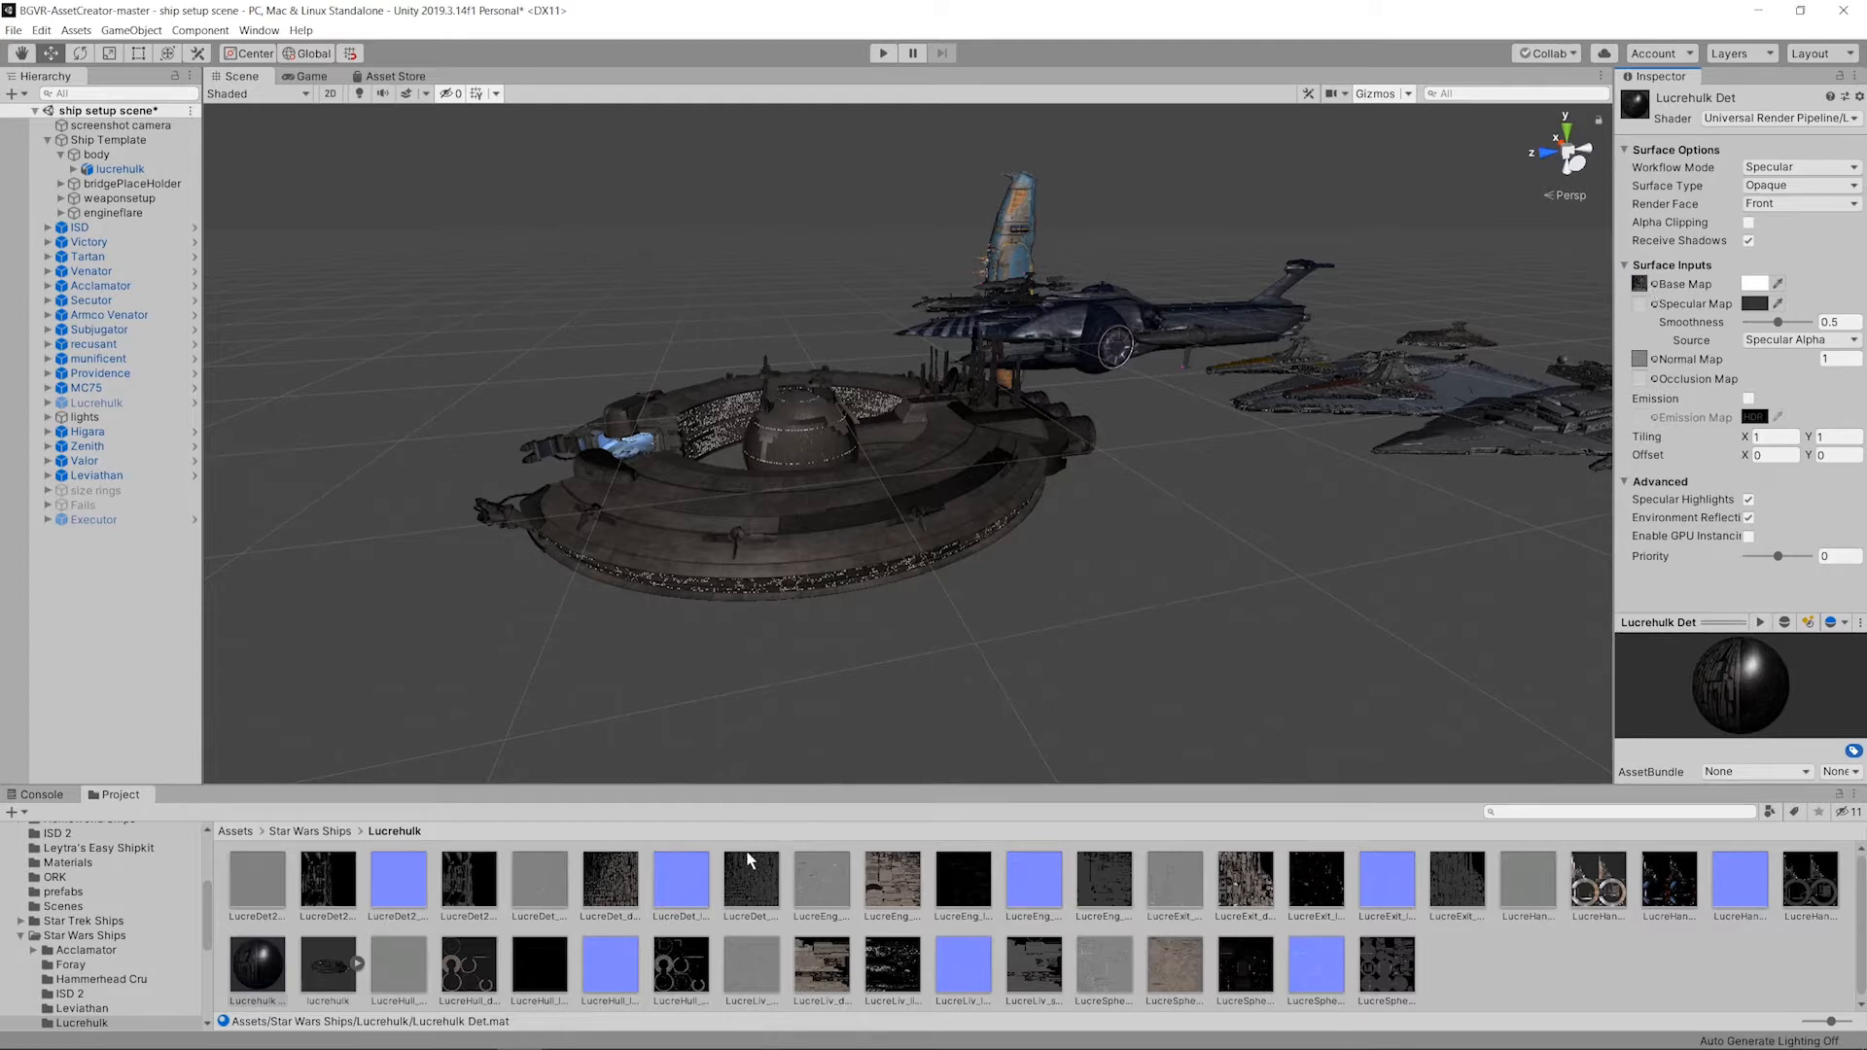
left_click(742, 875)
left_click(252, 972)
Step: Try the Lucrehulk Det material on parts of the ship and apply it to the detail towers at the rear
left_click_drag(1079, 624, 934, 593, "alt")
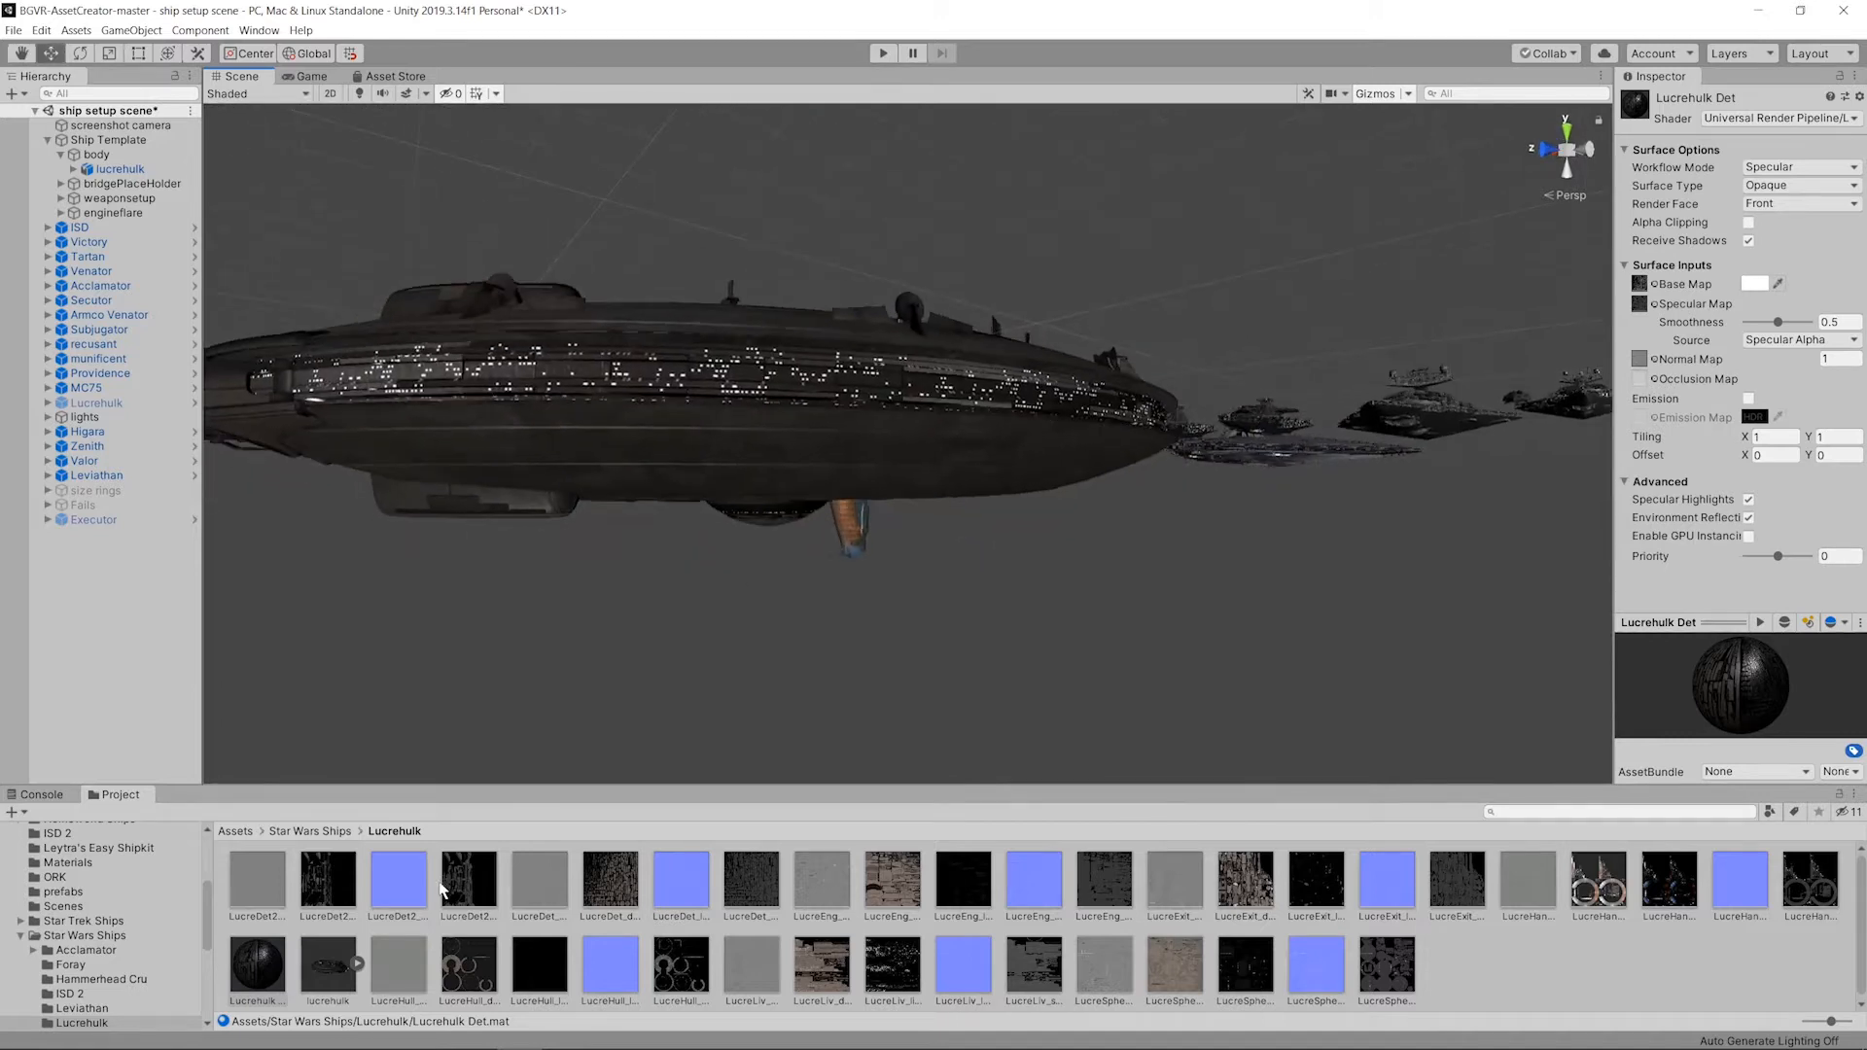
left_click_drag(251, 968, 1347, 642)
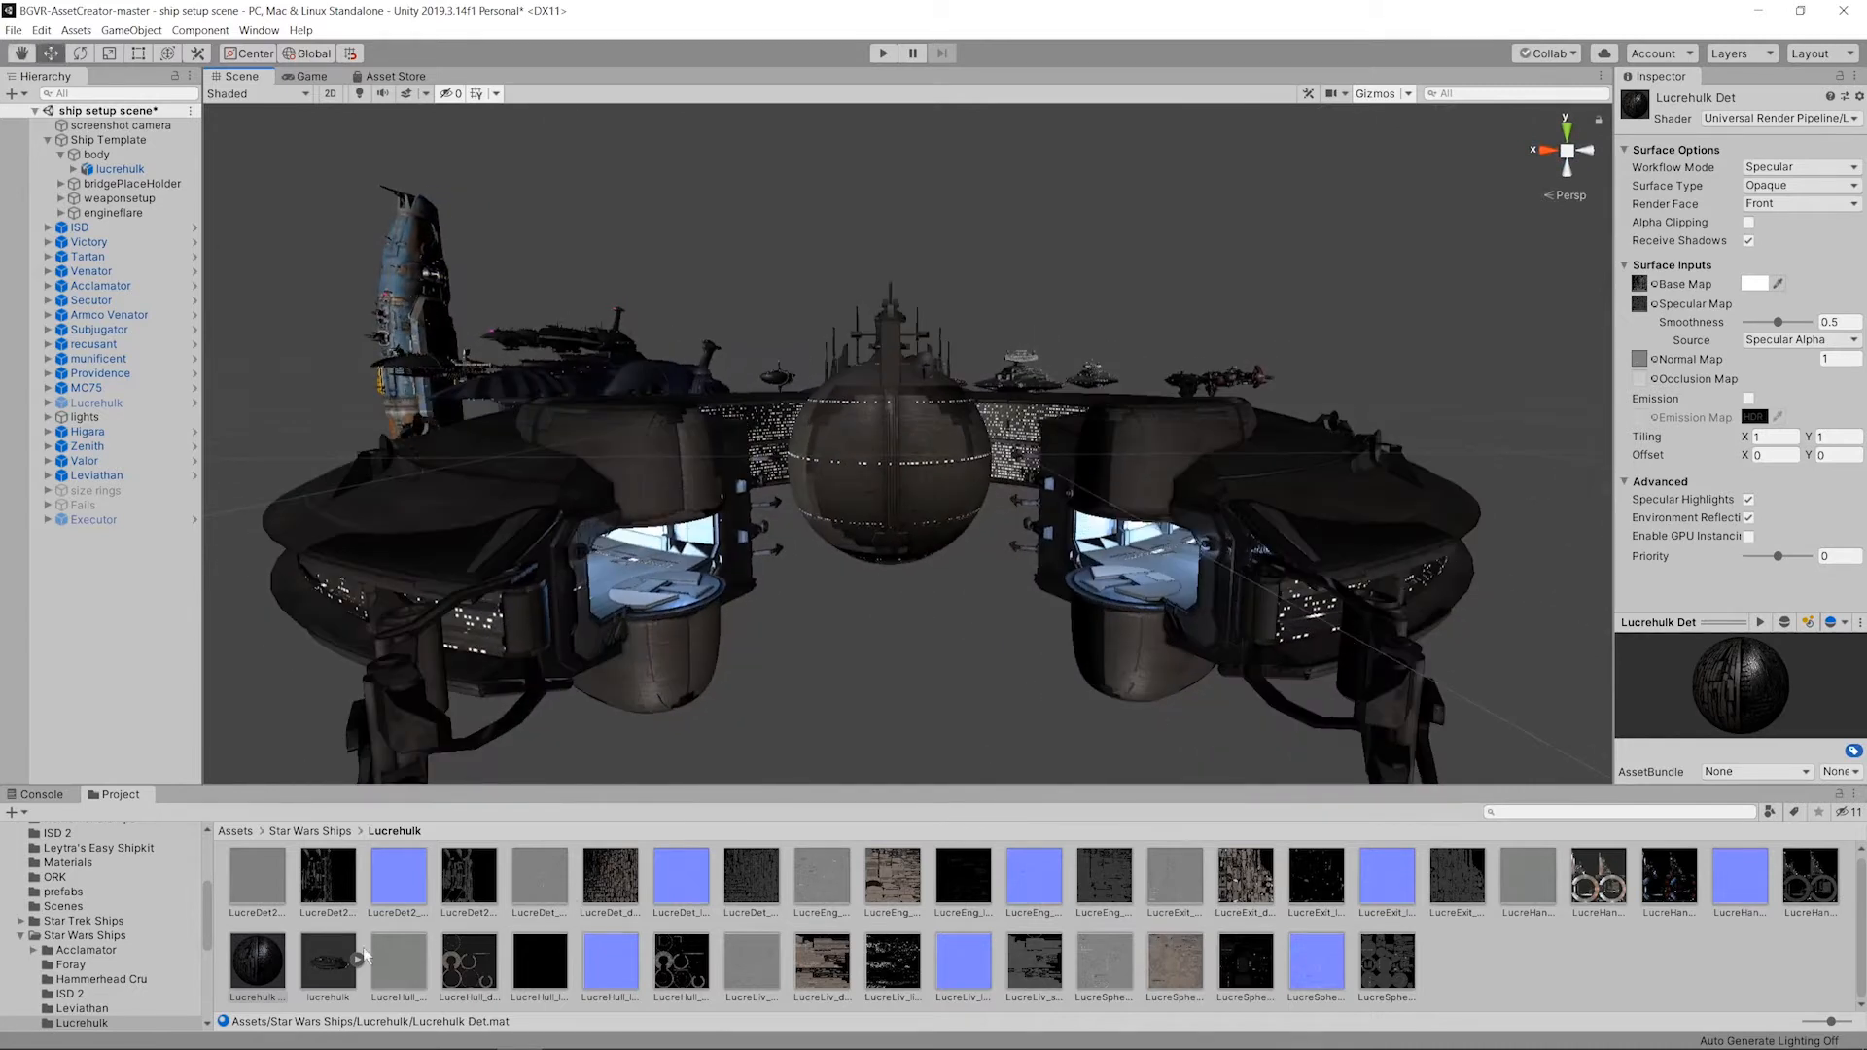
left_click_drag(906, 612, 919, 648, "alt")
left_click_drag(774, 708, 824, 702, "alt")
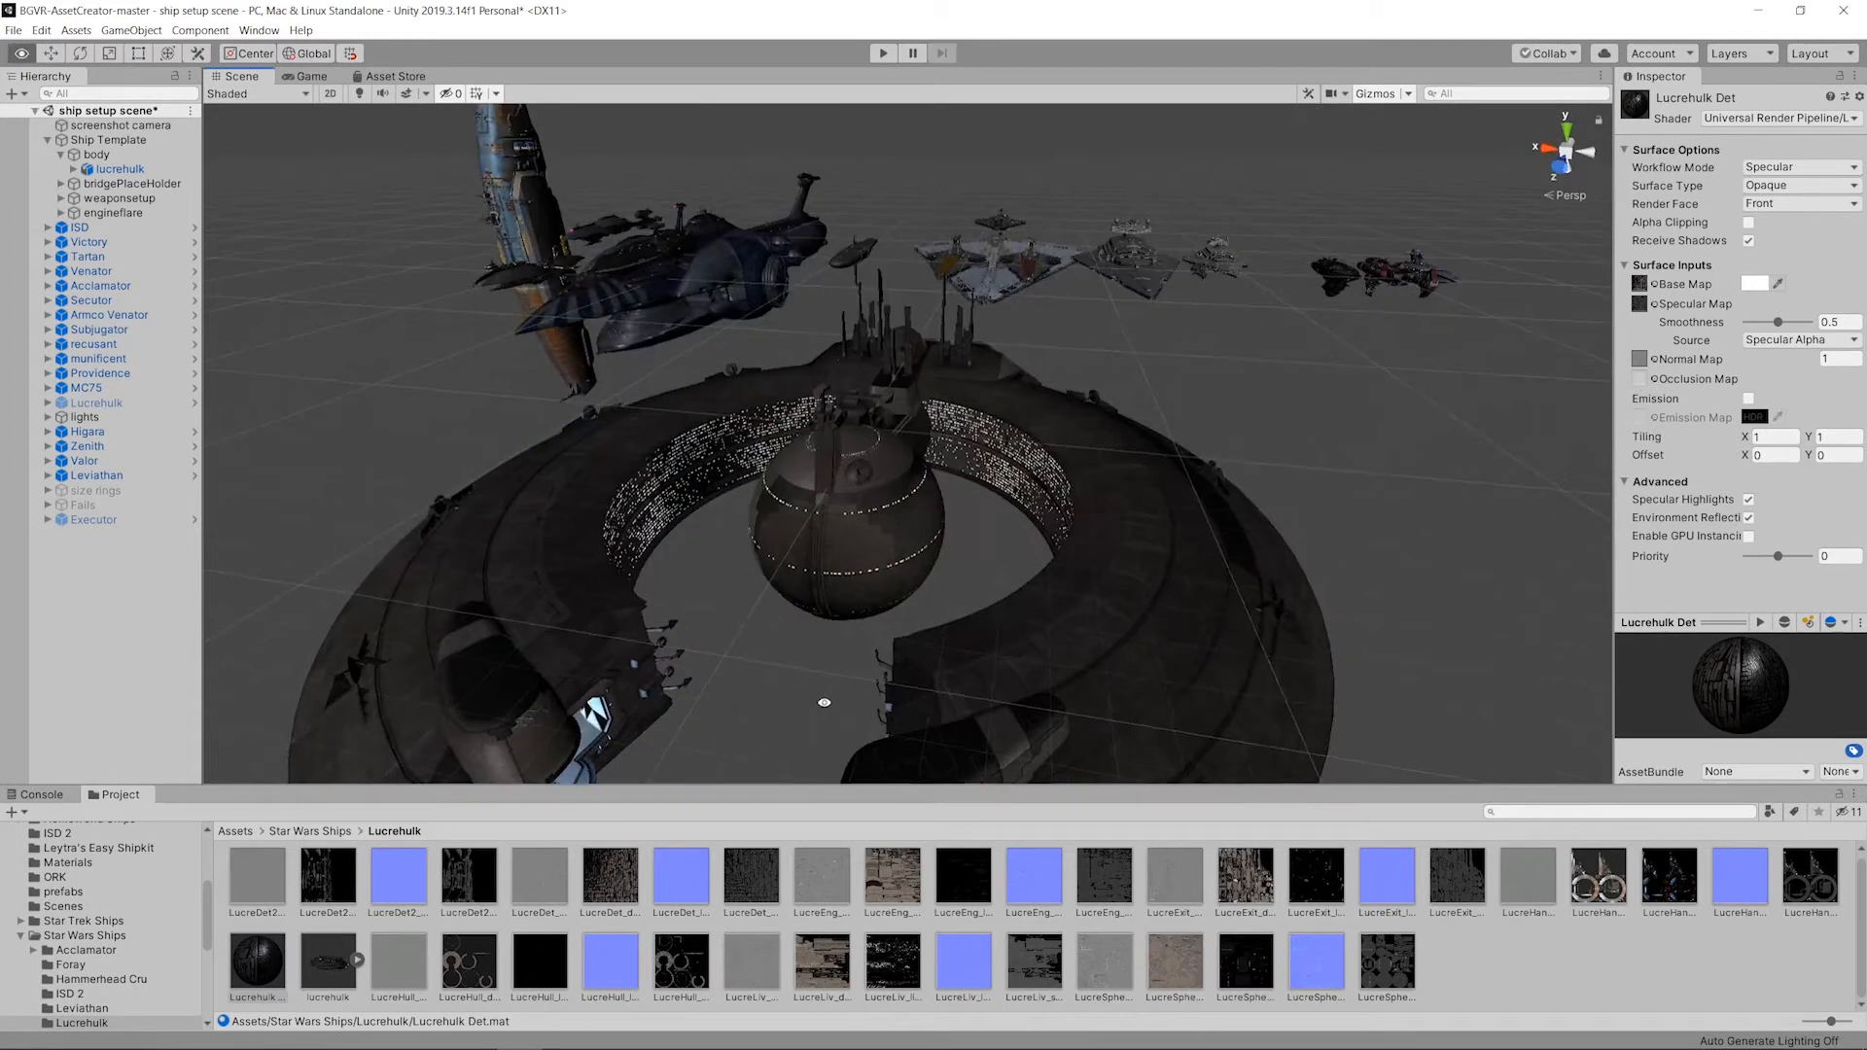
left_click_drag(306, 937, 844, 548)
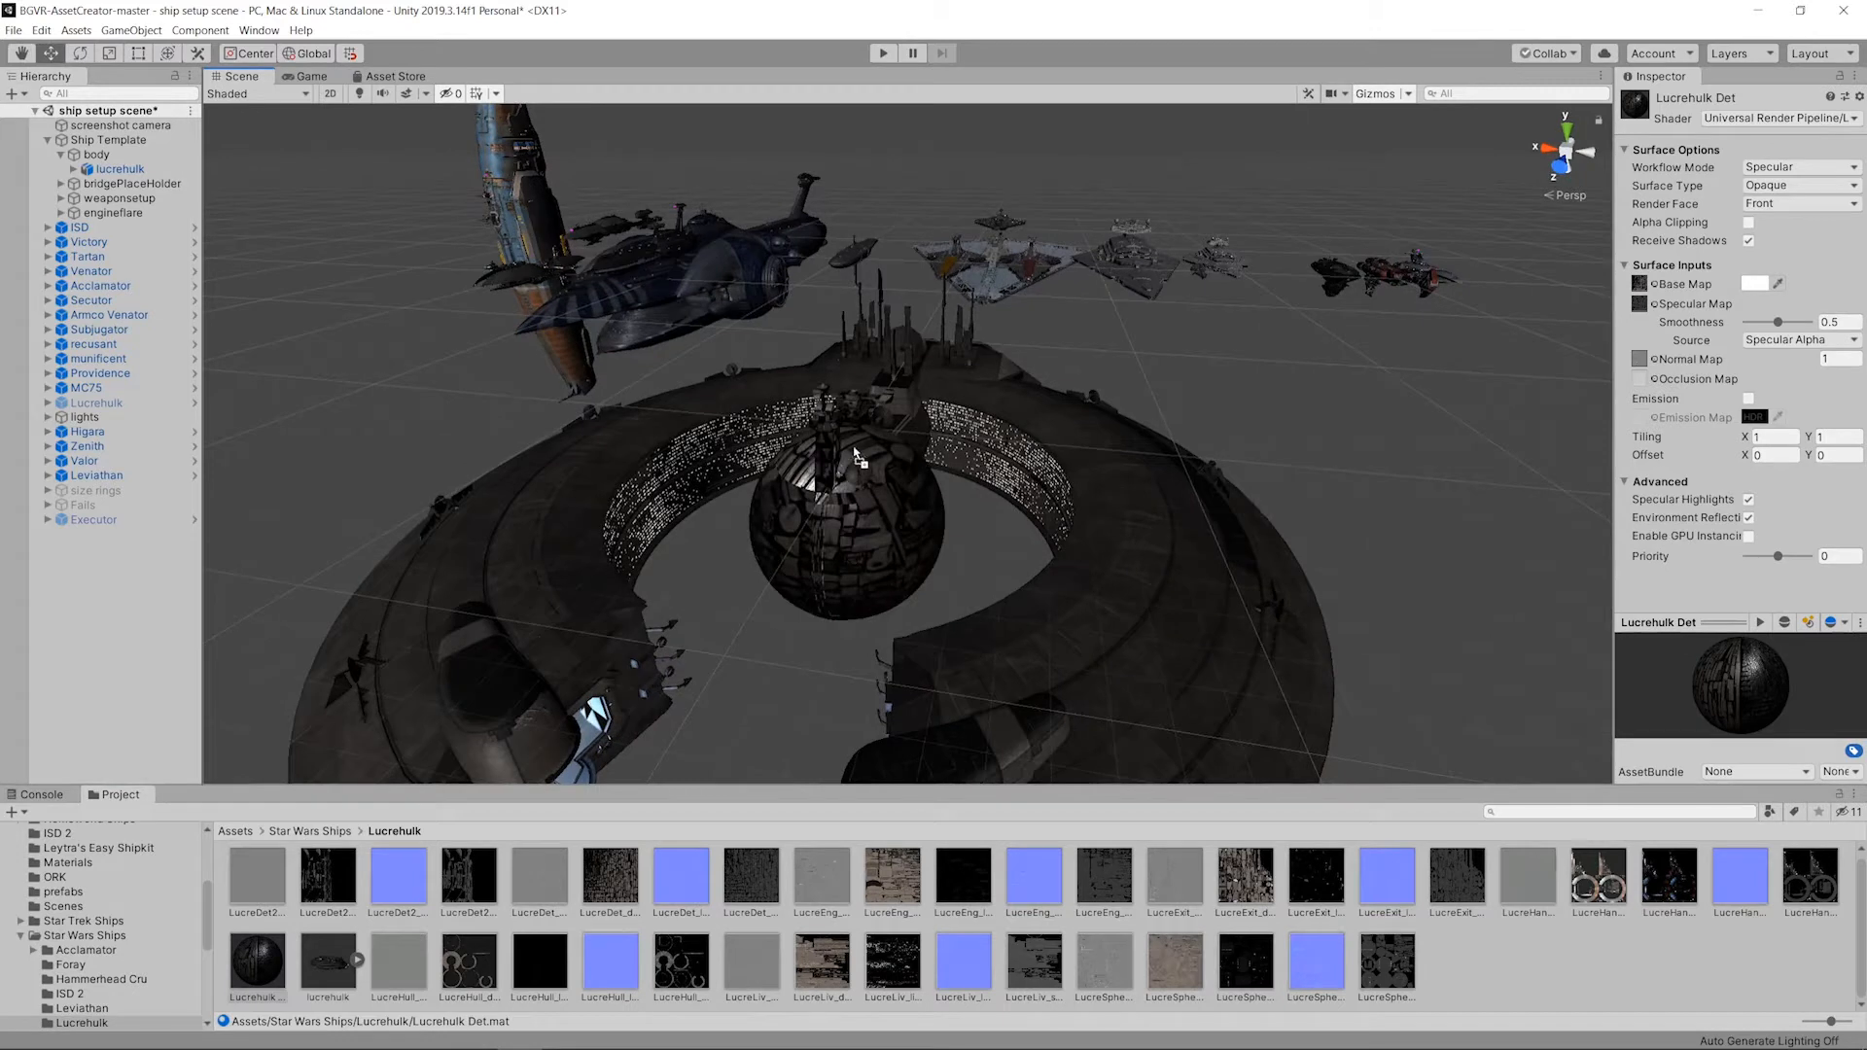
left_click_drag(855, 451, 1153, 353)
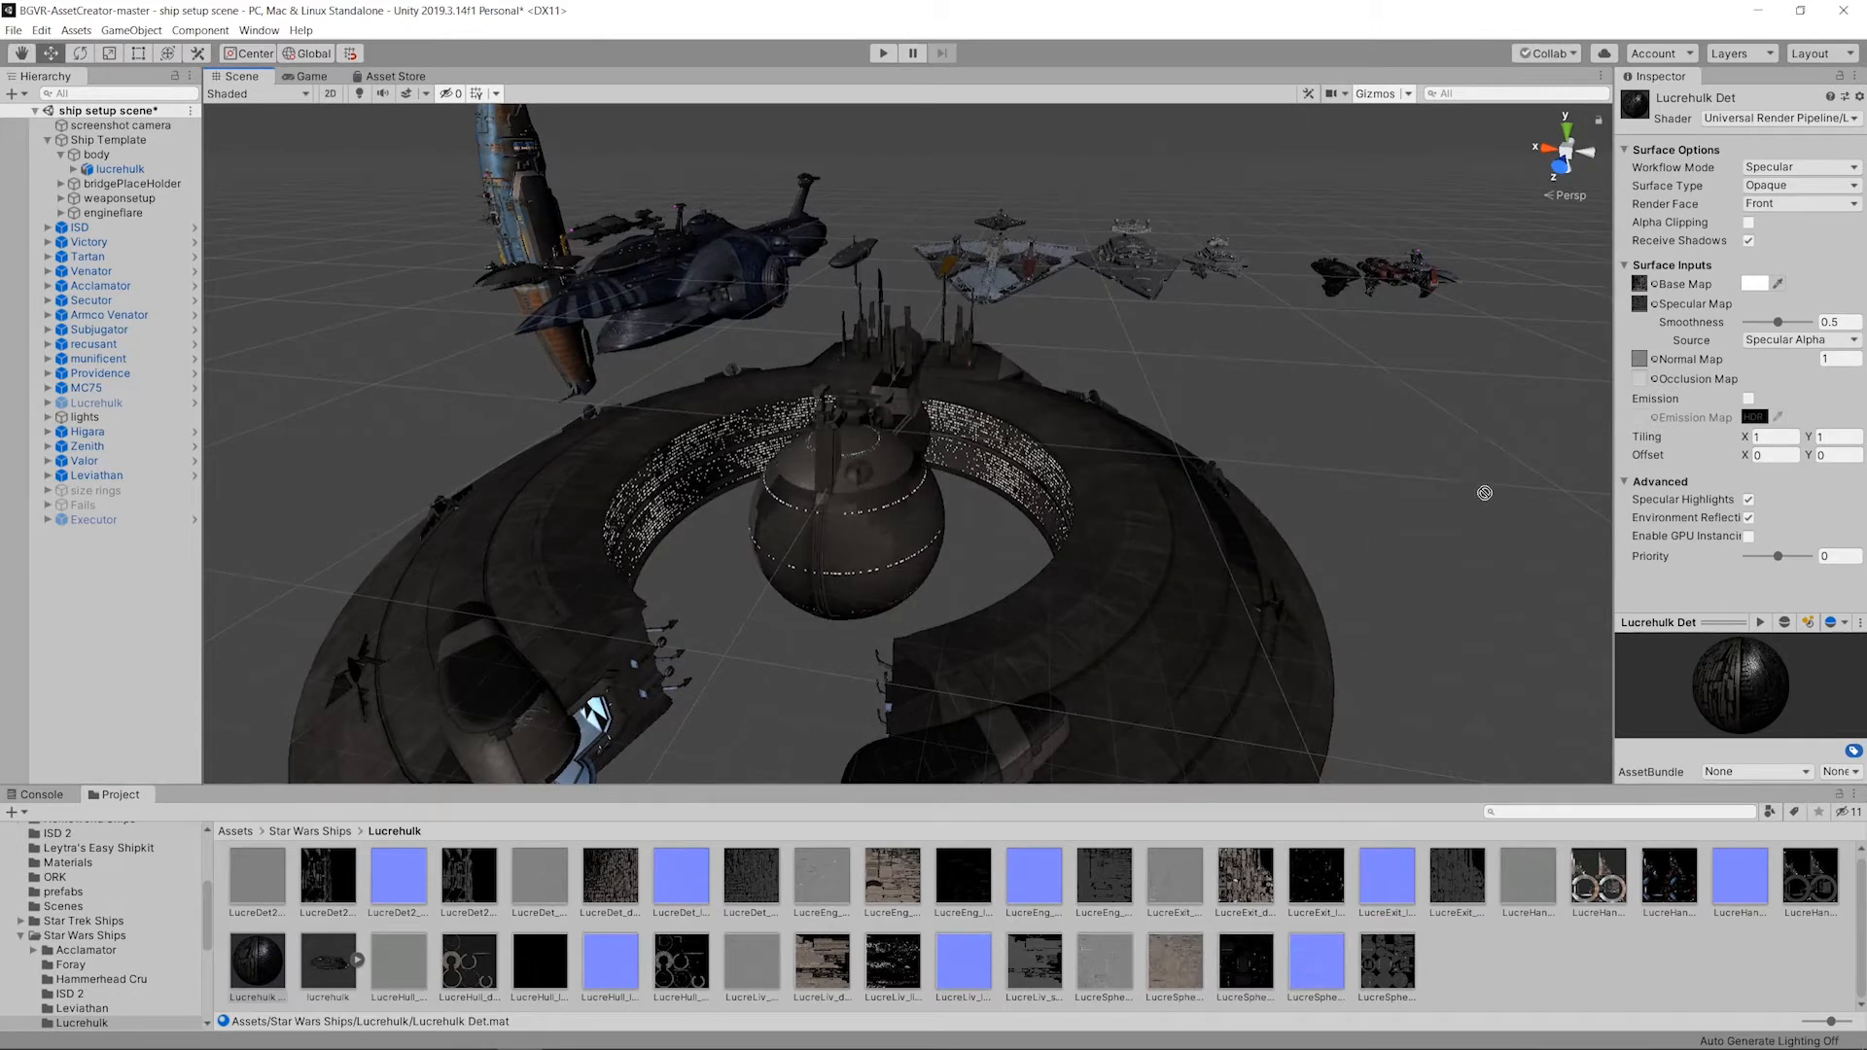
left_click_drag(1485, 493, 920, 418, "alt")
scroll(1017, 446, "up", 5)
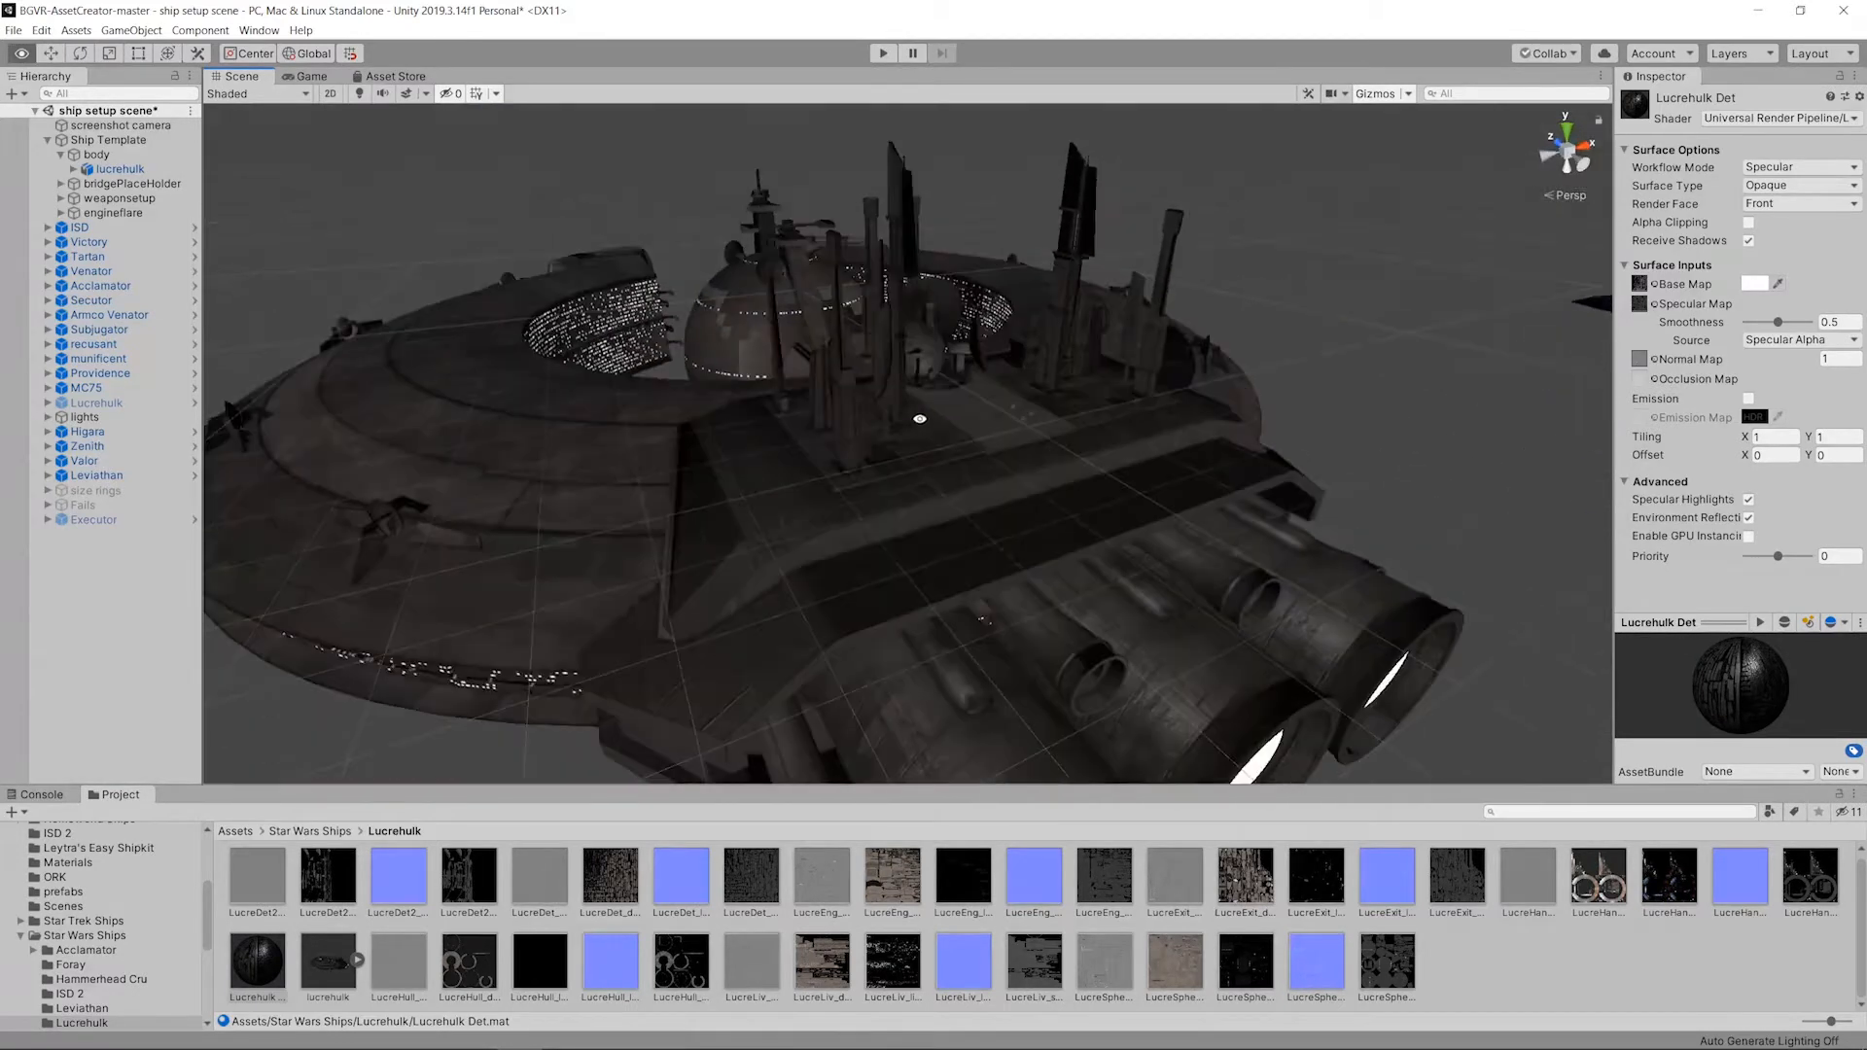
left_click_drag(592, 603, 906, 189)
left_click_drag(875, 418, 983, 526, "alt")
scroll(1034, 458, "down", 5)
Step: Create another material in the Lucrehulk folder named Lucrehulk Eng
right_click(1597, 977)
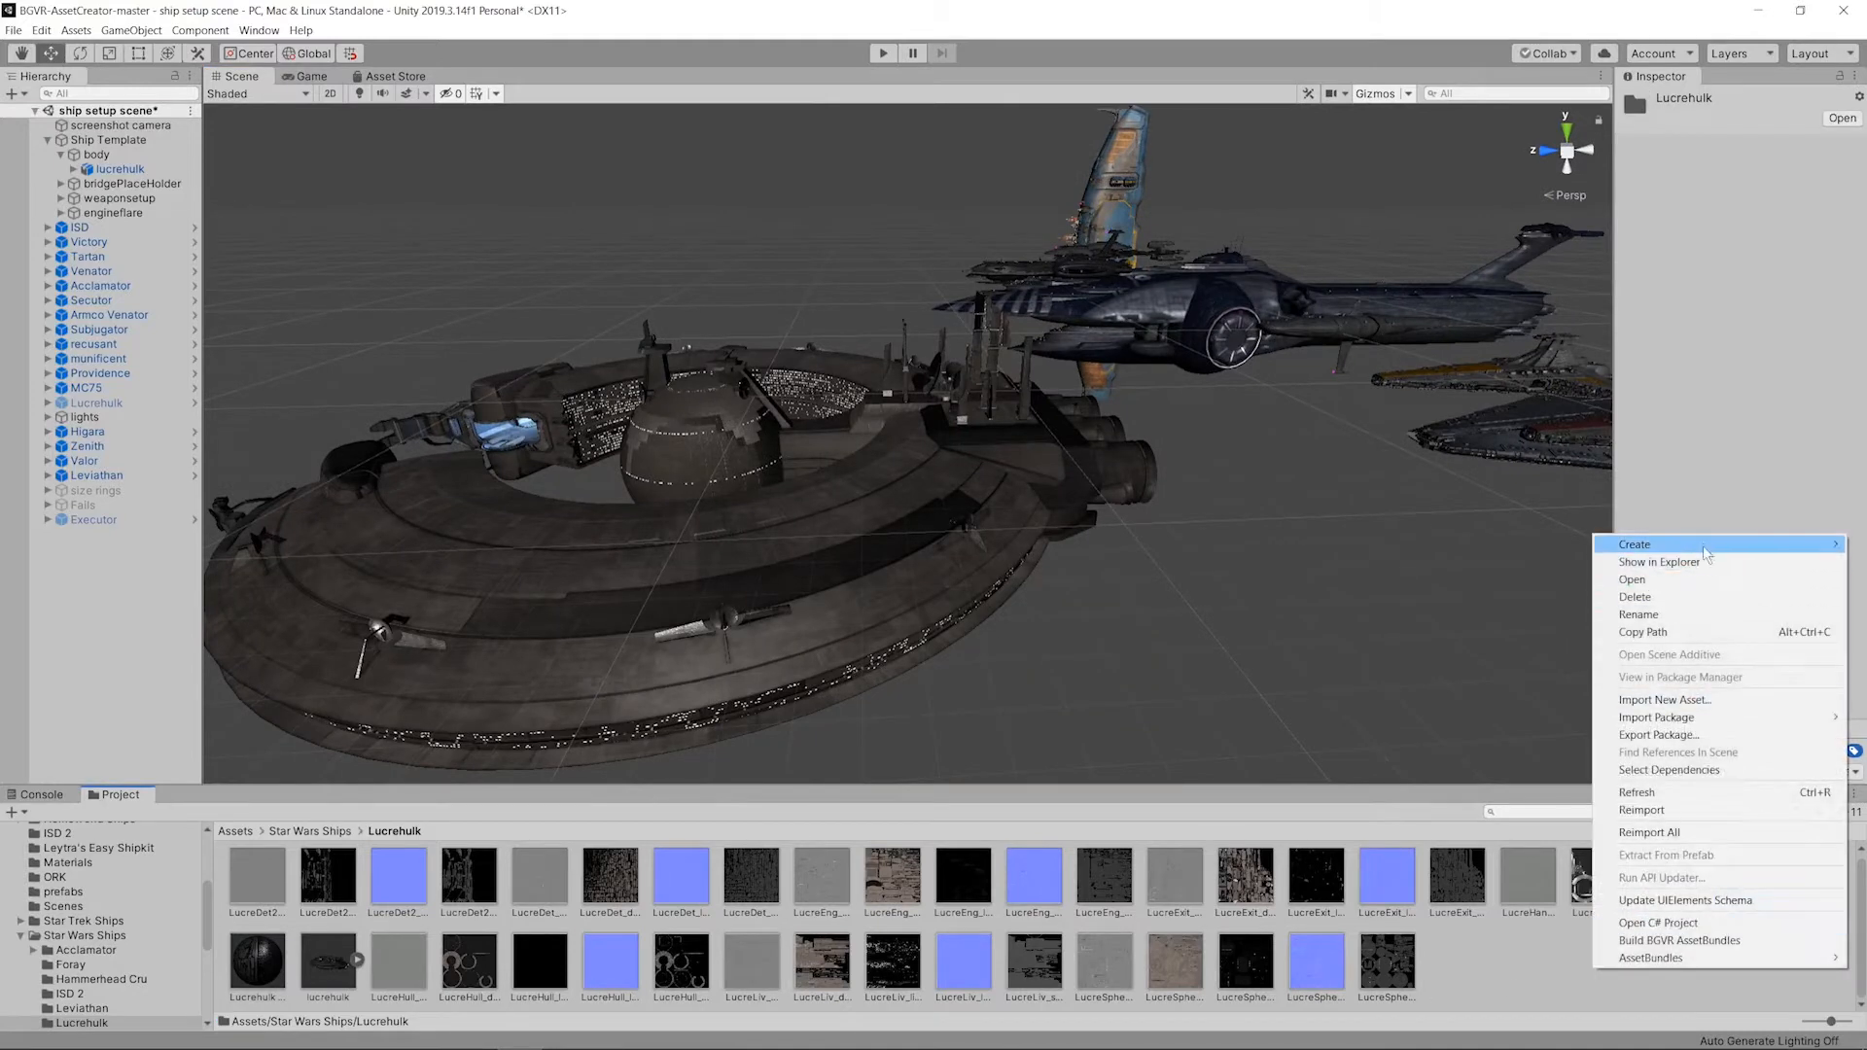
mouse_move(1702, 542)
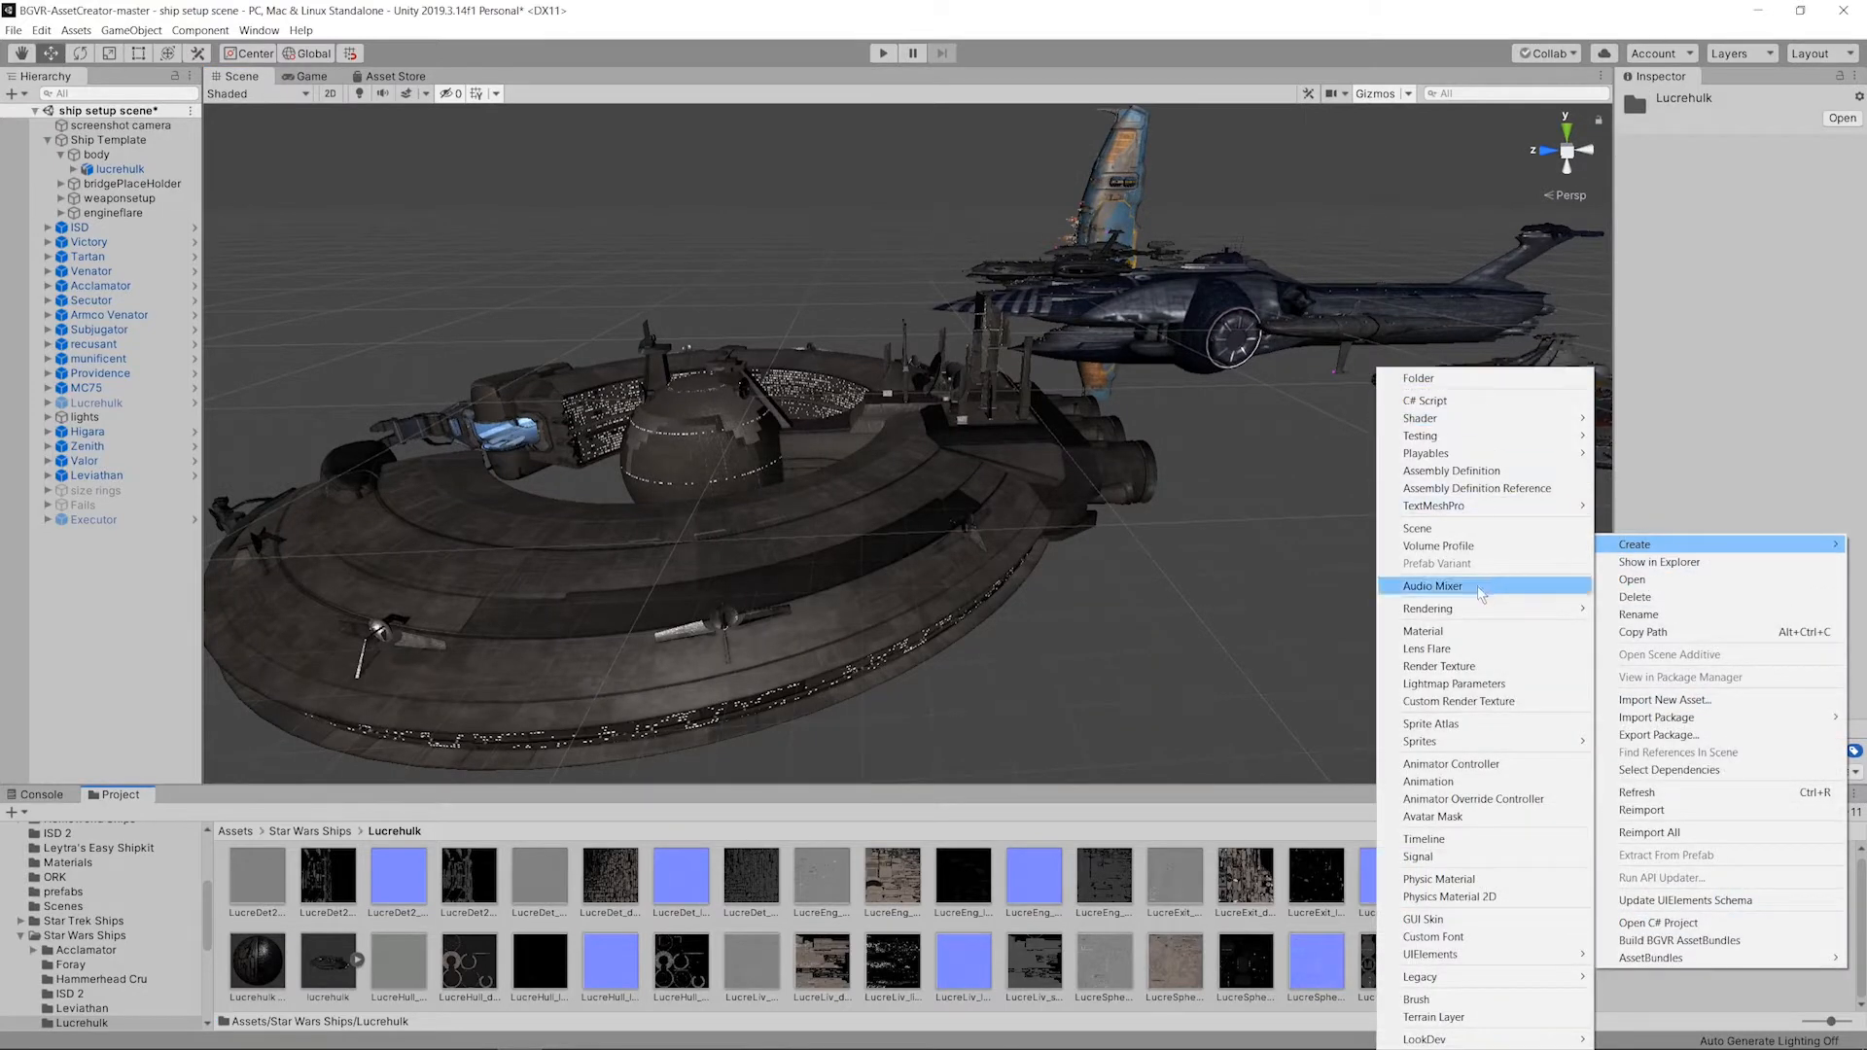
left_click(1459, 632)
type("Lucrehulk")
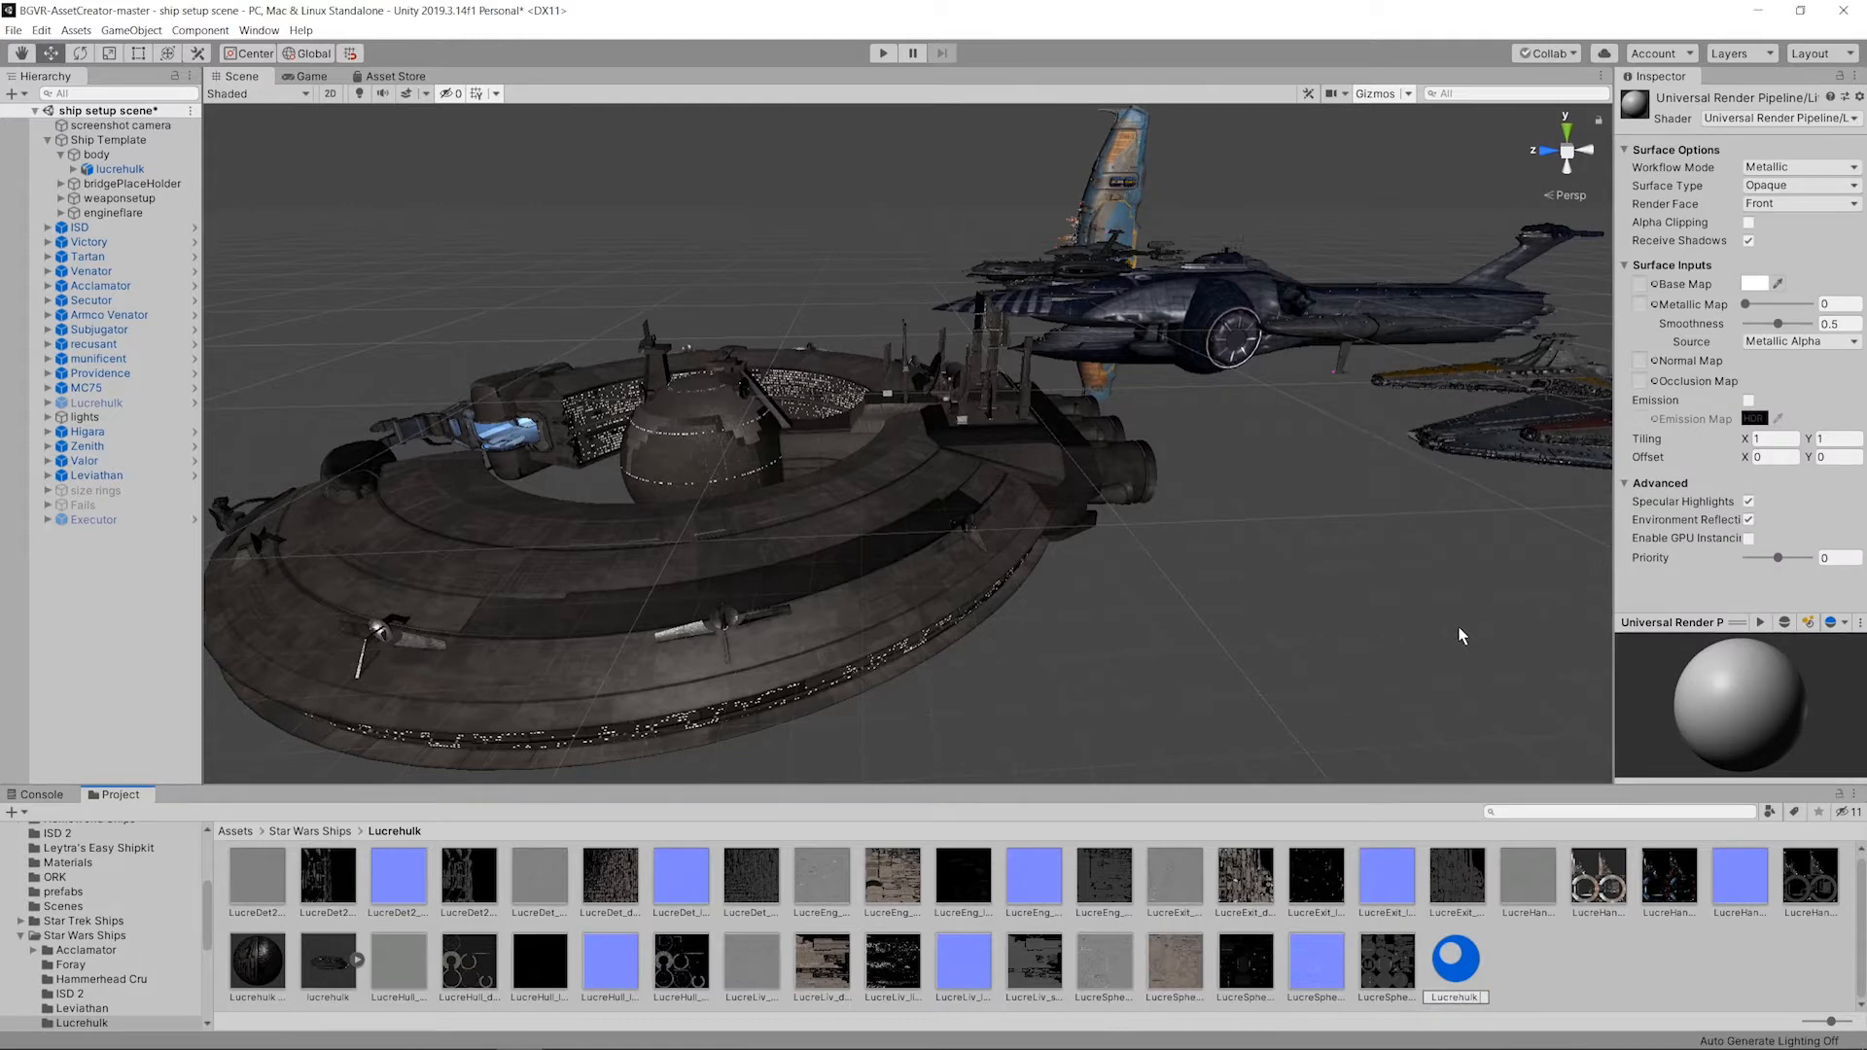
type(" Eng")
key("Return")
Step: Set Lucrehulk Eng to the Specular workflow and assign the LucreEng bump, diffuse and specular textures as its normal, base and specular maps
left_click_drag(837, 866, 1645, 364)
left_click(892, 879)
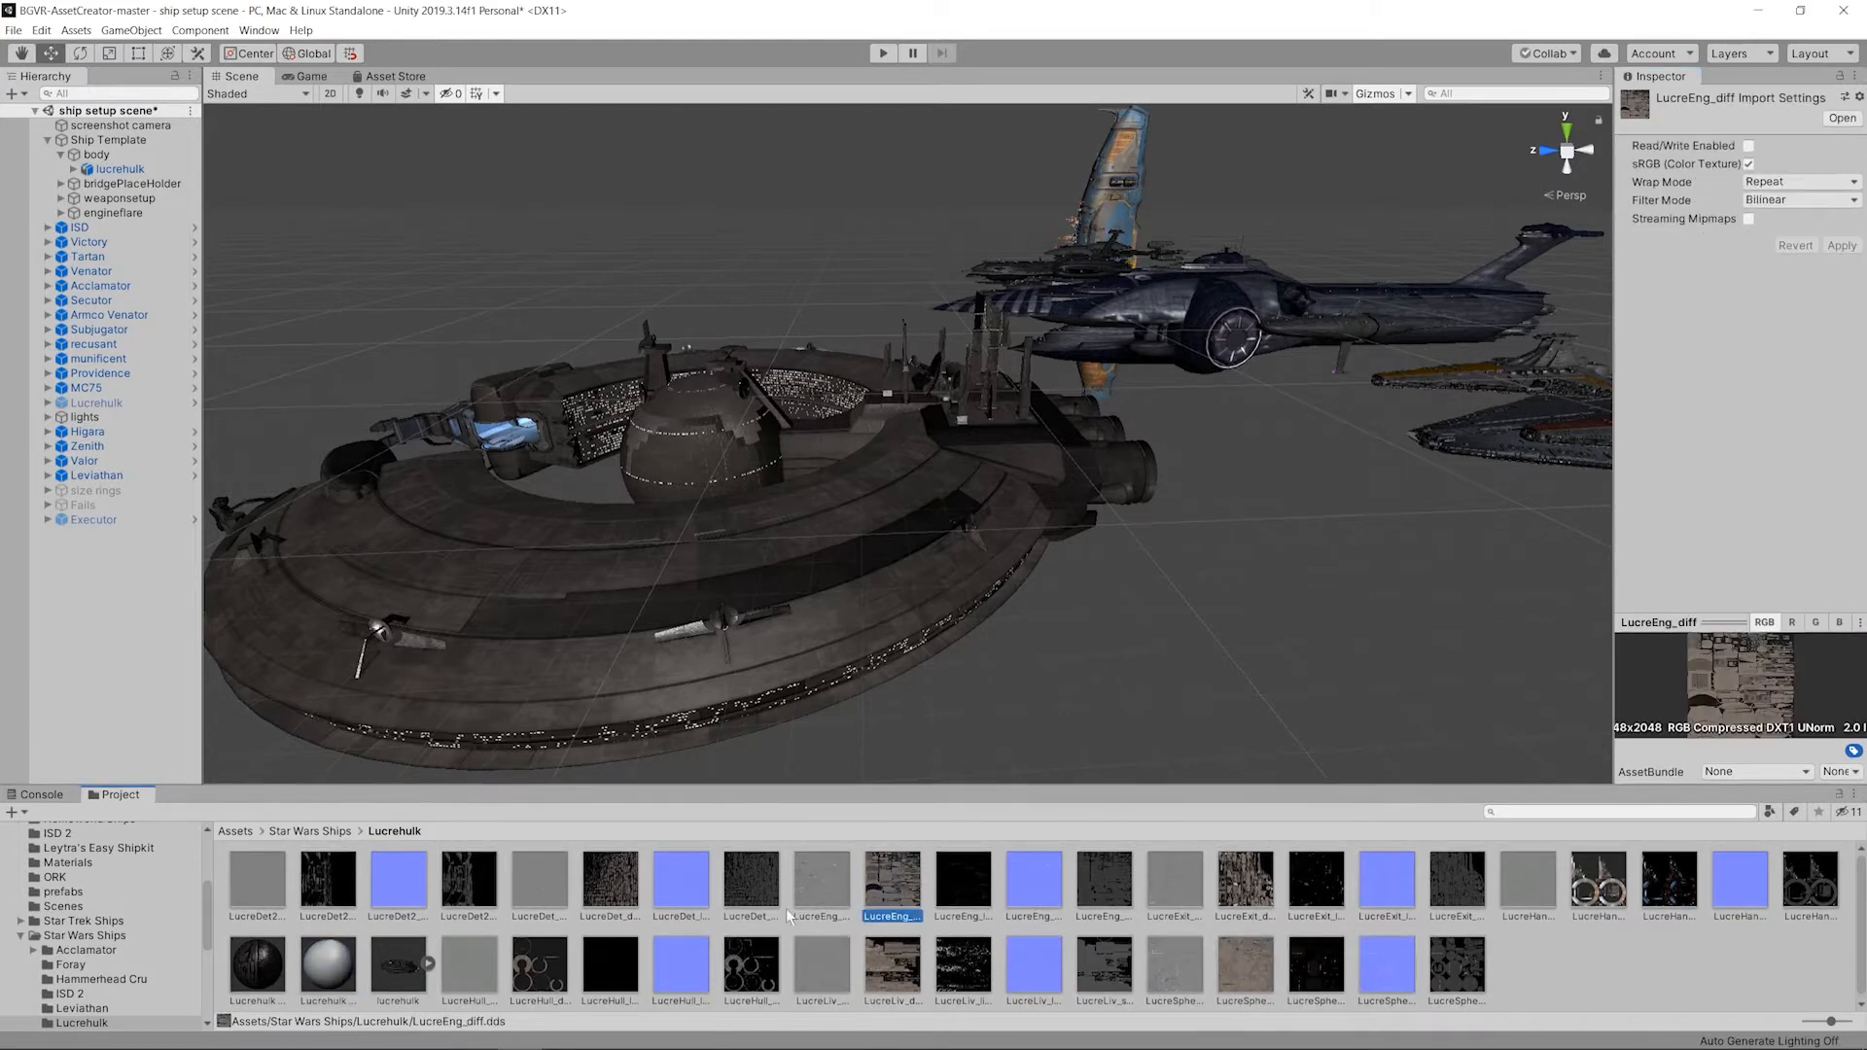
left_click(321, 978)
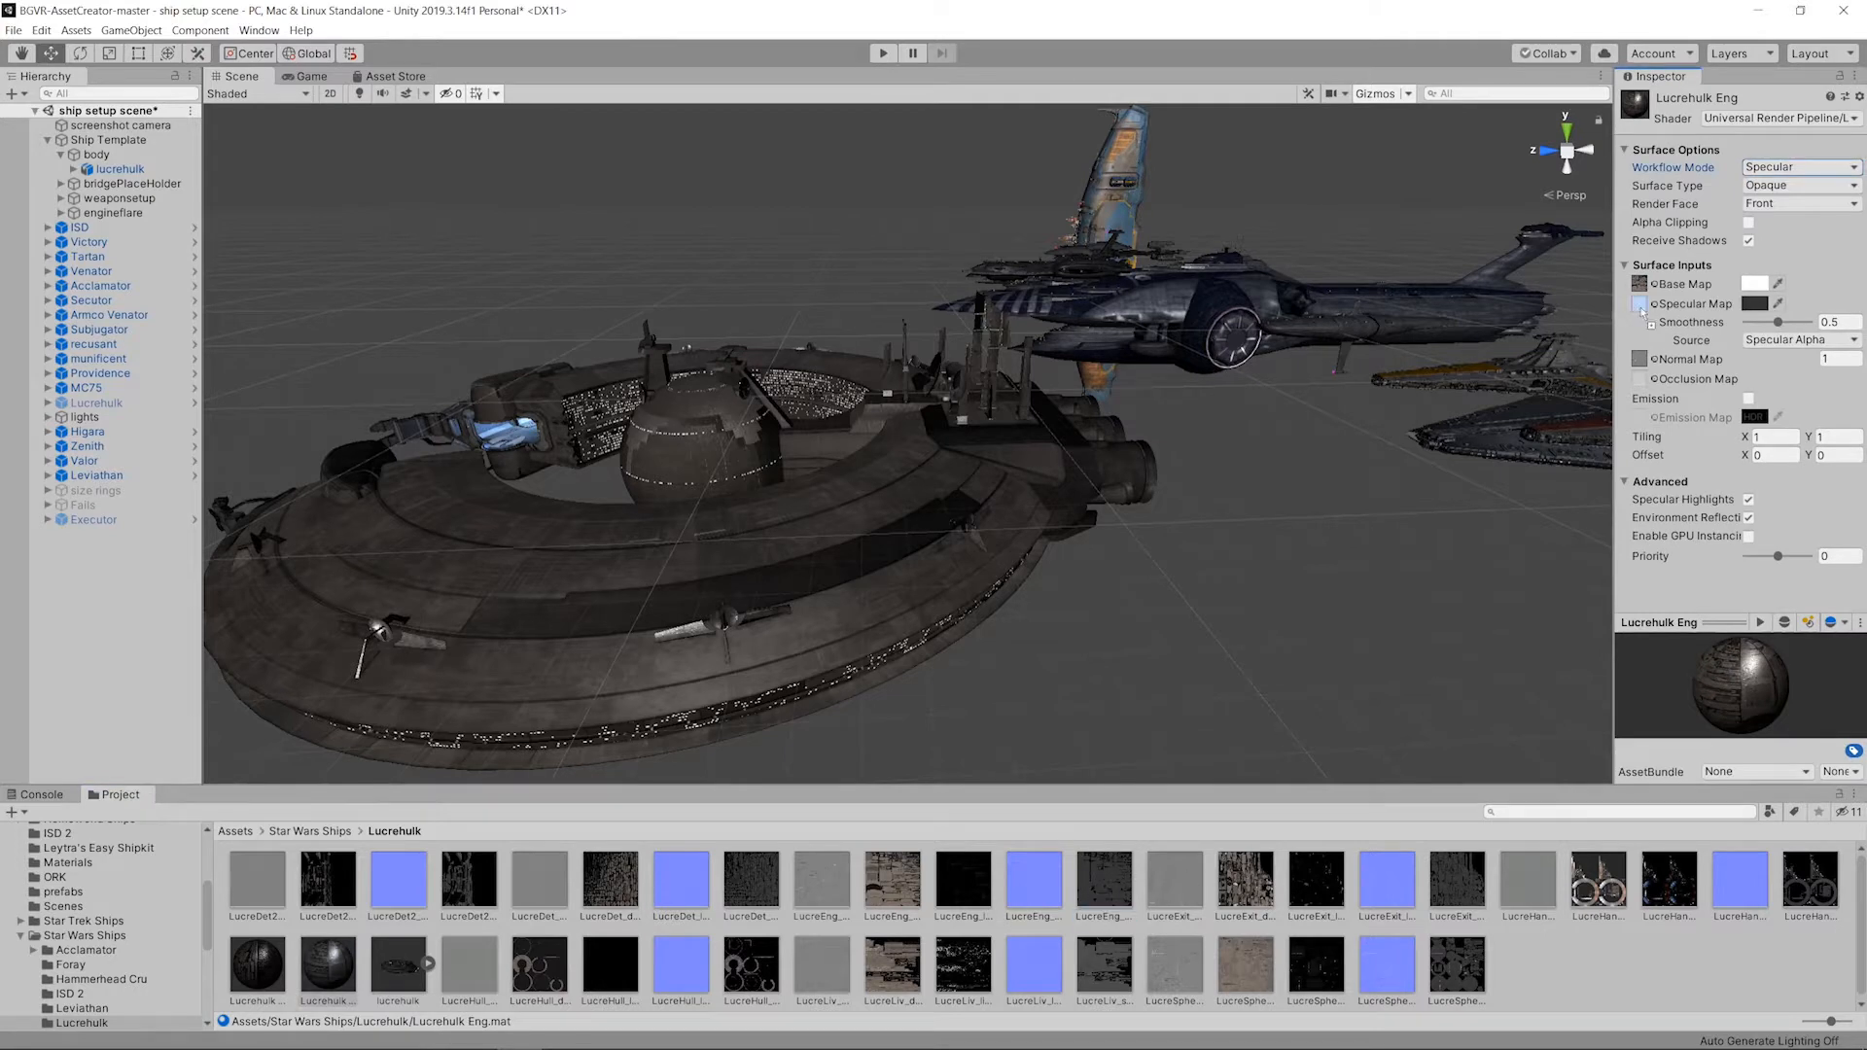
Step: Enable emission on the Lucrehulk Det material and assign the LucreEng_light texture as its emission map
left_click(963, 887)
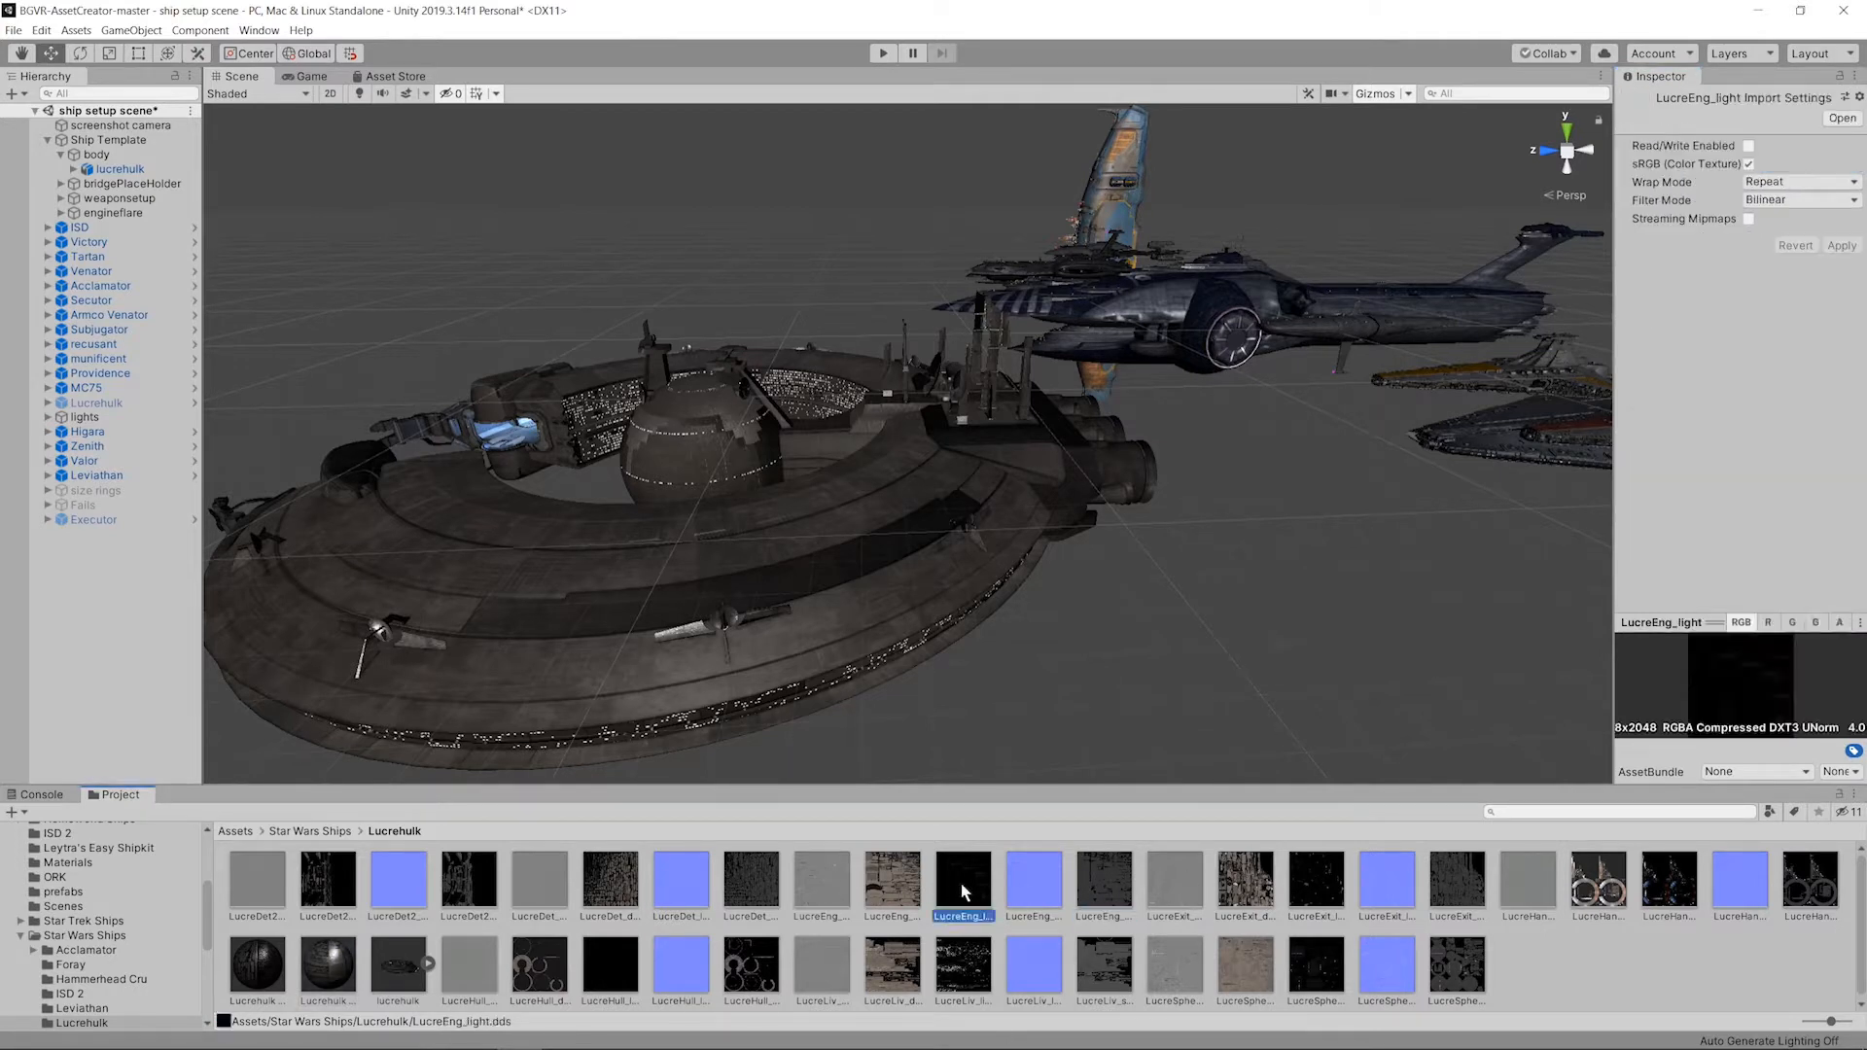
left_click(1034, 887)
left_click(257, 968)
left_click(1749, 398)
left_click_drag(976, 895, 978, 895)
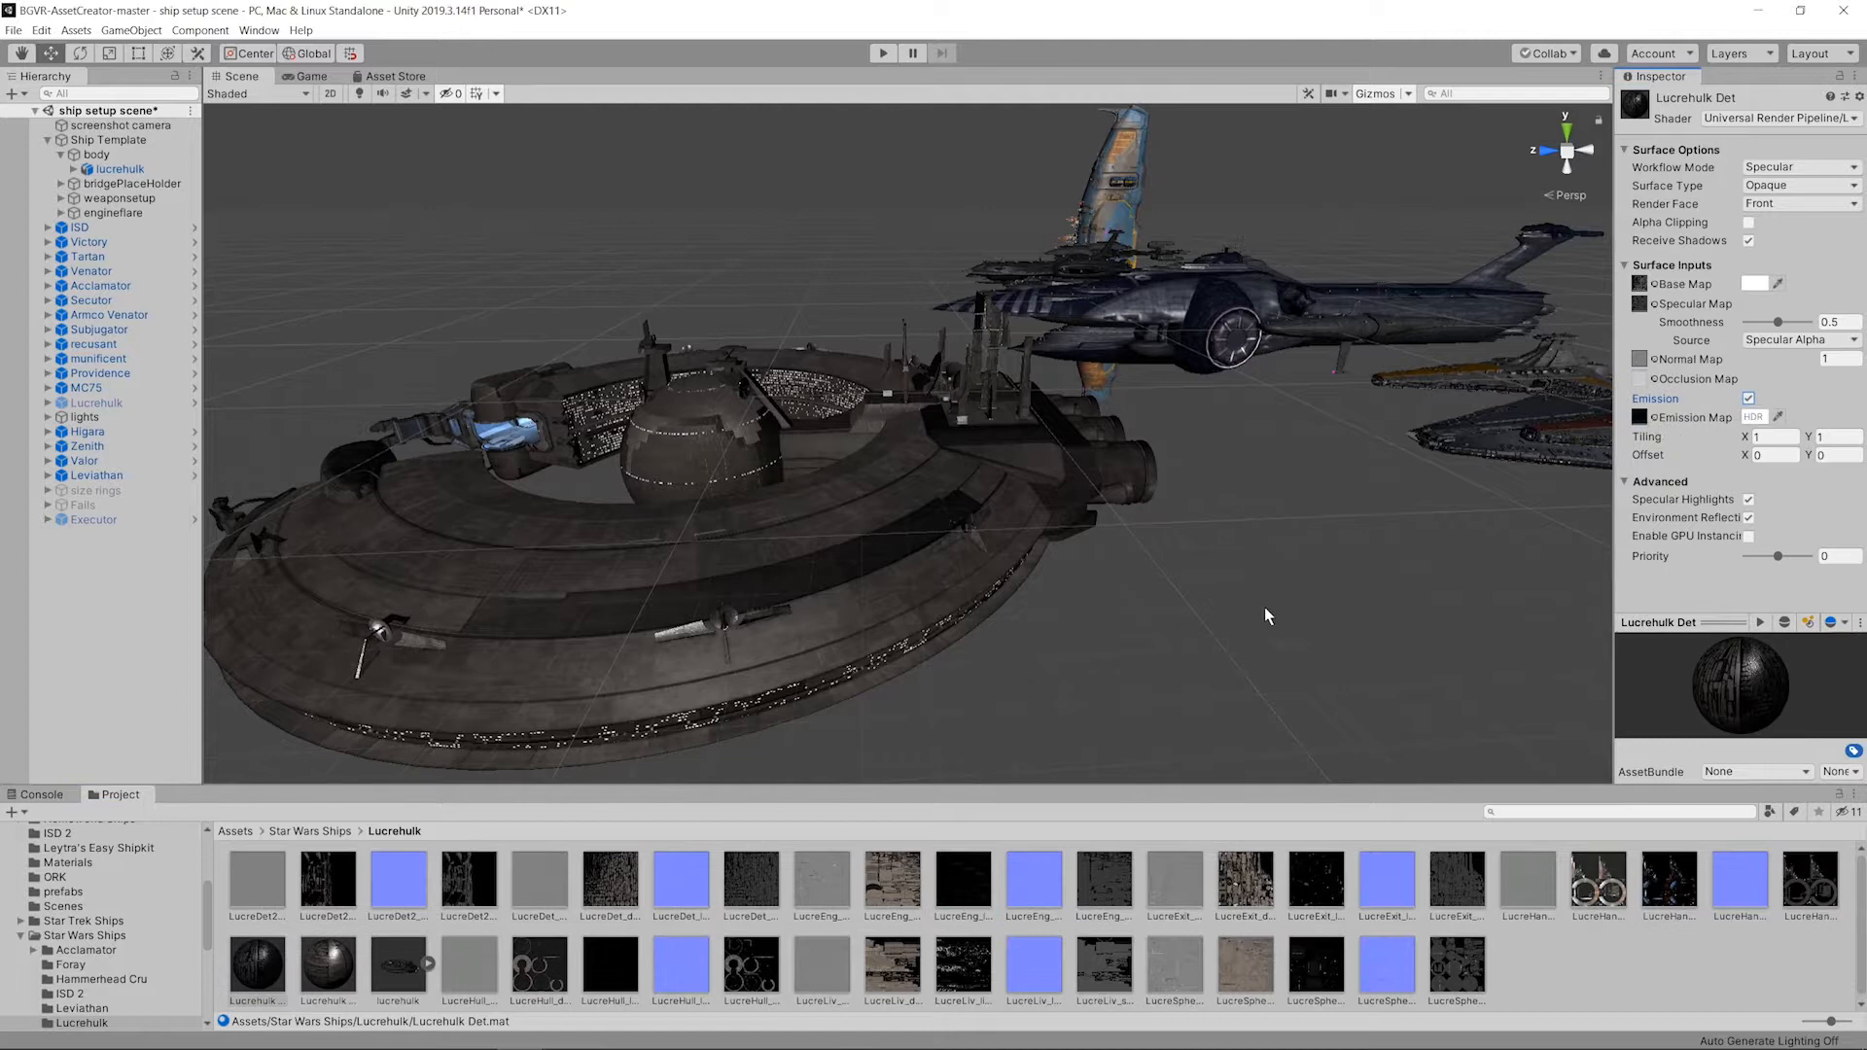
left_click_drag(1265, 609, 1244, 594, "alt")
Step: Enable emission on the Lucrehulk Eng material and assign the LucreEng_light texture as its emission map
left_click(321, 953)
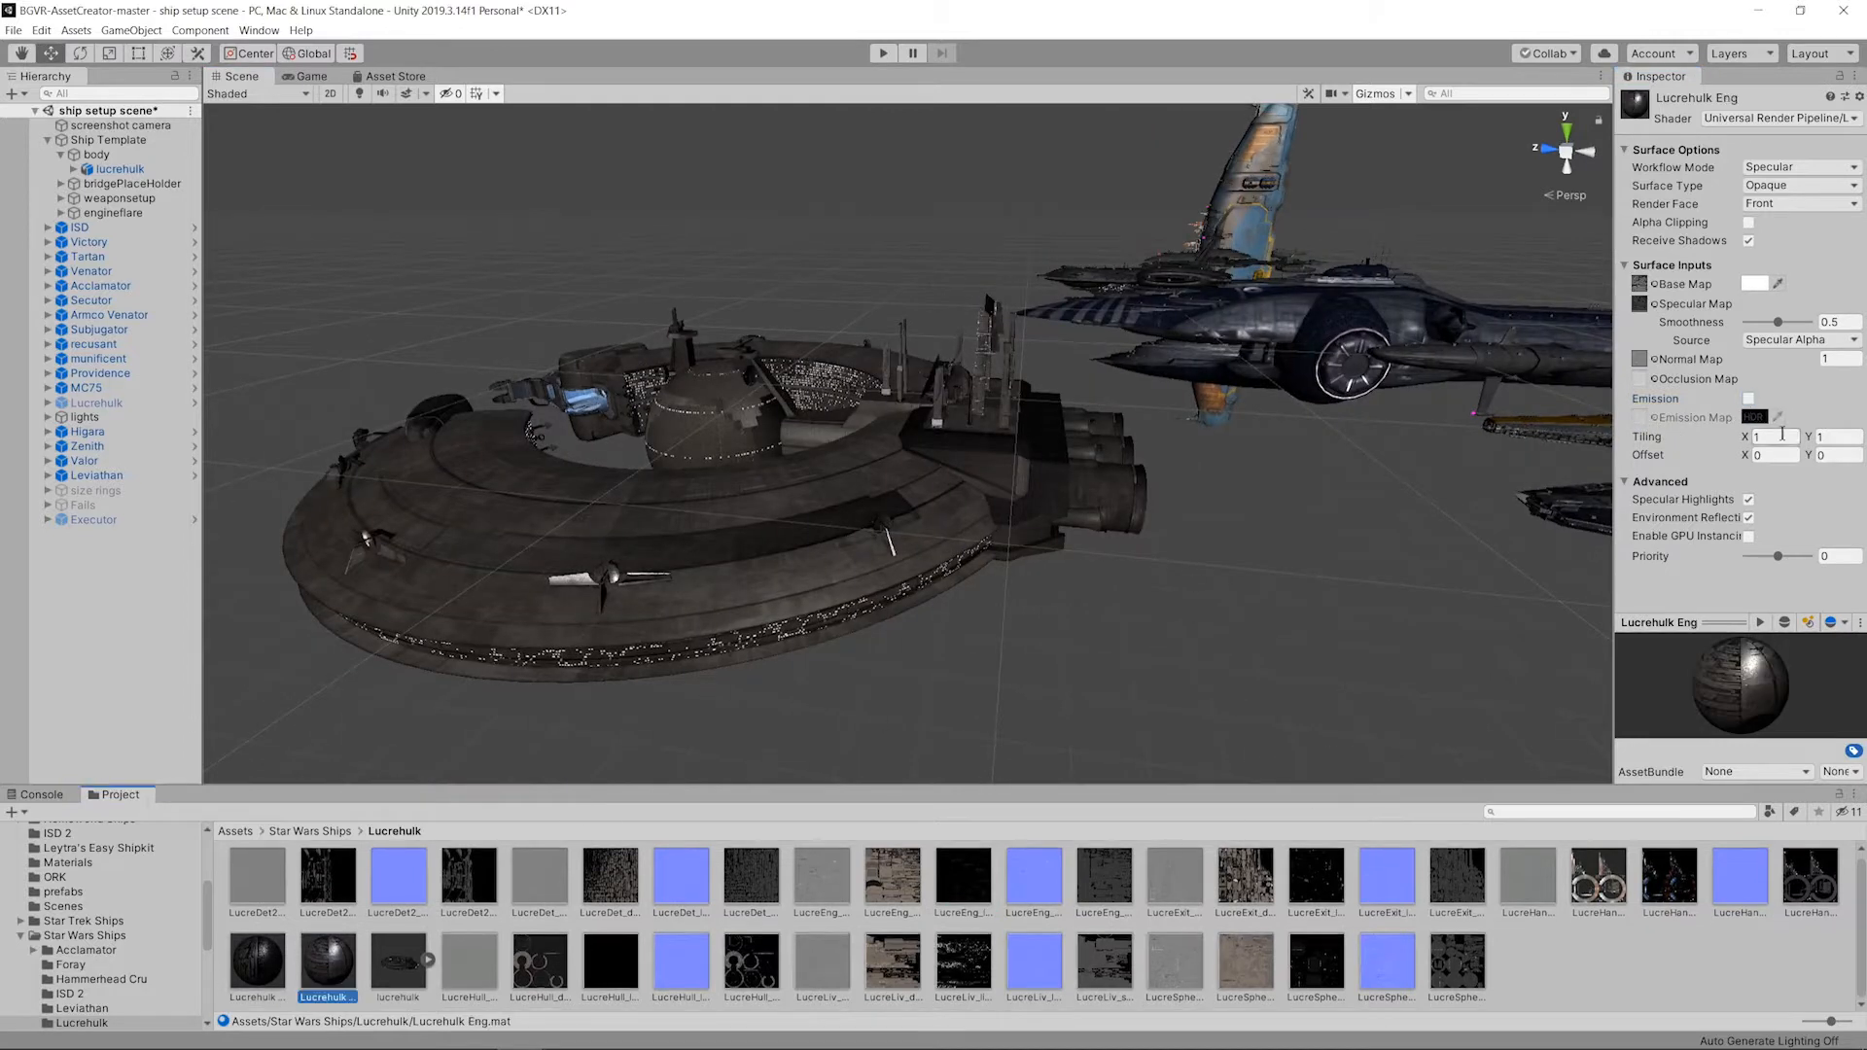
left_click(1246, 875)
left_click_drag(1201, 611, 1129, 608, "alt")
left_click(963, 878)
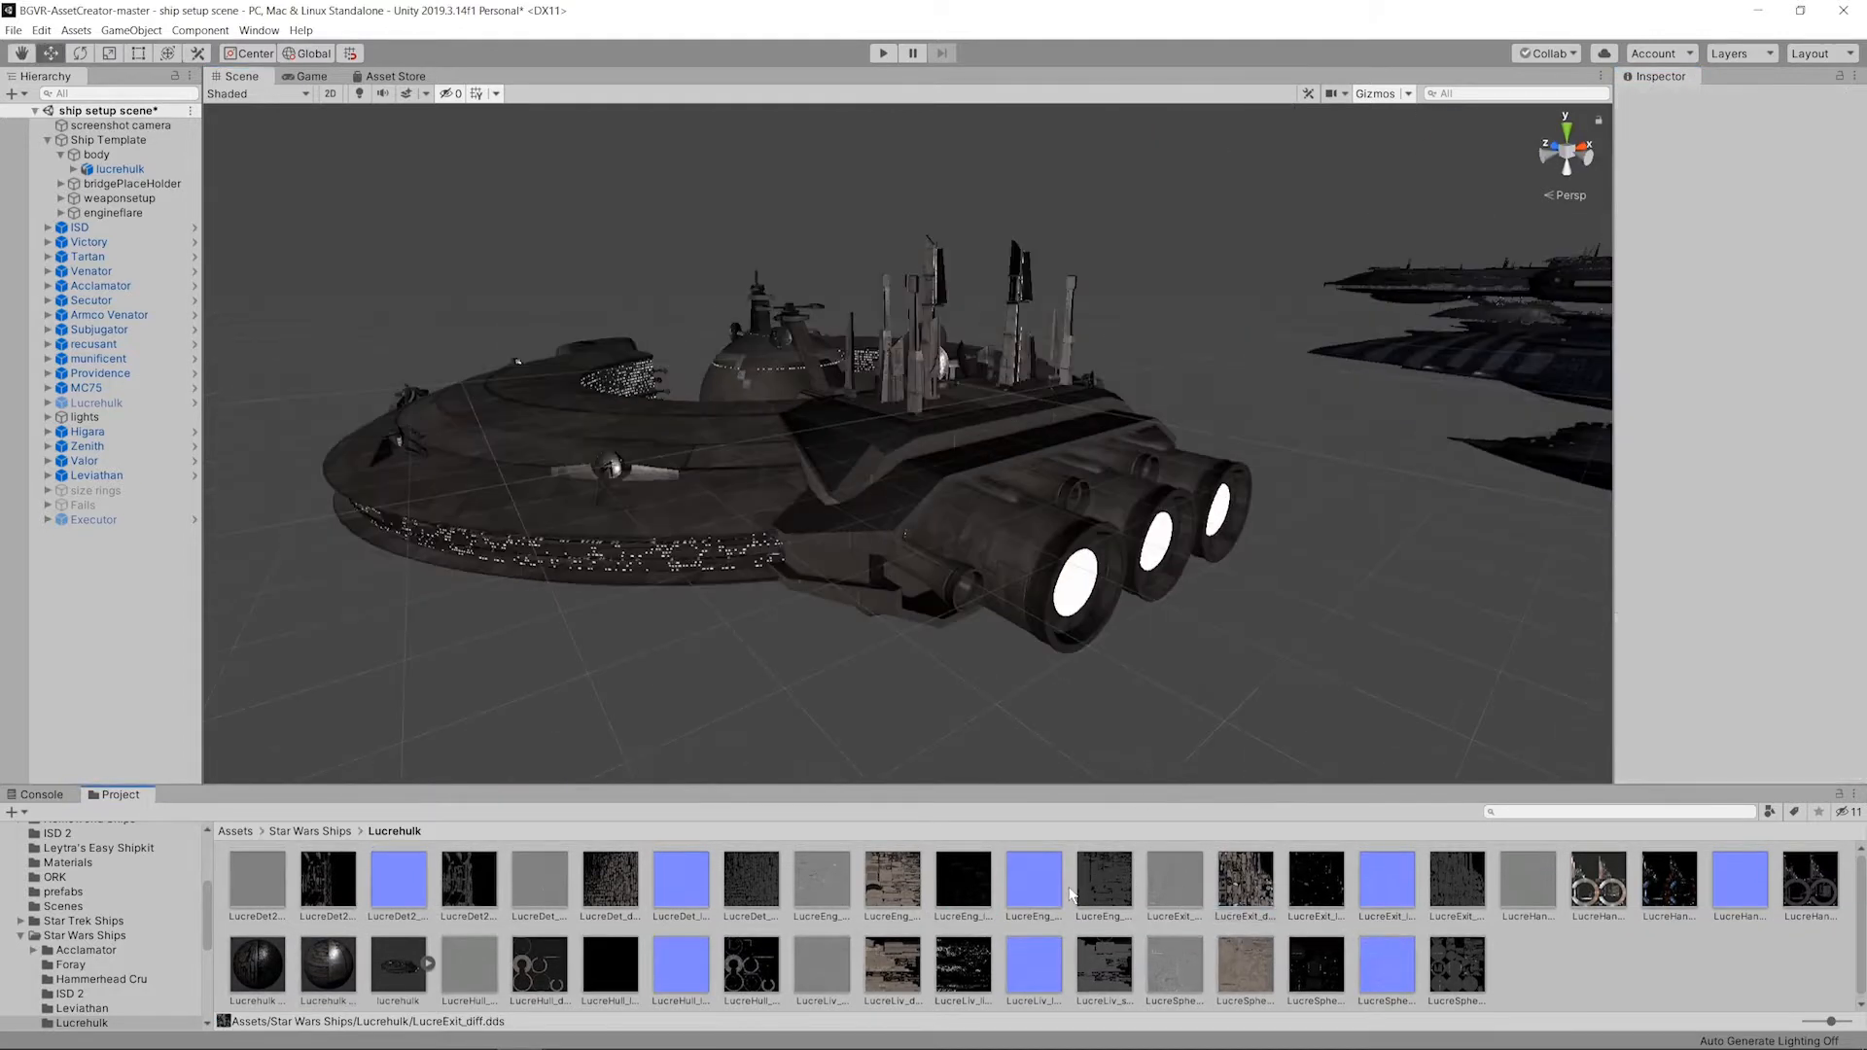
left_click(399, 968)
left_click(328, 963)
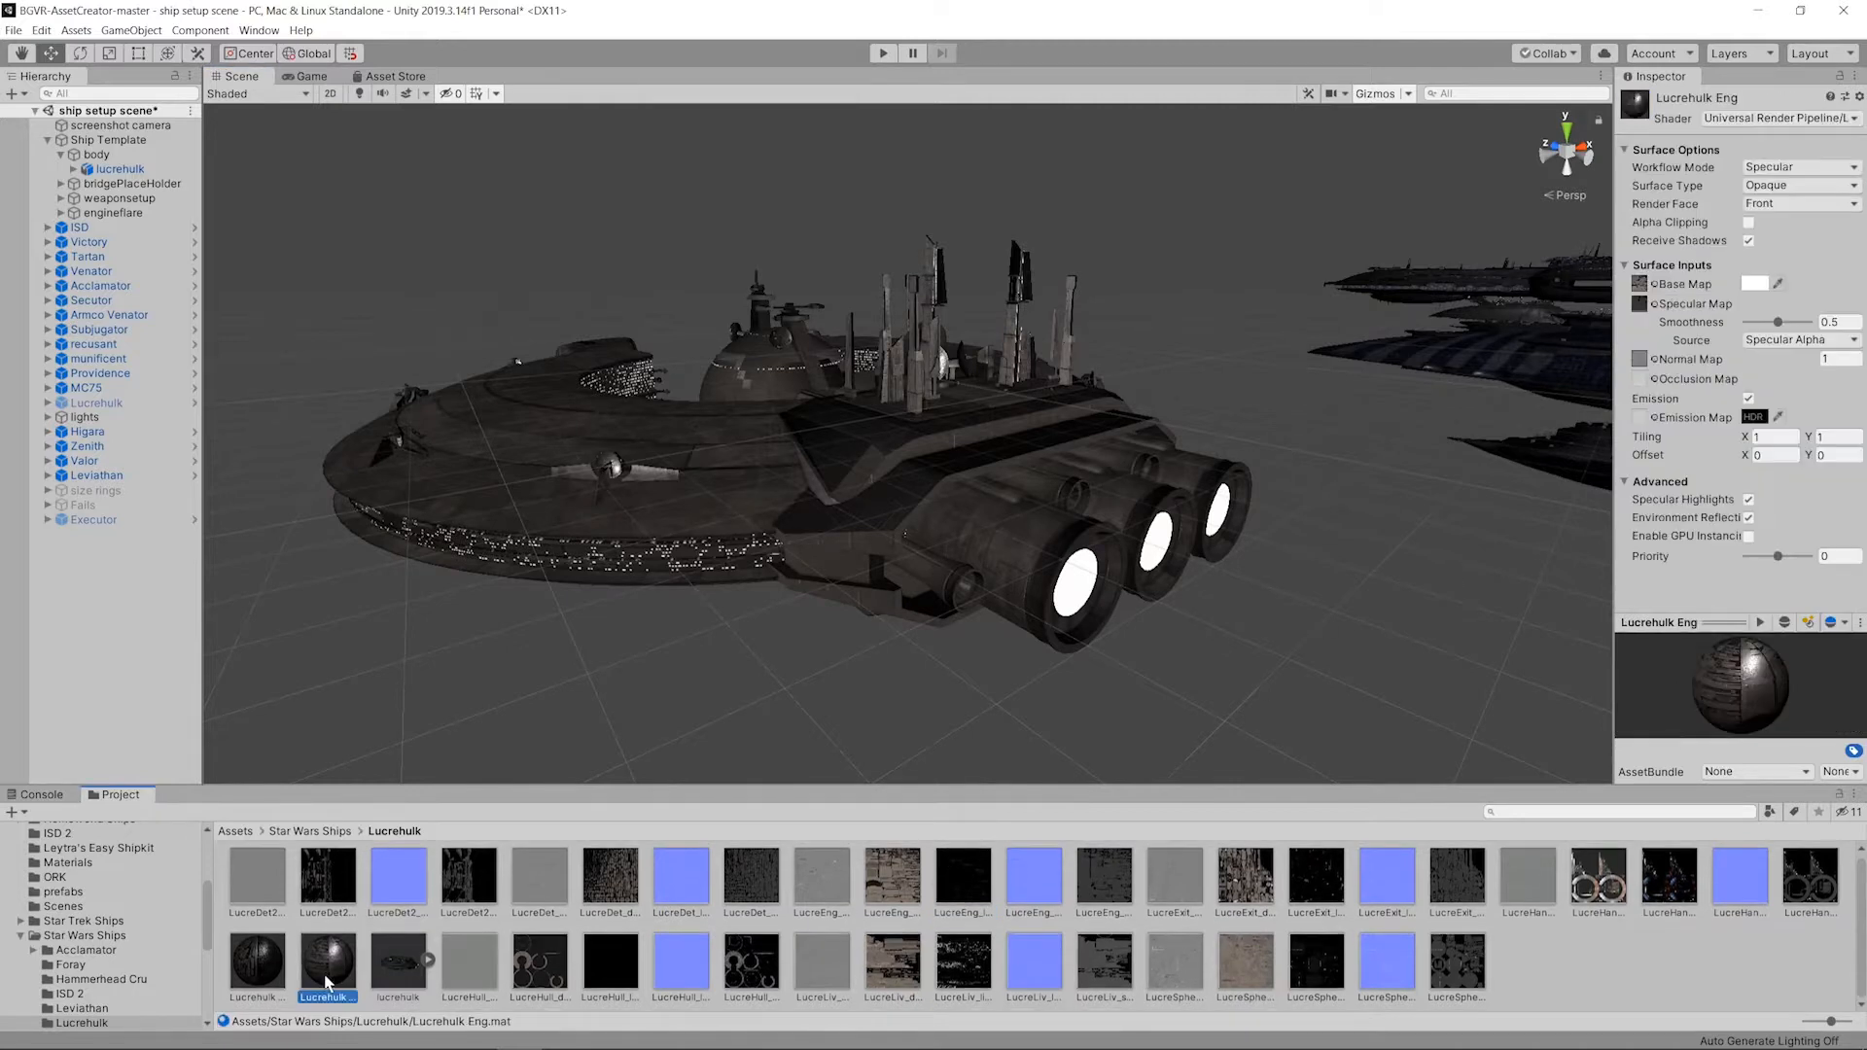
Step: Apply the Lucrehulk Eng material to the engines at the rear of the Lucrehulk
left_click_drag(424, 864, 943, 588)
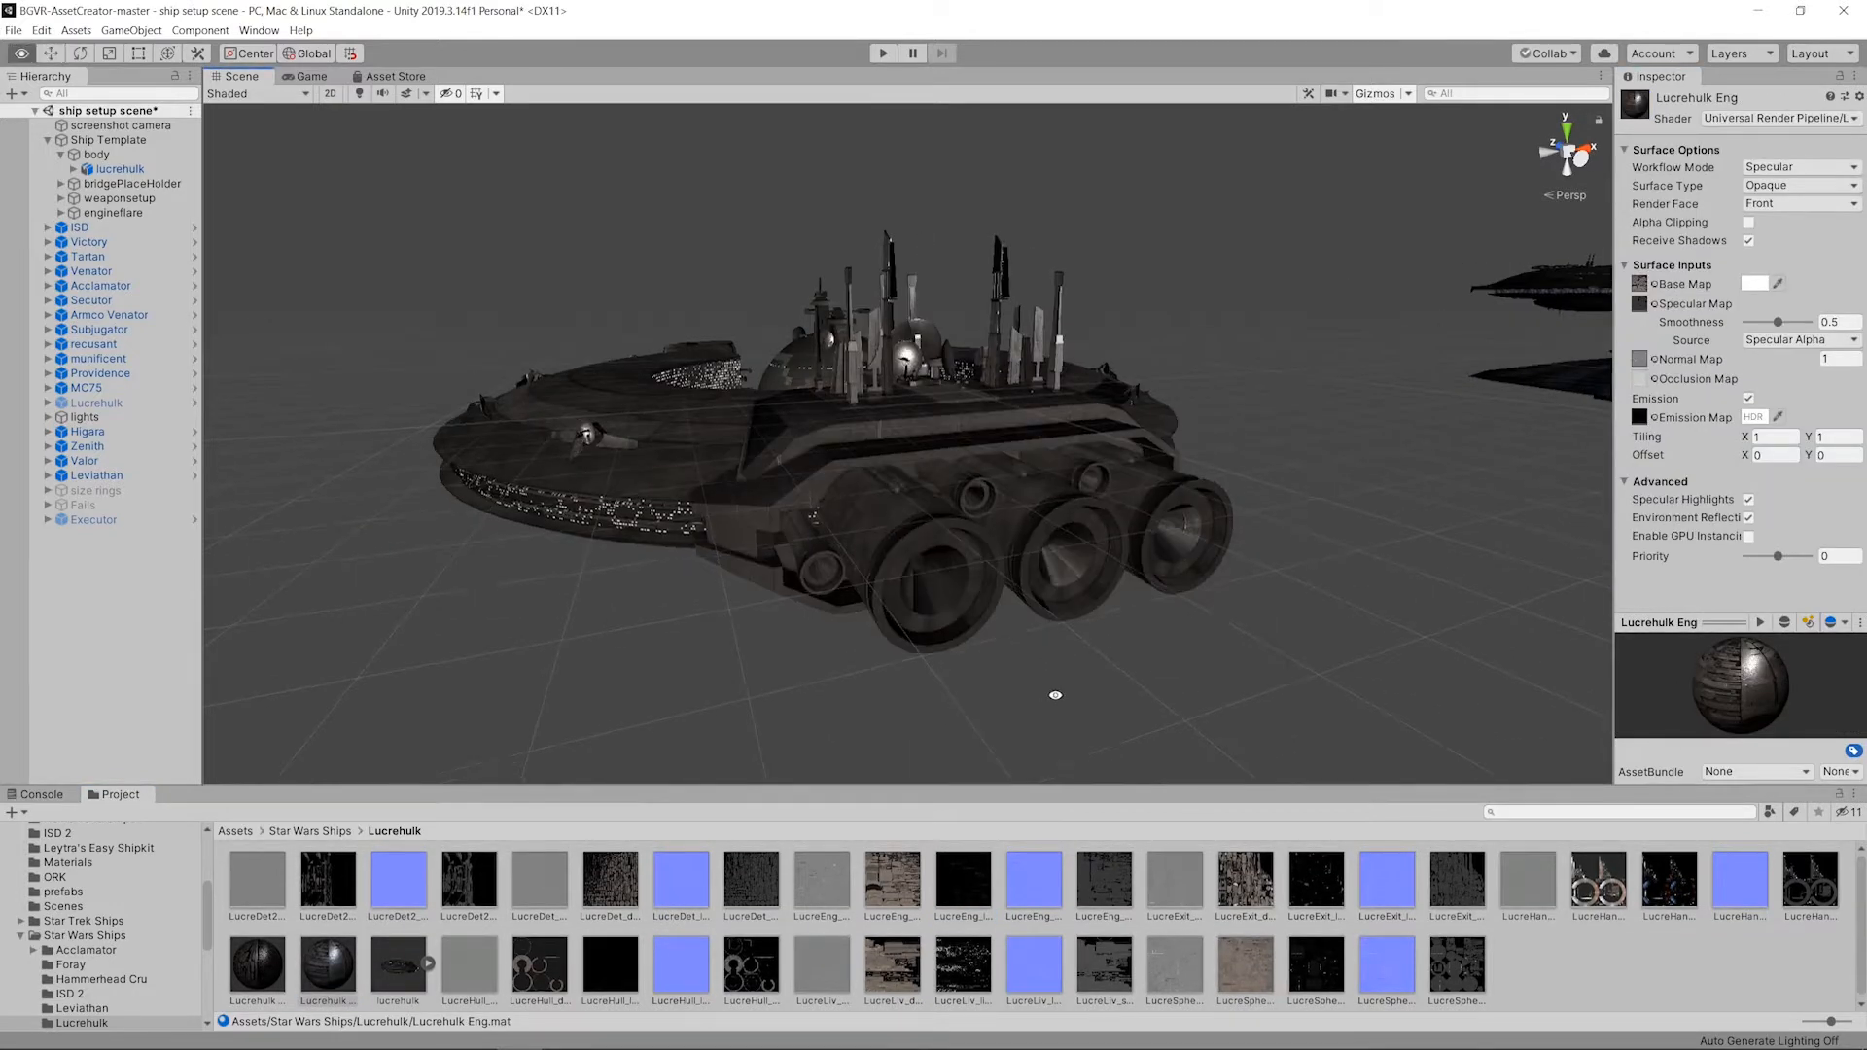
scroll(1054, 691, "up", 4)
left_click_drag(1054, 691, 1274, 594, "alt")
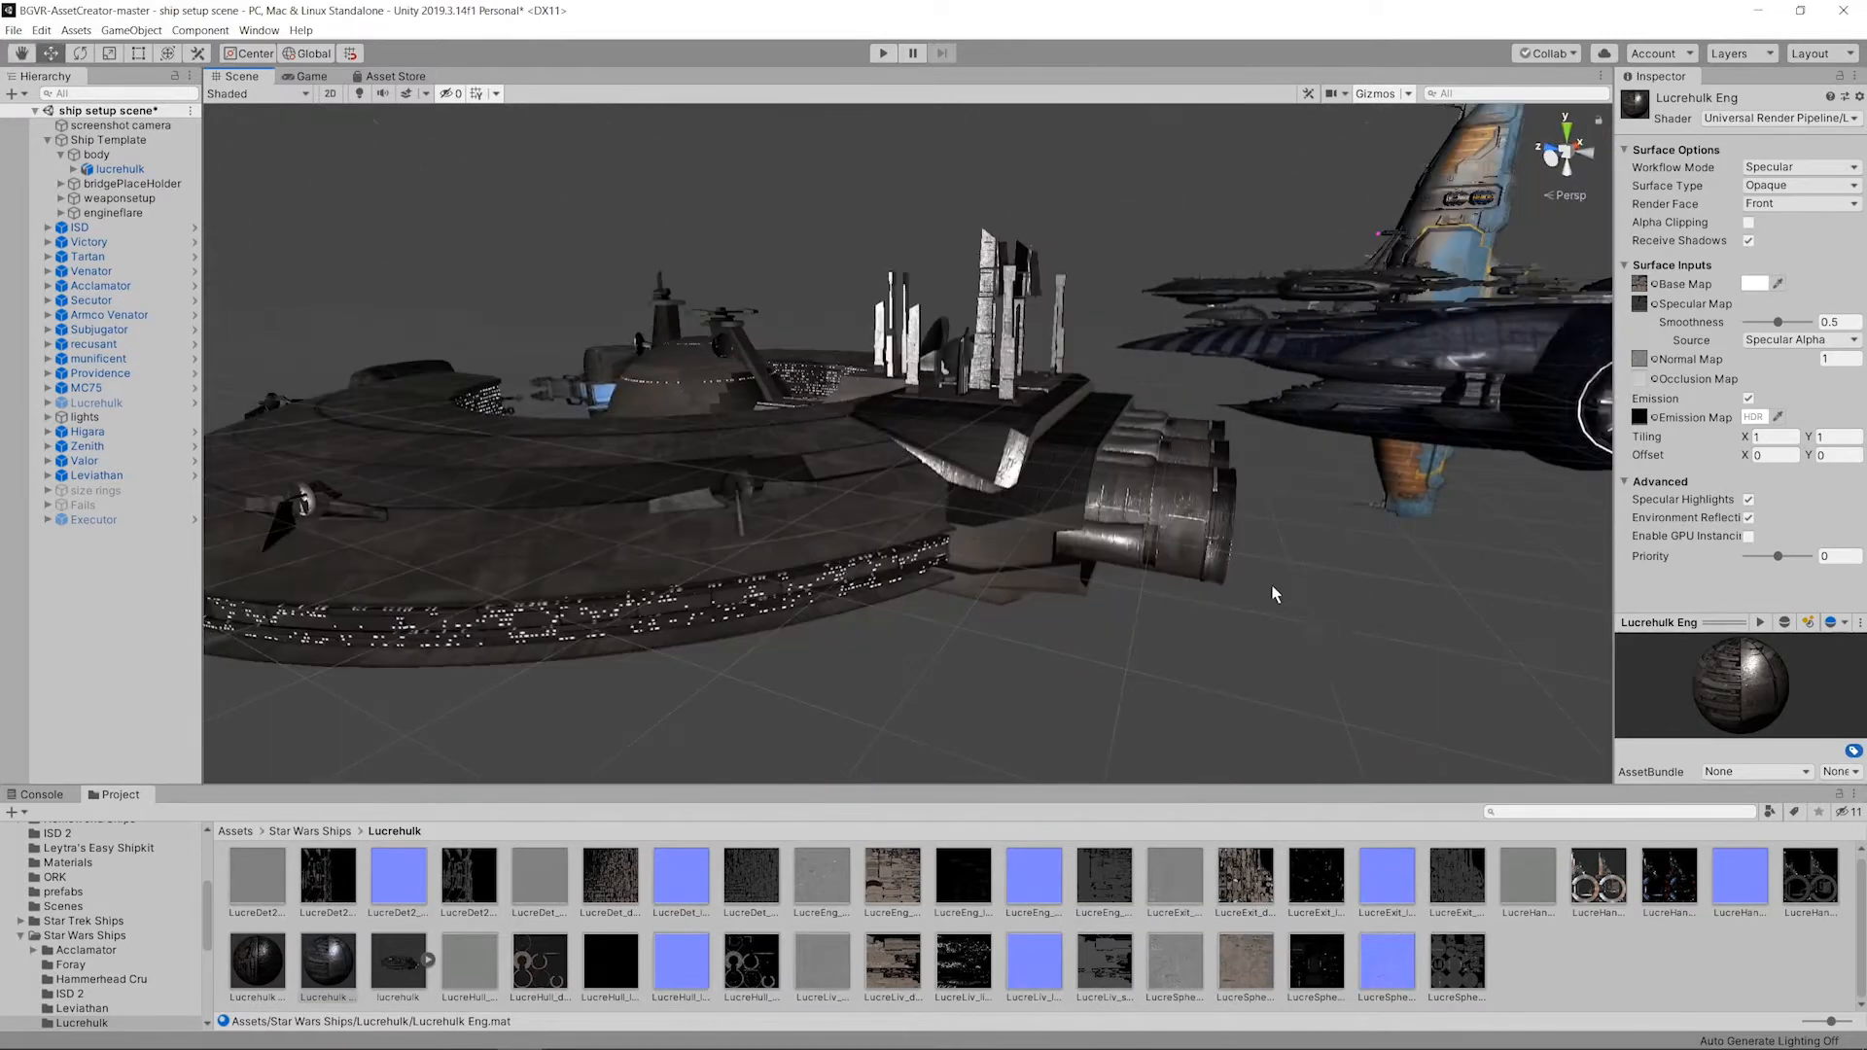
Step: Create a material named Lucrehulk Hangar in the Lucrehulk folder and select the LucreHangar_light texture
right_click(1476, 952)
mouse_move(1595, 522)
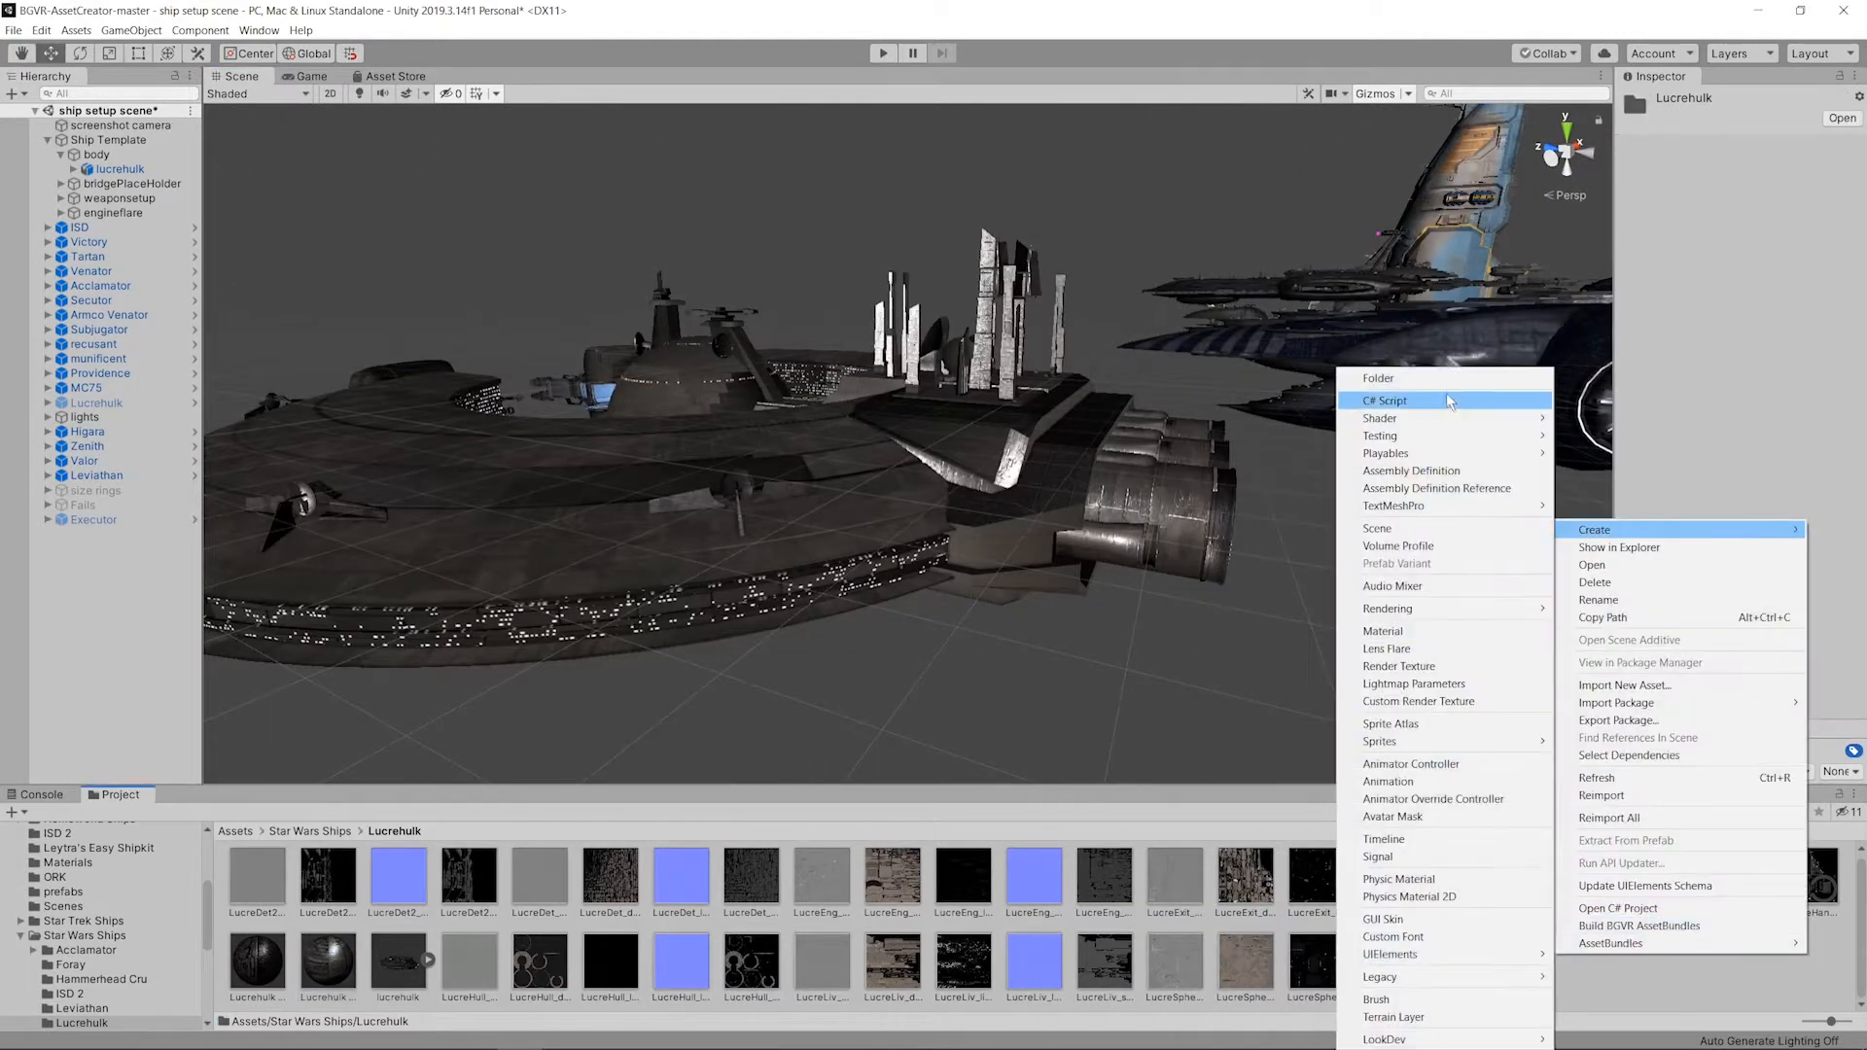
left_click(1381, 632)
type("Lucre")
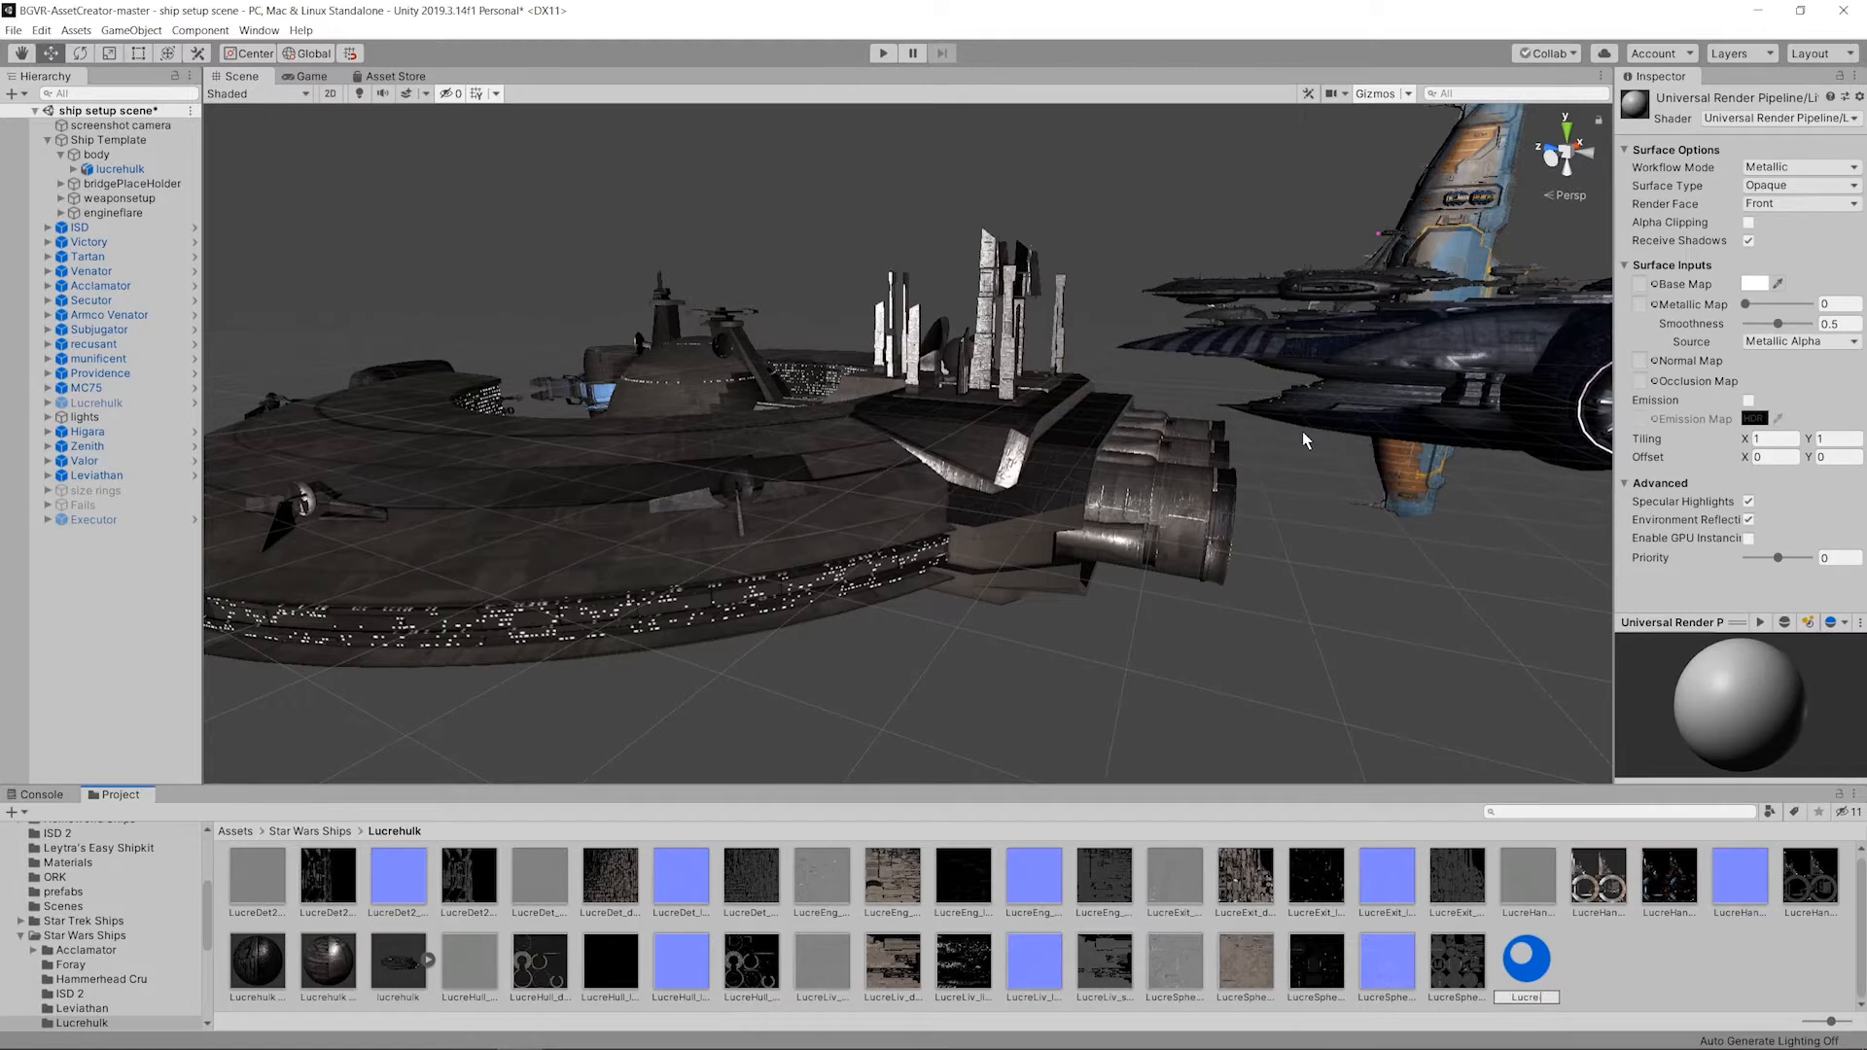
type("hulk Hangar")
key("Return")
left_click(1654, 874)
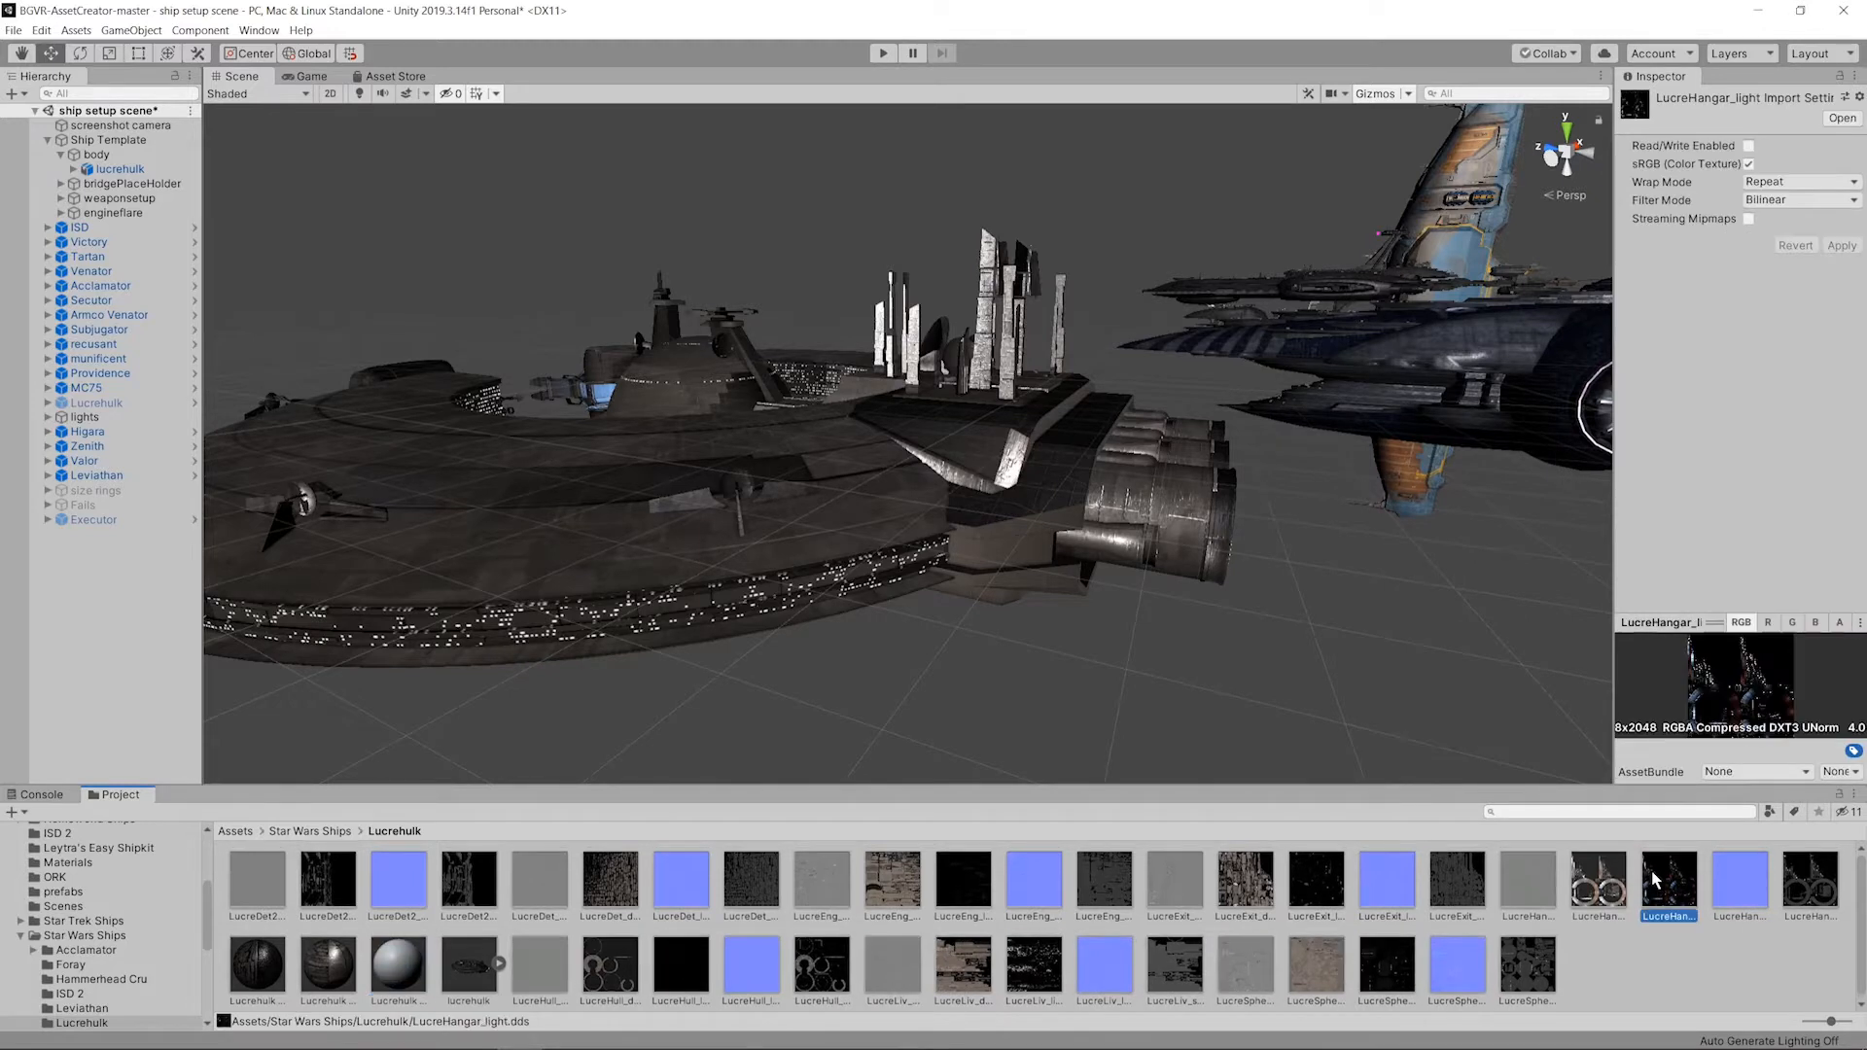
Step: Look through the LucreHangar textures and reselect the Lucrehulk Hangar material
key("Right")
key("Right")
key("Right")
key("Left")
key("Left")
key("Left")
key("Left")
key("Left")
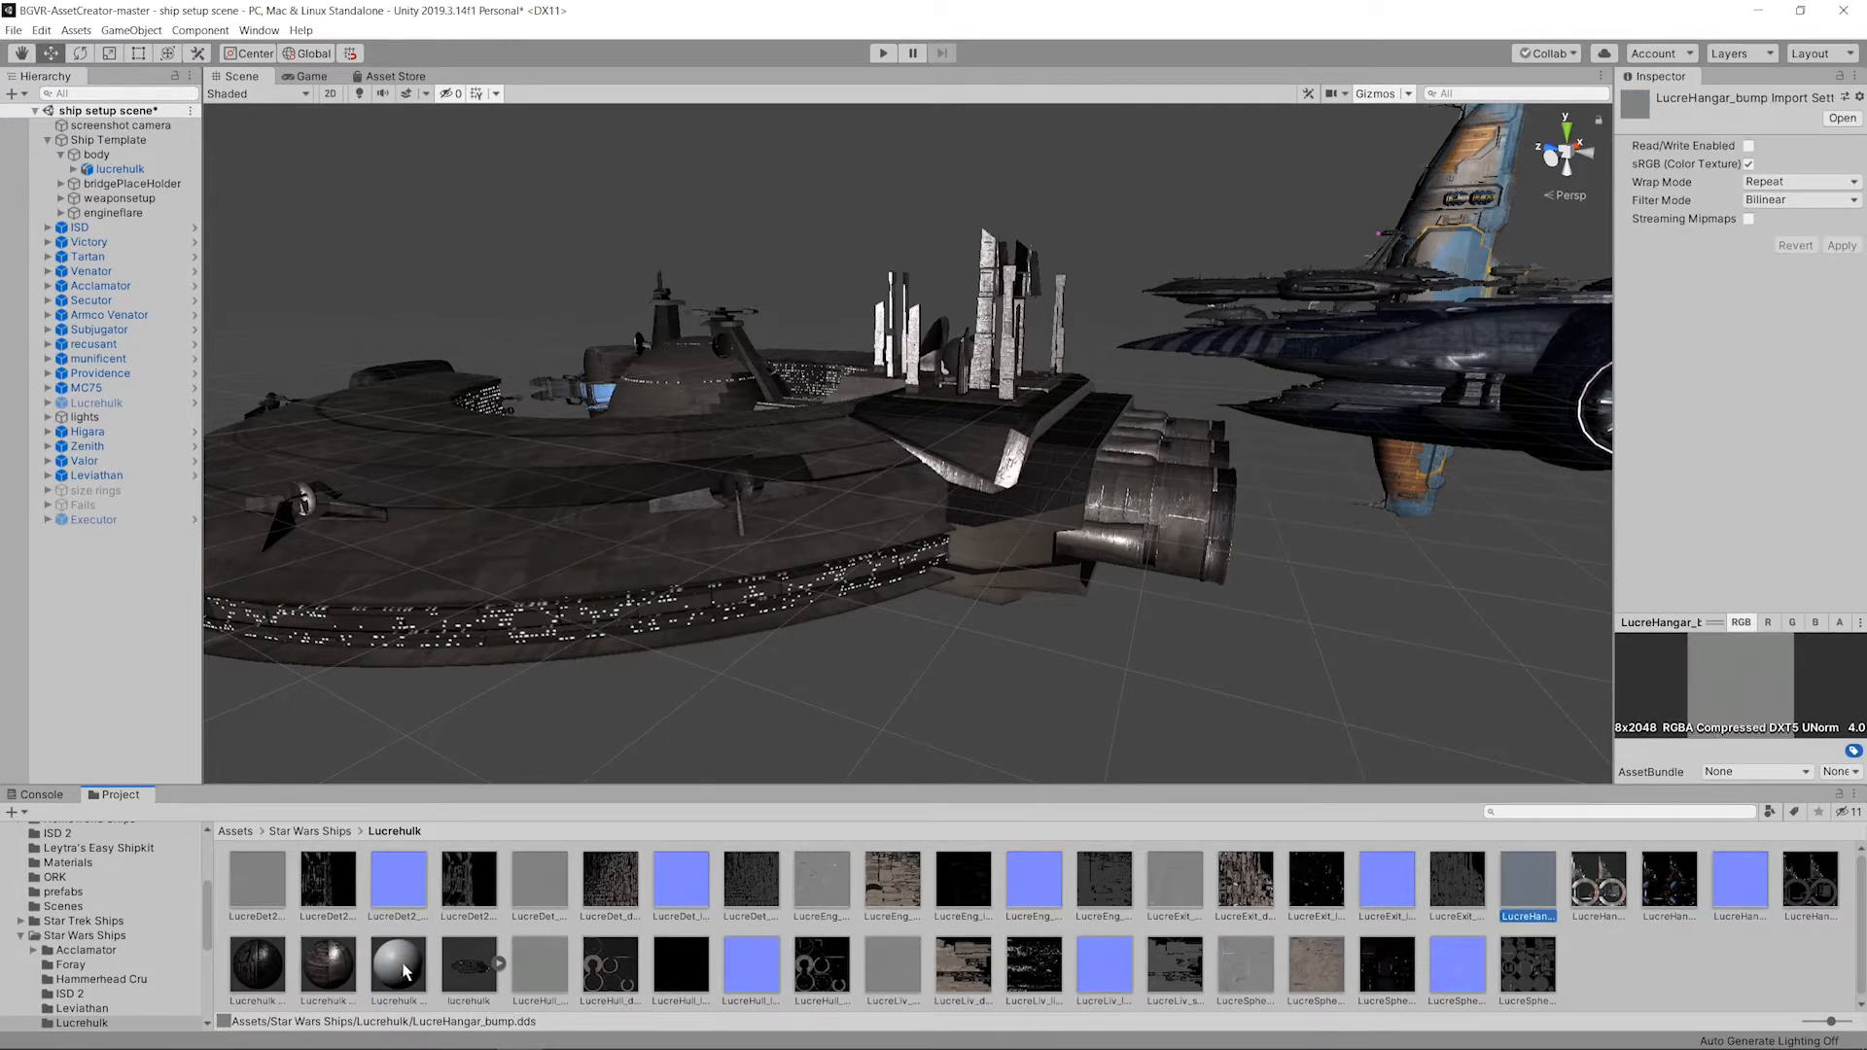
left_click(407, 972)
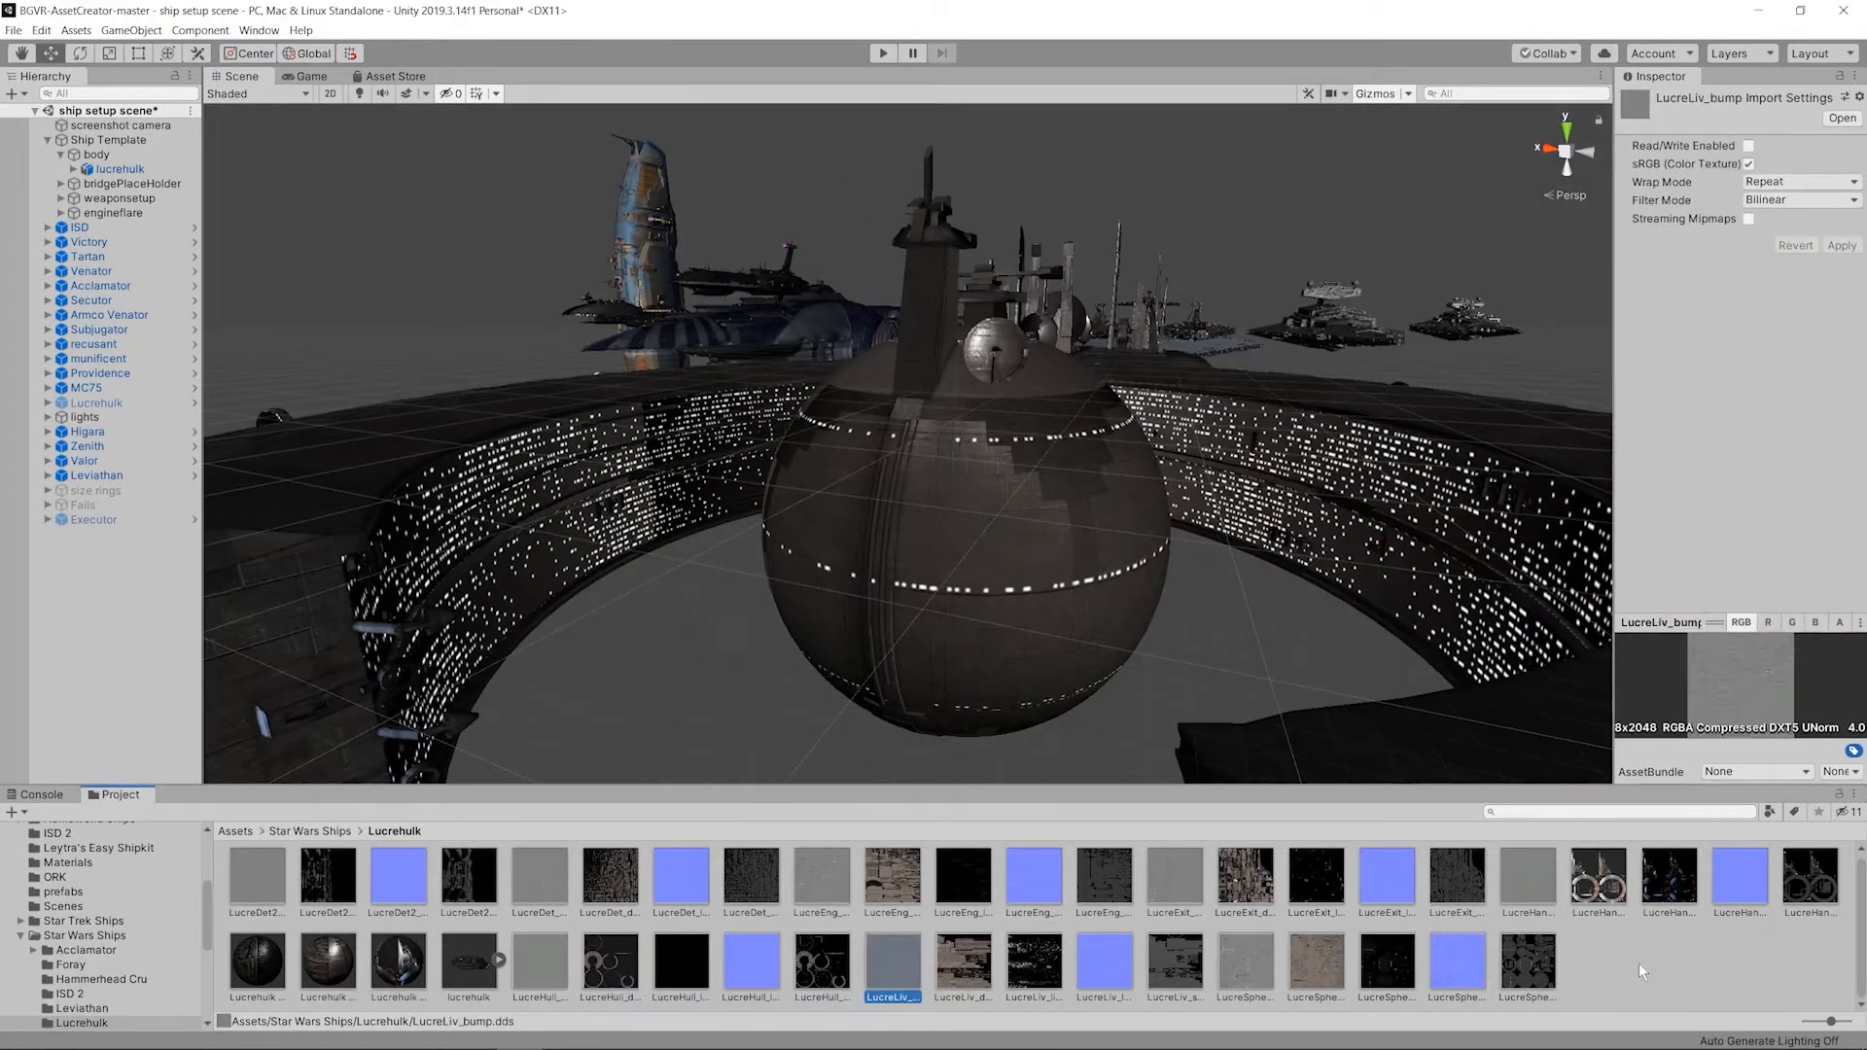
Step: Create a material named hull in the Lucrehulk folder and select it for editing
right_click(1617, 973)
mouse_move(1700, 523)
left_click(1443, 631)
type("hull")
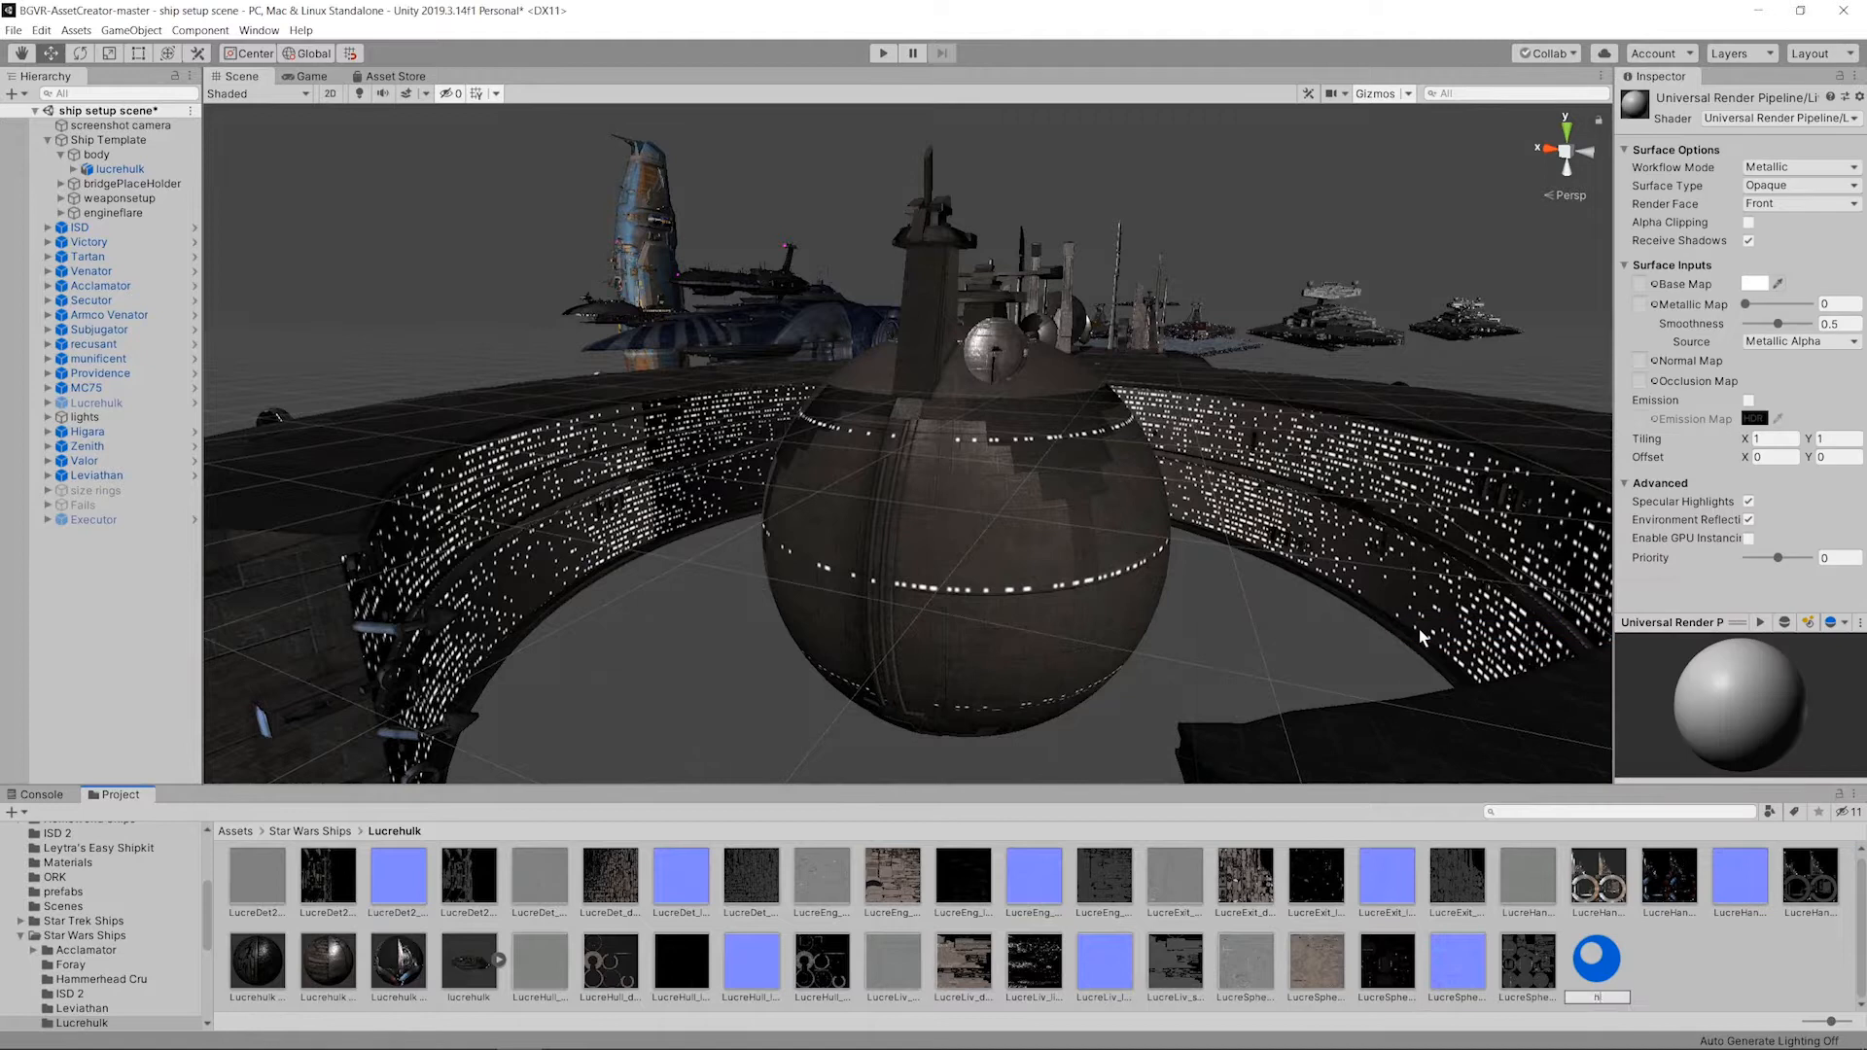
key("Return")
left_click(687, 977)
left_click(626, 968)
left_click(258, 882)
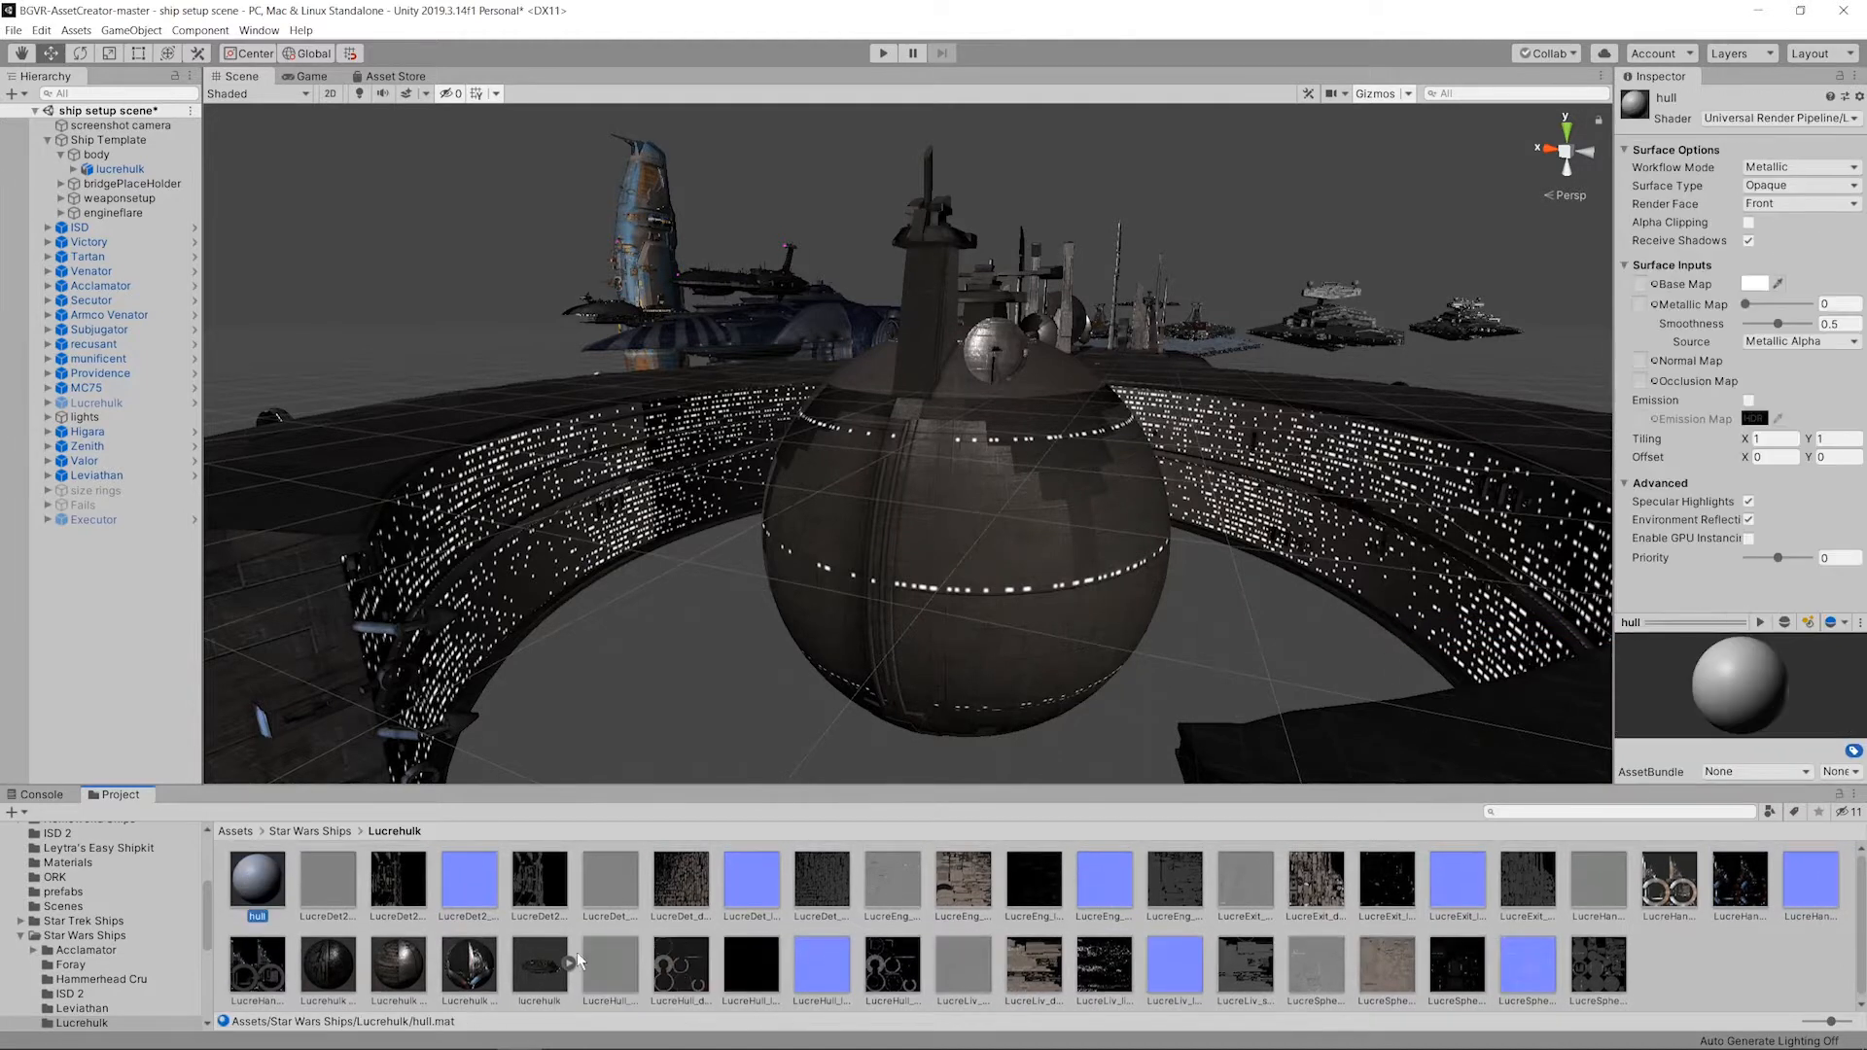
Step: Set the hull material to the Specular workflow, enable emission, and assign the LucreHull textures to its base, specular, normal and emission maps
left_click_drag(613, 966, 1640, 283)
left_click(1761, 166)
left_click(1770, 185)
left_click(1660, 400)
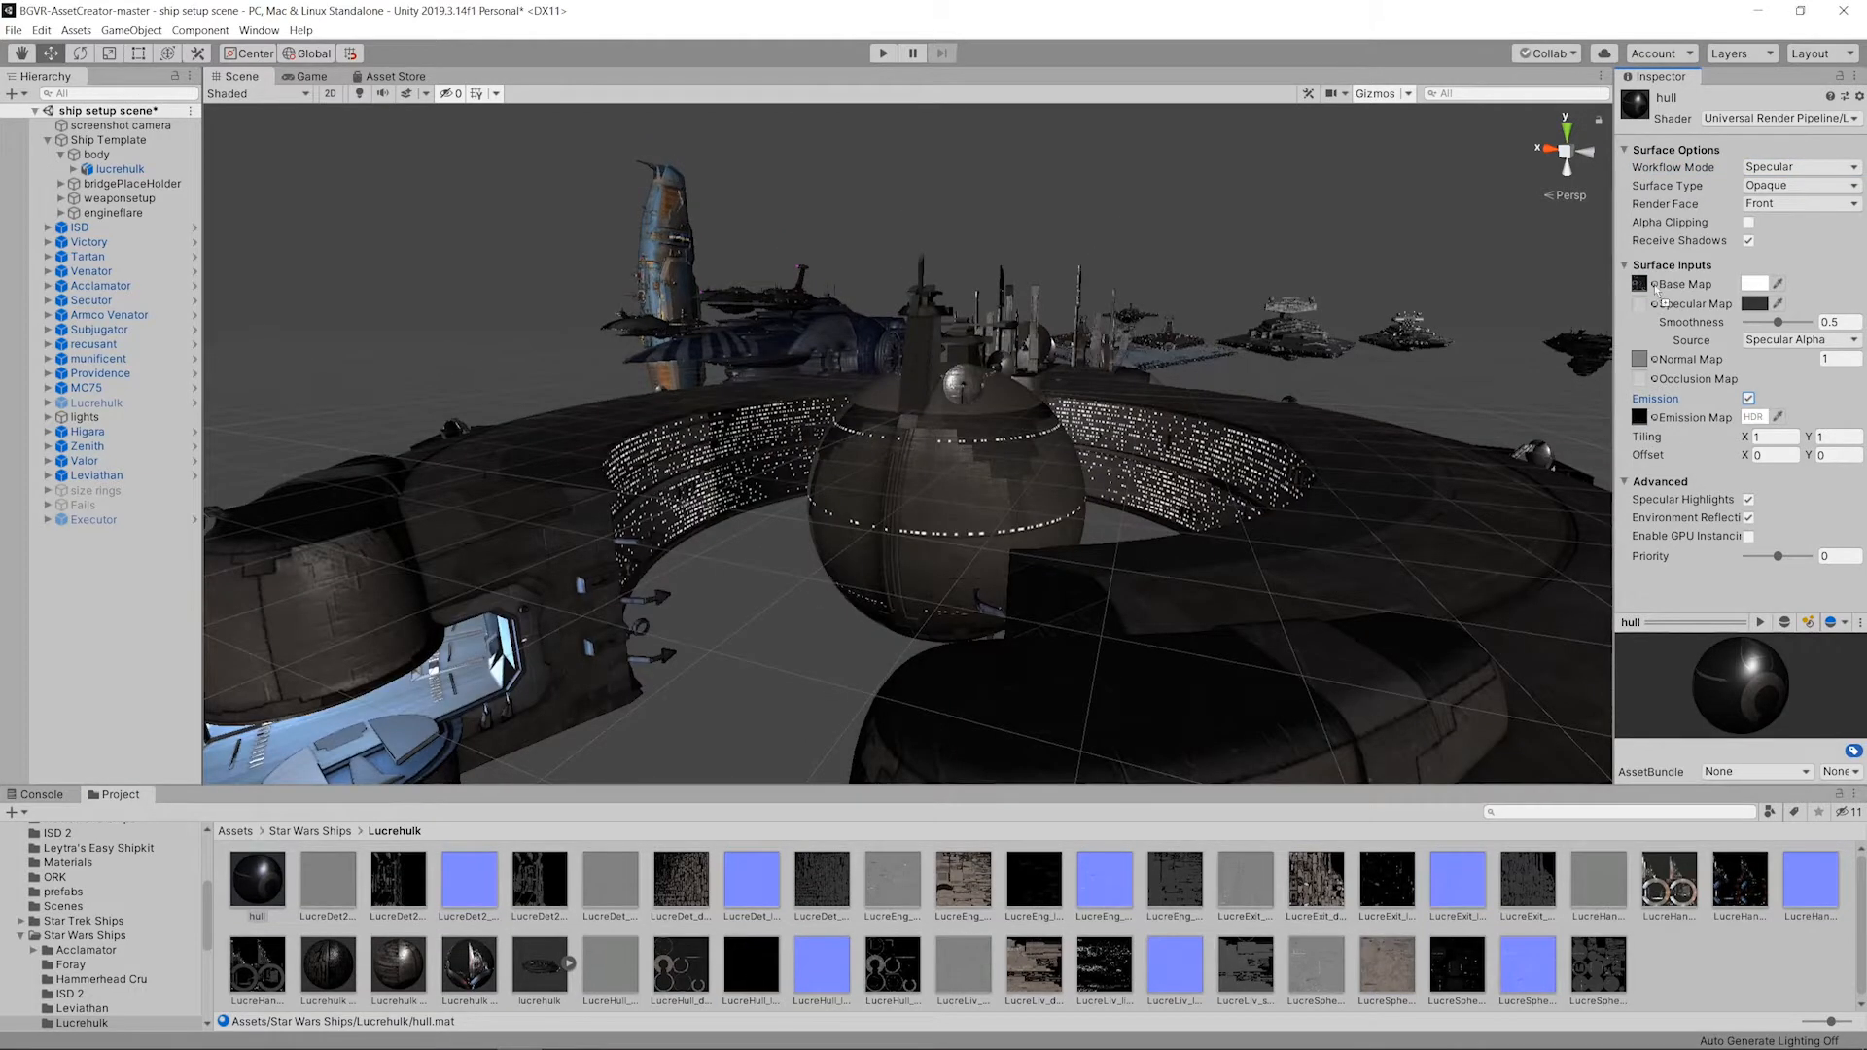
left_click_drag(1317, 880, 1639, 304)
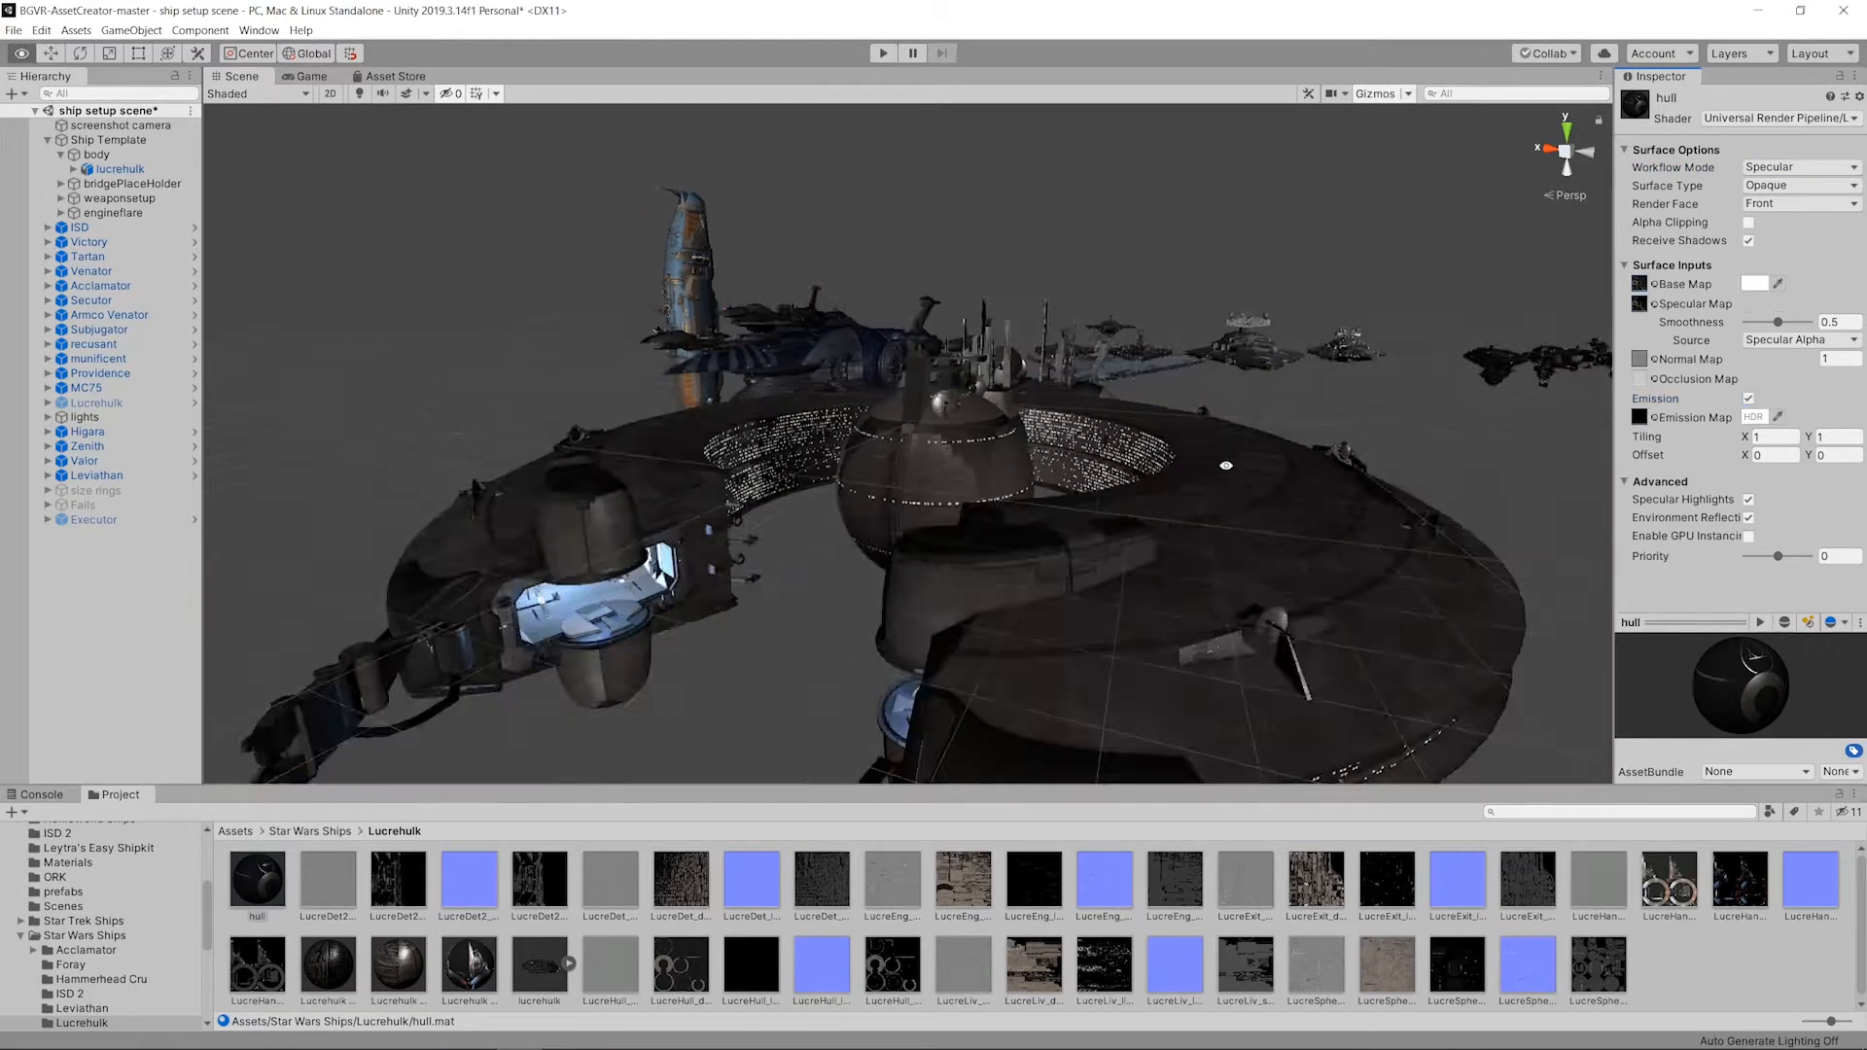
Step: Create a material named liv in the Lucrehulk folder
left_click_drag(724, 559, 1051, 623, "alt")
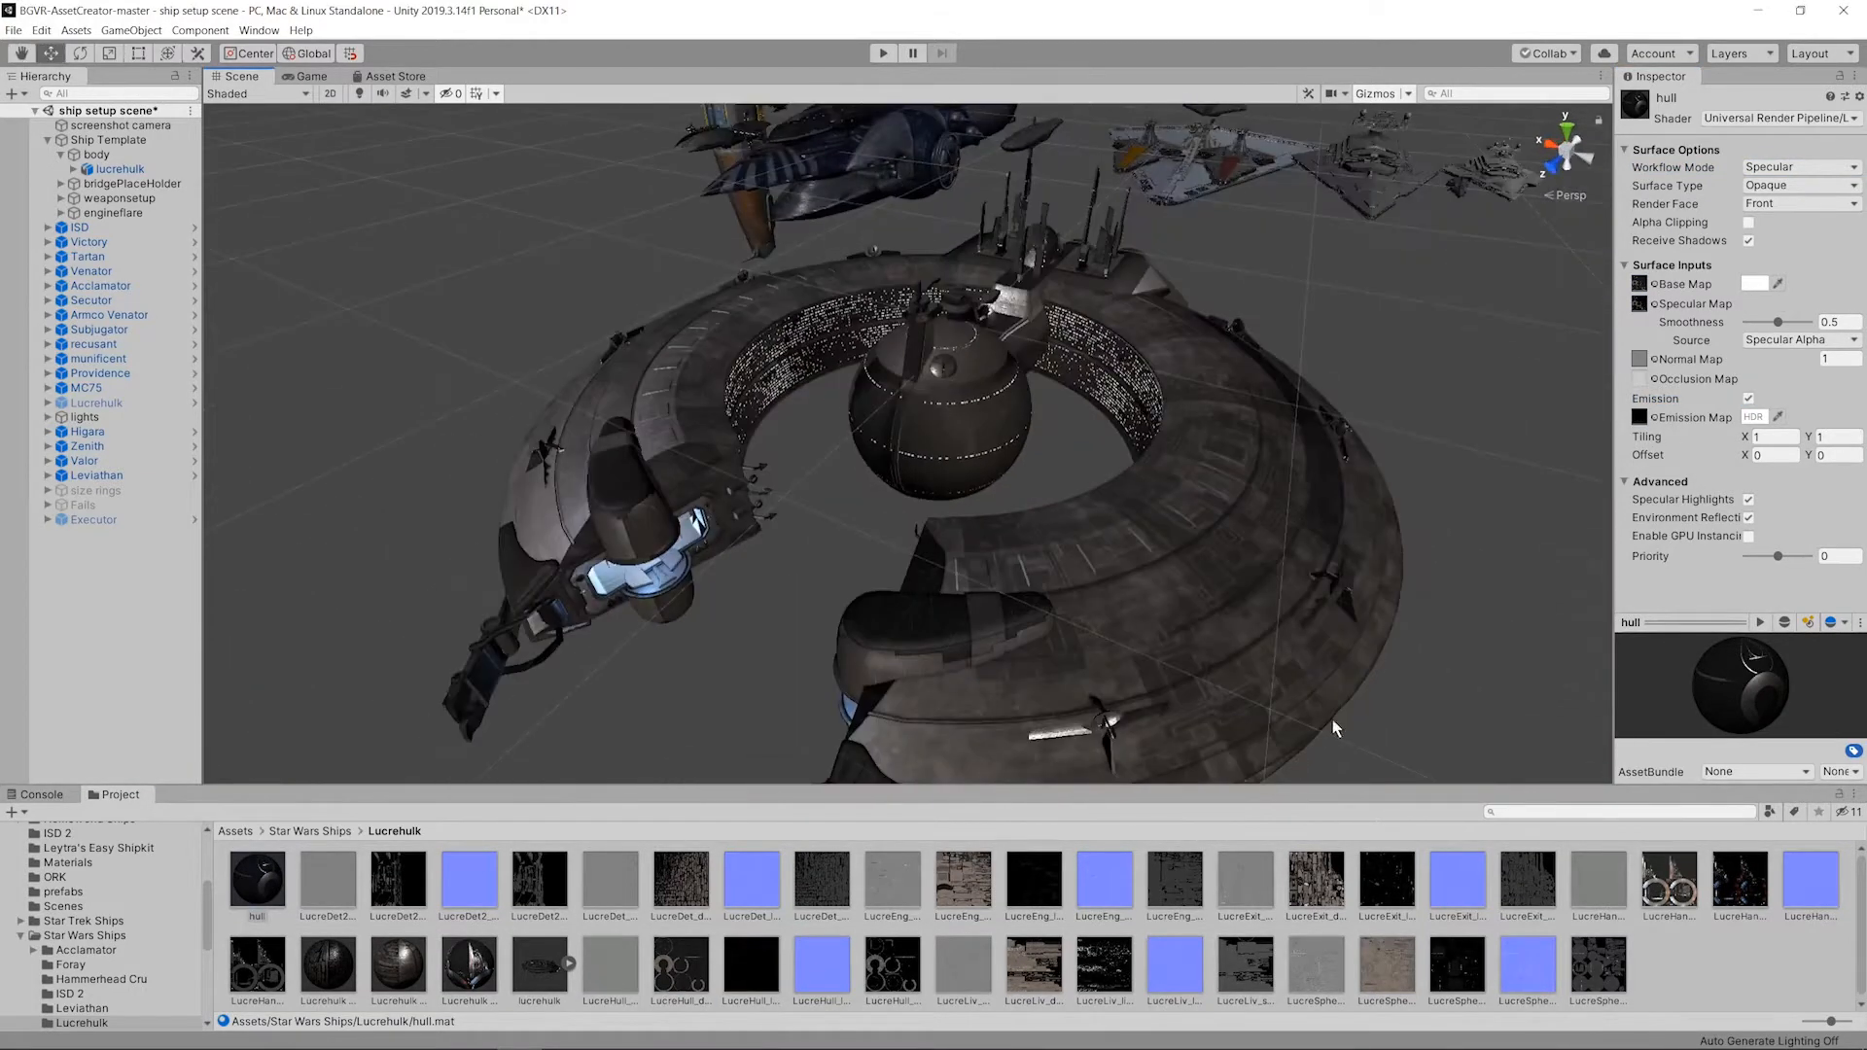
right_click(1736, 978)
mouse_move(1654, 553)
left_click(1488, 632)
type("liv")
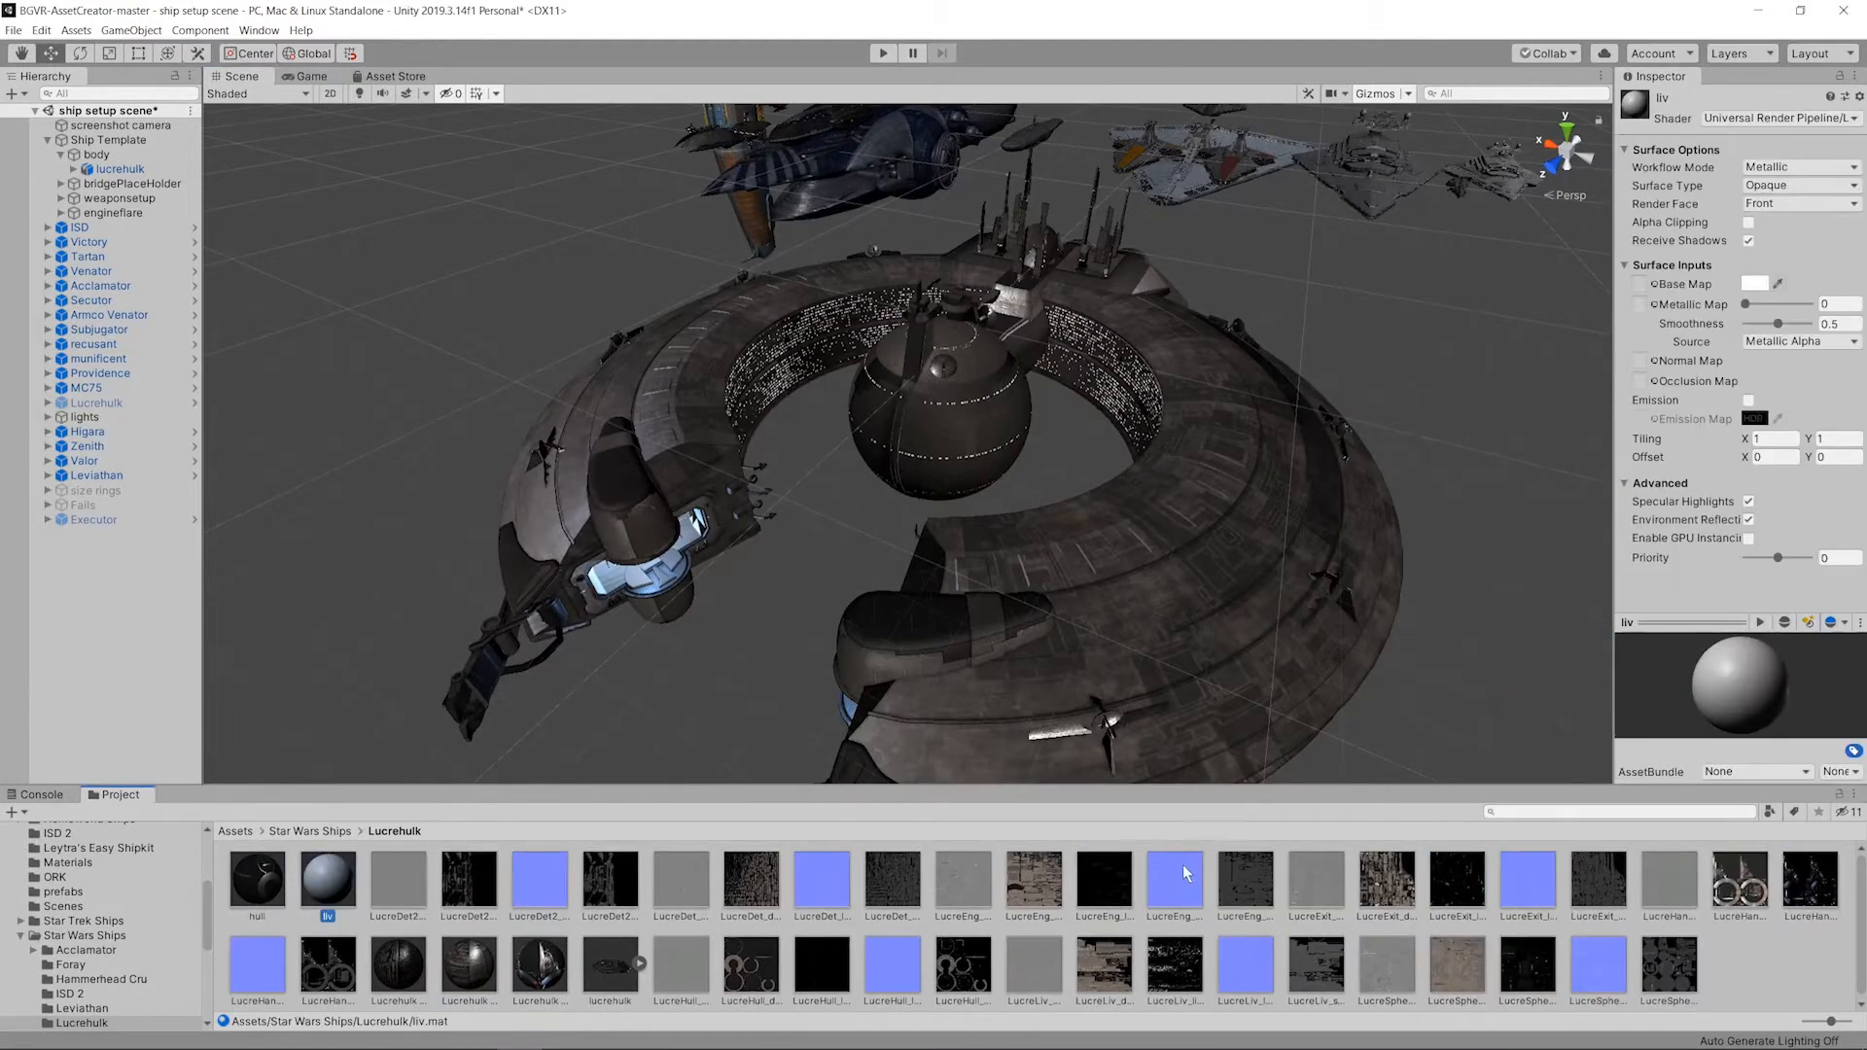
key("Return")
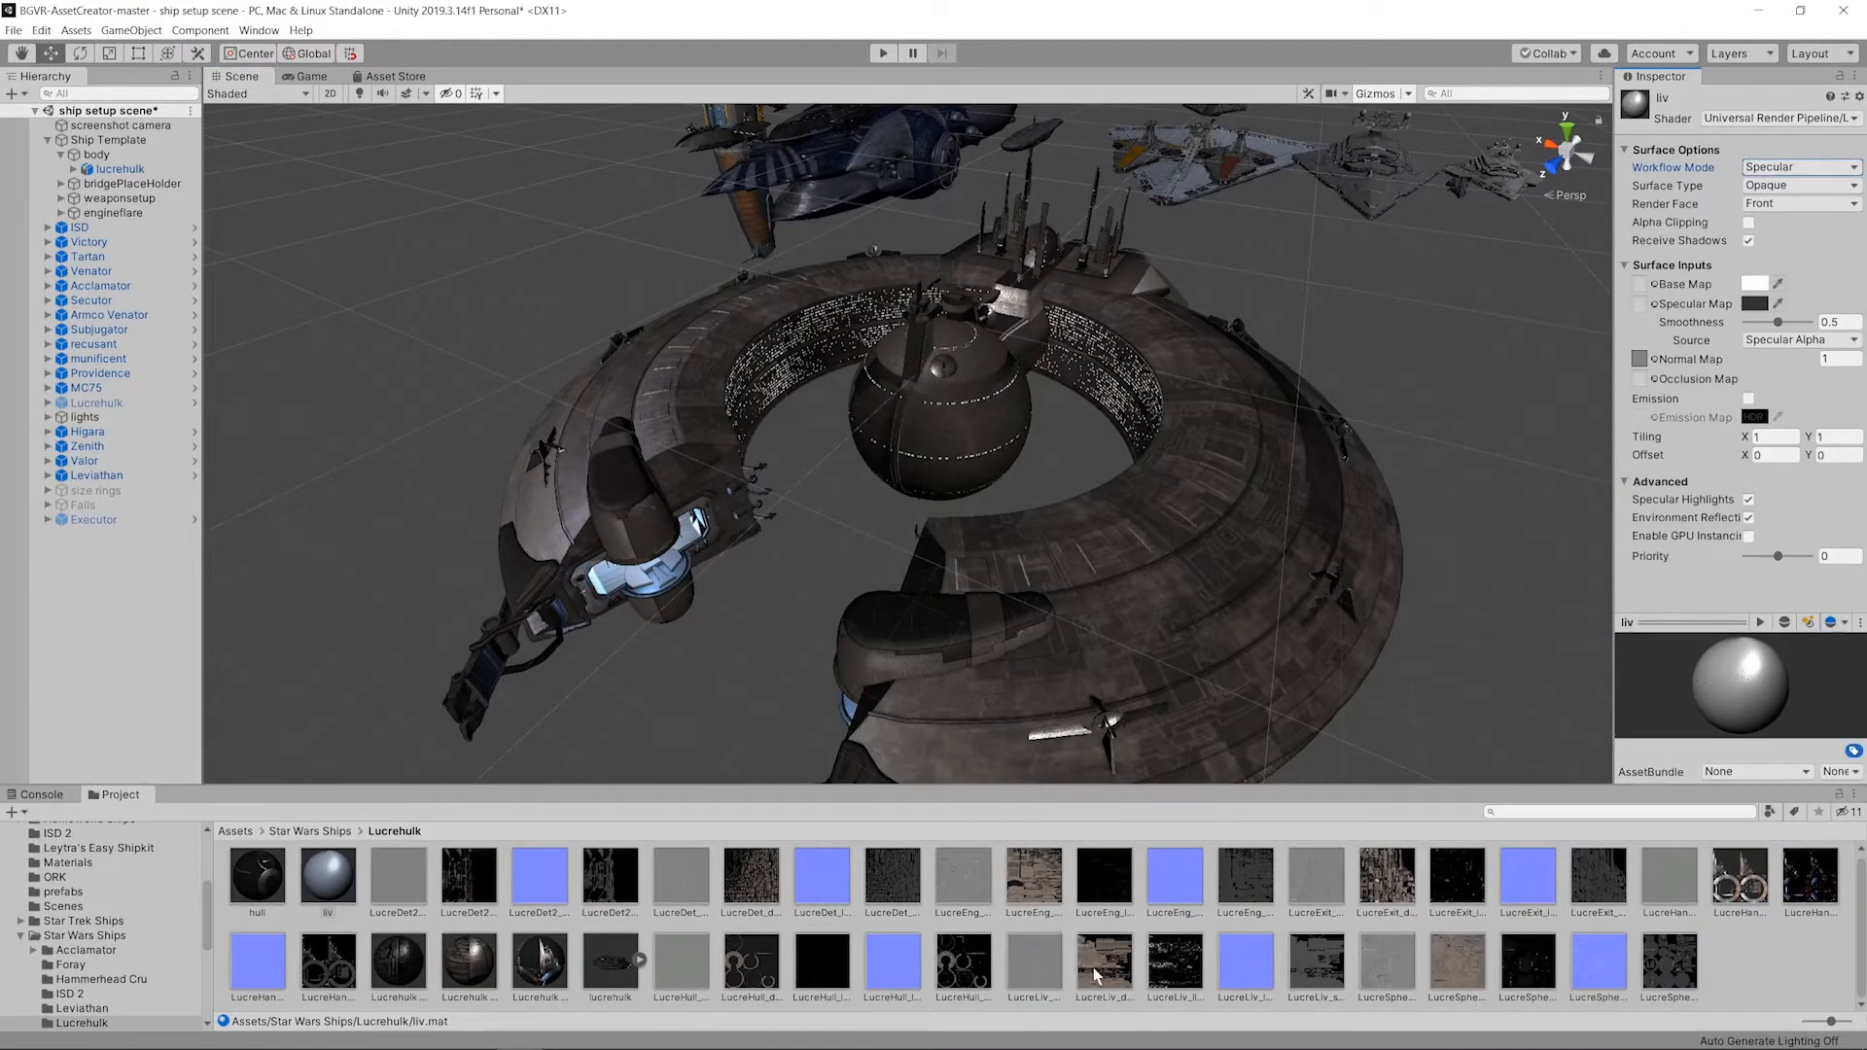
Step: Assign the LucreLiv textures to the liv material's base, specular and emission maps, with emission enabled
left_click_drag(1096, 973, 1640, 284)
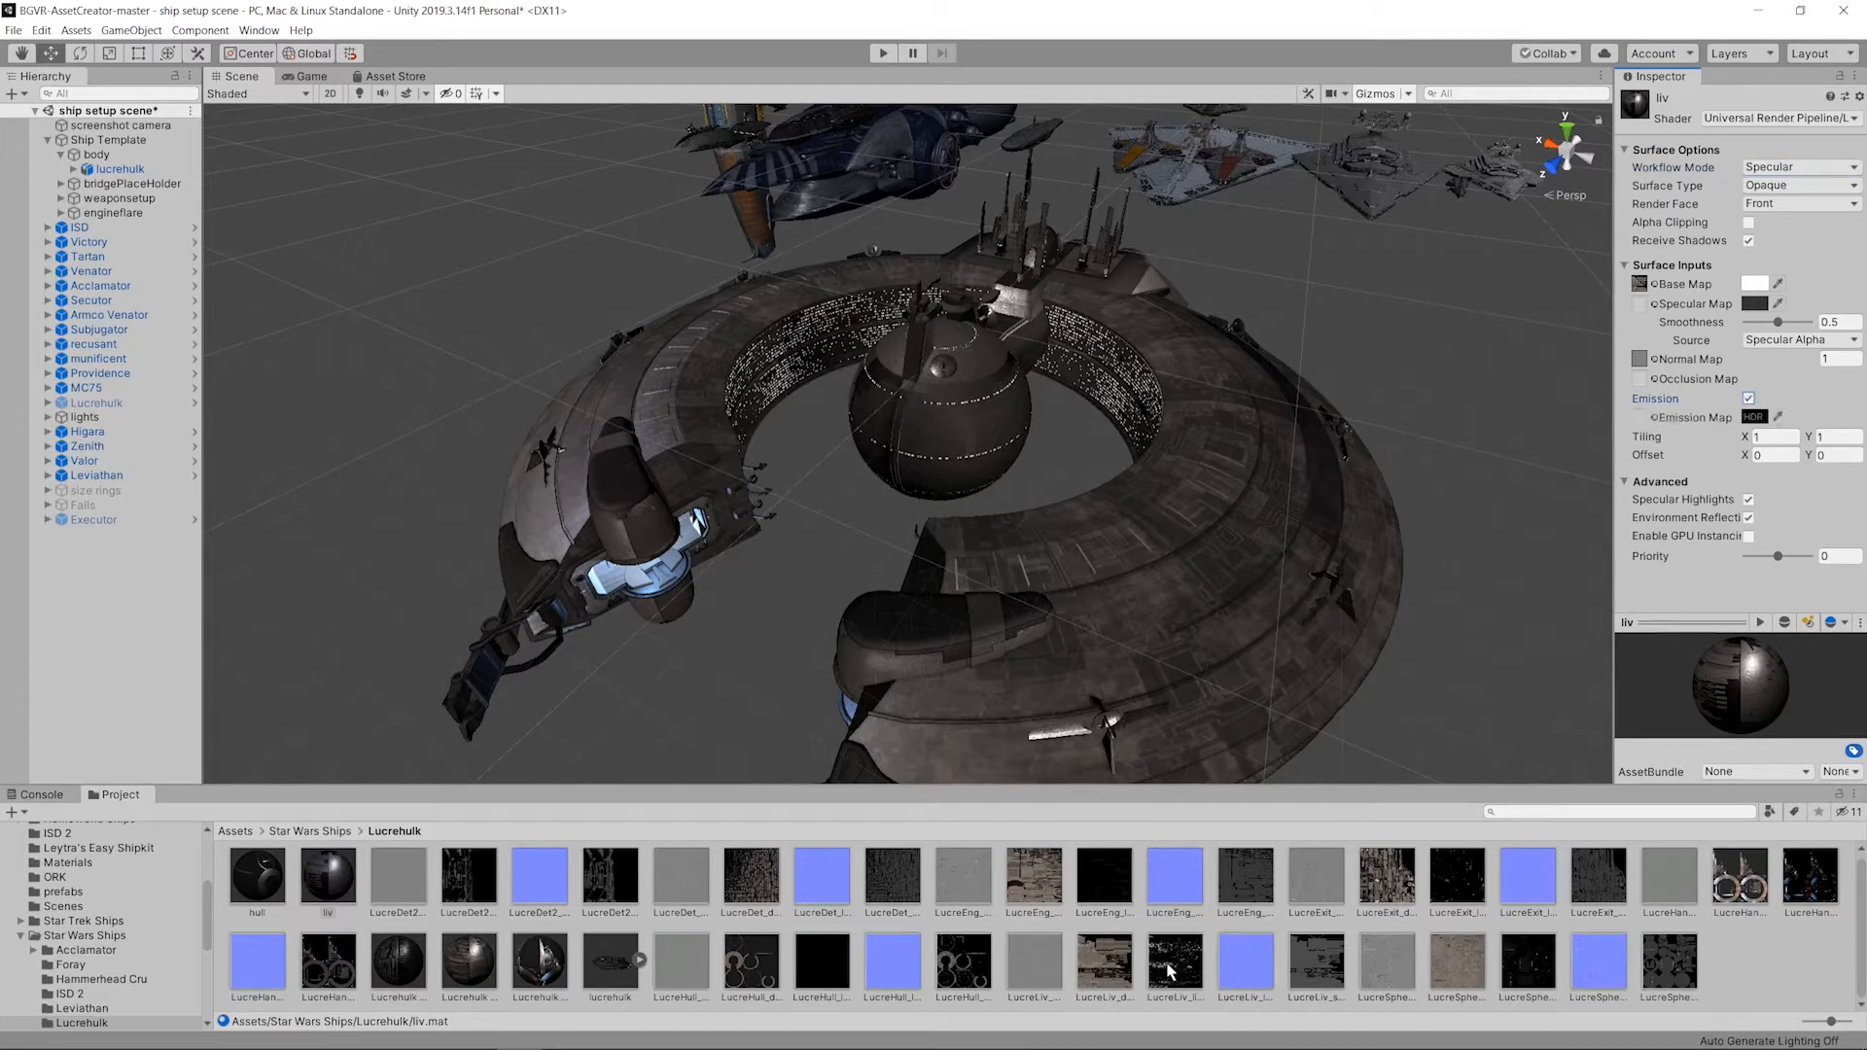
left_click_drag(1644, 420, 1642, 418)
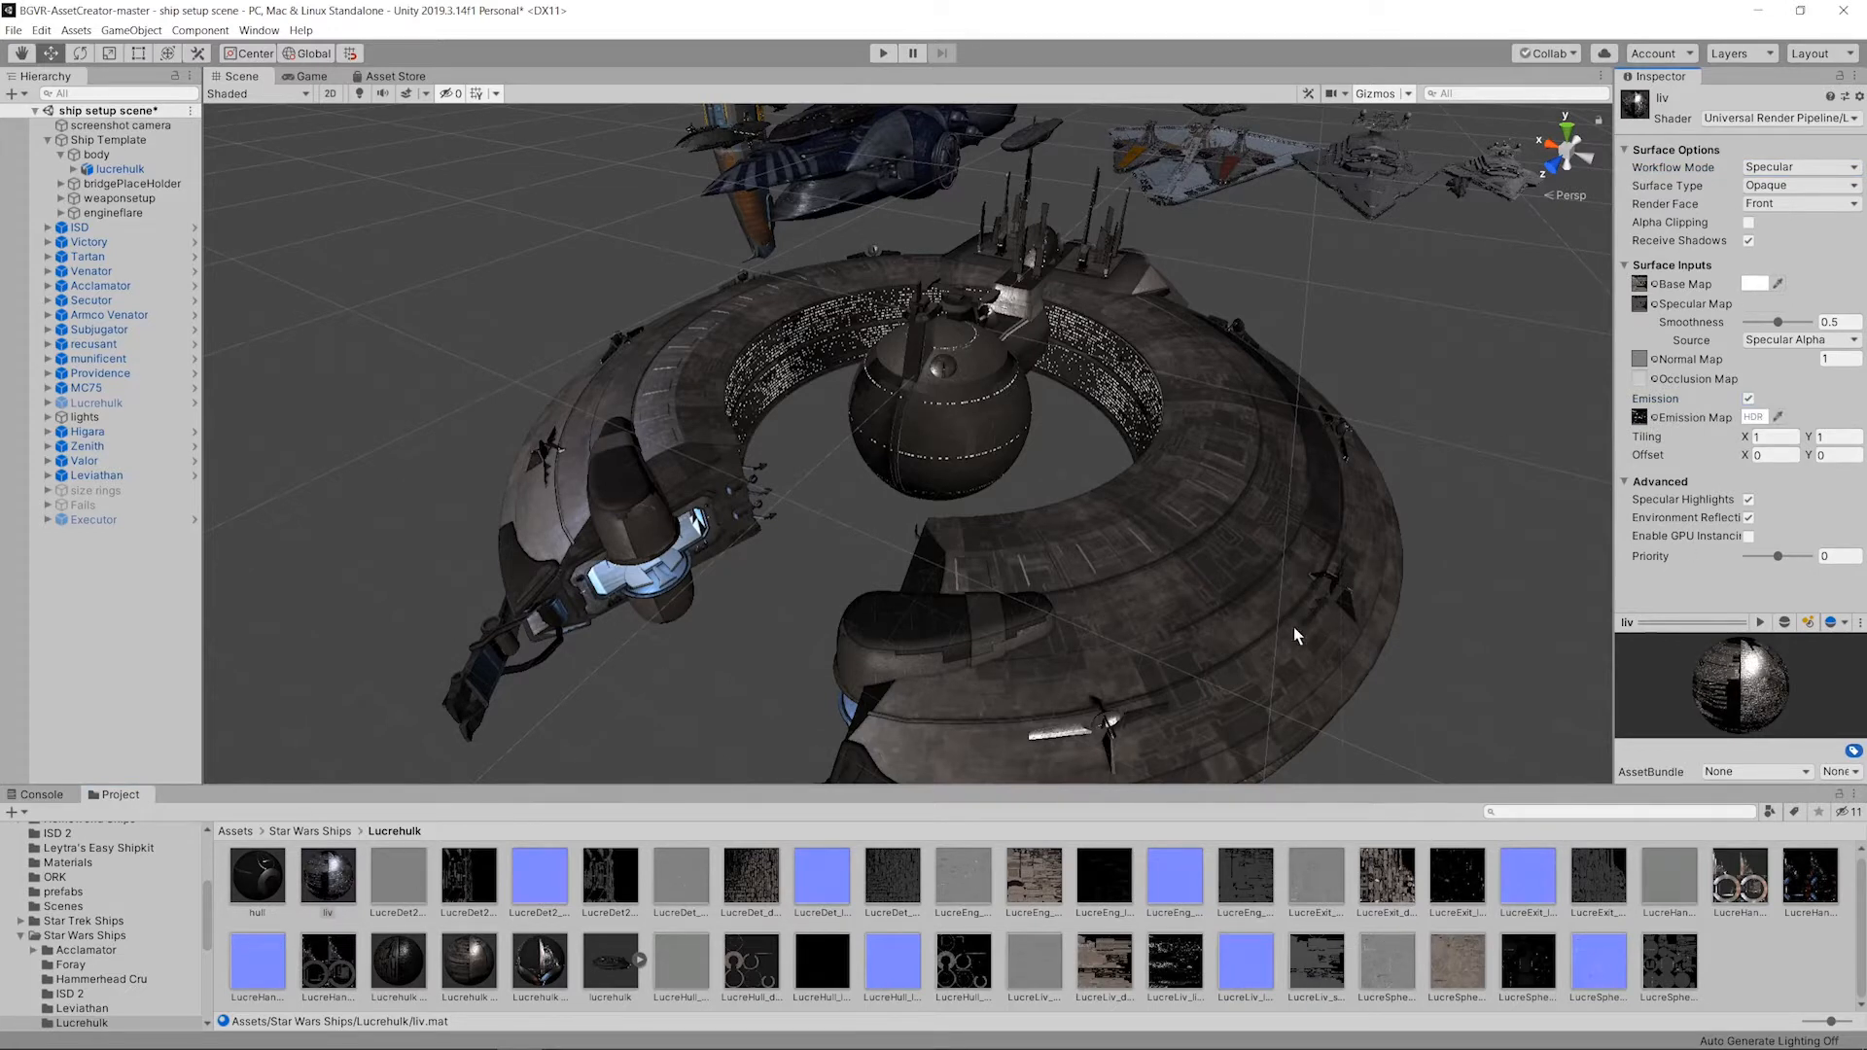
left_click_drag(1295, 636, 887, 712, "alt")
Step: Create a material named sphere in the Lucrehulk folder and select it for editing
right_click(1799, 960)
mouse_move(1712, 540)
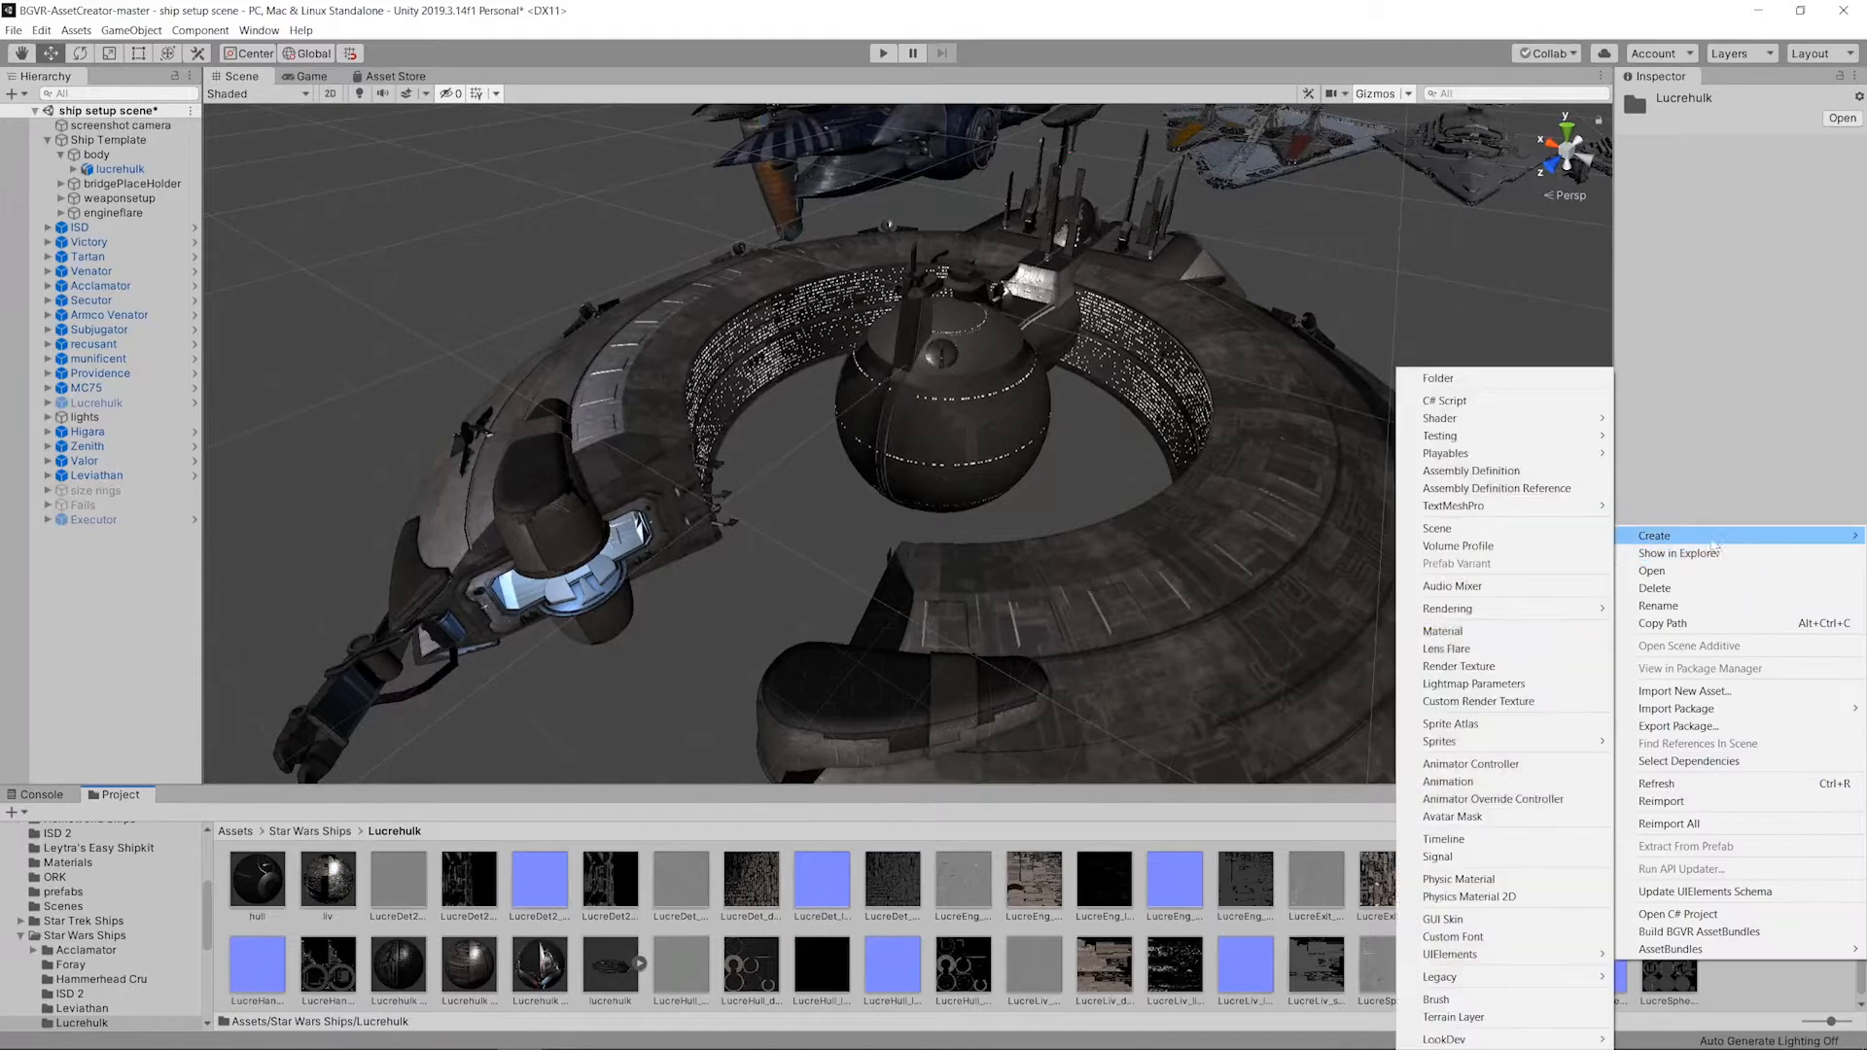
left_click(1484, 632)
type("sphere")
key("Return")
left_click(1373, 958)
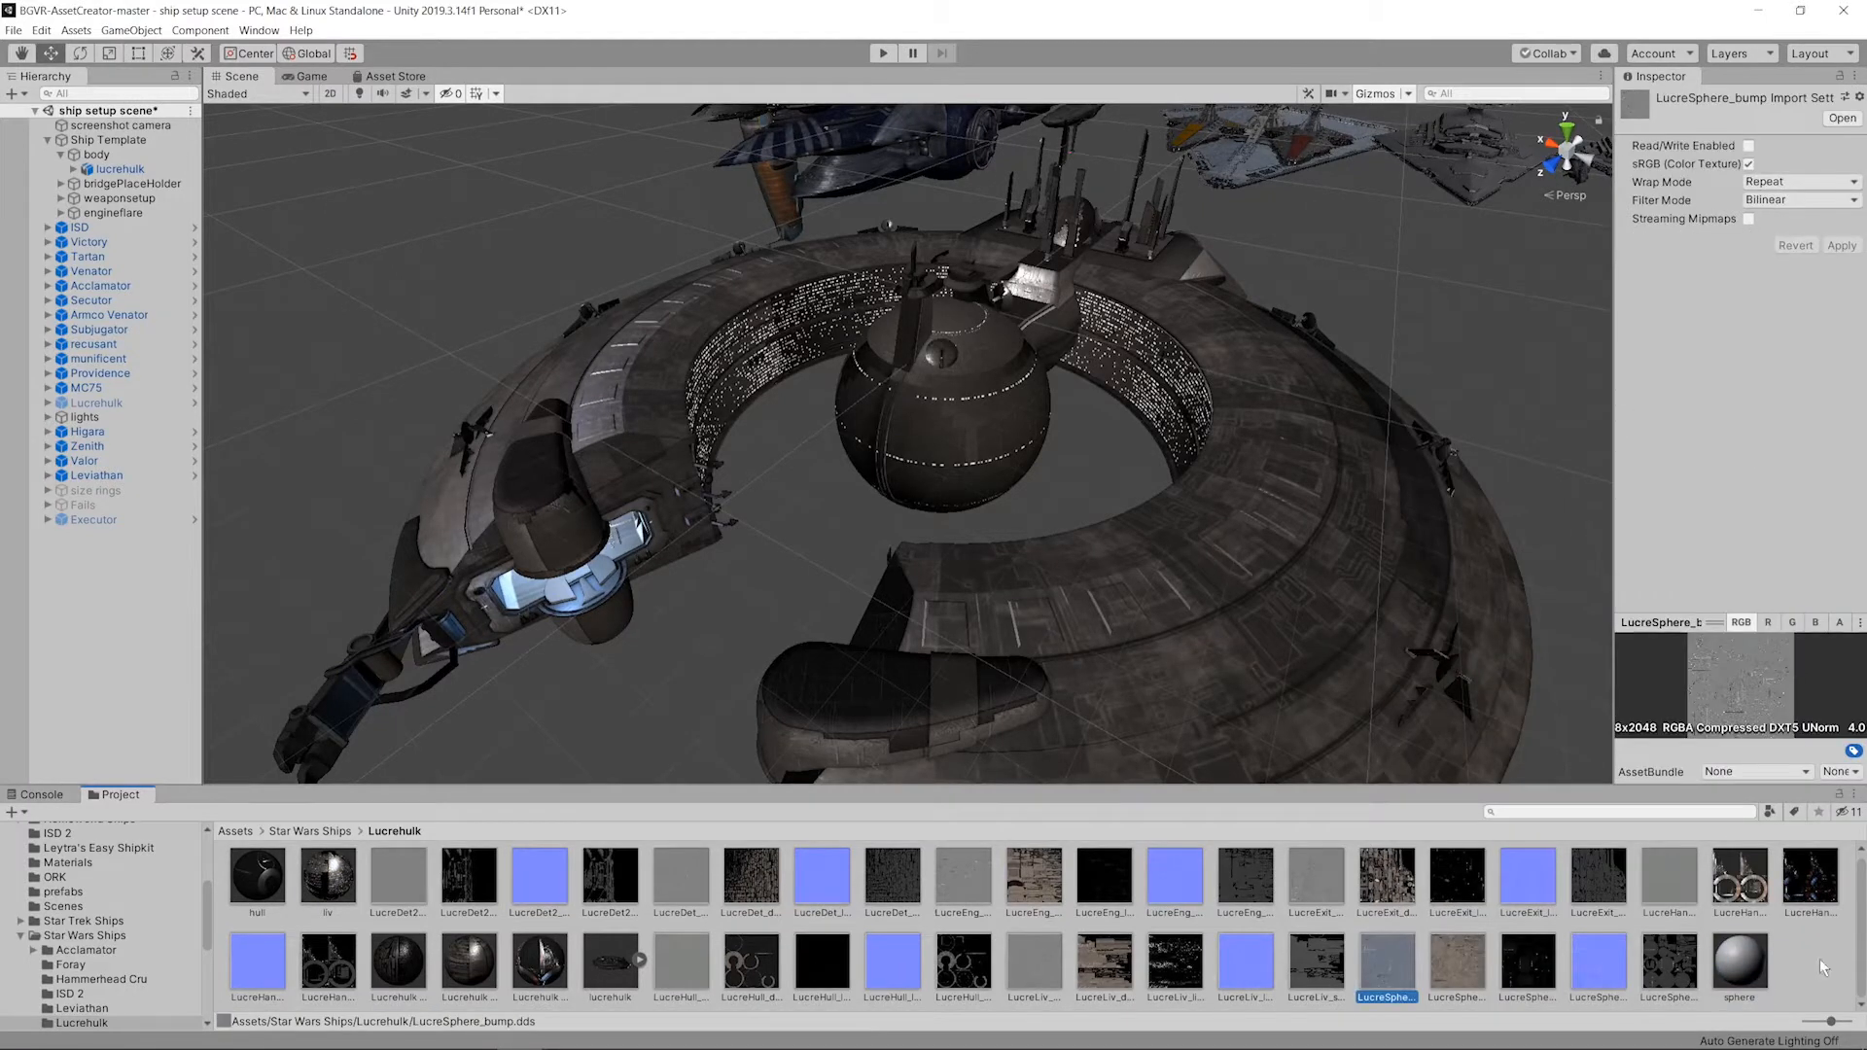
left_click(1741, 963)
Step: Assign the LucreSphere_bump texture as the sphere material's normal map and set its workflow mode to Specular
left_click_drag(1599, 963, 1641, 361)
left_click(1762, 120)
left_click(1763, 122)
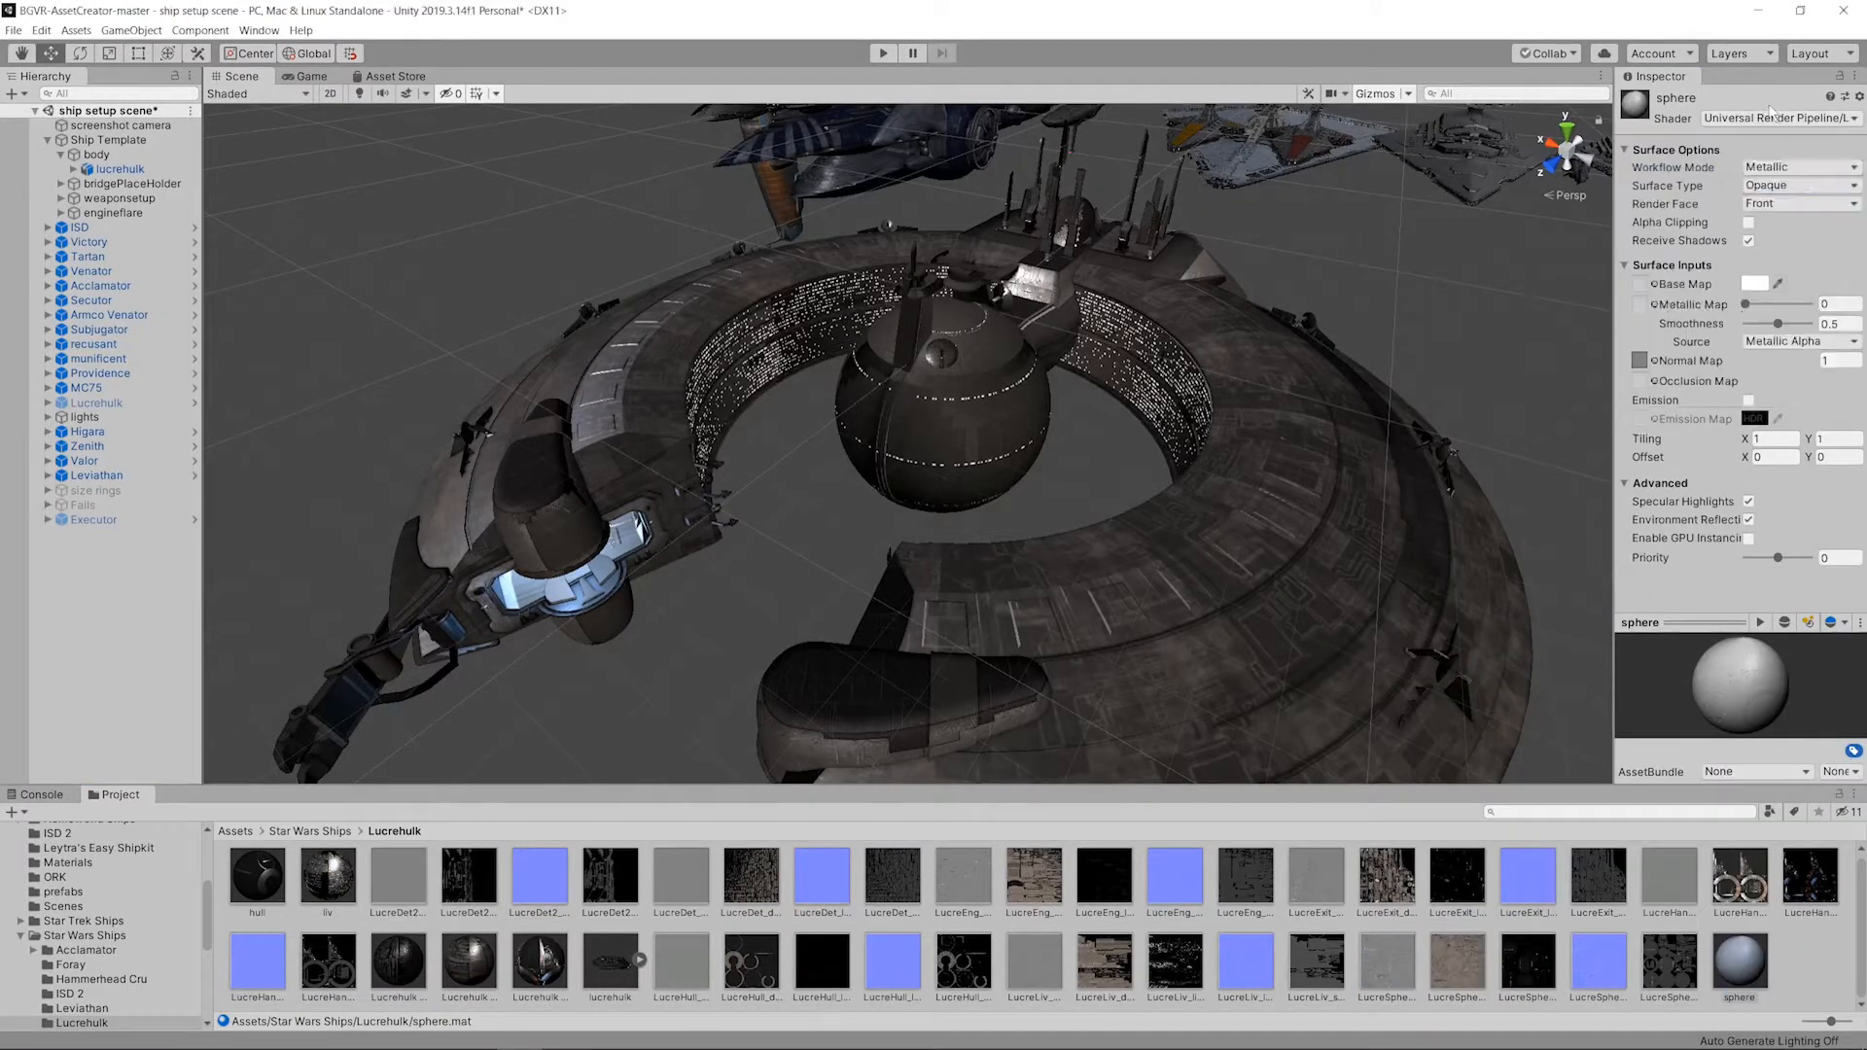
left_click(1775, 168)
left_click(1777, 187)
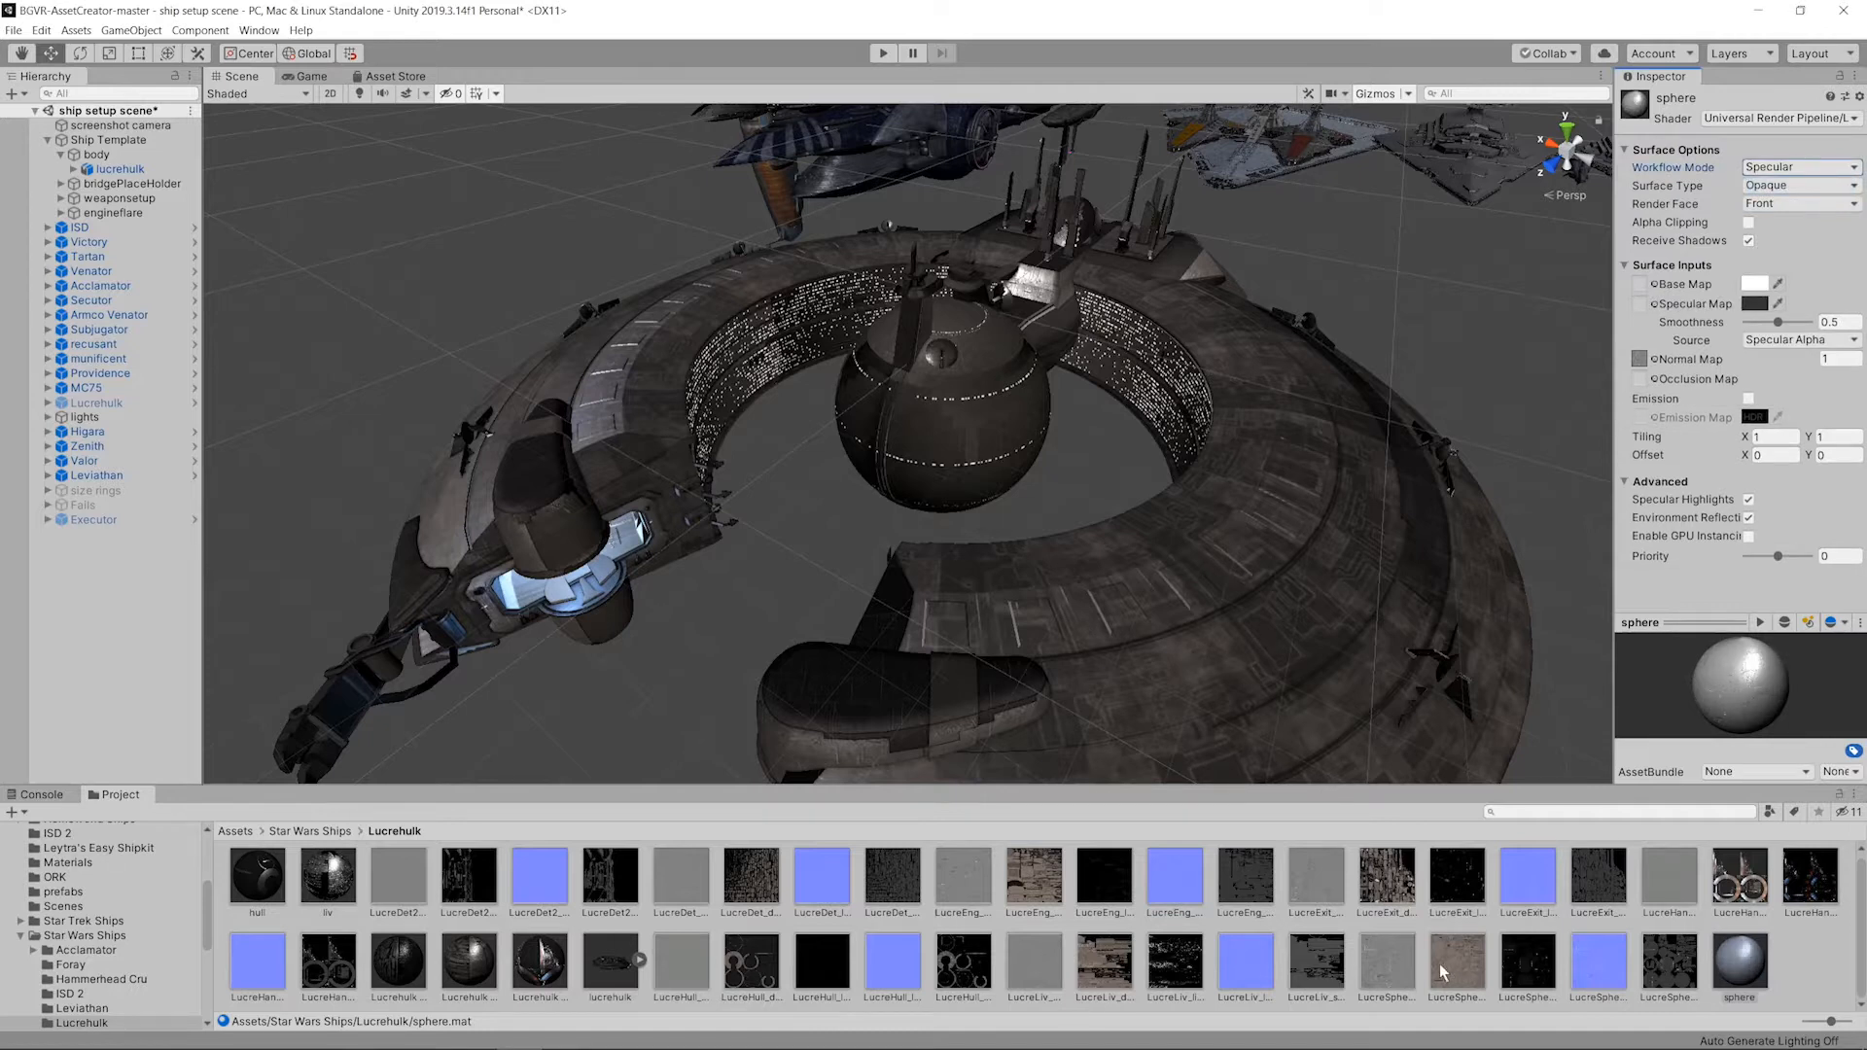
Step: Assign the LucreSphere textures to the sphere material's base, specular and emission maps, with emission enabled
left_click(1444, 963)
left_click(1393, 967)
left_click(1453, 965)
left_click(1743, 965)
left_click_drag(1457, 963, 1641, 285)
left_click_drag(1669, 963, 1591, 769)
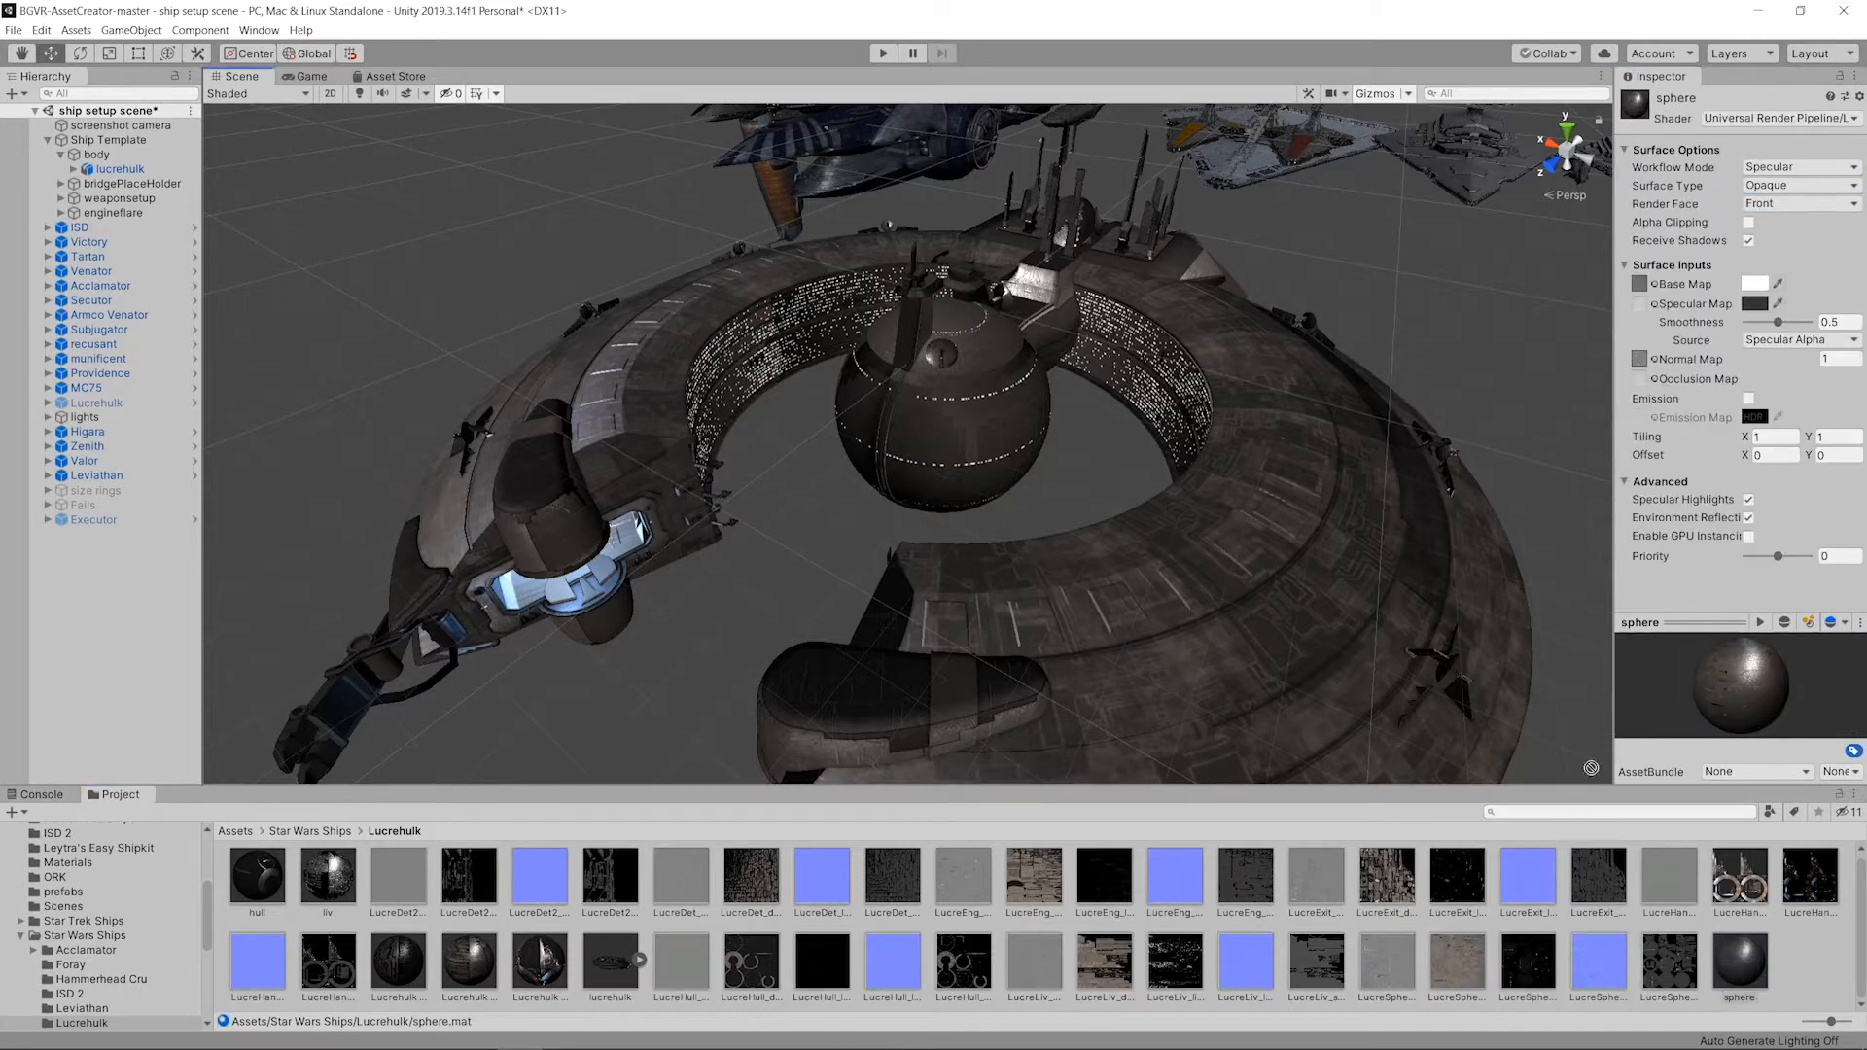
left_click_drag(1661, 977, 1640, 303)
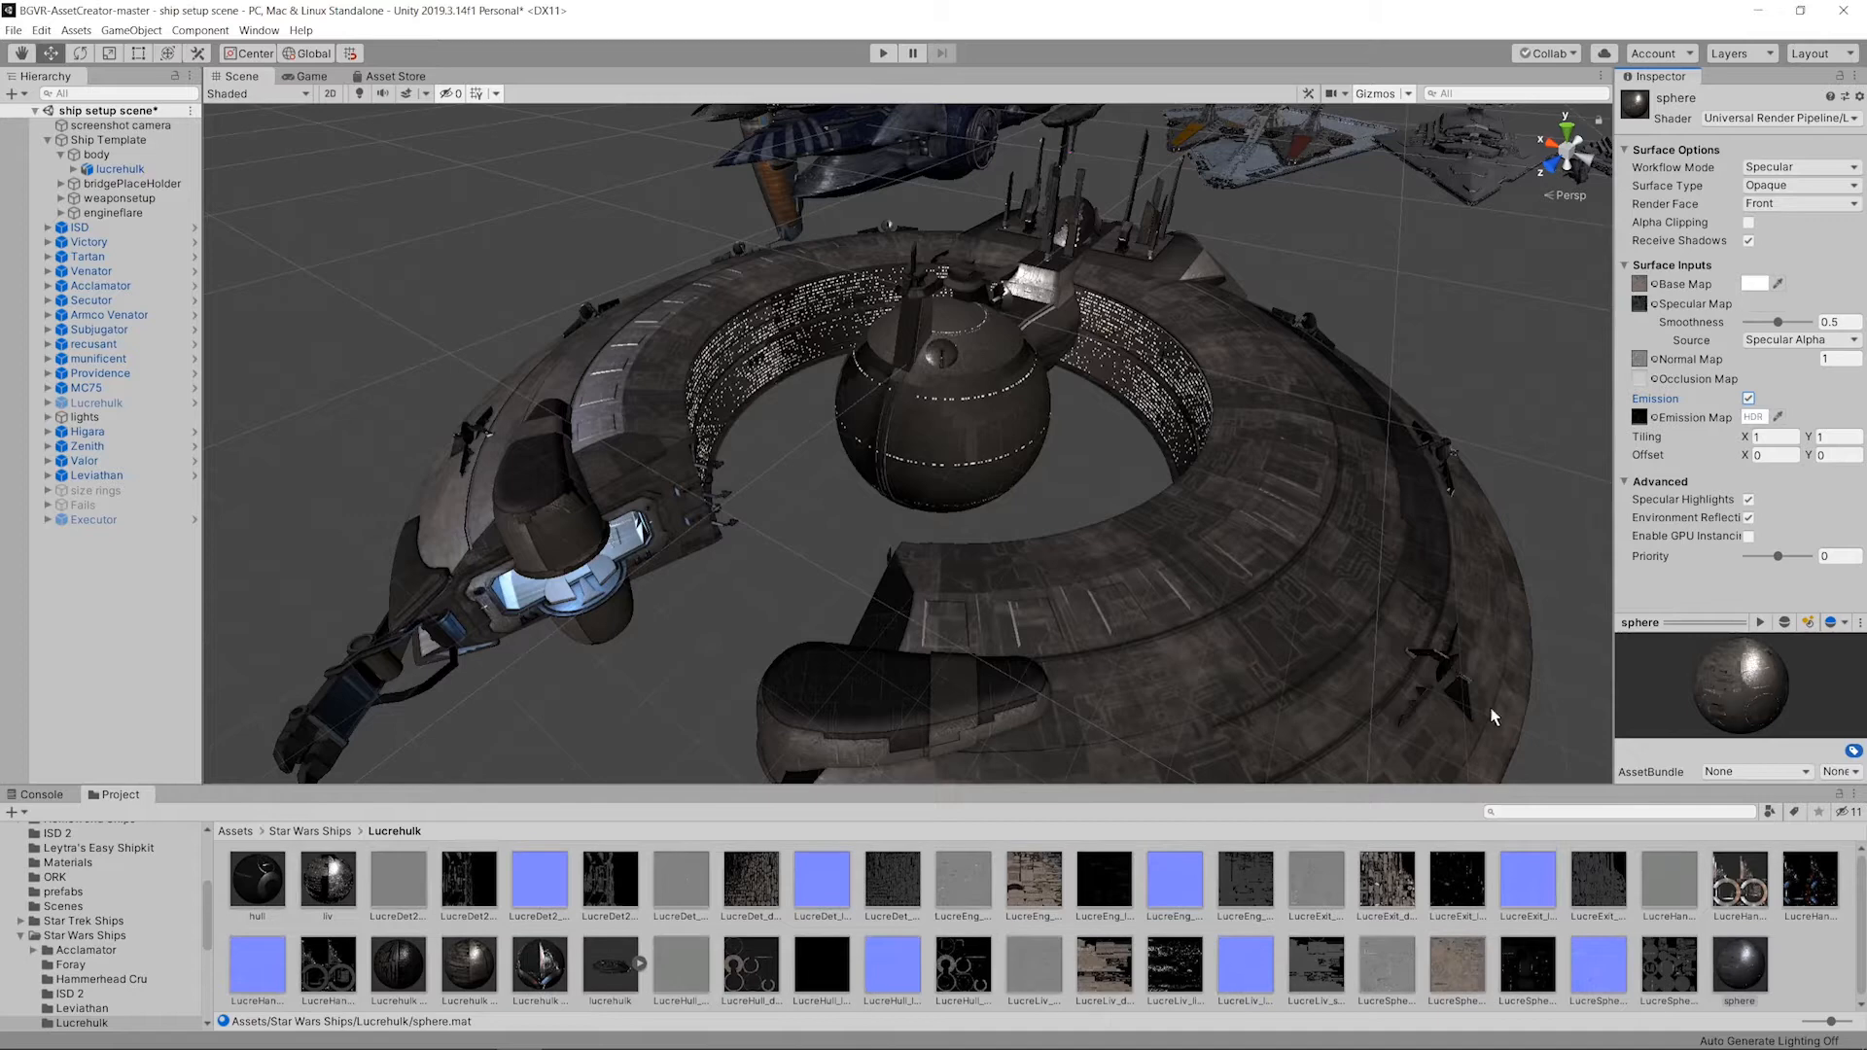
Step: Check the LucreExit textures and create a material named Exit in the Lucrehulk folder
left_click_drag(1072, 413, 826, 331, "alt")
left_click(1388, 880)
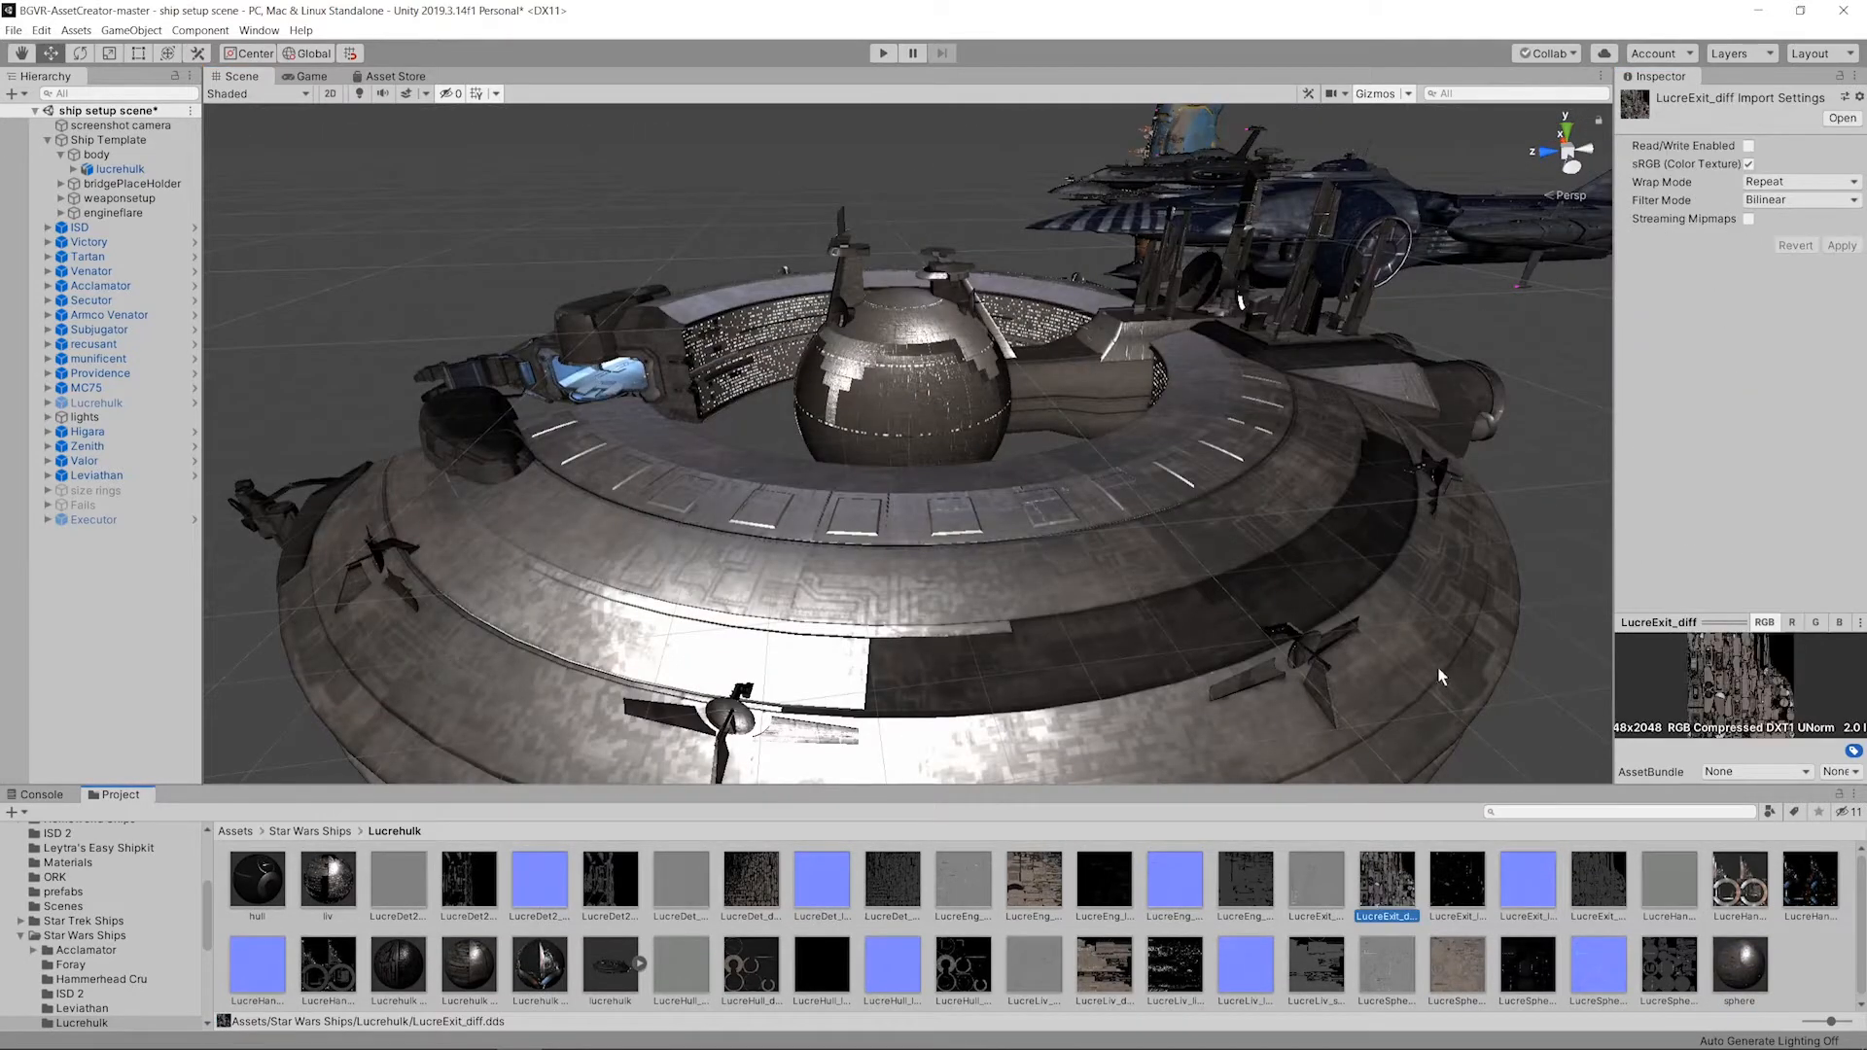
key("Right")
key("Right")
key("Left")
key("Left")
left_click_drag(1389, 533, 1577, 679, "alt")
right_click(1796, 957)
mouse_move(1773, 542)
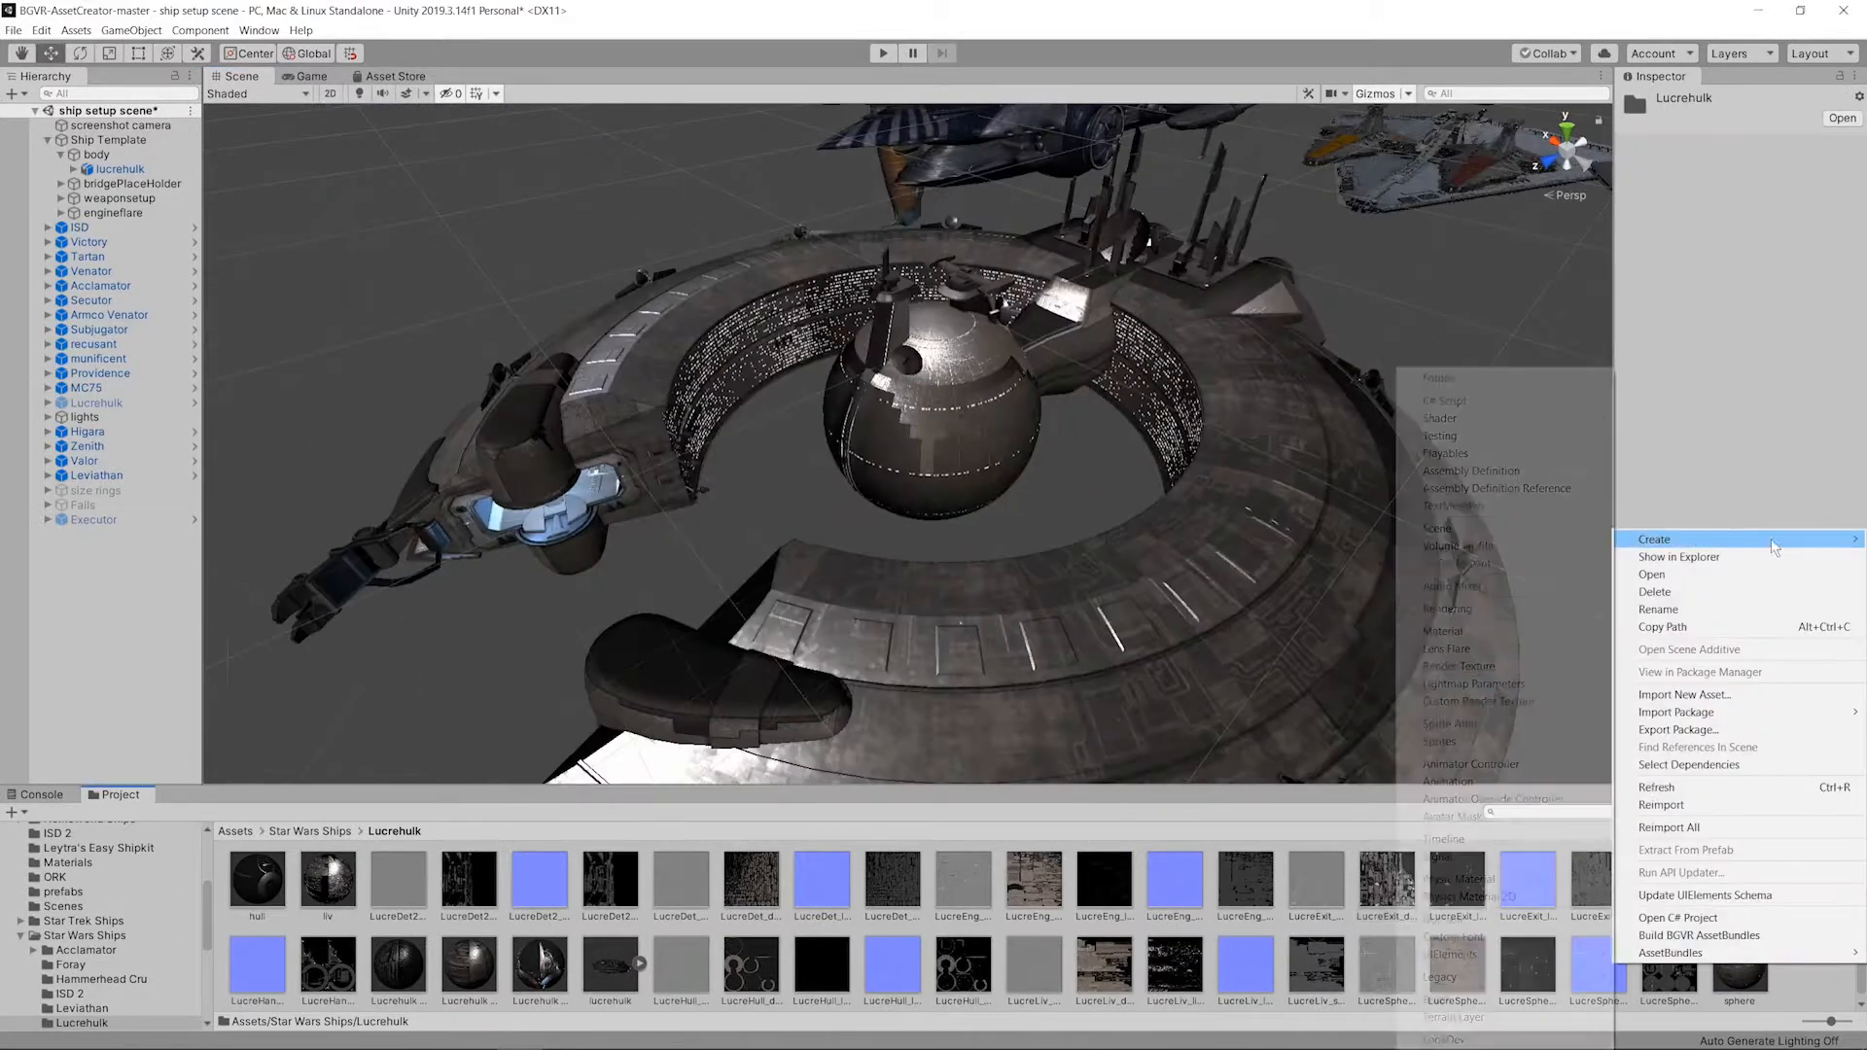
left_click(1462, 626)
type("Exit")
key("Return")
Step: Set the Exit material to the Specular workflow, enable emission, and assign the LucreExit textures to its base, specular, normal and emission maps
left_click_drag(1388, 881, 1640, 361)
left_click(1798, 167)
left_click(1790, 186)
left_click_drag(1457, 881, 1640, 284)
left_click(1748, 399)
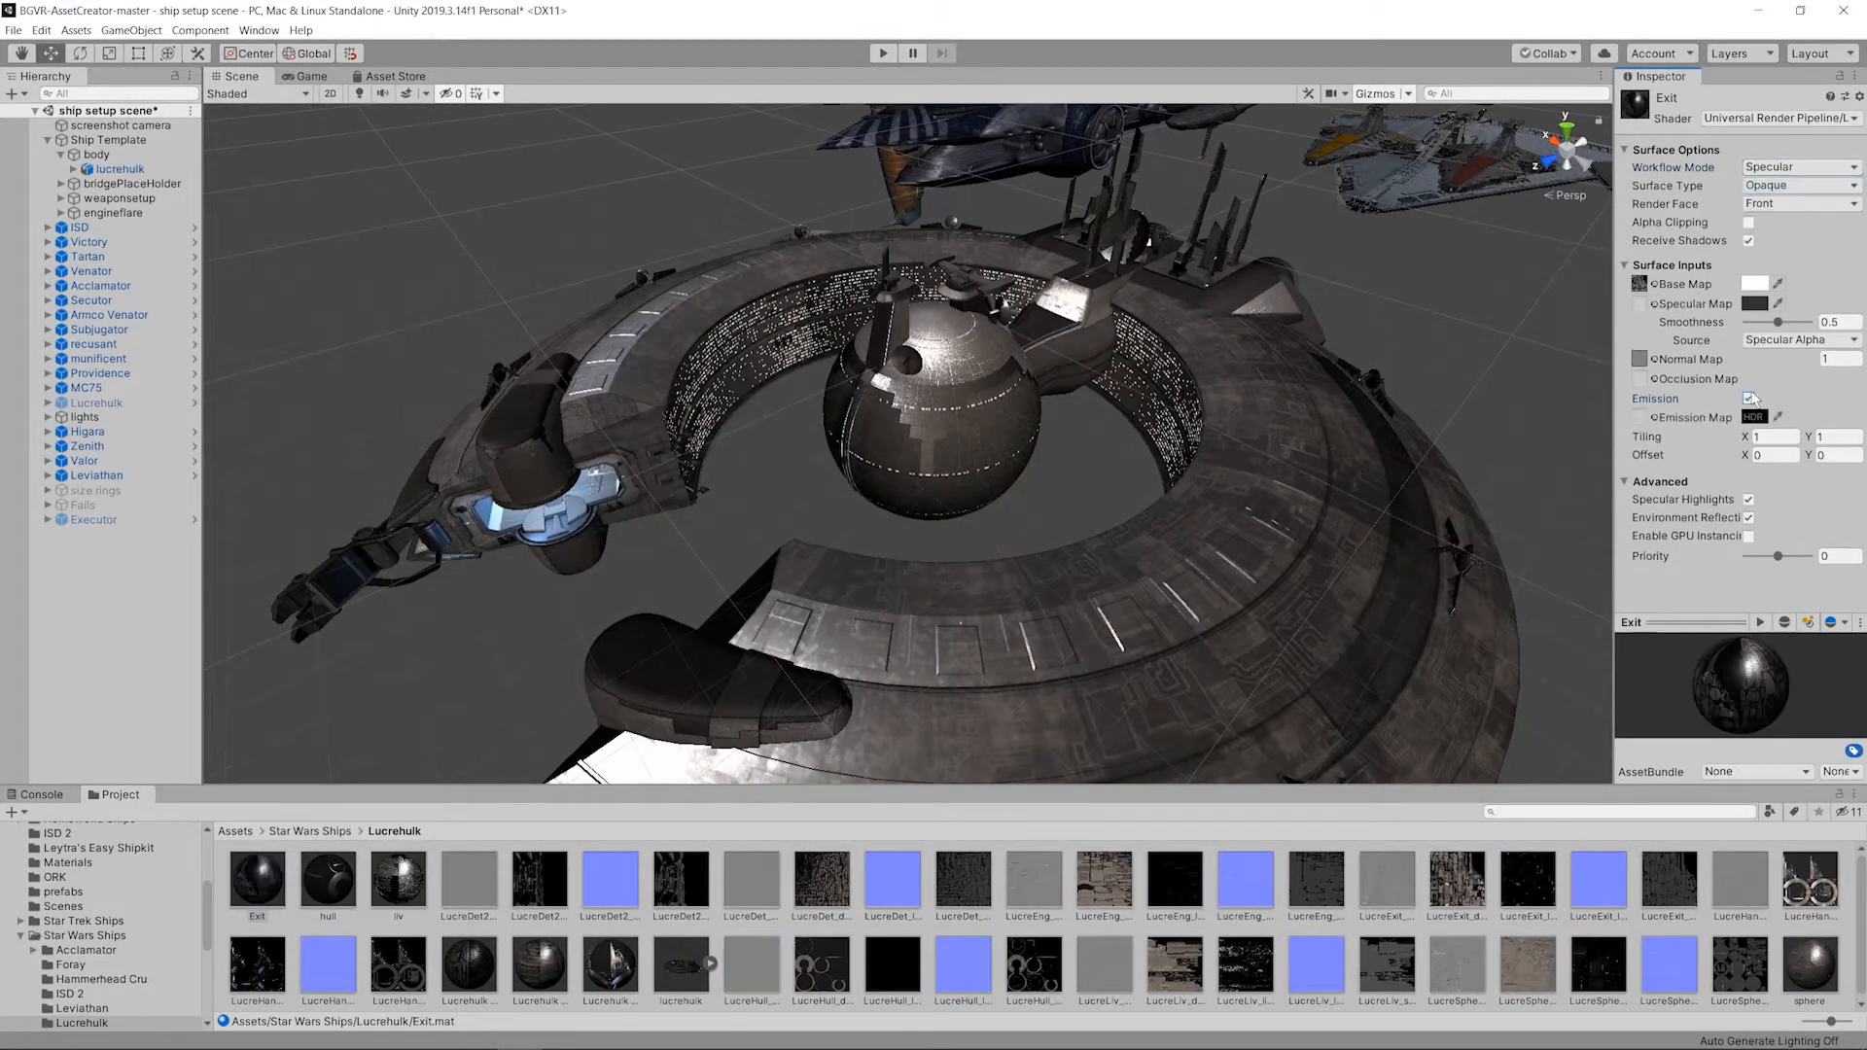
left_click_drag(1385, 410, 831, 540, "alt")
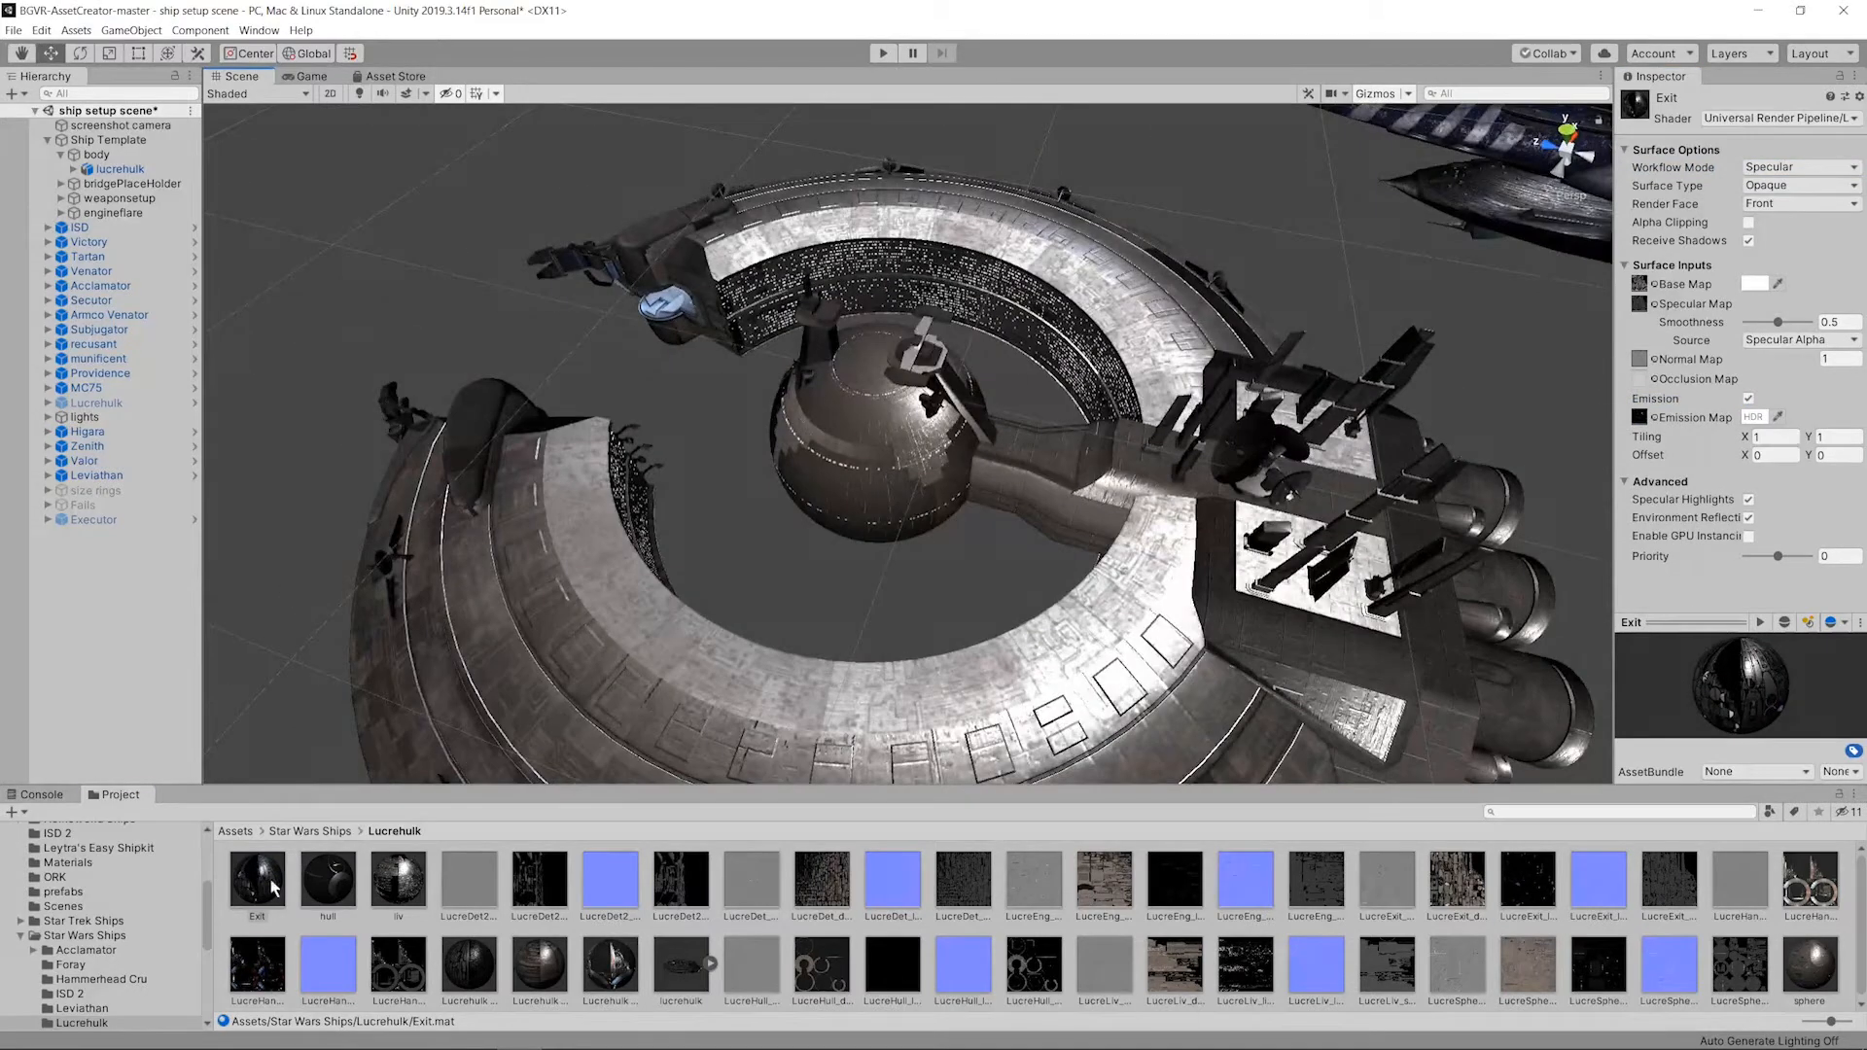
Step: Apply the Exit material to the hangar pods at the ends of the Lucrehulk's ring and inspect the ship
left_click_drag(272, 880, 753, 321)
left_click_drag(754, 321, 1148, 253, "alt")
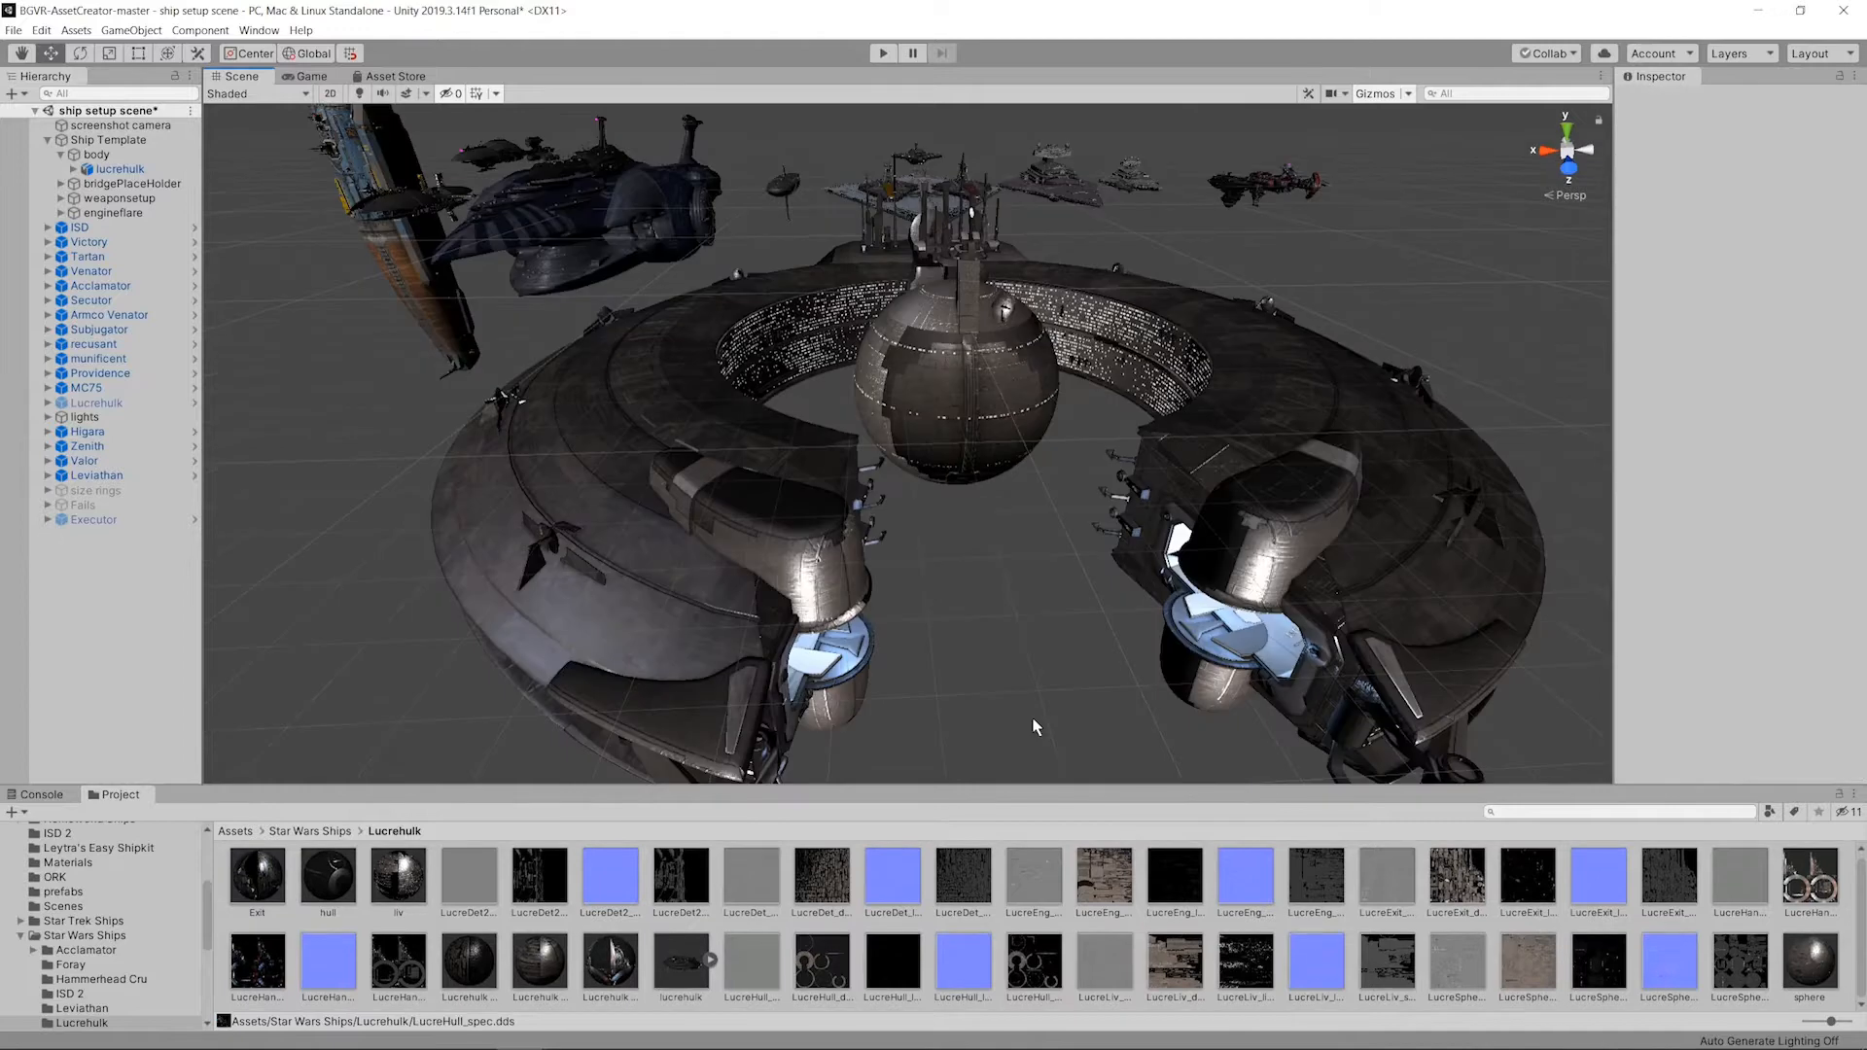
left_click_drag(1042, 657, 743, 438, "alt")
mouse_move(987, 500)
left_mouse_down("alt")
mouse_move(1104, 334)
mouse_move(1094, 400)
mouse_move(1200, 275)
mouse_move(879, 457)
mouse_move(998, 530)
left_mouse_up("alt")
scroll(1094, 400, "up", 5)
scroll(1105, 369, "down", 6)
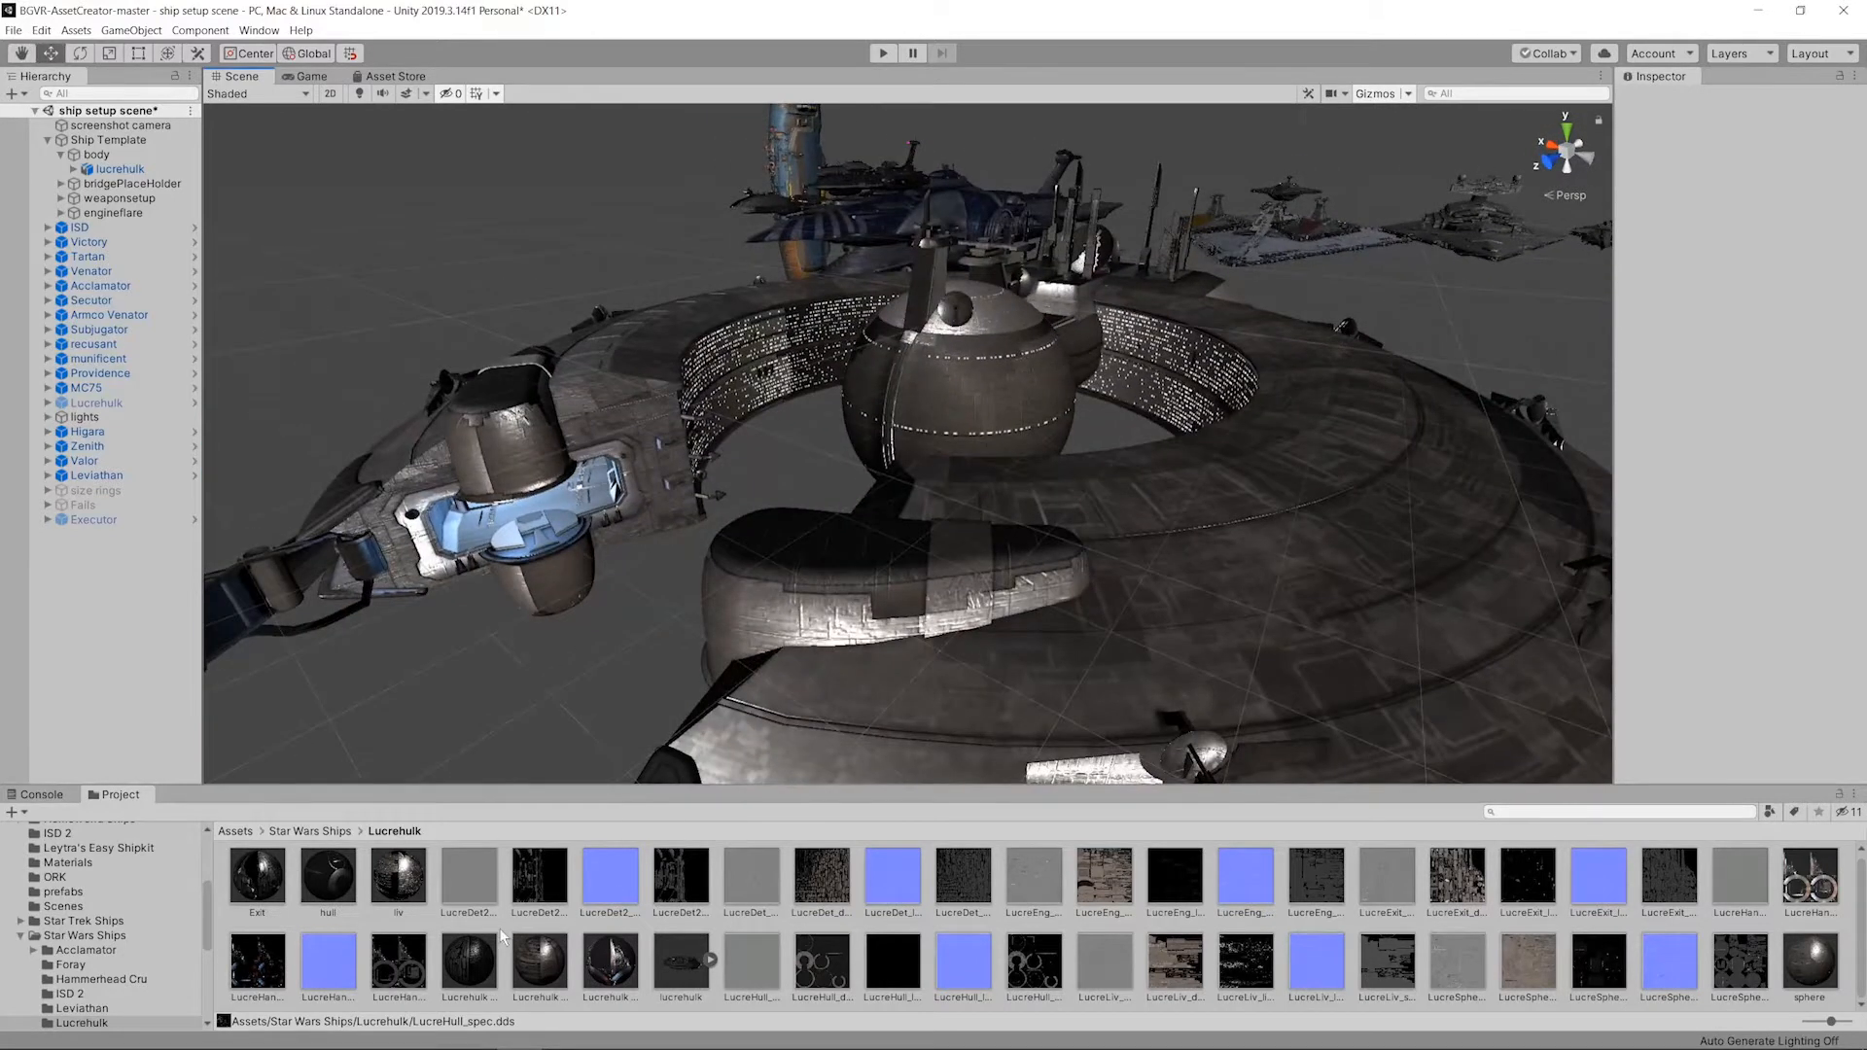
Step: Adjust the smoothness of the Lucrehulk Det material and set the Lucrehulk Eng material's smoothness to 0.12
left_click(469, 958)
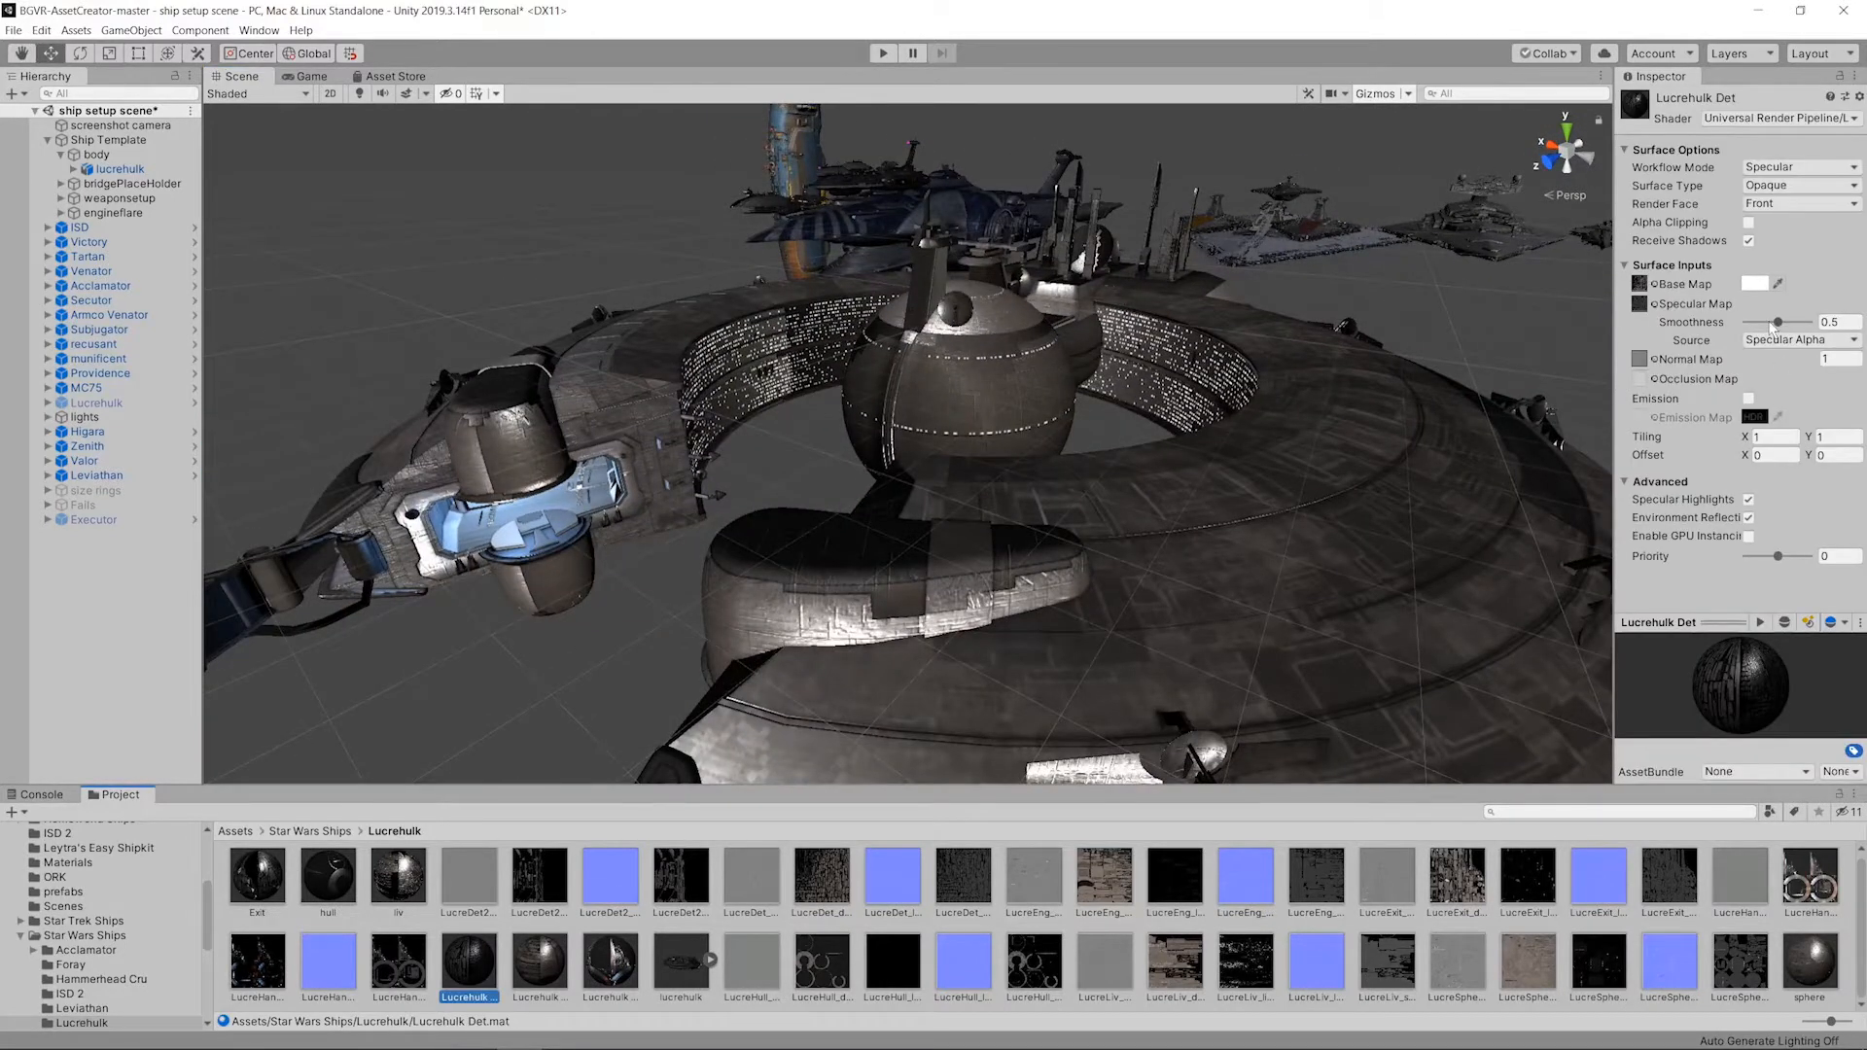
left_click_drag(1772, 326, 1772, 322)
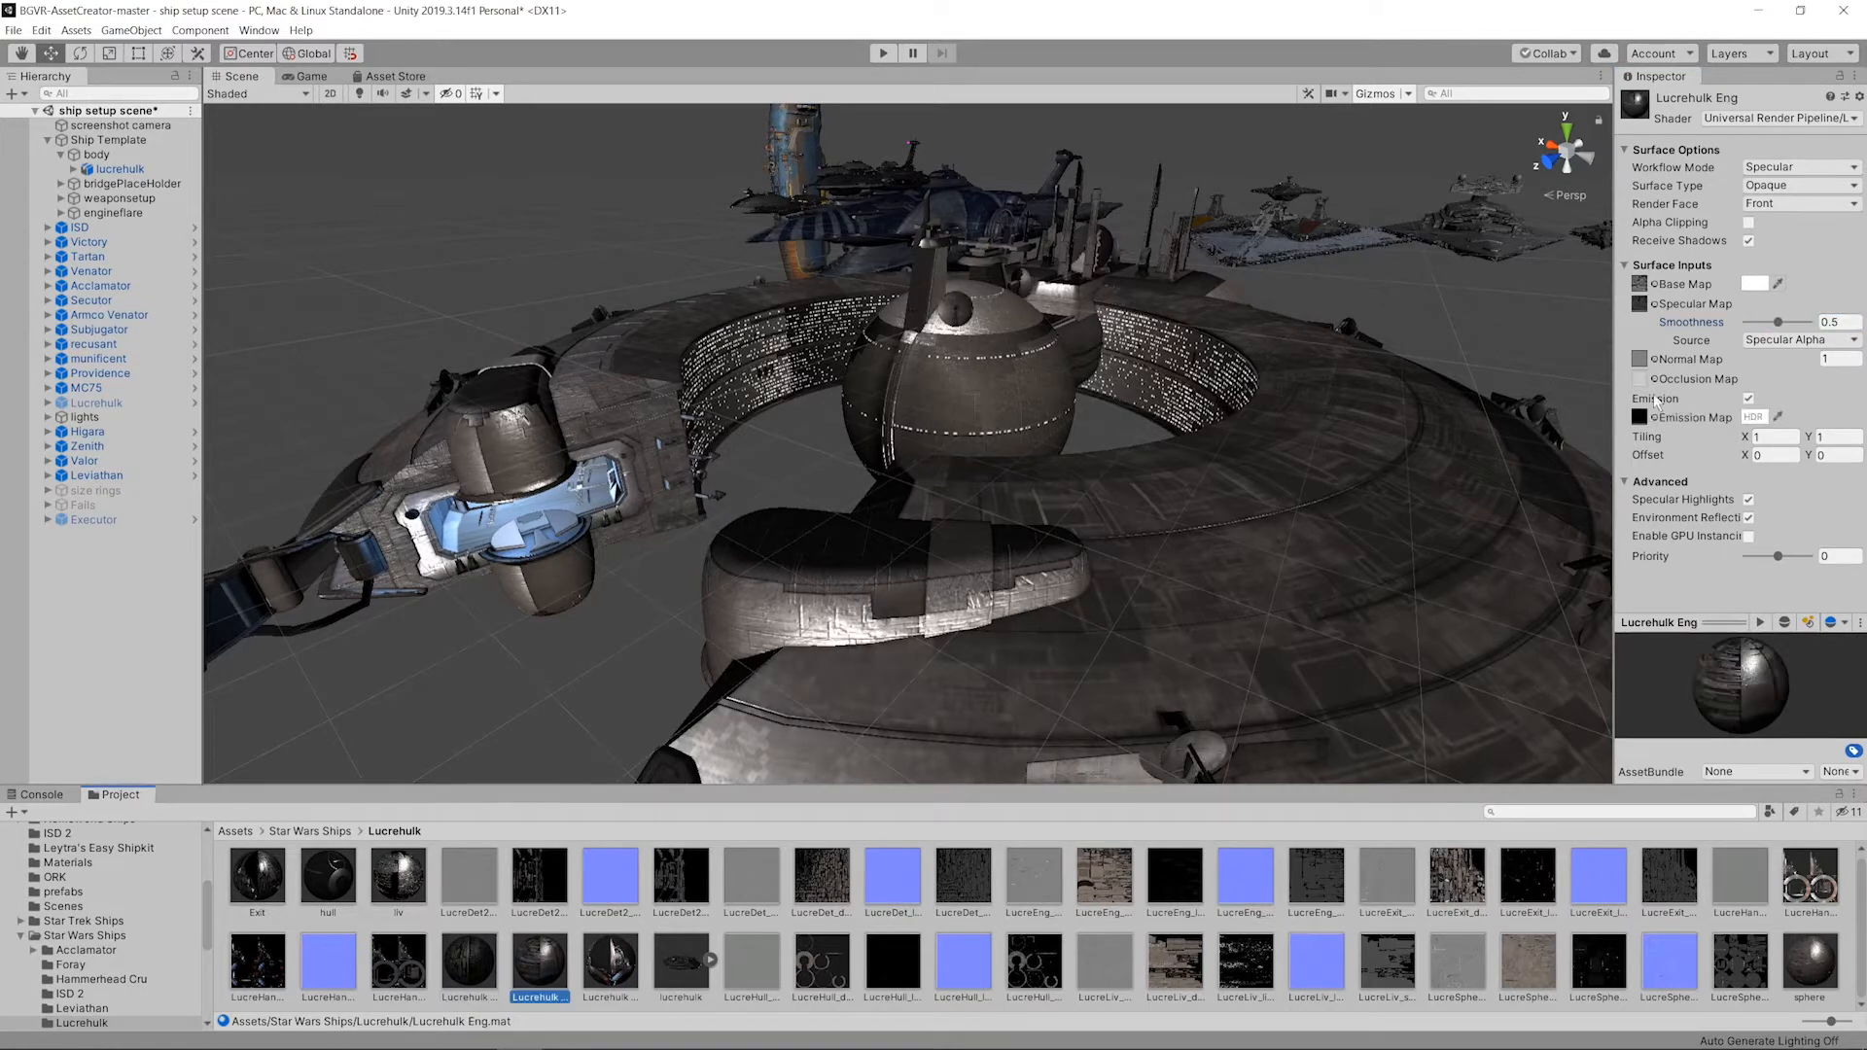
left_click_drag(1750, 326, 1757, 325)
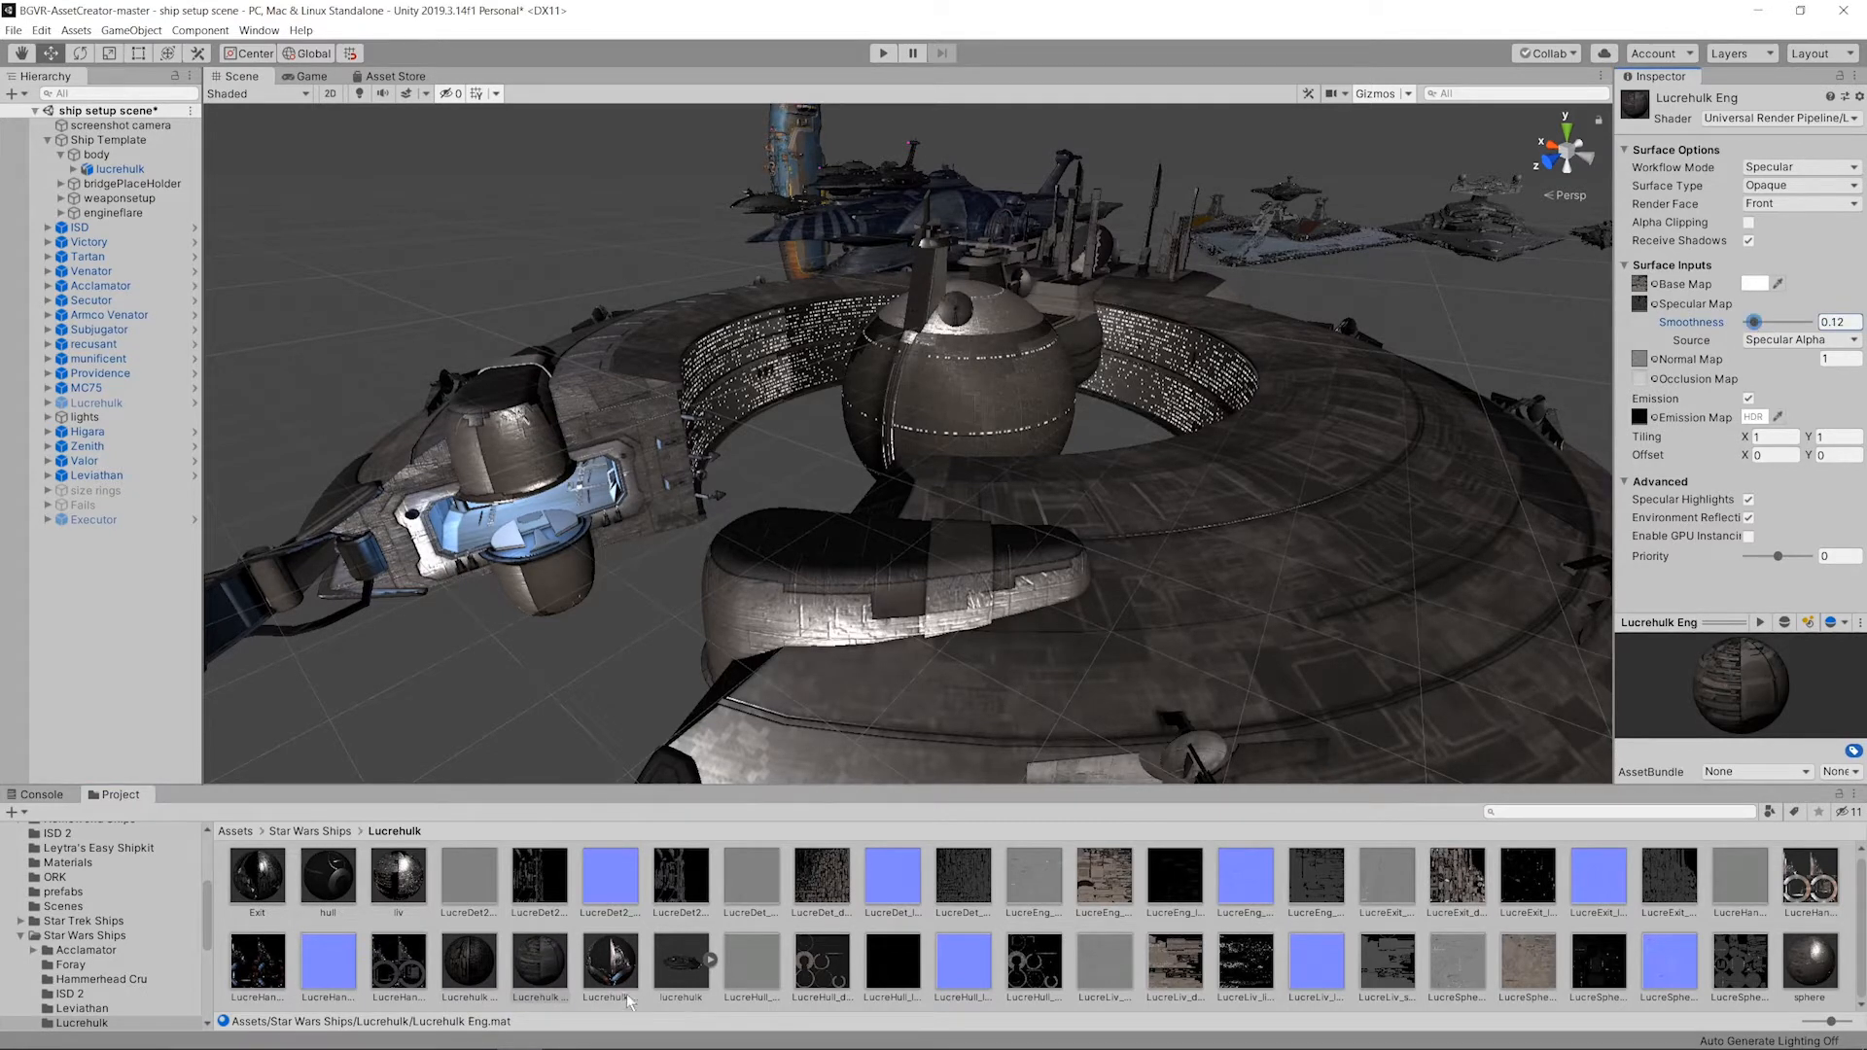
Step: Set the smoothness to 0.26 on the Lucrehulk Hangar material and 0.15 on the hull material
left_click(598, 958)
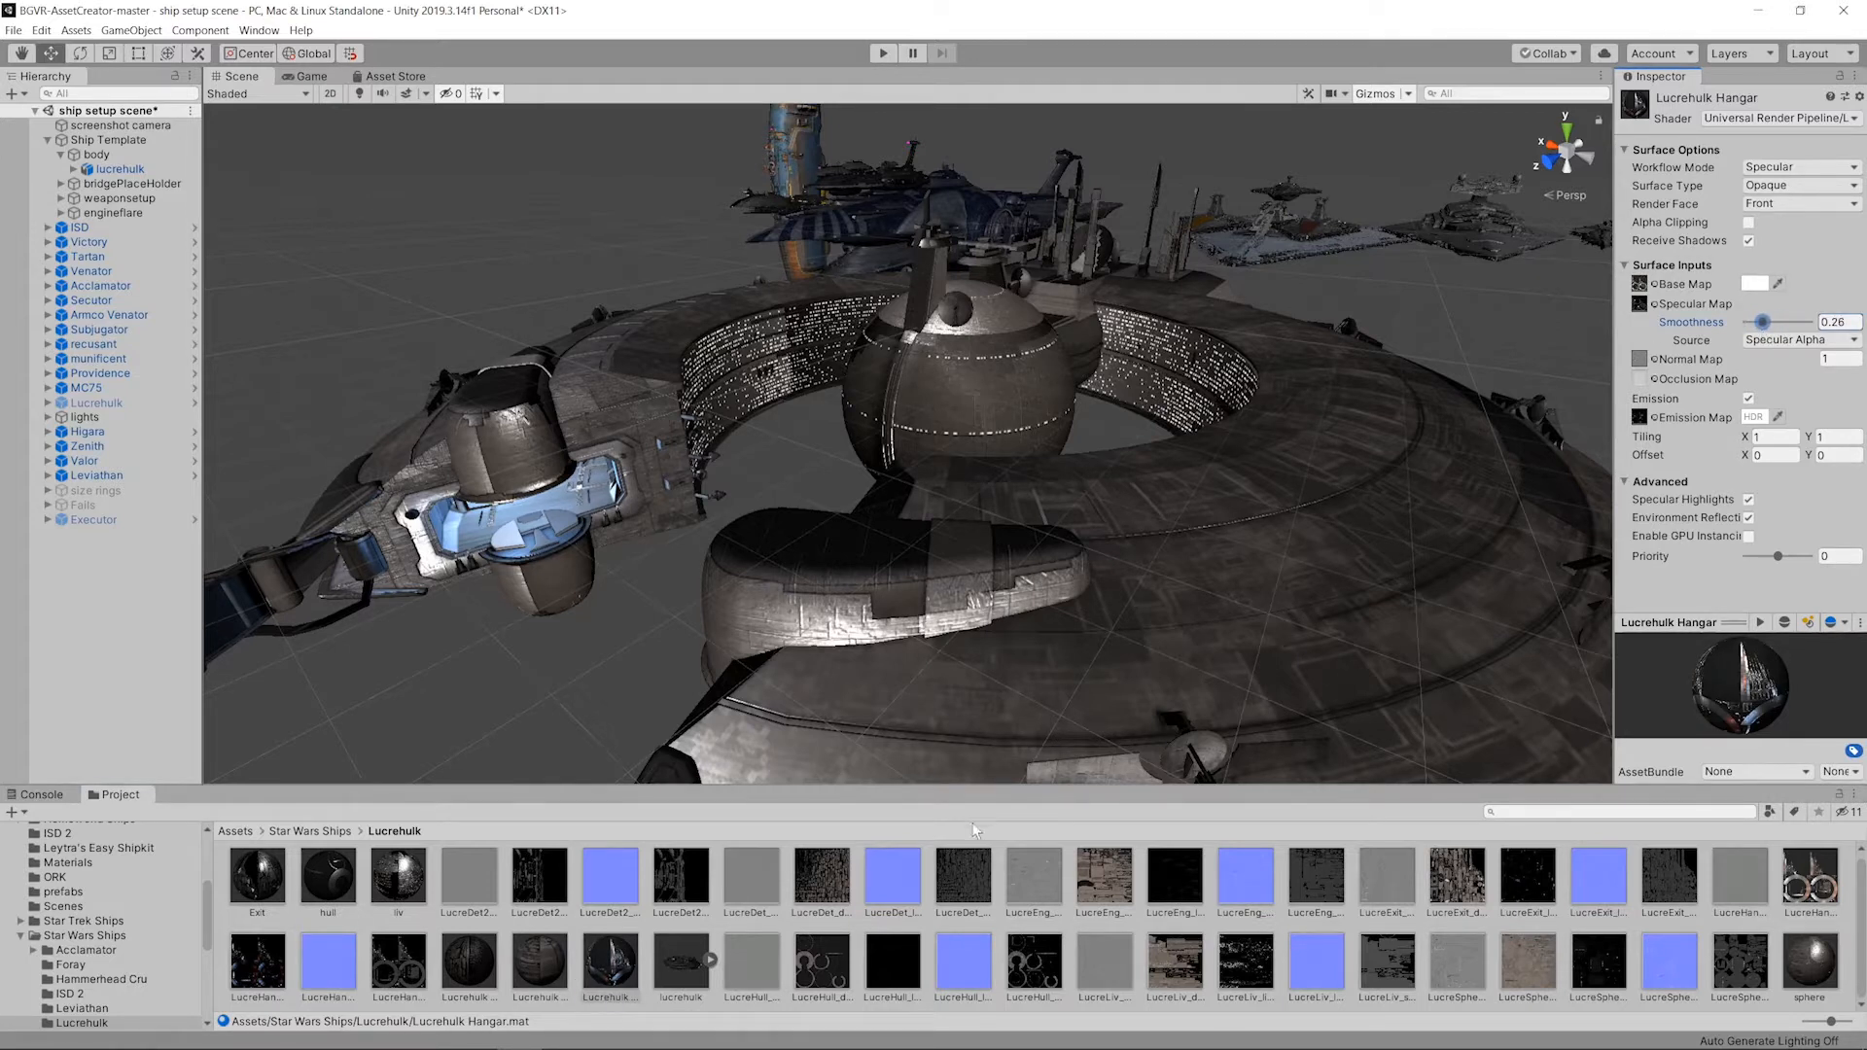
left_click(324, 915)
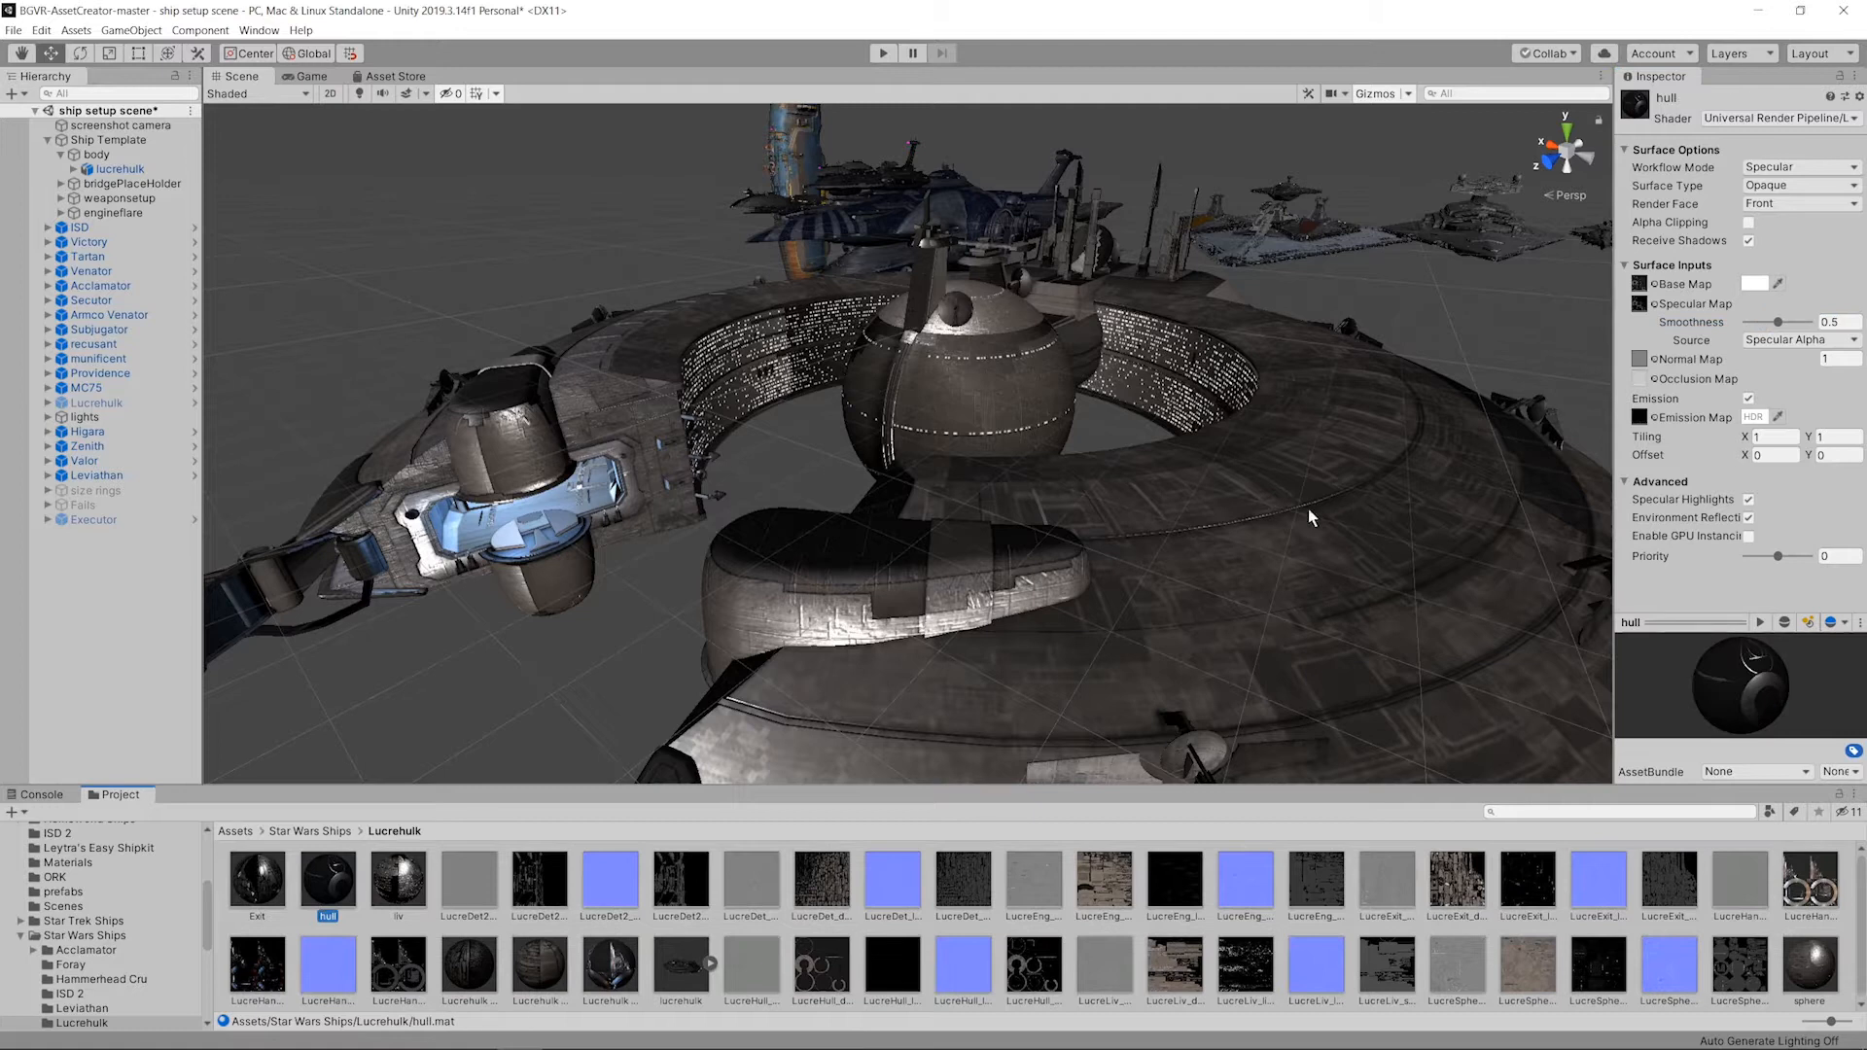
left_click_drag(1778, 323, 1755, 326)
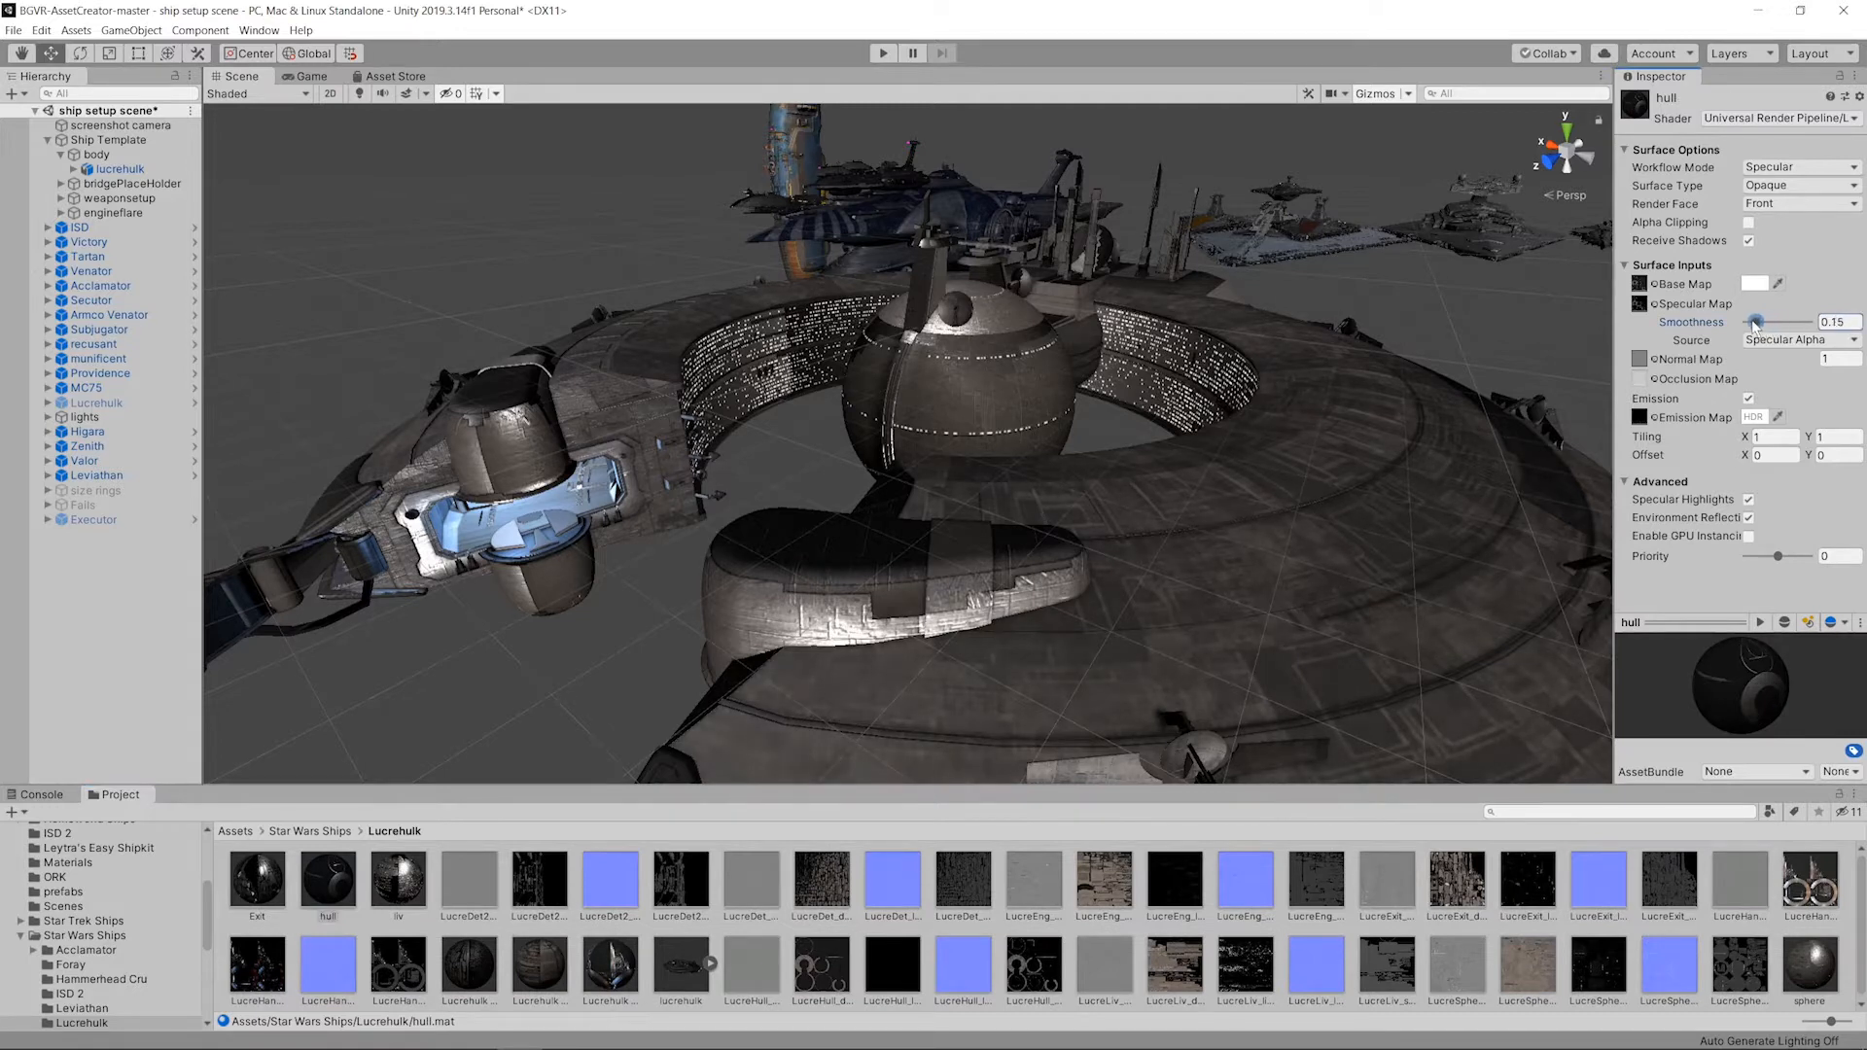
Step: Set the Exit material's smoothness to 0.18
left_click(258, 880)
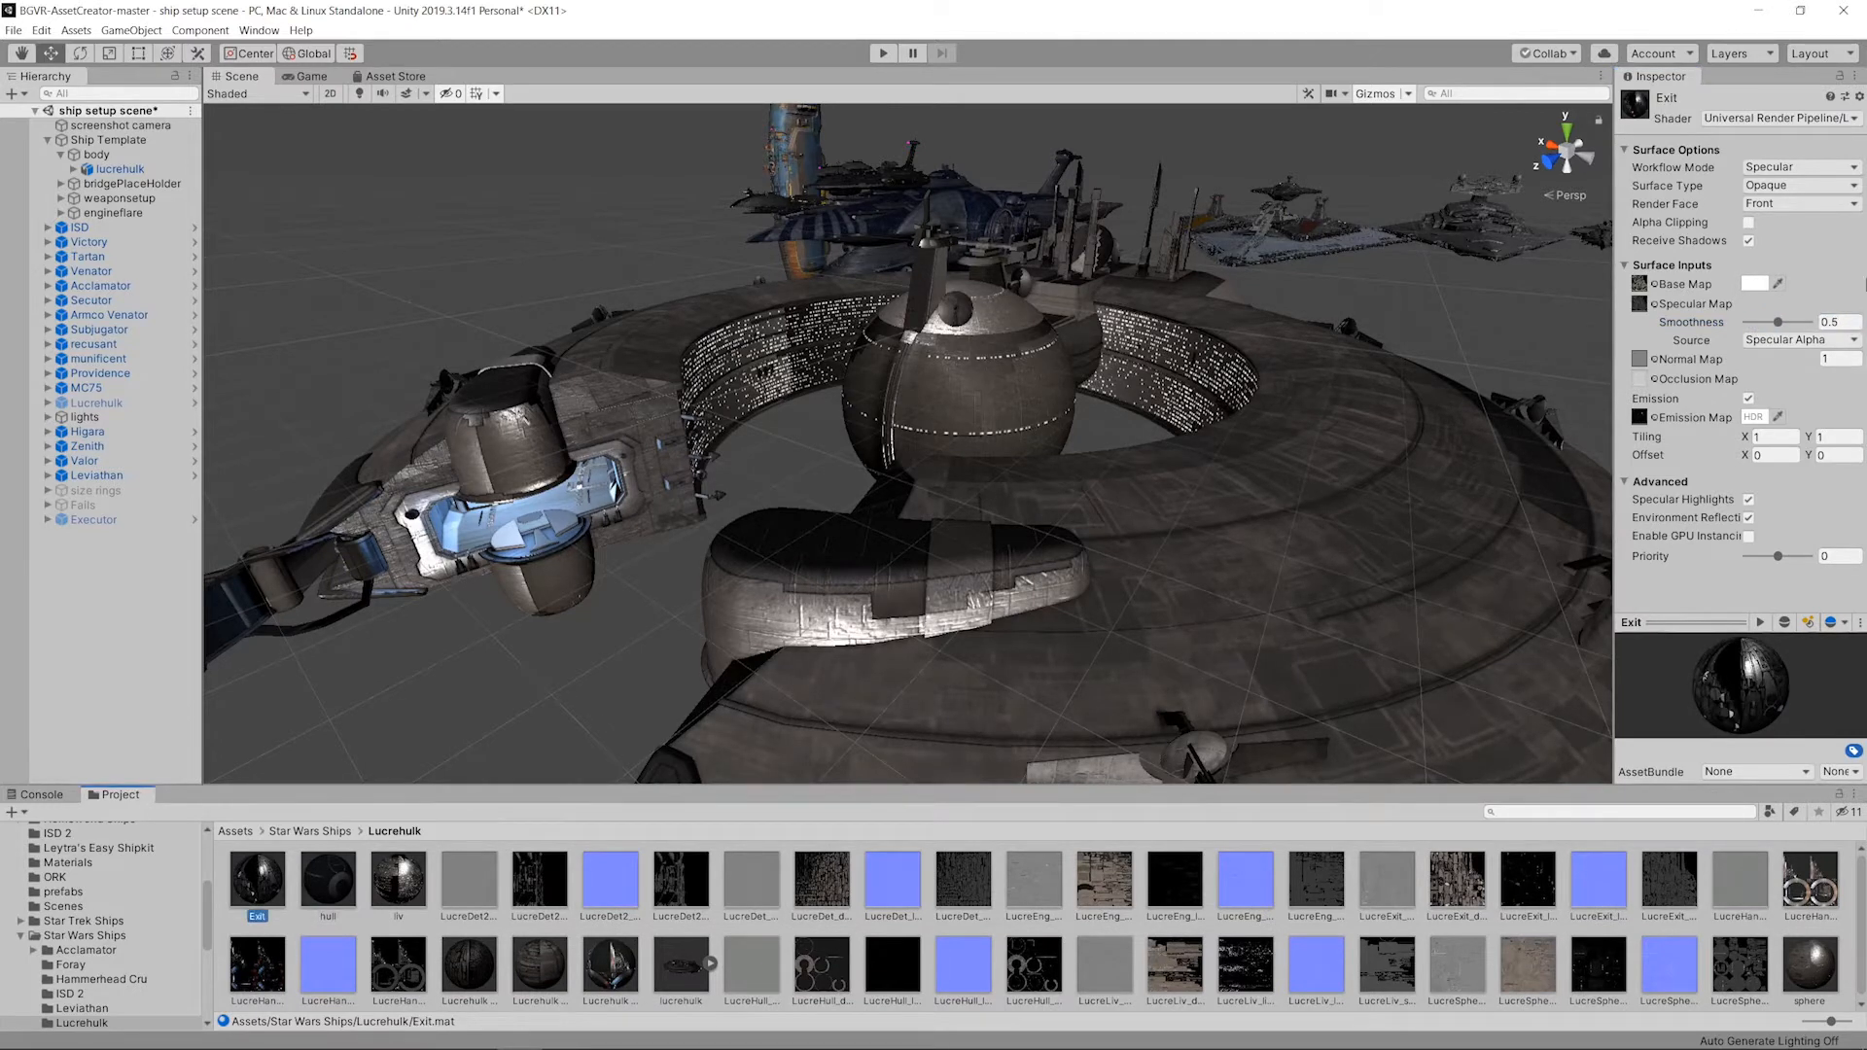
left_click_drag(1778, 323, 1759, 323)
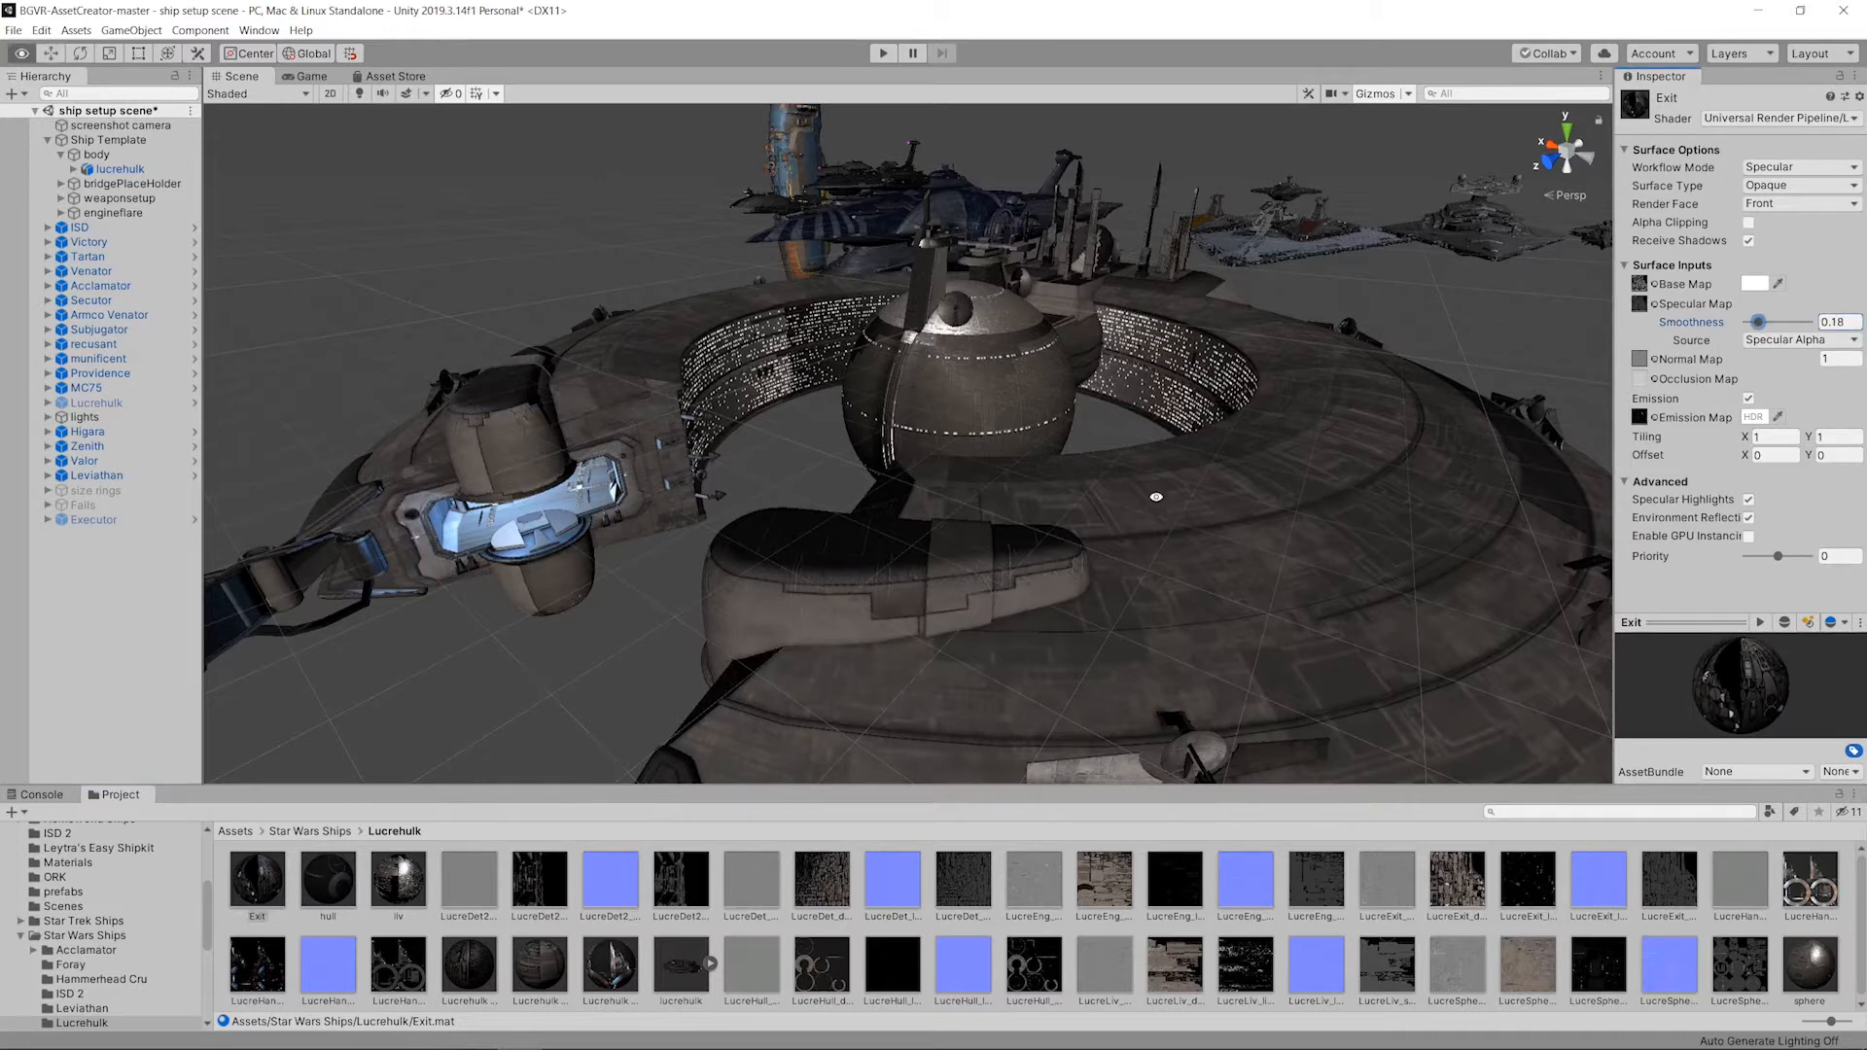
left_click_drag(1156, 497, 800, 585, "alt")
Step: Set the liv material's smoothness to 0.06 to dull the reflections on the ring's outer band
left_click(398, 880)
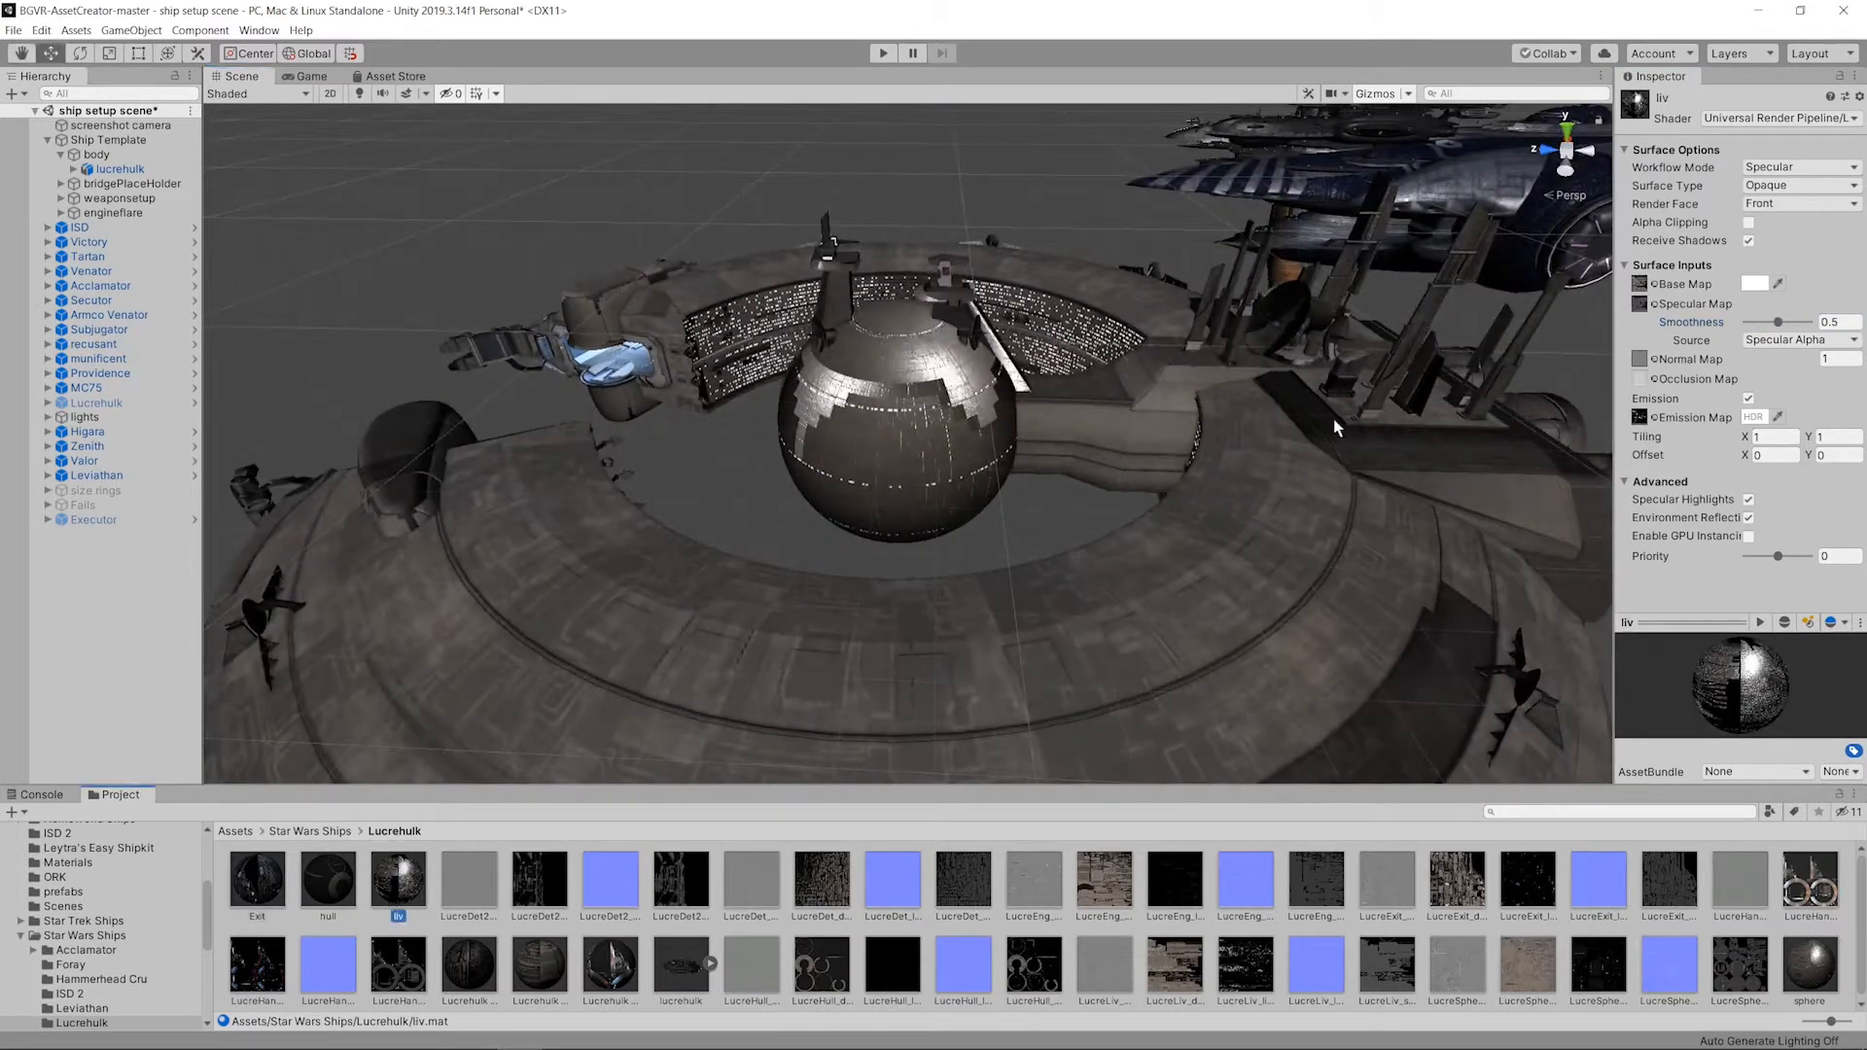
left_click_drag(1214, 400, 1318, 273, "alt")
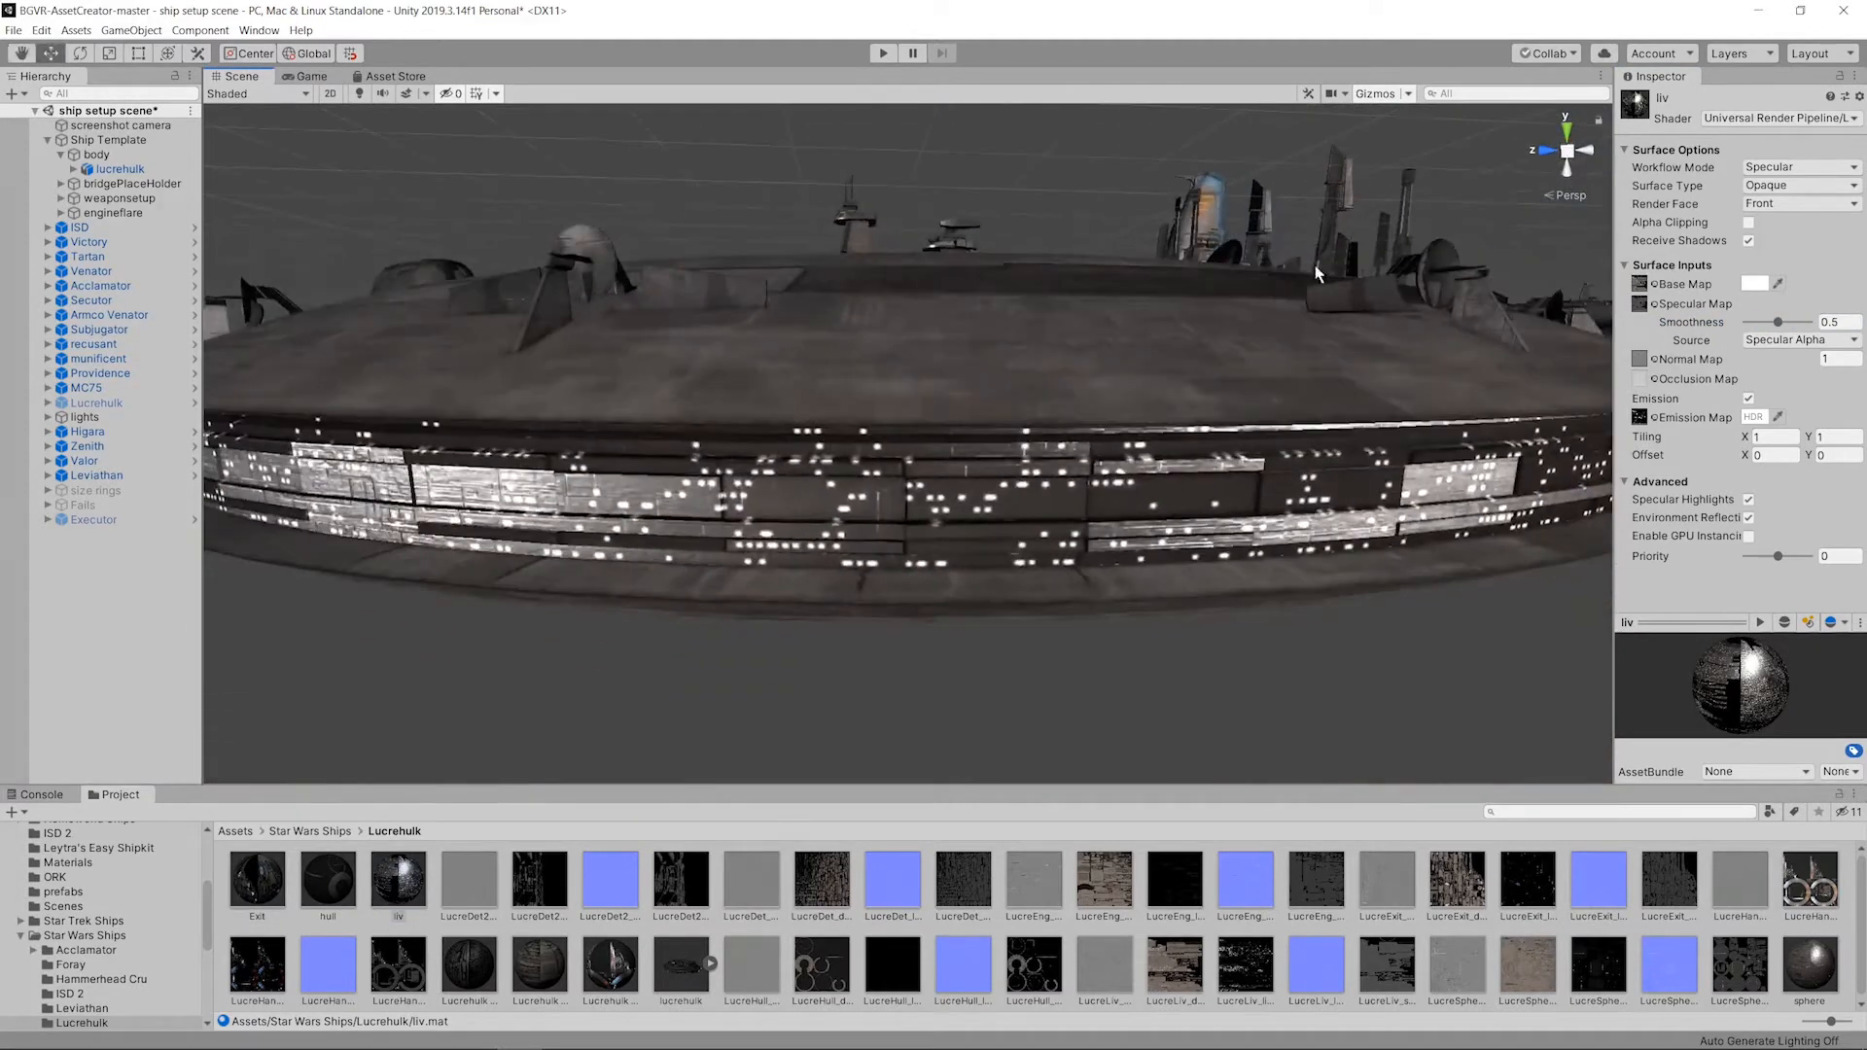
left_click_drag(1776, 321, 1754, 326)
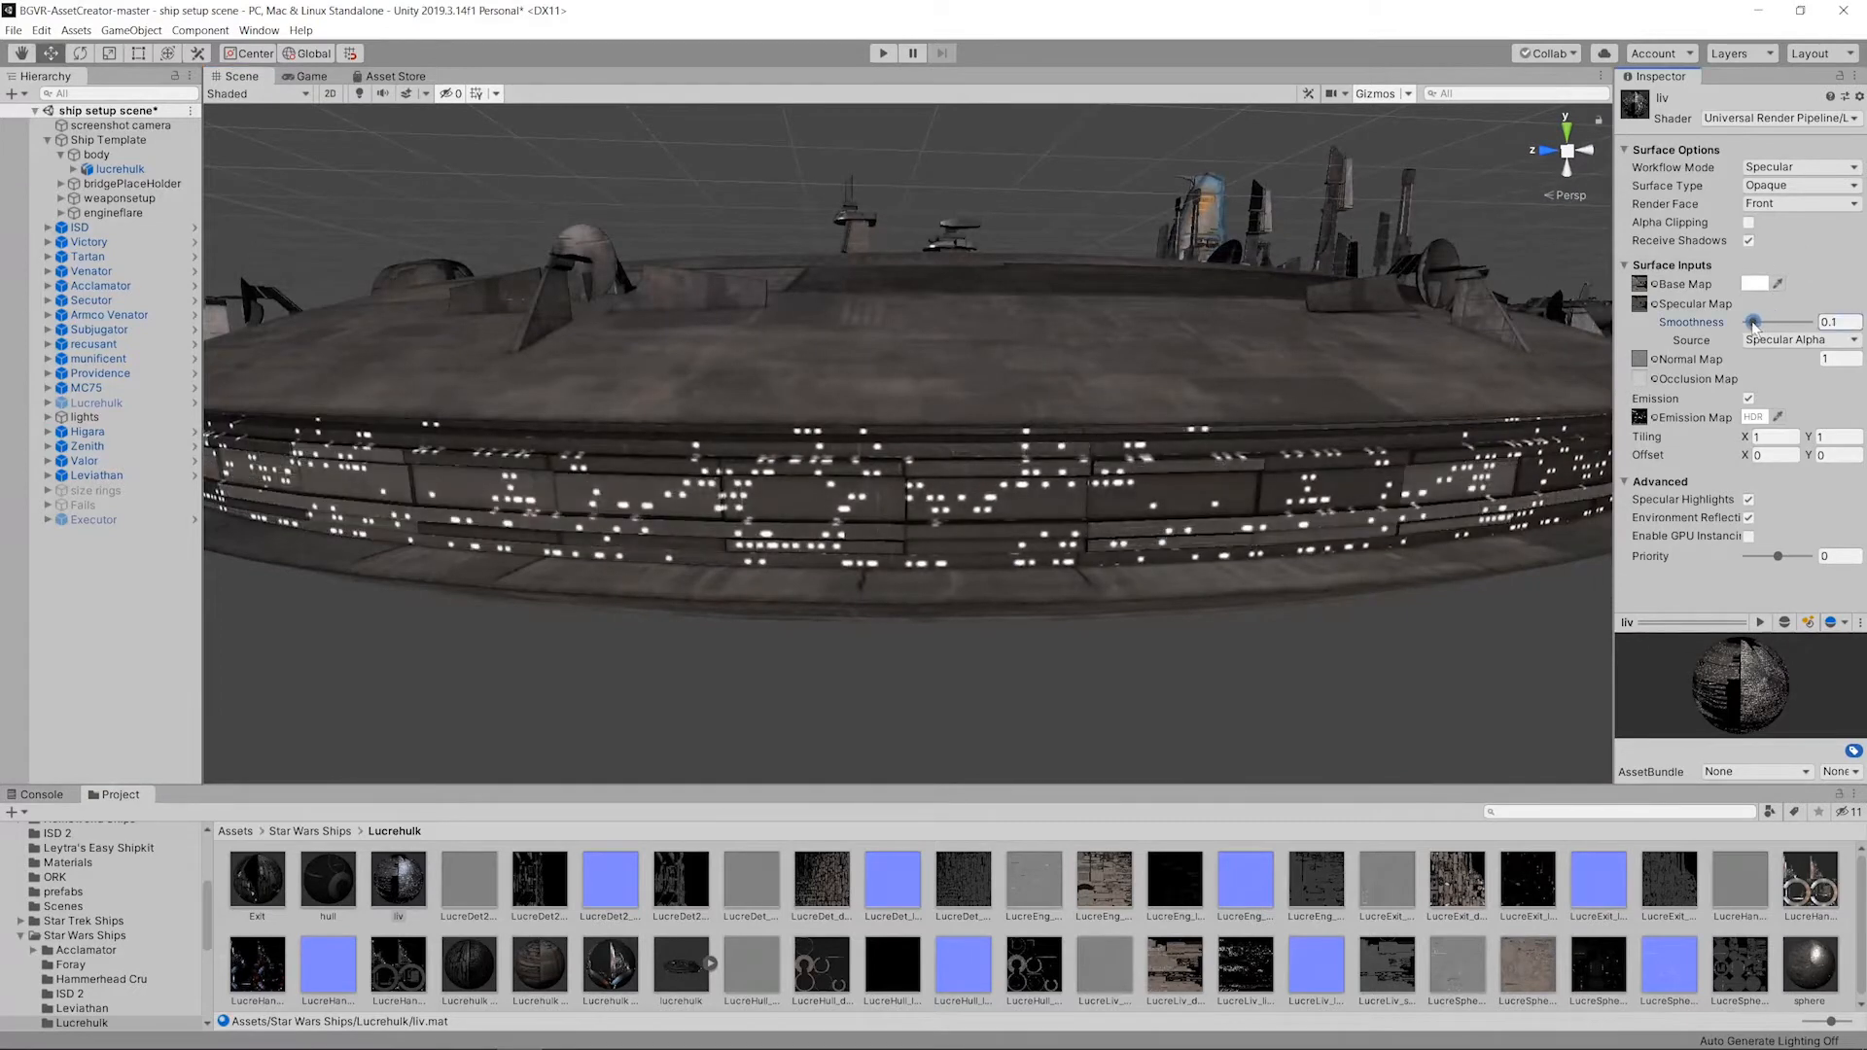
left_click_drag(1413, 358, 1090, 525, "alt")
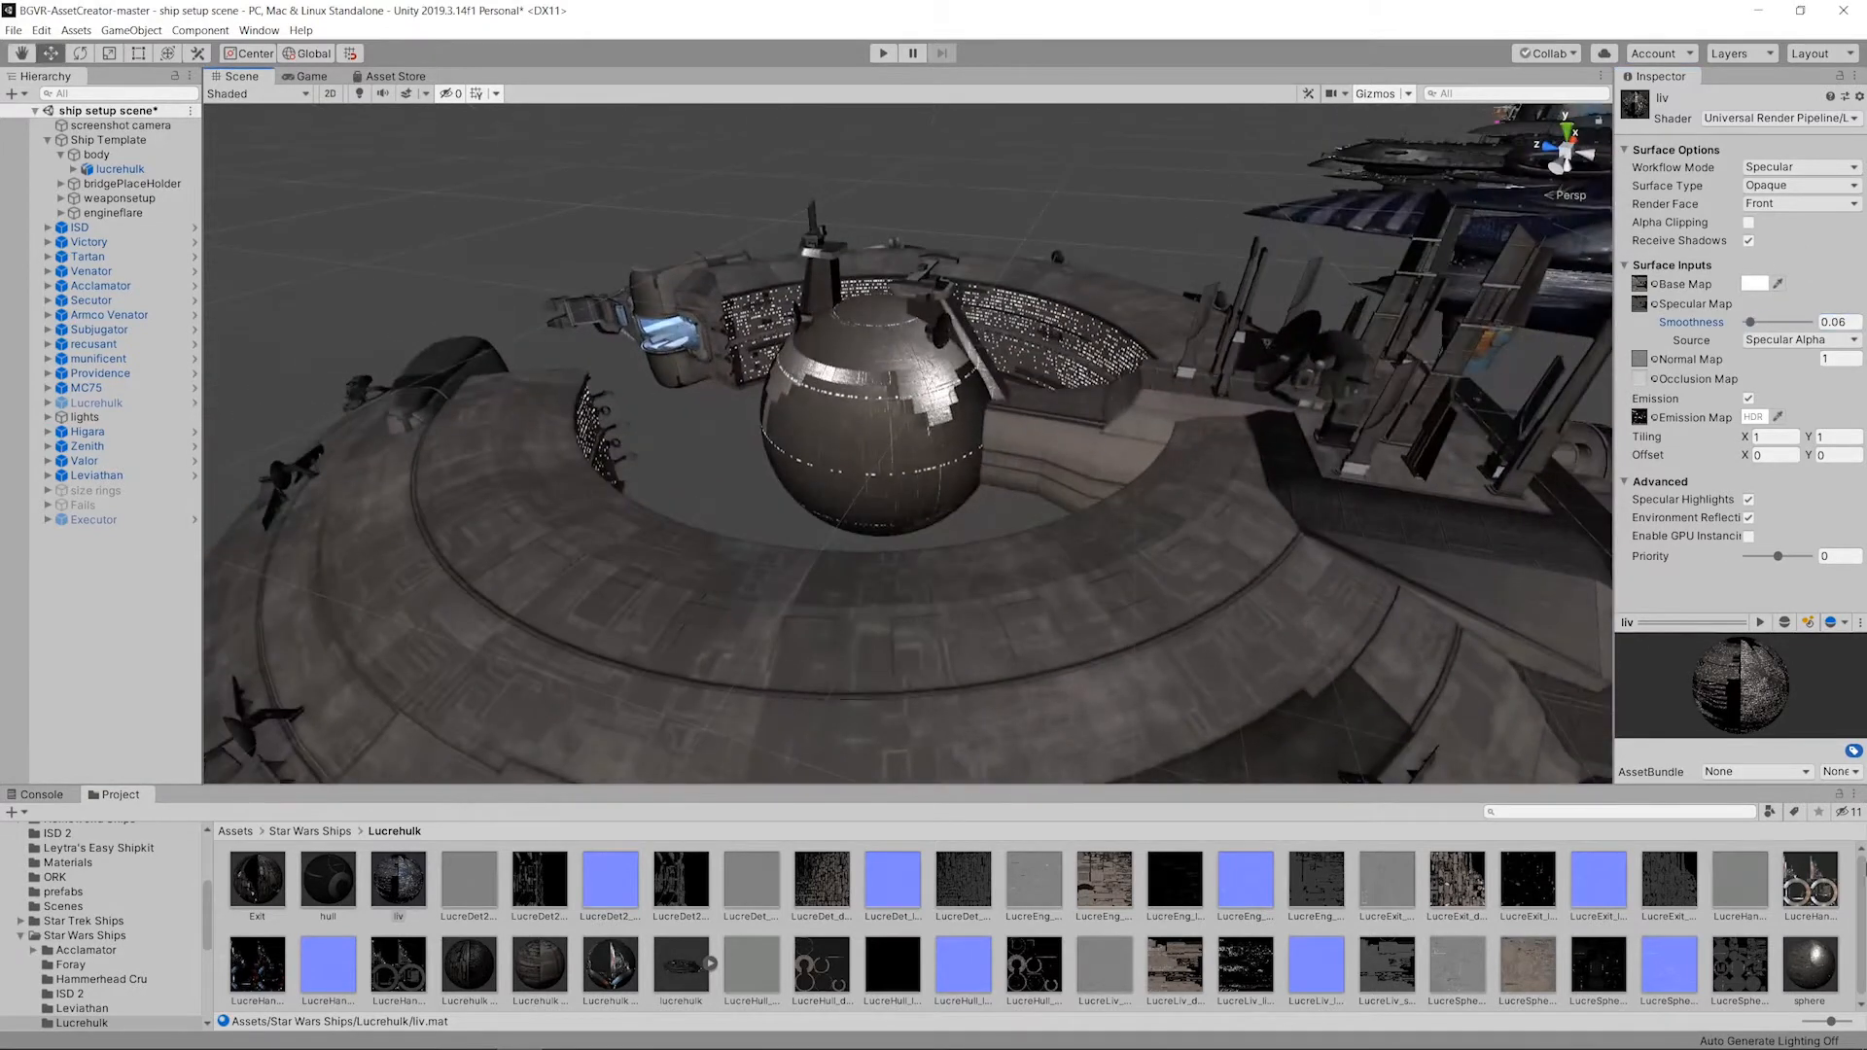
Step: Set the sphere material's smoothness to 0.18, checking its reflections around the central sphere
left_click(1811, 968)
left_click_drag(1781, 329, 1756, 328)
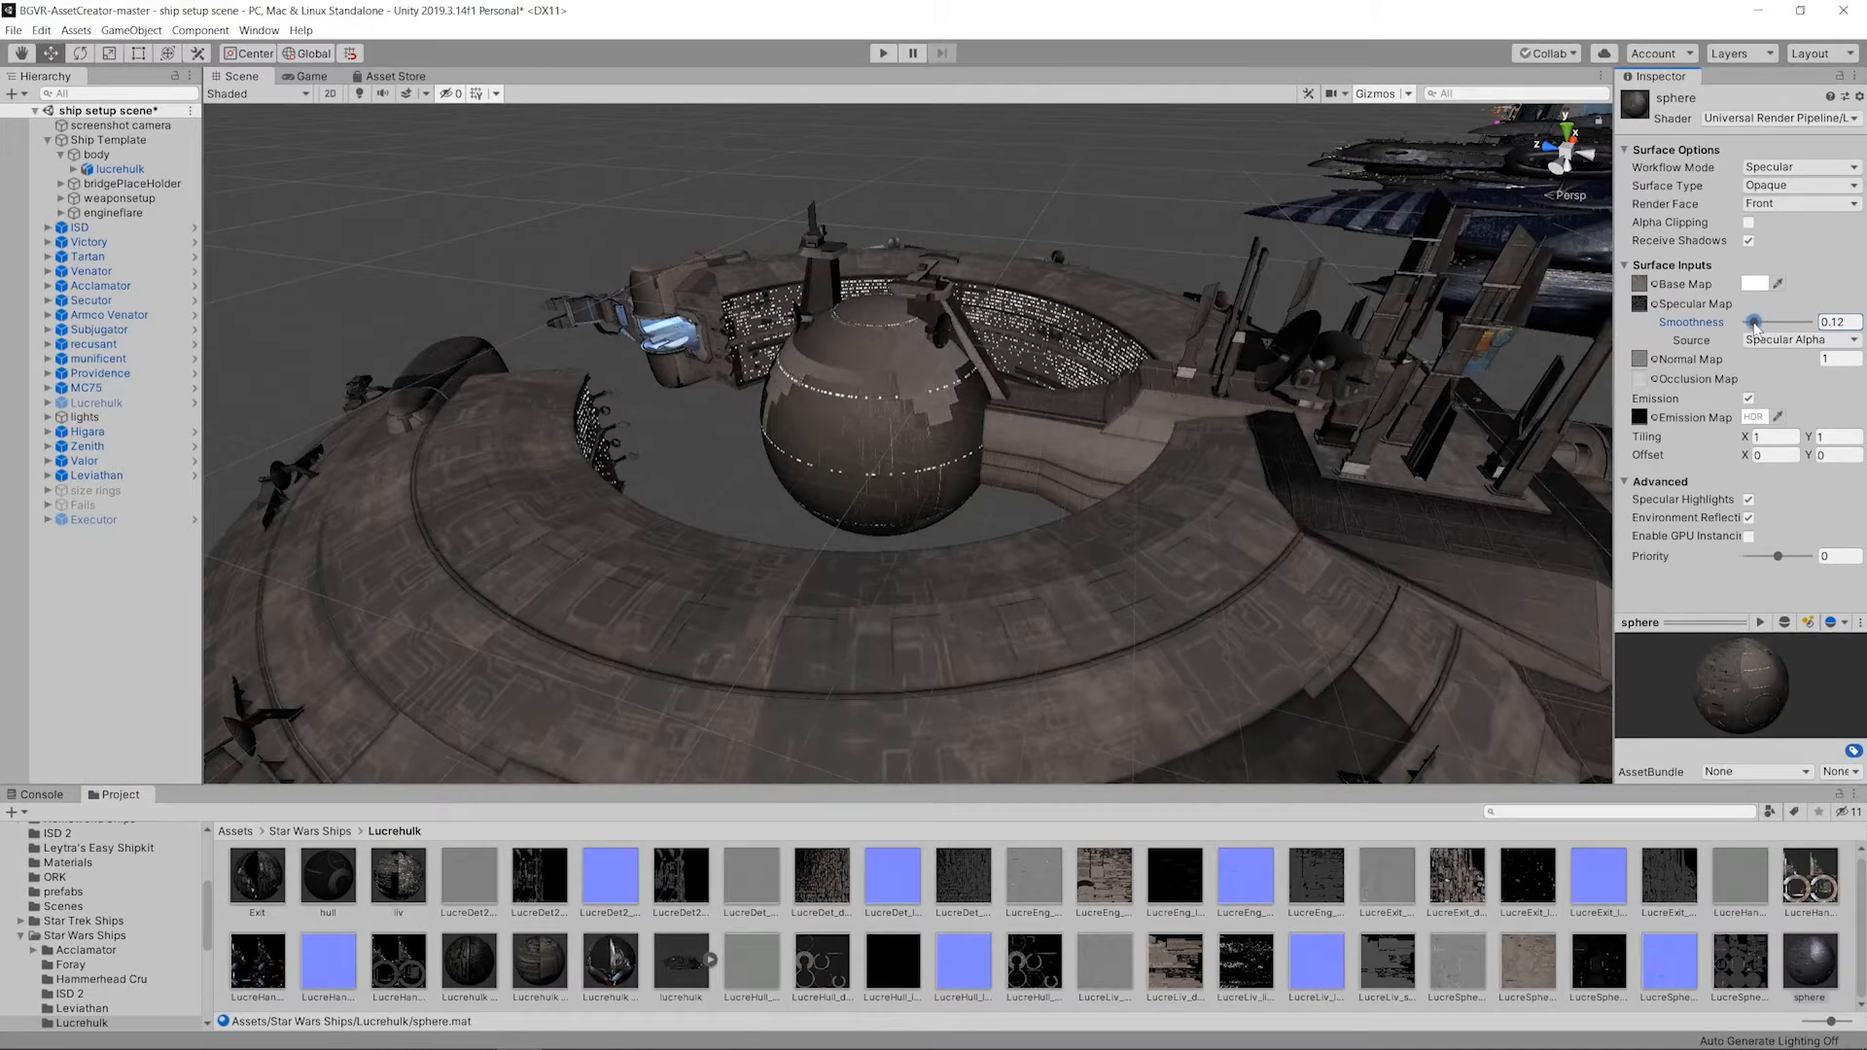
left_click_drag(1089, 410, 1595, 360, "alt")
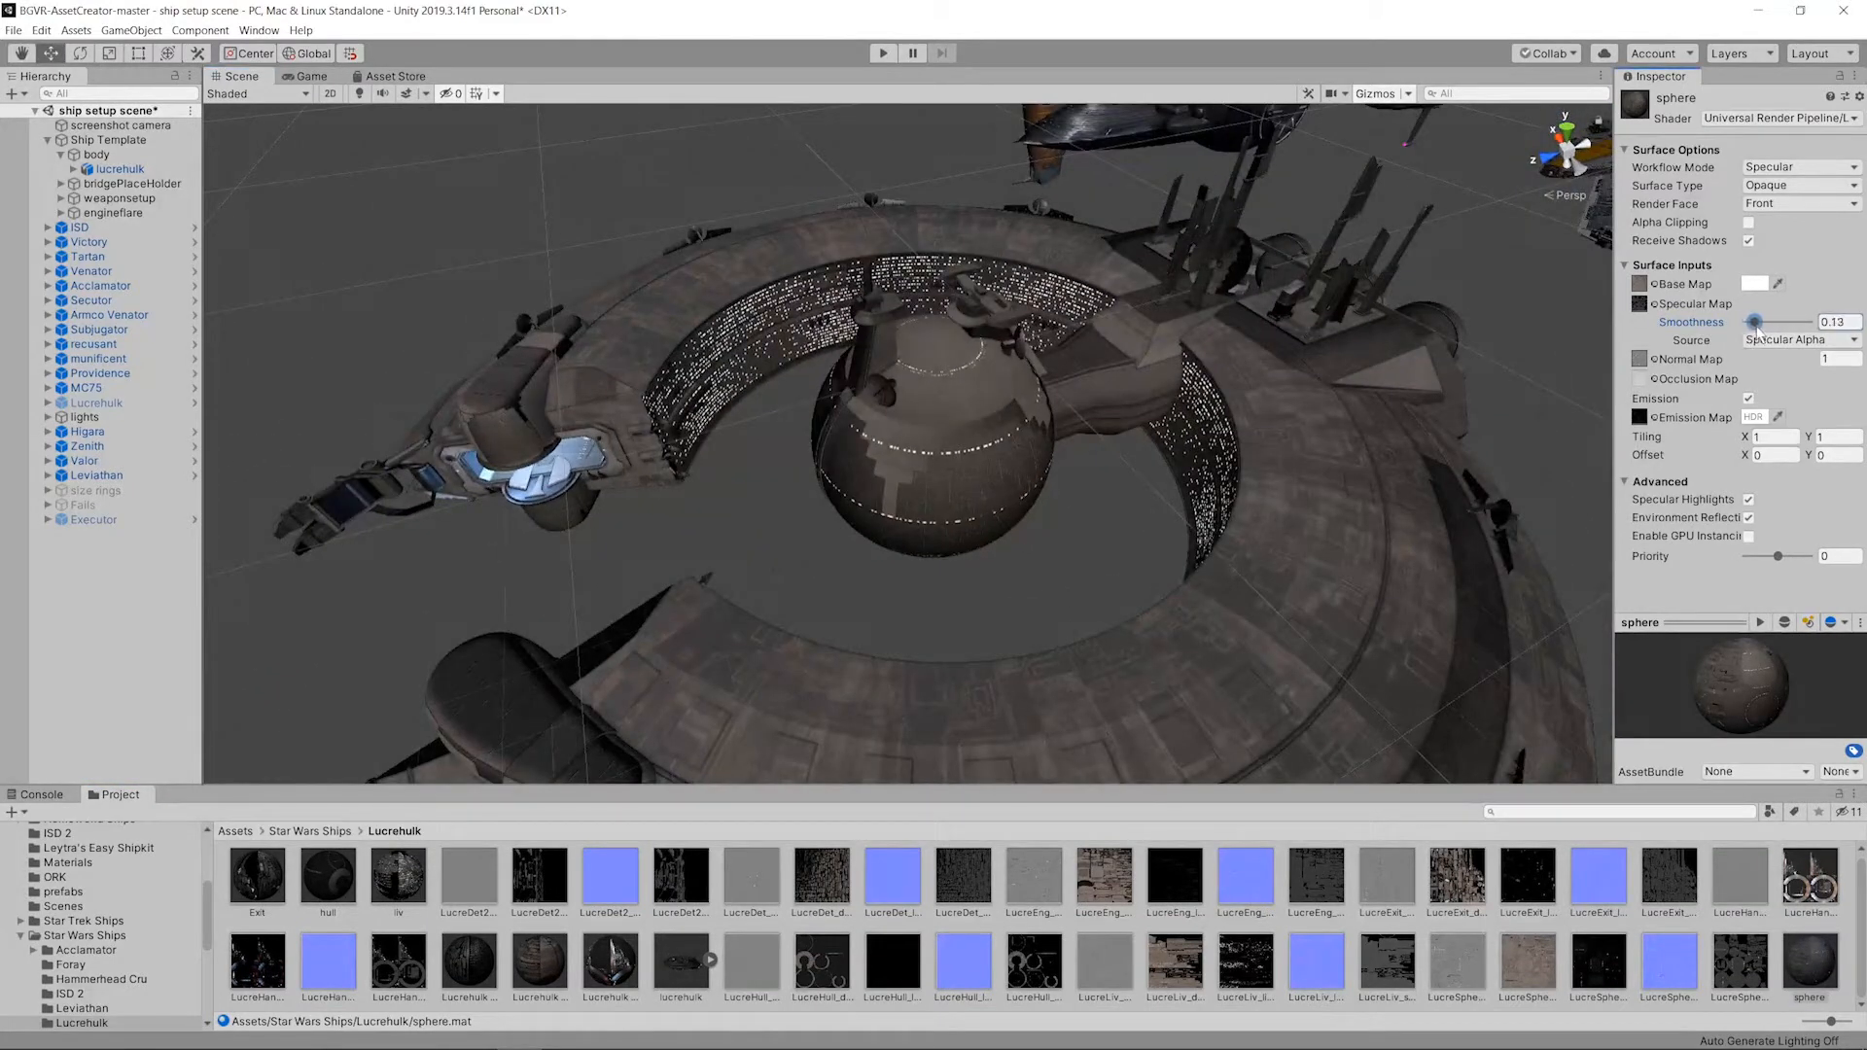
left_click_drag(1070, 459, 283, 408, "alt")
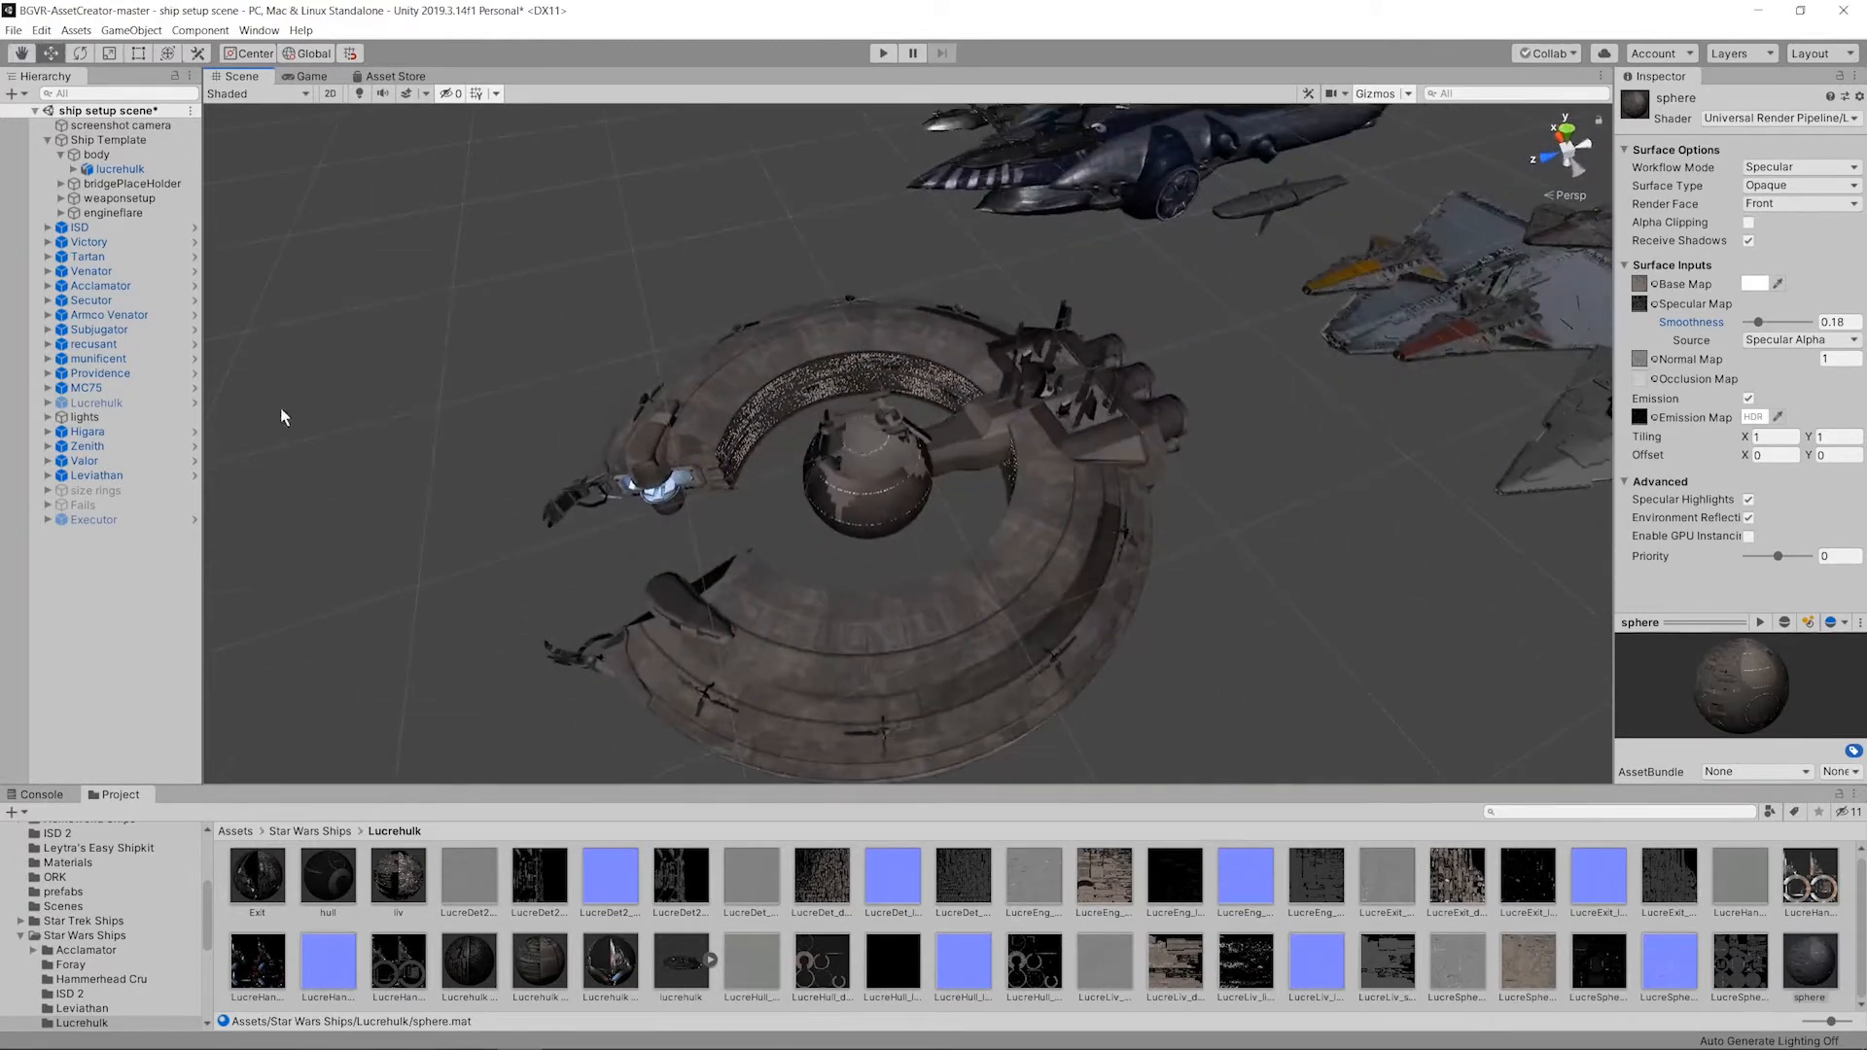
Step: Set the Z position of the lucrehulk model under the Ship Template's body to 0
left_click(117, 170)
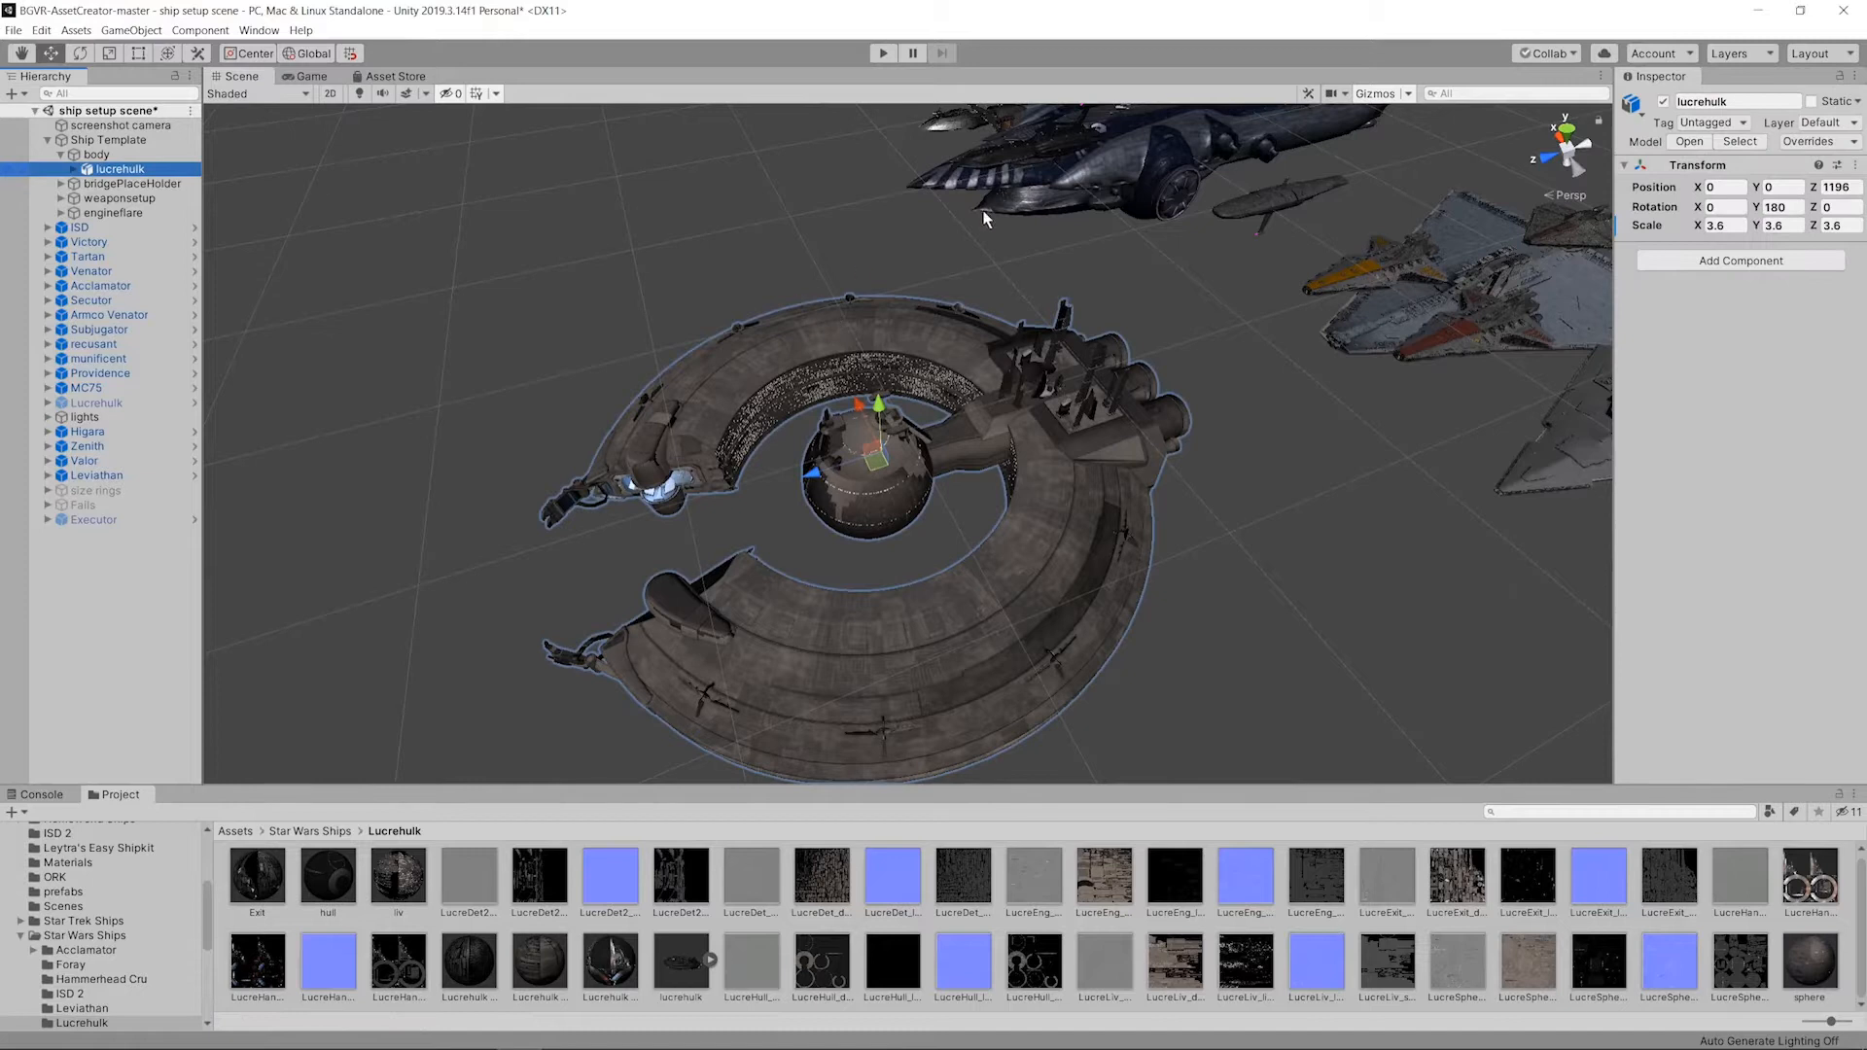
left_click(1848, 186)
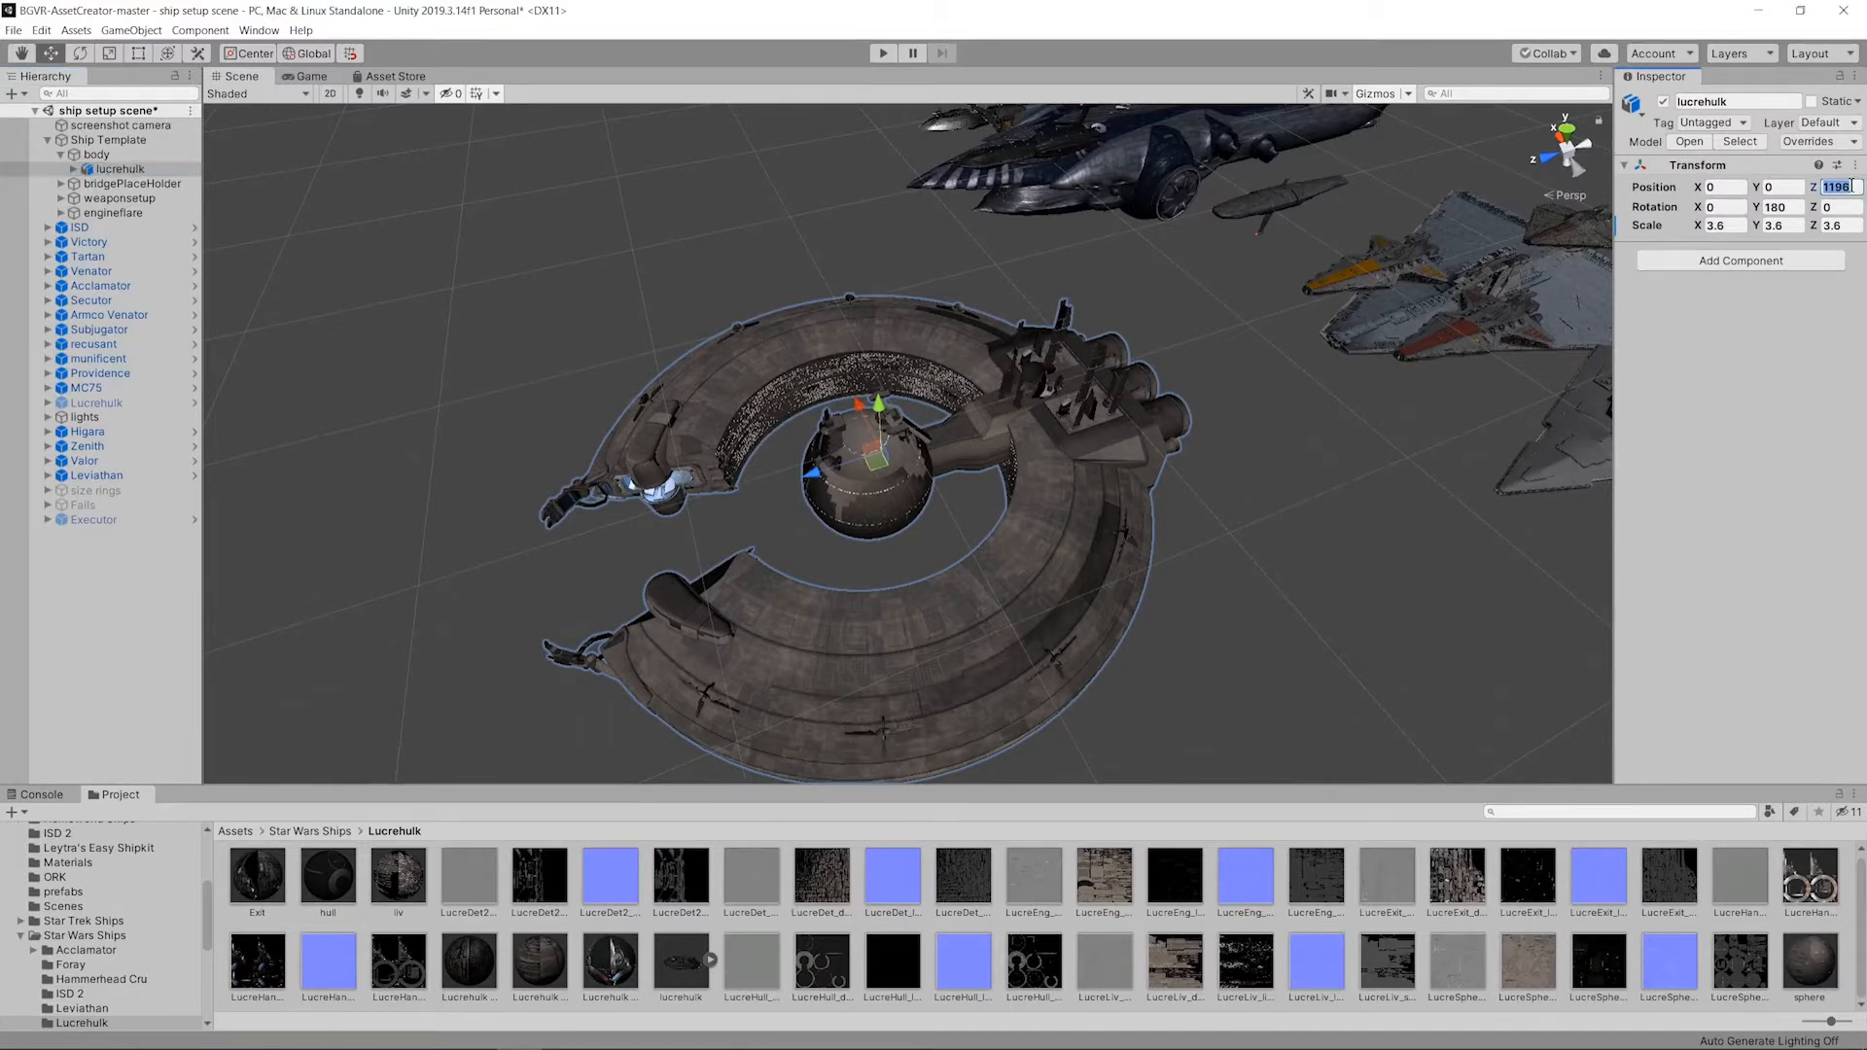
type("0")
Step: Move the whole Ship Template along the Z axis to 1960, away from the neighbouring ships
left_click(88, 141)
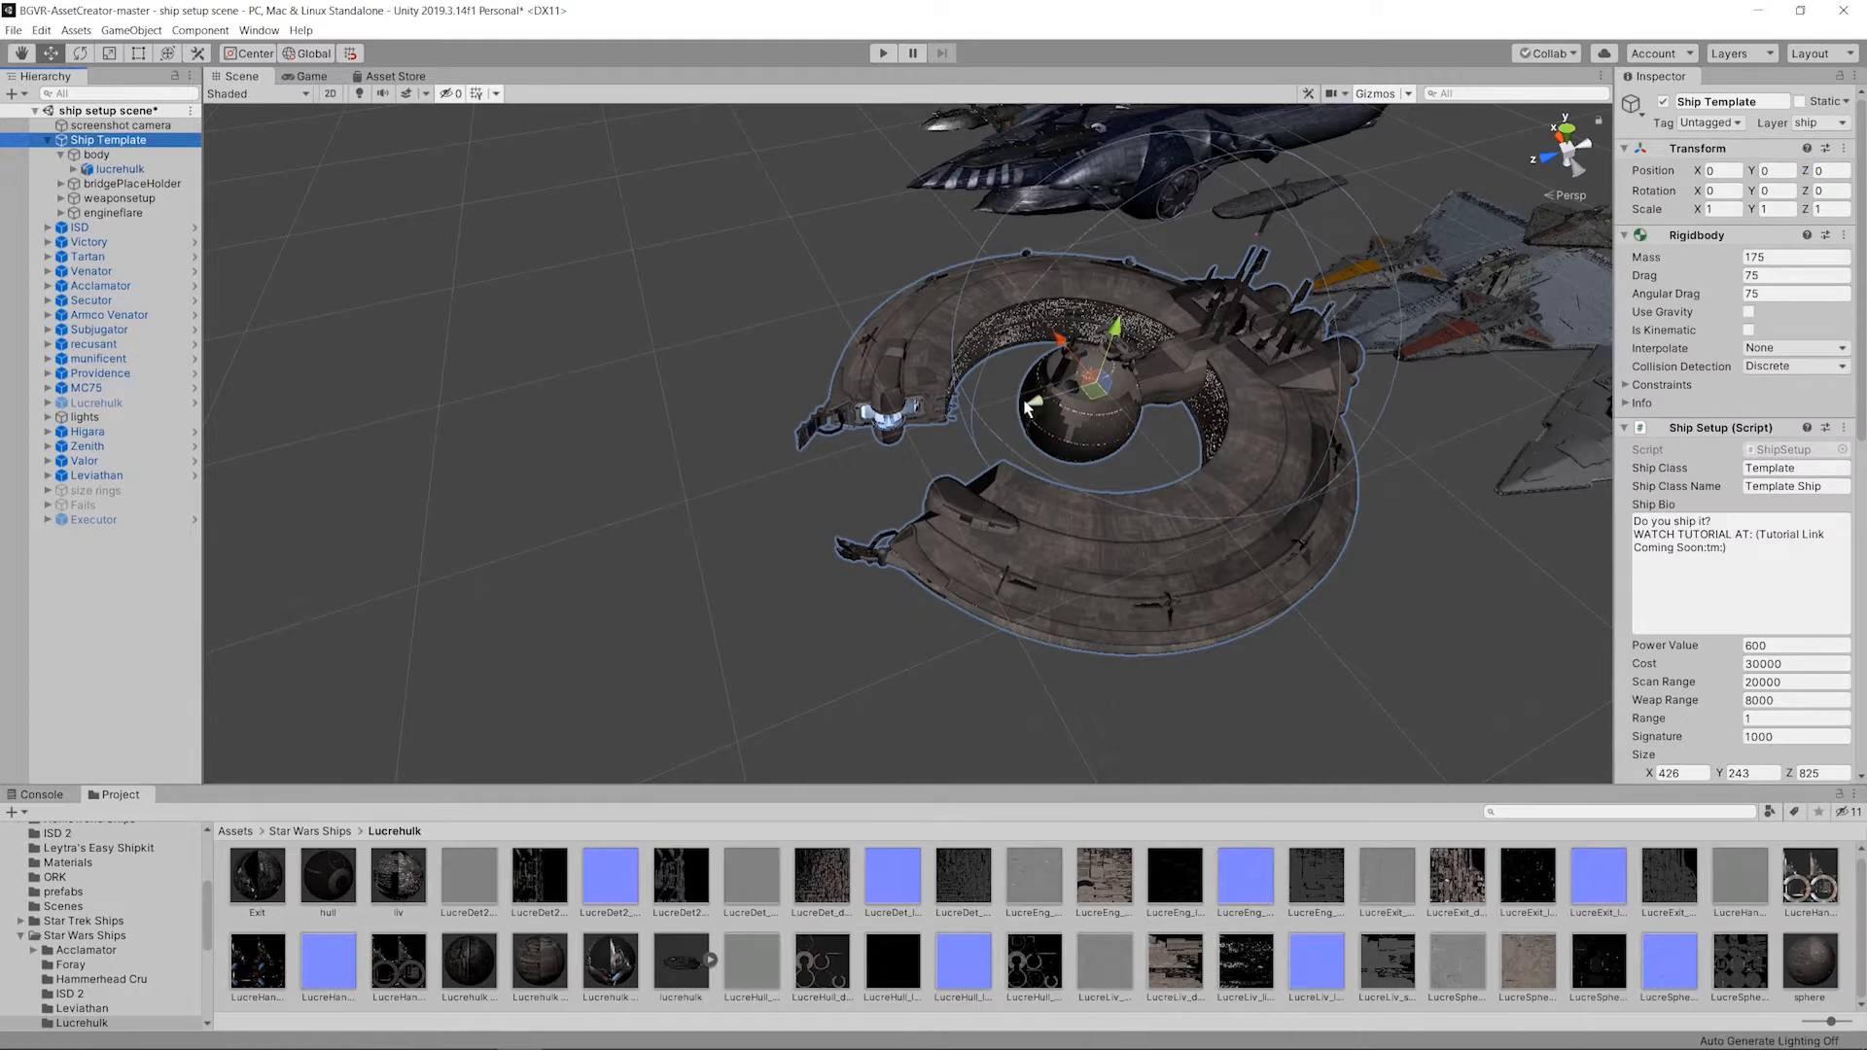
left_click_drag(1028, 409, 679, 508)
middle_click_drag(1071, 424, 1283, 263)
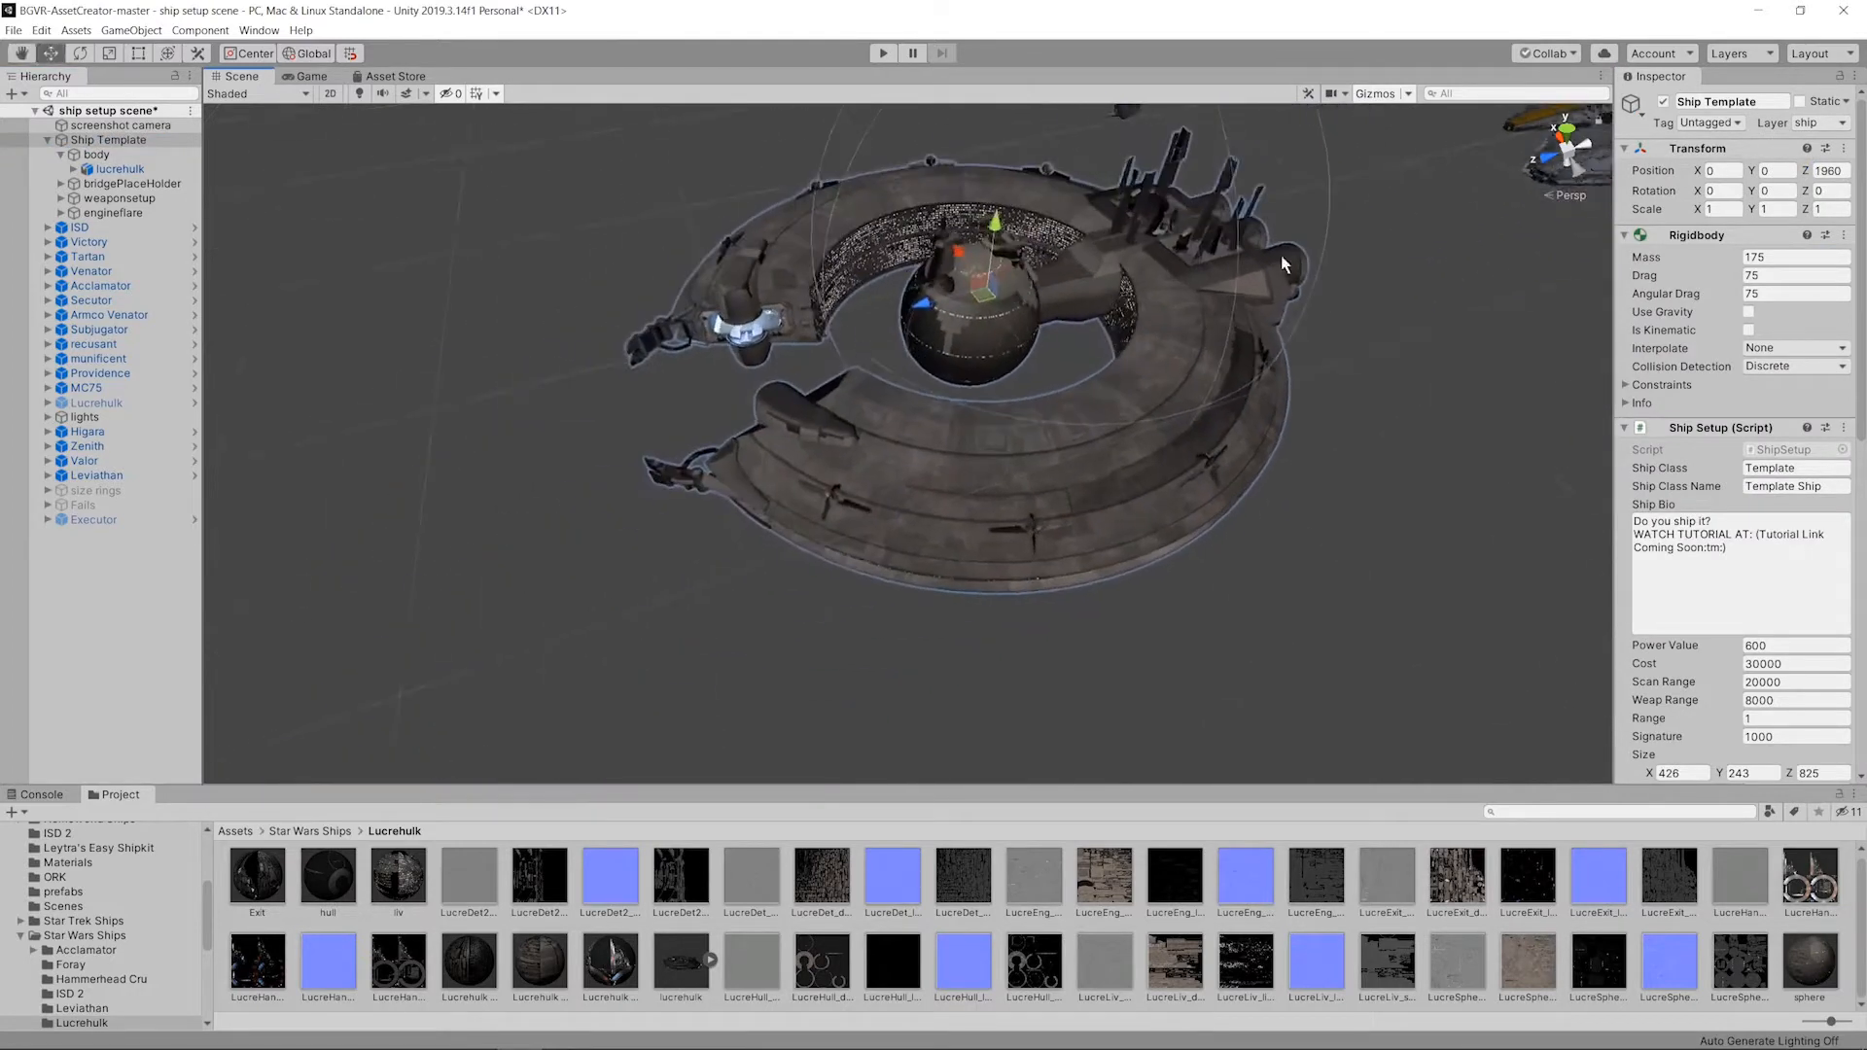
left_click_drag(1264, 409, 1088, 317, "alt")
middle_click_drag(1087, 316, 1021, 484)
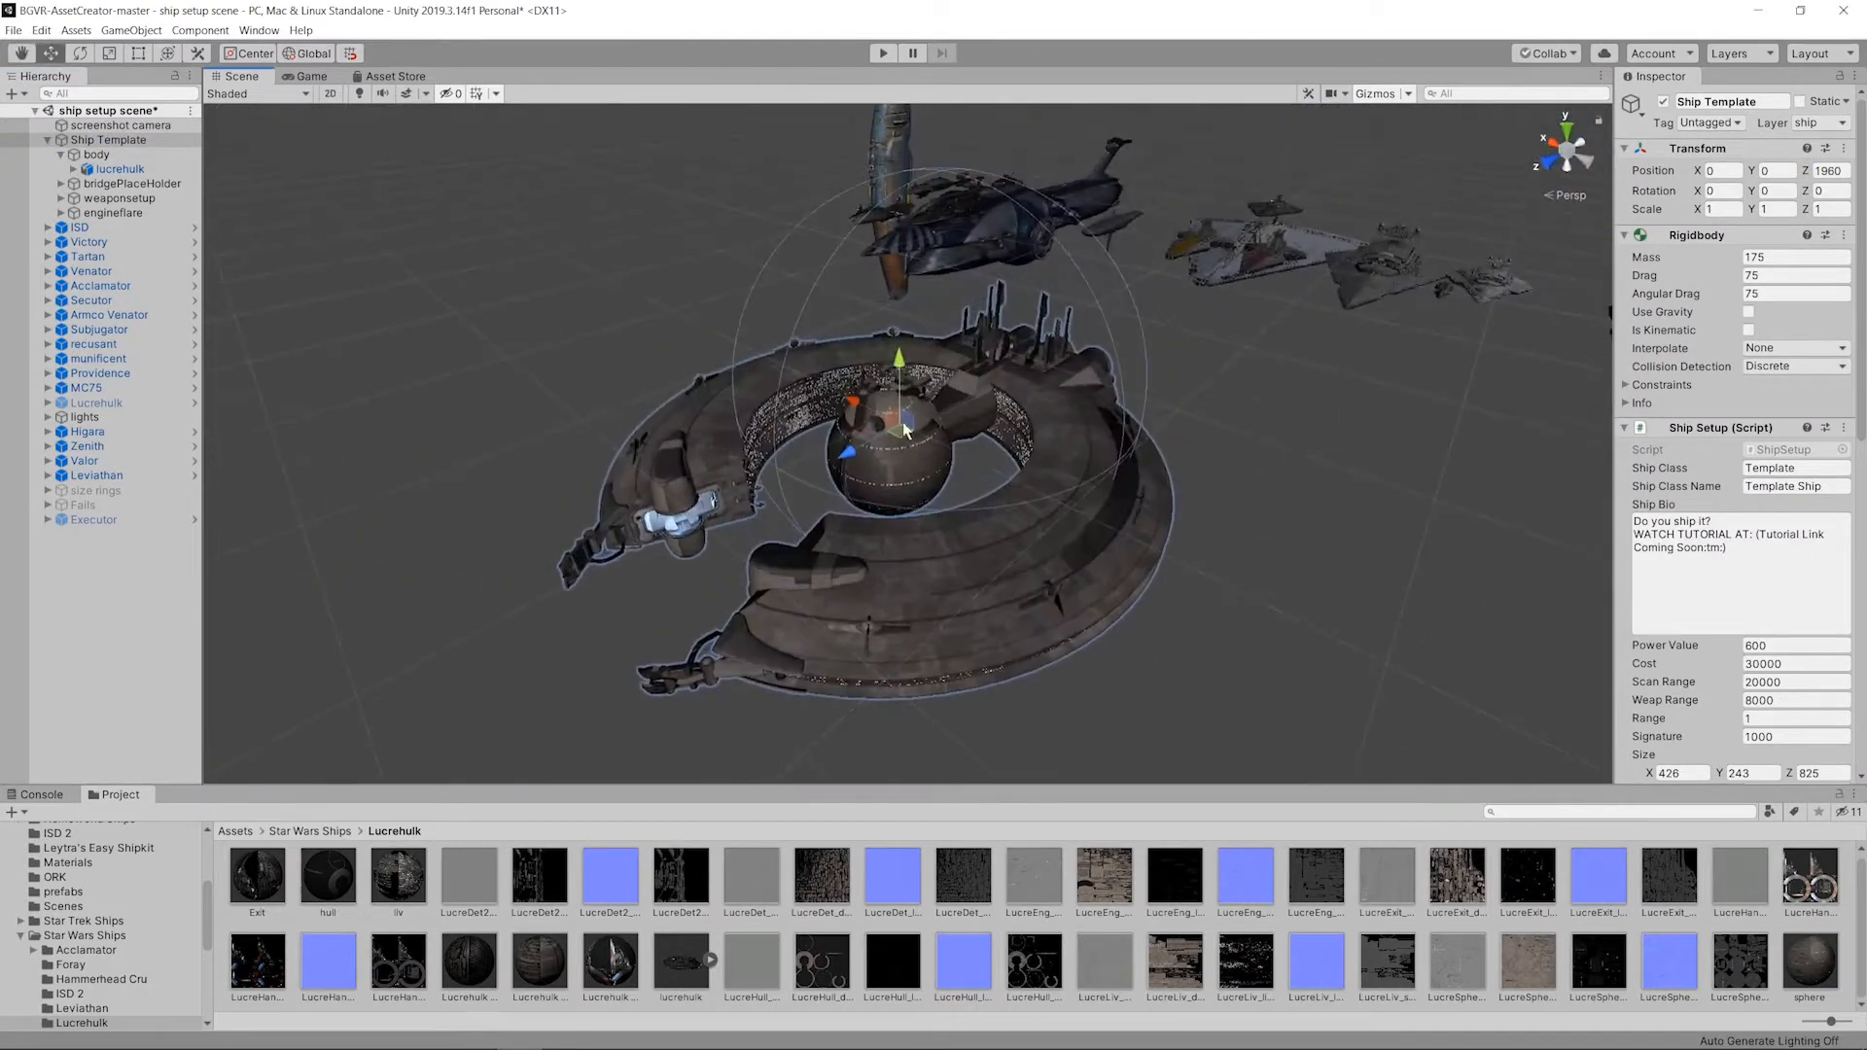
scroll(513, 254, "up", 2)
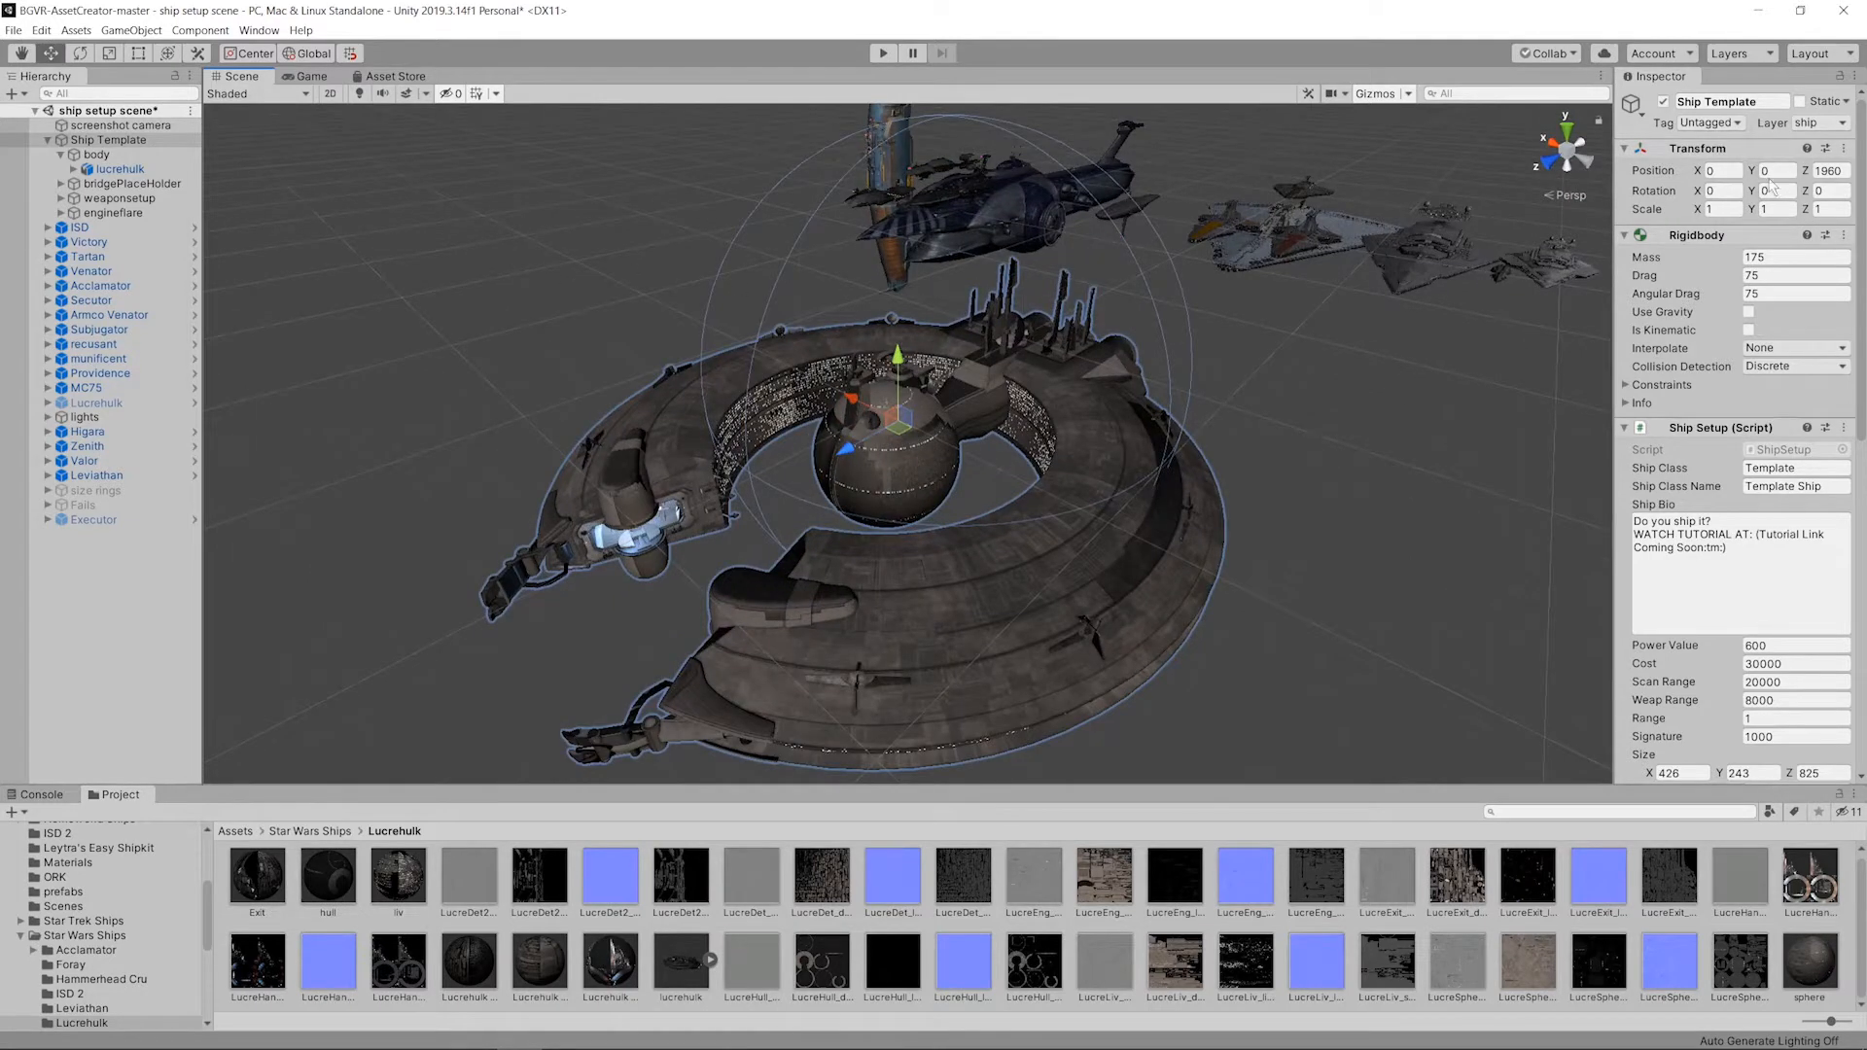
left_click_drag(1420, 277, 1255, 214, "alt")
left_click_drag(977, 198, 806, 406, "alt")
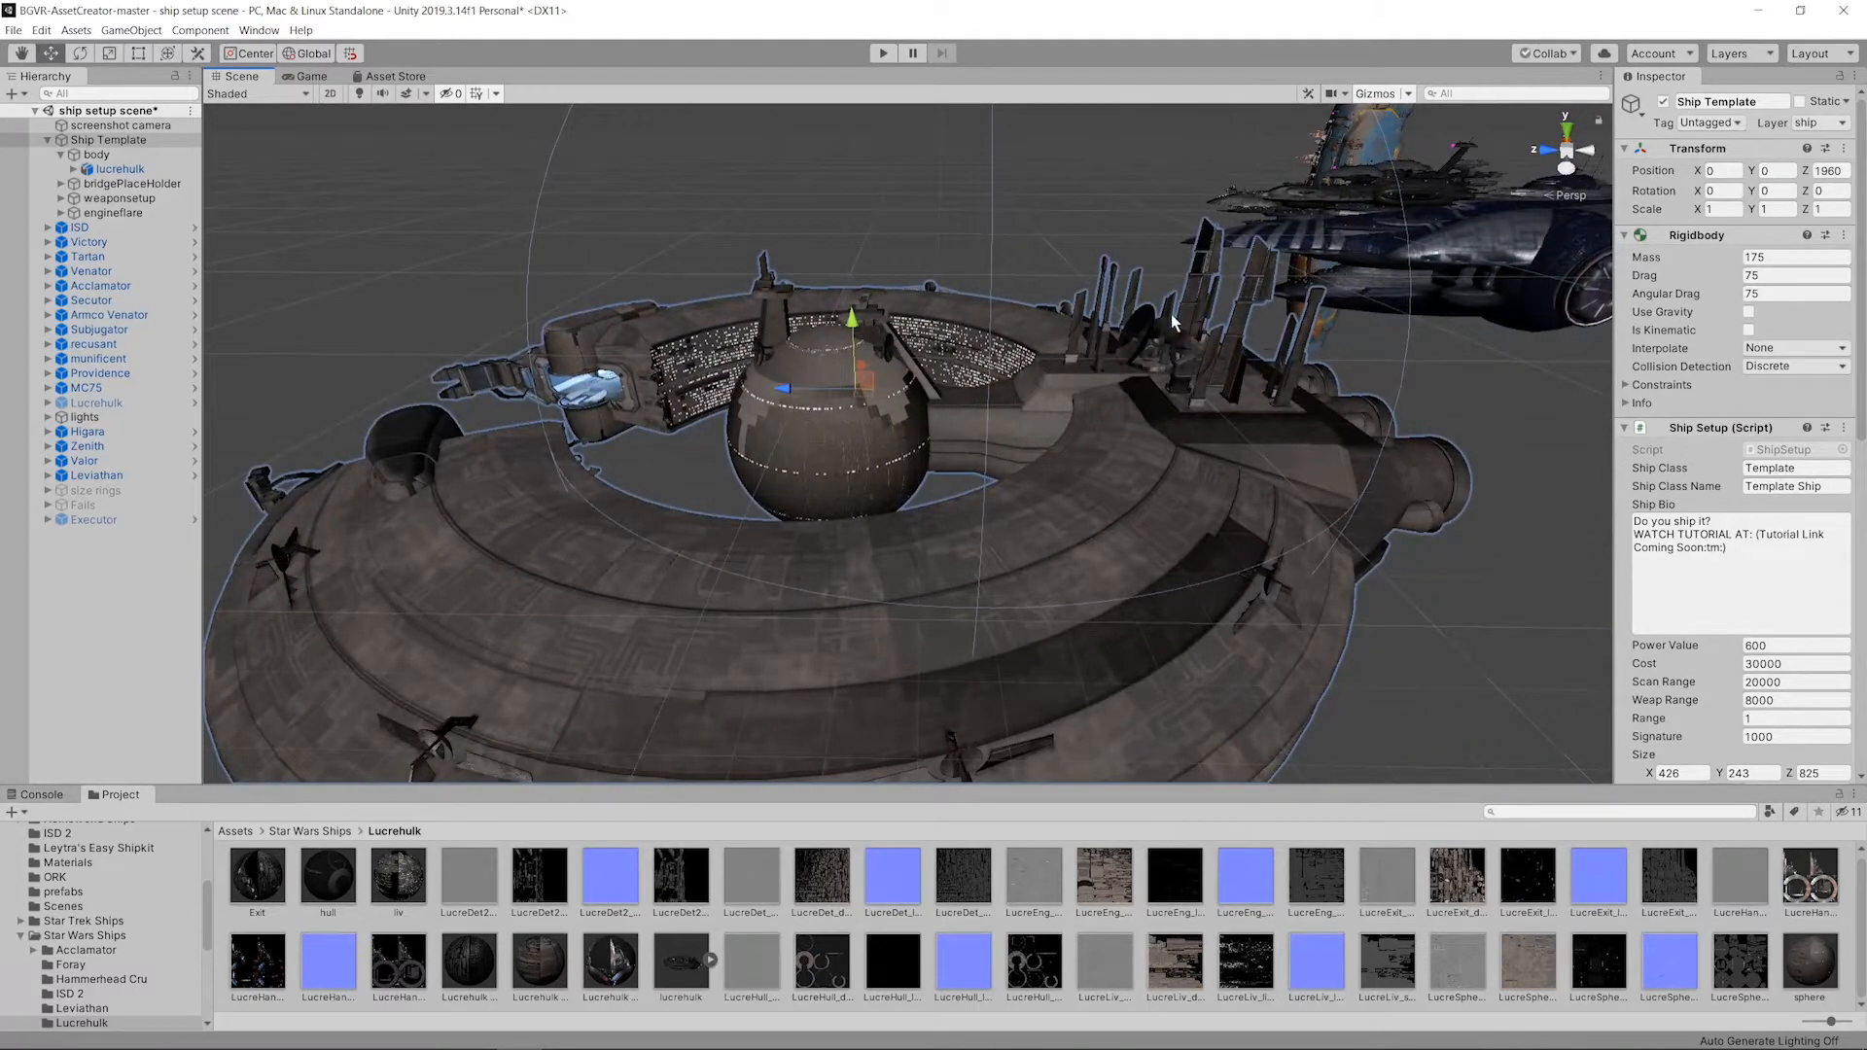
left_click_drag(1172, 323, 1029, 288, "alt")
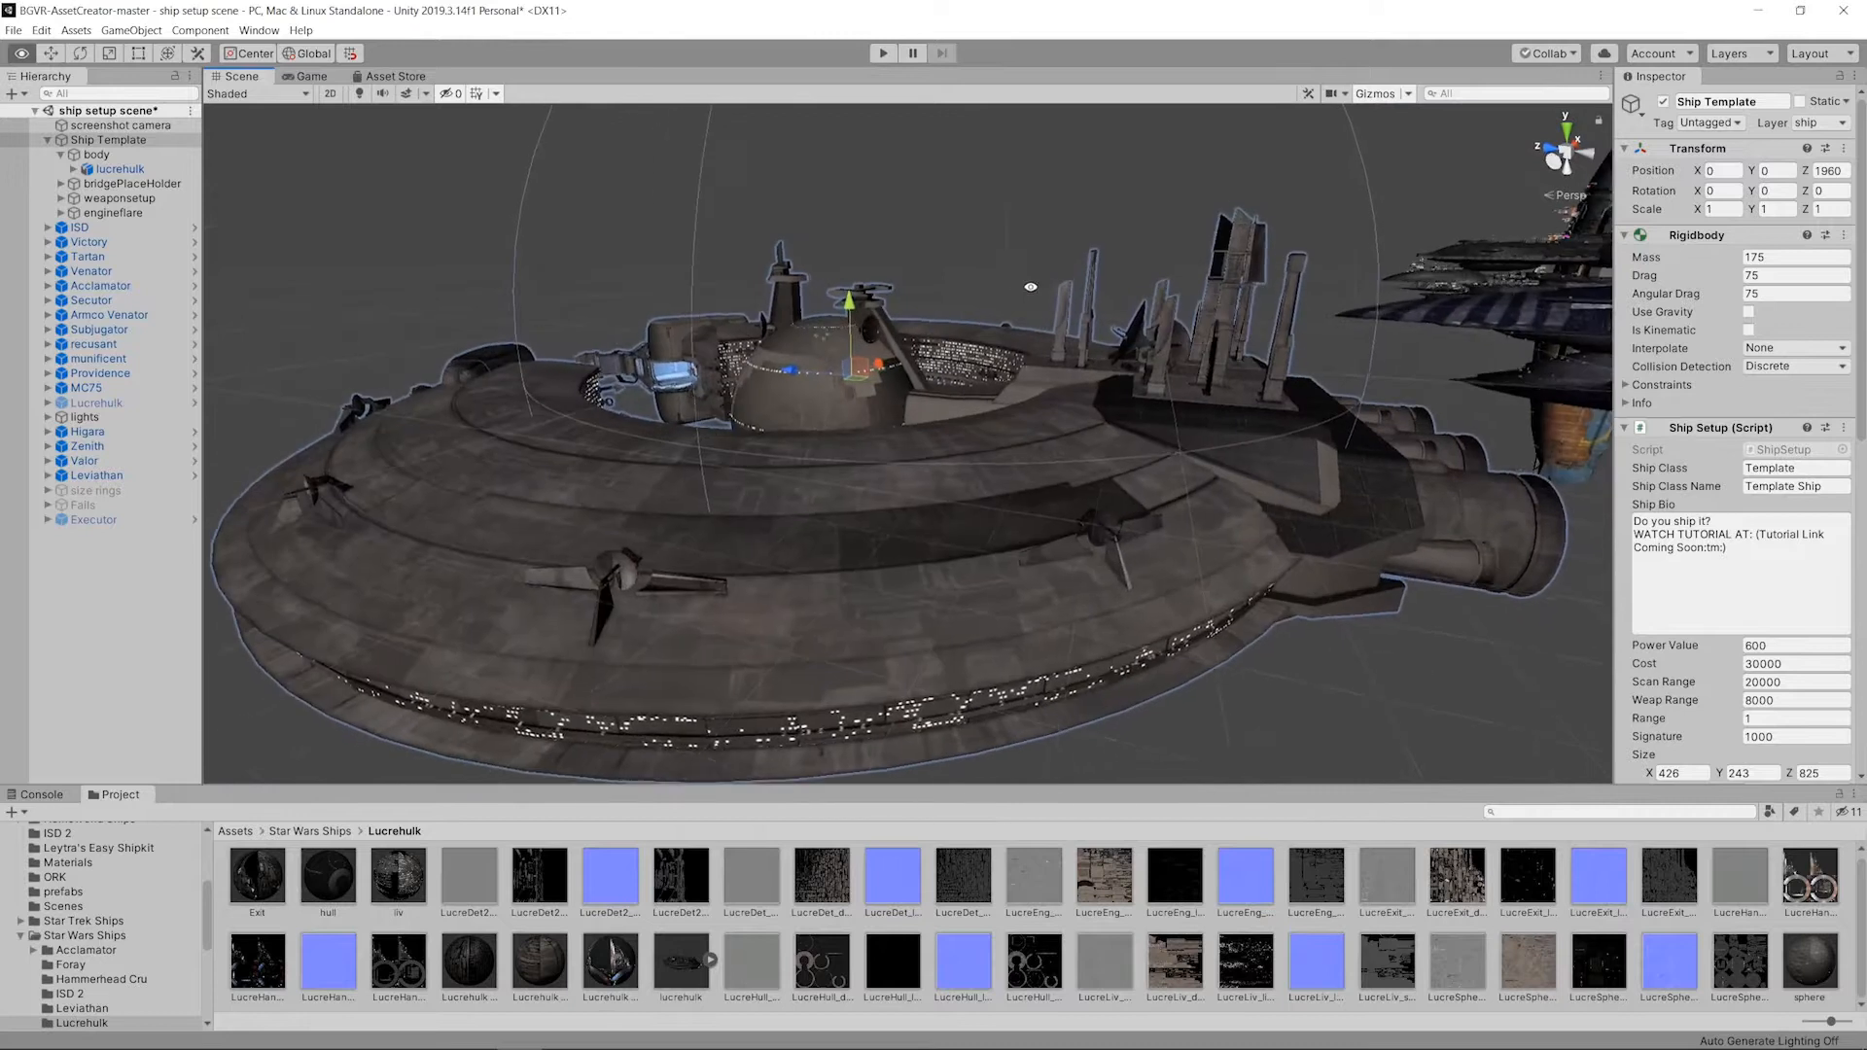
Step: Examine bridgePlaceHolder and its Bridge Indicator child to locate the bridge marker on the ship
left_click(61, 184)
double_click(126, 198)
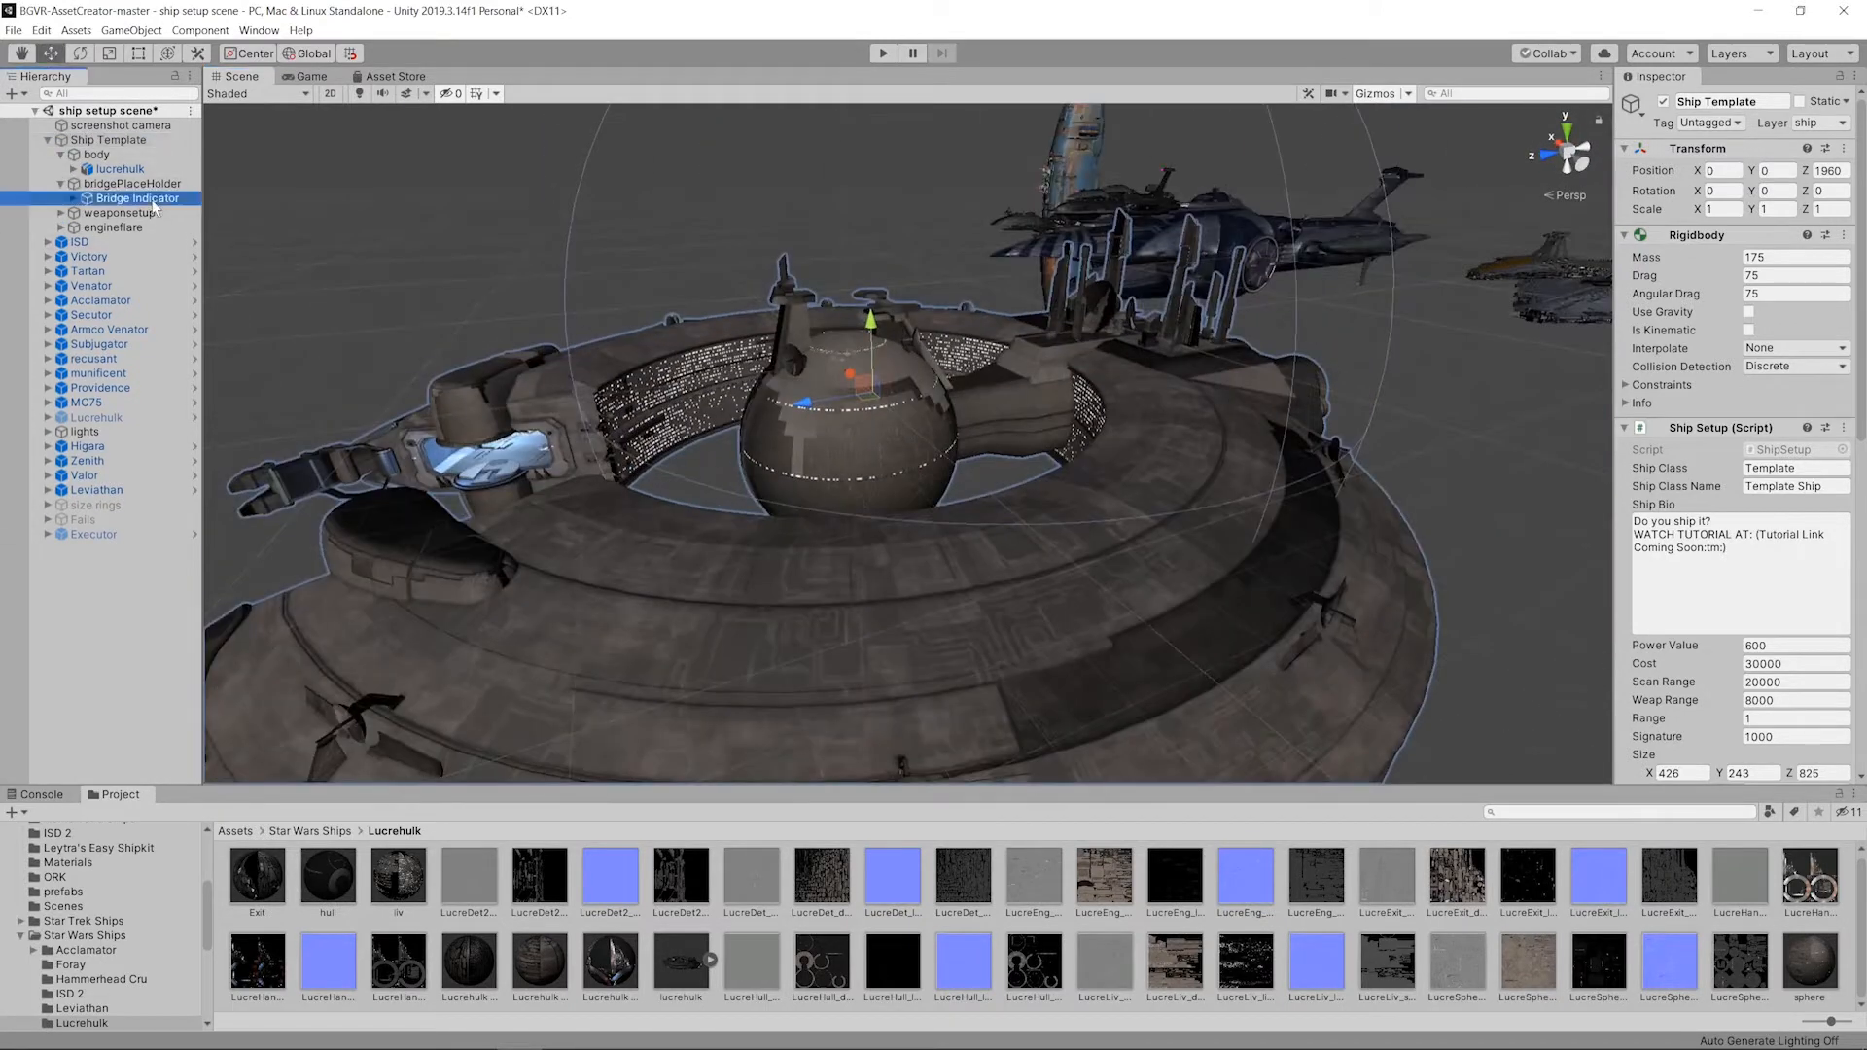
left_click_drag(1035, 285, 644, 311, "alt")
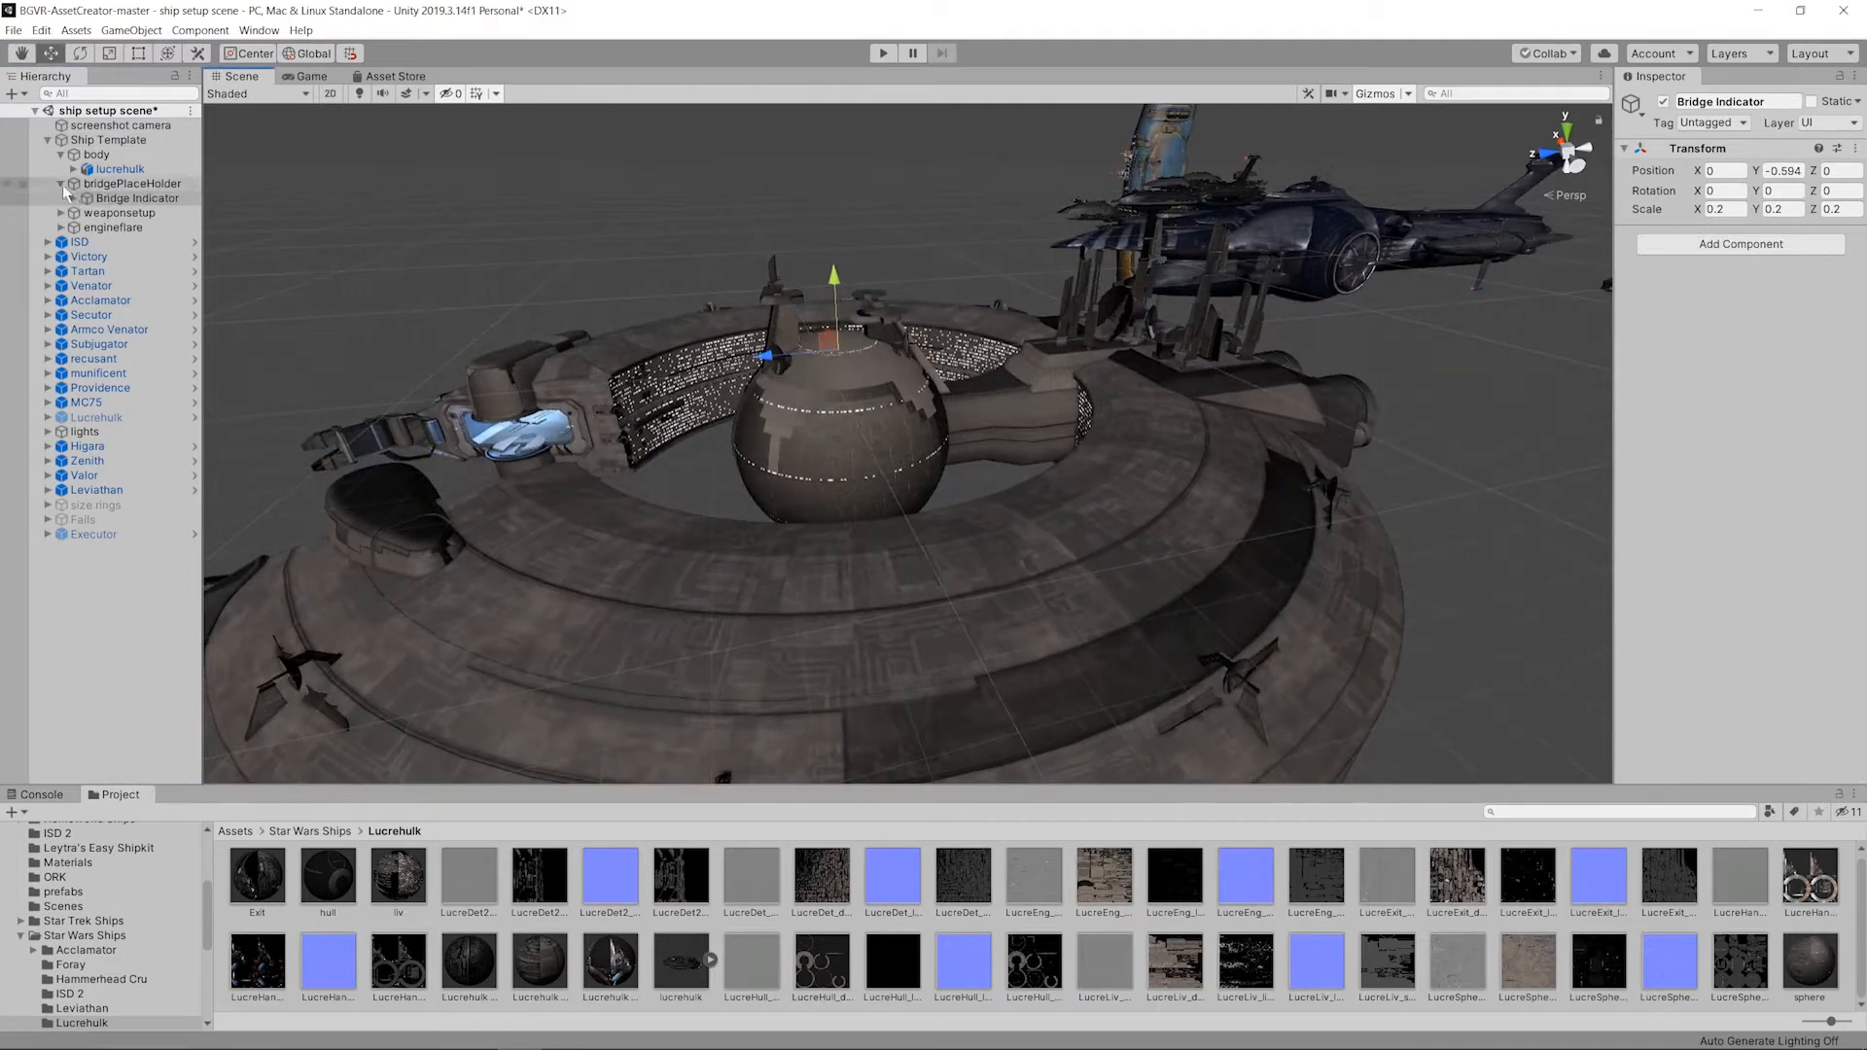
left_click(116, 183)
left_click(126, 198)
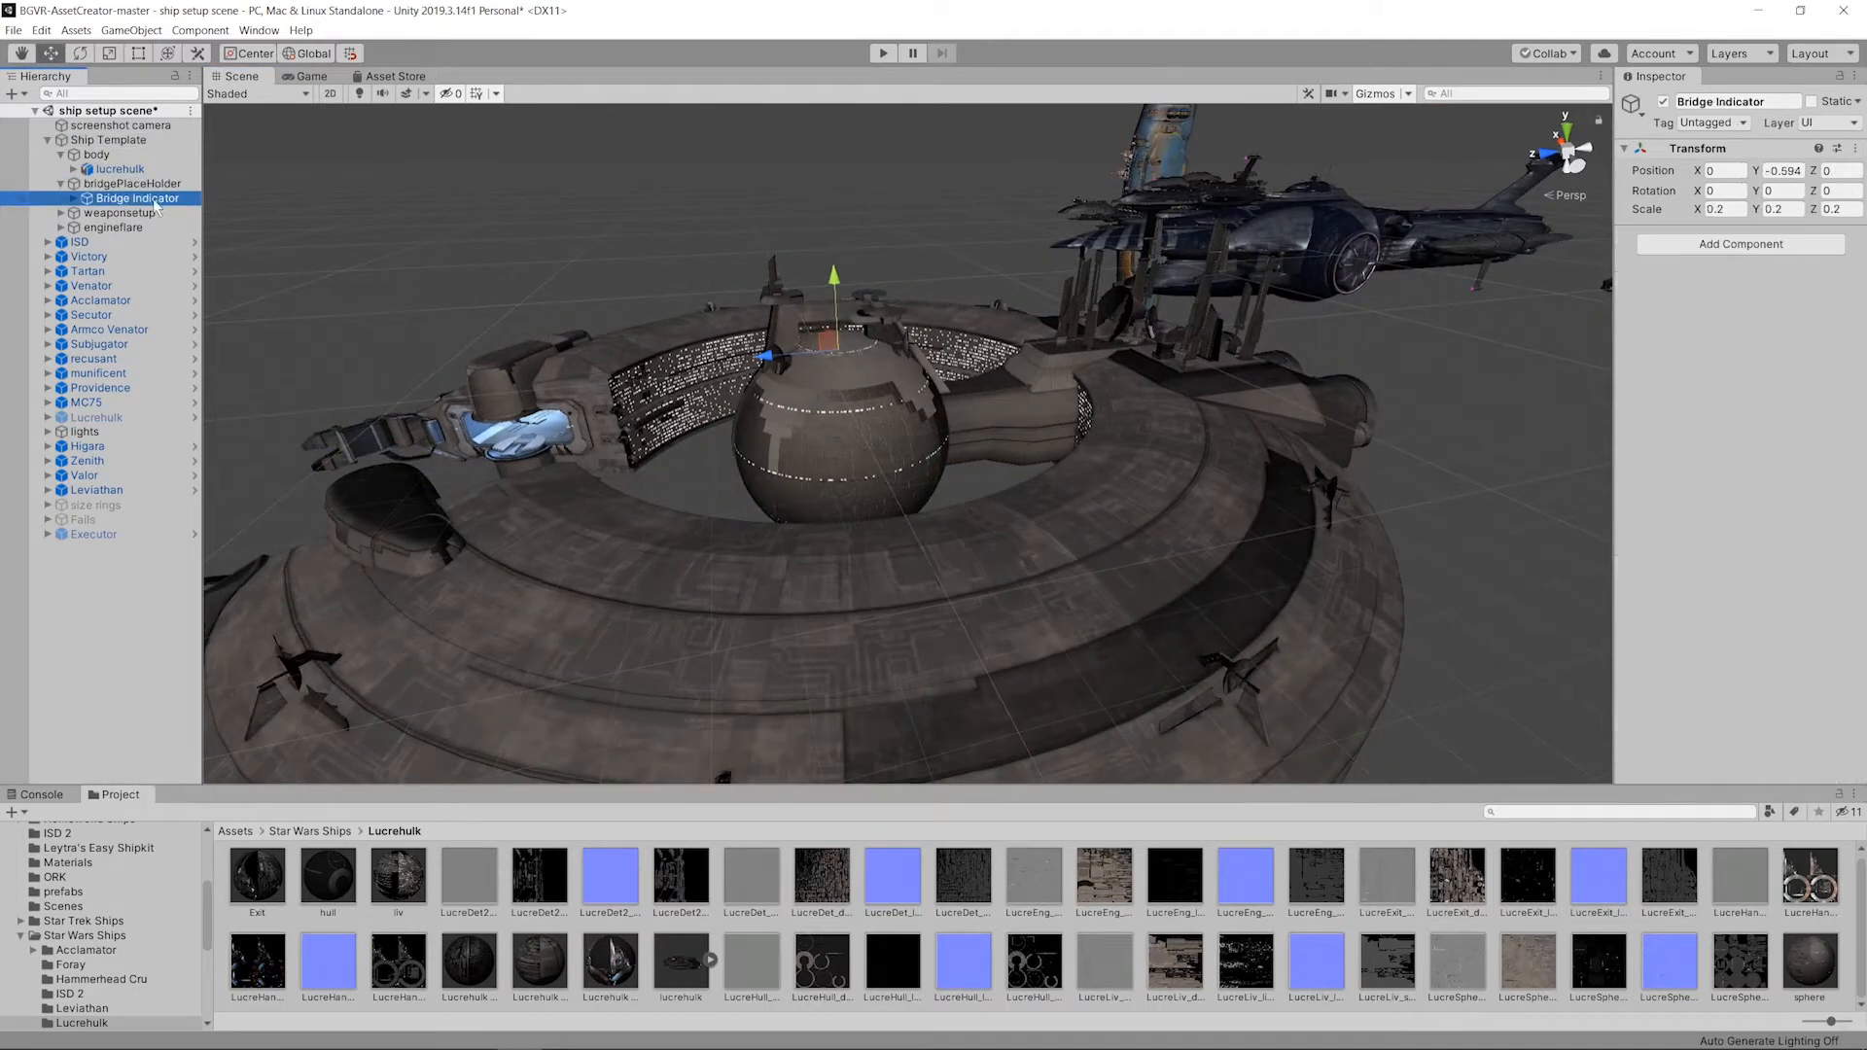
left_click(84, 185)
left_click(60, 184)
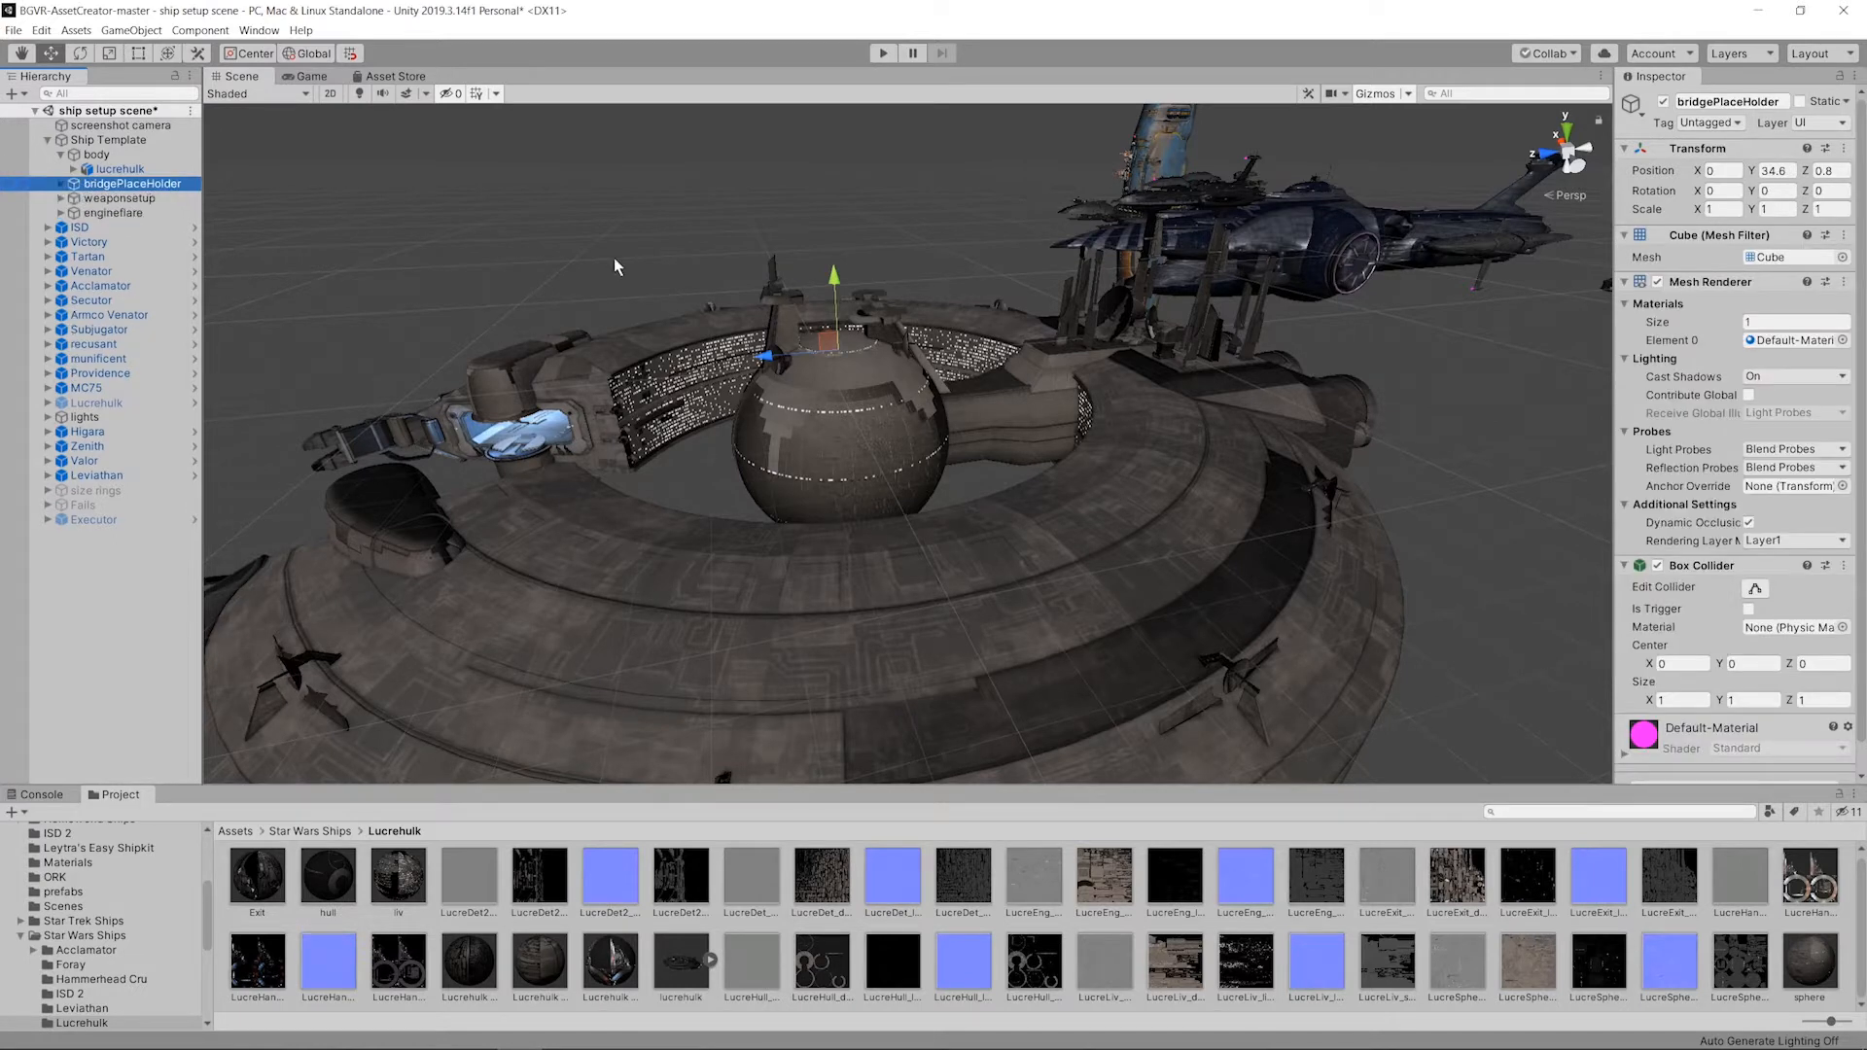
Step: Move bridgePlaceHolder from the top of the central sphere to its front side, at about Y -54.7 and Z 252.6
scroll(963, 288, "up", 4)
middle_click_drag(769, 230, 817, 300)
scroll(832, 333, "up", 4)
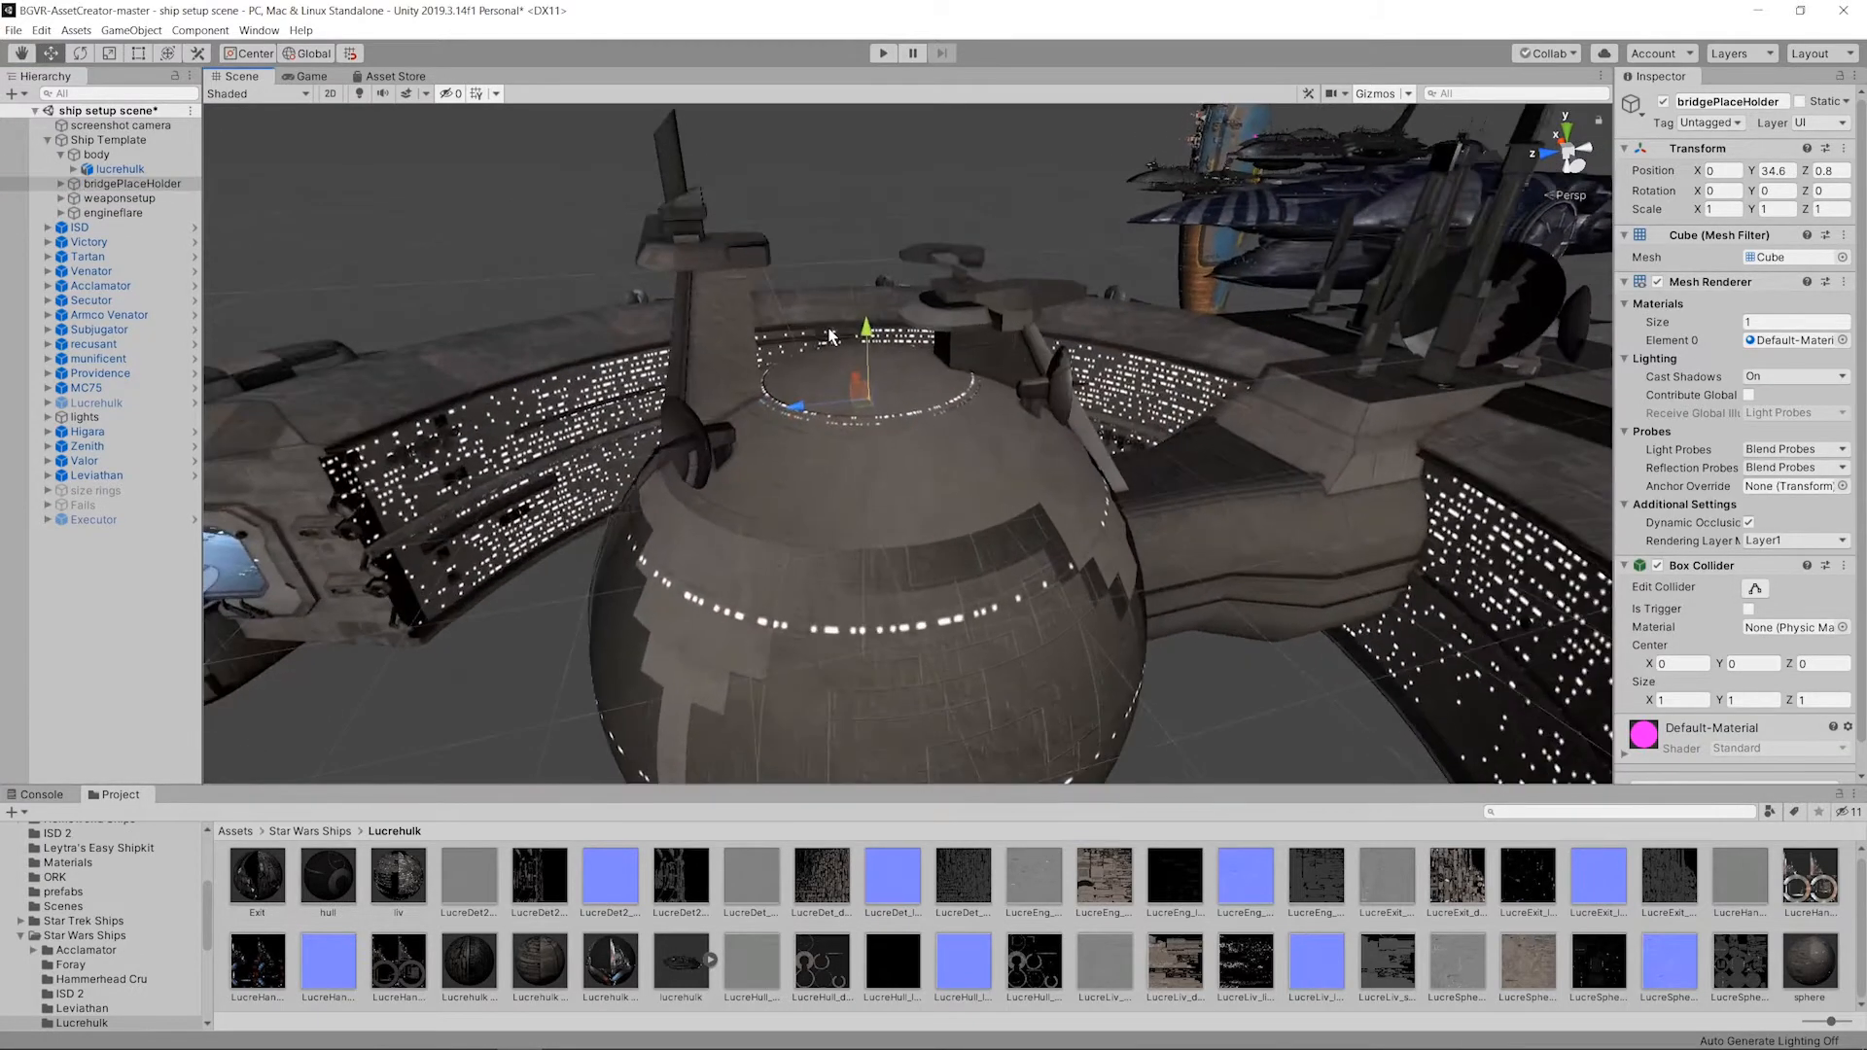
scroll(744, 367, "up", 2)
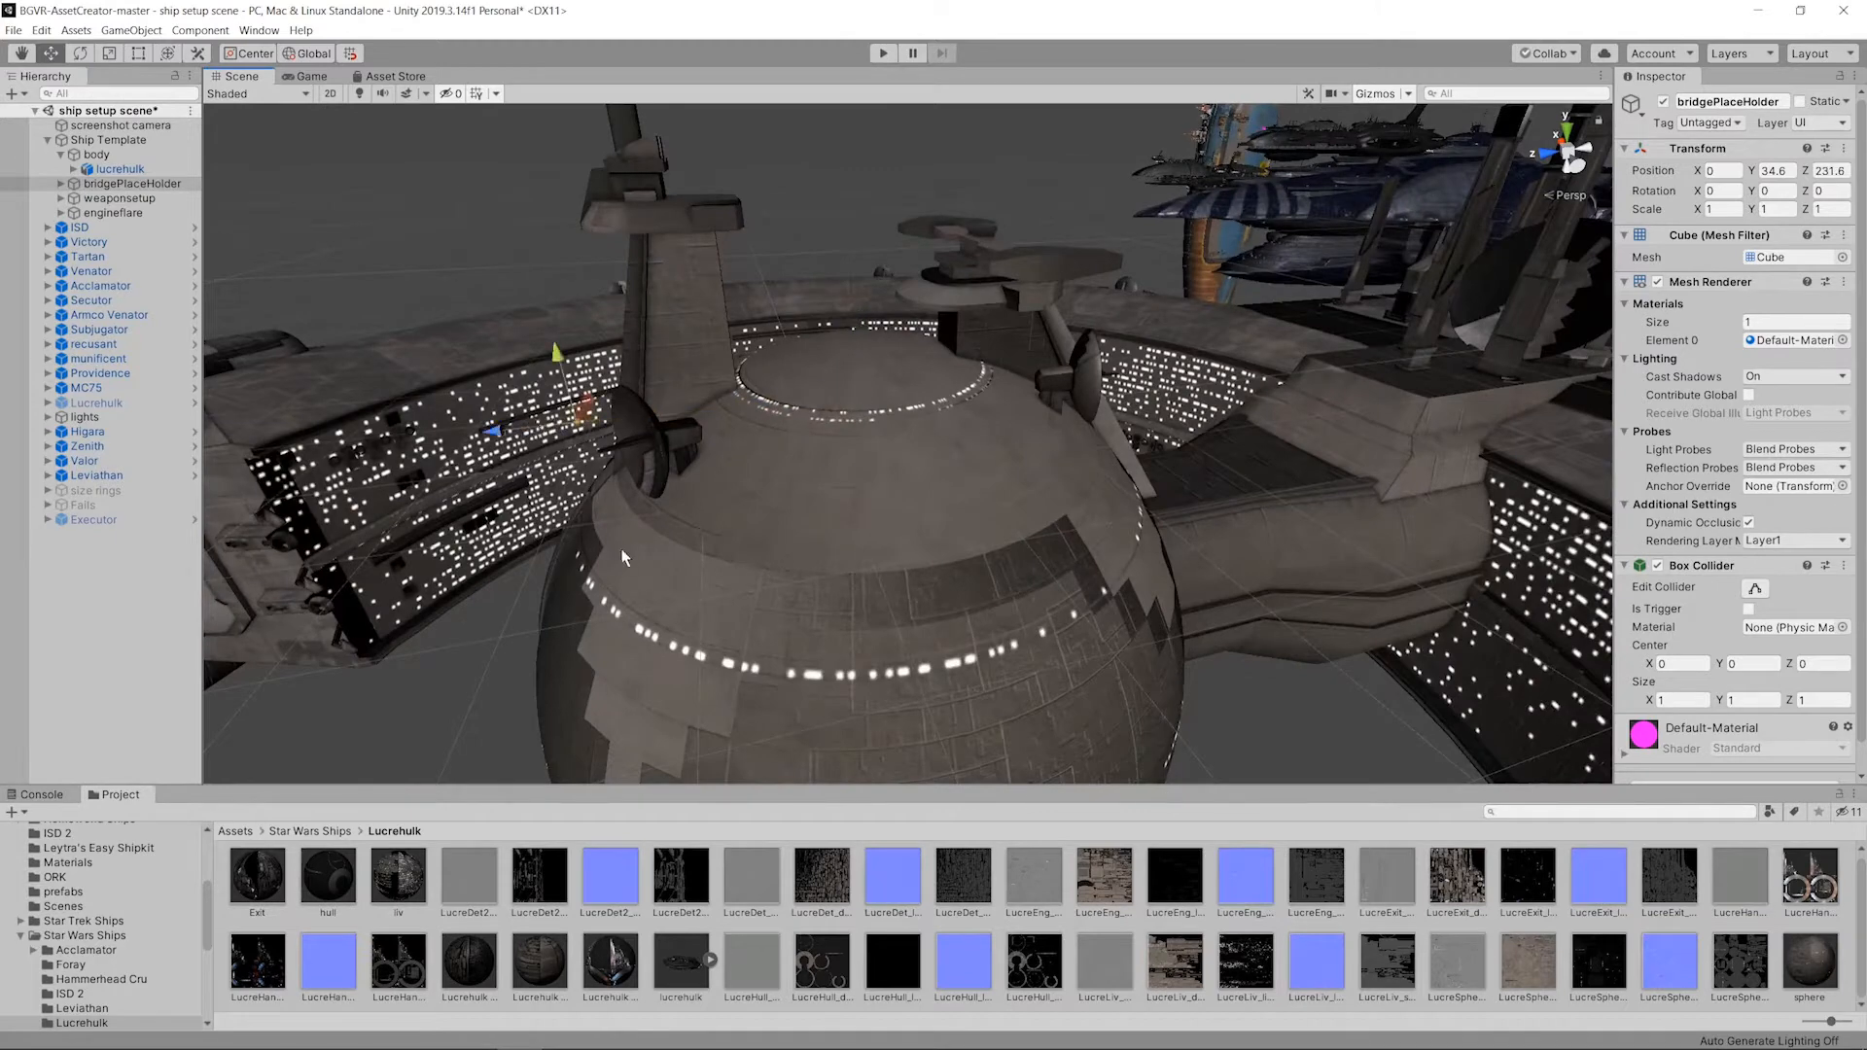
left_click_drag(625, 558, 928, 352, "alt")
scroll(1001, 393, "down", 1)
scroll(1001, 393, "up", 5)
scroll(1066, 352, "up", 5)
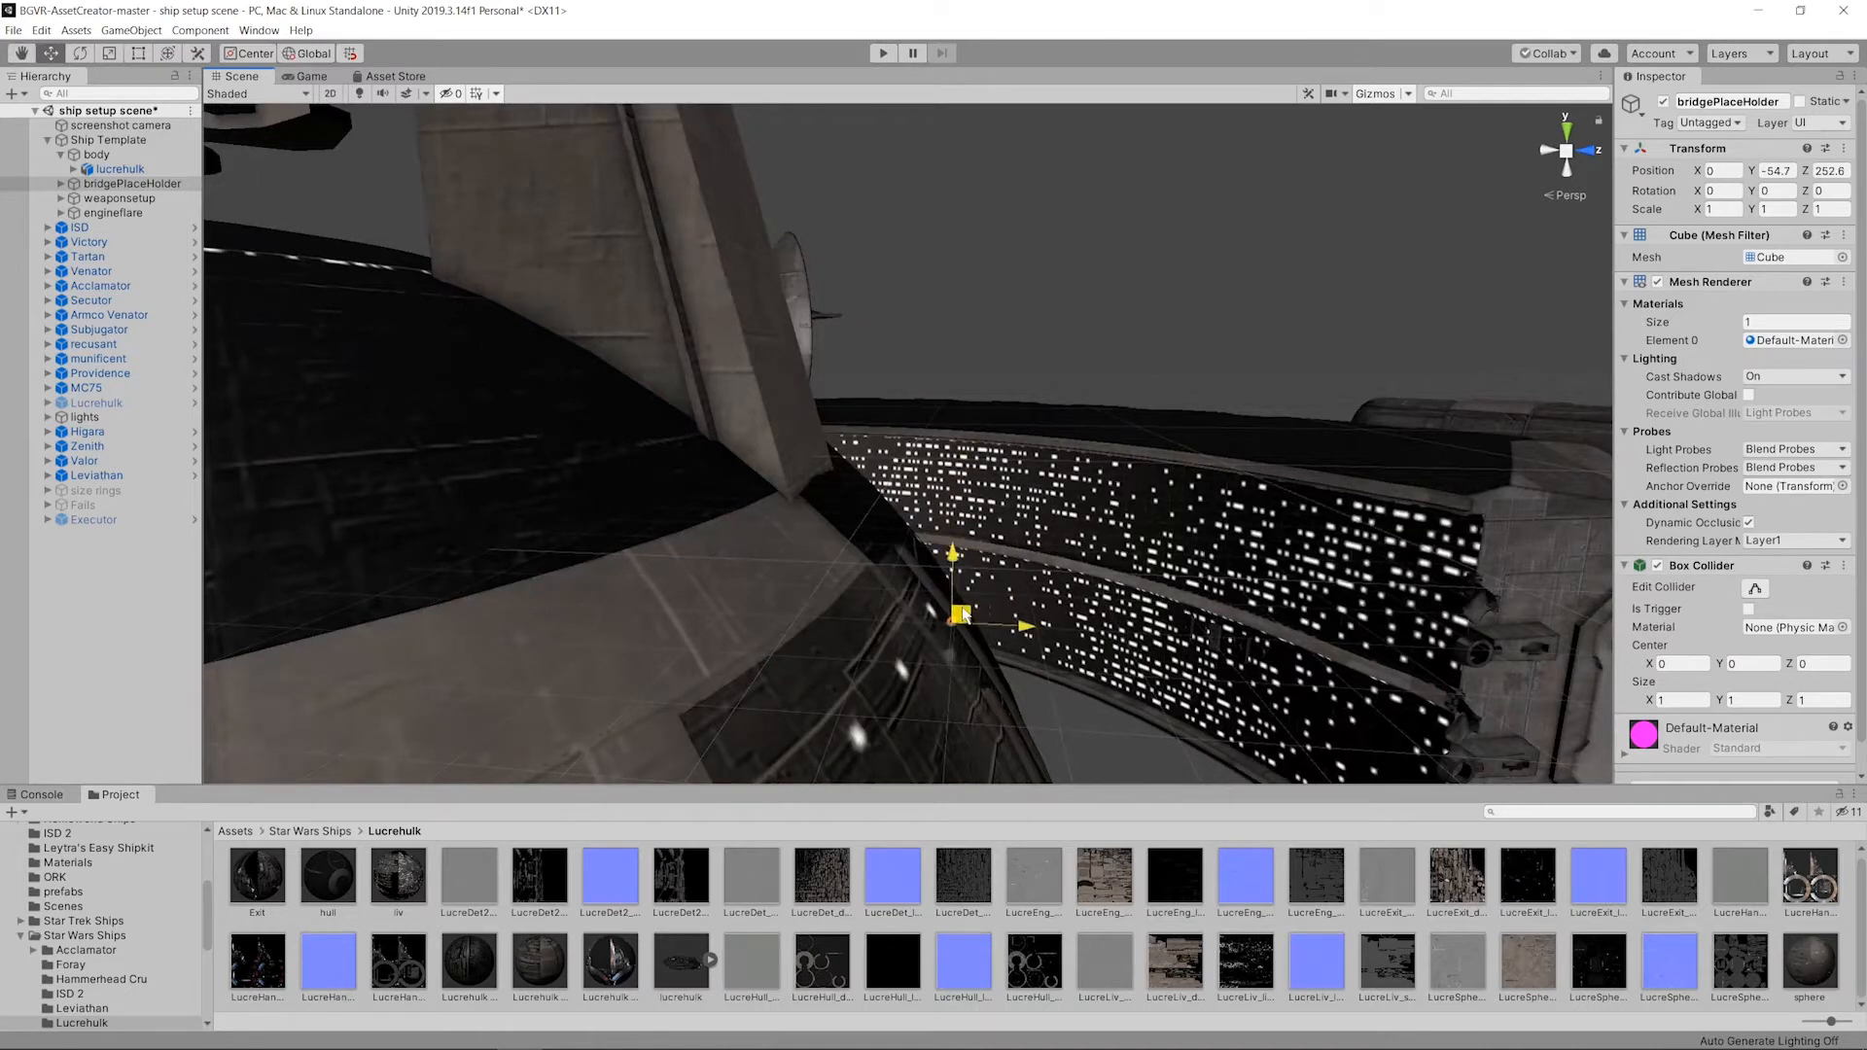
Step: Fine-tune bridgePlaceHolder's position to Y -55.6 and Z about 263.7, just outside the sphere's front surface
left_click_drag(970, 708, 861, 657, "alt")
left_click_drag(1133, 450, 1305, 468, "alt")
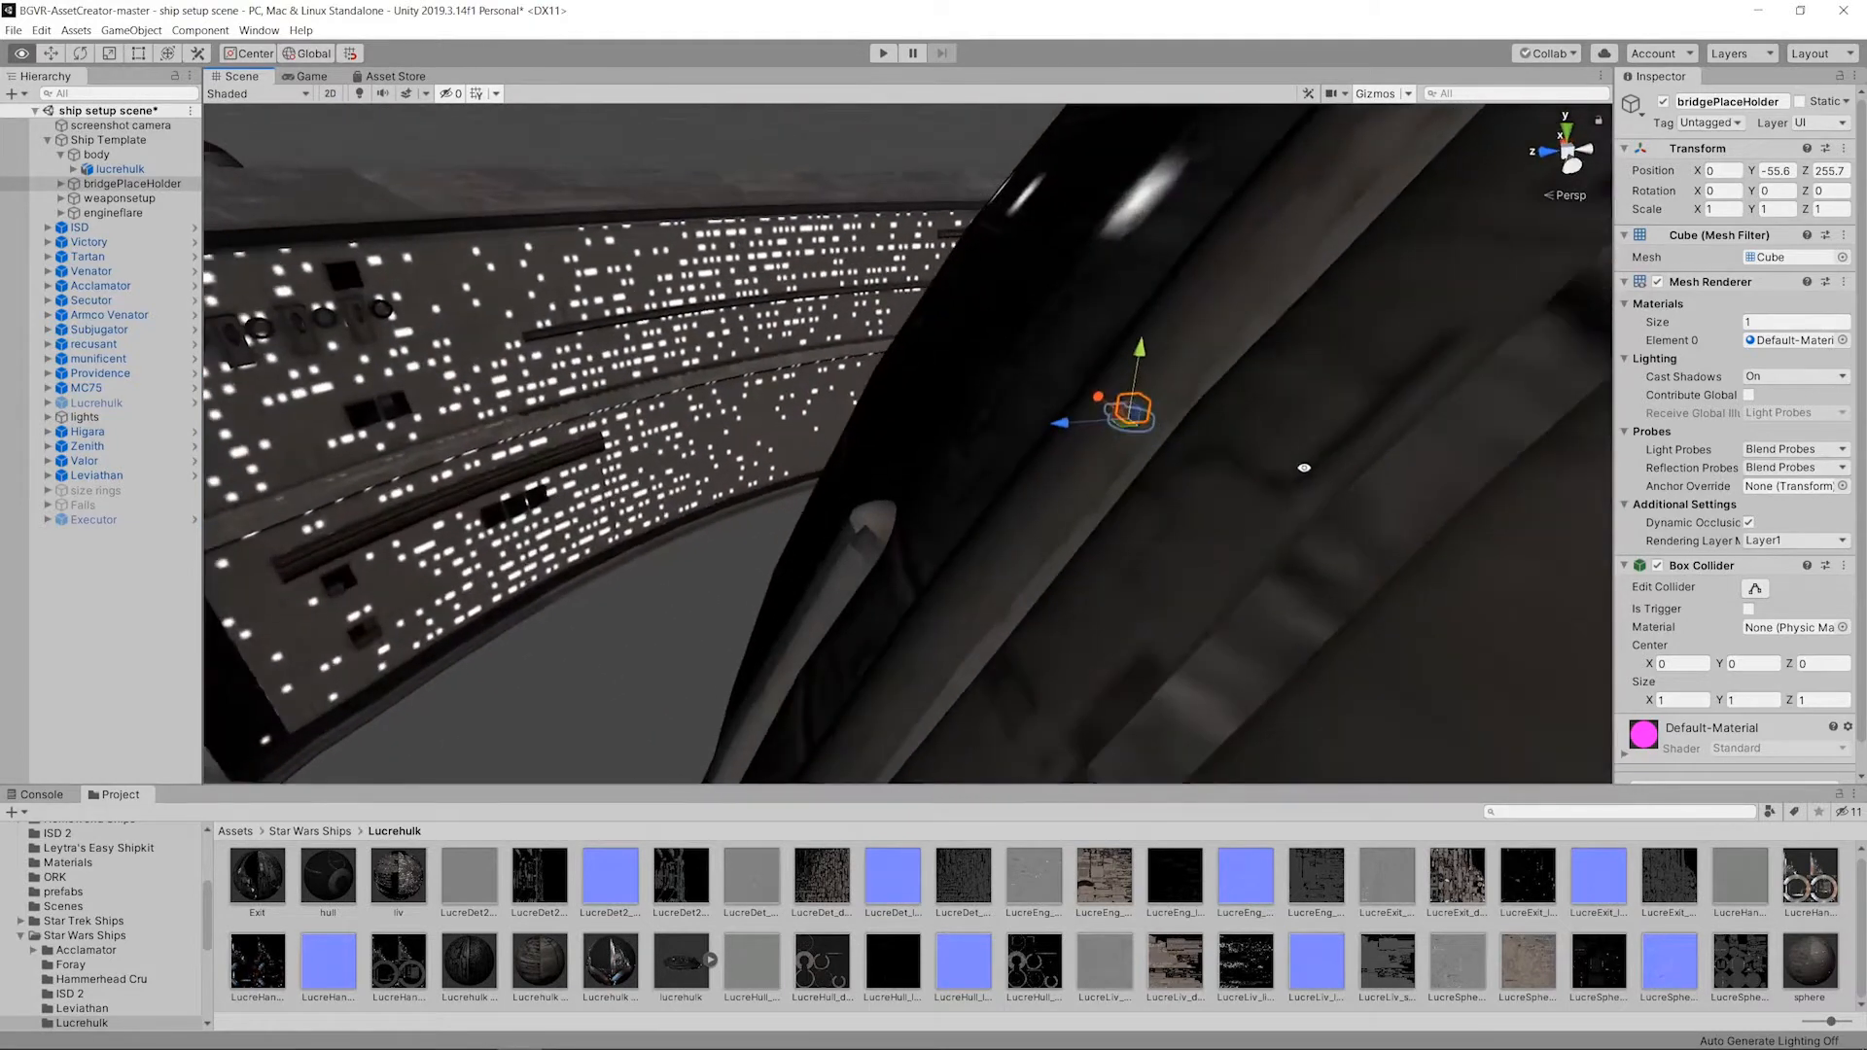
left_click_drag(917, 442, 900, 439)
left_click_drag(899, 440, 856, 350, "alt")
left_click_drag(820, 271, 1051, 342, "alt")
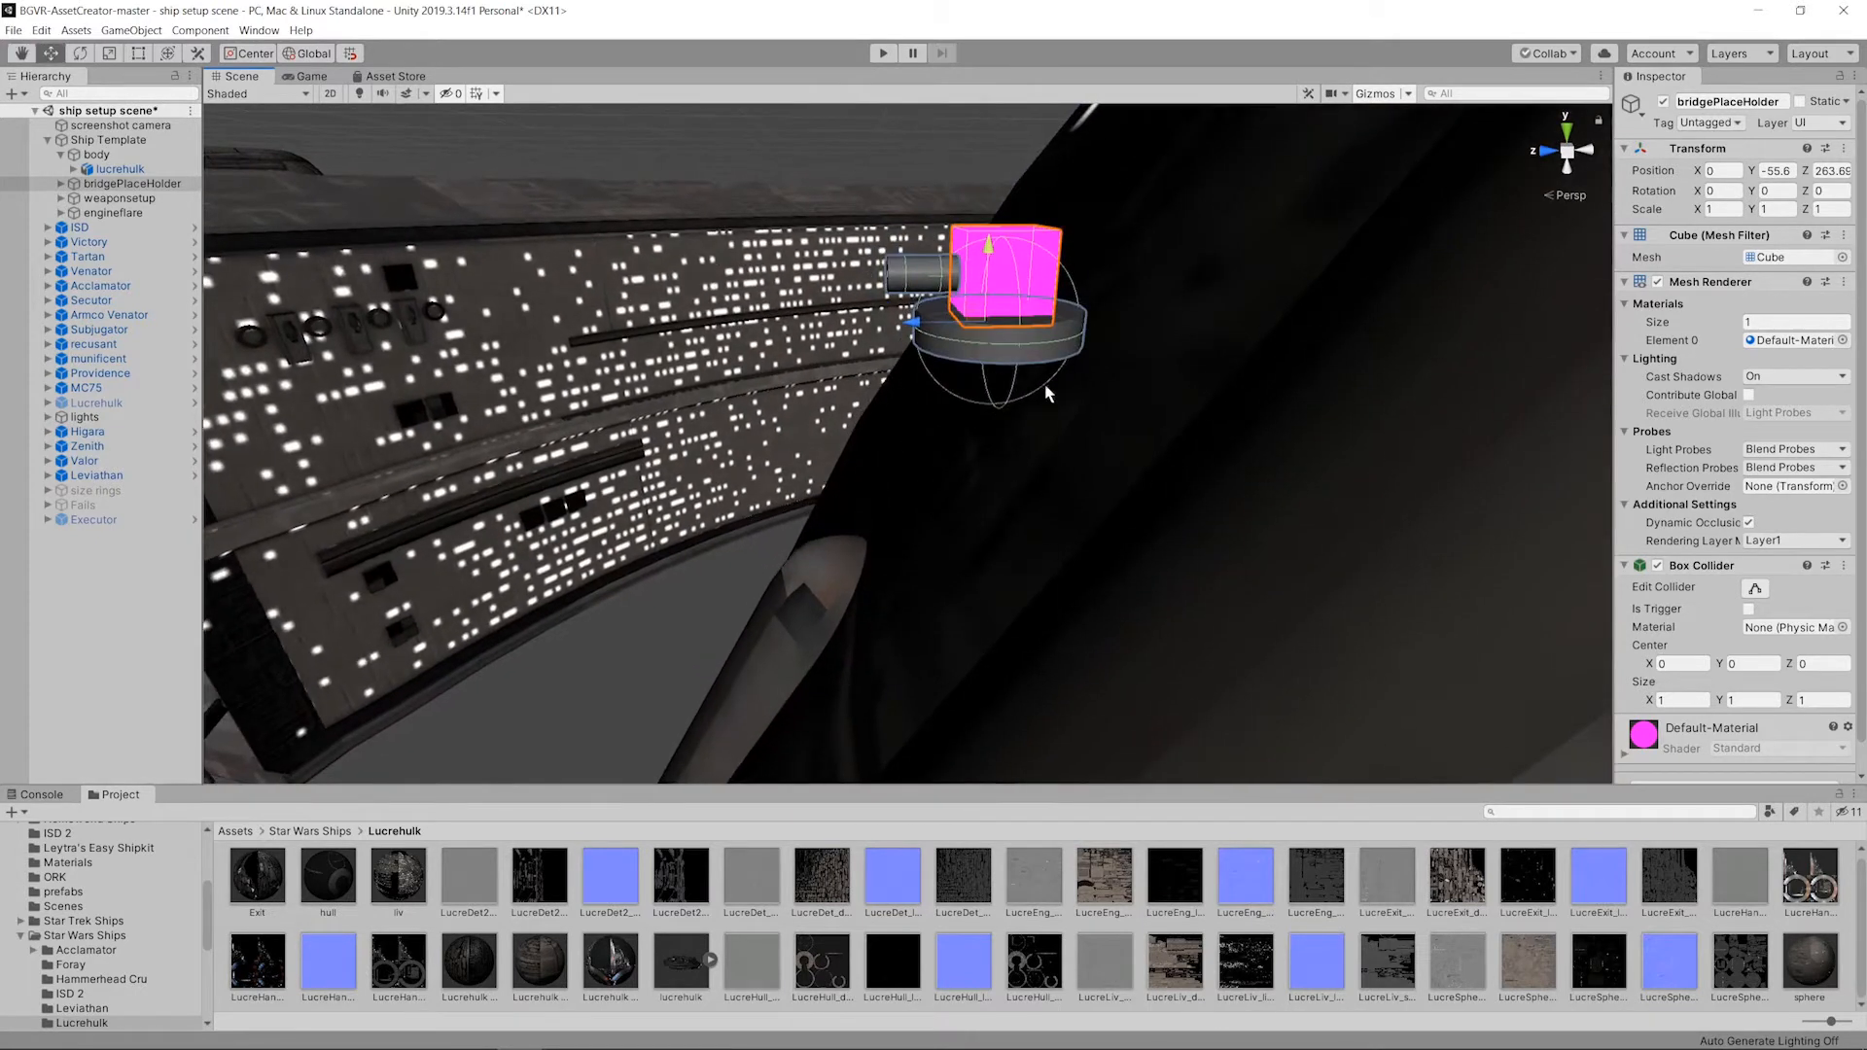
scroll(1024, 405, "down", 15)
left_click_drag(856, 317, 428, 309, "alt")
scroll(1216, 341, "down", 6)
scroll(1042, 360, "down", 12)
scroll(1130, 324, "down", 4)
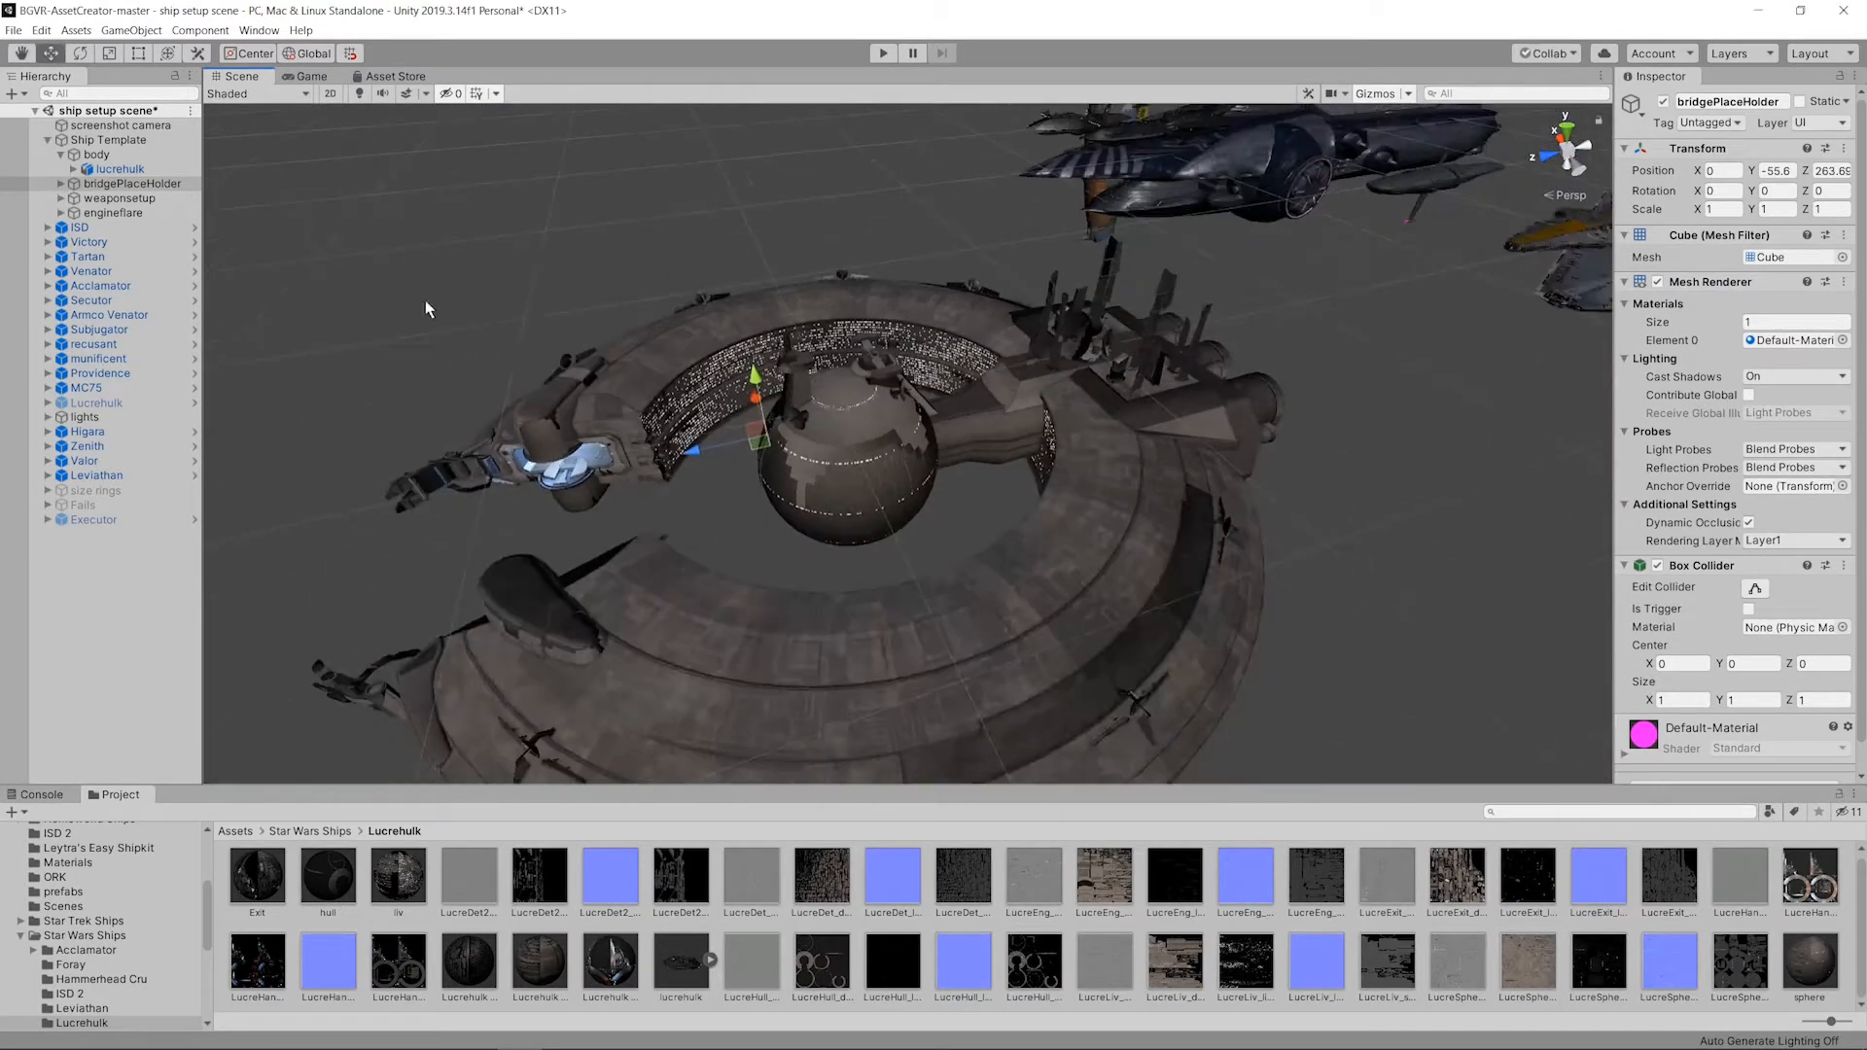
Step: Examine the engine slot, offensive slot and Turret inside weaponsetup, including their positions and equipment settings
left_click(119, 198)
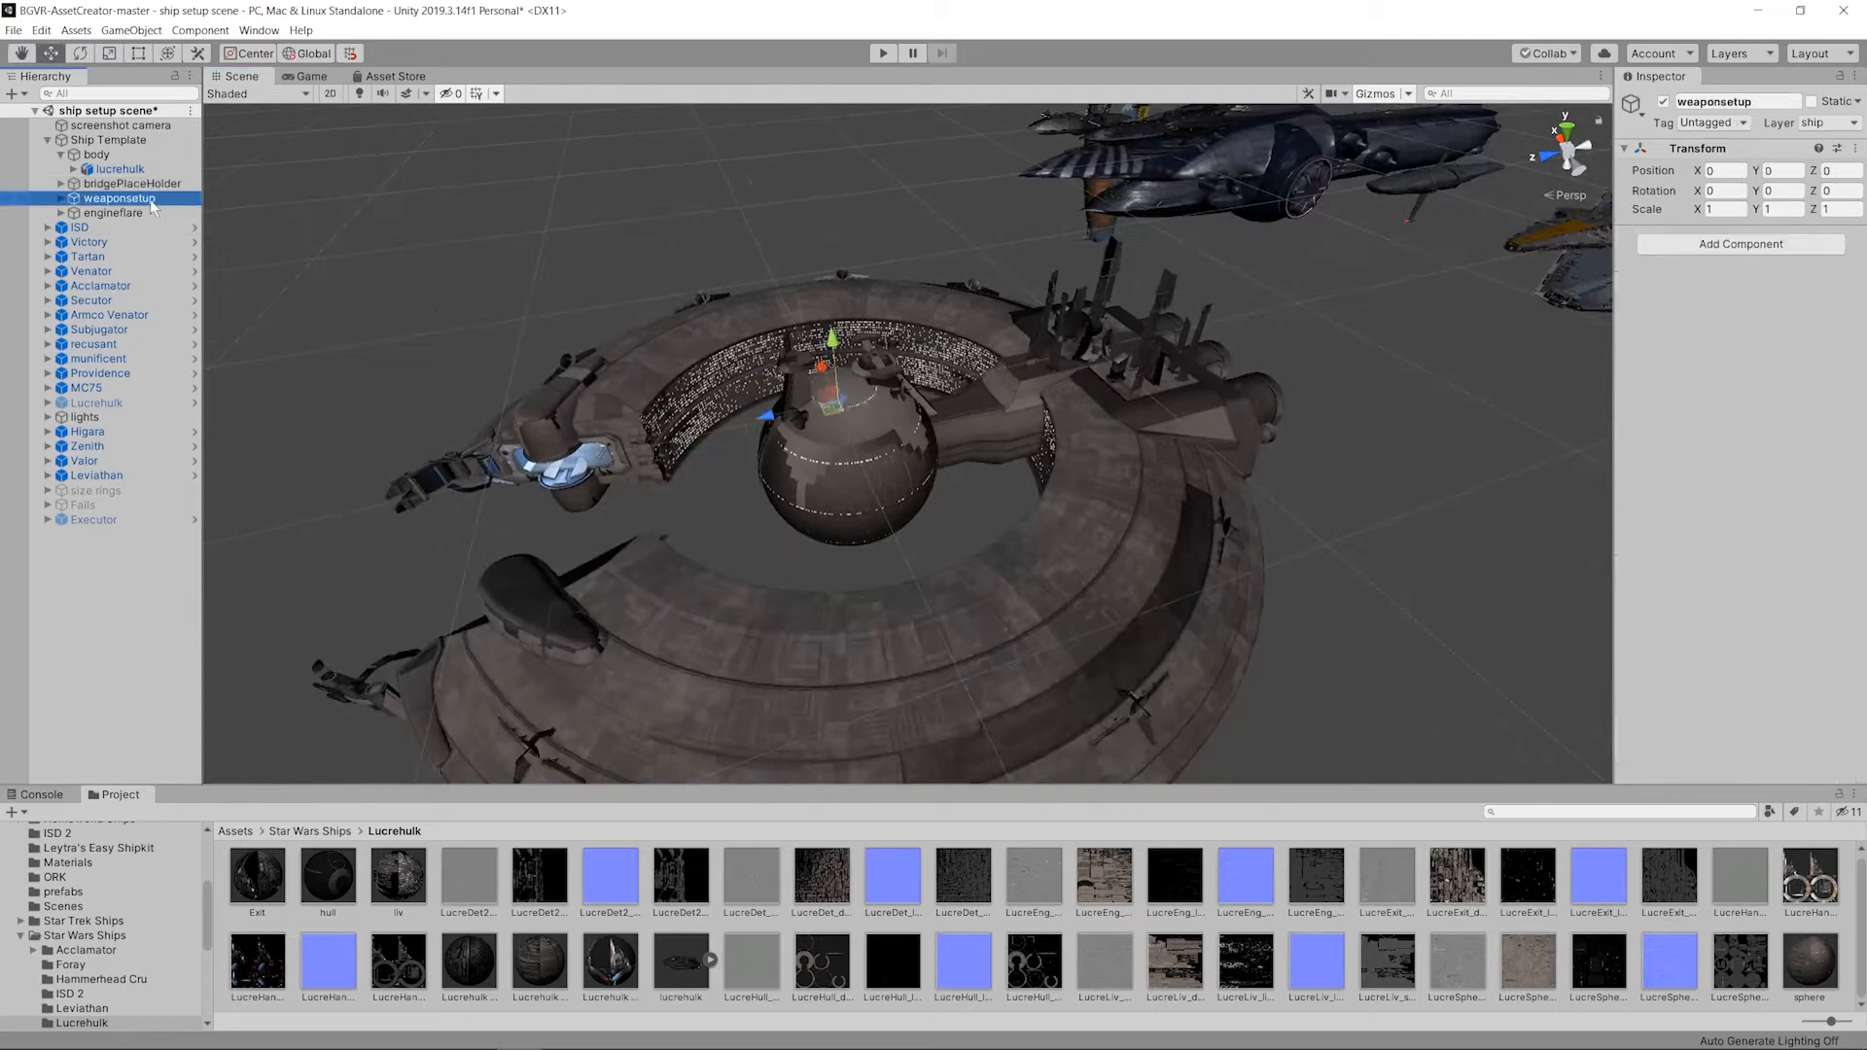
left_click(60, 198)
left_click_drag(452, 251, 583, 163, "alt")
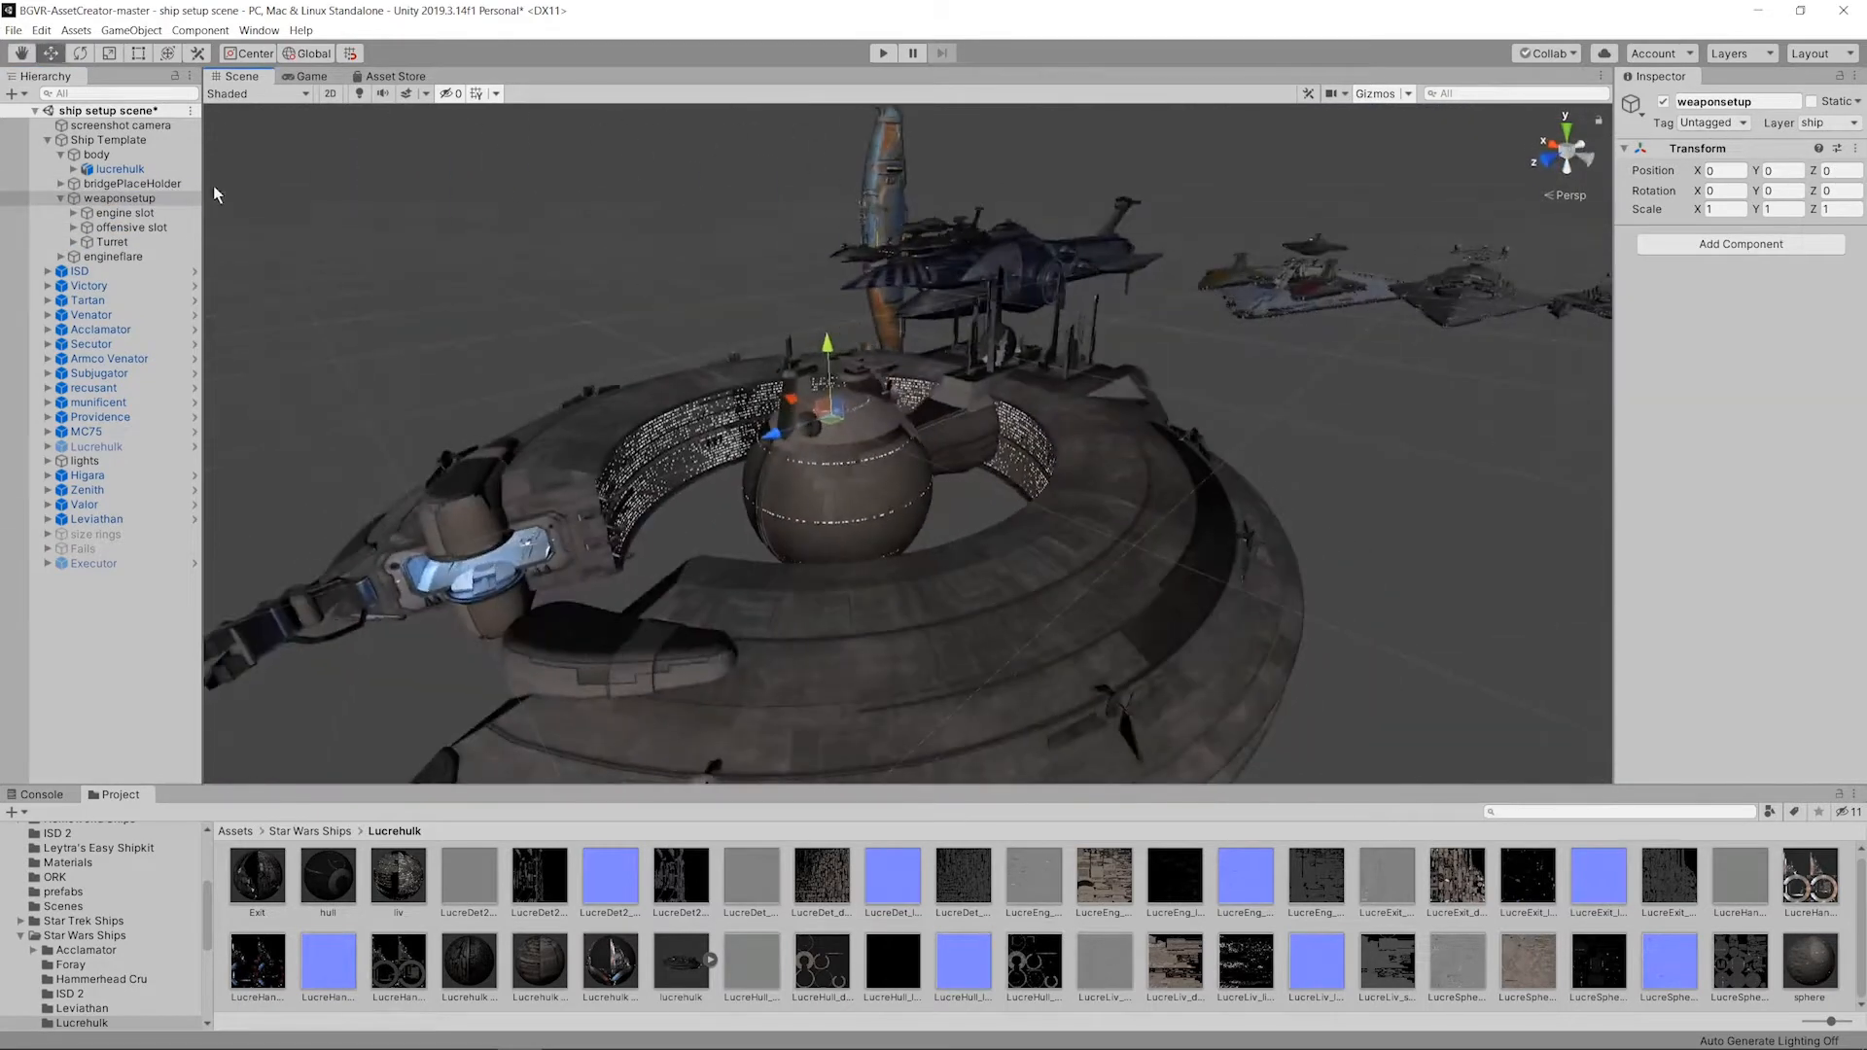
left_click(137, 213)
left_click_drag(1048, 309, 824, 347, "alt")
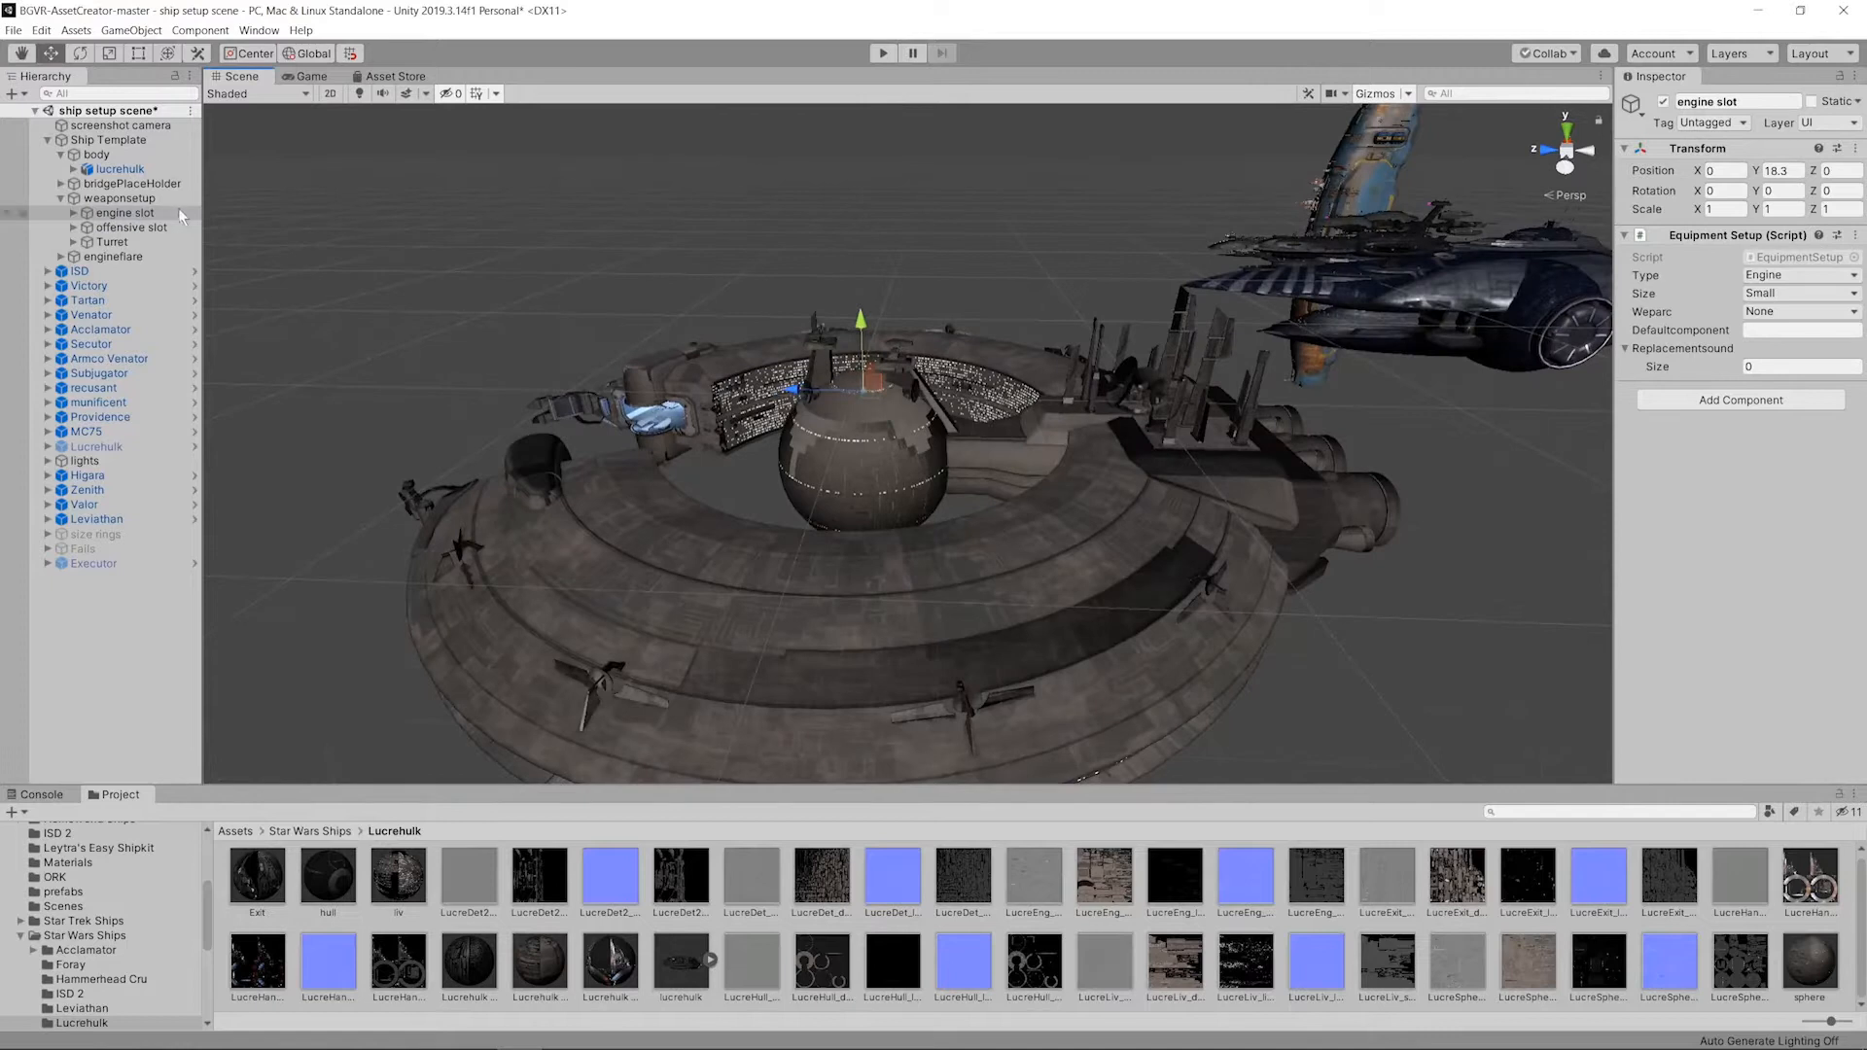
left_click(133, 229)
left_click(118, 244)
scroll(743, 260, "up", 10)
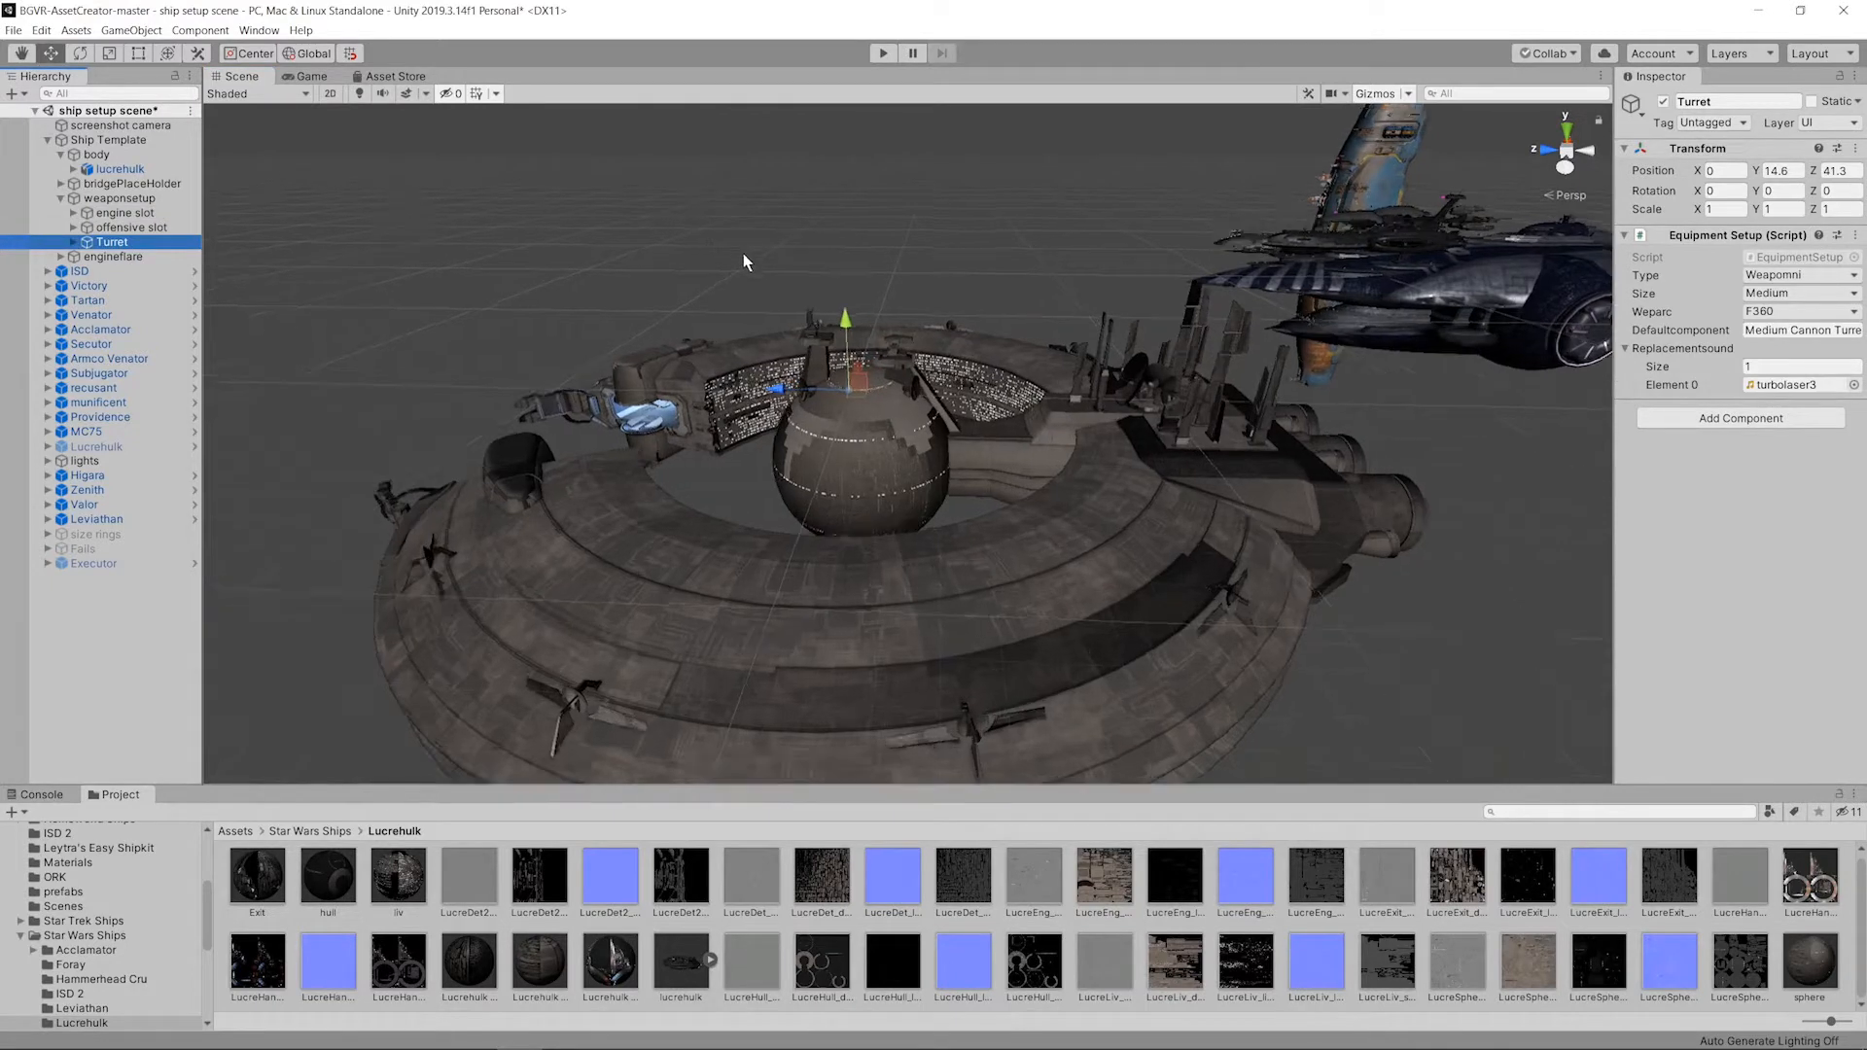
scroll(667, 233, "up", 7)
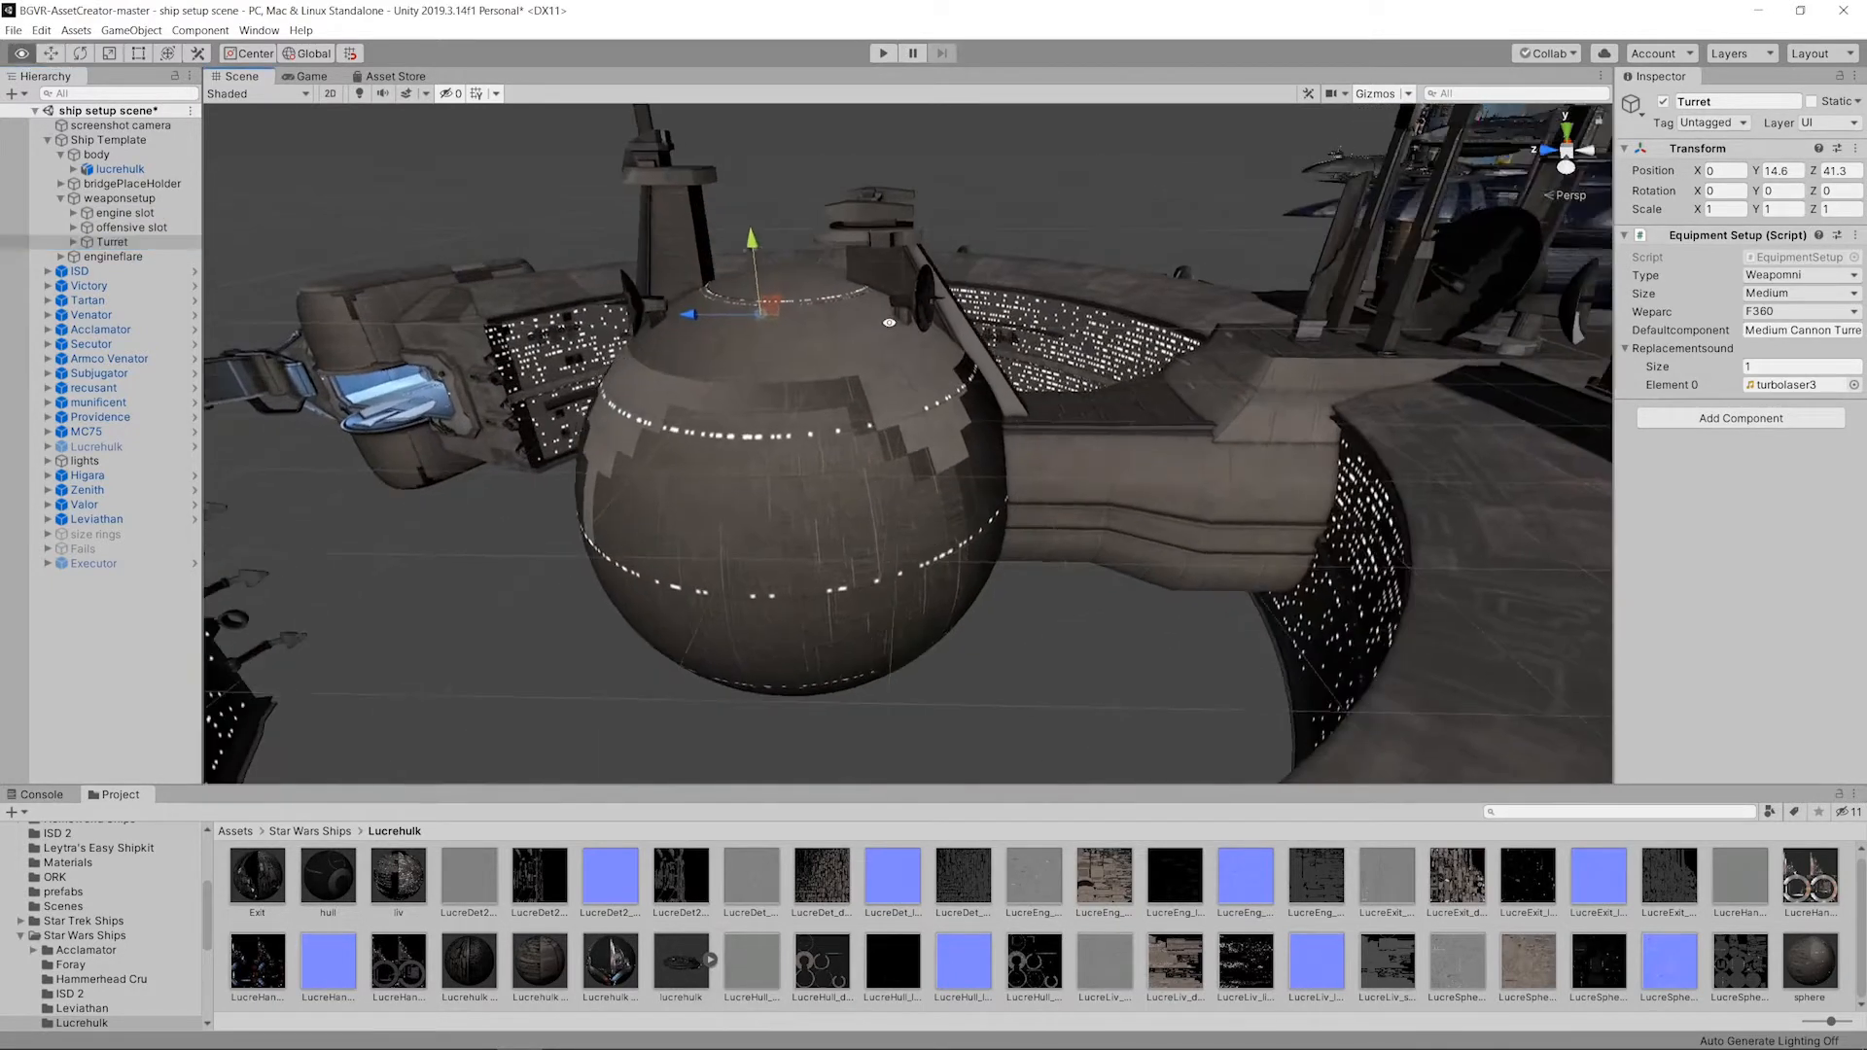
left_click_drag(681, 239, 1537, 312, "alt")
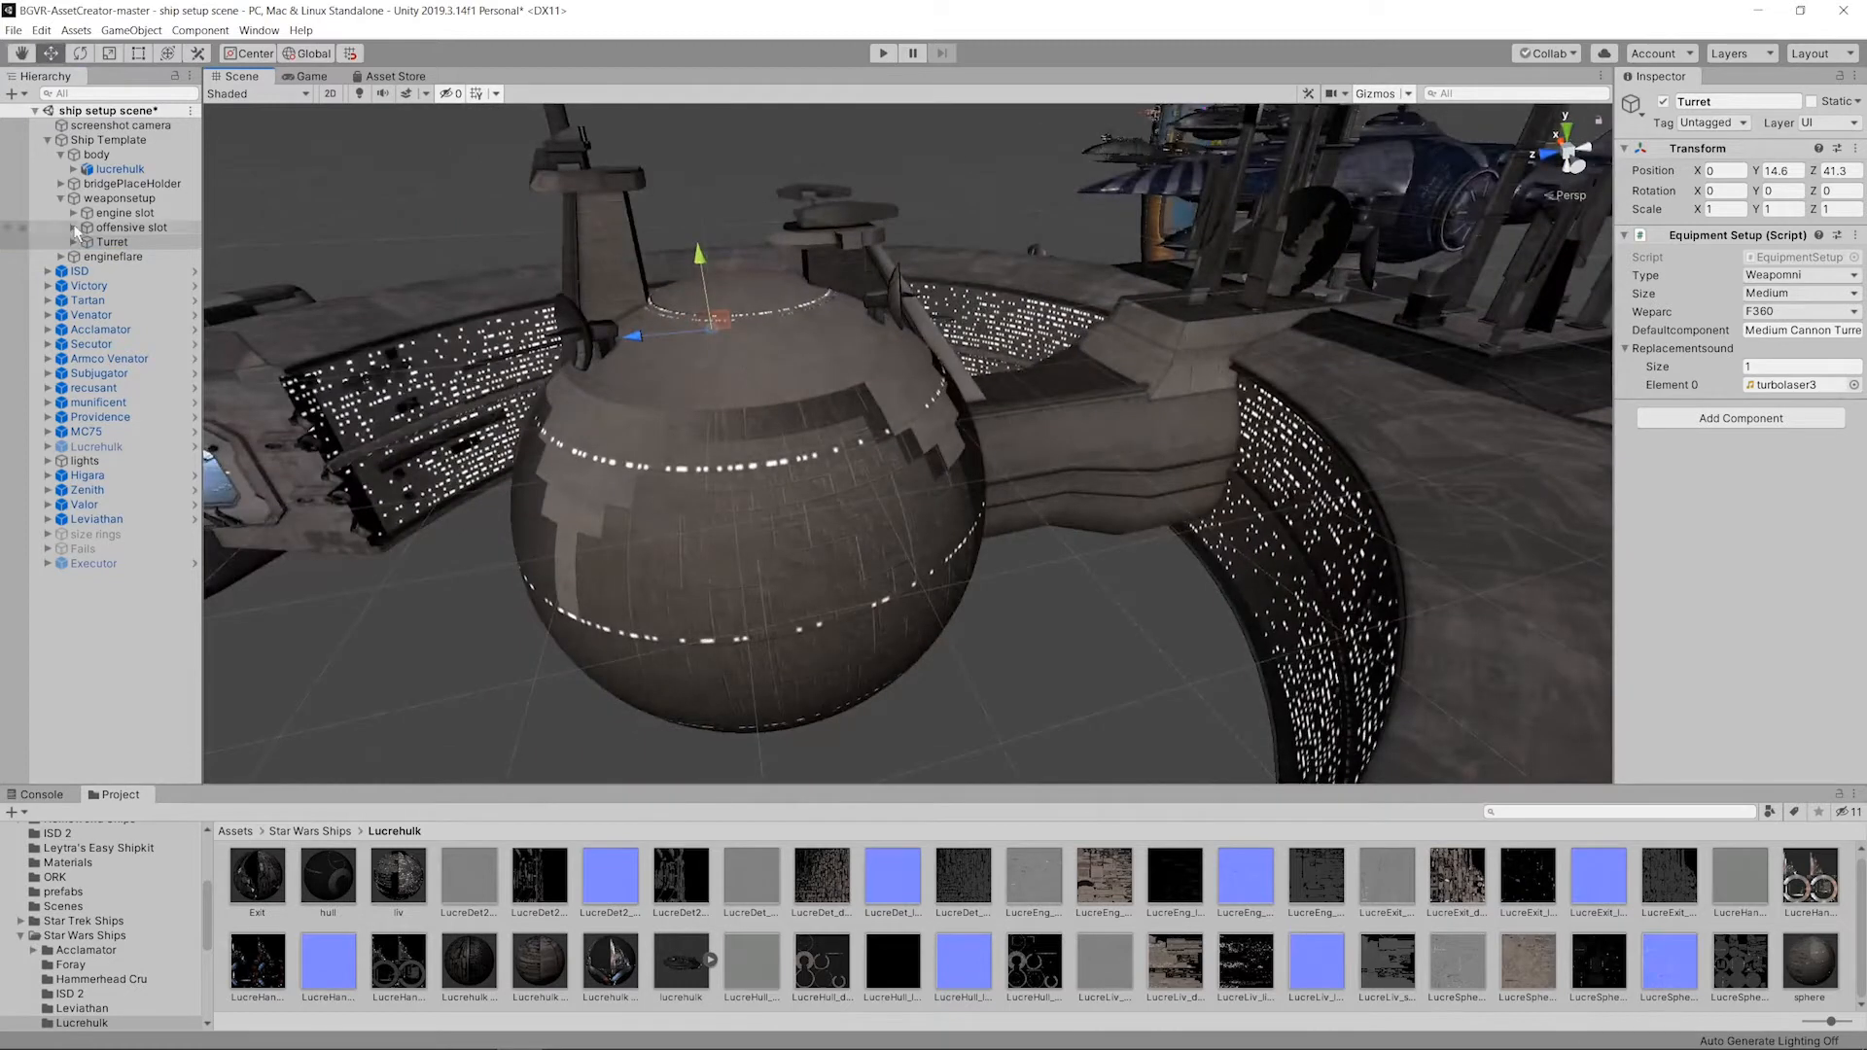
left_click(122, 198)
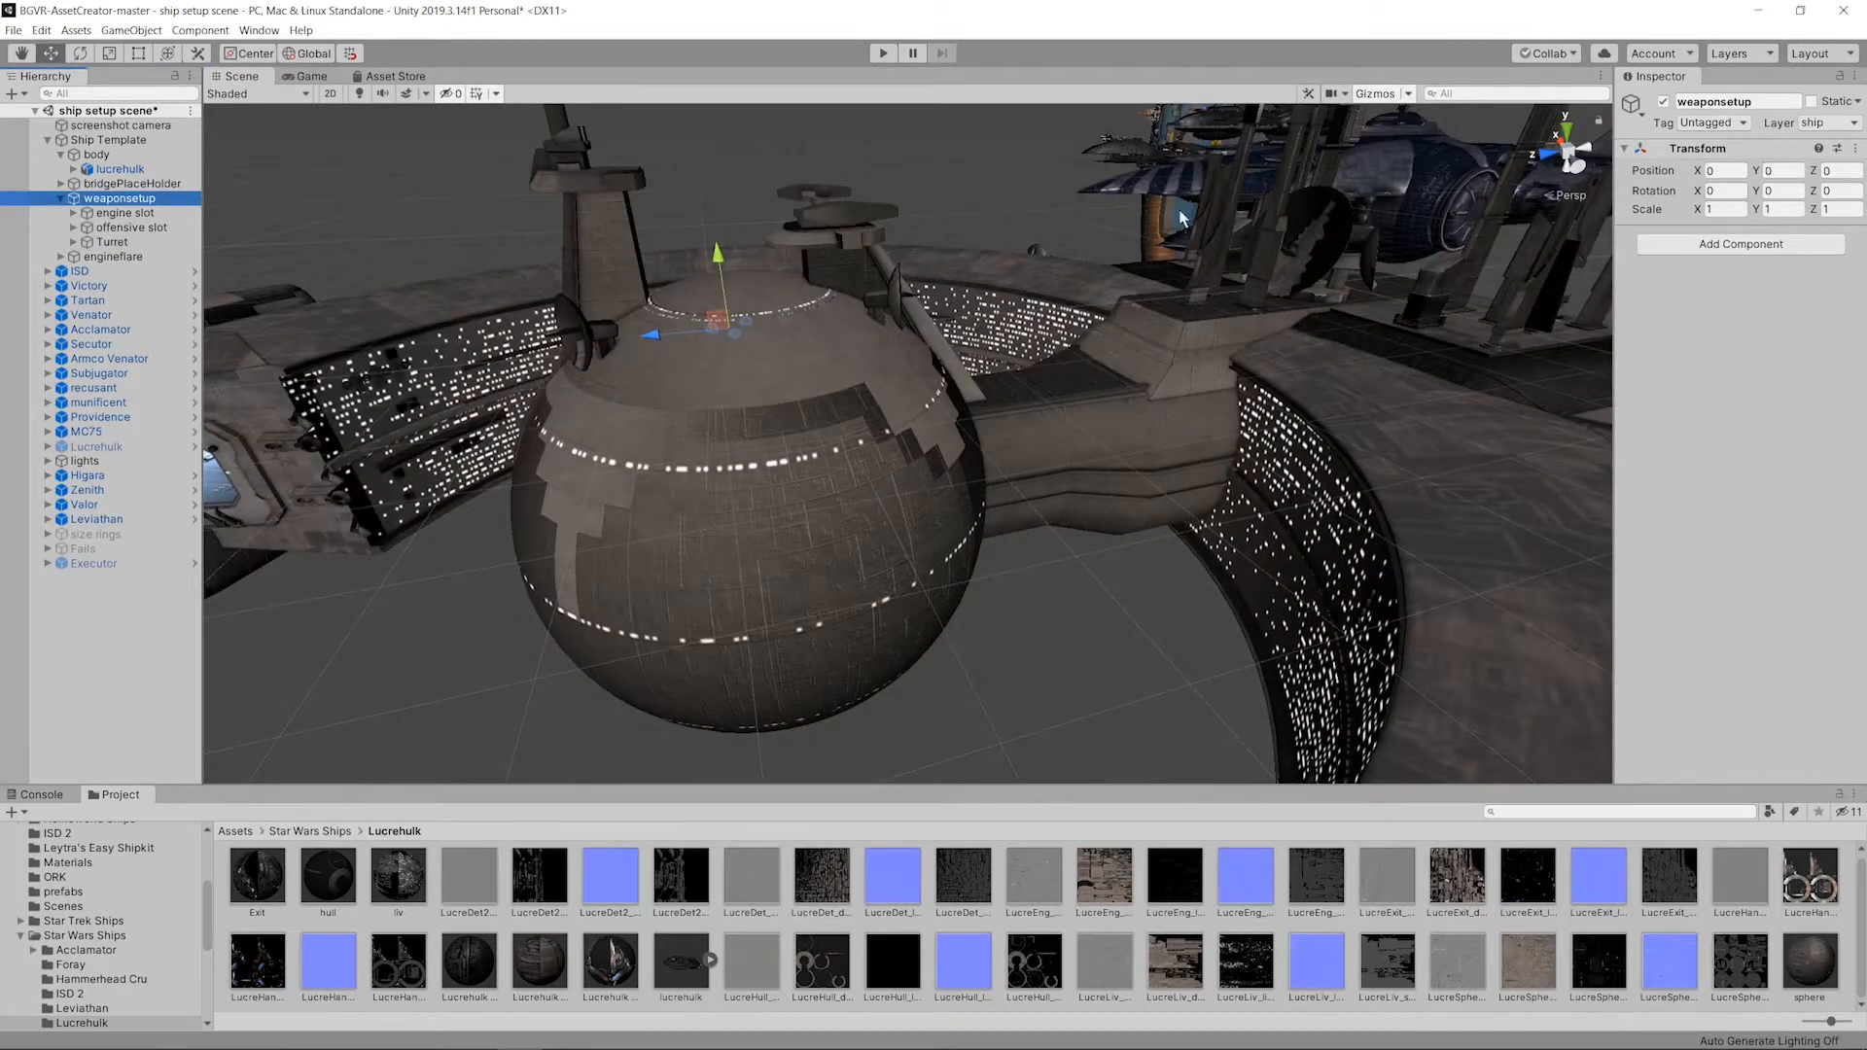
Step: Move the engine slot back to the ship's engine section, at Y -190 and Z -1110
left_click_drag(1183, 218, 976, 191, "alt")
left_click(129, 213)
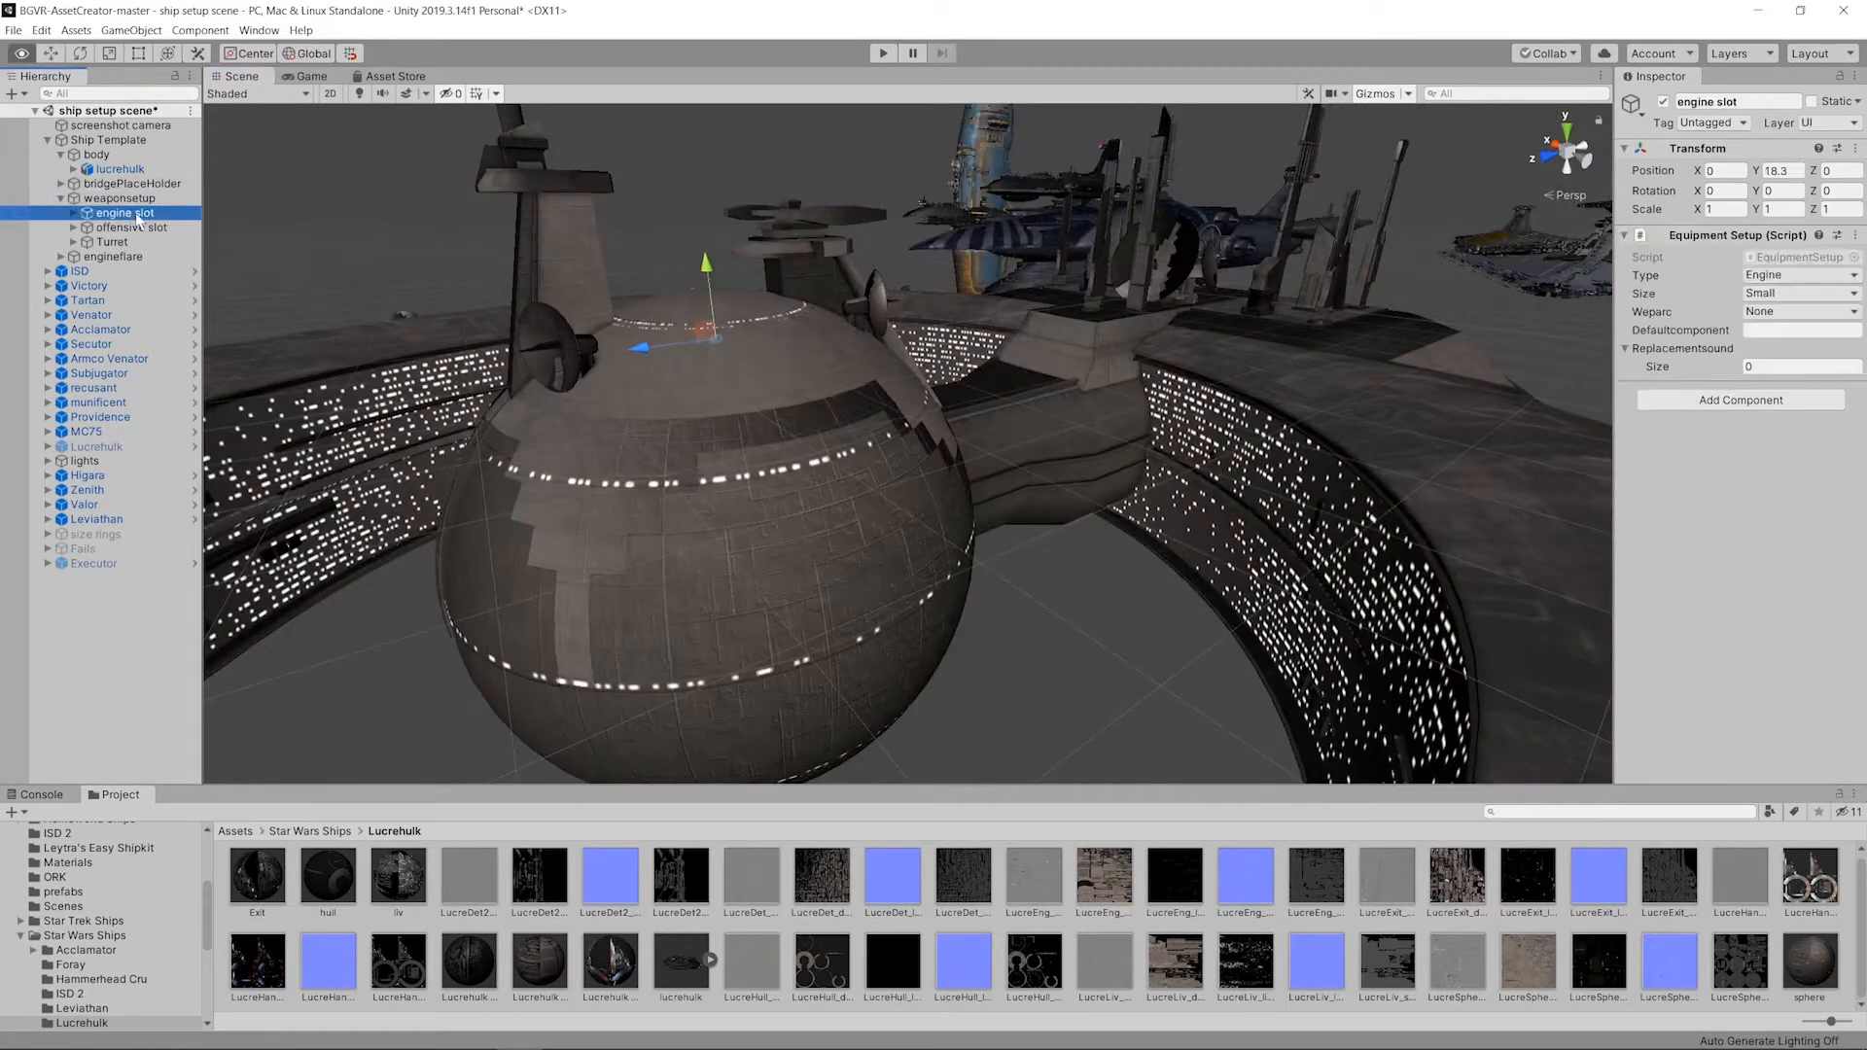
left_click_drag(915, 258, 796, 292, "alt")
scroll(1063, 277, "up", 3)
scroll(1063, 277, "down", 5)
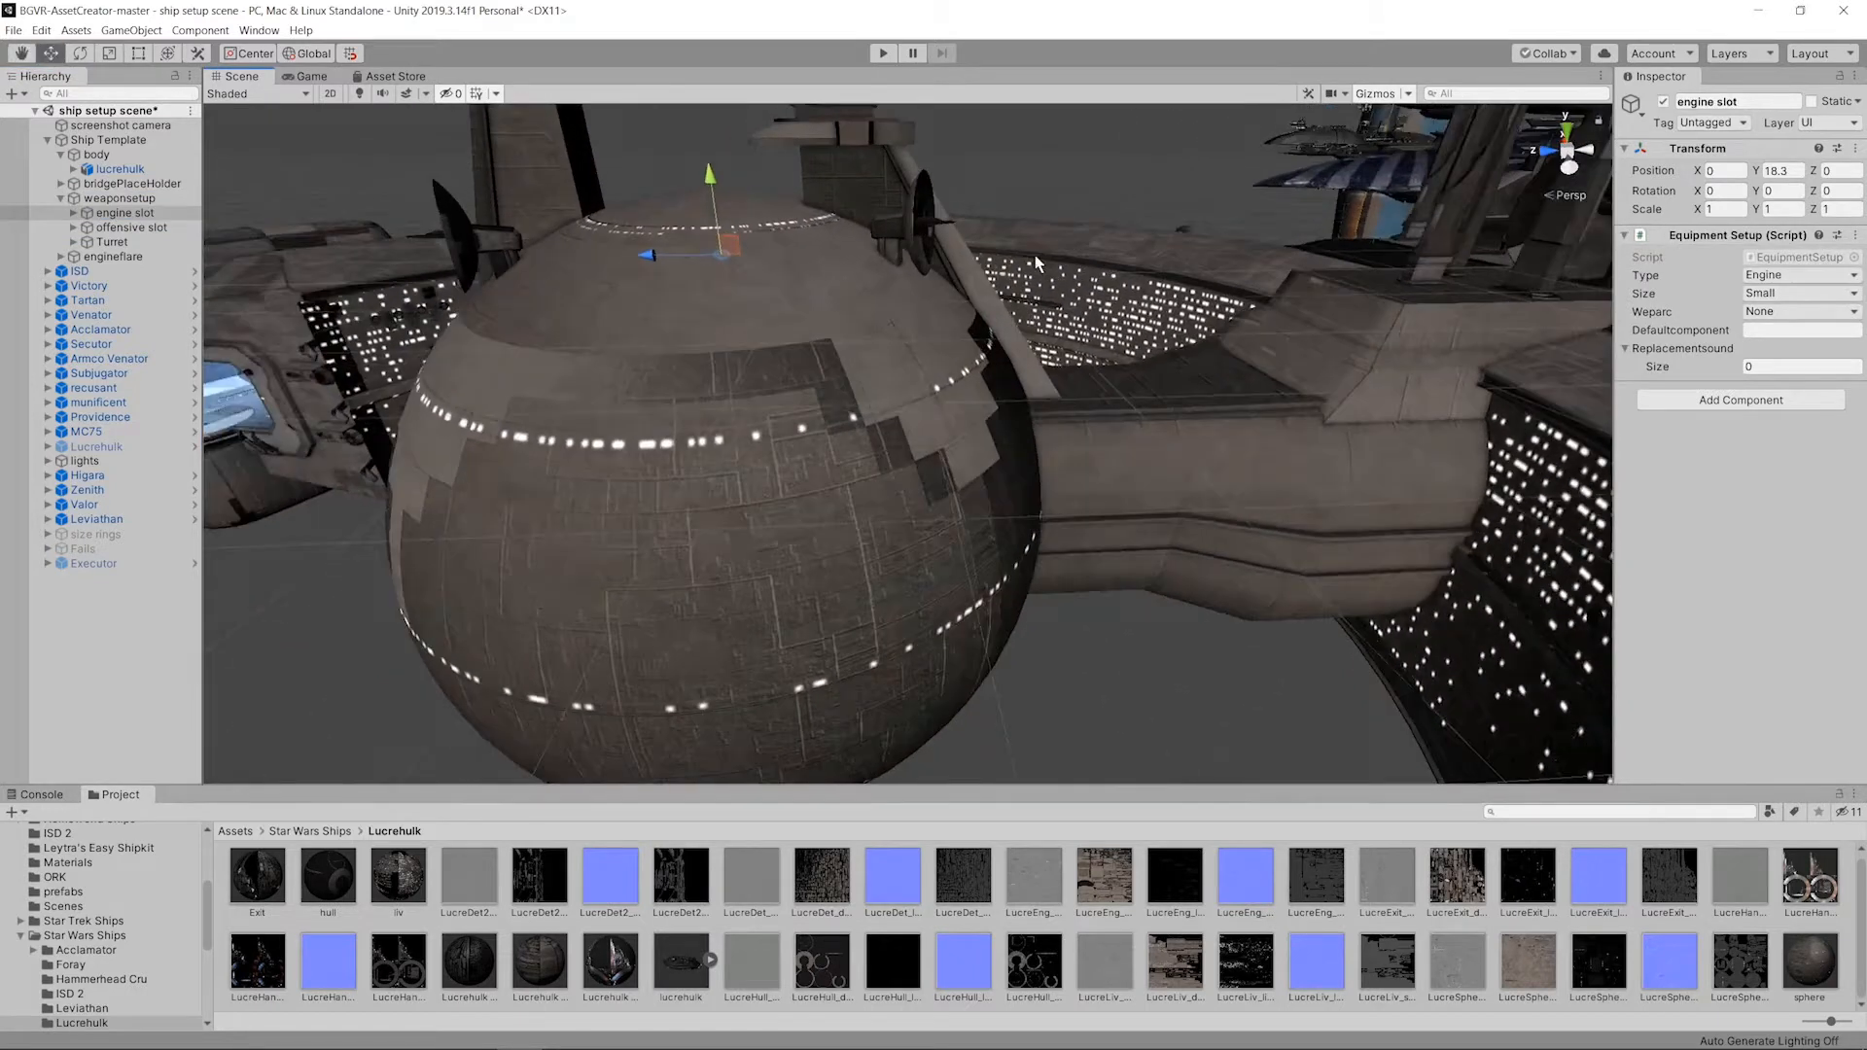
middle_click_drag(1088, 263, 742, 231)
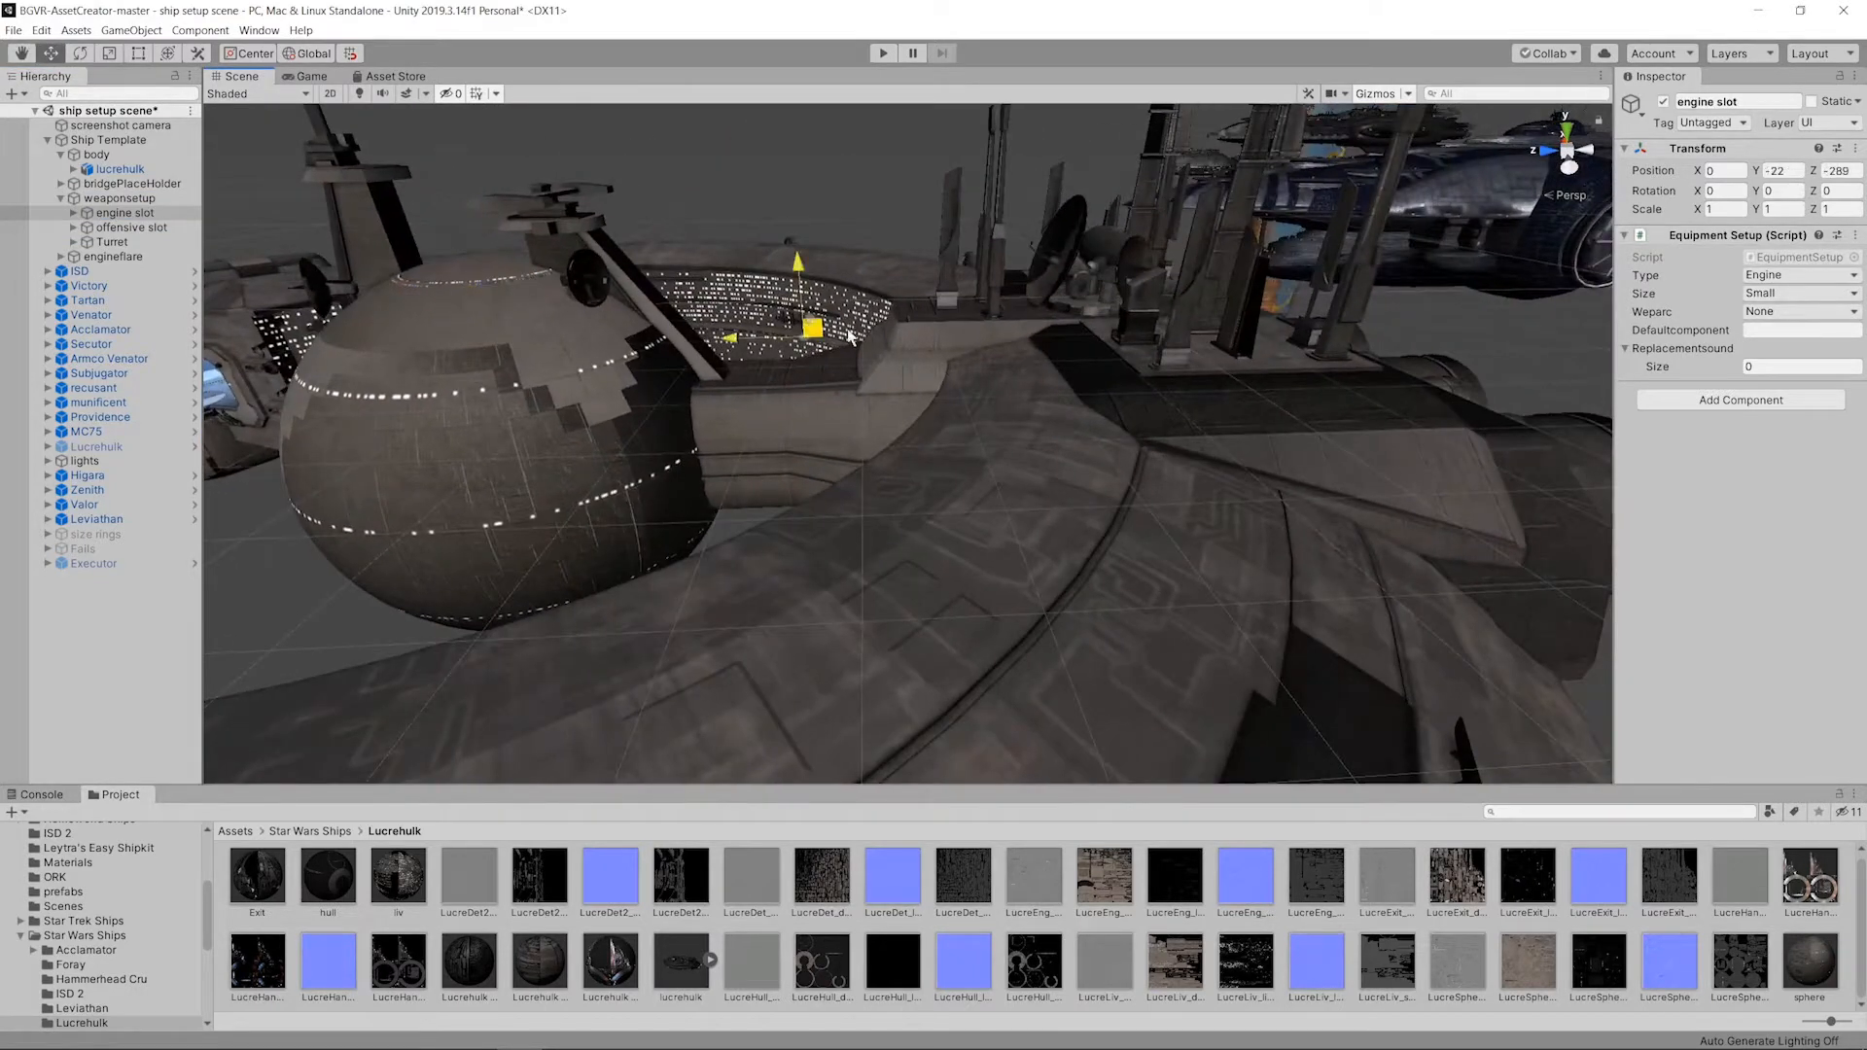
left_click_drag(1192, 396, 1192, 397)
left_click_drag(1191, 397, 1119, 385, "alt")
middle_click_drag(1118, 384, 841, 229)
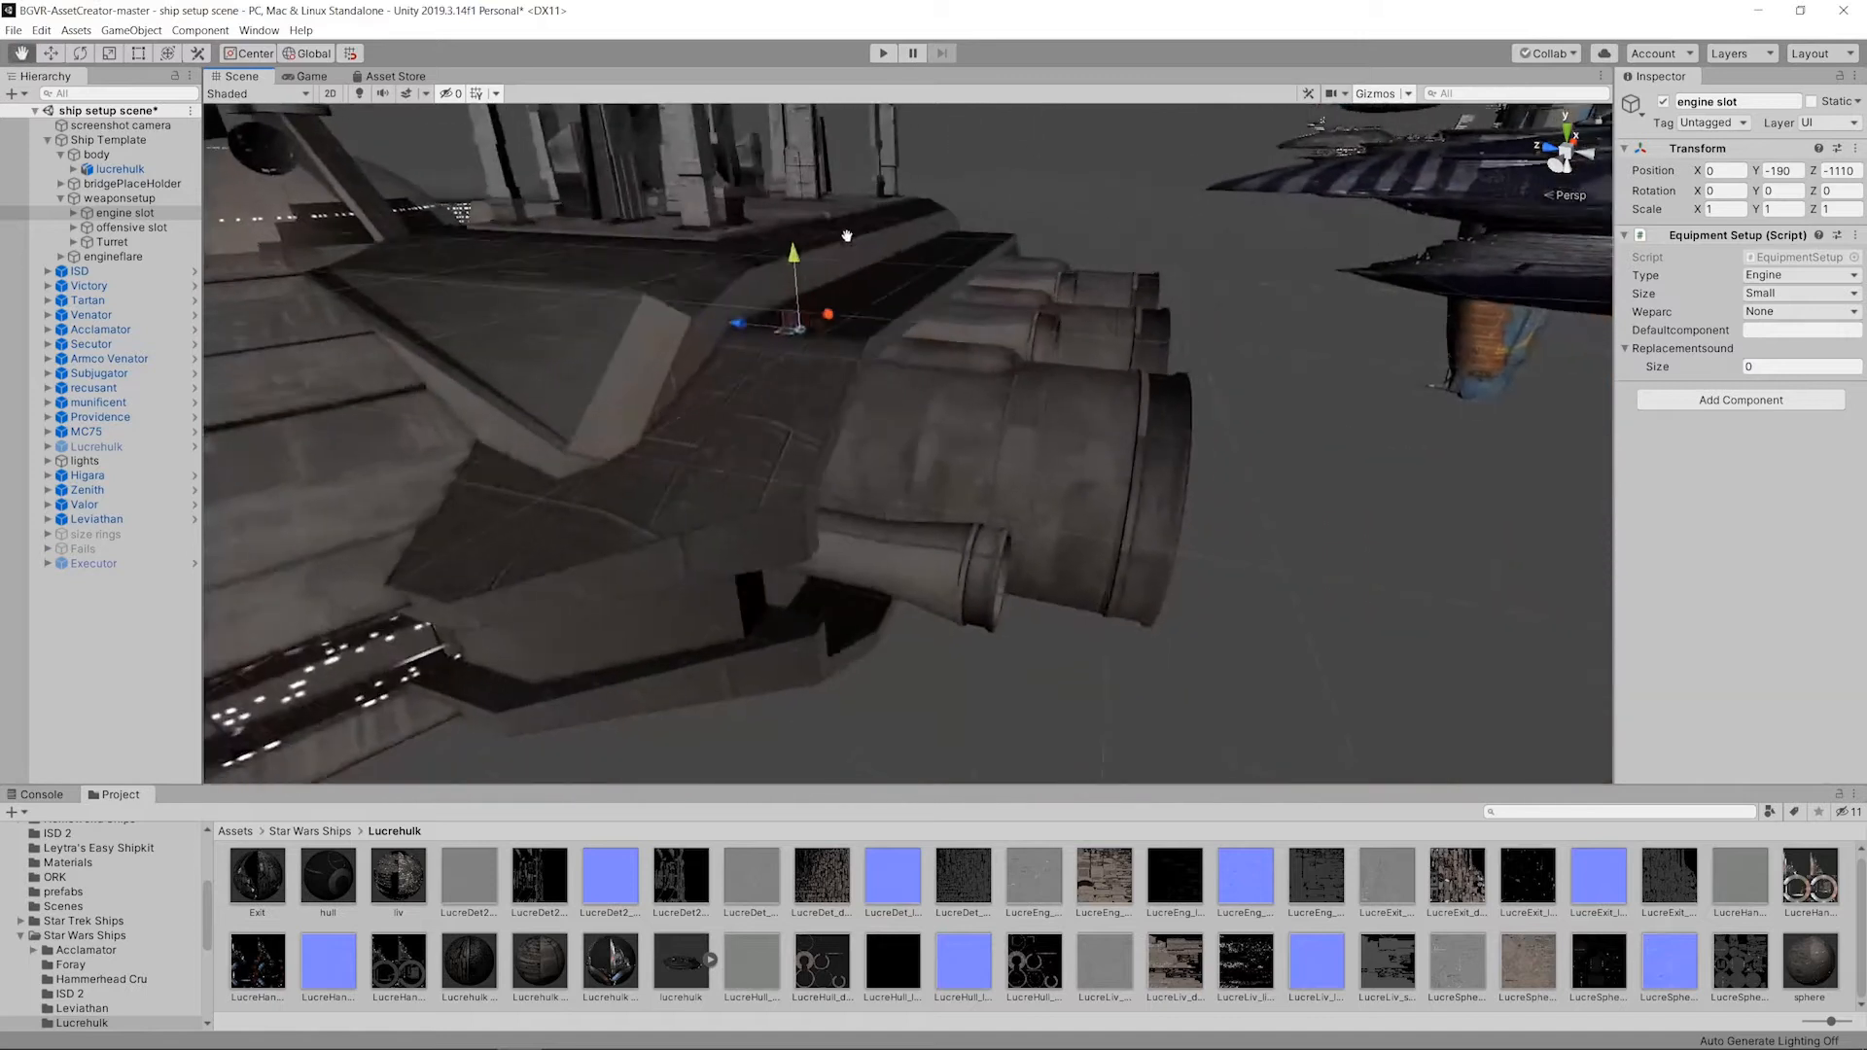
left_click_drag(805, 325, 913, 337, "alt")
scroll(812, 318, "down", 3)
middle_click_drag(630, 274, 1172, 161)
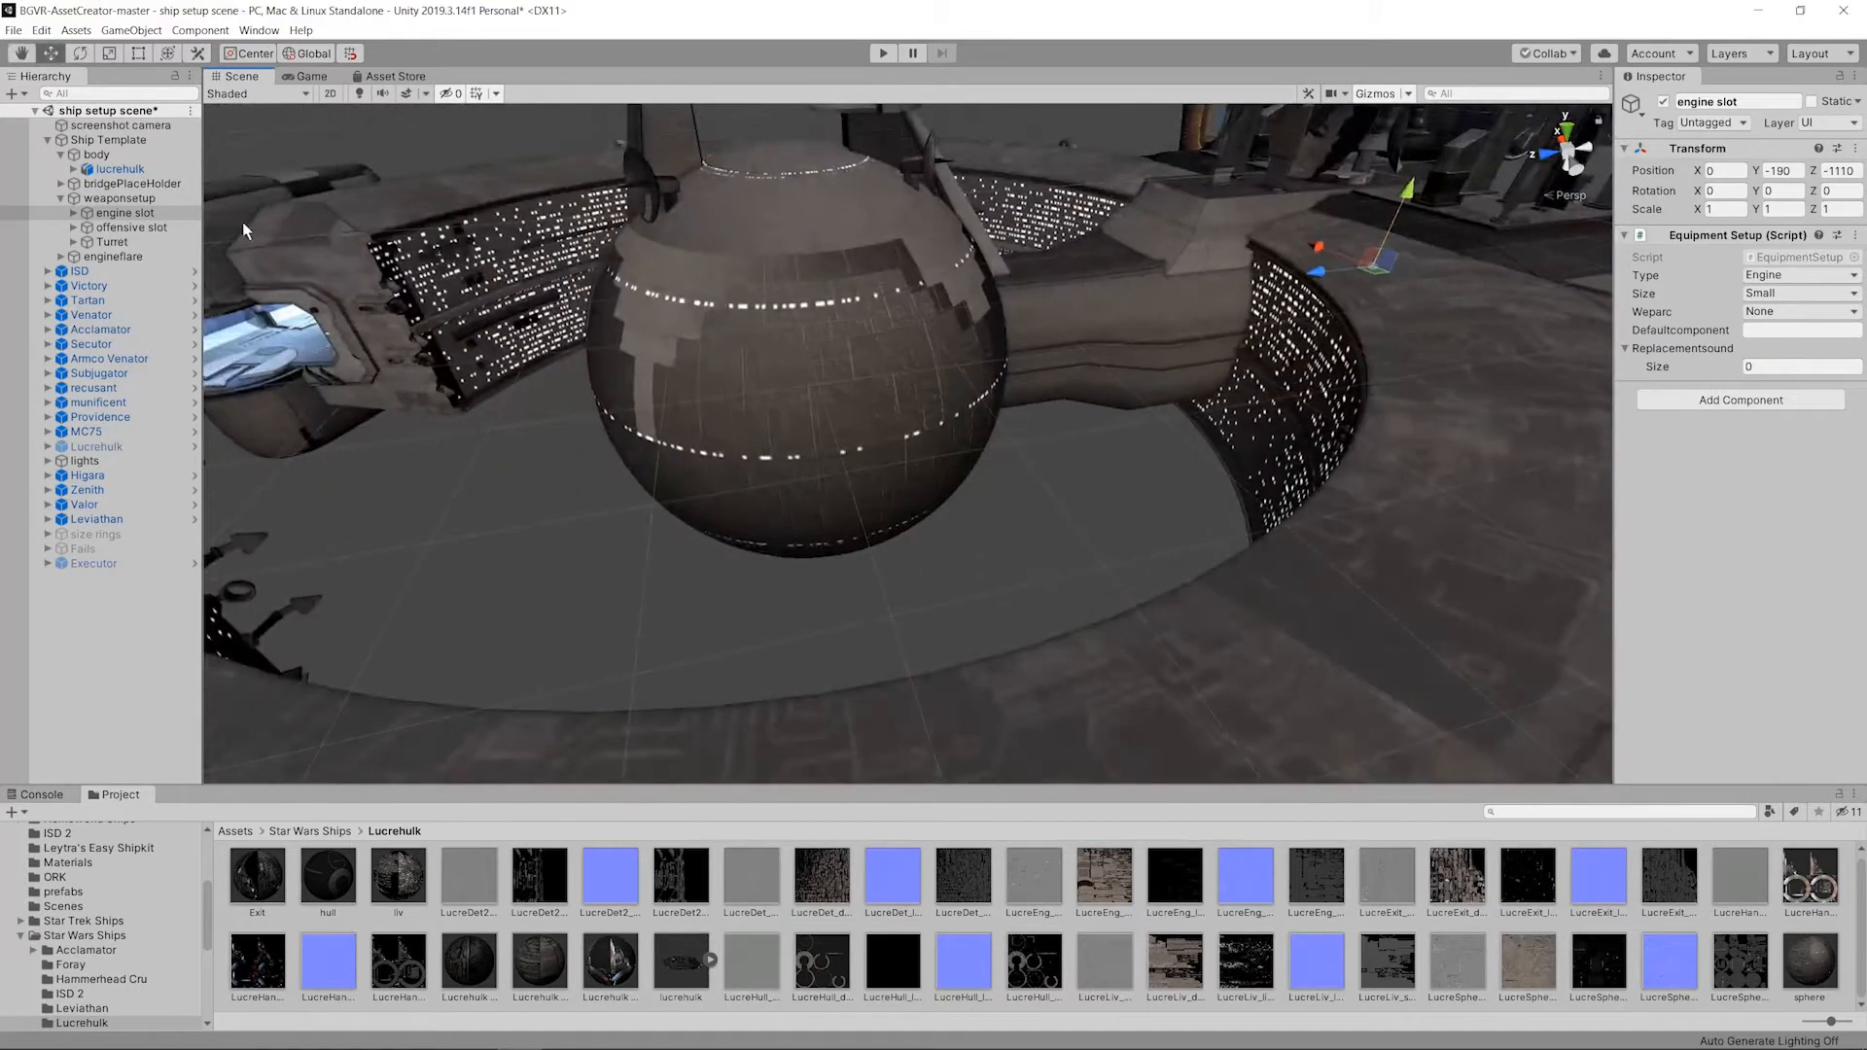
Step: Move the offensive slot down into the central sphere, at Y -238 and Z -4
left_click(131, 229)
scroll(926, 248, "down", 6)
mouse_move(929, 268)
left_mouse_down("alt")
mouse_move(865, 248)
mouse_move(1011, 254)
mouse_move(901, 268)
left_mouse_up("alt")
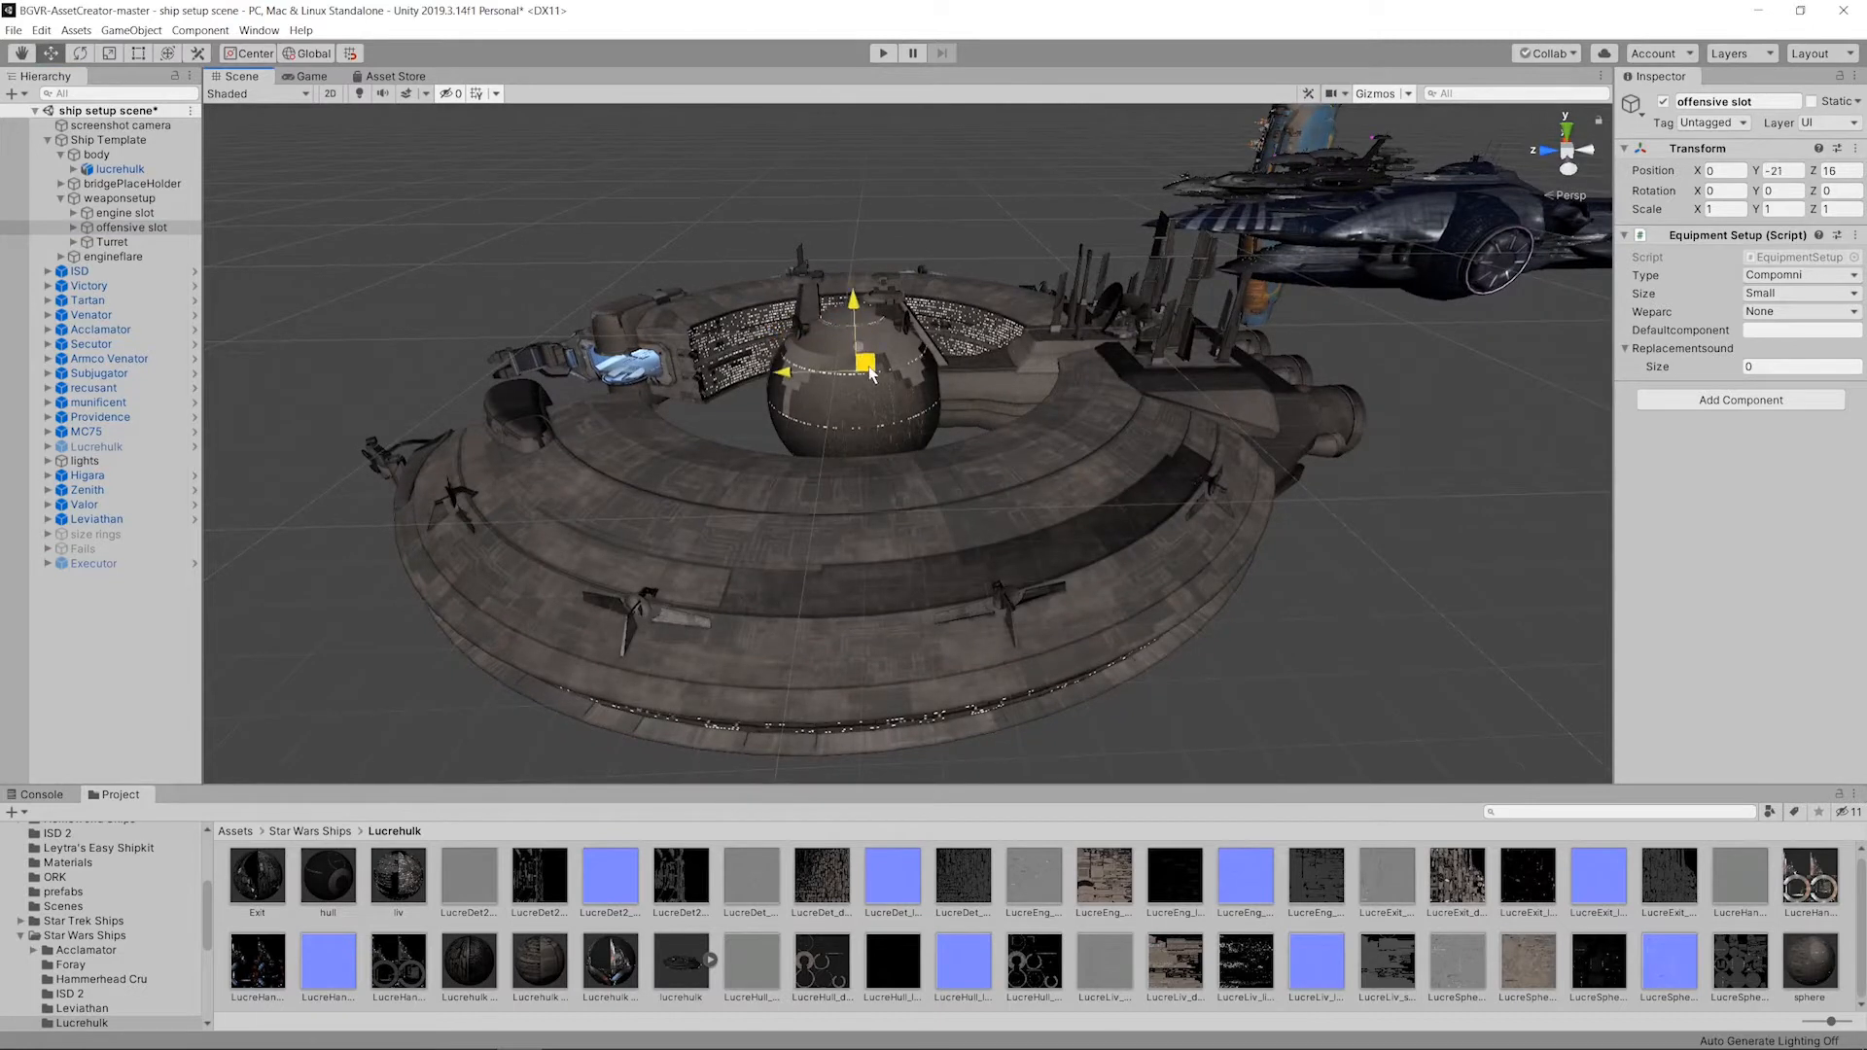
left_click_drag(870, 391, 1134, 390, "alt")
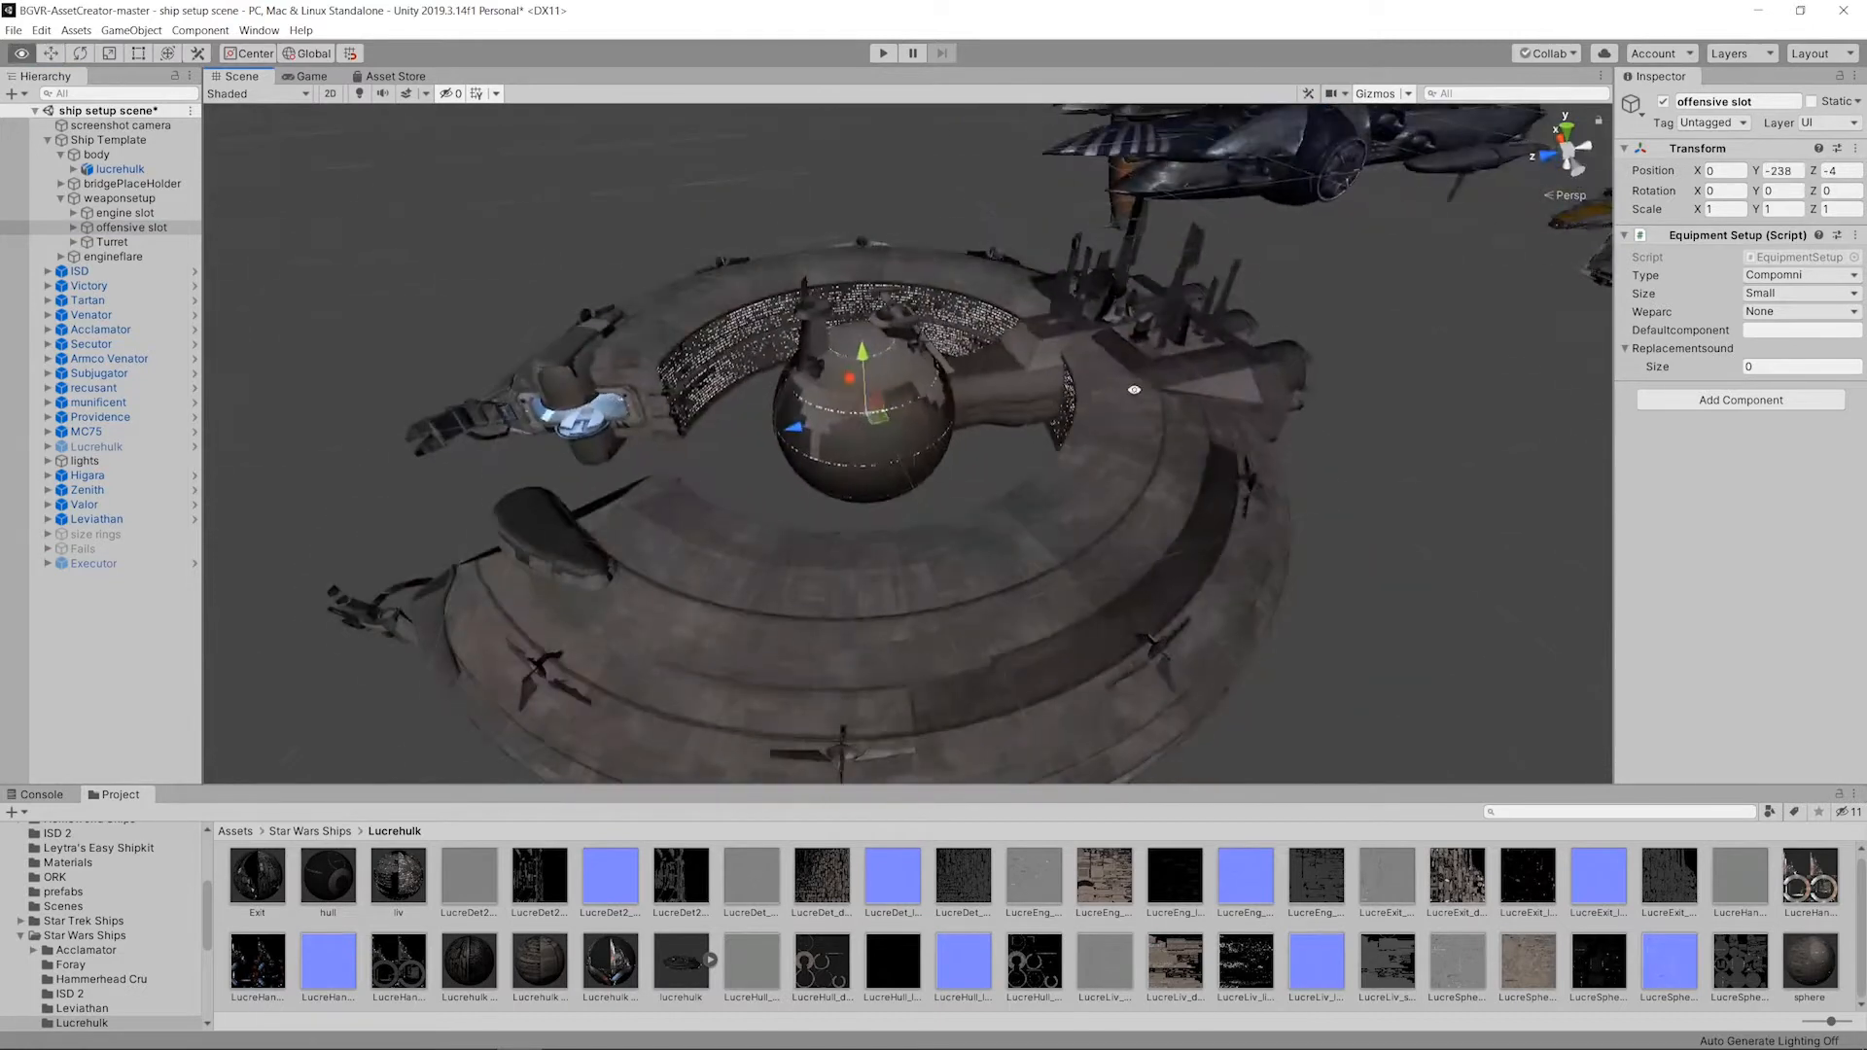
Step: Center Turret on the flat top of the central sphere, at X 0, Y 75.5 and Z 1.9
left_click(178, 243)
left_click_drag(915, 331, 830, 216, "alt")
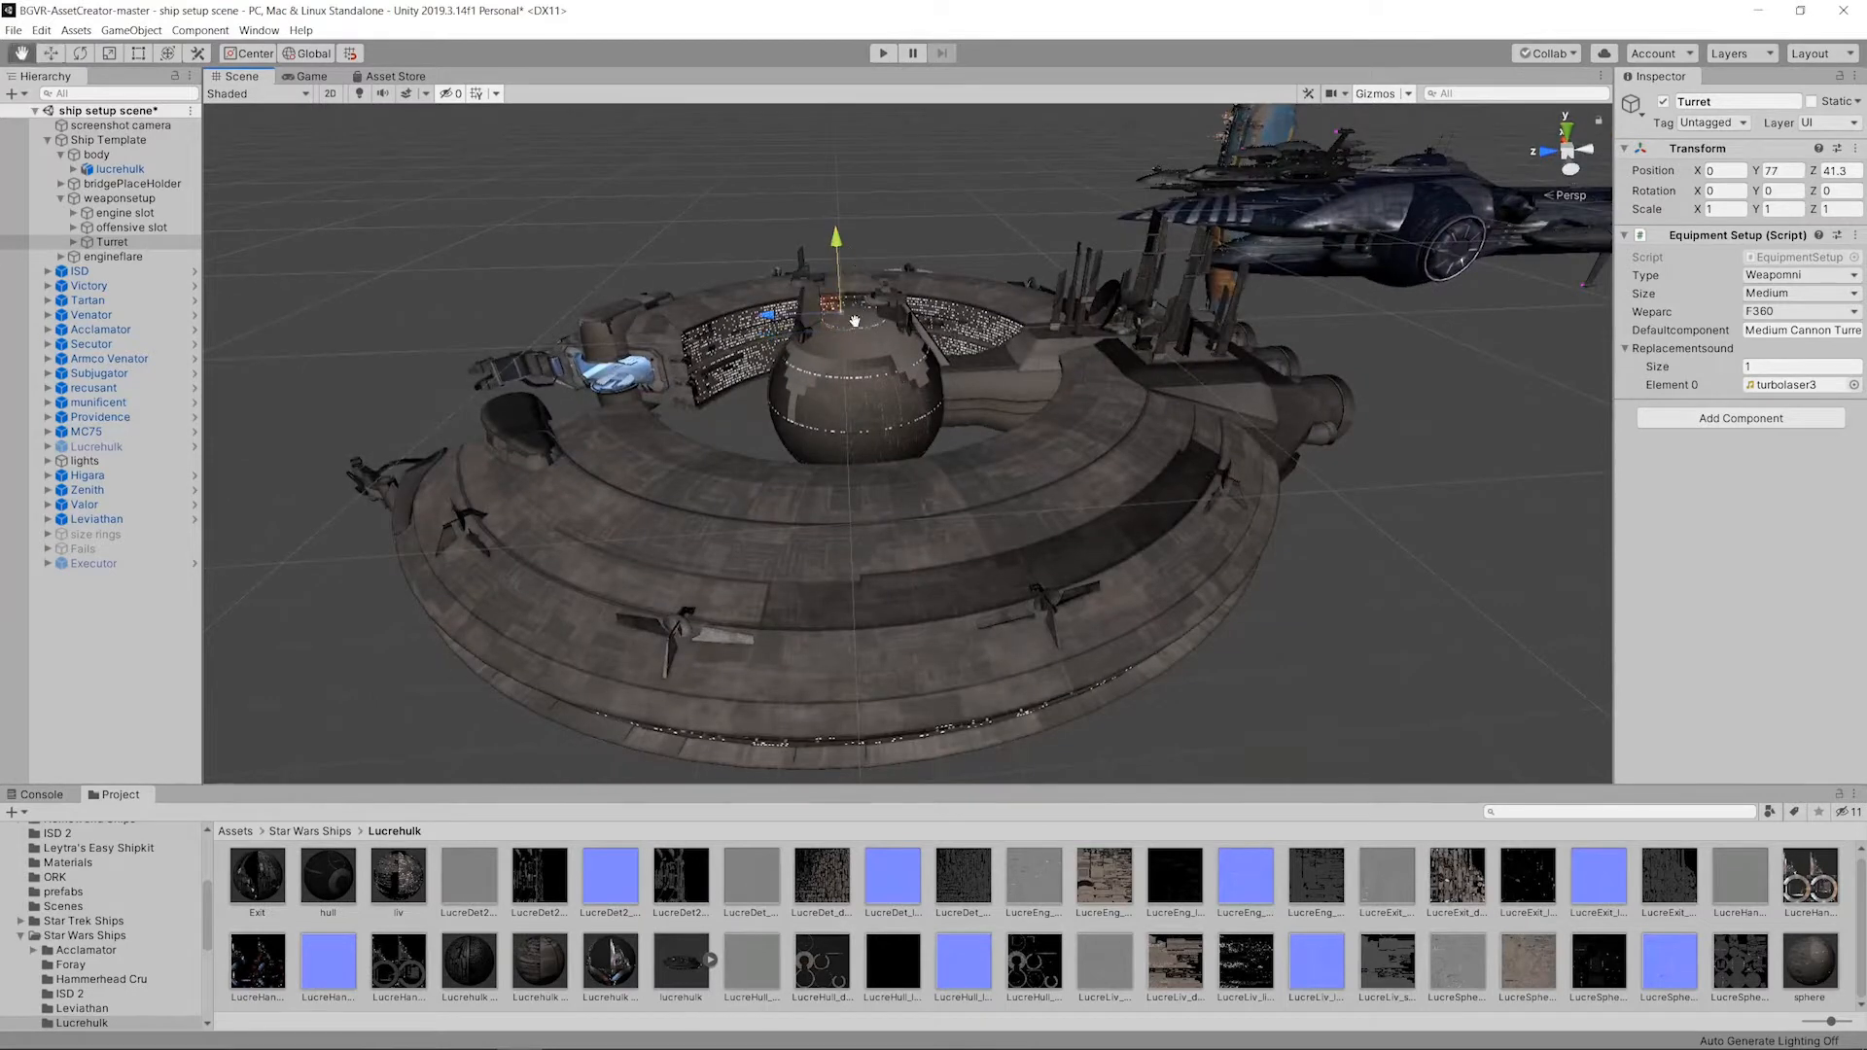
scroll(860, 295, "up", 8)
middle_click_drag(844, 267, 1147, 448)
scroll(1163, 315, "up", 4)
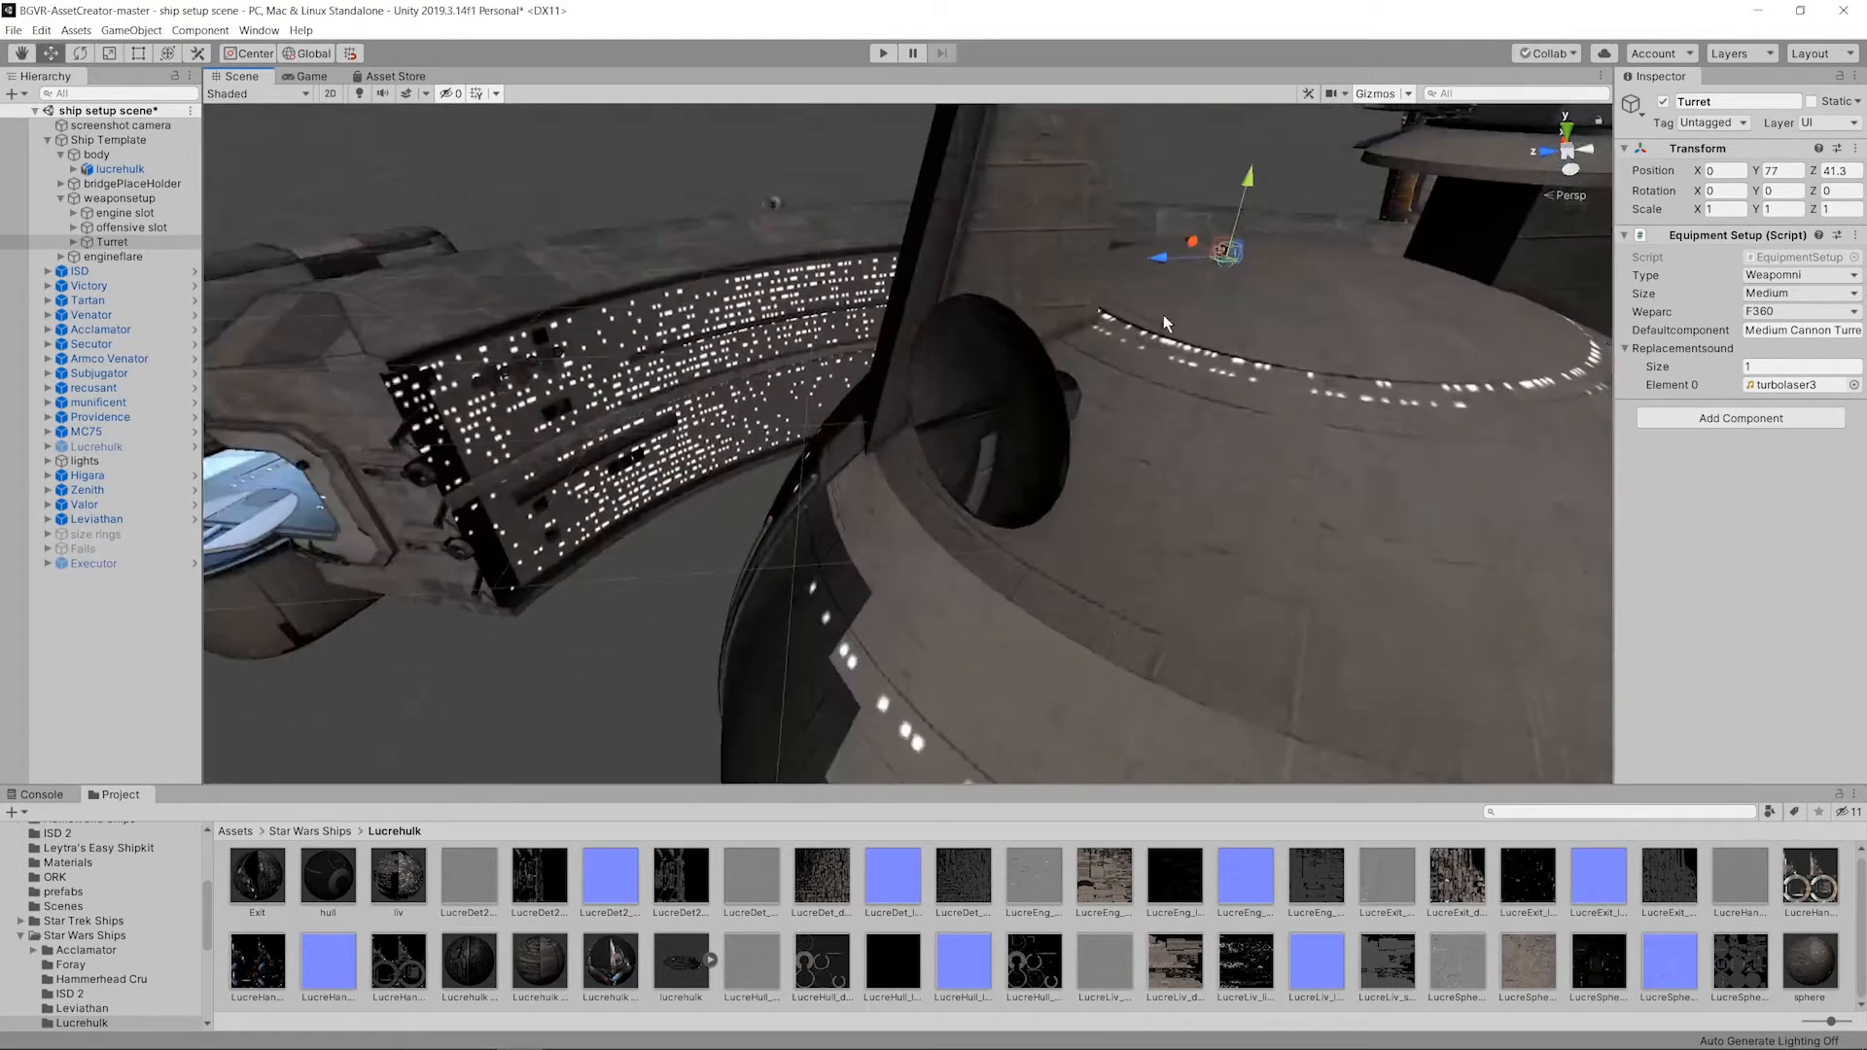
scroll(1164, 313, "up", 4)
middle_click_drag(1196, 267, 972, 357)
scroll(972, 357, "up", 2)
scroll(885, 359, "down", 1)
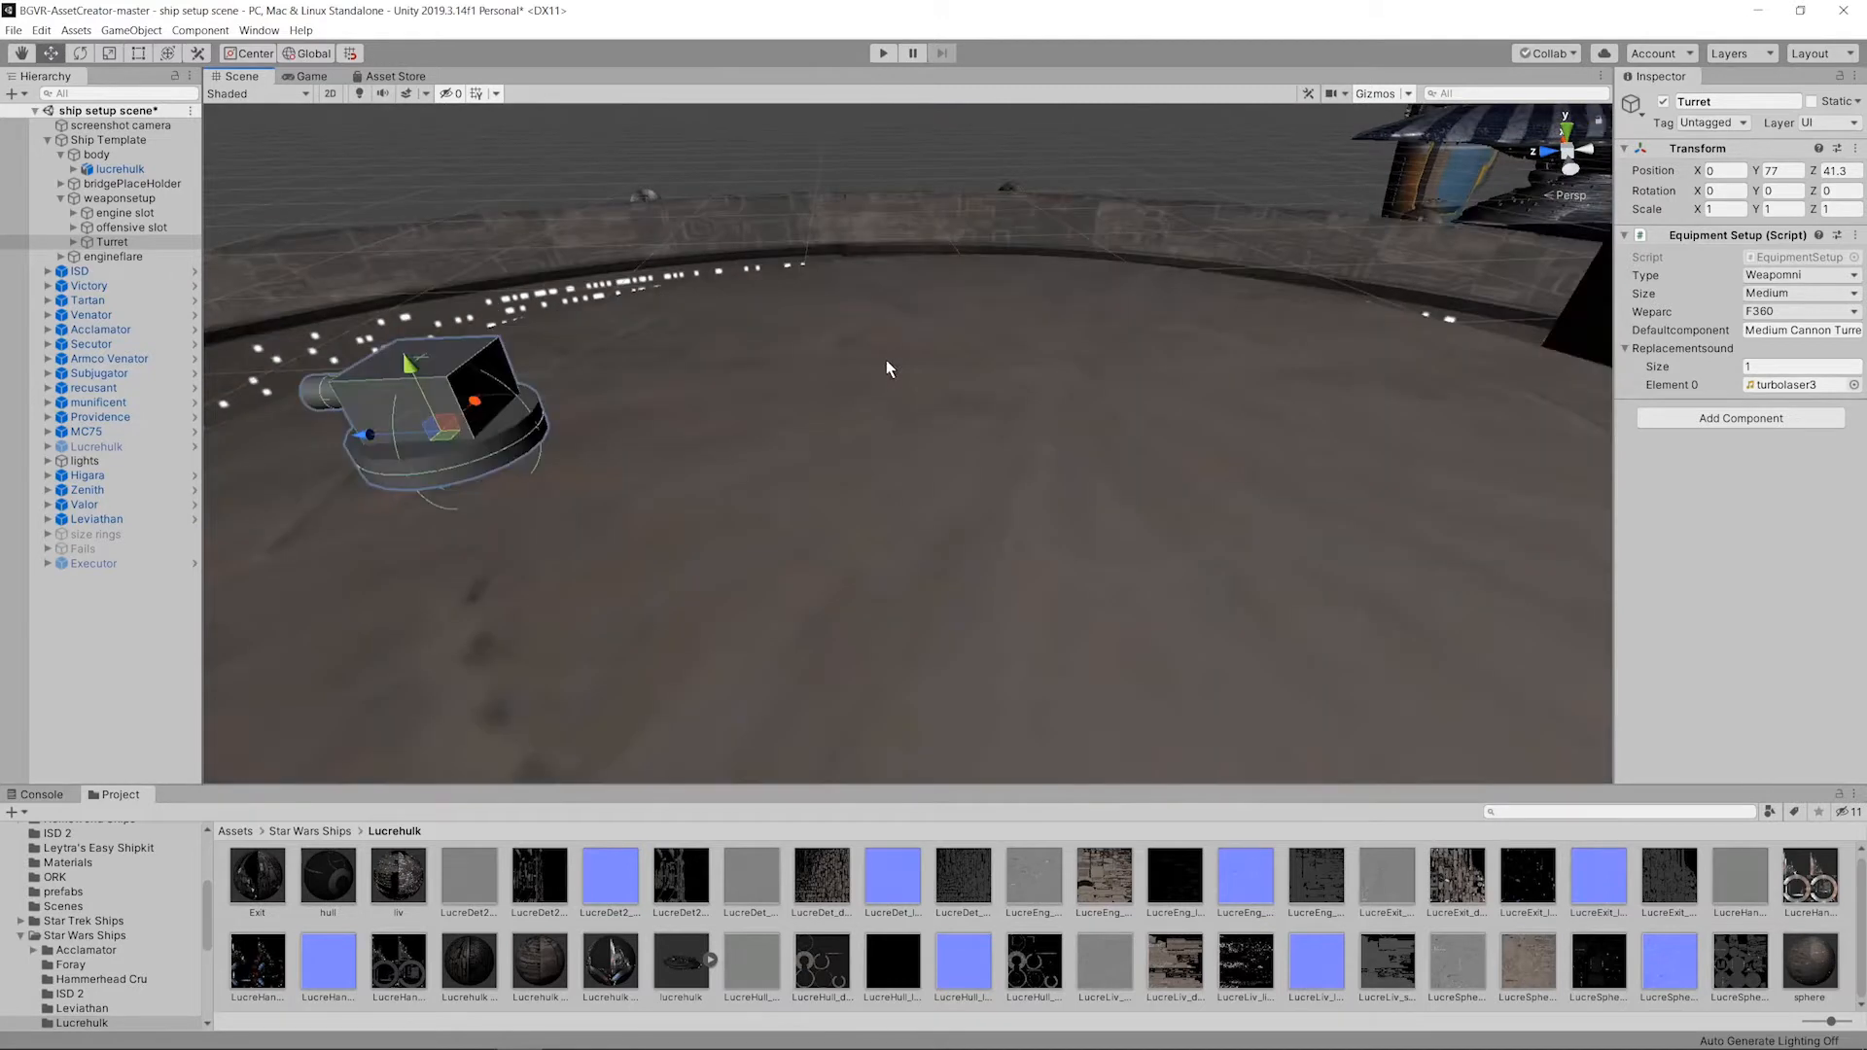
left_click_drag(886, 362, 982, 462, "alt")
left_click_drag(1258, 314, 936, 347, "alt")
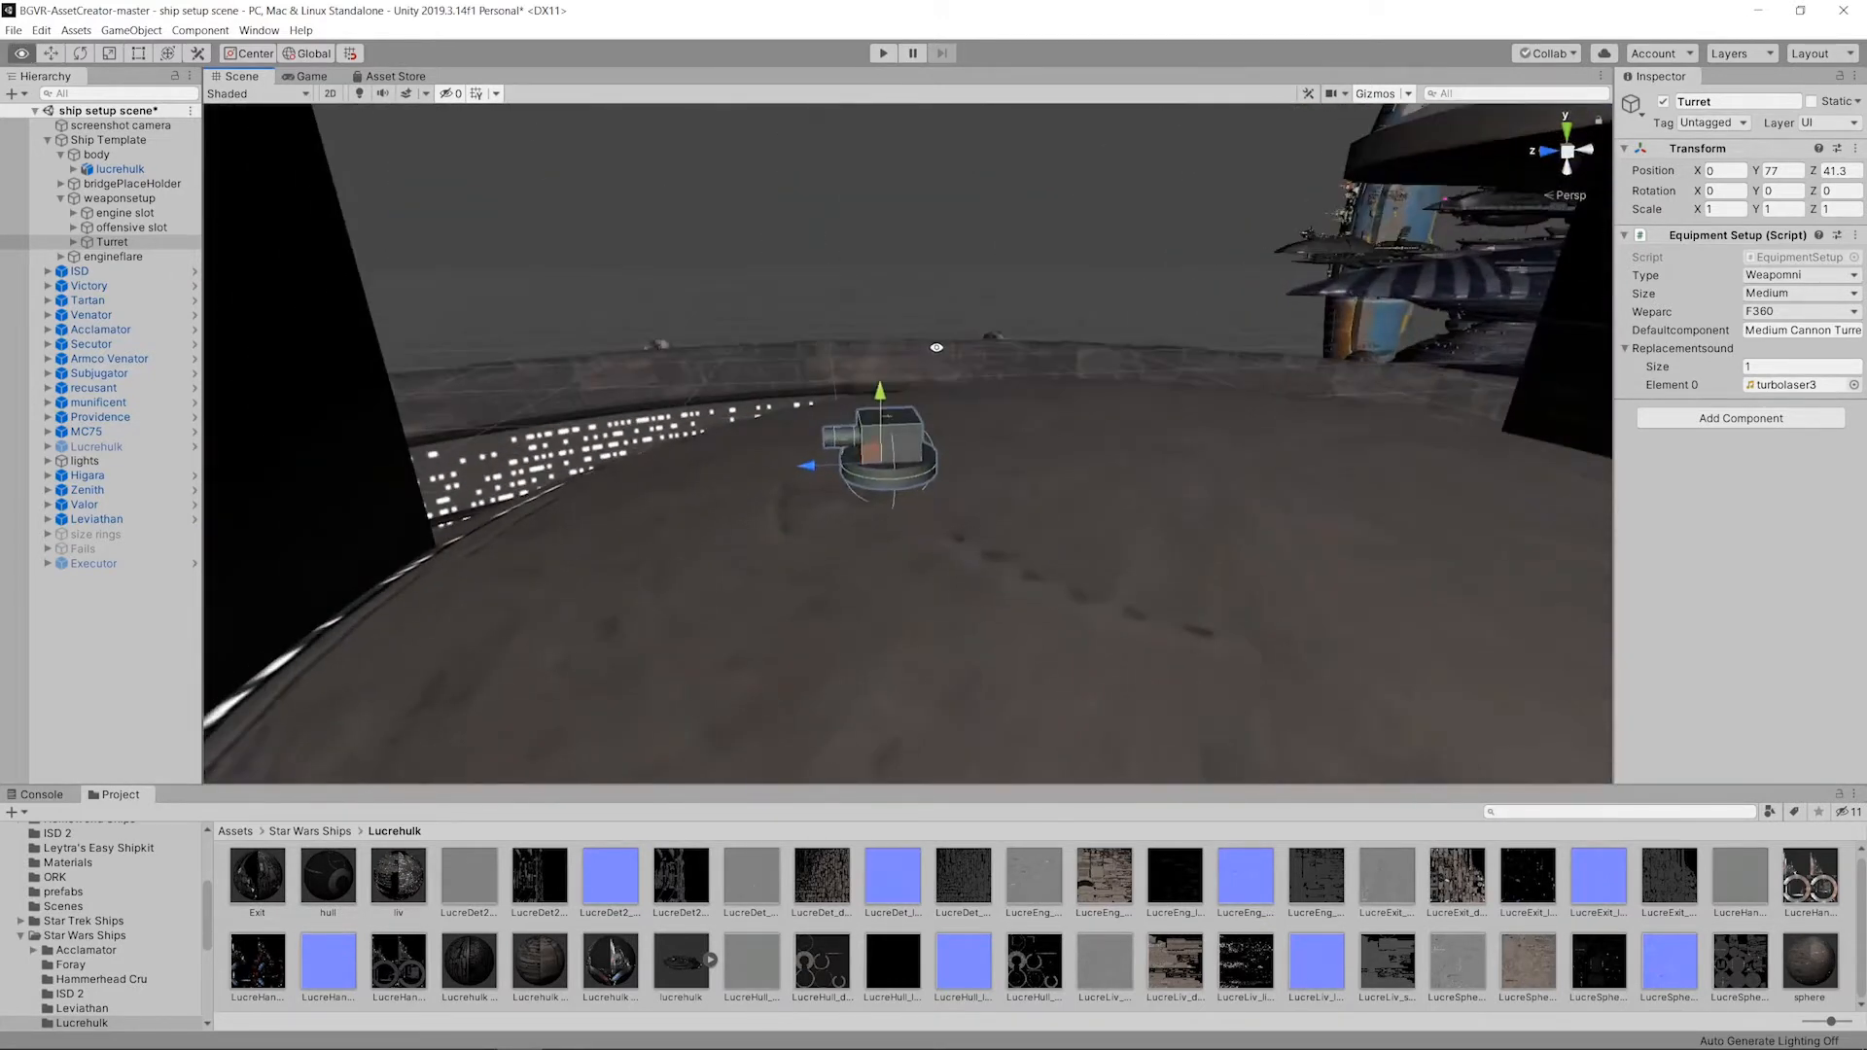
left_click_drag(786, 475, 1174, 465)
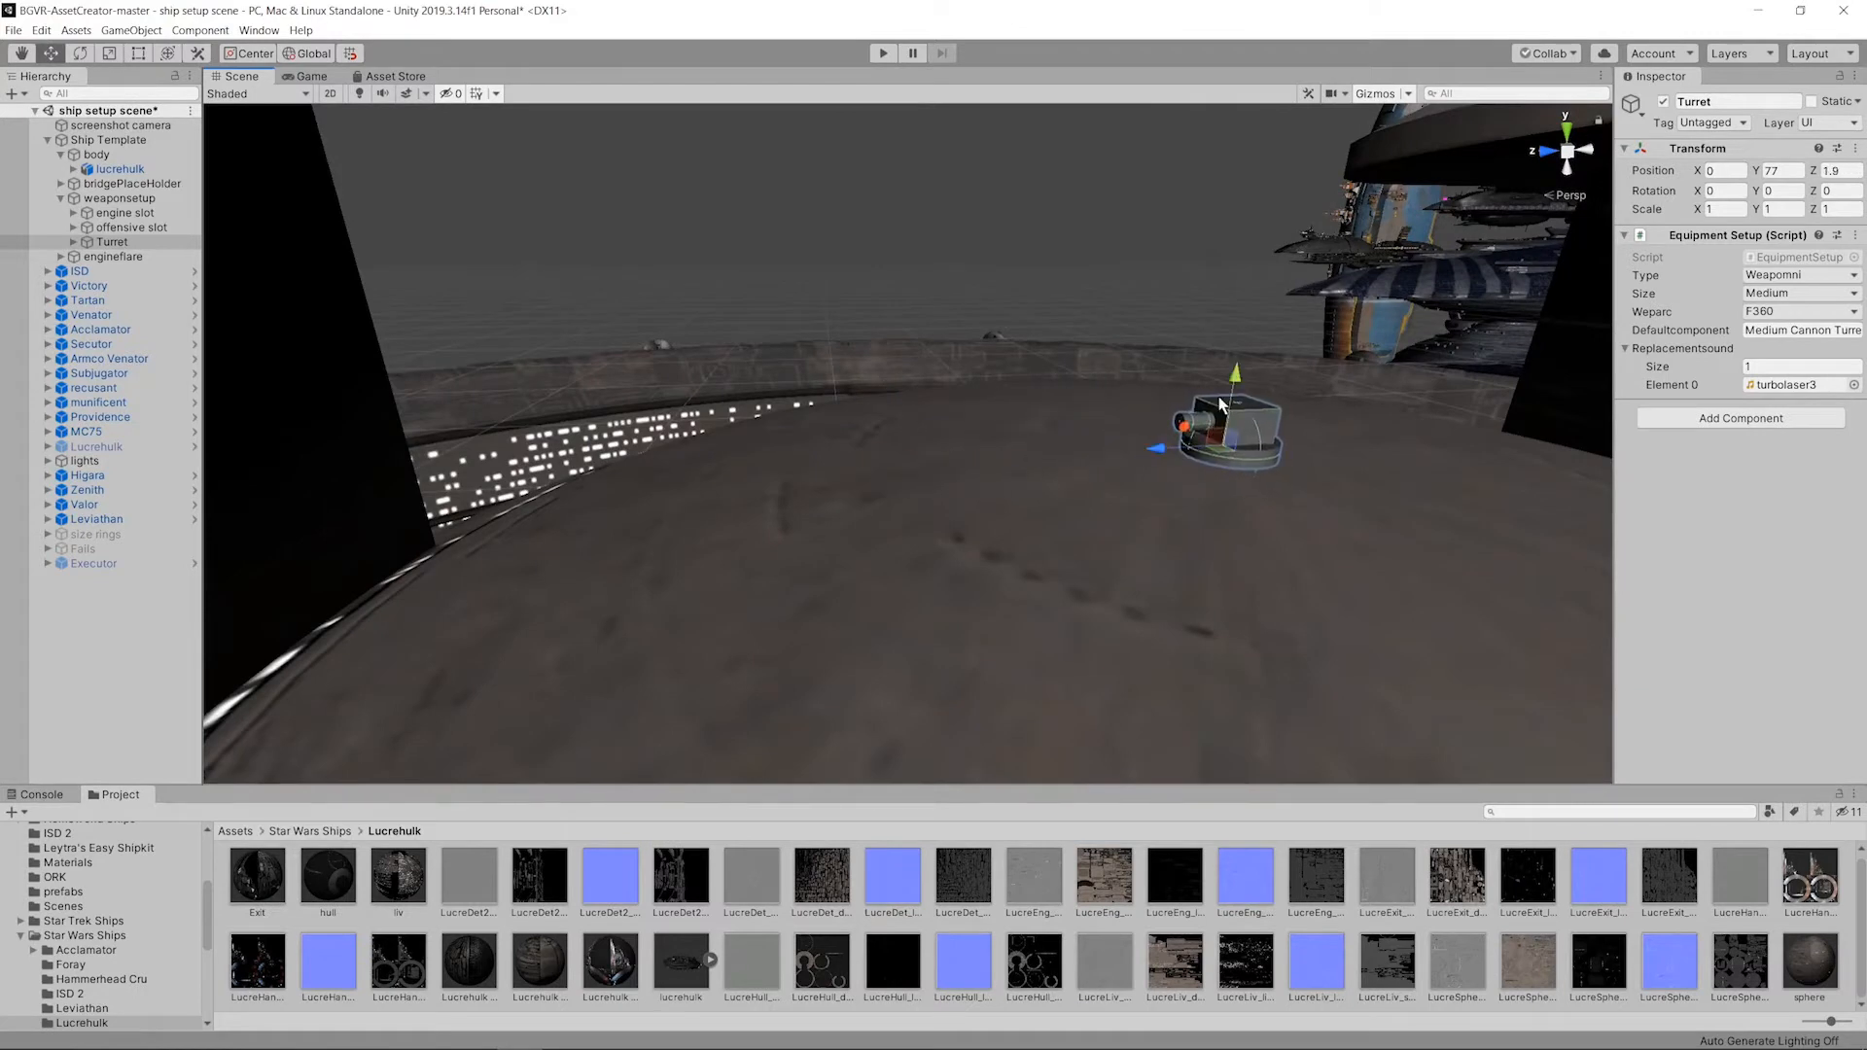
left_click_drag(1222, 404, 1228, 411)
left_click_drag(1100, 376, 1157, 329, "alt")
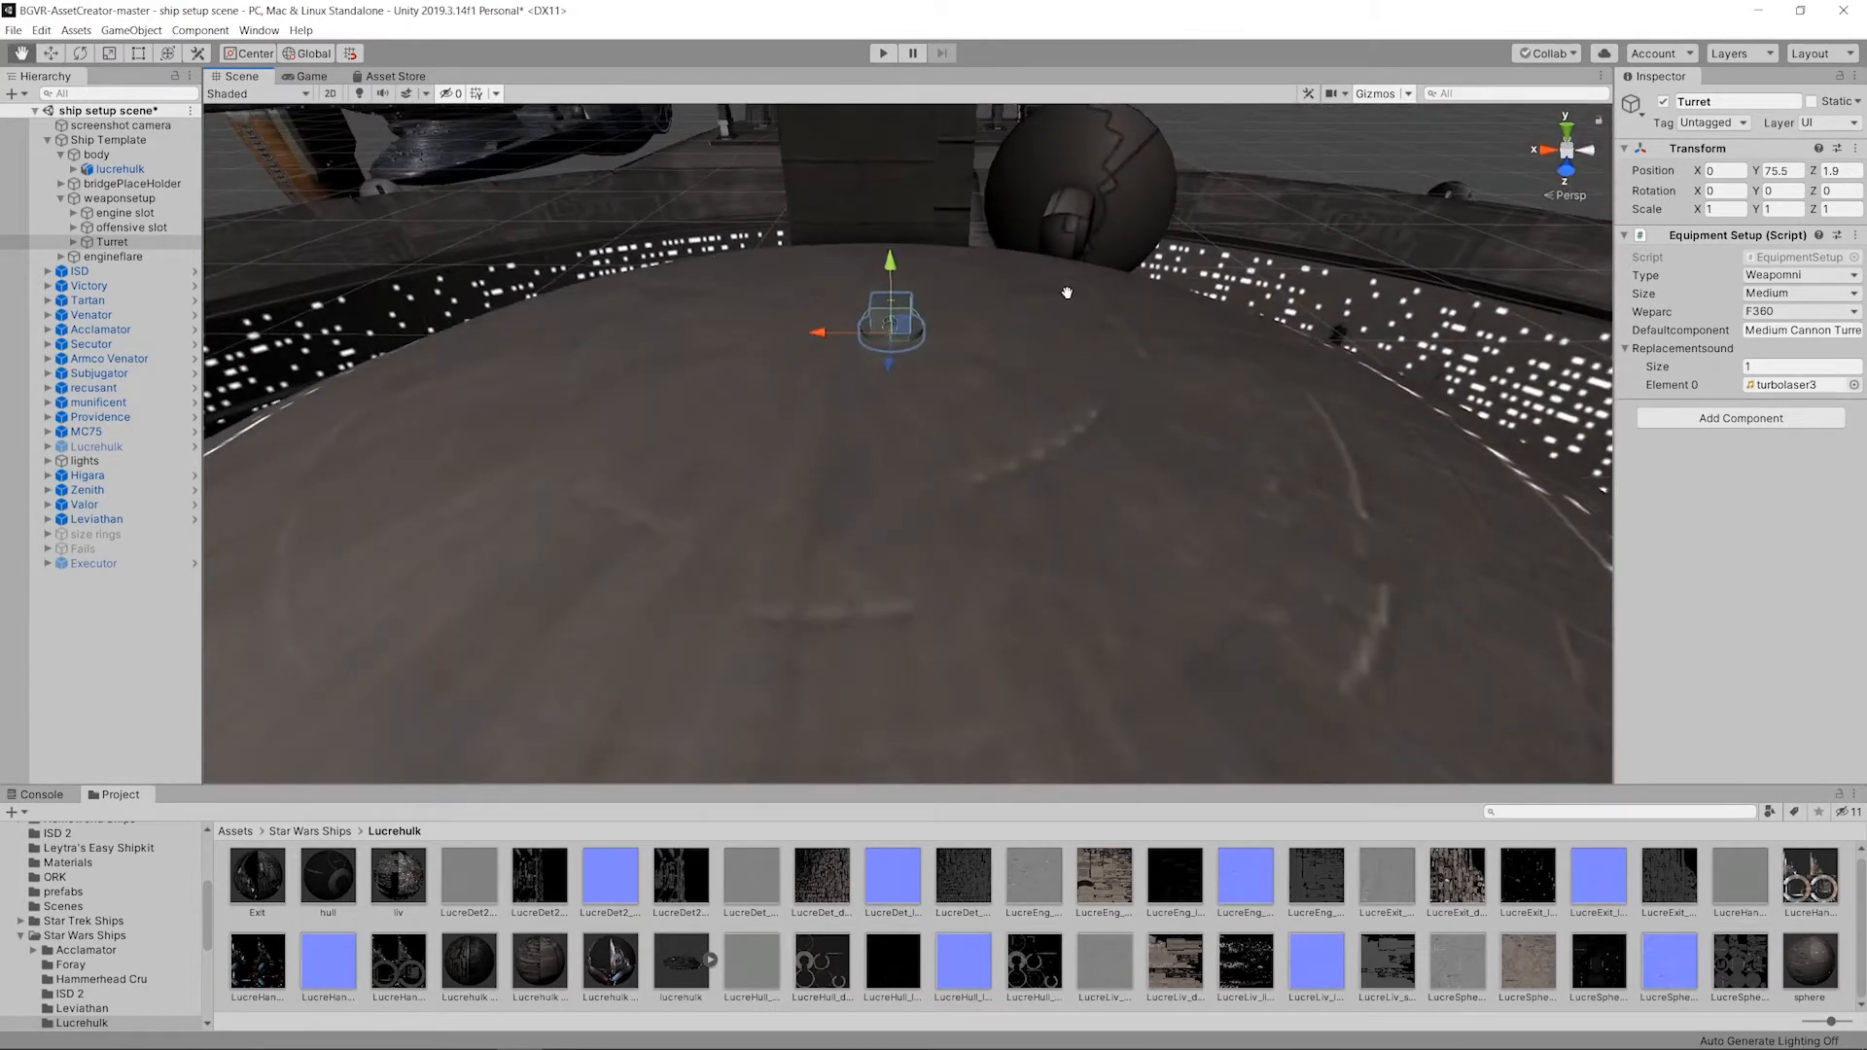
mouse_move(1066, 292)
middle_mouse_down()
mouse_move(1085, 340)
mouse_move(1091, 315)
middle_mouse_up()
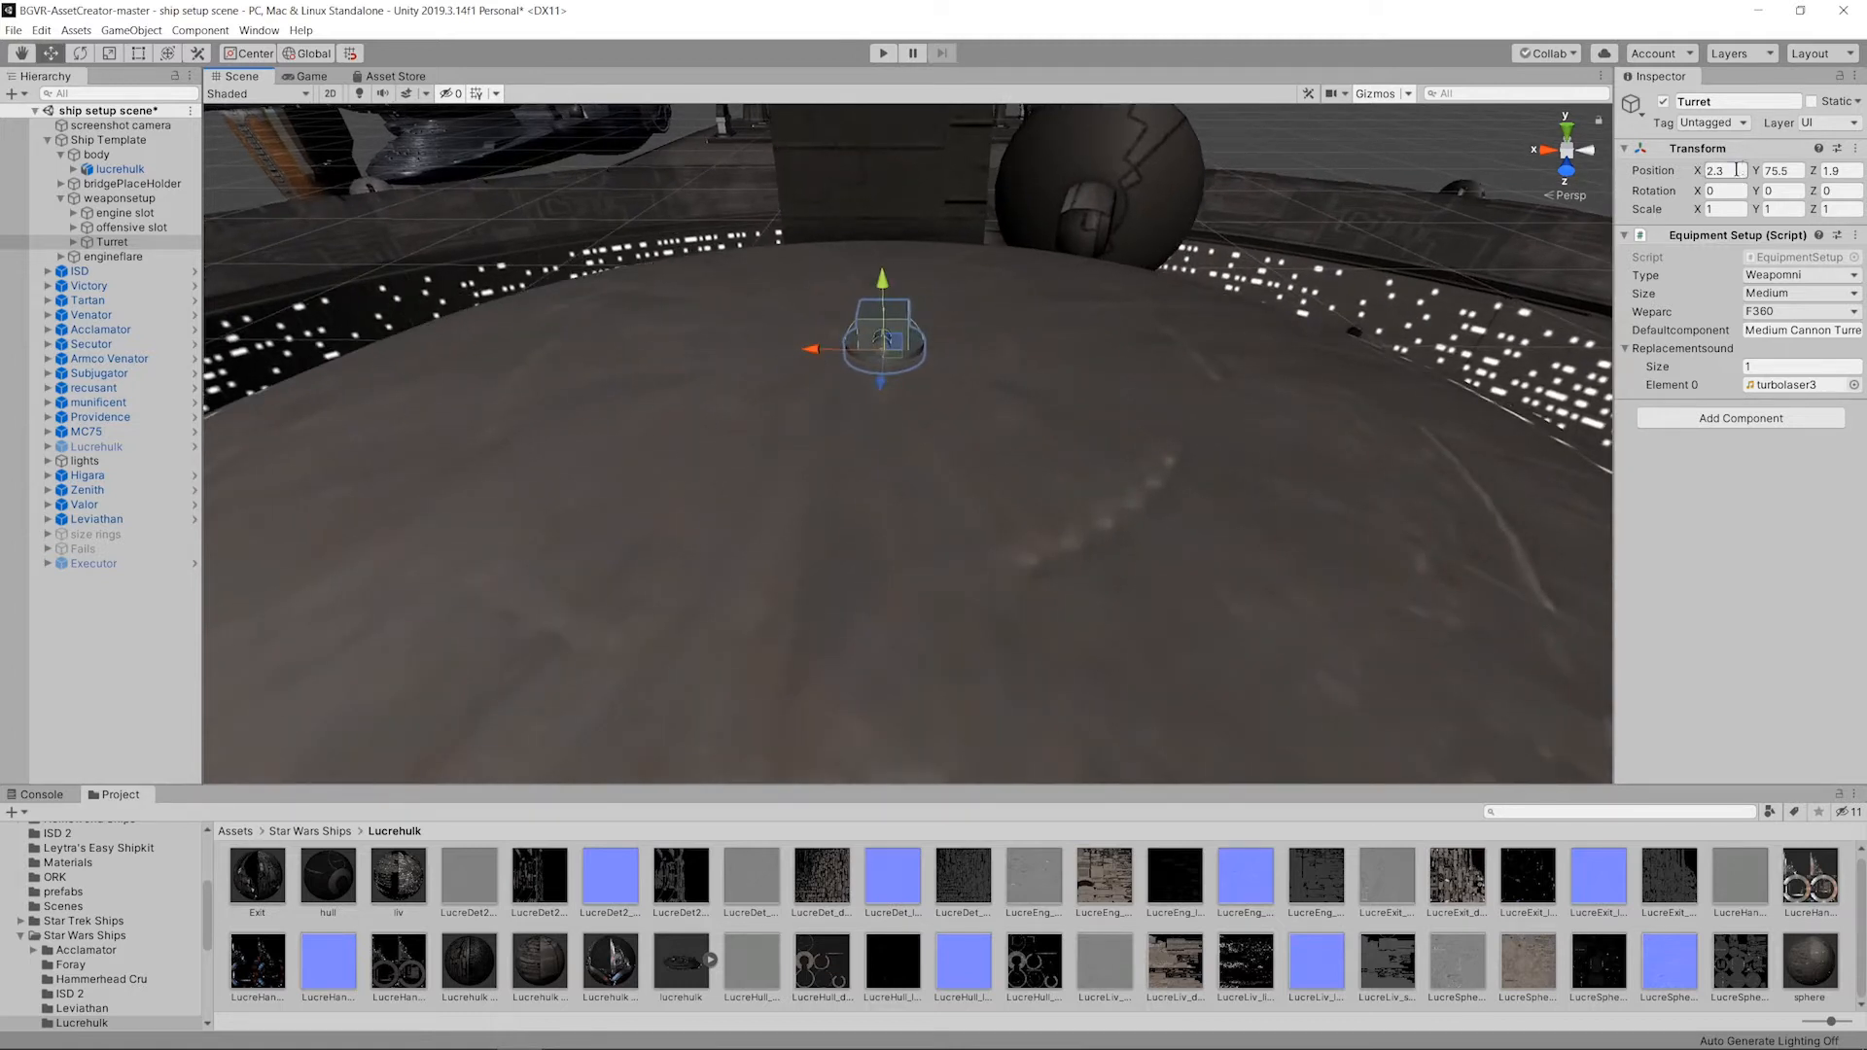
left_click_drag(1136, 282, 842, 276, "alt")
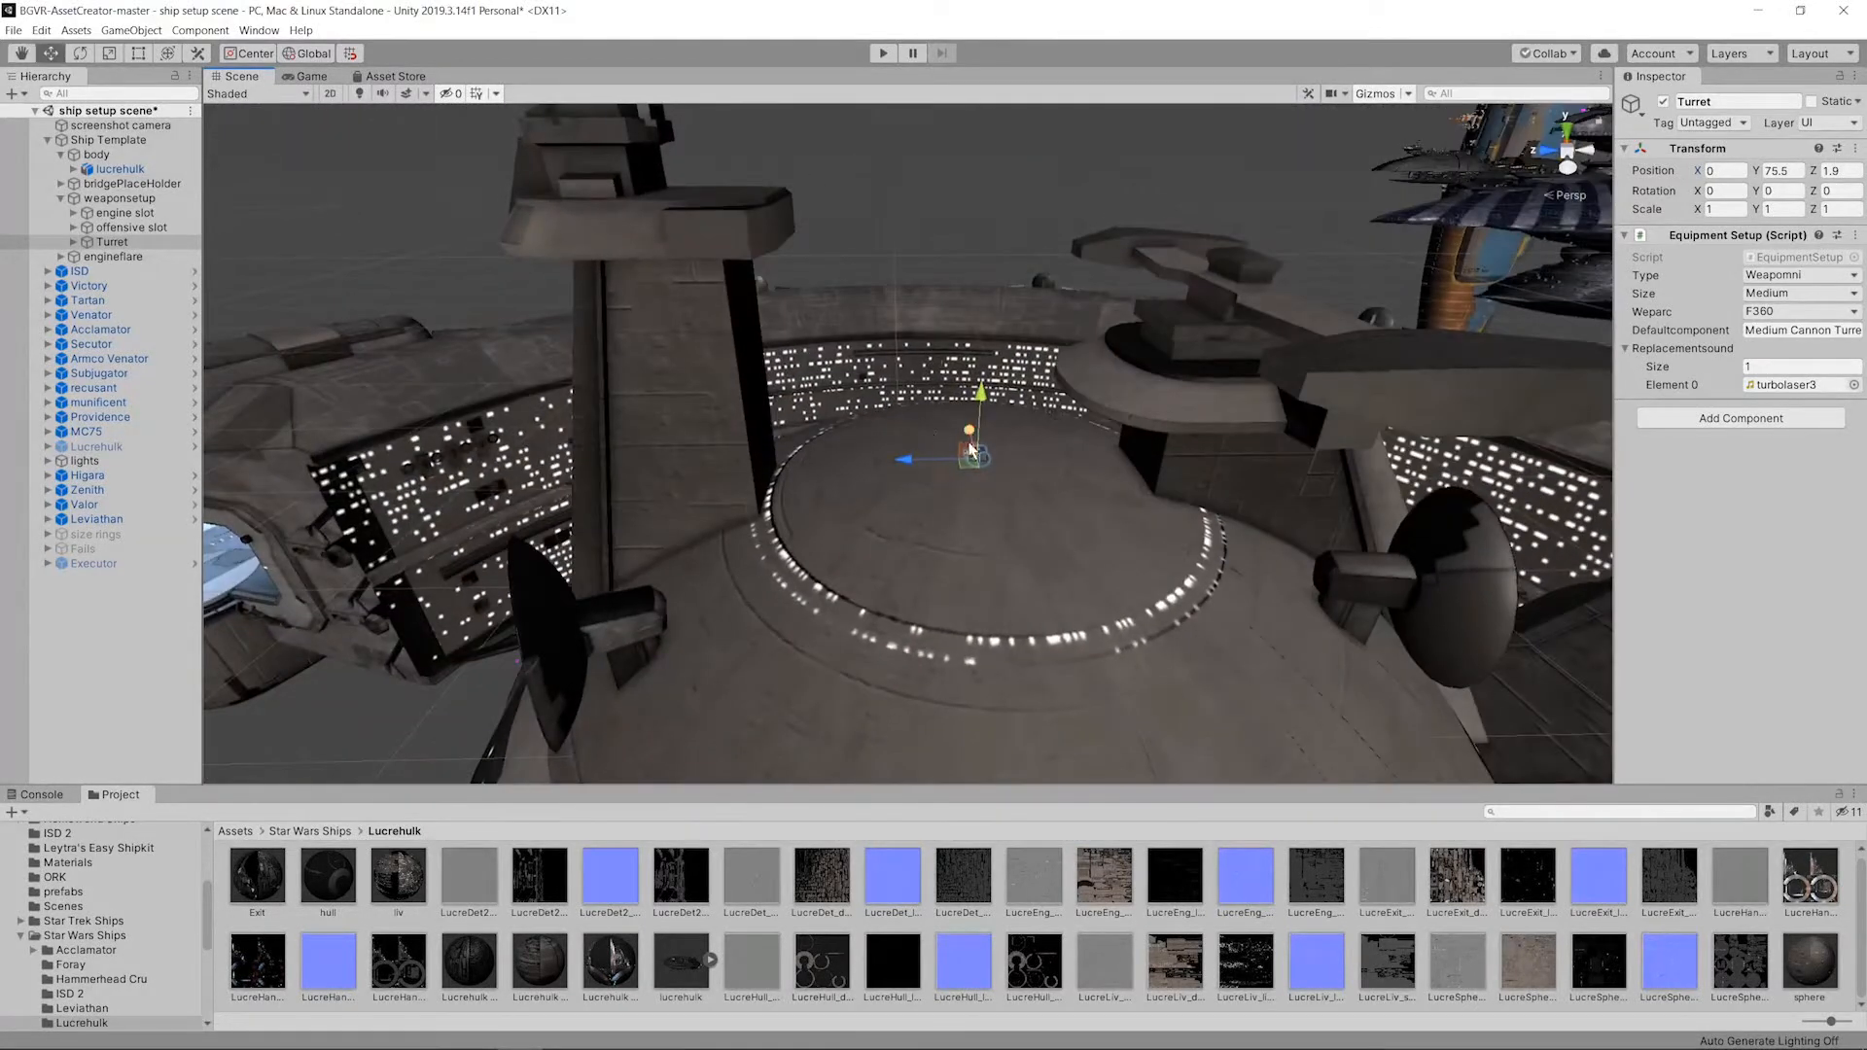
Step: Move Turret off the central sphere to the rounded tower on one front arm of the ring, at about X -348.9, Y -20.8 and Z 931.6
left_click_drag(657, 258, 860, 454, "alt")
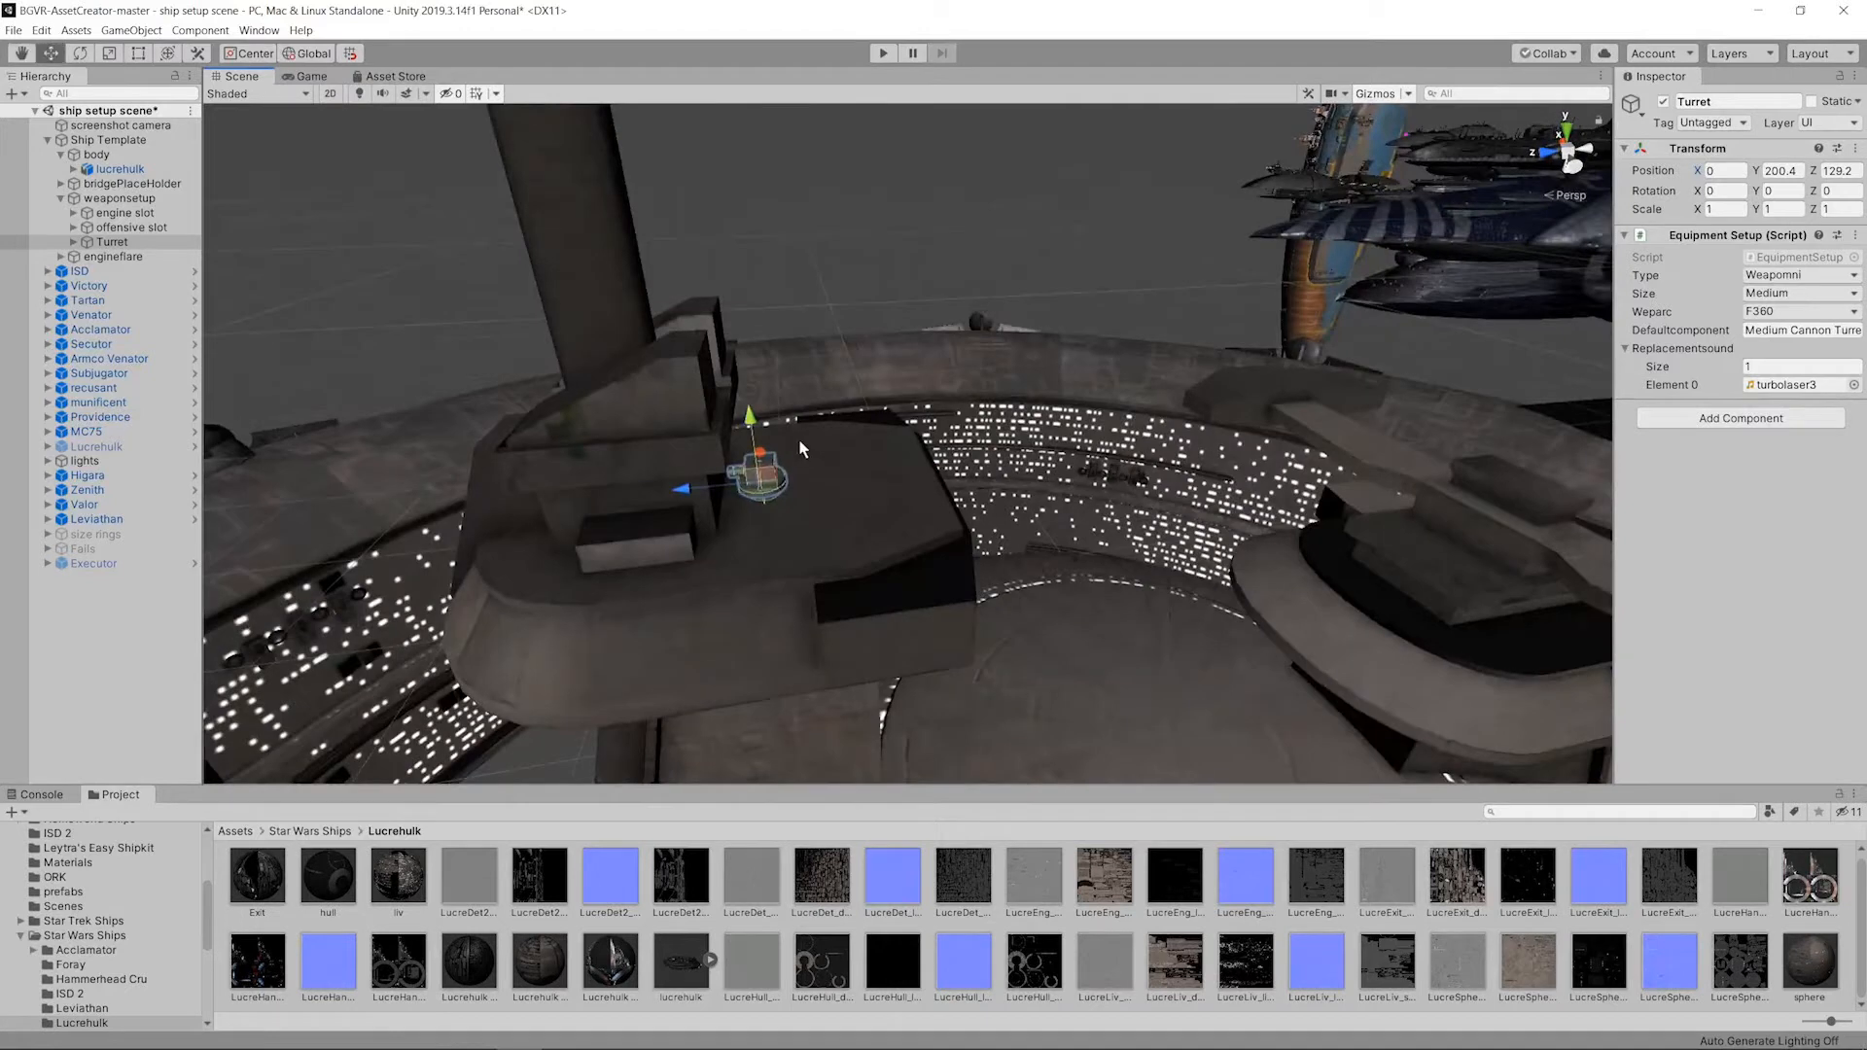
key("f")
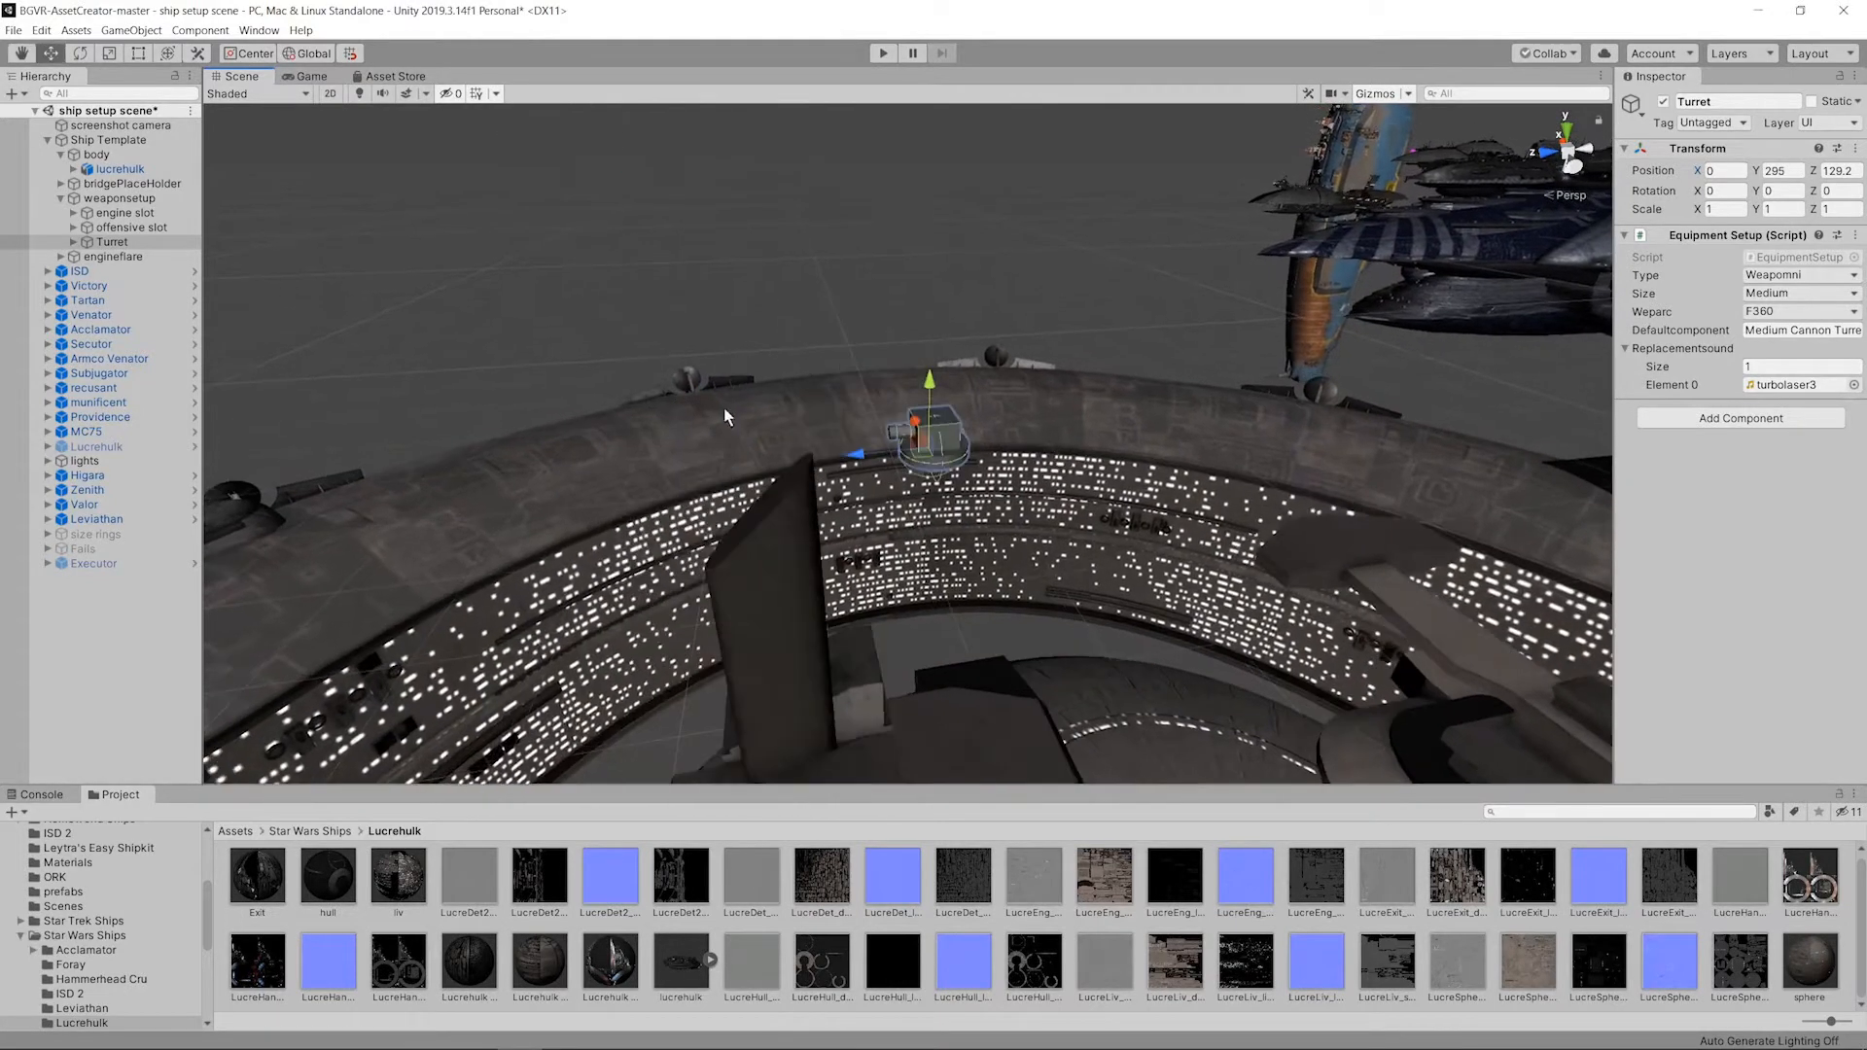
left_click_drag(853, 457, 747, 468)
left_click_drag(695, 498, 751, 544, "alt")
left_click_drag(372, 462, 1332, 489, "alt")
left_click_drag(432, 311, 440, 315)
left_click_drag(440, 315, 800, 345, "alt")
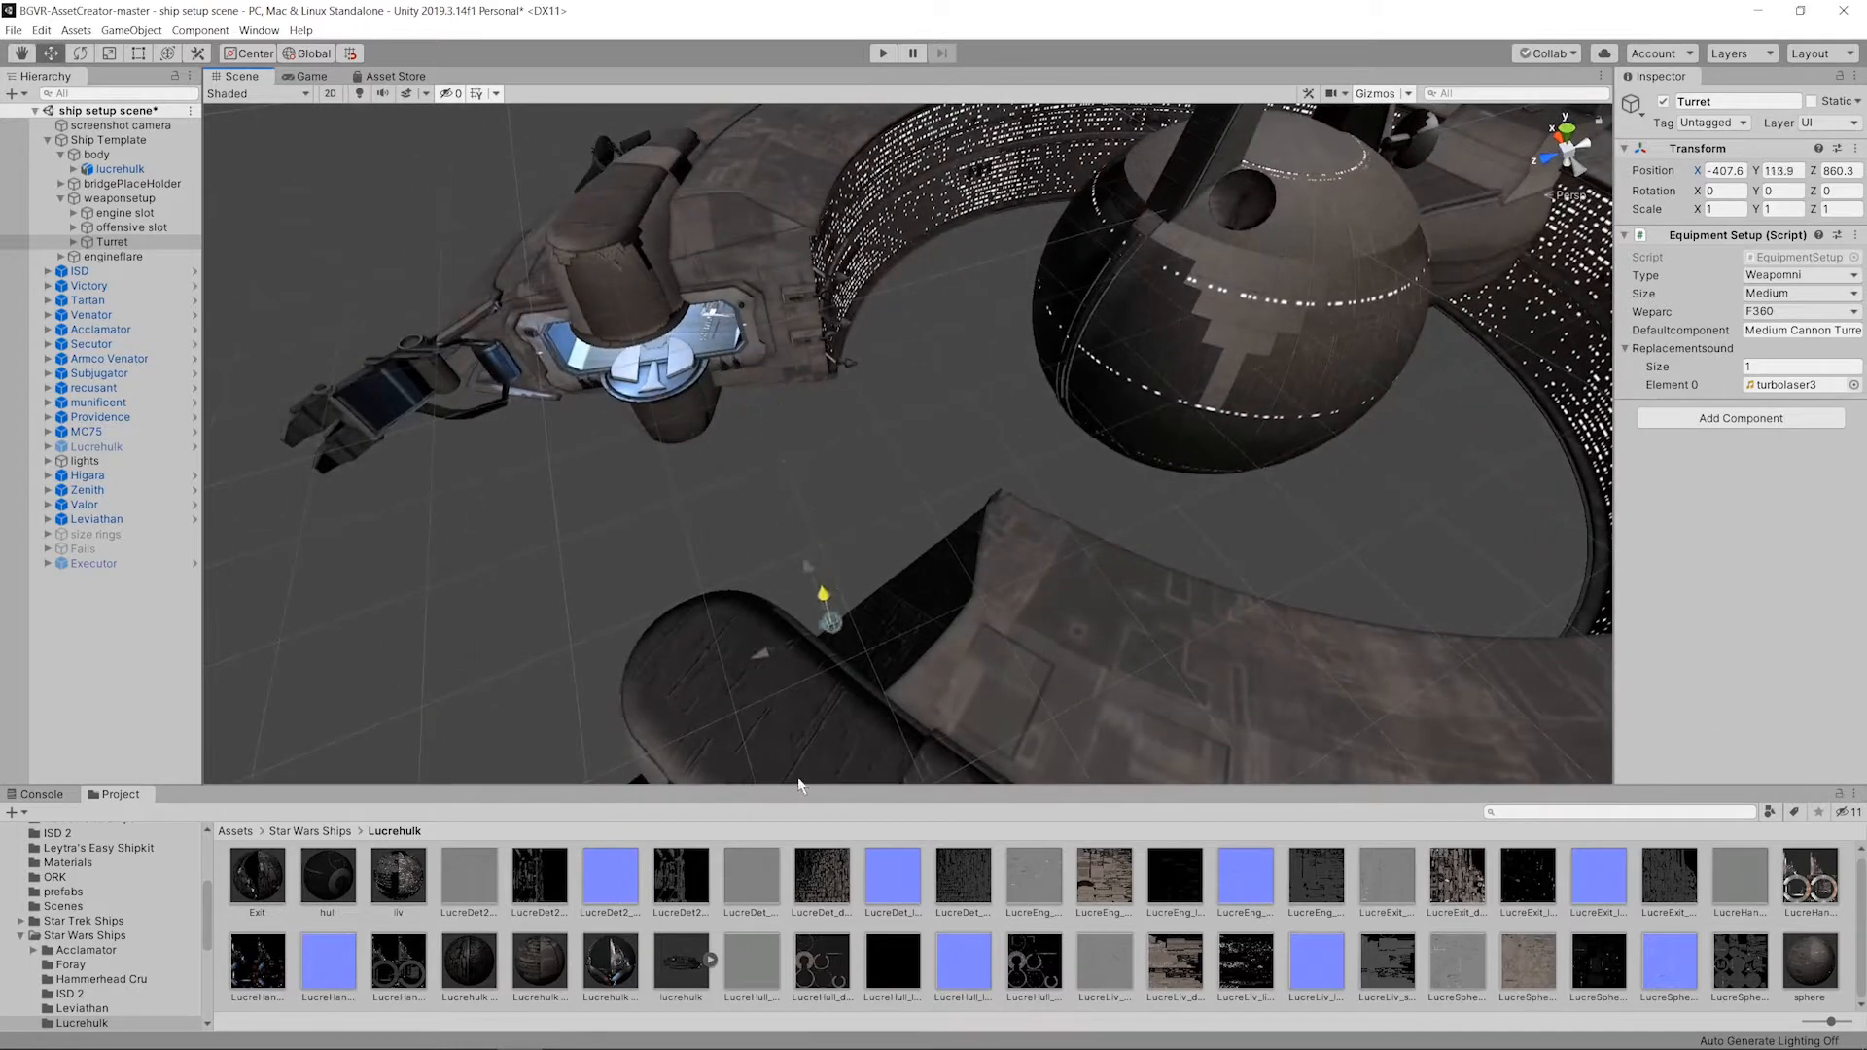
left_click_drag(983, 630, 967, 591, "alt")
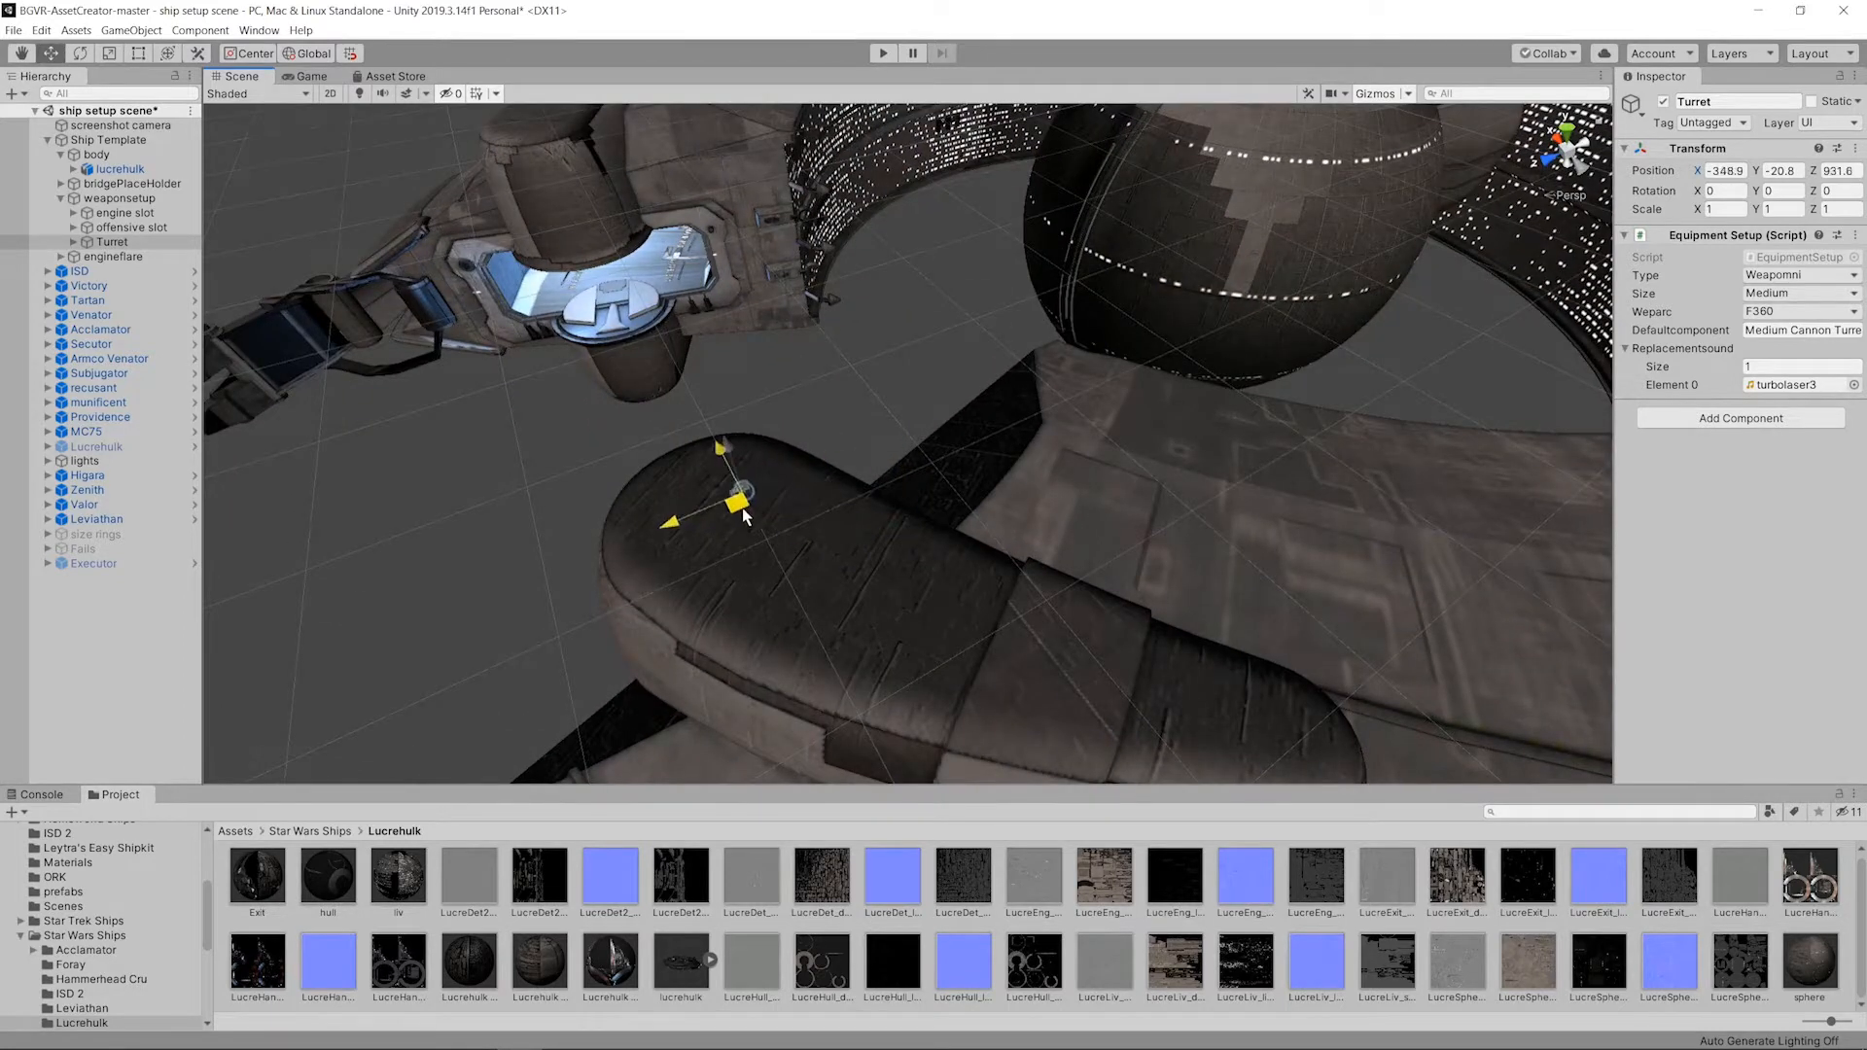
Step: Seat Turret on the tower's top surface at X -336.4, Y -17.1 and Z 968.4
left_click_drag(720, 515, 735, 422, "alt")
left_click_drag(735, 422, 783, 565, "alt")
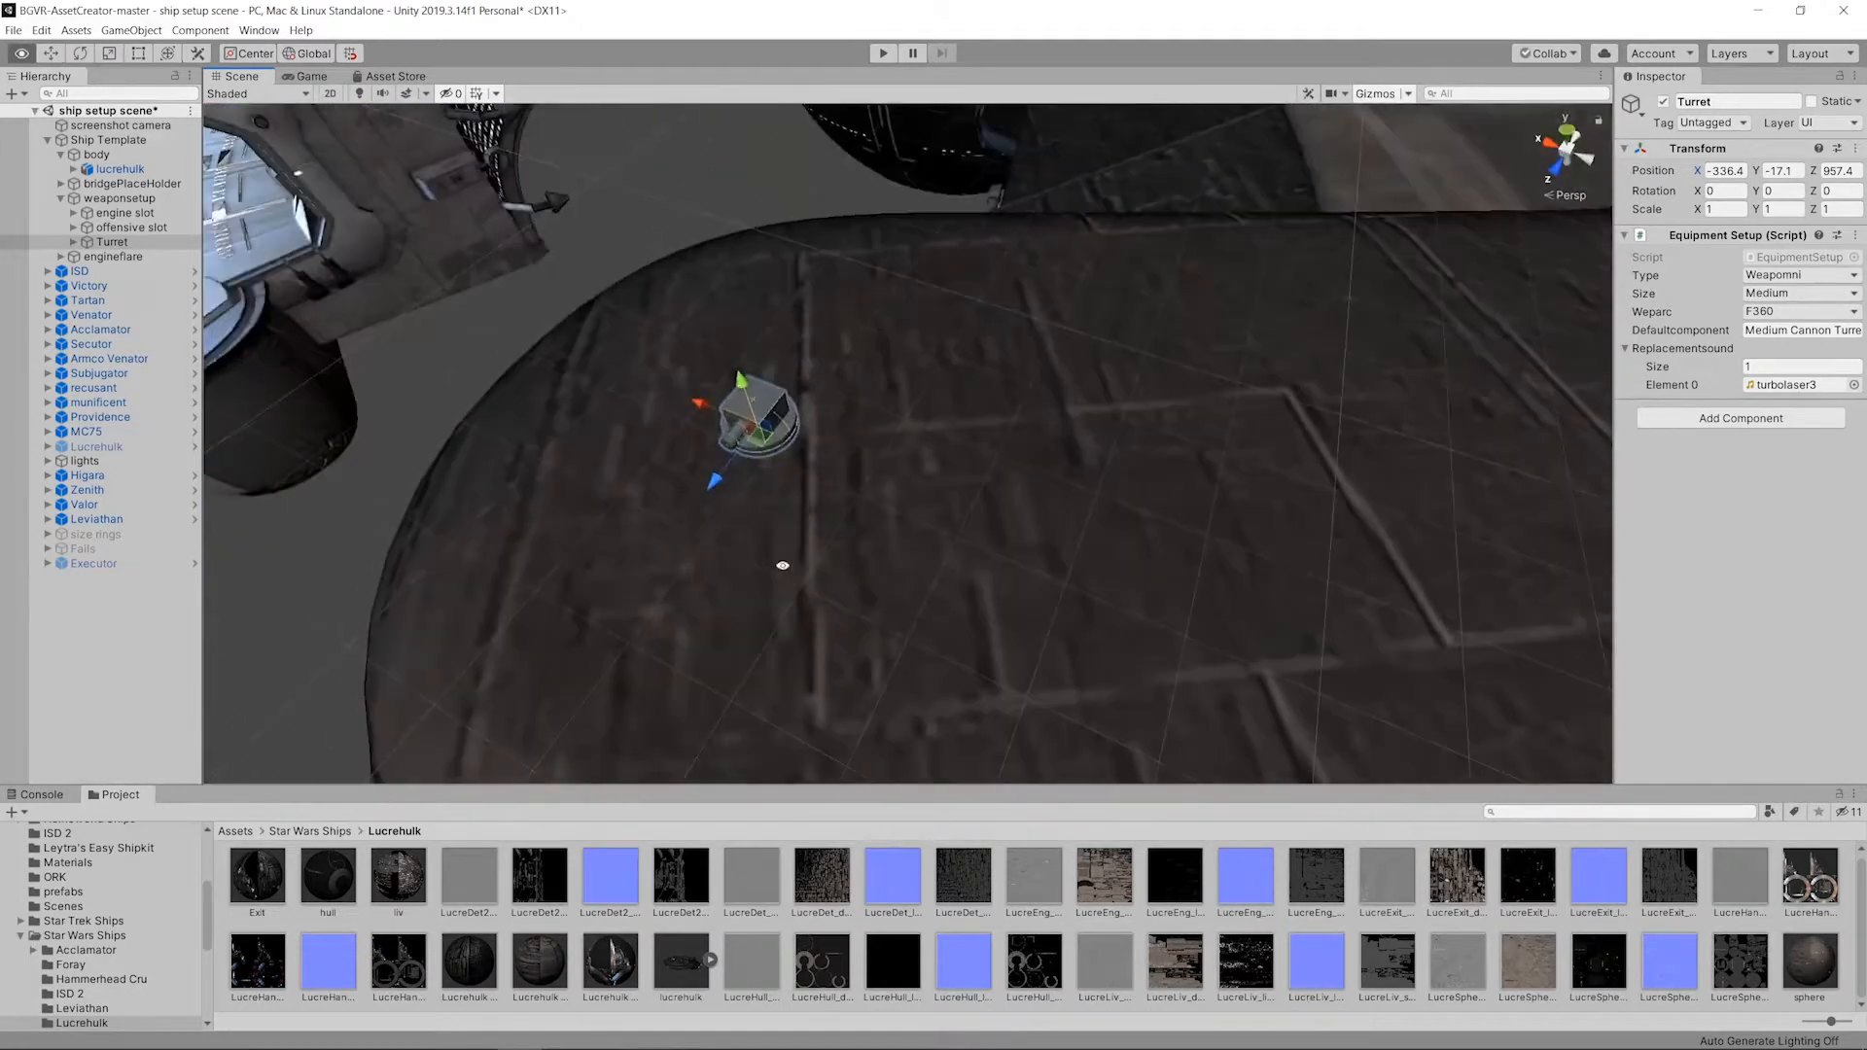
left_click_drag(716, 490, 904, 352)
left_click_drag(1255, 292, 1309, 336, "alt")
middle_click_drag(800, 576, 1070, 489)
left_click_drag(1068, 490, 703, 514, "alt")
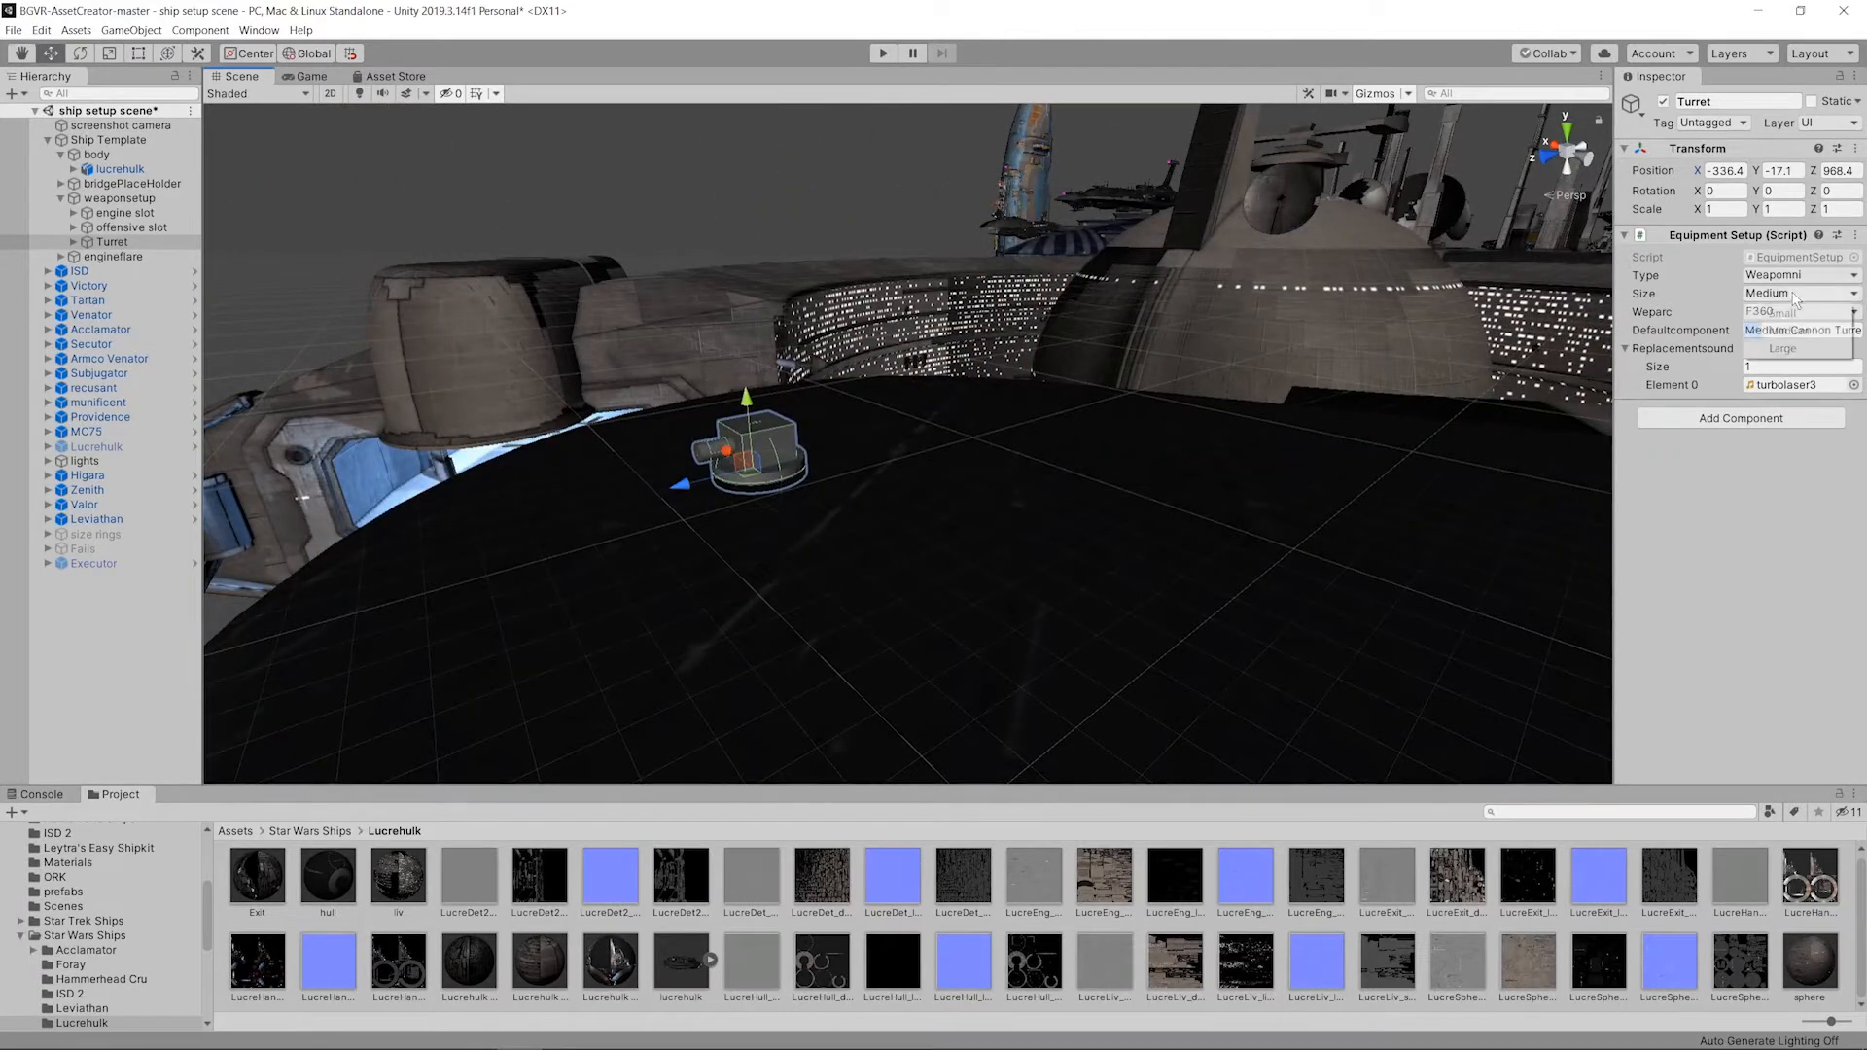
Step: Check Turret's size options and look up the valid component names in the BGVR Equipment List on the GitHub wiki in Chrome
left_click(1795, 298)
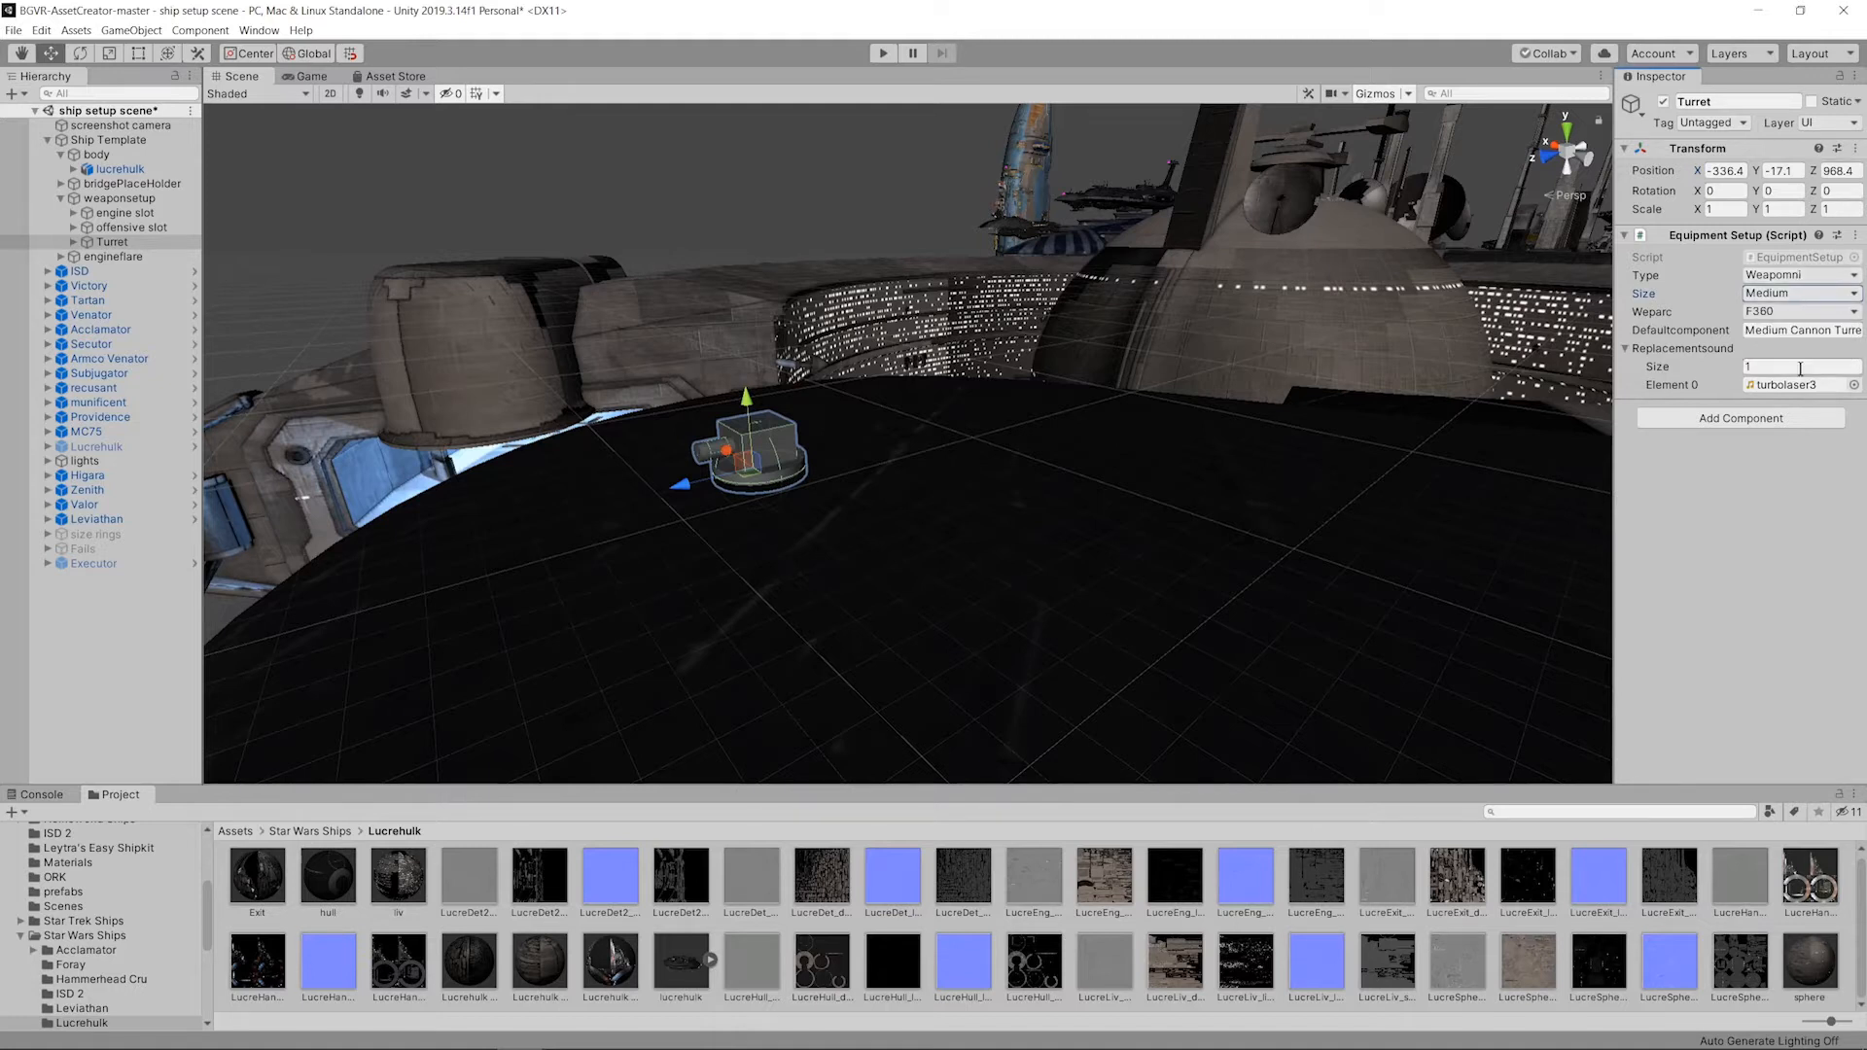
mouse_move(287, 1041)
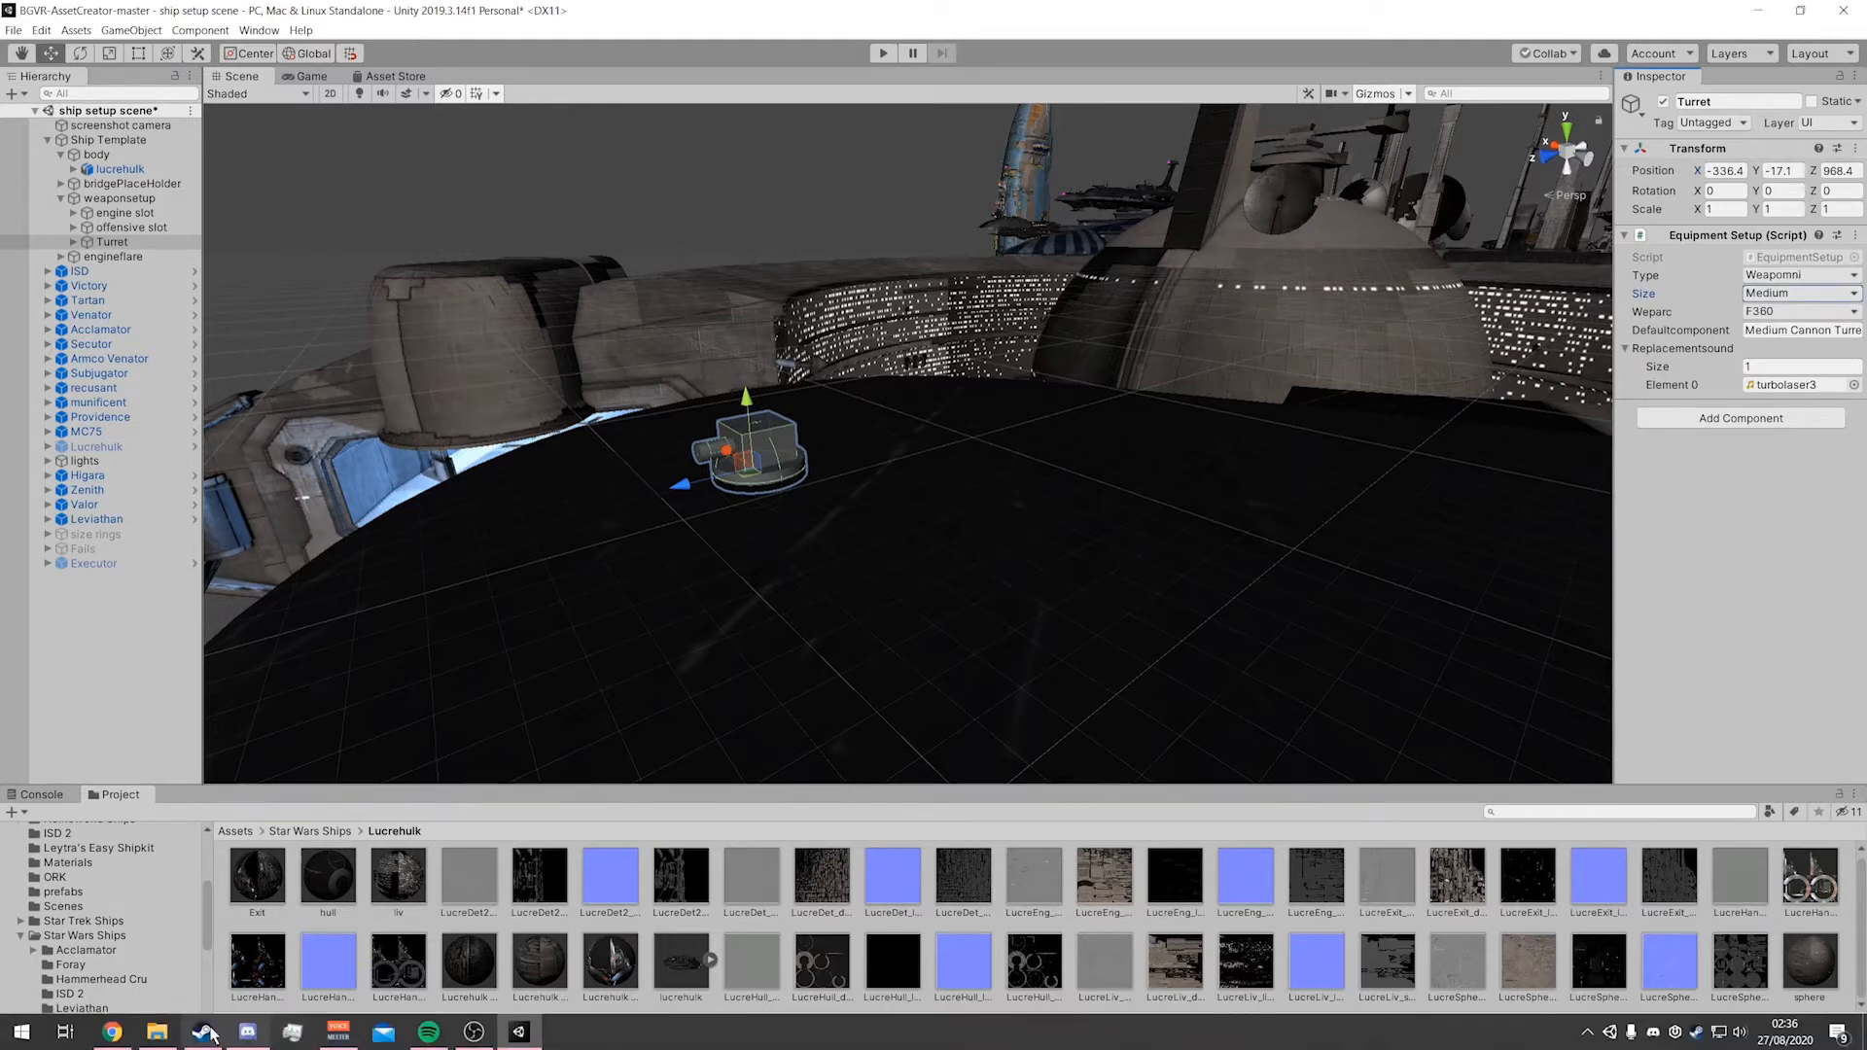
mouse_move(112, 1034)
left_click(129, 987)
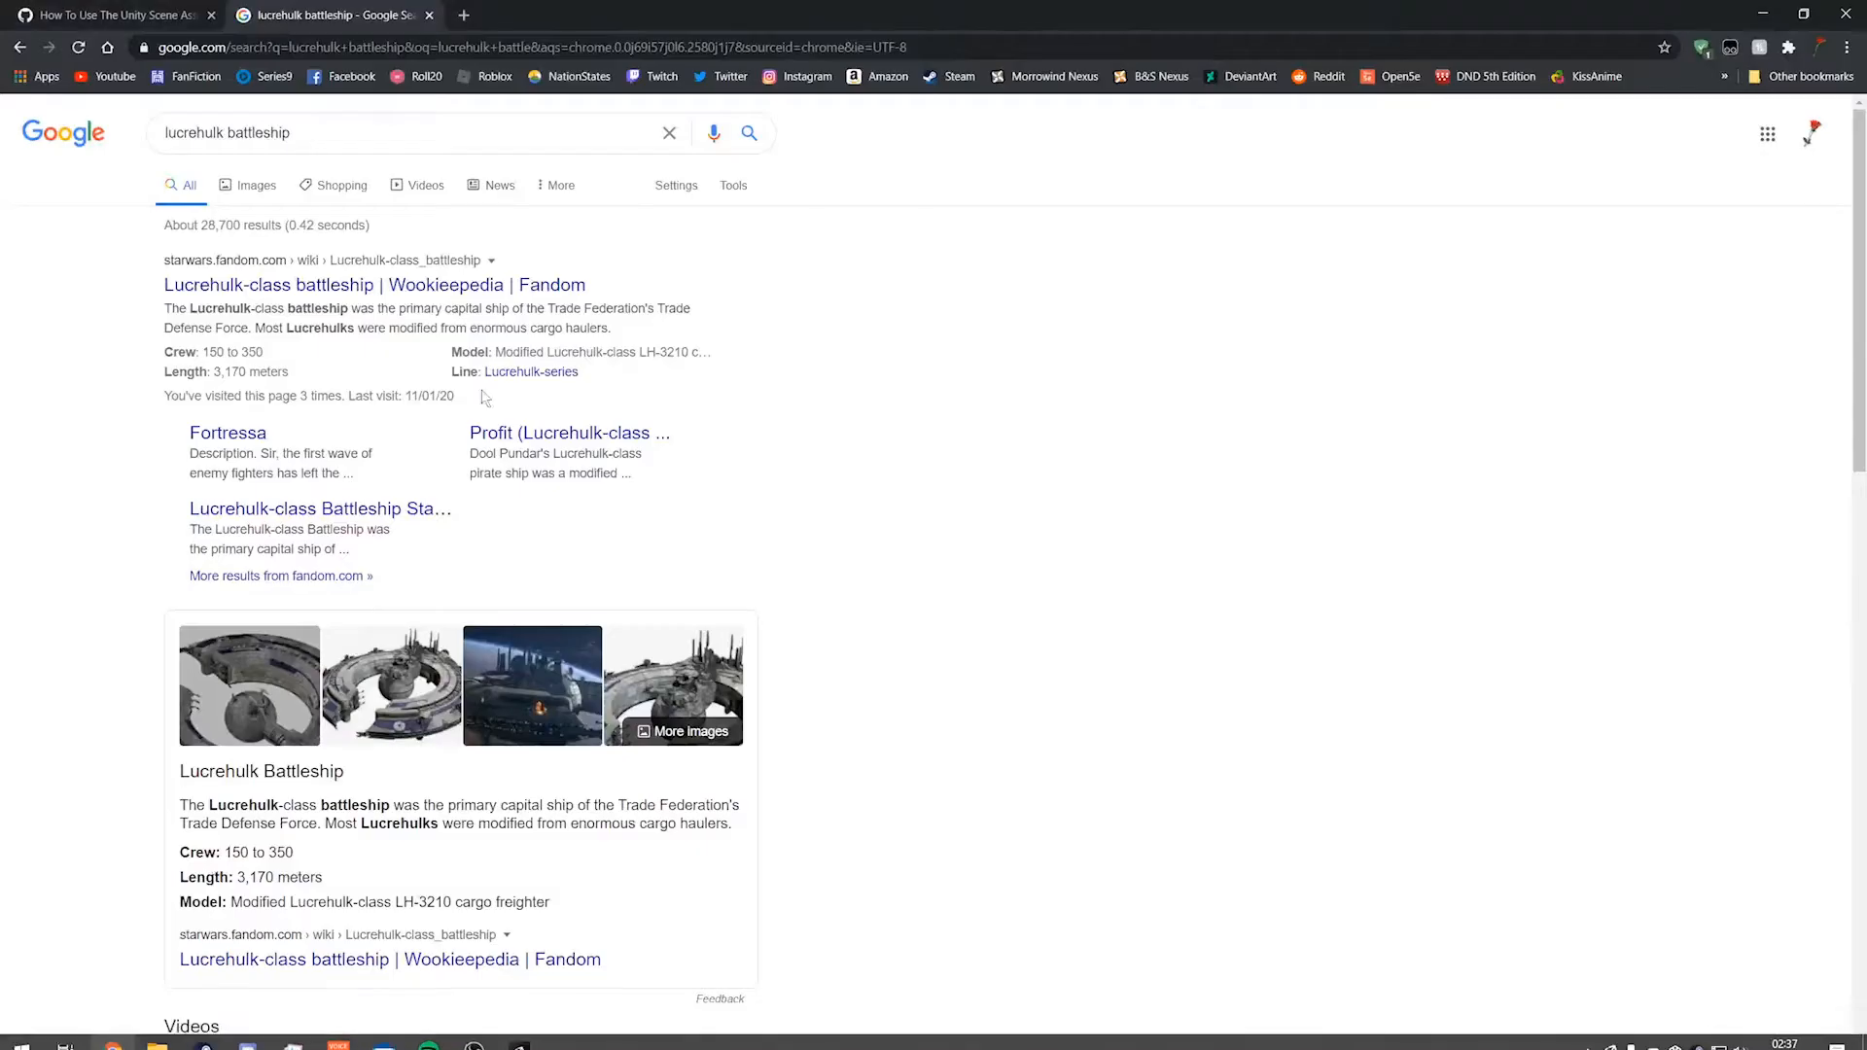
middle_click(311, 8)
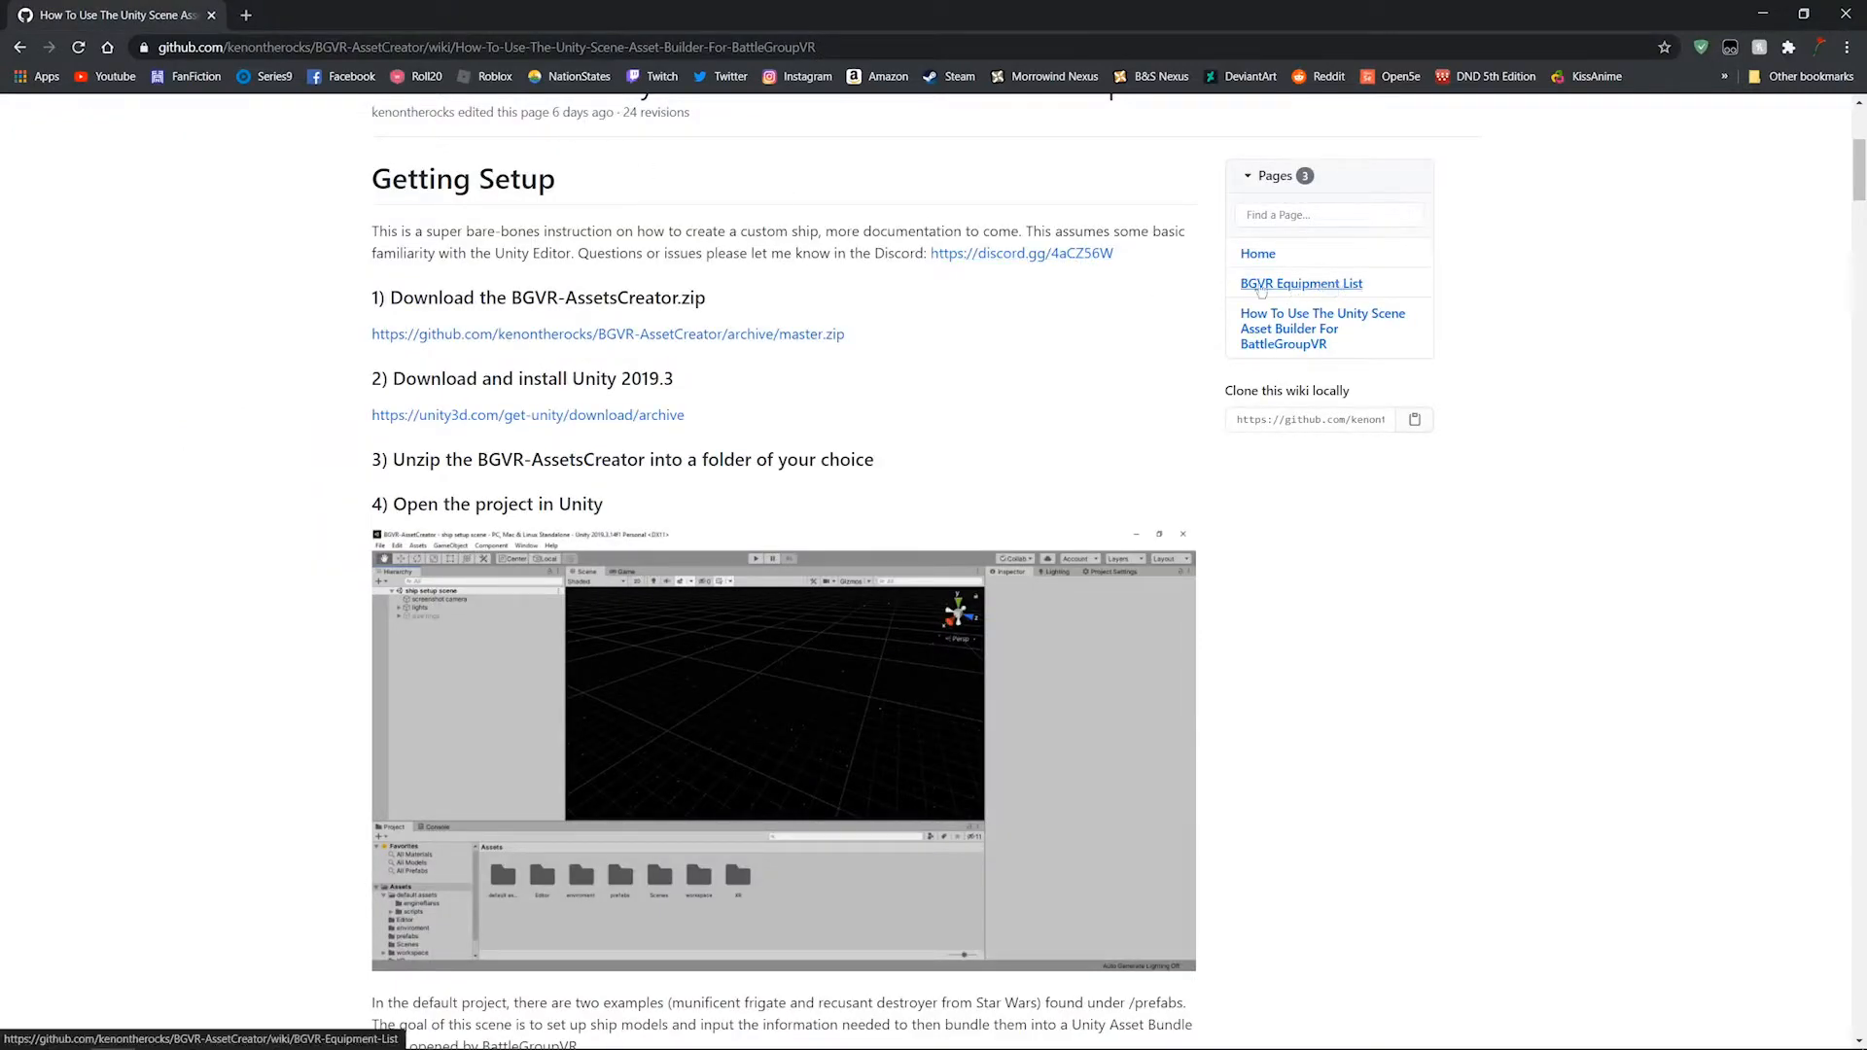
left_click(1325, 291)
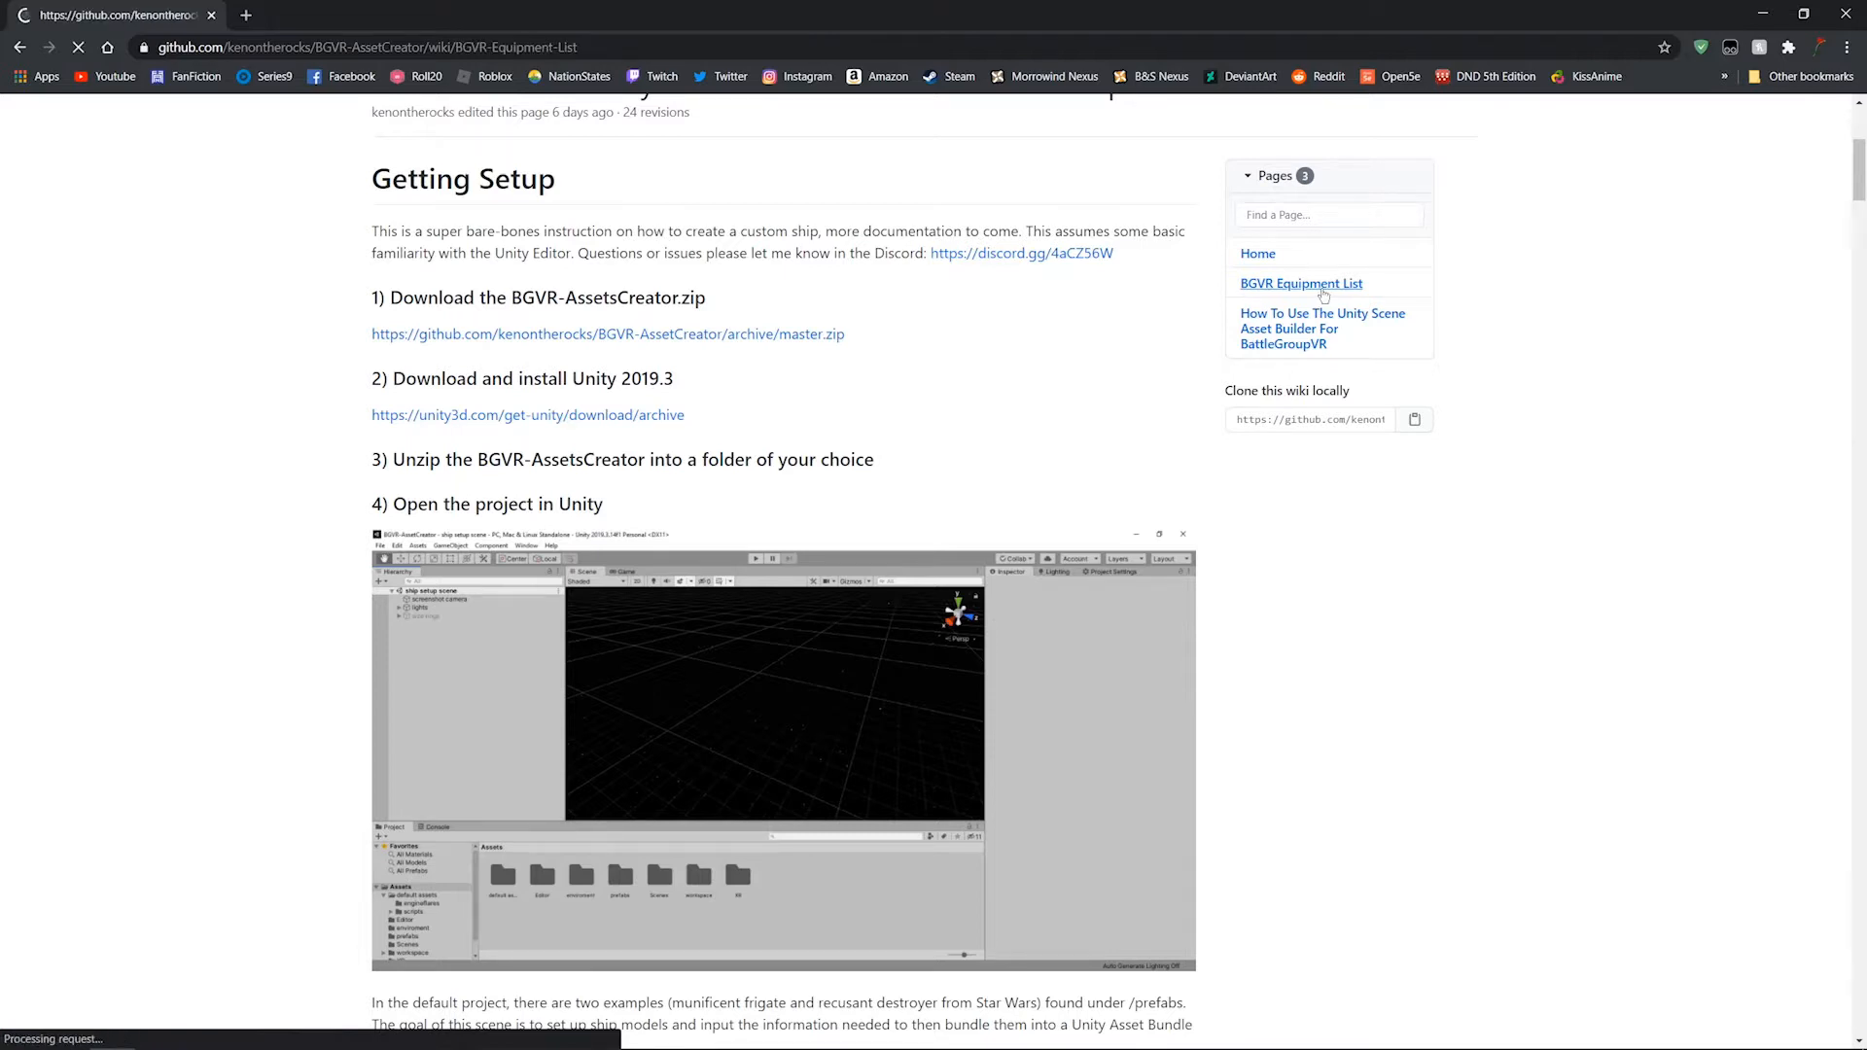
scroll(1031, 389, "down", 13)
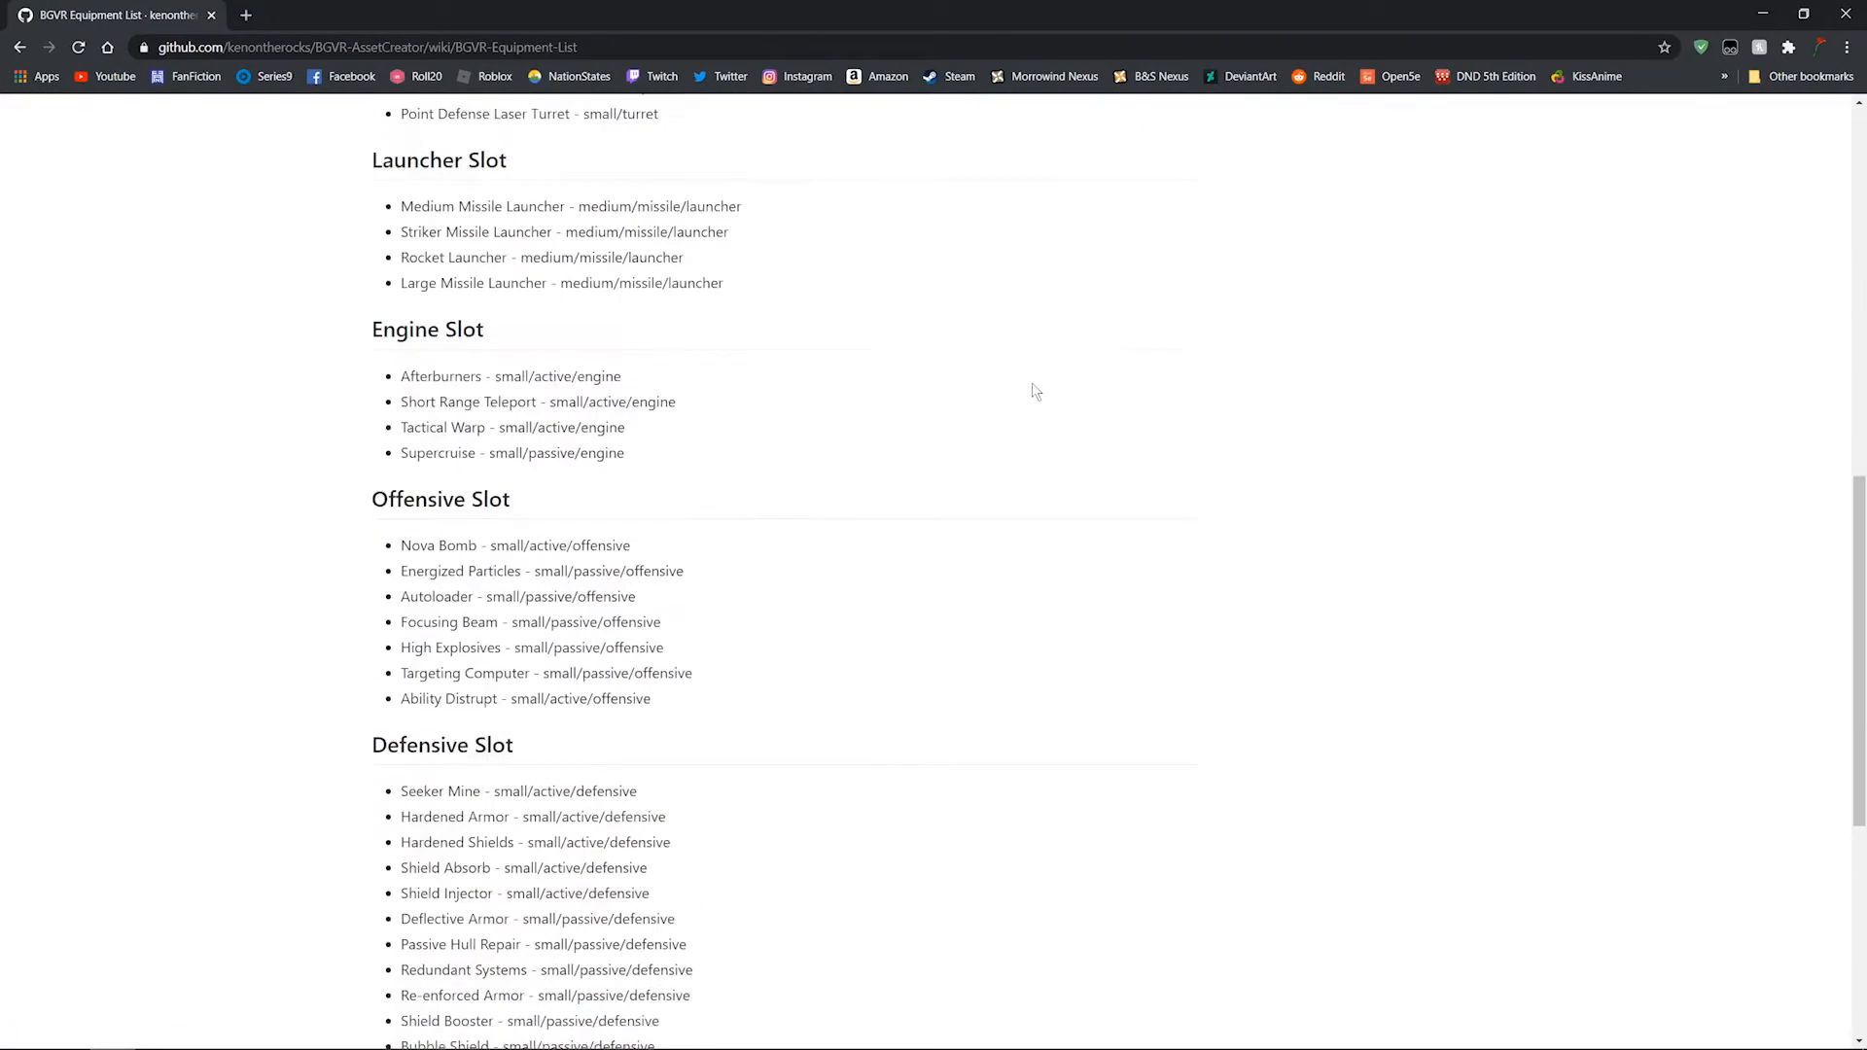
scroll(1036, 391, "down", 6)
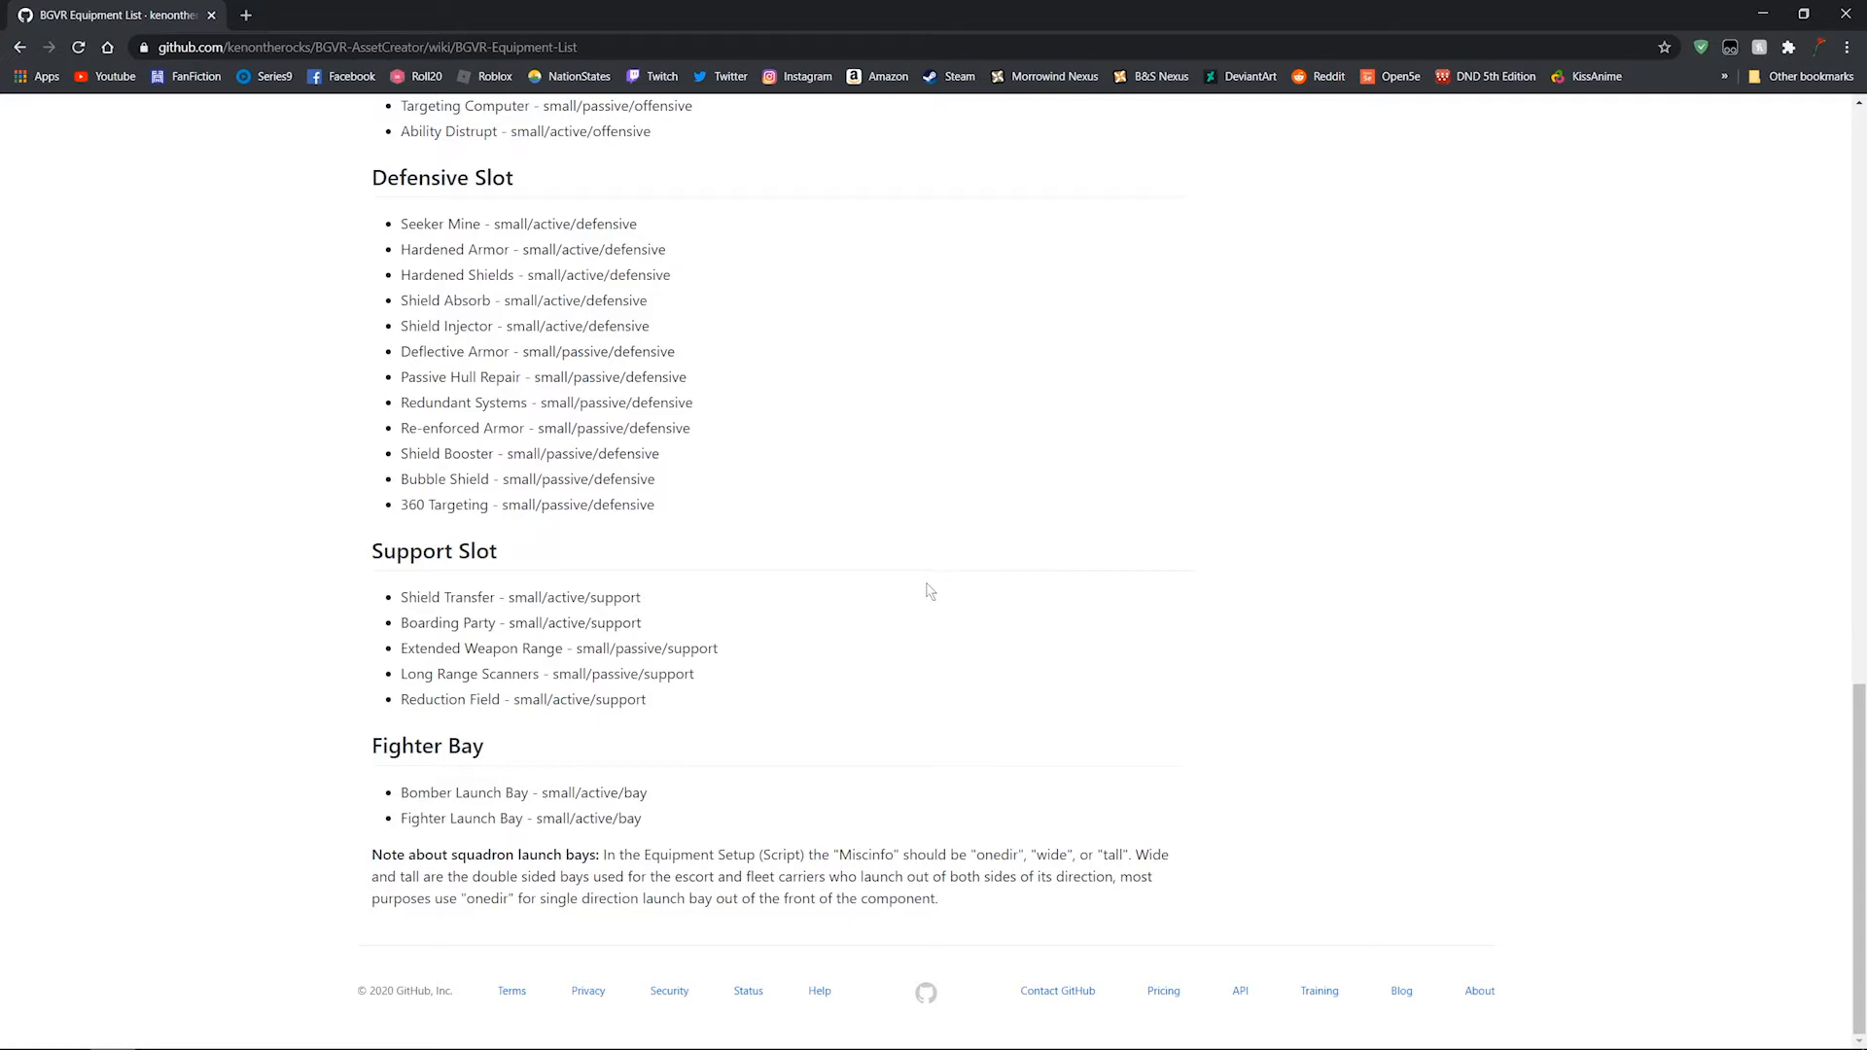
scroll(929, 591, "up", 8)
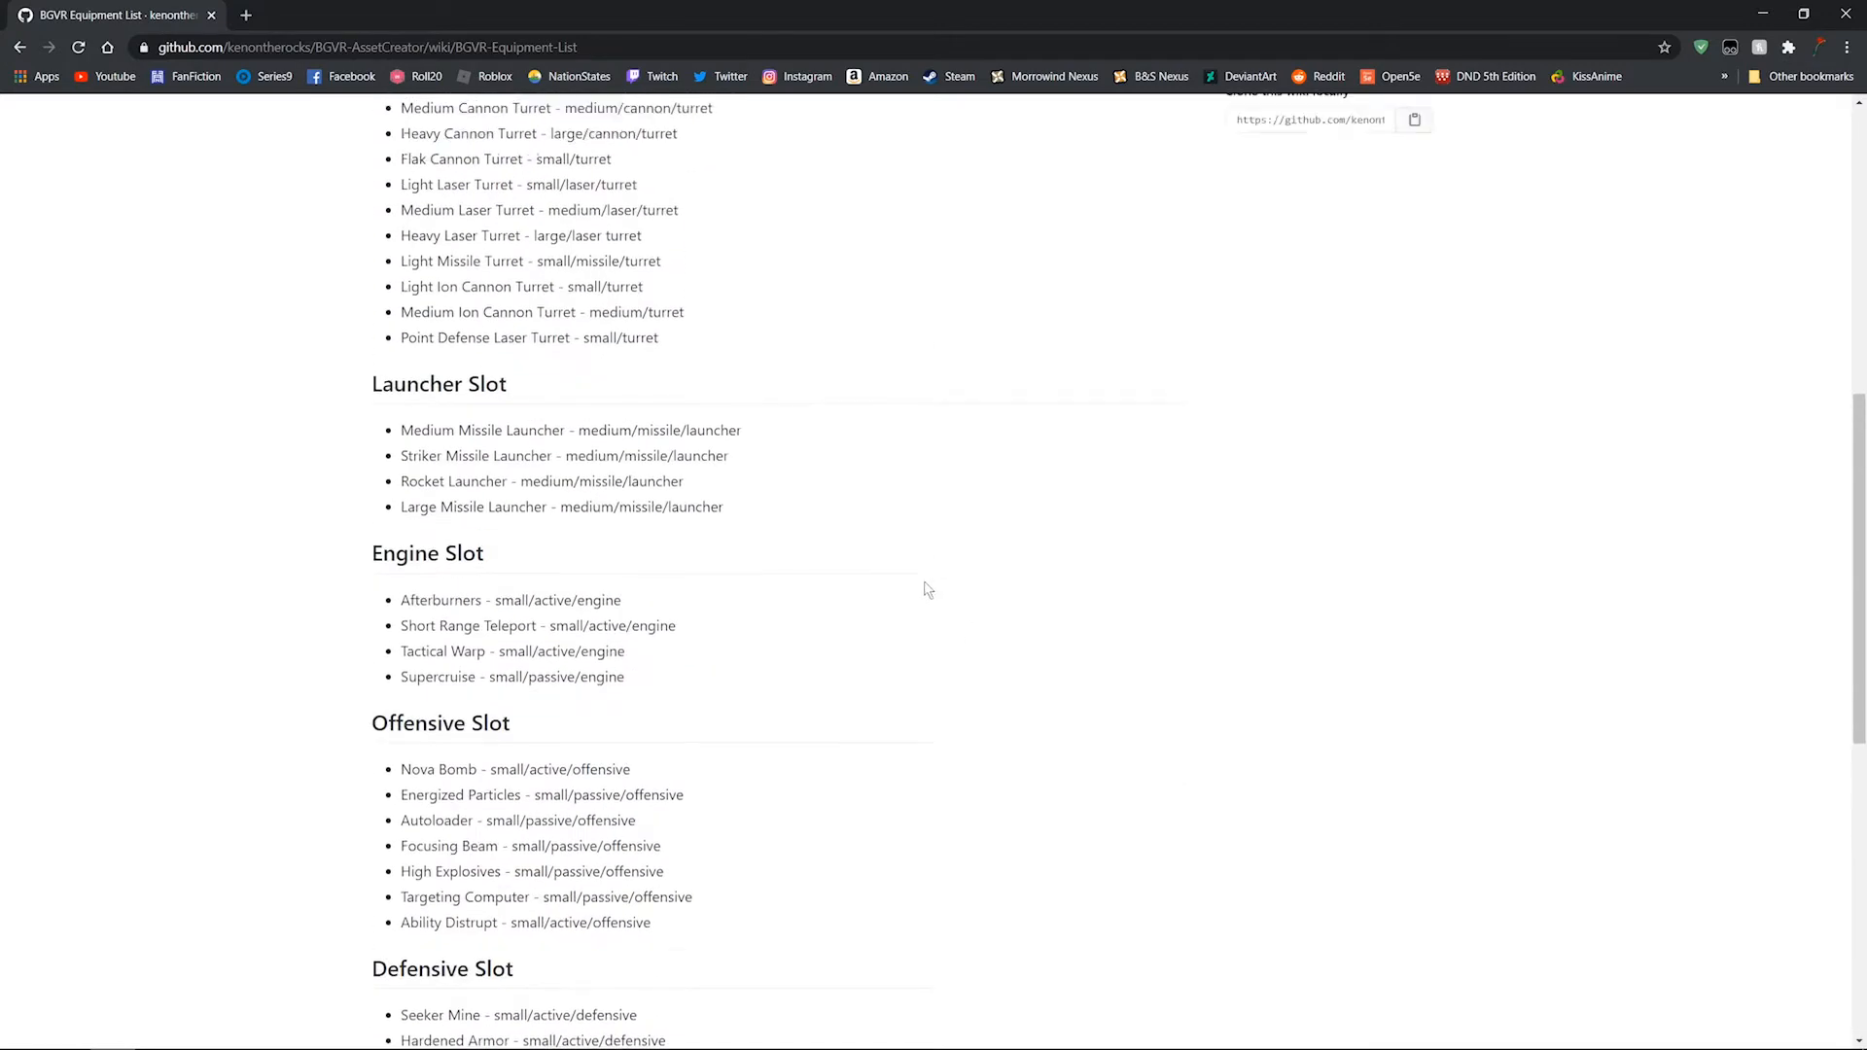
scroll(929, 590, "up", 2)
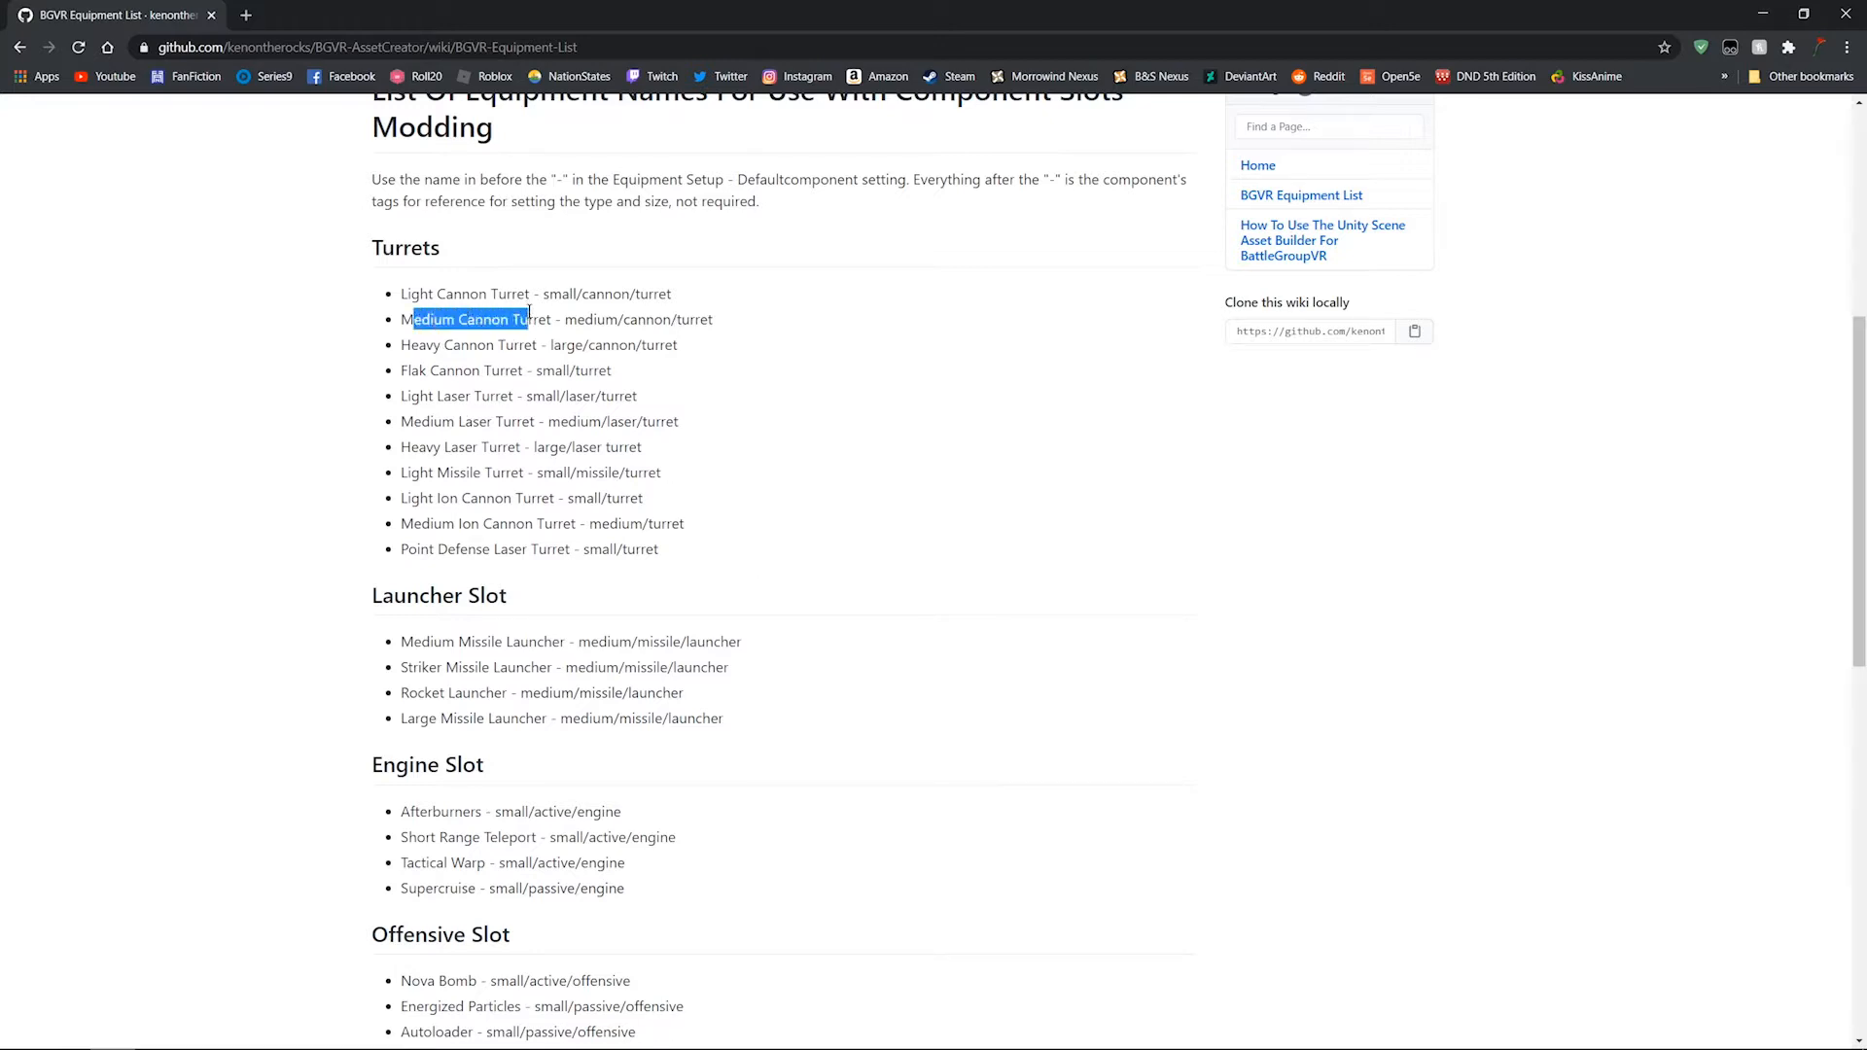
key("alt+Tab")
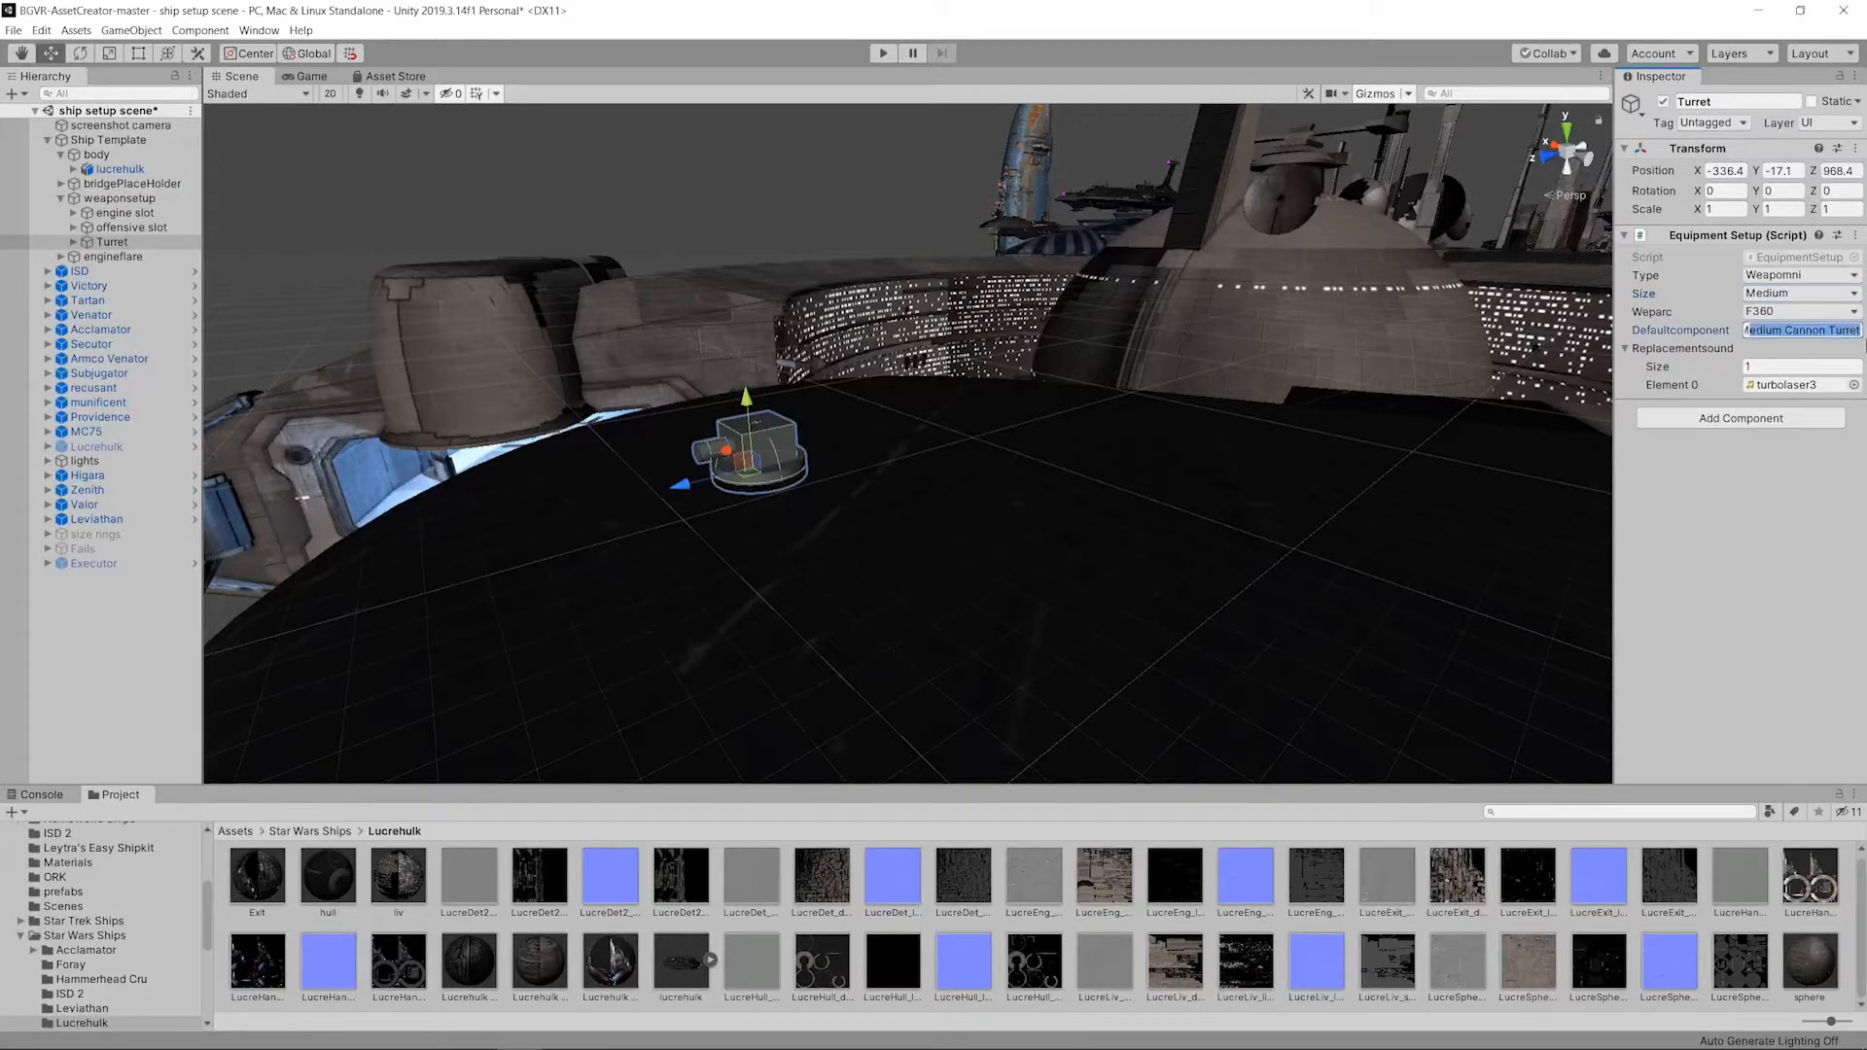
Step: Duplicate Turret and move the copy across to the matching tower on the opposite arm, at about X 342.7
left_click_drag(846, 469, 749, 443, "alt")
key("ctrl+d")
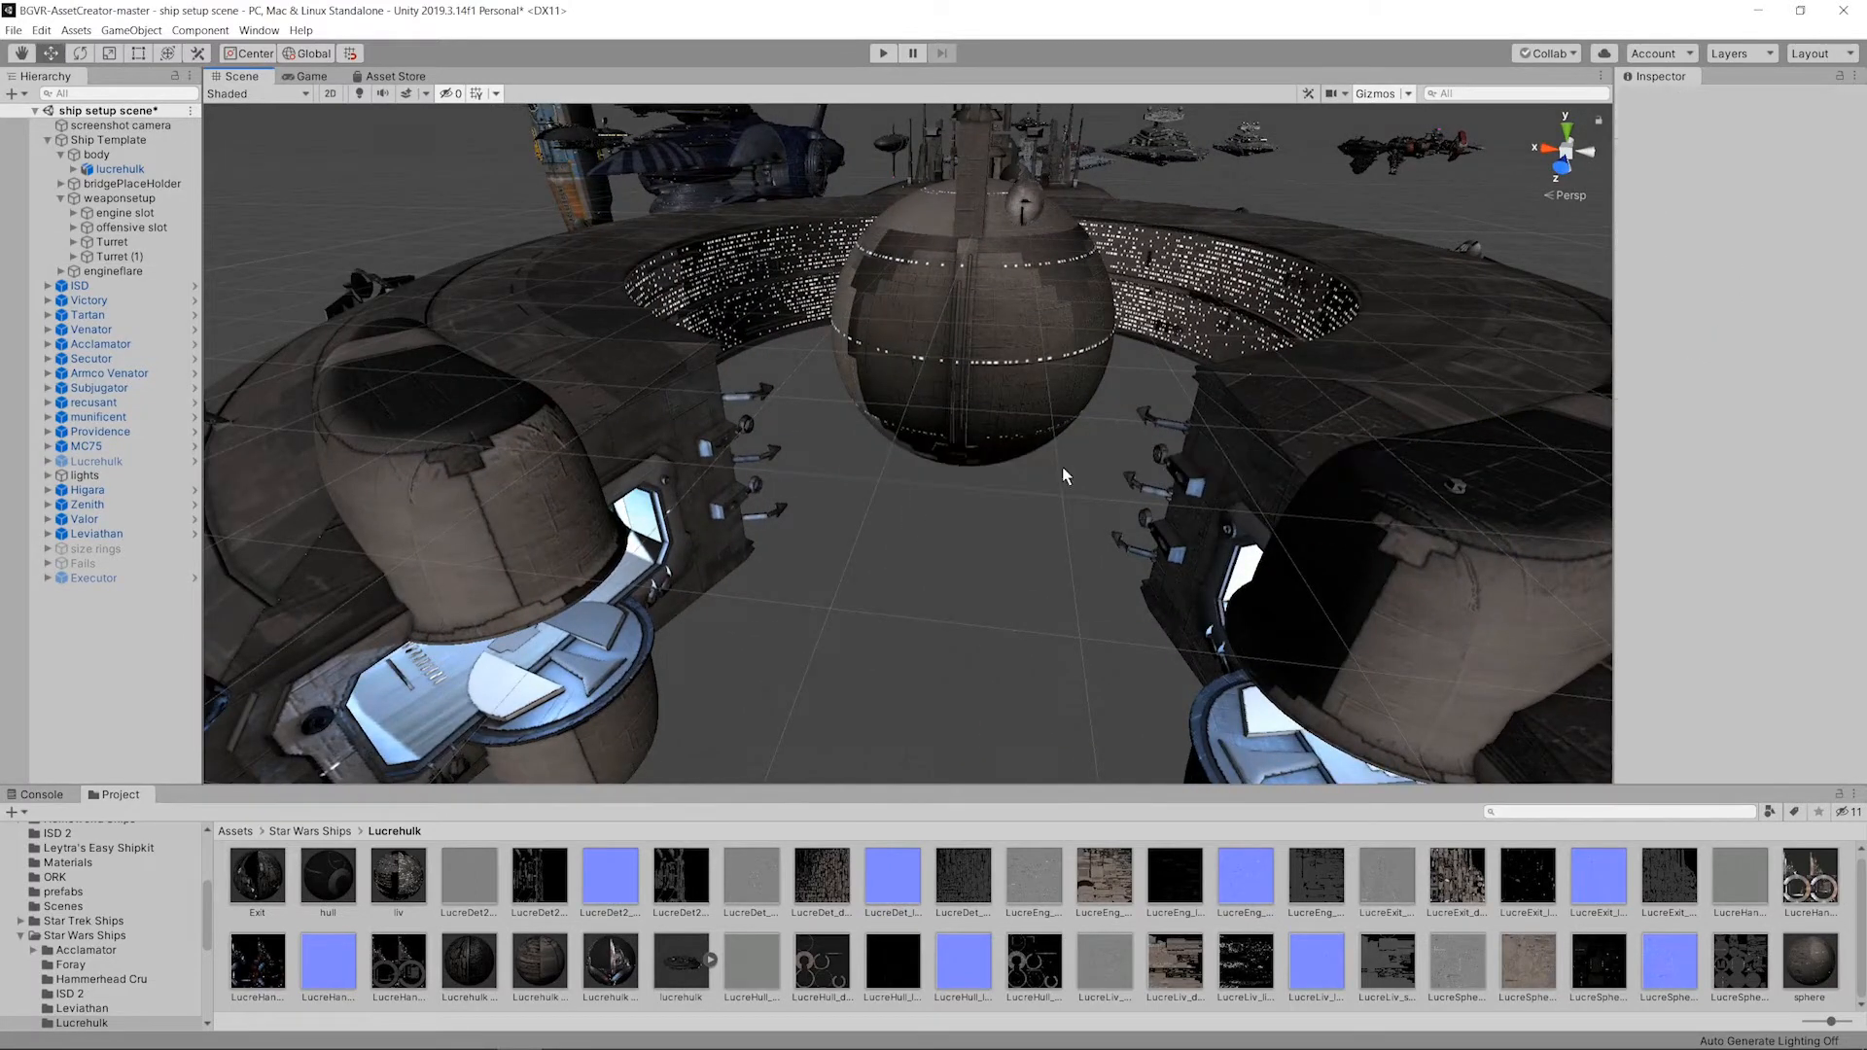
left_click(117, 256)
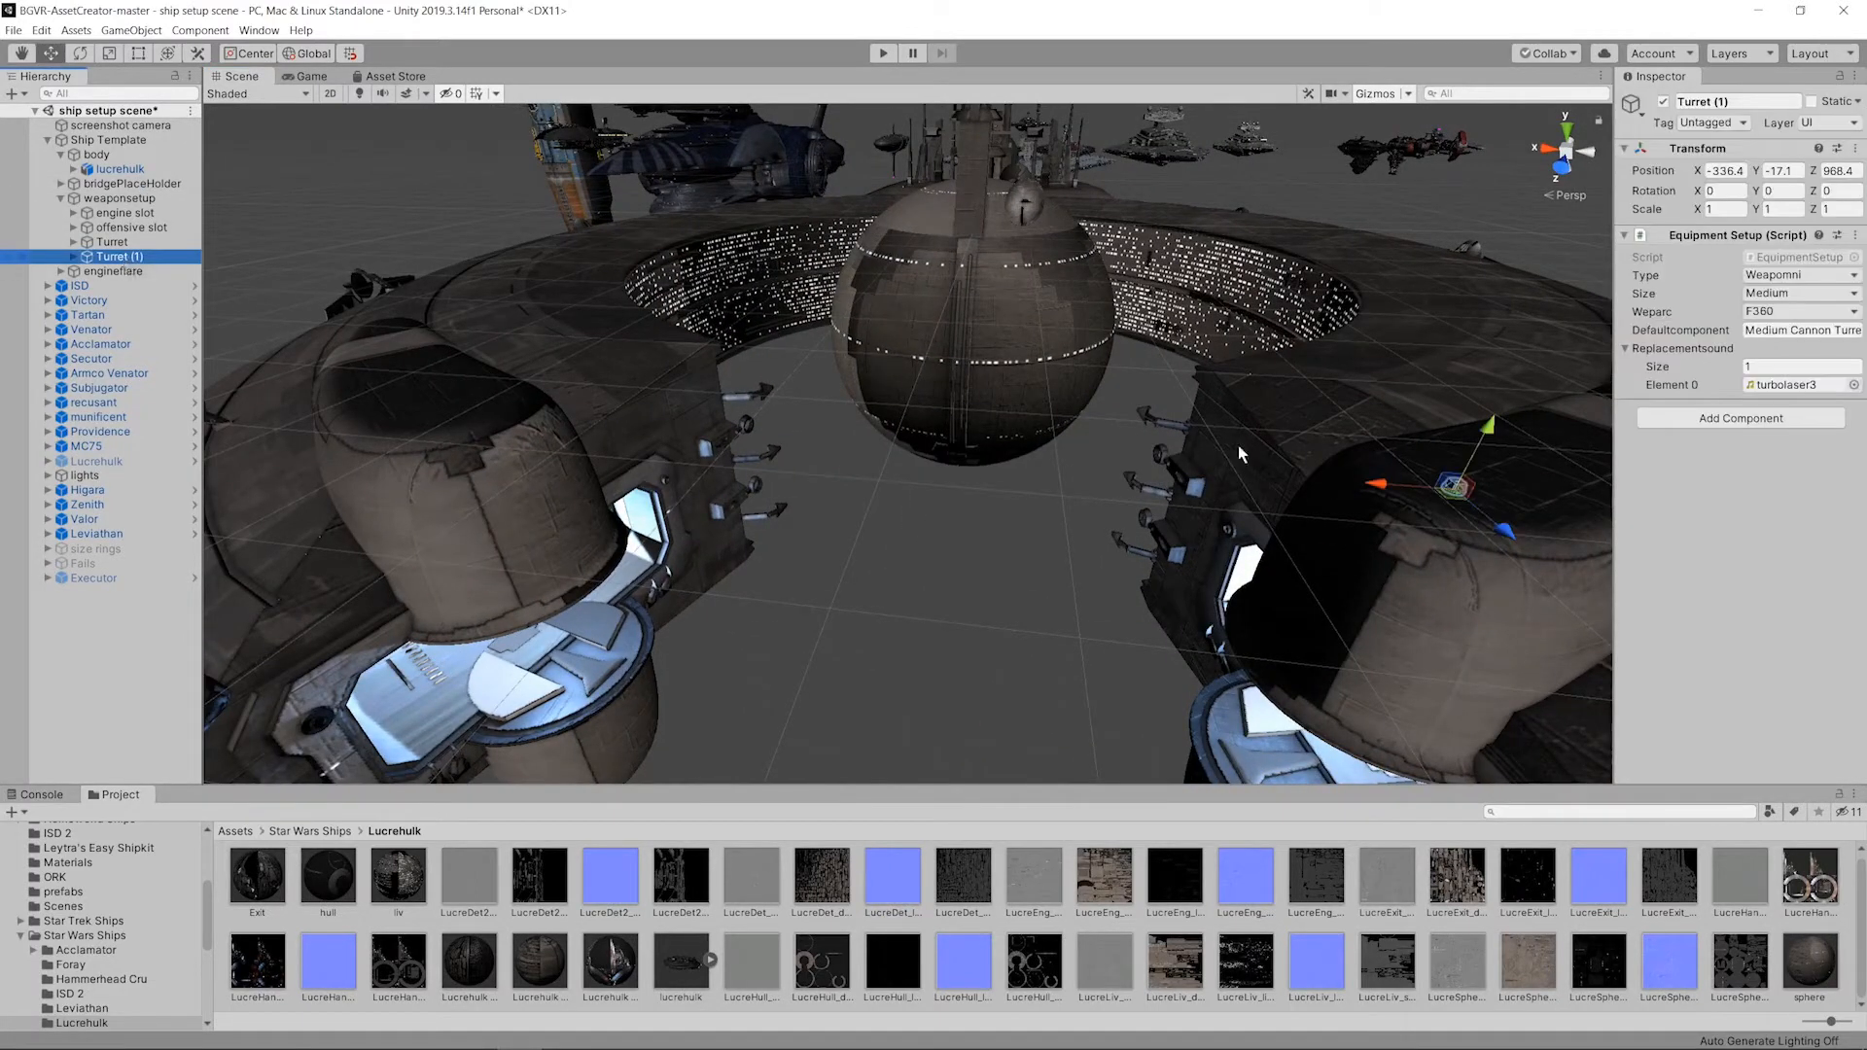
left_click_drag(1354, 483, 1187, 501)
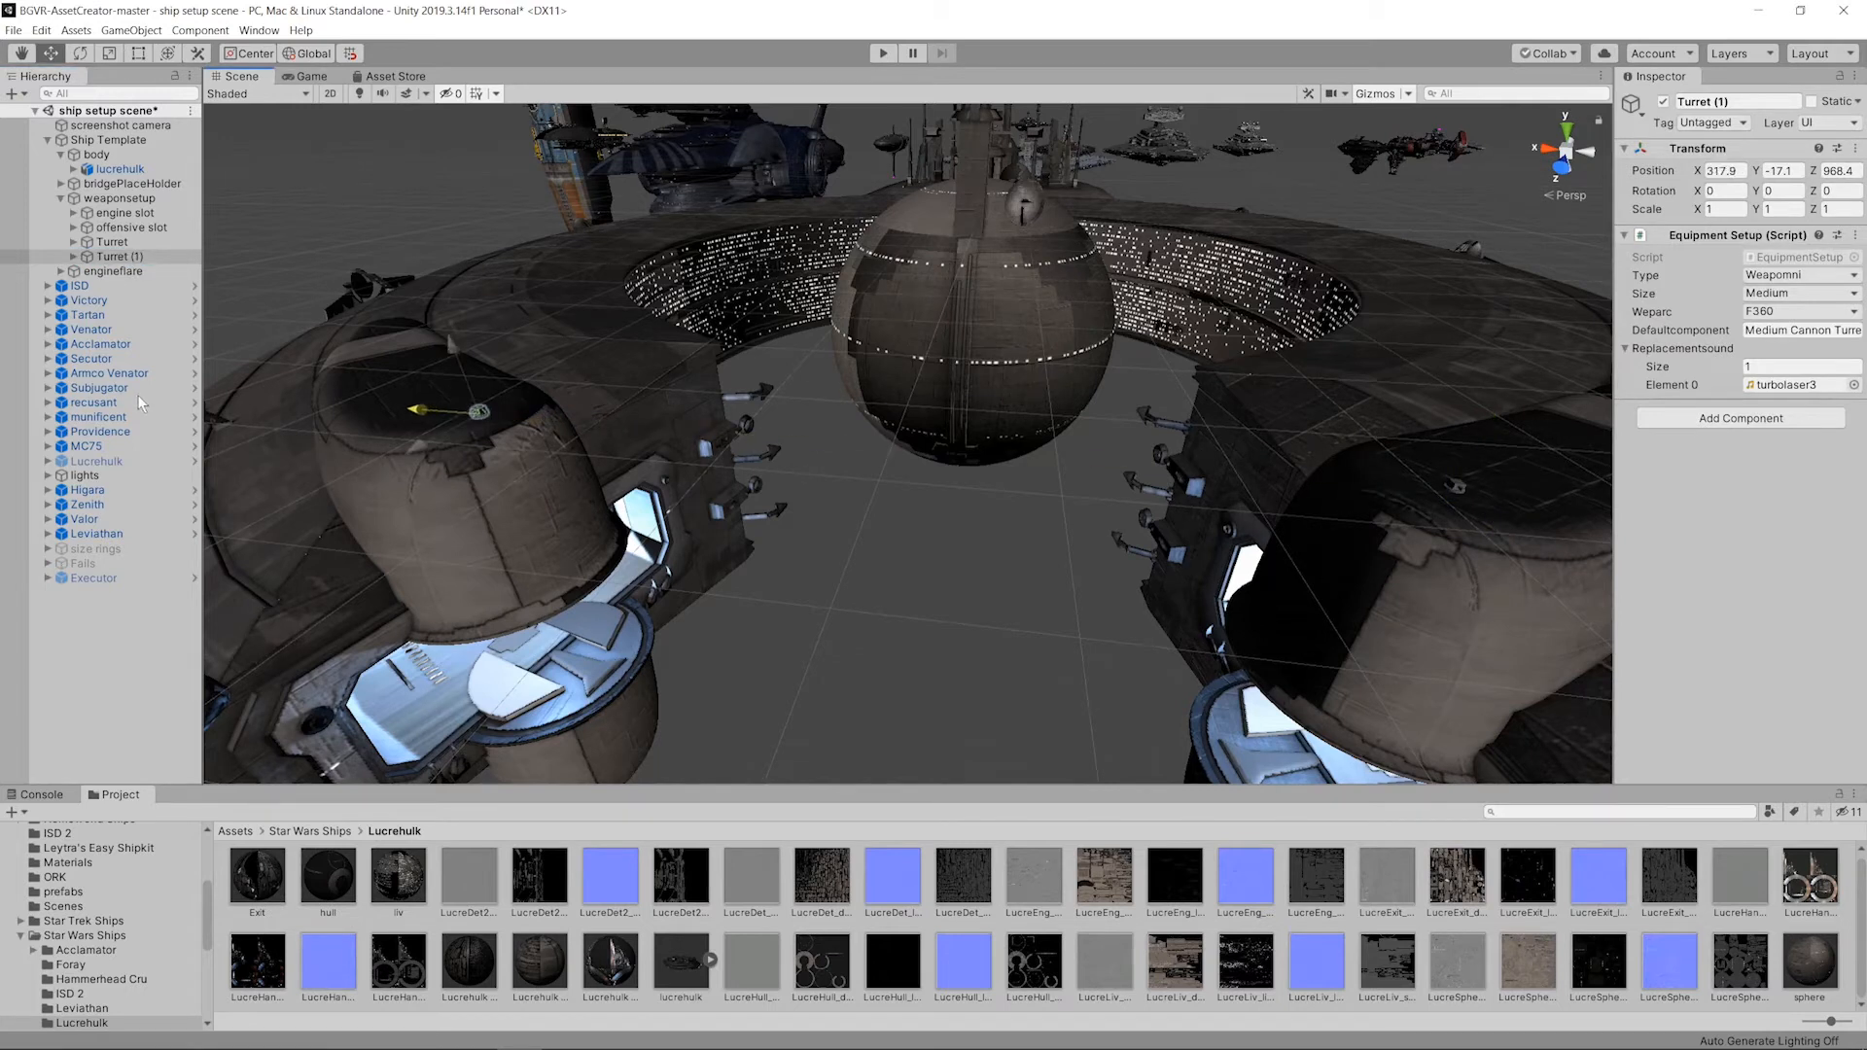
left_click_drag(99, 385, 96, 386)
middle_click_drag(681, 449, 1274, 476)
scroll(813, 397, "up", 4)
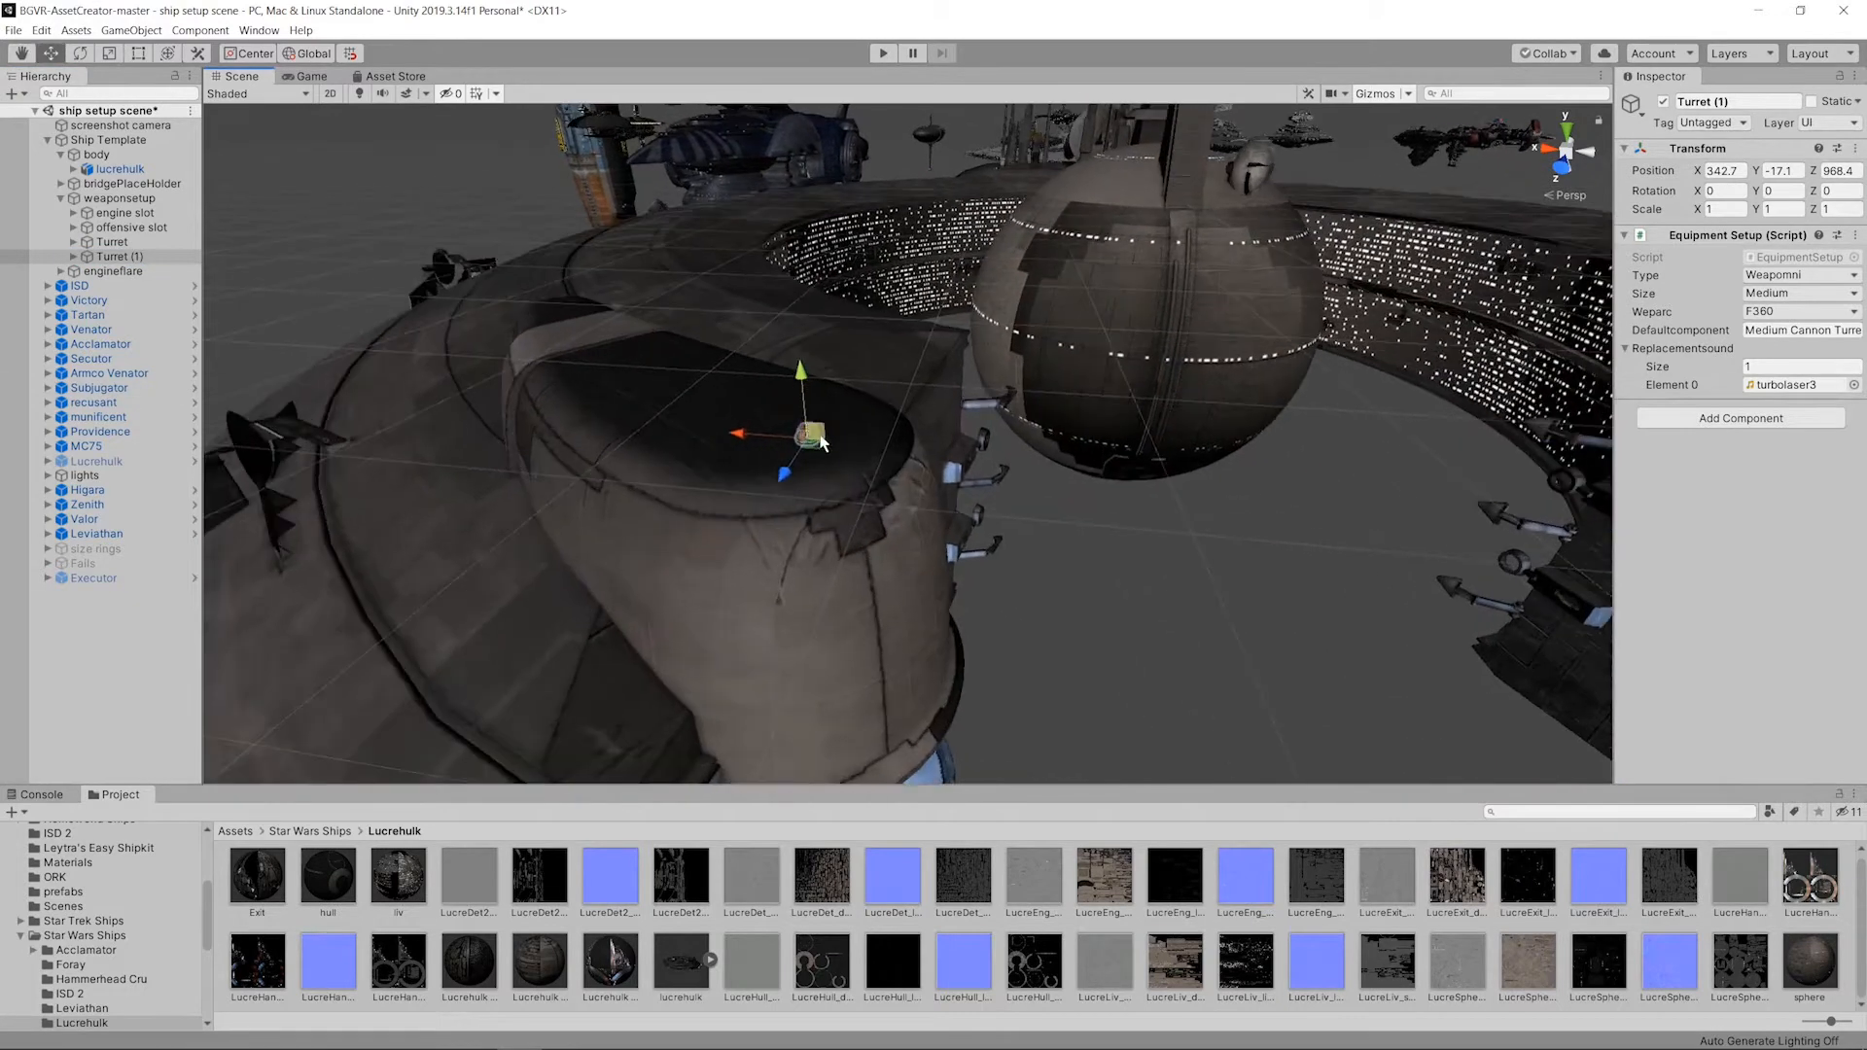
Step: Fine-tune the copied turret's position on its tower to X 356 and compare its placement with the opposite turret
left_click_drag(844, 510, 1174, 389, "alt")
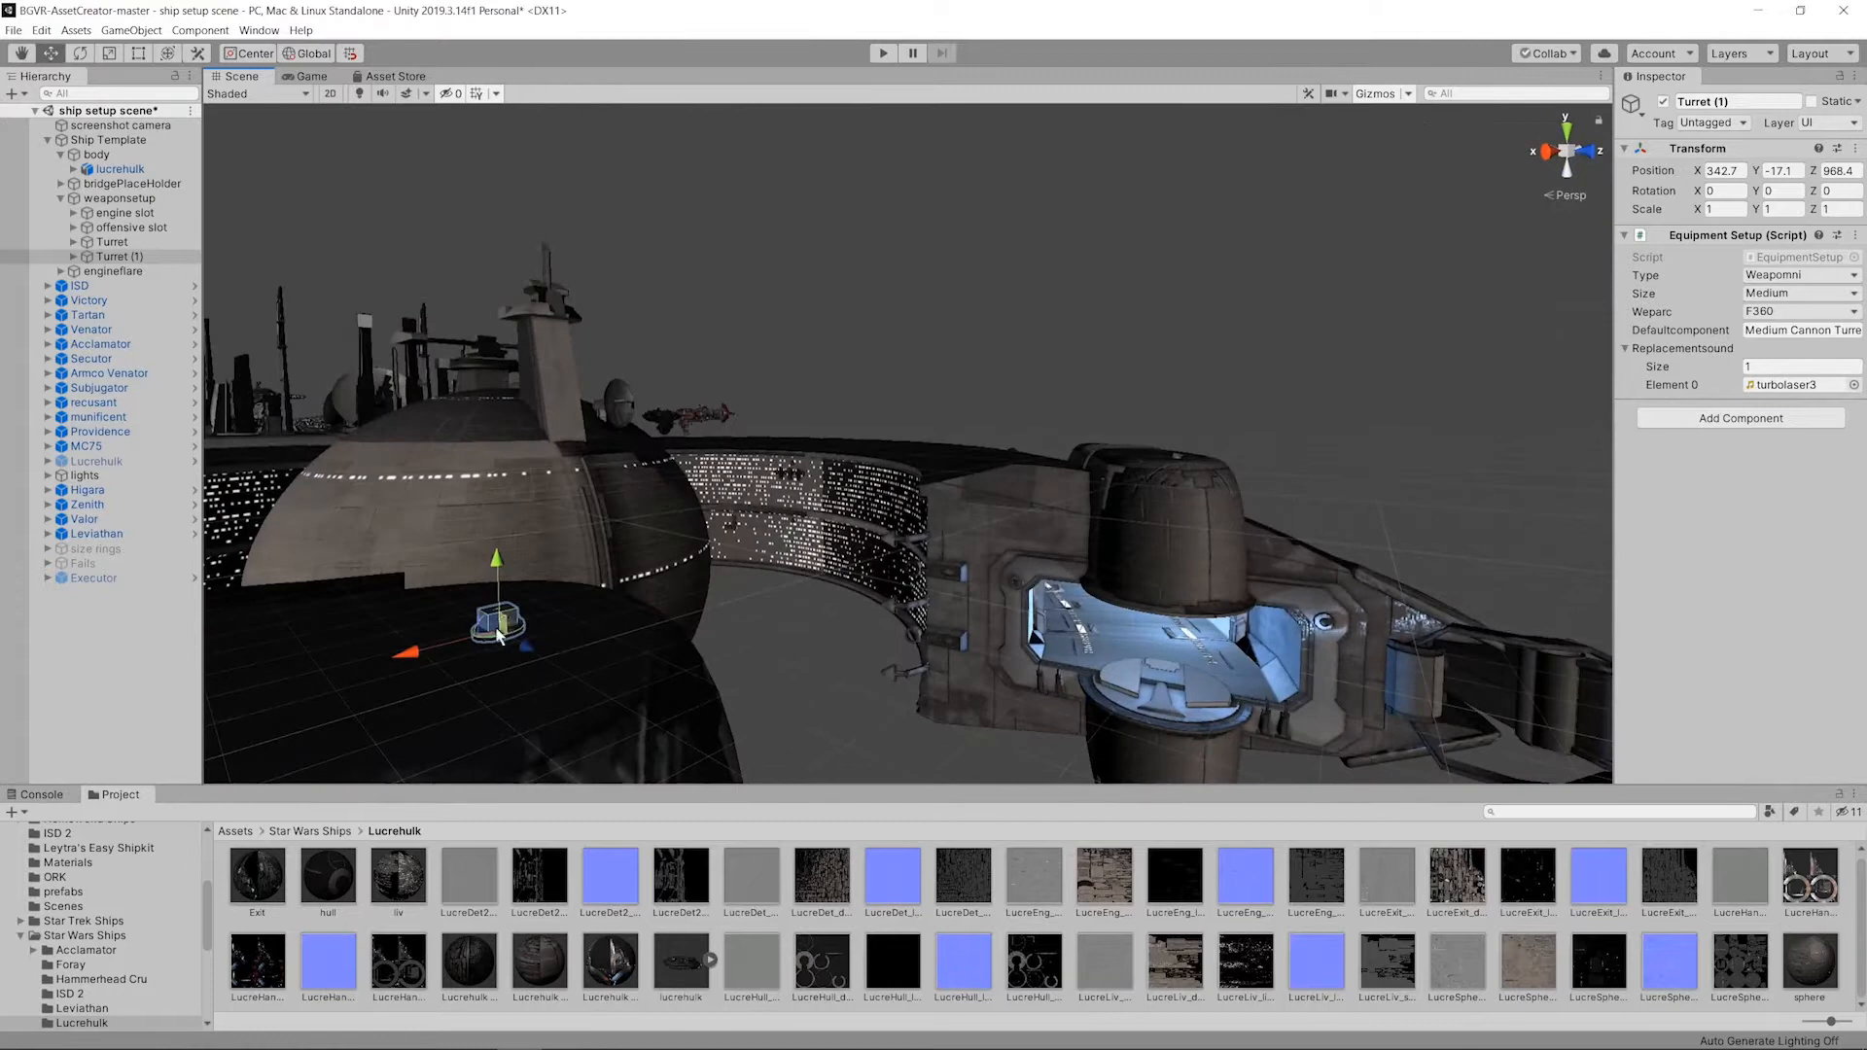
left_click_drag(404, 661, 333, 680)
left_click_drag(1017, 344, 770, 709, "alt")
scroll(1071, 477, "down", 6)
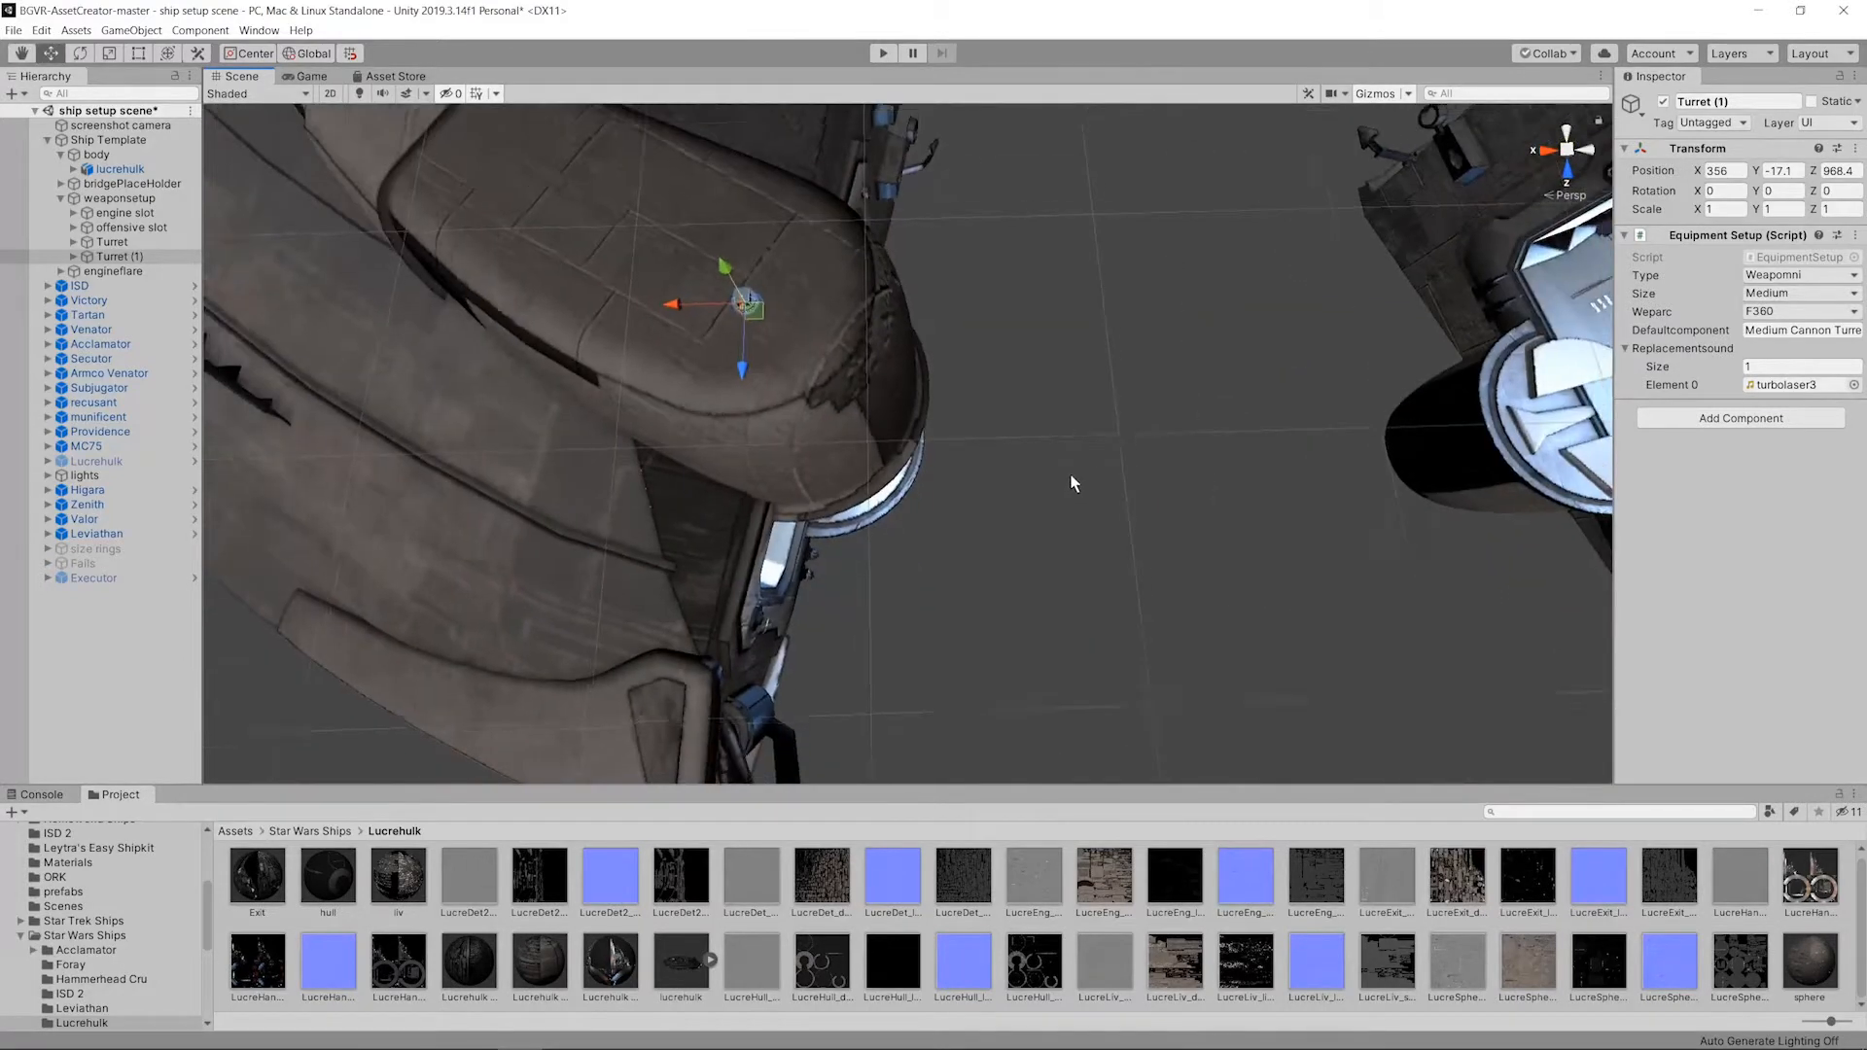
mouse_move(1091, 444)
left_mouse_down("alt")
mouse_move(1100, 424)
mouse_move(1126, 449)
left_mouse_up("alt")
scroll(1125, 442, "down", 4)
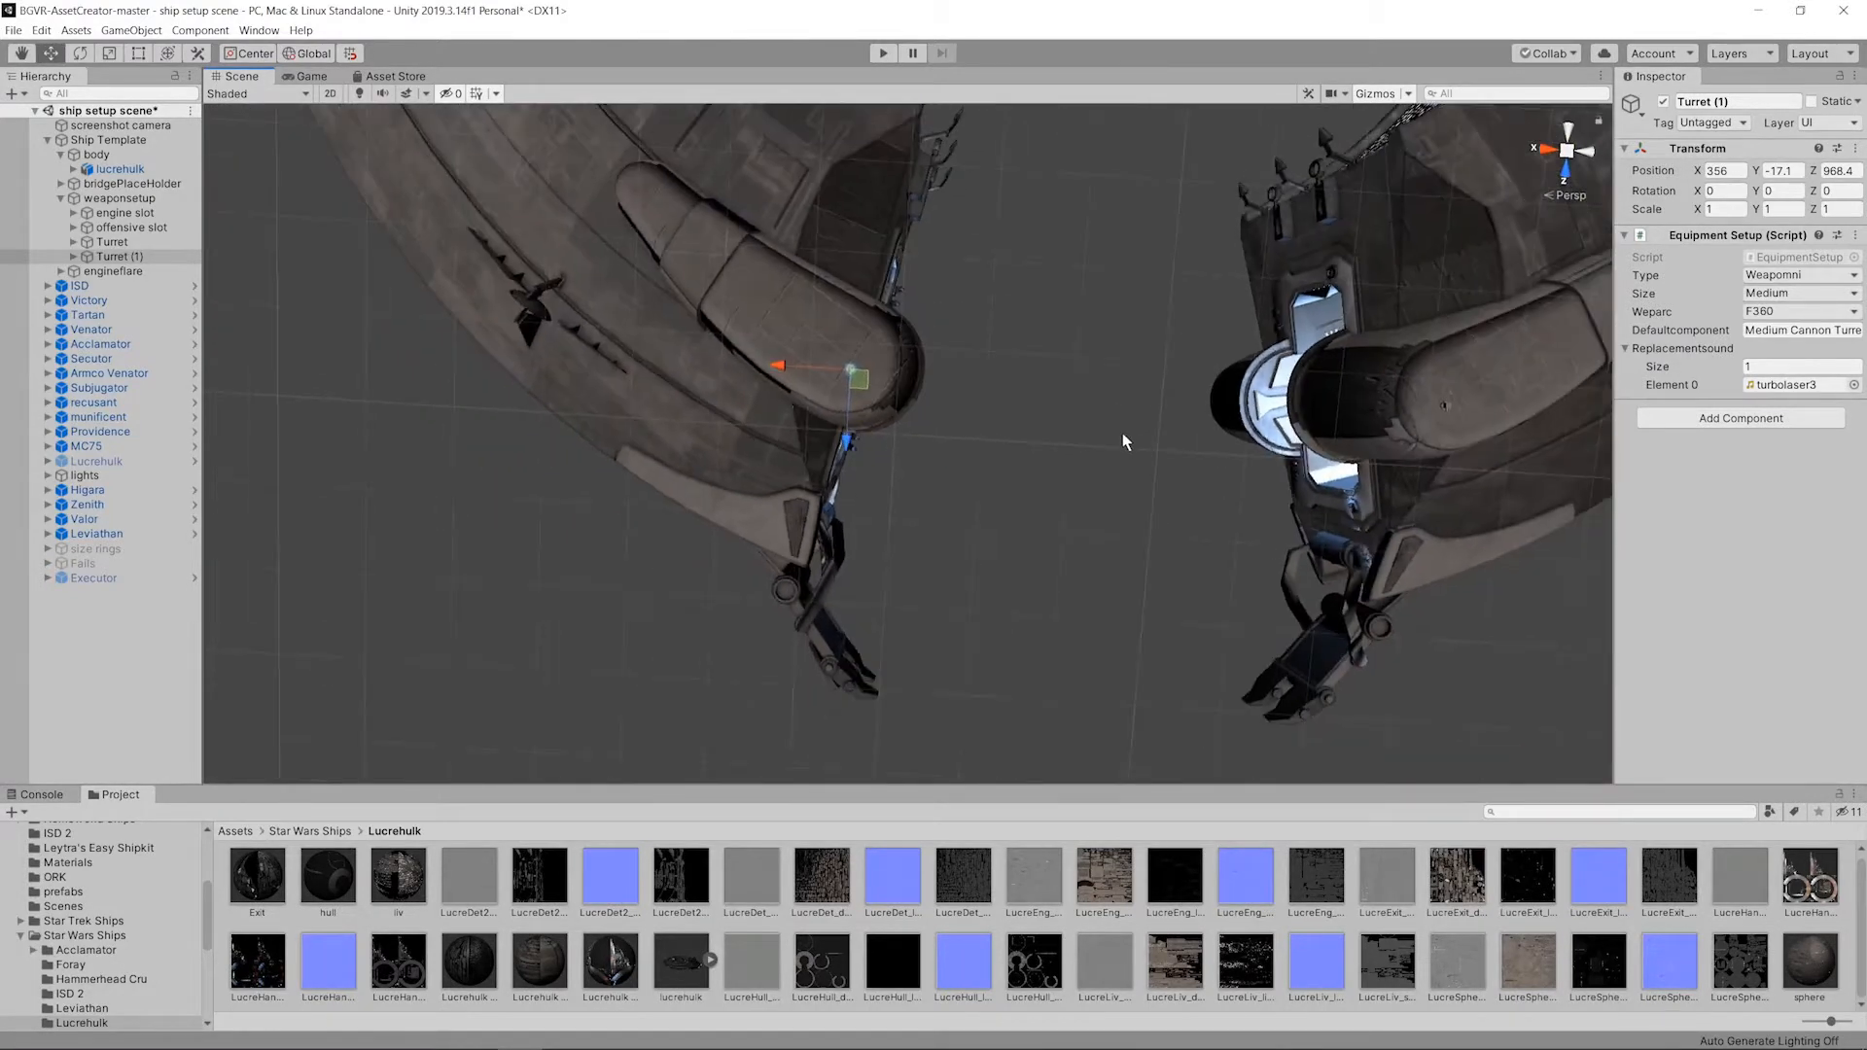
middle_click_drag(1125, 438, 837, 455)
left_click_drag(755, 471, 944, 195, "alt")
left_click_drag(837, 372, 739, 461)
left_click_drag(736, 532, 836, 399, "alt")
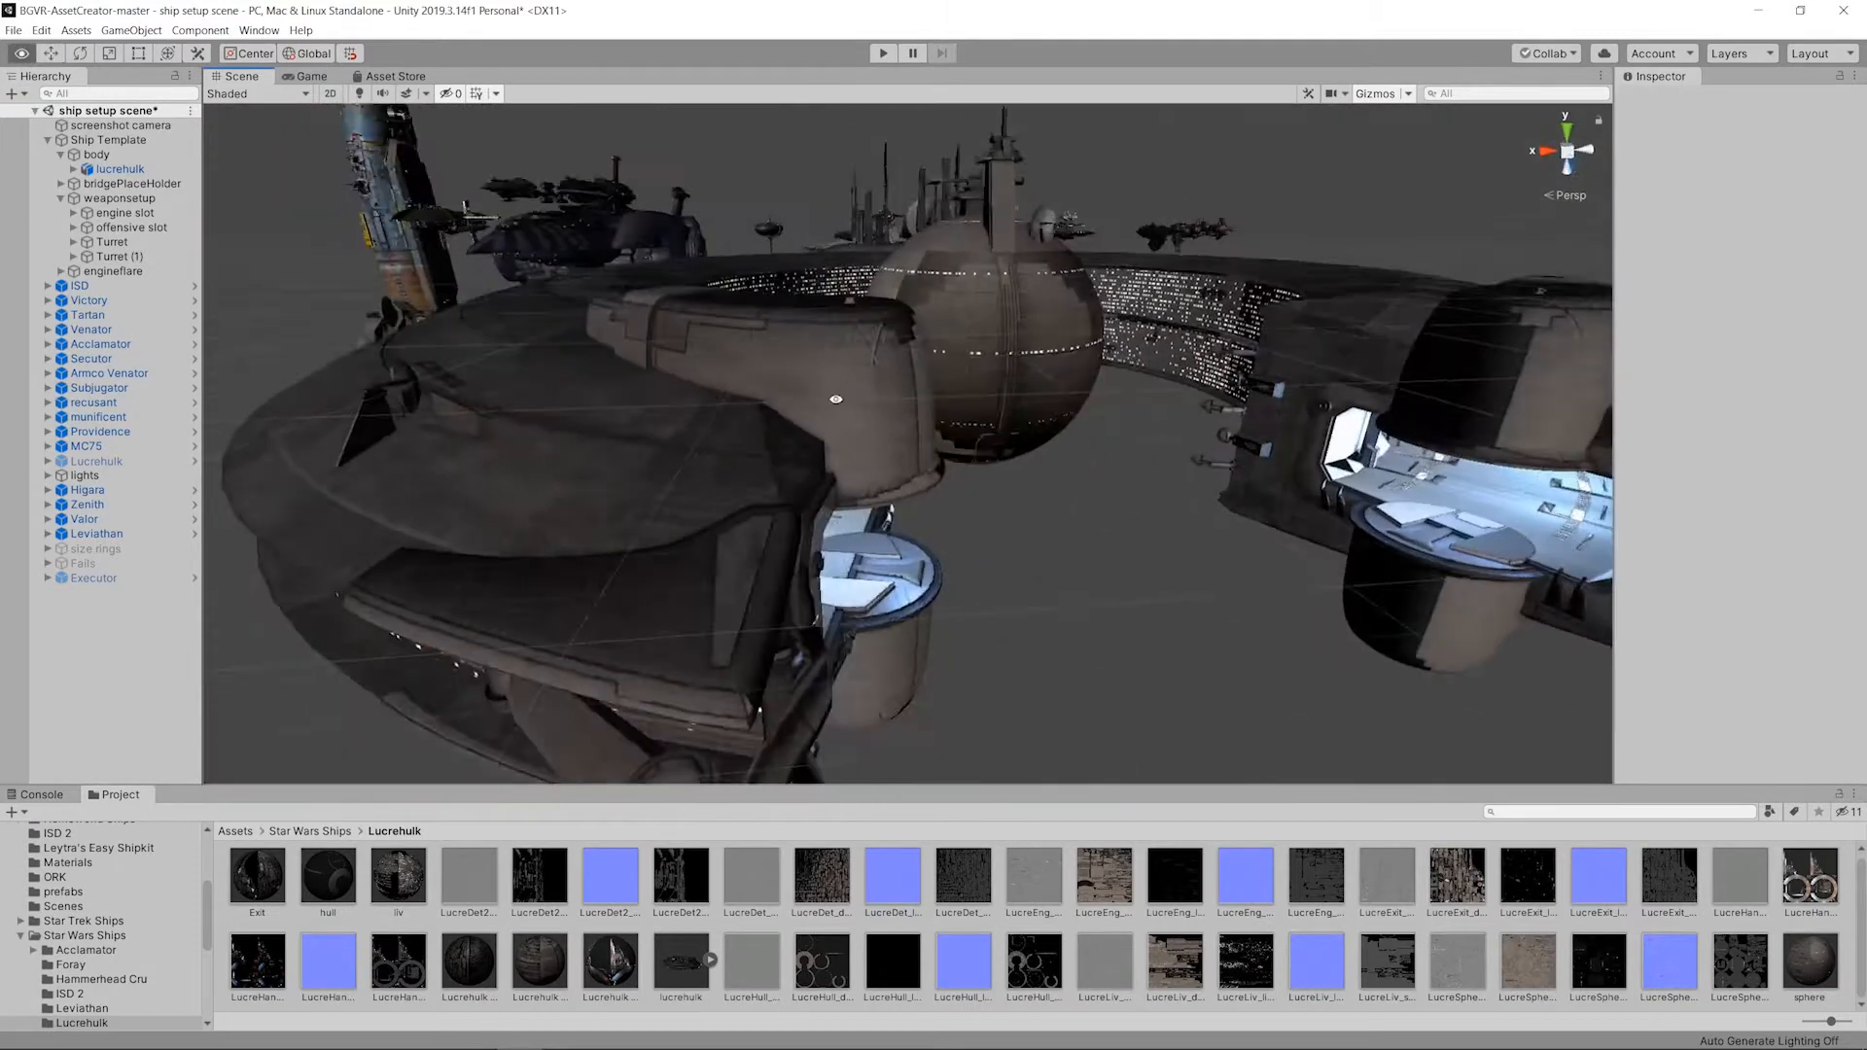
Step: Duplicate the two turrets and place the copies under the hangar pods at Y about -463.7, with a Z rotation of 180
left_click(137, 254)
left_click_drag(1116, 400, 883, 365, "alt")
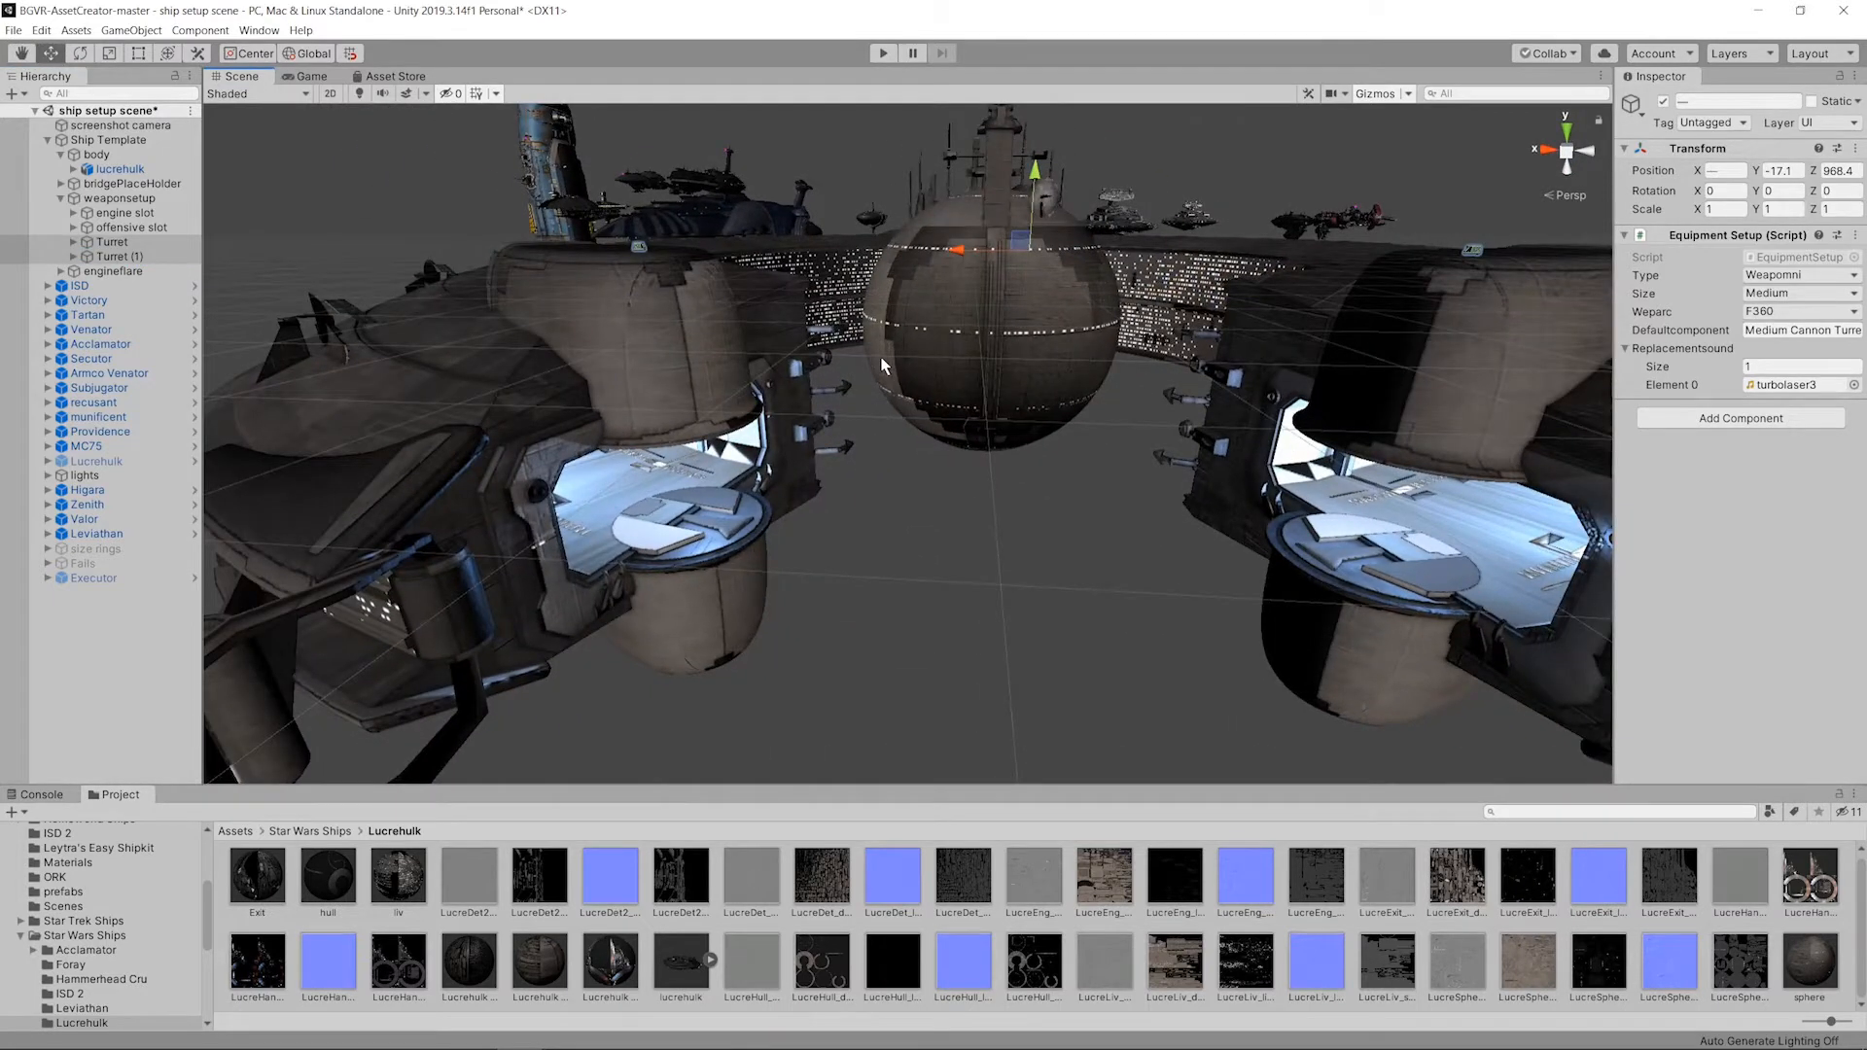
key("ctrl+d")
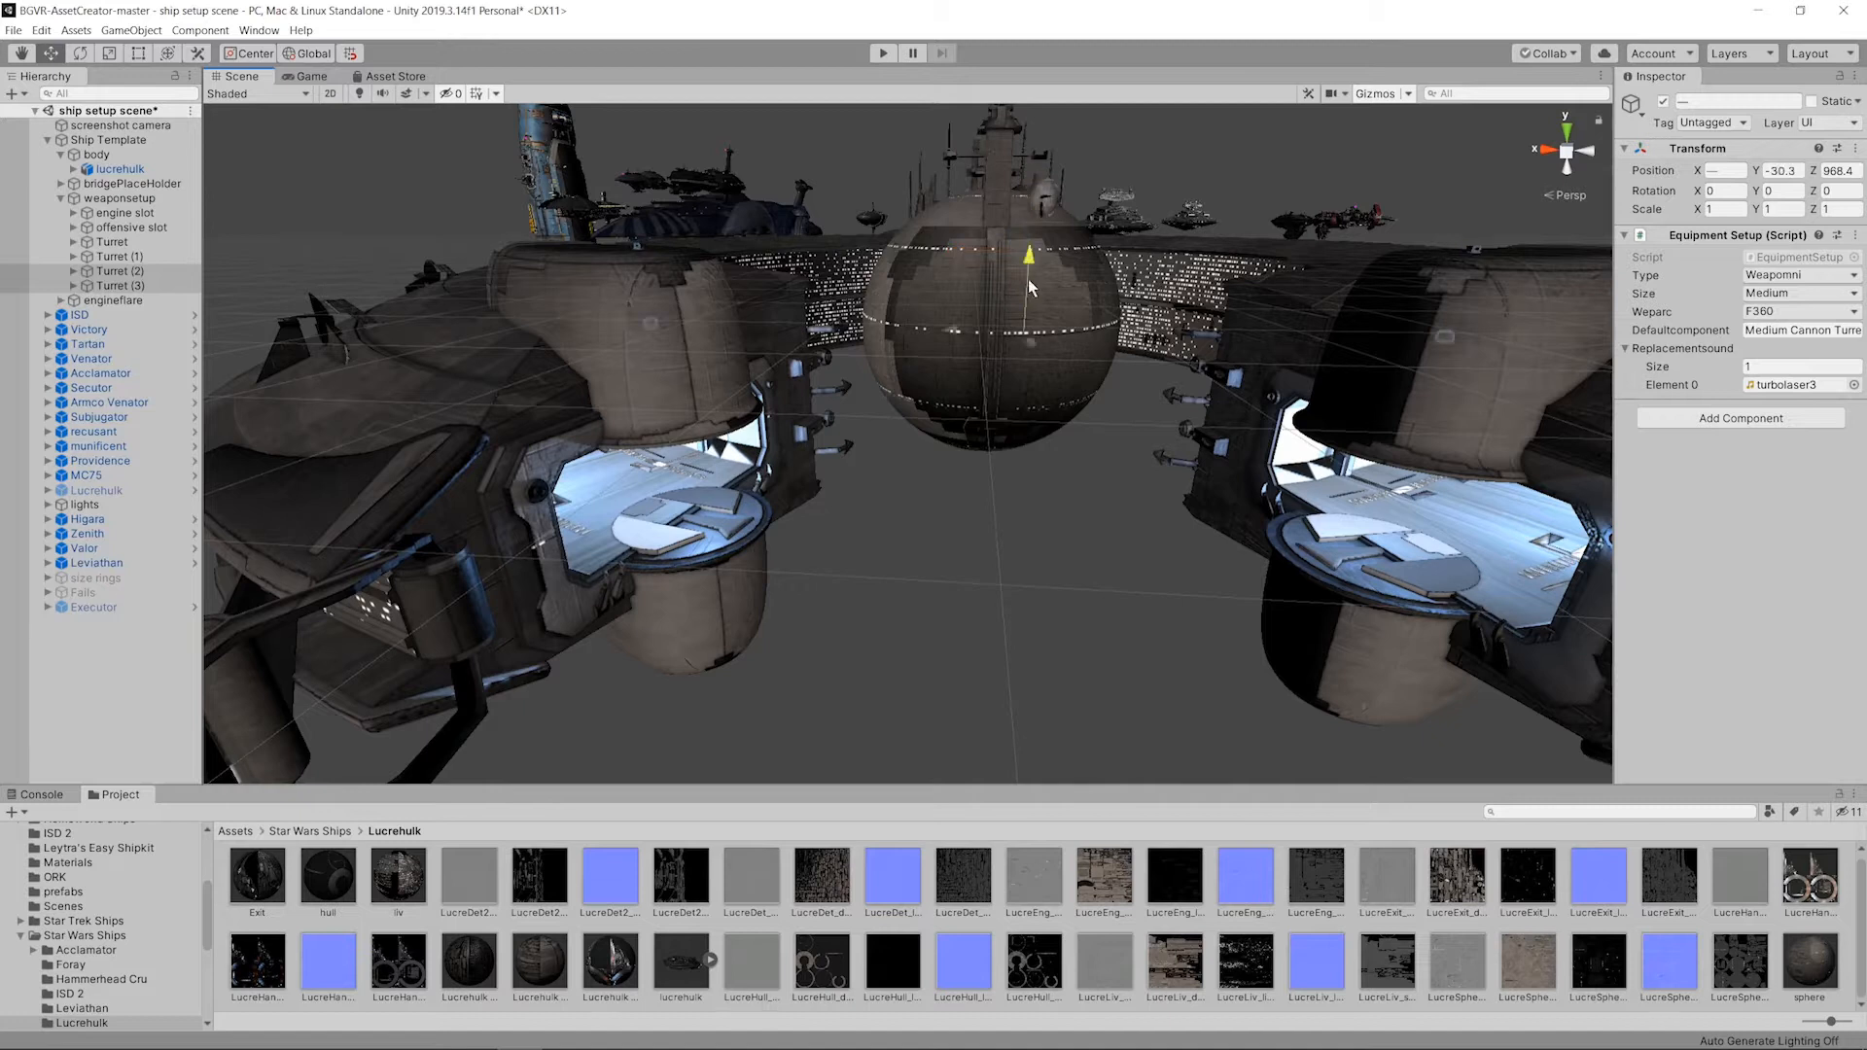
left_click_drag(1071, 671, 1078, 317, "alt")
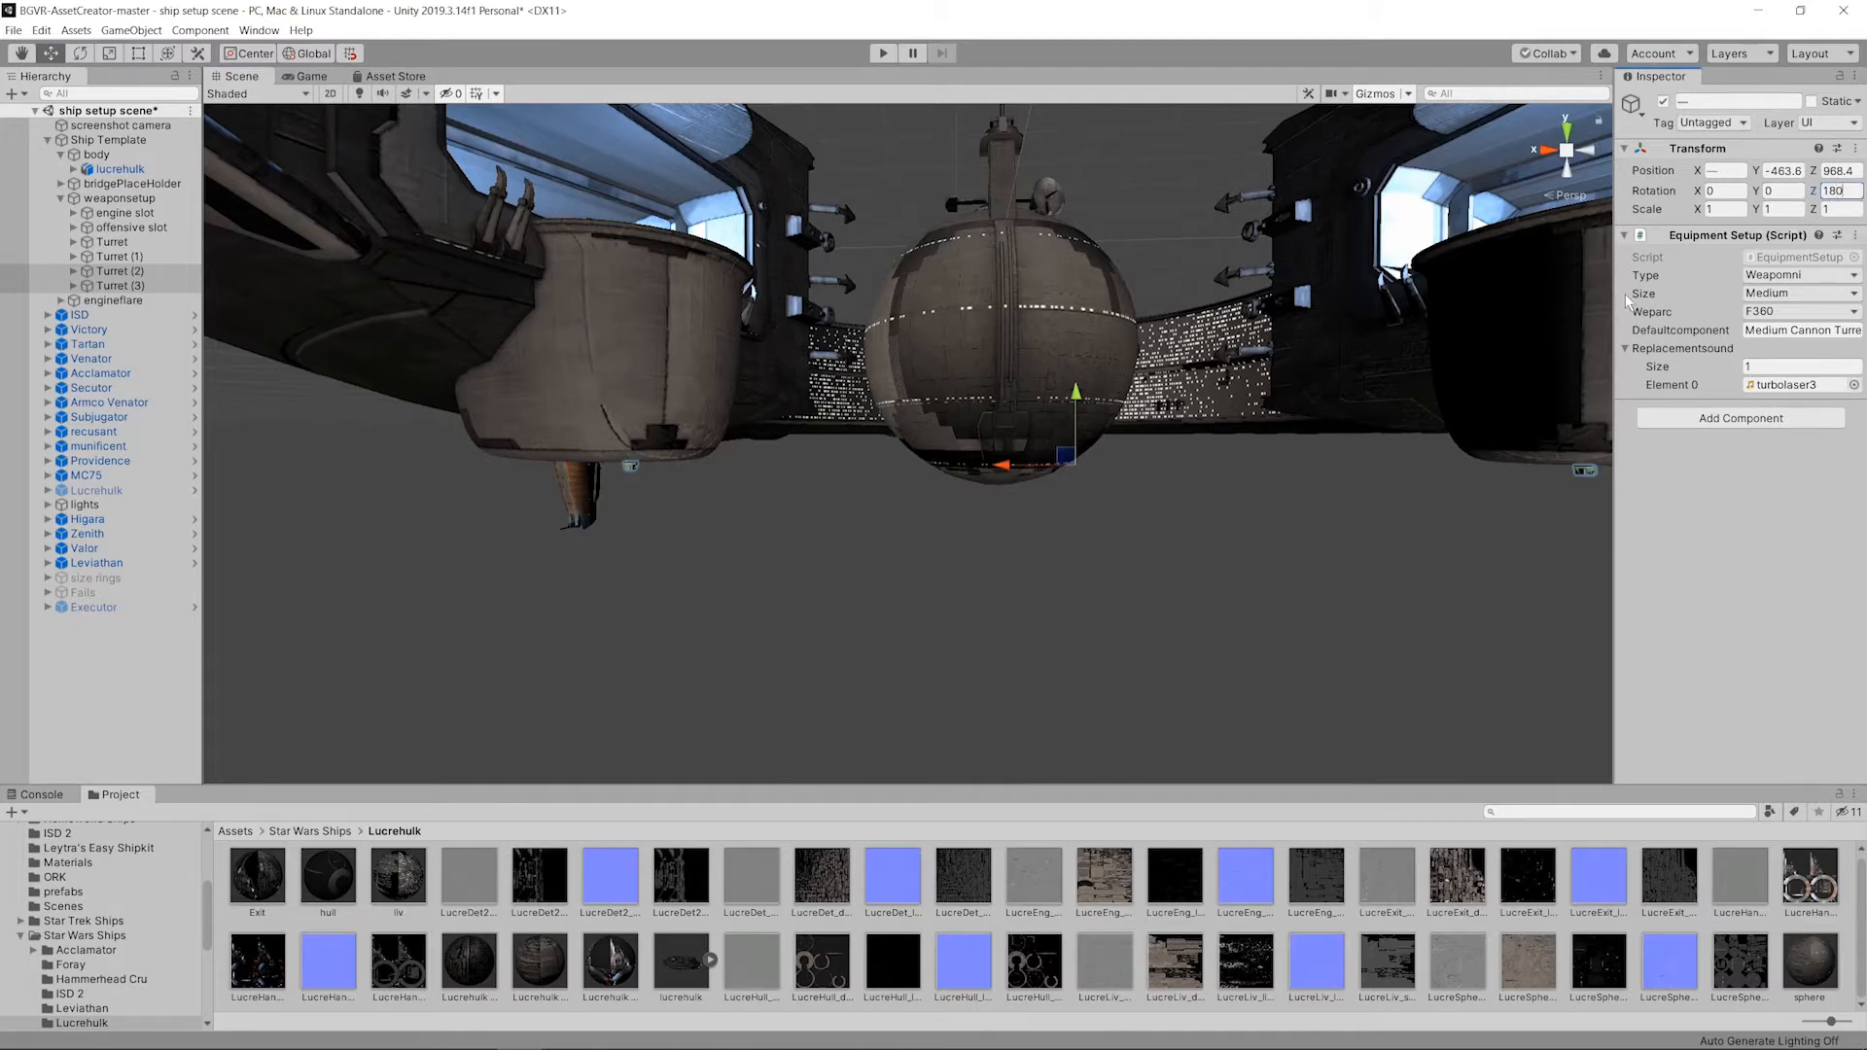
scroll(854, 499, "up", 4)
left_click_drag(599, 542, 1126, 505, "alt")
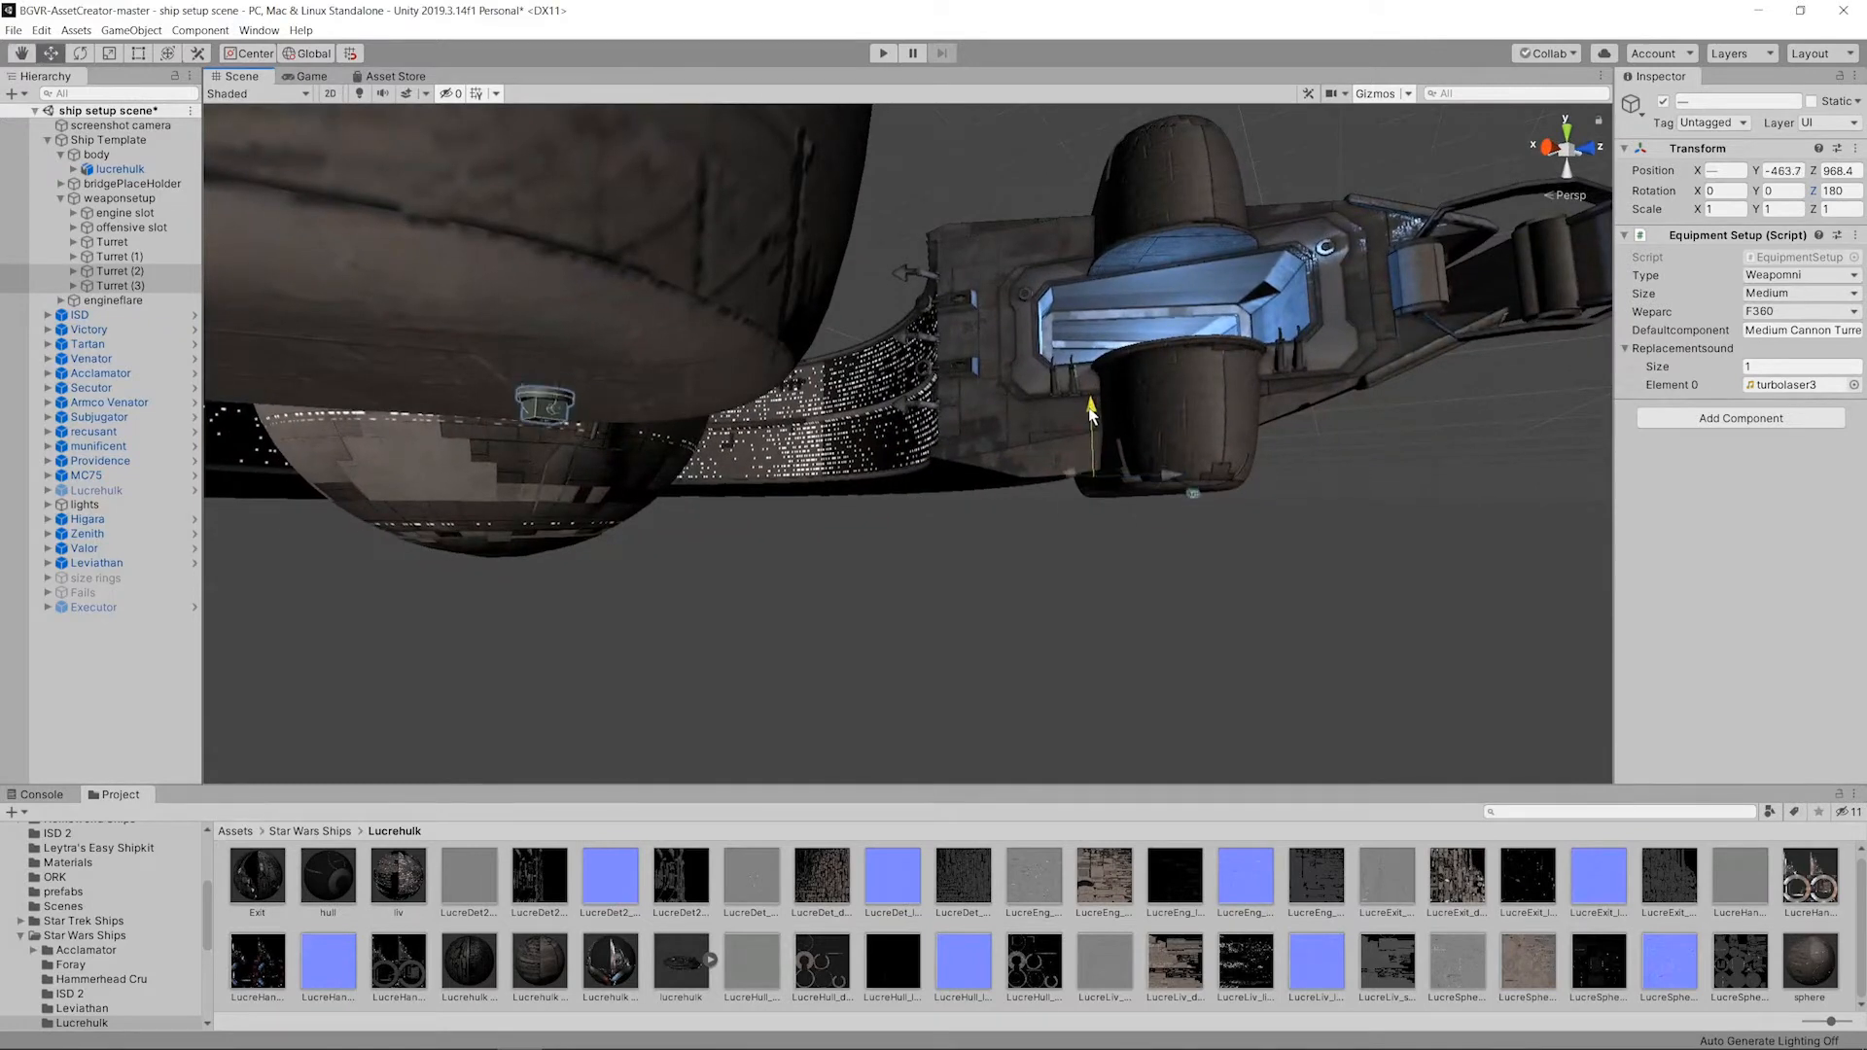
left_click_drag(1090, 413, 871, 440, "alt")
scroll(873, 439, "down", 4)
left_click(1134, 161)
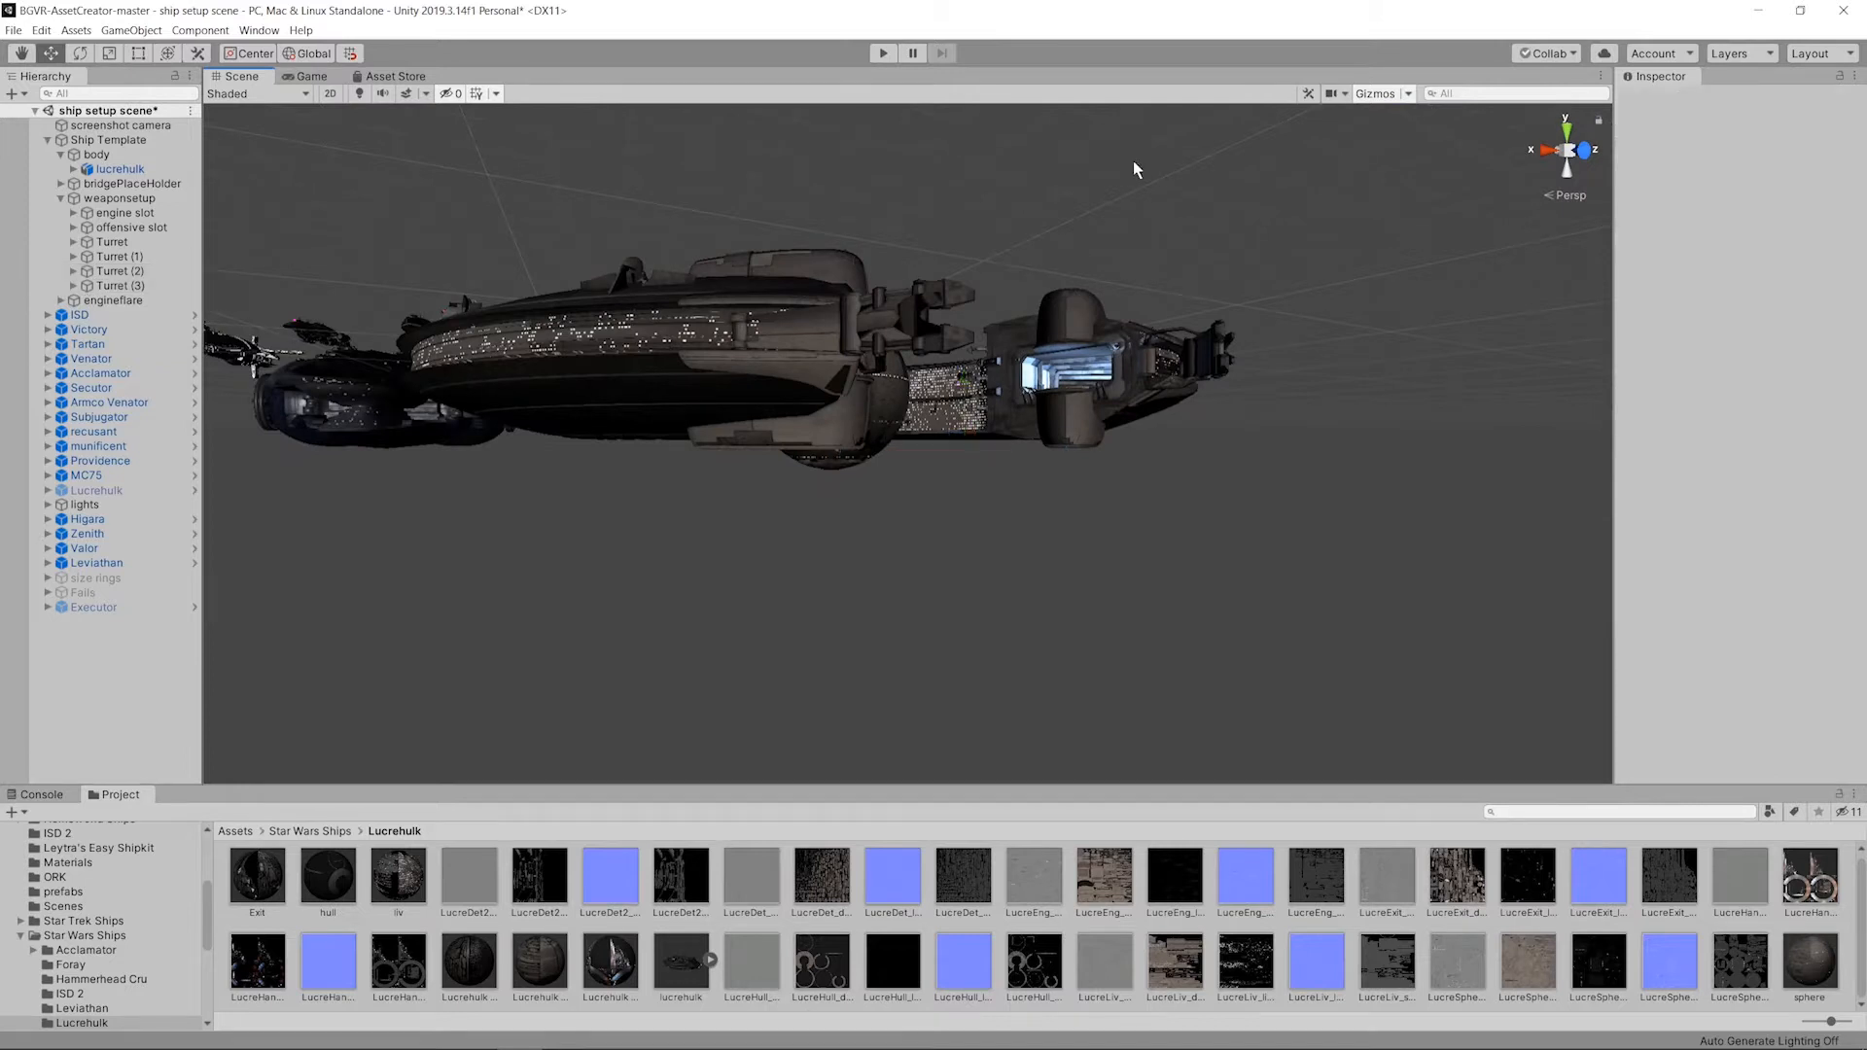
Step: Duplicate Turret (1) and place the copy on the upper surface of the ring's side, behind the front hangar pod
left_click_drag(1014, 197, 678, 421, "alt")
left_click(141, 258)
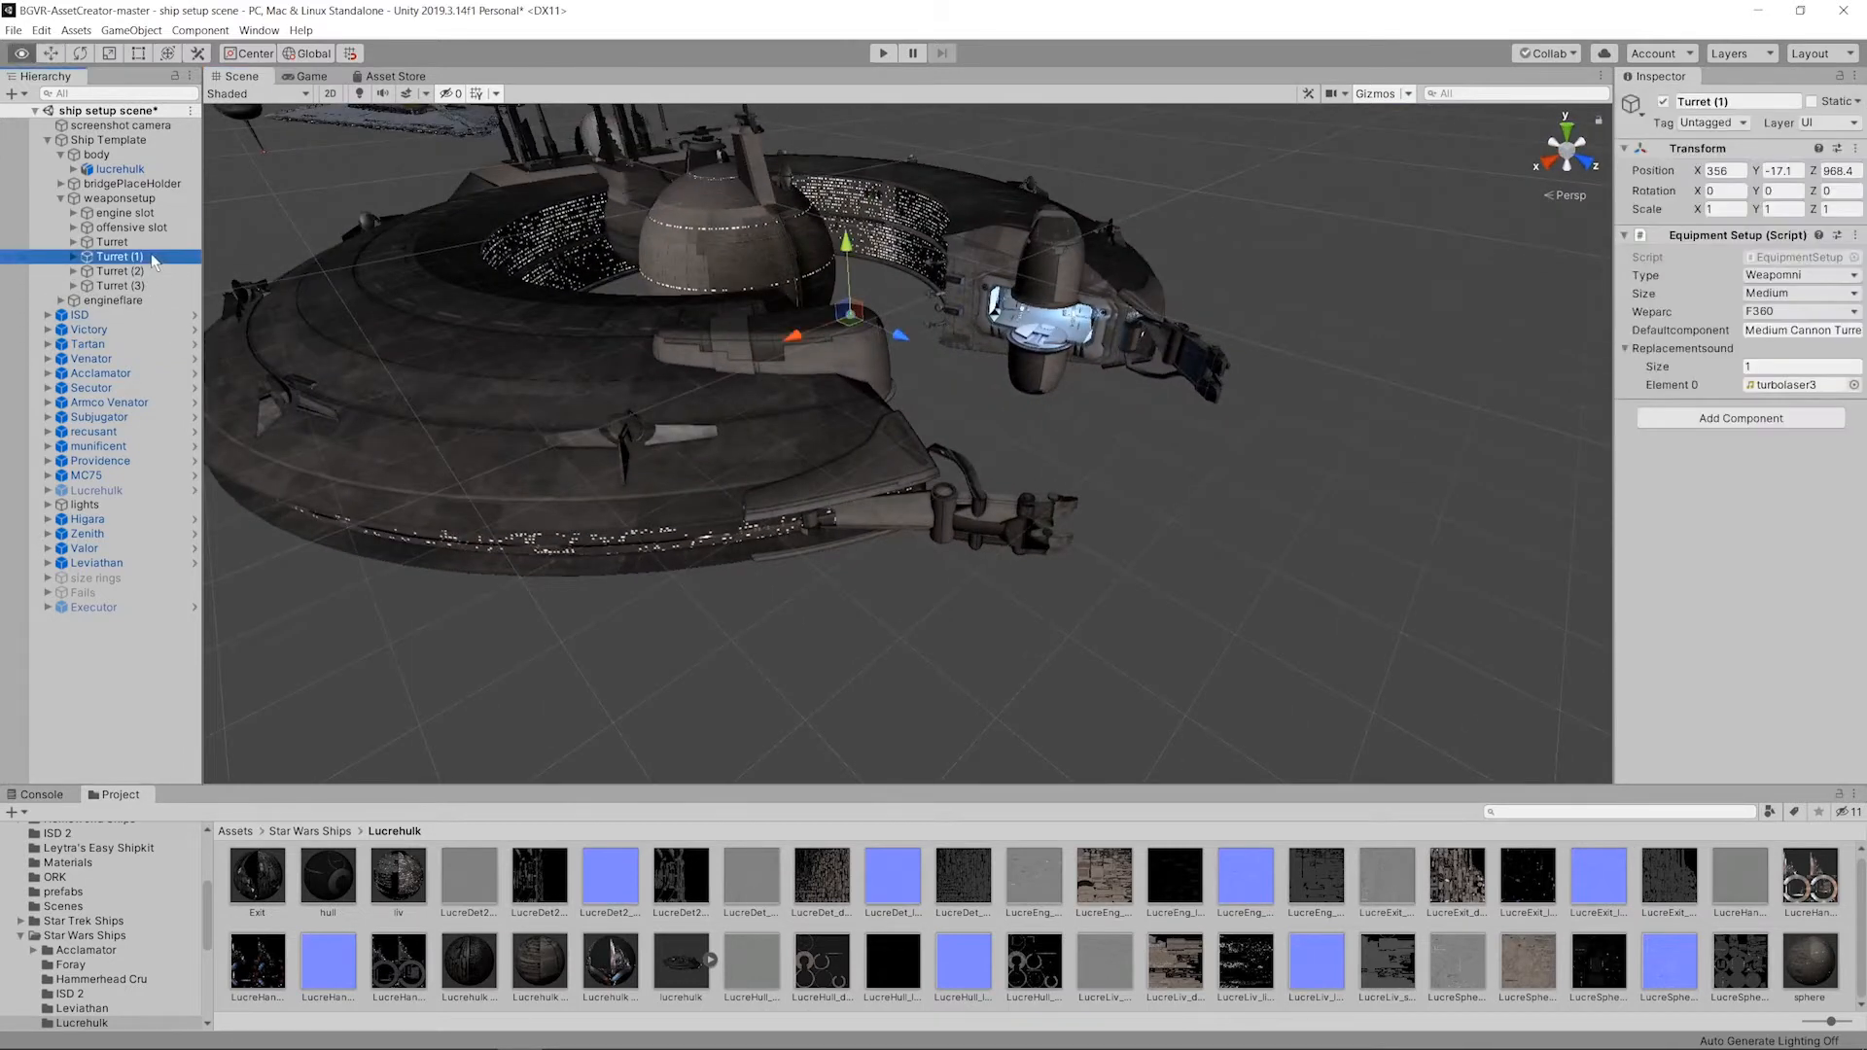
mouse_move(681, 330)
left_mouse_down("alt")
mouse_move(793, 333)
mouse_move(700, 330)
left_mouse_up("alt")
middle_click_drag(788, 326, 1090, 416)
left_click_drag(1089, 417, 1165, 410, "alt")
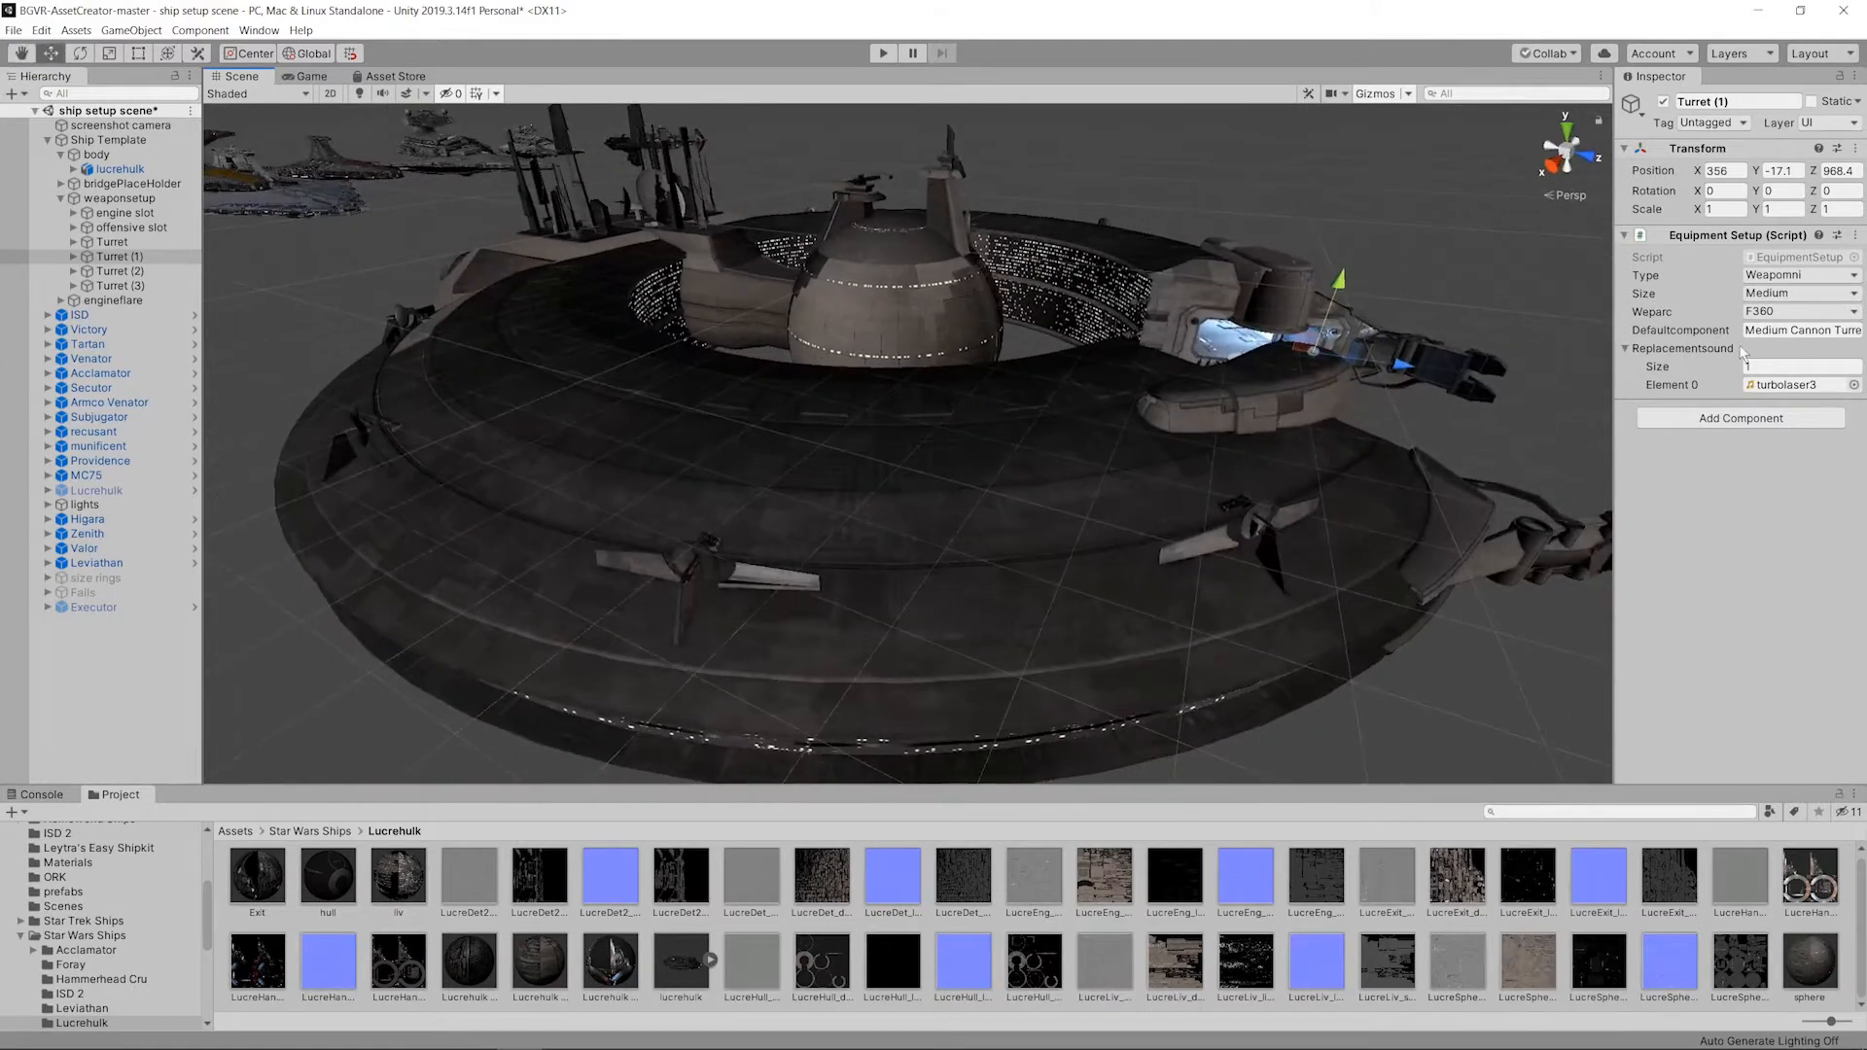
left_click_drag(1252, 364, 475, 357, "alt")
left_click_drag(393, 314, 311, 513, "alt")
left_click_drag(516, 534, 681, 350, "alt")
middle_click_drag(681, 350, 986, 538)
left_click_drag(986, 538, 932, 327, "alt")
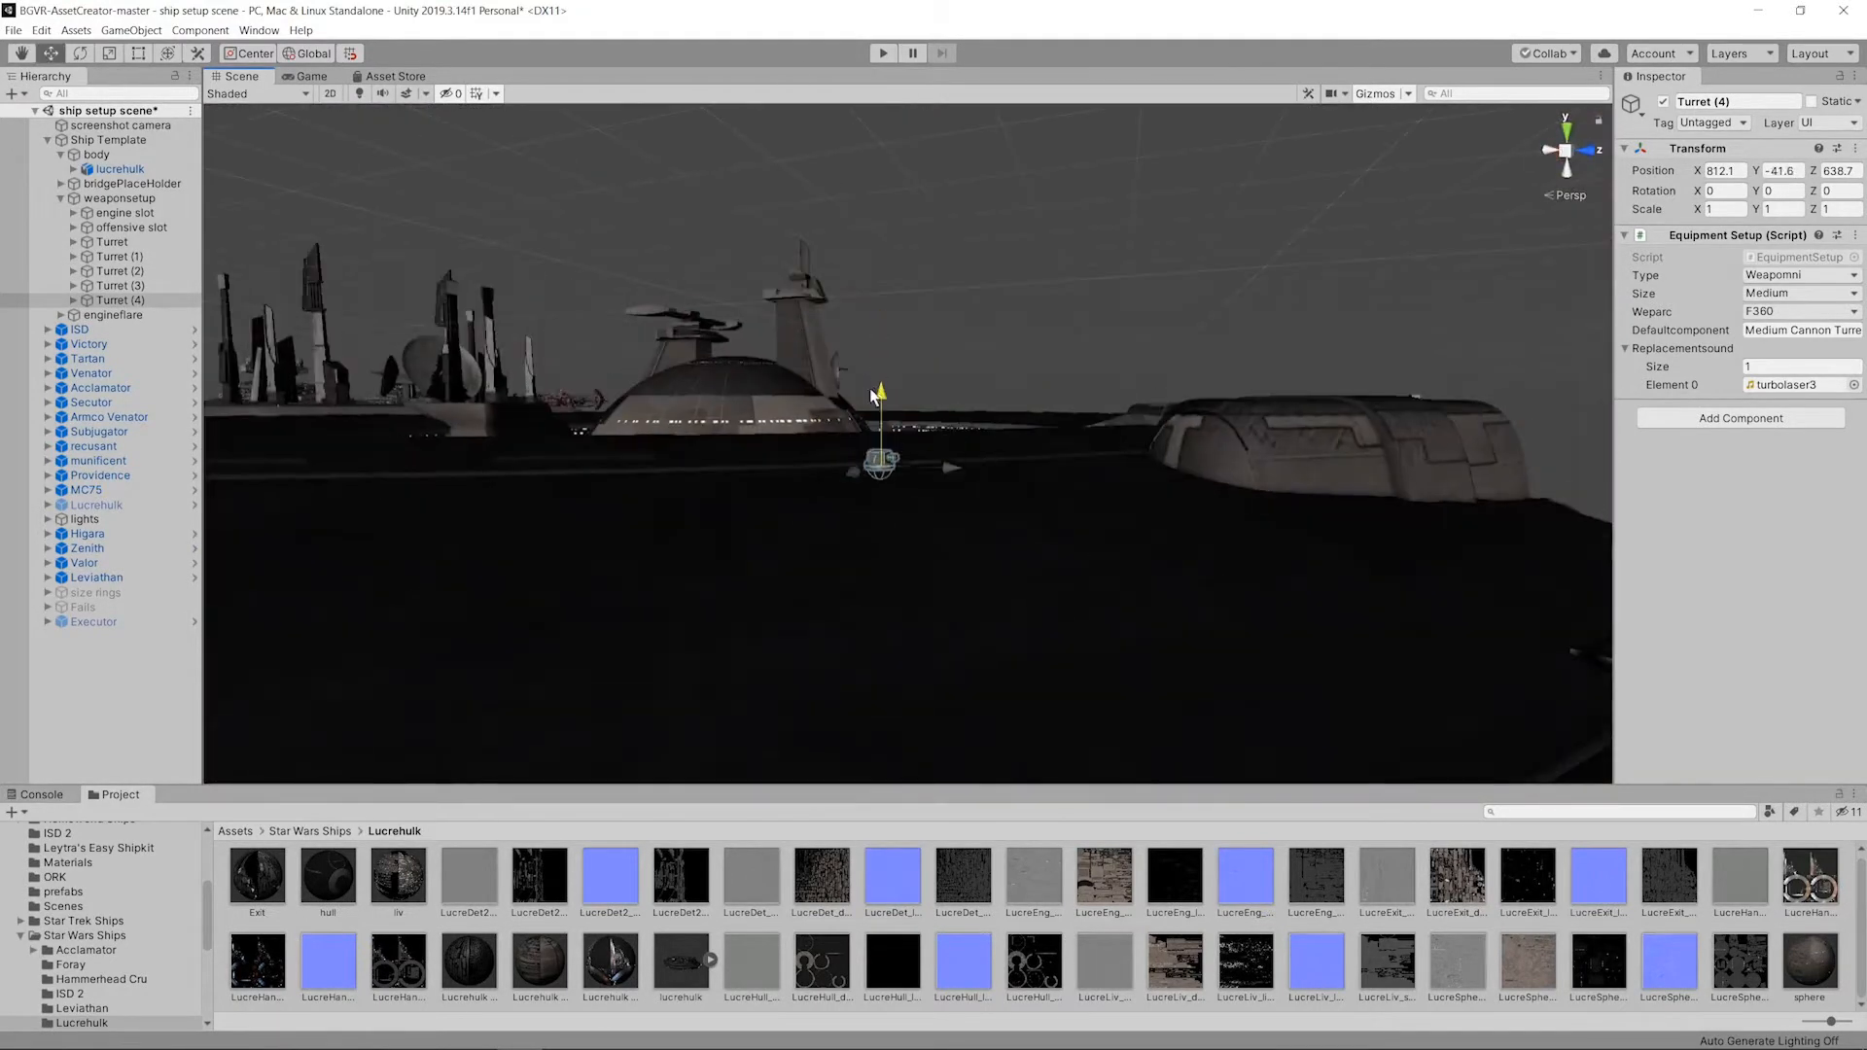
left_click_drag(849, 469, 954, 473, "alt")
Step: Duplicate the ring turret twice and space the copies farther along the curve of the ring's upper surface
key("ctrl+d")
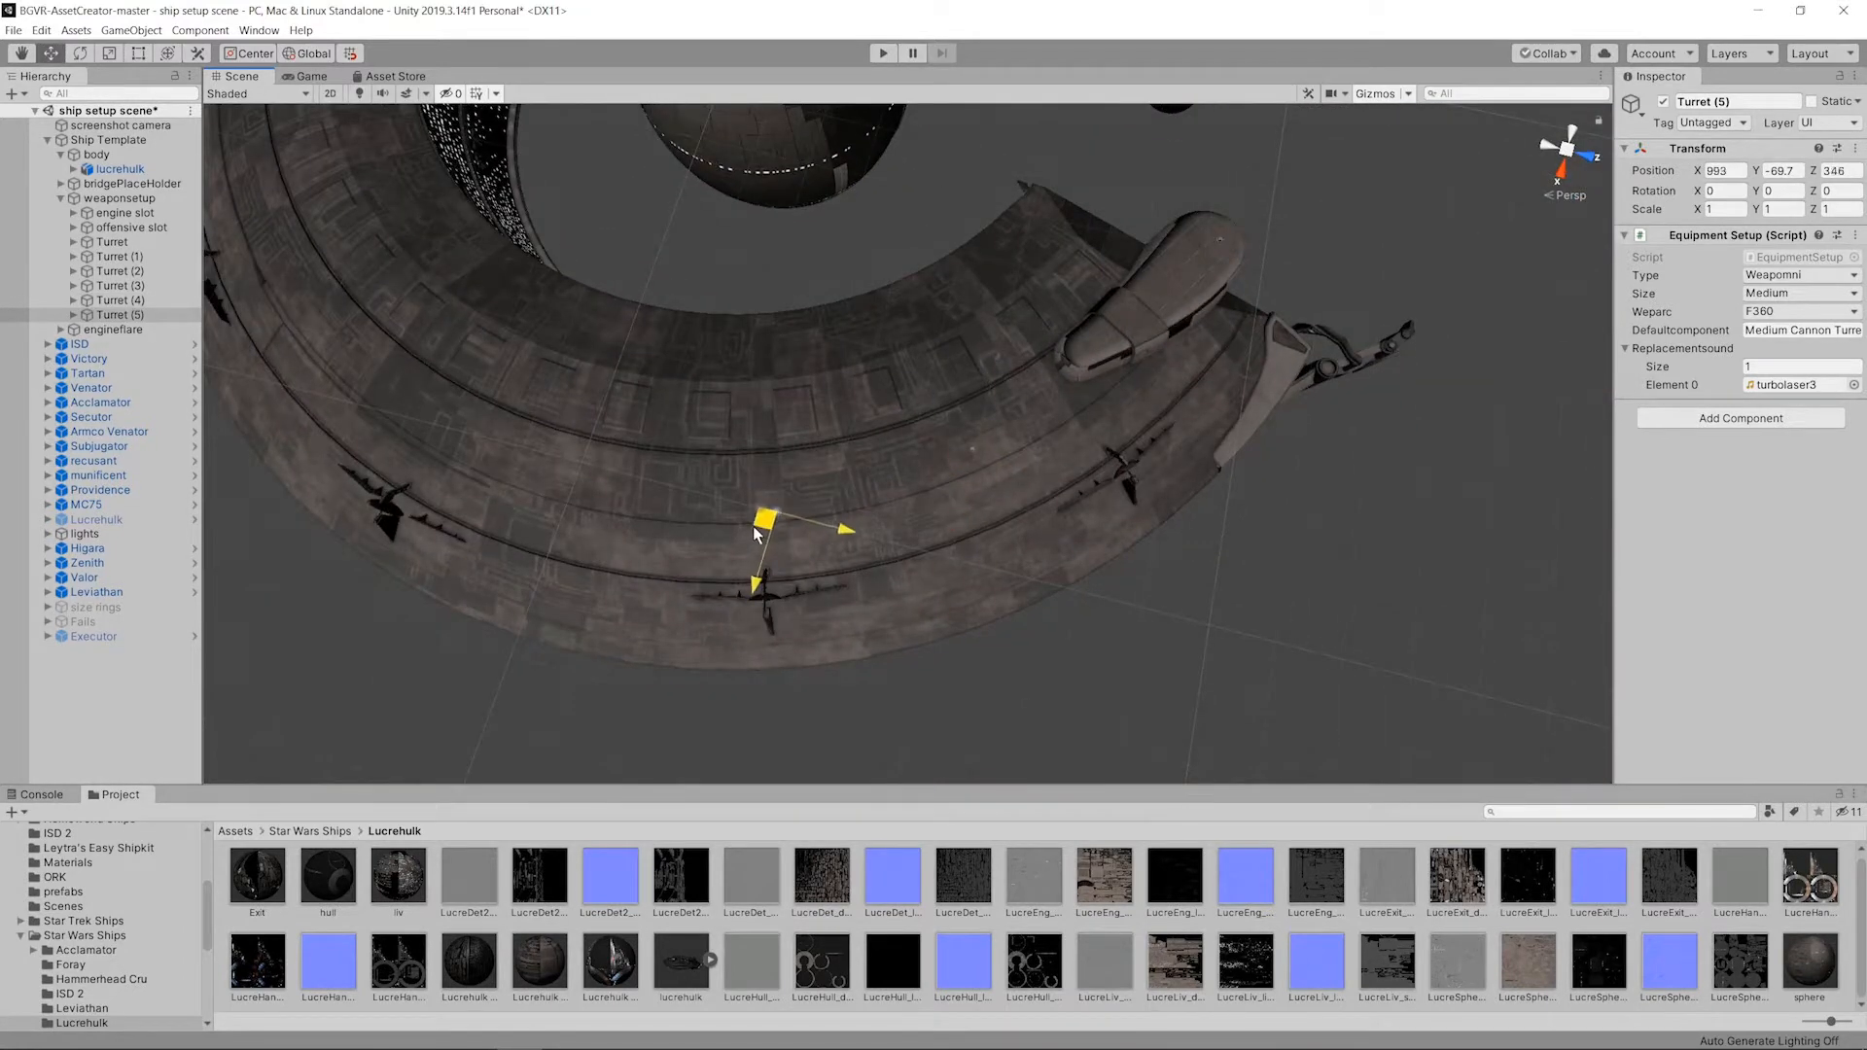
left_click_drag(736, 533, 735, 531)
middle_click_drag(704, 392, 1121, 470)
key("ctrl+d")
left_click_drag(1154, 611, 1134, 603)
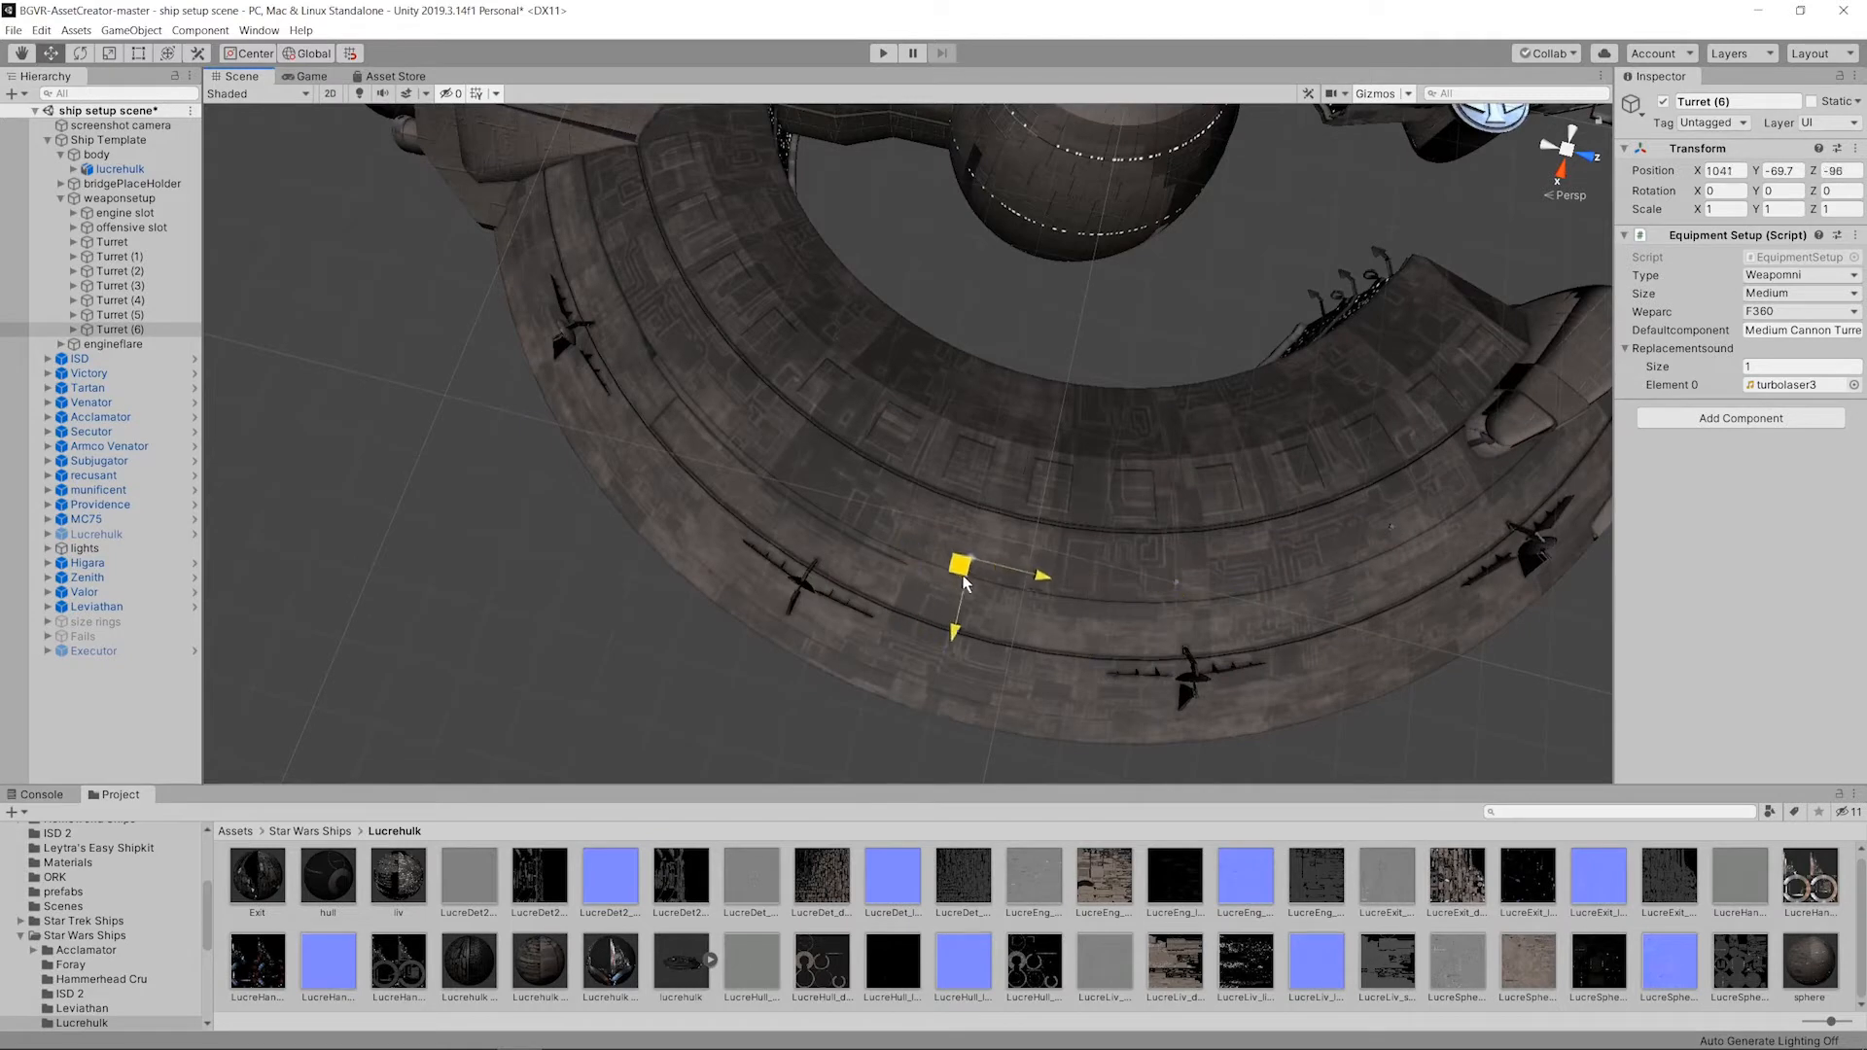
Step: Add two more turret copies along the same curve, continuing toward the engine block
key("ctrl+d")
left_click_drag(1018, 593, 1013, 586)
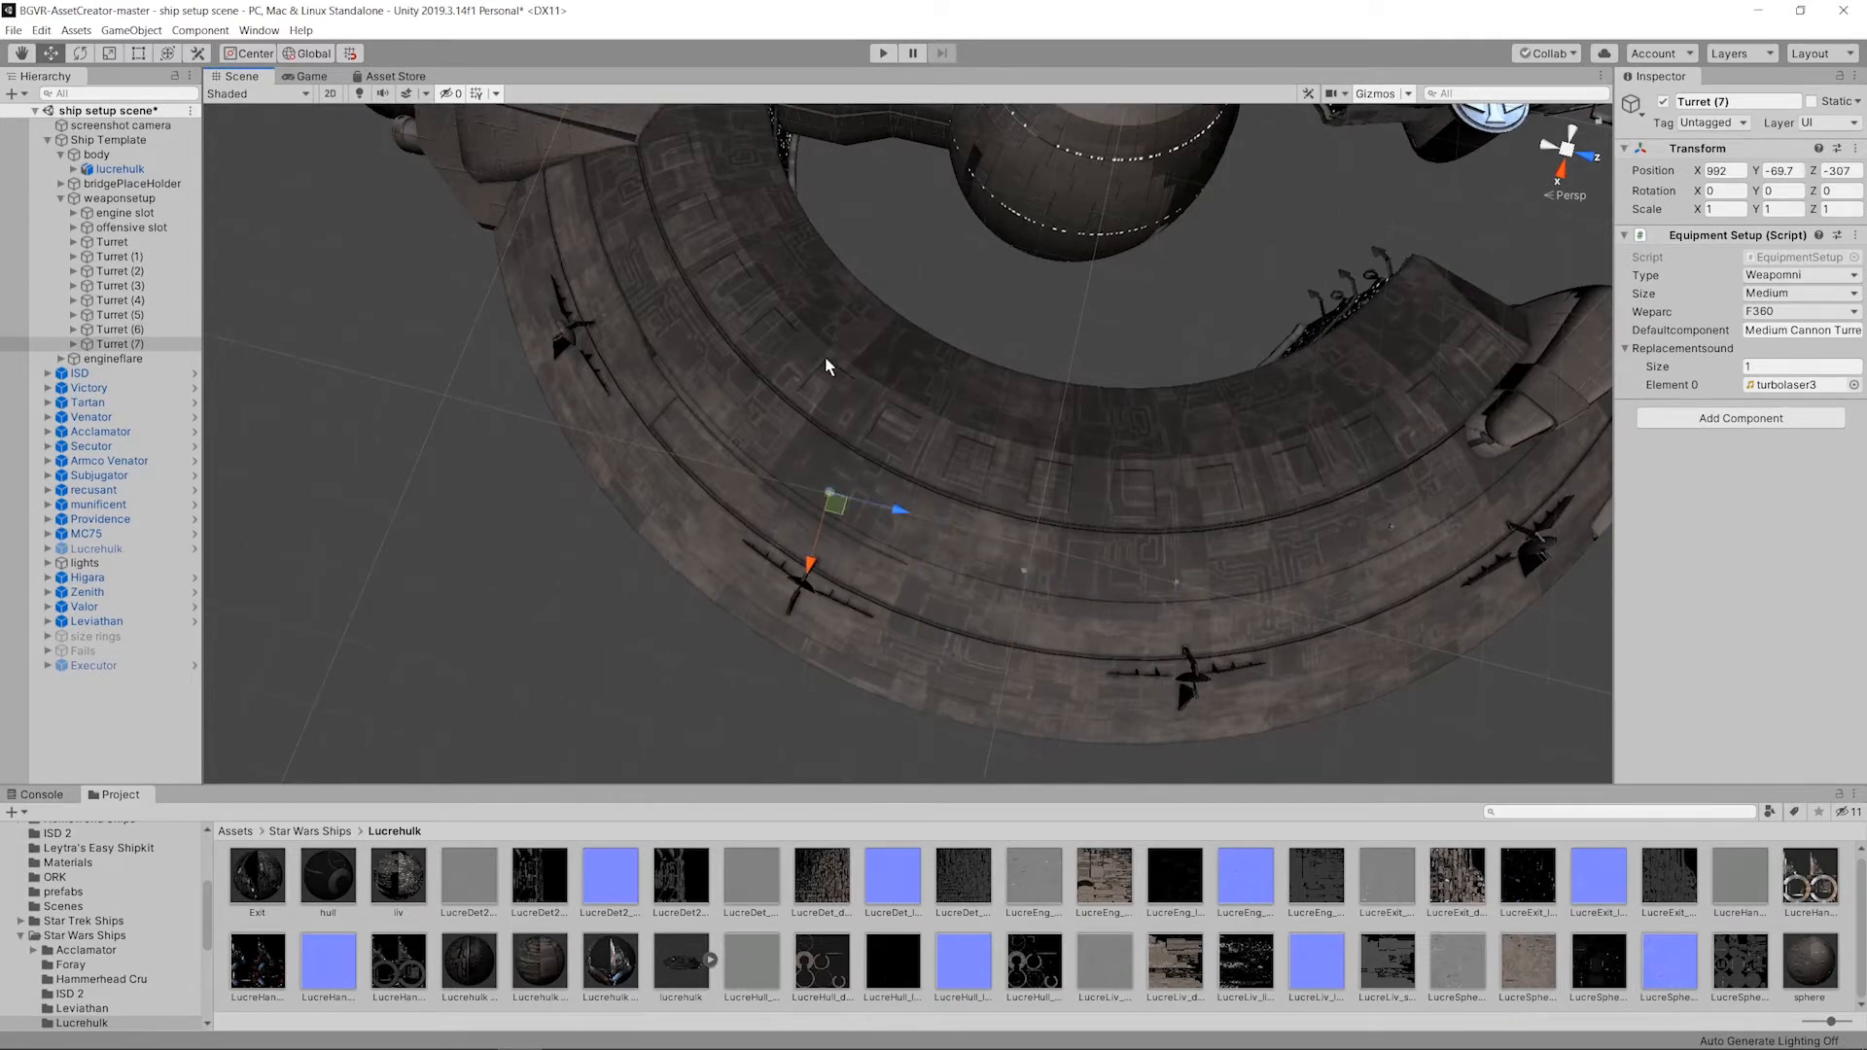
left_click_drag(824, 358, 888, 428, "alt")
middle_click_drag(887, 428, 1000, 432)
key("ctrl+d")
left_click_drag(932, 493, 780, 283)
Step: Select the five ring turrets, Turret (4) through Turret (8), together
left_click(166, 316, "shift")
scroll(585, 347, "down", 3)
left_click(159, 301, "shift")
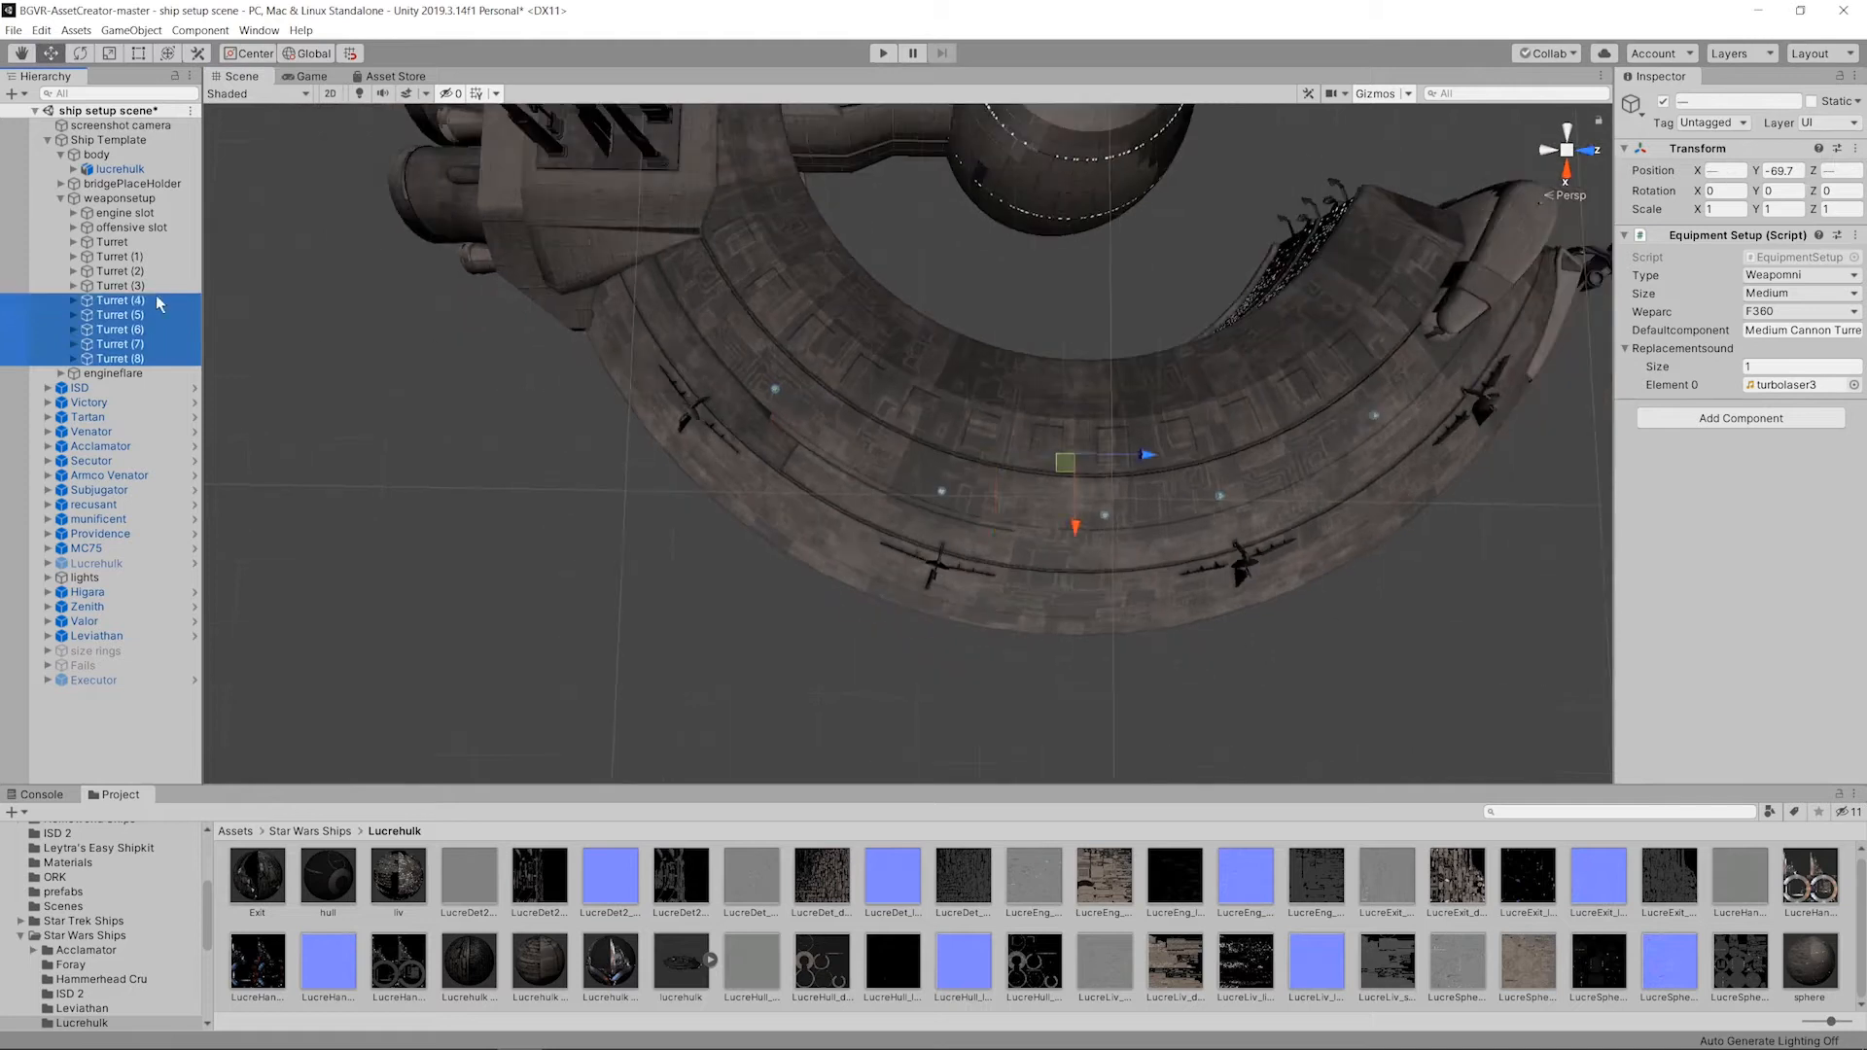
left_click_drag(1021, 603, 1168, 438, "alt")
scroll(1167, 438, "up", 8)
left_click_drag(833, 512, 1063, 373, "alt")
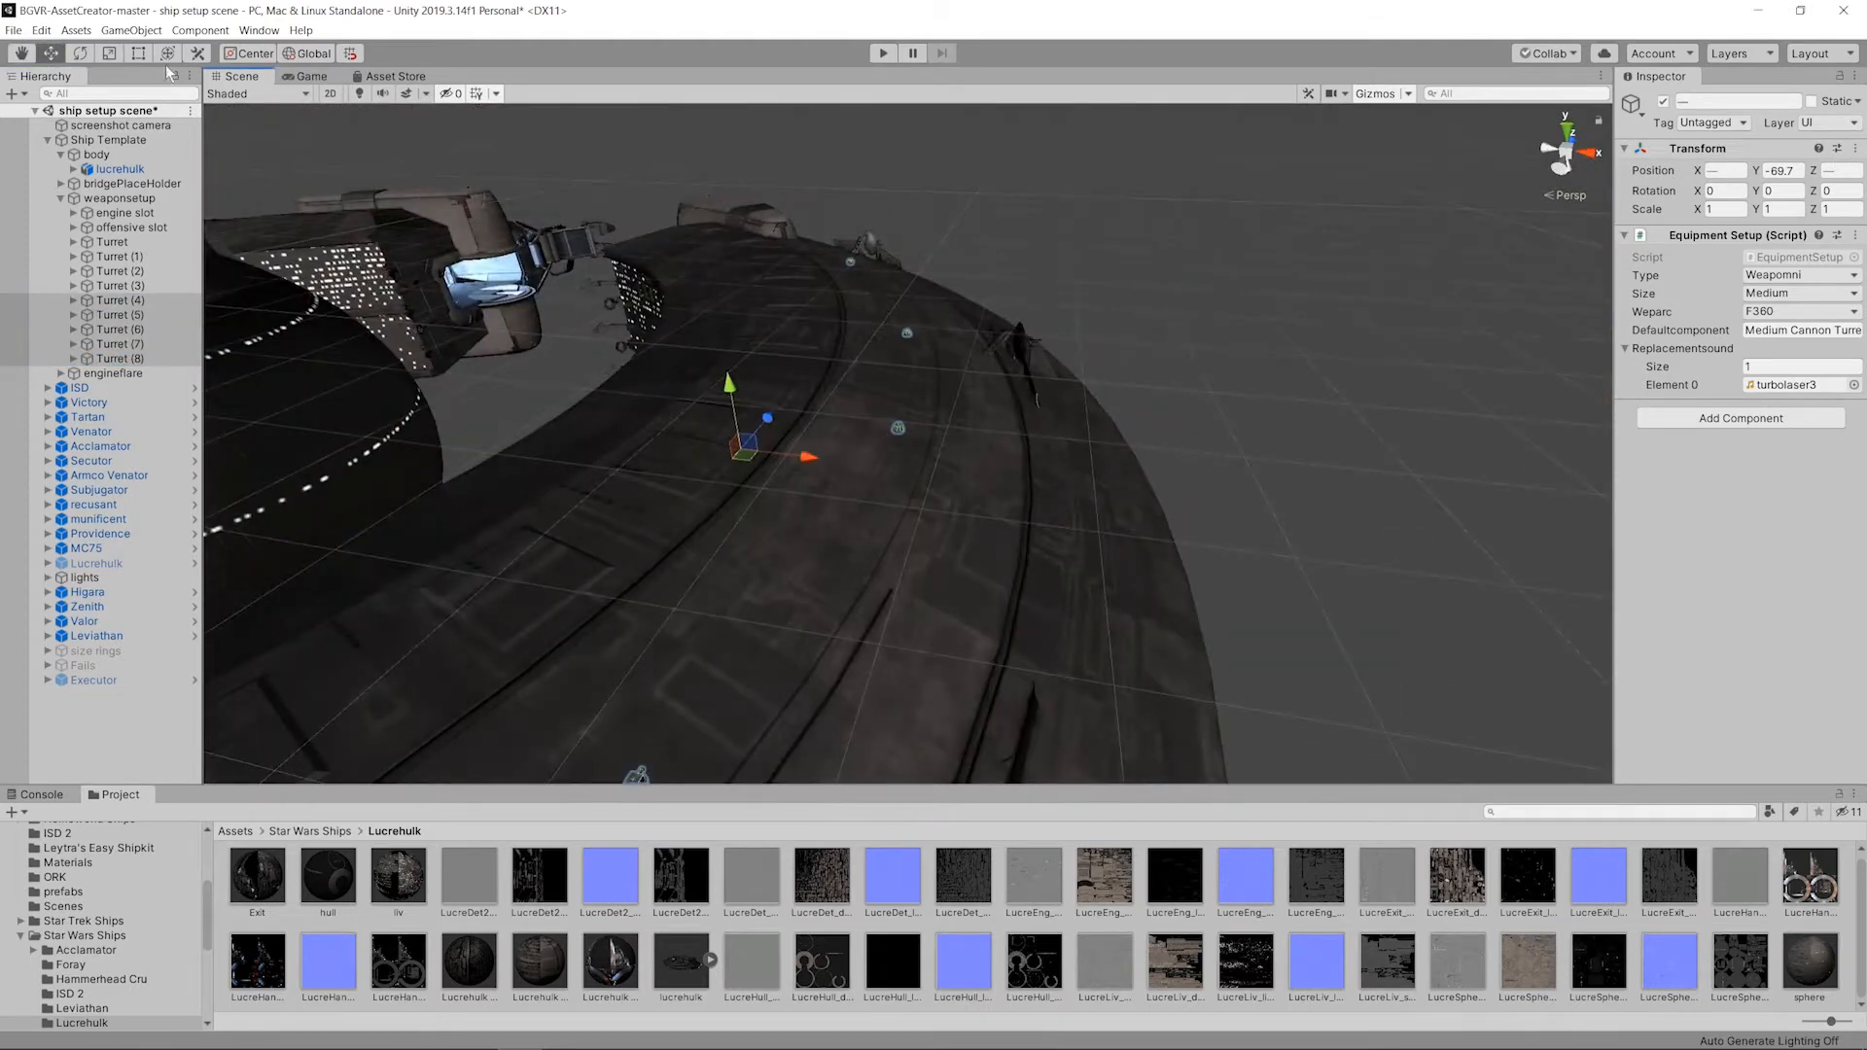
Step: Try to rotate the five selected ring turrets around their shared centre
key("e")
left_click_drag(749, 457, 773, 550, "alt")
key("ctrl+z")
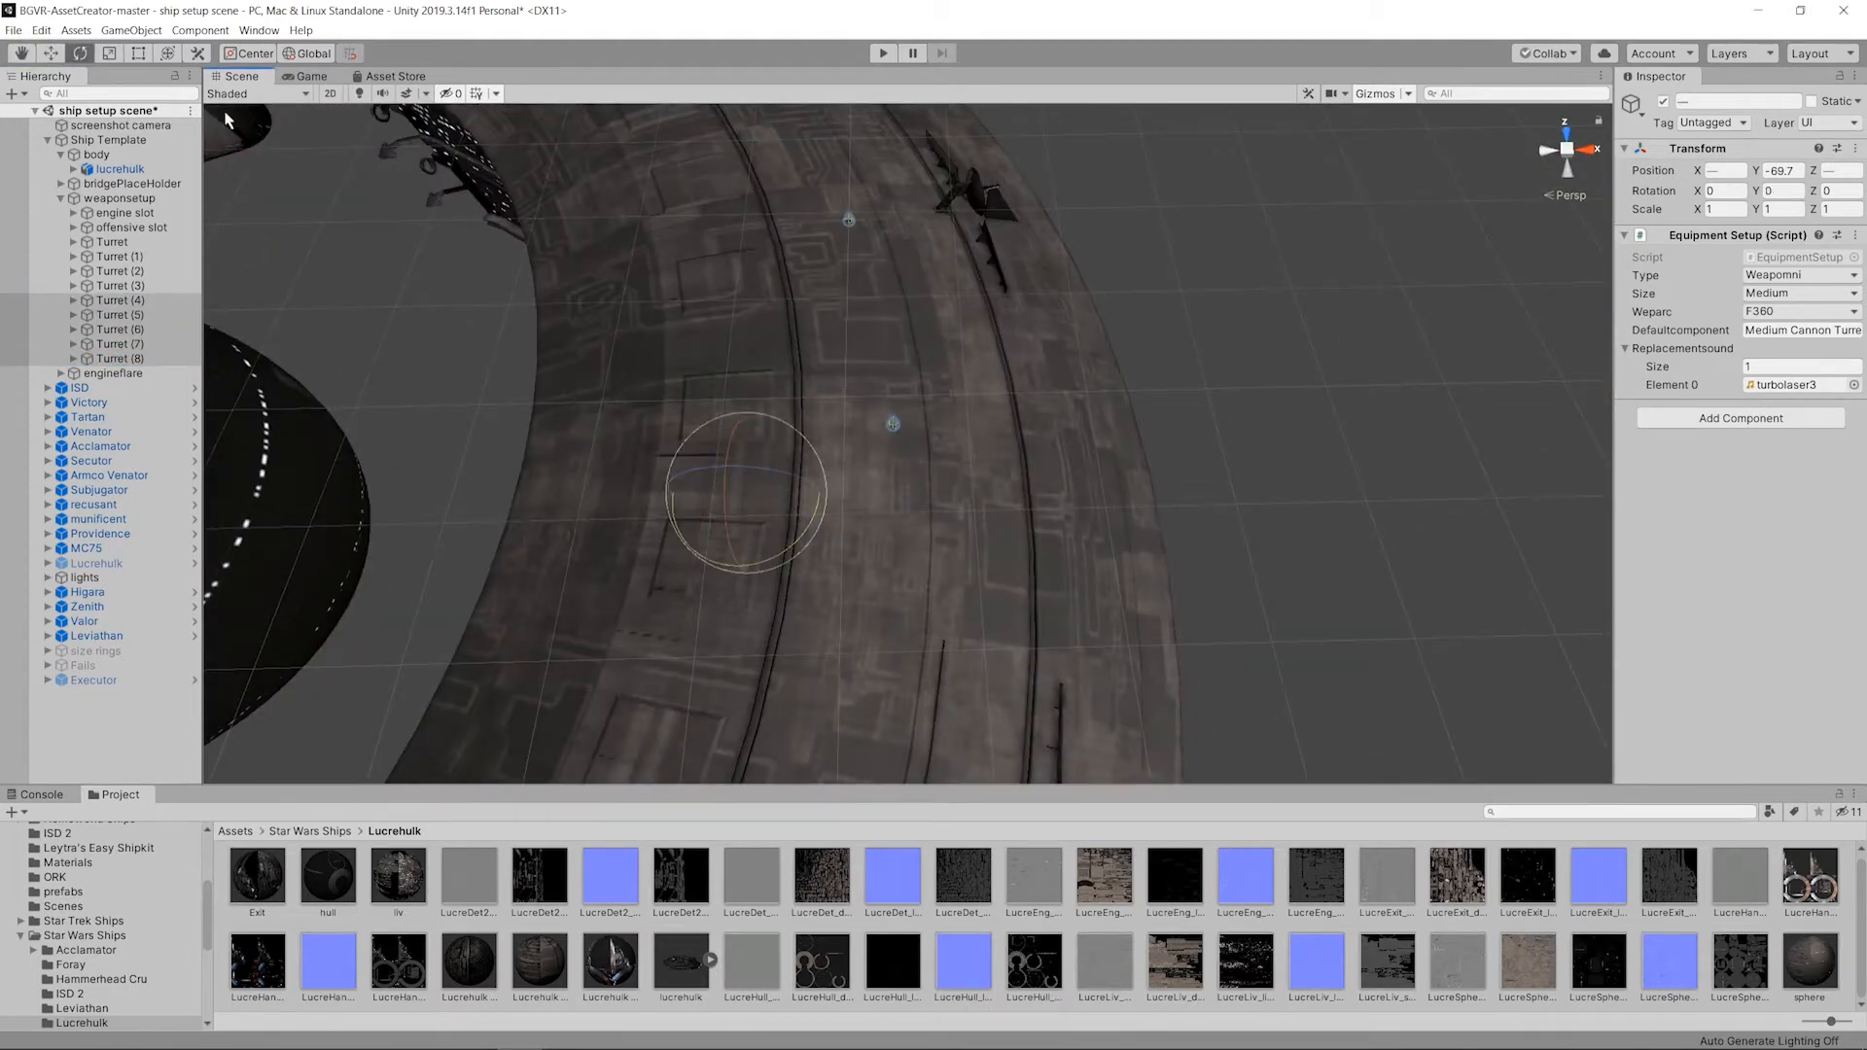
Step: Rotate the five ring turrets around their own pivots to a Y rotation of about 86.74
left_click(250, 53)
left_click_drag(621, 354, 883, 352, "alt")
scroll(883, 352, "down", 4)
middle_click_drag(973, 662, 865, 488)
scroll(1086, 360, "up", 5)
scroll(863, 484, "up", 8)
scroll(837, 515, "down", 3)
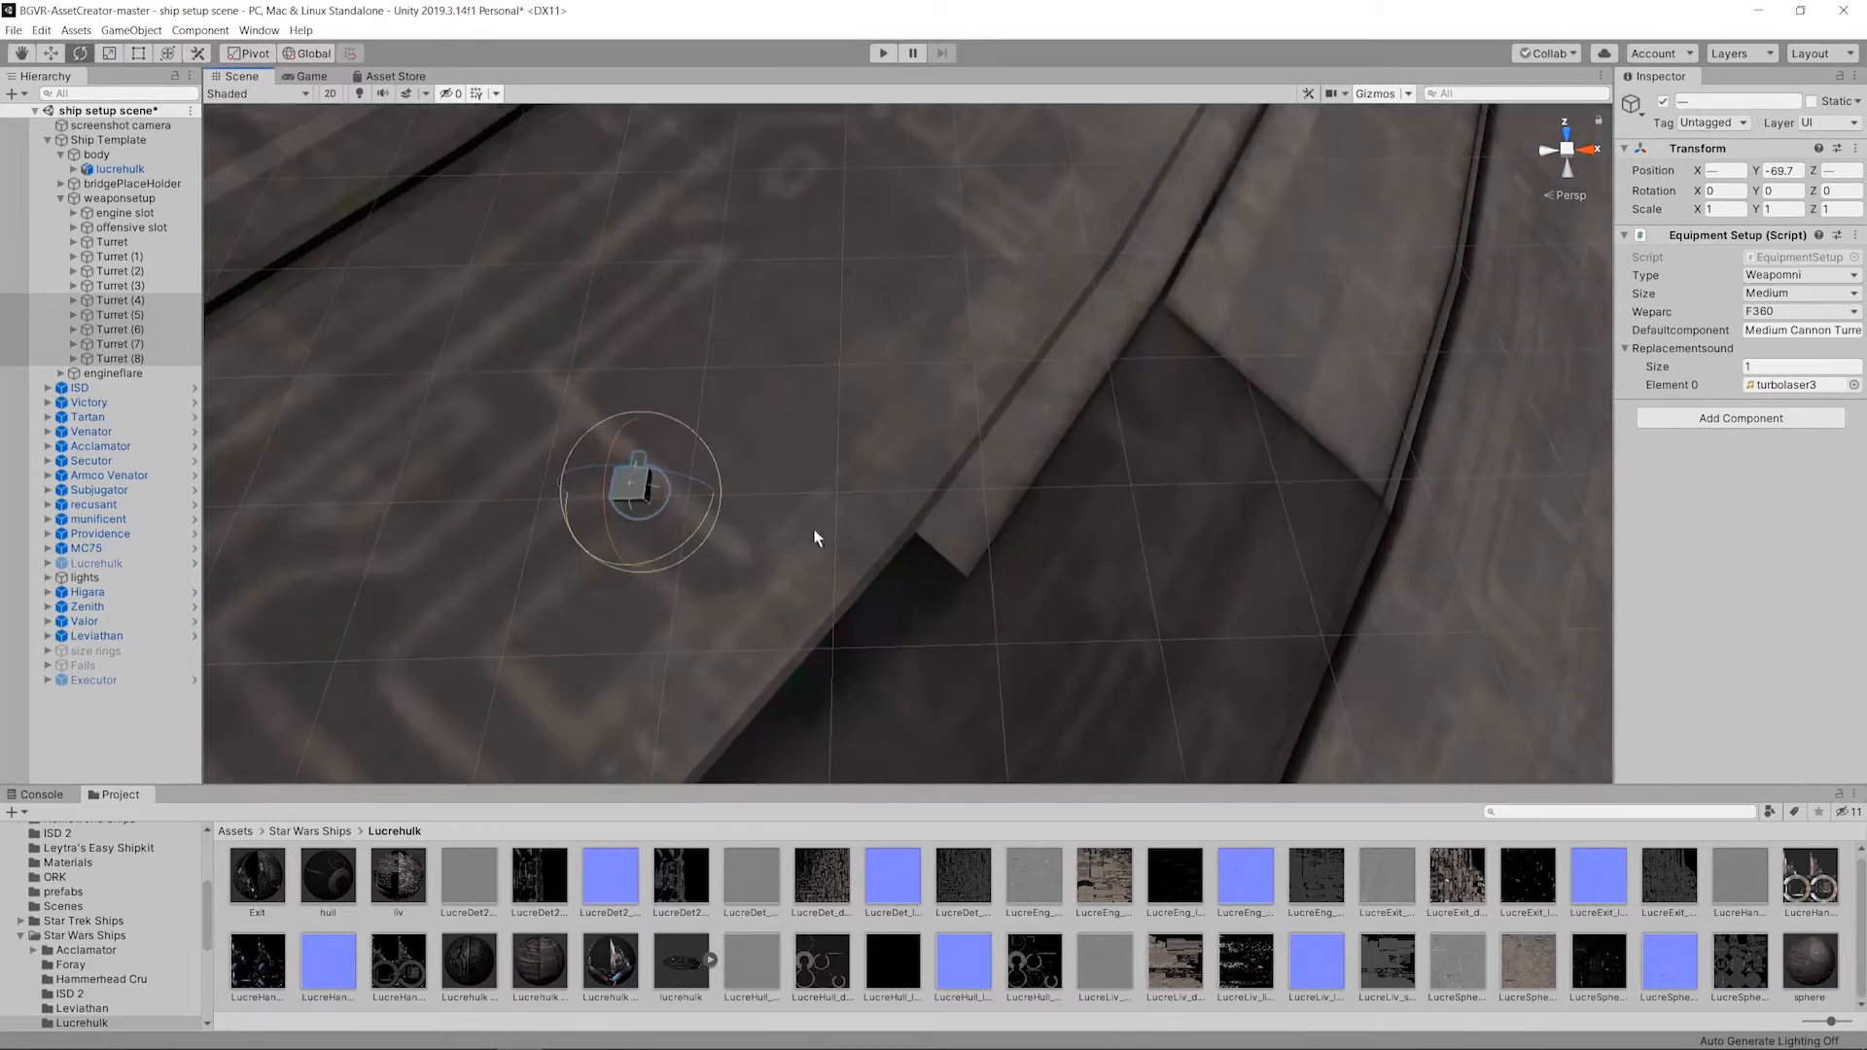
left_click_drag(669, 562, 399, 404)
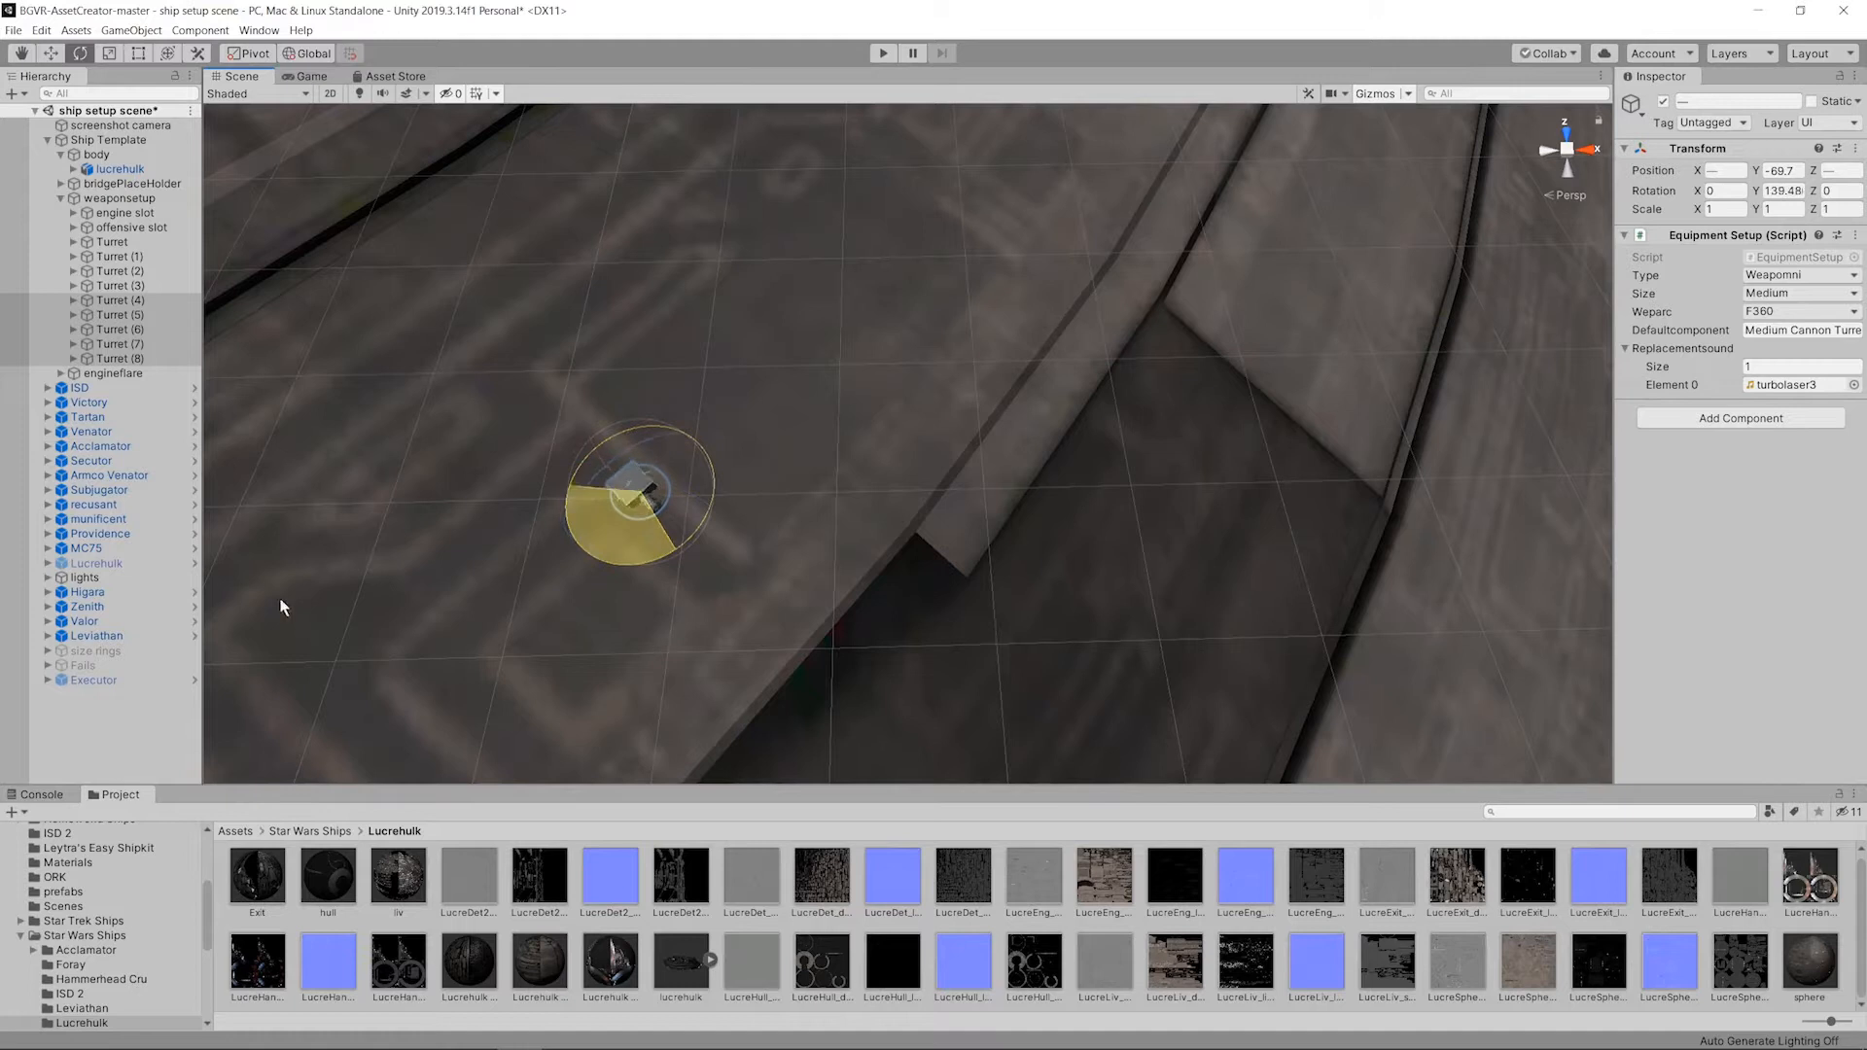
left_click_drag(435, 670, 462, 660)
Step: Examine how the rotated turrets sit on the ring's upper surface
left_click_drag(587, 638, 1259, 321, "alt")
scroll(1259, 321, "down", 4)
middle_click_drag(1254, 323, 837, 516)
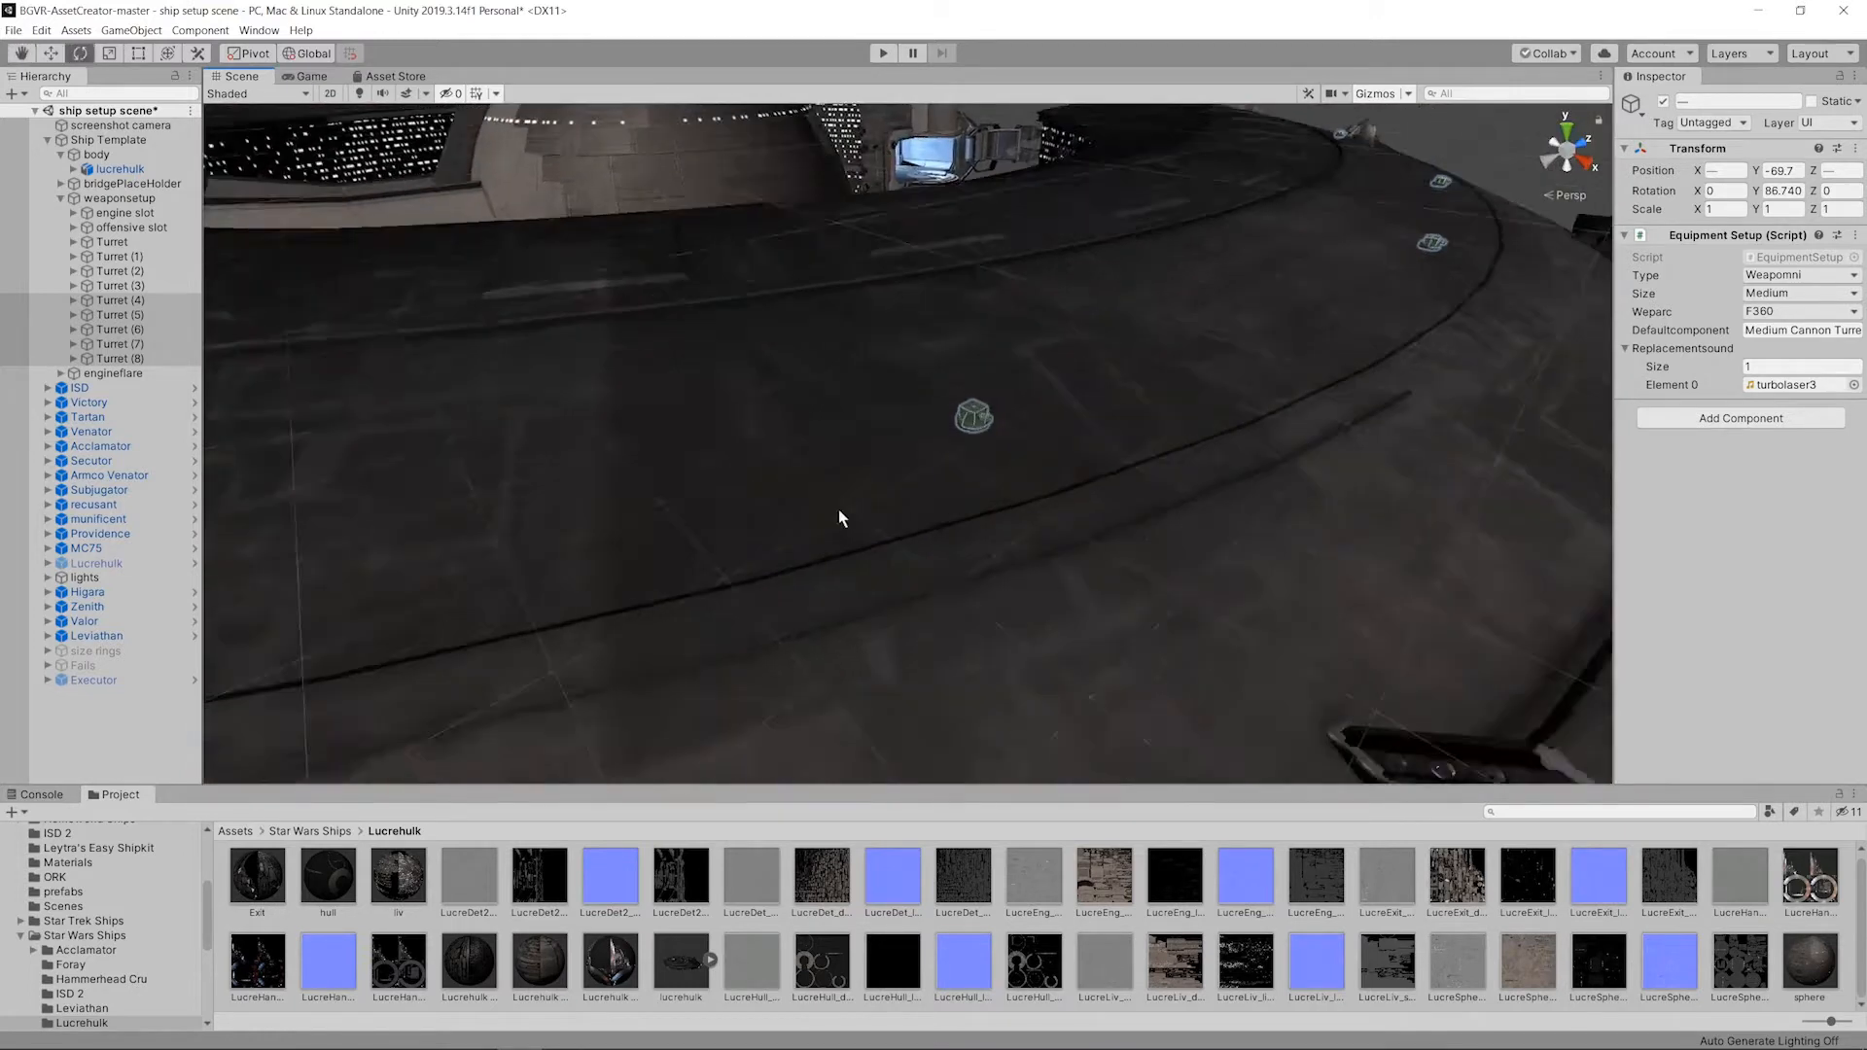
mouse_move(837, 516)
left_mouse_down("alt")
mouse_move(1119, 324)
mouse_move(1013, 407)
mouse_move(1134, 408)
mouse_move(1226, 450)
mouse_move(1069, 543)
mouse_move(884, 423)
left_mouse_up("alt")
scroll(884, 423, "up", 4)
scroll(1089, 364, "up", 4)
mouse_move(1090, 364)
left_mouse_down("alt")
mouse_move(953, 404)
mouse_move(905, 463)
mouse_move(915, 381)
mouse_move(856, 316)
left_mouse_up("alt")
scroll(952, 404, "down", 4)
scroll(951, 403, "down", 4)
scroll(856, 317, "down", 1)
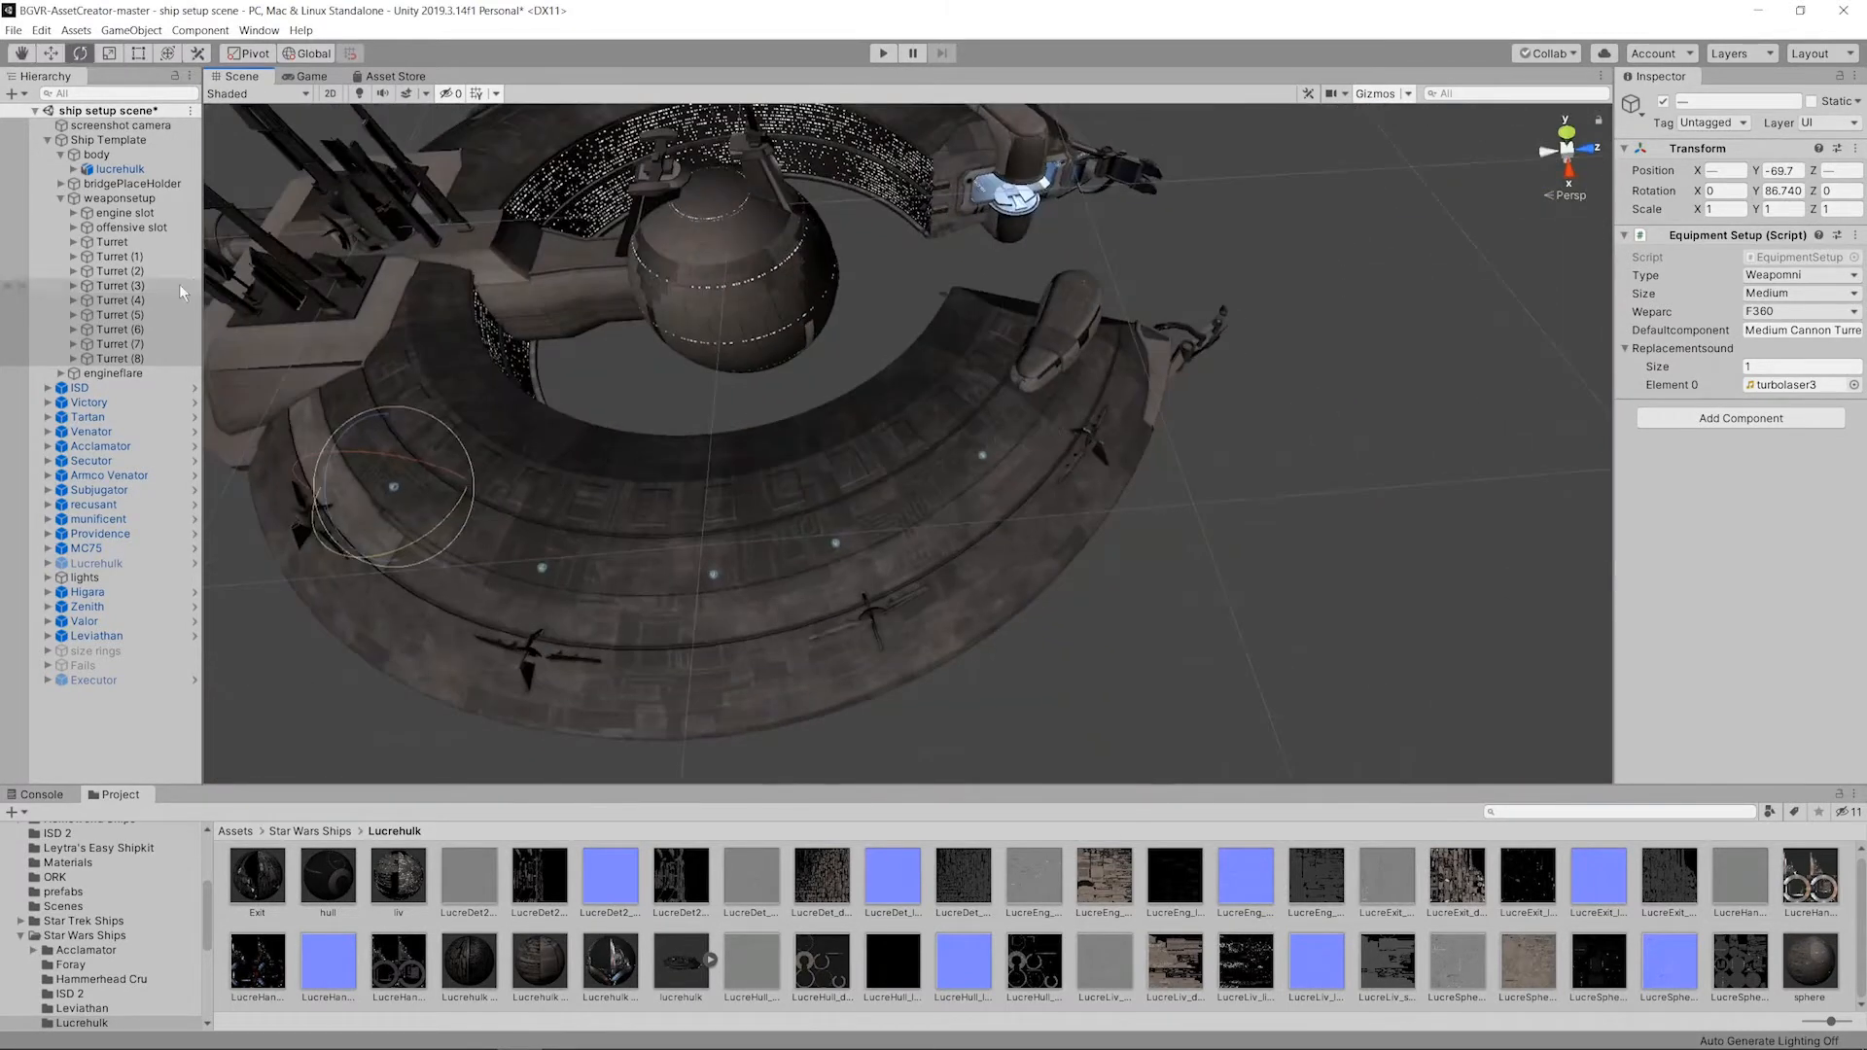
Step: Try rotating Turret (4) through Turret (8) as a group to Y about -93.51 and moving them onto the opposite side of the ring
left_click(167, 300)
left_click(167, 358, "shift")
left_click(50, 53)
left_click_drag(704, 254, 1068, 492, "alt")
left_click(84, 55)
left_click(249, 54)
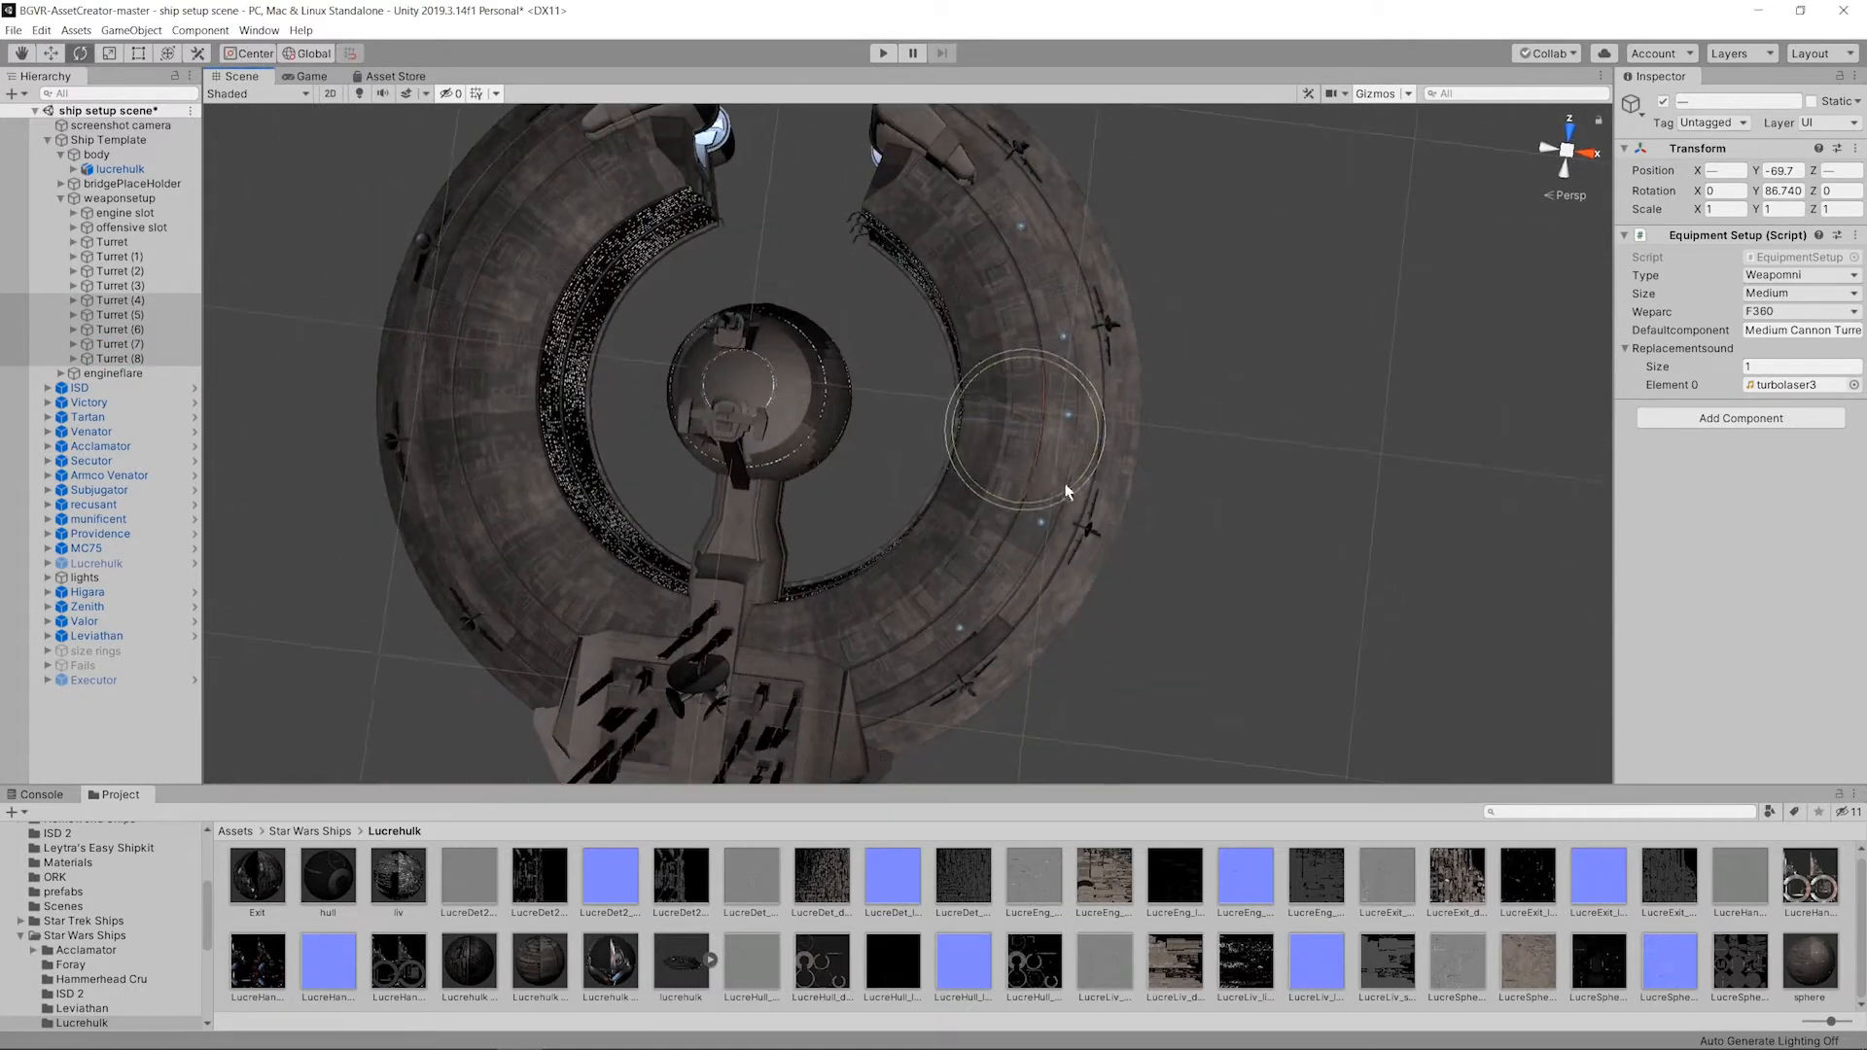
left_click_drag(982, 358, 1389, 128)
key("w")
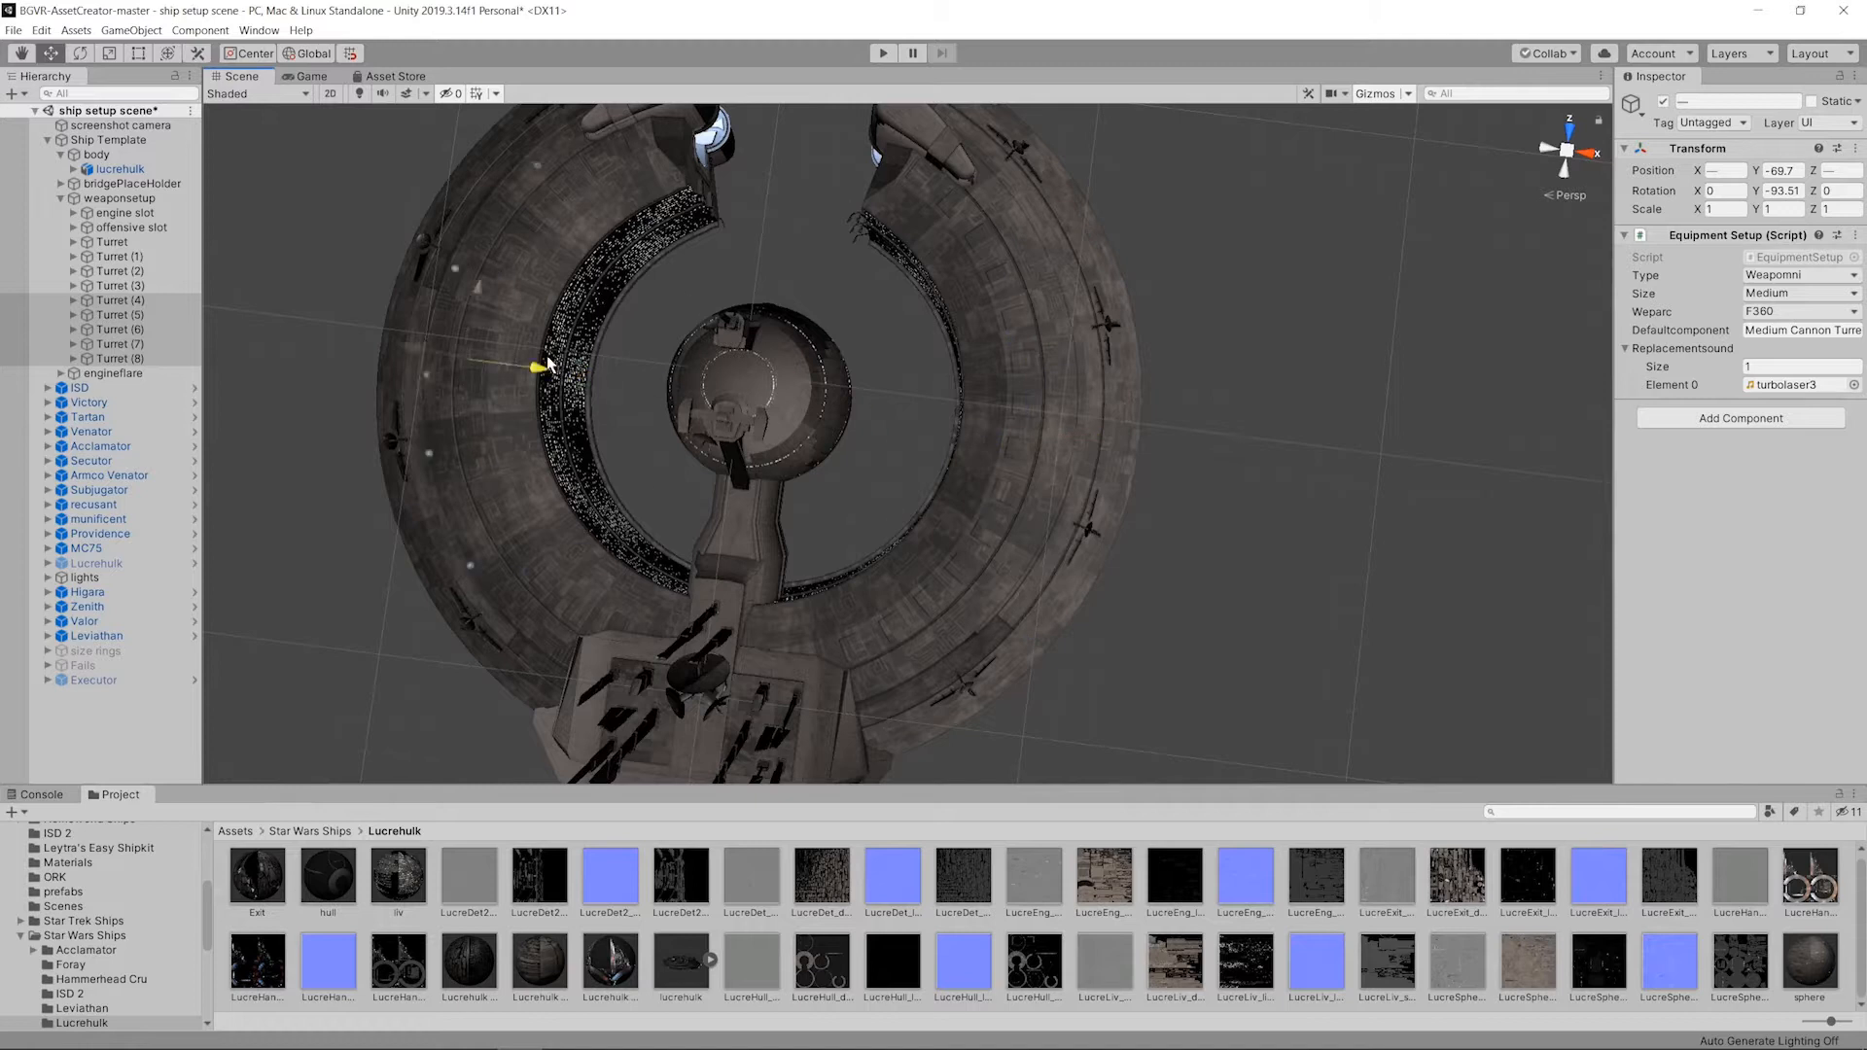
Step: Examine the fit of the five turrets on the opposite side of the ring
left_click_drag(546, 365, 658, 531, "alt")
middle_click_drag(658, 531, 914, 448)
scroll(905, 444, "up", 12)
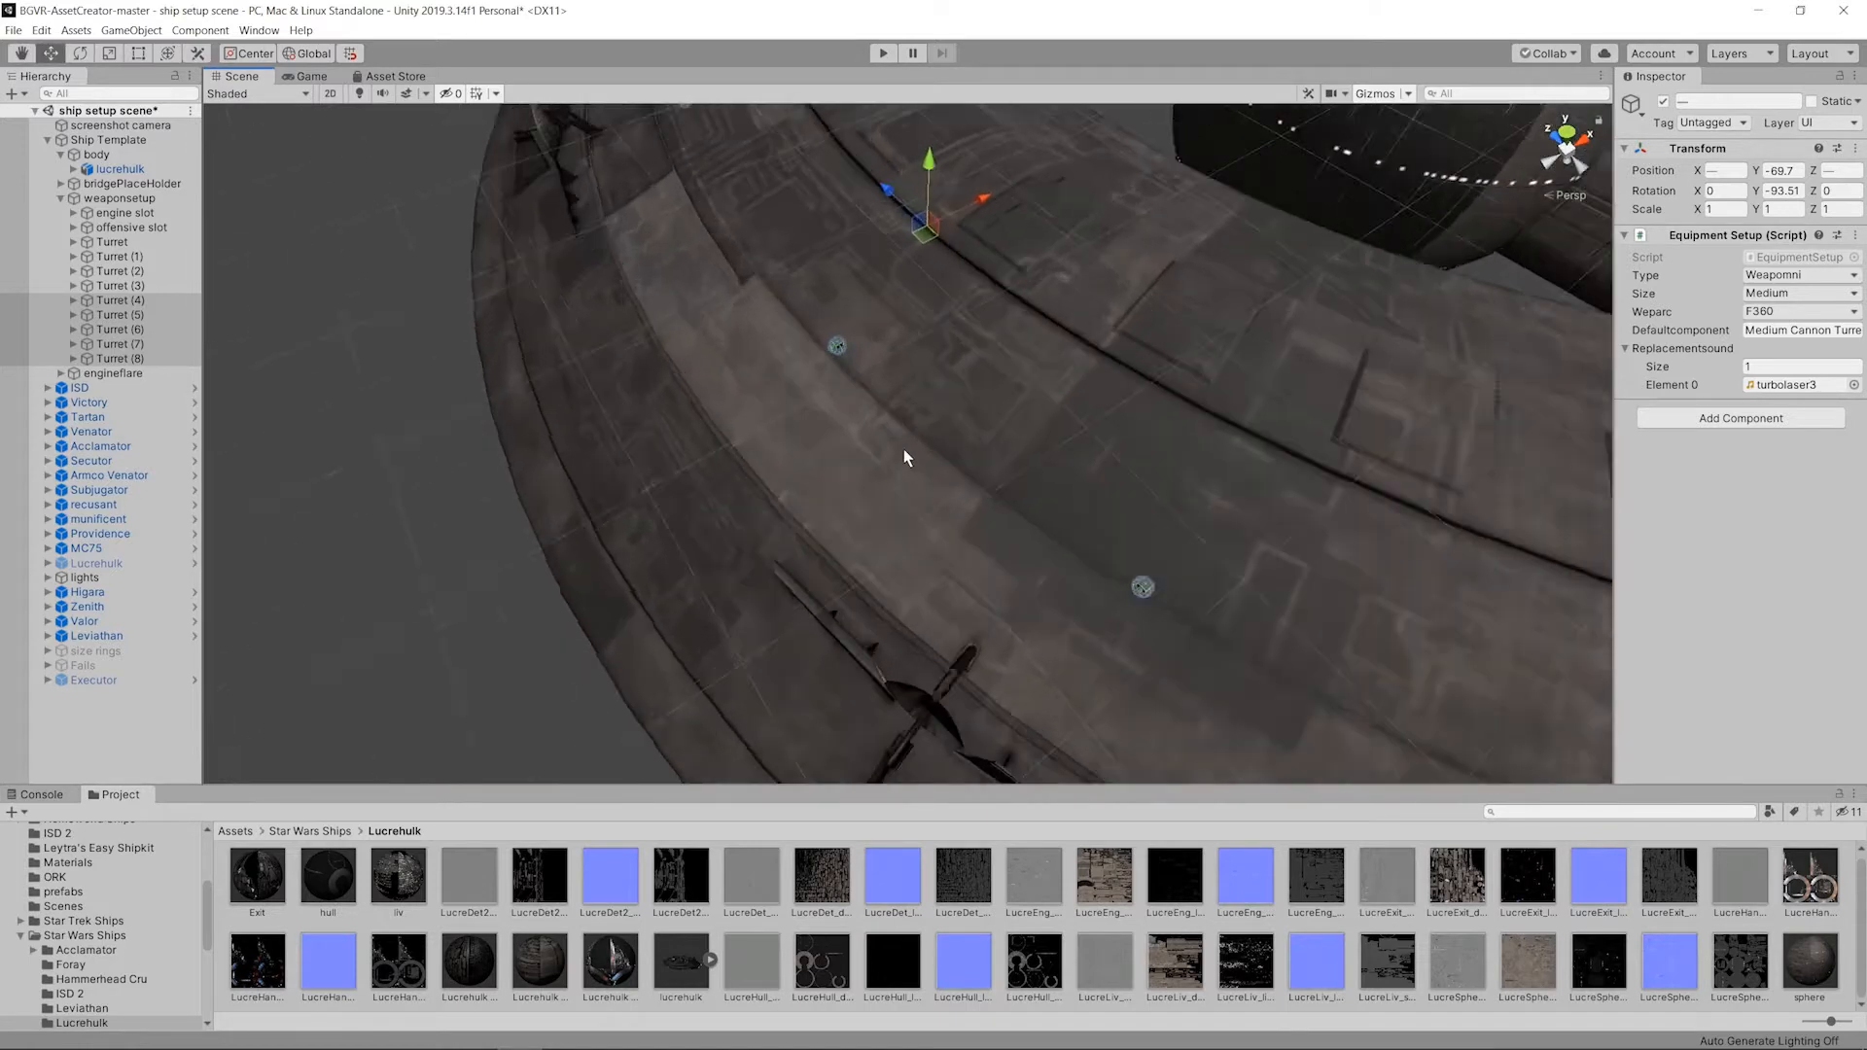
scroll(905, 450, "up", 5)
left_click_drag(907, 453, 842, 225, "alt")
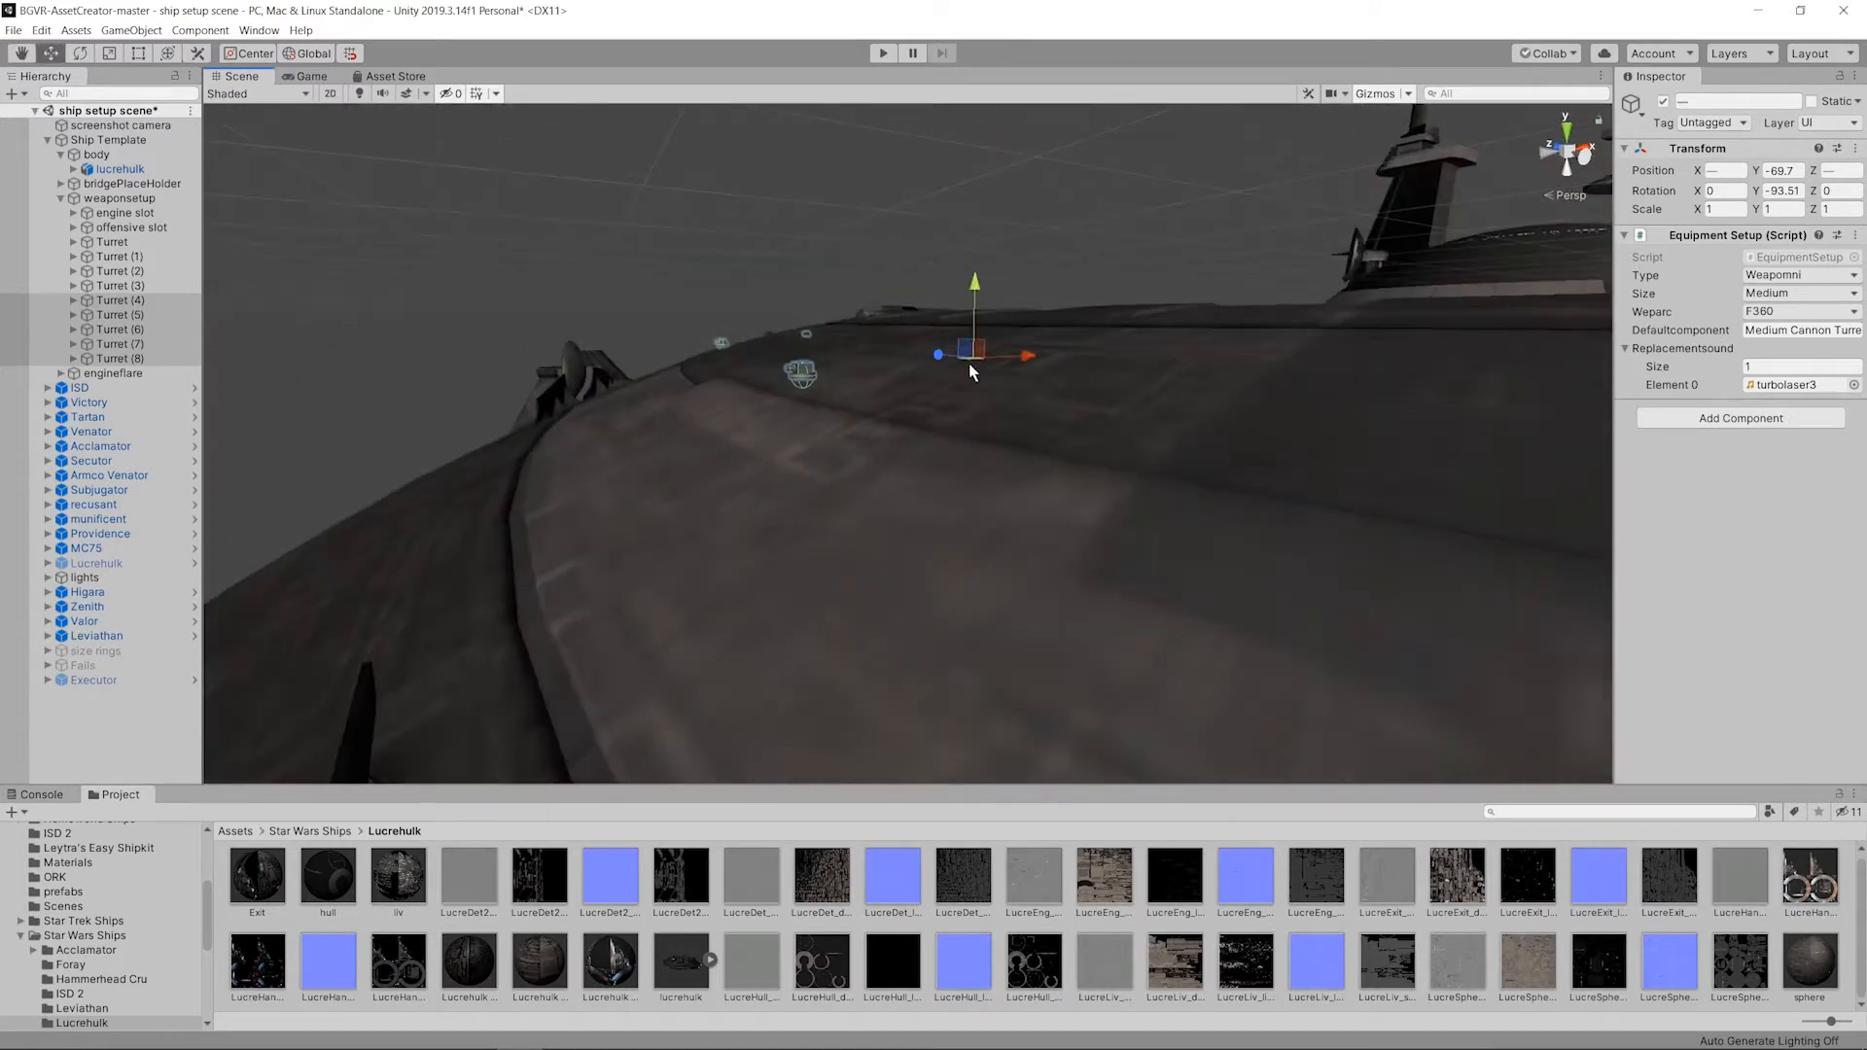
left_click_drag(972, 372, 1278, 255, "alt")
left_click_drag(1012, 336, 1387, 505, "alt")
scroll(1216, 376, "down", 10)
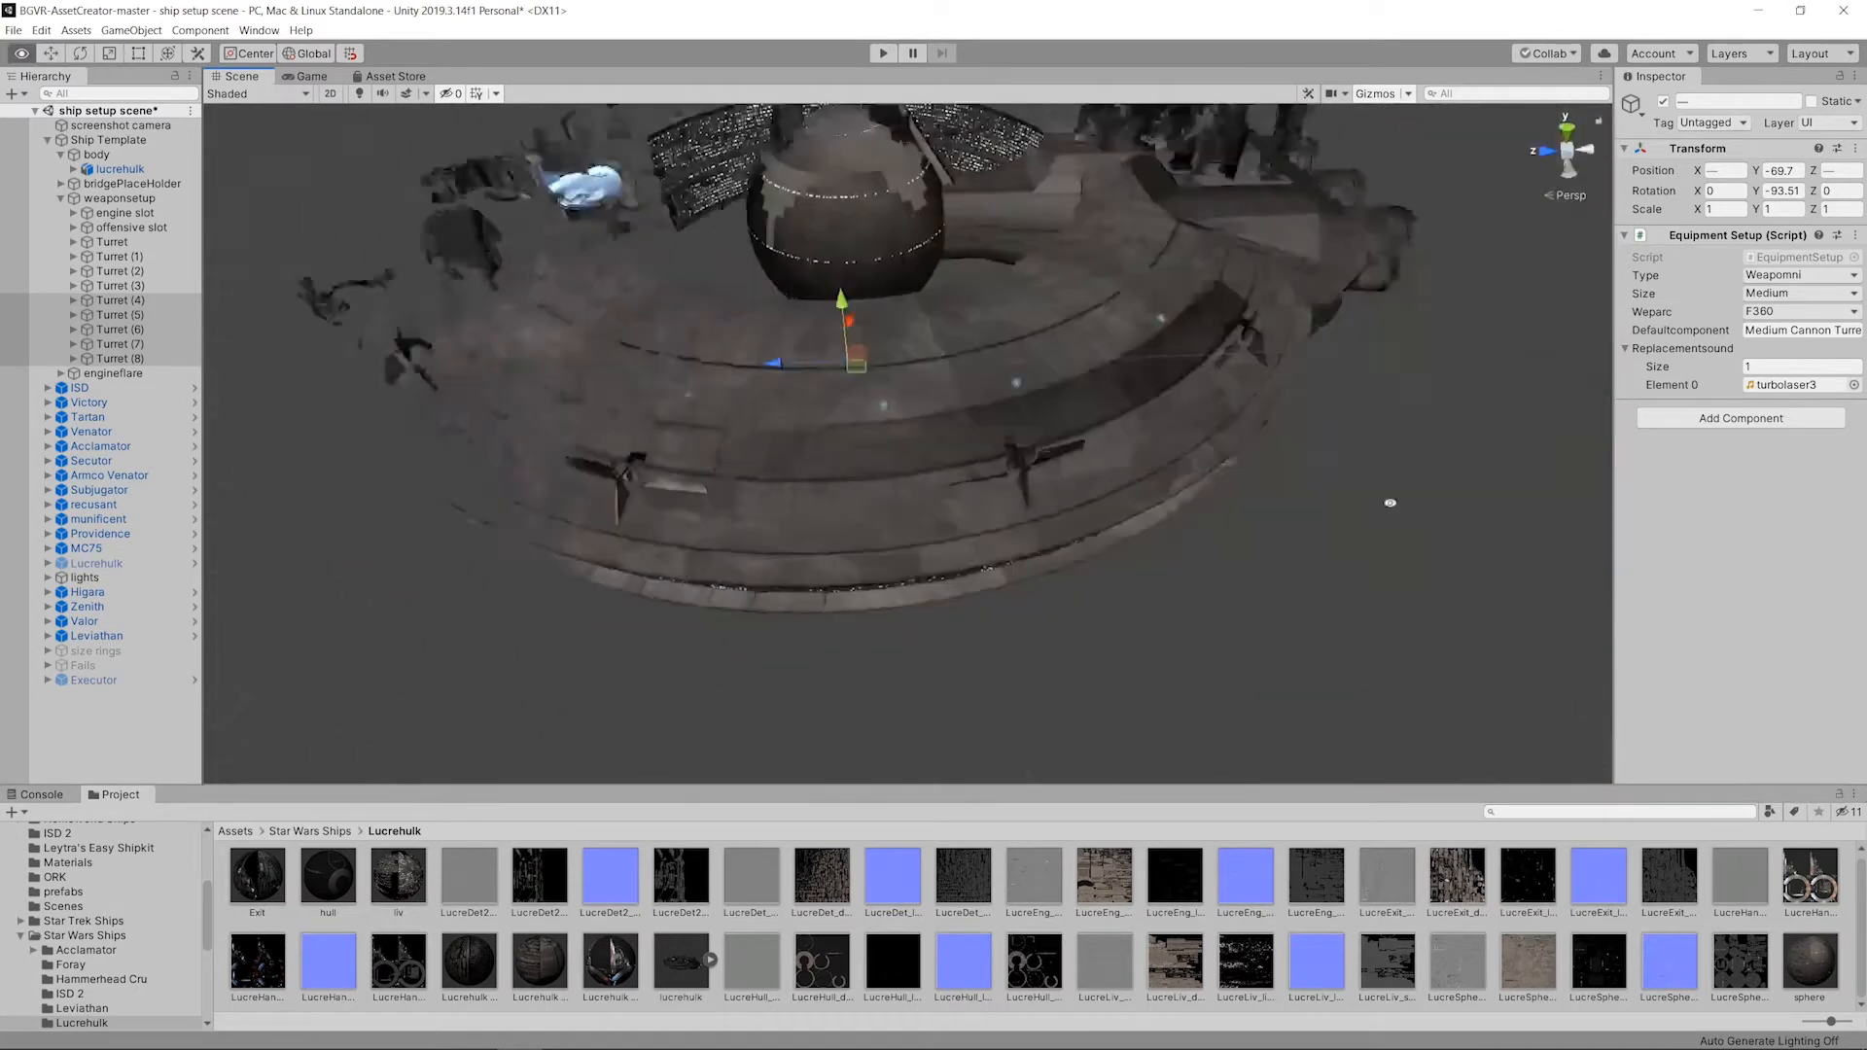
scroll(1388, 505, "down", 4)
left_click_drag(409, 370, 903, 448, "alt")
Step: Undo the move and group rotation of the five ring turrets
key("ctrl+z")
key("ctrl+z")
key("ctrl+z")
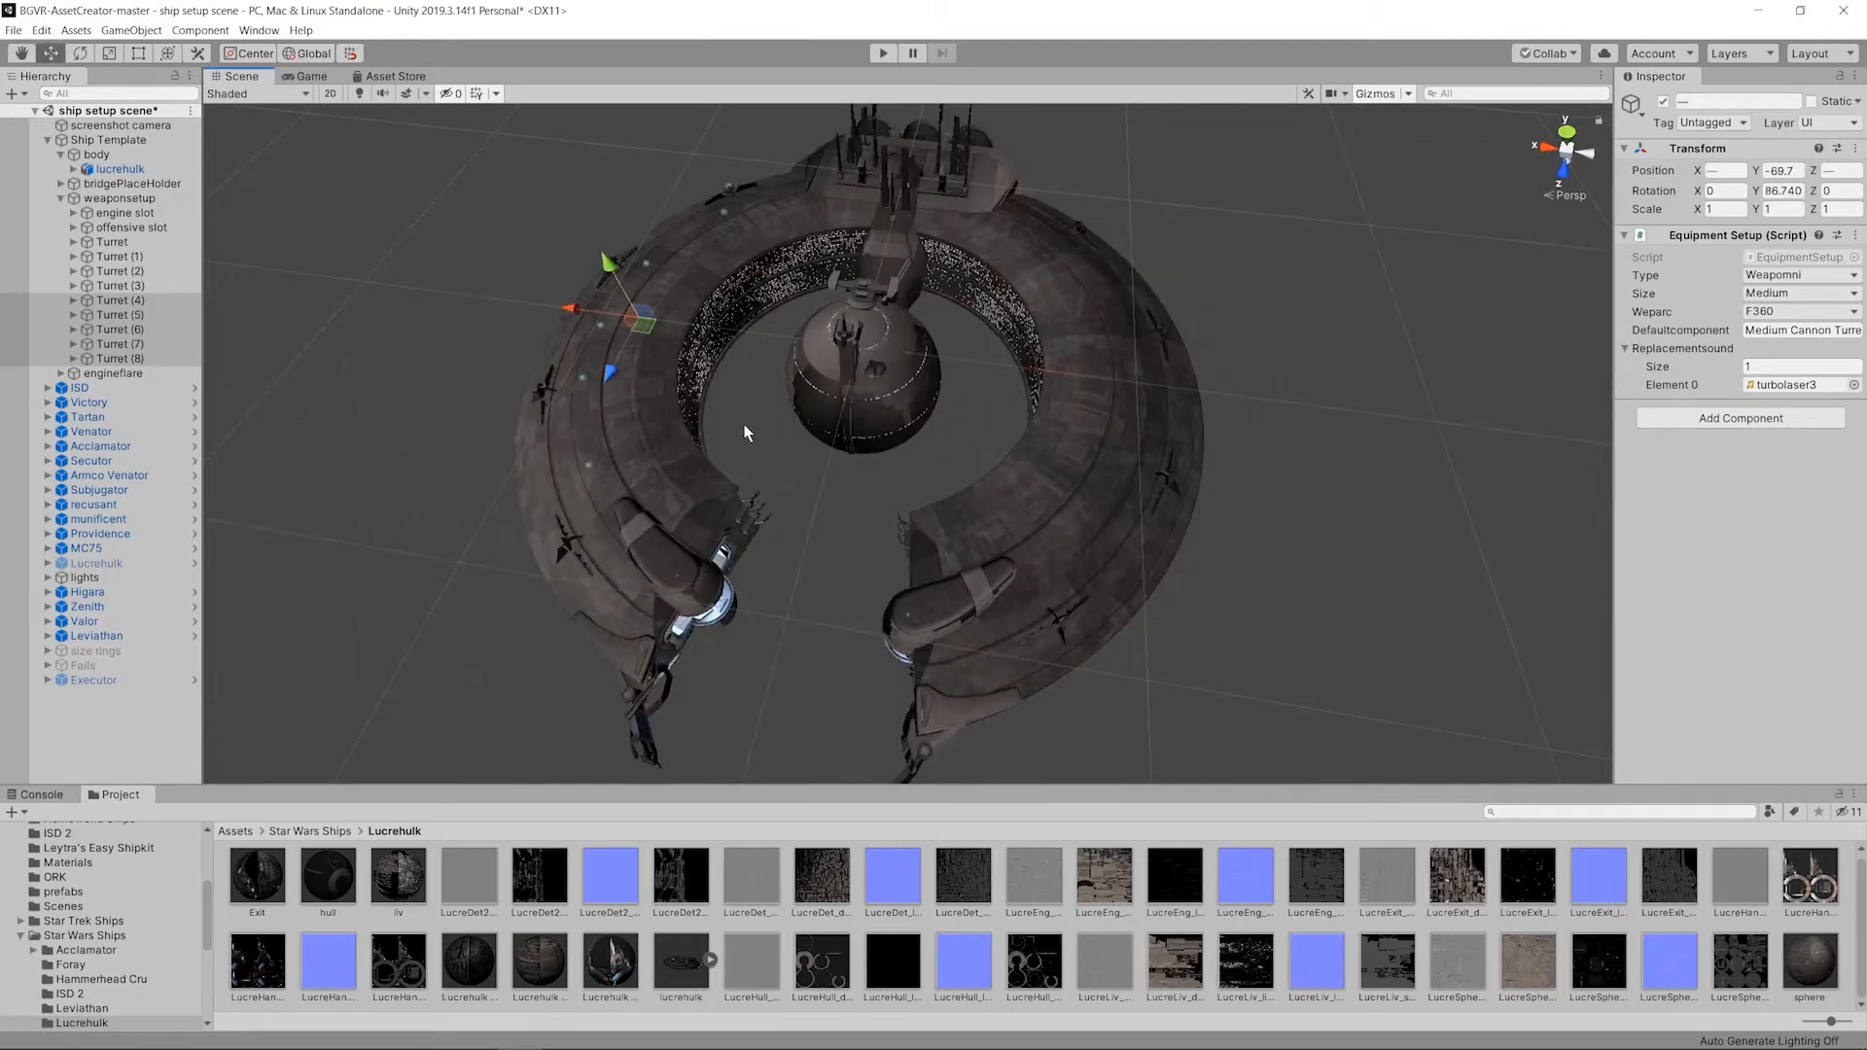
Step: Duplicate the five ring turrets and place the copies on the opposite side at Y -81, rotated to about -91.8 on Y
key("ctrl+d")
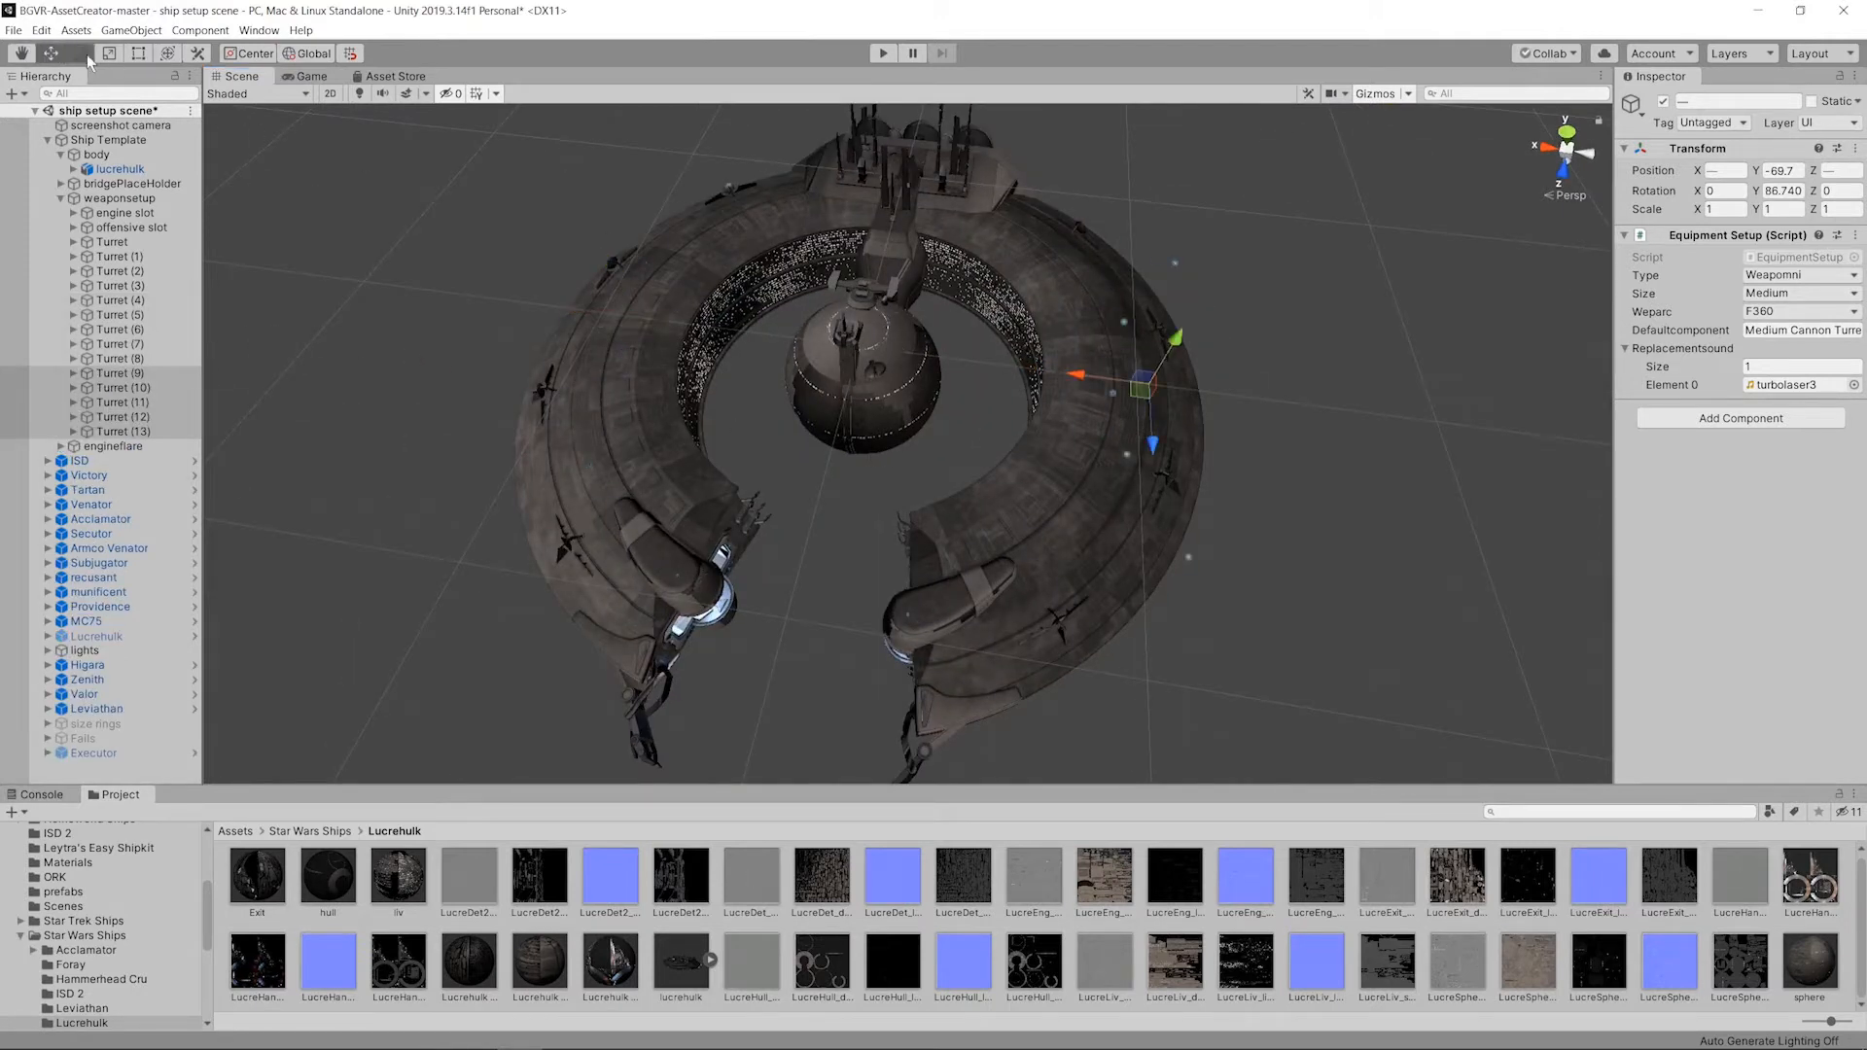
left_click(80, 53)
left_click_drag(875, 291, 1216, 384, "alt")
left_click_drag(1128, 438, 1780, 159)
left_click_drag(1379, 289, 1122, 304, "alt")
scroll(1122, 304, "up", 5)
left_click(52, 54)
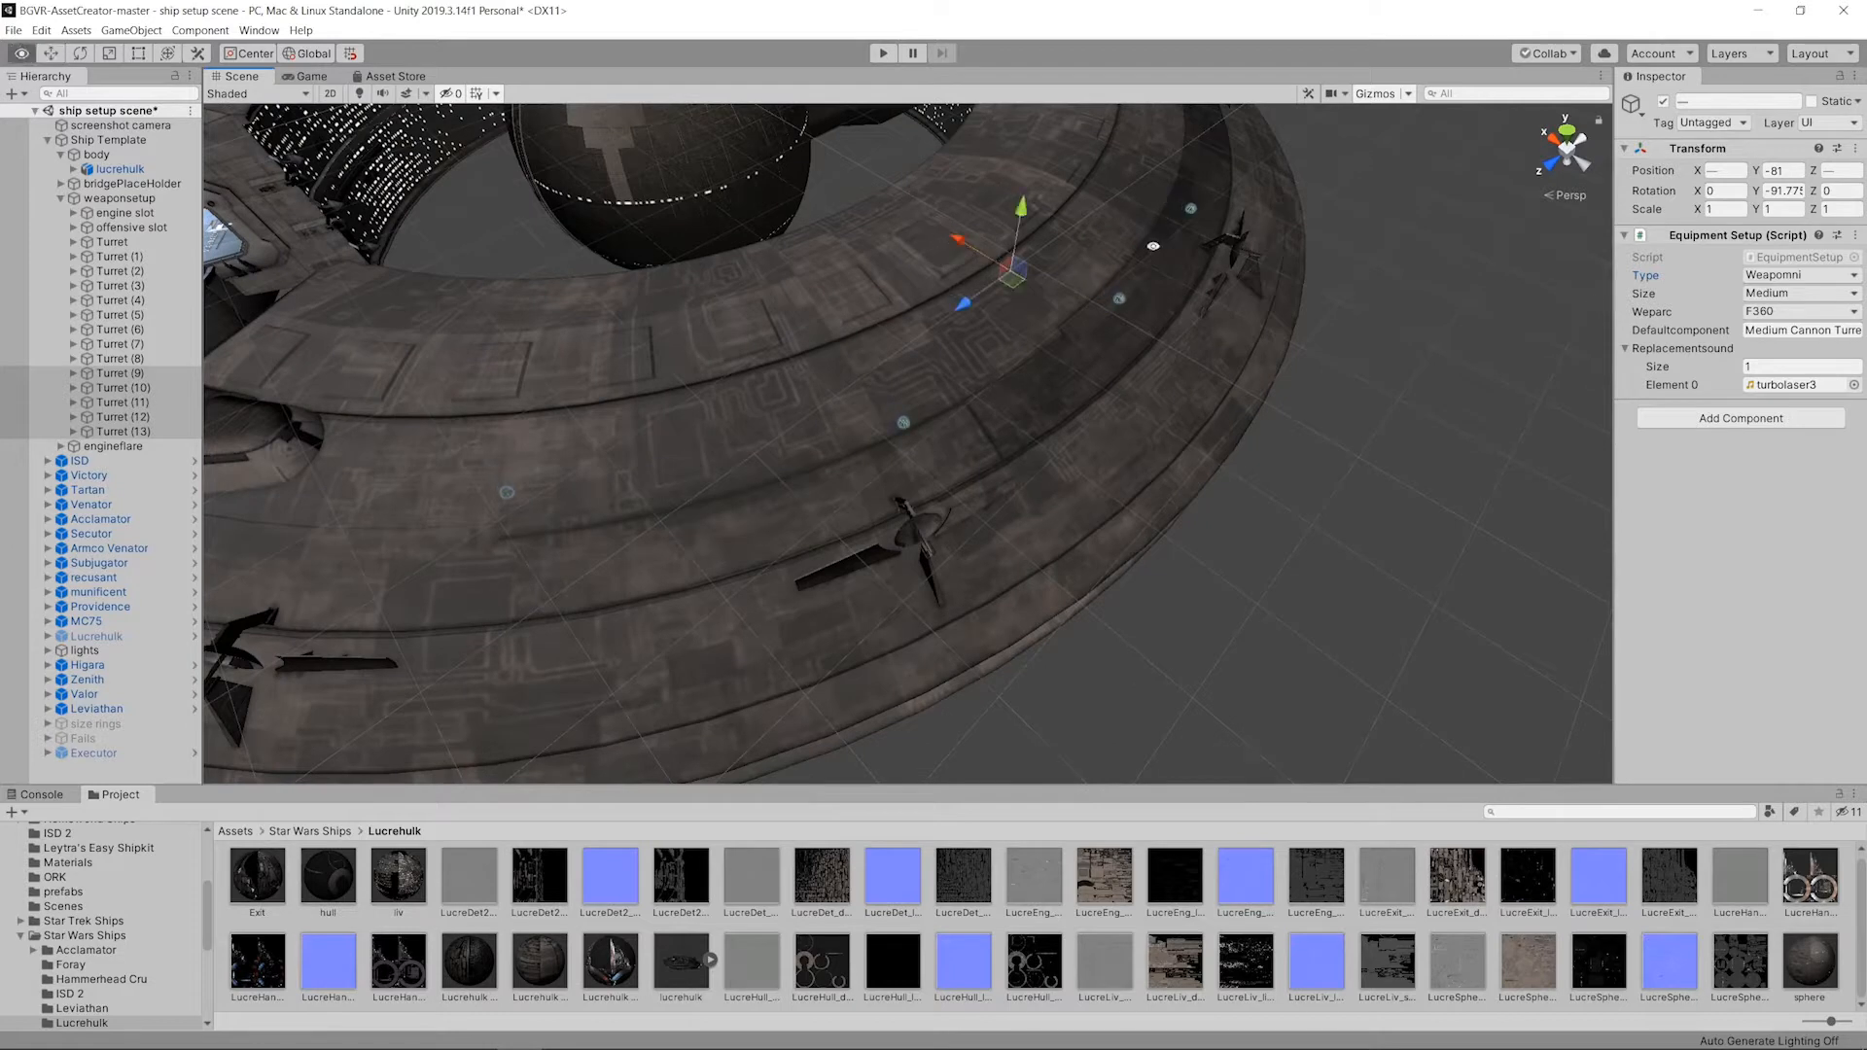
Step: Fine-tune the five copies to a Y rotation of about -95.05 so they follow the ring's curve
left_click_drag(947, 249, 575, 192, "alt")
left_click(82, 54)
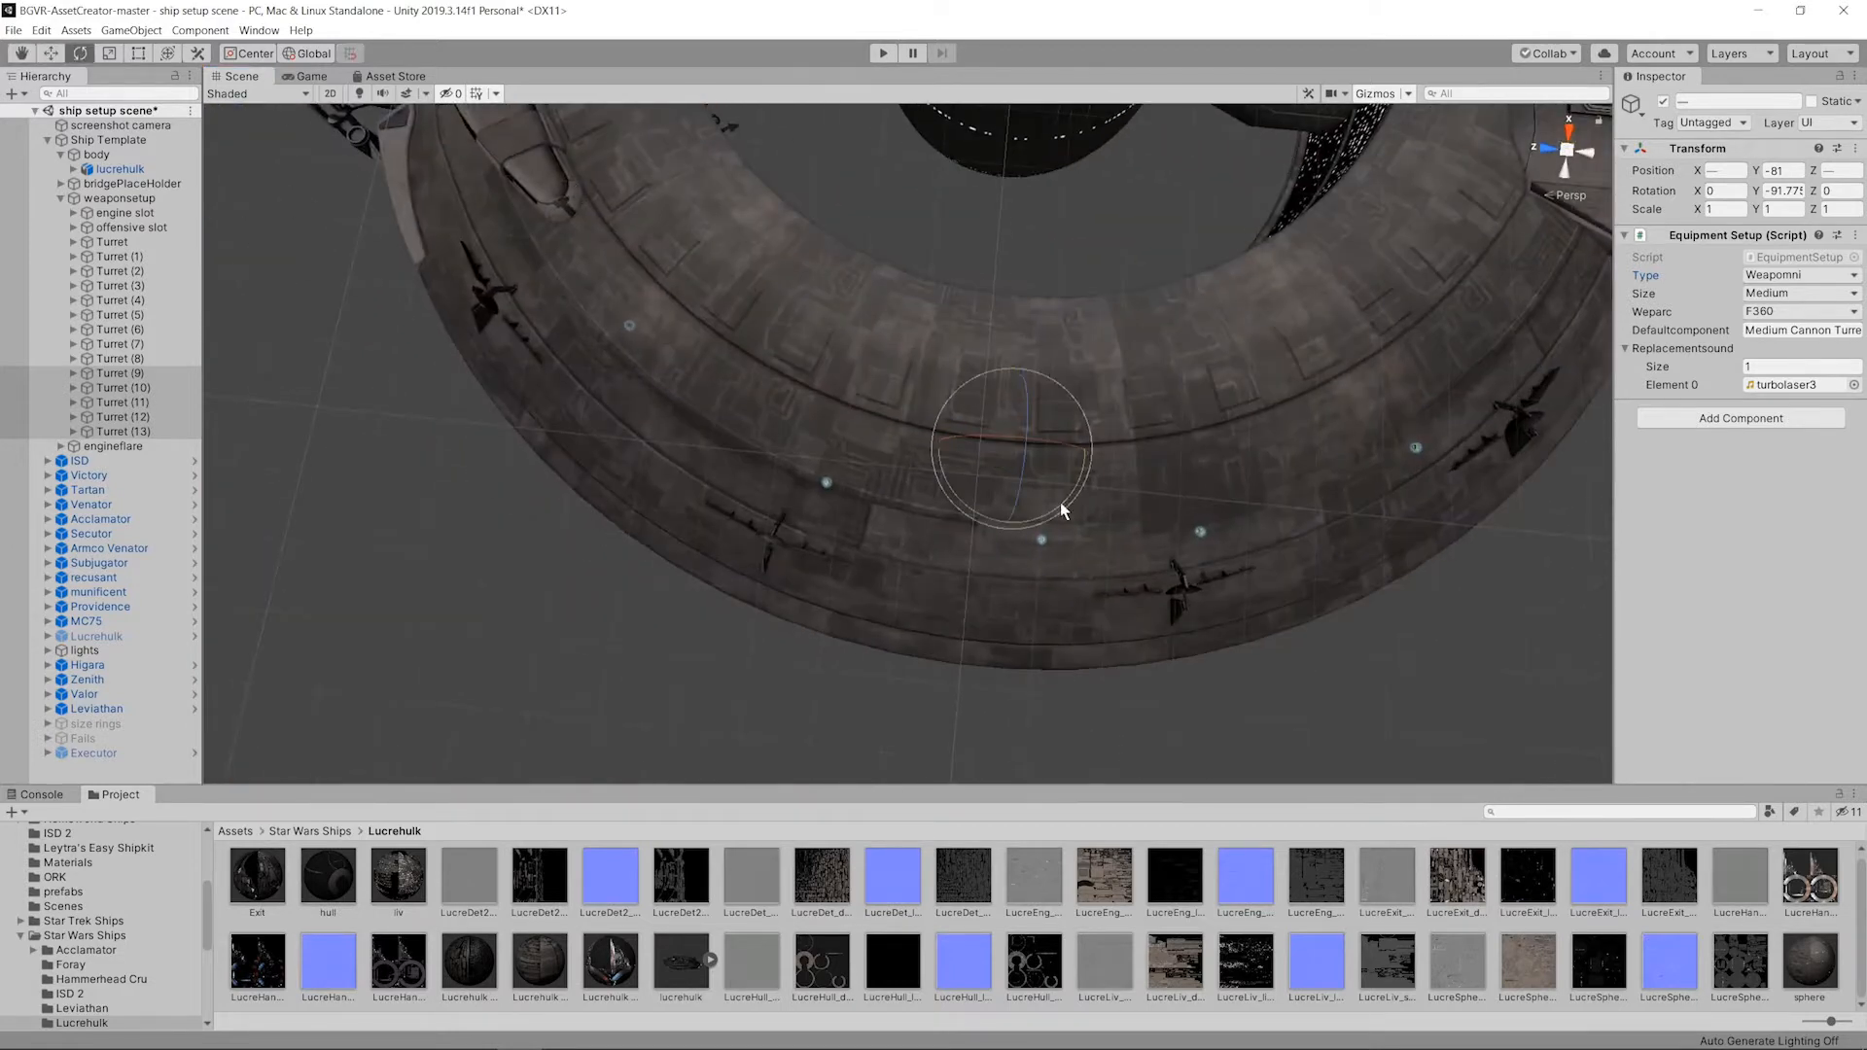
key("w")
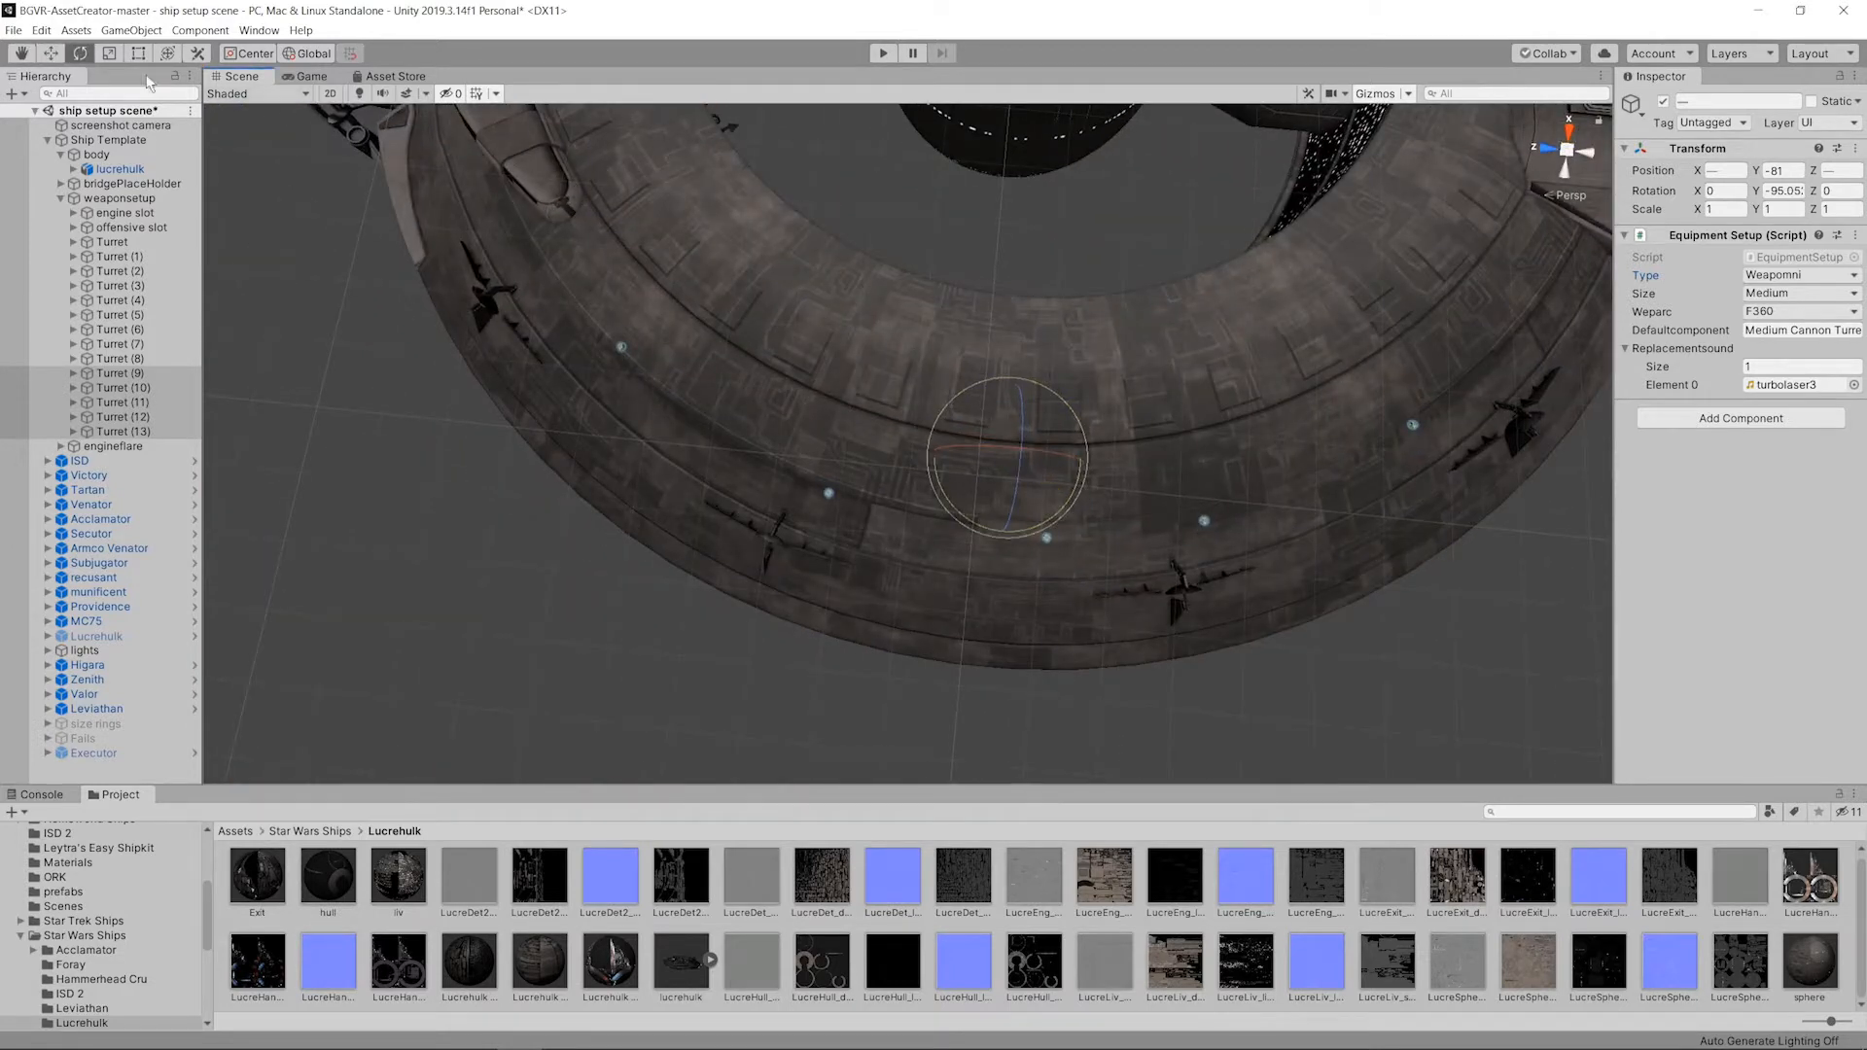
left_click_drag(1071, 499, 1157, 588, "alt")
left_click(973, 632)
Step: Duplicate Turret (4) through Turret (13) and move the ten copies beneath the ring
left_click(112, 300)
left_click(117, 432, "shift")
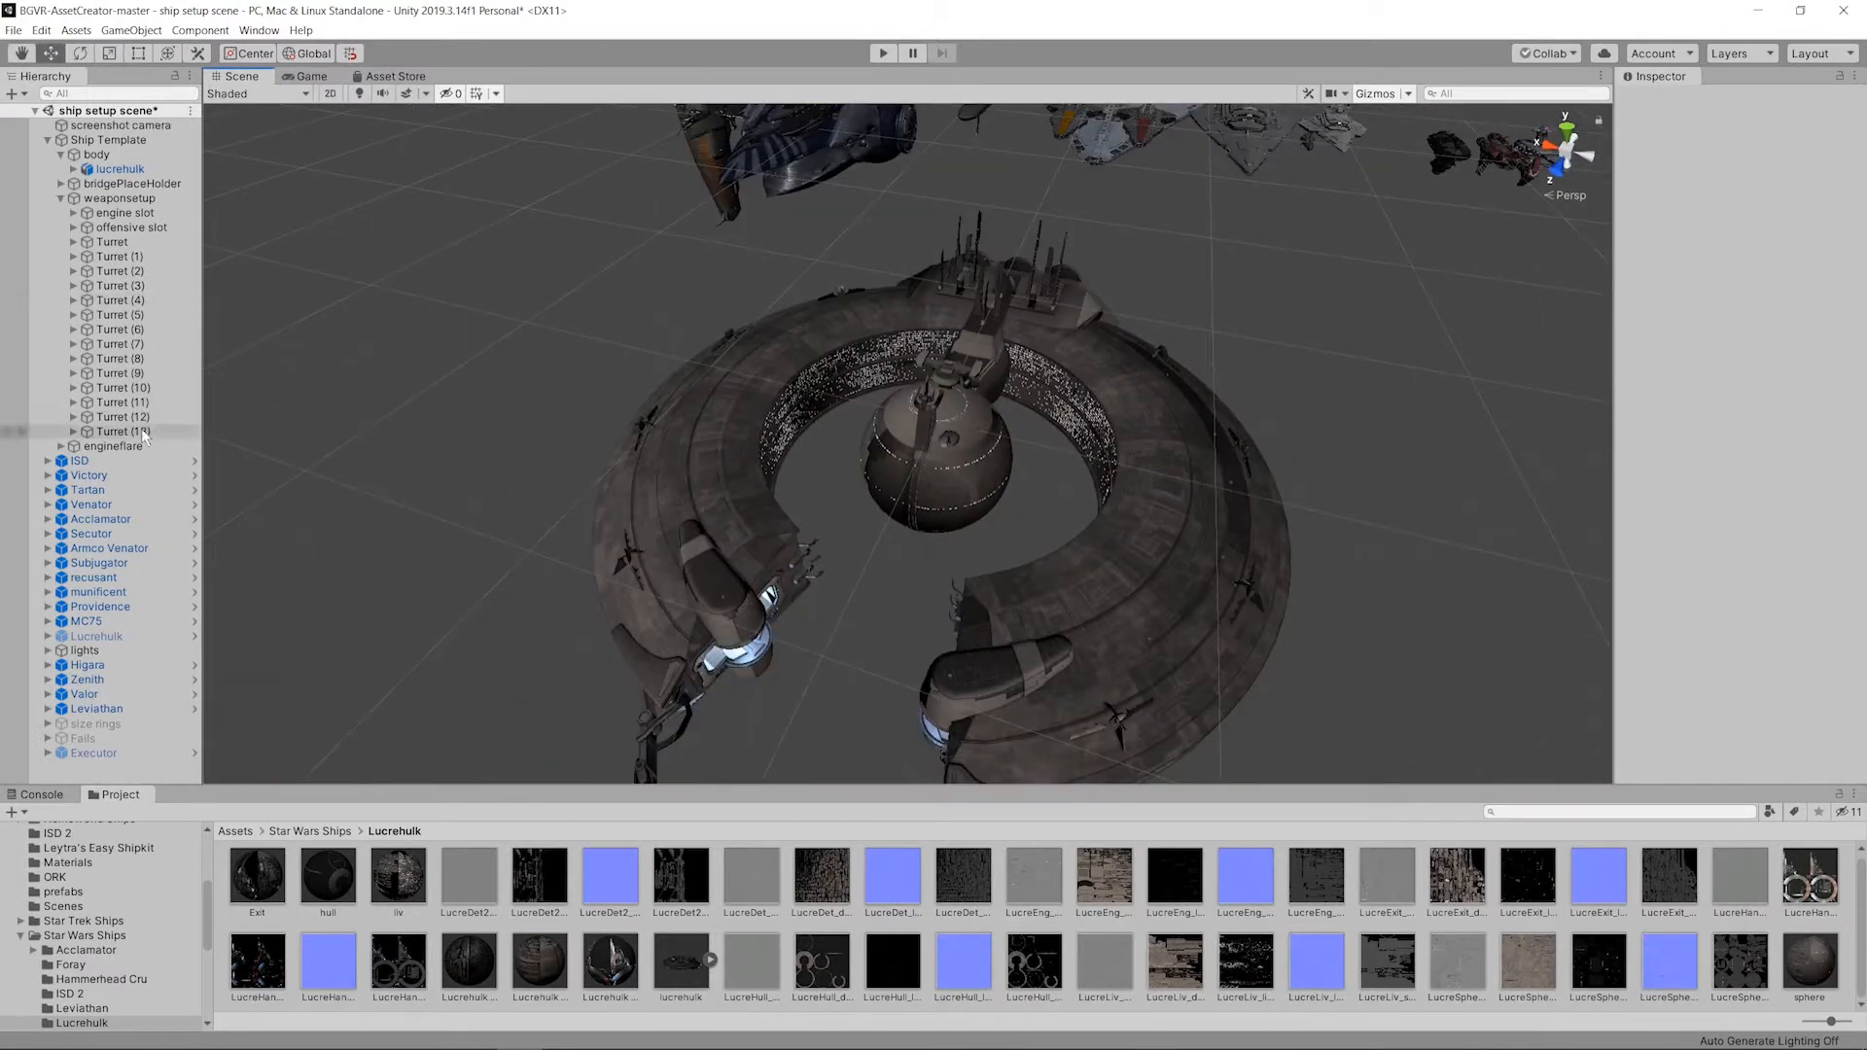
left_click_drag(301, 312, 914, 298, "alt")
key("ctrl+d")
left_click_drag(960, 418, 797, 409, "alt")
Step: Rotate the ten copies upside down and fit them against the ring's underside
left_click(80, 52)
scroll(1016, 642, "up", 3)
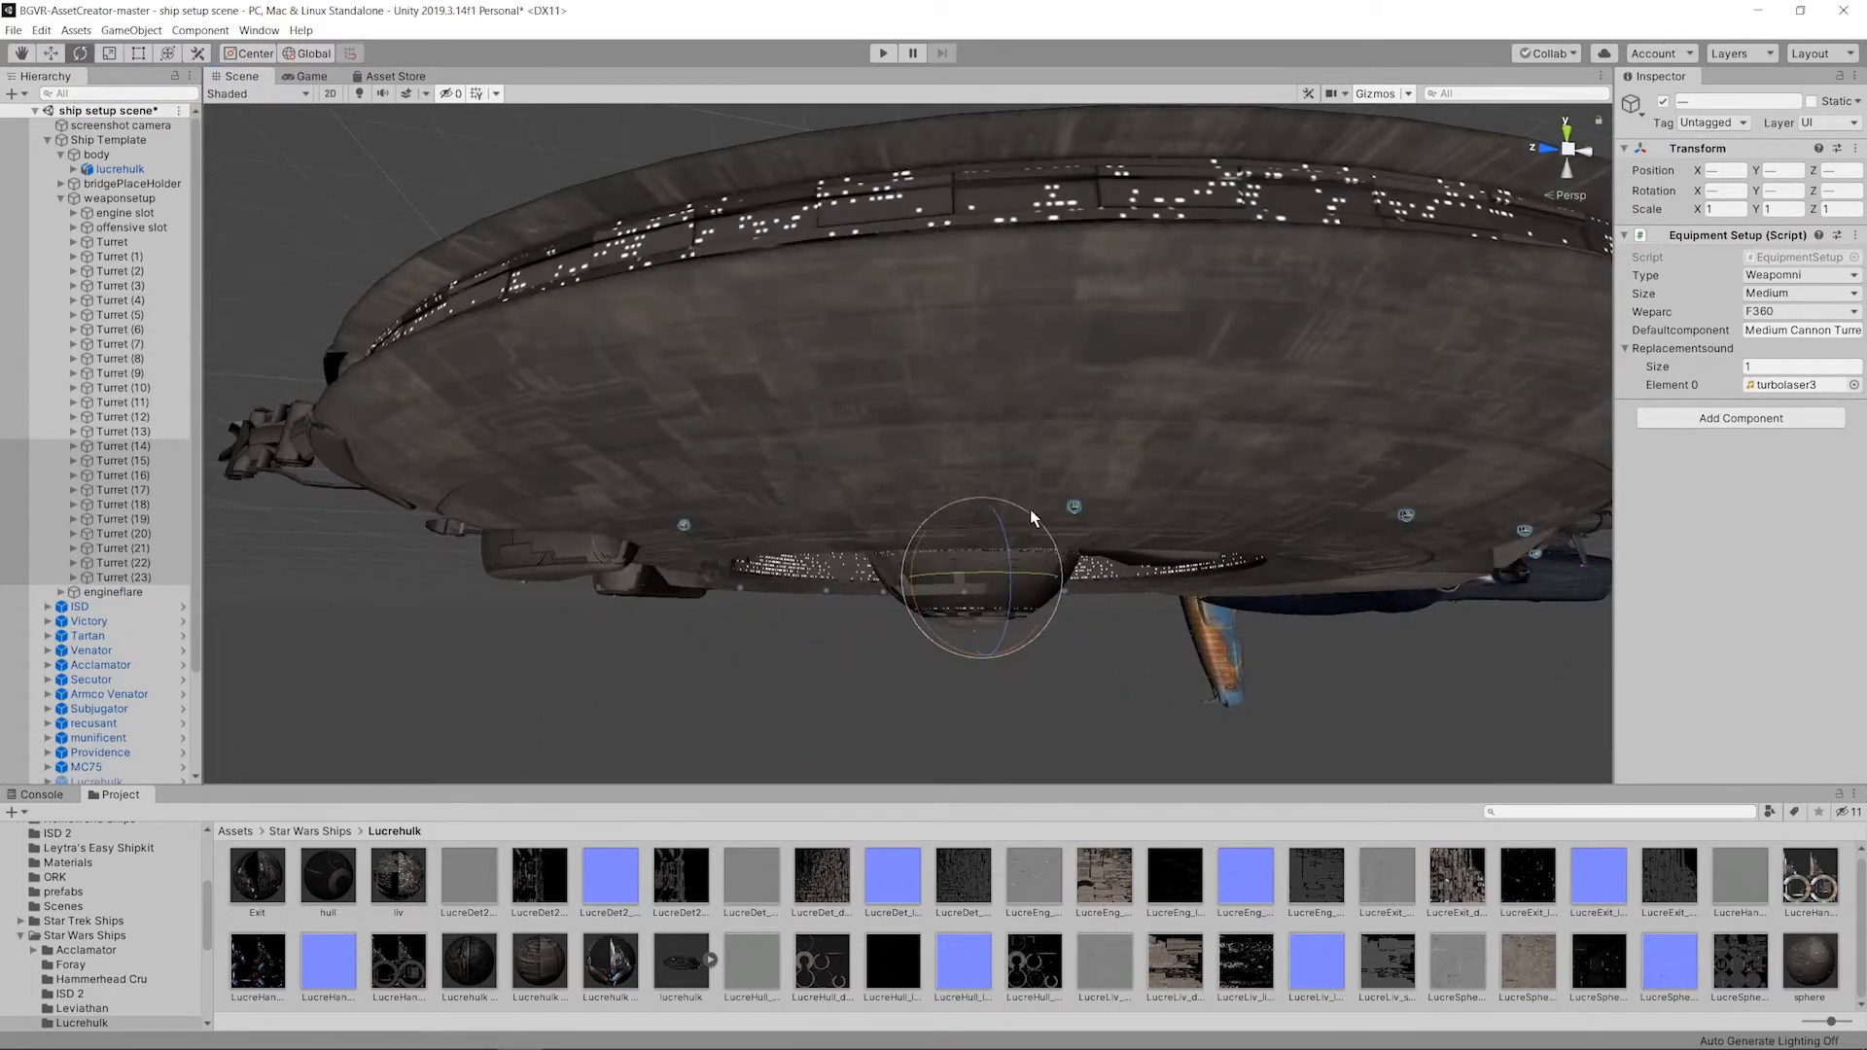
left_click_drag(856, 626, 1259, 255)
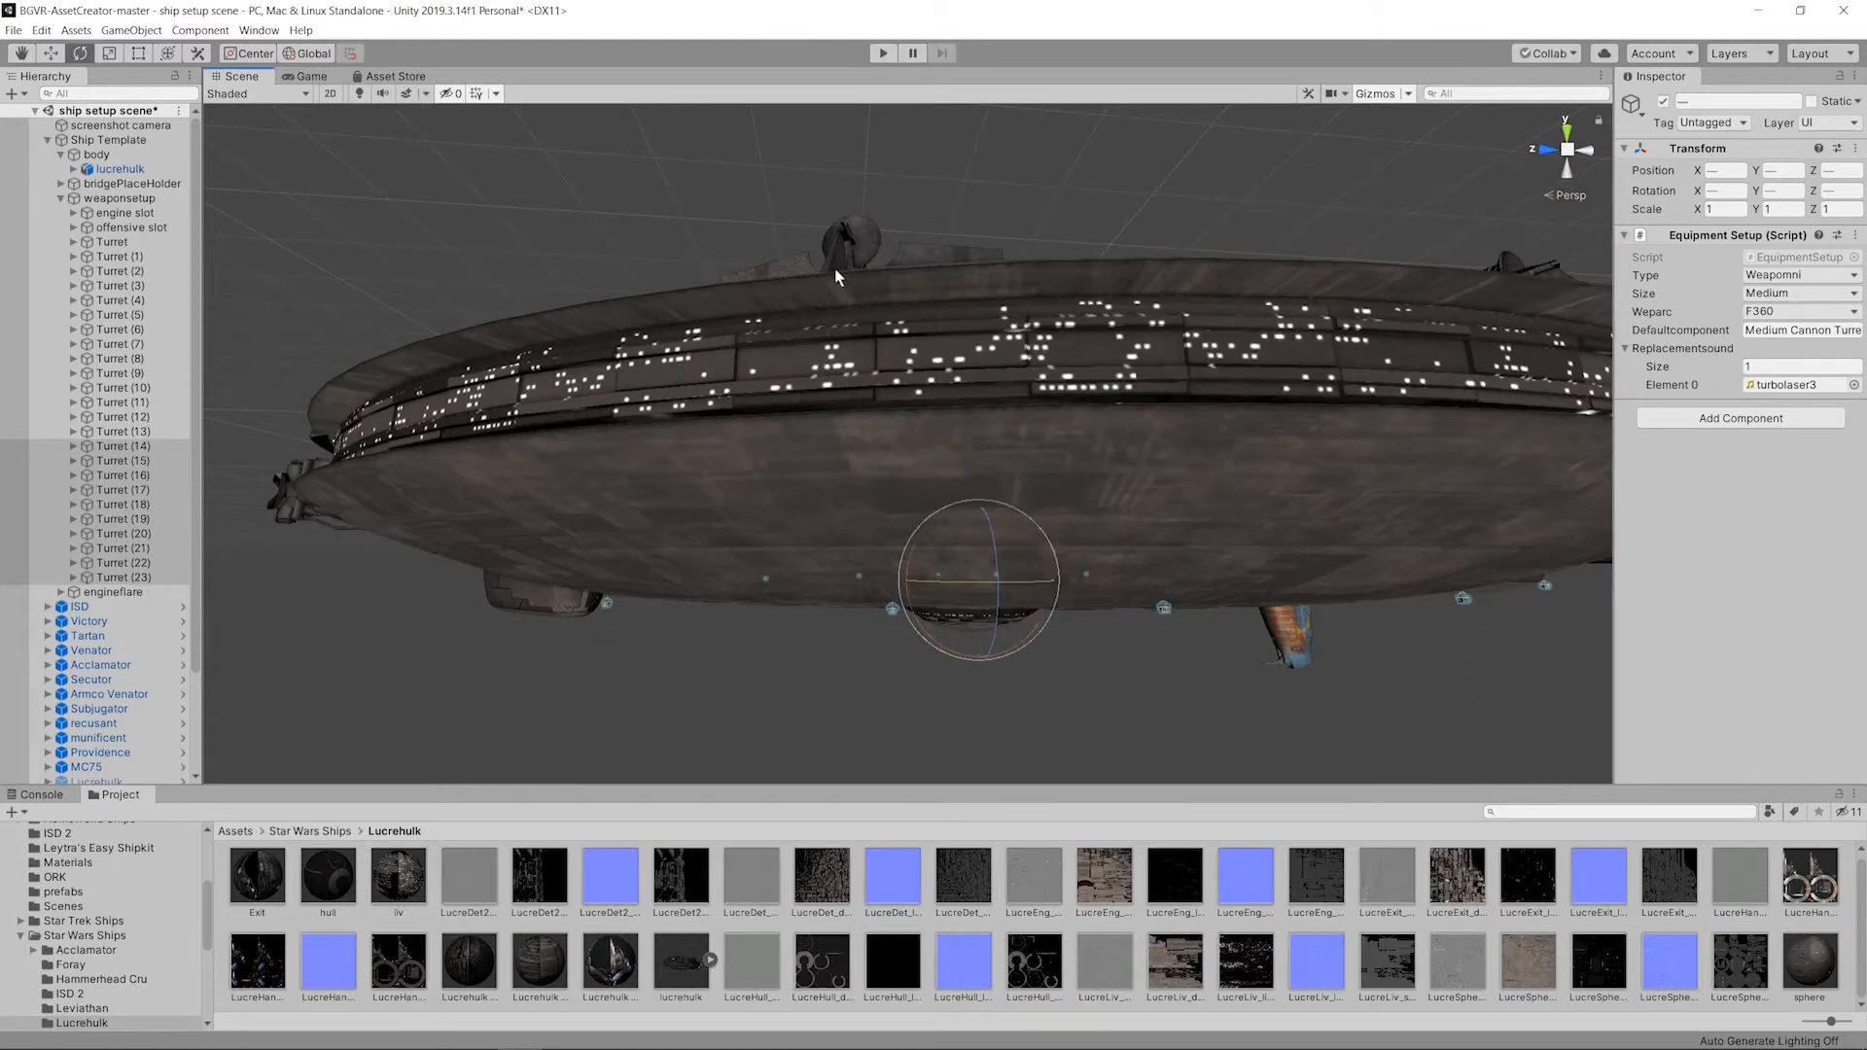
left_click(63, 52)
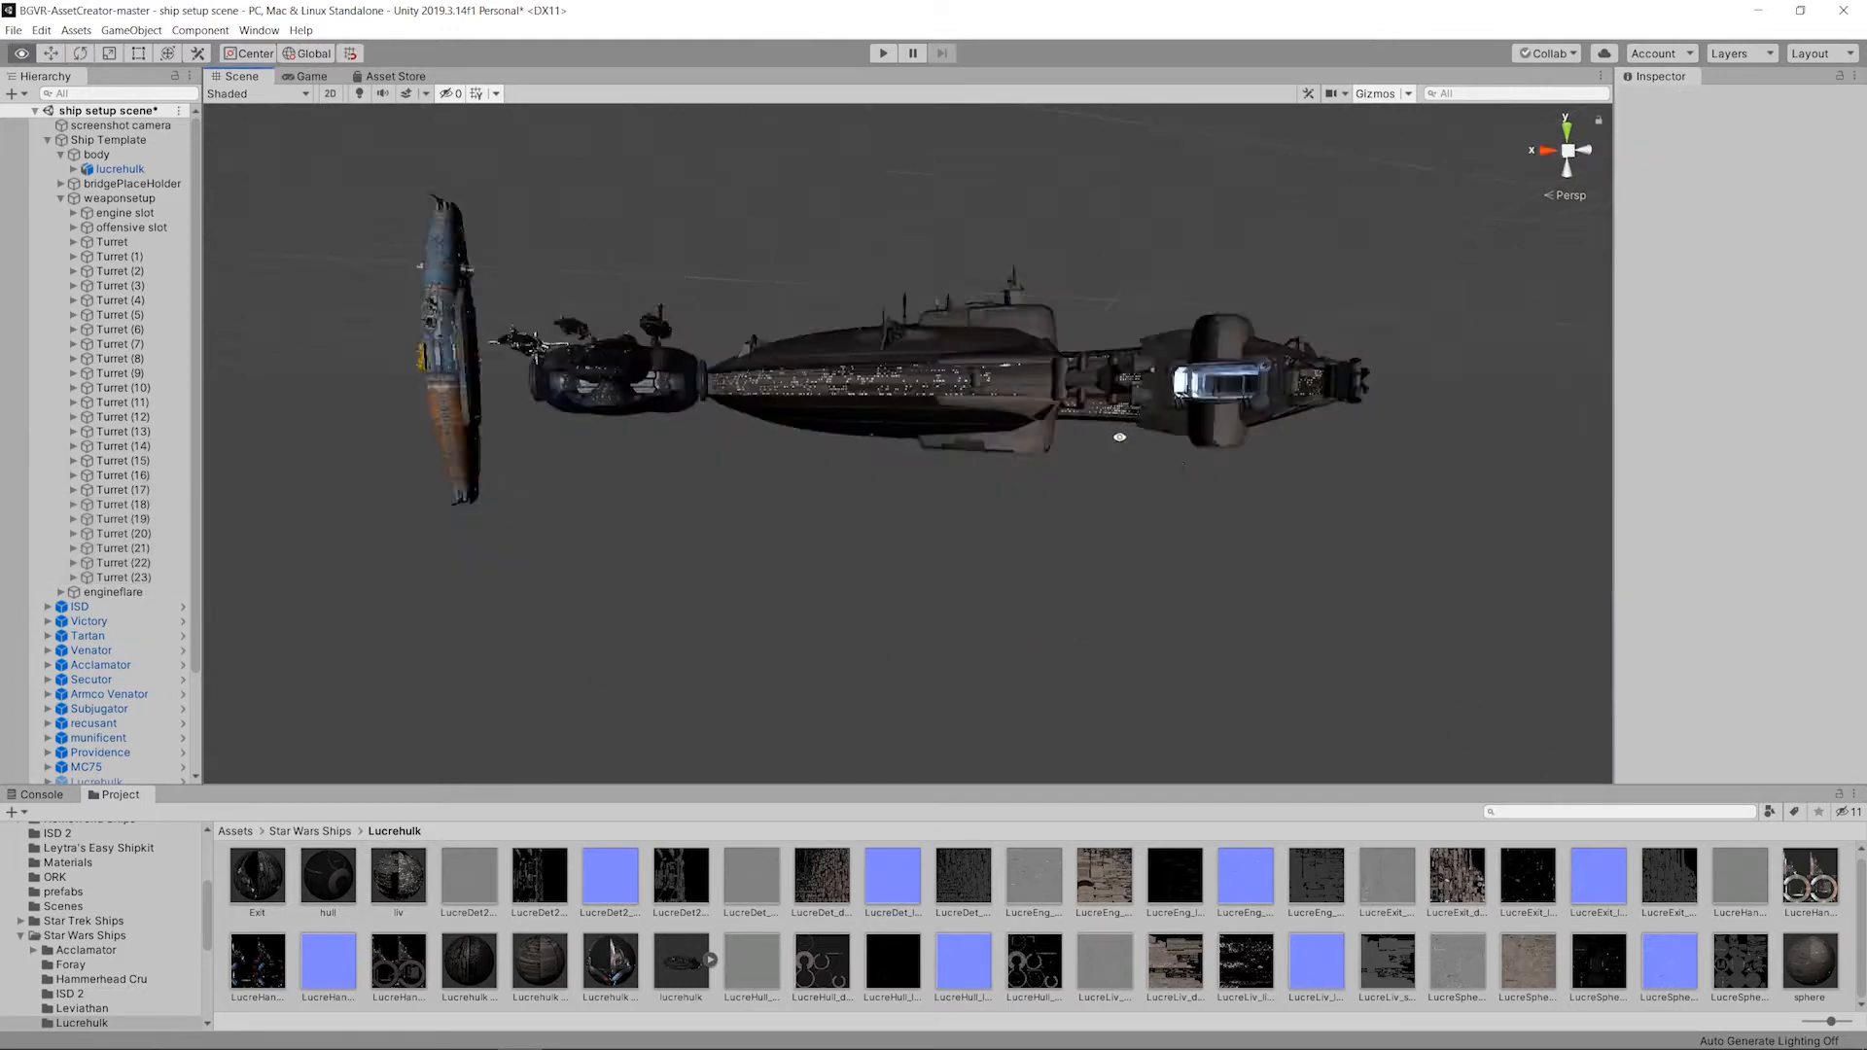
left_click_drag(1118, 433, 1320, 570, "alt")
scroll(1138, 395, "up", 2)
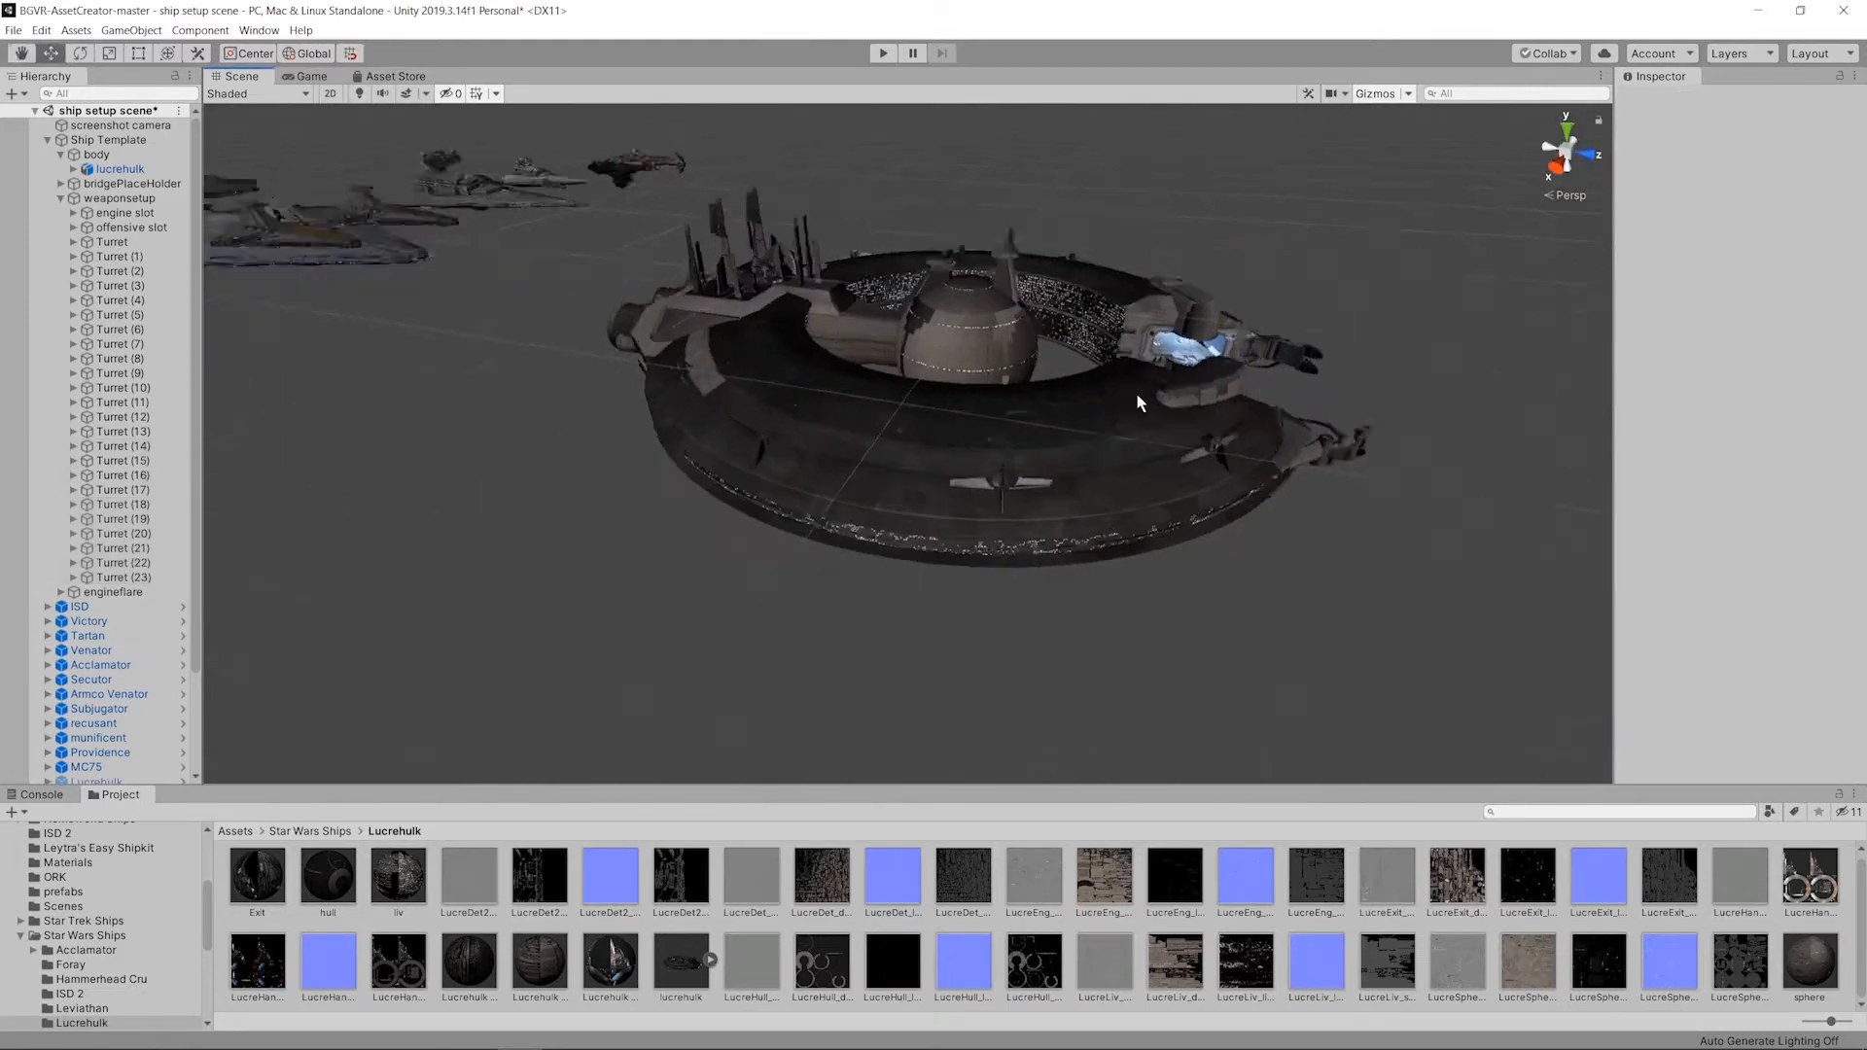
scroll(1137, 394, "up", 5)
left_click_drag(1096, 386, 792, 484, "alt")
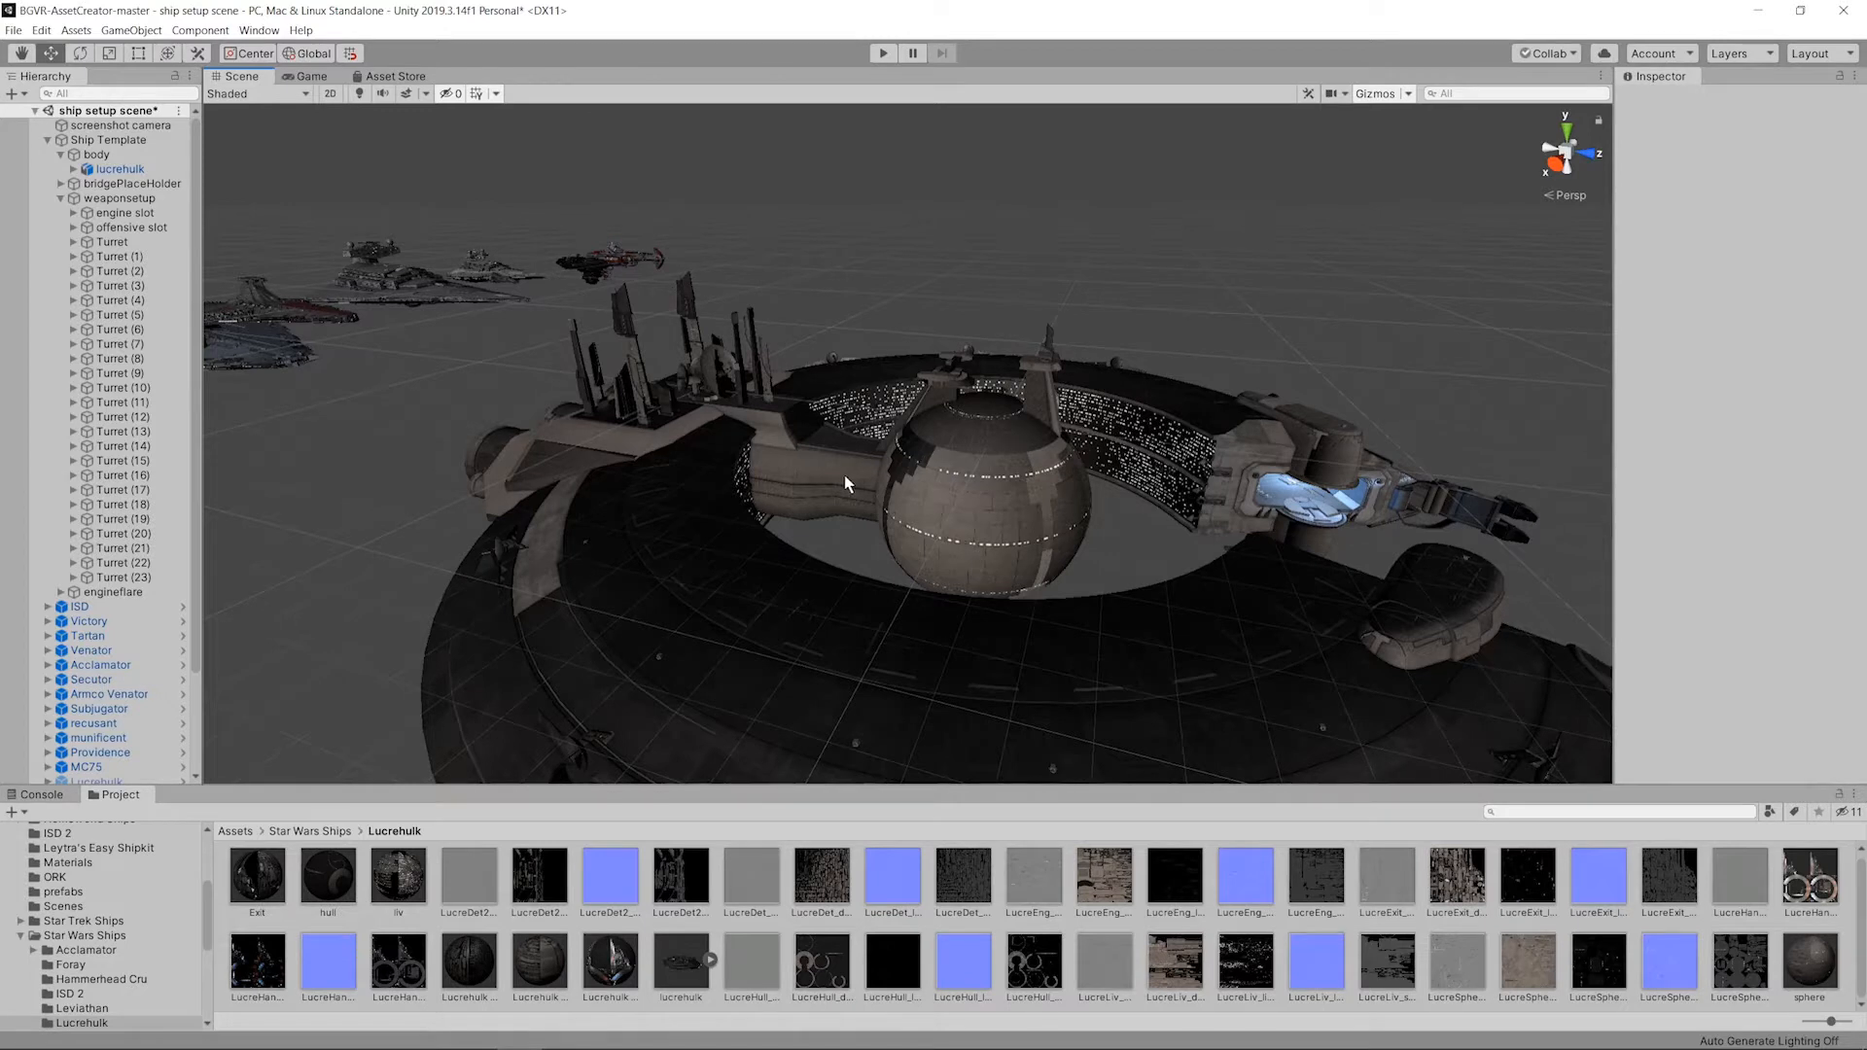
left_click_drag(1058, 382, 861, 391, "alt")
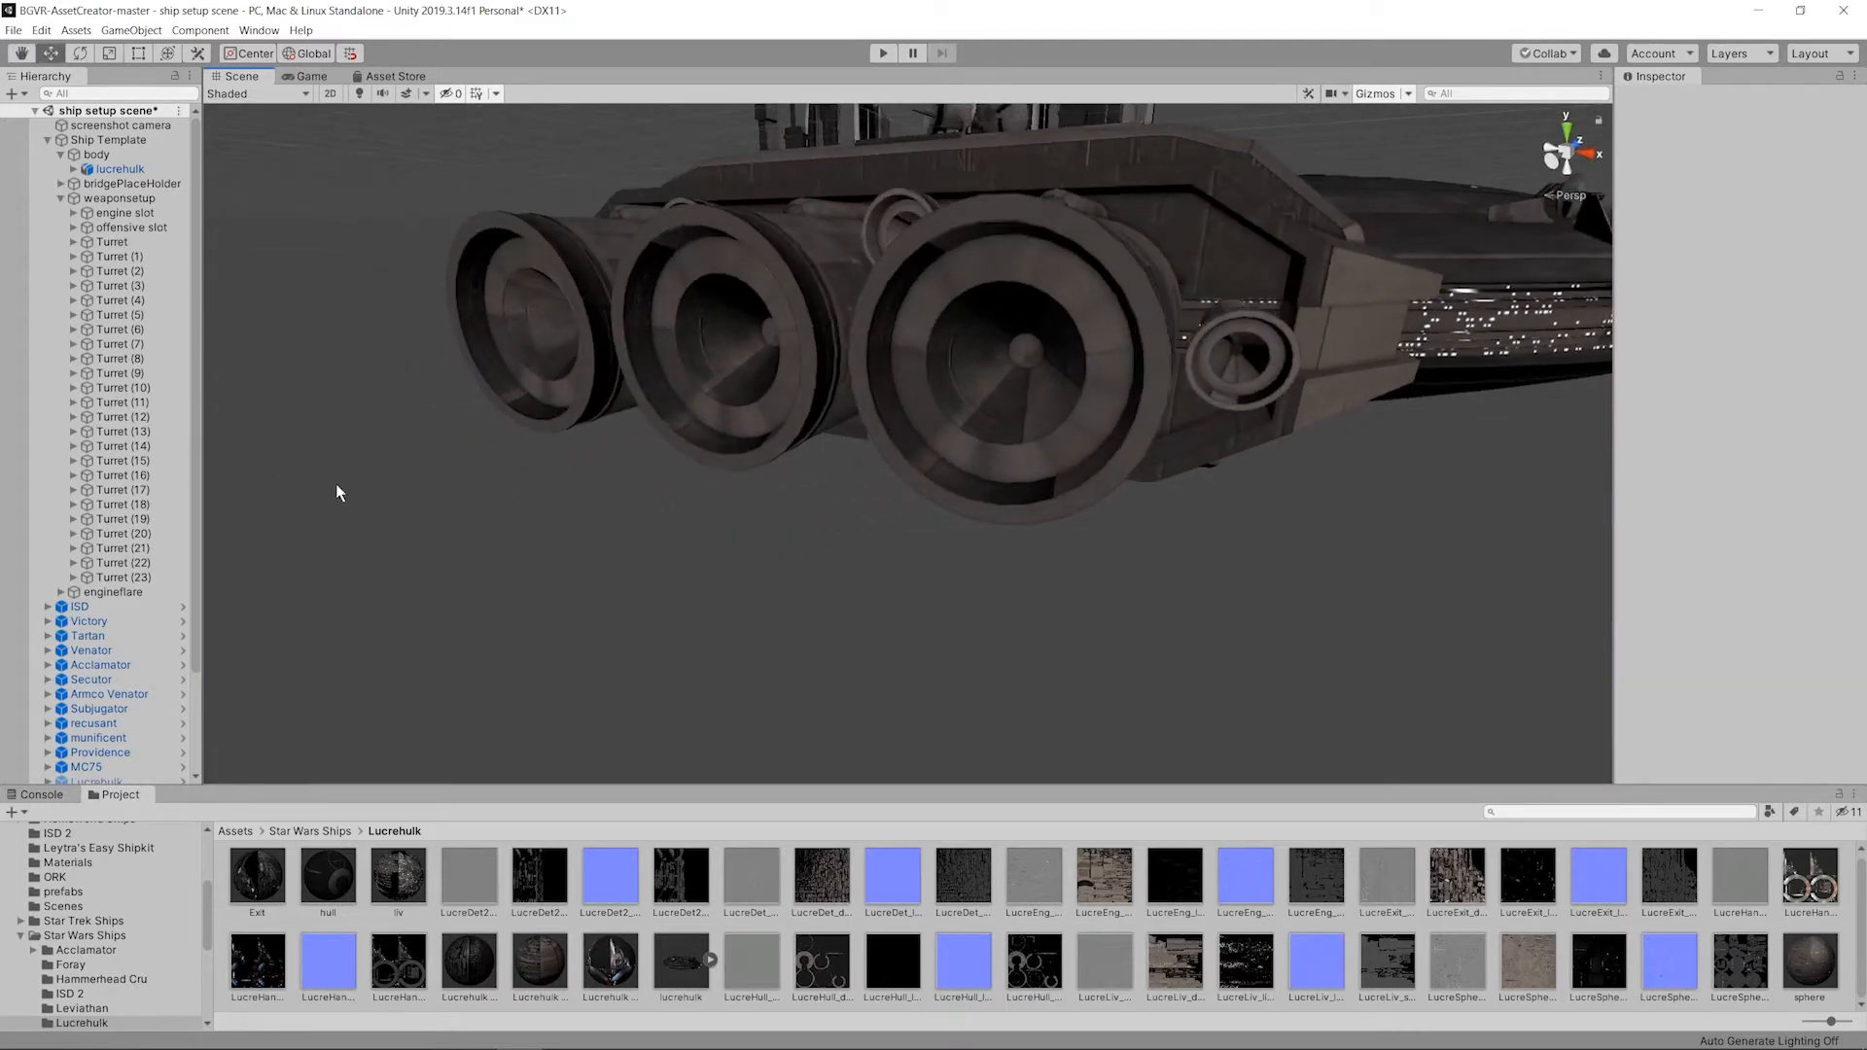
Step: Collapse the weaponsetup group and move the engineflare object to the ship's stern at about Y -141, Z -1352
left_click(60, 199)
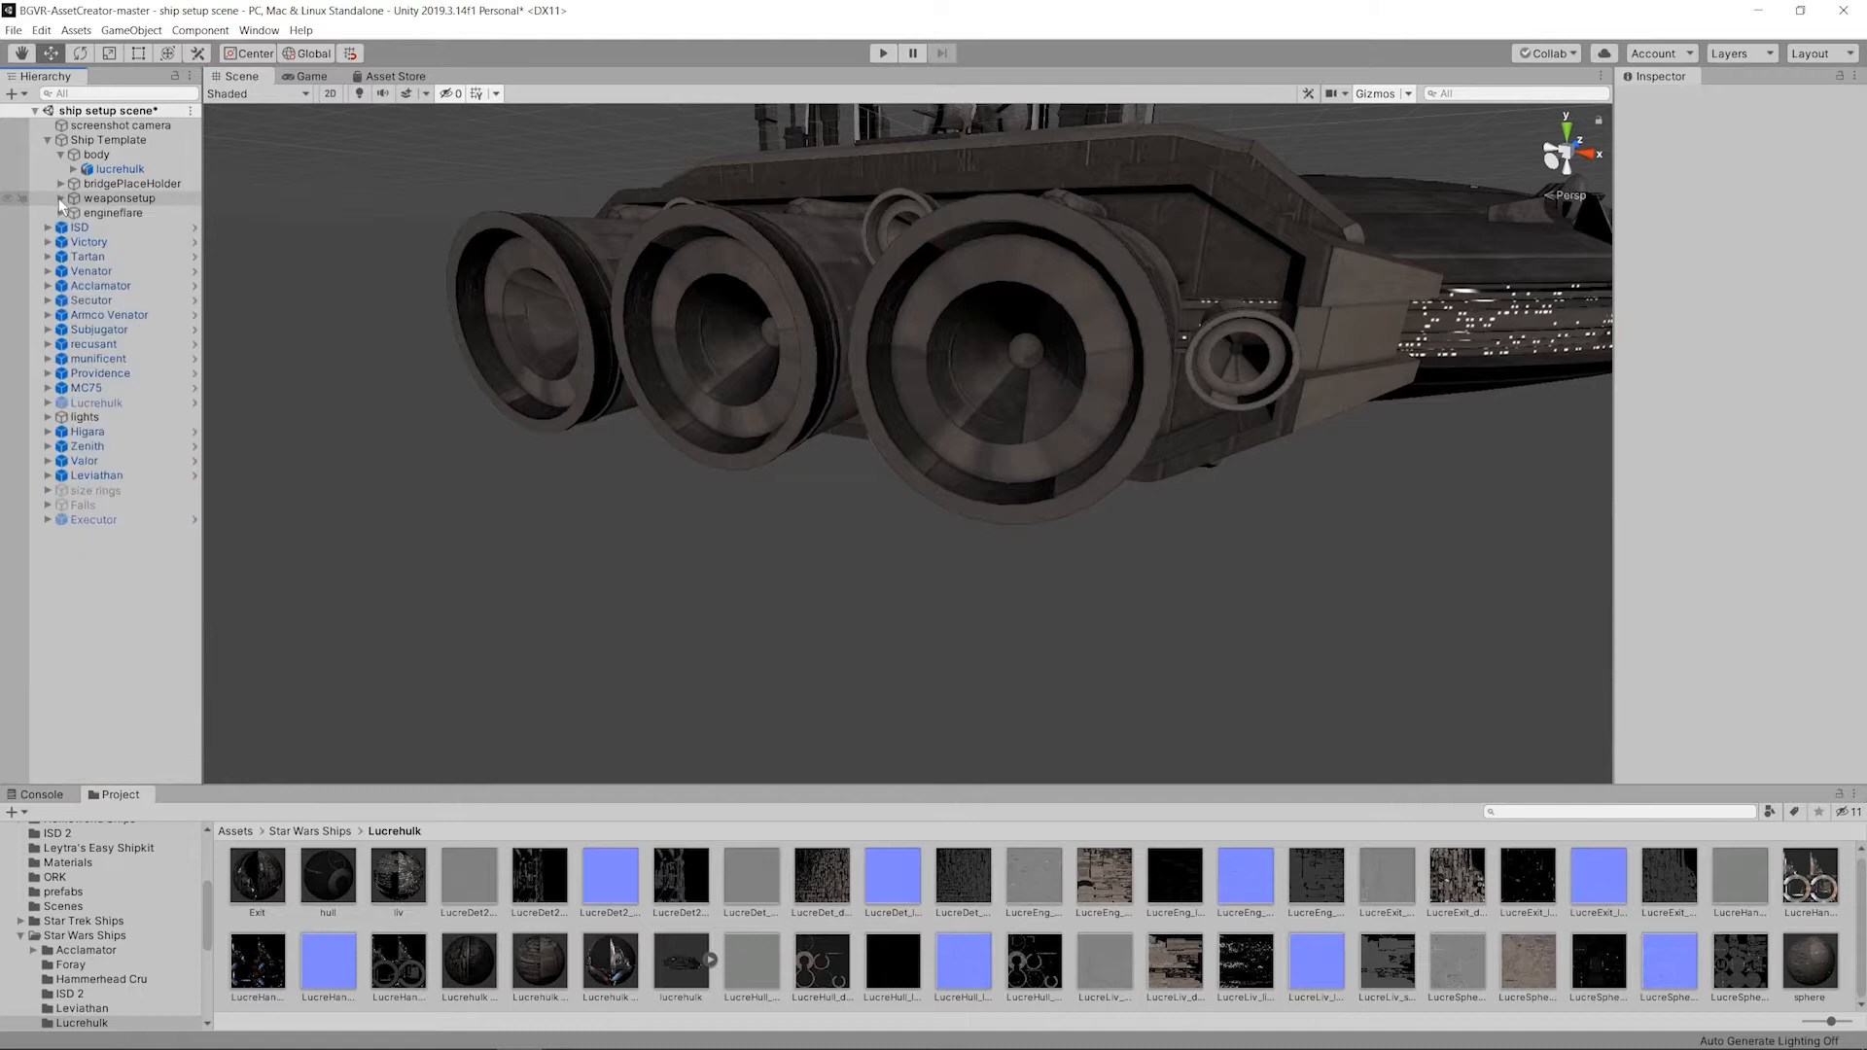
left_click(112, 212)
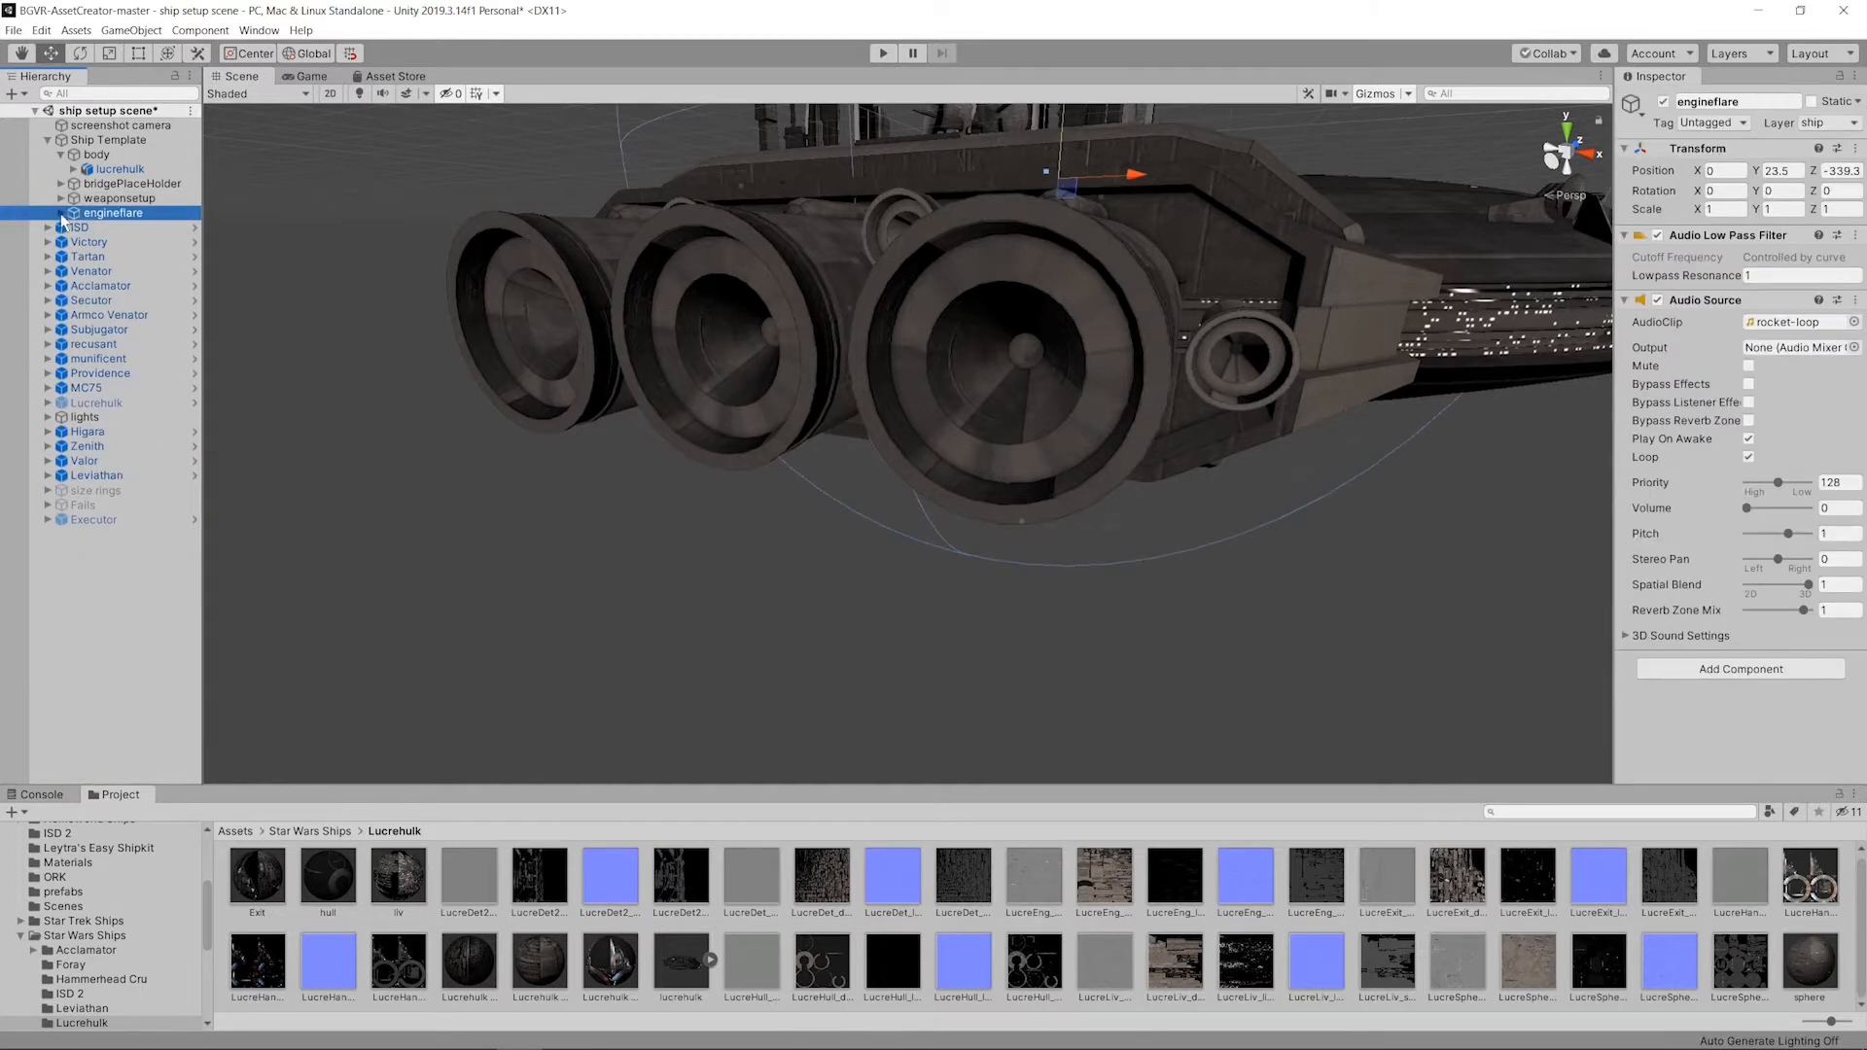
key("f")
scroll(870, 290, "down", 3)
left_click_drag(871, 290, 708, 275, "alt")
scroll(980, 233, "up", 5)
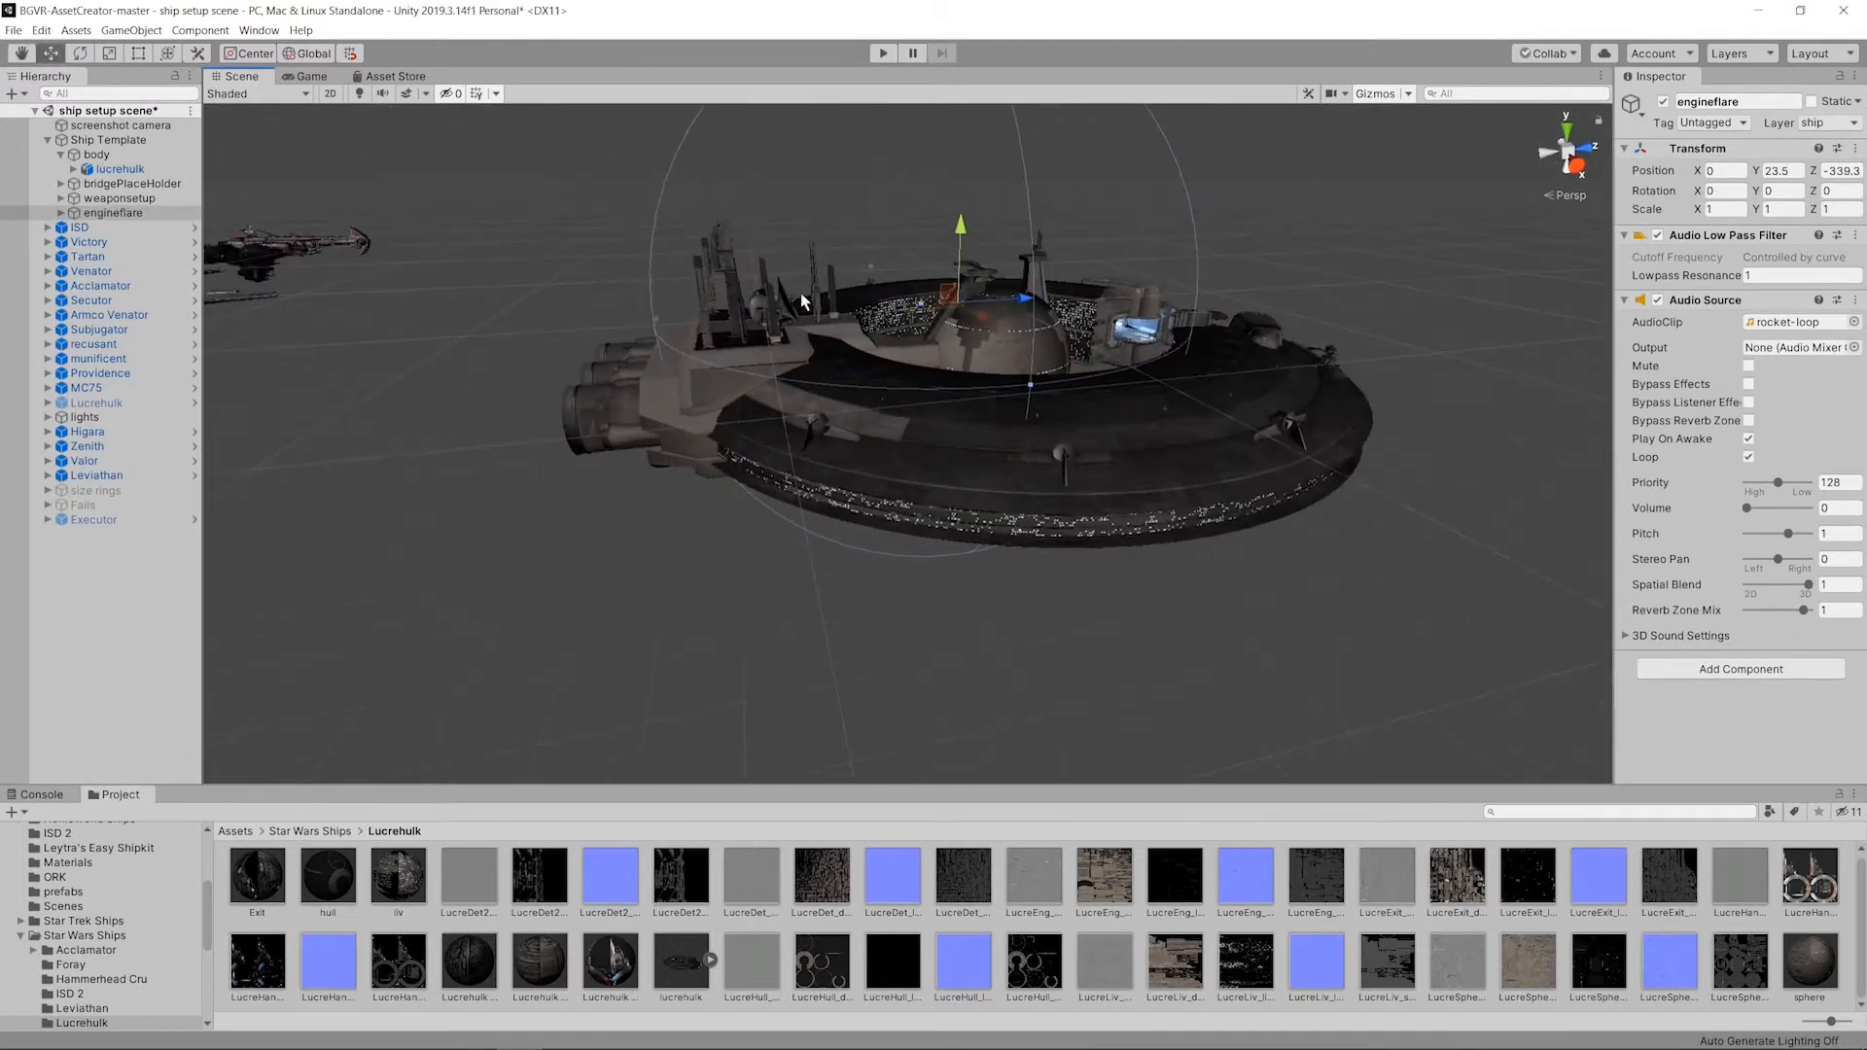
left_click_drag(962, 231, 576, 315)
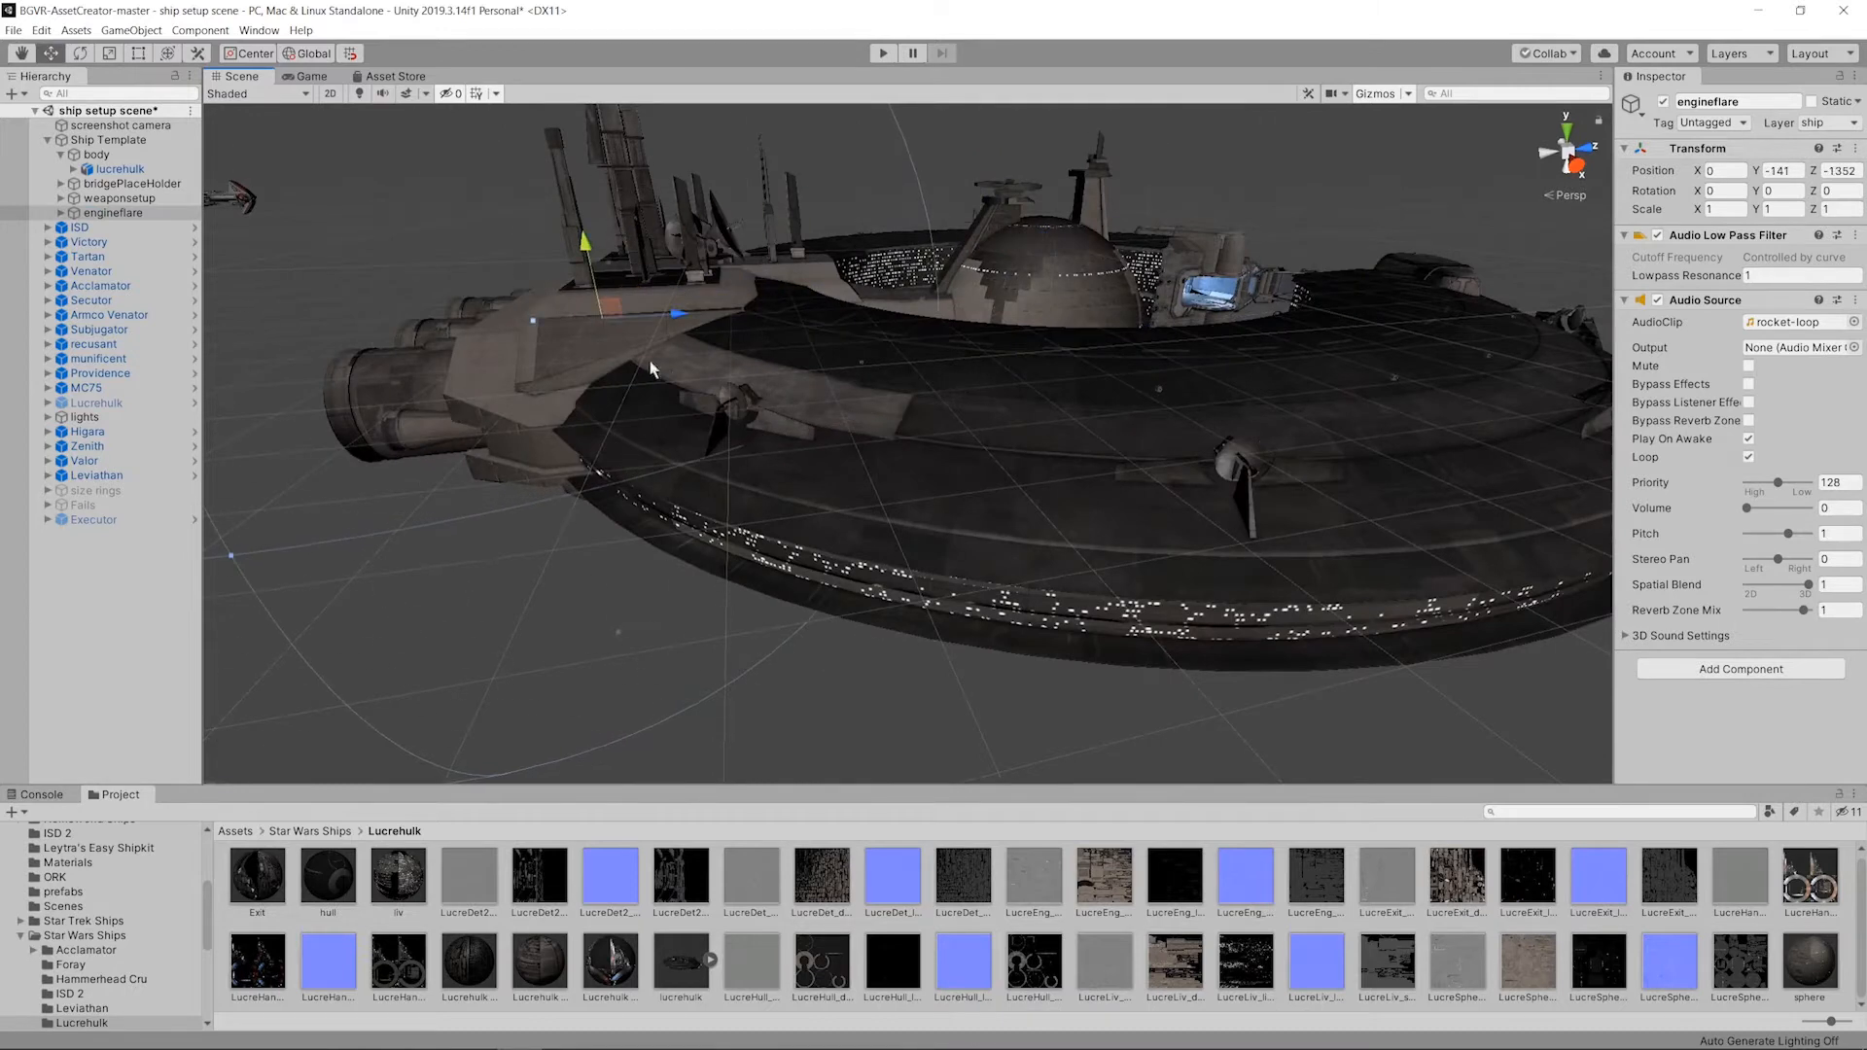
left_click_drag(650, 366, 856, 372, "alt")
left_click_drag(660, 377, 550, 384, "alt")
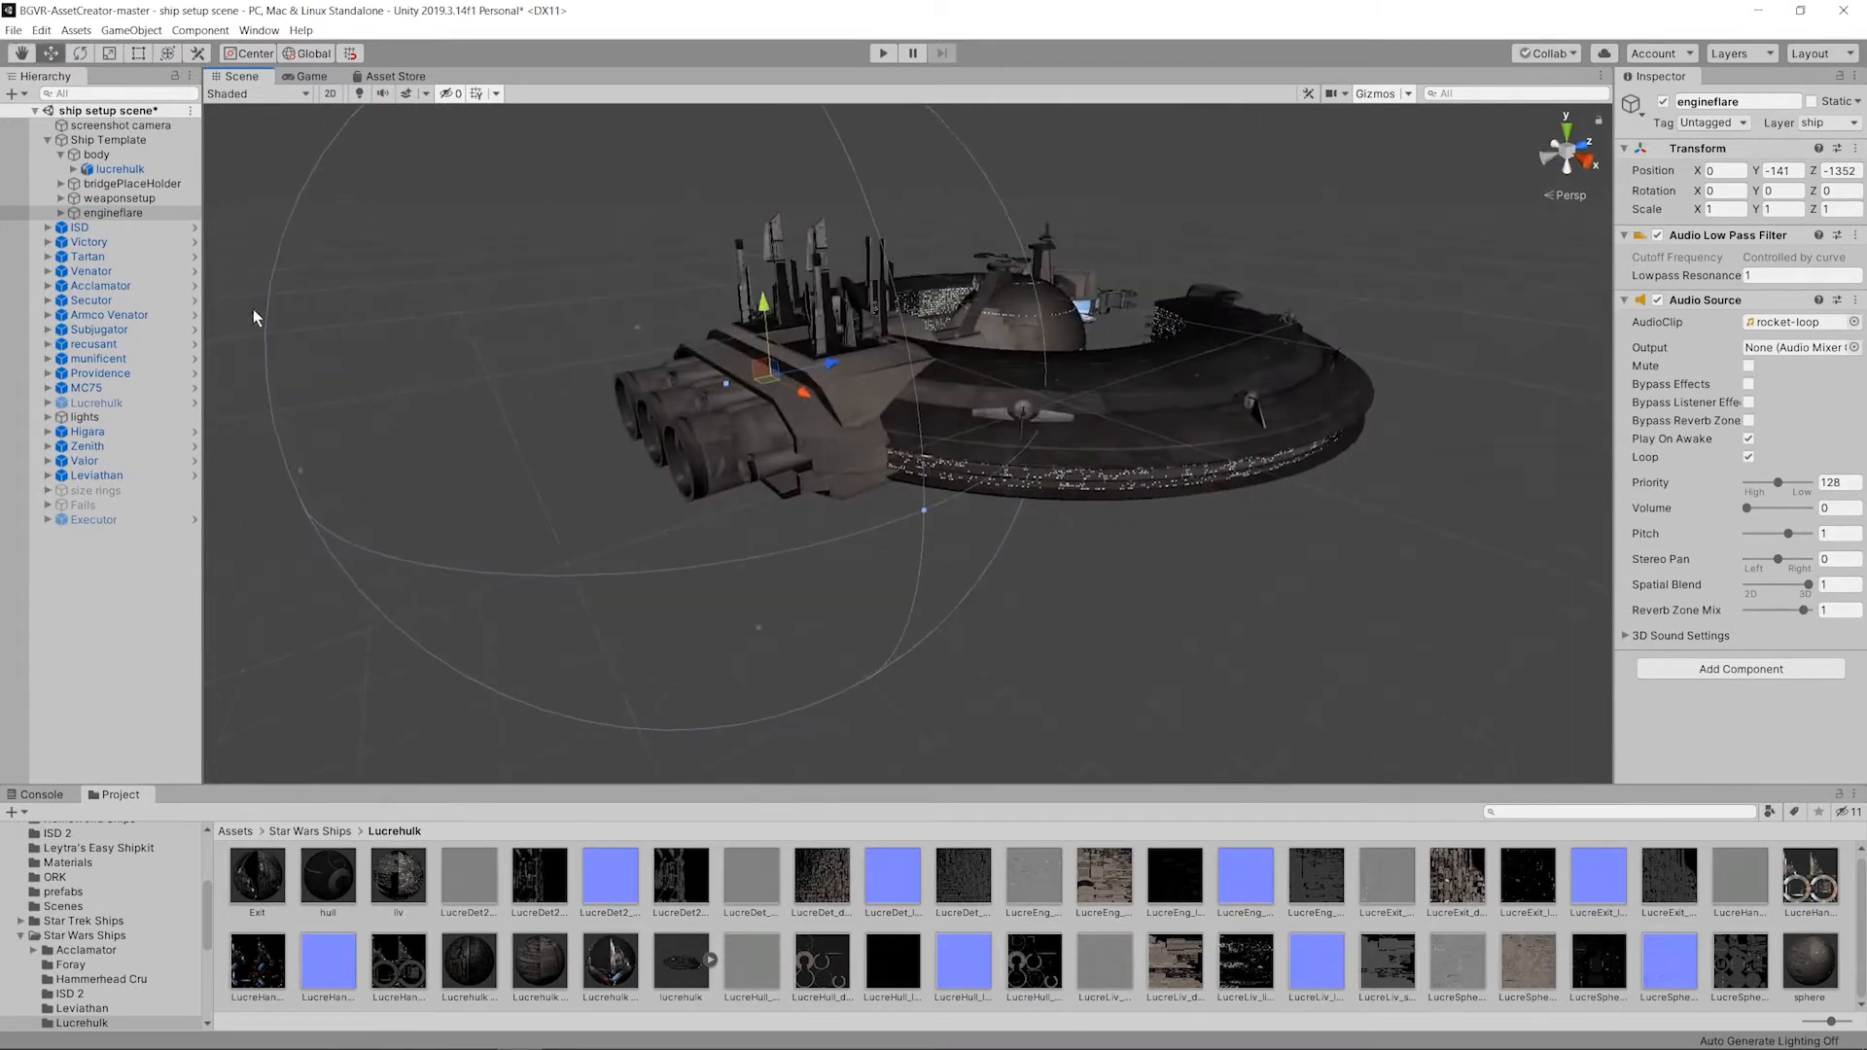
Step: Select the Spaceship4Engine particle effect inside engineflare and move it back behind the engines to Z -446
left_click(58, 213)
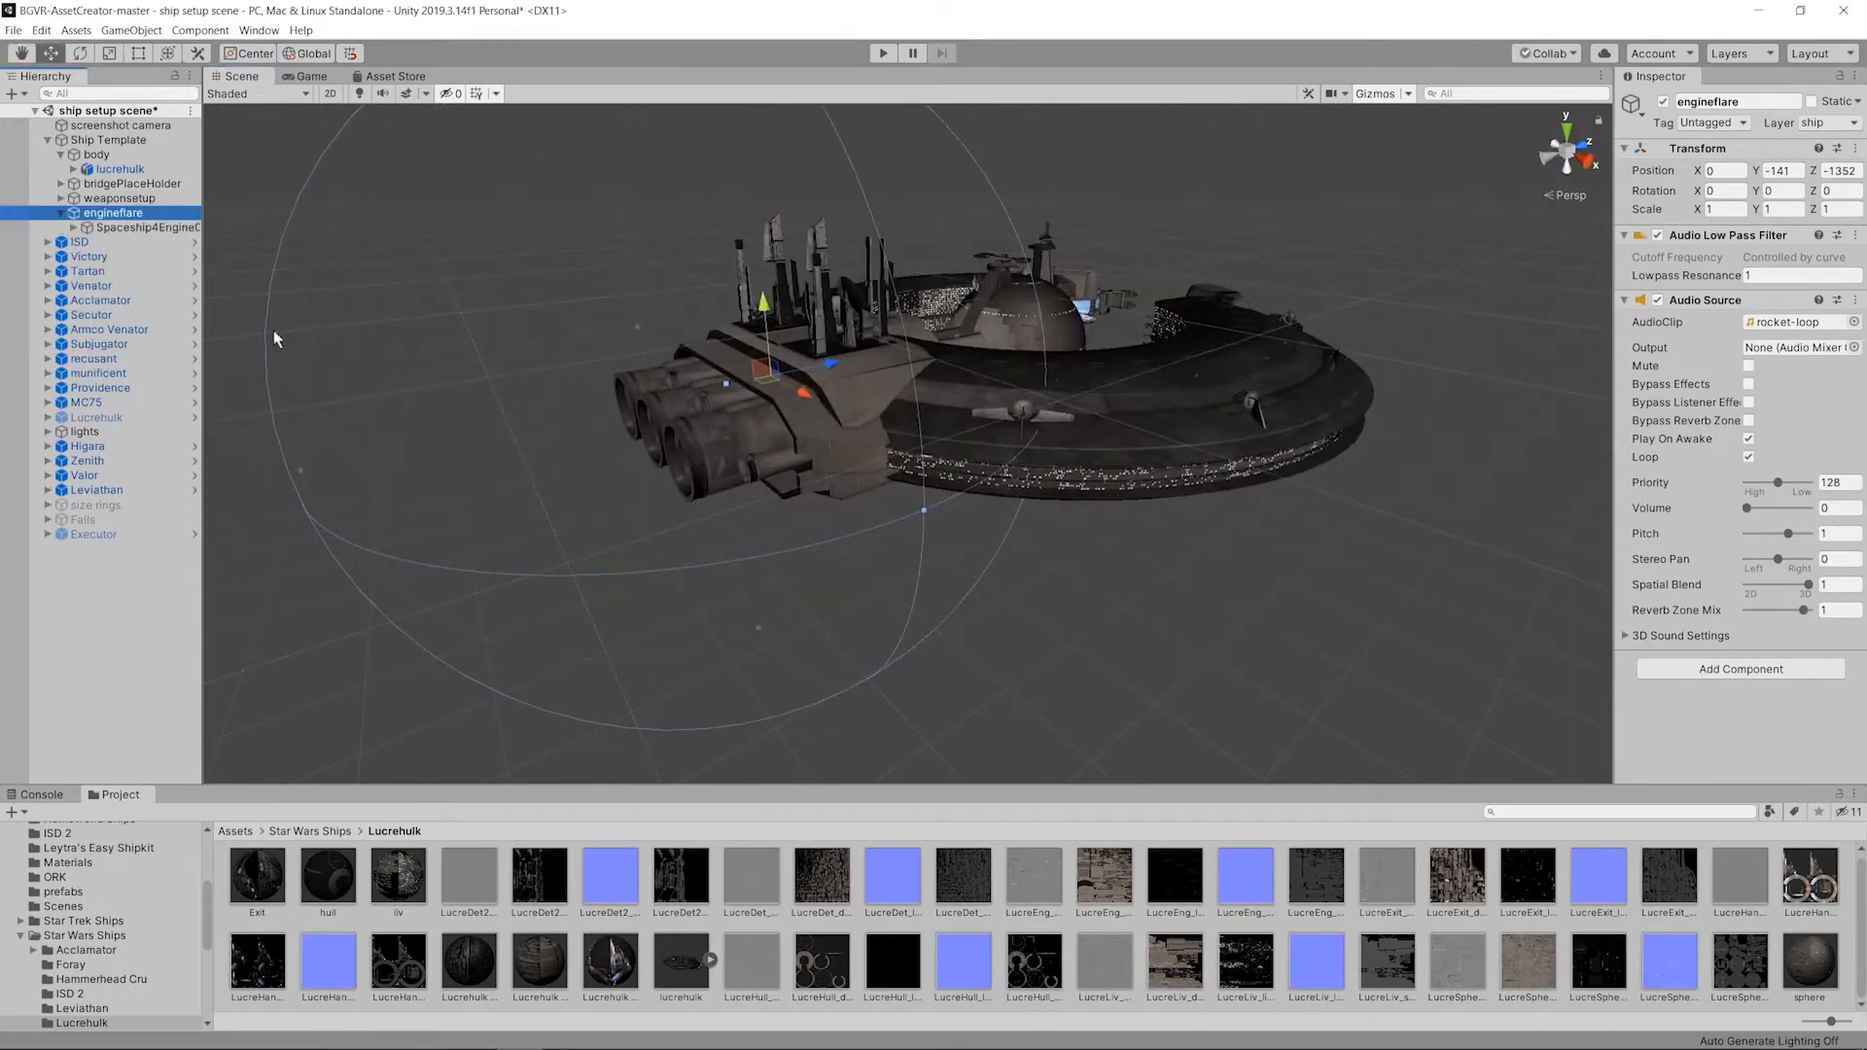
left_click(124, 227)
left_click_drag(639, 266, 523, 273, "alt")
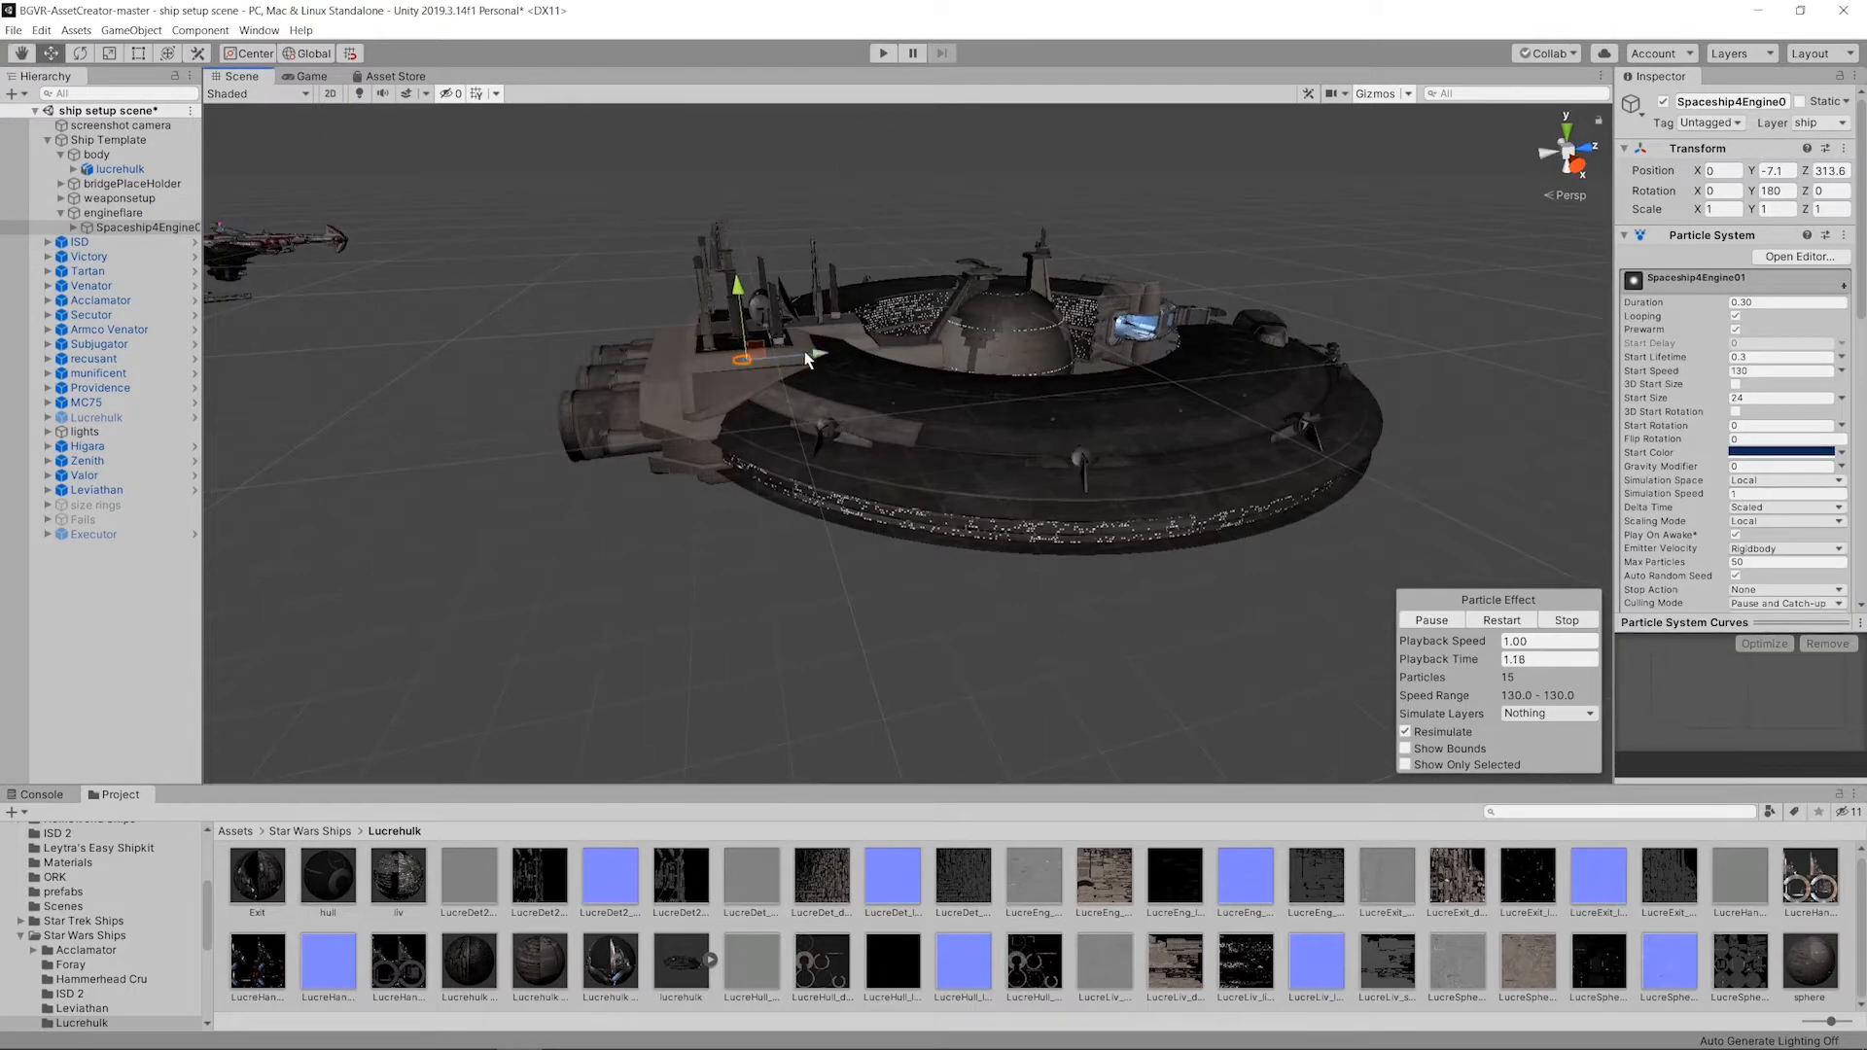
left_click_drag(604, 384, 610, 384)
left_click_drag(615, 385, 901, 390, "alt")
scroll(901, 389, "up", 8)
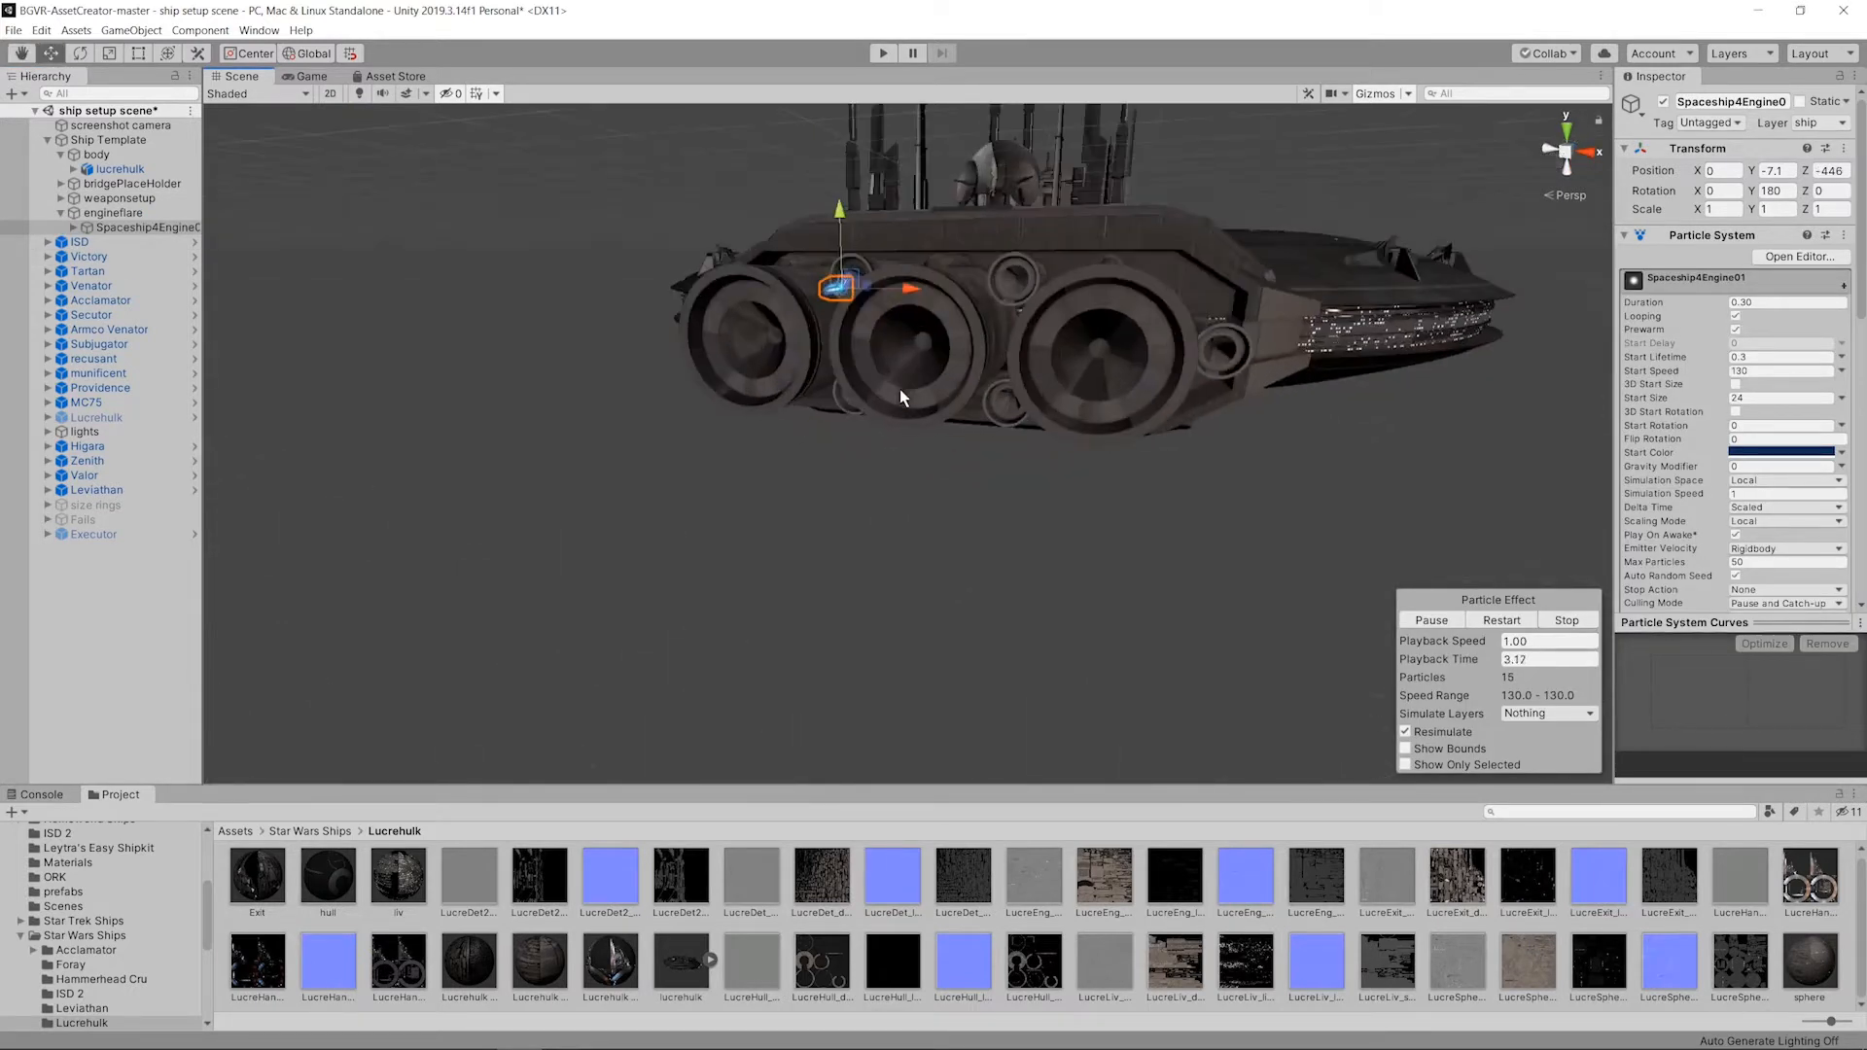
scroll(895, 351, "down", 3)
middle_click_drag(888, 350, 865, 402)
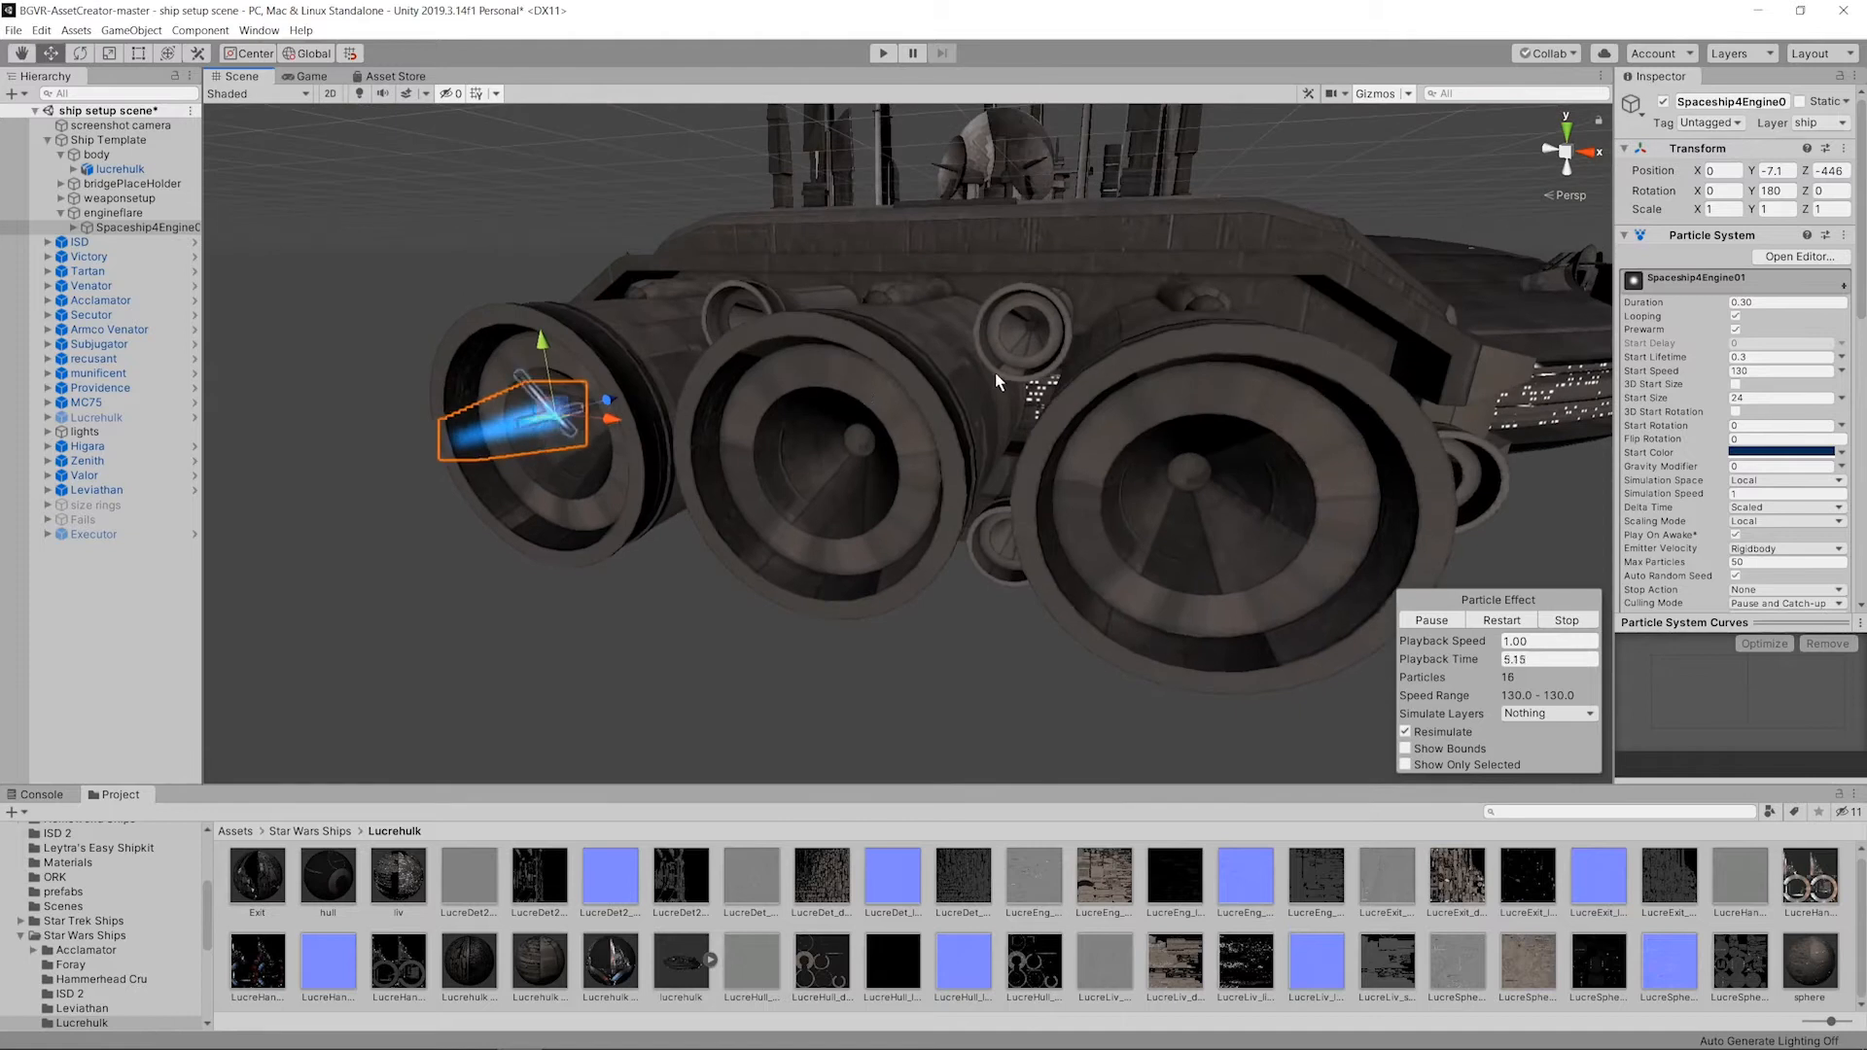
Step: Align the flare effect with the centre main engine's nozzle at about X 5.6, Y -92.9, Z -261
left_click(1583, 155)
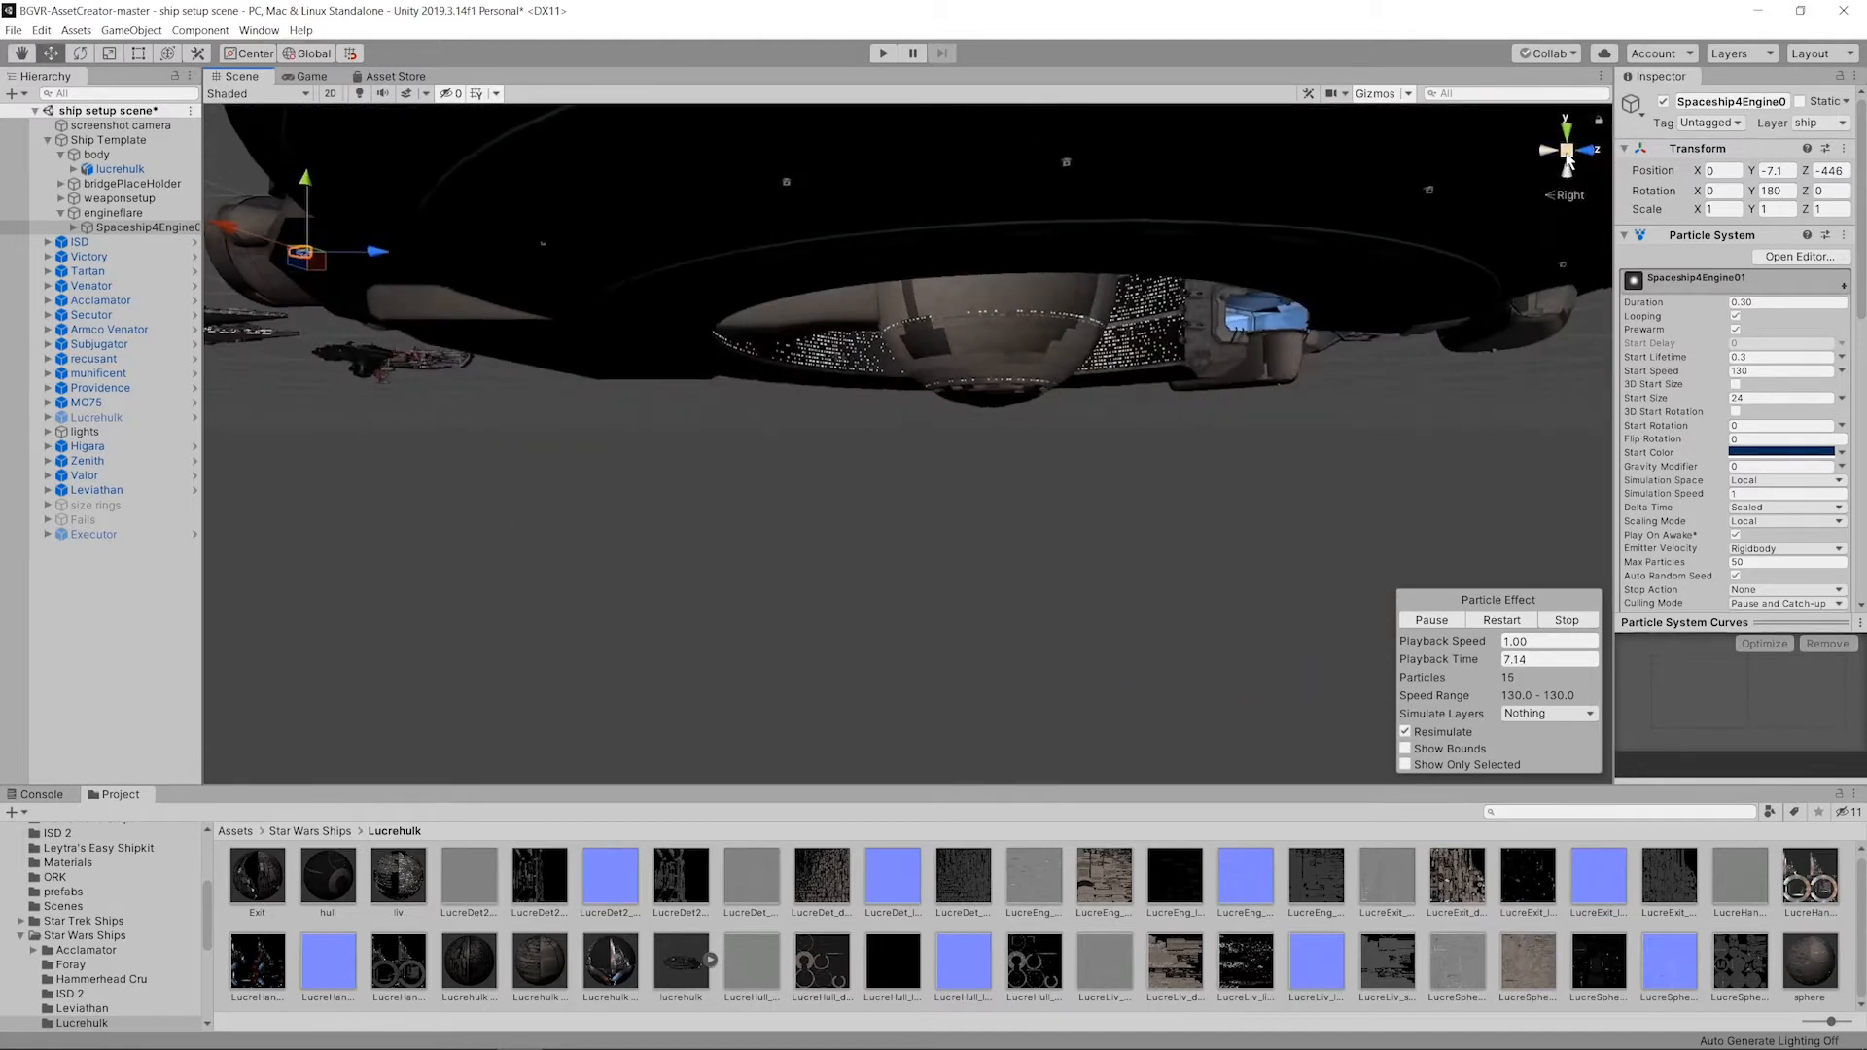
scroll(1094, 462, "up", 10)
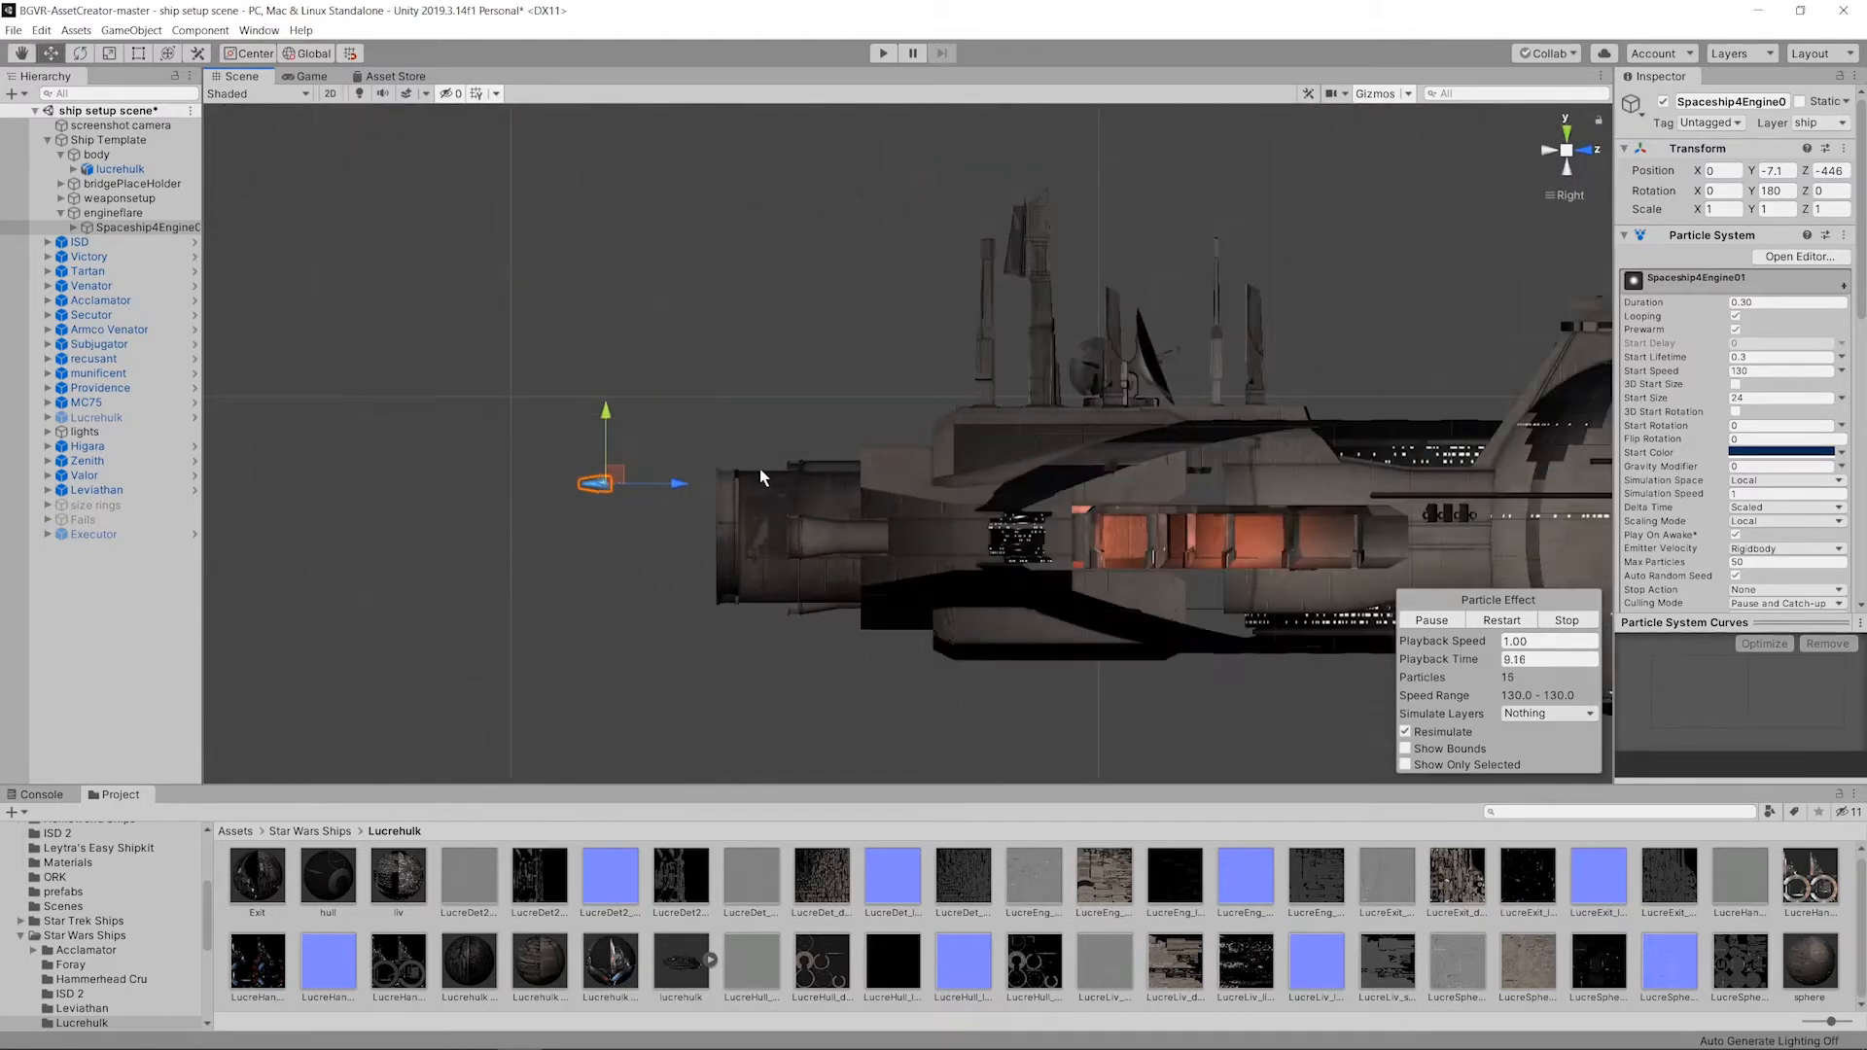
middle_click_drag(709, 497, 829, 471)
left_click_drag(749, 452, 856, 495)
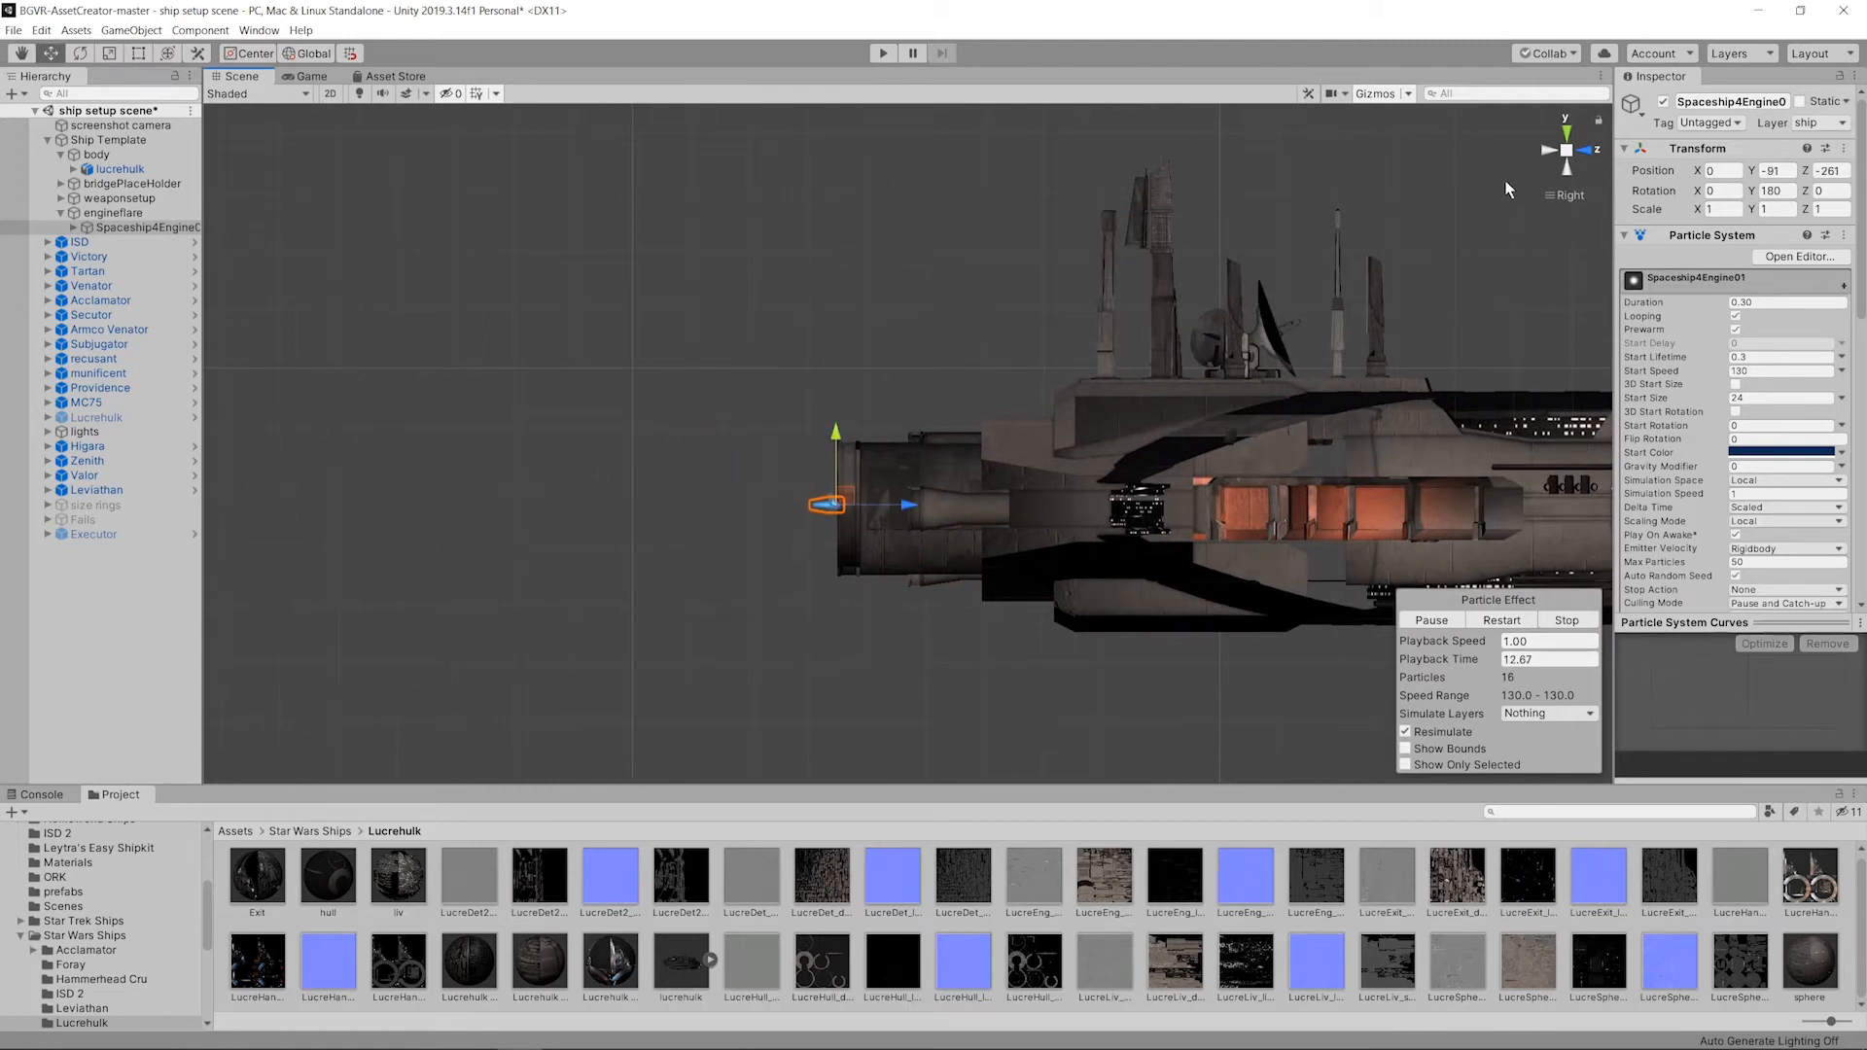
left_click(1566, 129)
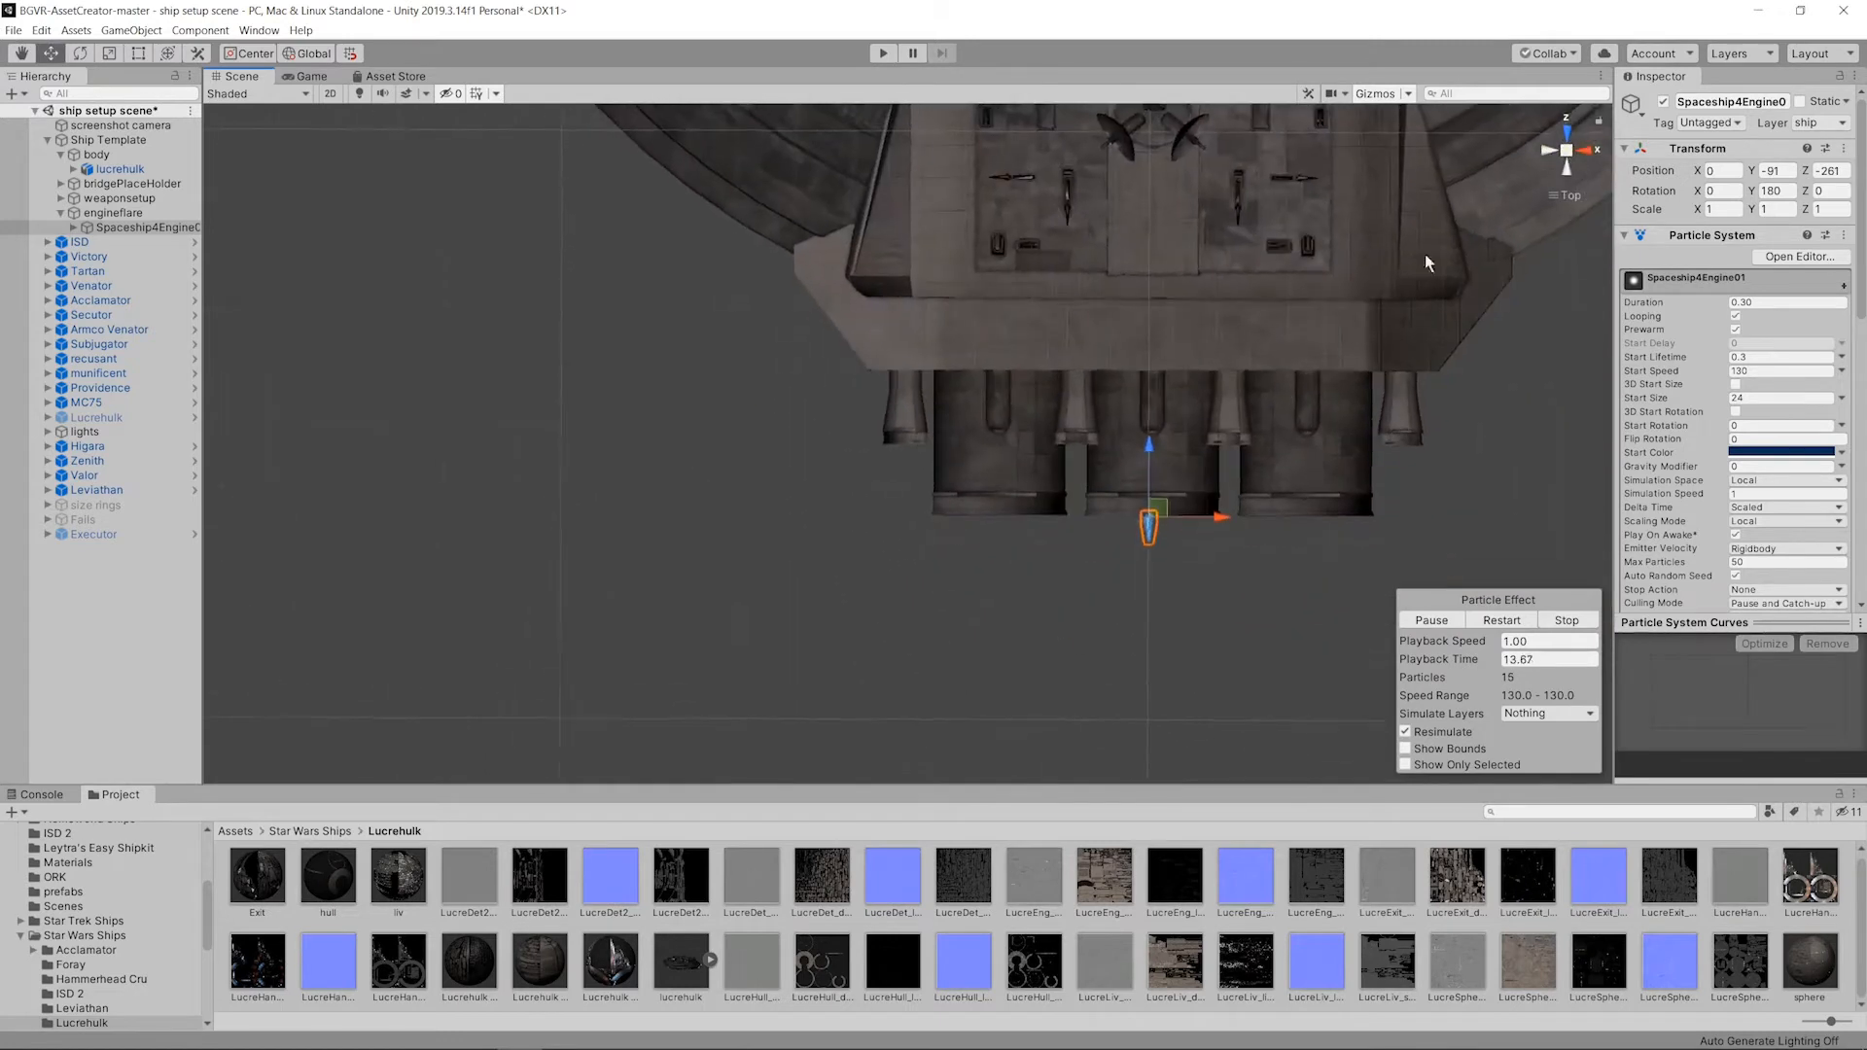
left_click(1568, 171)
scroll(1368, 344, "up", 5)
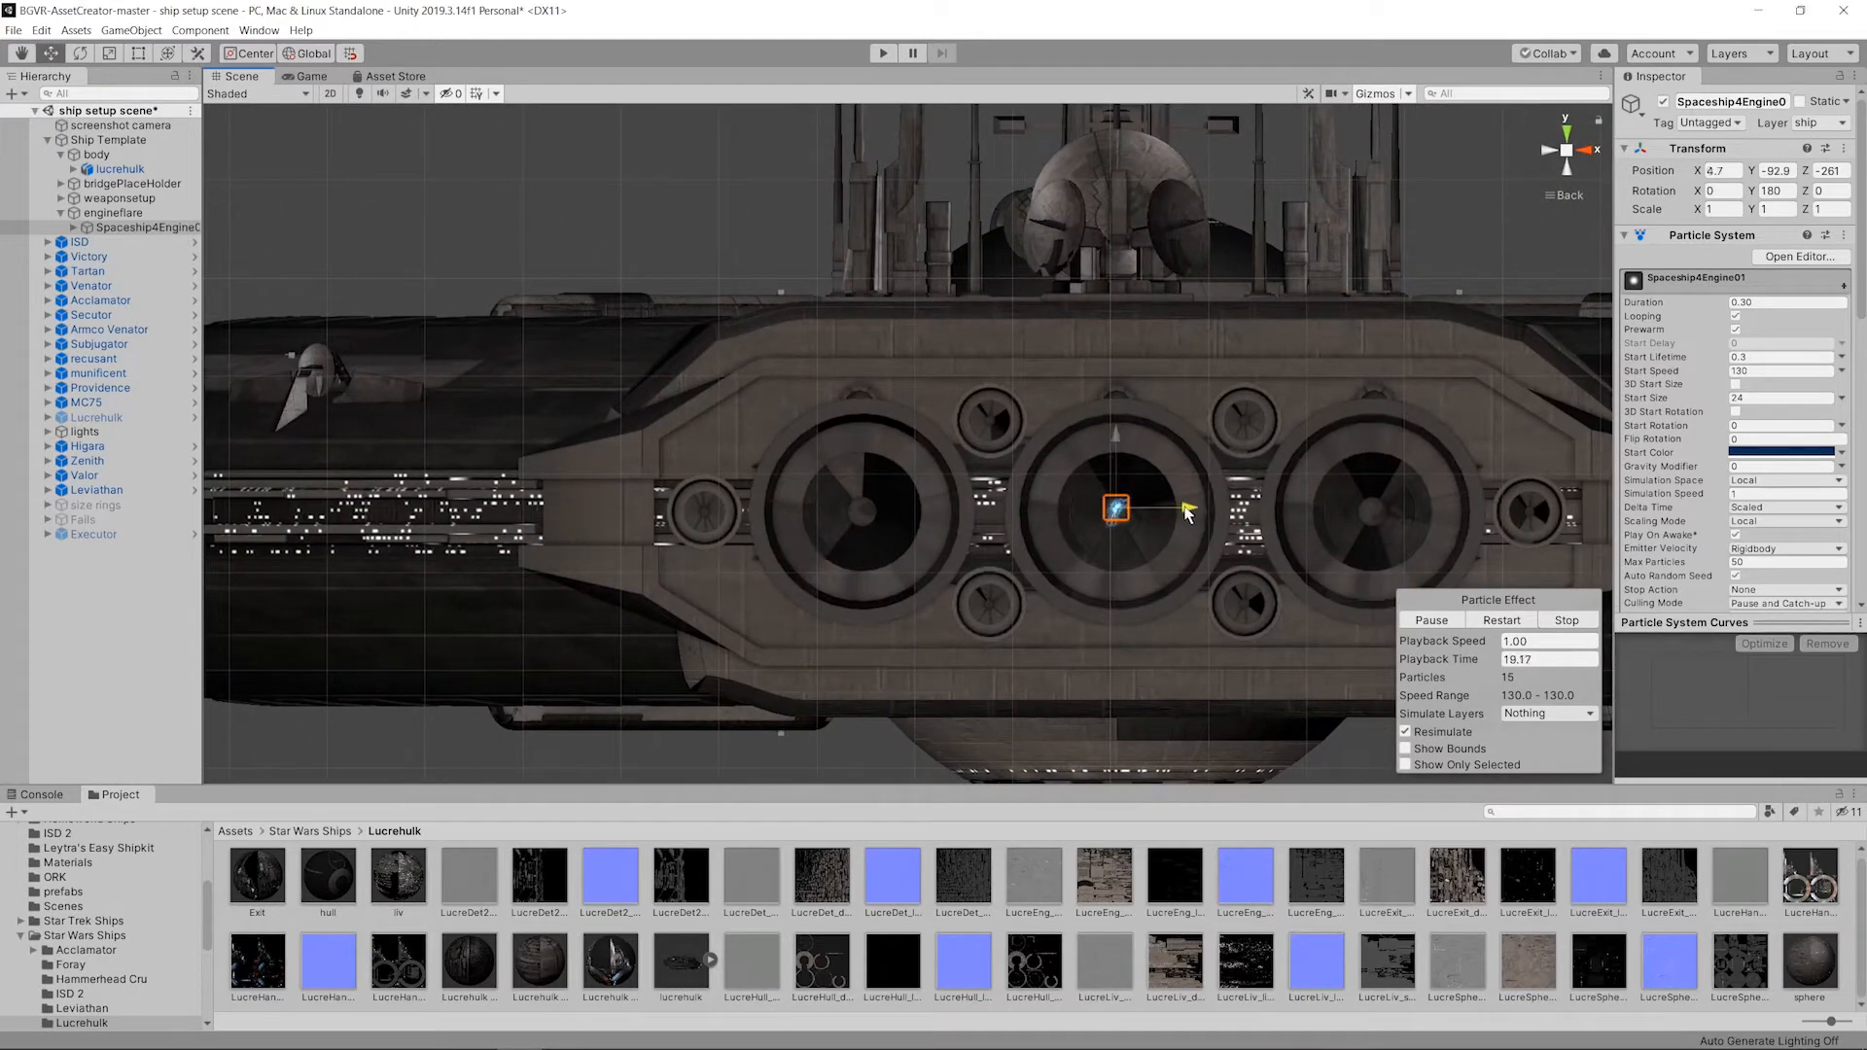
middle_click_drag(1222, 412, 1101, 388)
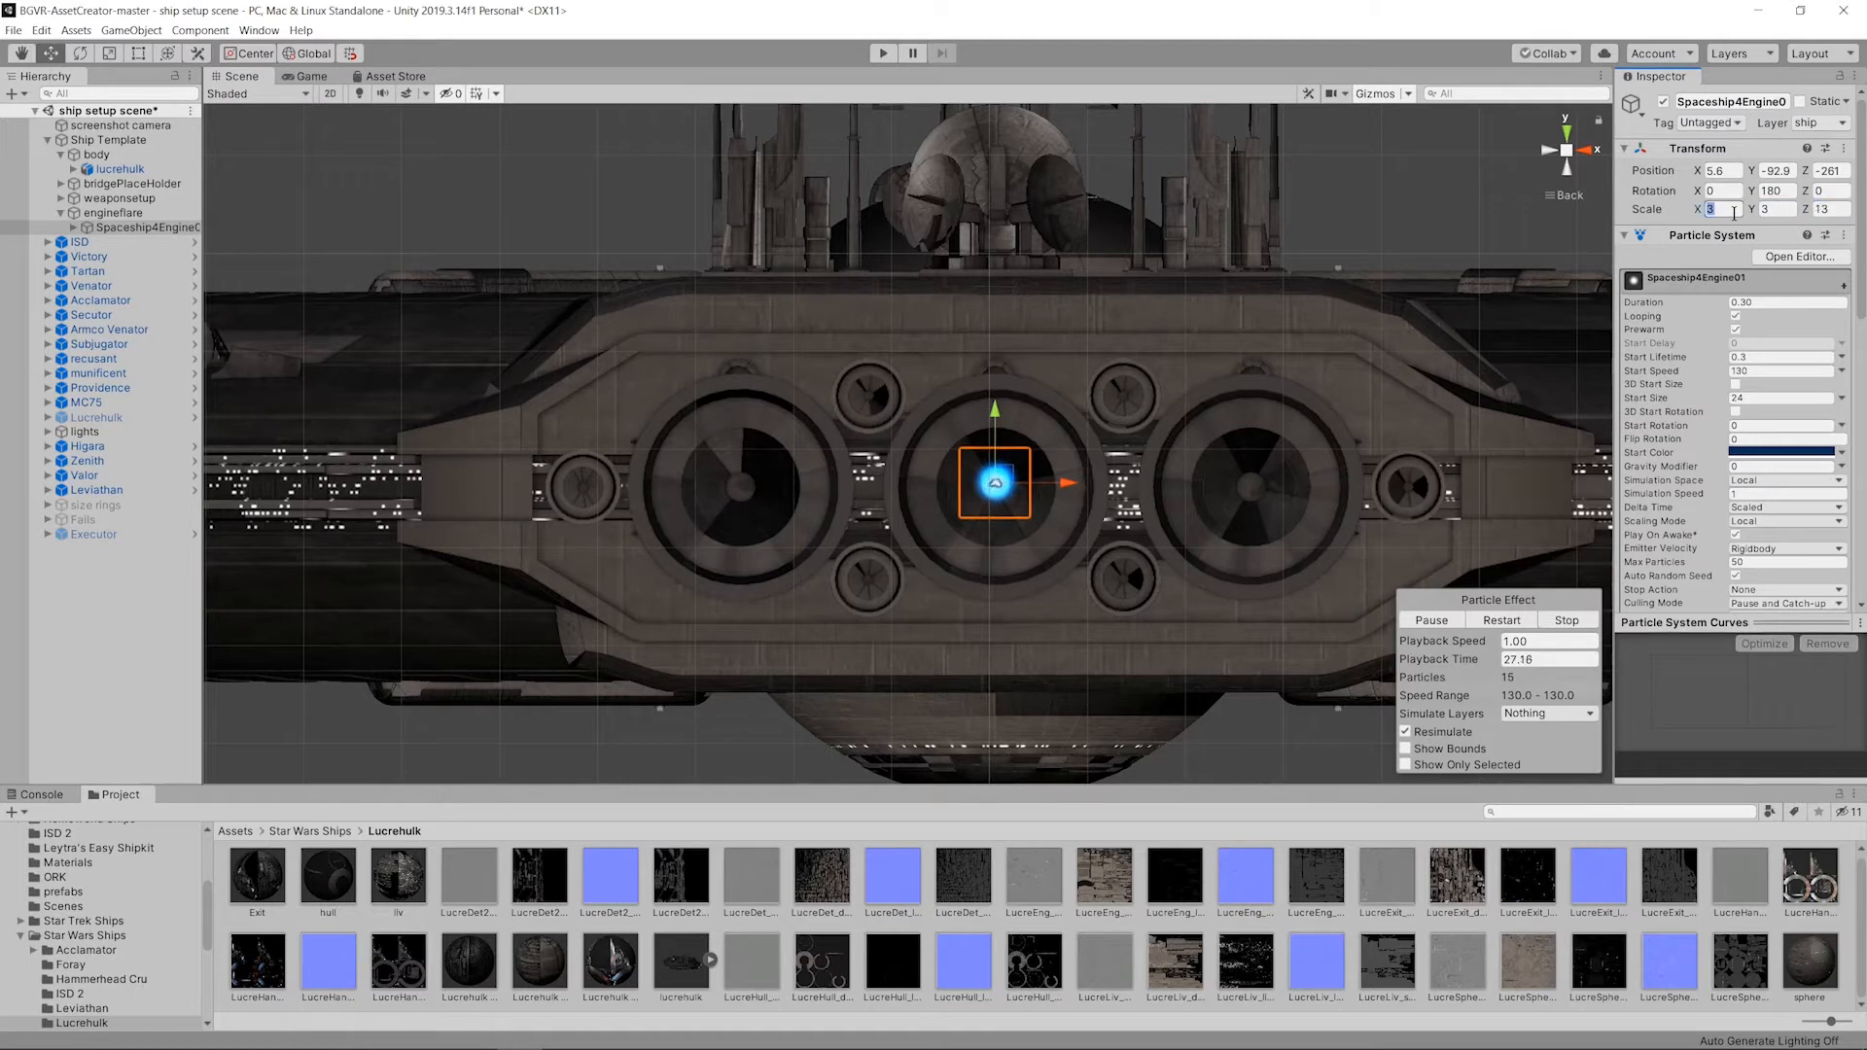
Step: Set the centre engine flare's scale to 8 on X, Y and Z and check it from above and behind
type("8")
key("Tab")
type("8")
key("Tab")
type("8")
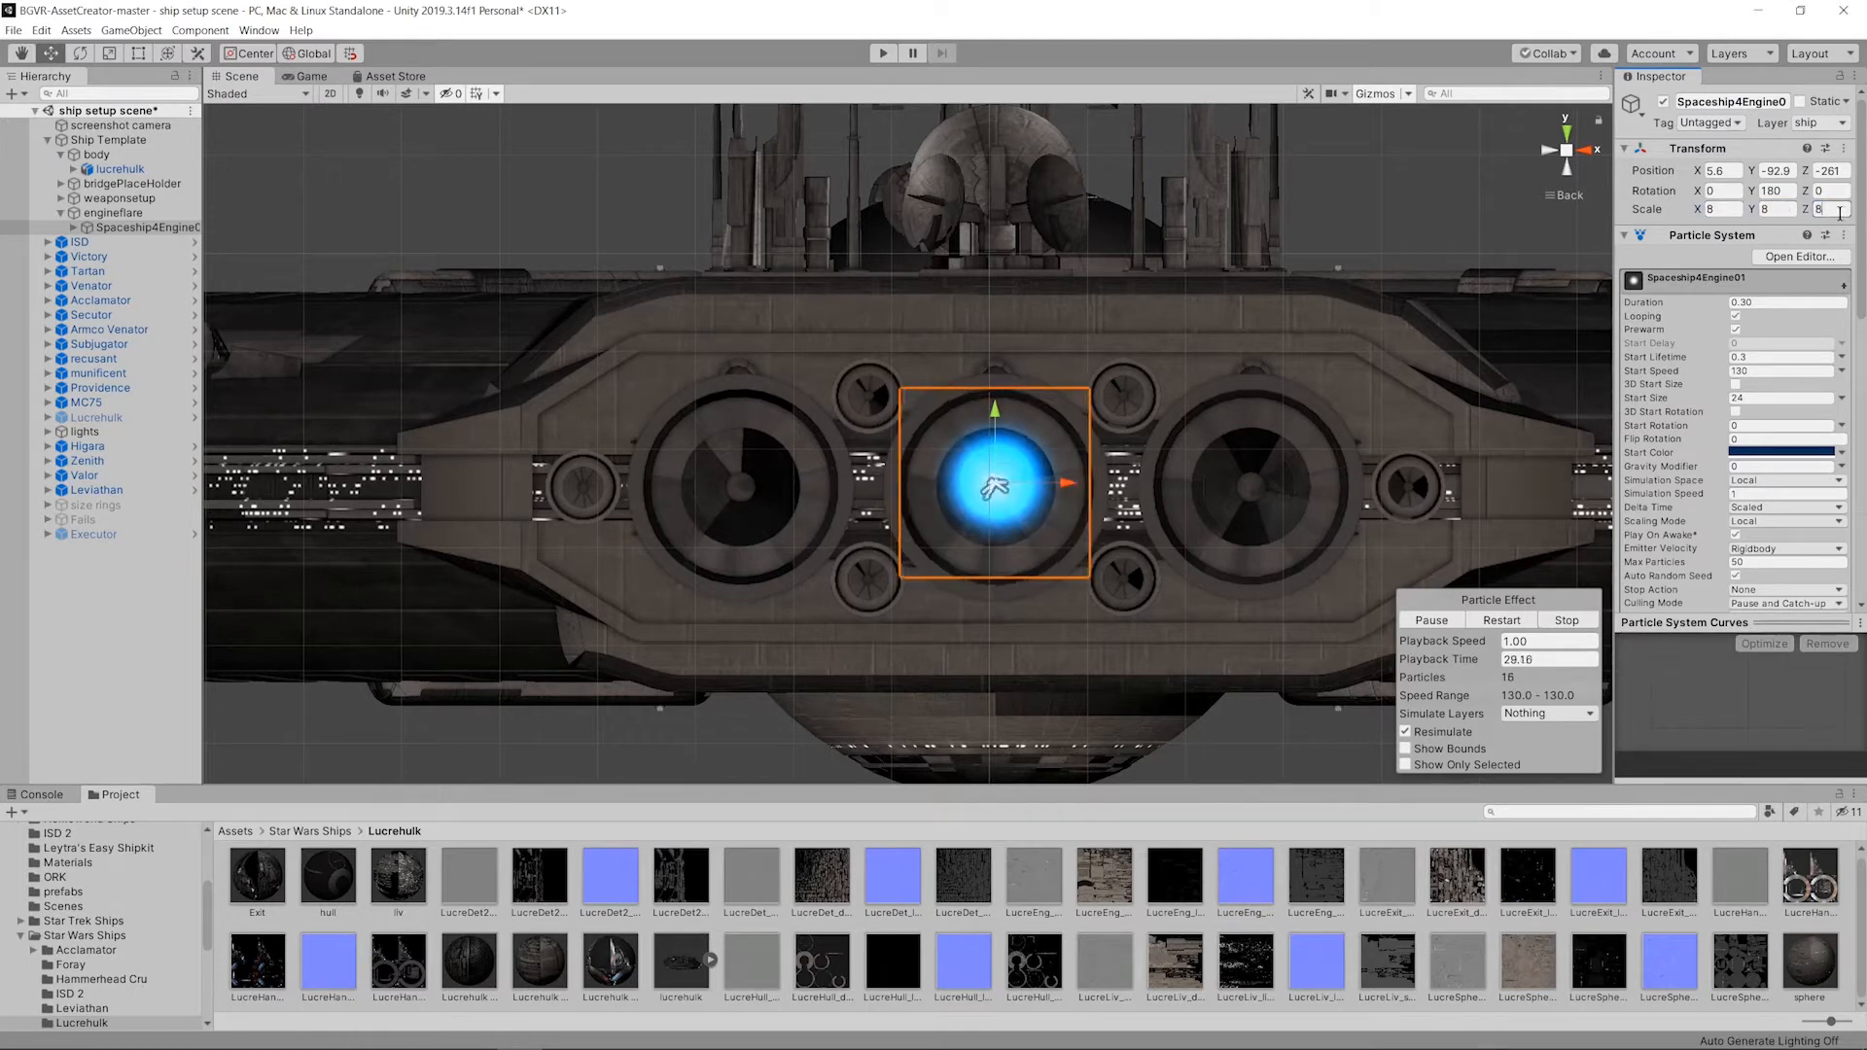
left_click(1568, 135)
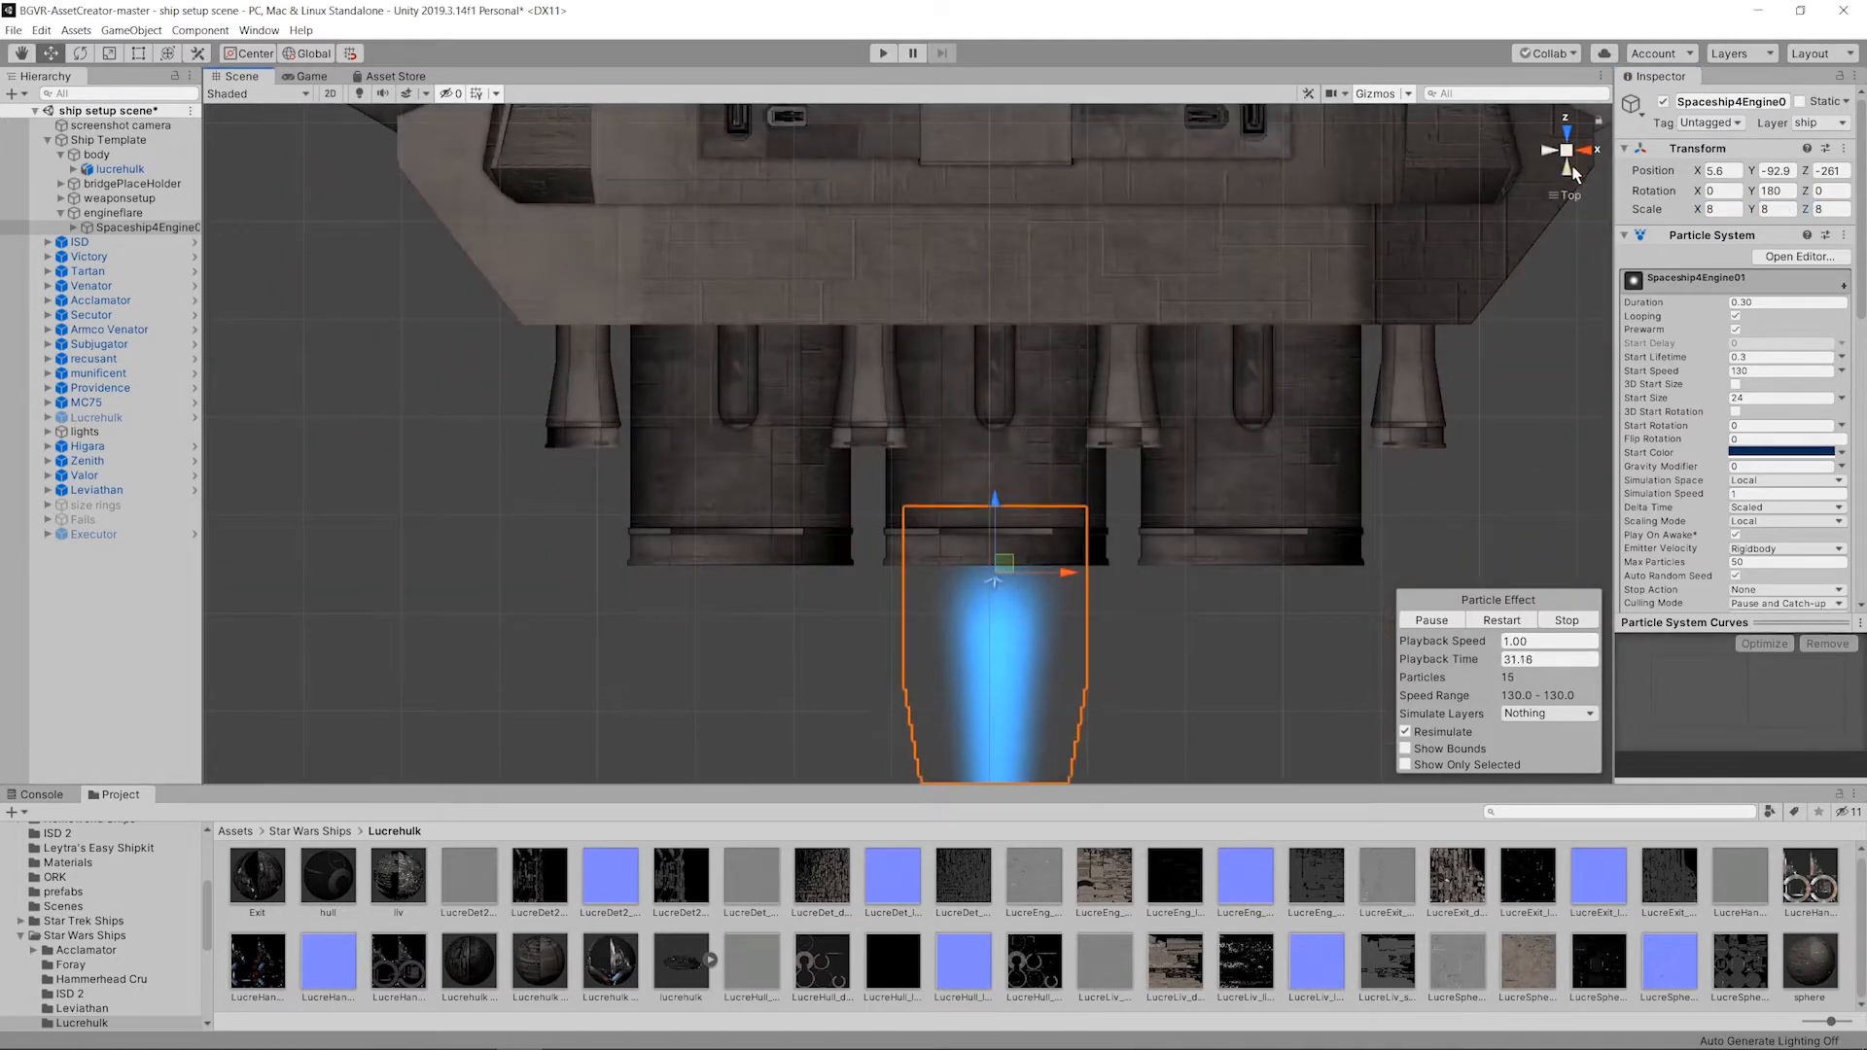
left_click(1568, 170)
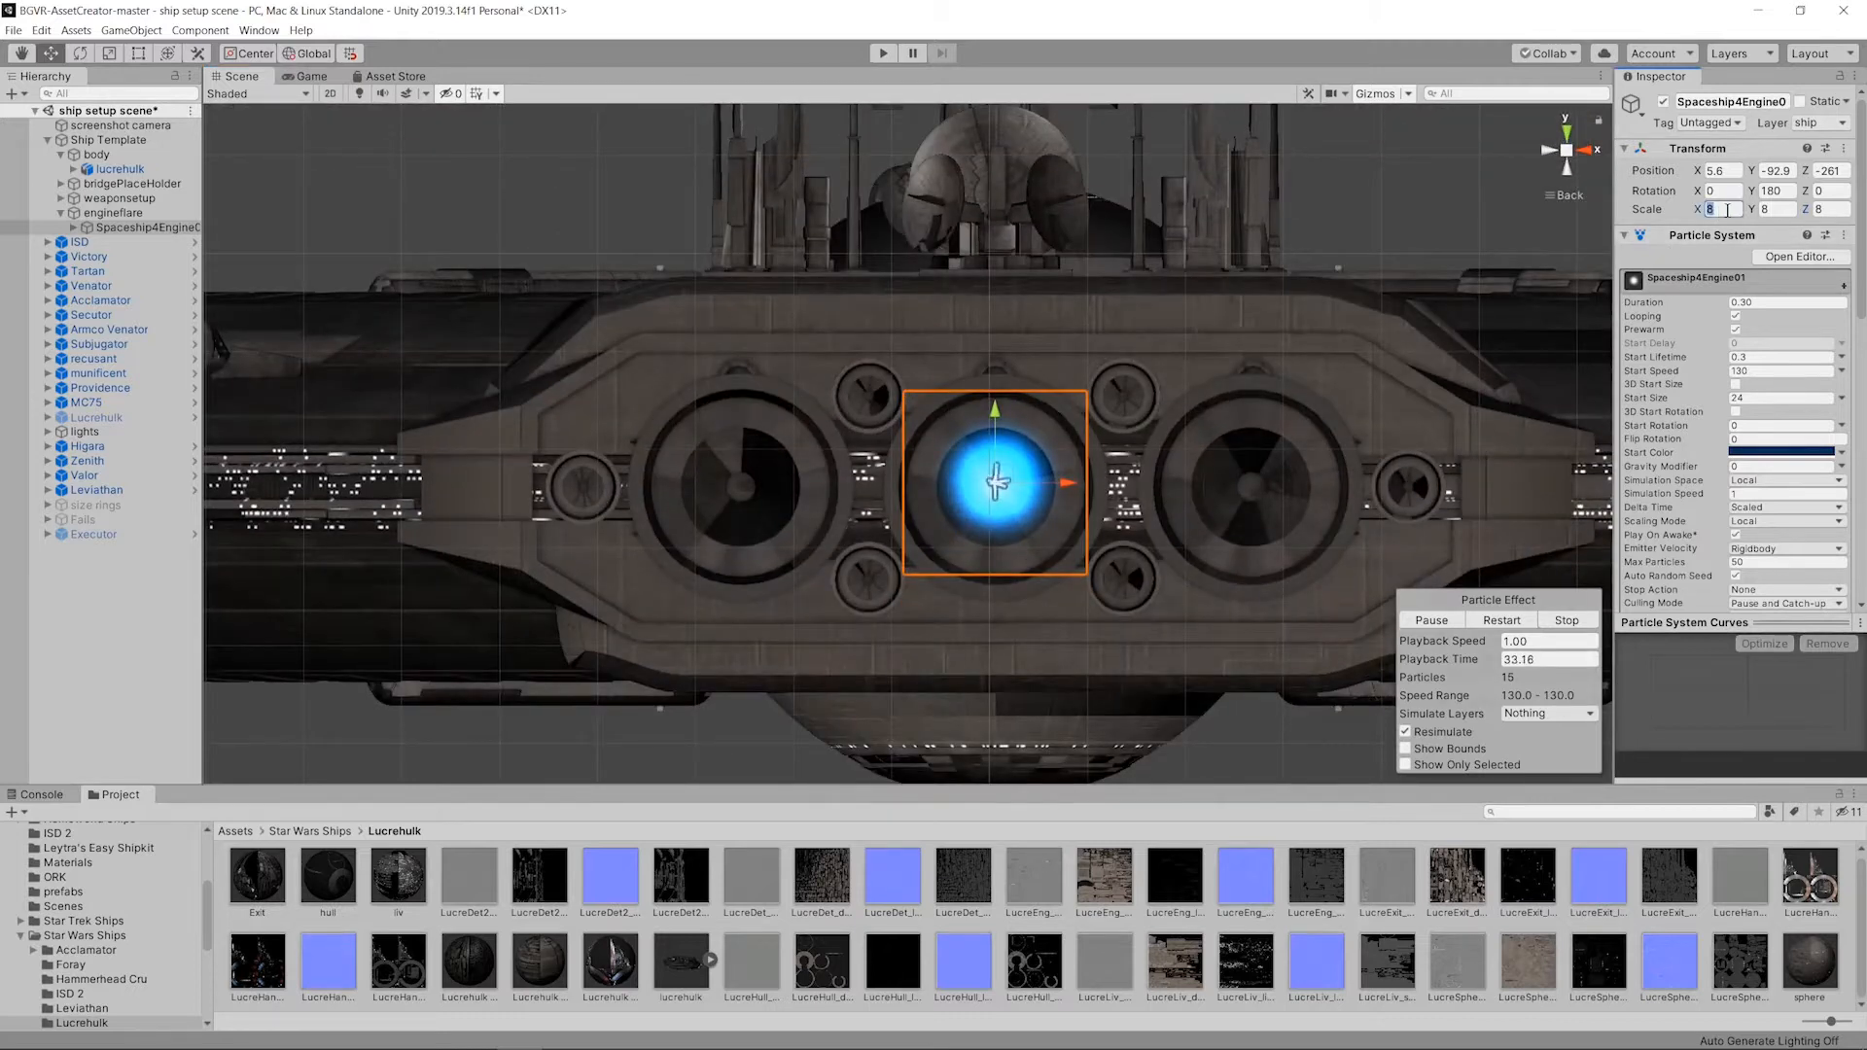
Step: Set the flare's X and Y scale to 14 and move it forward into the nozzle to Z -208
type("14")
key("Tab")
type("14")
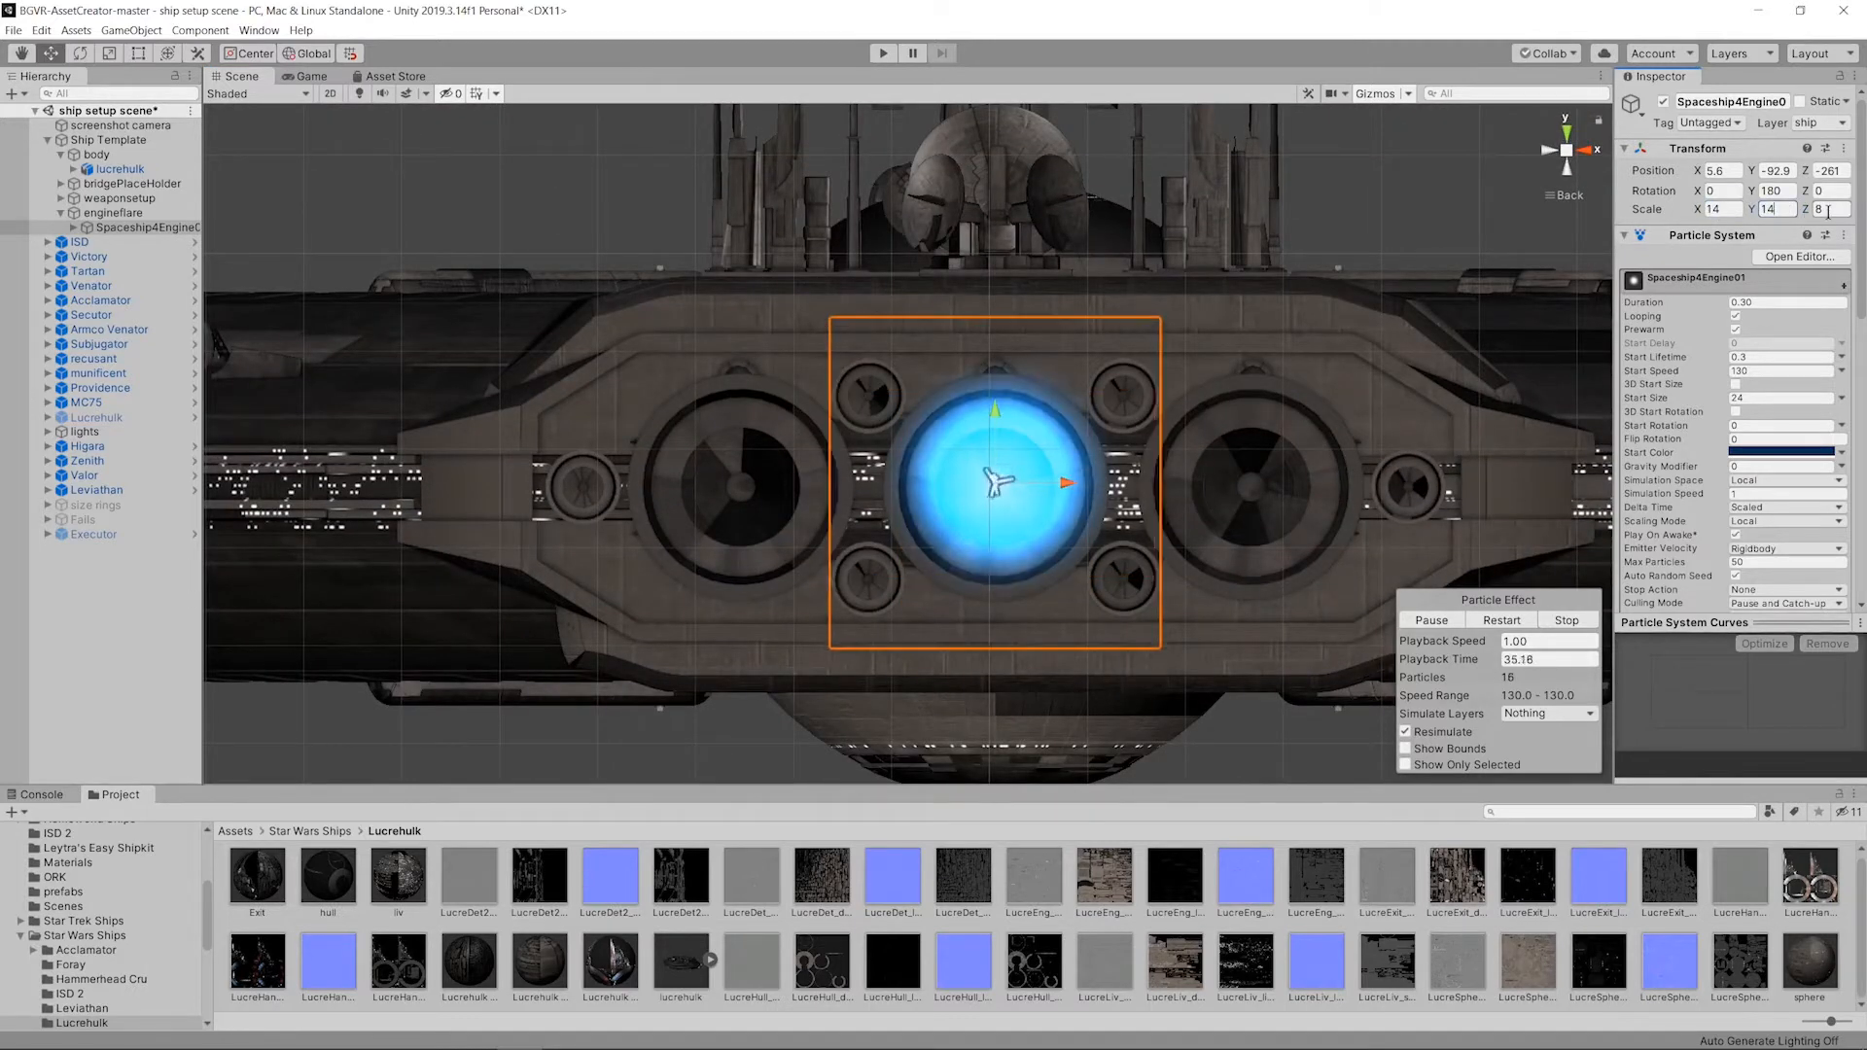
left_click(1568, 132)
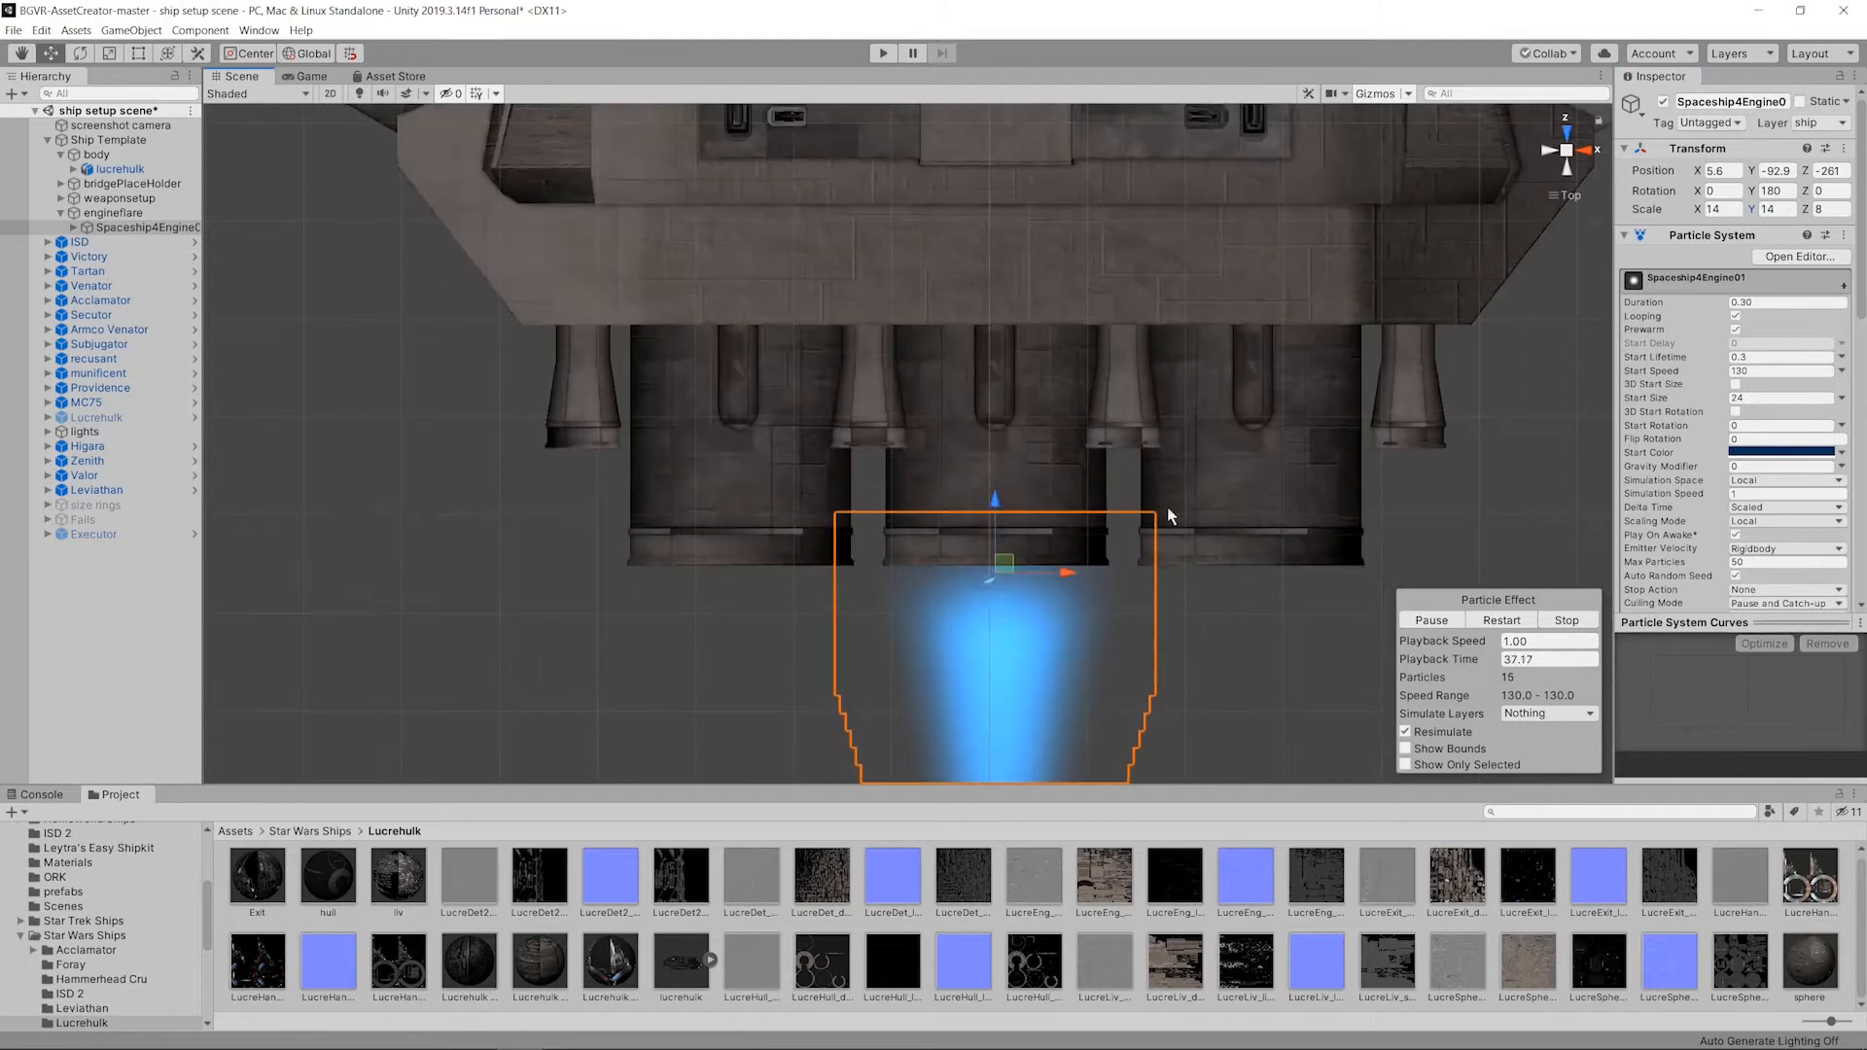
left_click_drag(994, 549, 991, 461)
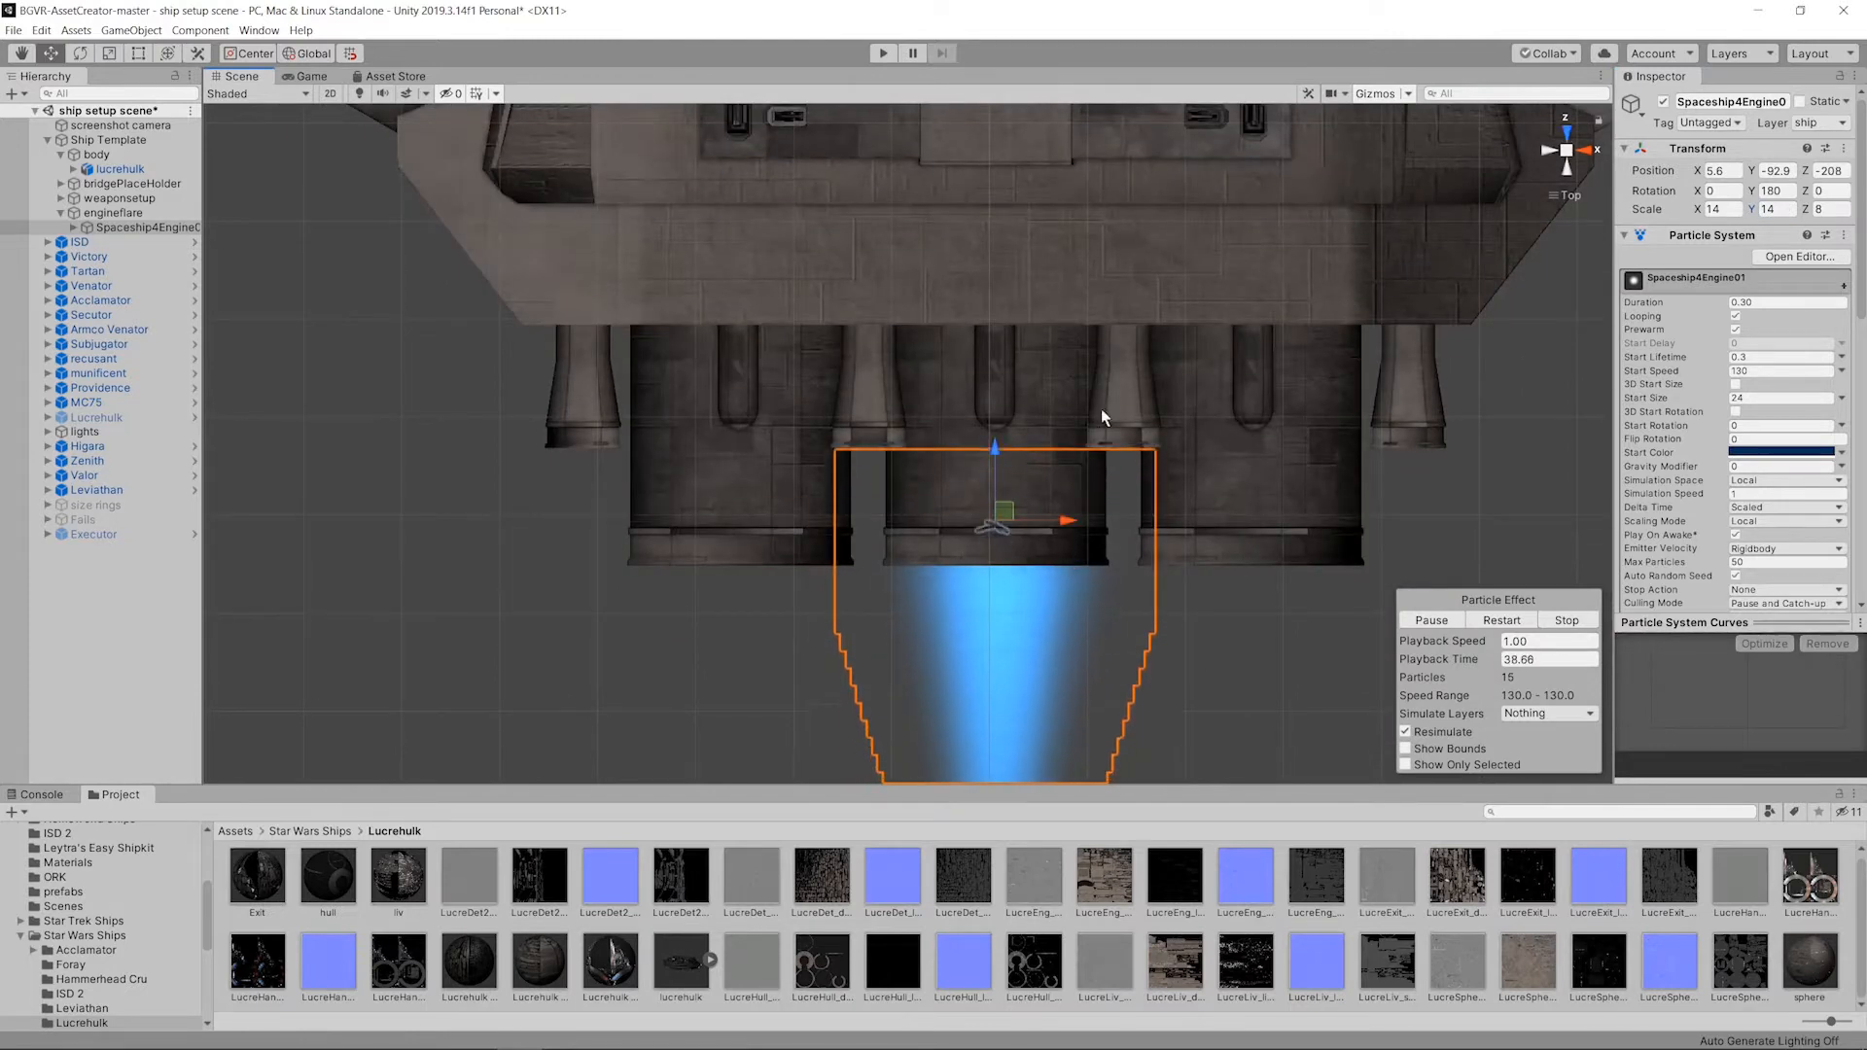
Step: Inspect the centre engine flare from the side and shorten it by setting its Z scale to 4
left_click(1567, 177)
left_click(1569, 170)
left_click_drag(1480, 219, 1464, 346, "alt")
left_click(1506, 494)
left_click(146, 227)
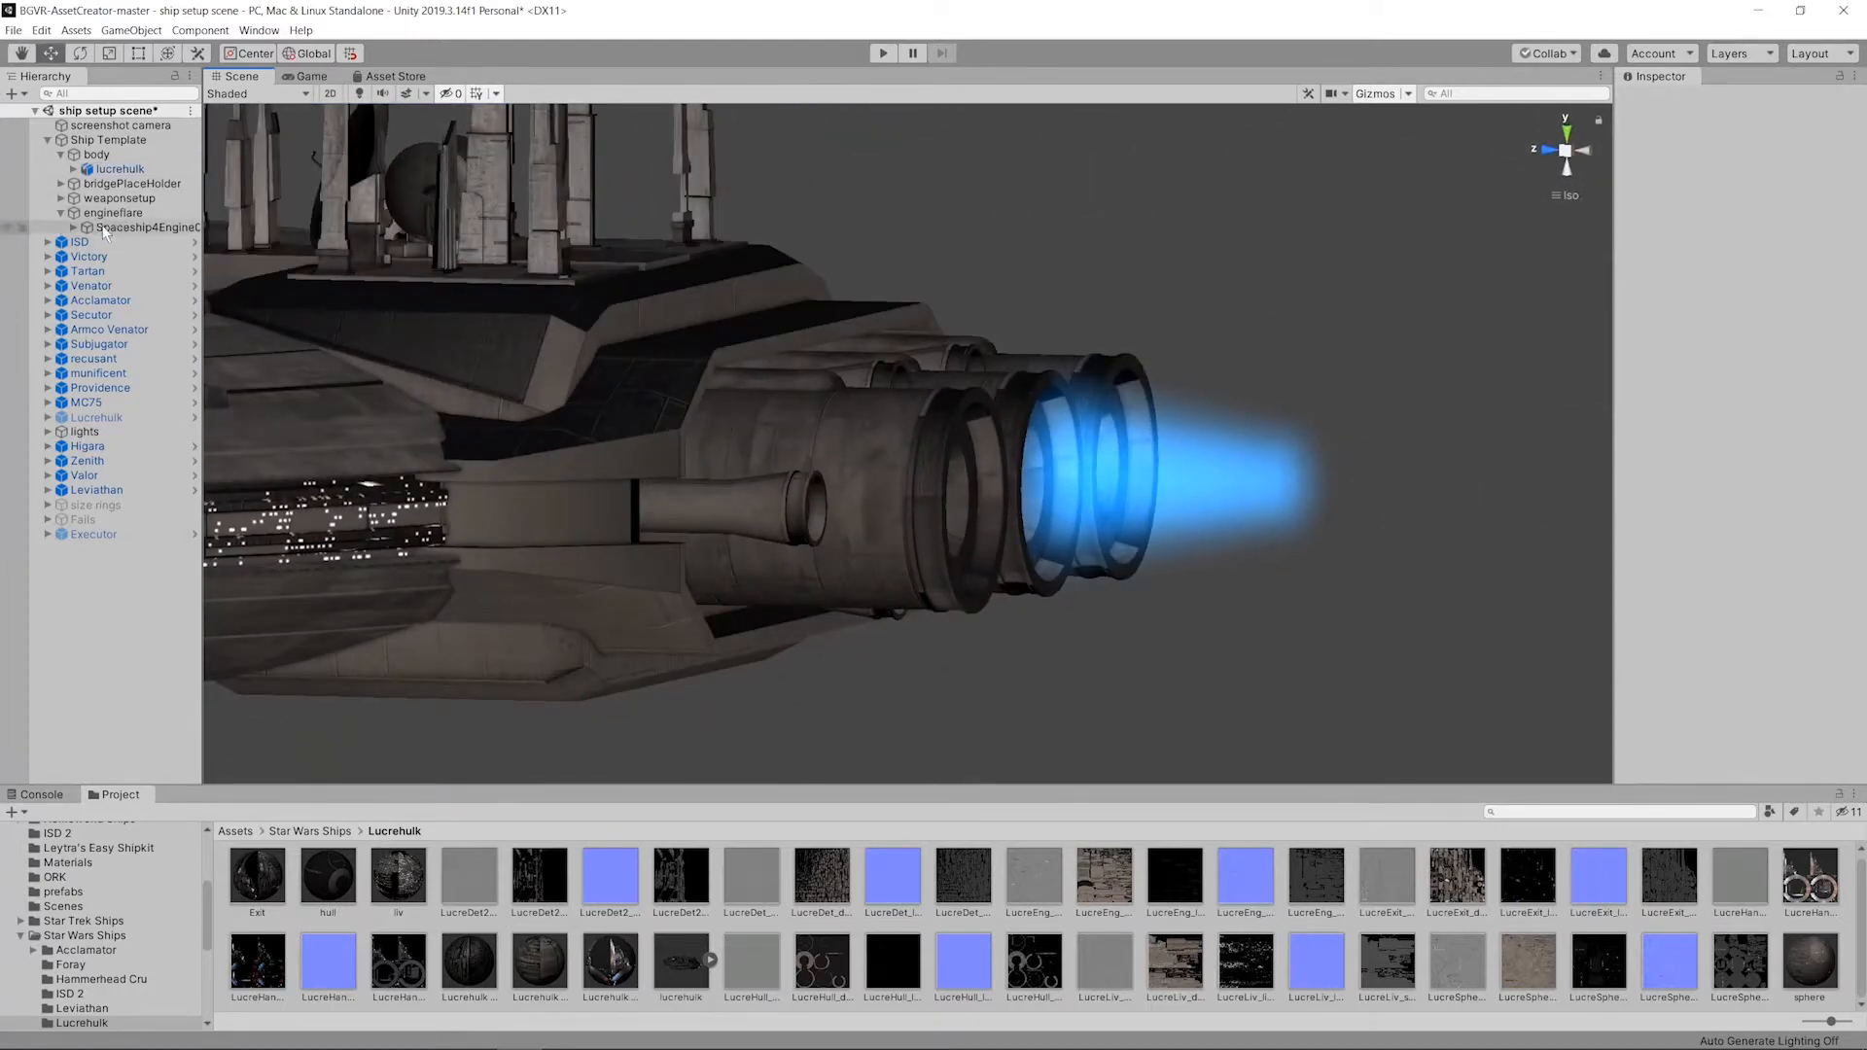
left_click(1840, 208)
type("4")
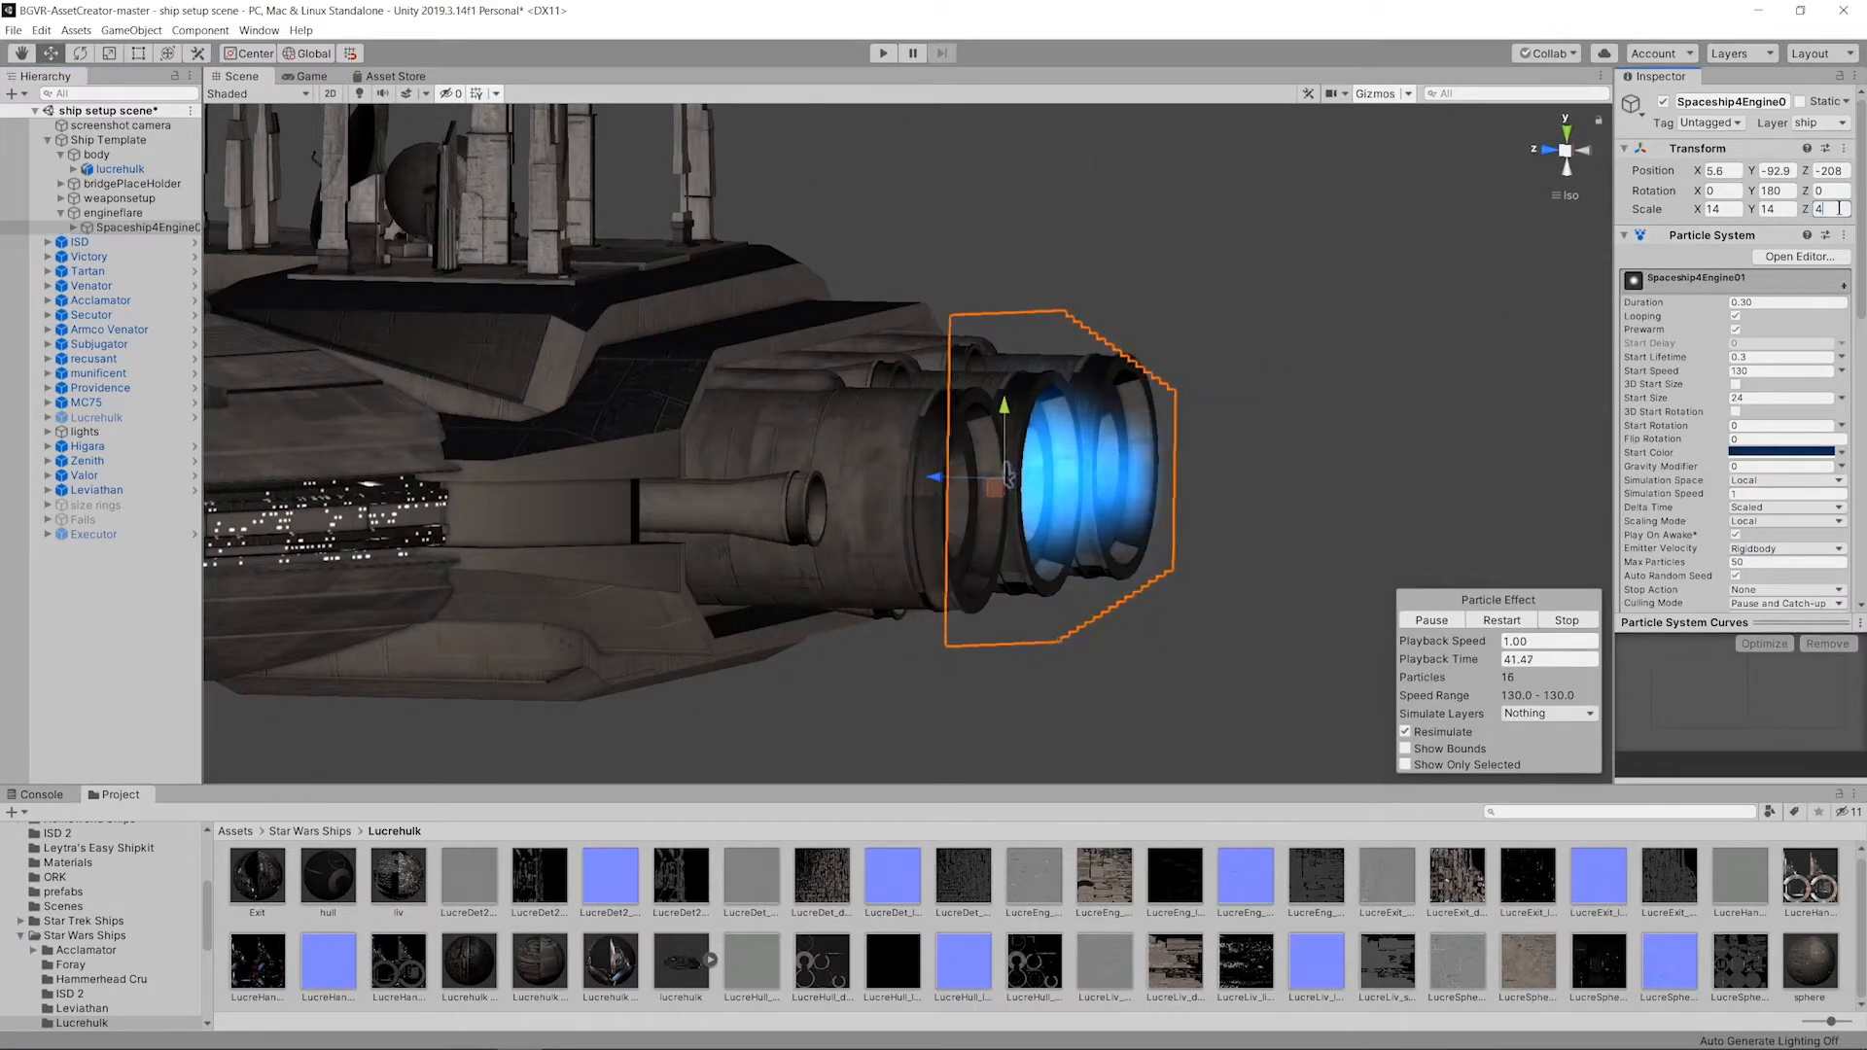
Step: Reselect the flare in the straight rear view and lower it to about Y -100 to centre it in the nozzle
left_click_drag(1358, 374, 868, 363, "alt")
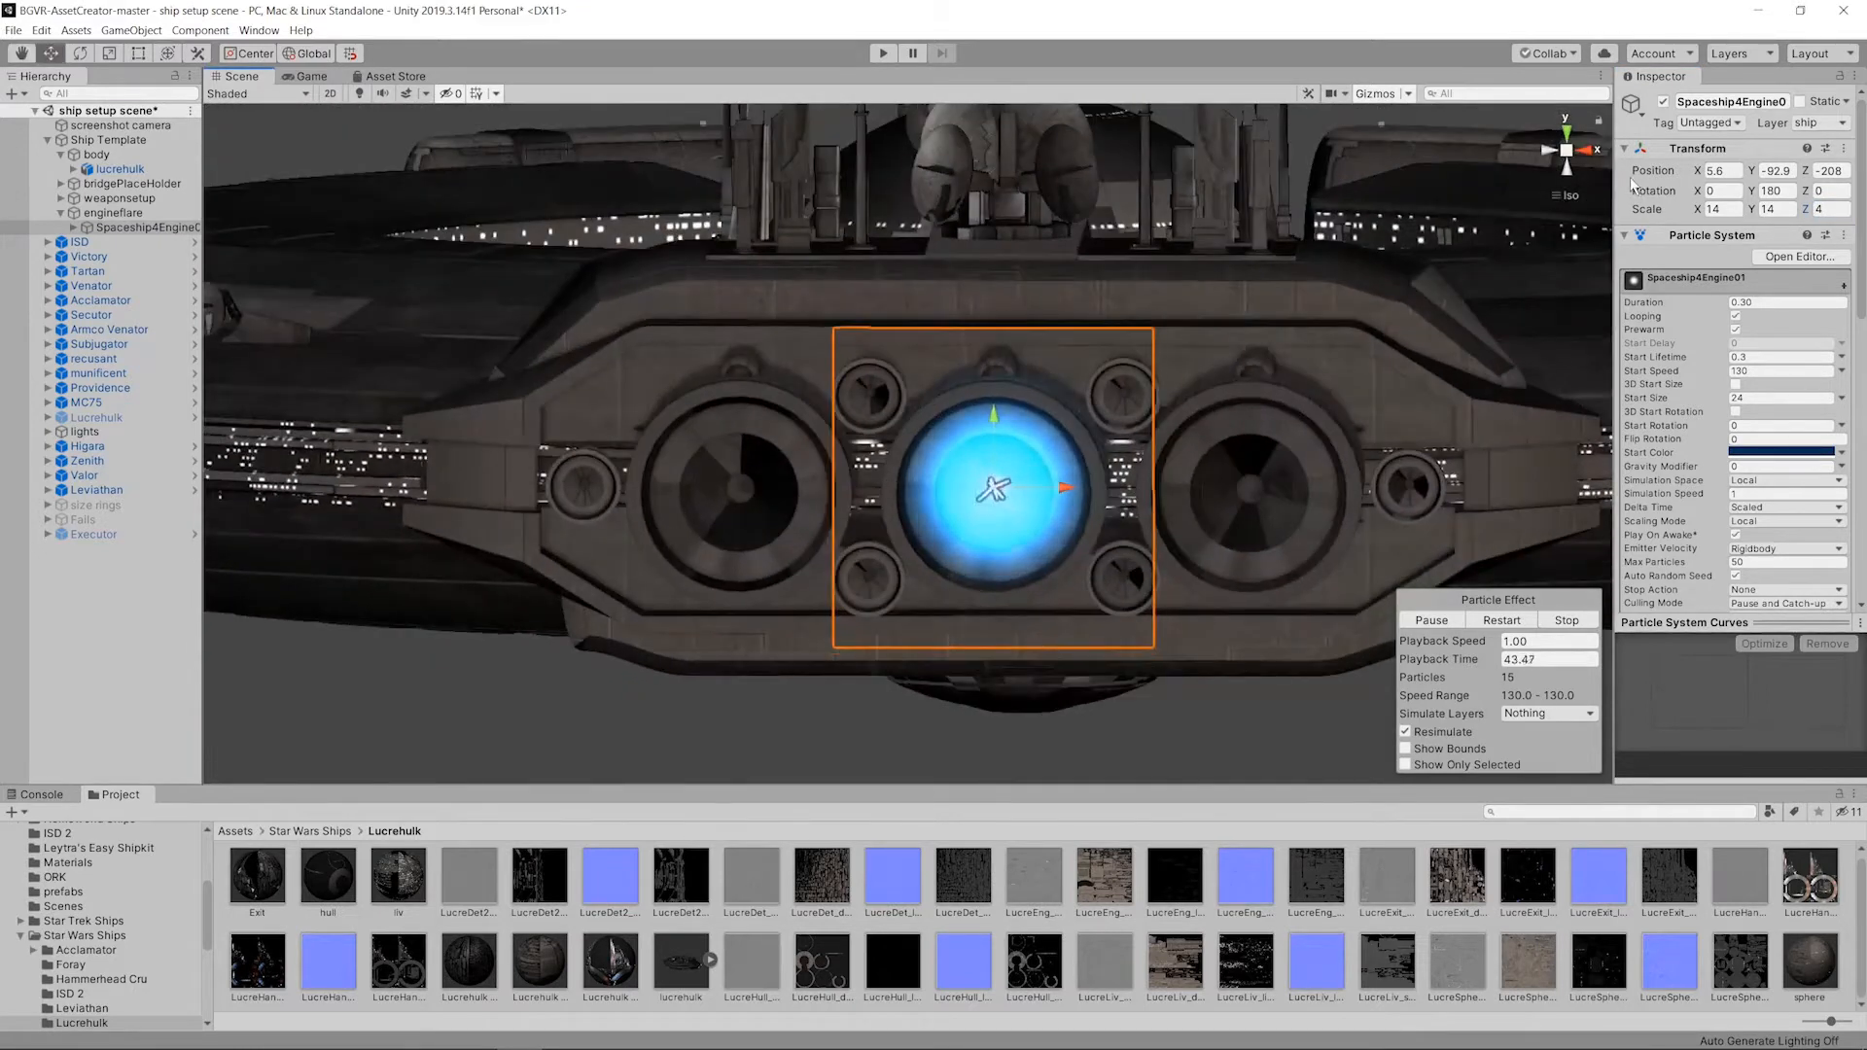
left_click(1566, 151)
left_click(1566, 151)
left_click(1527, 151)
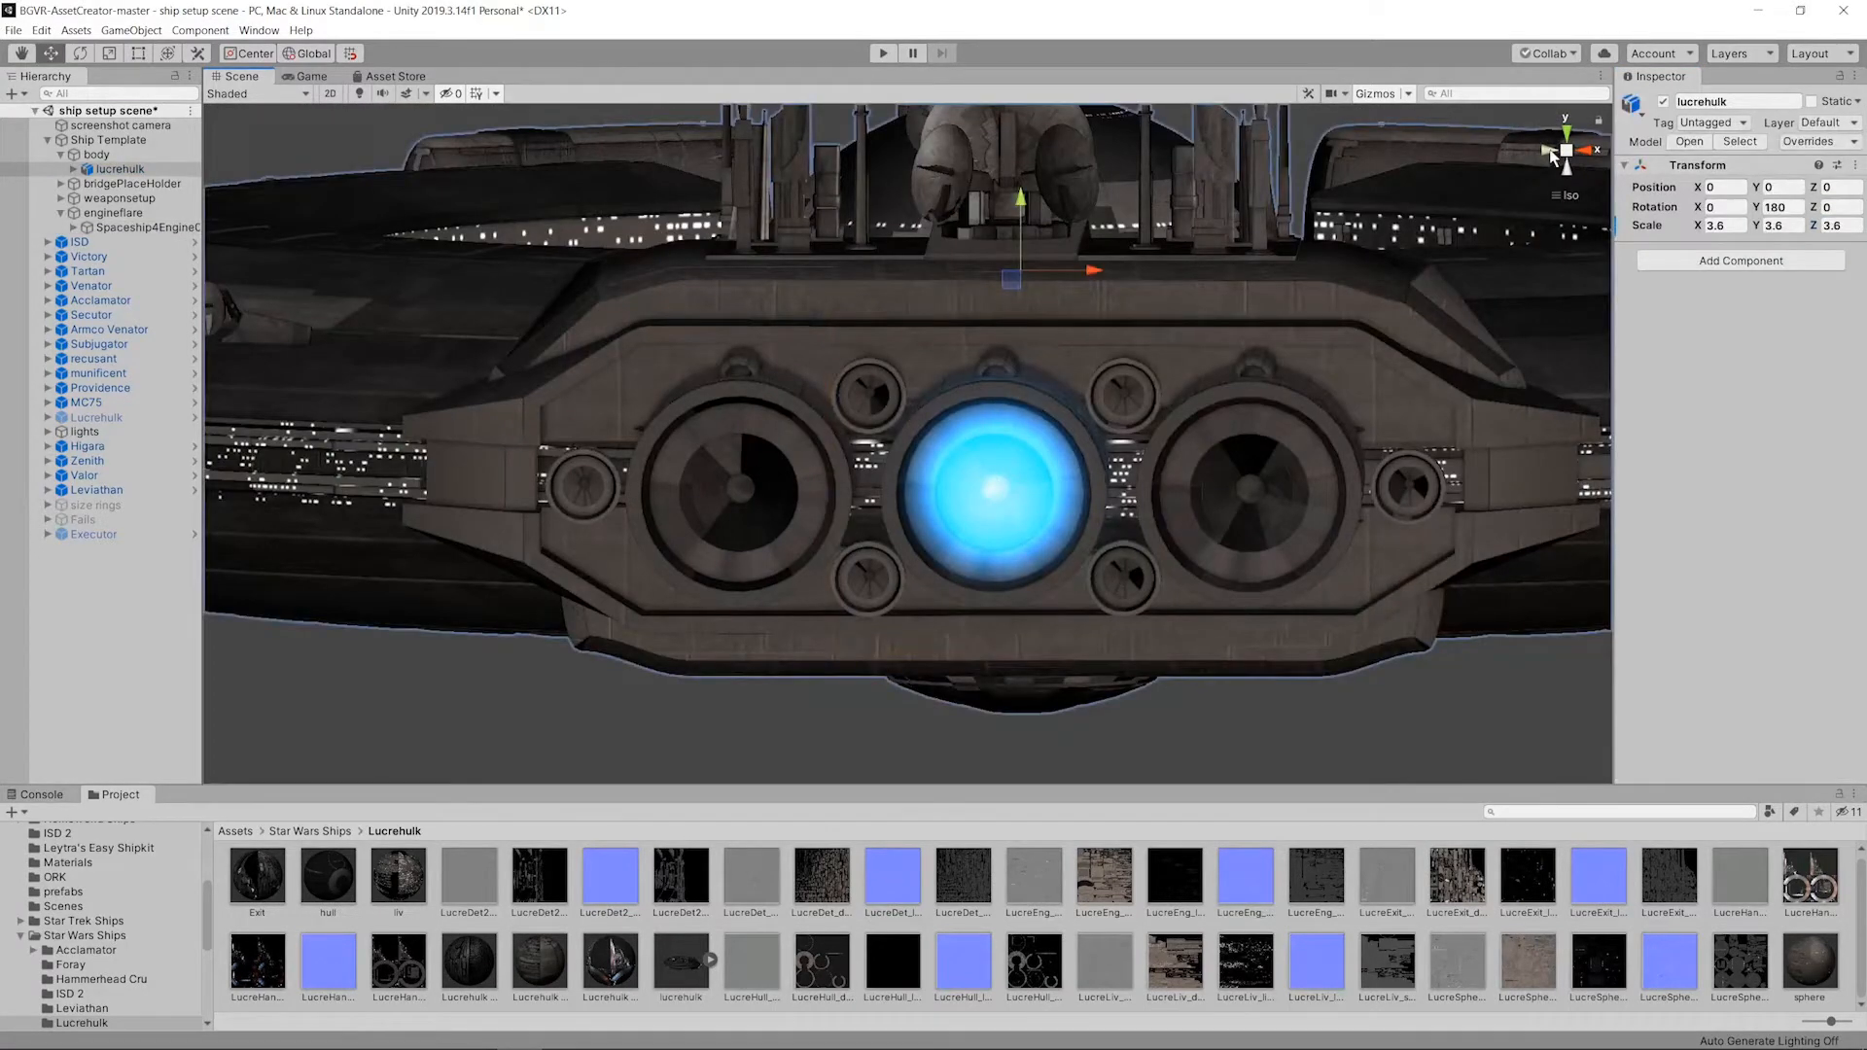
left_click(1547, 151)
left_click(1598, 150)
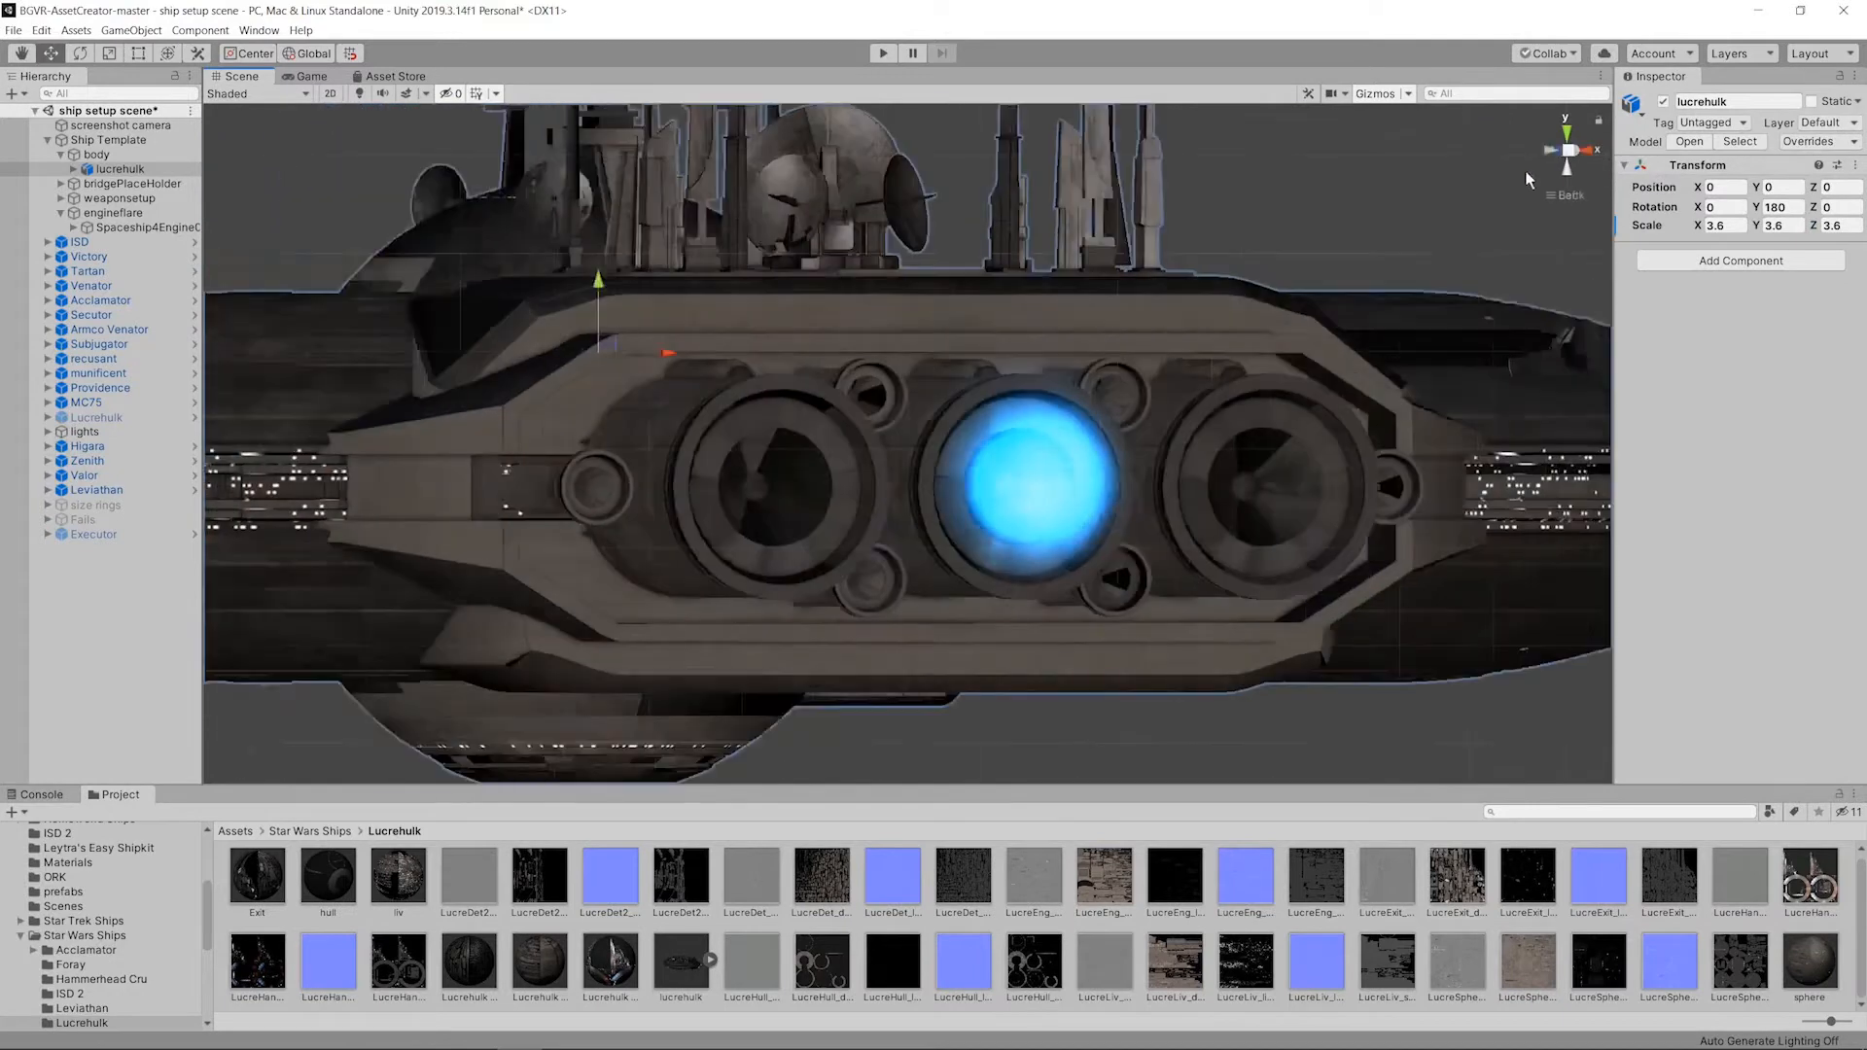
left_click(146, 226)
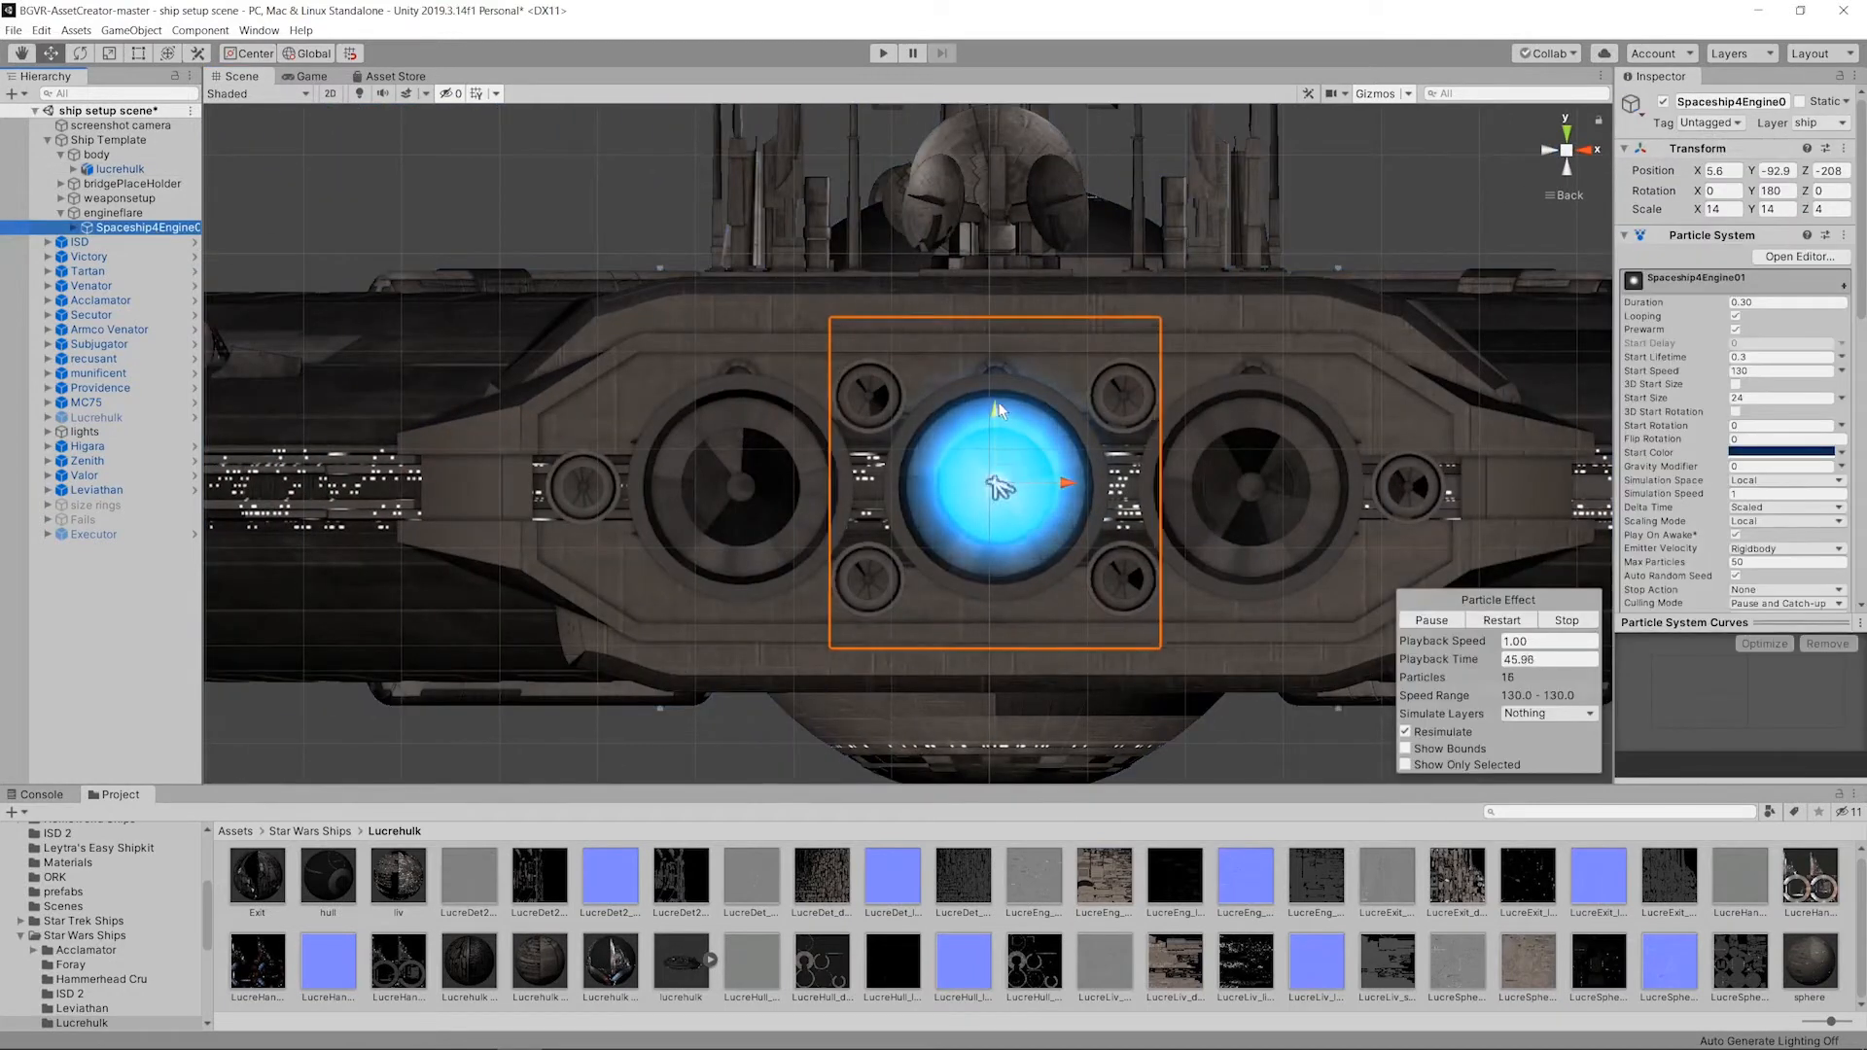
left_click_drag(996, 406, 1001, 412)
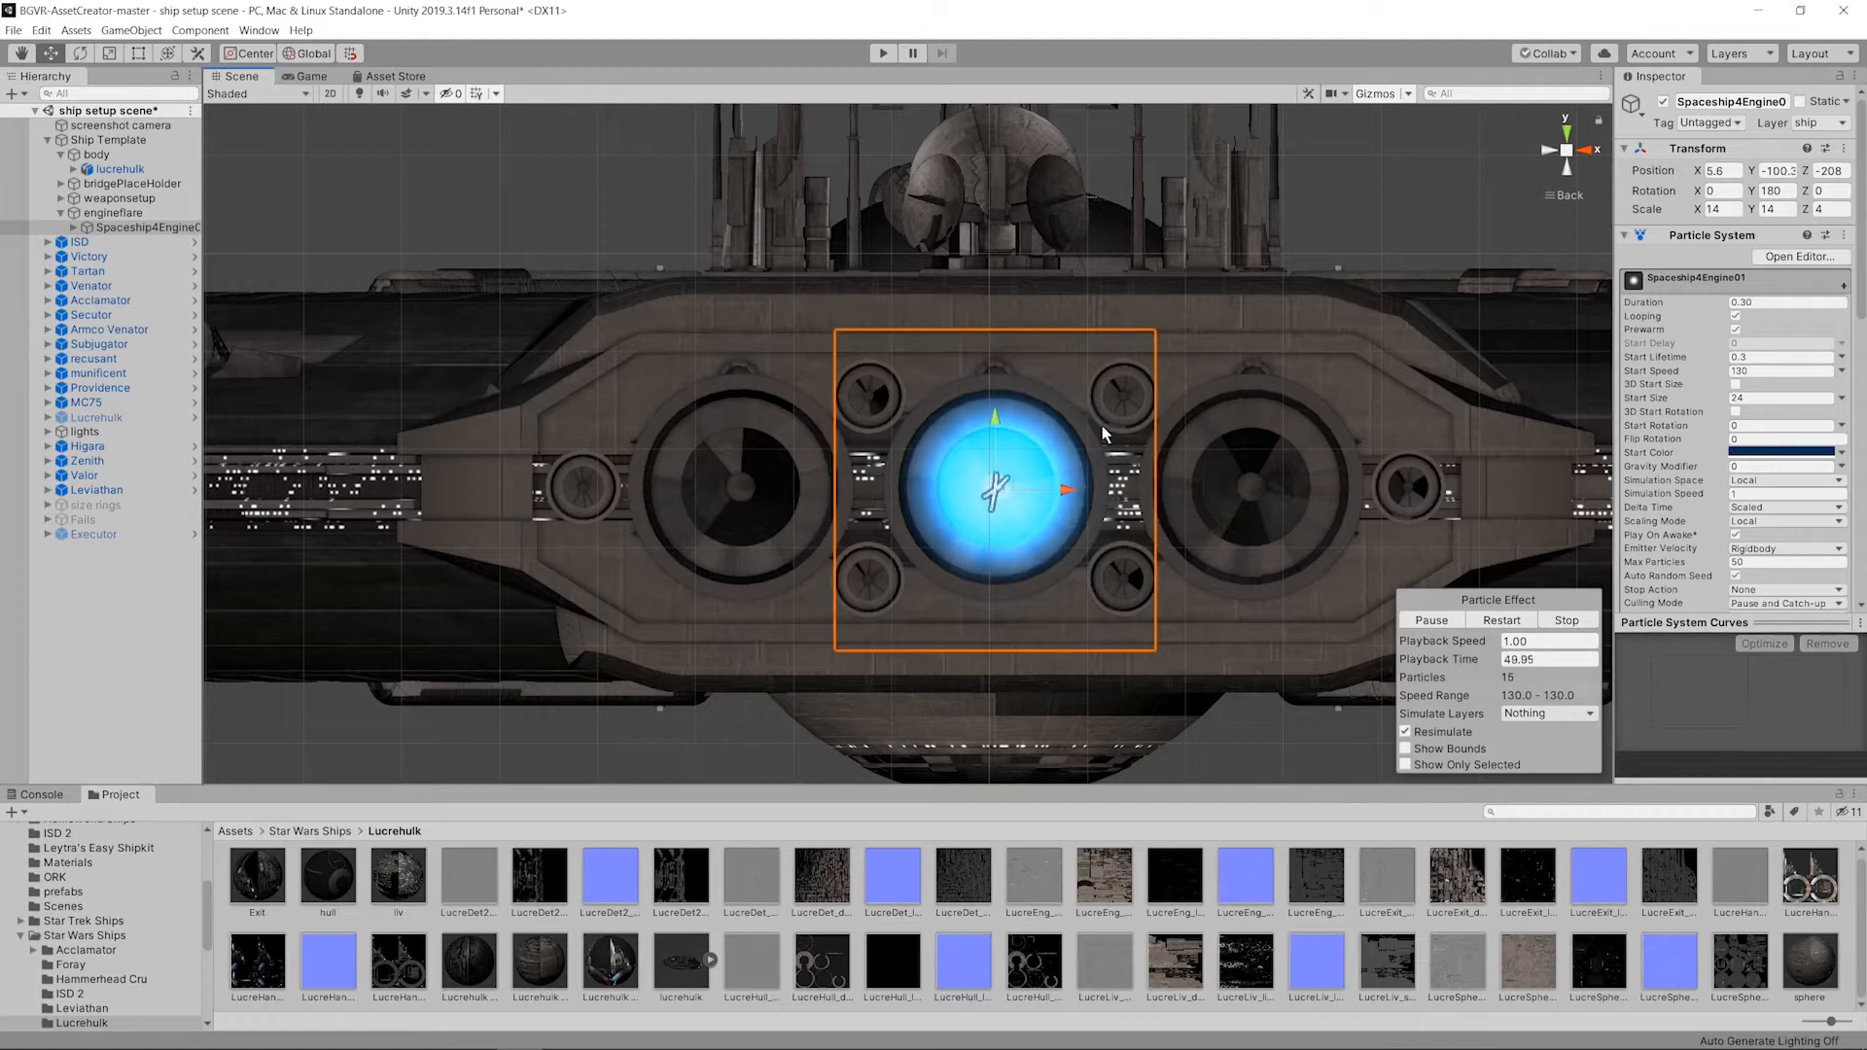
Step: Duplicate the centre flare twice and place the copies in the two outer main engines, the second at X 261.5
key("ctrl+d")
left_click_drag(1060, 492, 1157, 524)
key("ctrl+d")
left_click_drag(1116, 453, 1251, 321, "alt")
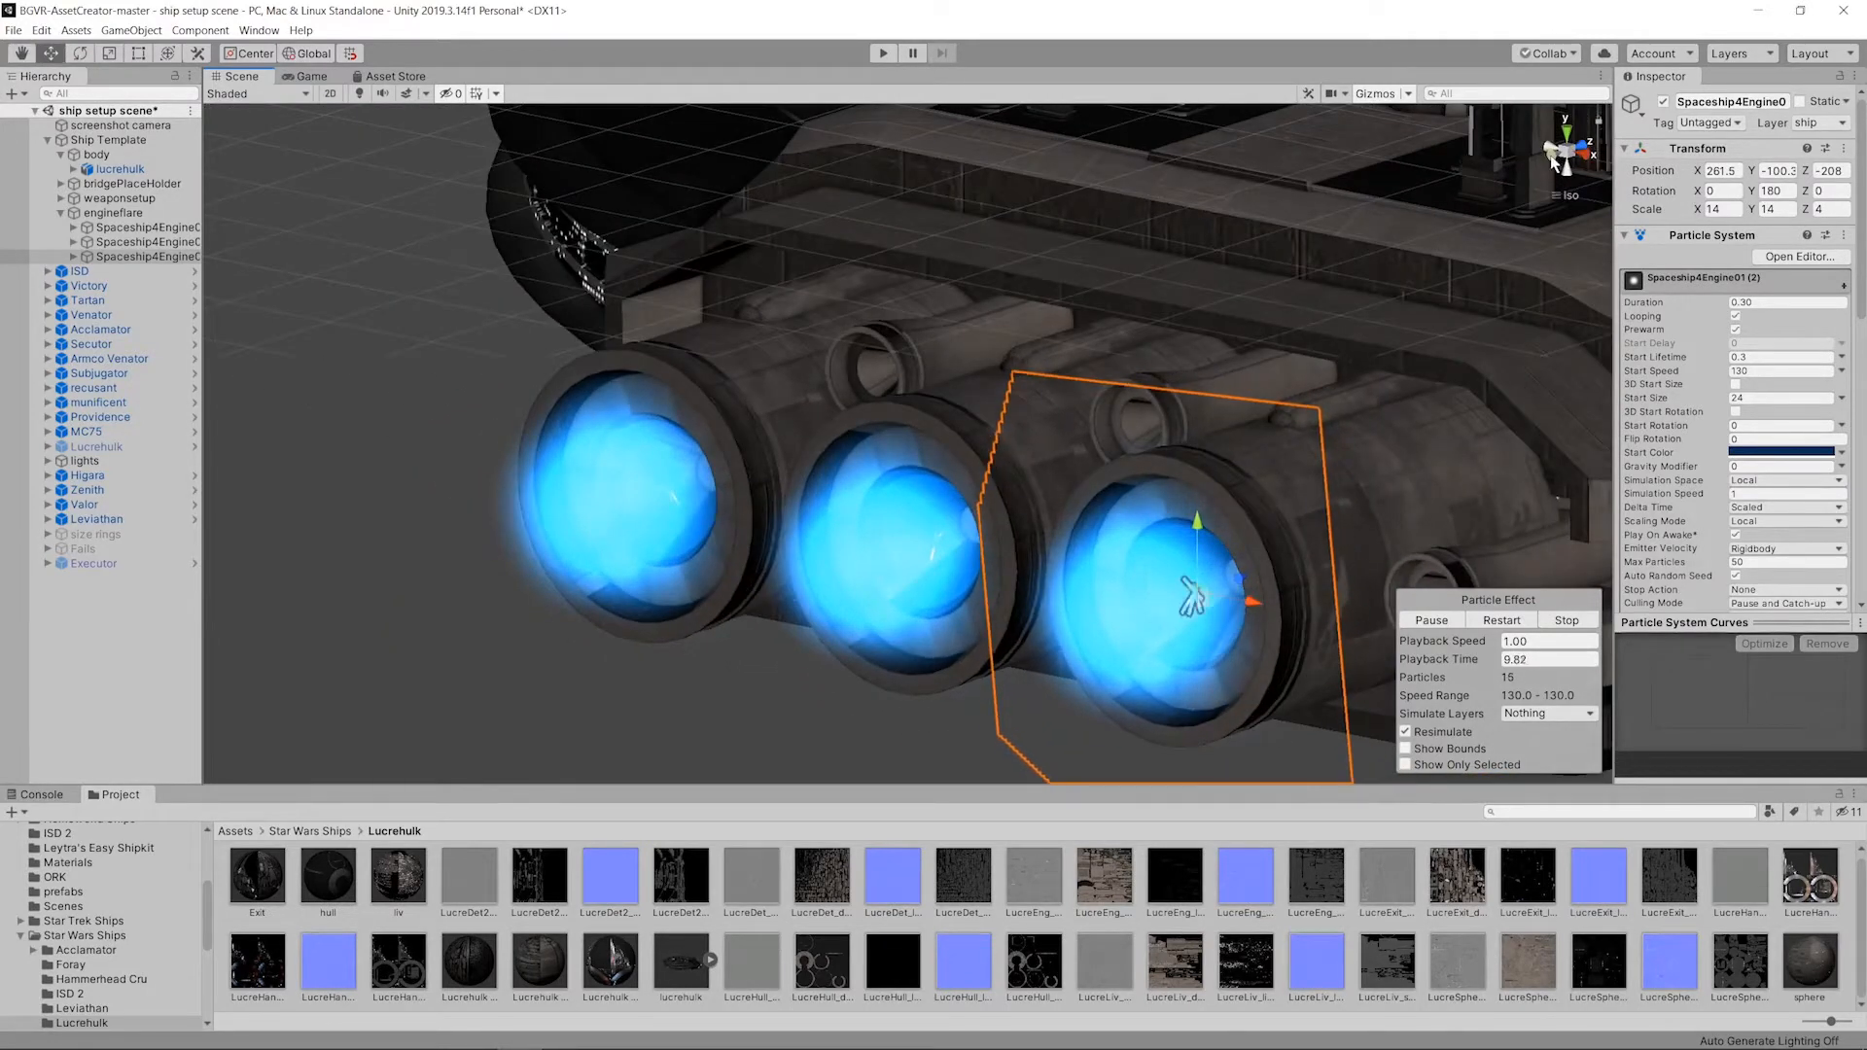
left_click(1581, 144)
Step: Duplicate the X 261.5 flare, set the copy's X and Y scale to 8, and move it to the adjacent small upper nozzle at Y -5.2
key("ctrl+d")
middle_click_drag(1265, 381, 976, 409)
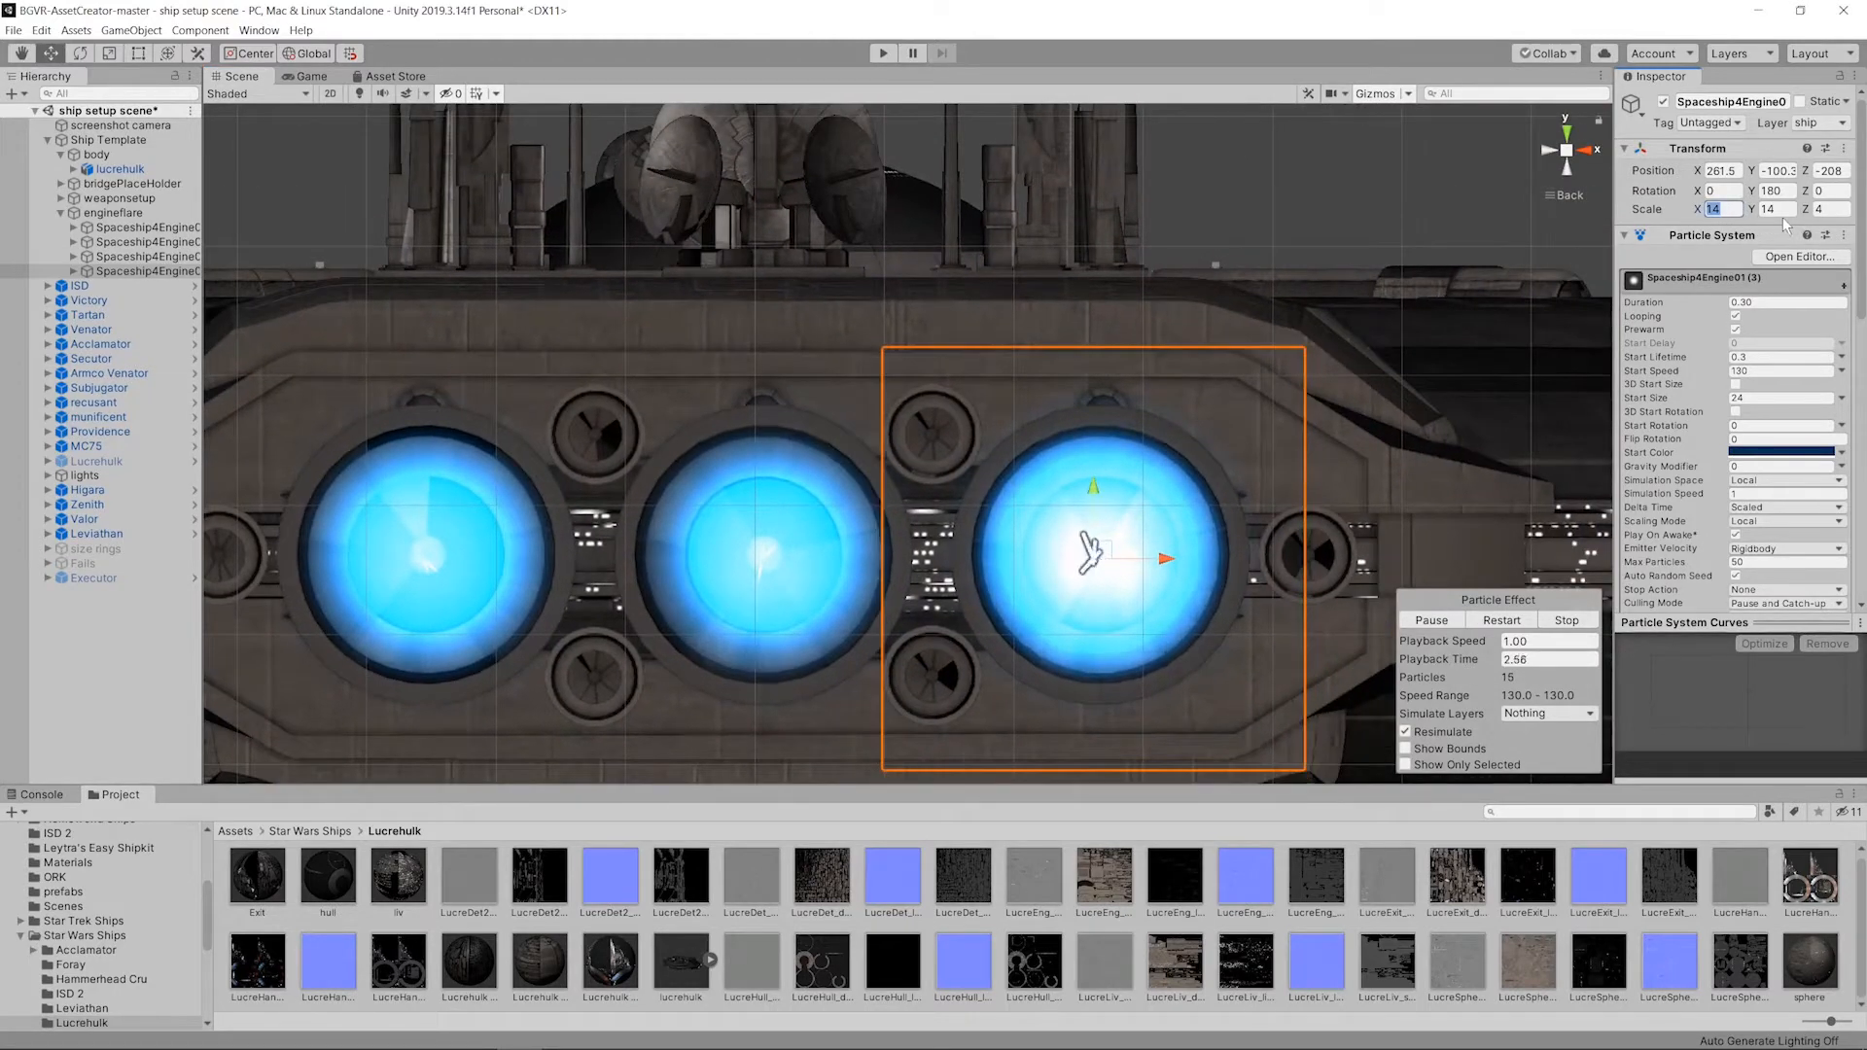
type("8")
key("Tab")
type("8")
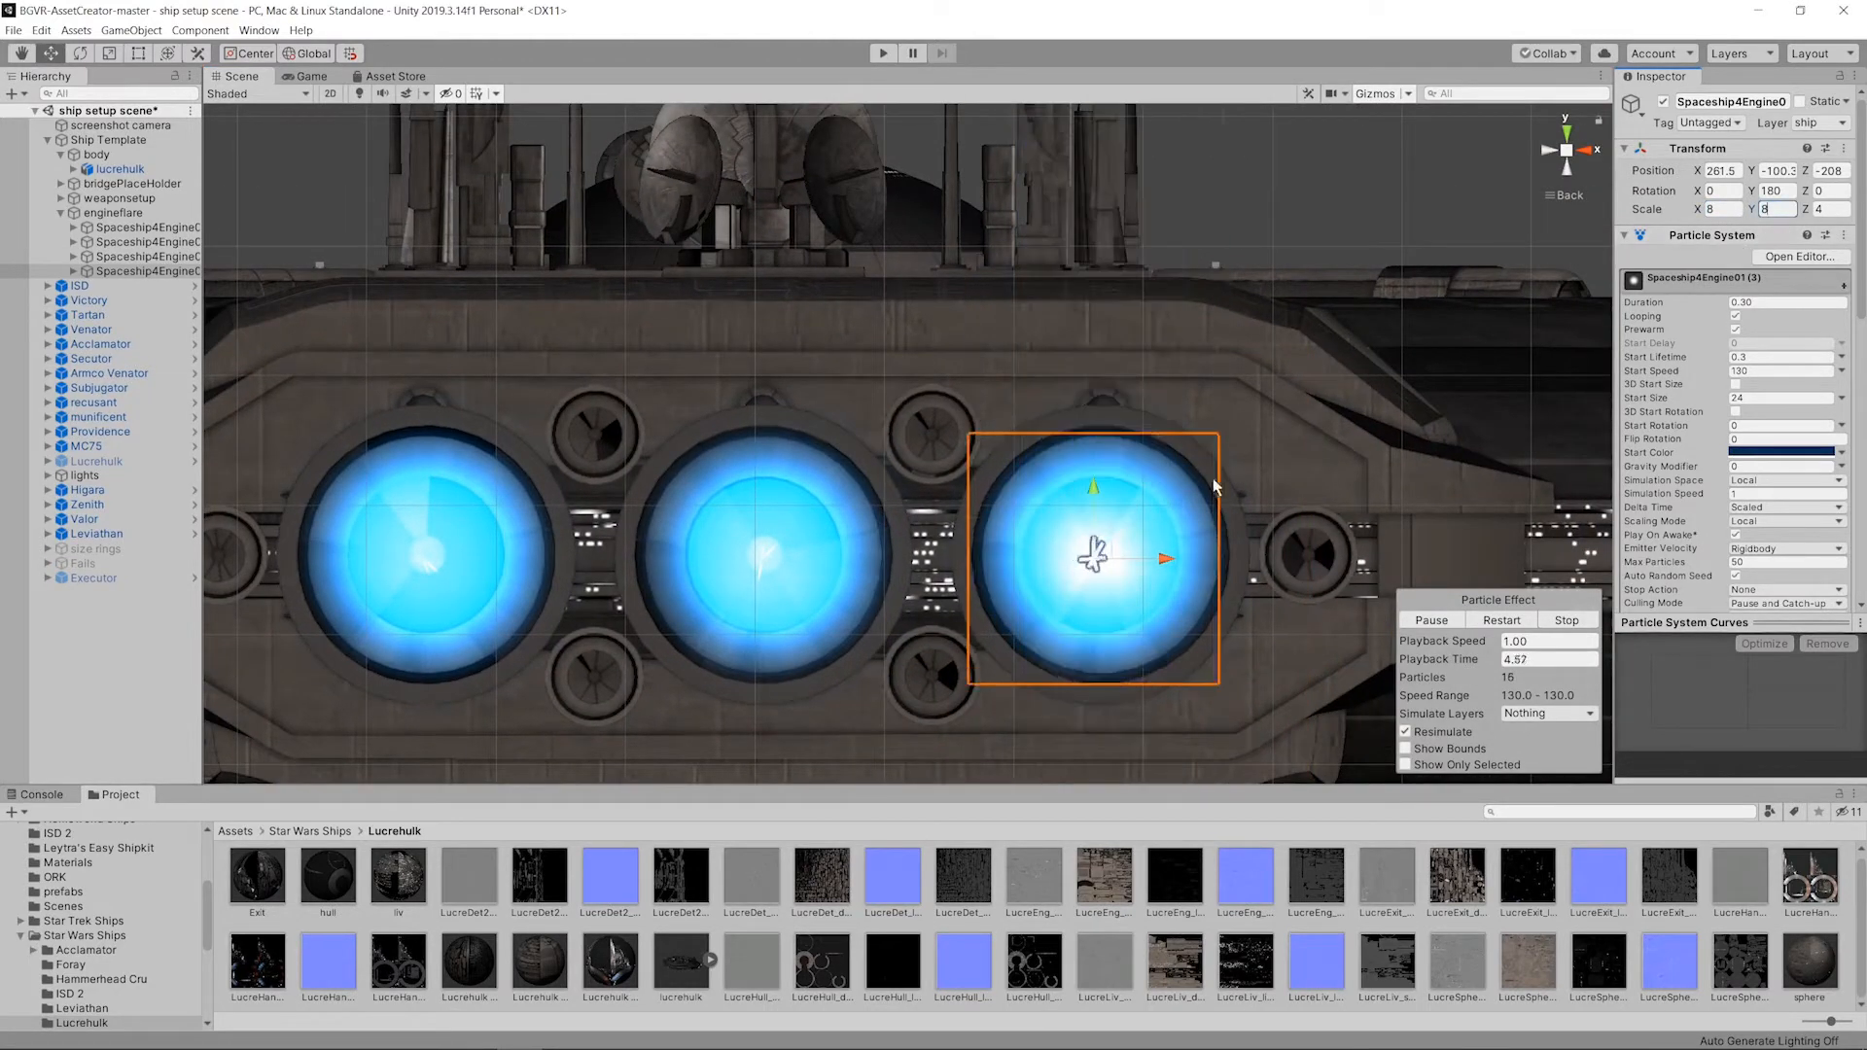
left_click_drag(1093, 554, 936, 434)
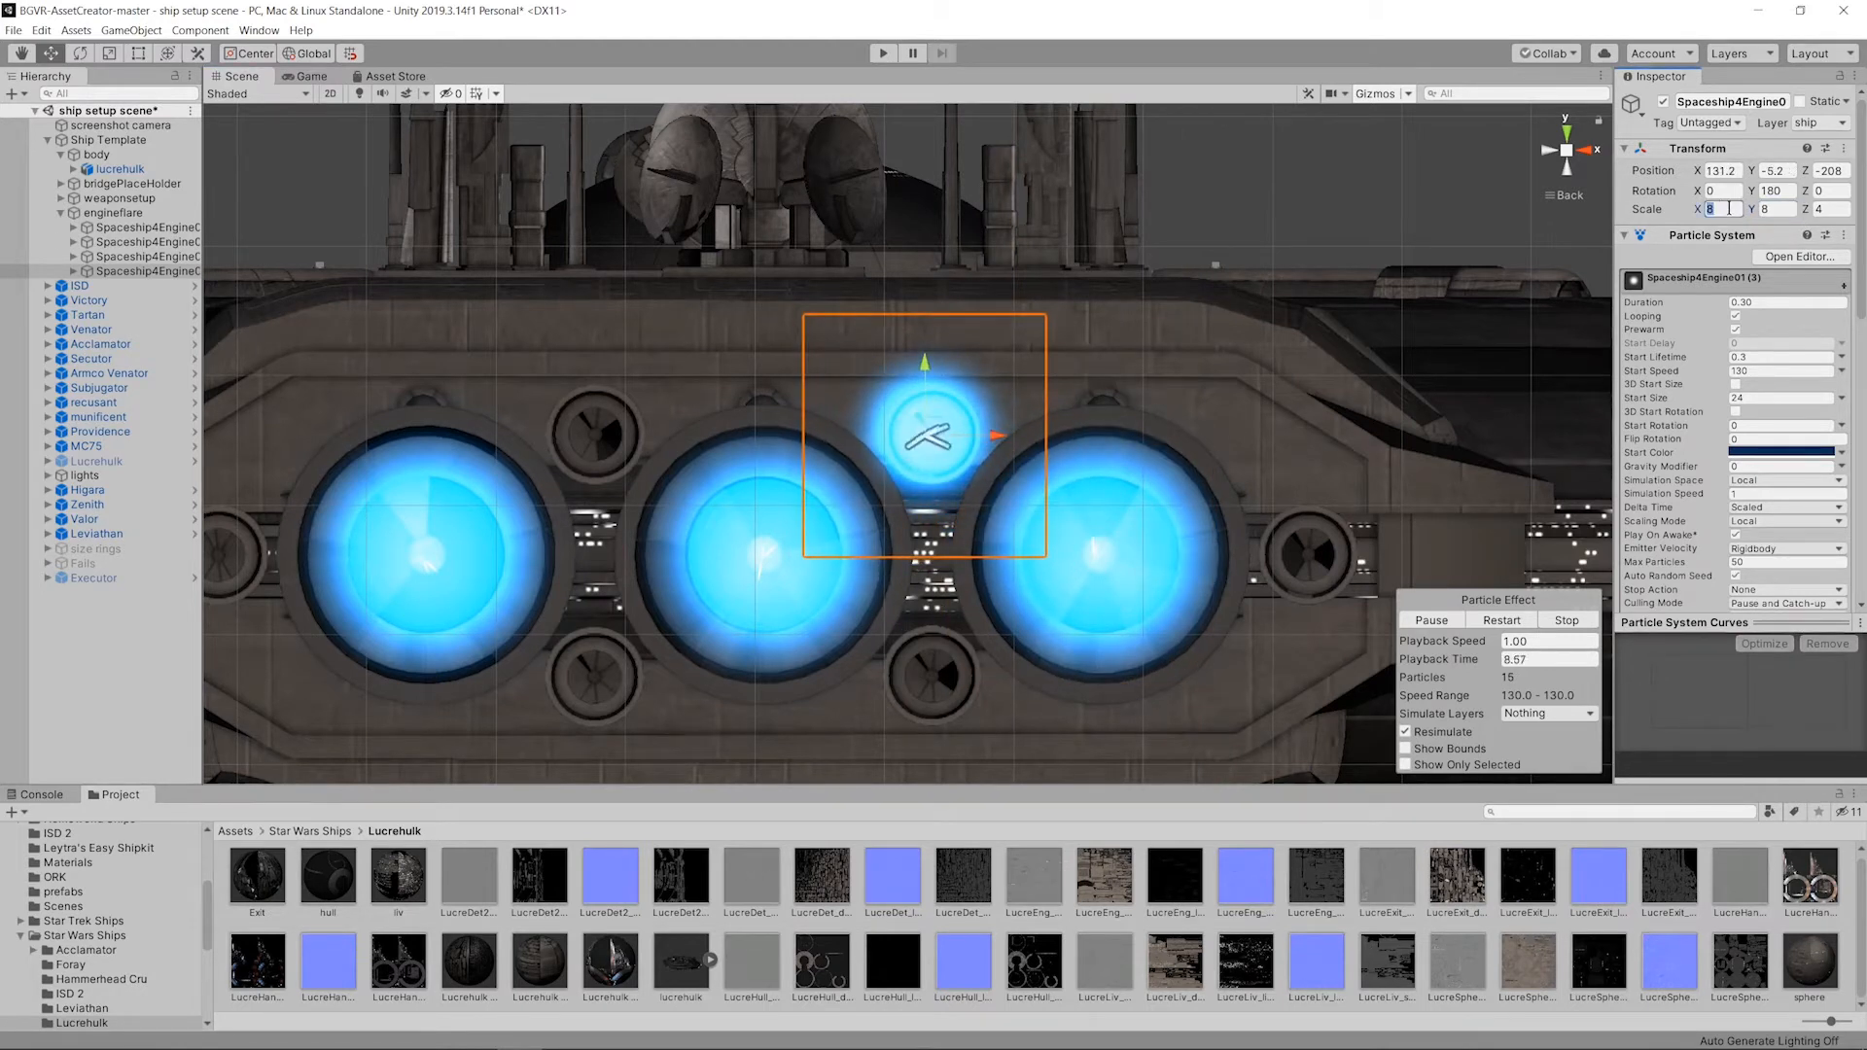
Step: Reduce the small nozzle flare's X and Y scale to 6 and centre it at X 134
type("6")
key("Tab")
type("6")
type("6")
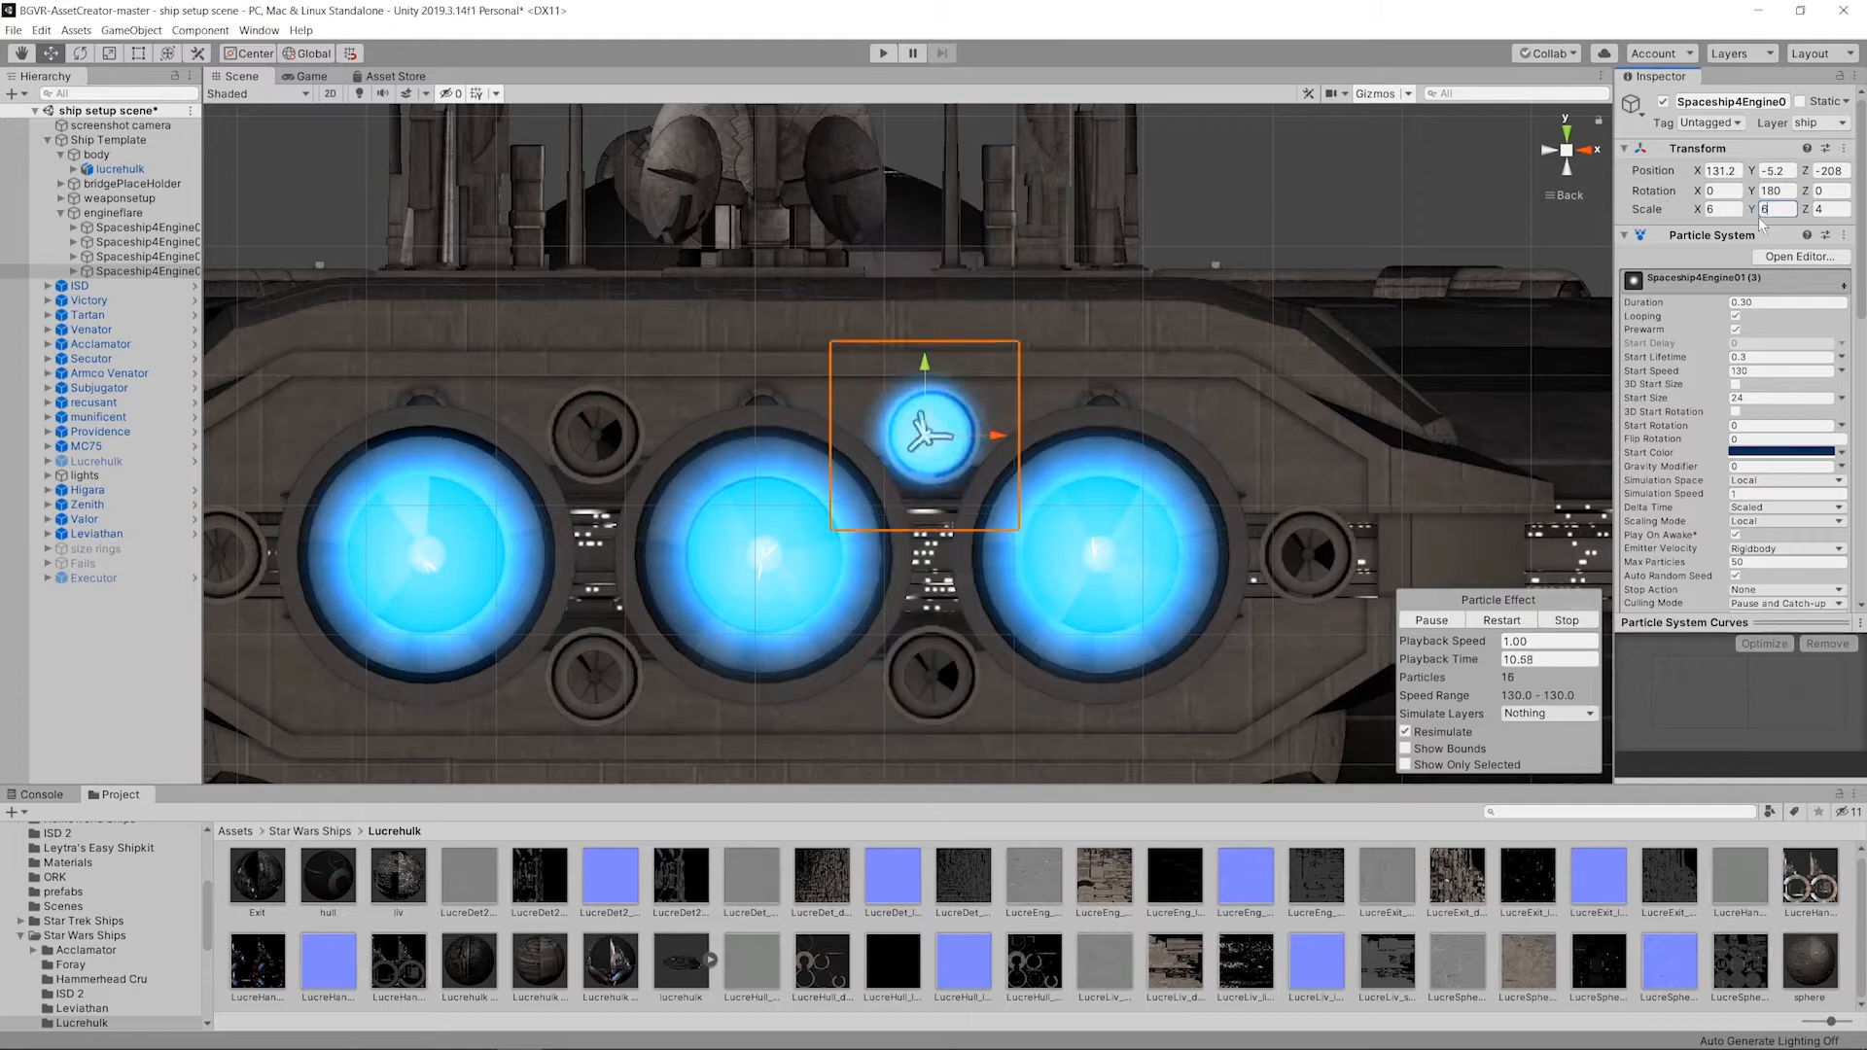
left_click_drag(992, 438, 996, 438)
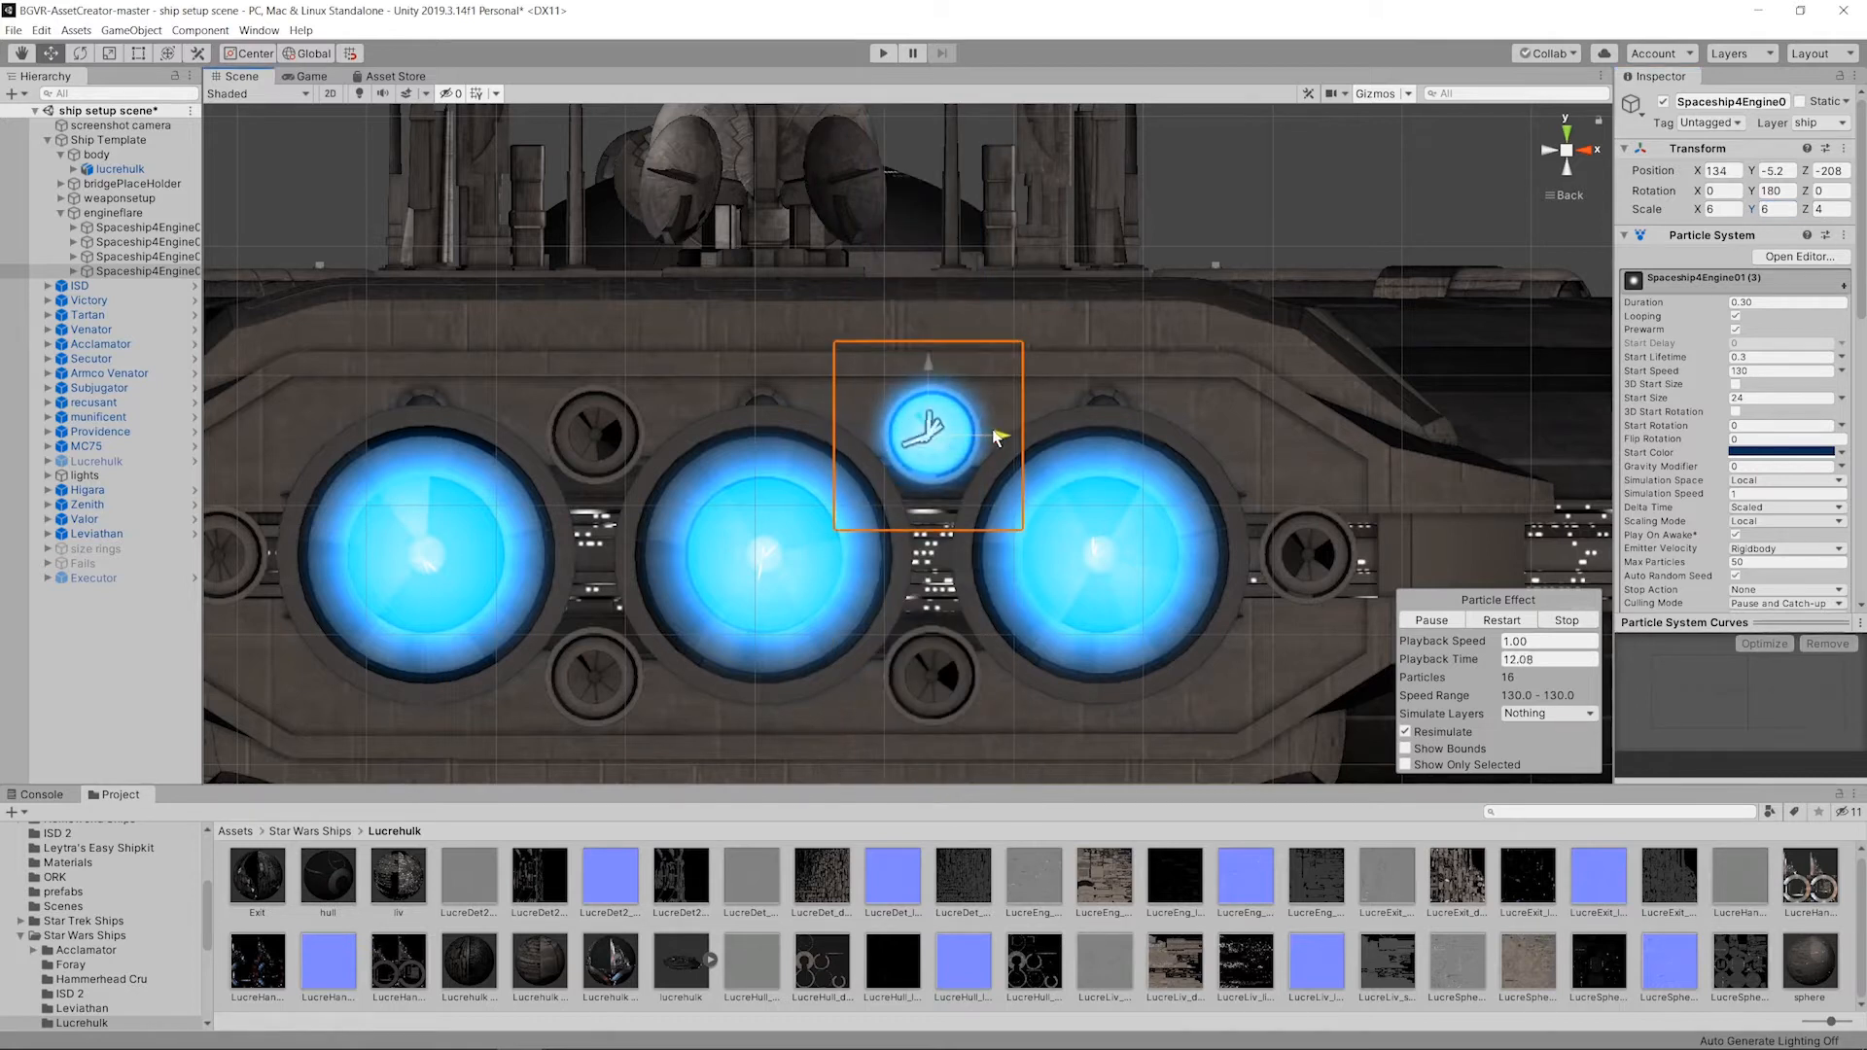
left_click(1567, 136)
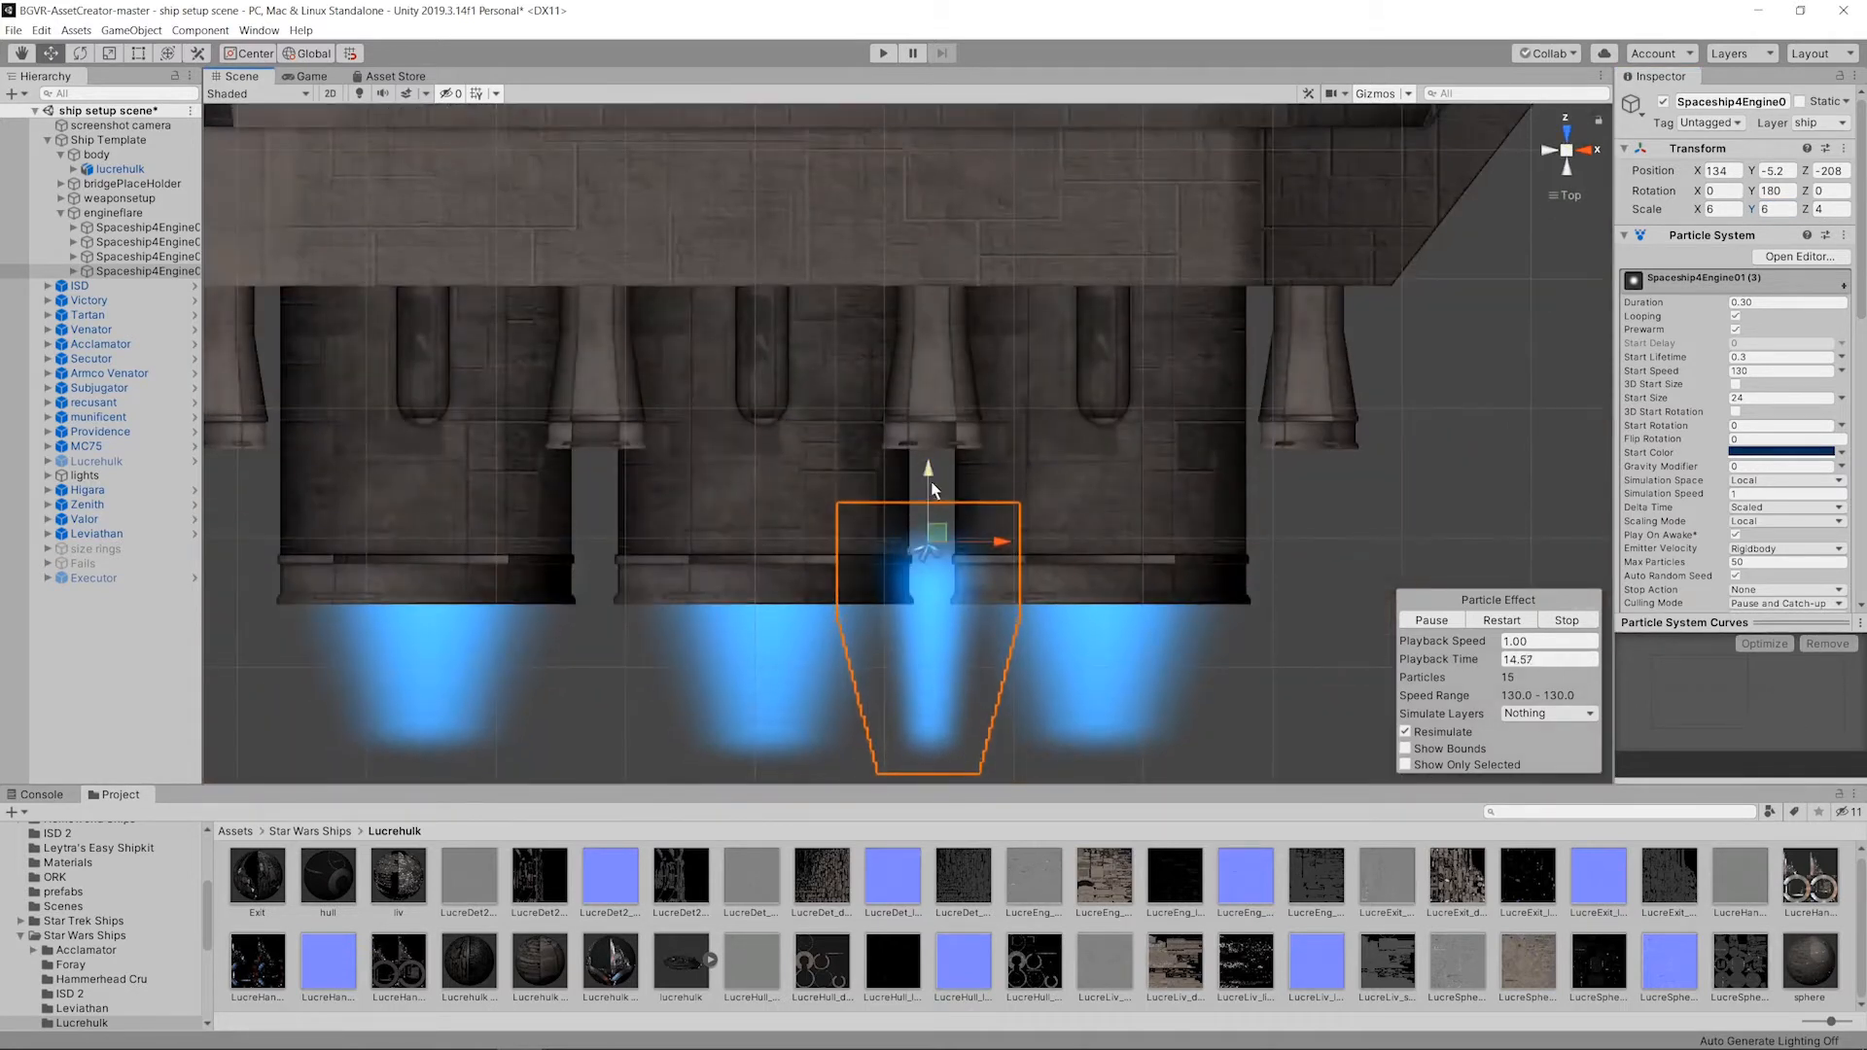
Step: Move the small nozzle flare to Z -112.2 and place a duplicate in the other small upper nozzle at X -123.8
left_click_drag(930, 457, 926, 354)
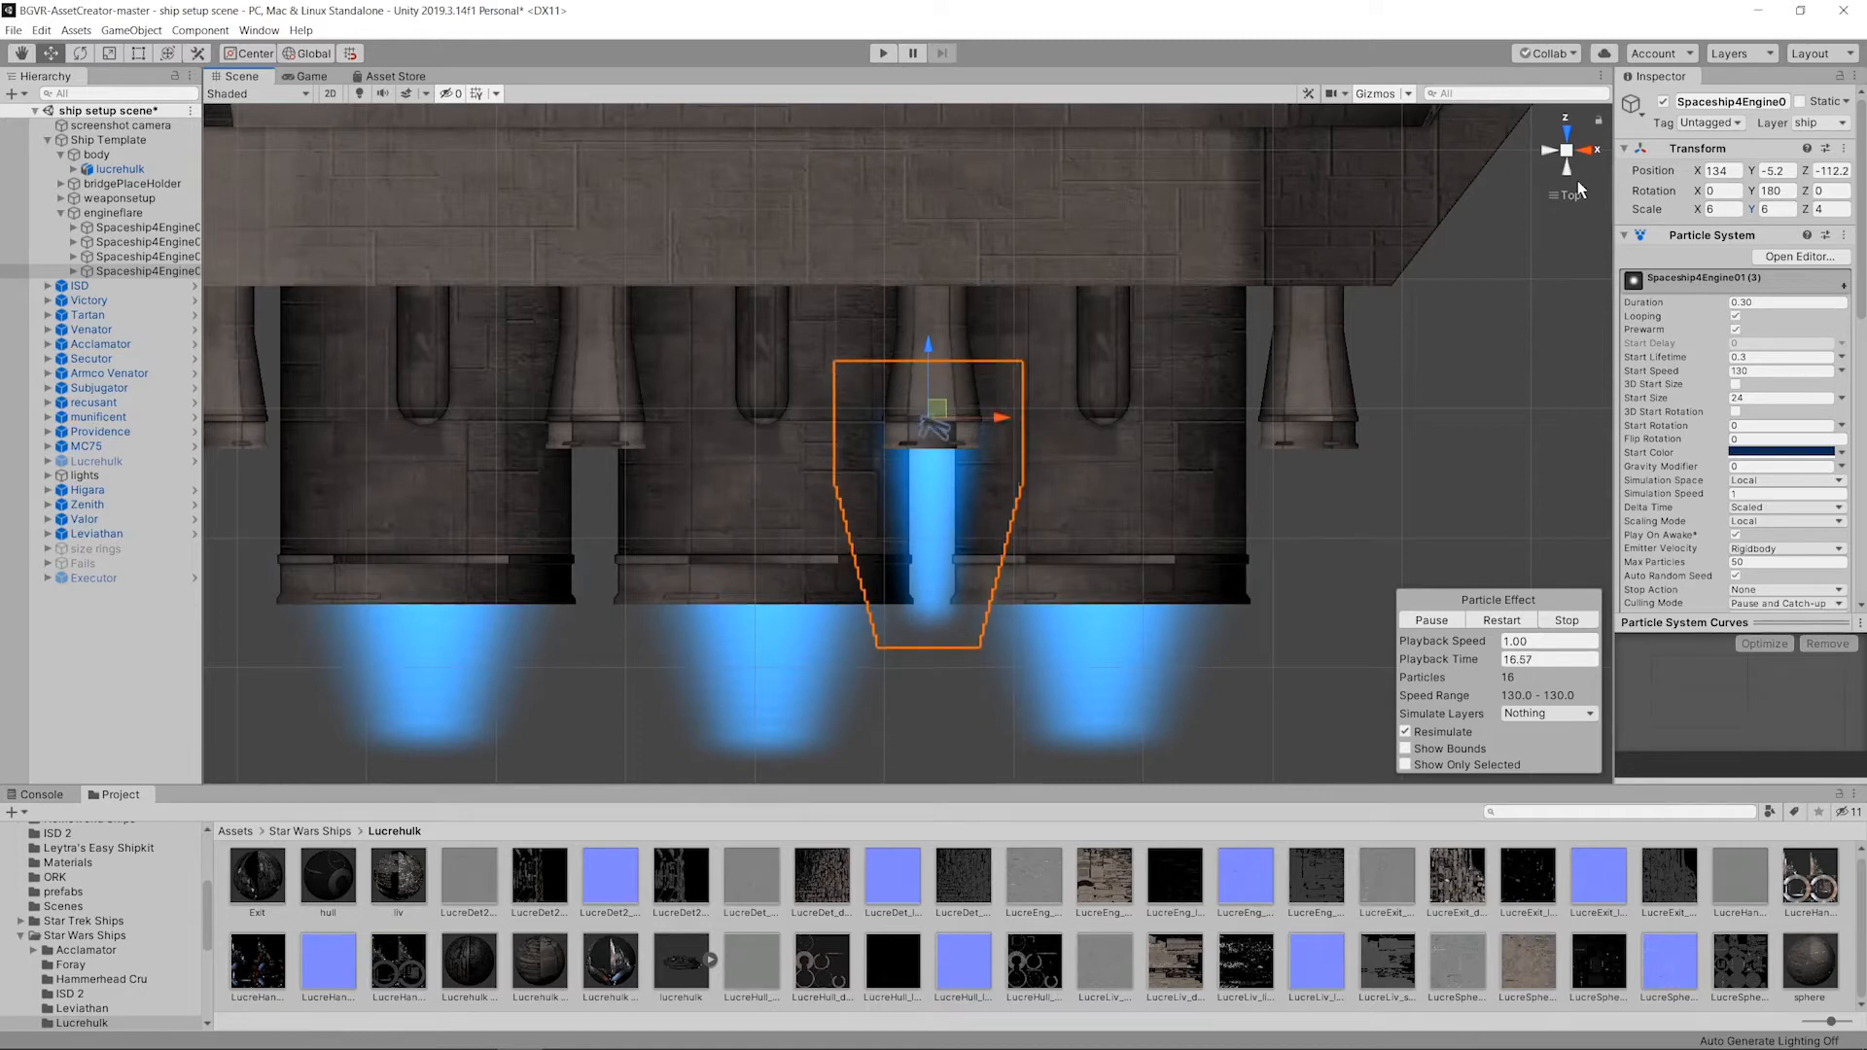
left_click(1569, 171)
middle_click_drag(1102, 325, 1172, 322)
key("ctrl+d")
left_click_drag(1070, 429, 742, 429)
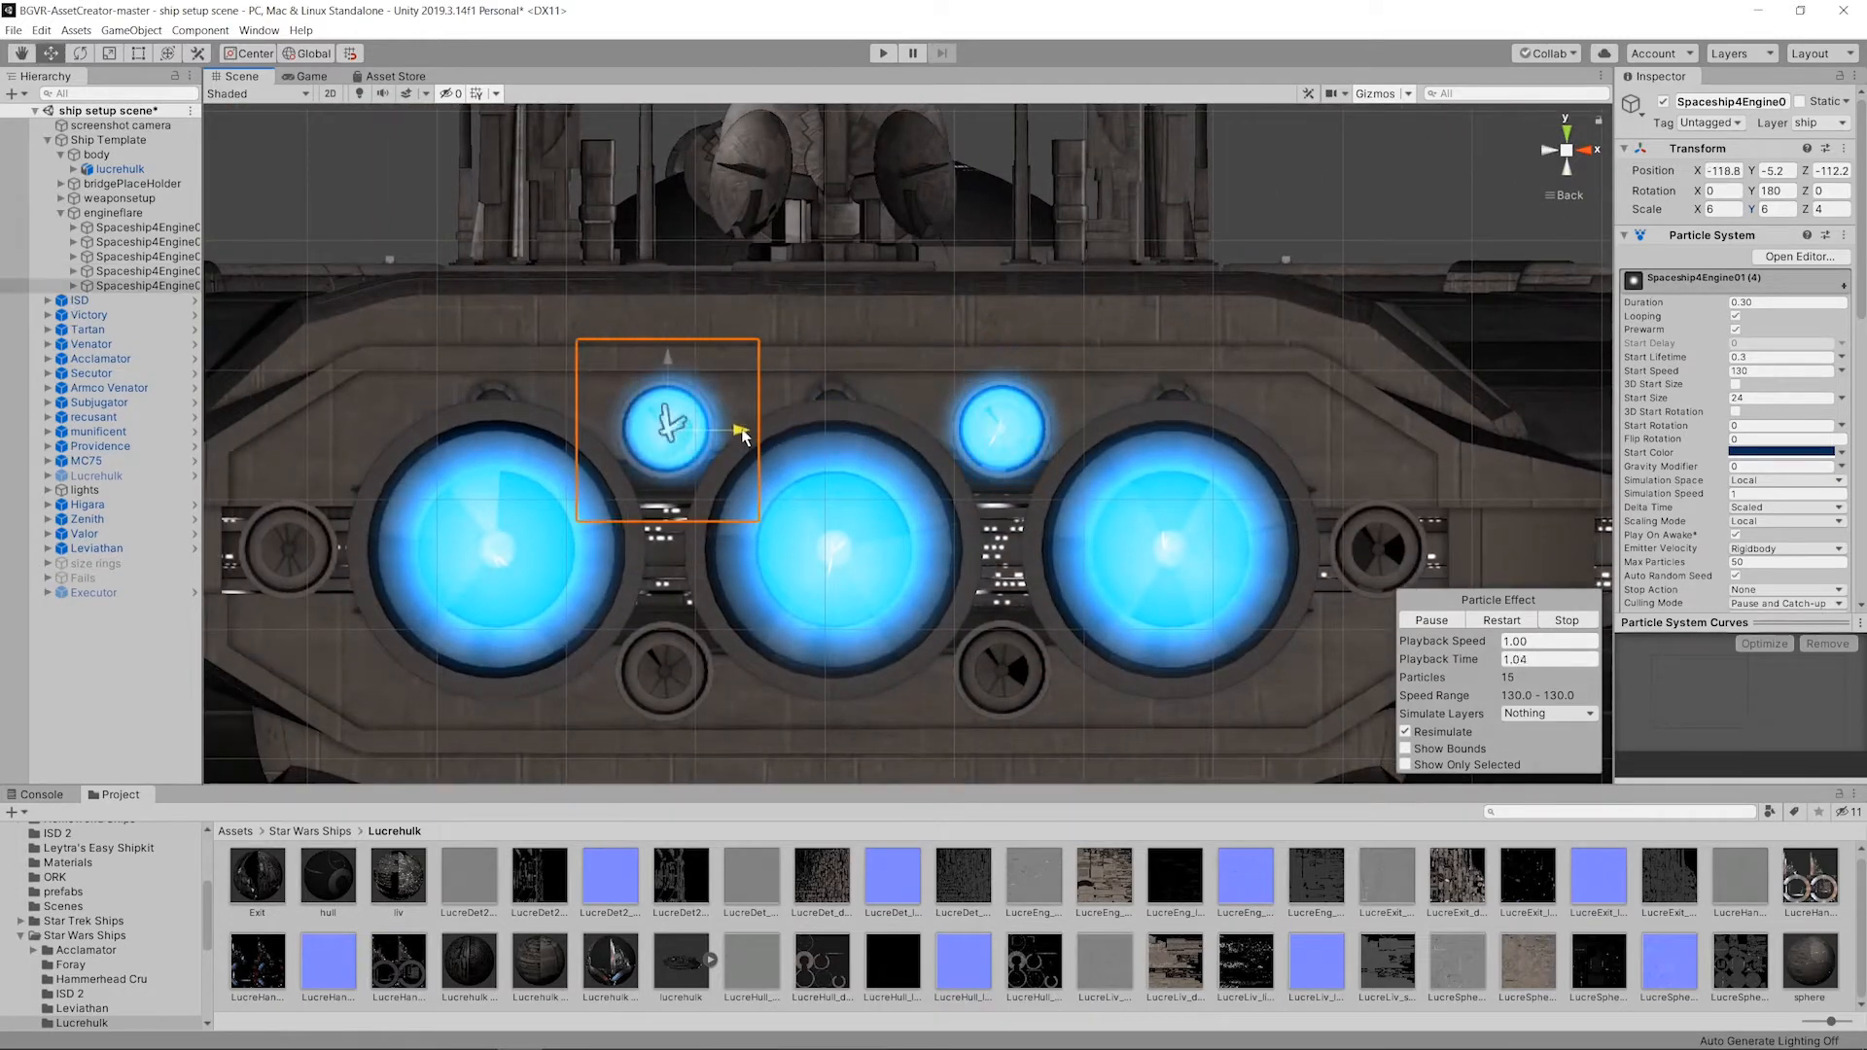
Step: Duplicate the small flare into the lower small nozzle at Y -189.8, and copy it to the remaining lower and outermost small nozzles
middle_click_drag(826, 386, 977, 380)
key("ctrl+d")
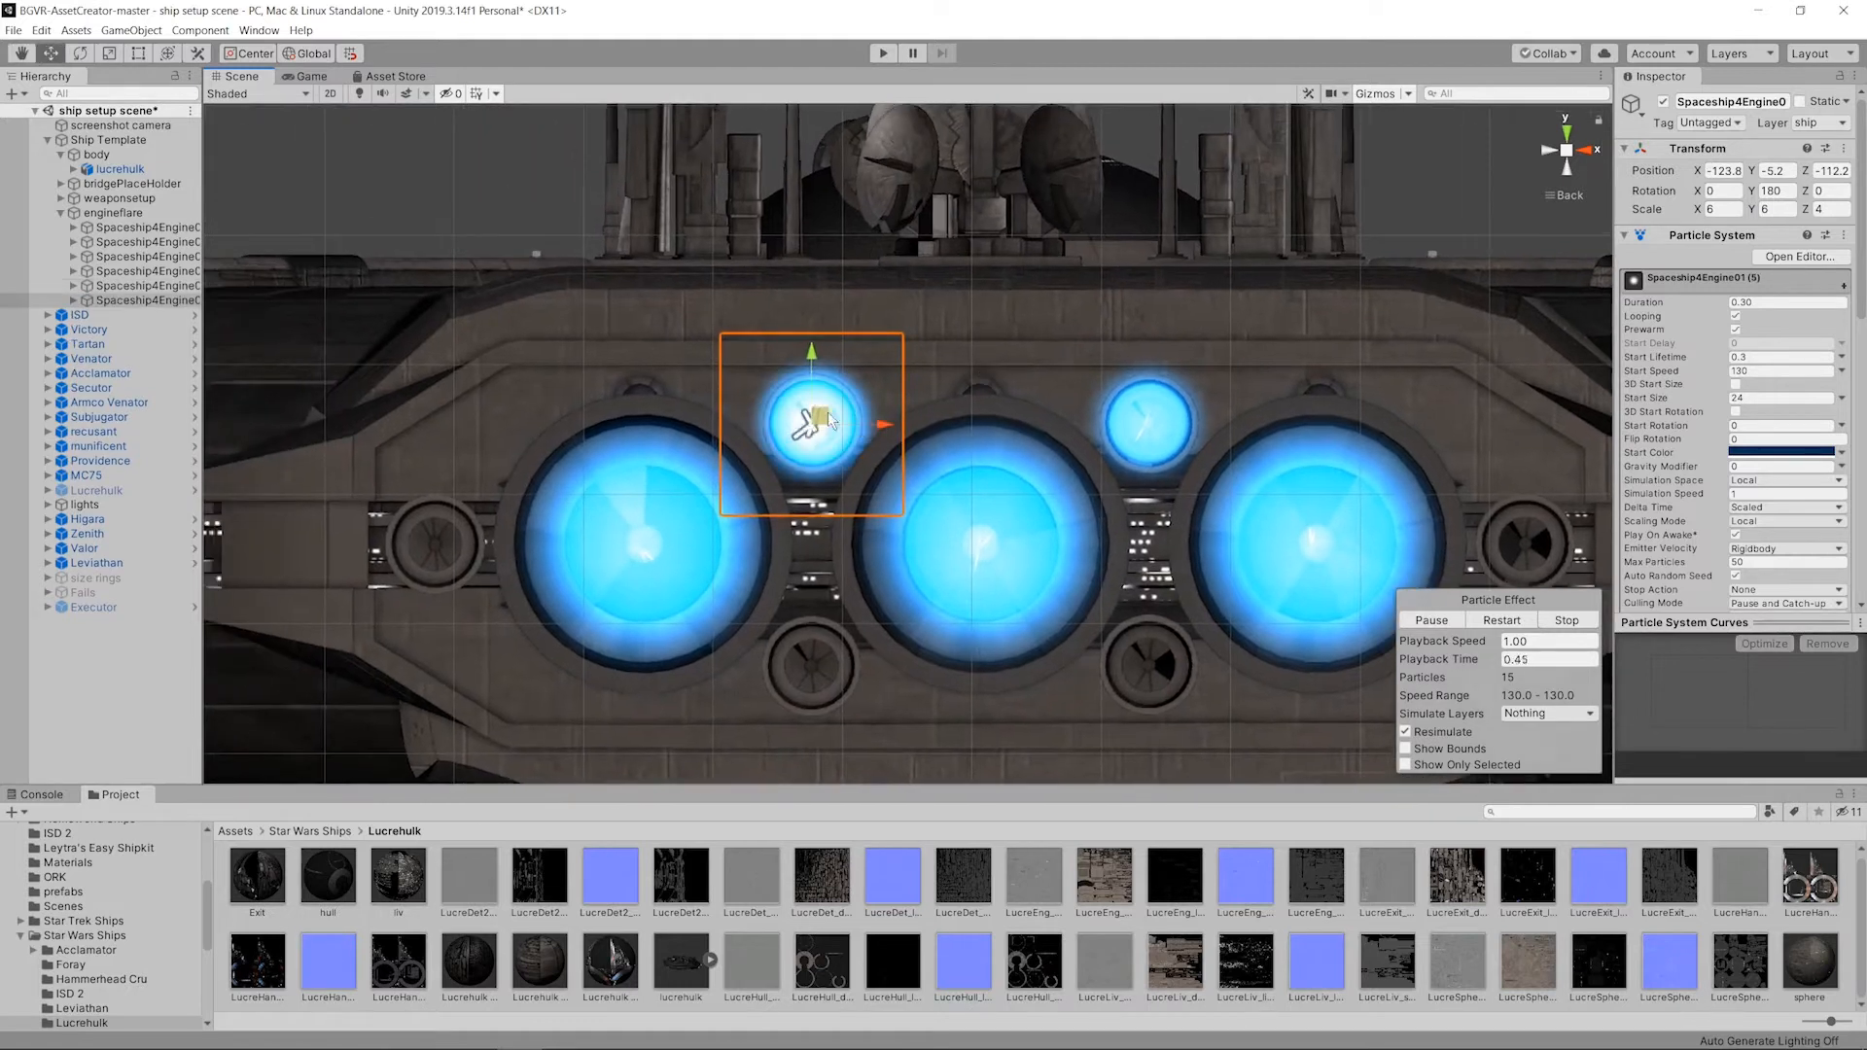
left_click_drag(809, 370, 776, 585)
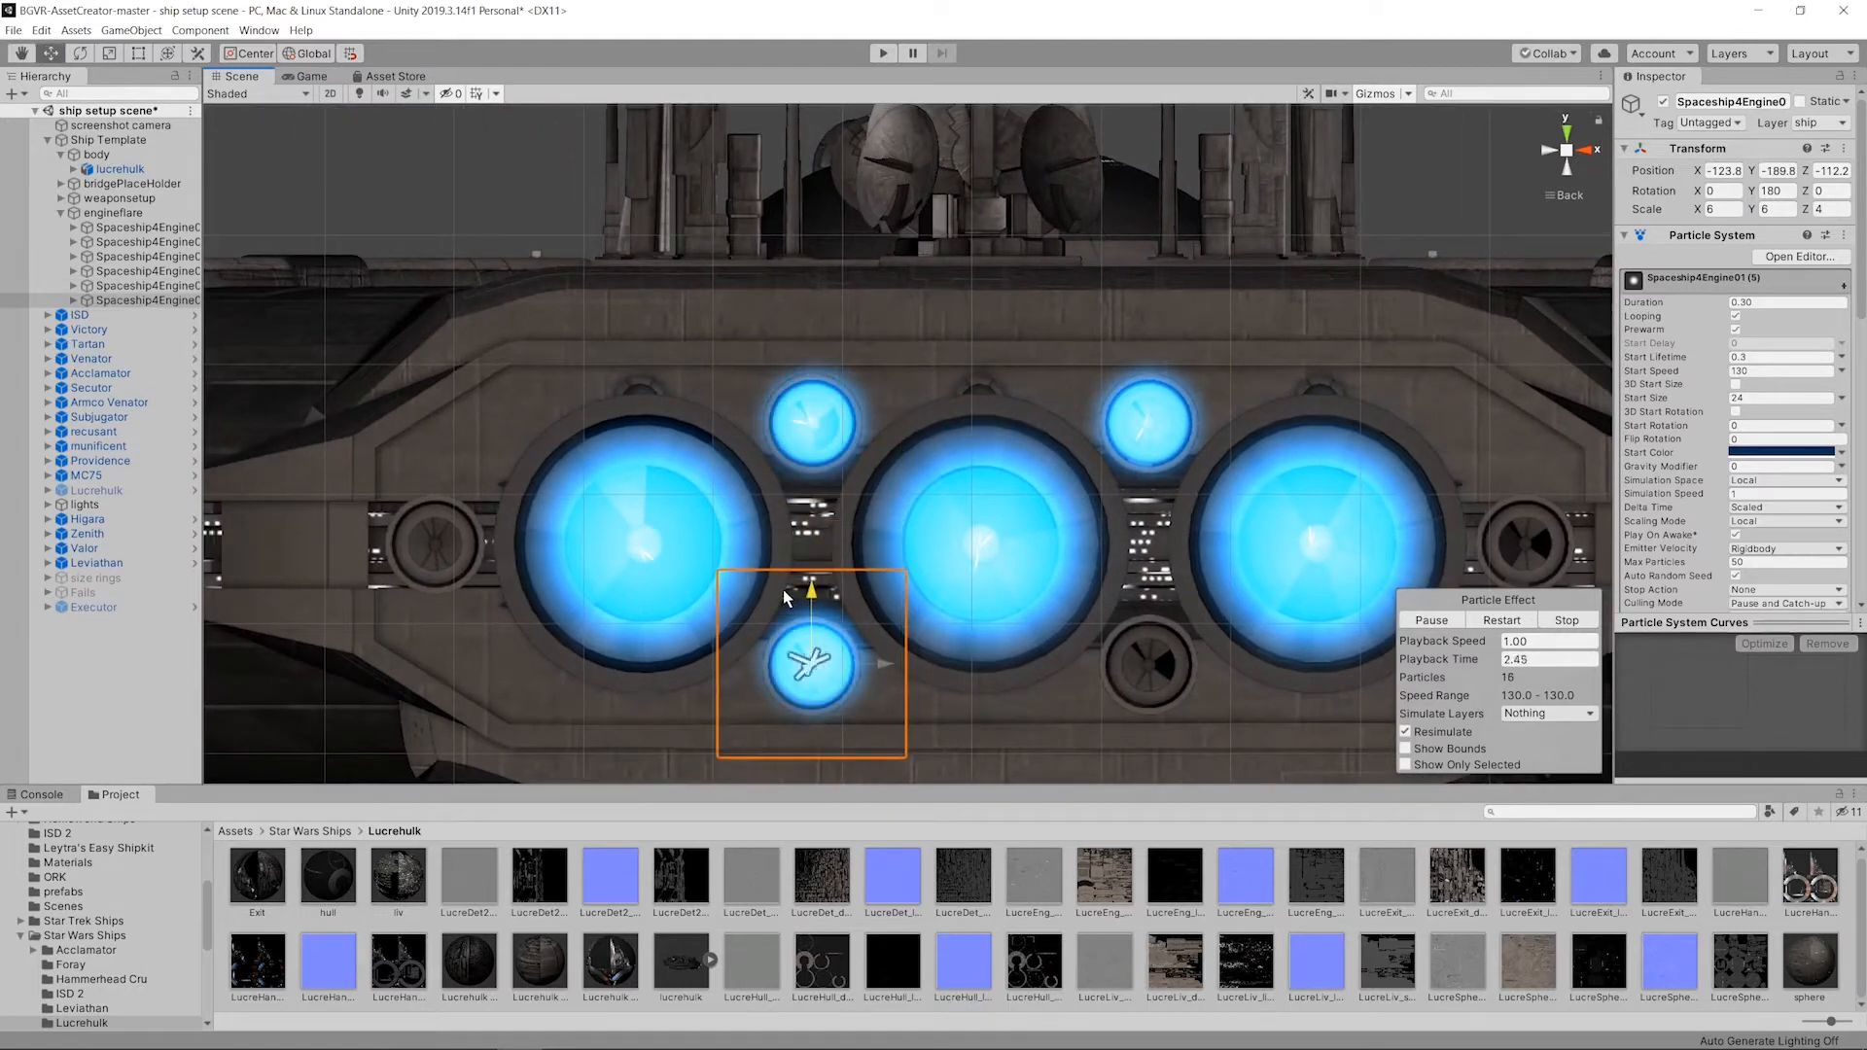
key("ctrl+d")
left_click_drag(883, 665, 1593, 547)
key("ctrl+d")
key("ctrl+d")
Step: Inspect all the engine flares from several angles in perspective view and collapse the engineflare group
left_click_drag(1177, 394, 1354, 410, "alt")
left_click(1163, 562)
left_click_drag(1163, 562, 891, 624, "alt")
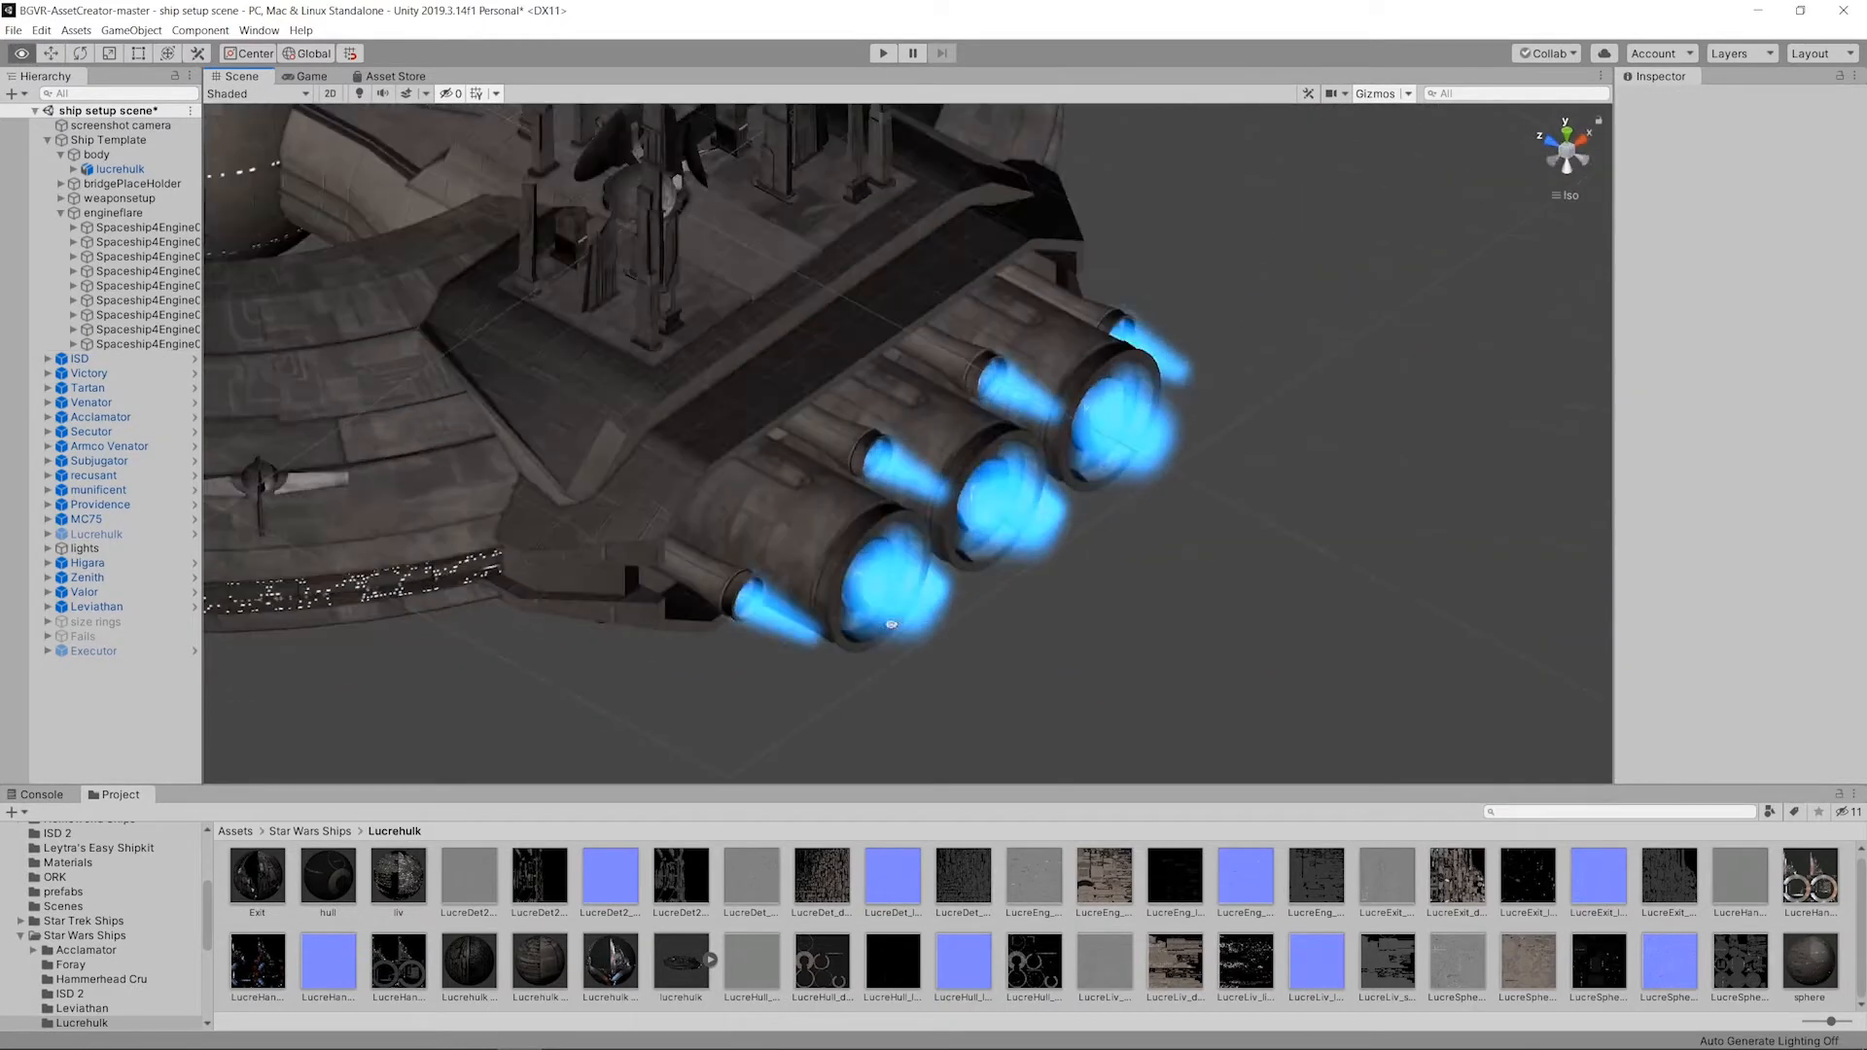
left_click(1566, 155)
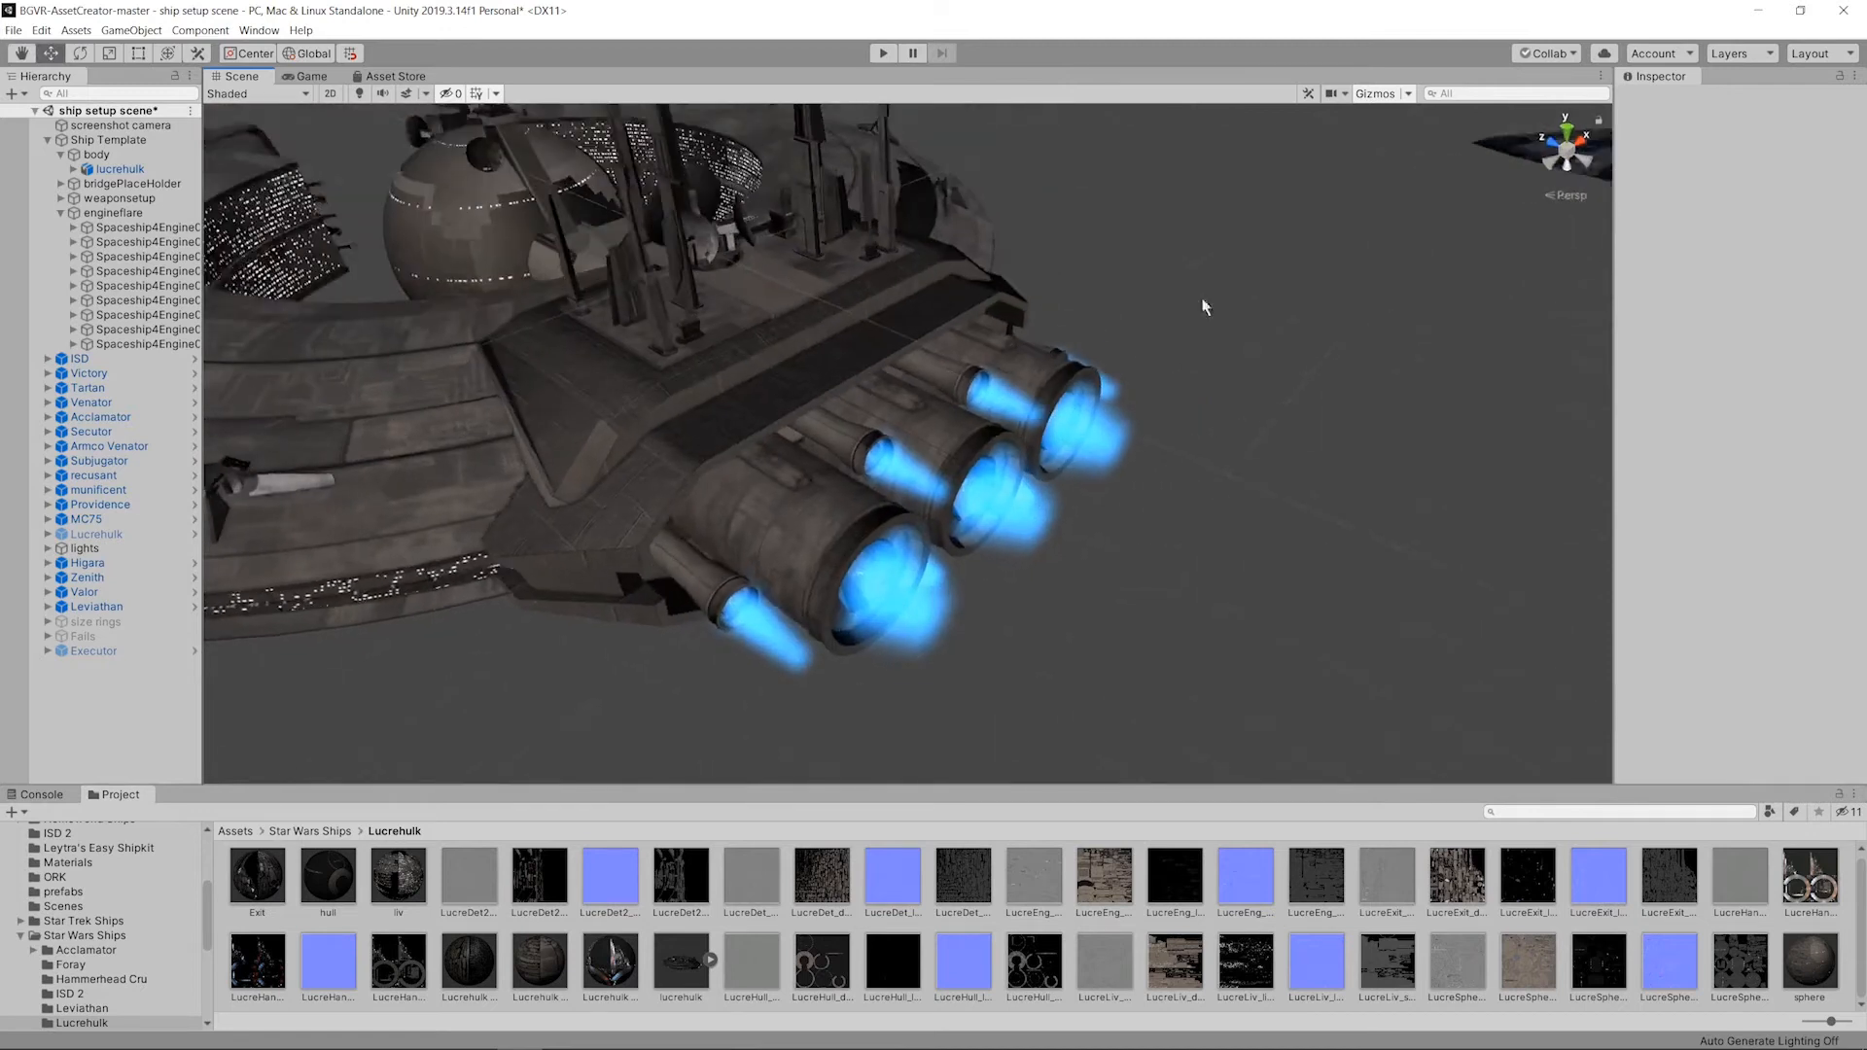
left_click_drag(1205, 302, 280, 259, "alt")
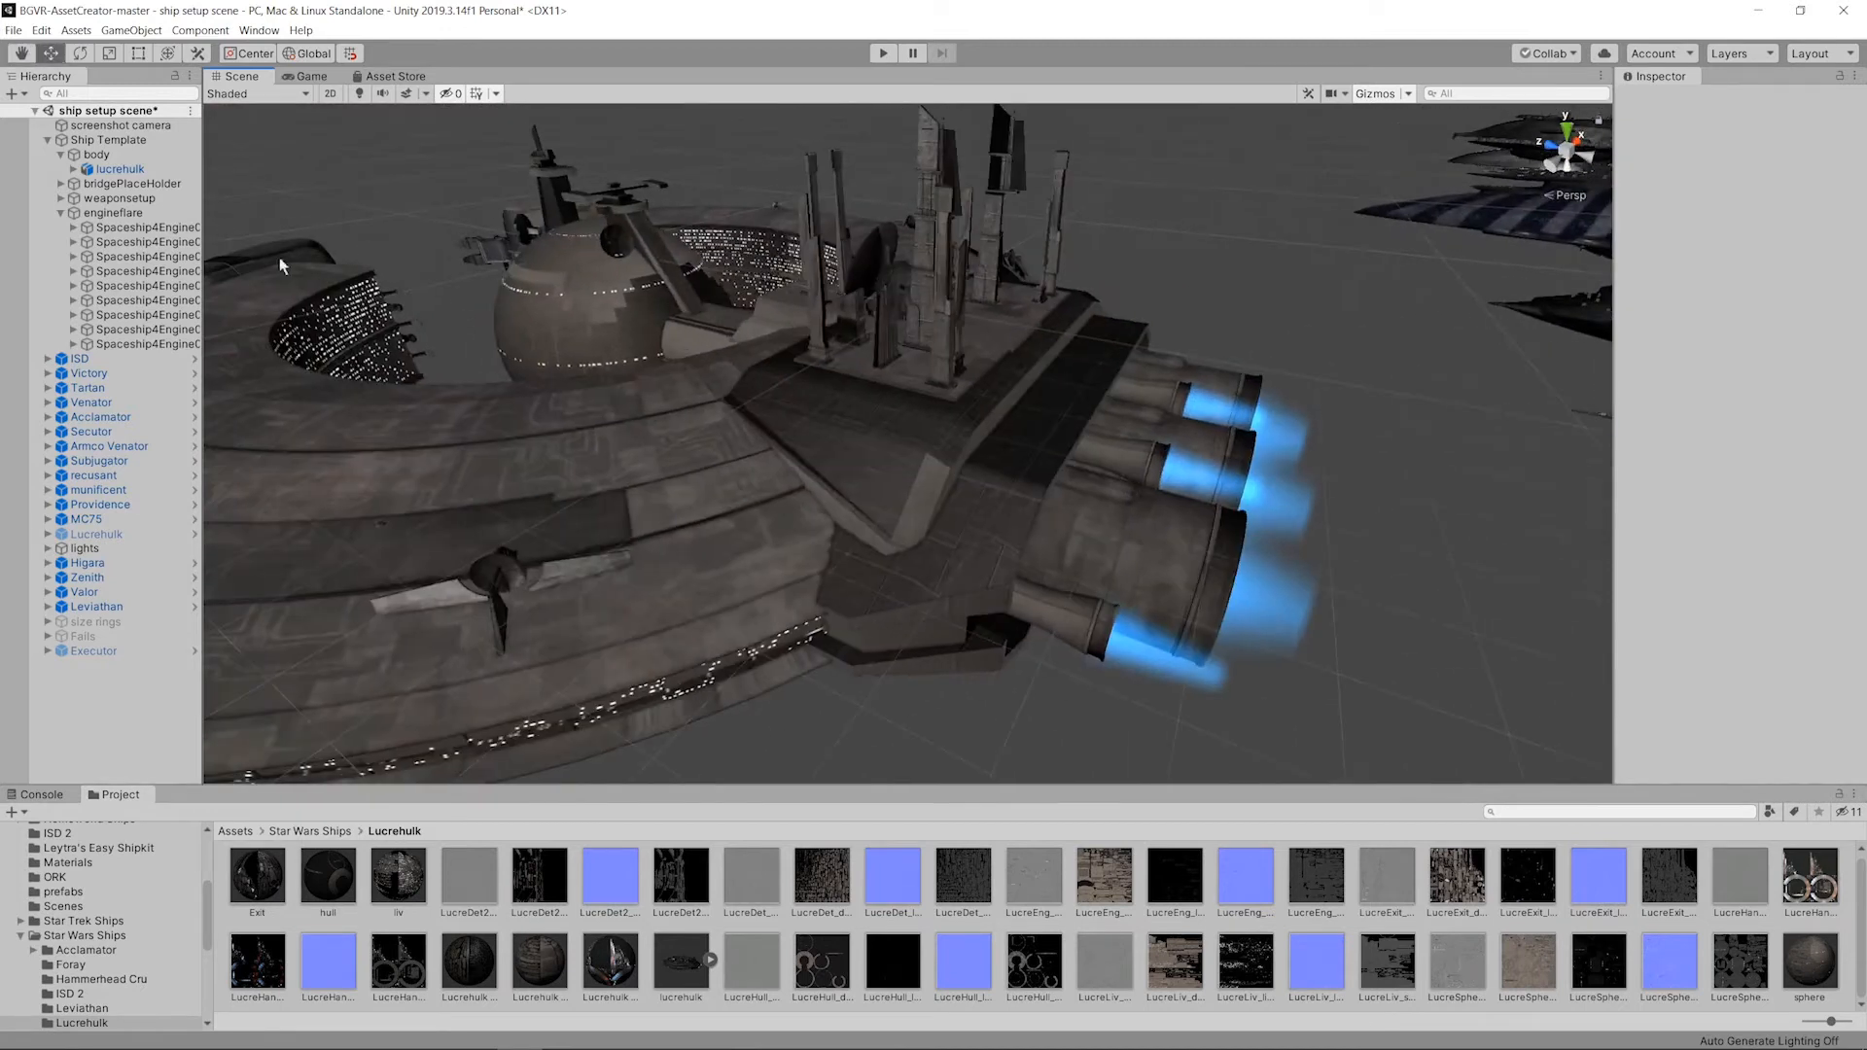
left_click(62, 213)
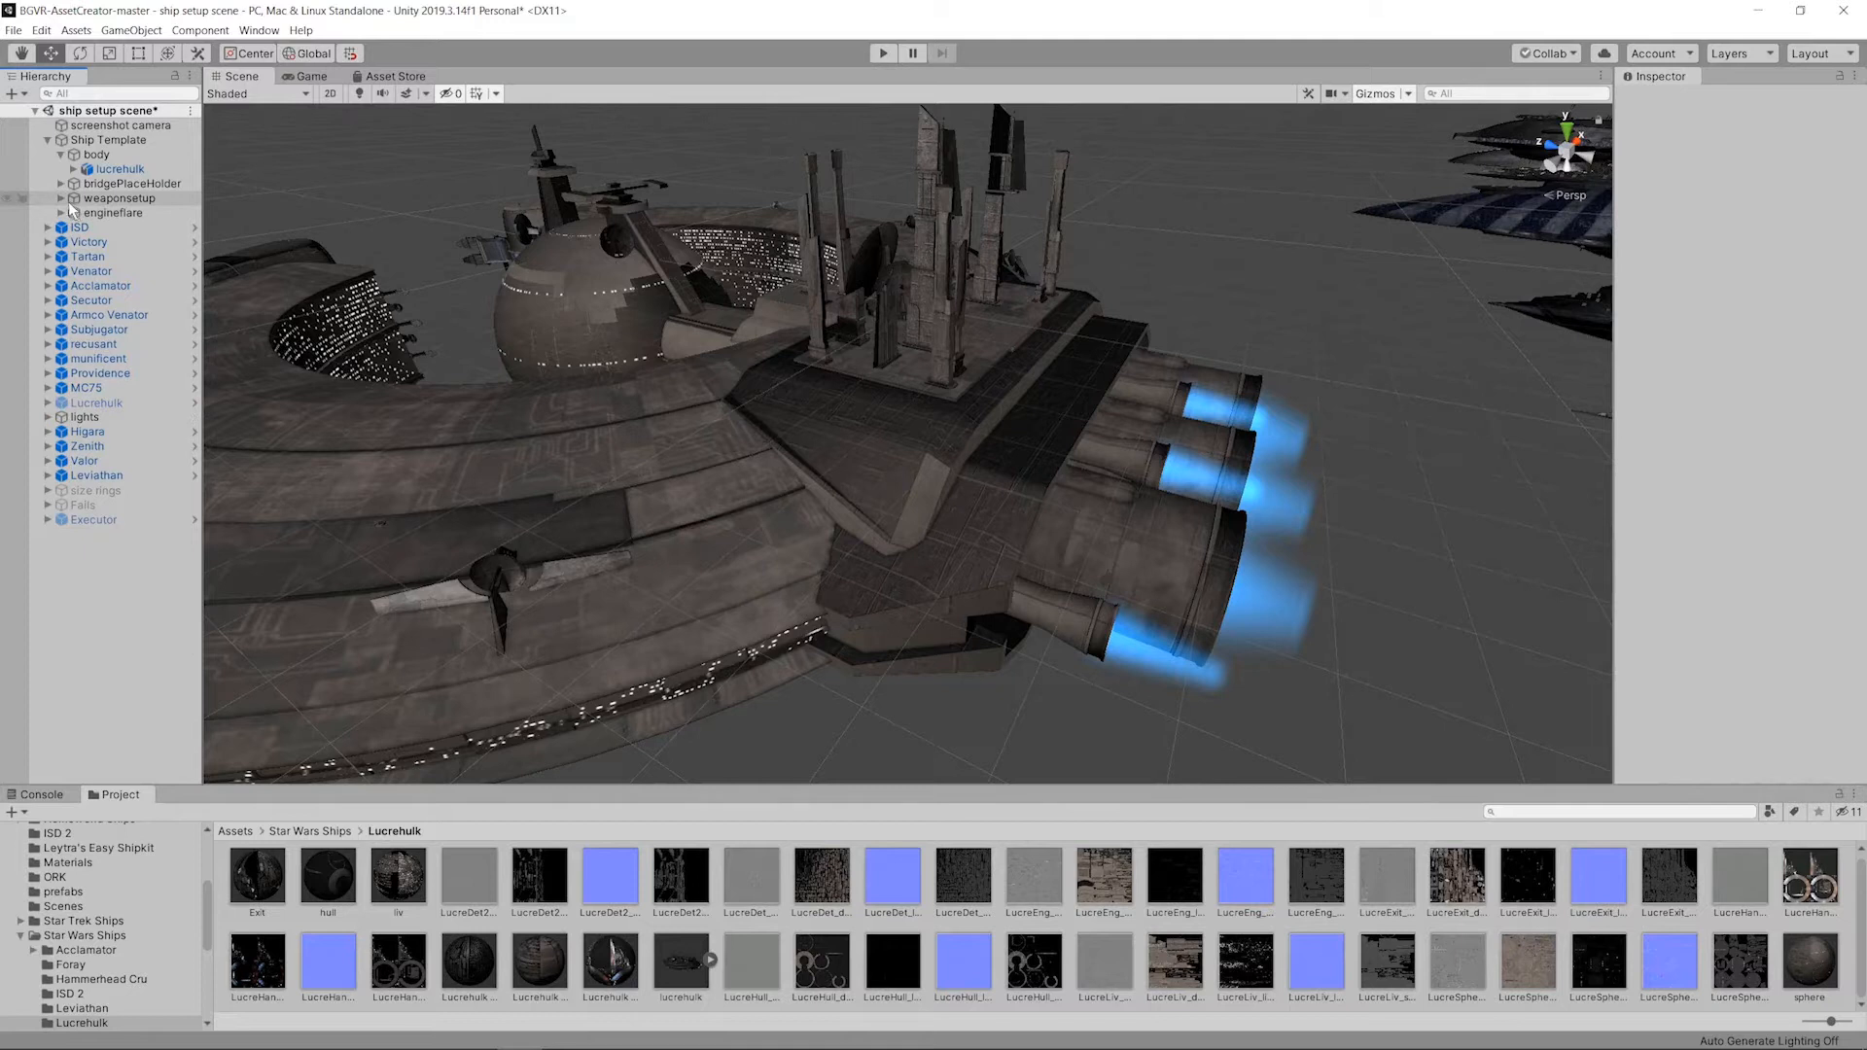
Step: Expand the weaponsetup group and examine the ring's front ends and their hangar openings
left_click_drag(1070, 409, 576, 433, "alt")
middle_click_drag(443, 486, 1000, 499)
left_click_drag(1000, 499, 981, 437, "alt")
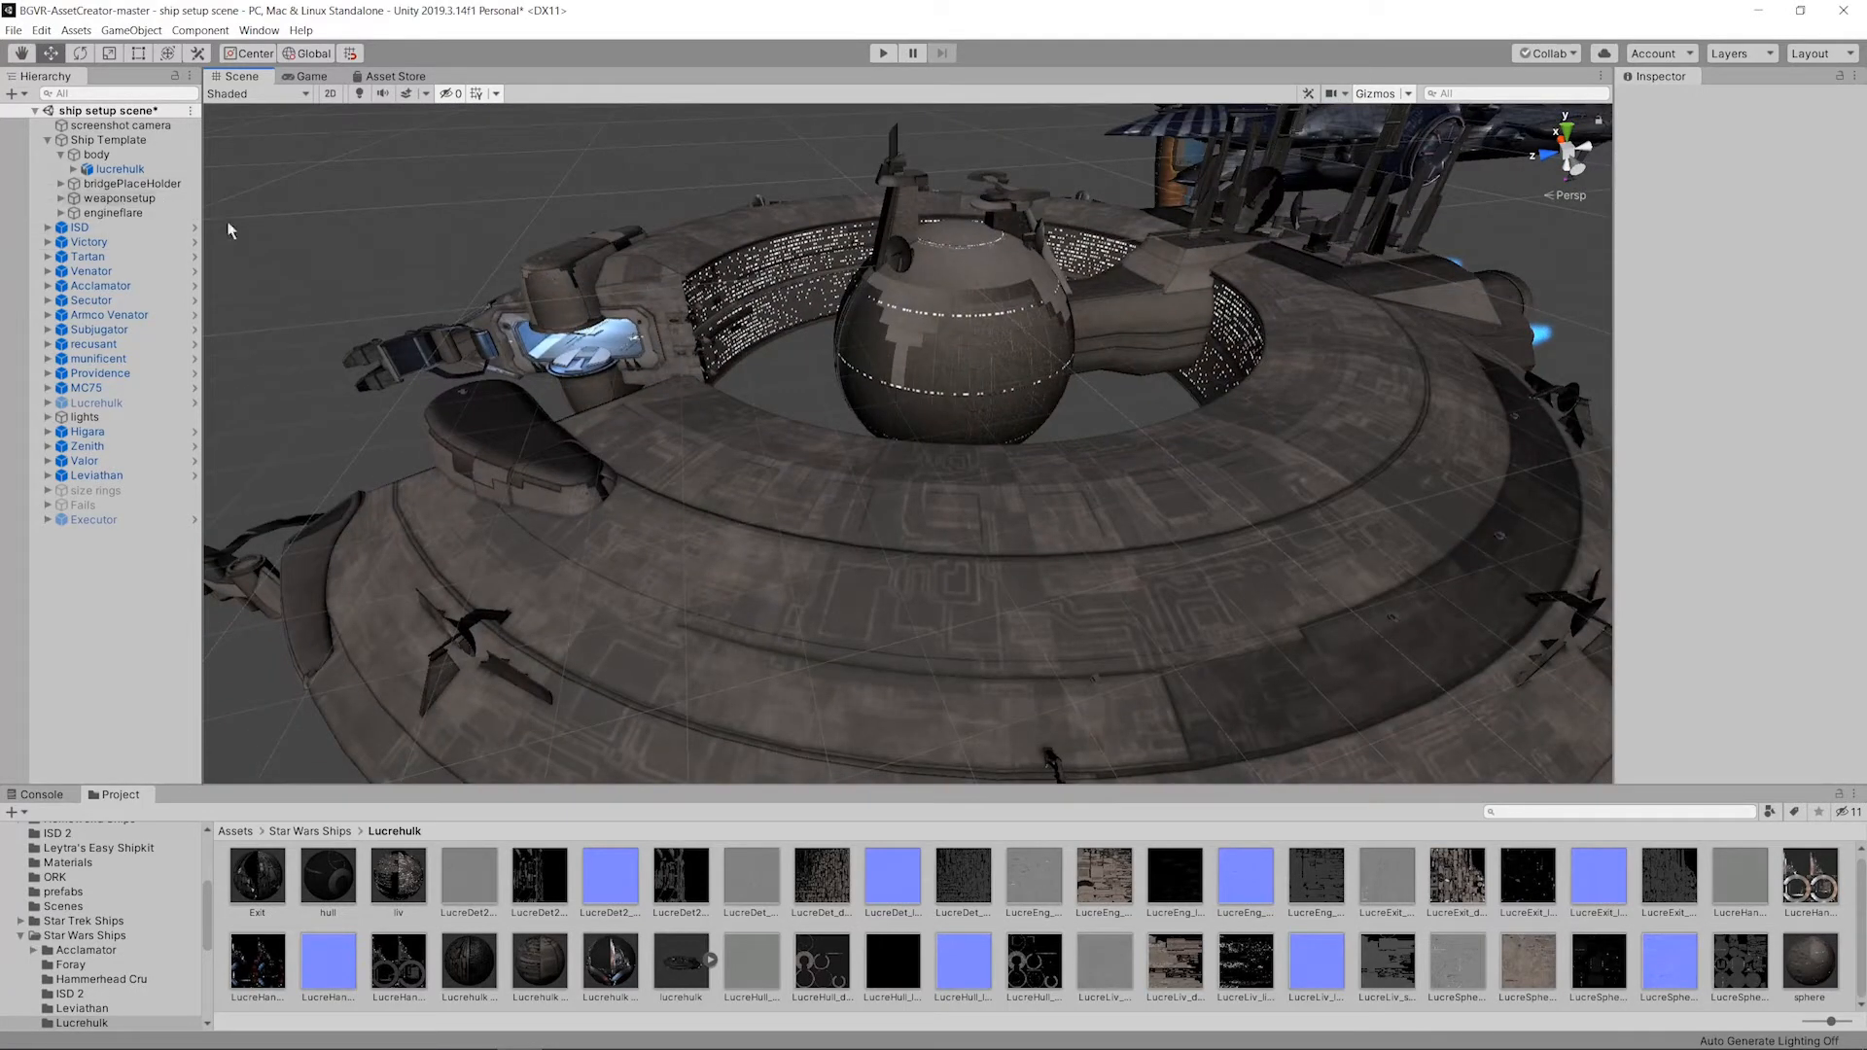
left_click(88, 201)
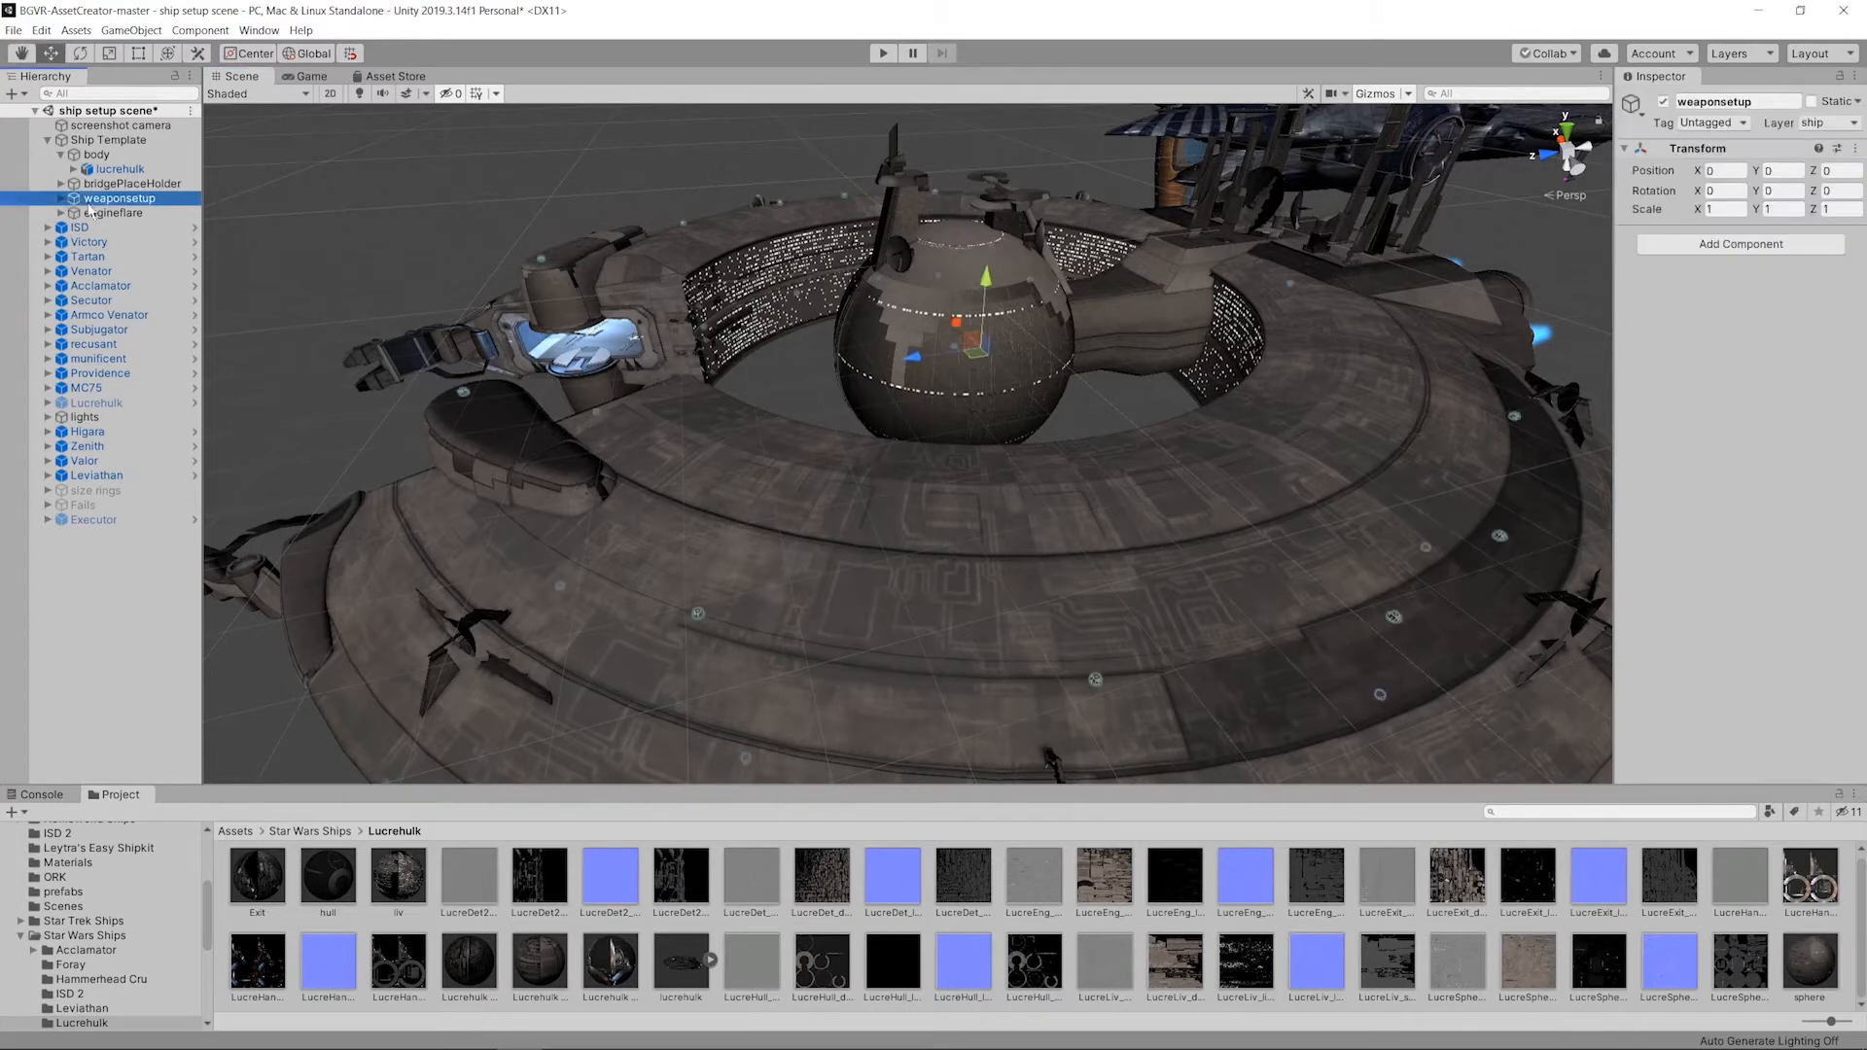
left_click(61, 198)
scroll(583, 292, "down", 3)
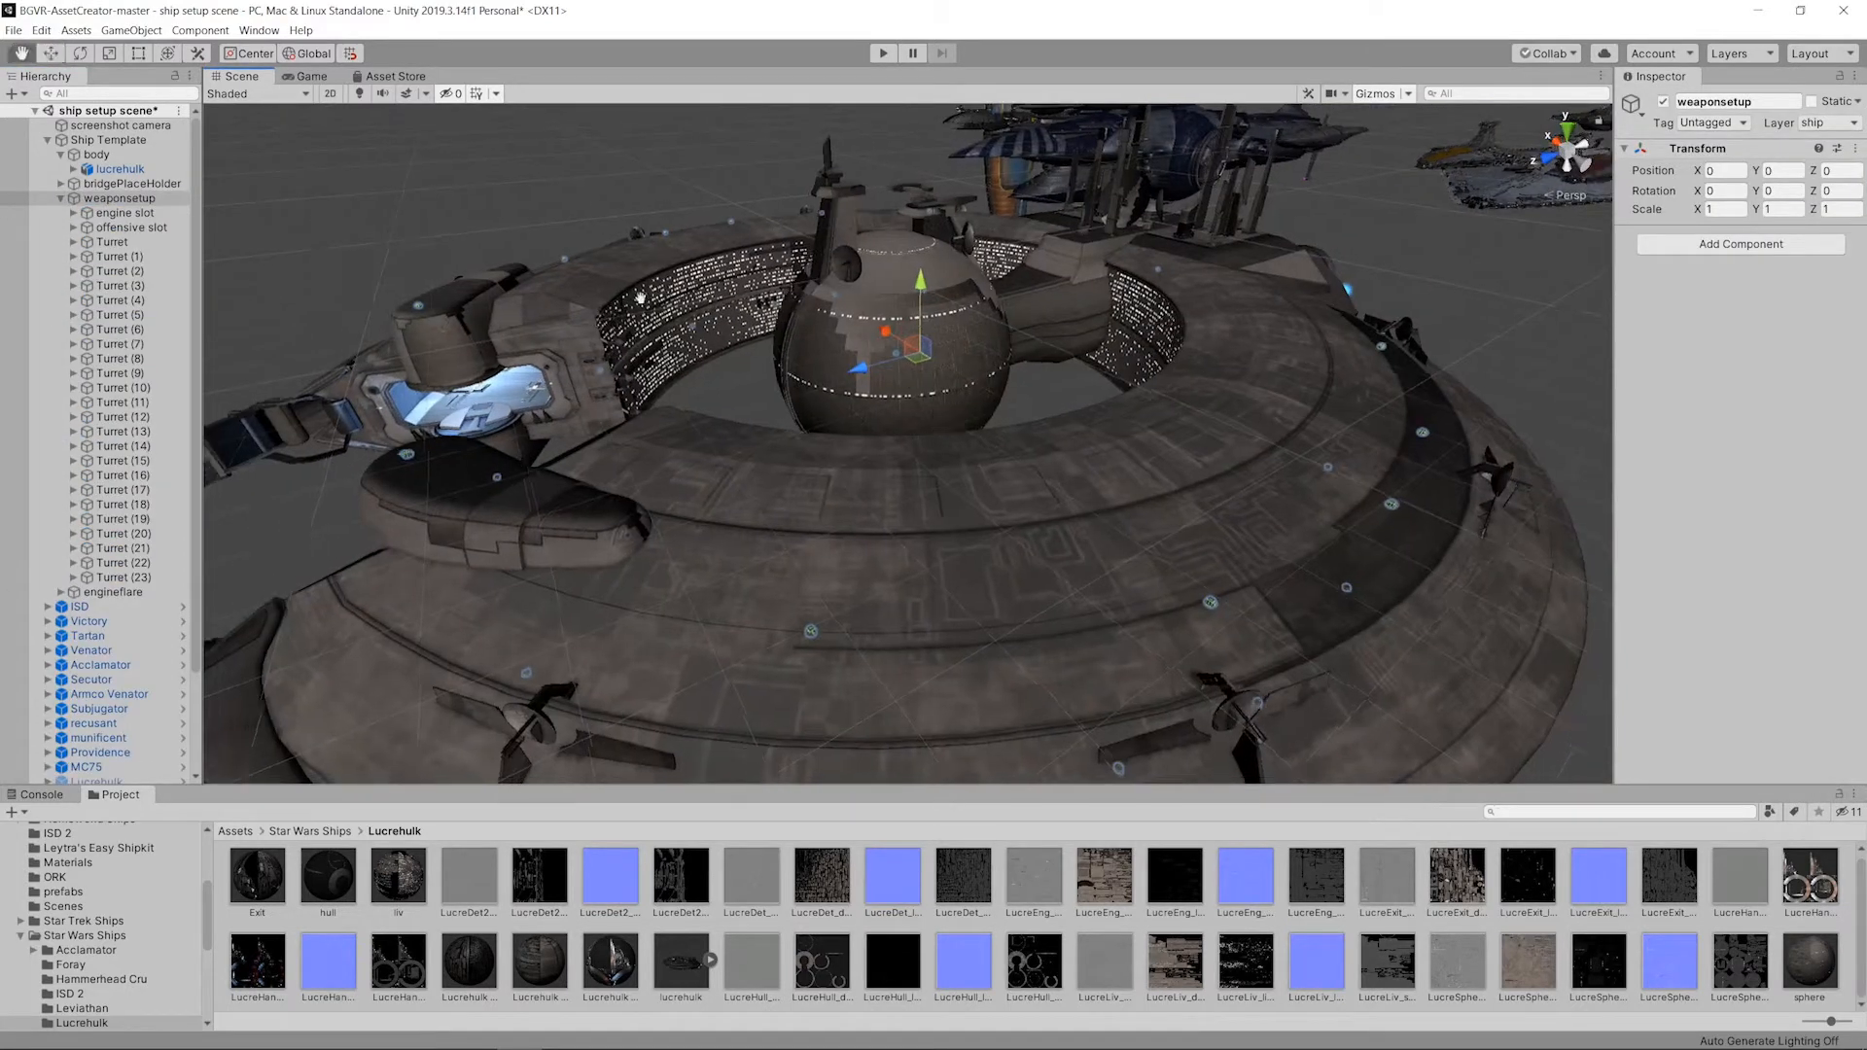
left_click_drag(638, 296, 1245, 254, "alt")
scroll(1131, 435, "up", 6)
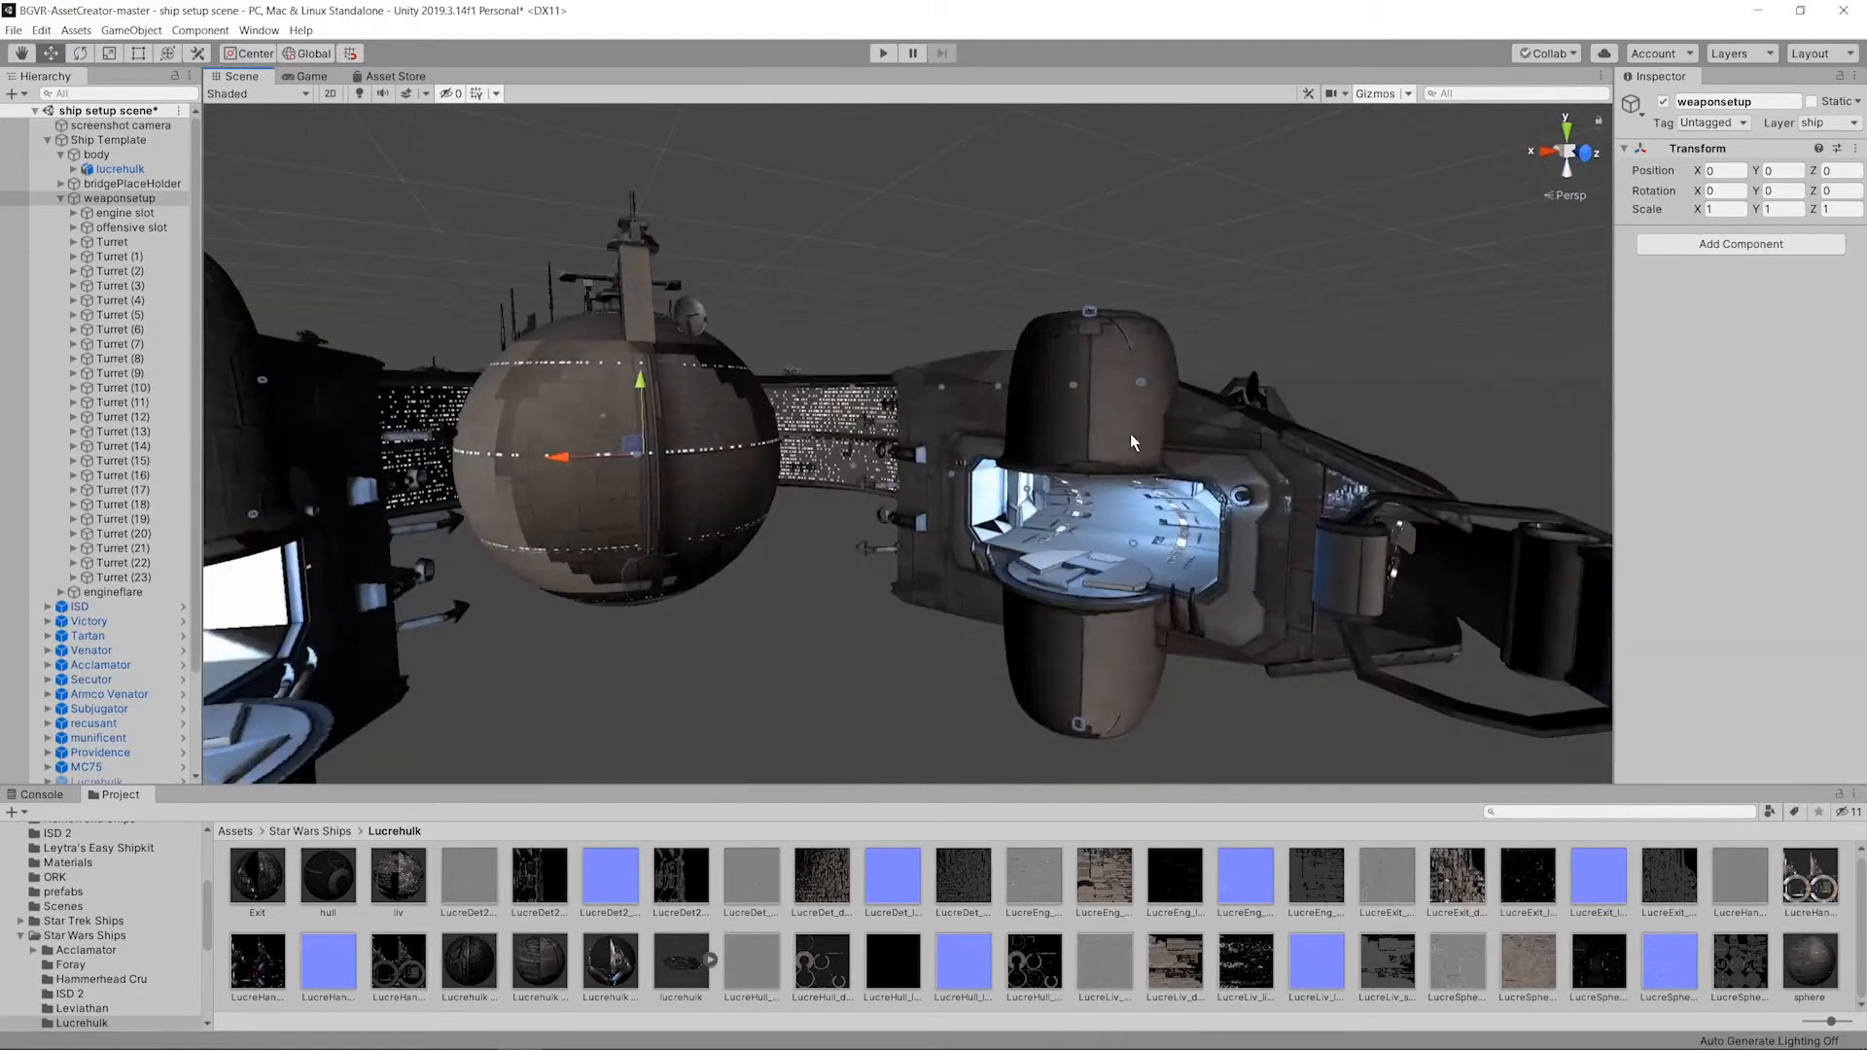
middle_click_drag(1155, 533, 1051, 453)
left_click_drag(1051, 453, 928, 425, "alt")
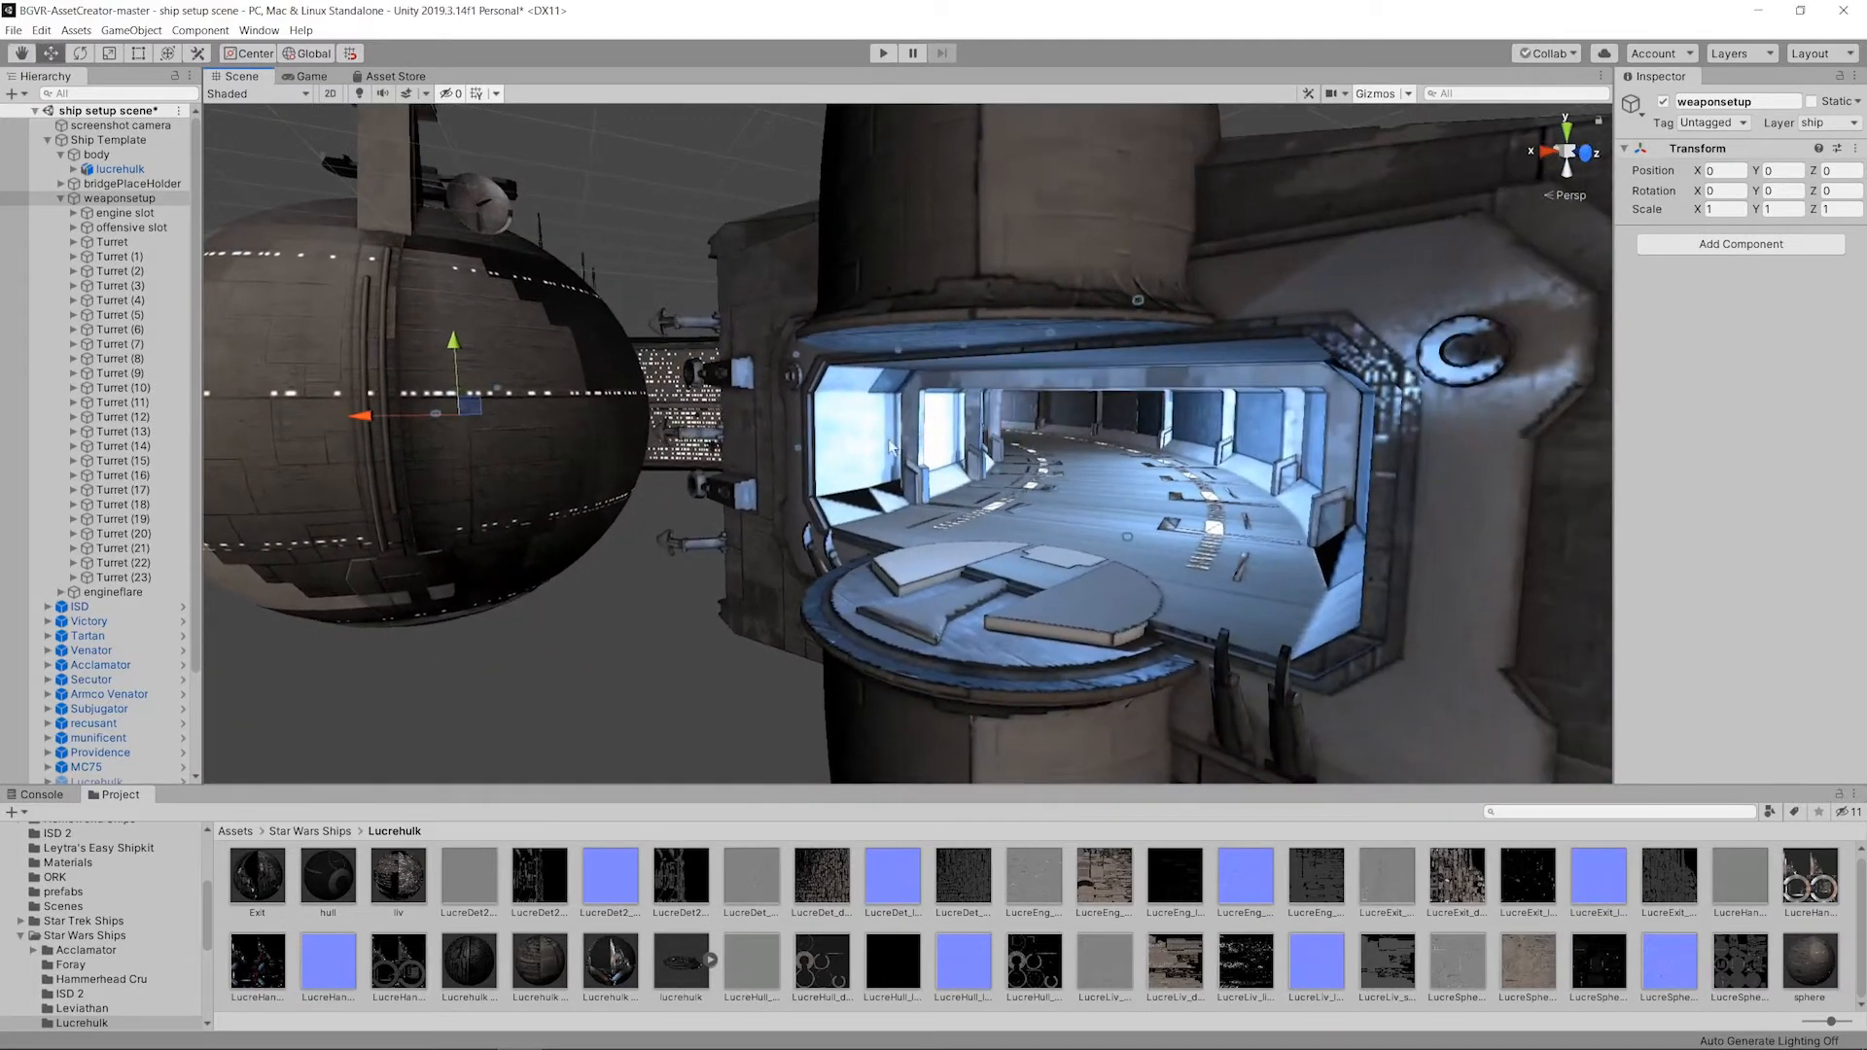
left_click_drag(514, 474, 597, 479, "alt")
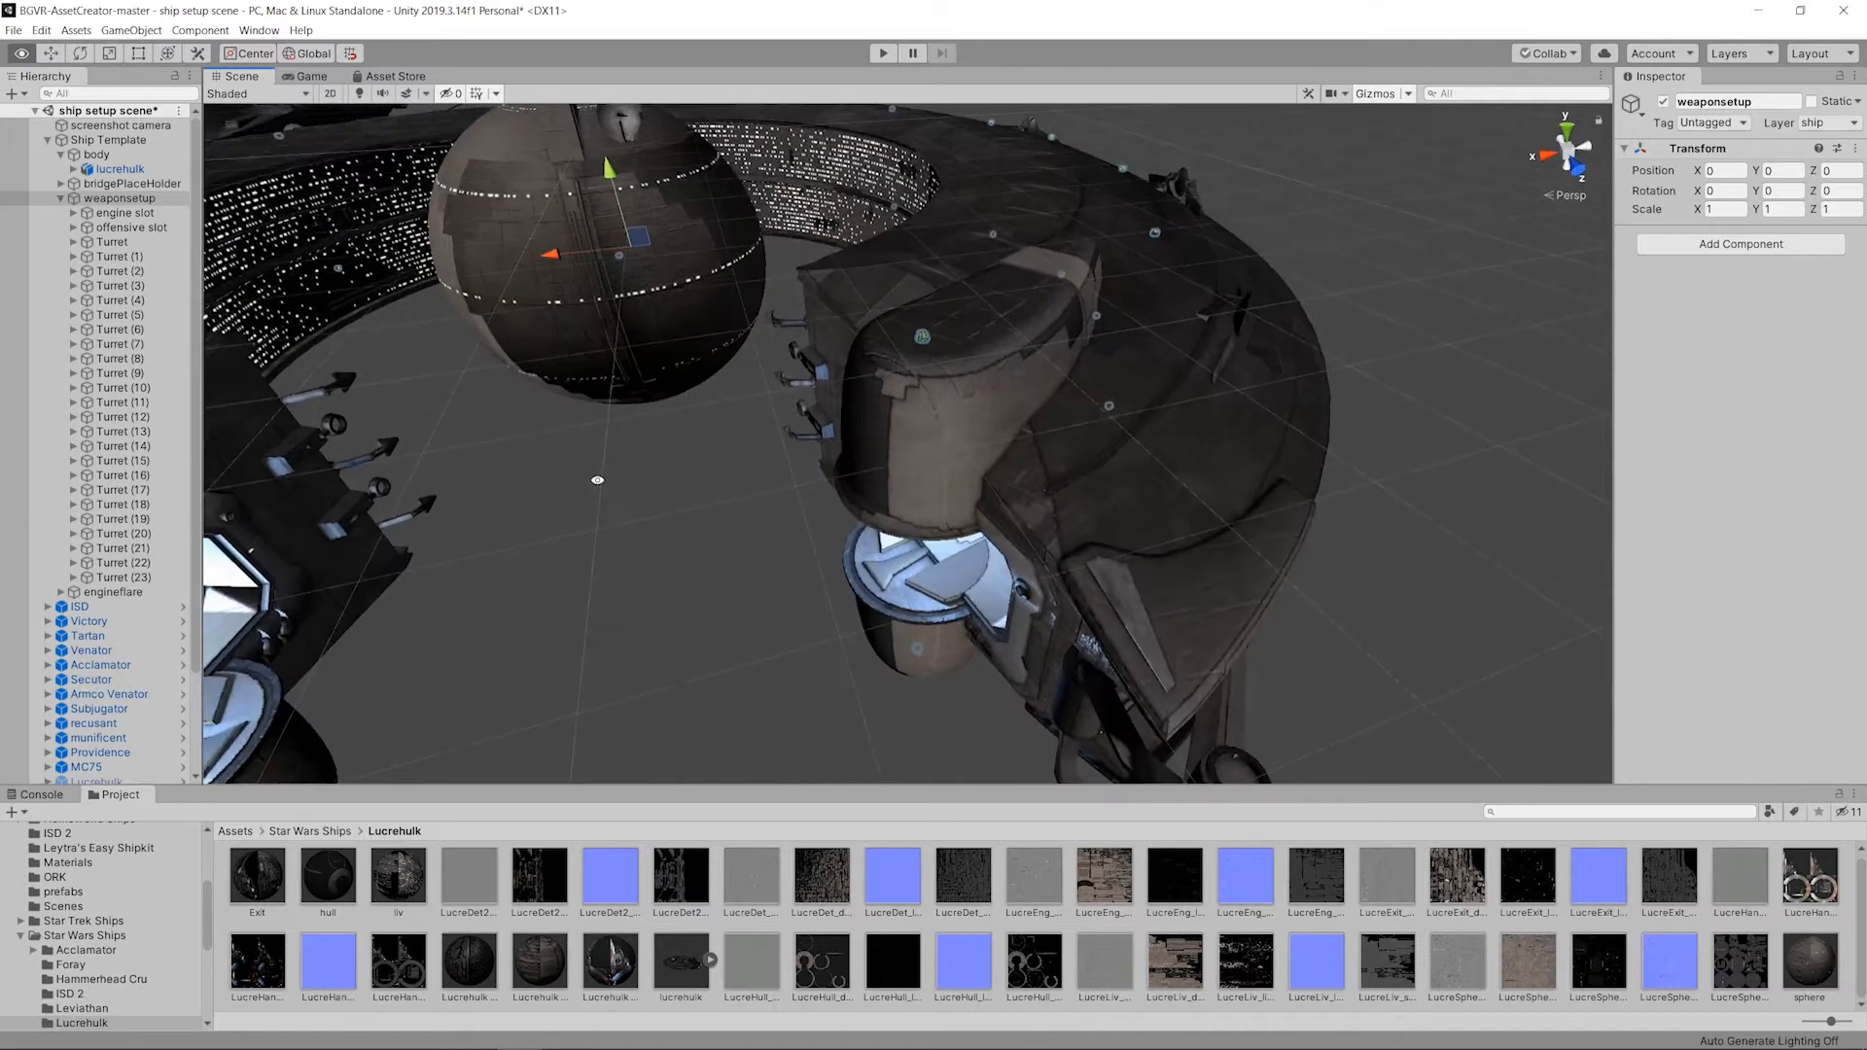
Step: Duplicate the first turret and lower the copy to Y -223.7, inside the hangar opening beneath it
left_click(112, 242)
key("f")
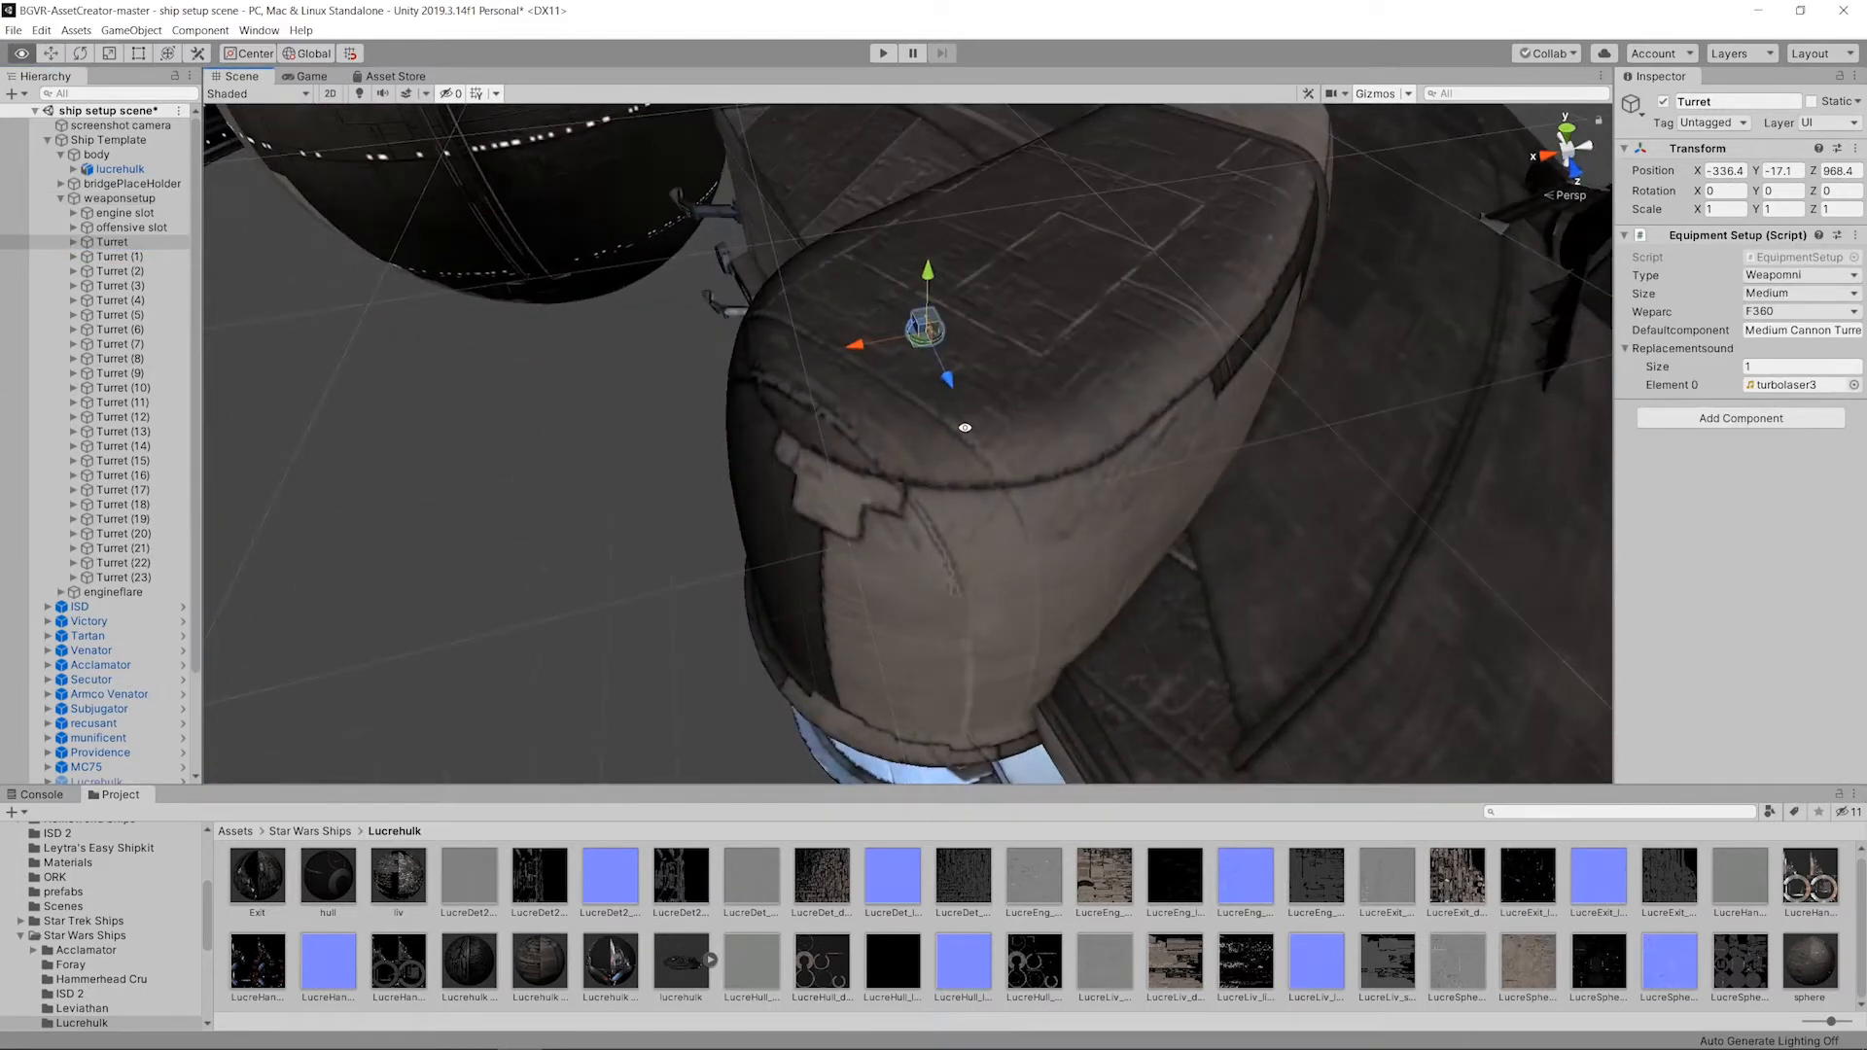
key("ctrl+d")
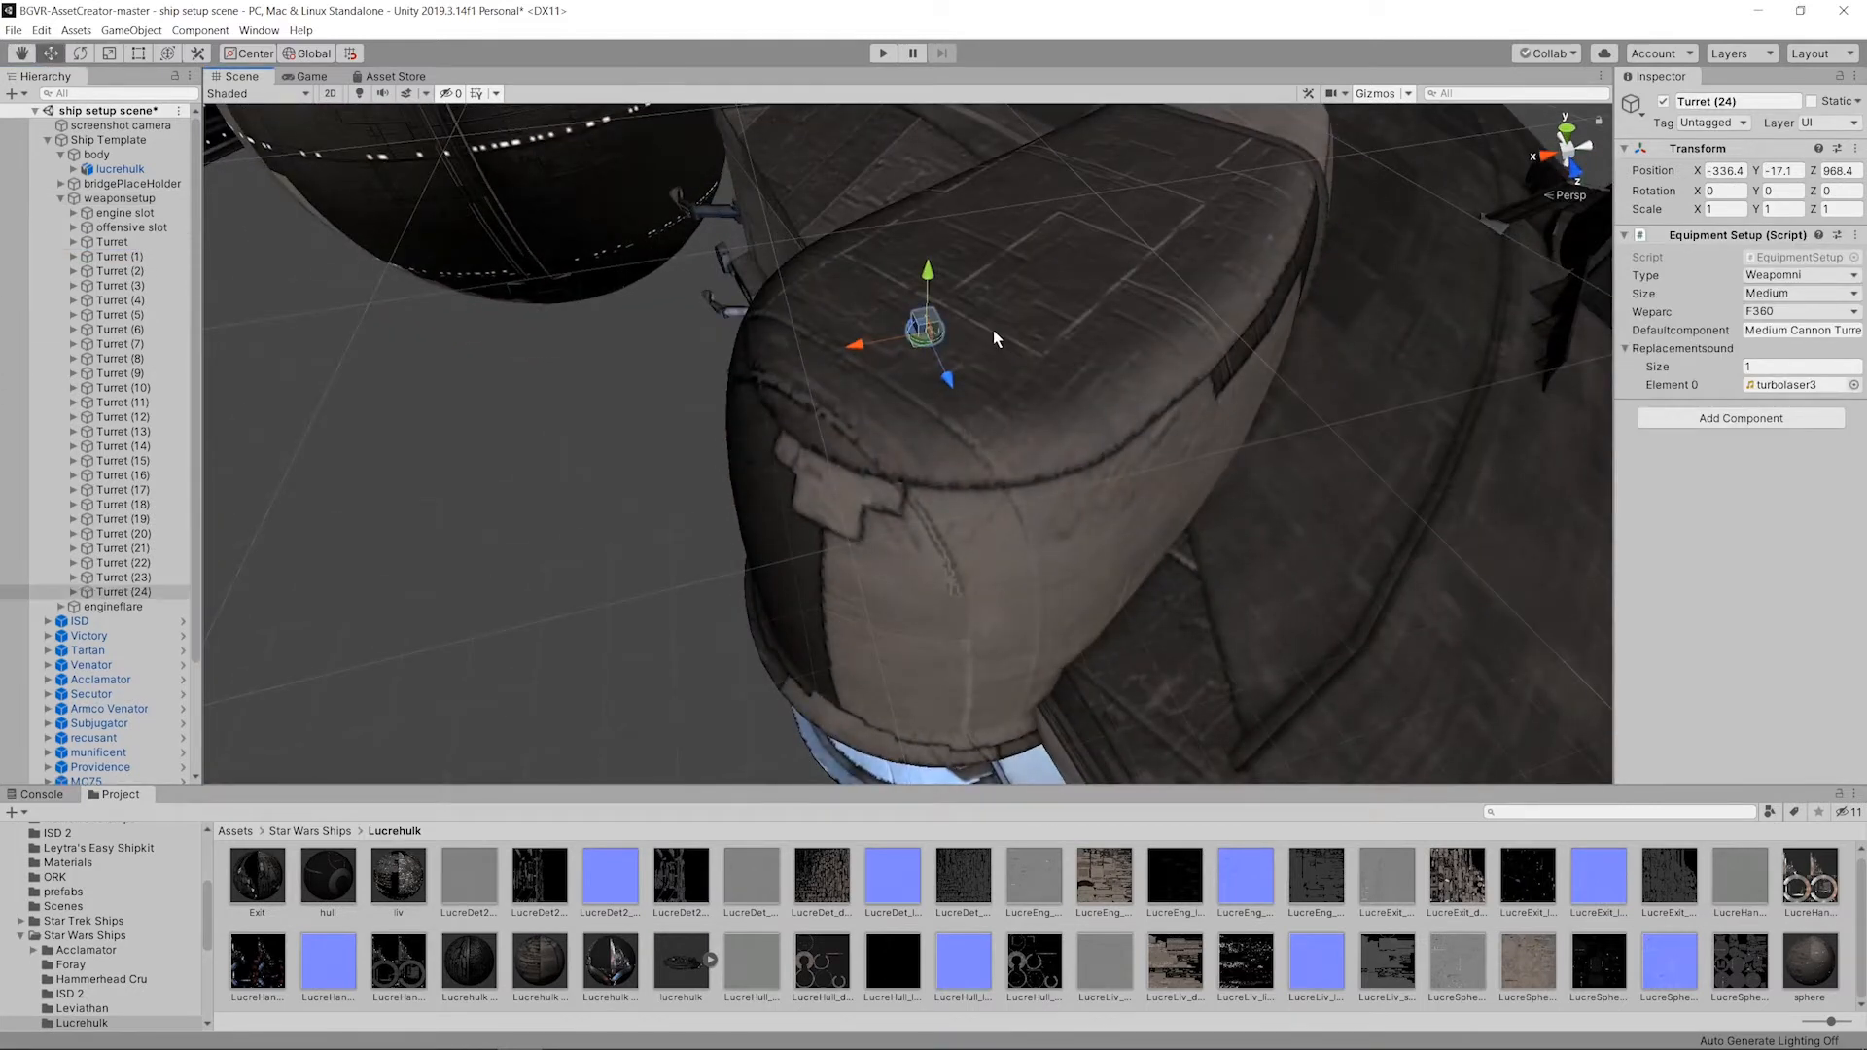
left_click_drag(994, 330, 997, 307, "alt")
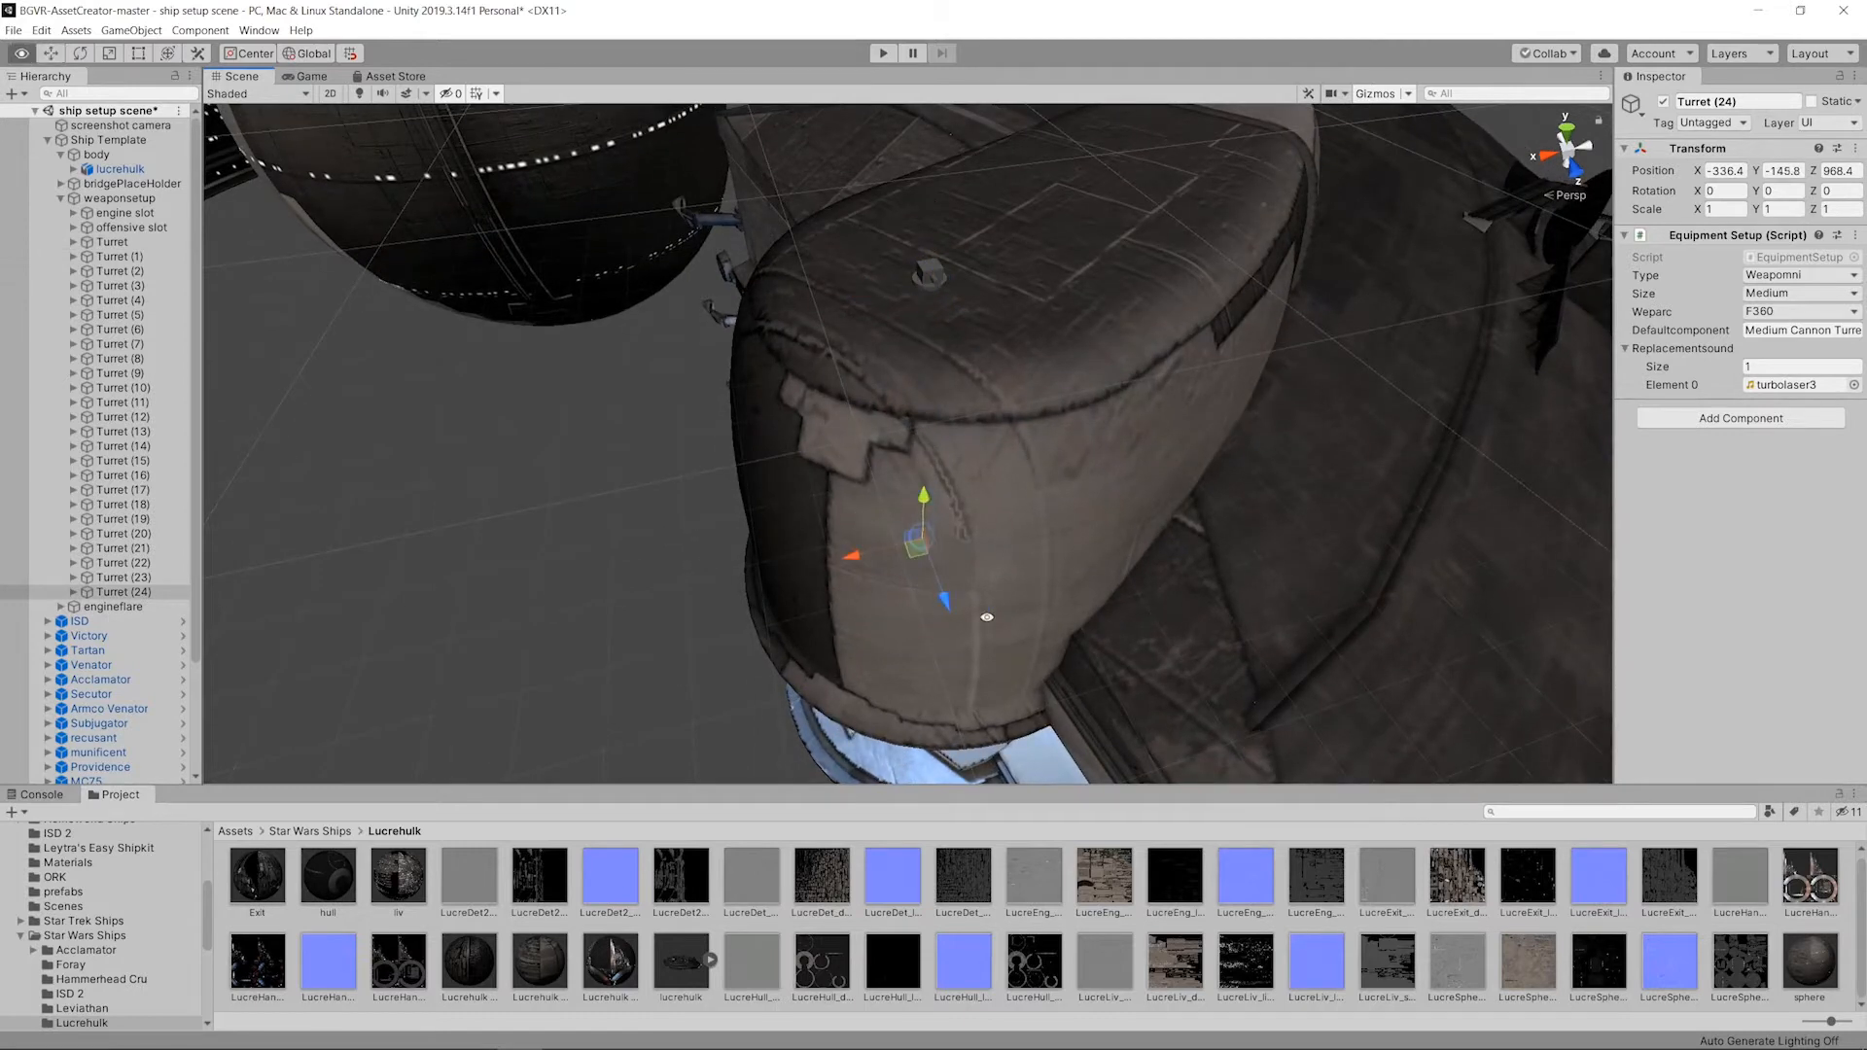
left_click_drag(987, 616, 1009, 309, "alt")
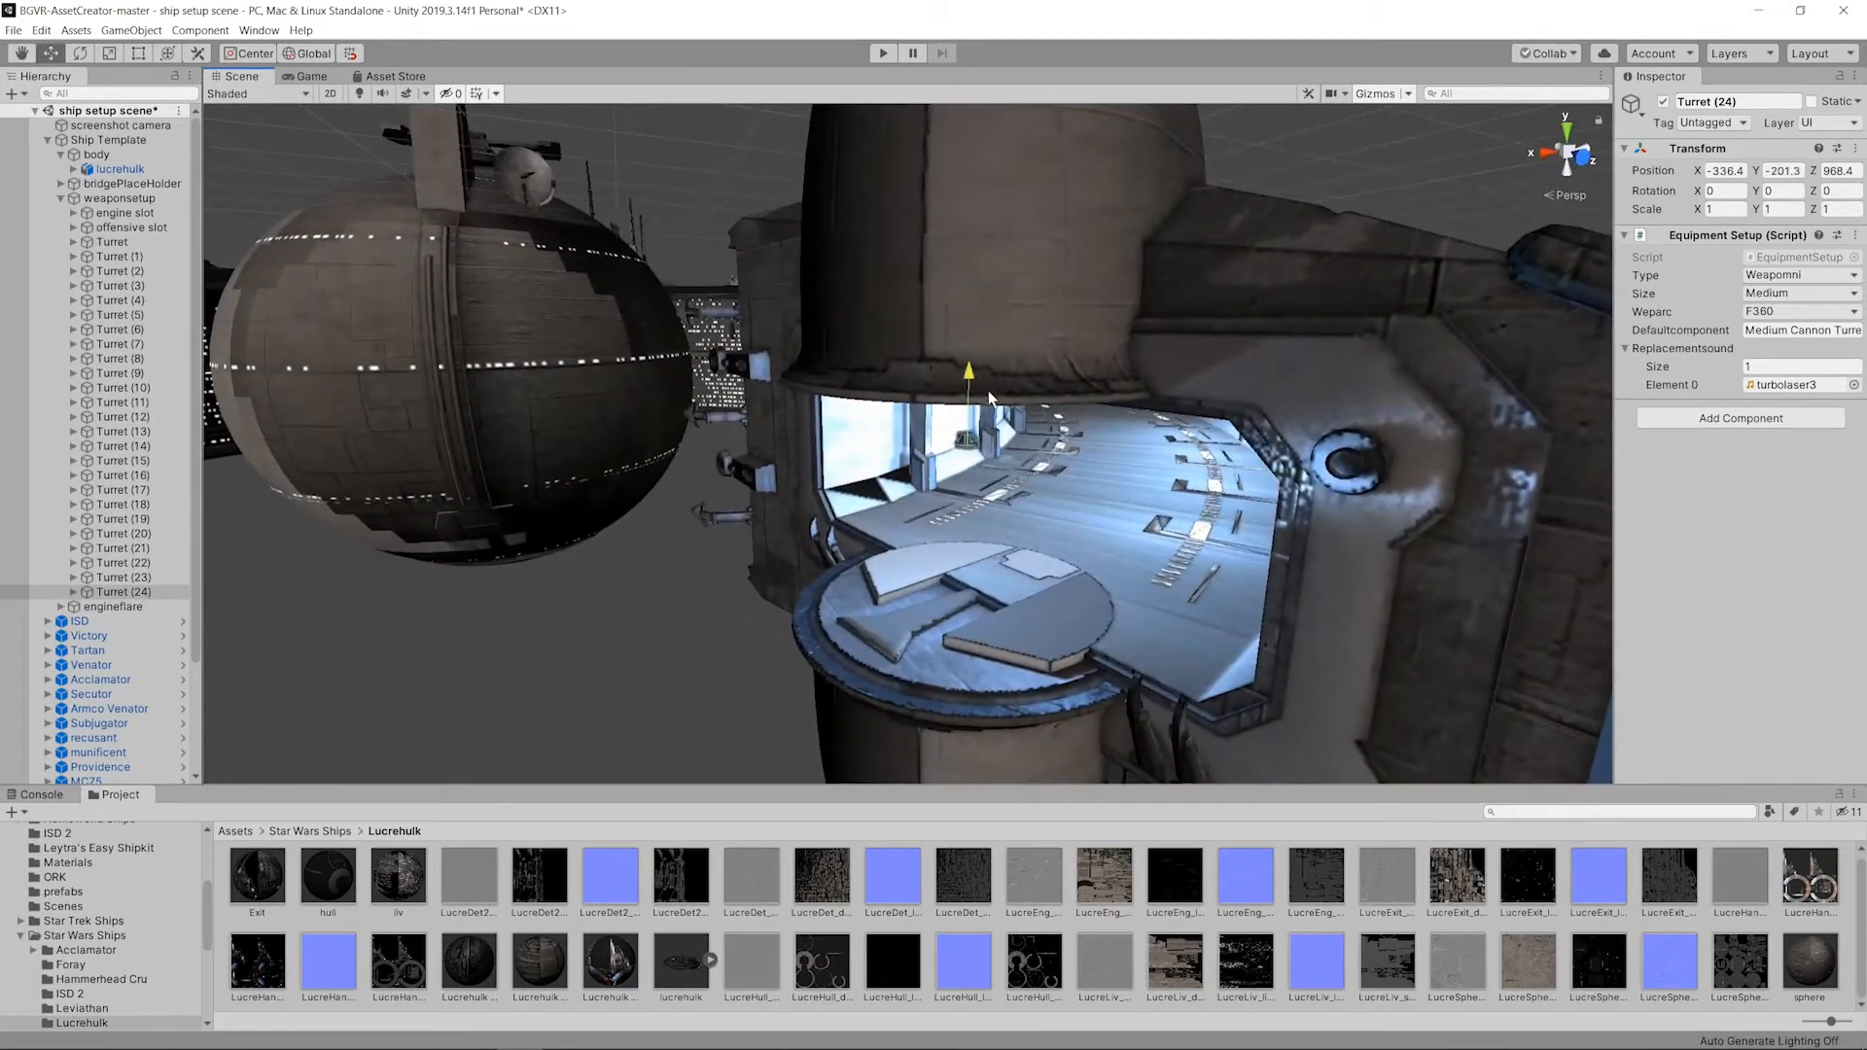
scroll(1106, 524, "up", 3)
left_click_drag(1105, 522, 1204, 517, "alt")
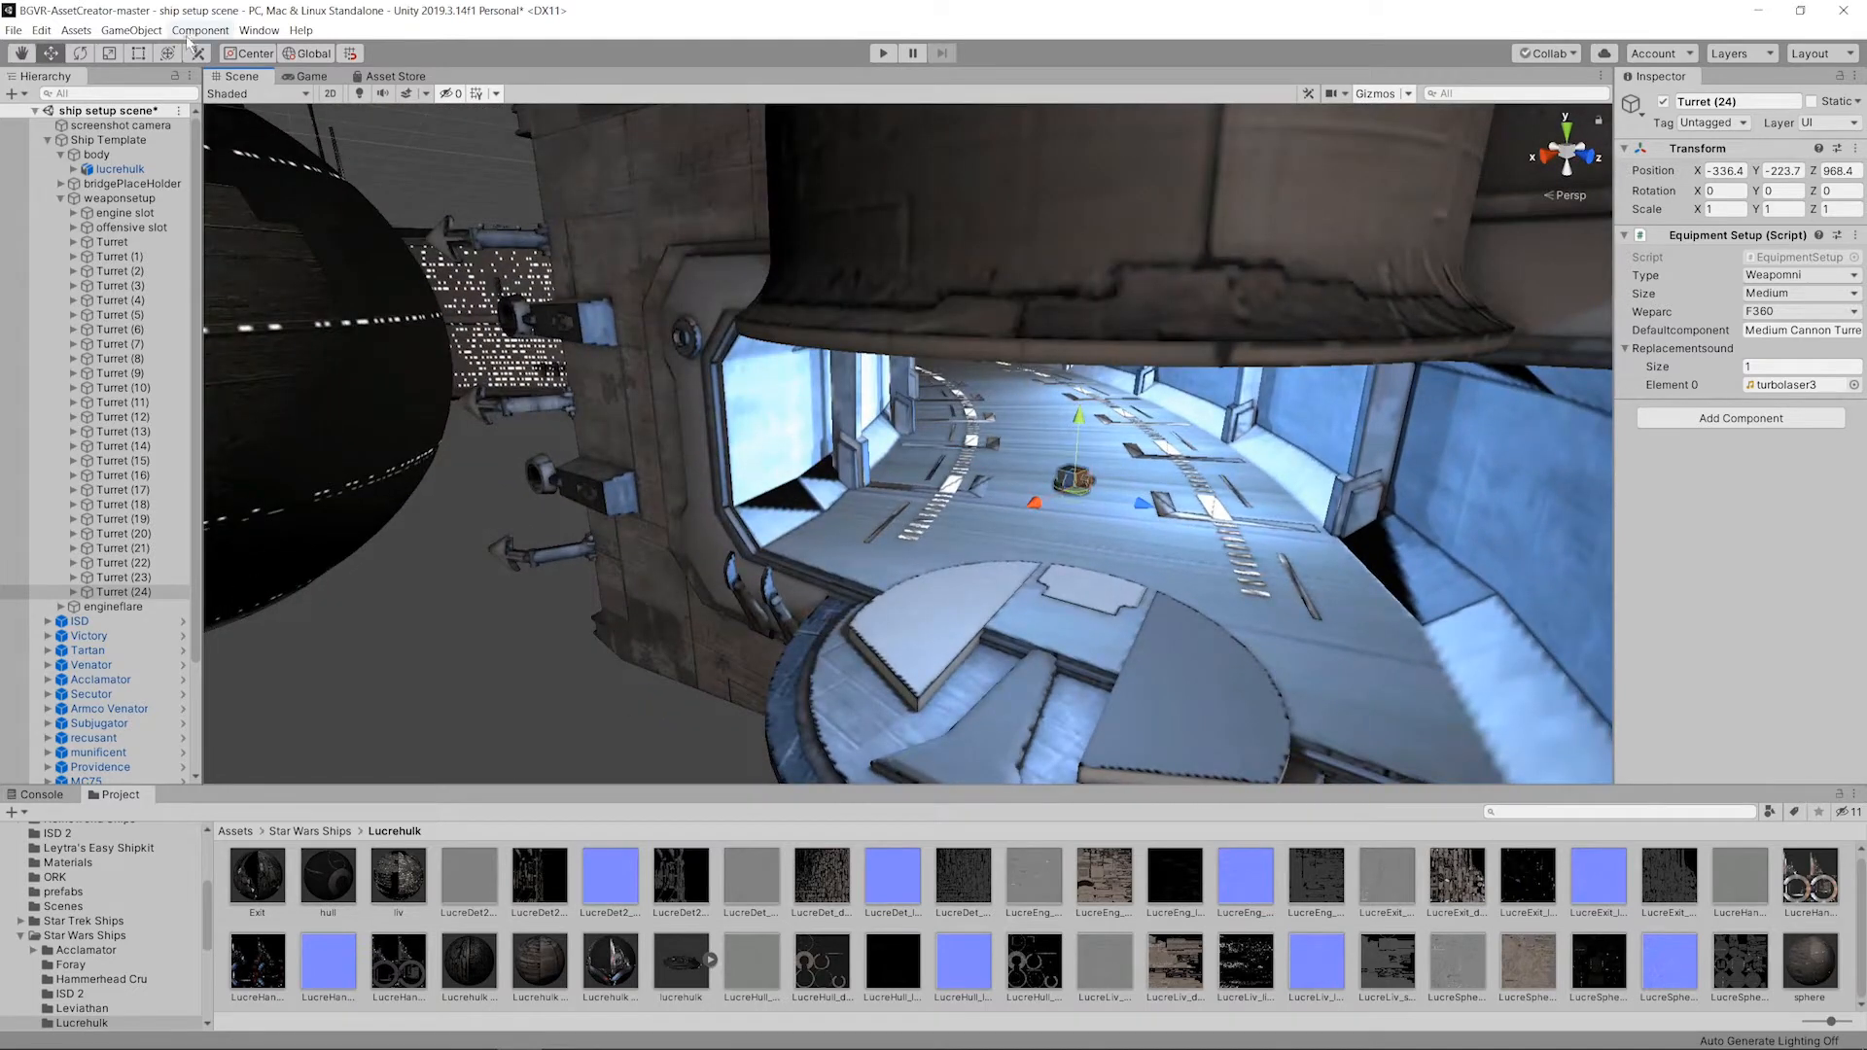
Step: Rotate the turret copy to Y 75.603, move it to X -386.9, Y -236.4, Z 952 in the hangar, and rename it hangar
left_click(78, 59)
left_click_drag(1006, 326, 942, 438, "alt")
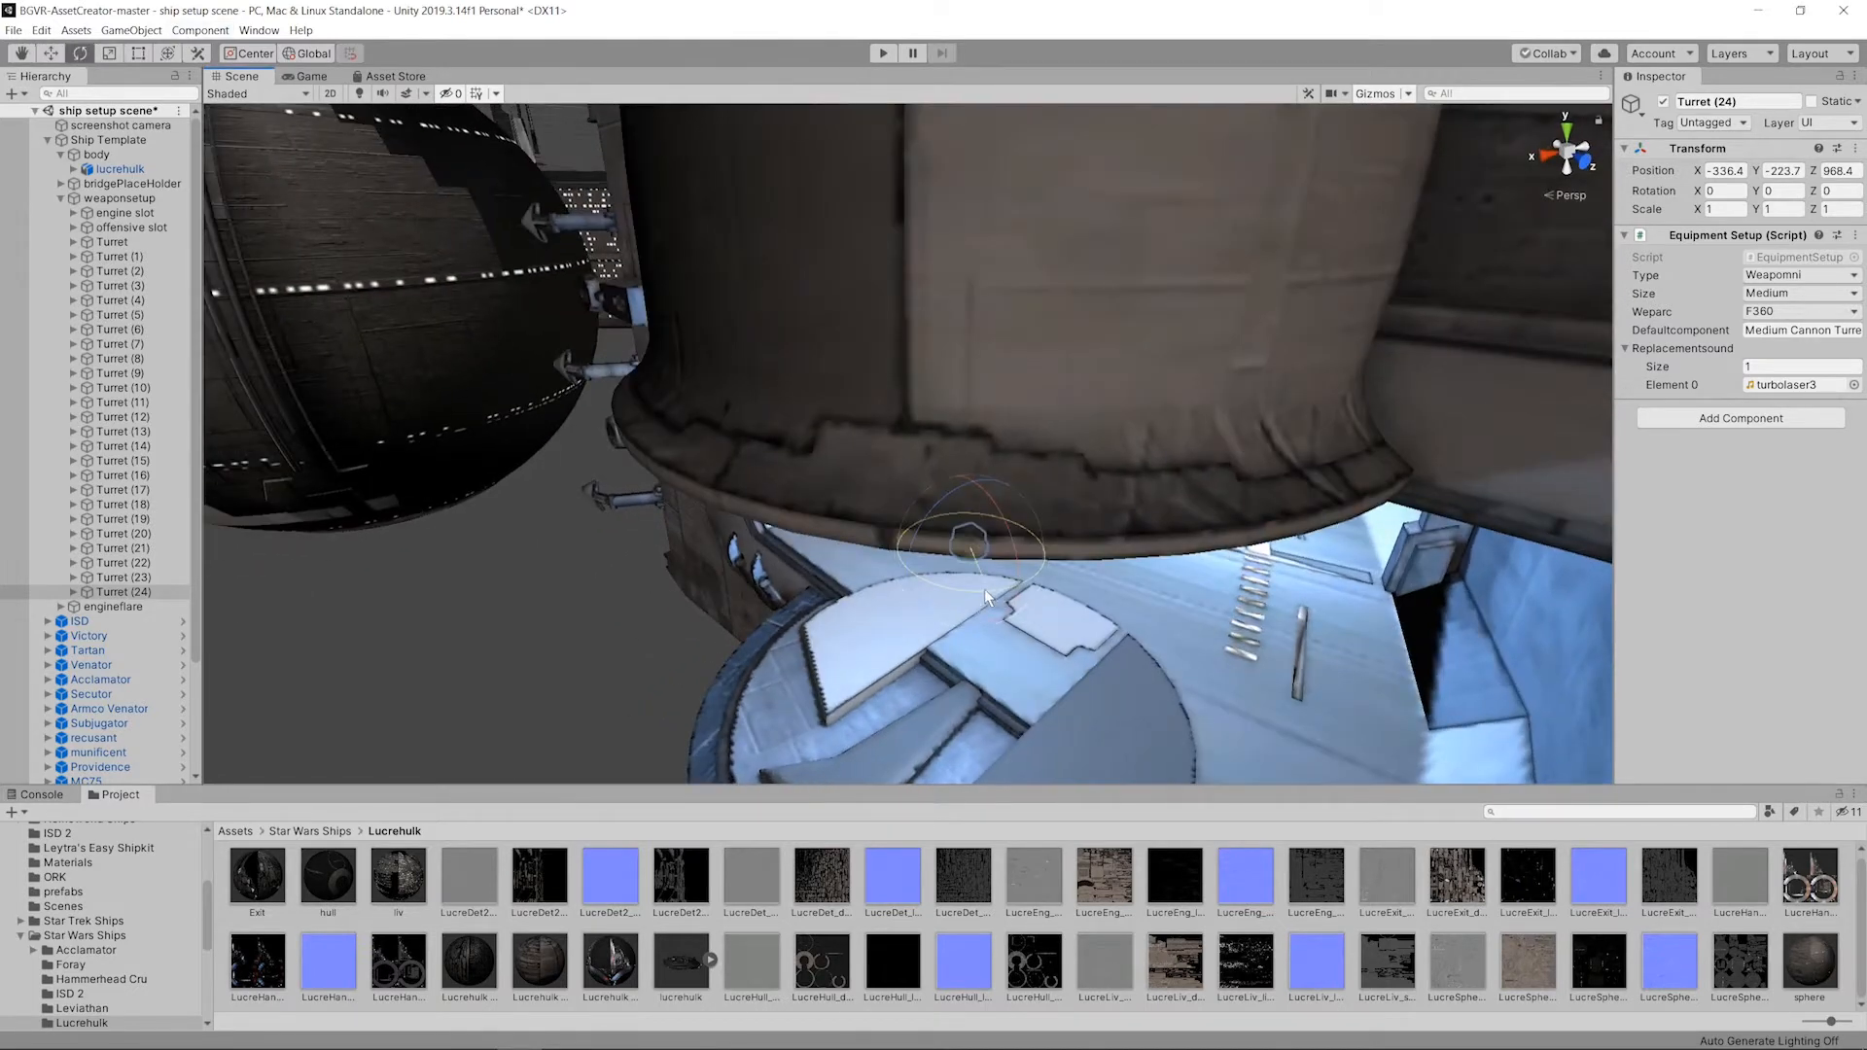
left_click_drag(785, 531, 788, 459)
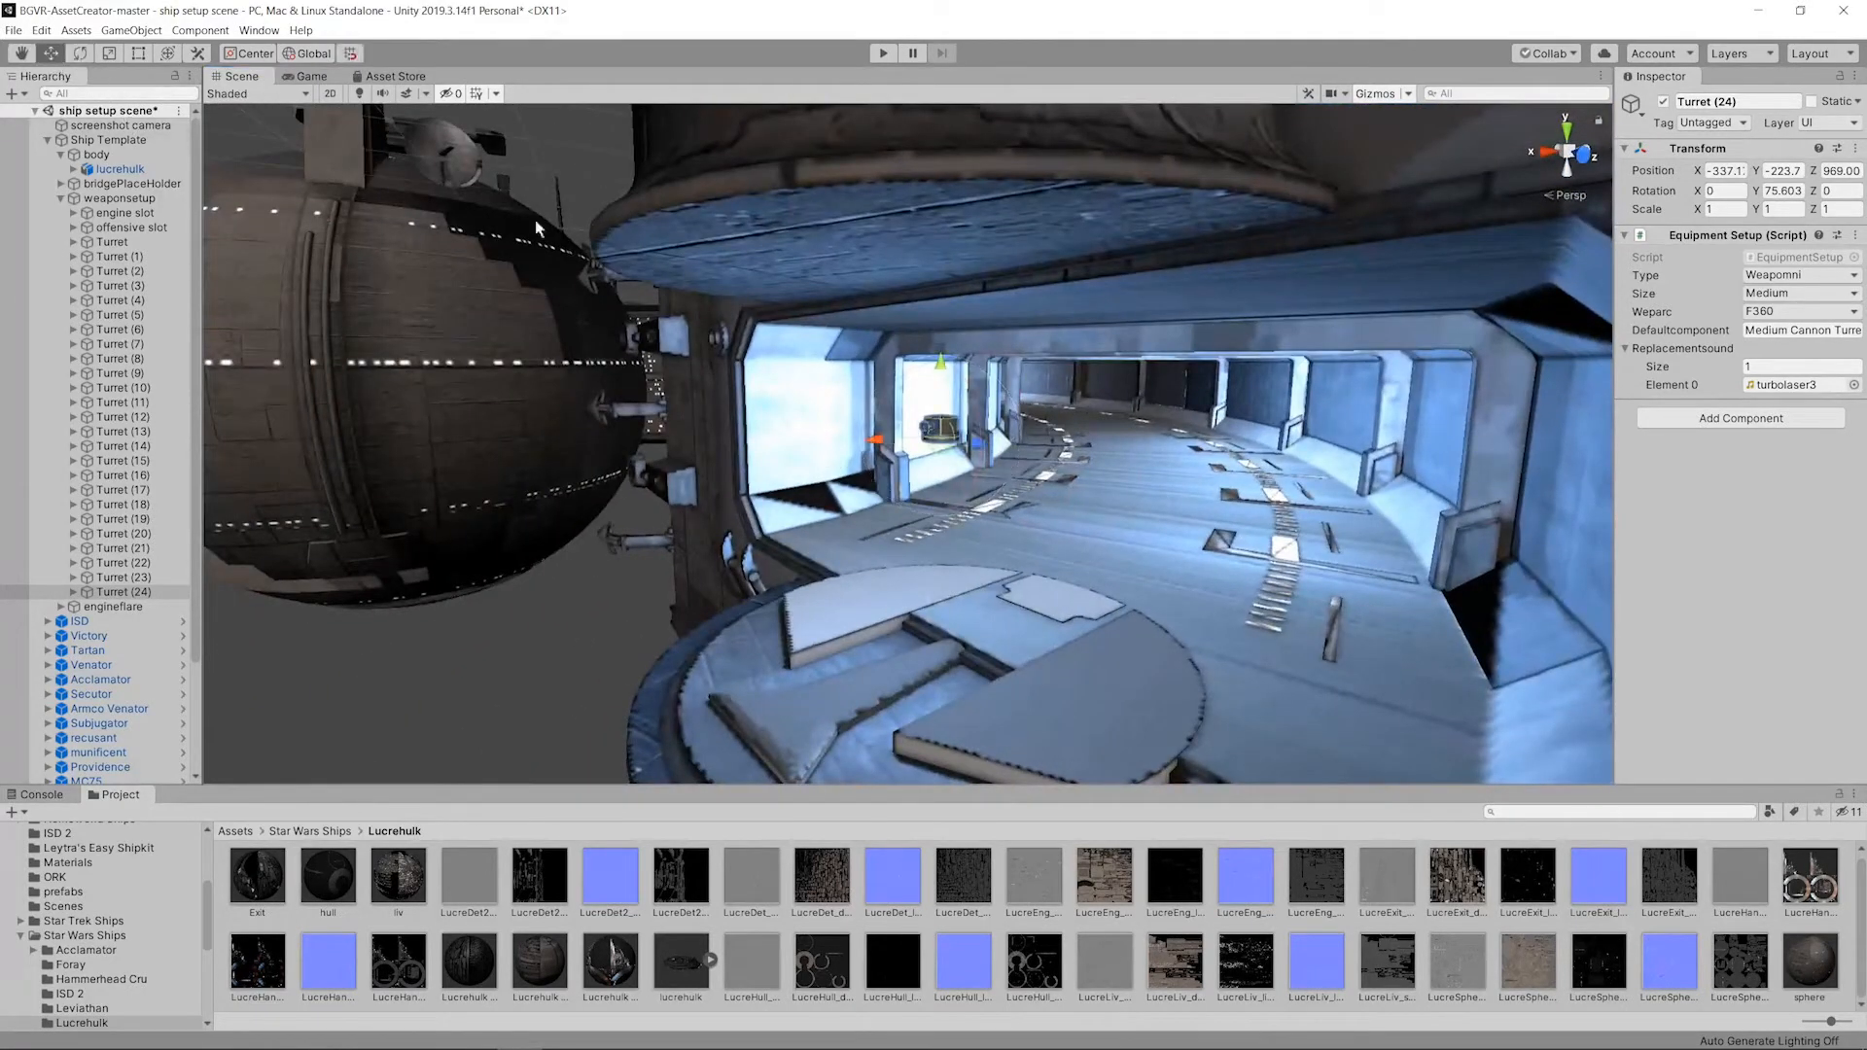
left_click_drag(535, 229, 802, 412, "alt")
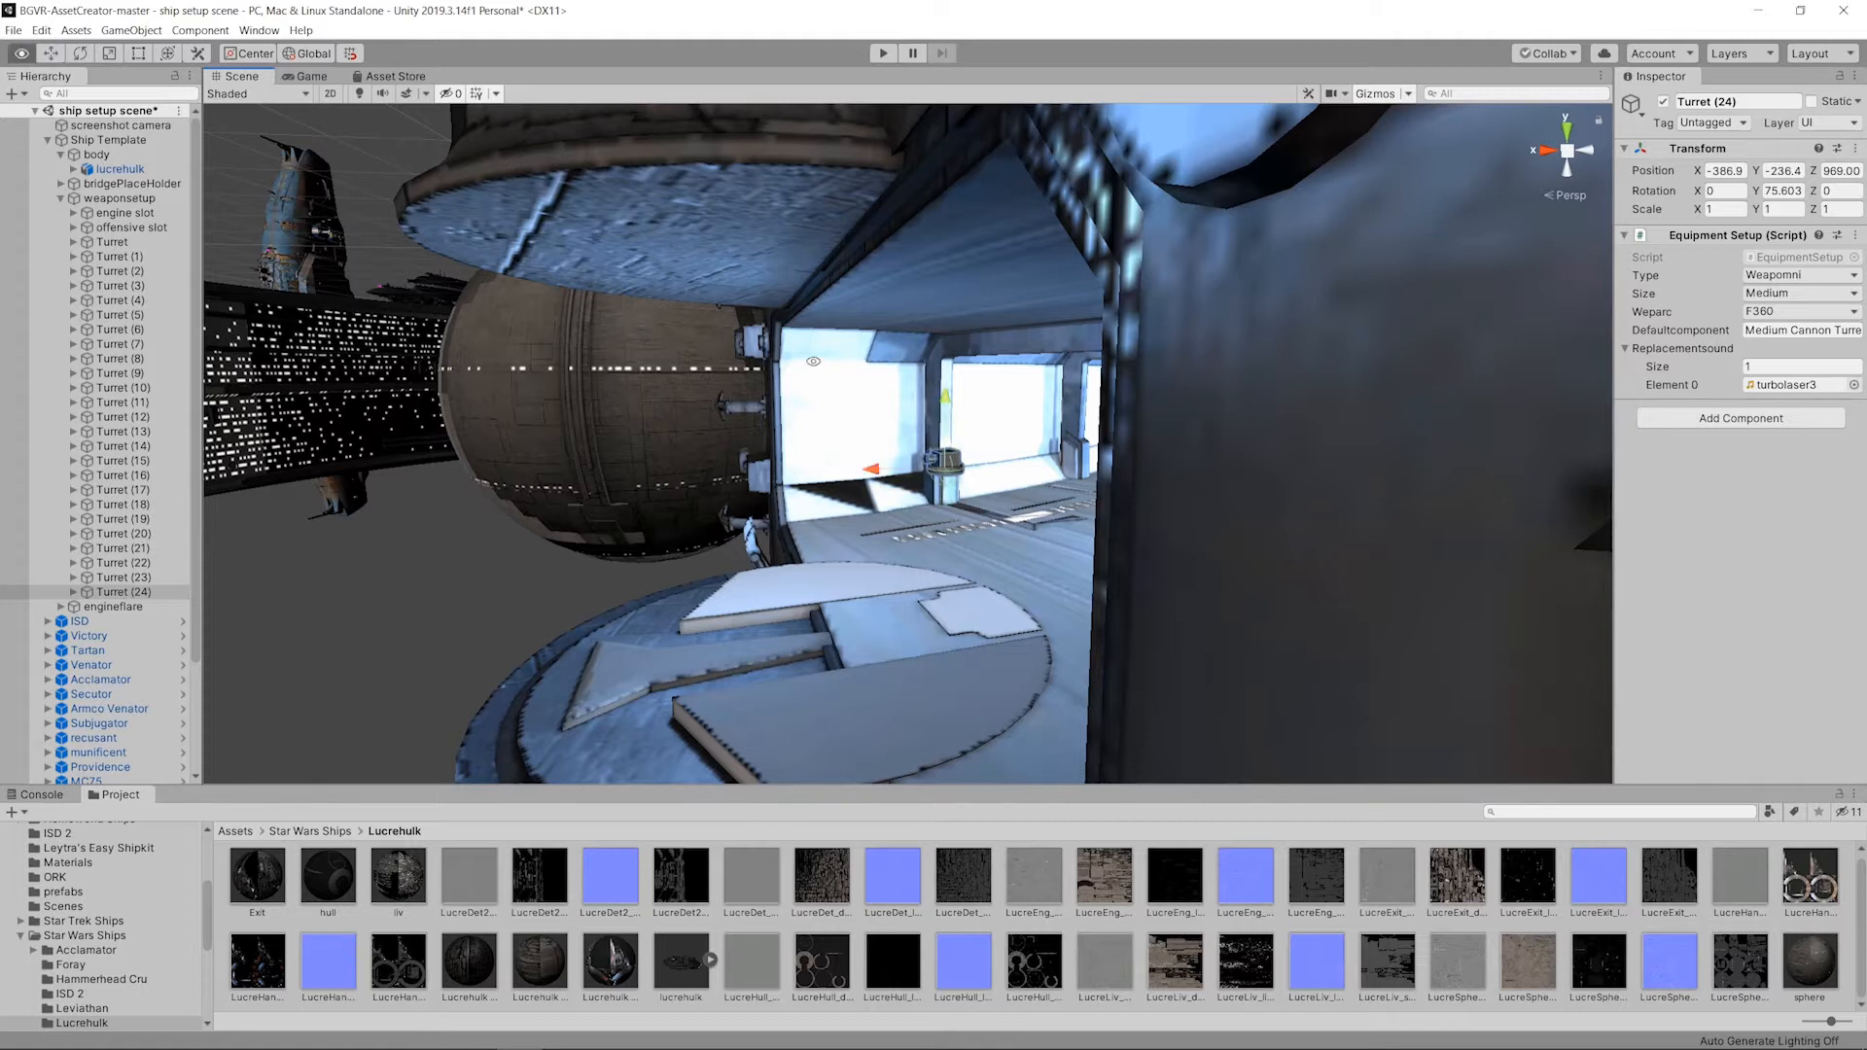
left_click_drag(813, 361, 909, 535, "alt")
scroll(1155, 456, "down", 10)
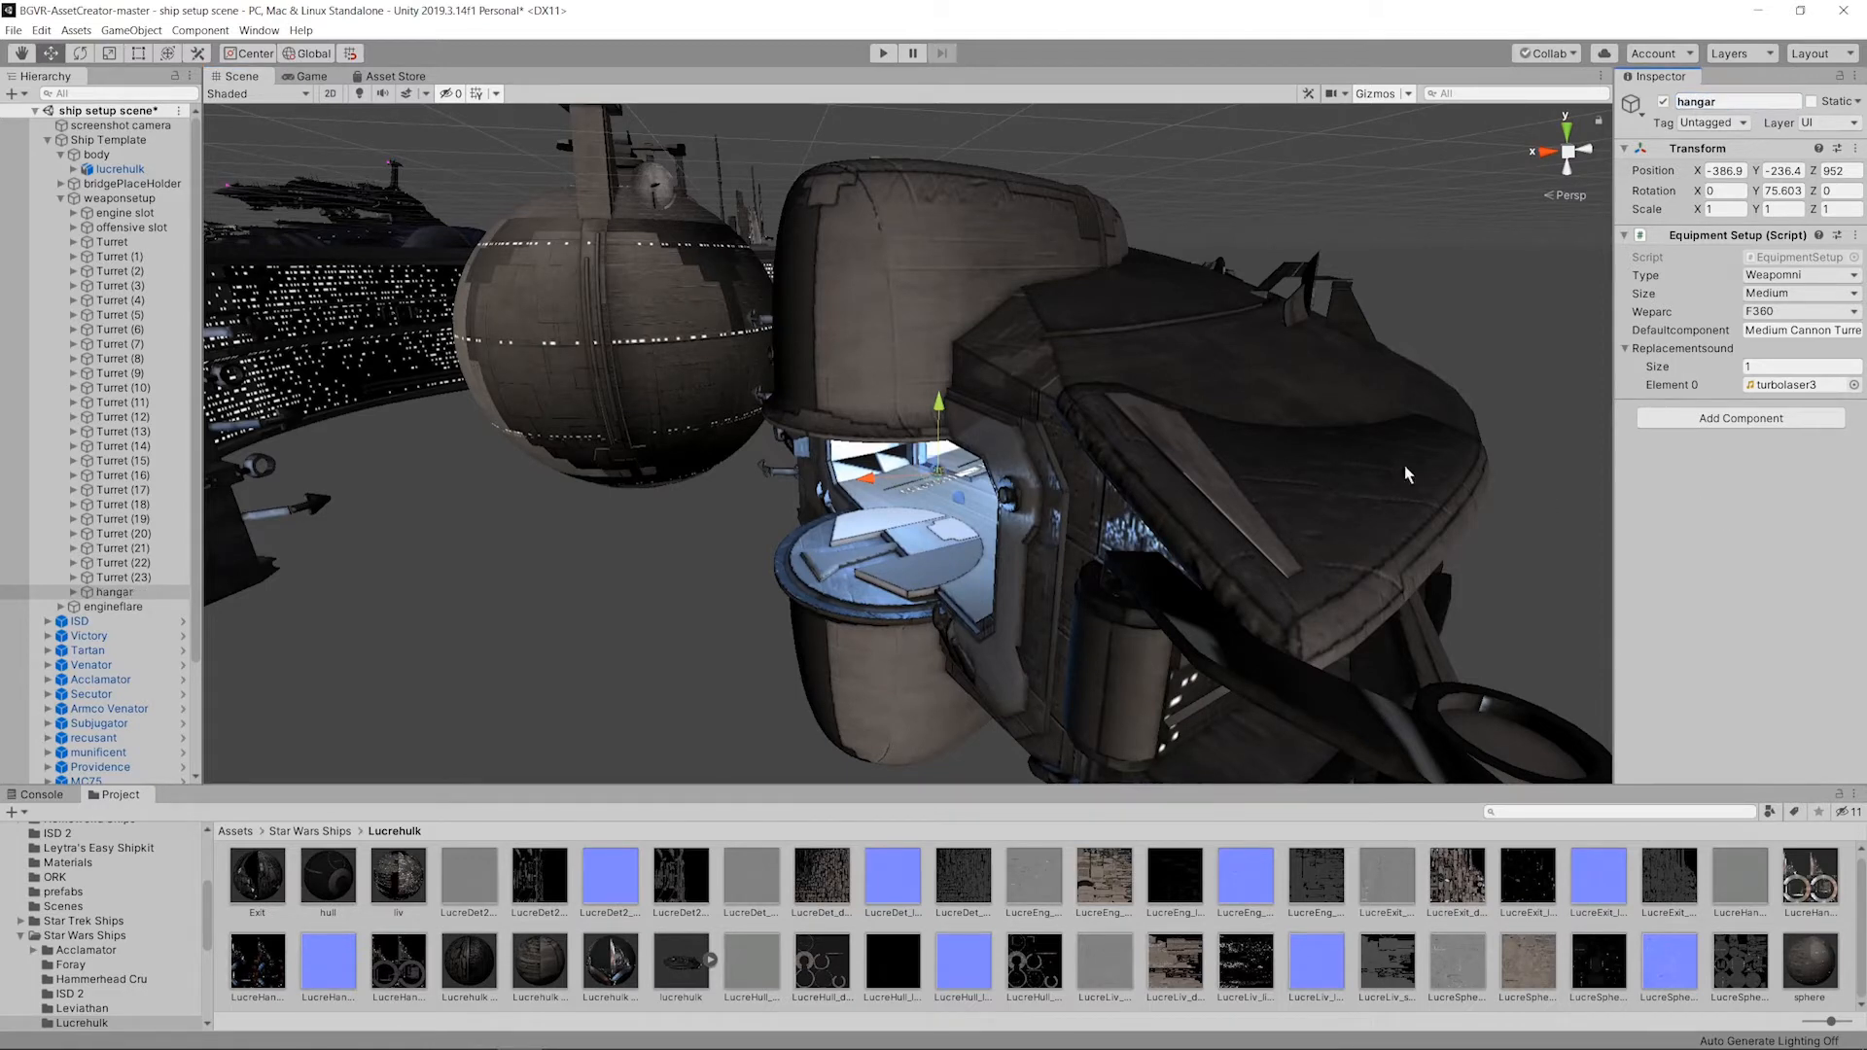
Step: Duplicate the hangar slot and mirror the copy into the opposite hangar by setting its X position to 386.9
key("ctrl+d")
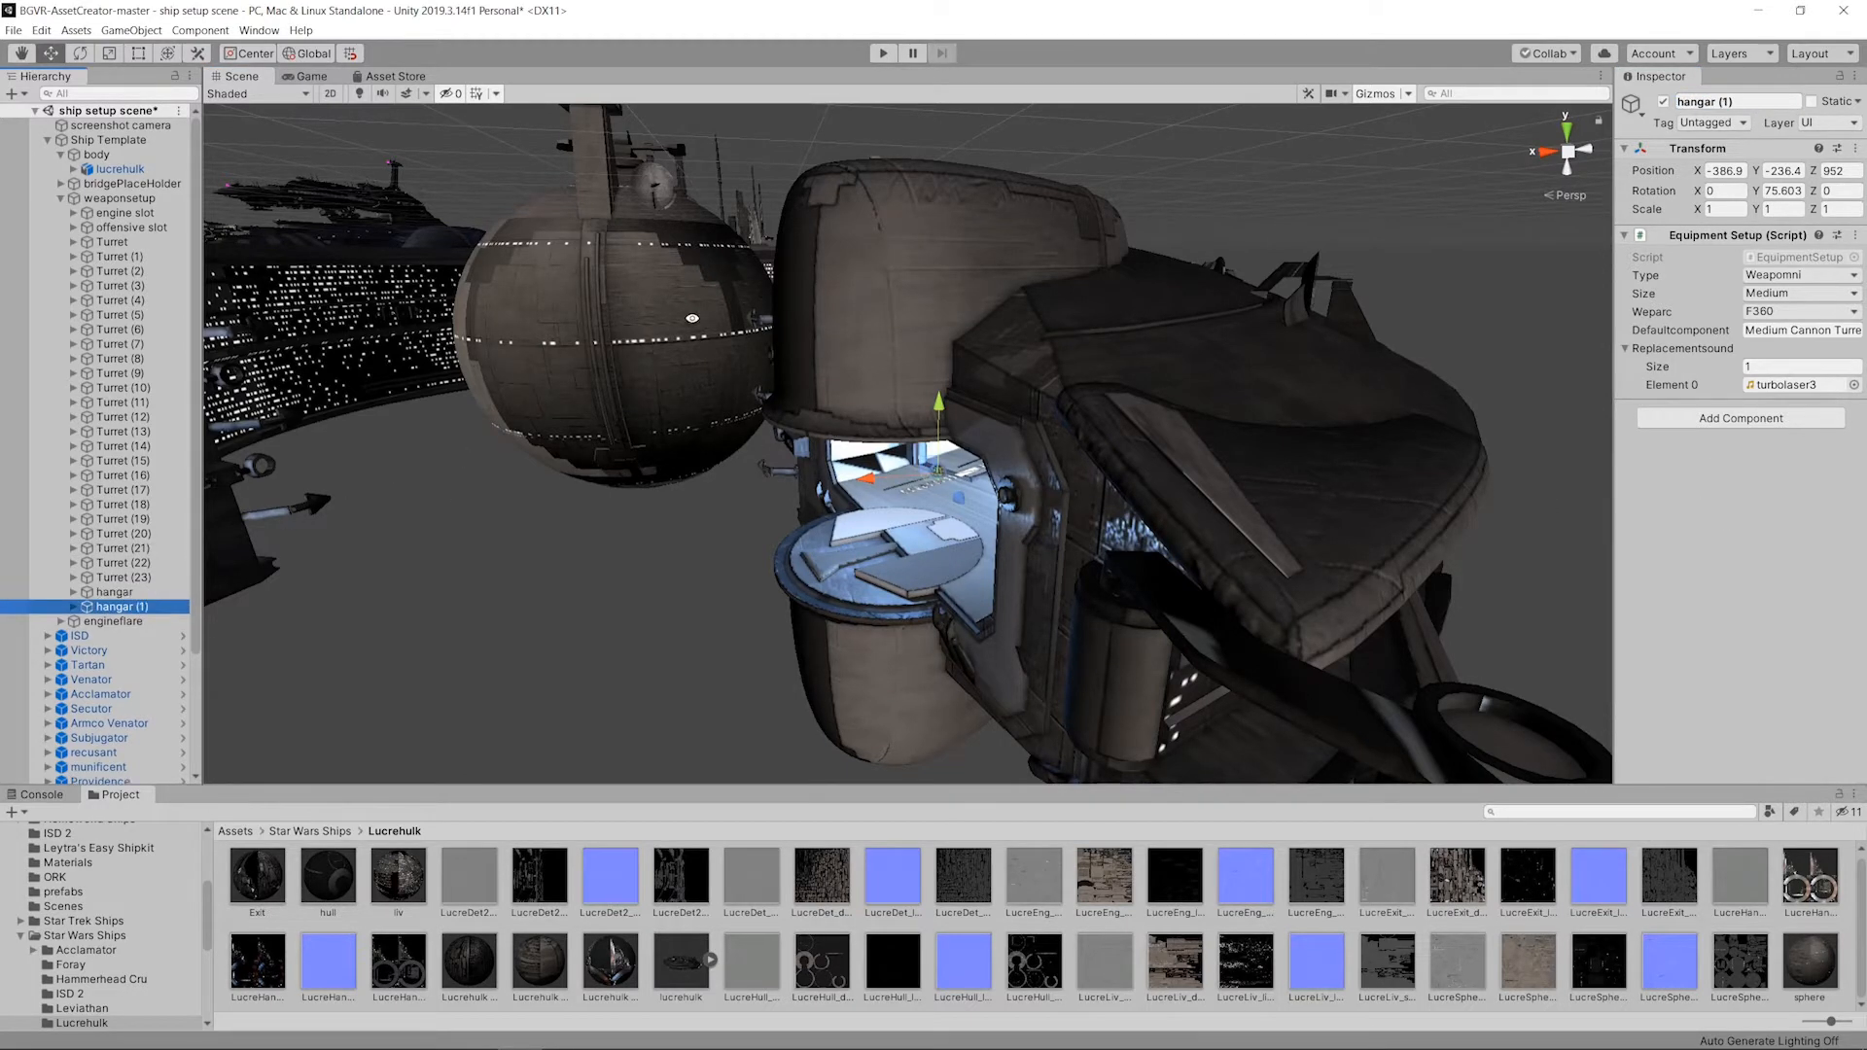
middle_click_drag(692, 317, 625, 339)
left_click_drag(623, 336, 813, 329)
middle_click_drag(730, 340, 608, 357)
left_click_drag(608, 357, 897, 340, "alt")
left_click(119, 606)
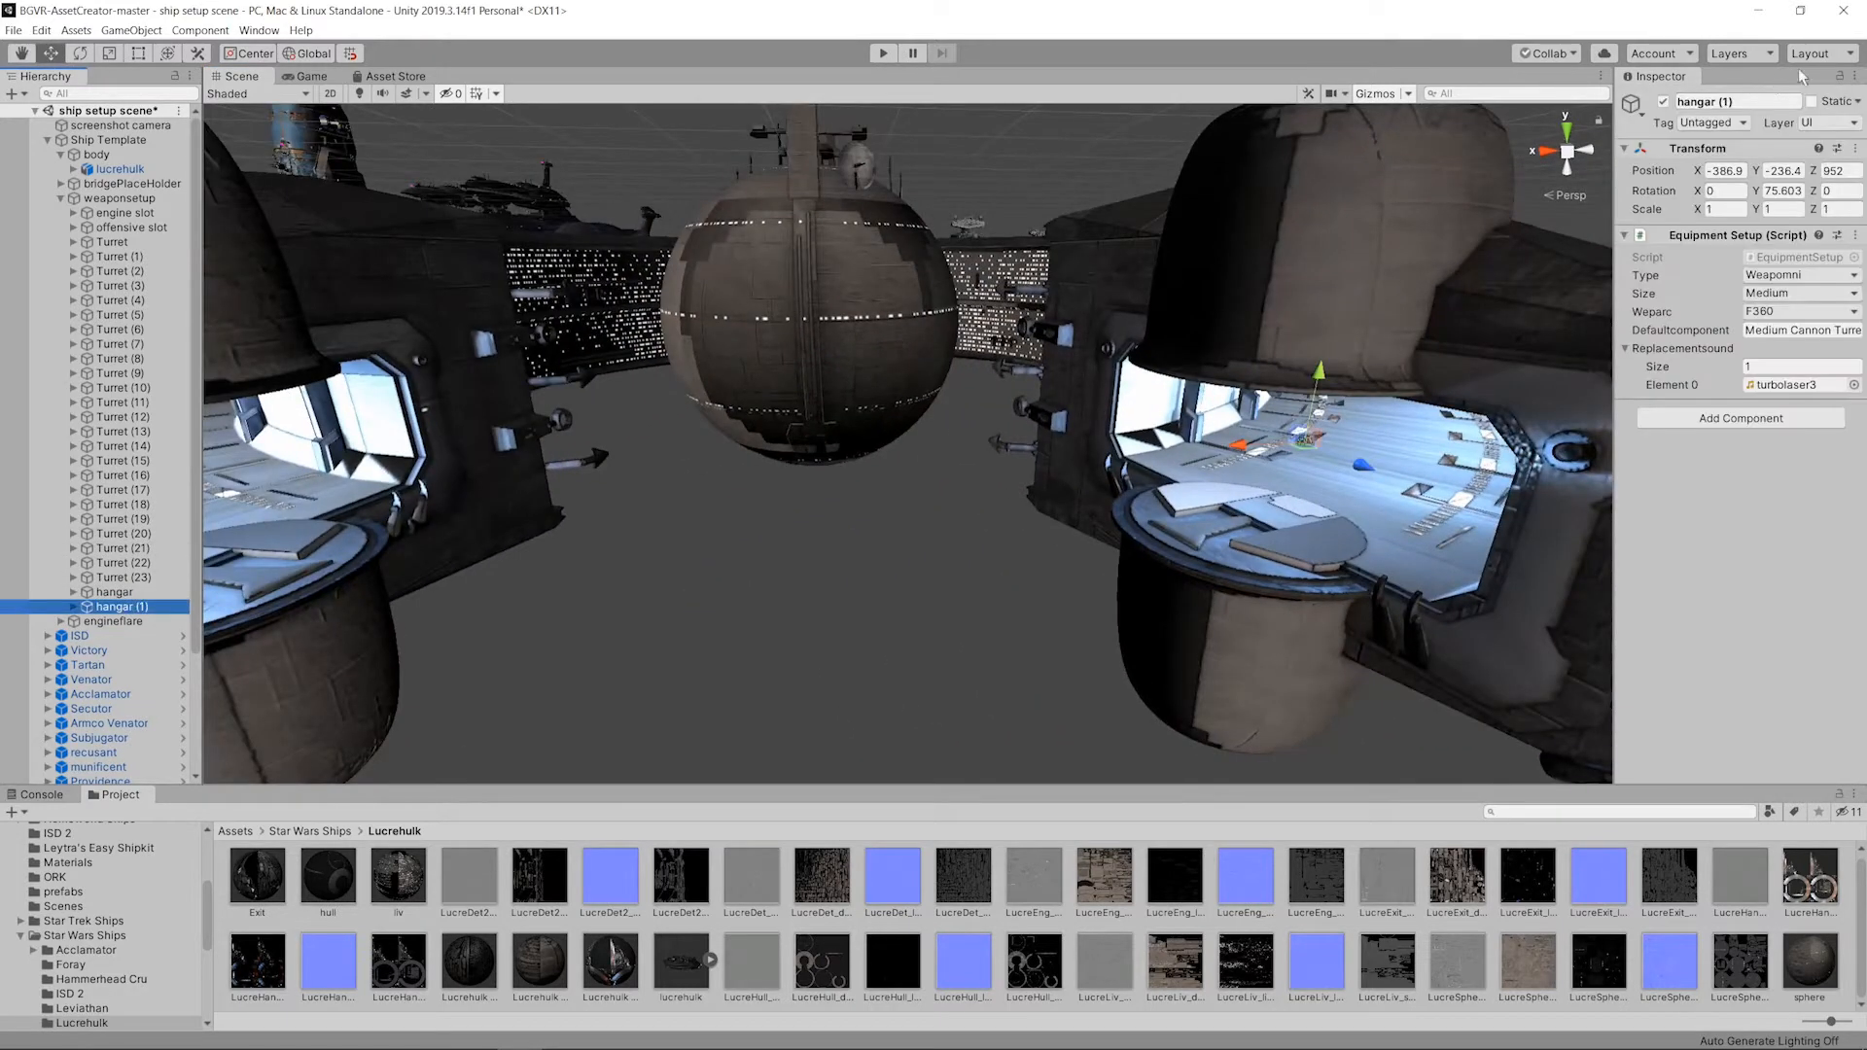
left_click(1734, 165)
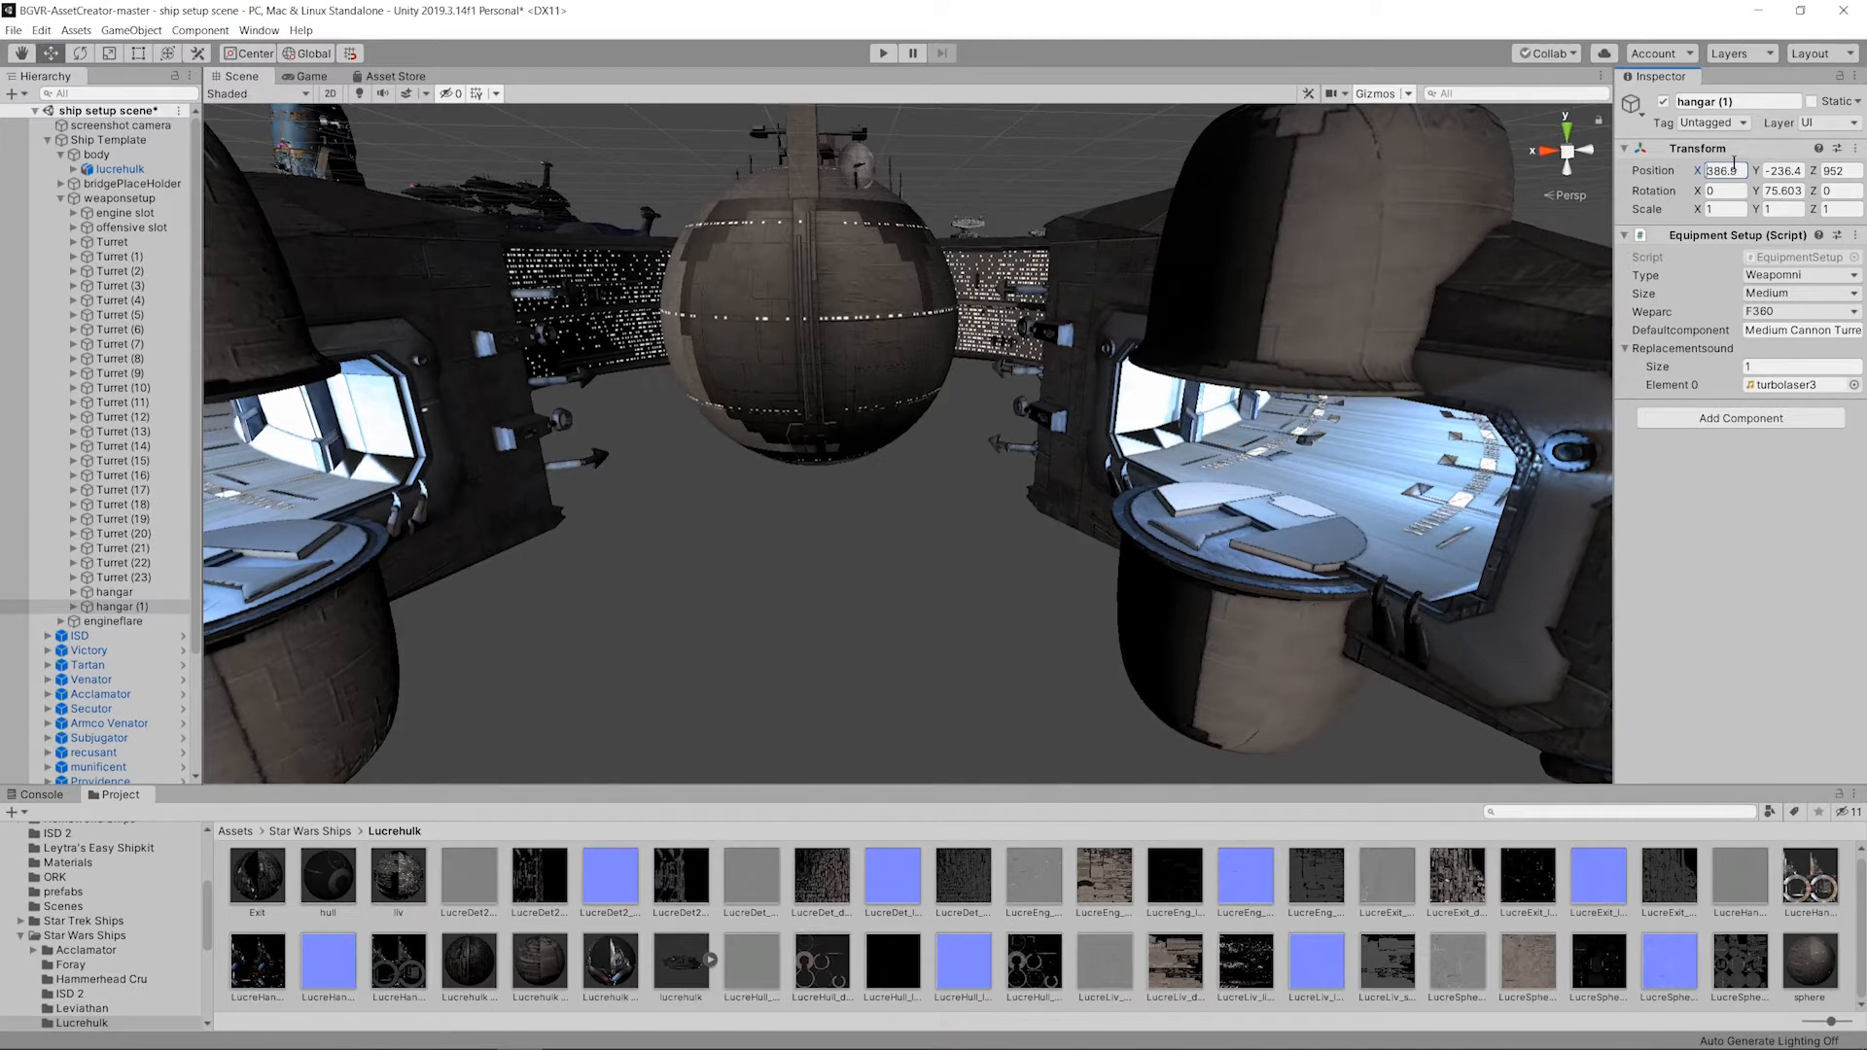
Step: Set the second hangar slot's Y rotation to -75.603 so it mirrors the first one
left_click_drag(955, 321, 1002, 331, "alt")
scroll(860, 304, "up", 3)
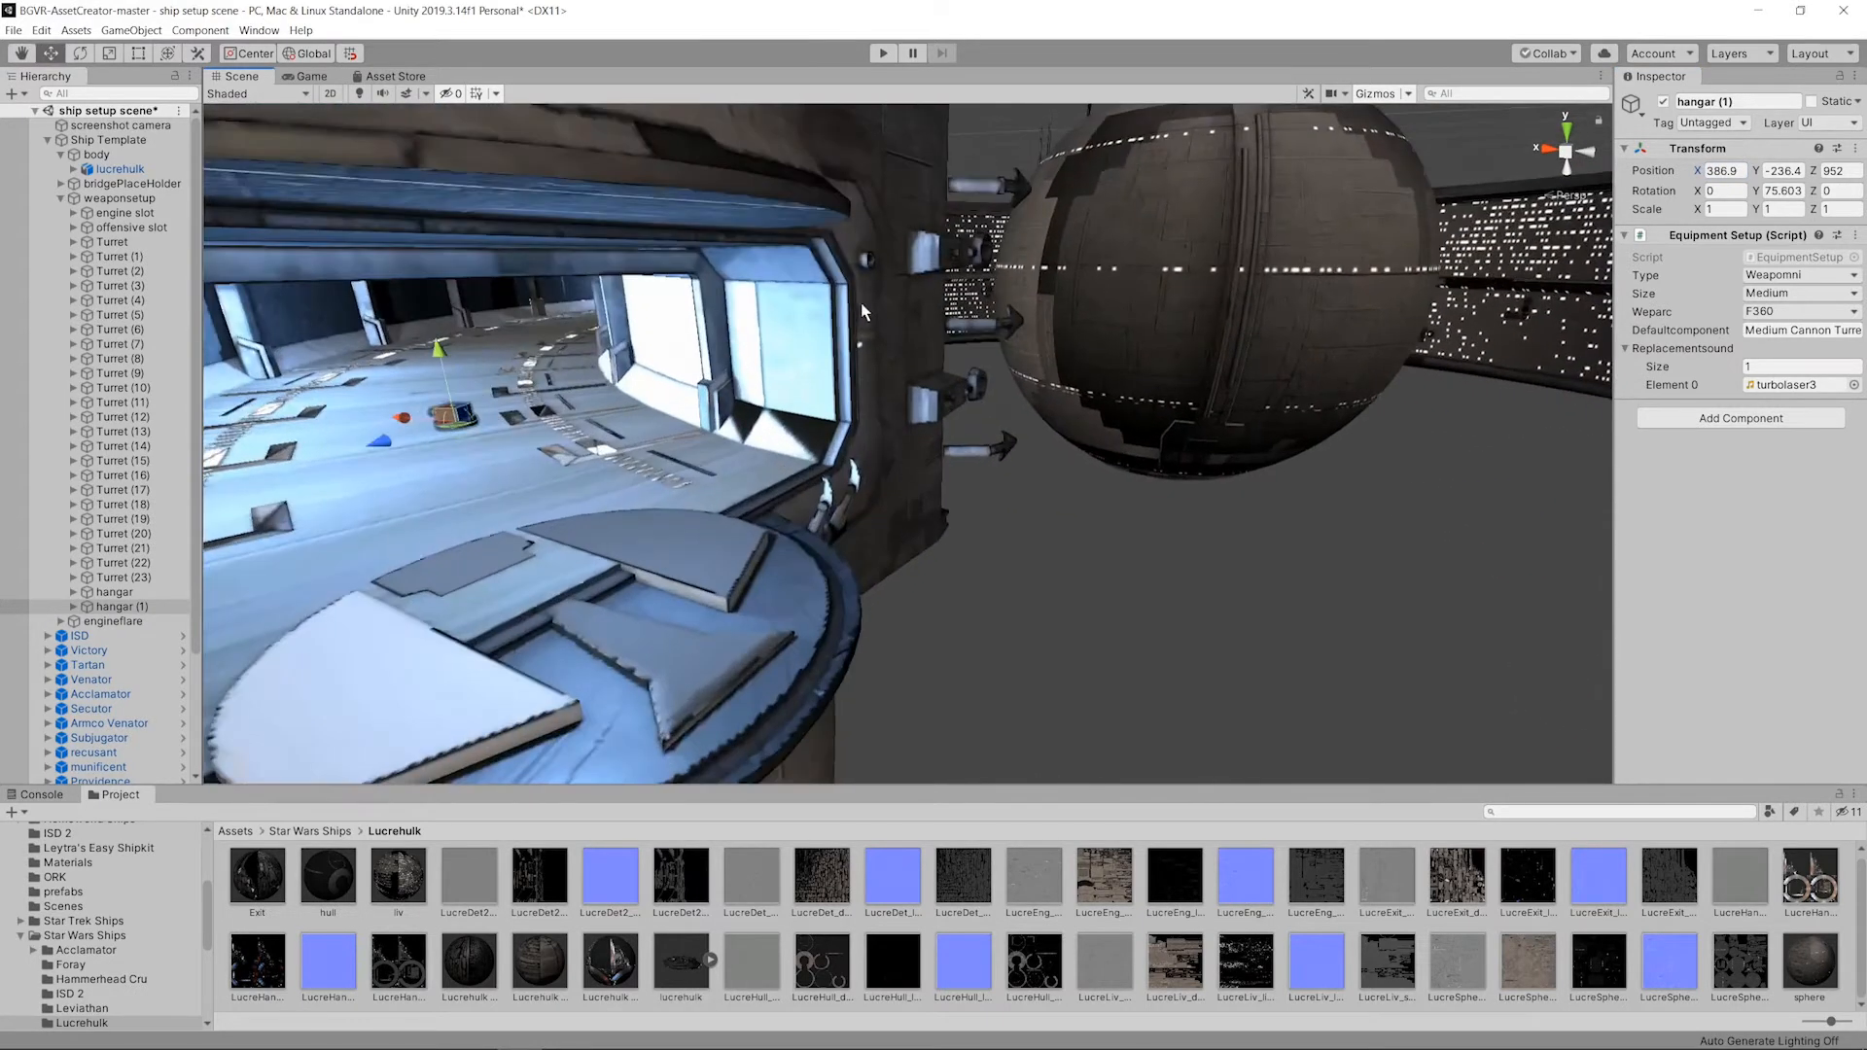
middle_click_drag(1024, 333, 1451, 317)
scroll(1304, 321, "up", 3)
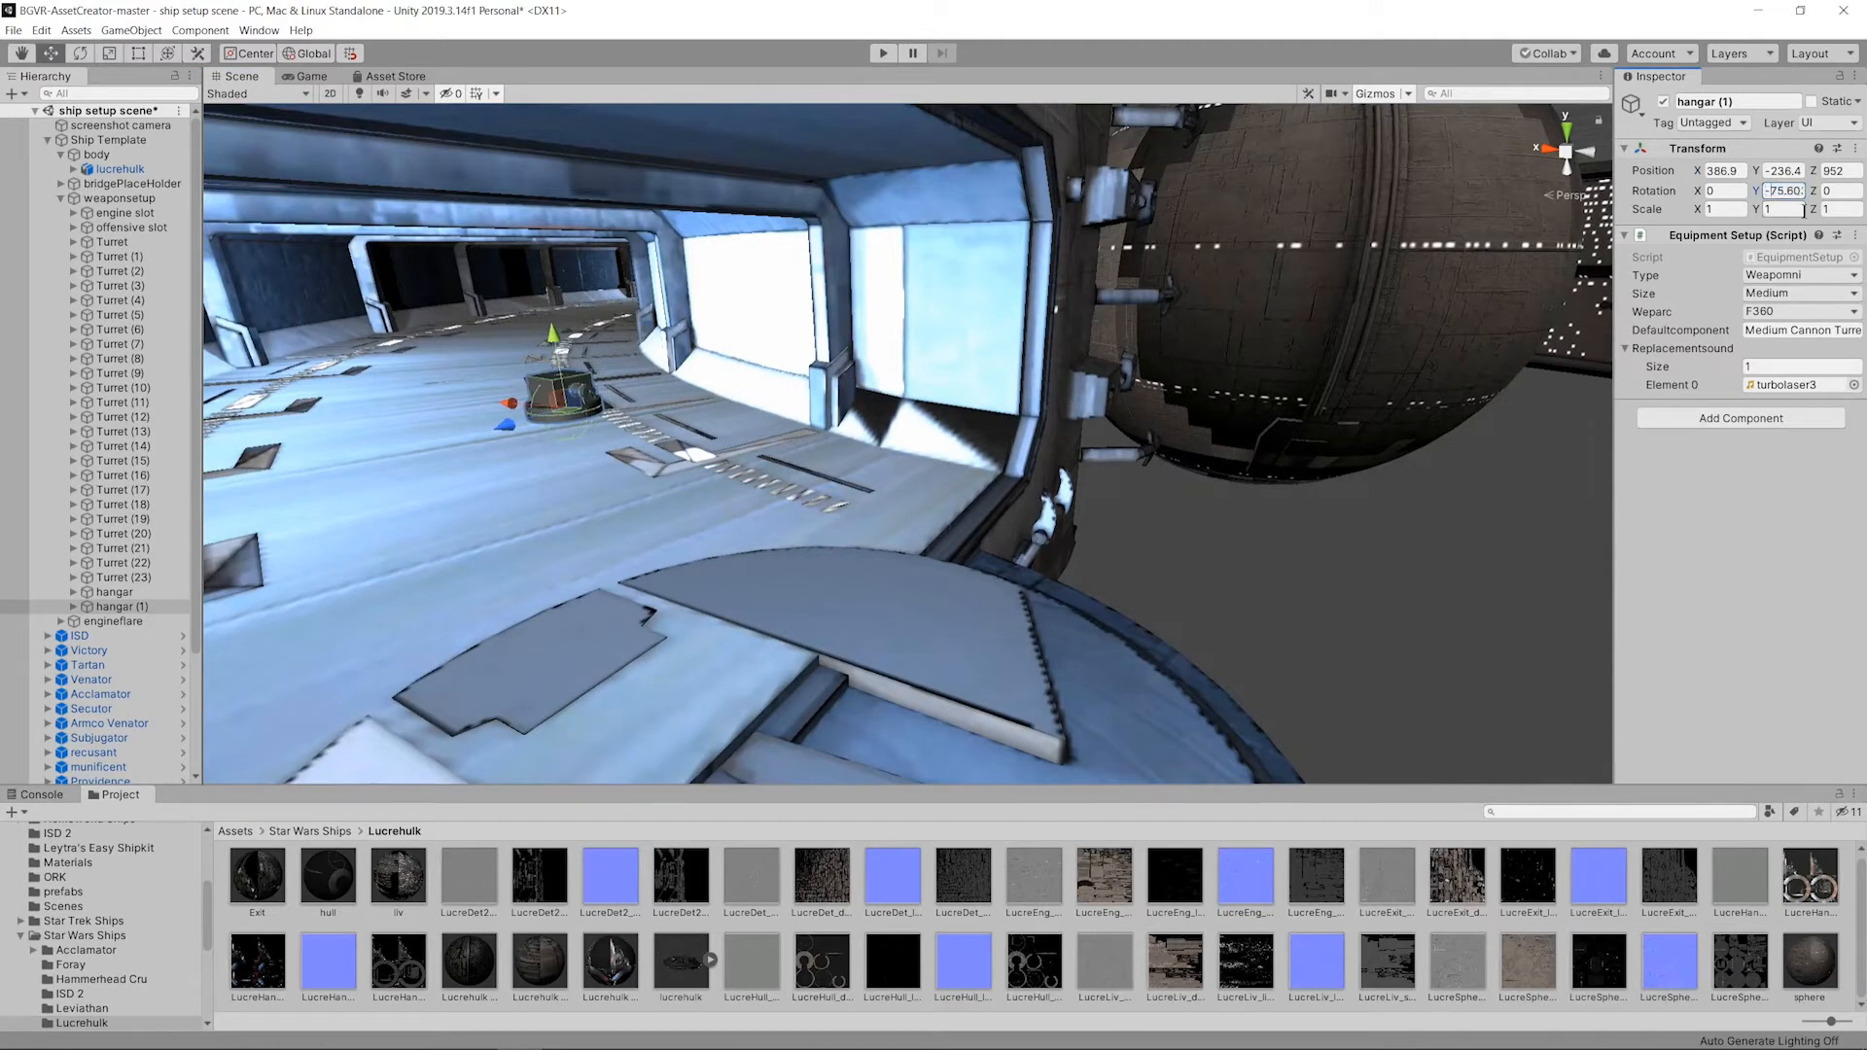
left_click_drag(1128, 358, 911, 447, "alt")
scroll(978, 425, "down", 4)
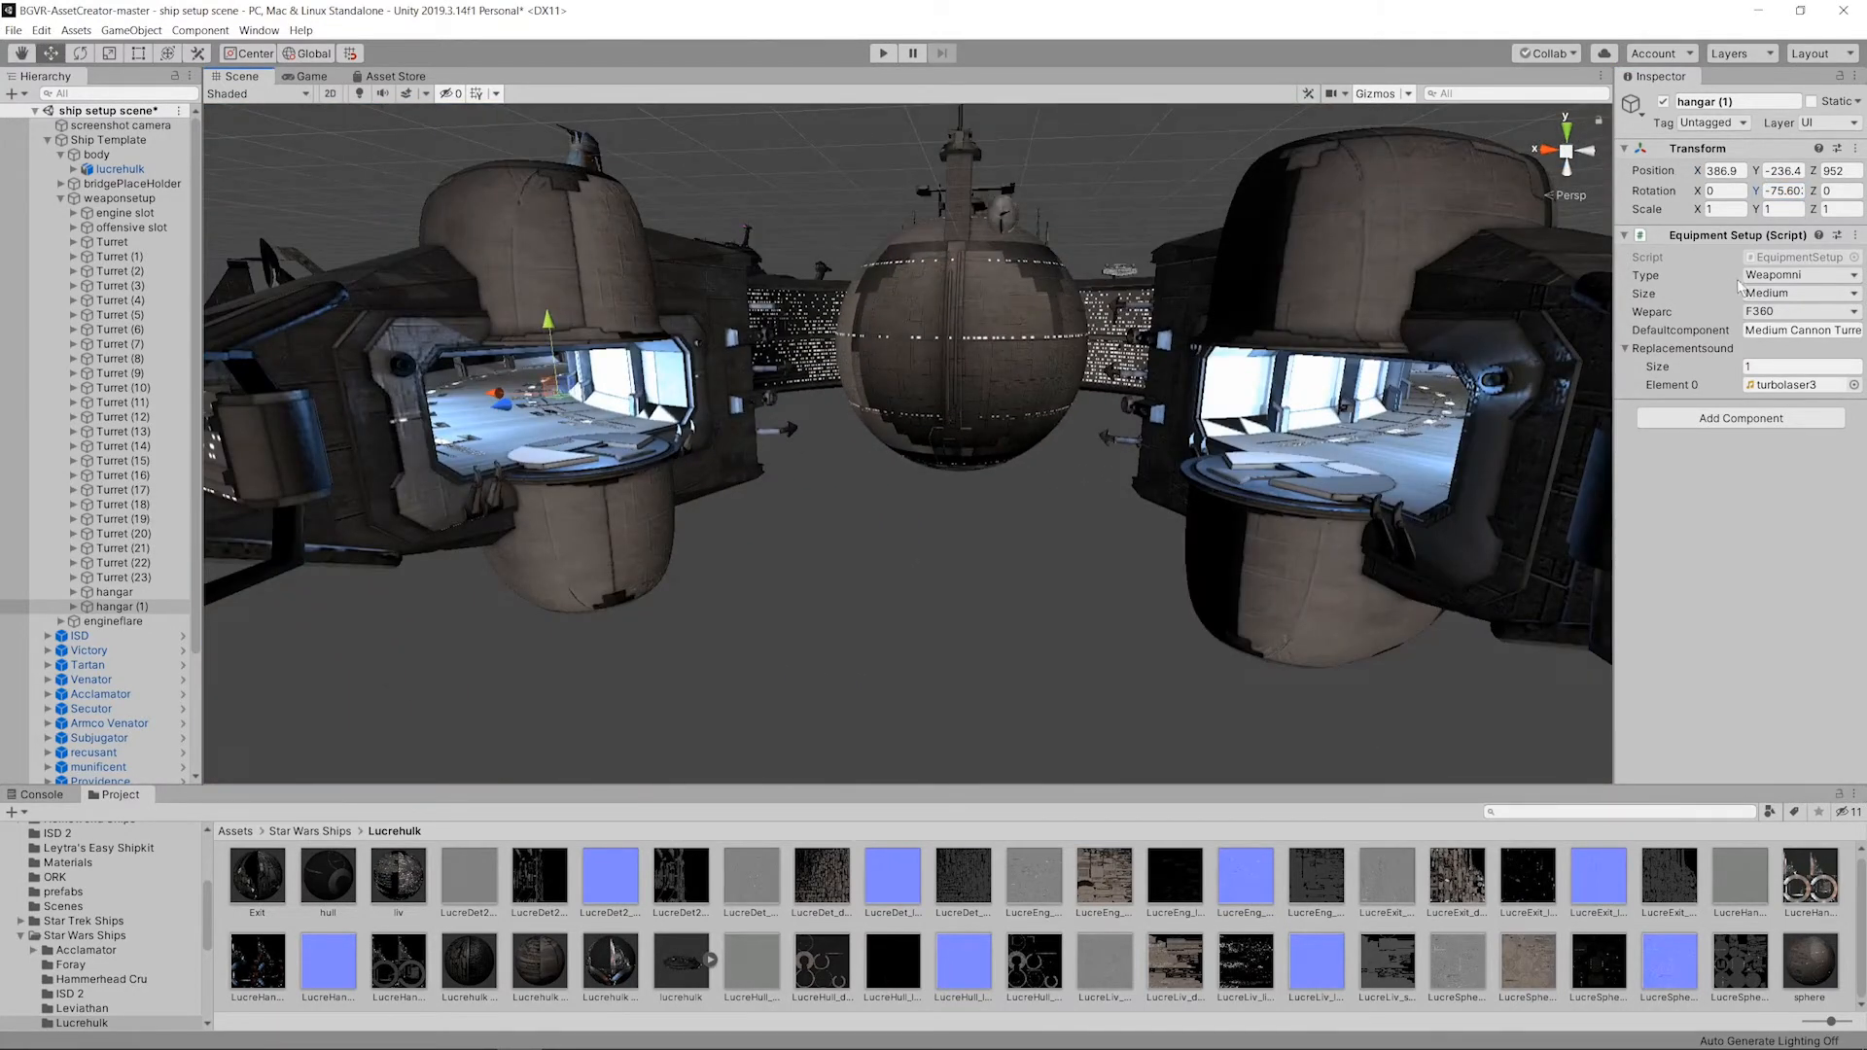
Step: Select both hangar slots and set their equipment type to Bay, weapon arc to None and size to Small
left_click(115, 592)
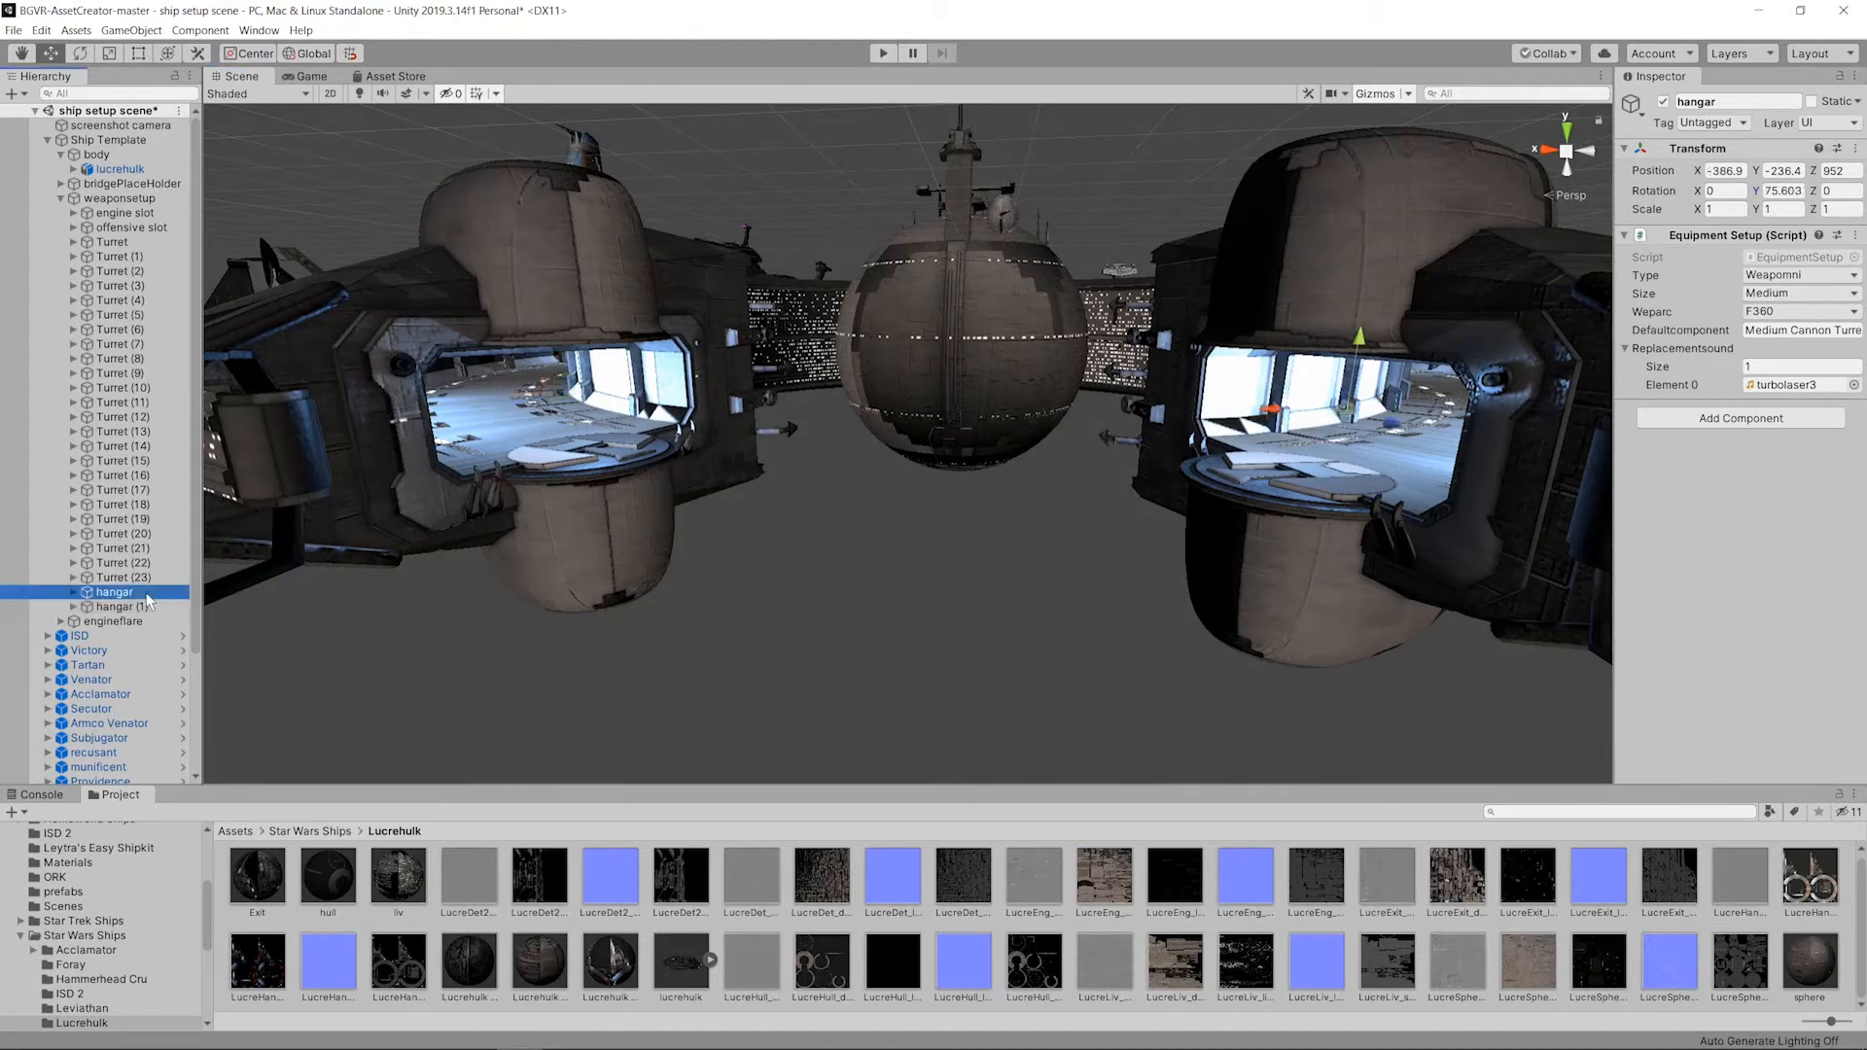
left_click(1827, 277)
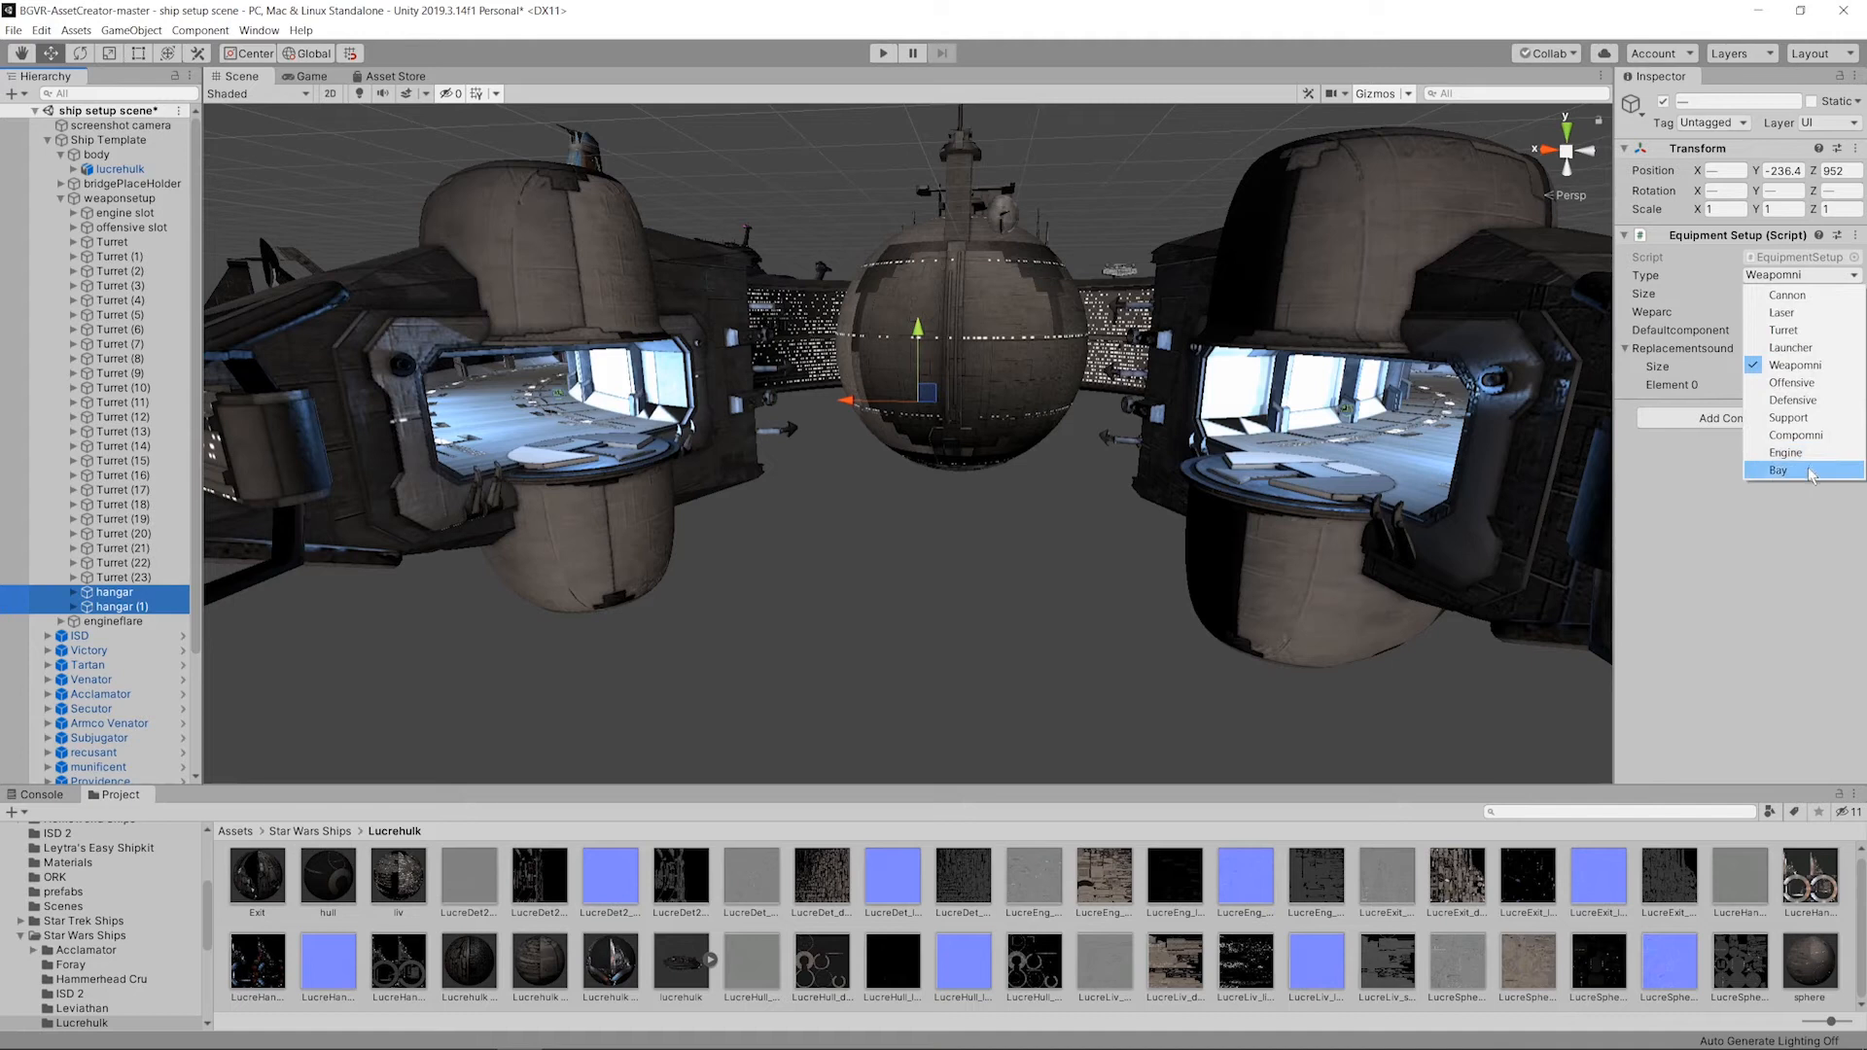
left_click(1813, 471)
left_click(1799, 312)
left_click(1797, 331)
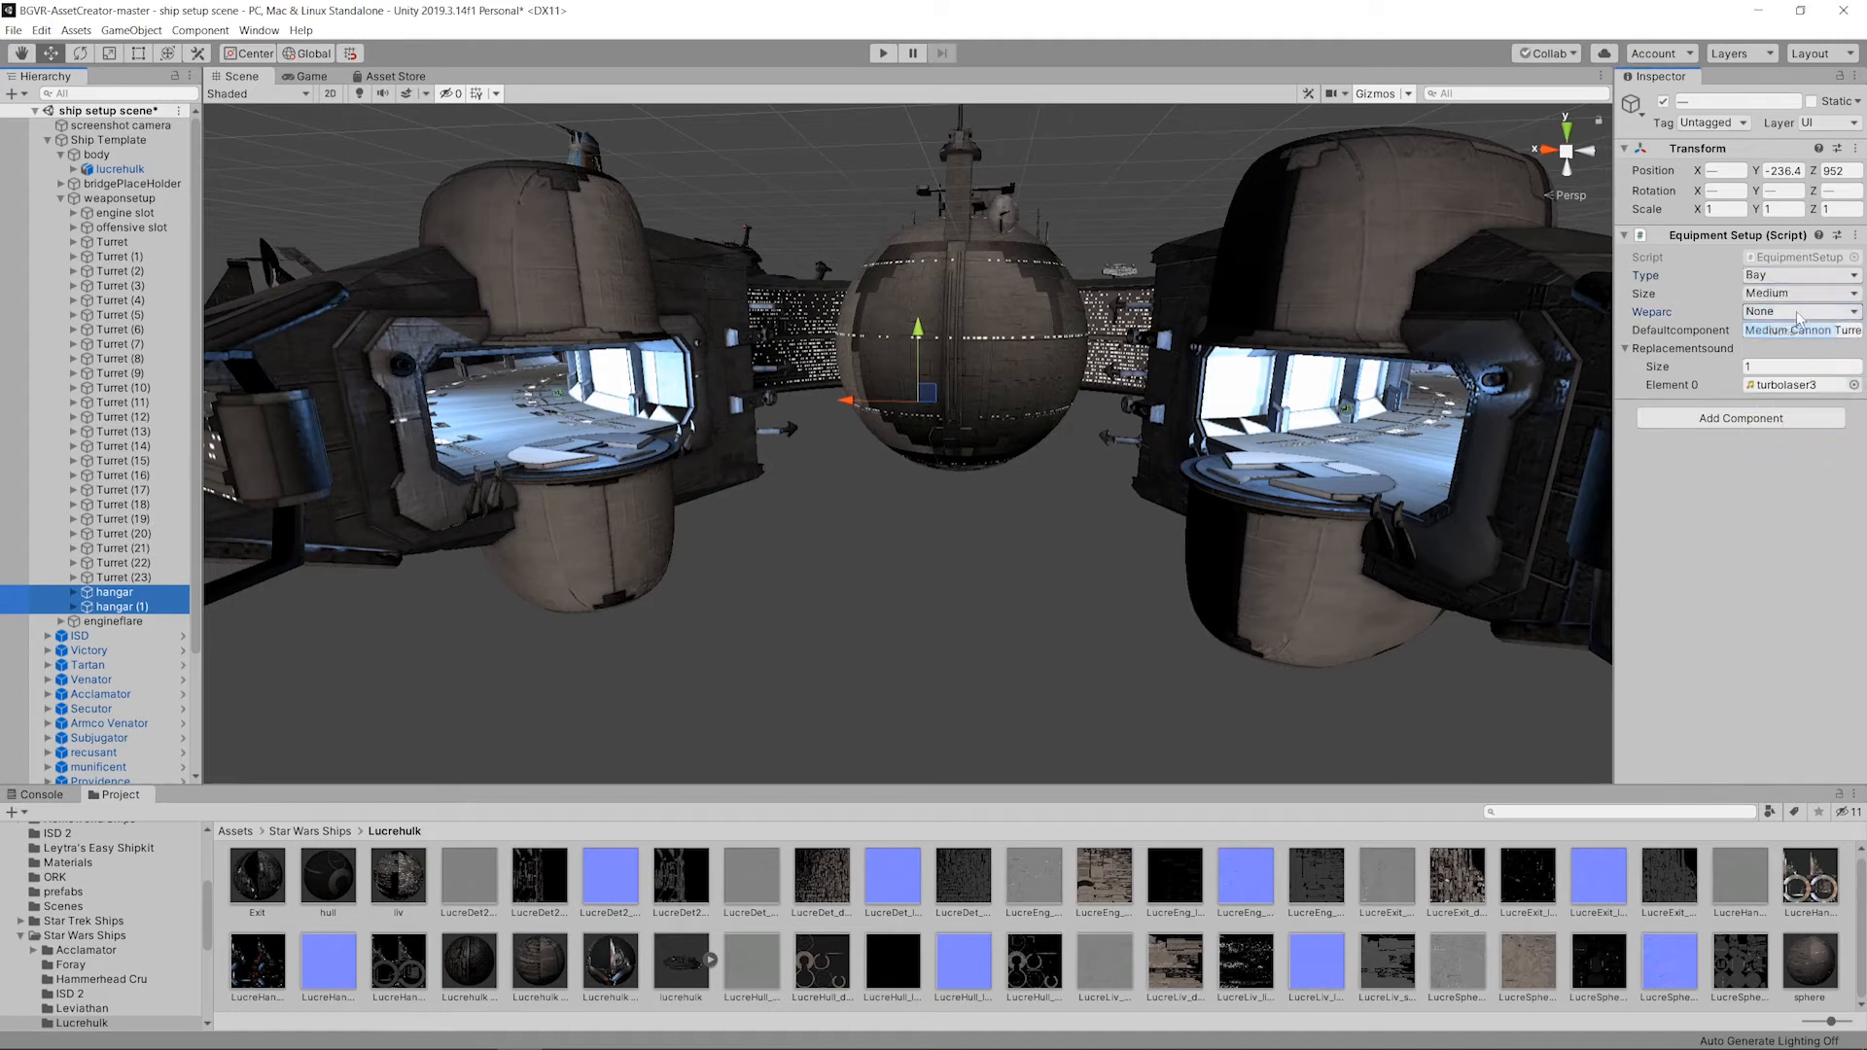
left_click(1795, 292)
left_click(1793, 313)
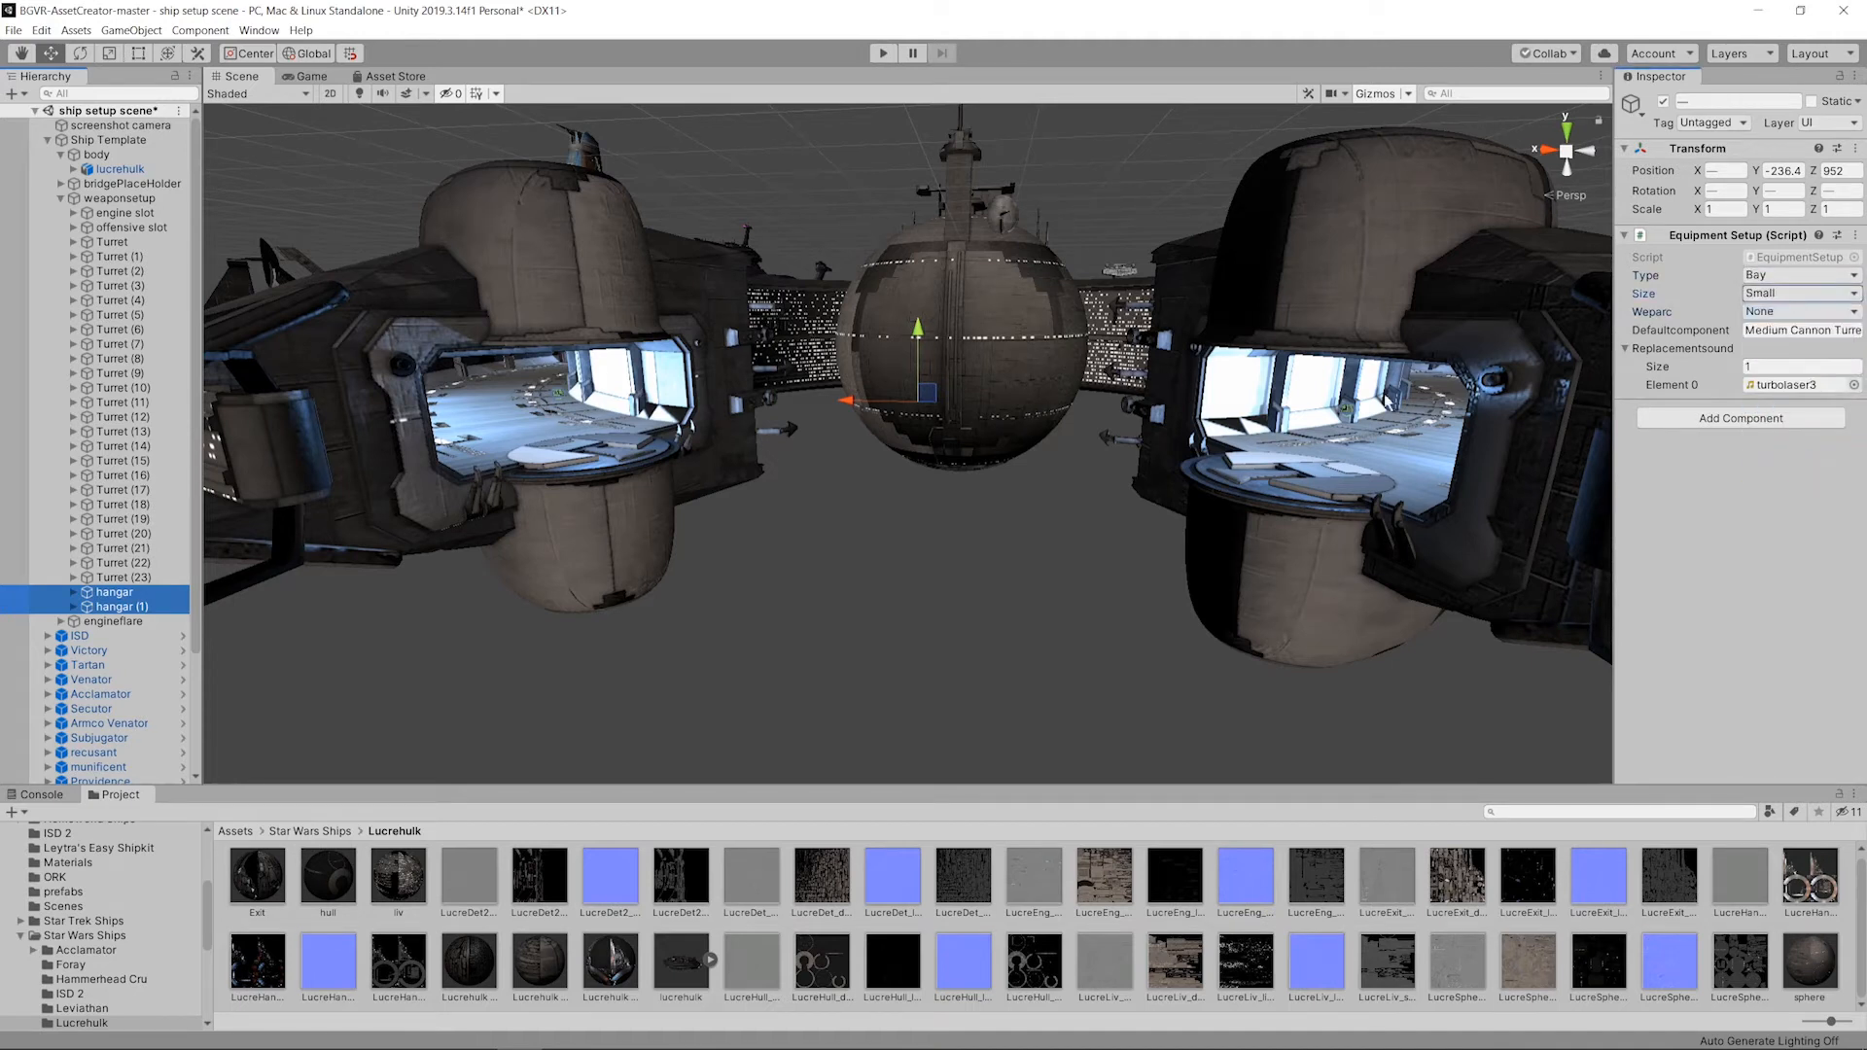
Step: Set the default component of the first hangar slot to Fighter Launch Bay
key("f")
left_click(115, 596)
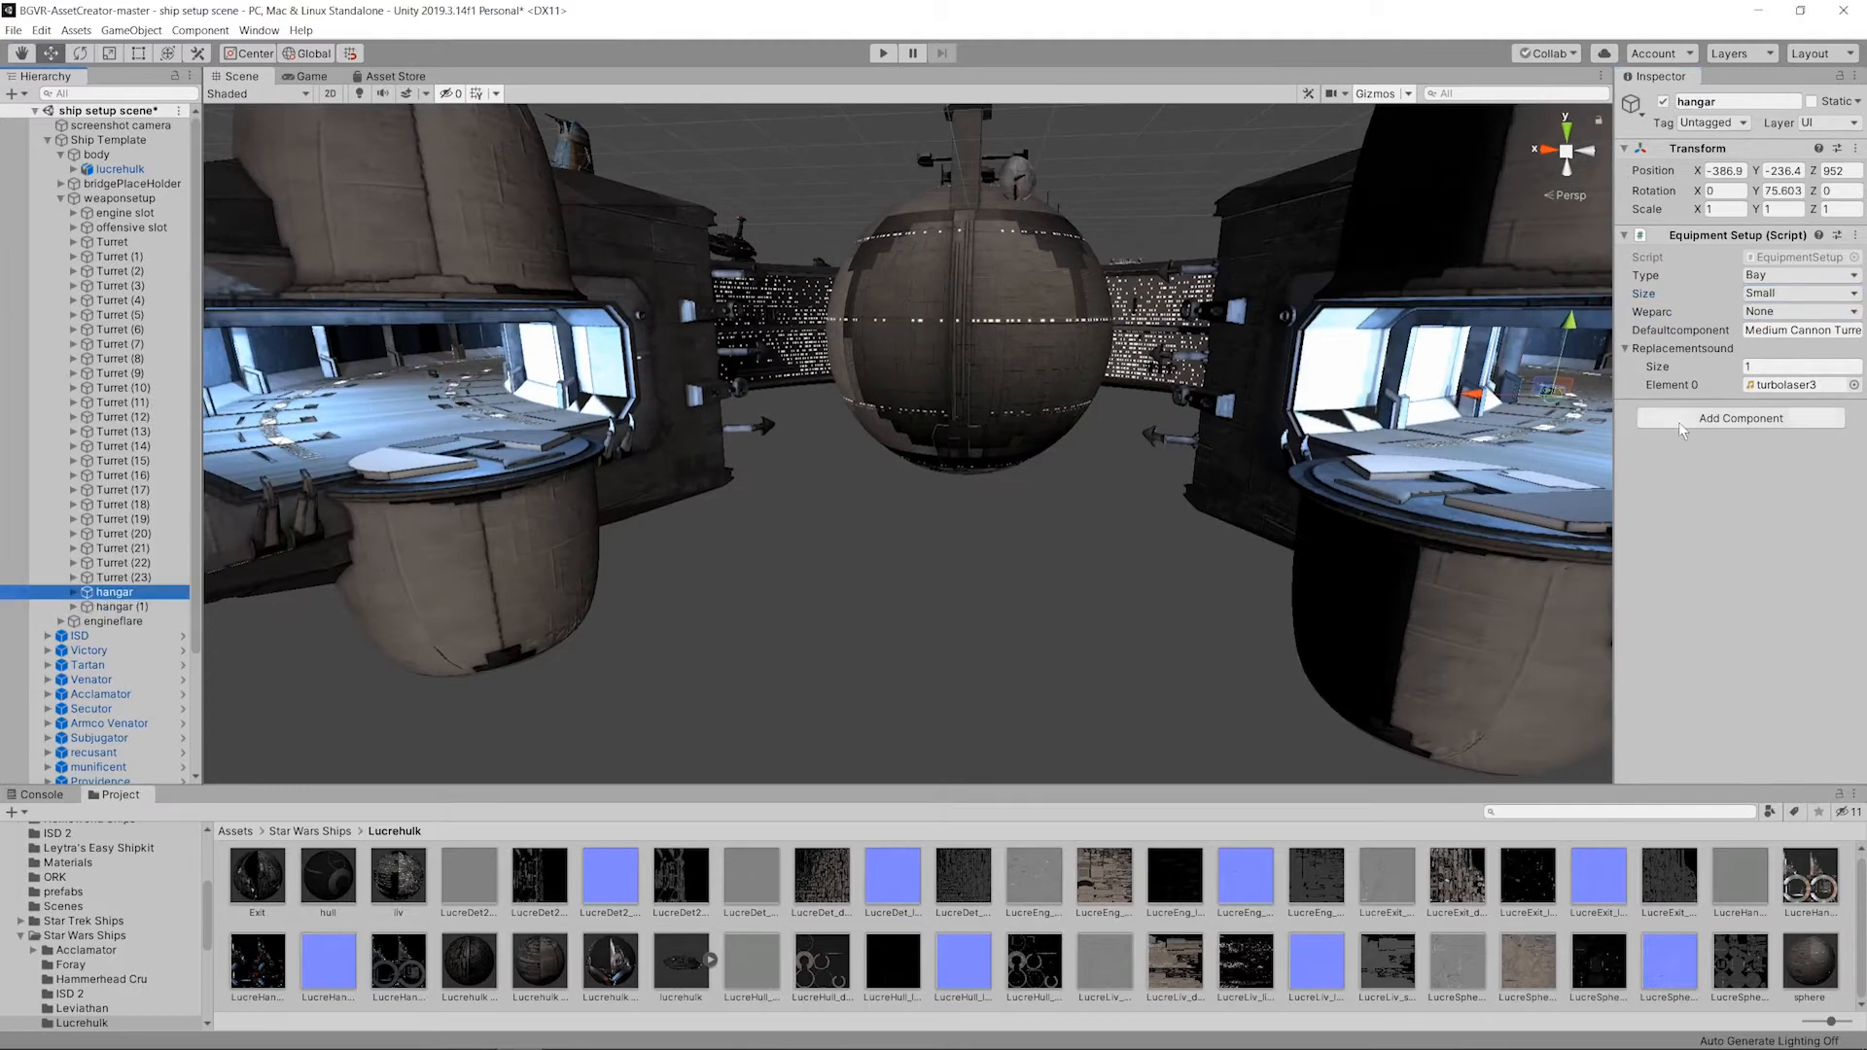
double_click(1756, 332)
left_click_drag(1789, 331, 1850, 331)
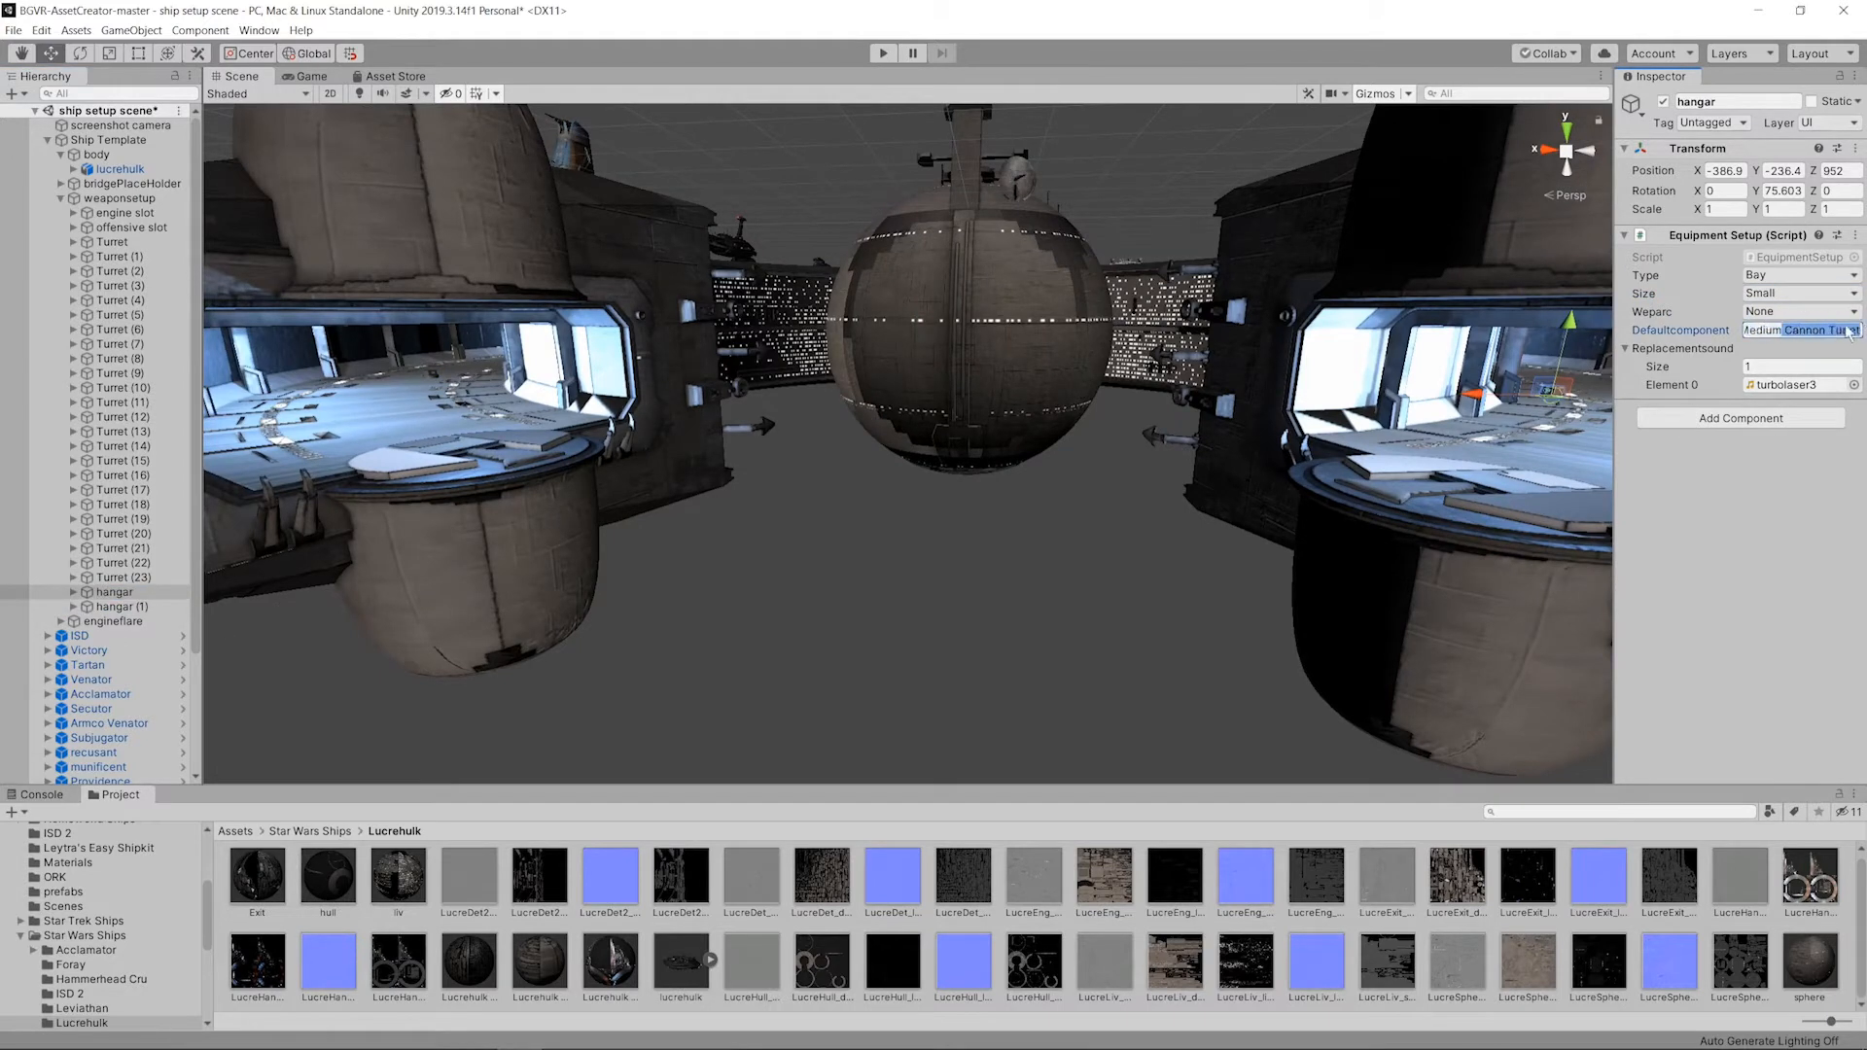
key("ctrl+a")
key("BackSpace")
type("Fighter Launch Bay")
Step: Check the Fighter Bay names on the browser's BGVR Equipment List page, and set hangar (1)'s default component in Unity to Bomber Launch Bay
key("alt+Tab")
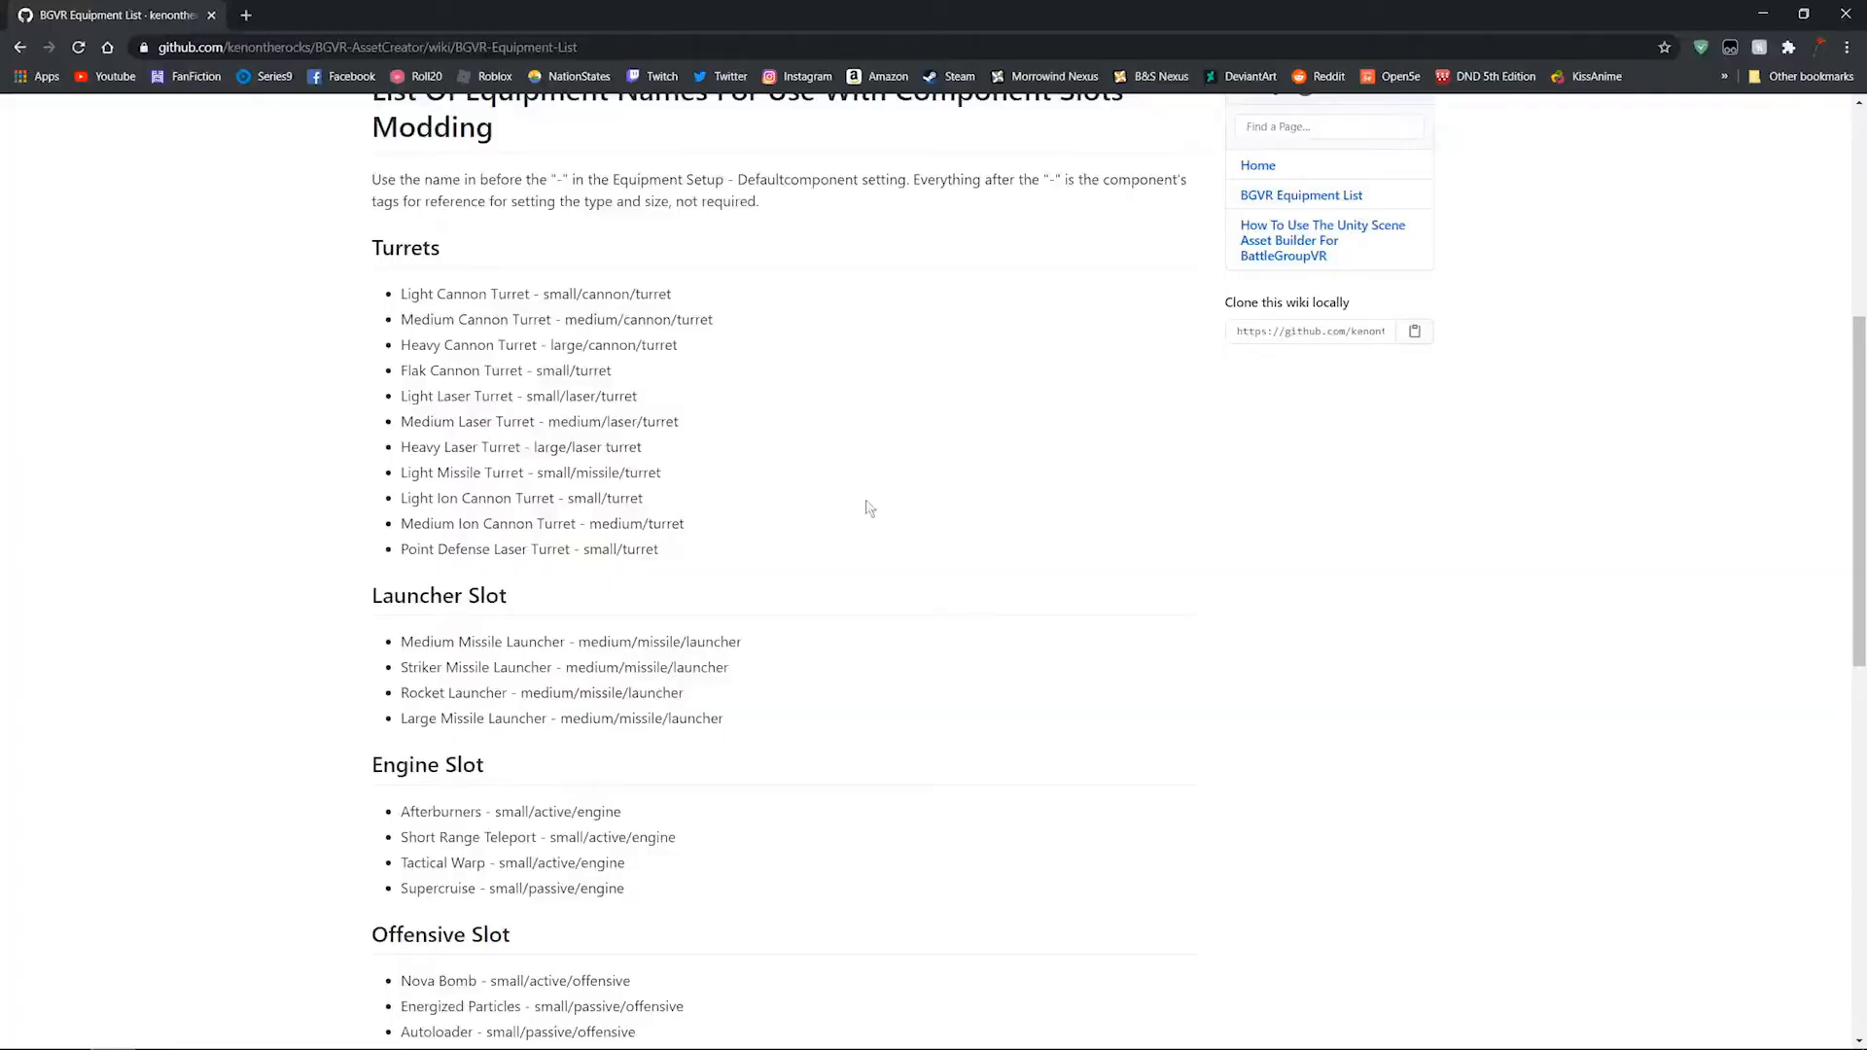
scroll(870, 509, "down", 10)
left_click_drag(394, 790, 630, 818)
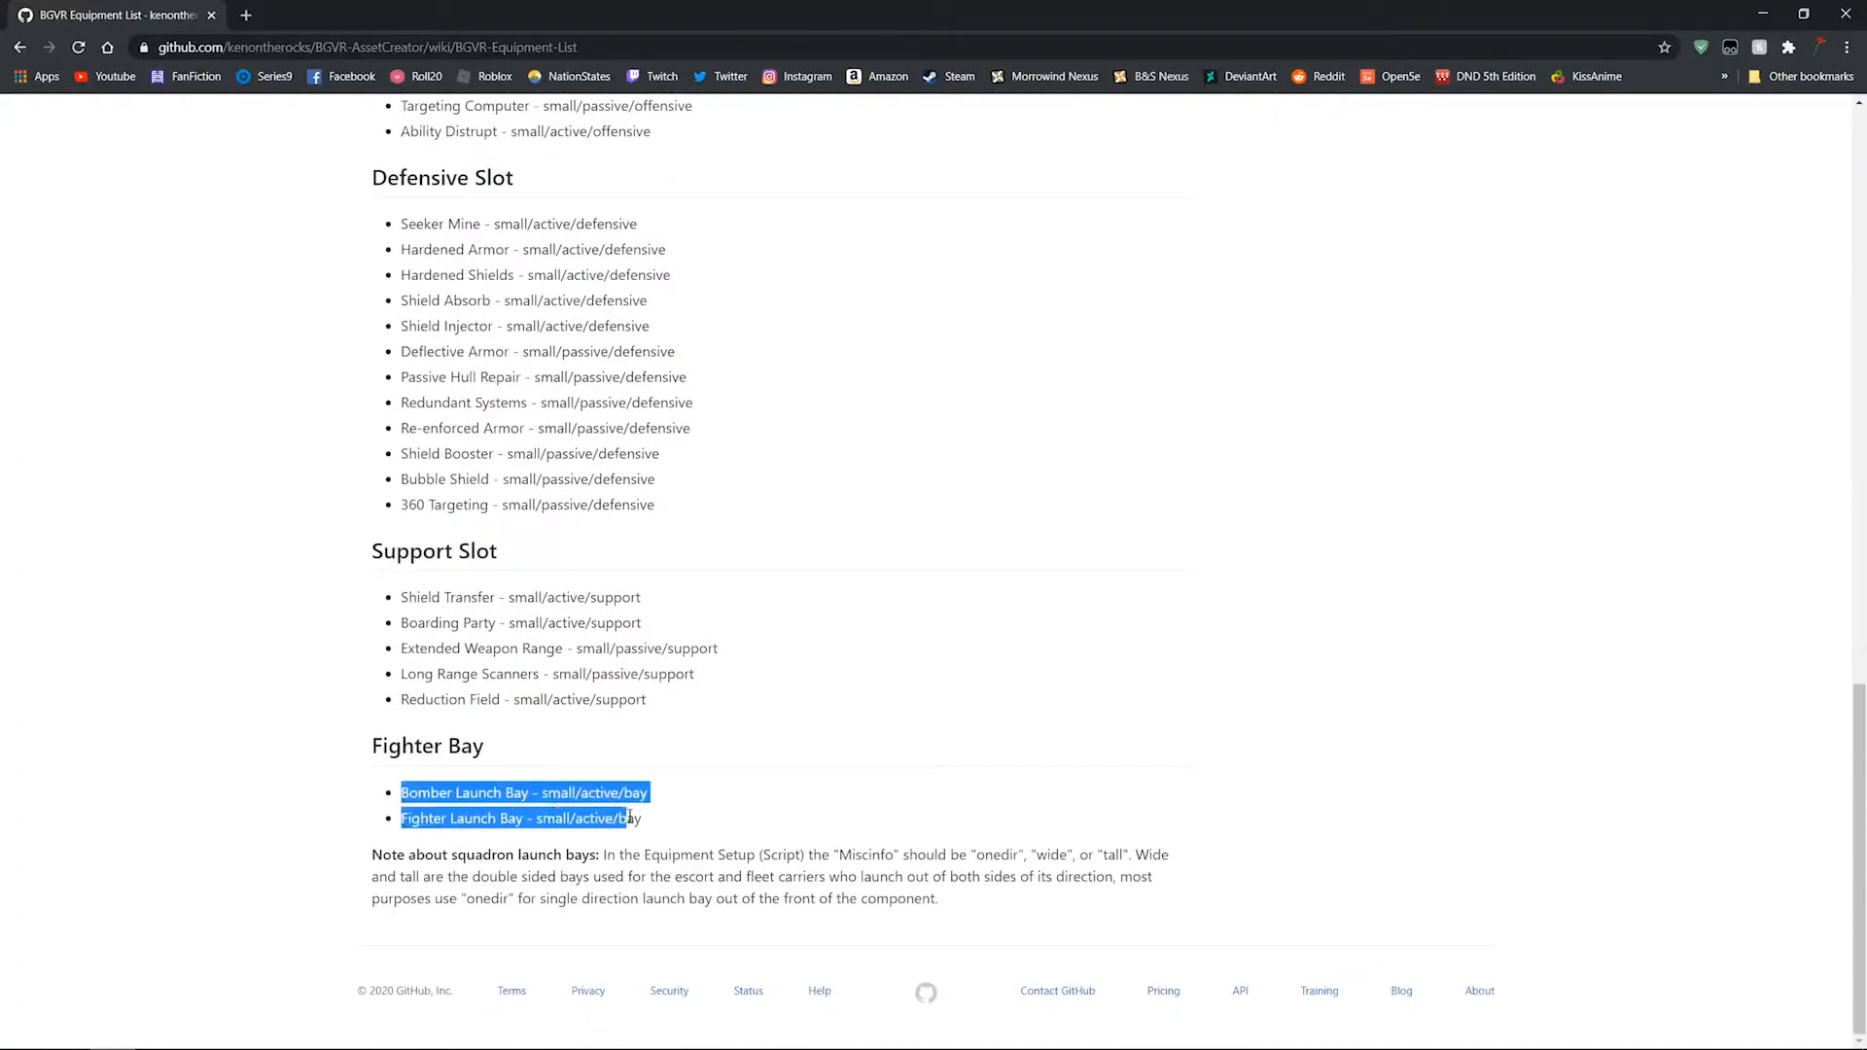
left_click(709, 794)
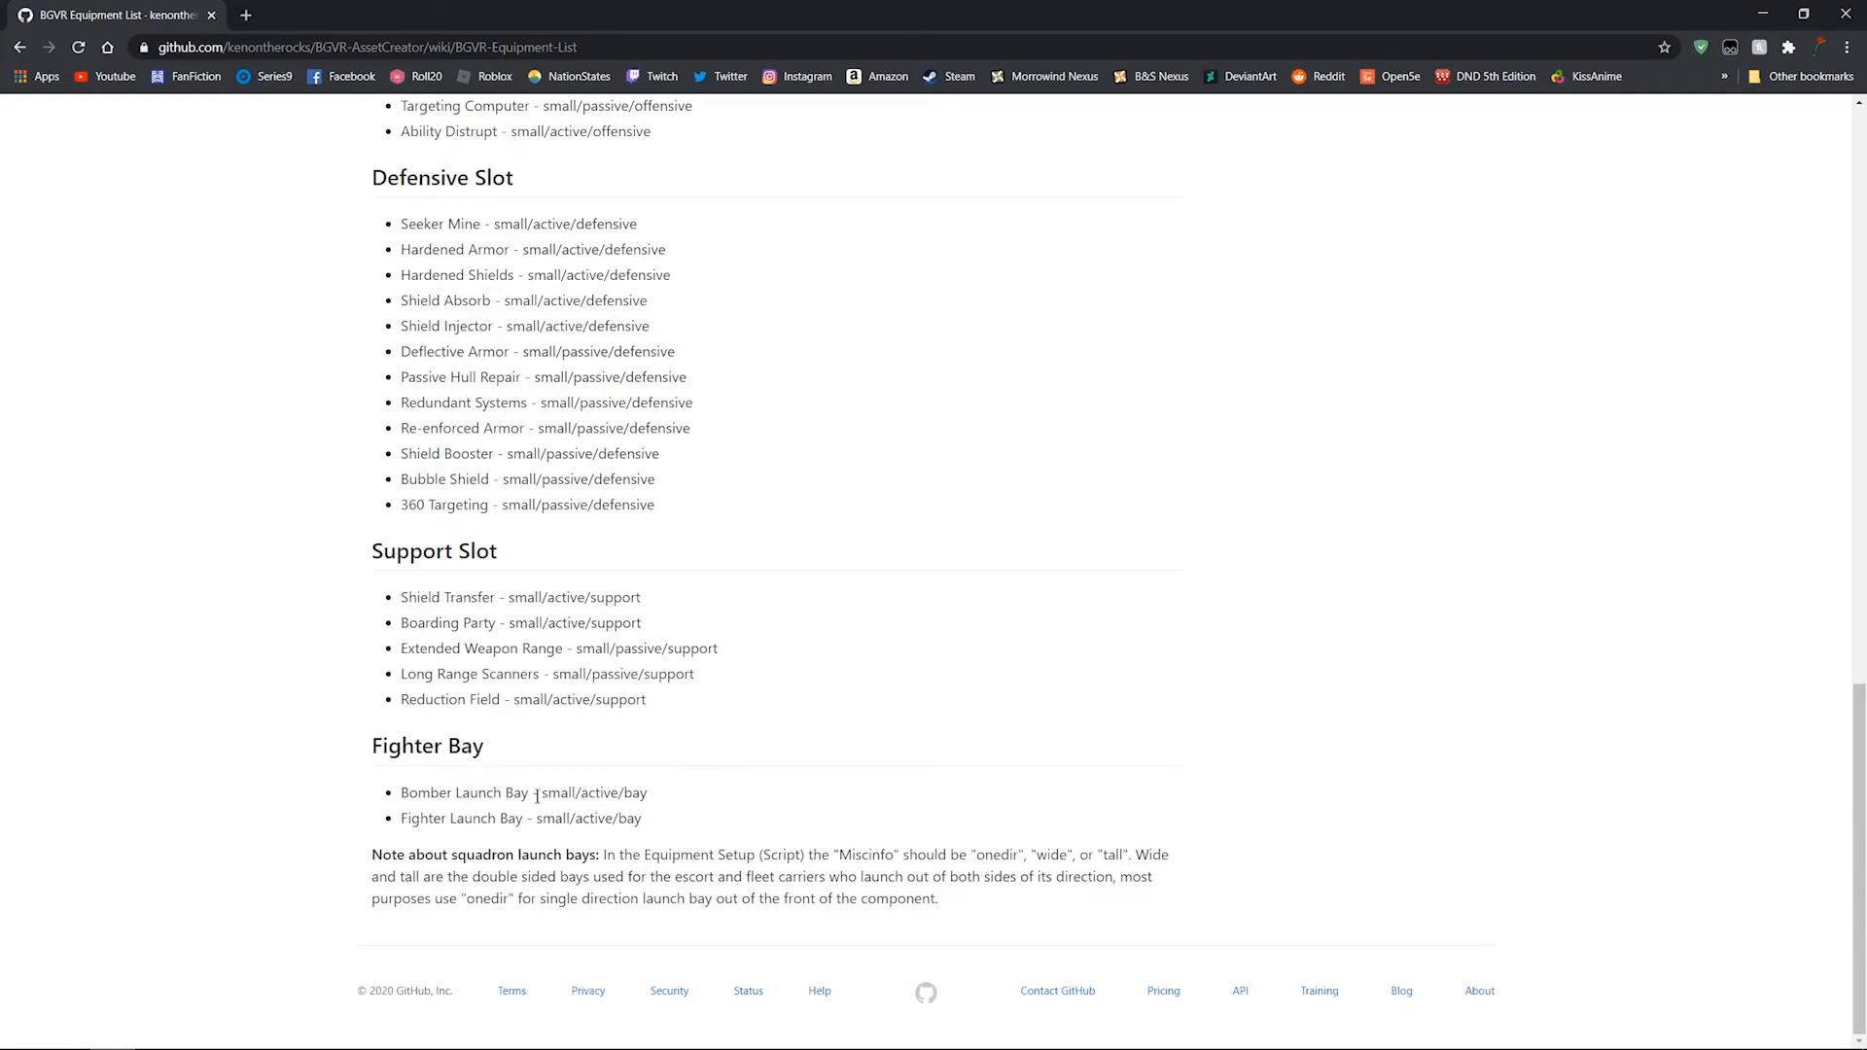
key("alt+Tab")
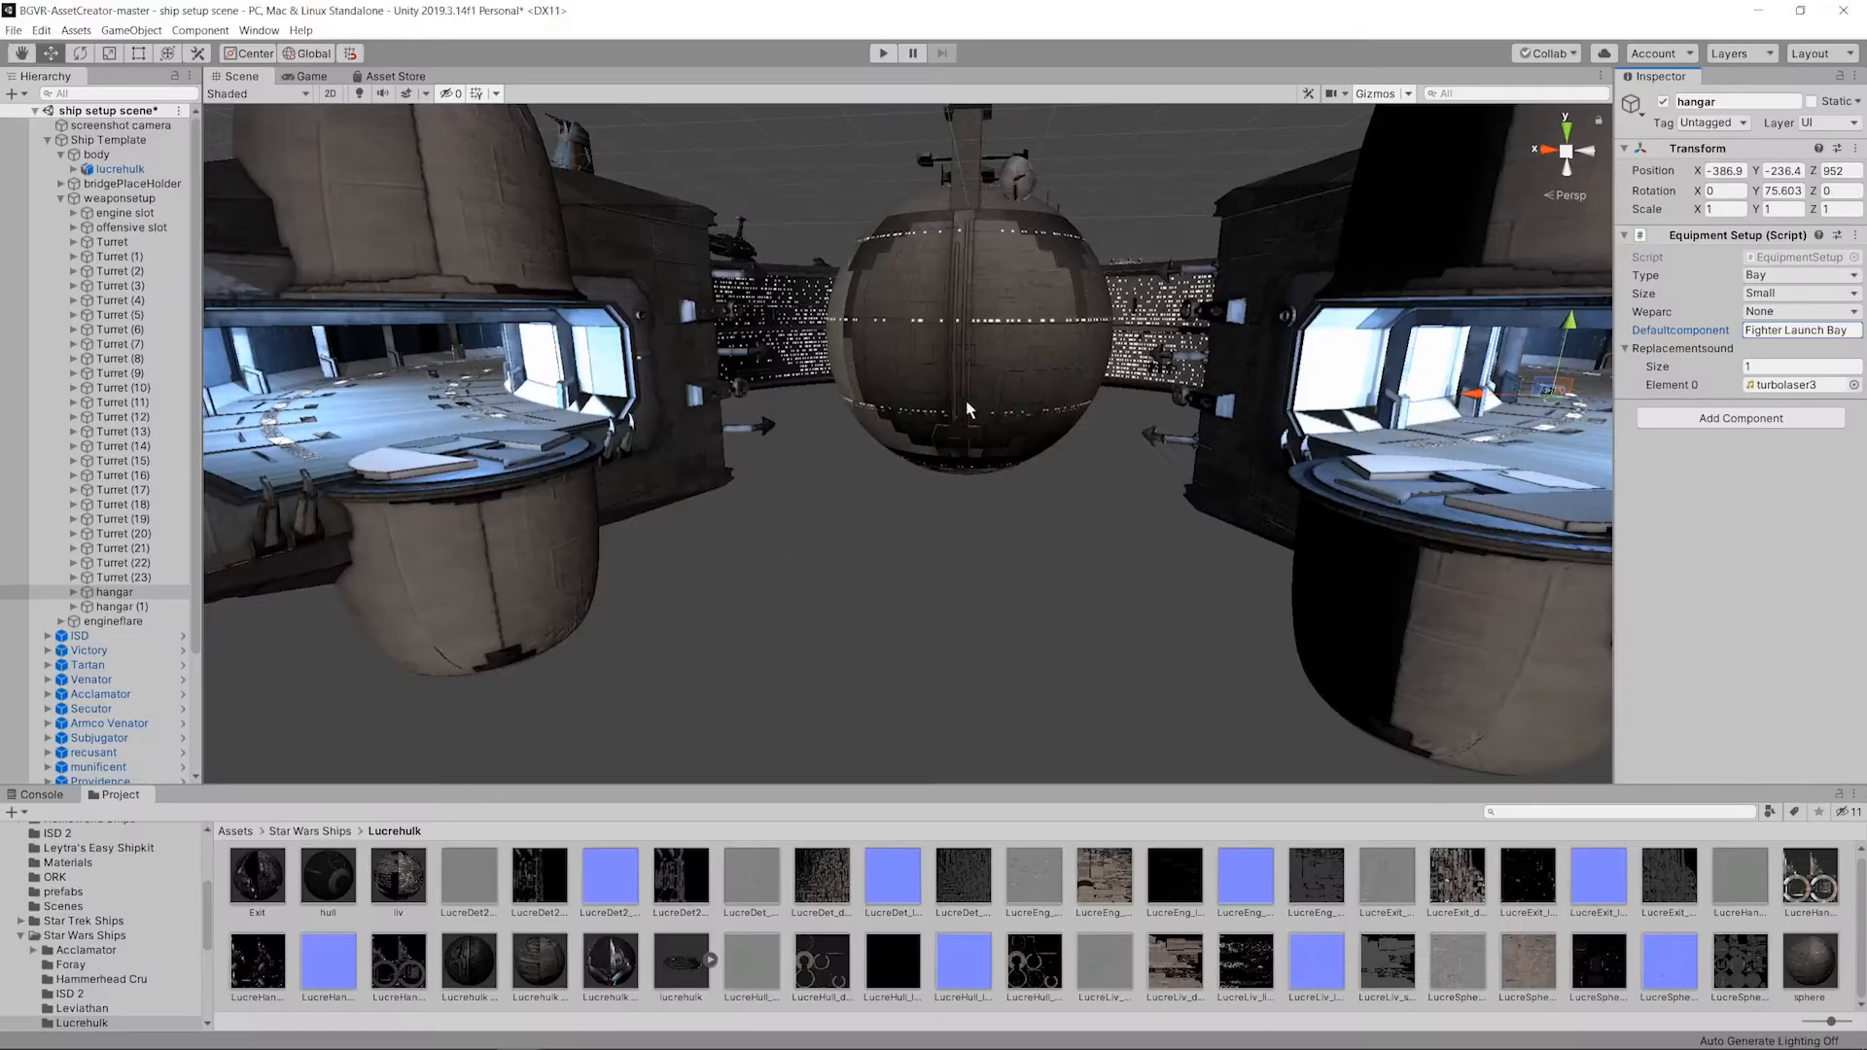
left_click(121, 607)
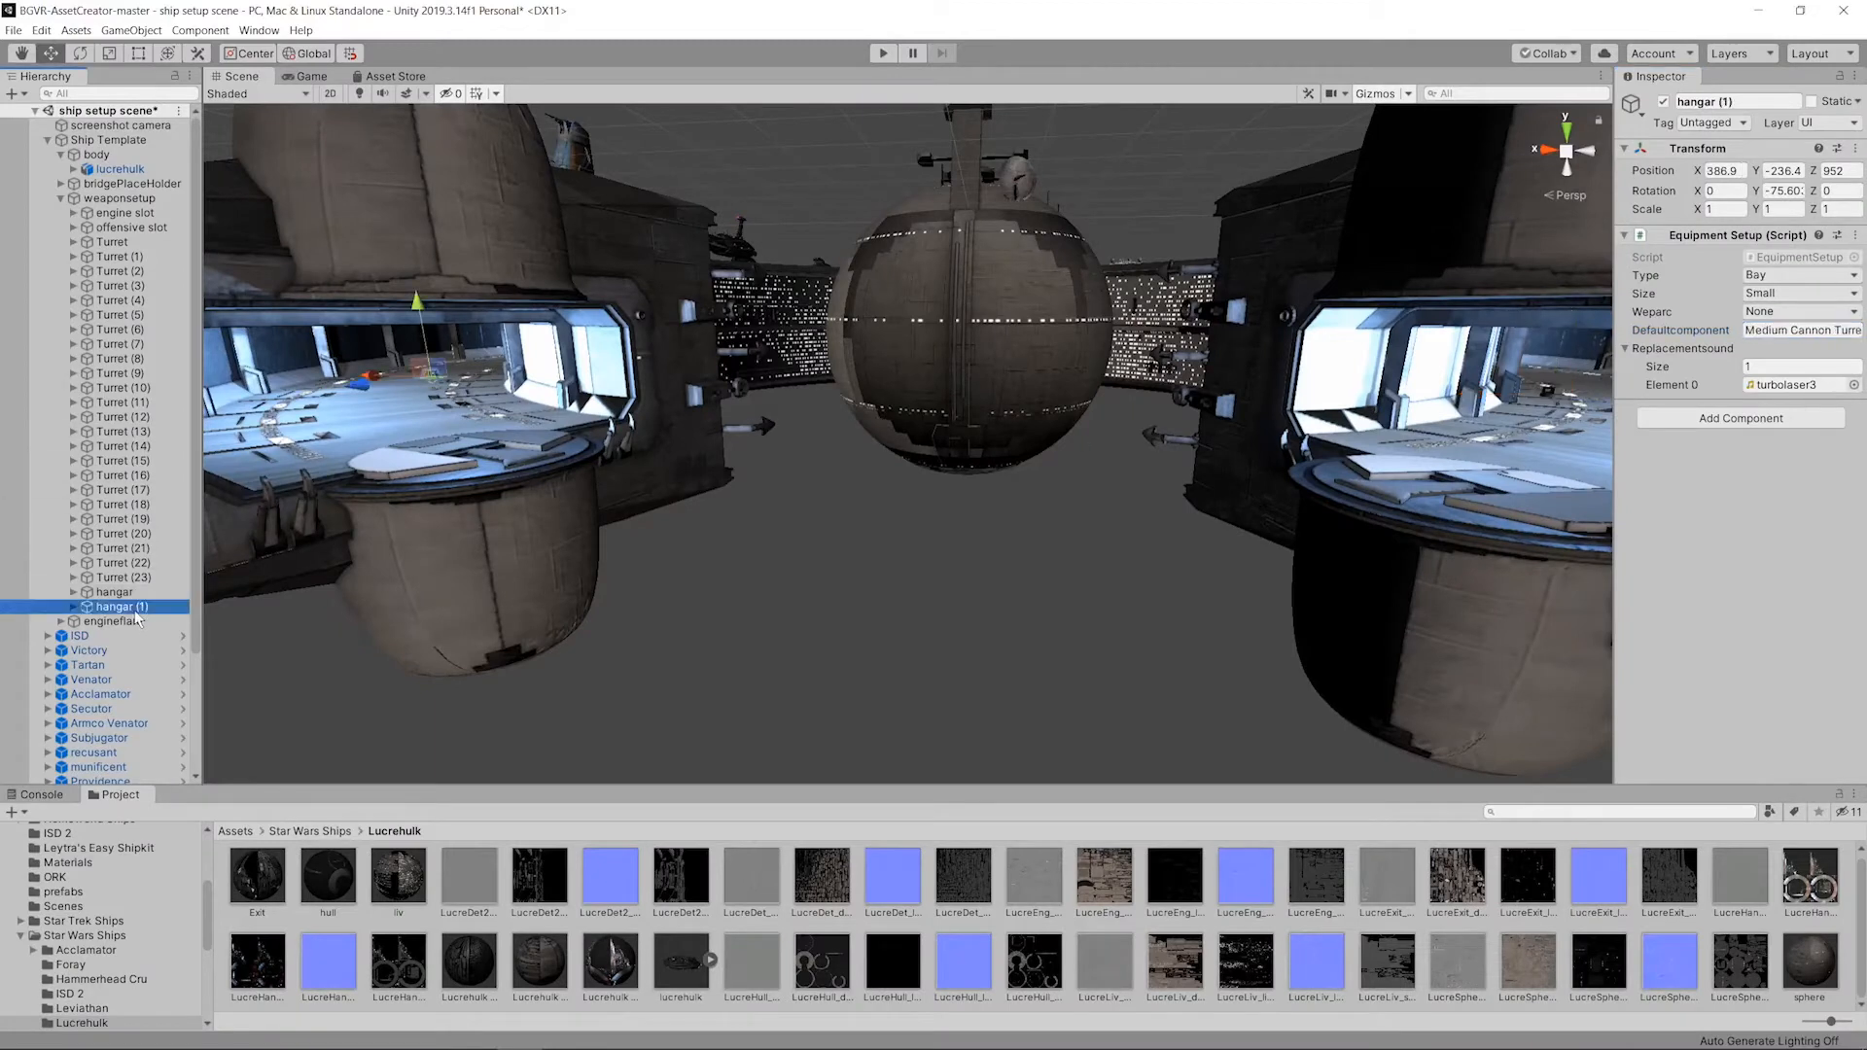
left_click(1795, 332)
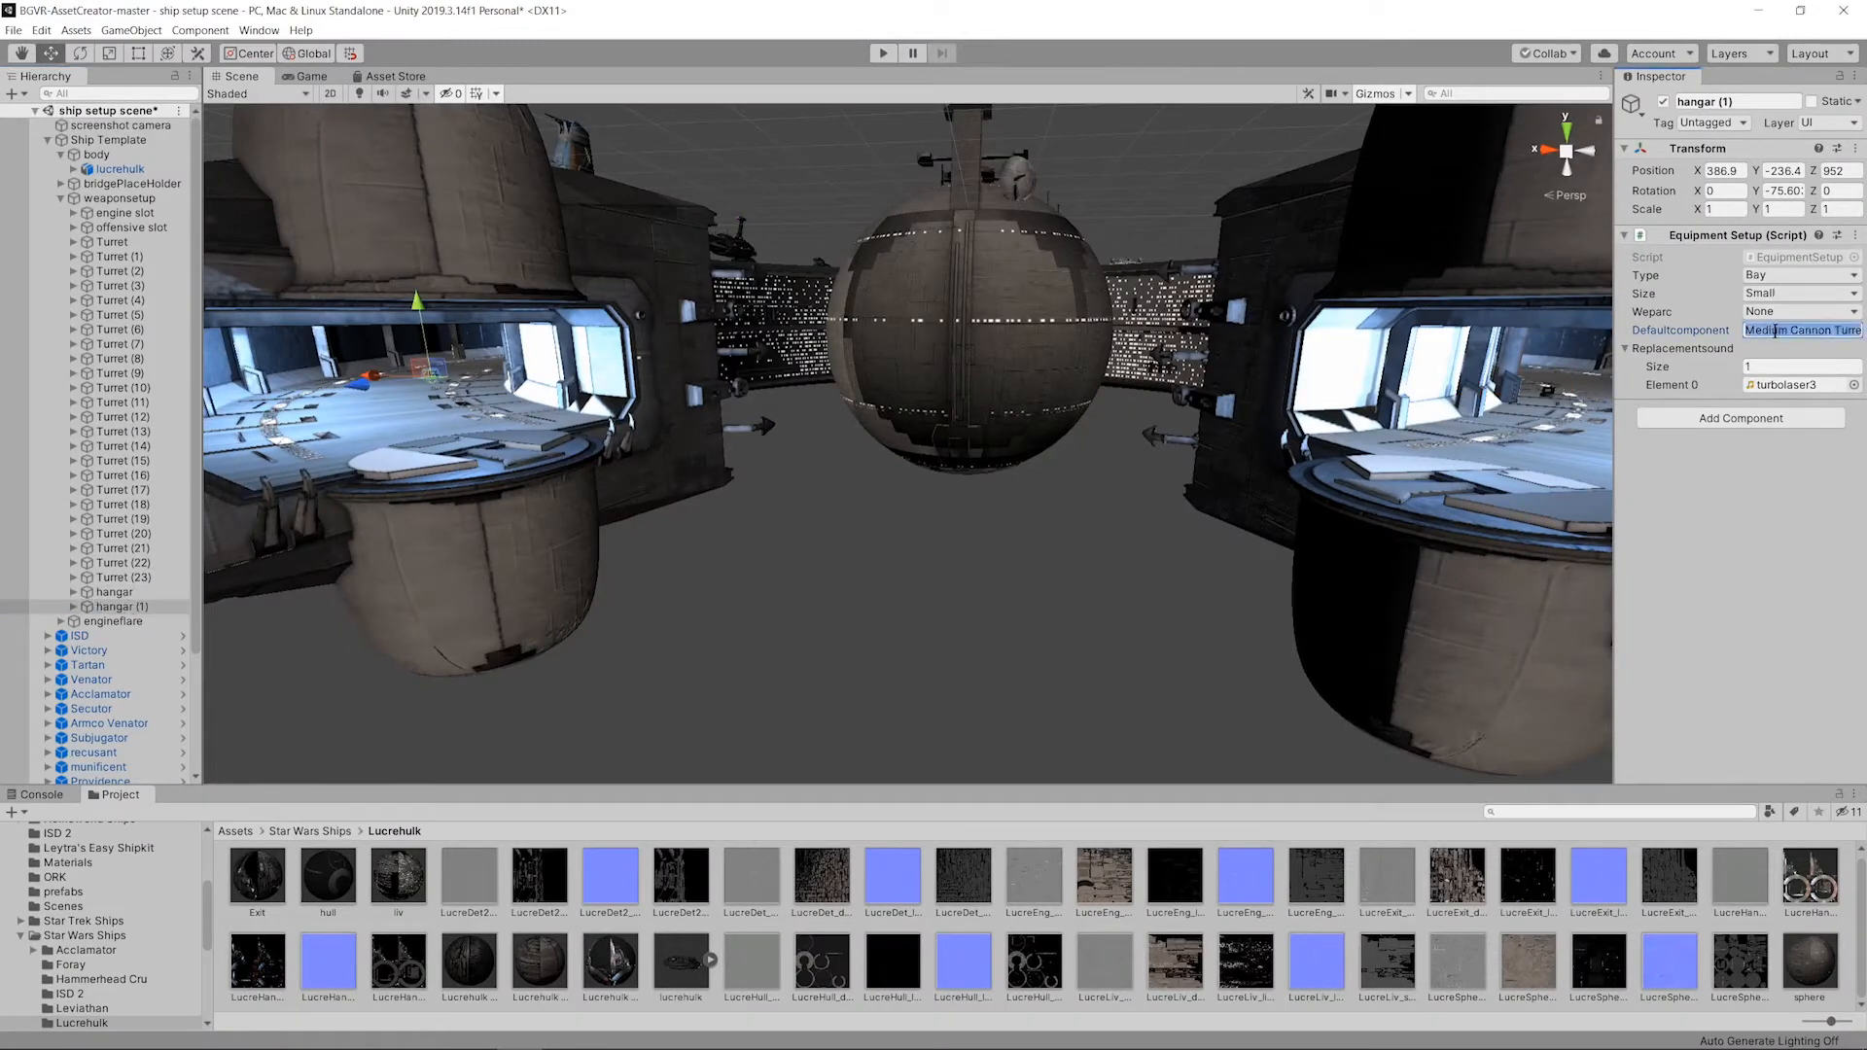
left_click_drag(1794, 332, 1866, 335)
key("BackSpace")
key("BackSpace")
key("BackSpace")
key("BackSpace")
key("BackSpace")
key("BackSpace")
key("BackSpace")
key("BackSpace")
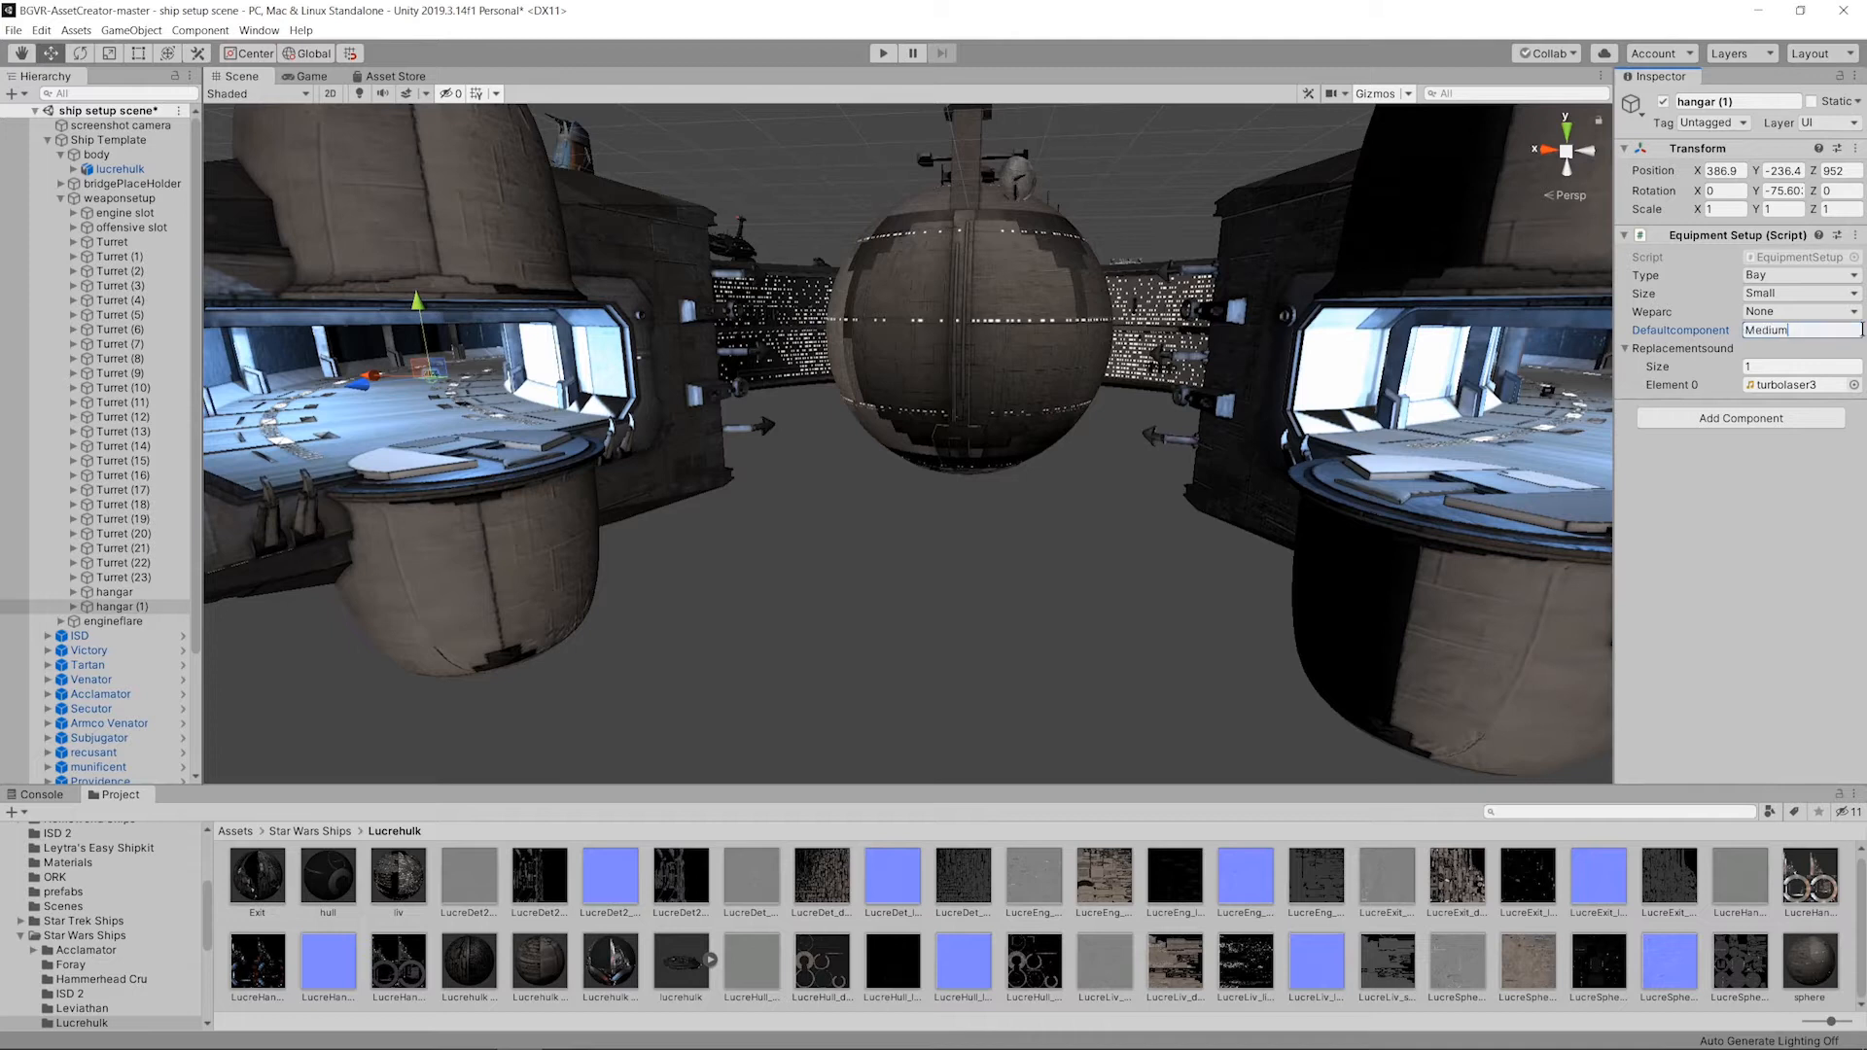
type("Bomber Launch Bay")
Step: Select the offensive slot and inspect its placement on the ship's central sphere
mouse_move(909, 352)
left_mouse_down("alt")
mouse_move(880, 374)
mouse_move(730, 334)
mouse_move(902, 355)
left_mouse_up("alt")
scroll(899, 355, "down", 3)
left_click(902, 551)
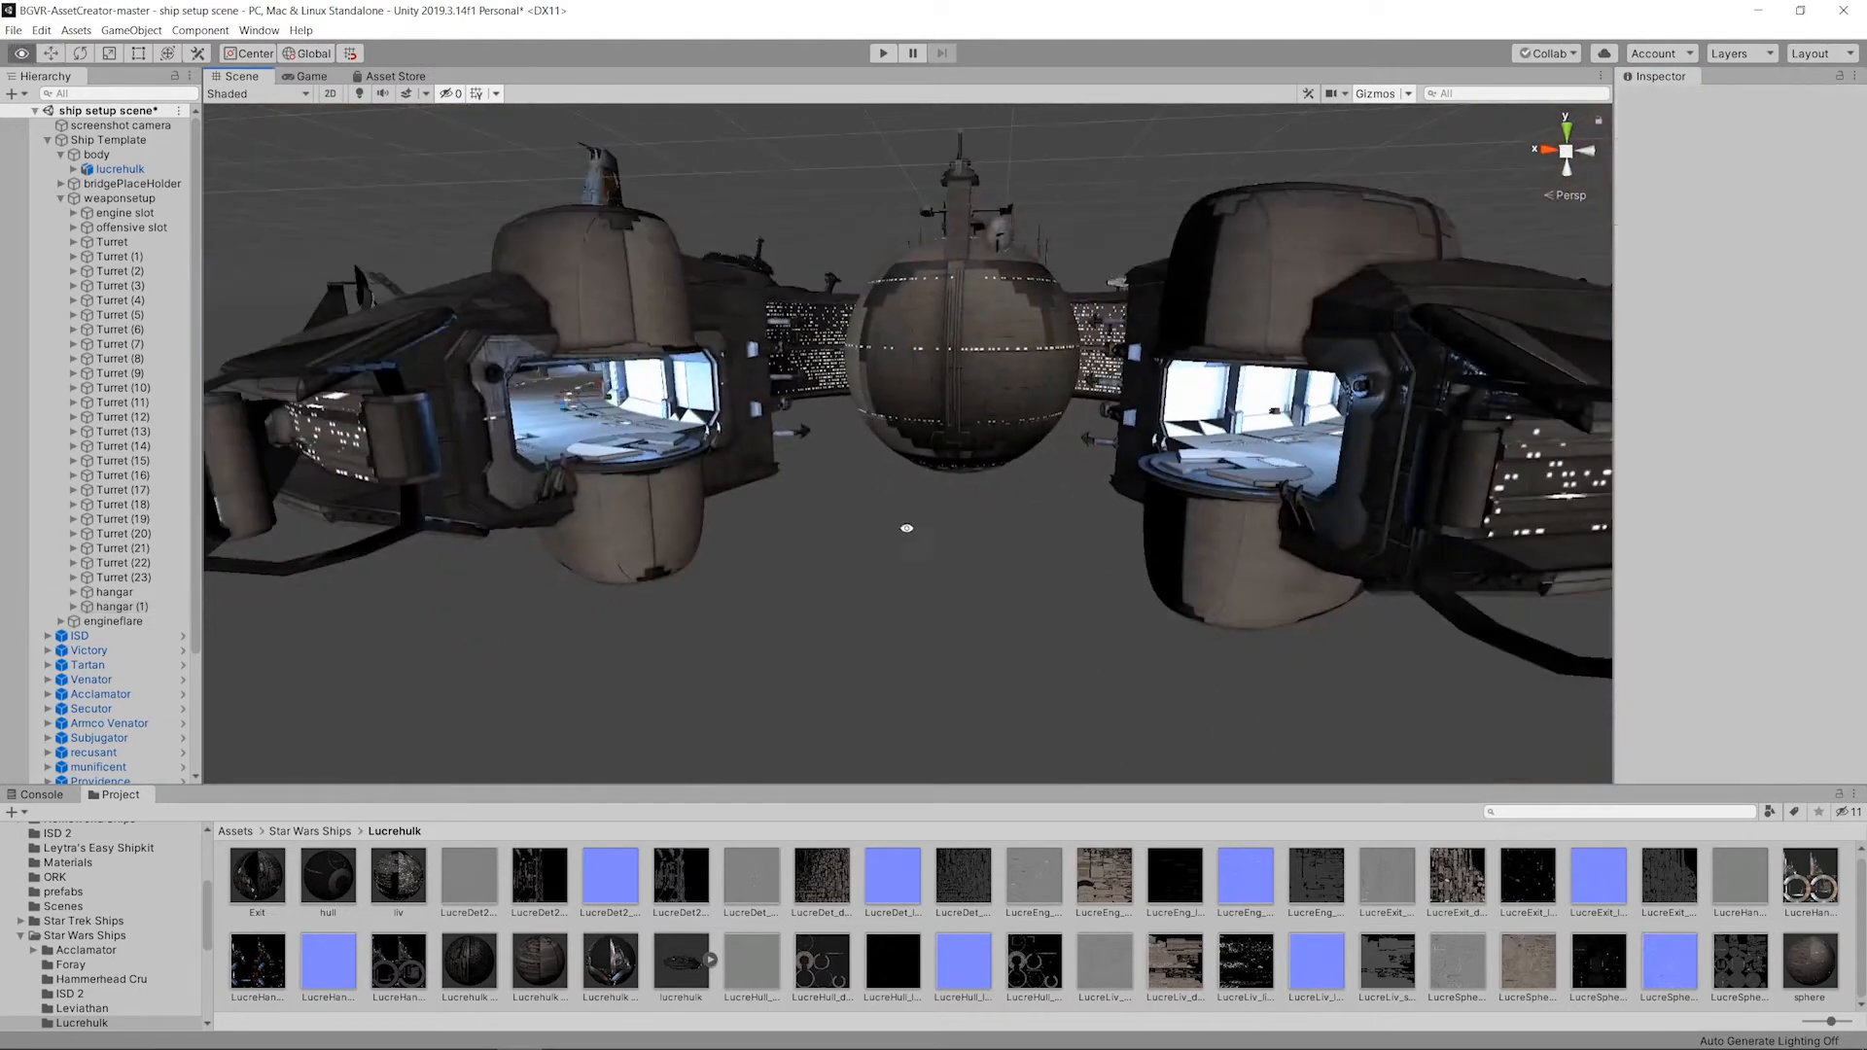
left_click_drag(904, 532, 1054, 584, "alt")
scroll(823, 552, "down", 2)
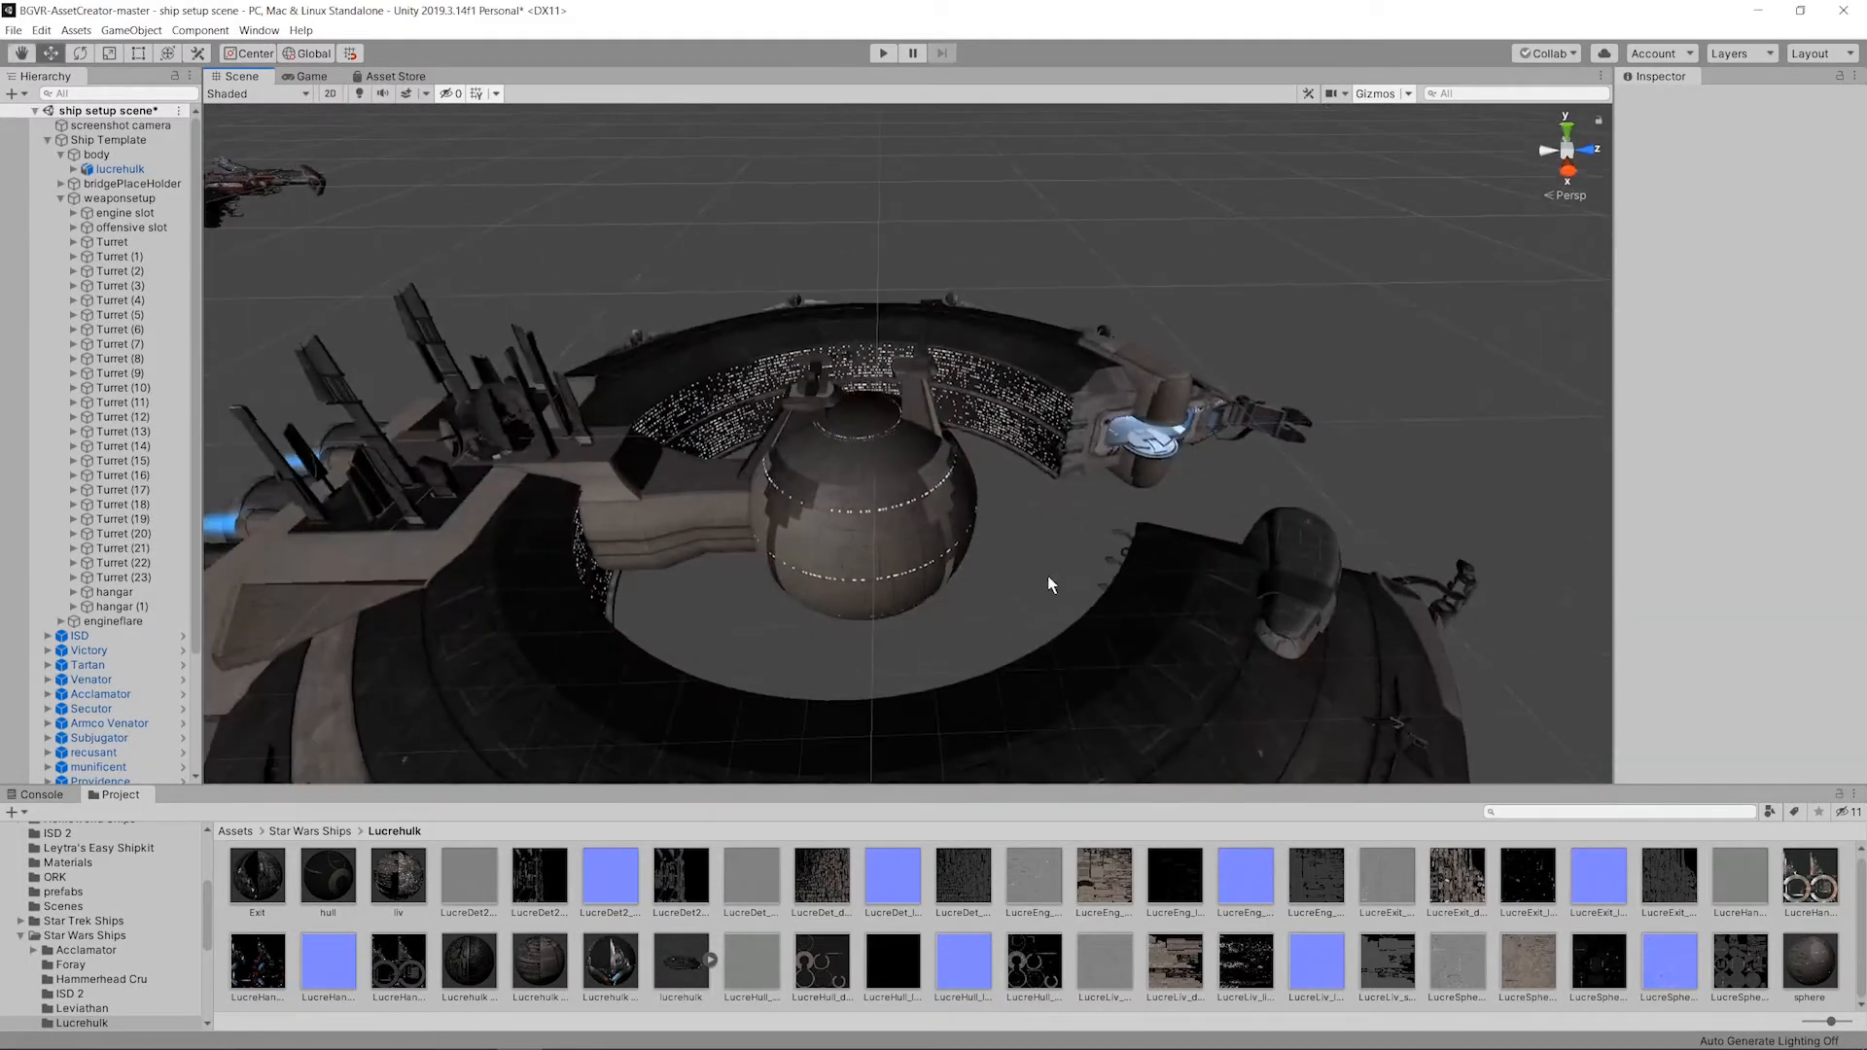
scroll(1054, 583, "up", 2)
left_click(139, 227)
scroll(1054, 492, "up", 3)
left_click_drag(1054, 492, 1010, 557, "alt")
scroll(992, 562, "up", 2)
middle_click_drag(989, 563, 1122, 421)
scroll(1122, 421, "up", 2)
left_click_drag(1121, 421, 789, 457, "alt")
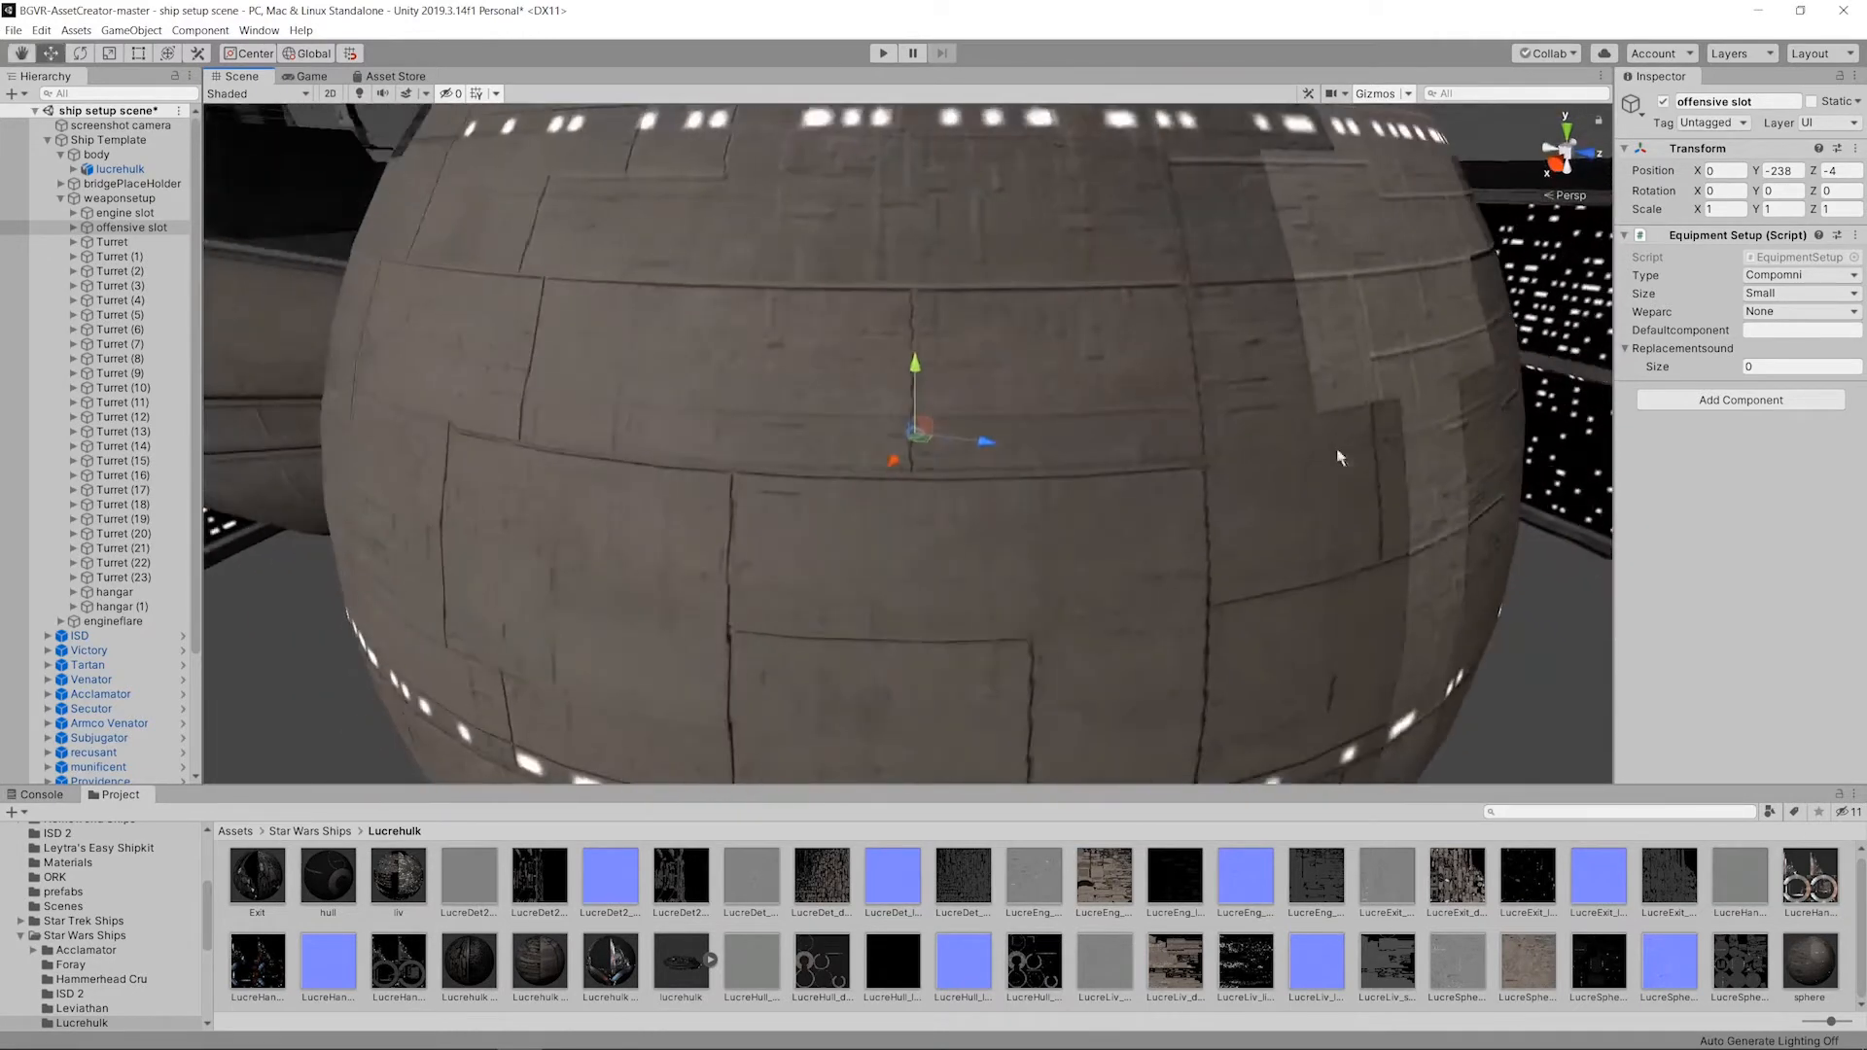
Step: Switch to the BGVR Equipment List page in the browser and review the components listed for the engine, offensive, defensive and support slots
key("alt+Tab")
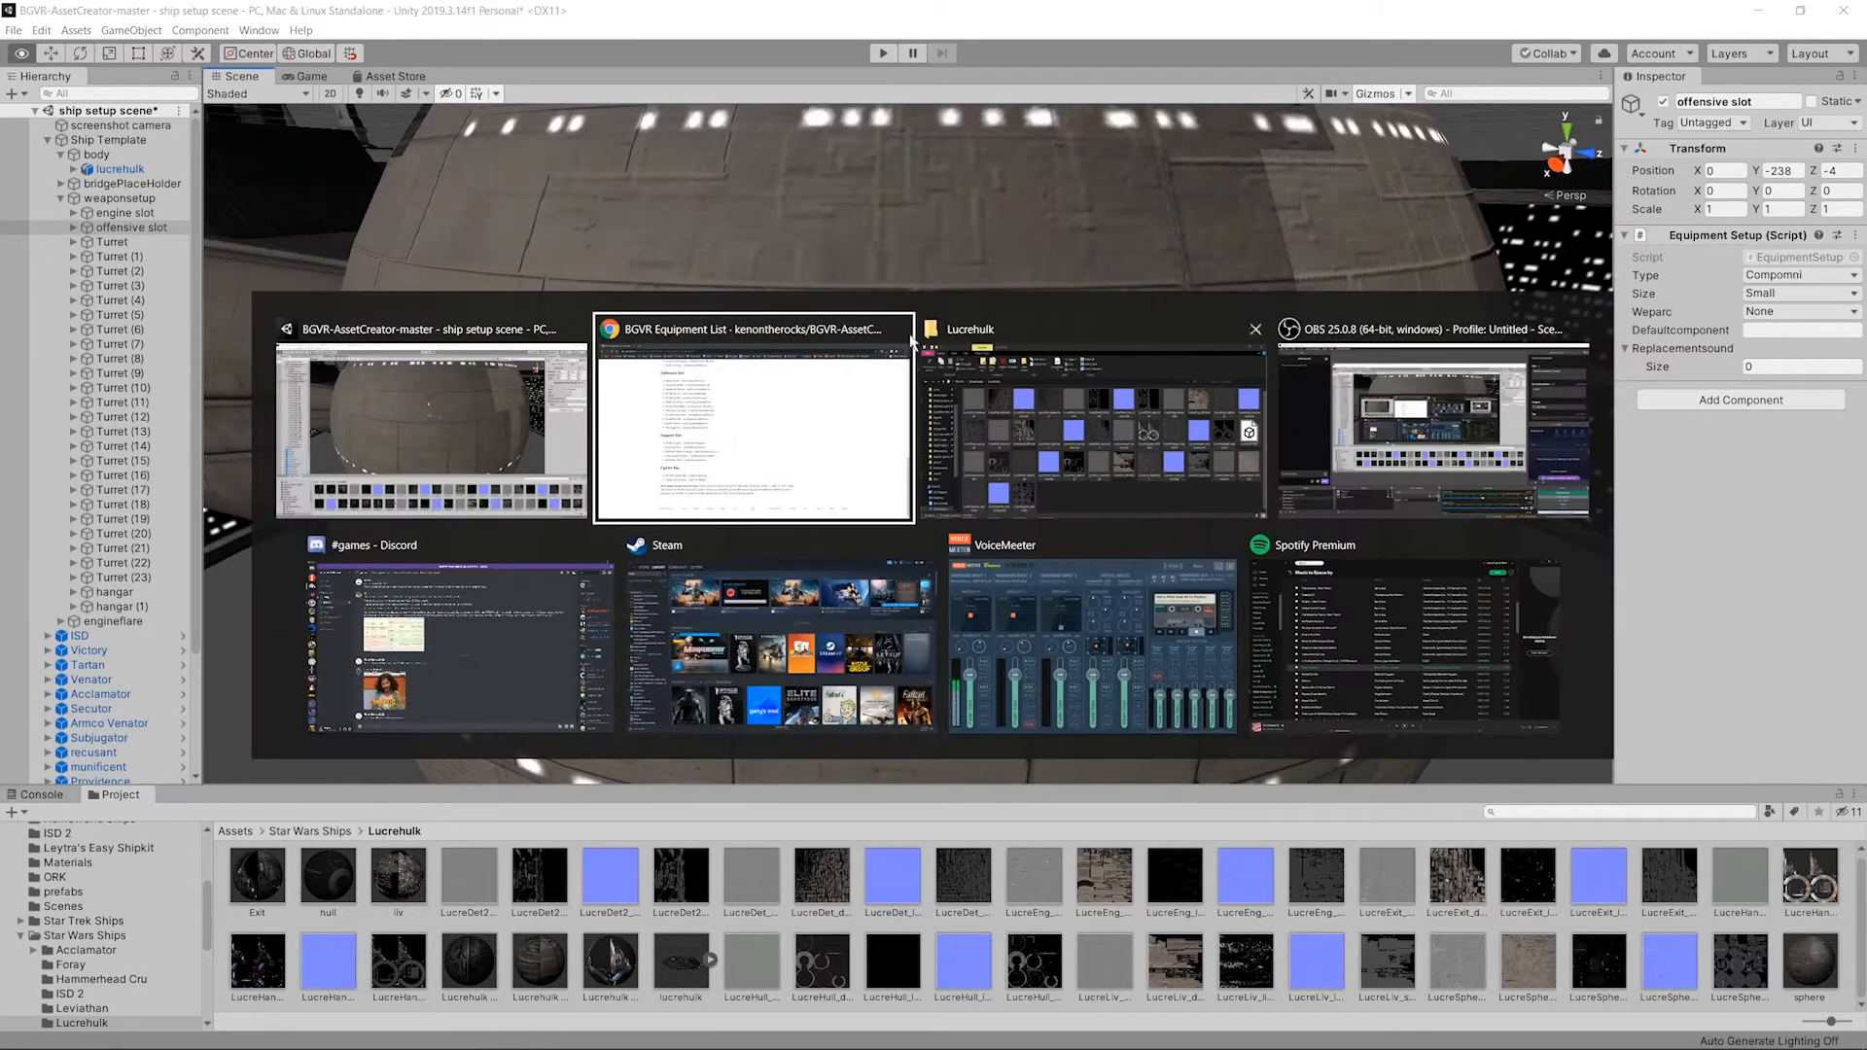
scroll(819, 386, "up", 5)
scroll(817, 386, "down", 1)
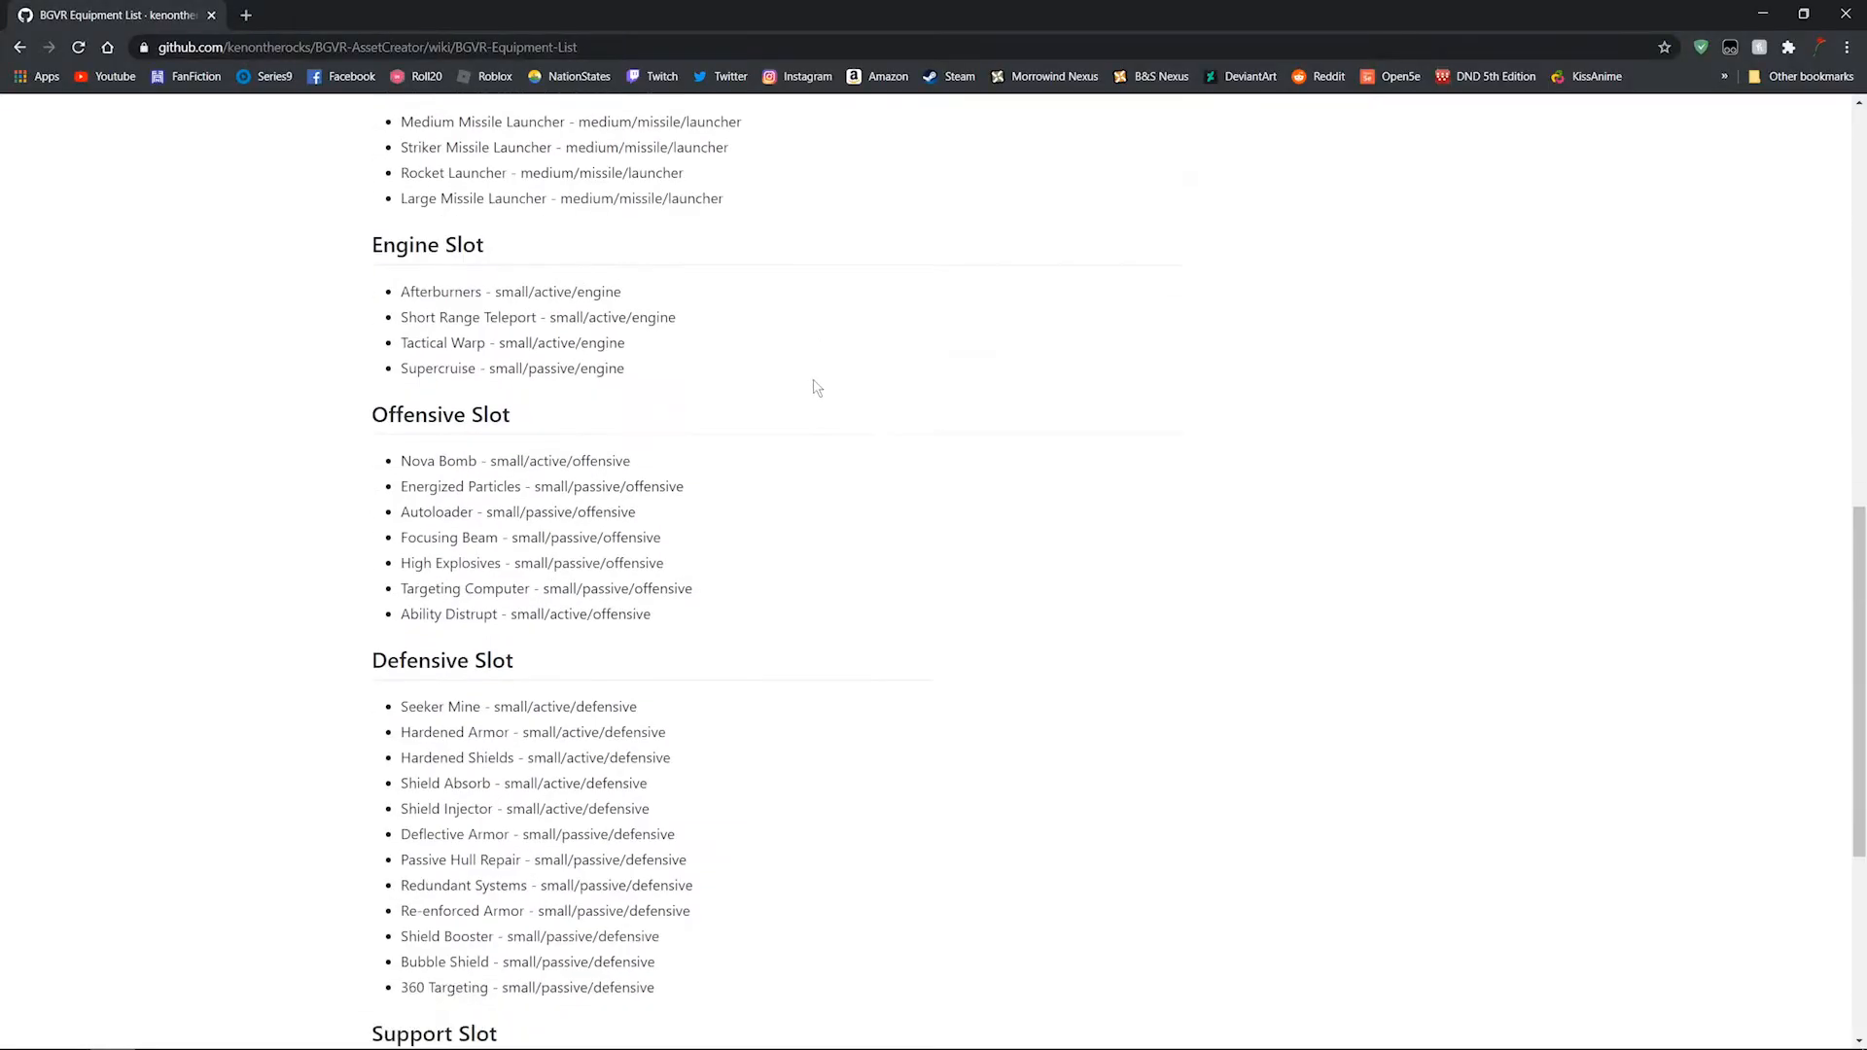
scroll(817, 387, "up", 3)
scroll(386, 377, "down", 2)
left_click_drag(374, 349, 757, 667)
scroll(634, 432, "down", 6)
scroll(749, 681, "up", 3)
scroll(757, 667, "up", 2)
scroll(759, 667, "down", 2)
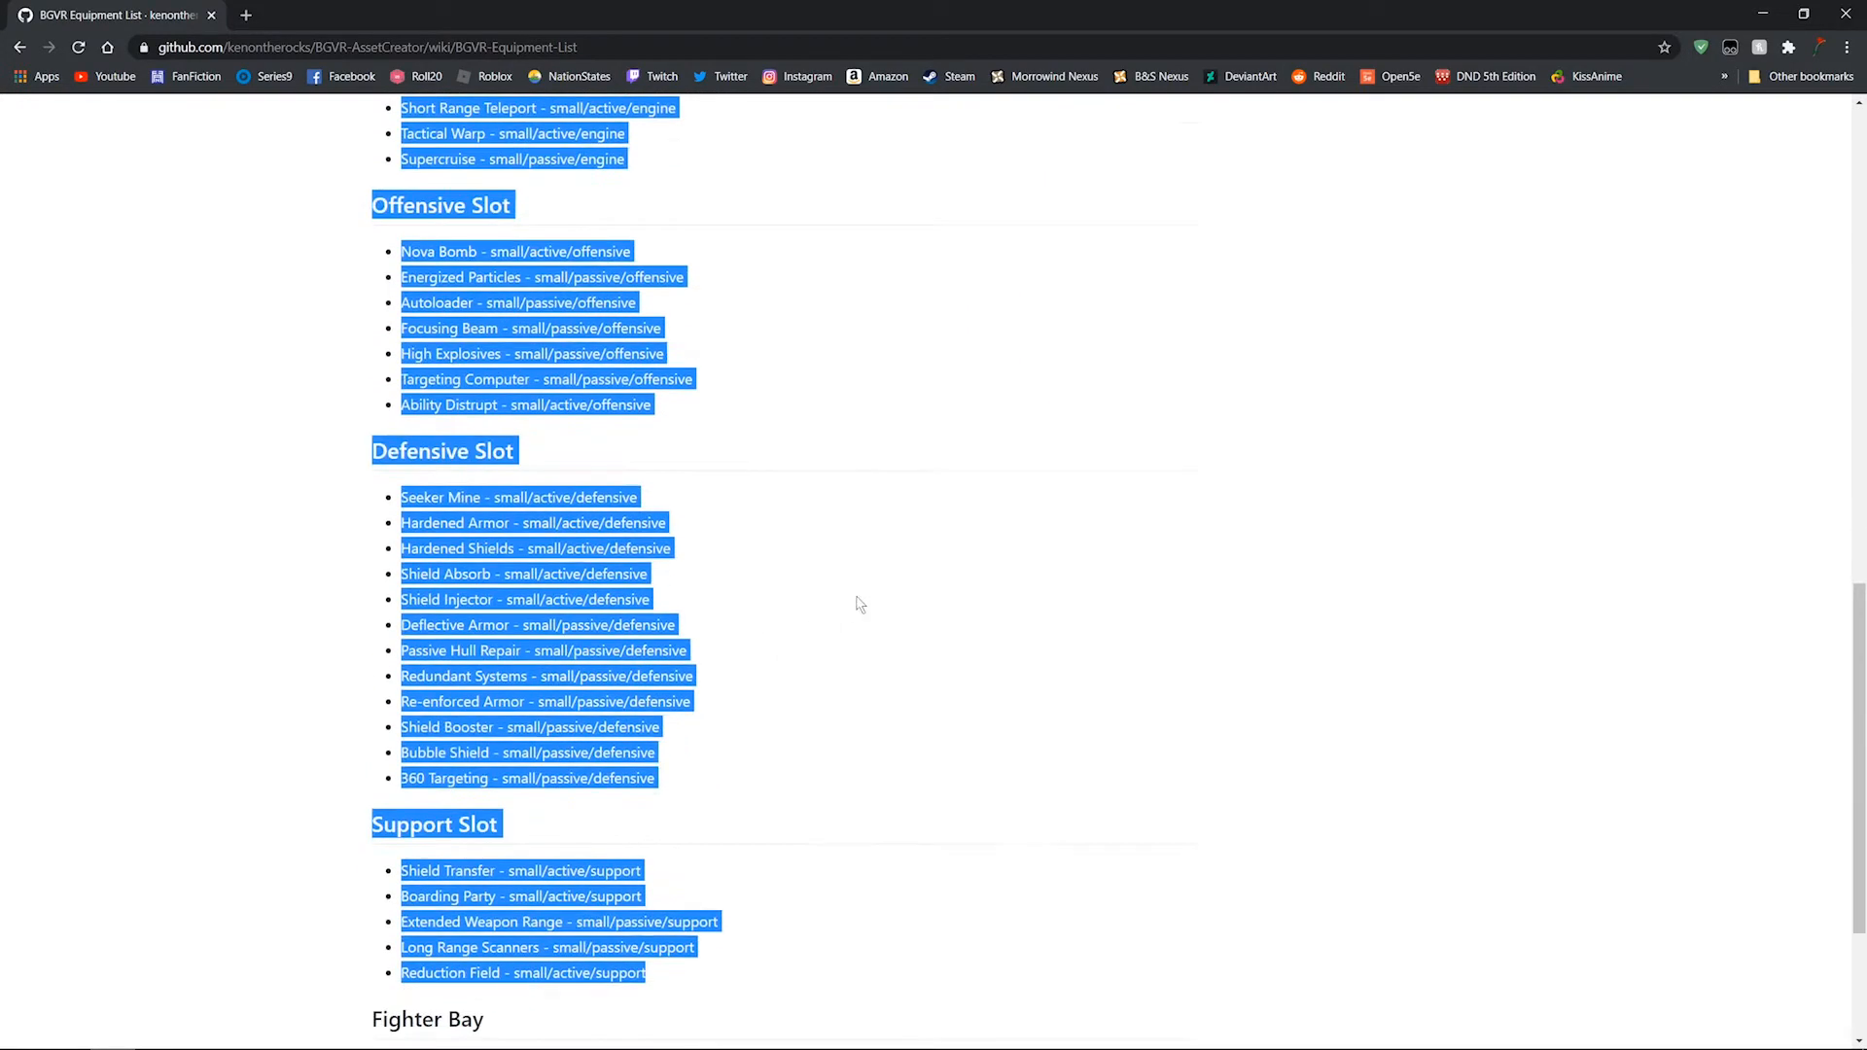
left_click(887, 592)
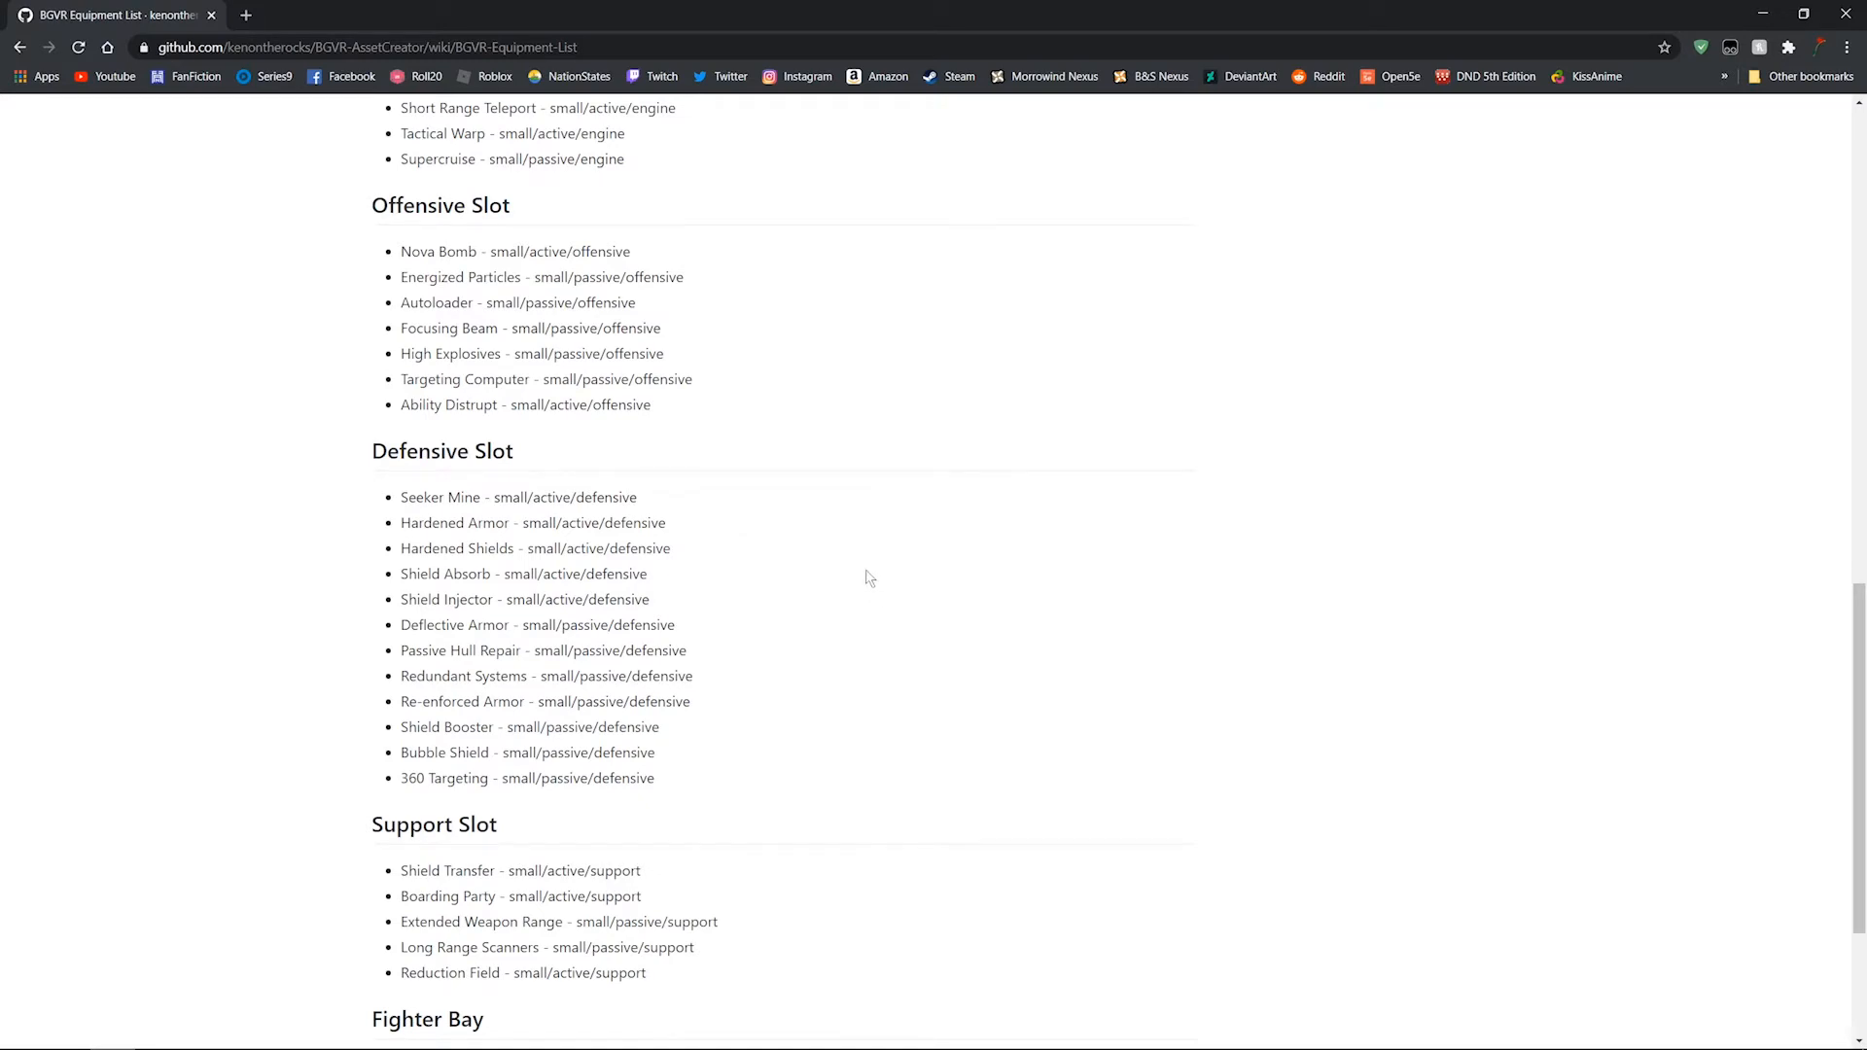
Step: Switch back to Unity and set the offensive slot's default component to Re-enforced Armor, checking the spelling against the equipment list
key("alt+Tab")
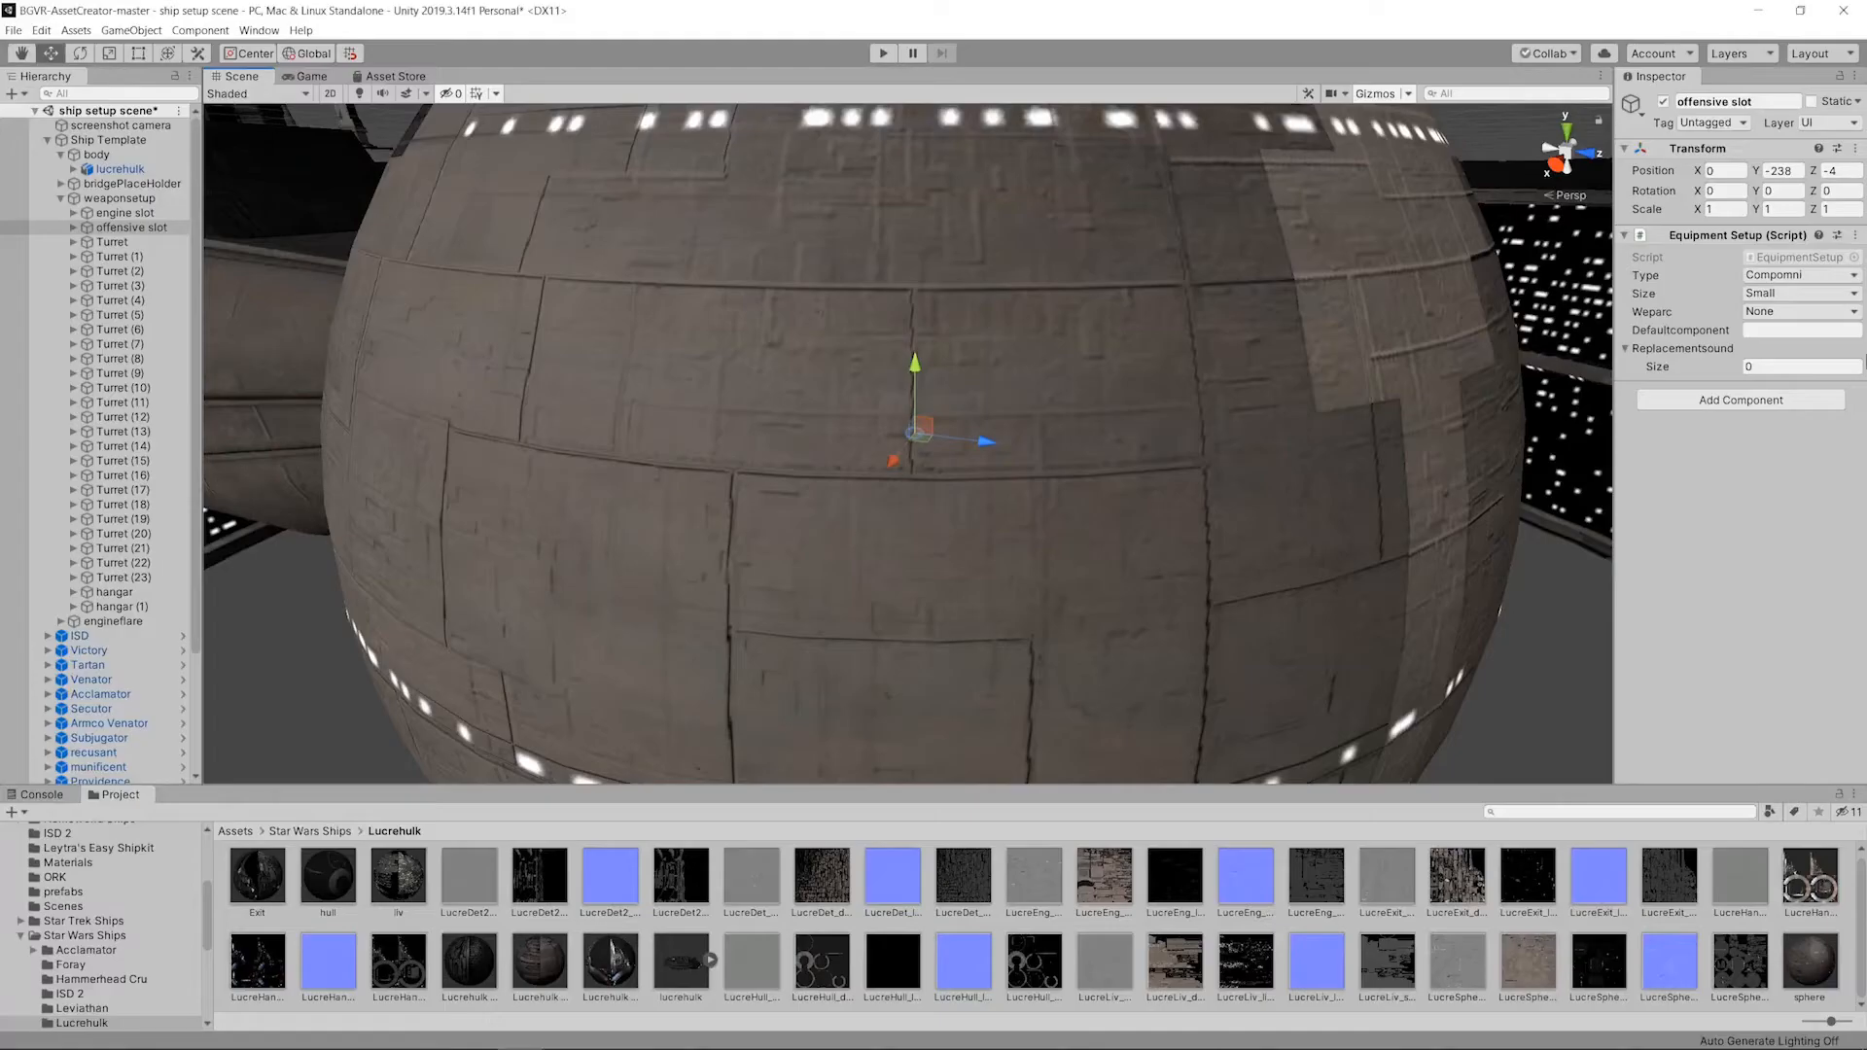
left_click(1803, 313)
left_click(1802, 327)
type("Re")
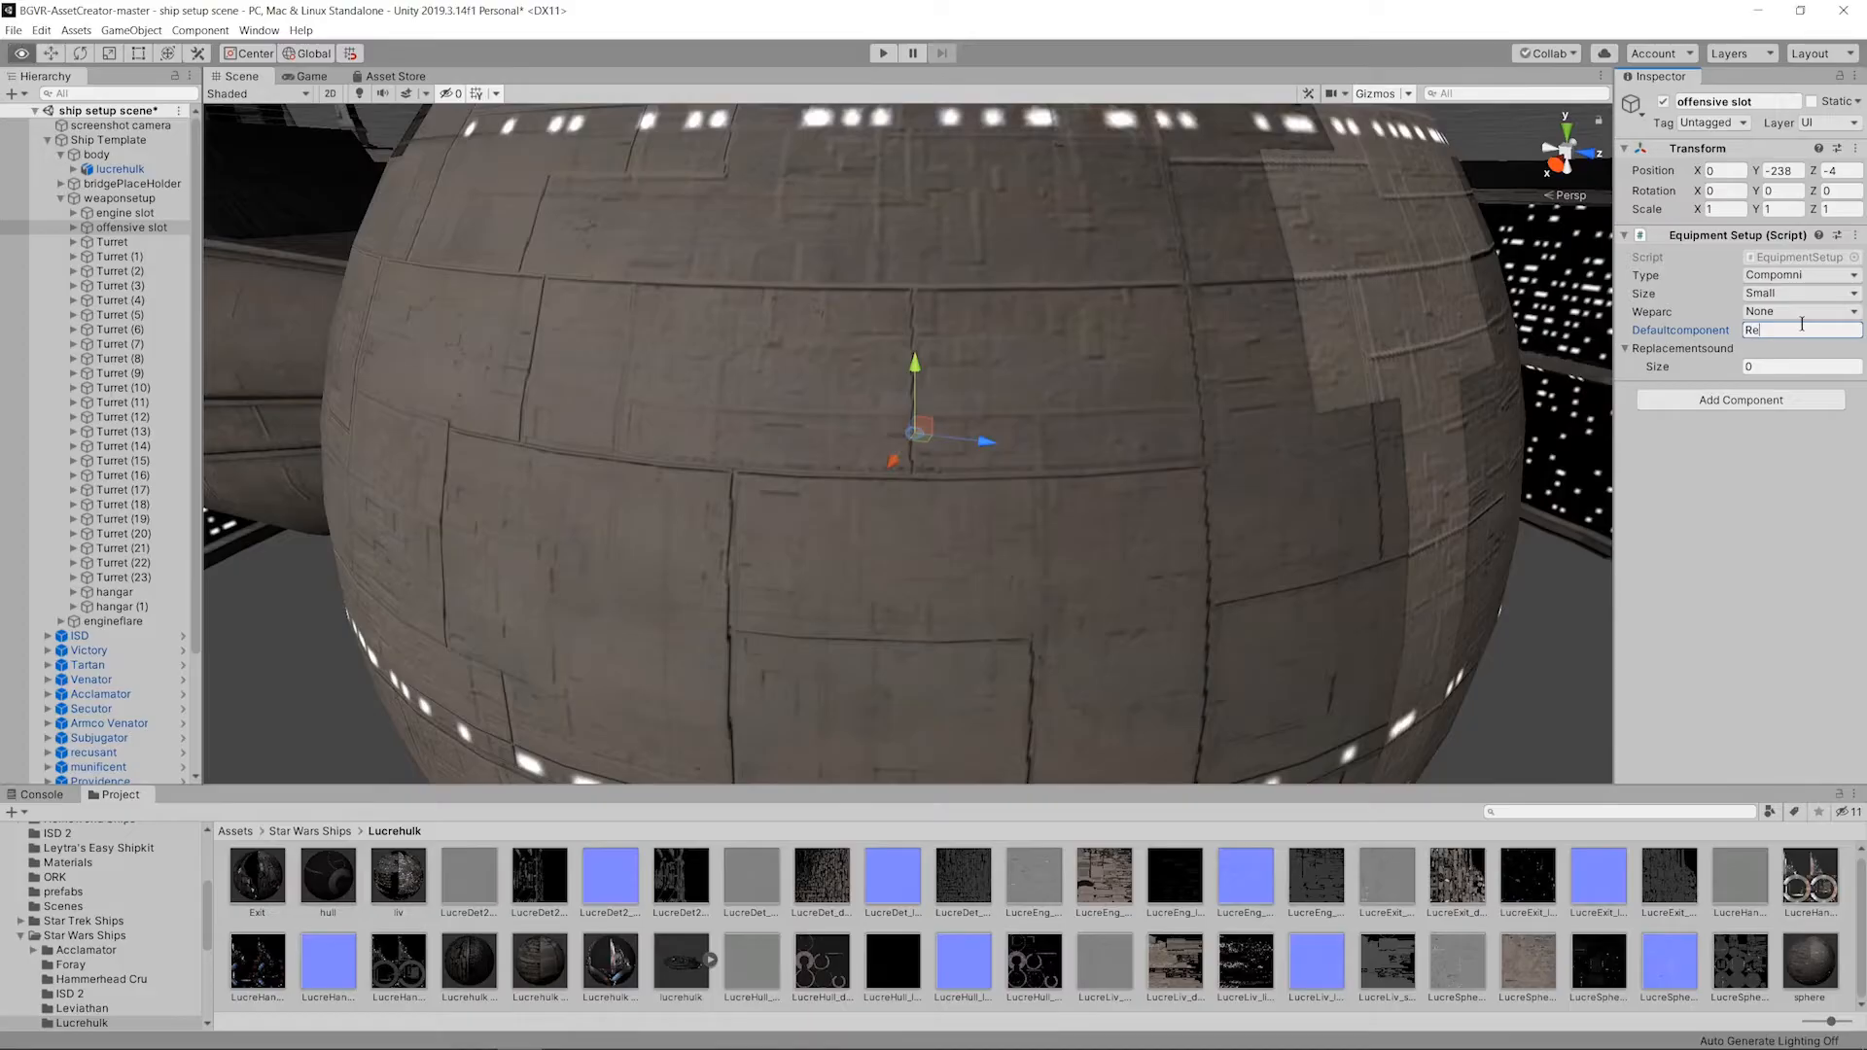
key("alt+Tab")
key("alt+Tab")
type("e")
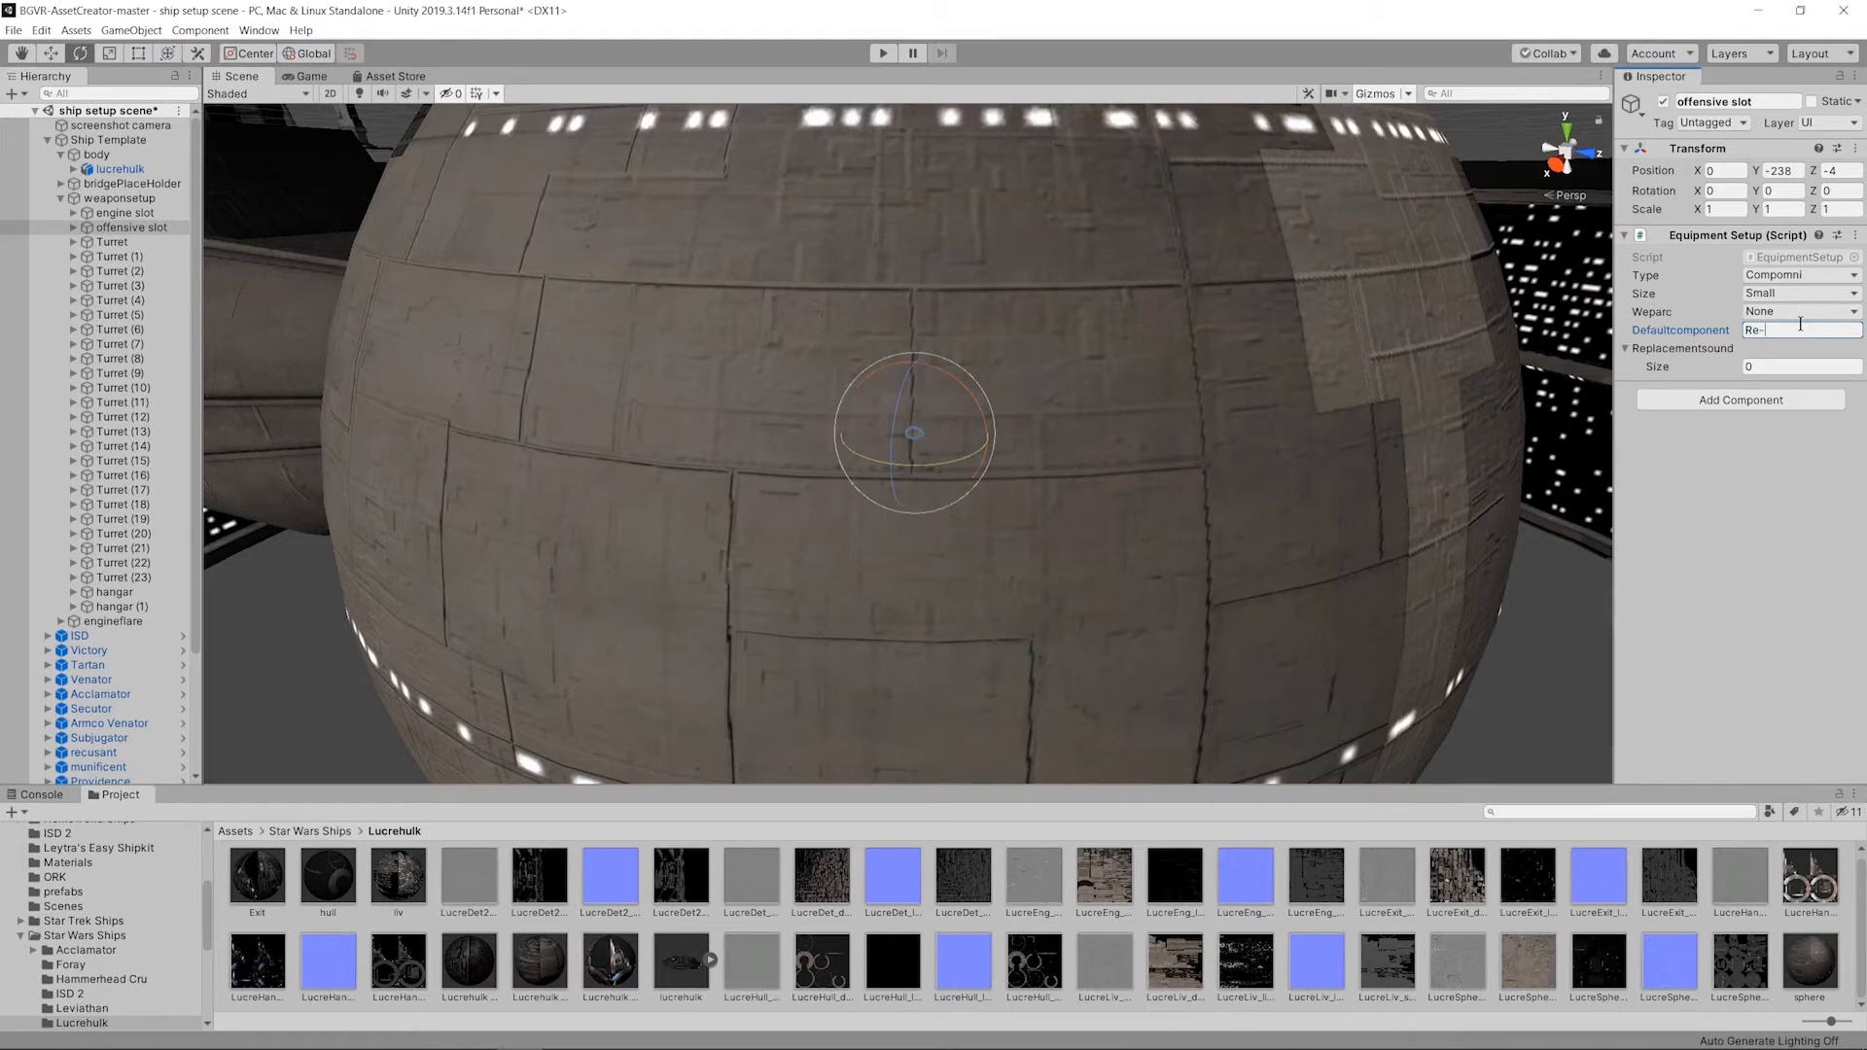
type("-enforced Armor")
Step: Look up the engine components in the browser's equipment list and set the engine slot's default component to Tactical Warp
double_click(142, 212)
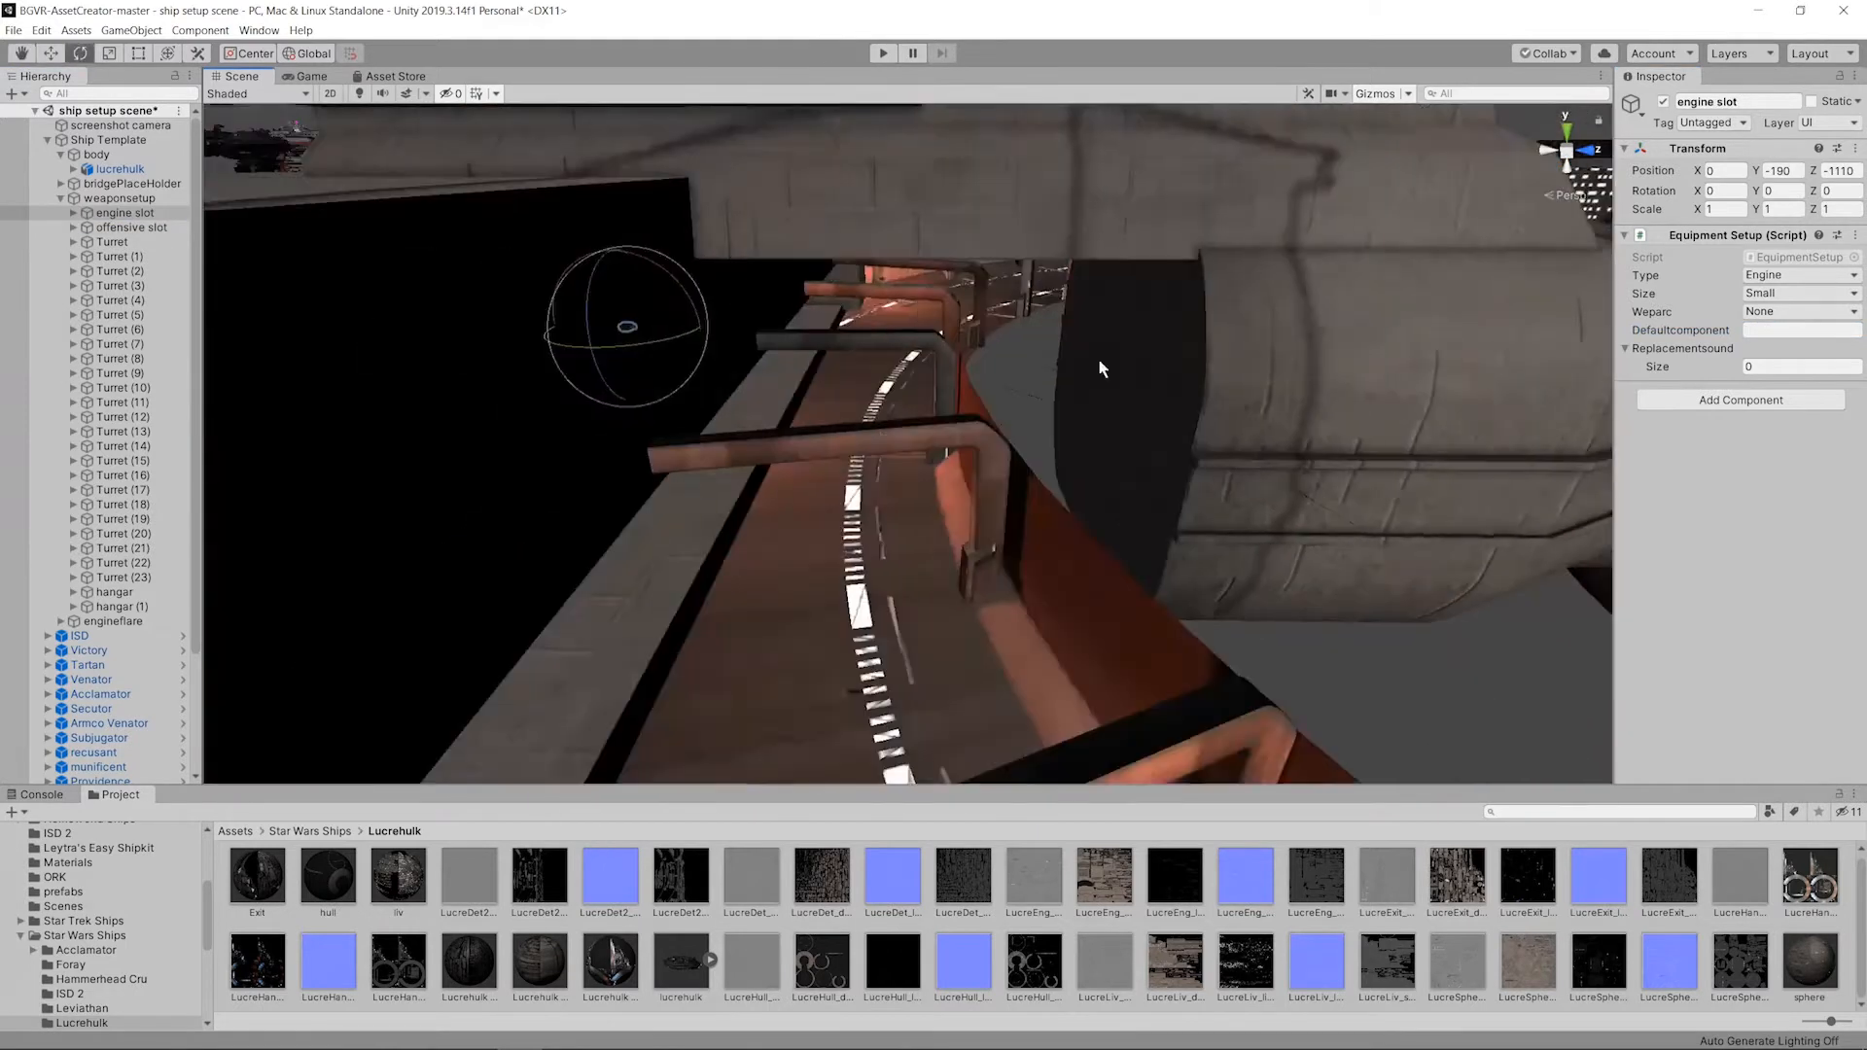
left_click_drag(1099, 362, 1069, 425, "alt")
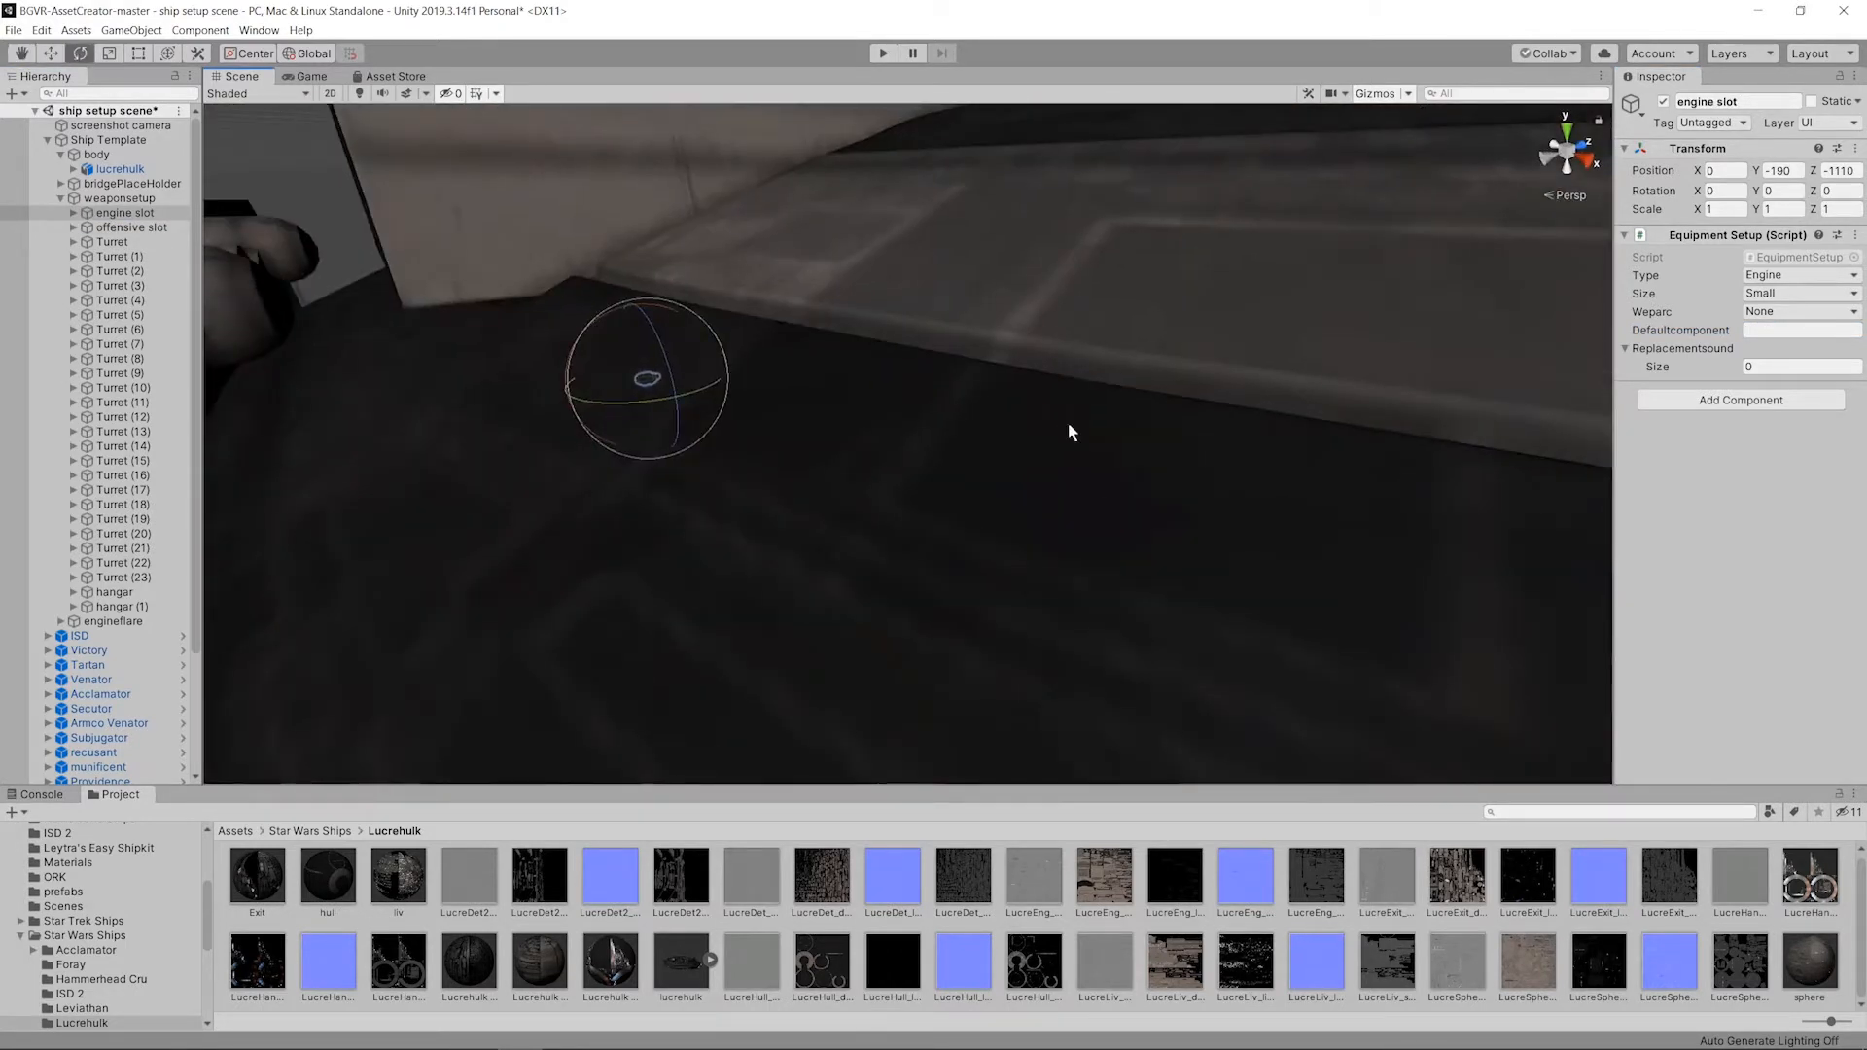
left_click(1795, 331)
key("alt+Tab")
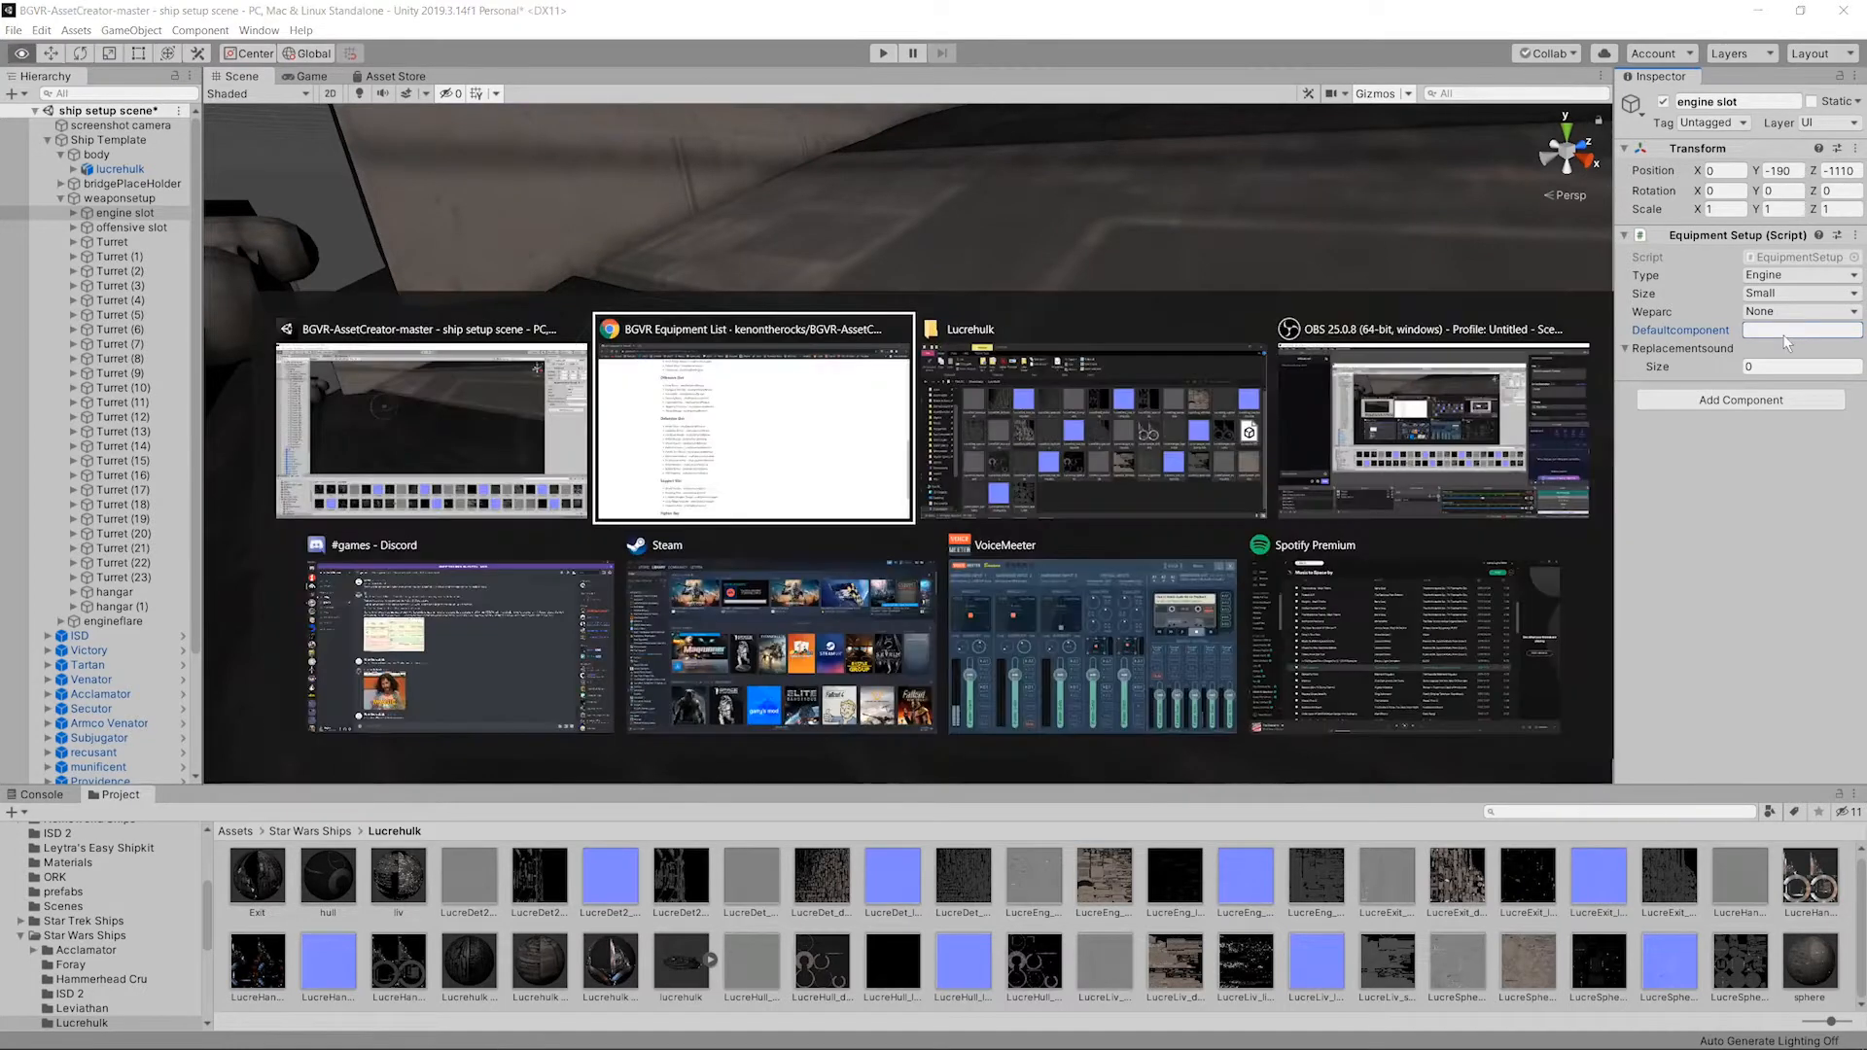
scroll(568, 885, "down", 3)
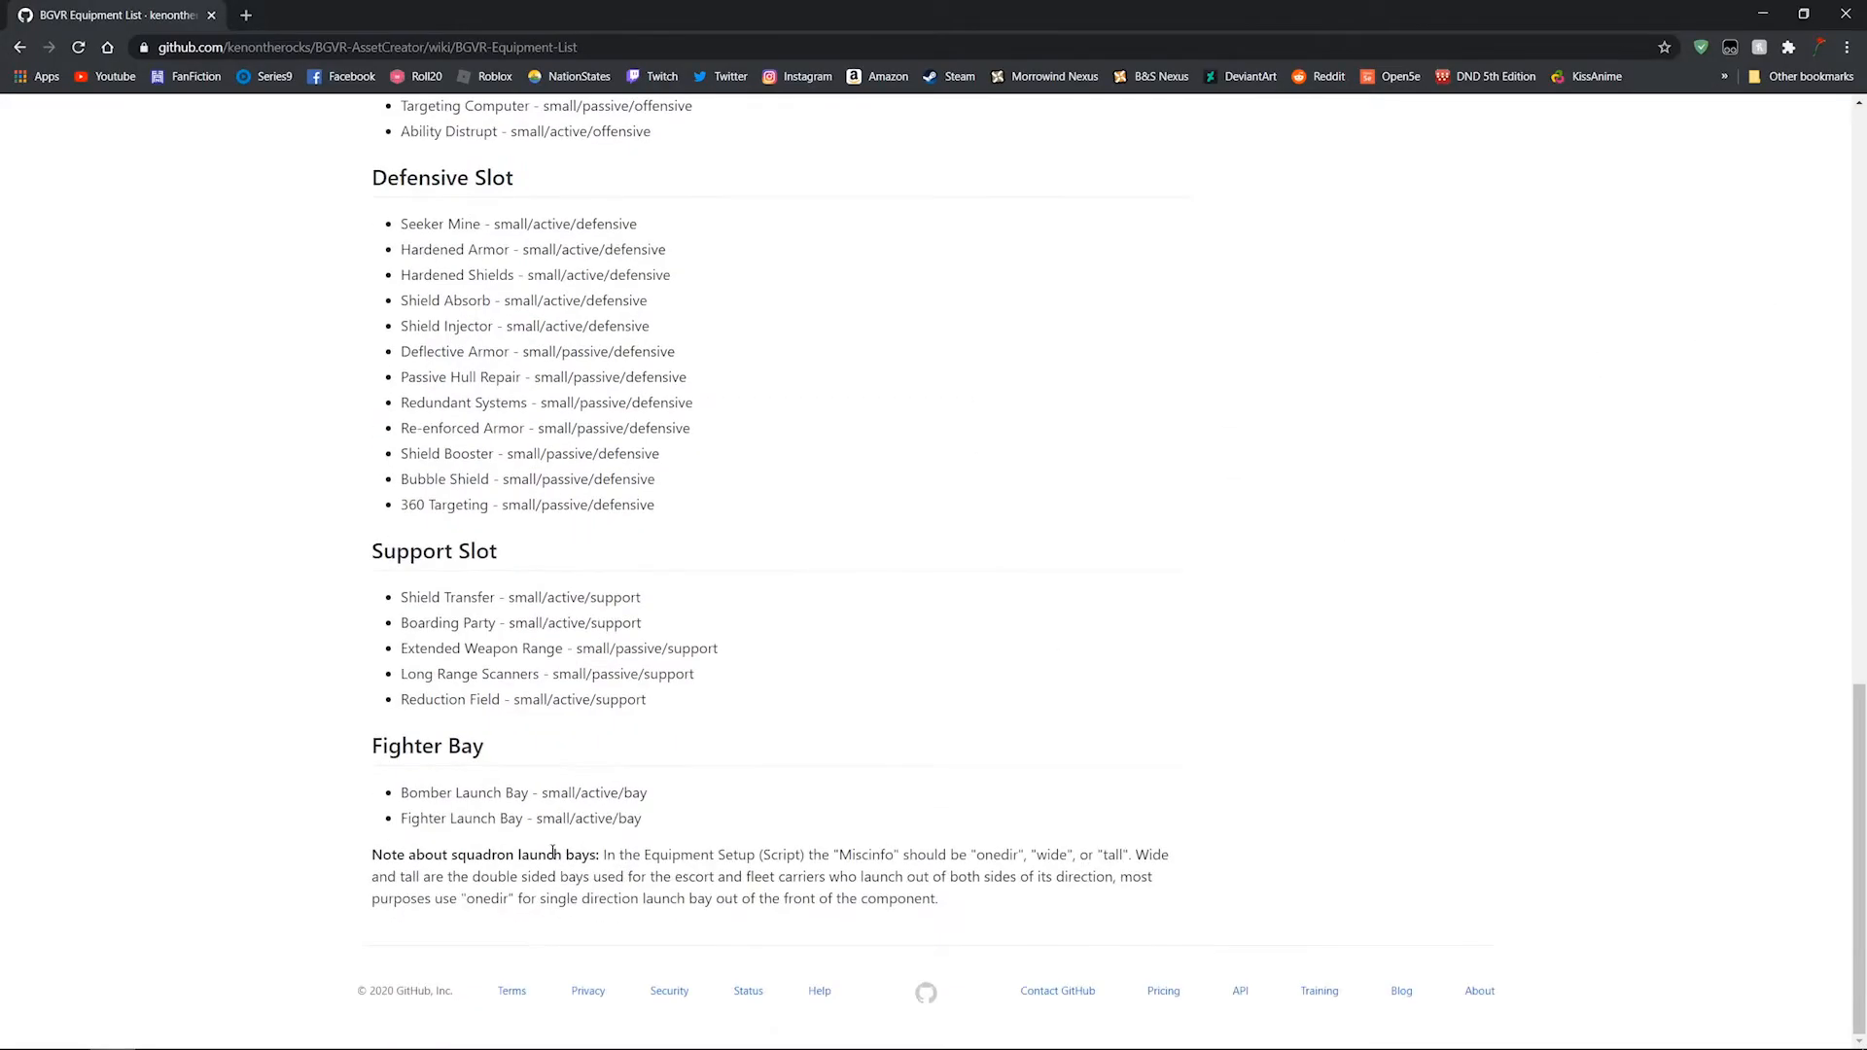
scroll(535, 924, "up", 6)
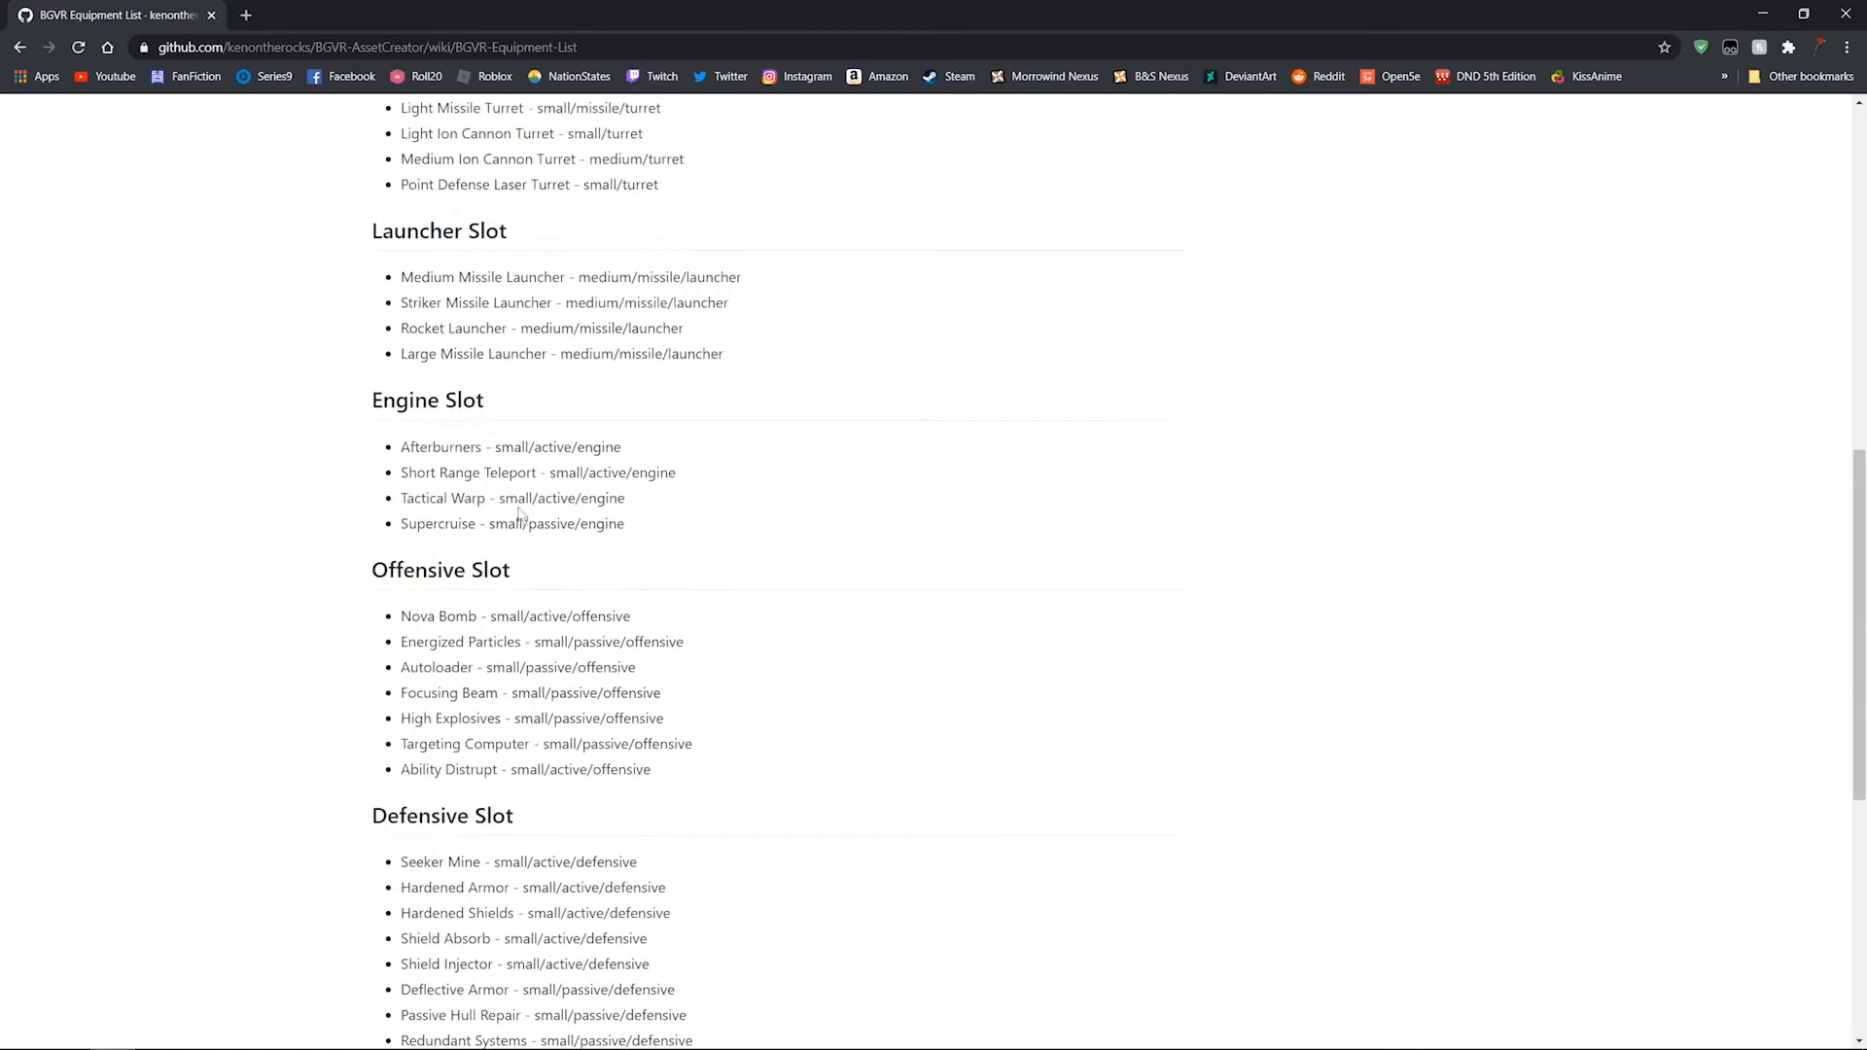
key("alt+Tab")
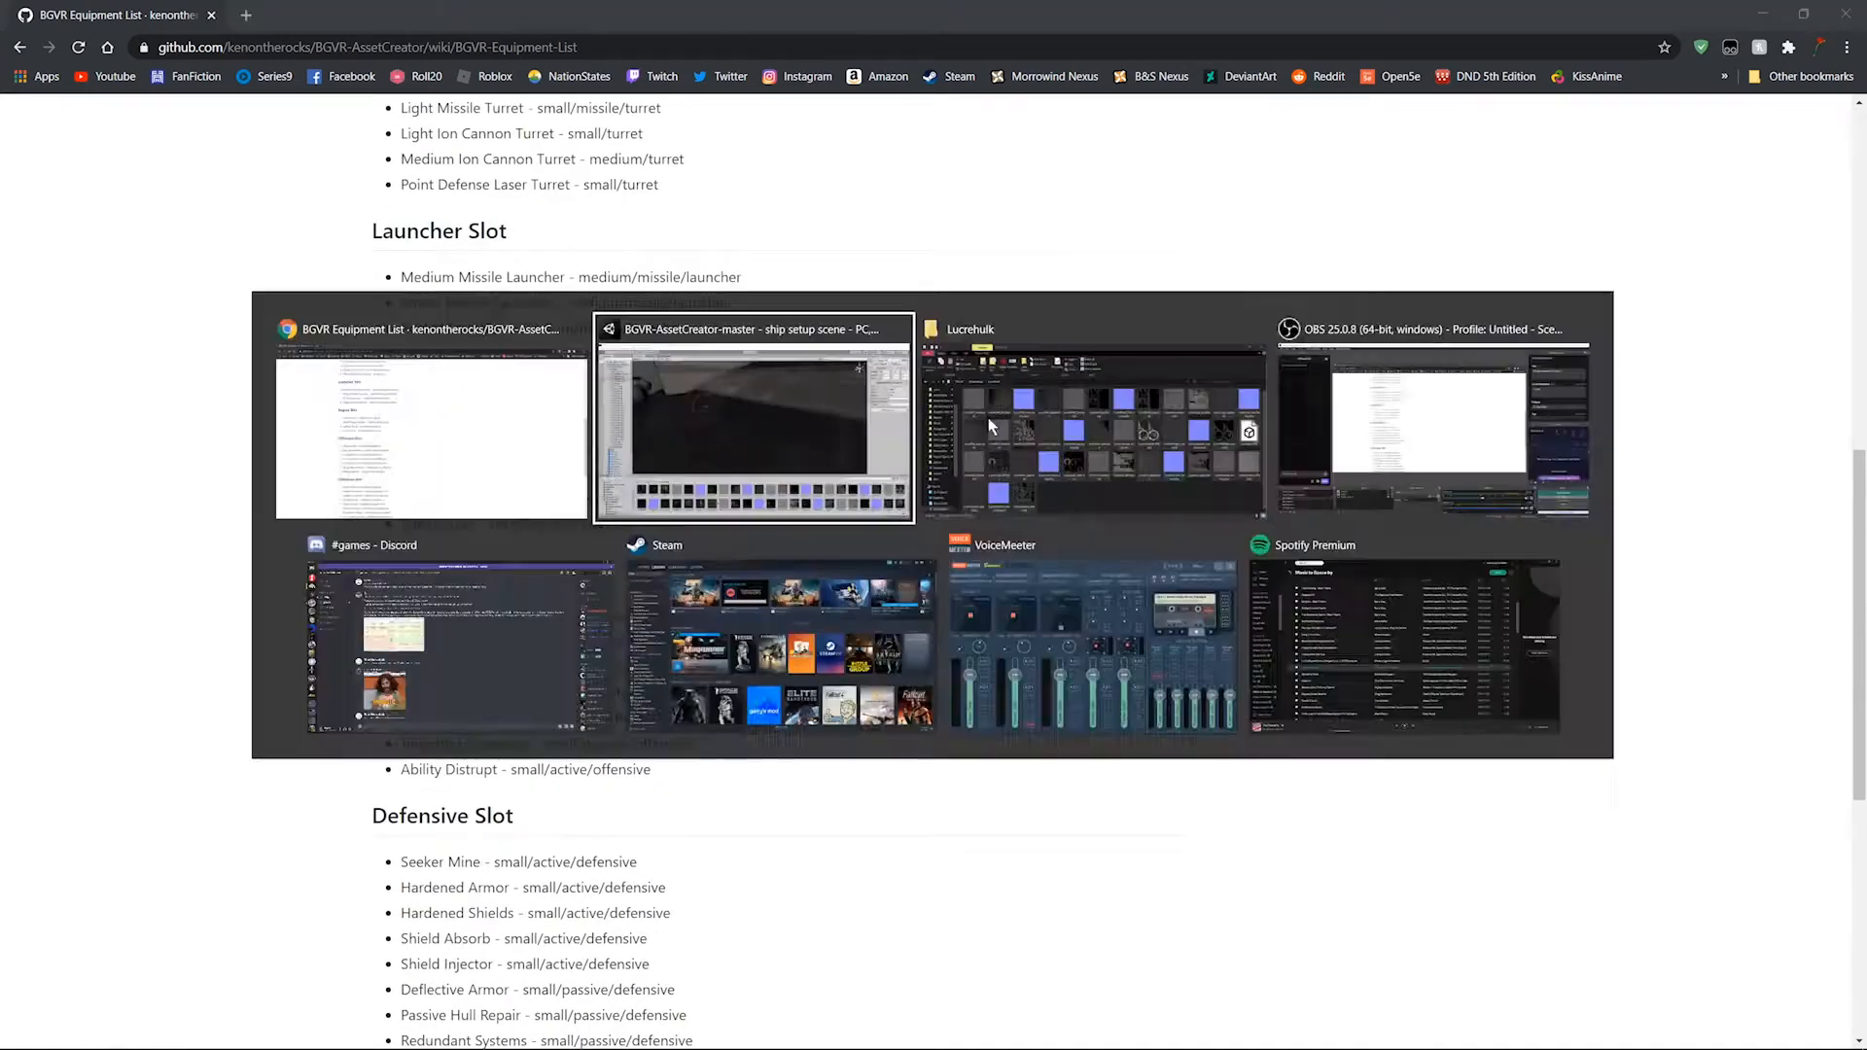
type("Tav")
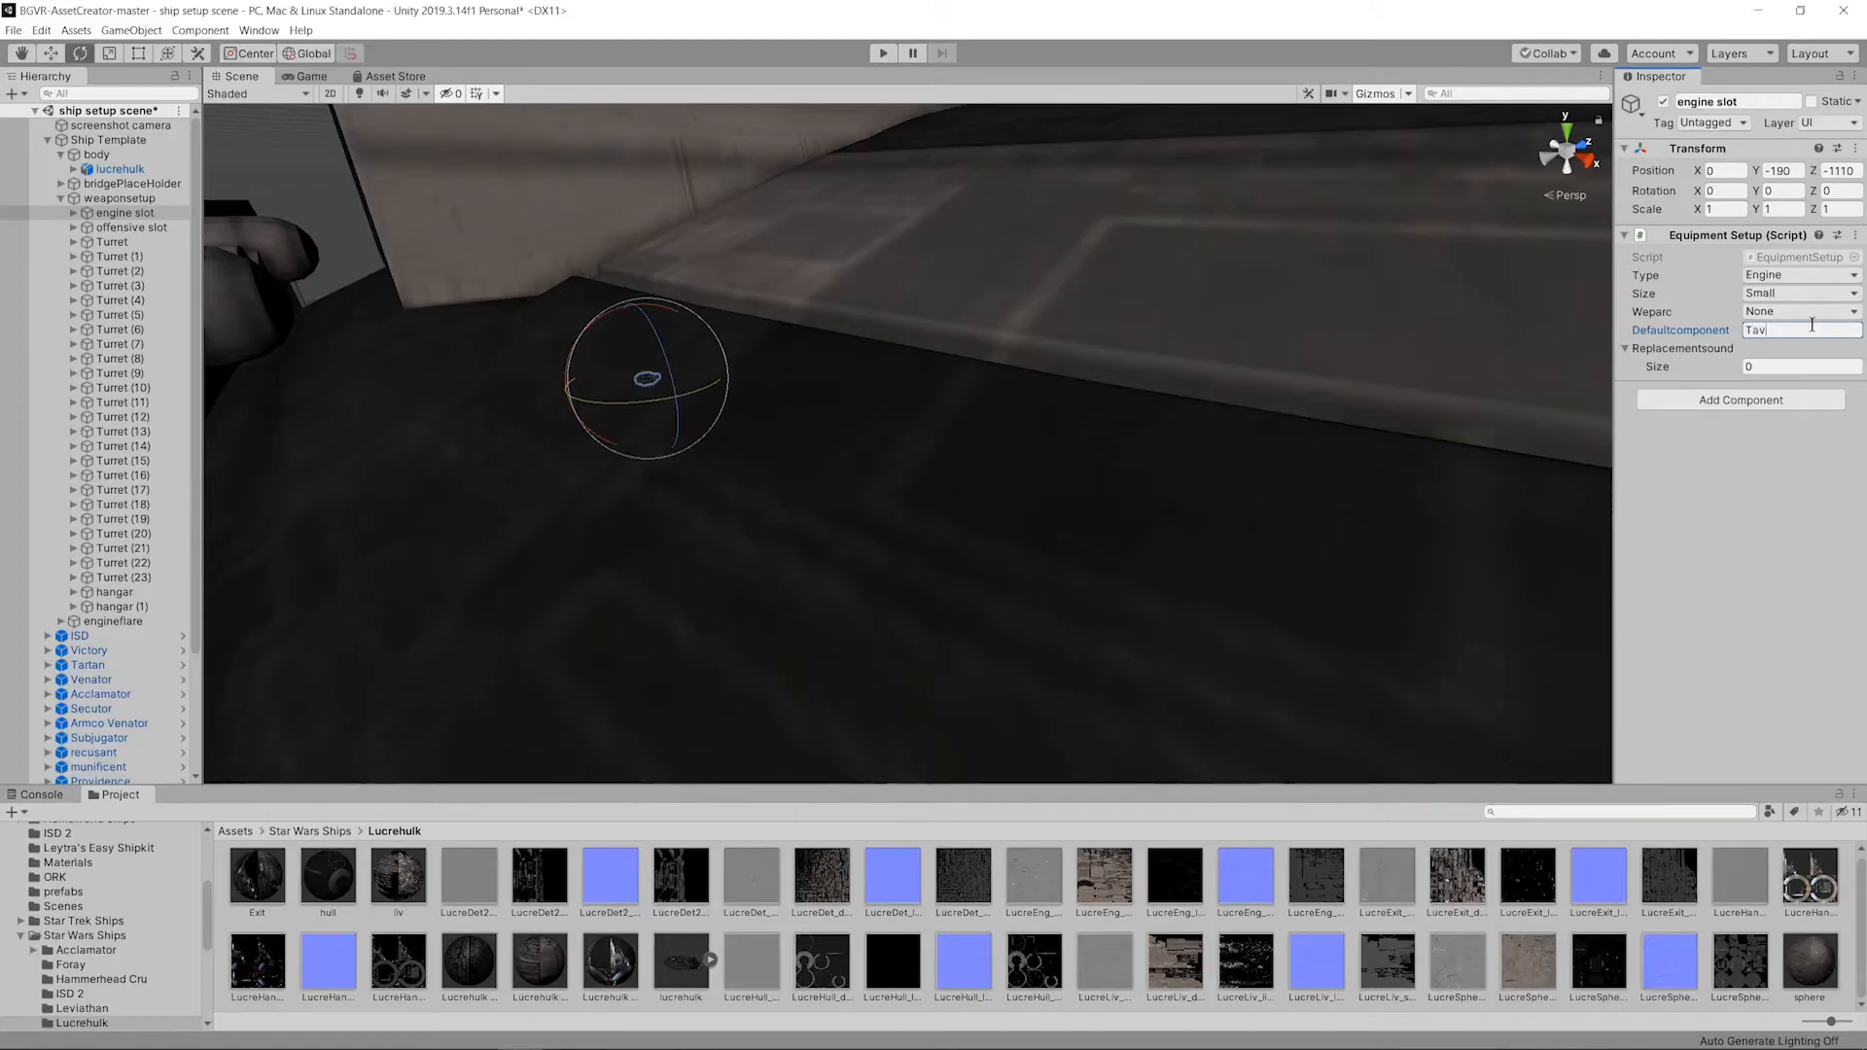
type("Warp")
Step: Collapse the weaponsetup group and rename the Ship Template object to Lucrehulk
scroll(1230, 437, "down", 10)
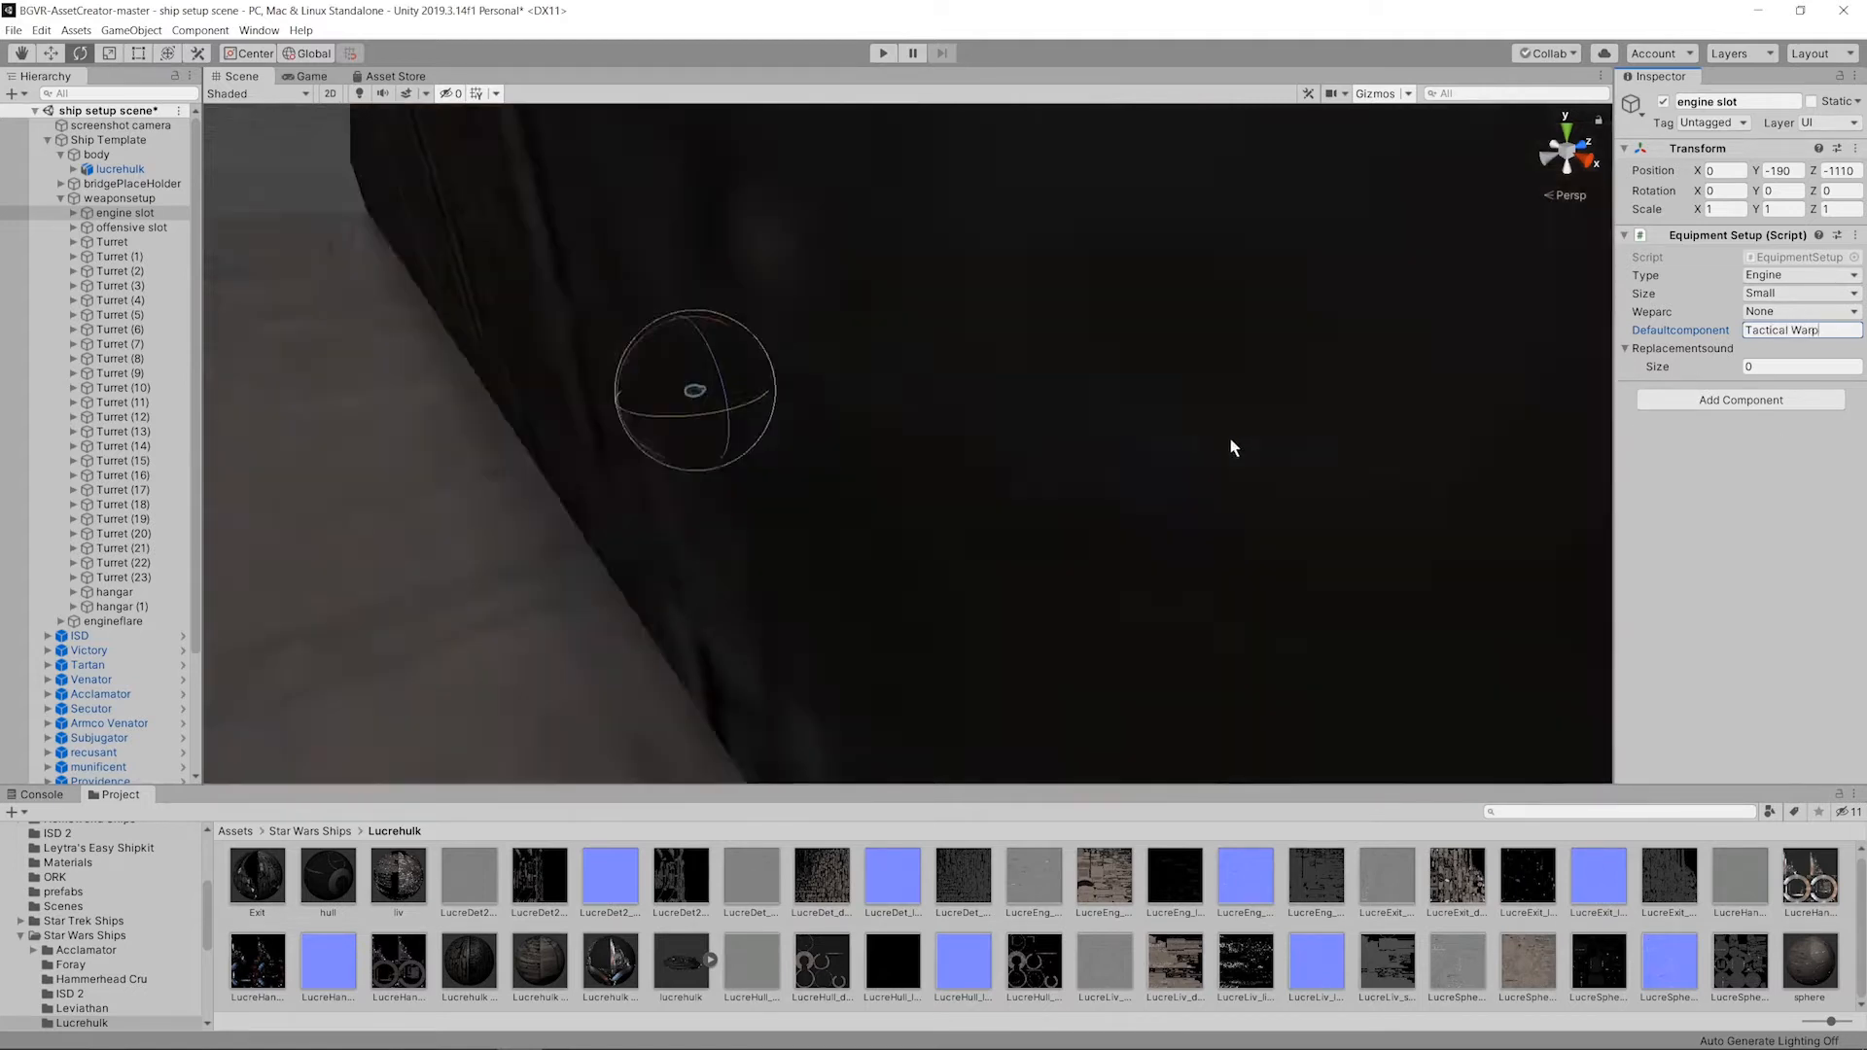
left_click(1351, 196)
left_click_drag(1270, 384, 1334, 294, "alt")
left_click_drag(1133, 346, 875, 506, "alt")
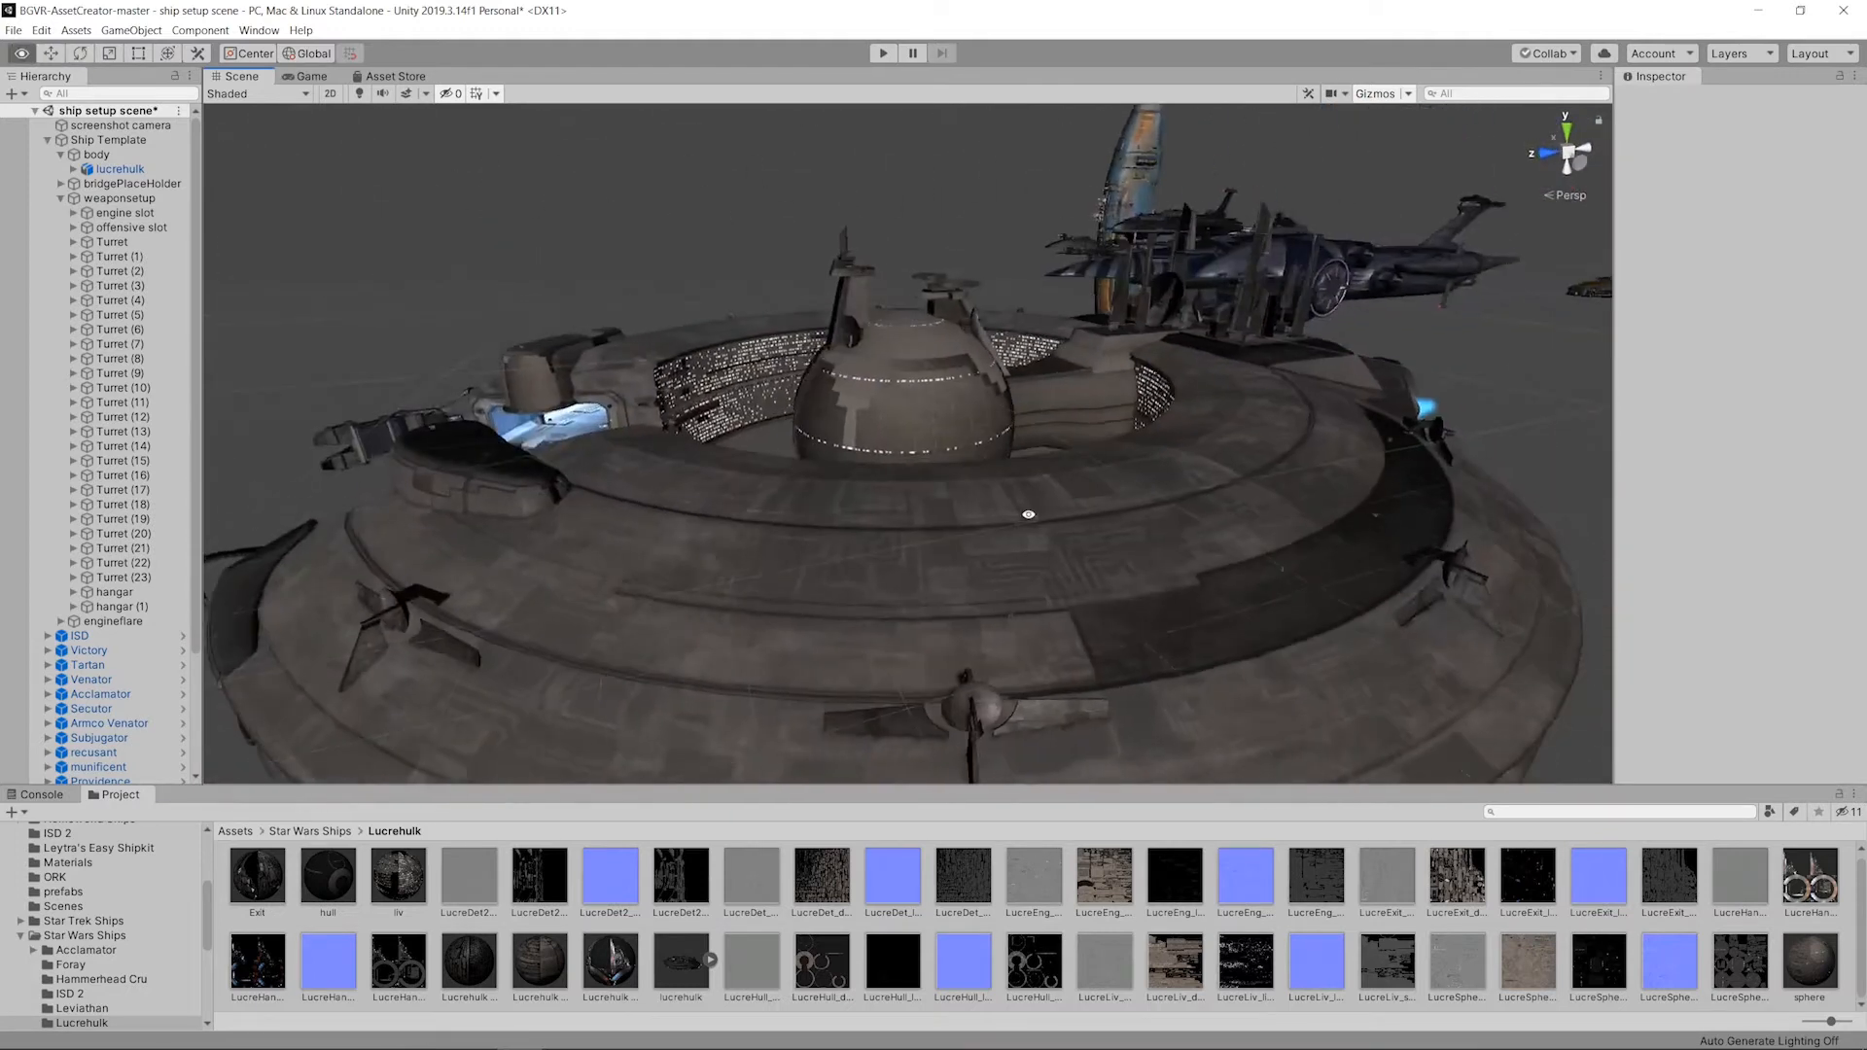
left_click(61, 199)
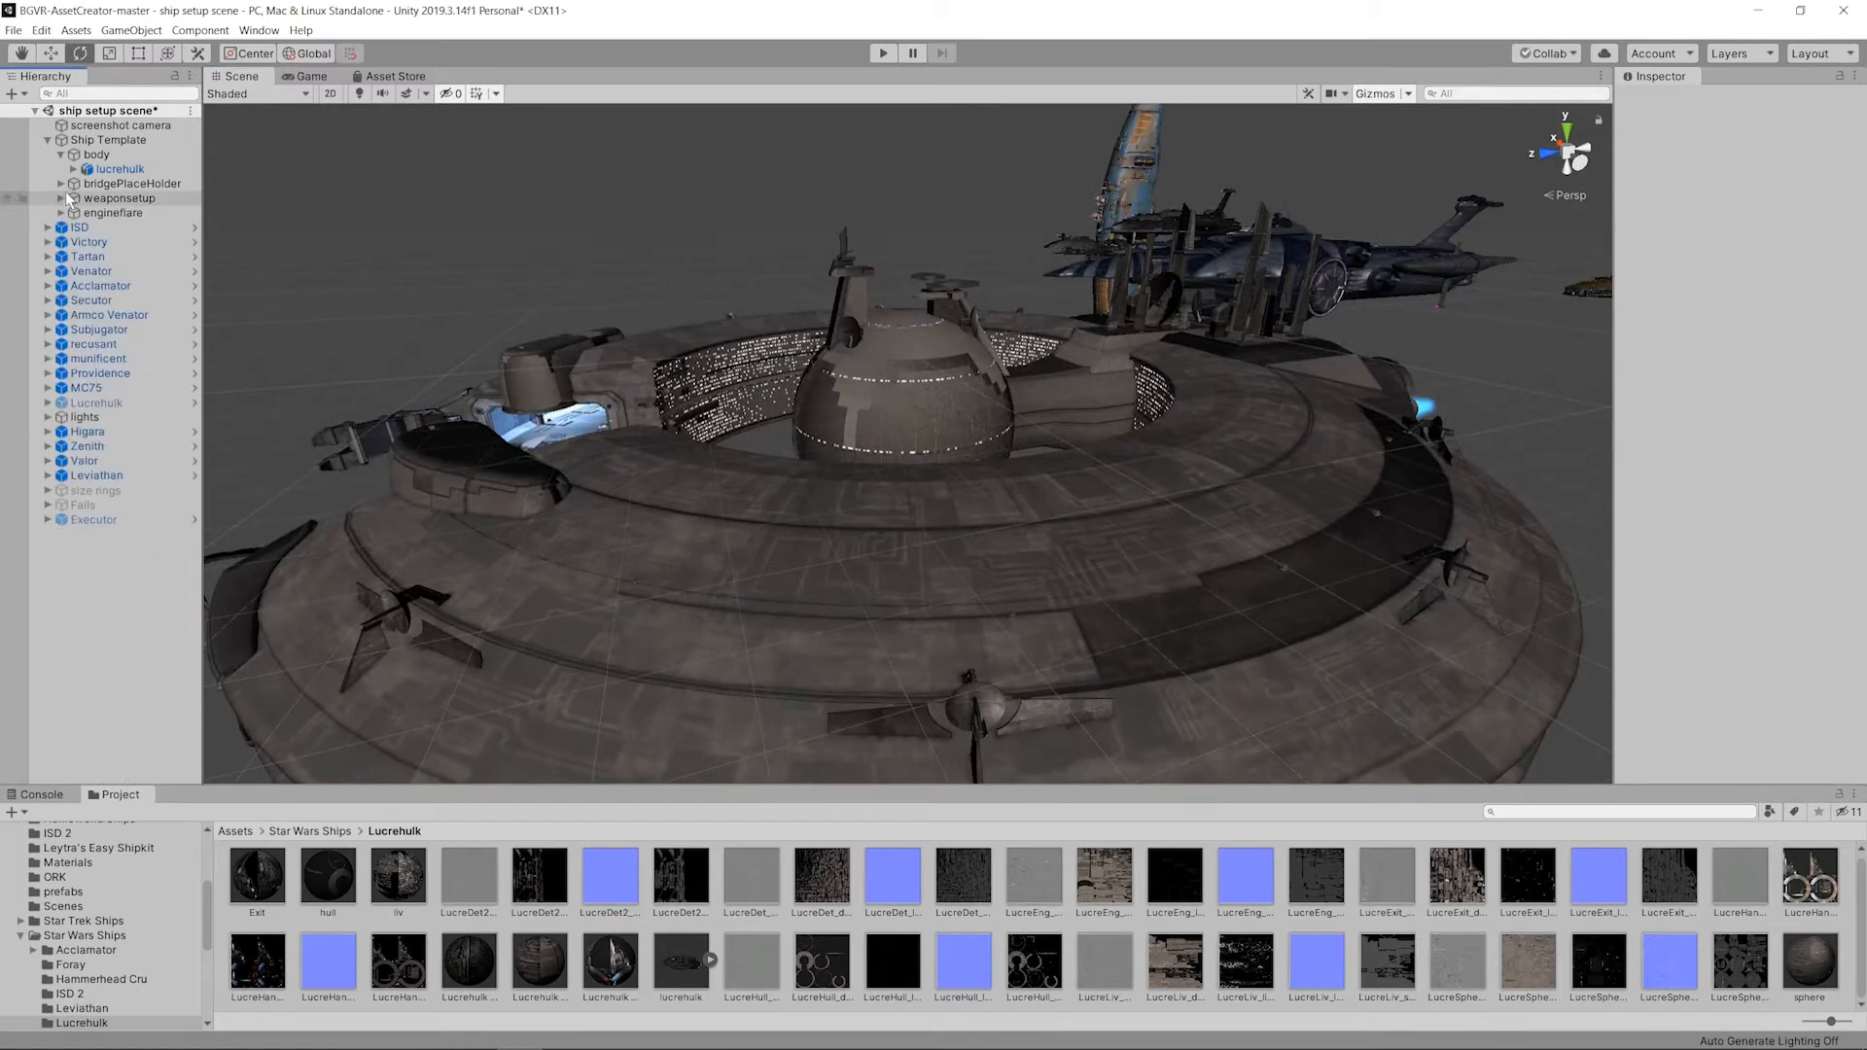
left_click(105, 140)
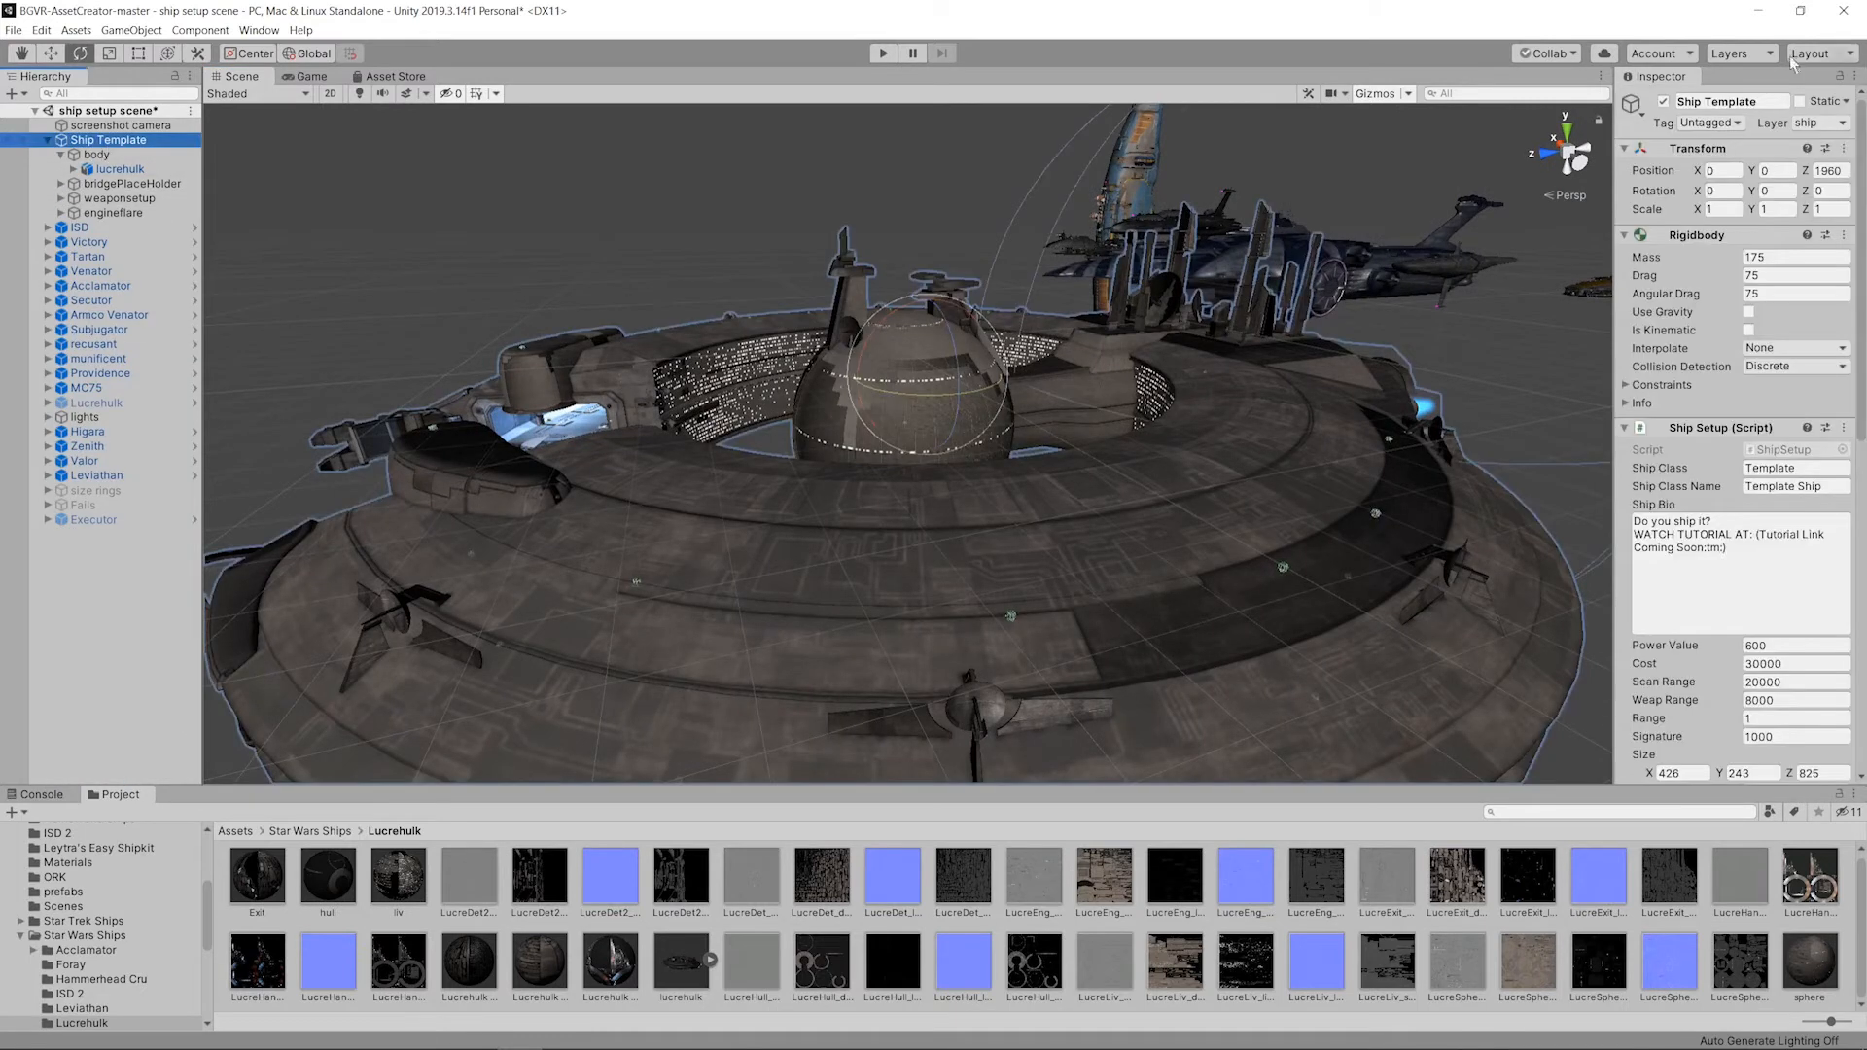
left_click(1777, 95)
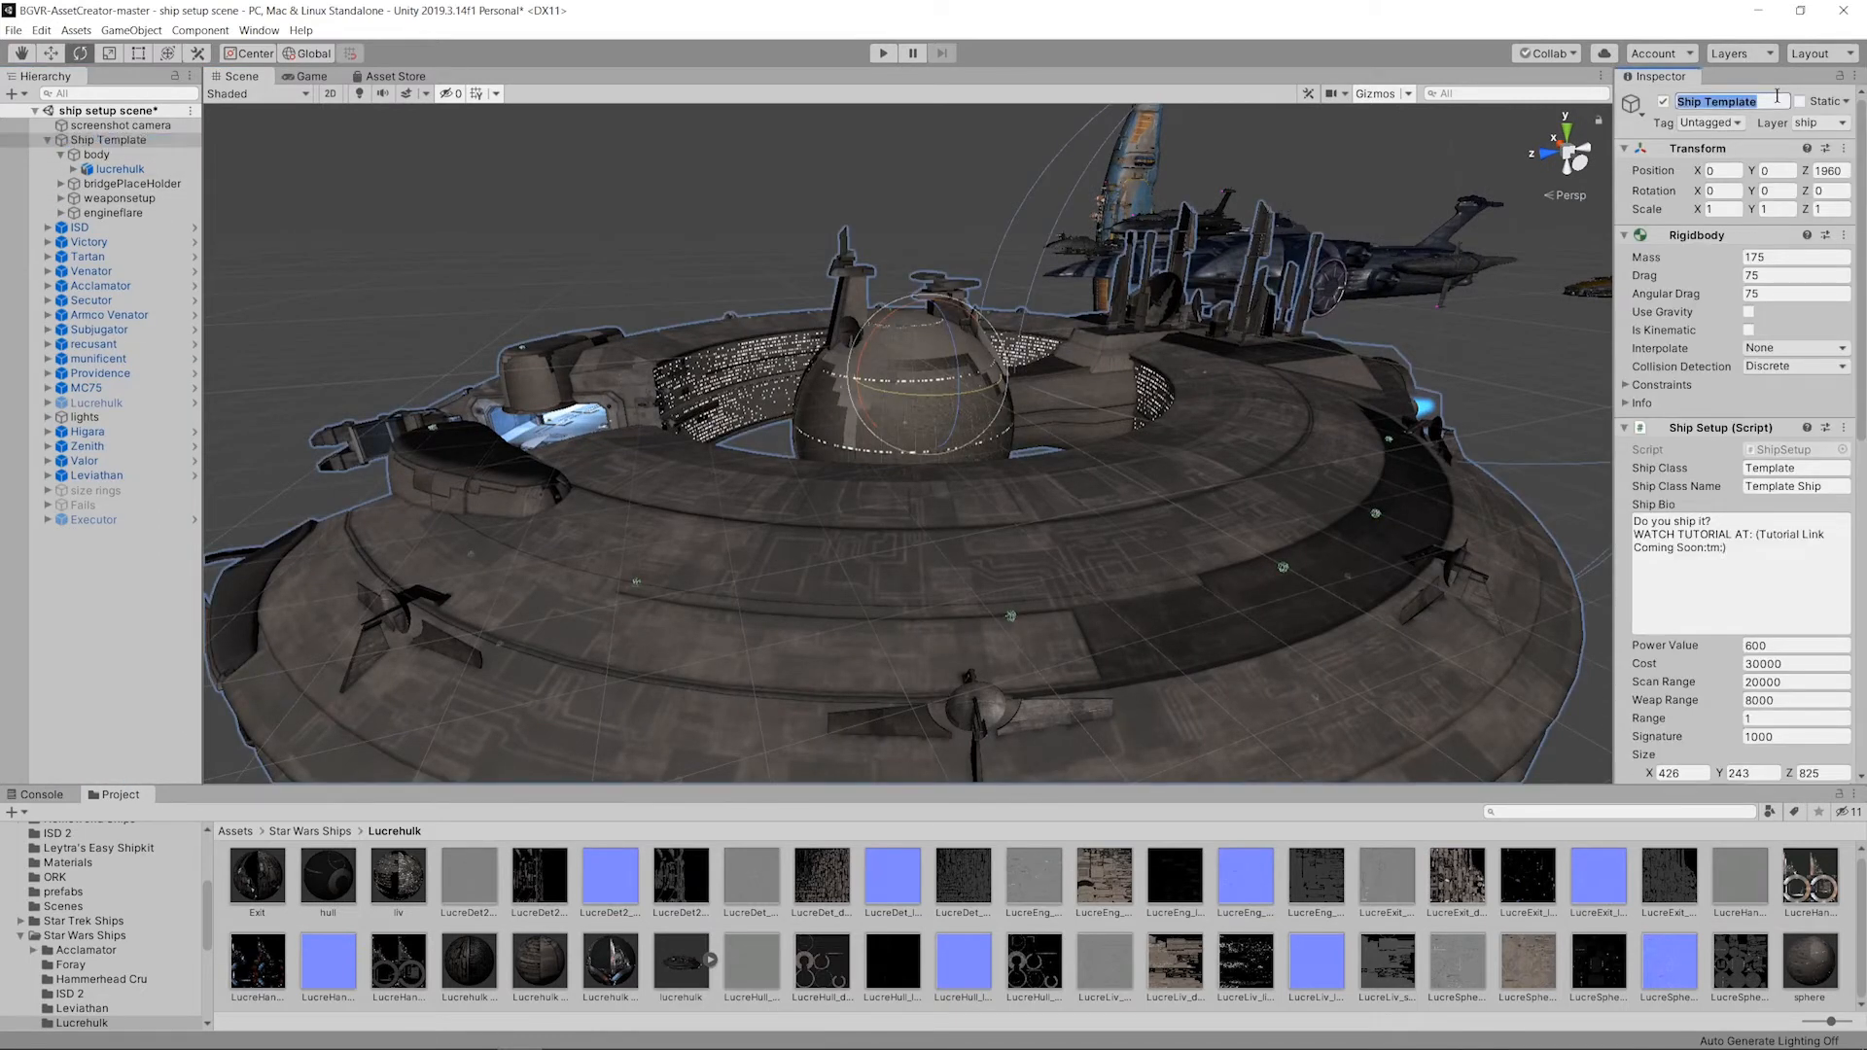
type("Lucrehulk")
Step: Collapse the Rigidbody component and replace the ship bio with "The Lucrehulk Carrier is a giant space dougnut with fighters inside"
left_click(1624, 385)
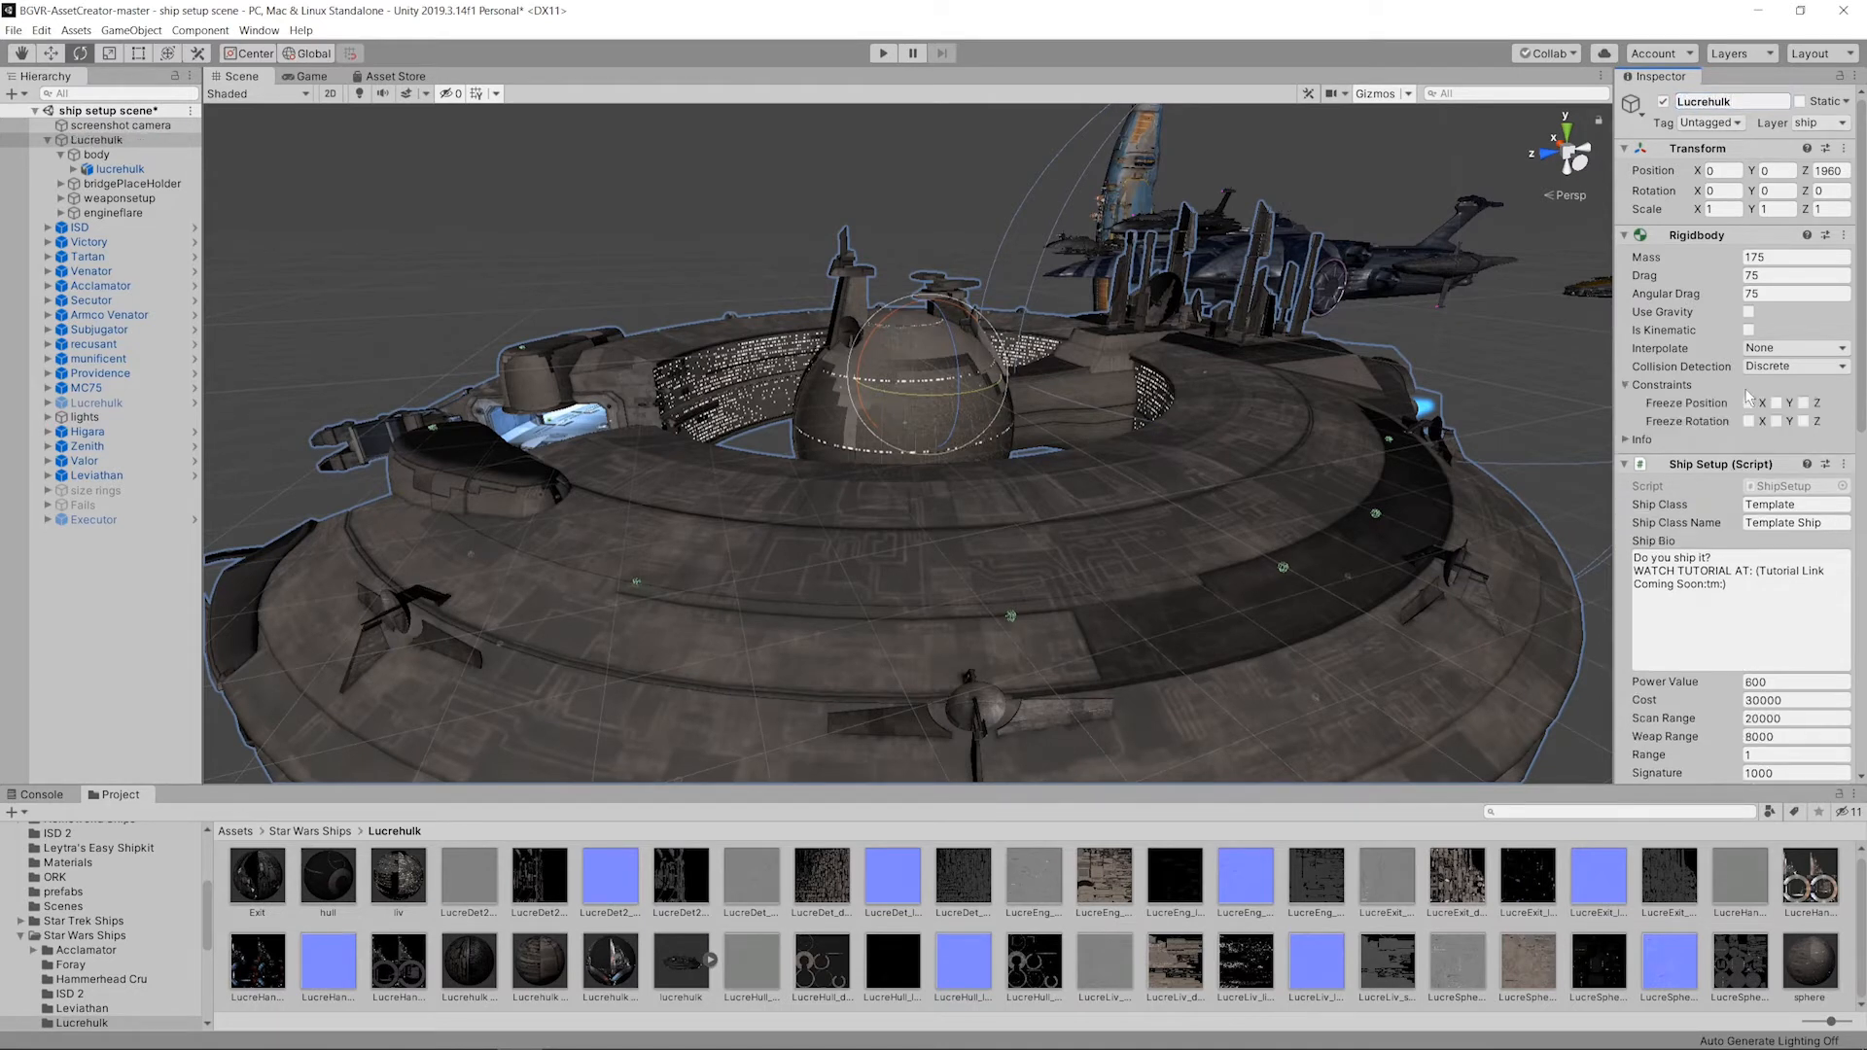
left_click(1623, 387)
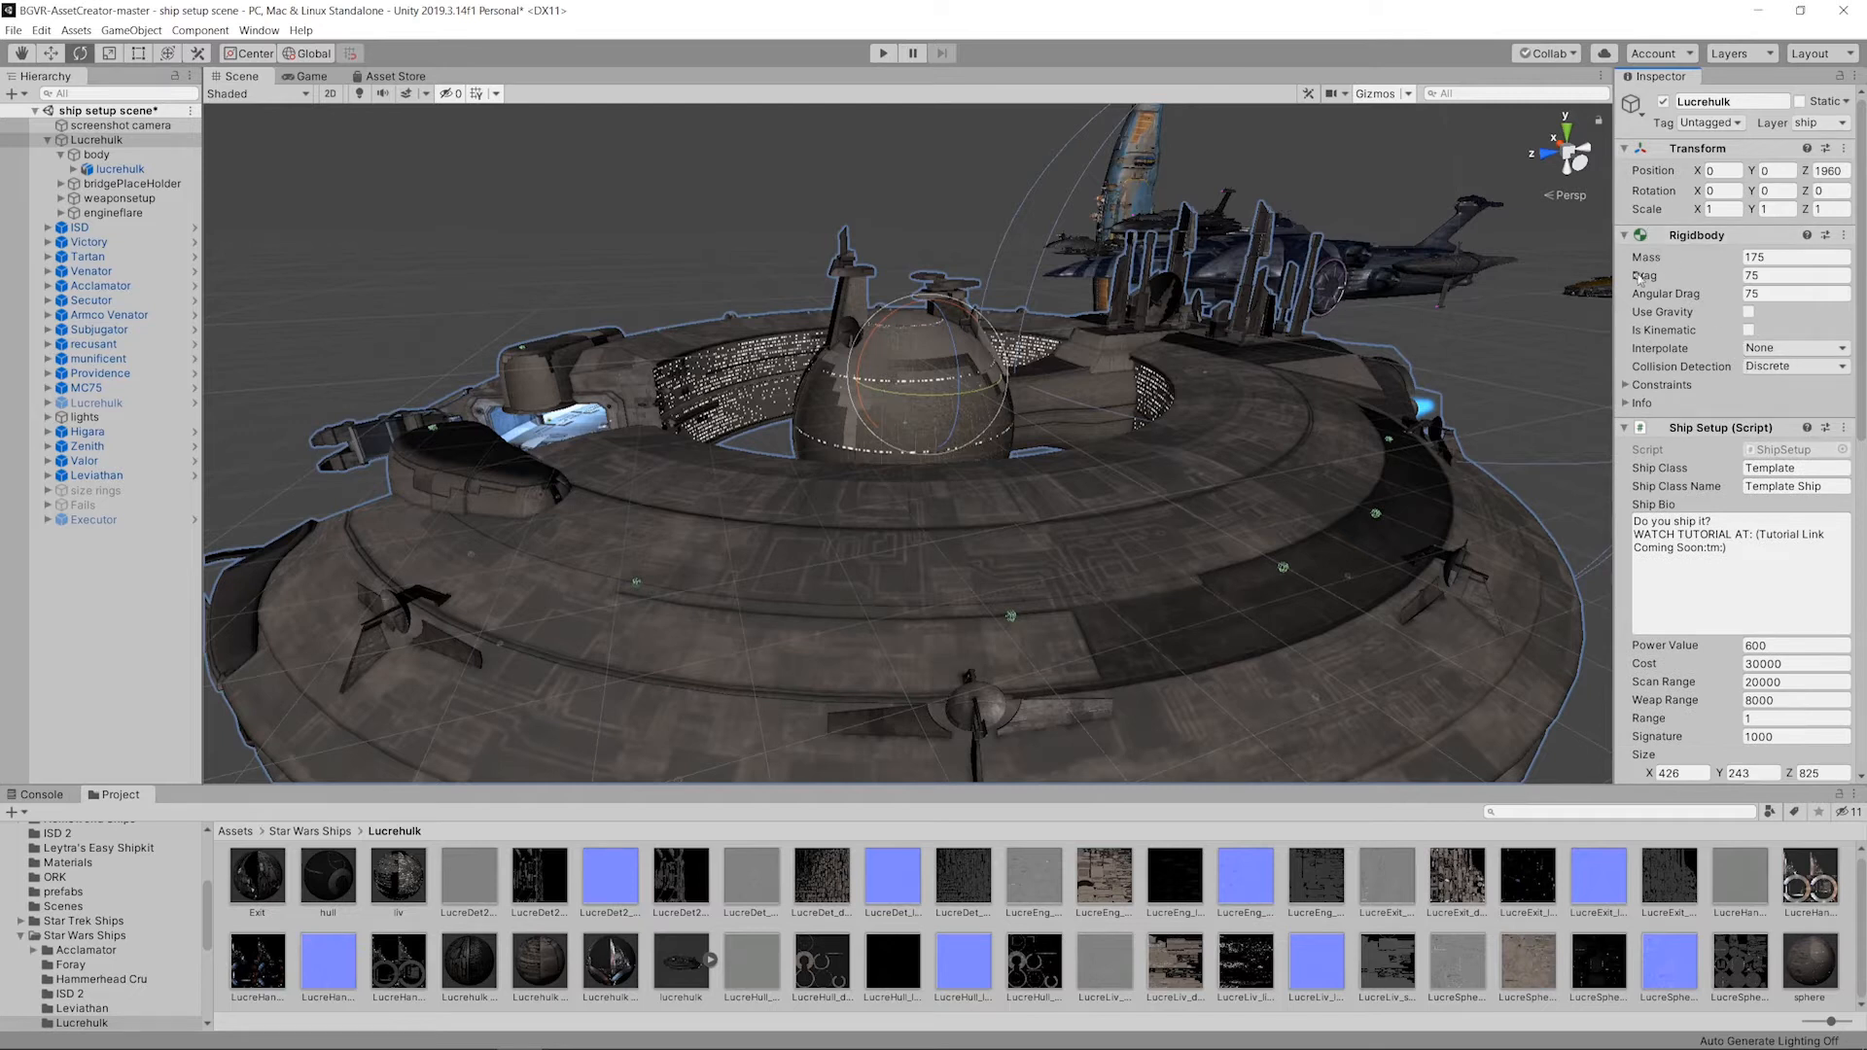
left_click(1627, 236)
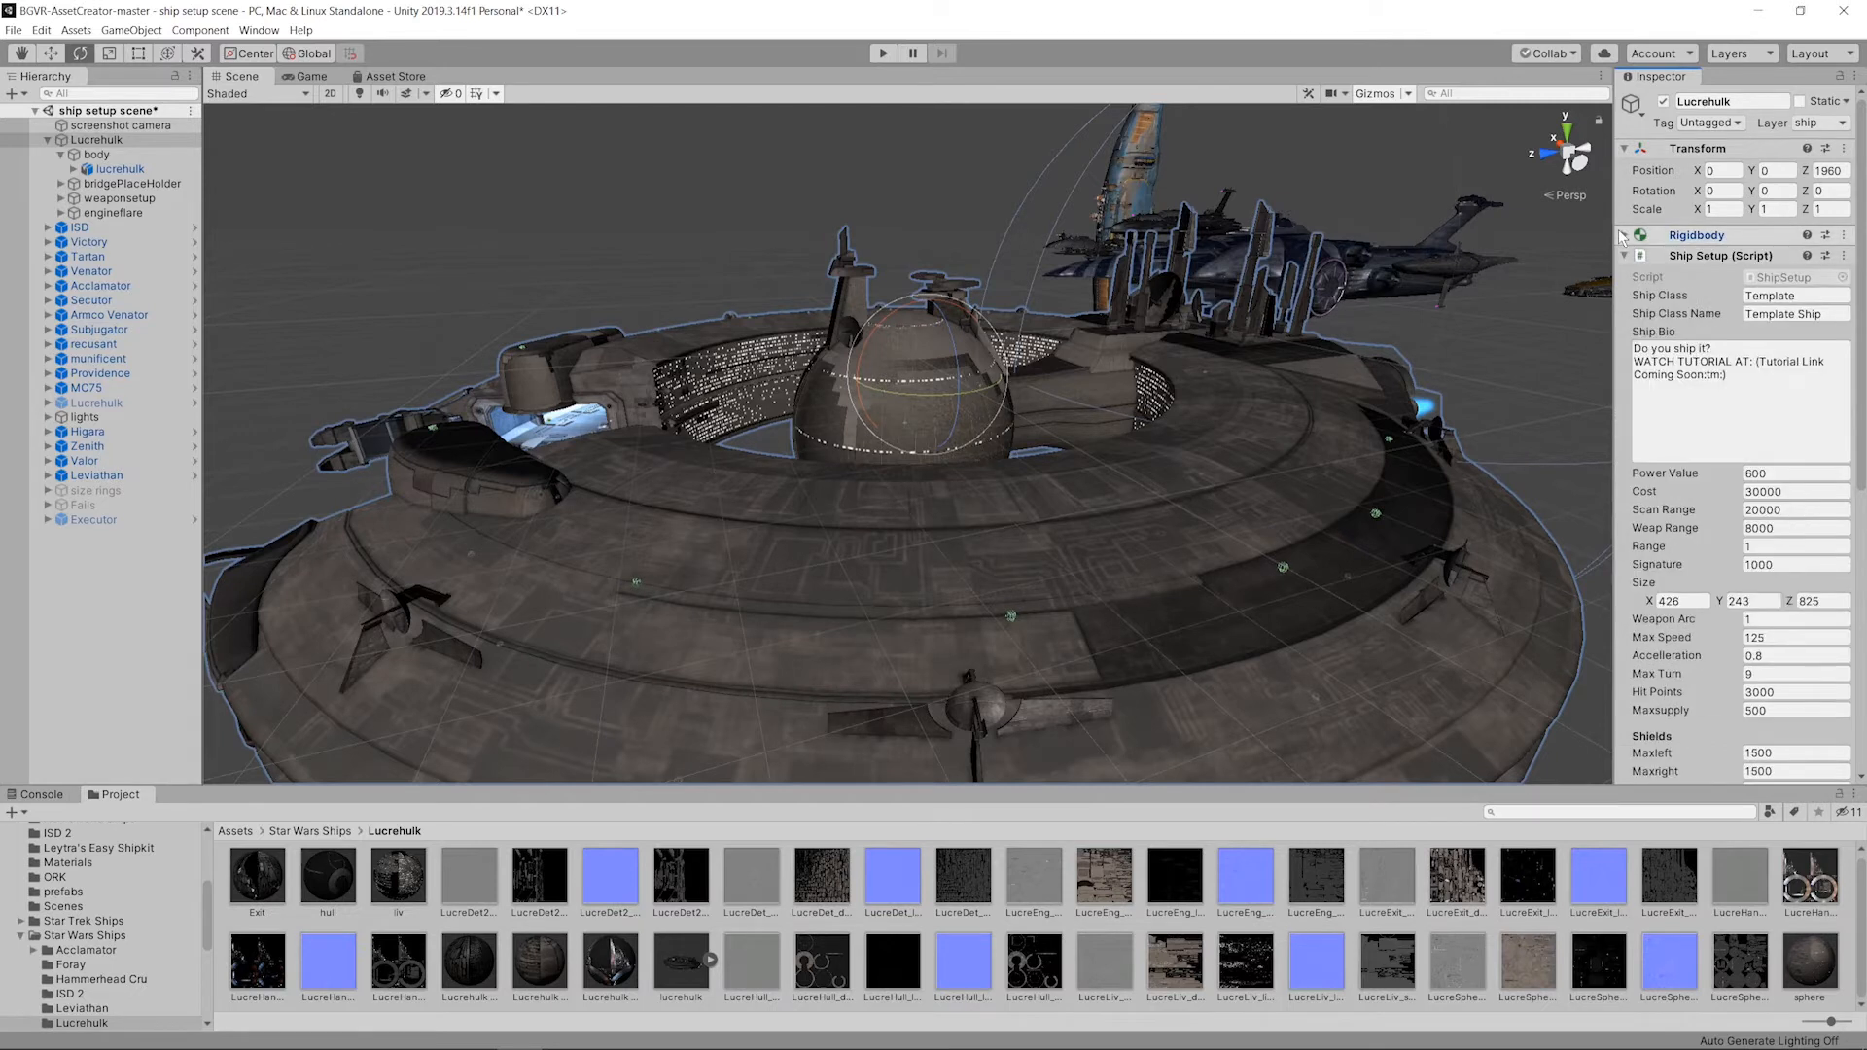
left_click(1759, 386)
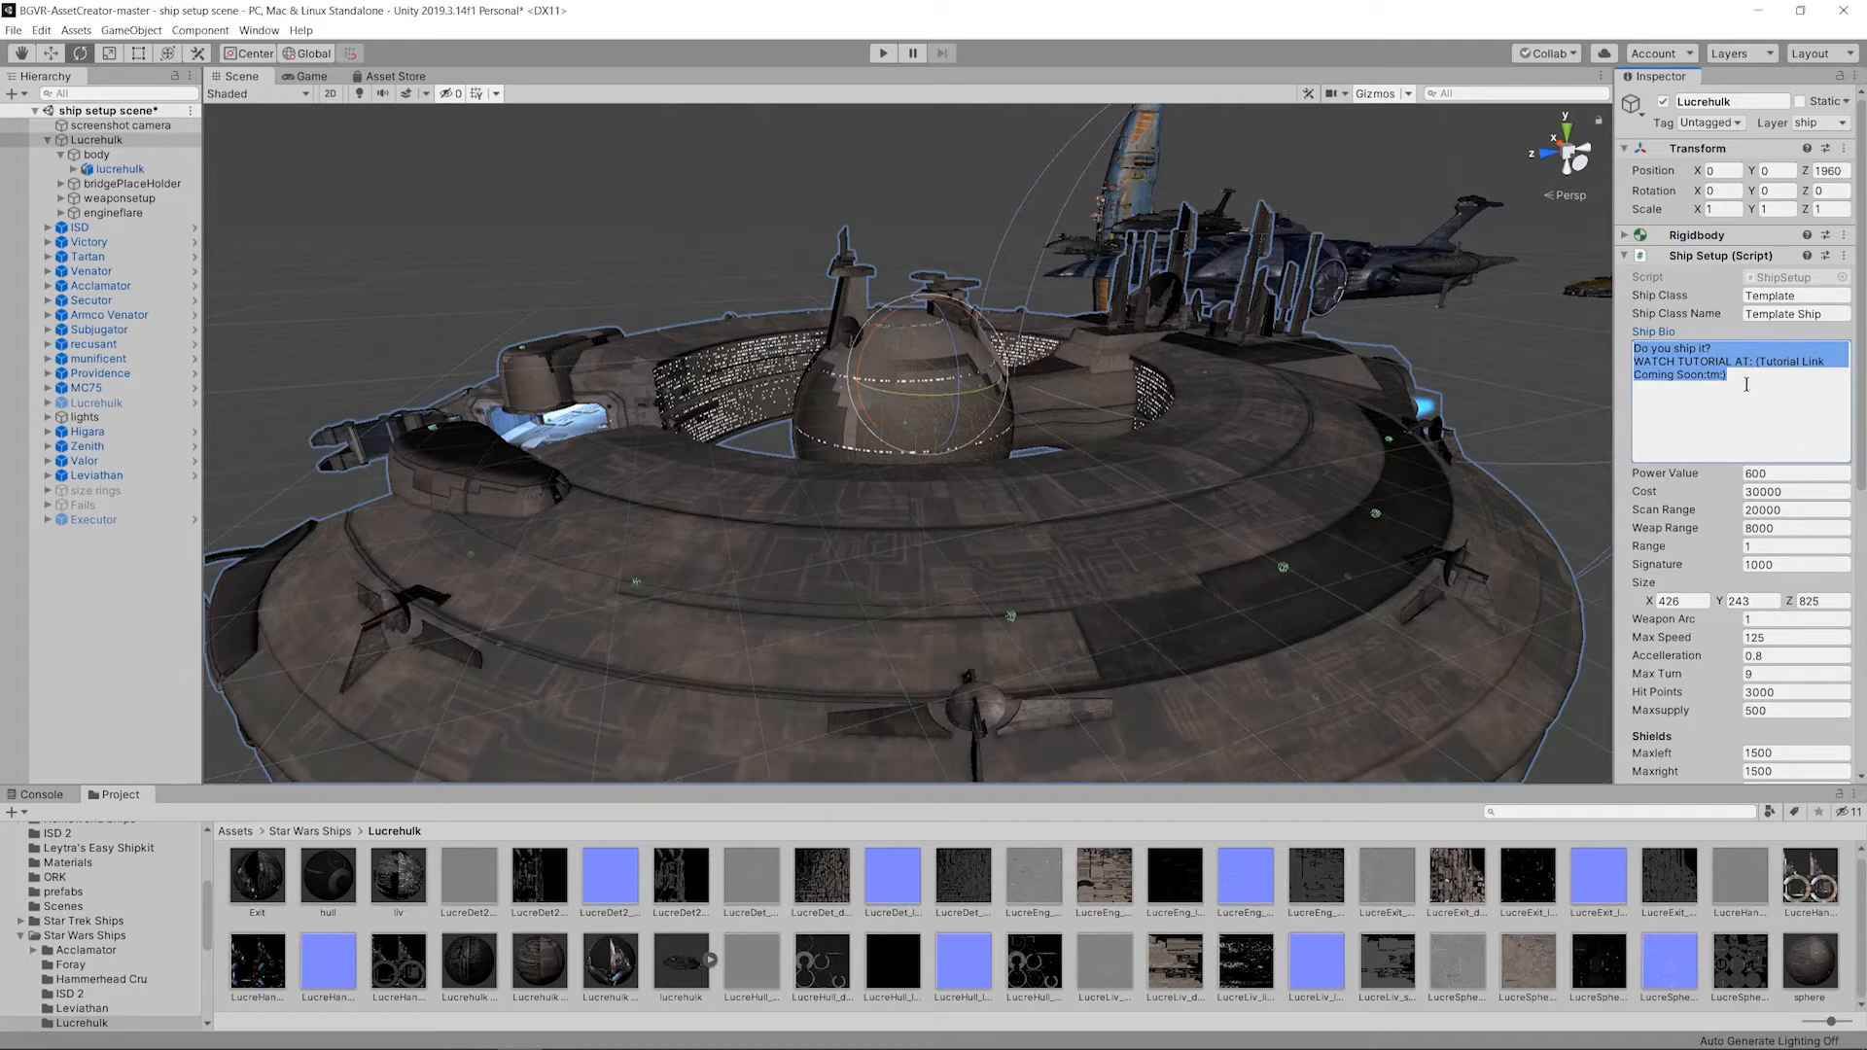
type("The")
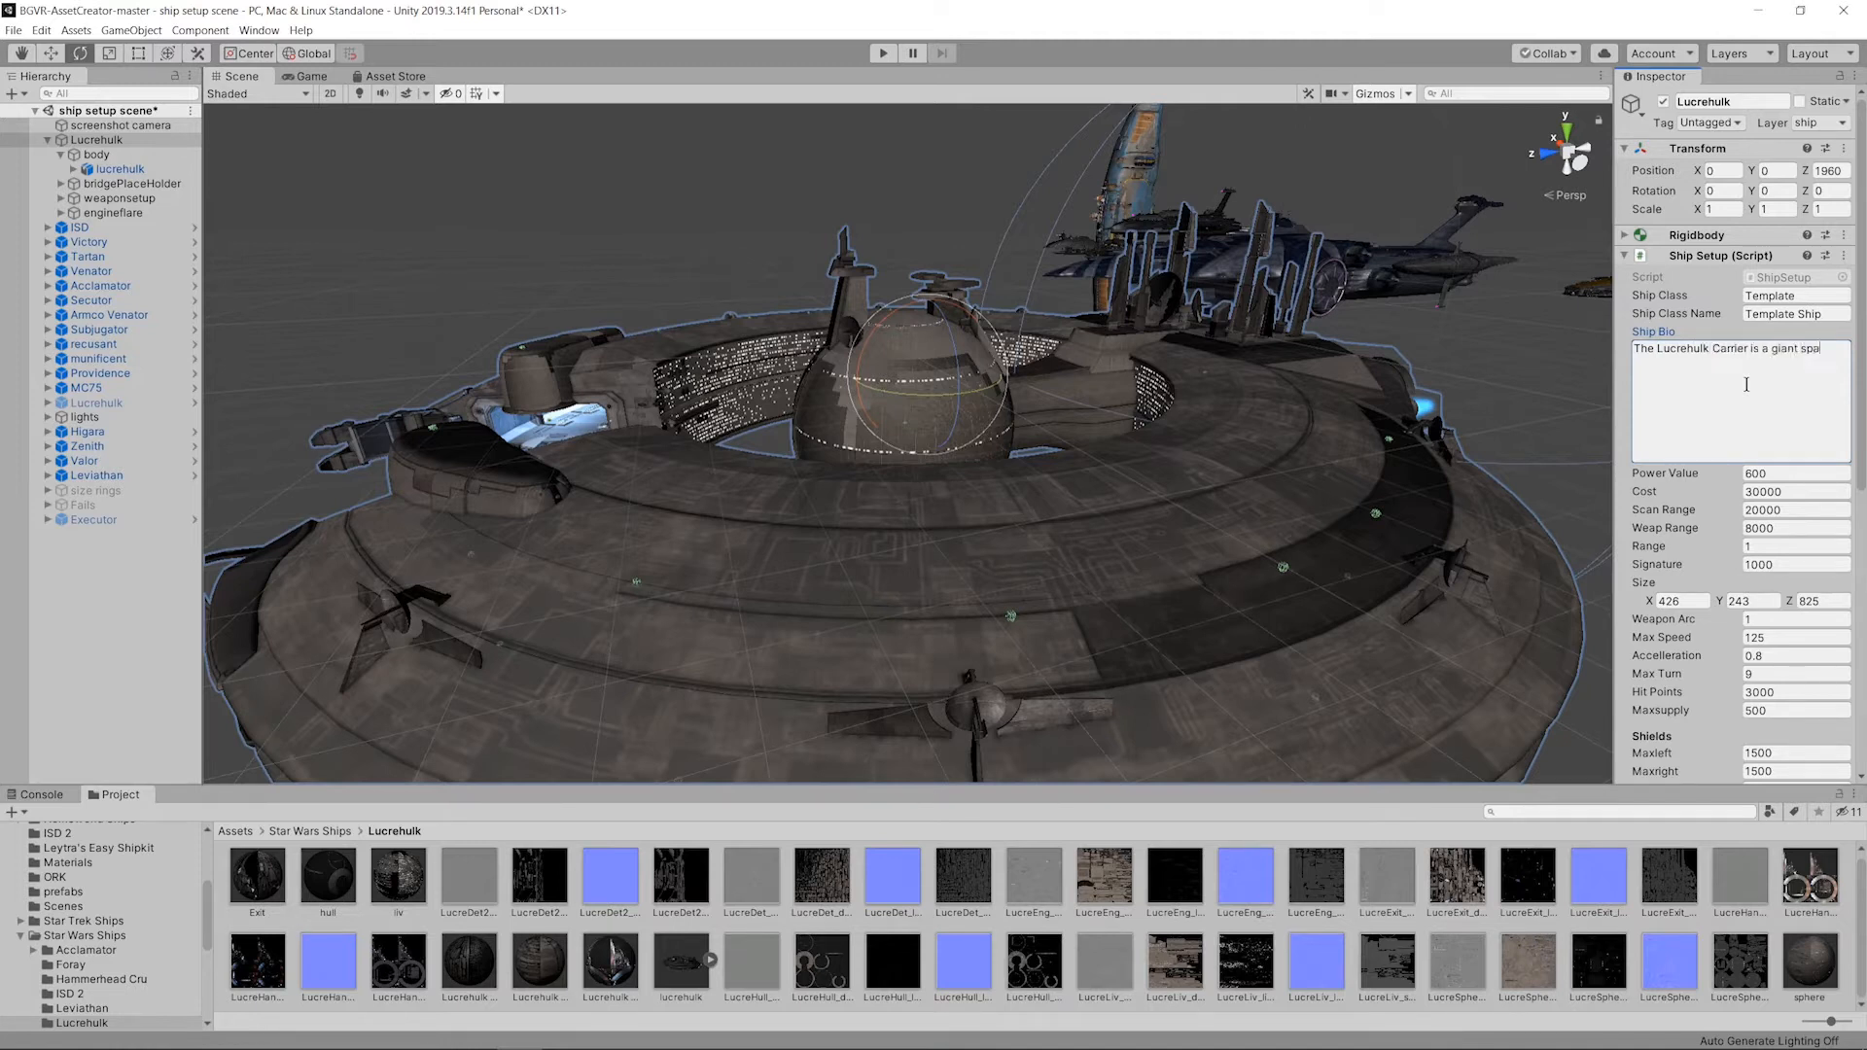
type("ce dougnut with fighters inst")
Step: Set both the ship class name and the ship class to Lucrehulk
left_click_drag(1830, 315, 1699, 297)
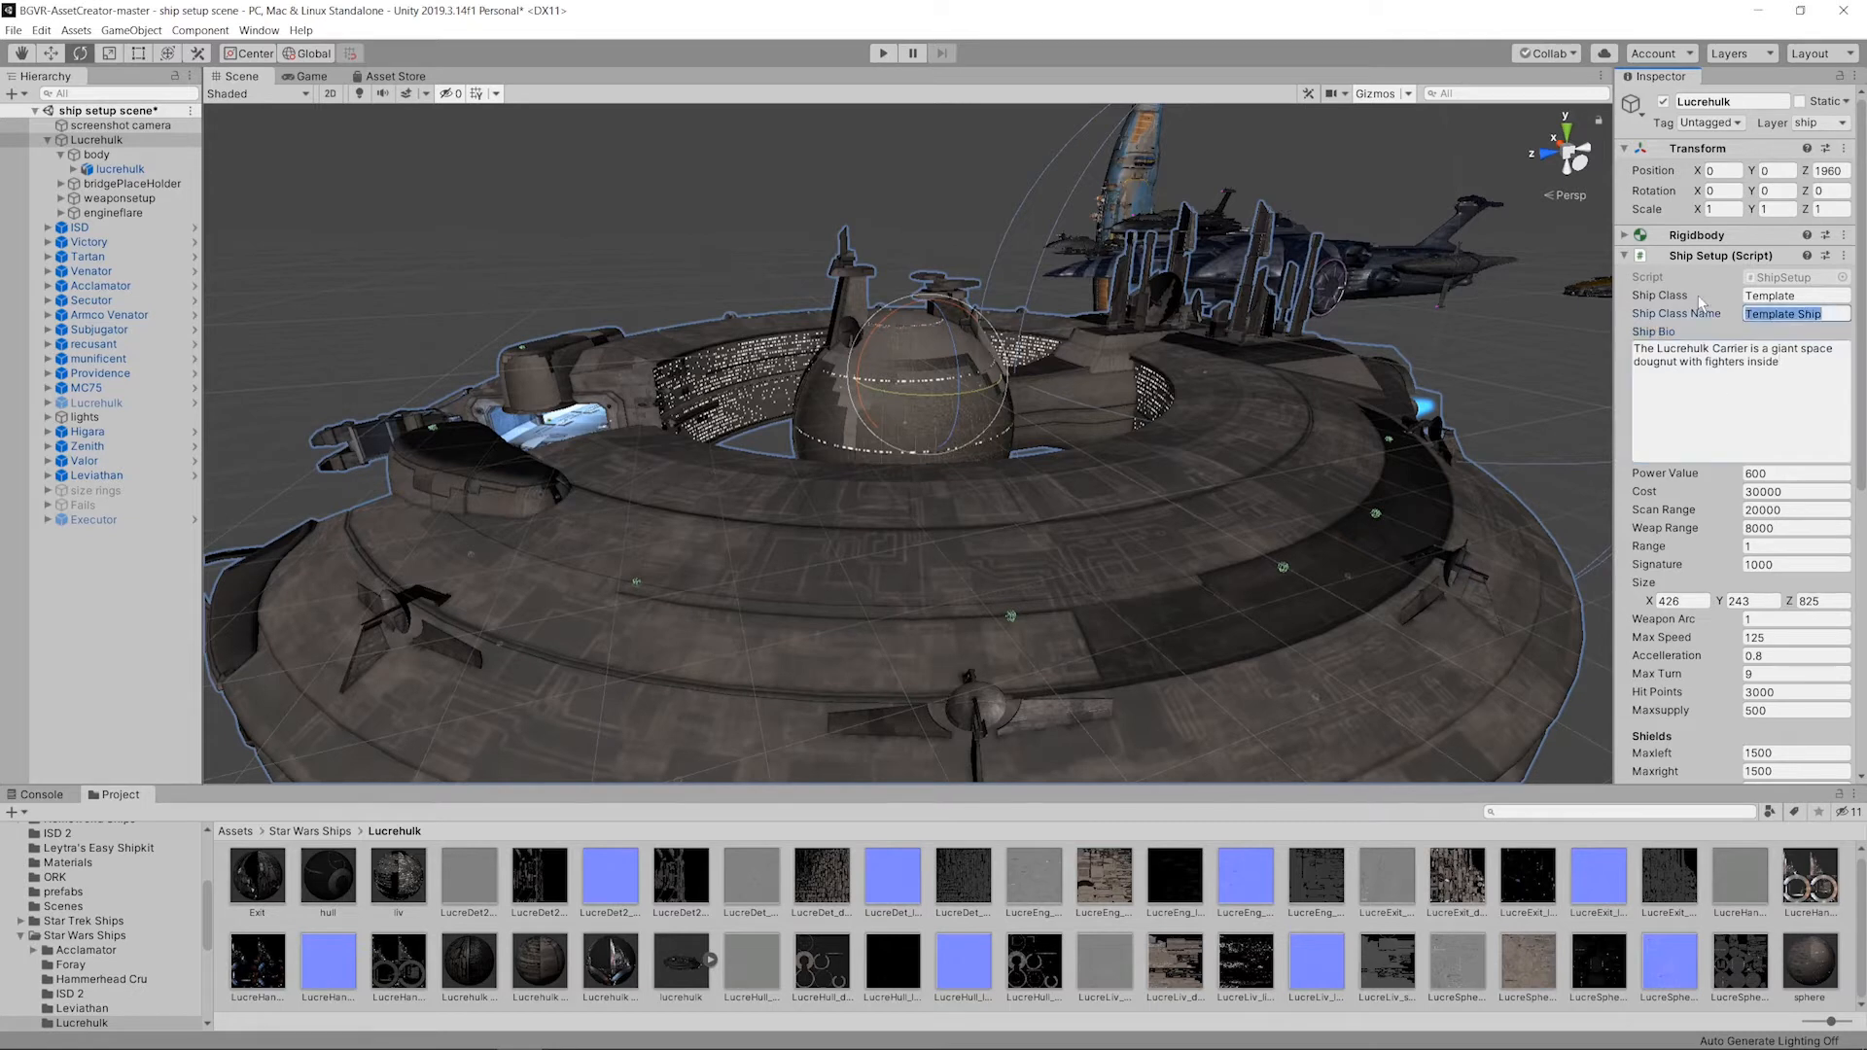
type("L")
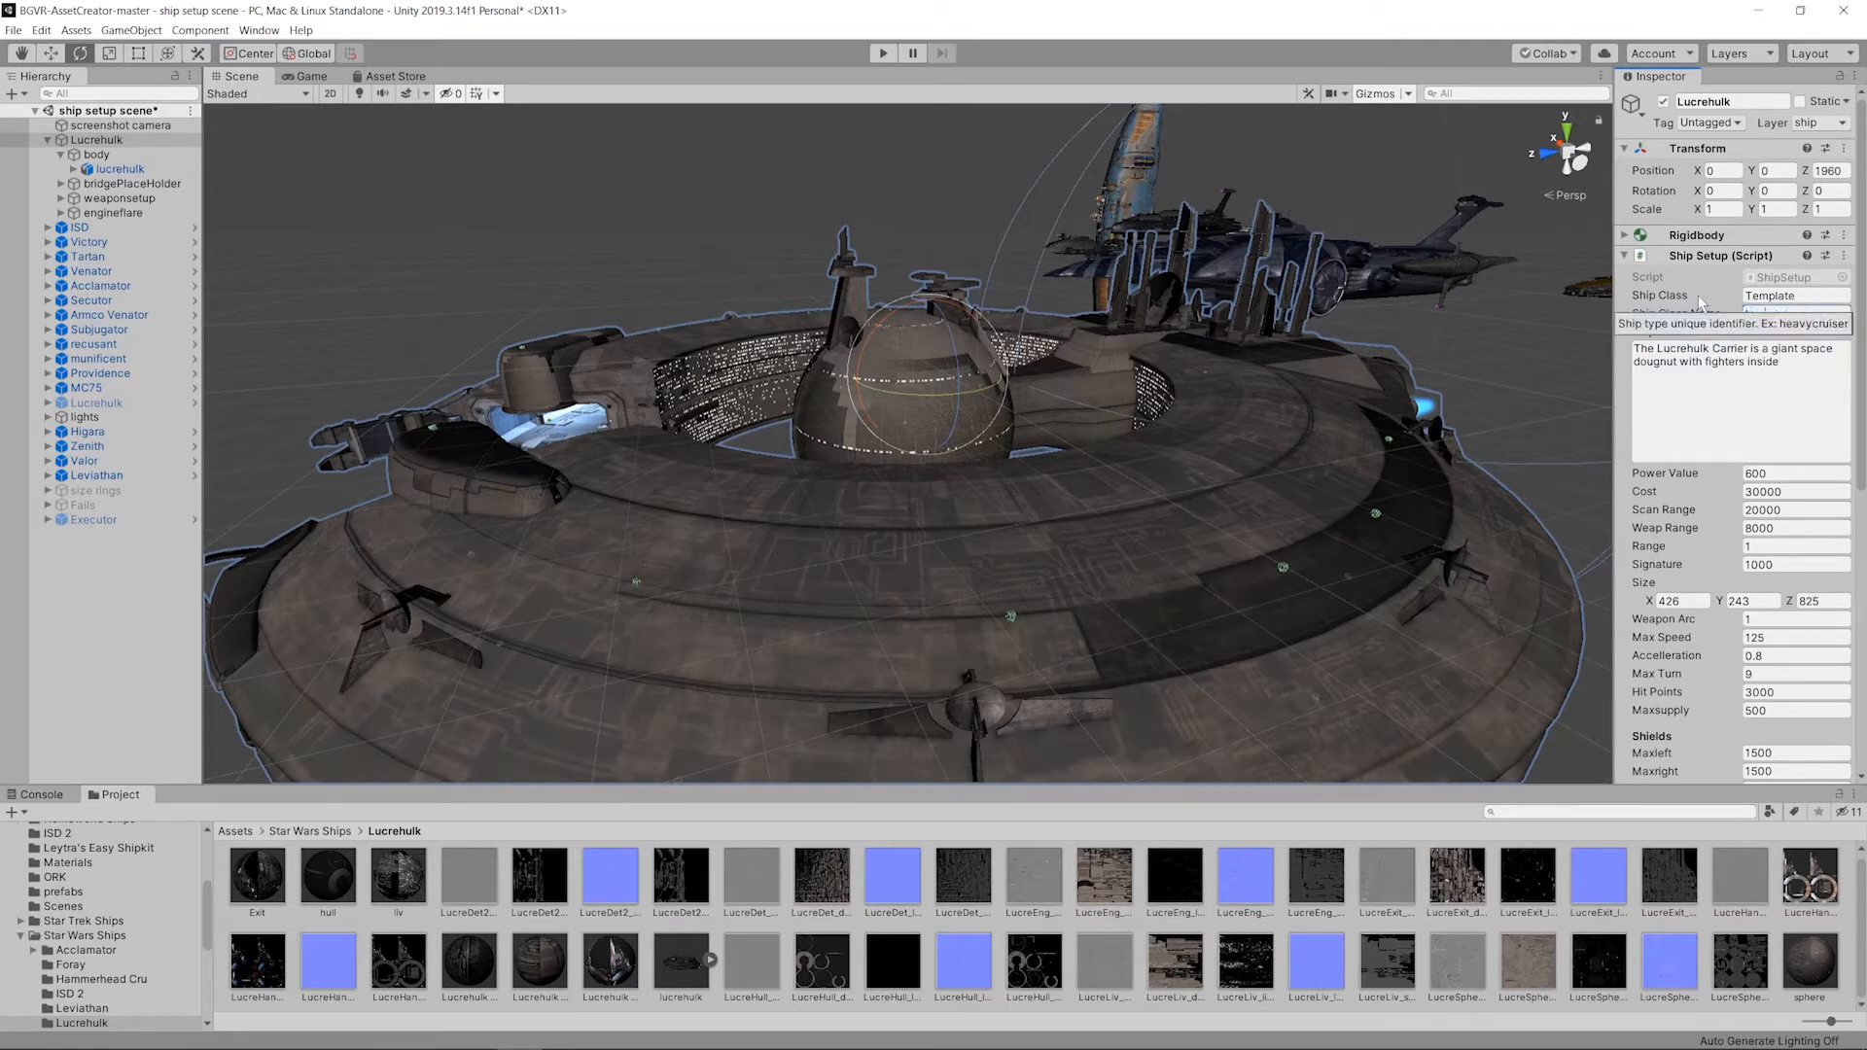
type("ucurehulk")
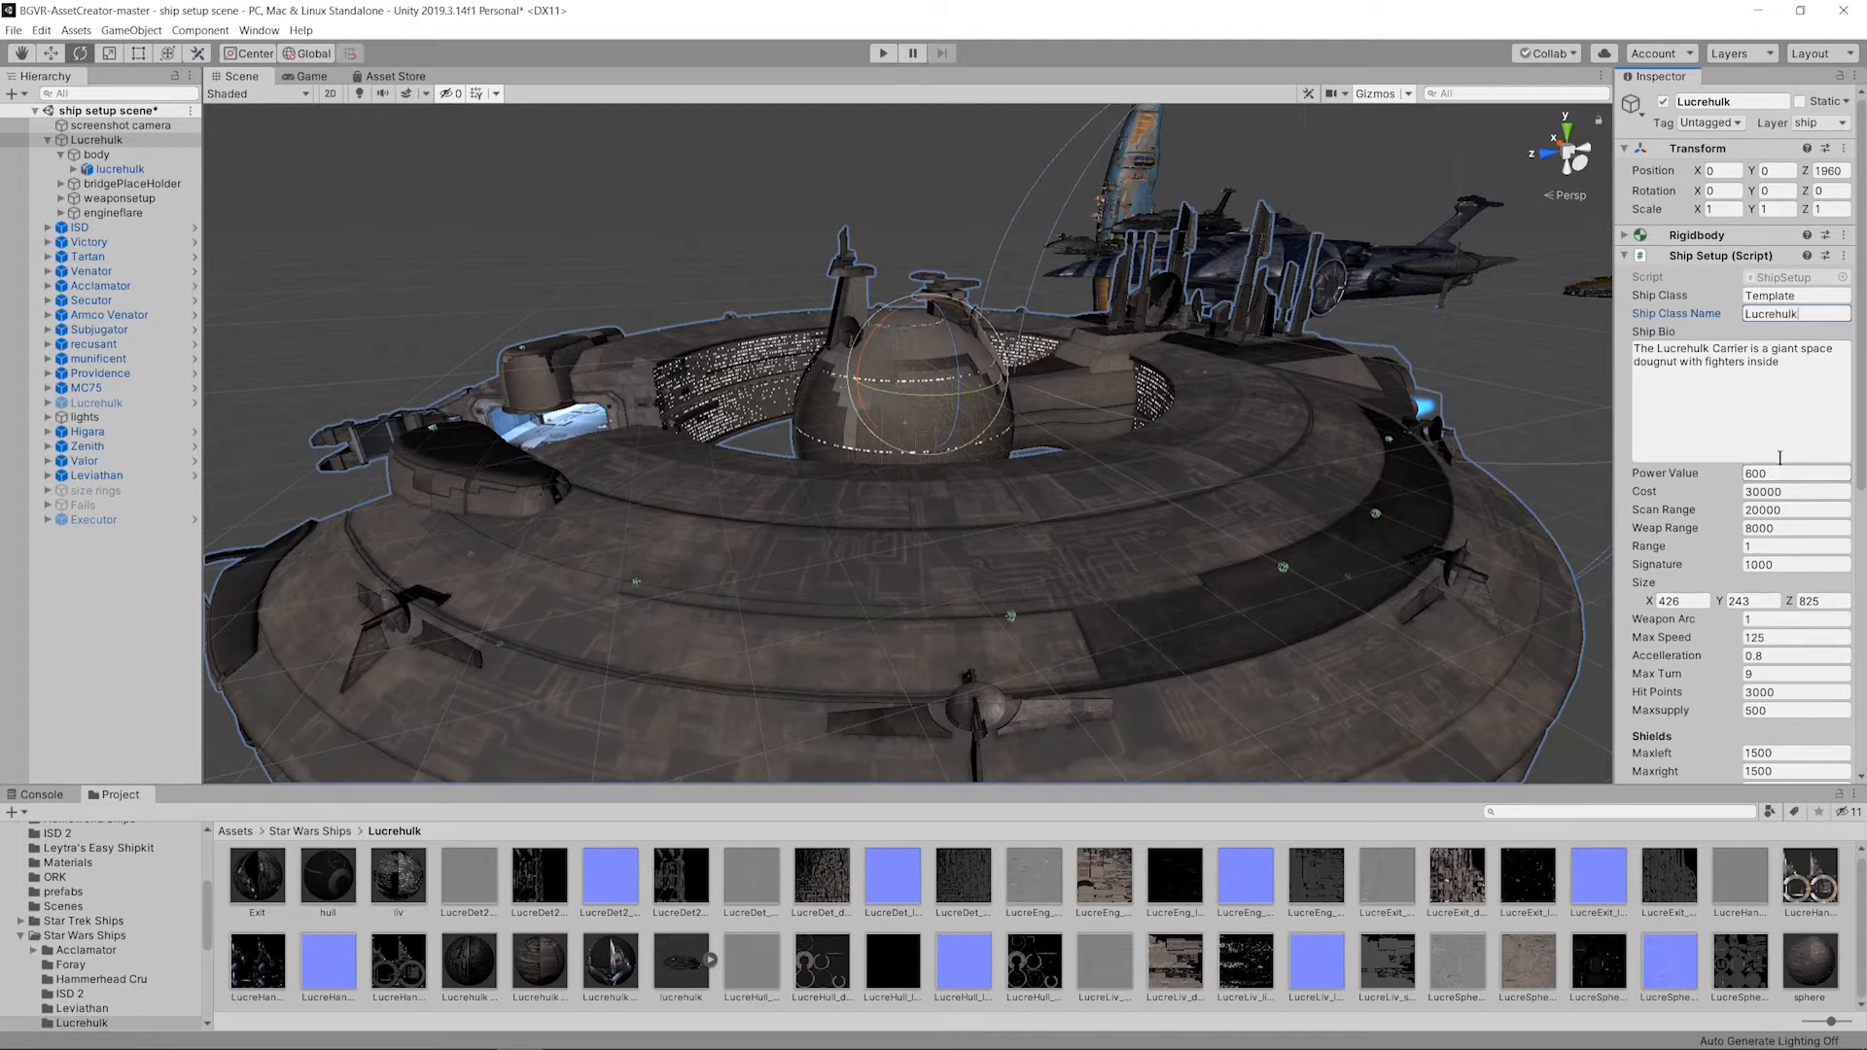
left_click(1833, 295)
type("Lucrehulk")
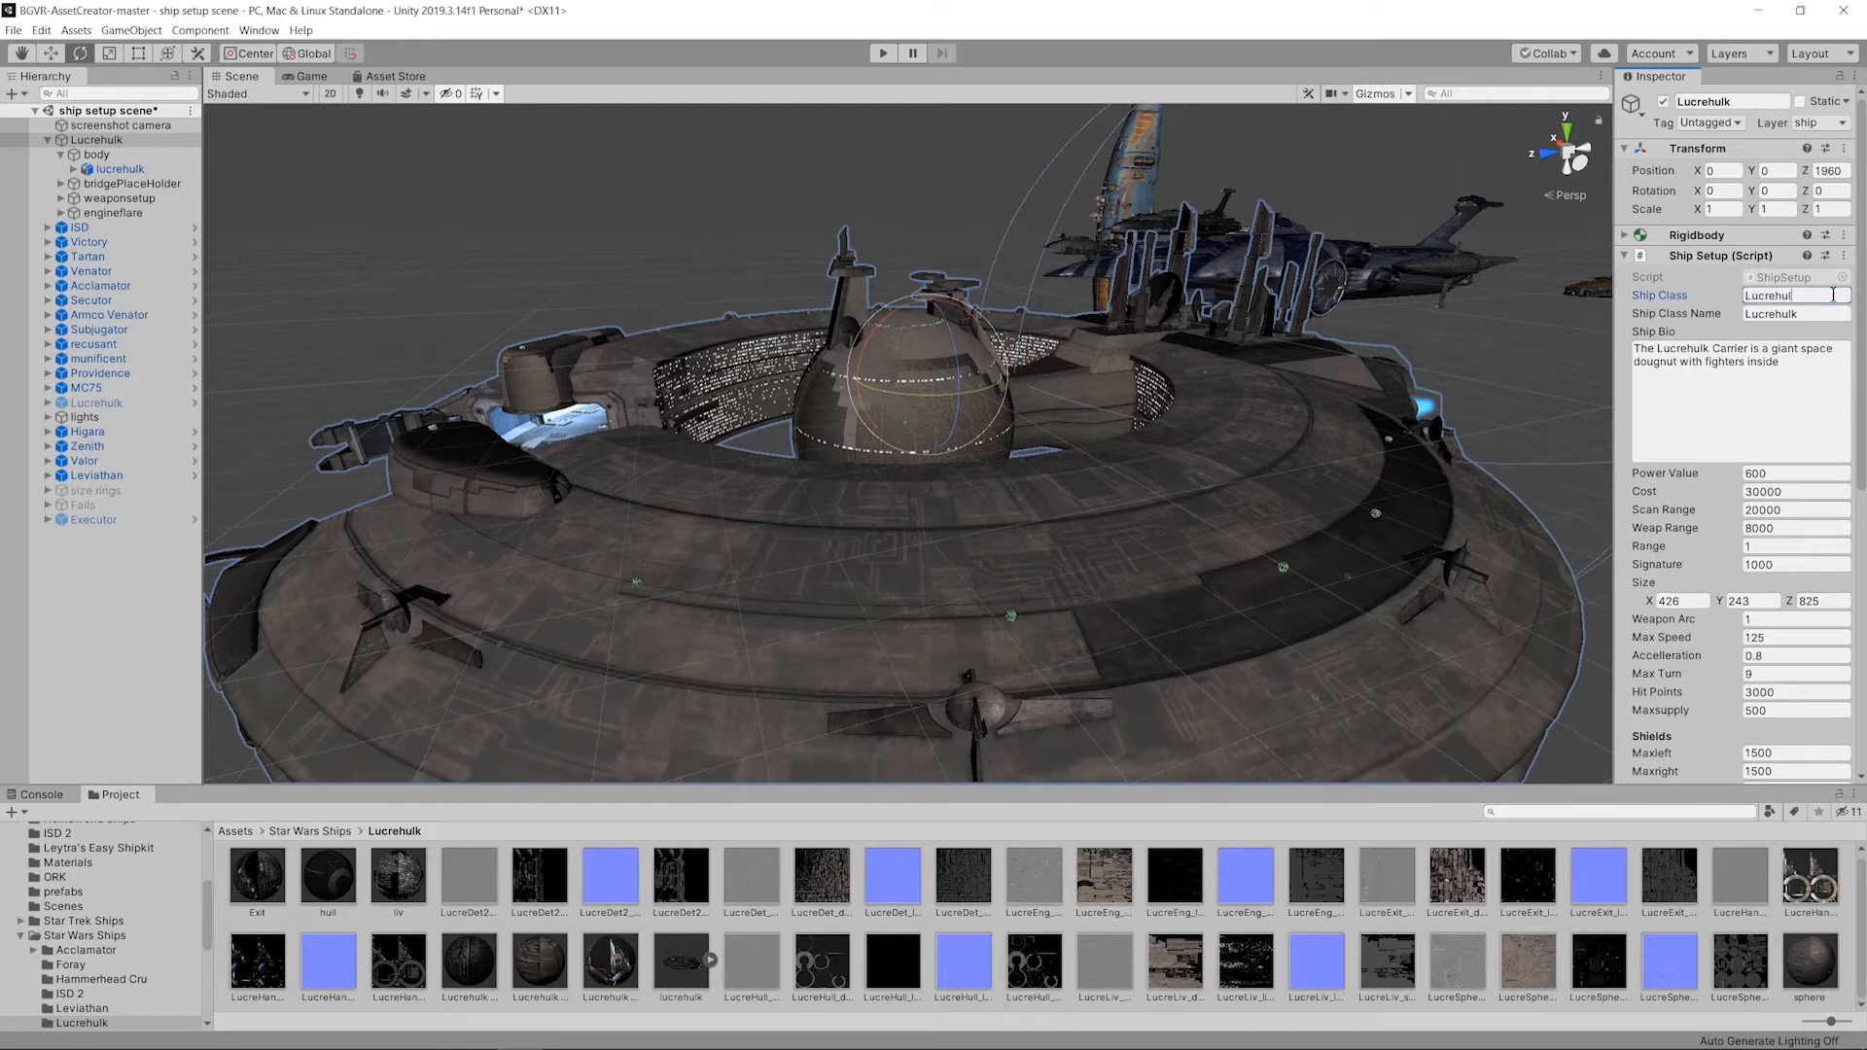
Step: Set the ship's size to 3000 in X and 3000 in Y in the Ship Setup script
left_click(1788, 491)
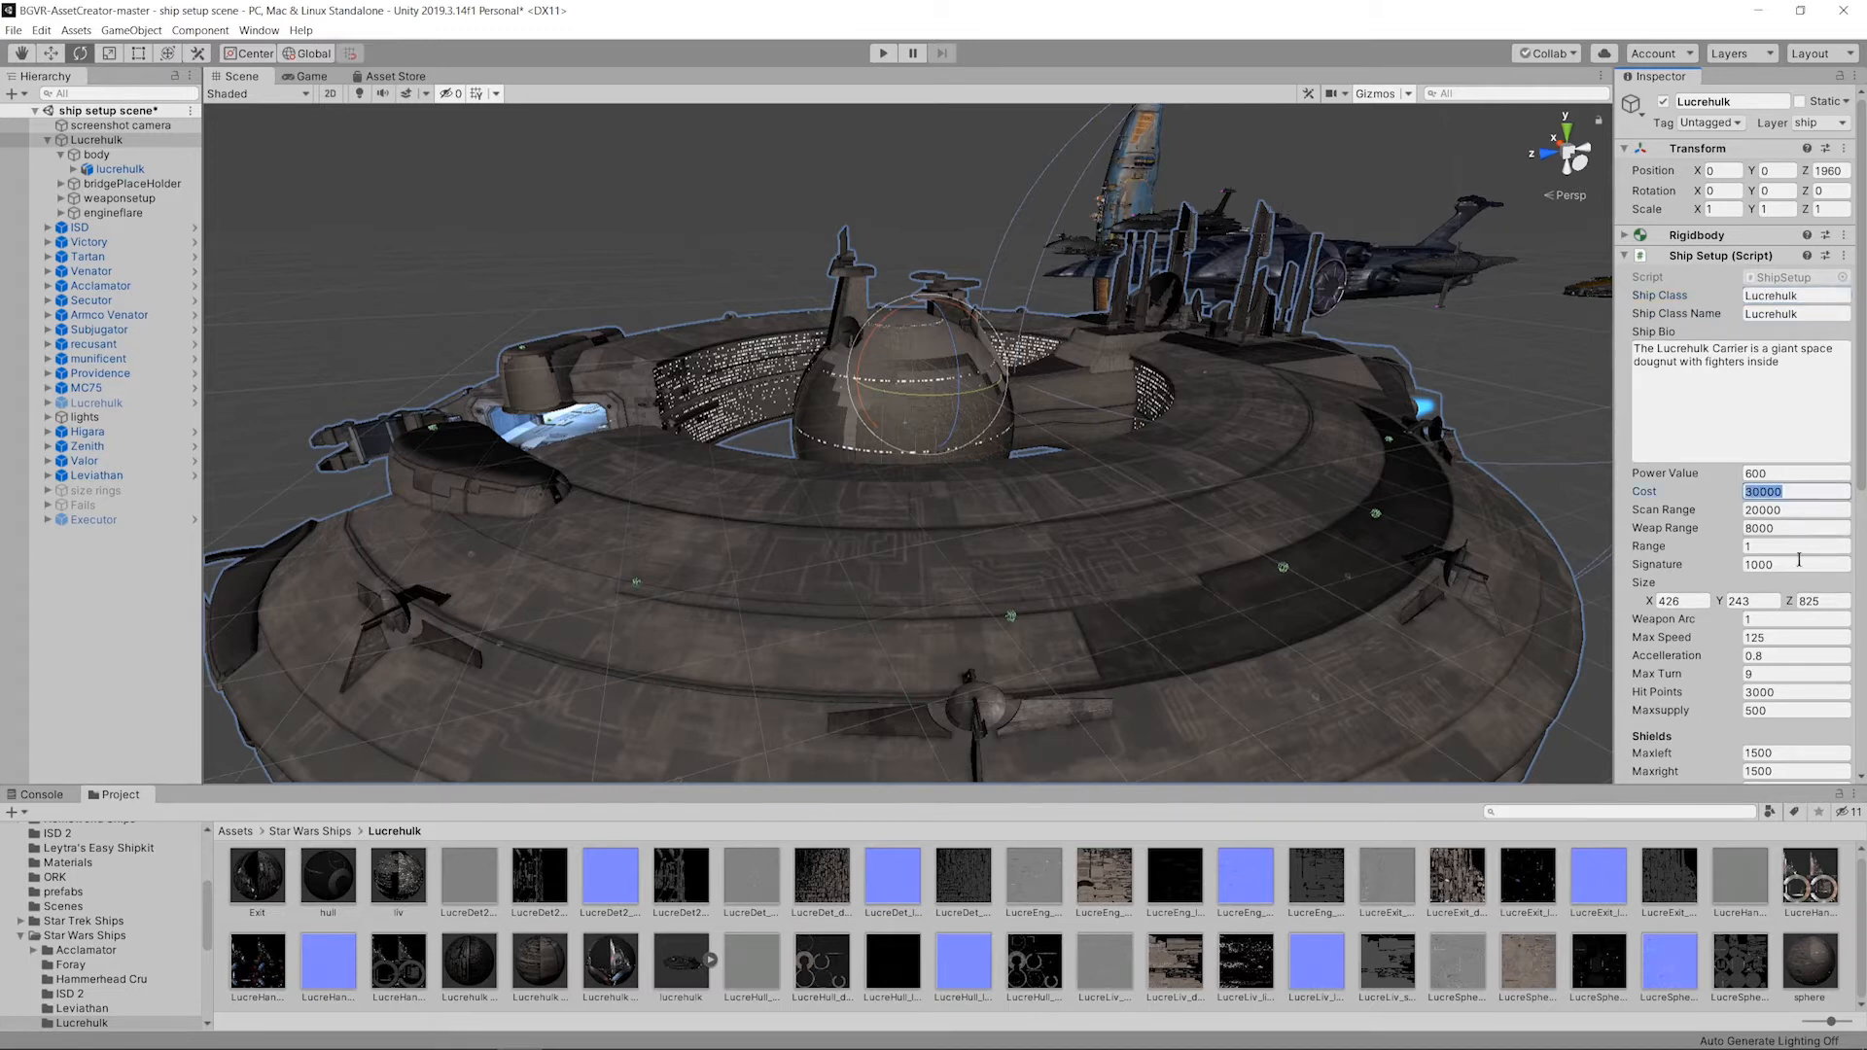
left_click(1790, 511)
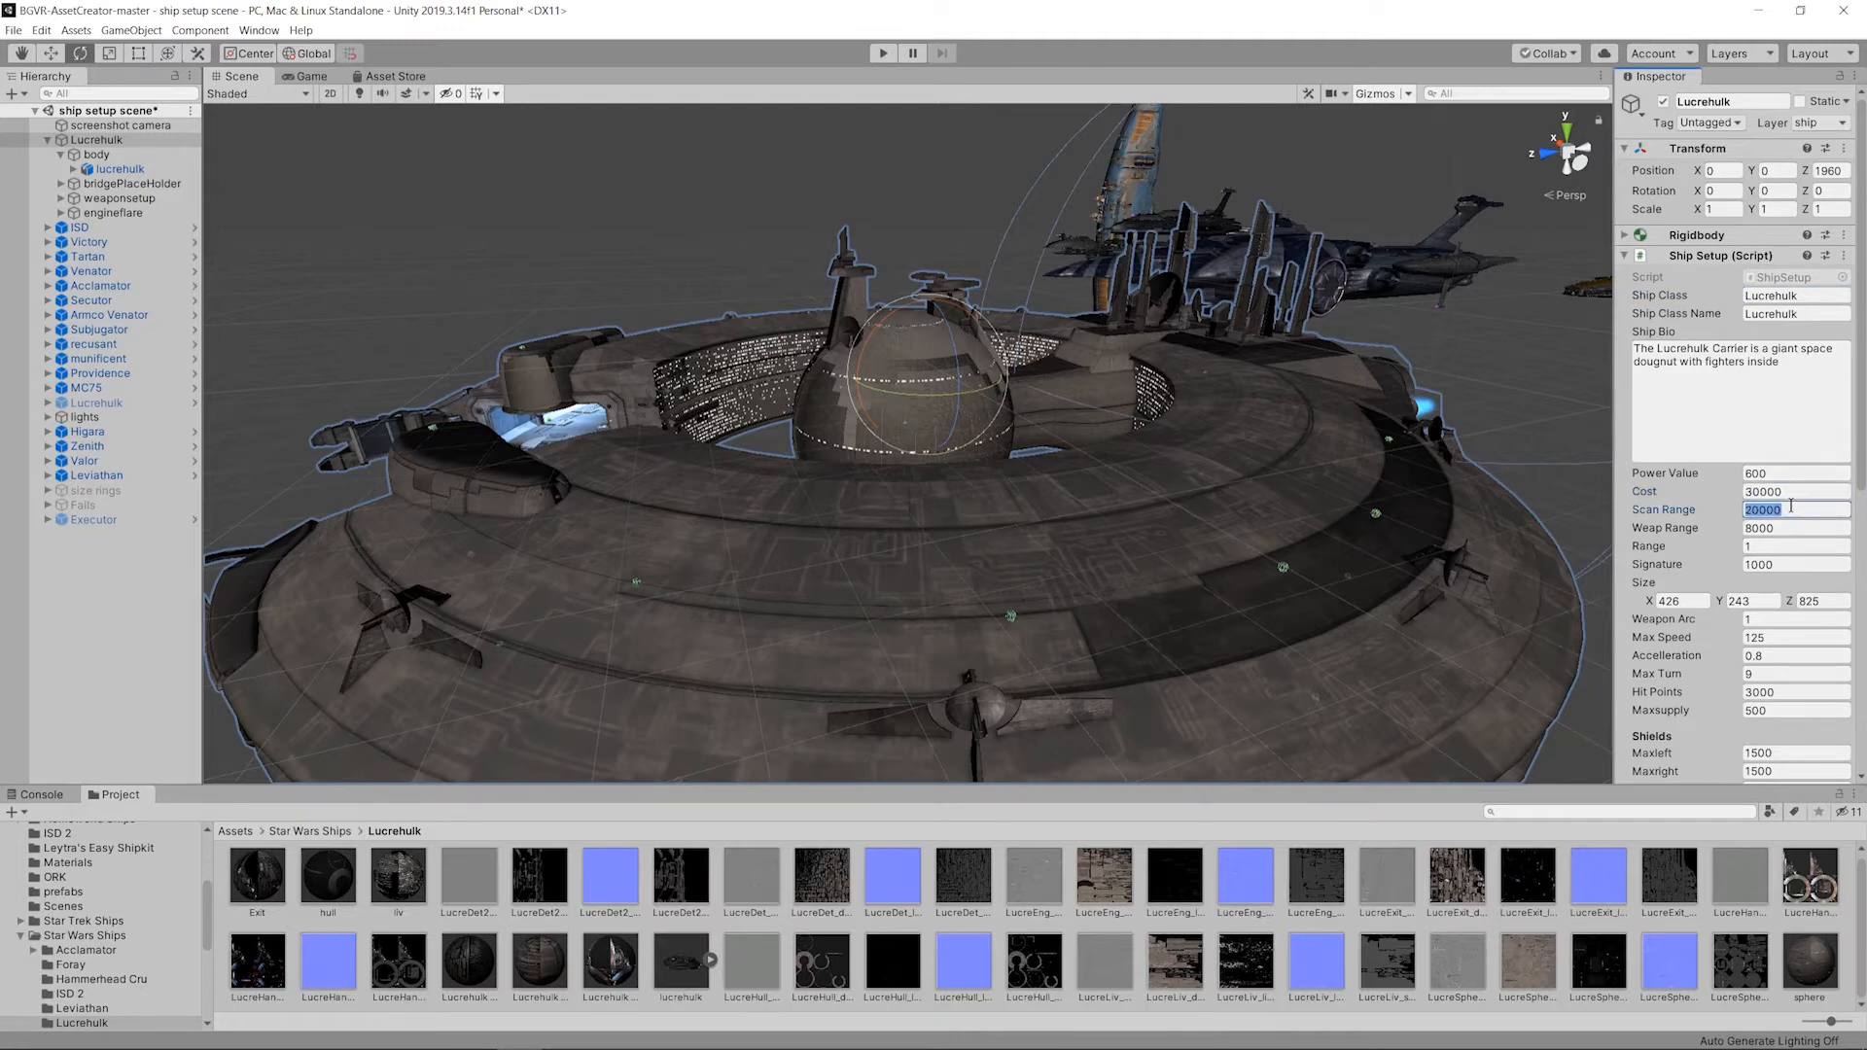
scroll(1787, 533, "down", 5)
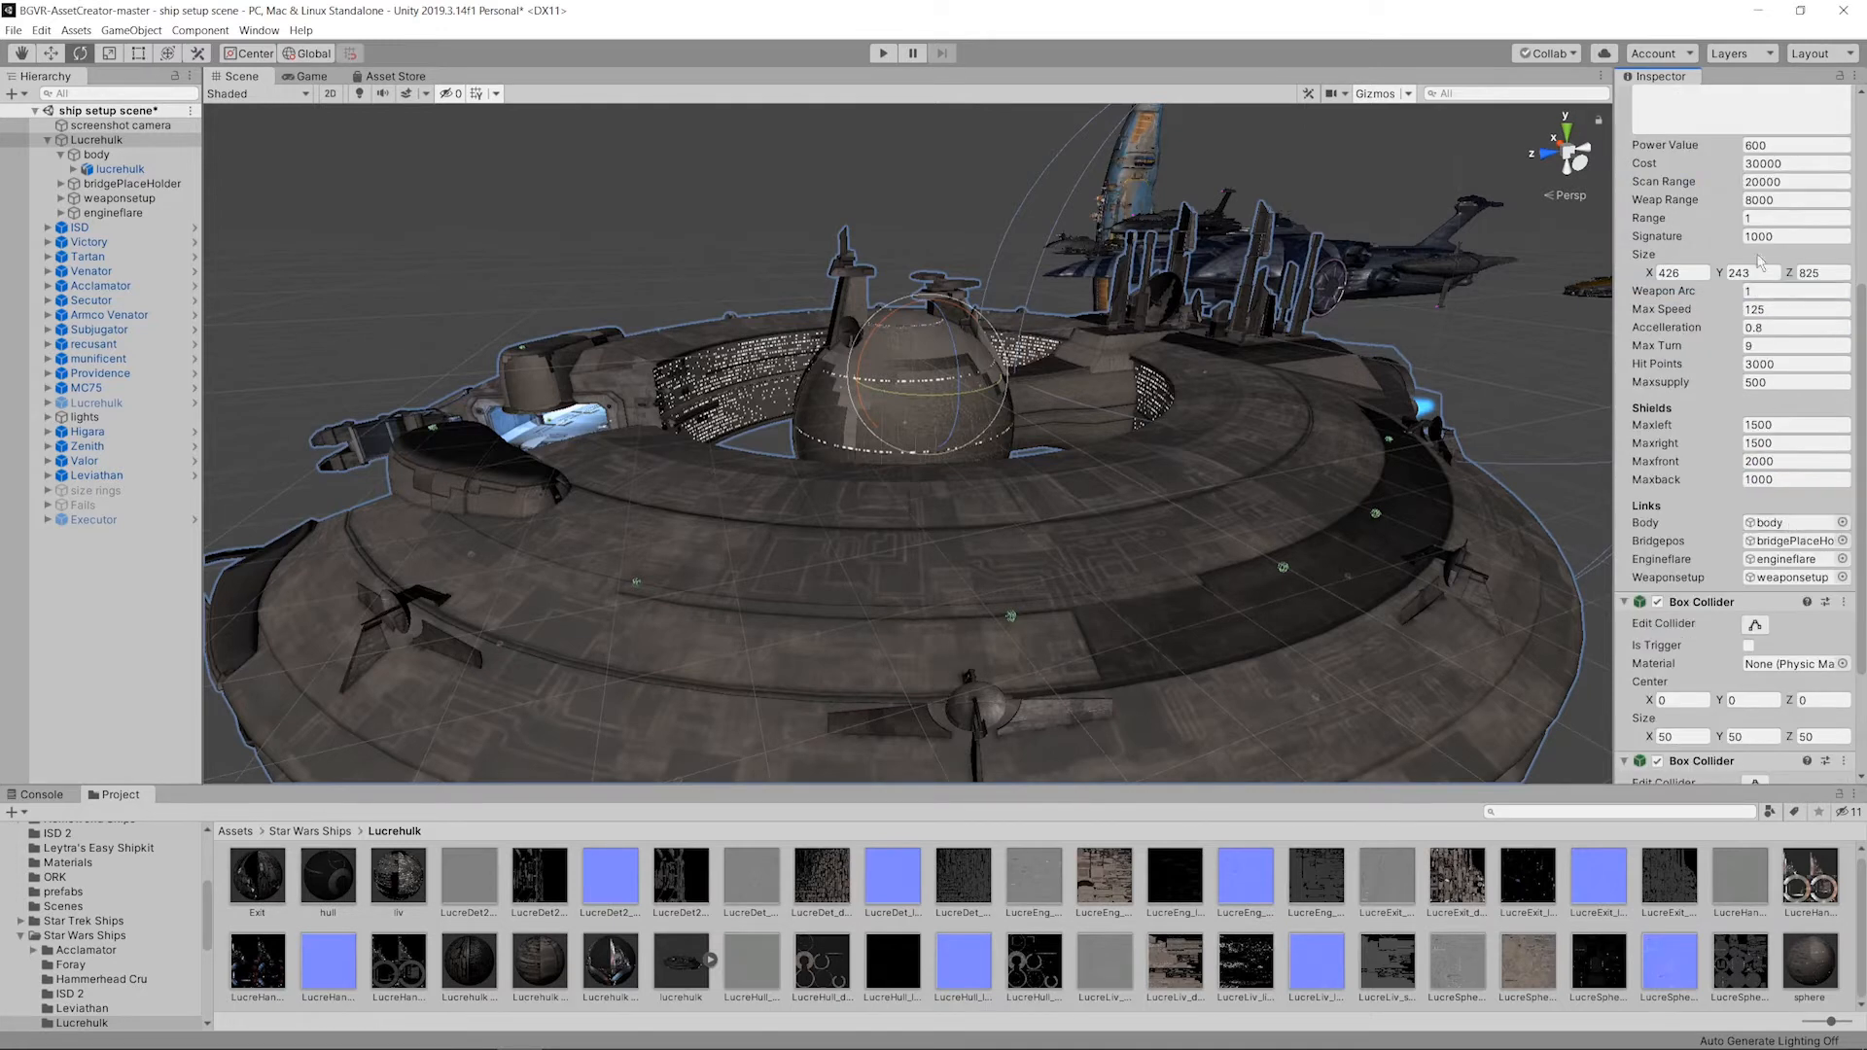
left_click(1783, 200)
left_click(1704, 274)
type("3000")
left_click(1756, 273)
type("3000")
Step: Check the Providence's shield values for reference, and set the Lucrehulk's left, right, front and back shields to 3000 each
left_click_drag(1265, 283, 1194, 369, "alt")
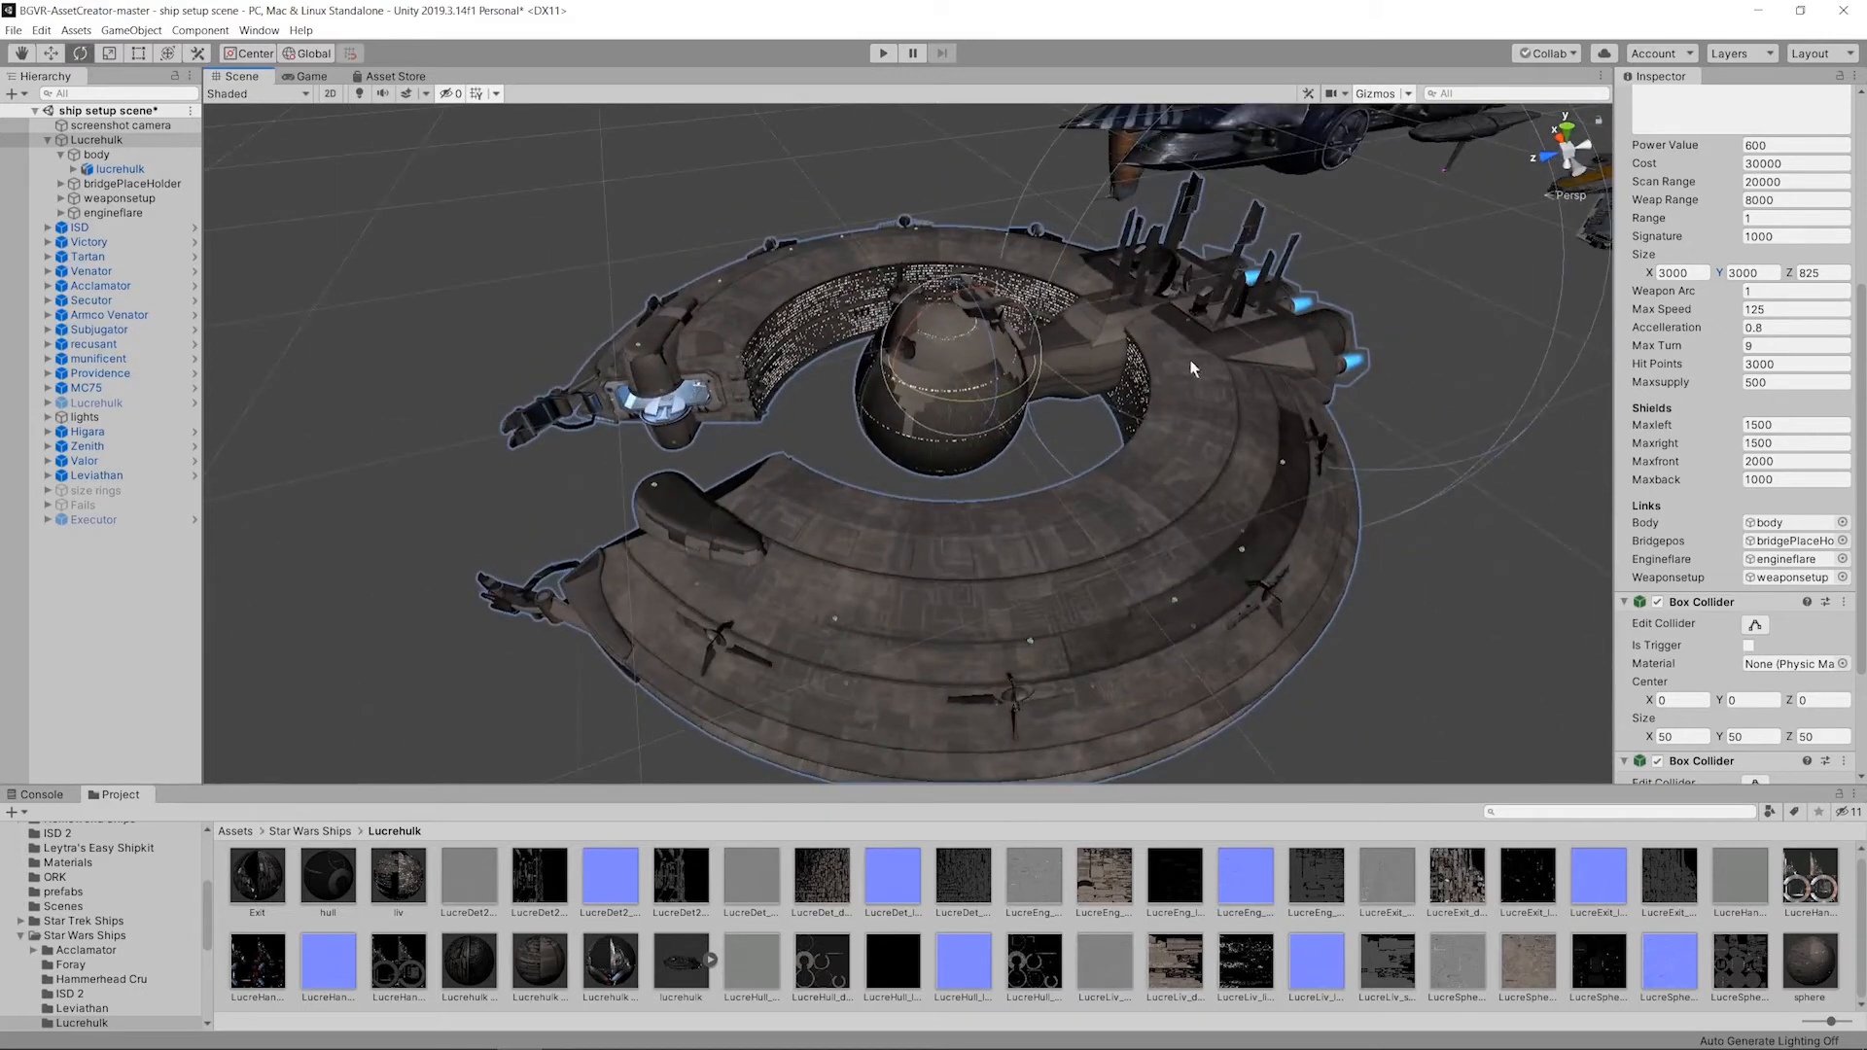
left_click(1801, 425)
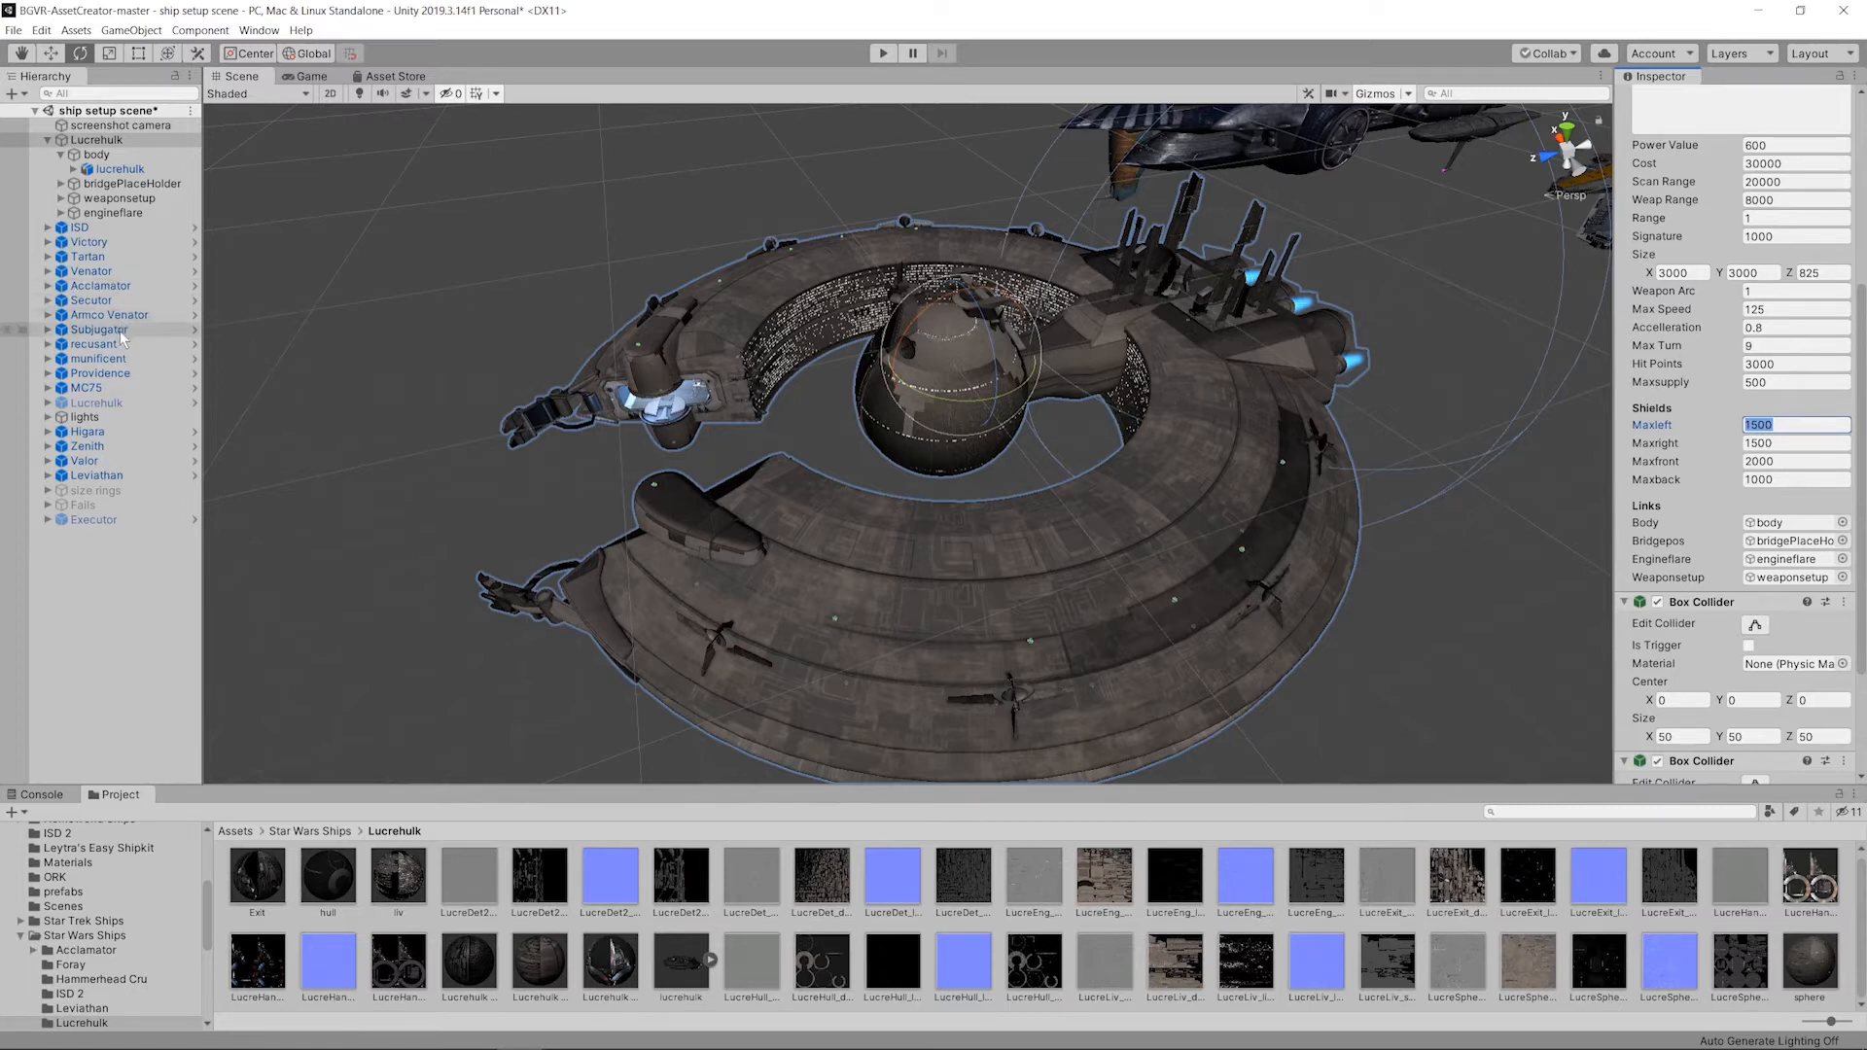
left_click(103, 373)
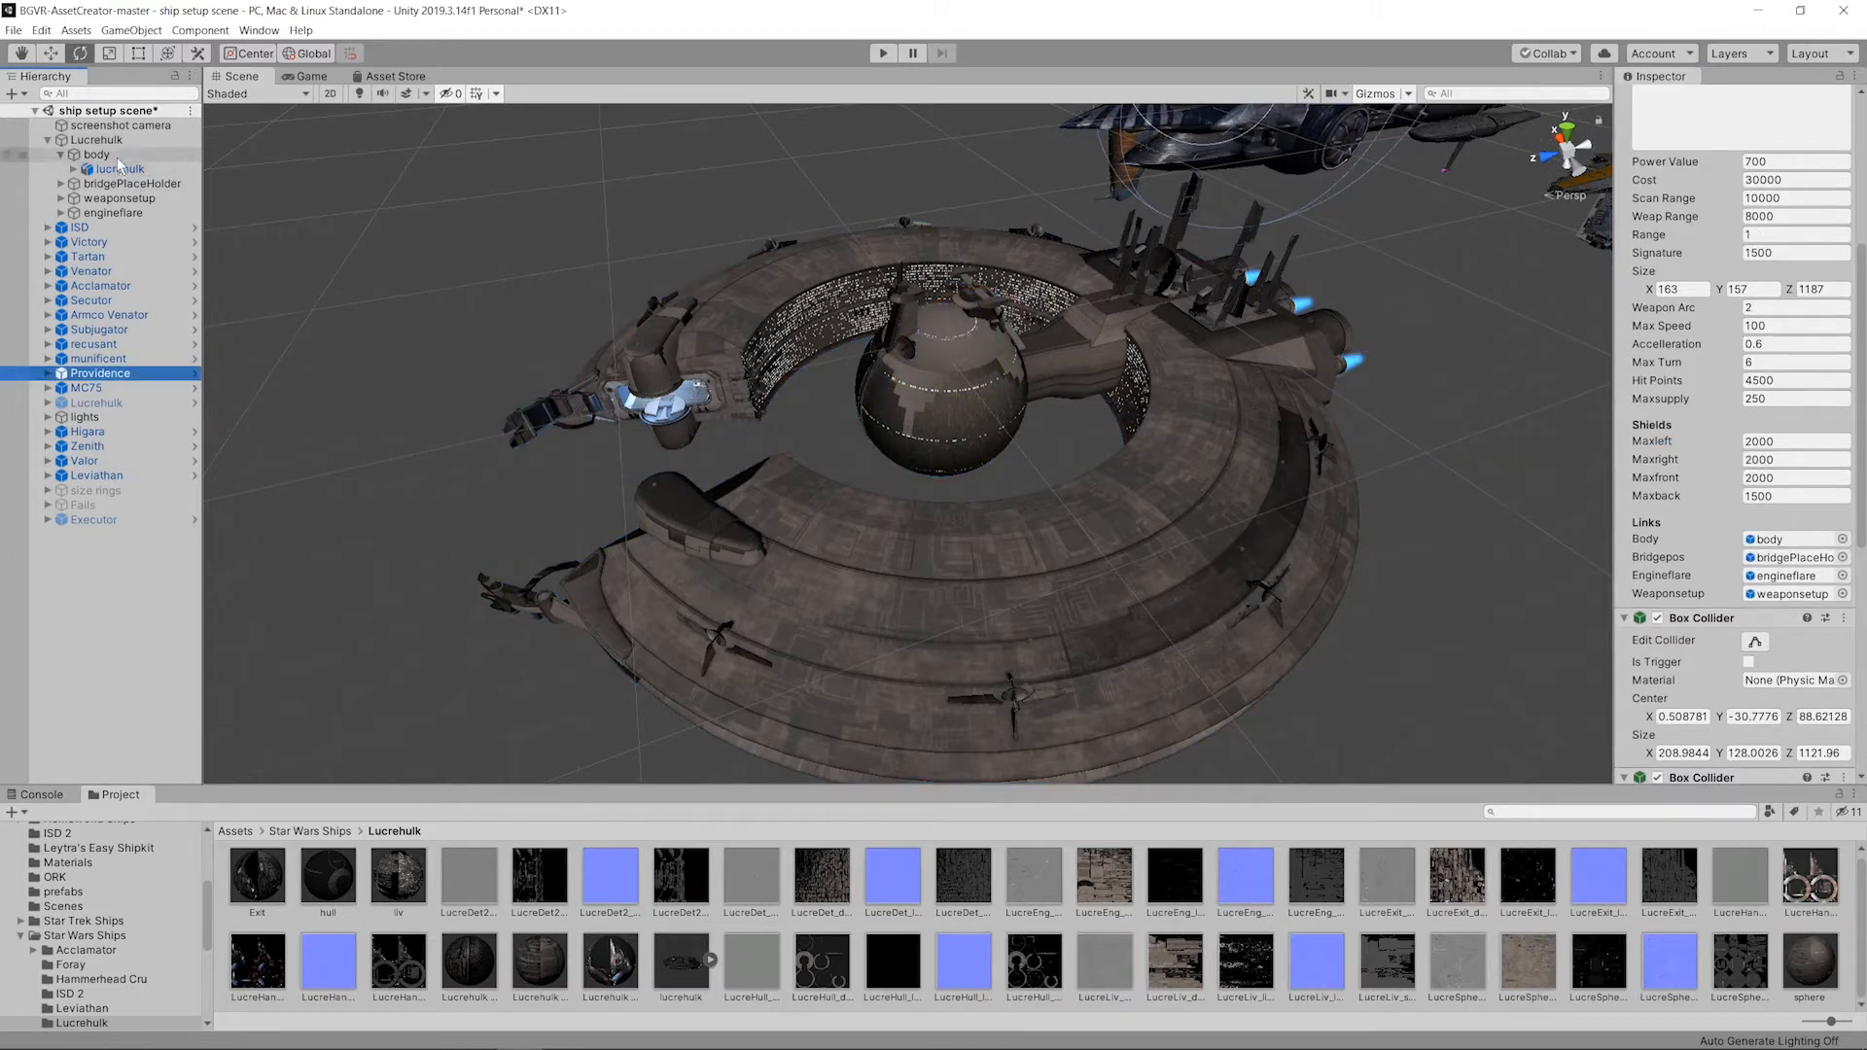
left_click(97, 139)
left_click(1813, 424)
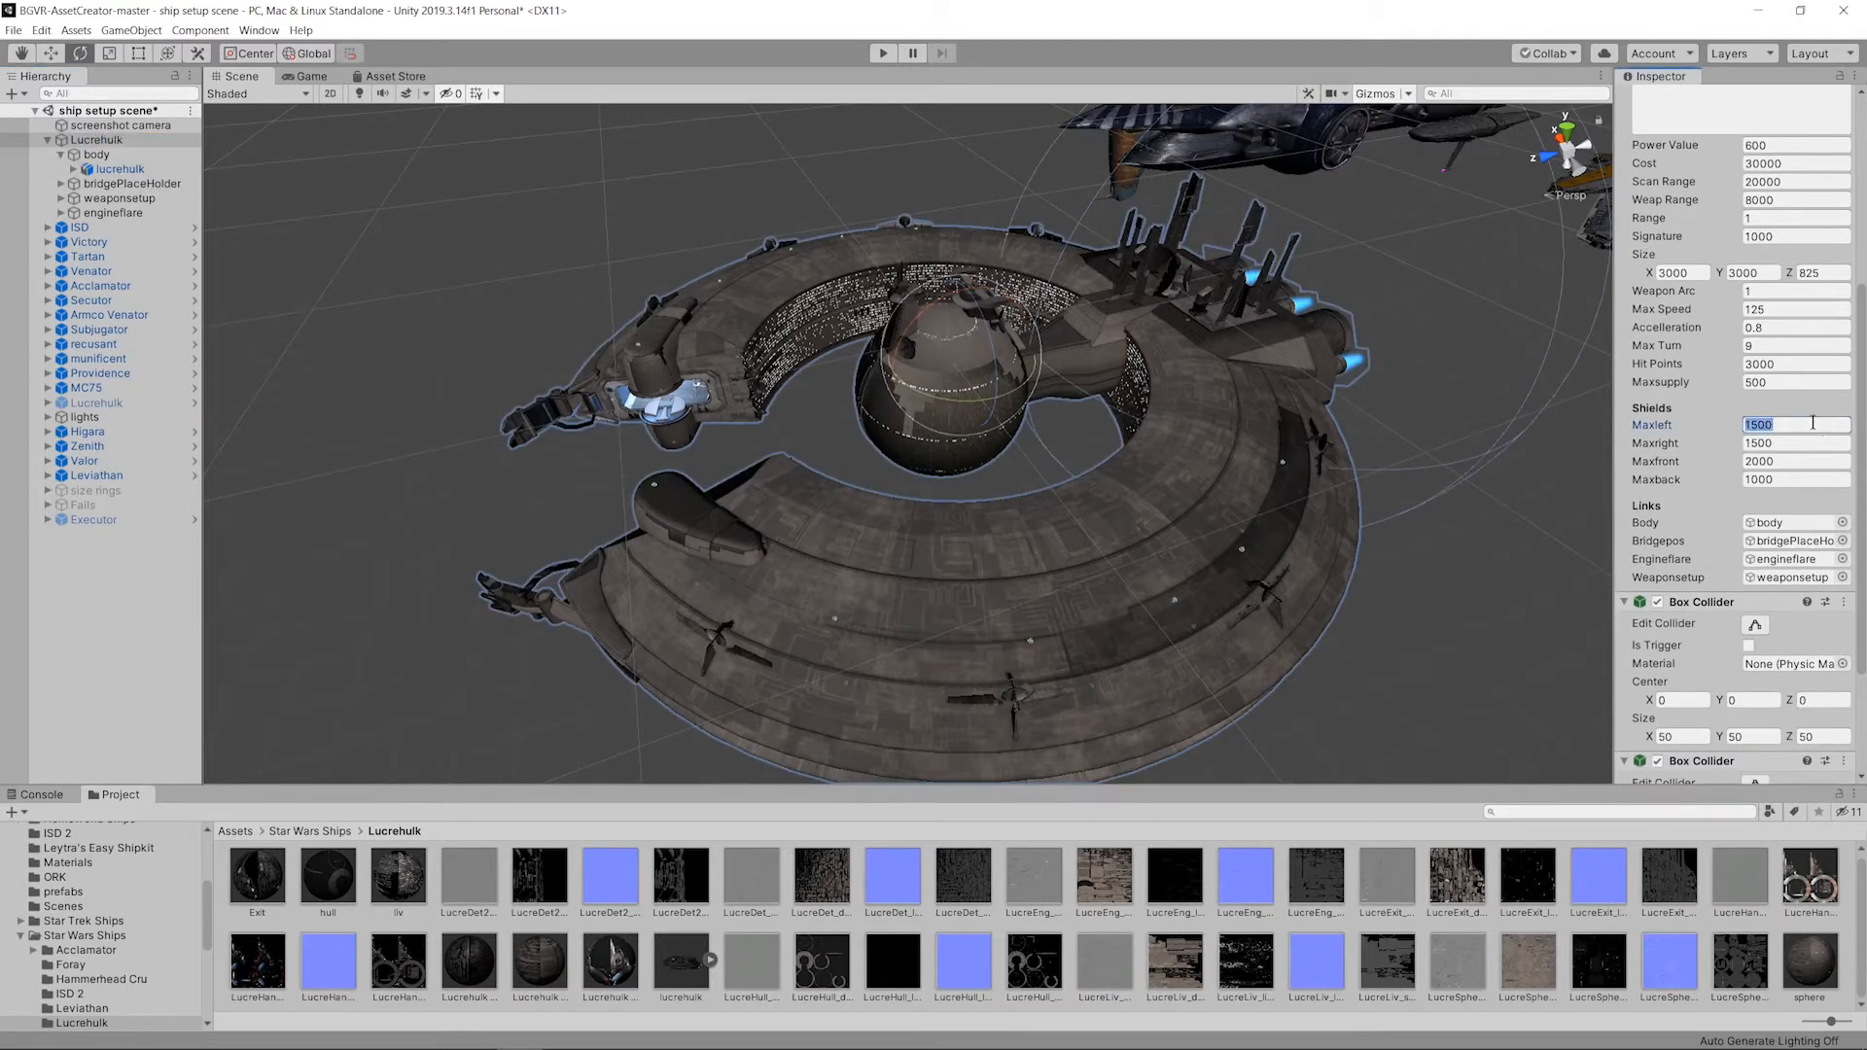
type("3000")
key("Tab")
type("3")
left_click(1802, 461)
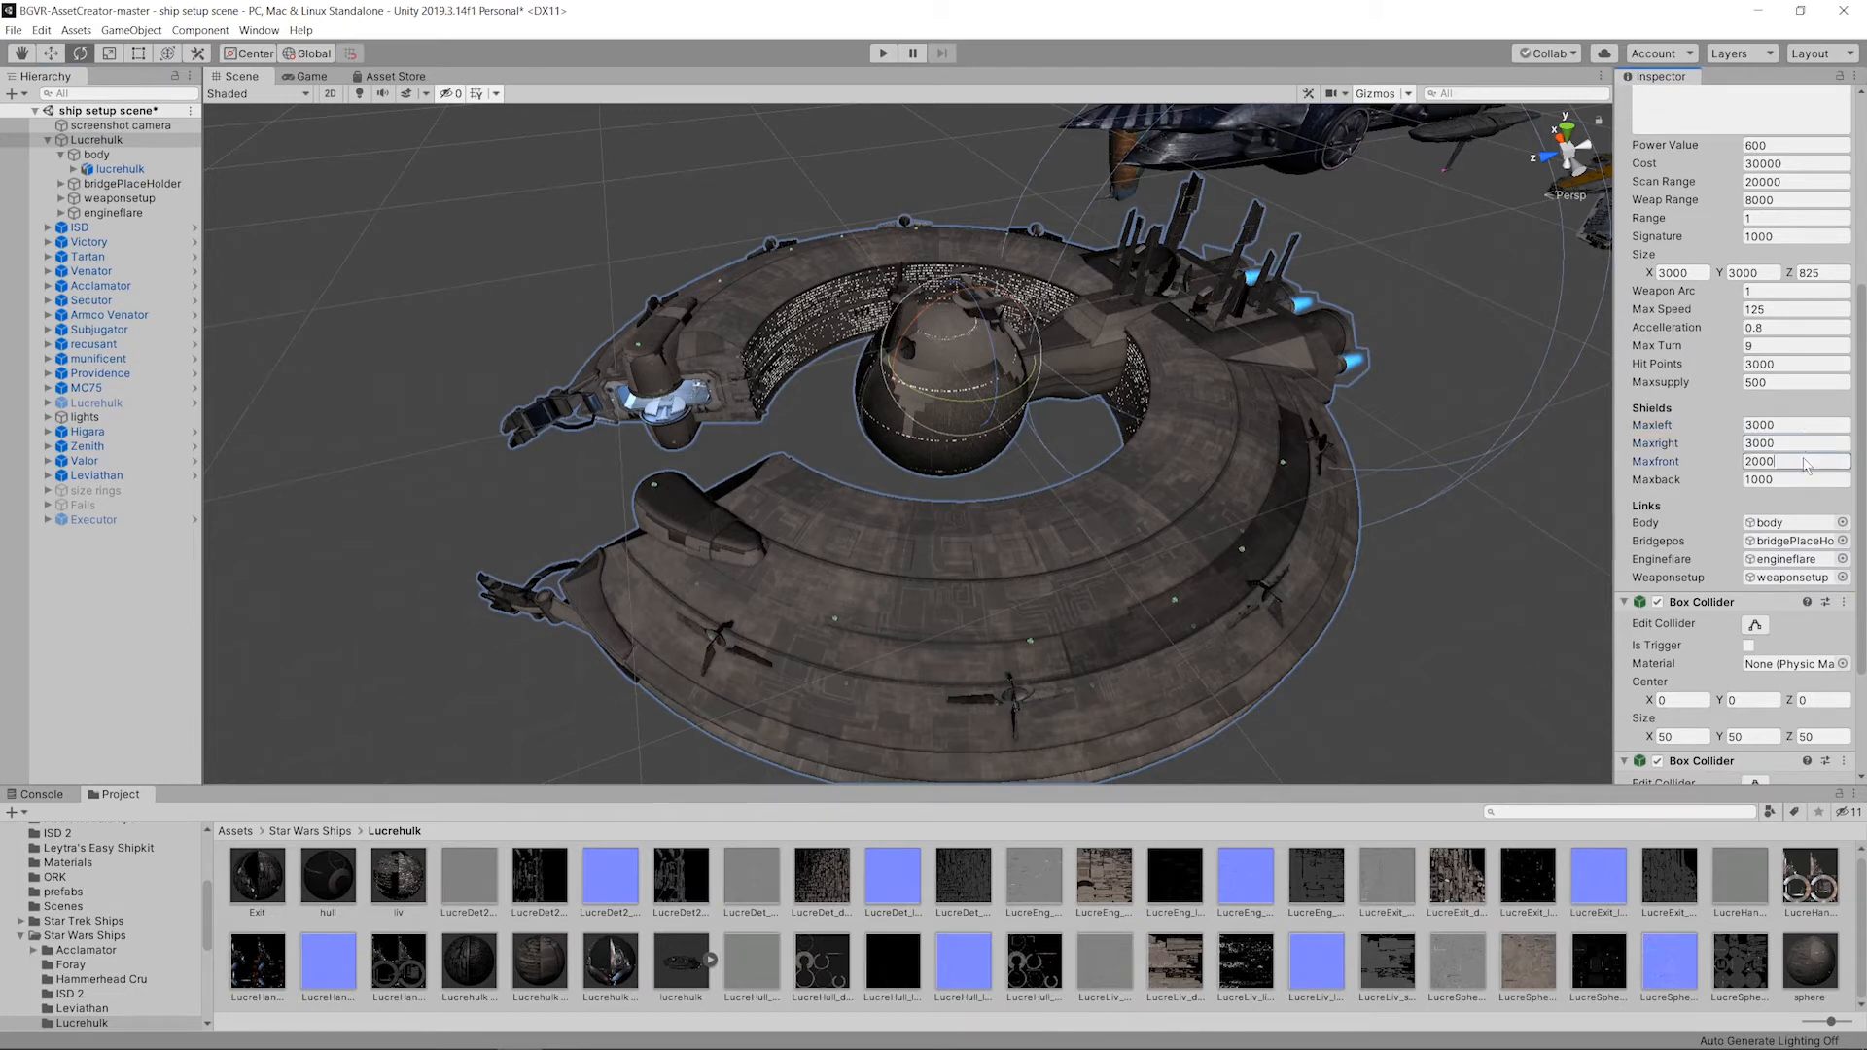
type("3")
left_click(1779, 481)
type("3")
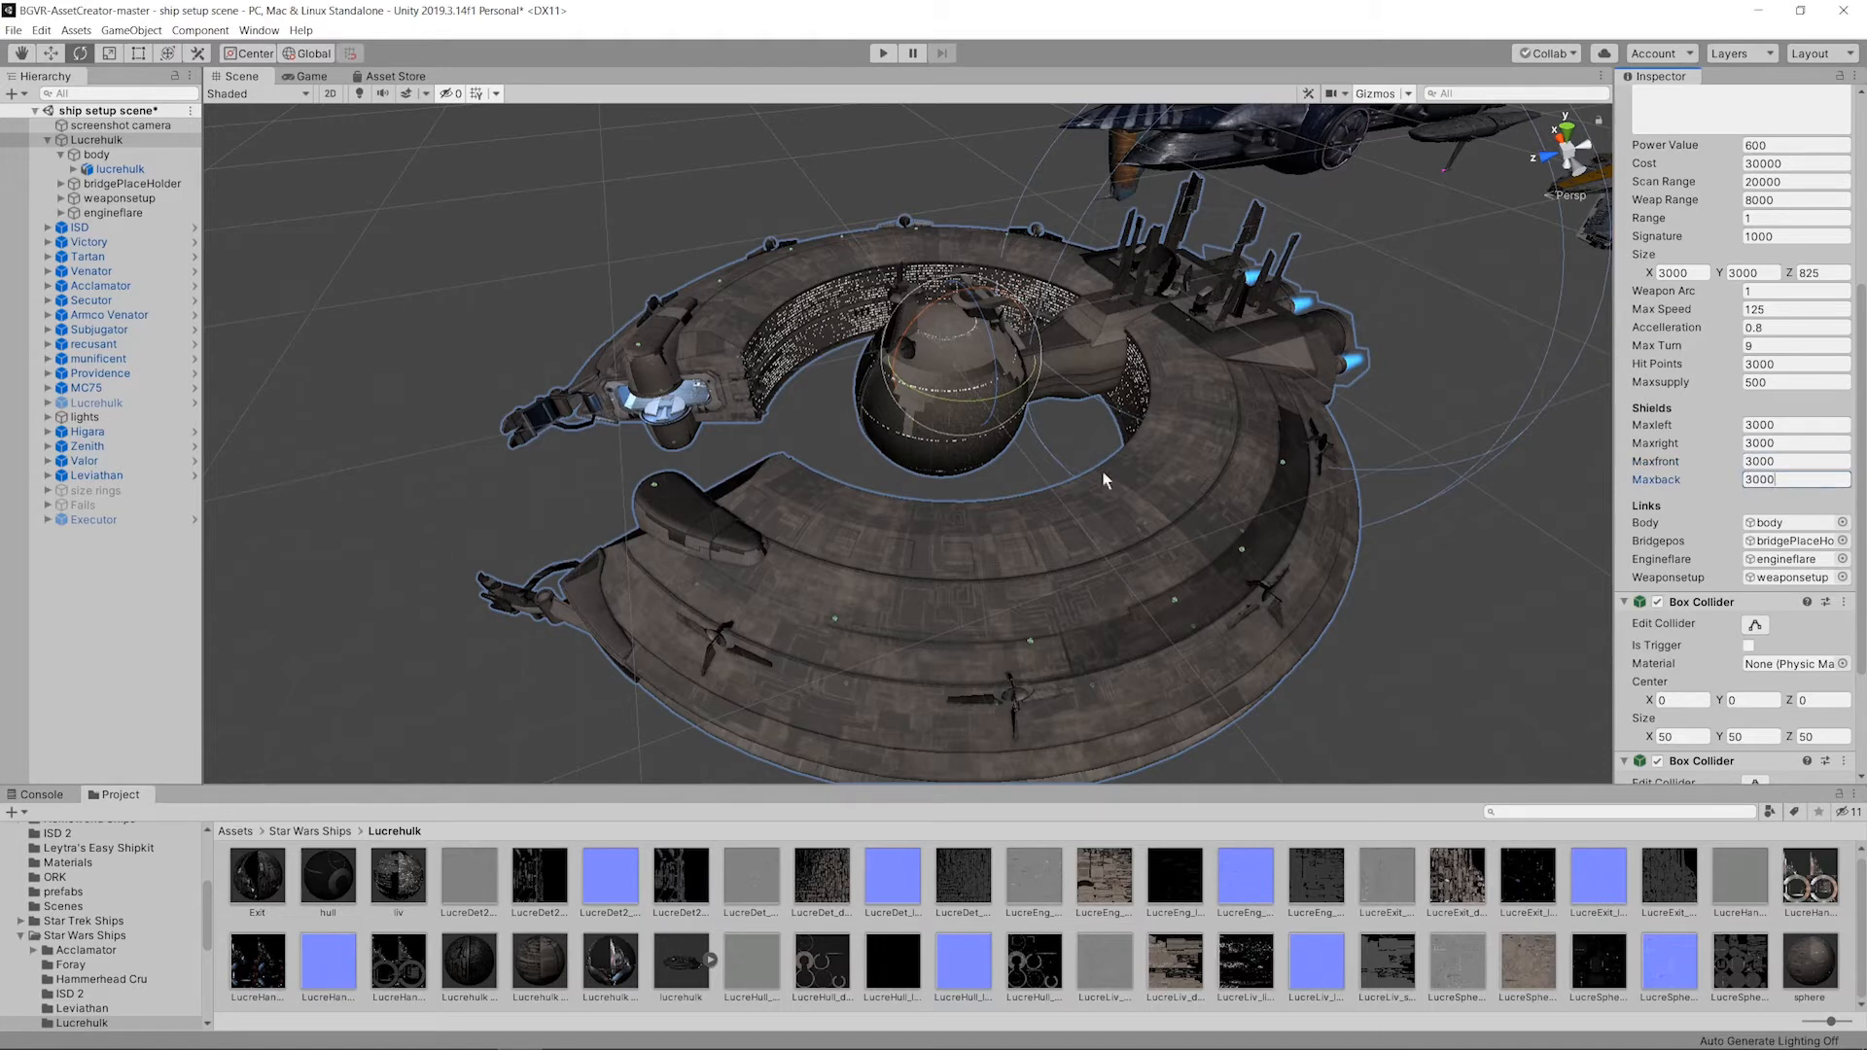
Step: Set the Lucrehulk's hit points to 5000 and its max speed to 75
left_click_drag(1106, 480, 1225, 397, "alt")
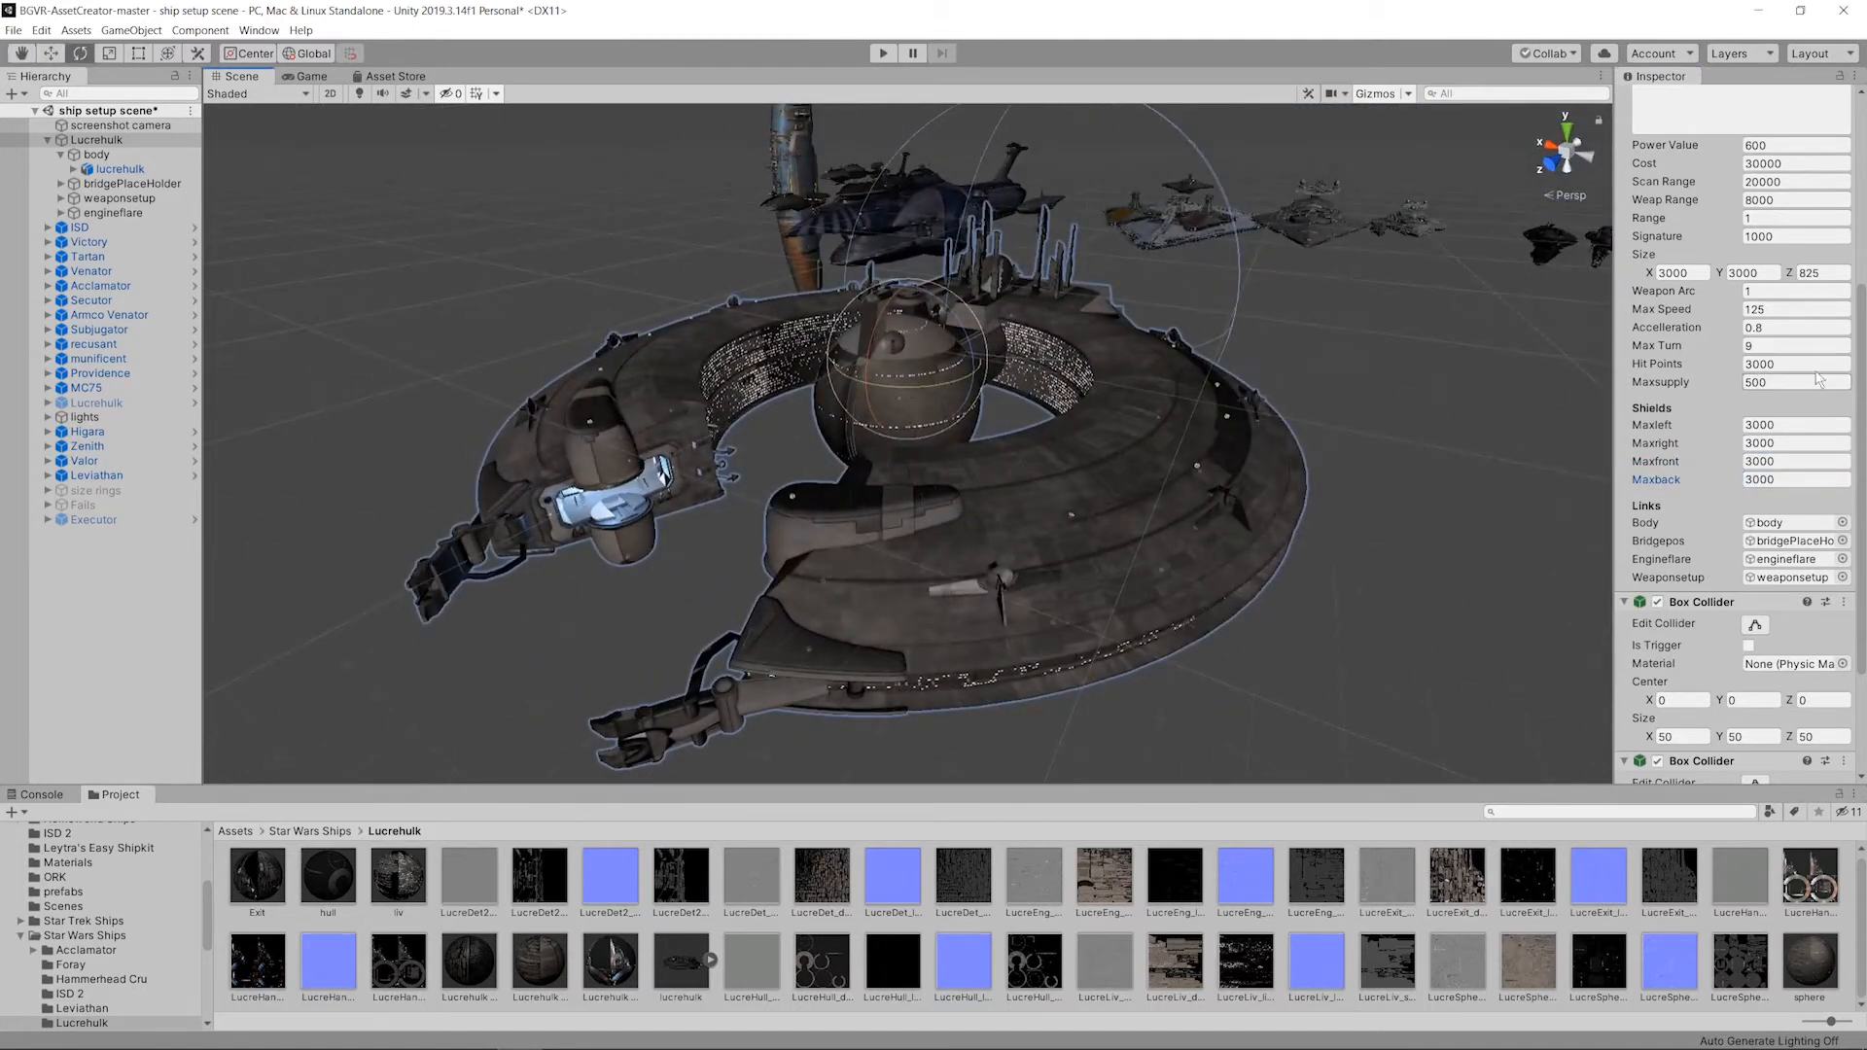
left_click(1789, 370)
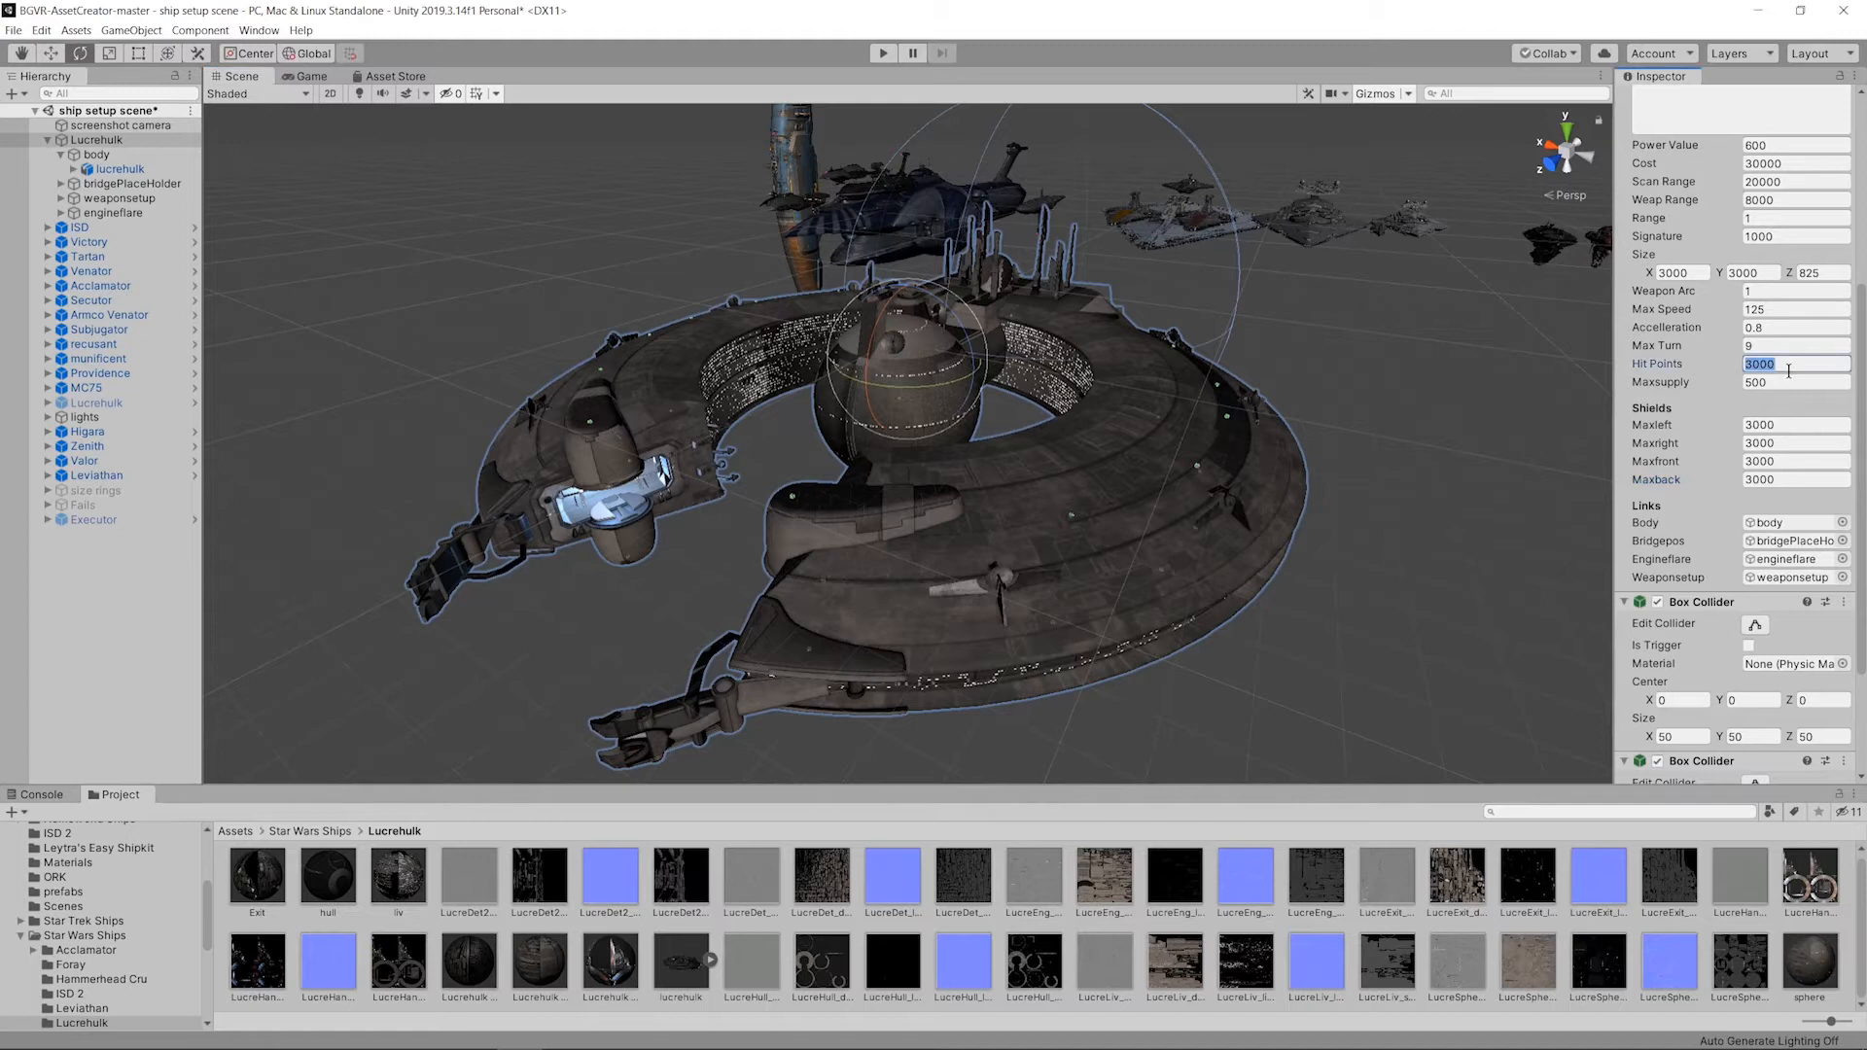
type("5000")
scroll(1727, 418, "up", 3)
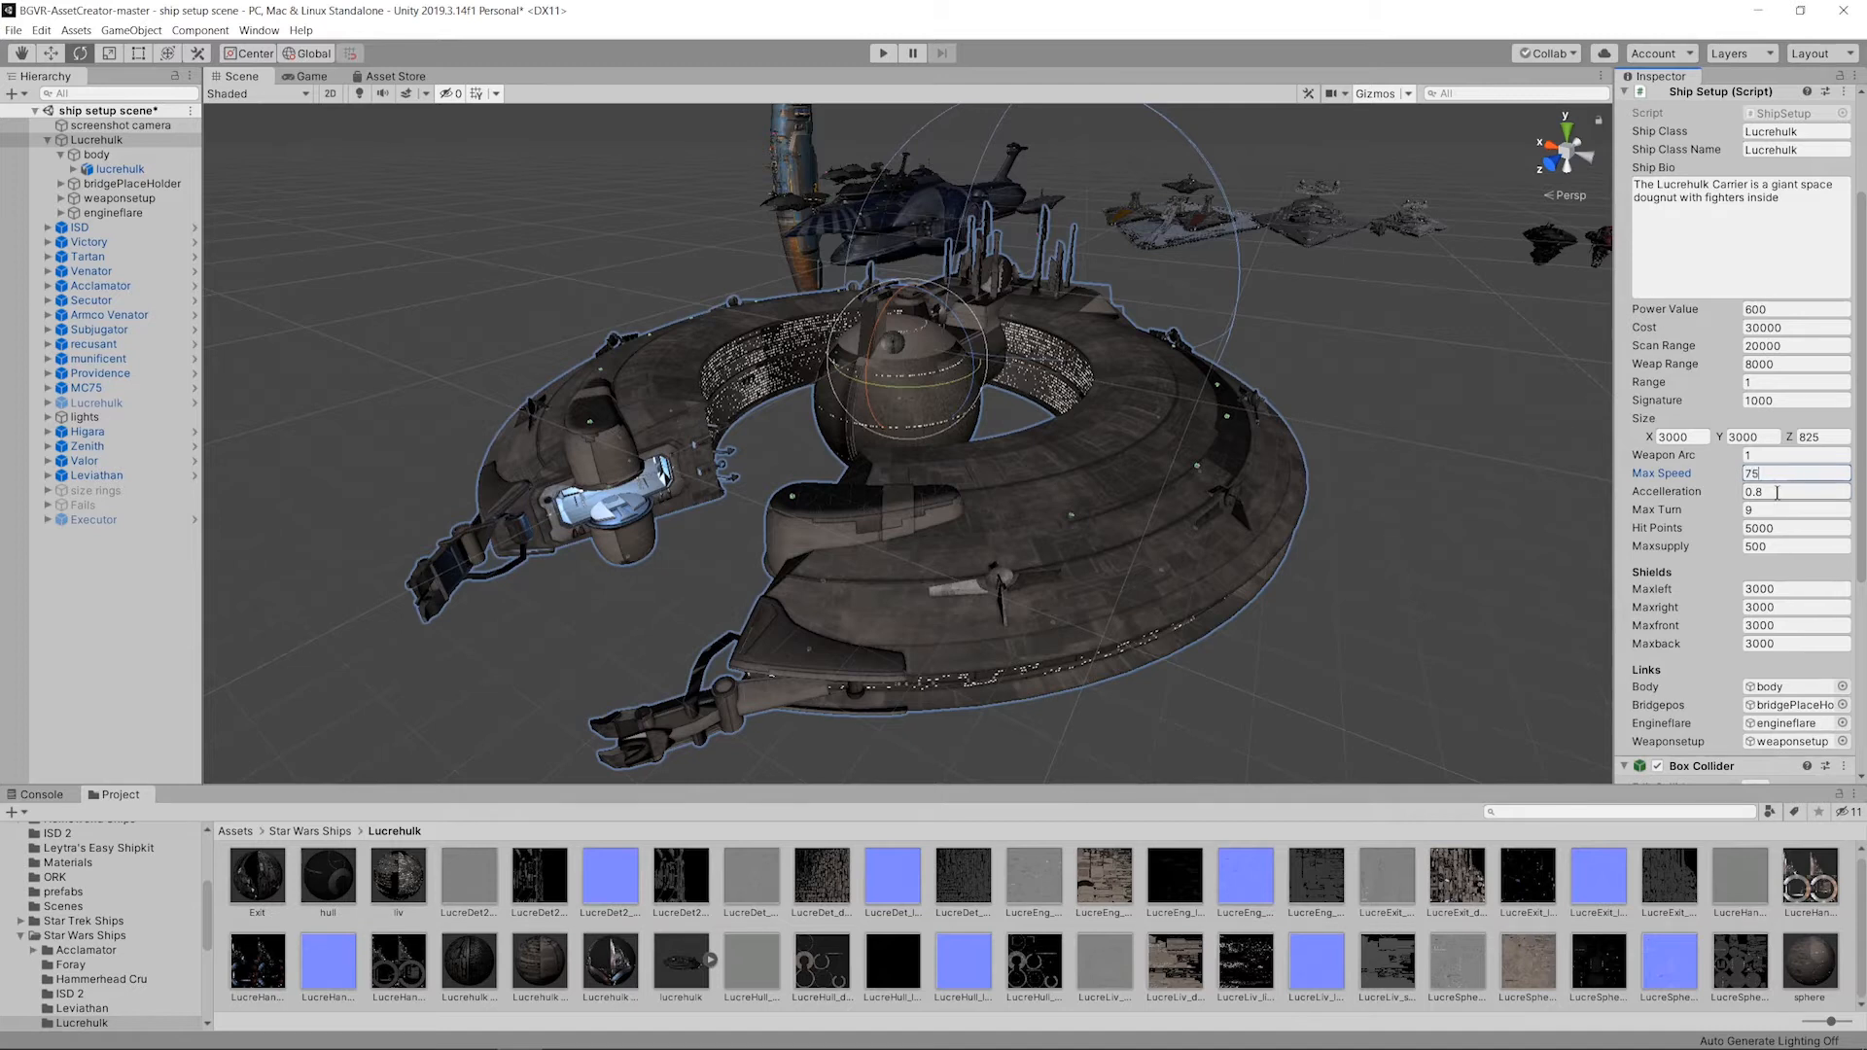
key("alt")
key("alt")
left_click_drag(1523, 496, 1439, 474, "alt")
left_click_drag(811, 444, 1064, 424, "alt")
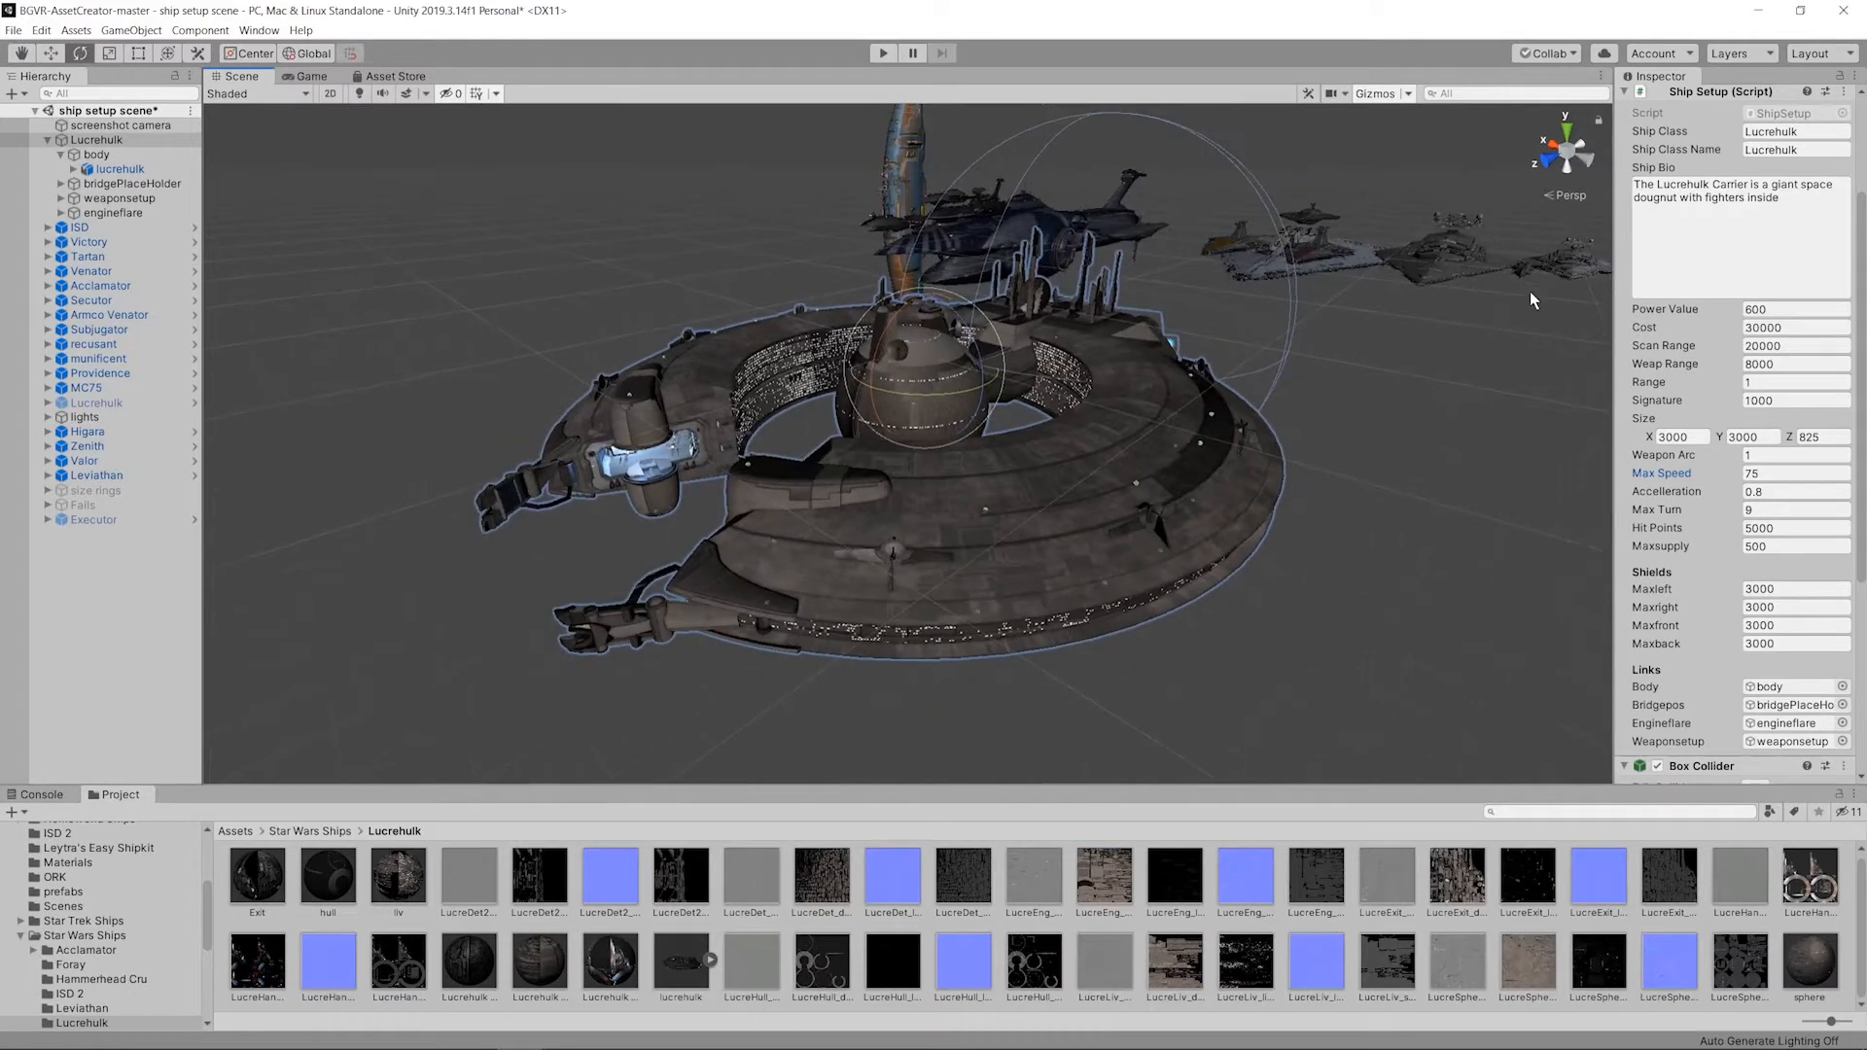
Step: Enable collider editing and set the second Box Collider's size to 1000 in X, Y and Z
scroll(1712, 437, "down", 5)
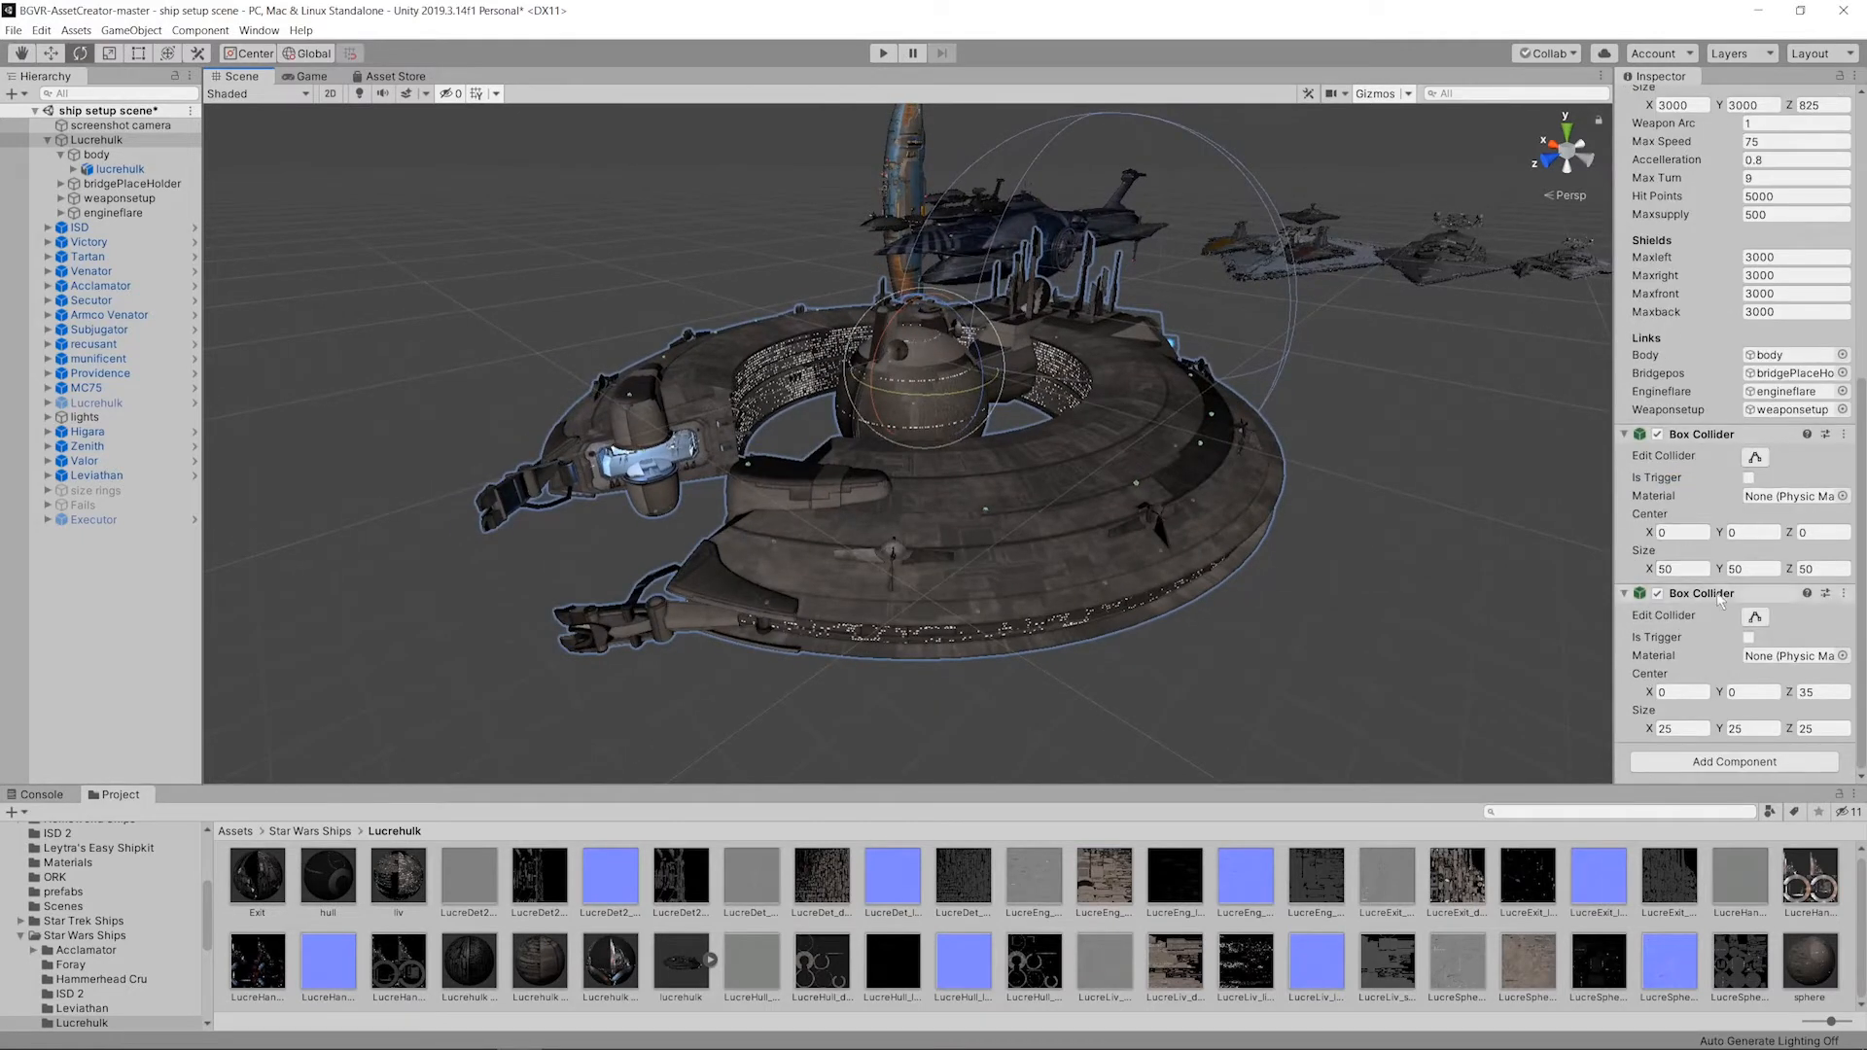
left_click_drag(1455, 542, 1426, 575, "alt")
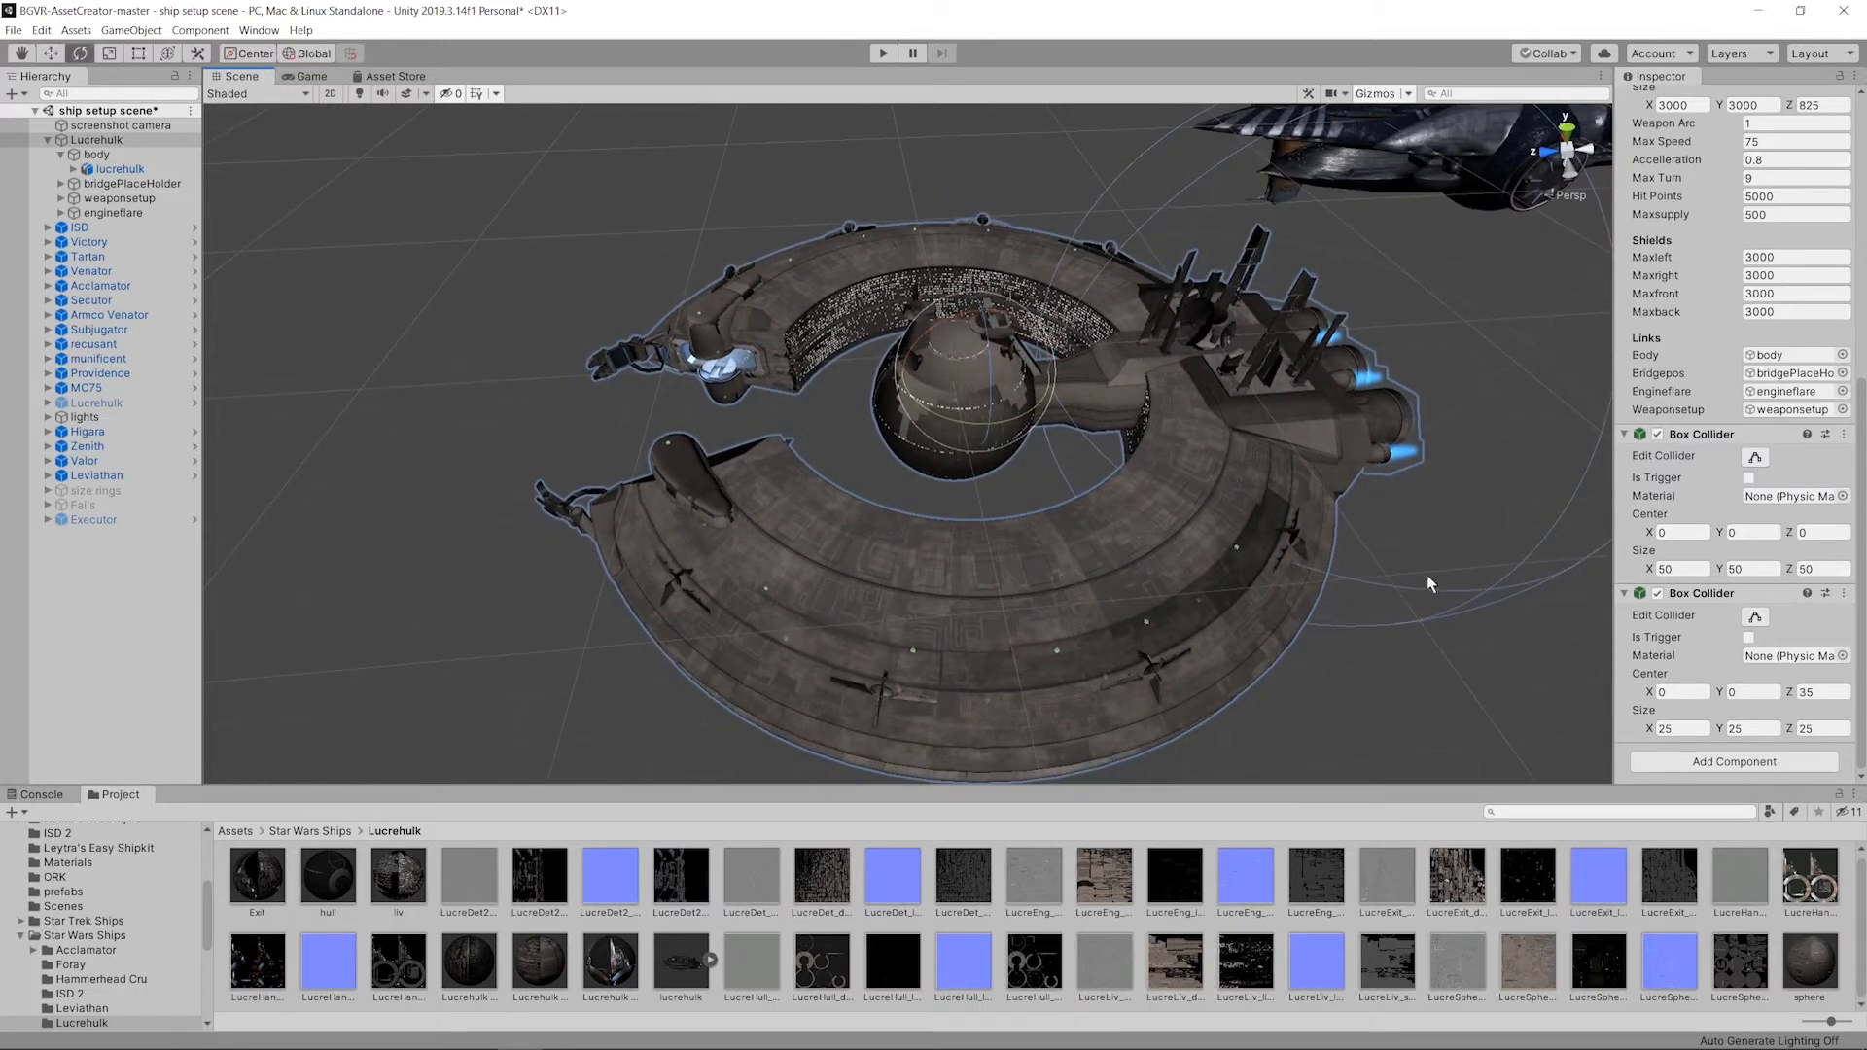
left_click(1756, 458)
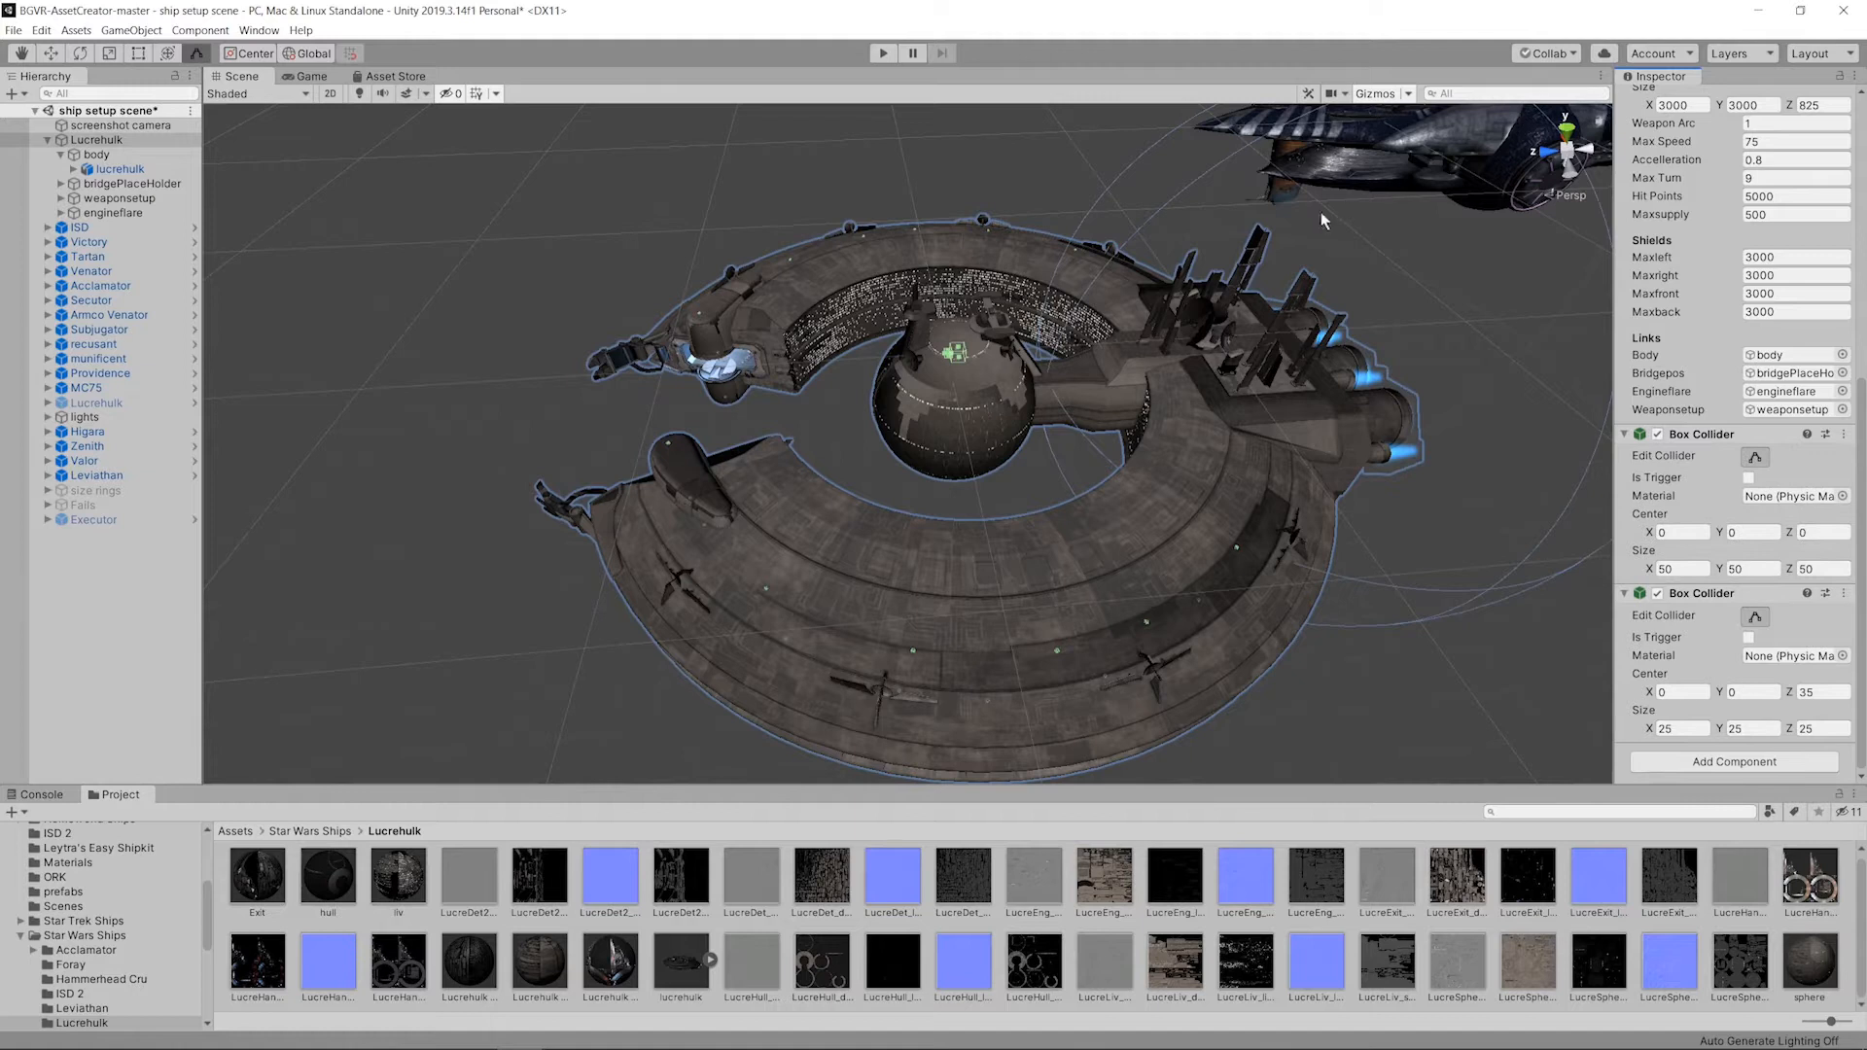
scroll(1002, 318, "up", 3)
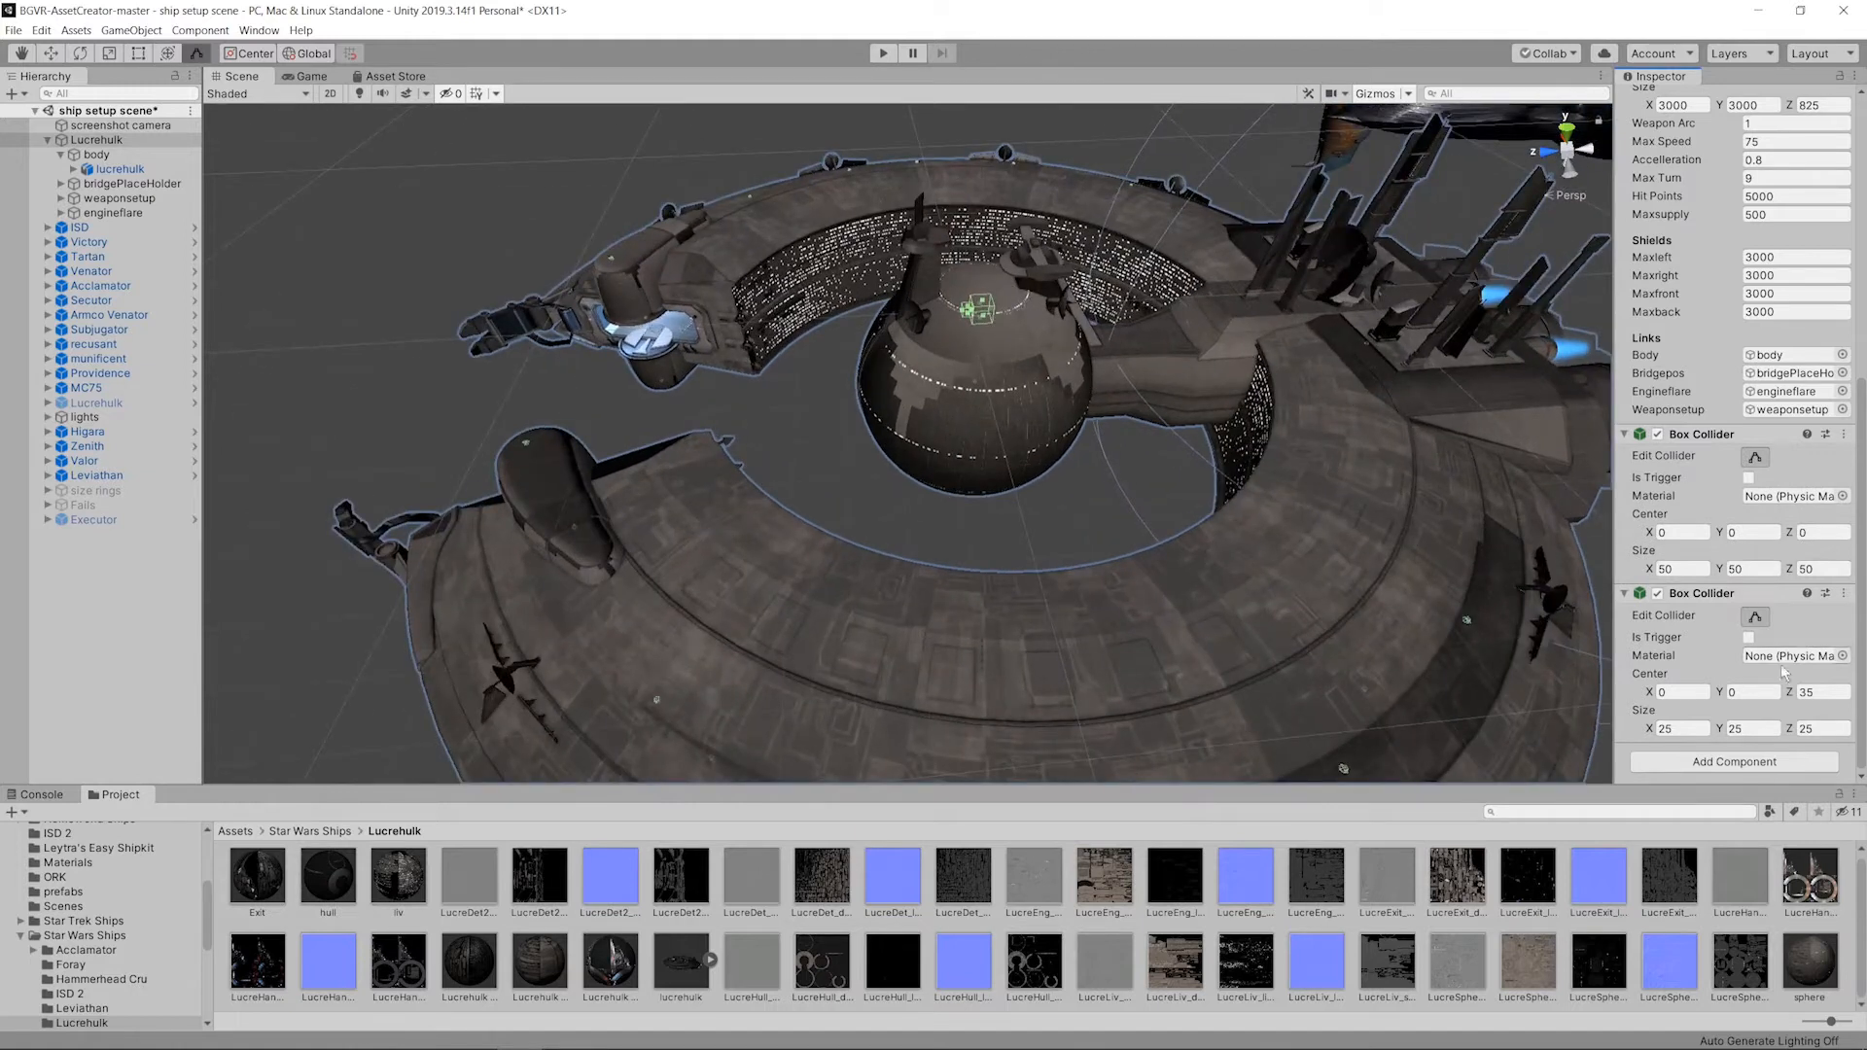
left_click(1683, 729)
type("1000")
left_click(1744, 729)
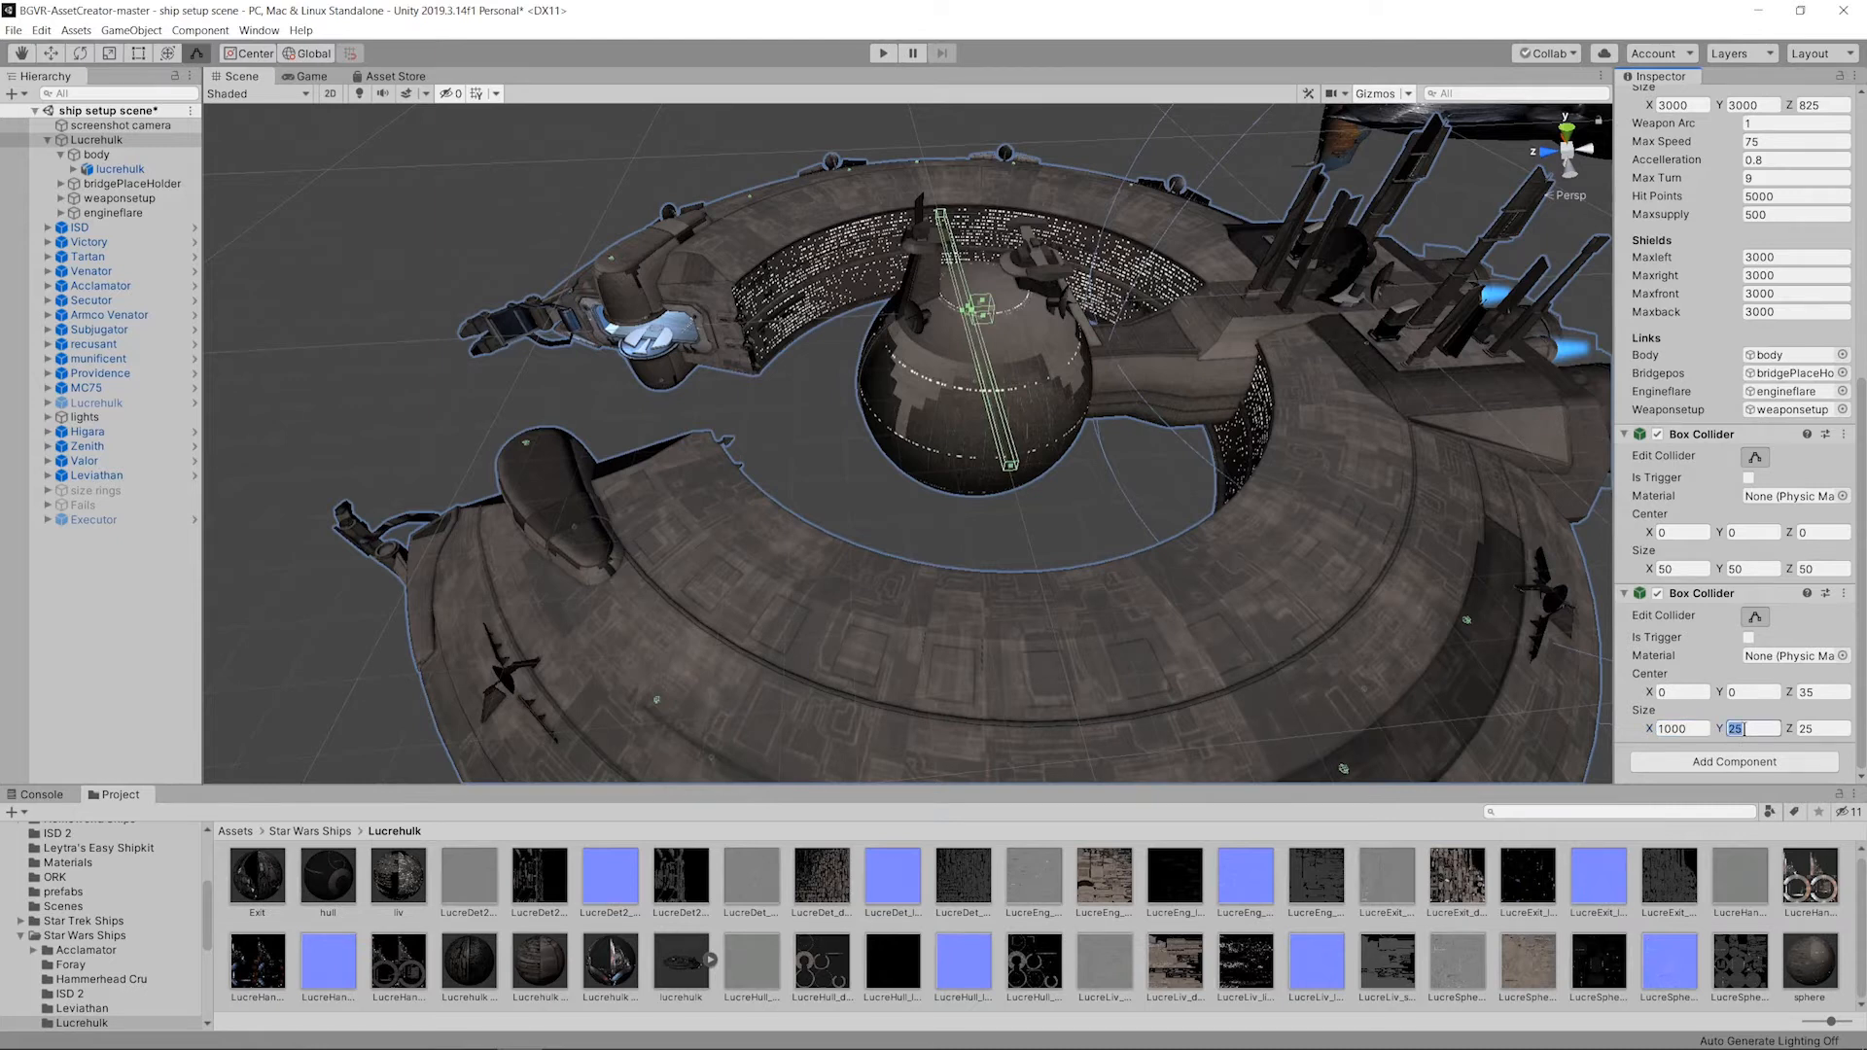
type("1000")
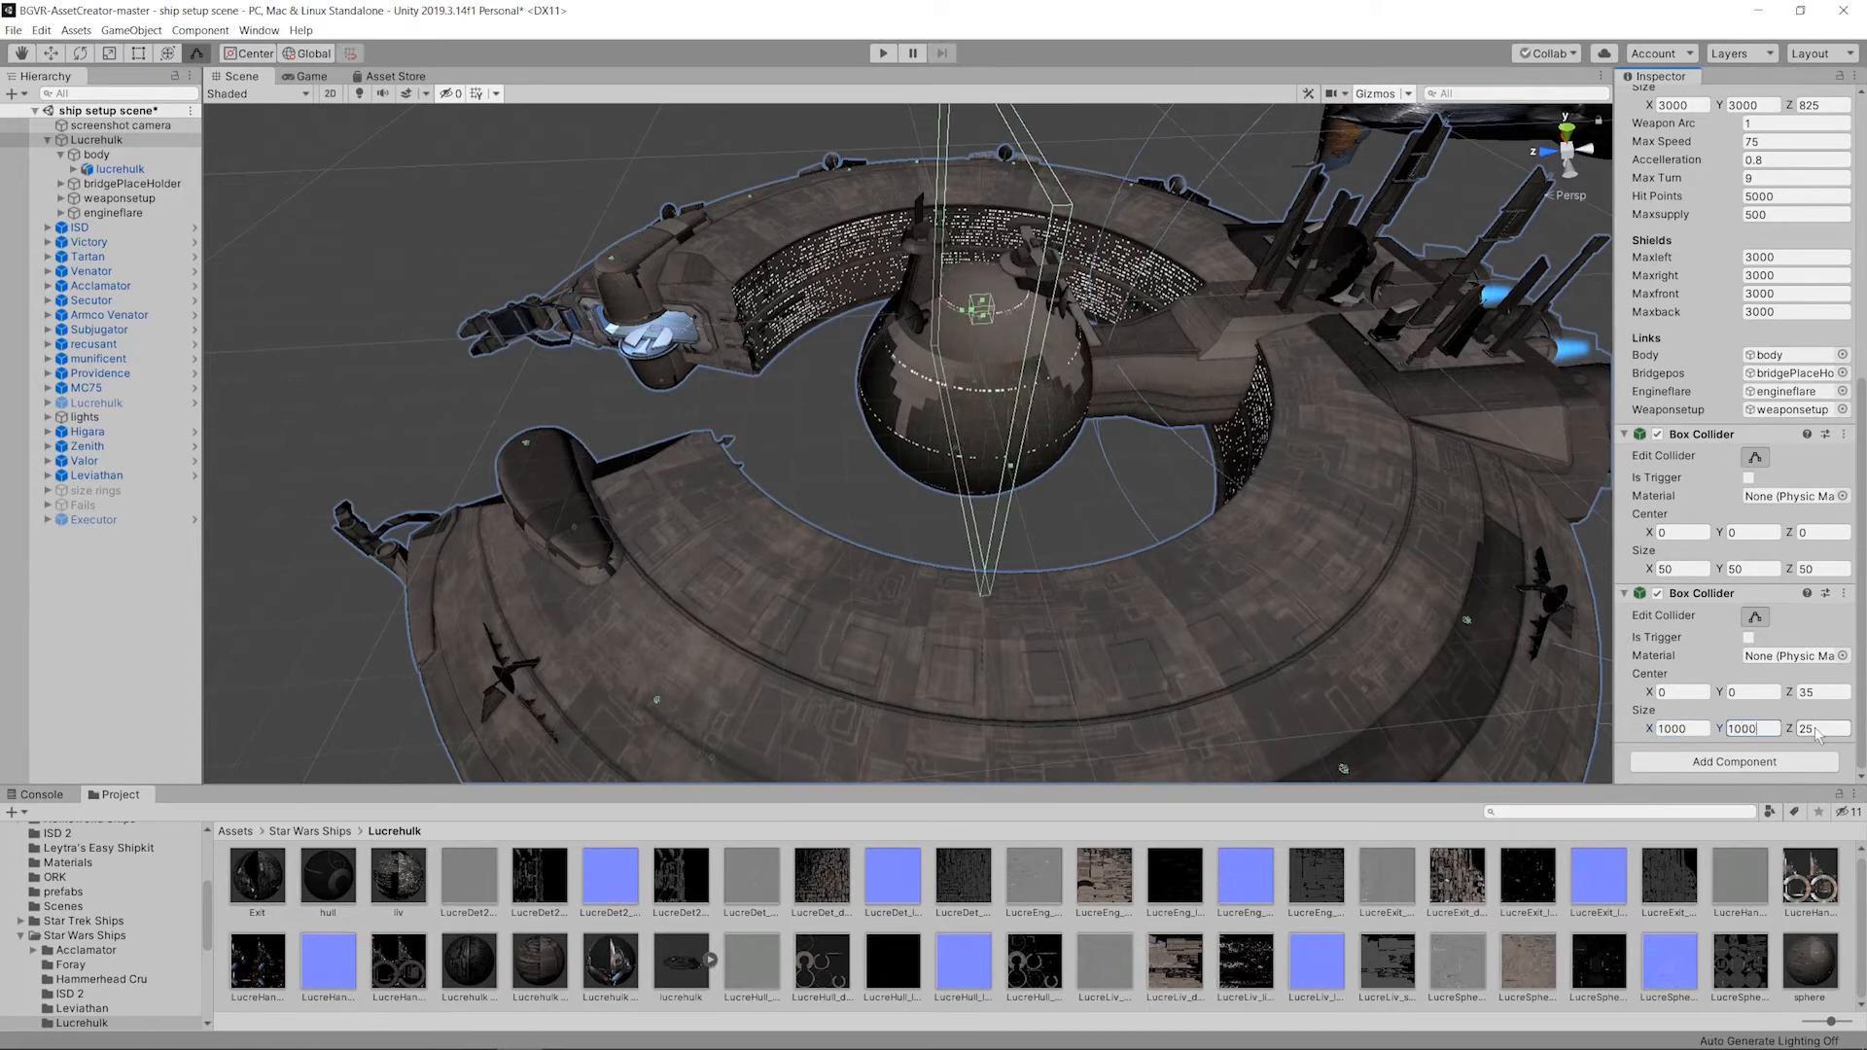
left_click(1815, 730)
type("1000")
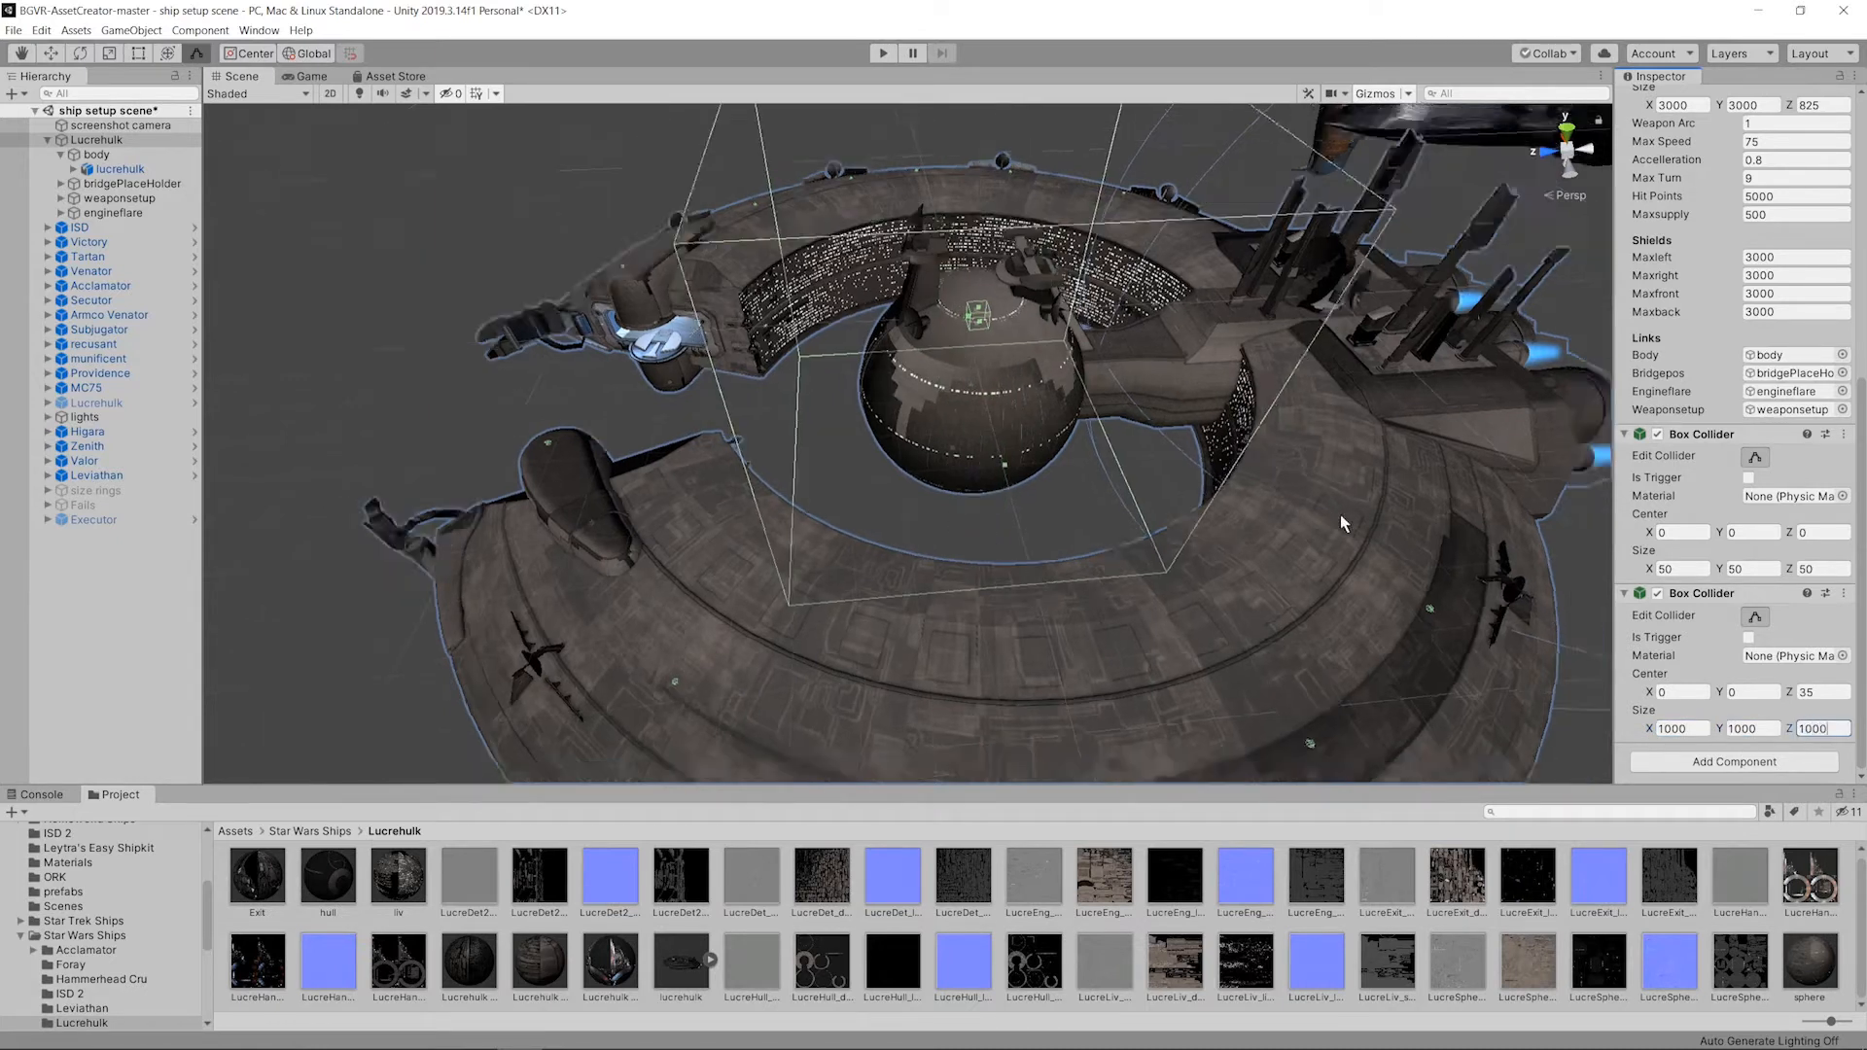
Step: In an orthographic top view, stretch the second Box Collider along Z from the front arms to the engine block, about 2633 long
scroll(1342, 523, "down", 5)
left_click(1567, 129)
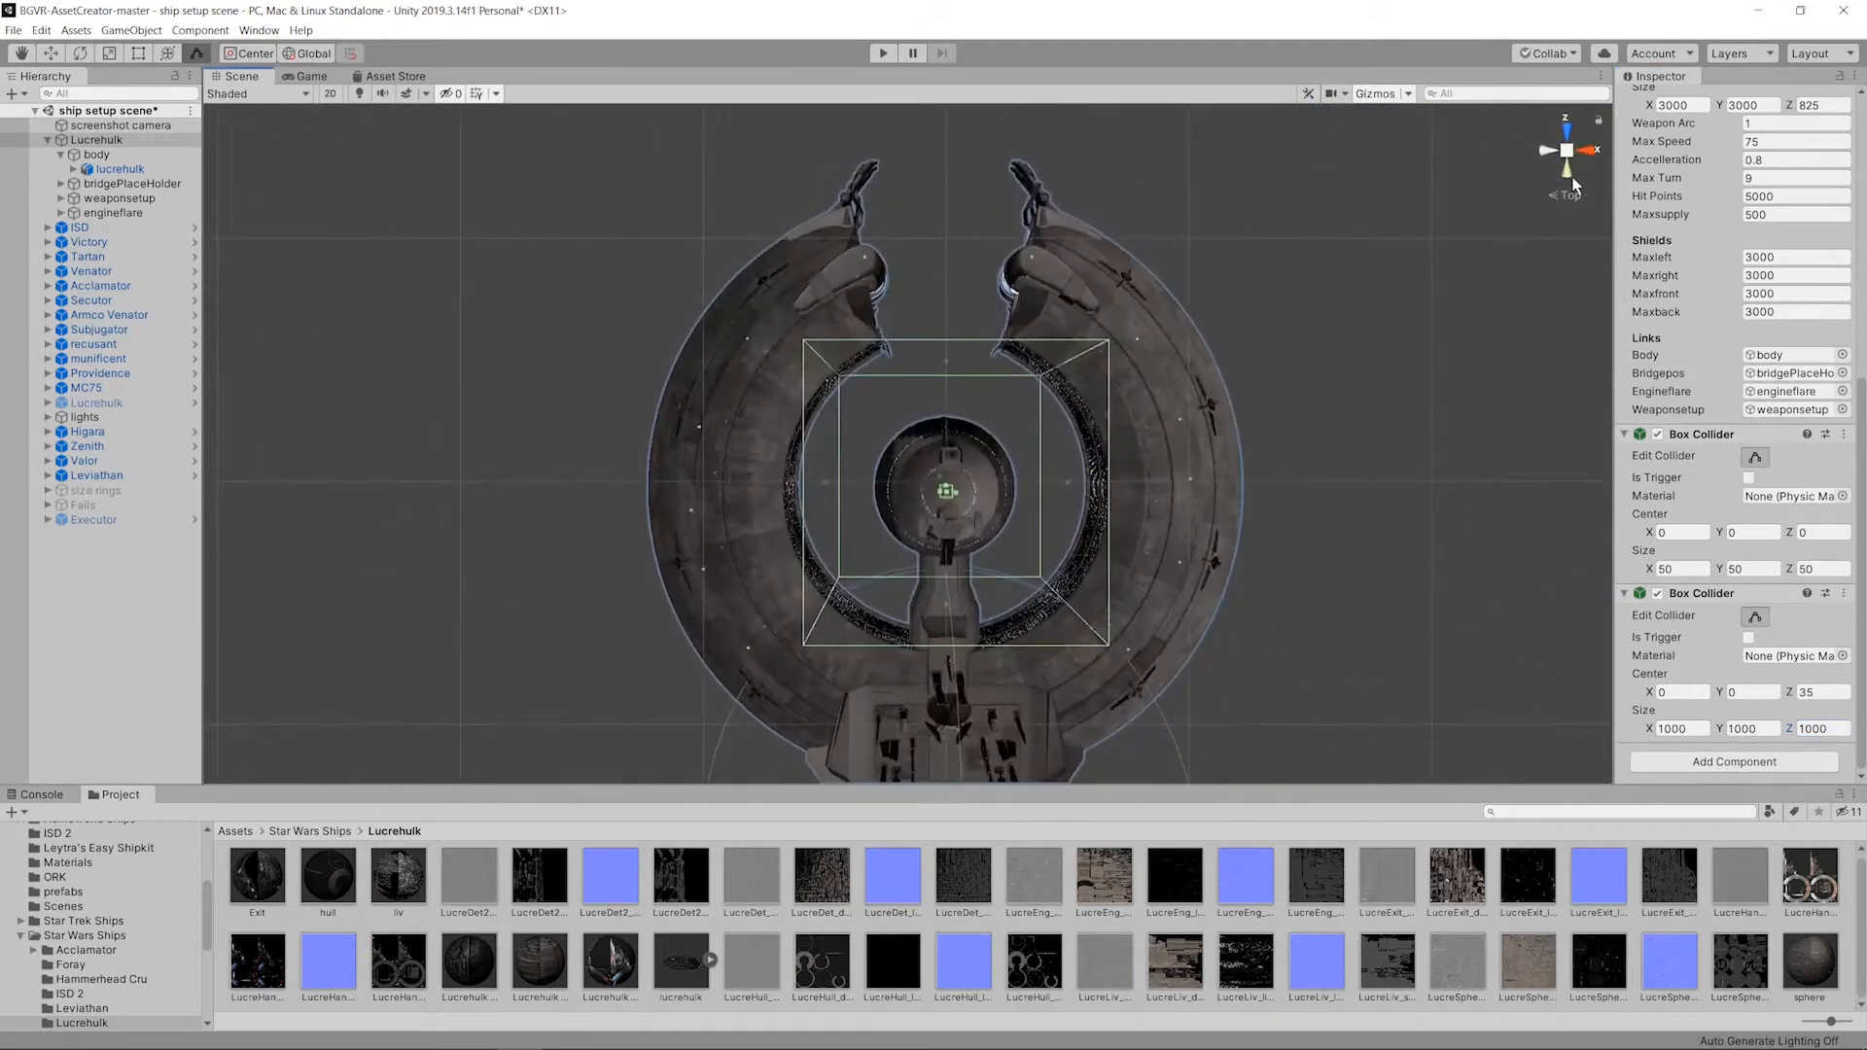
left_click(1569, 154)
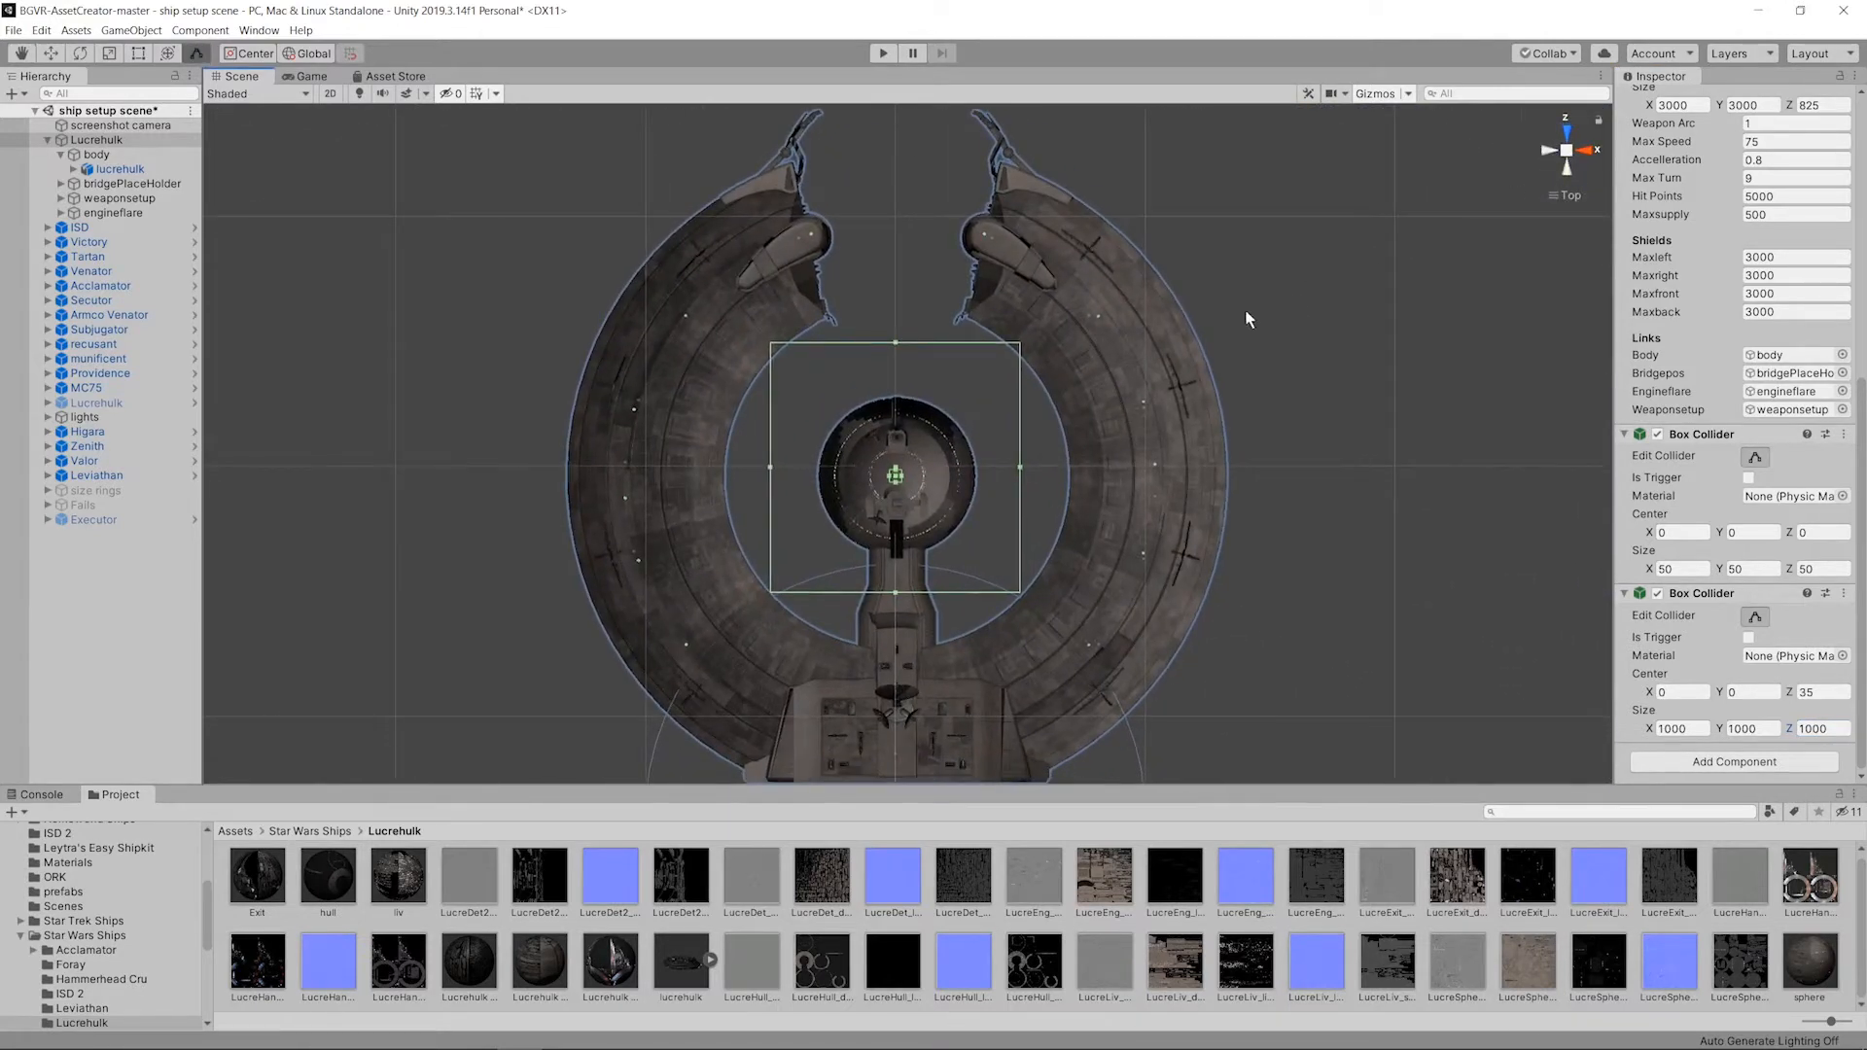
scroll(1286, 296, "up", 2)
scroll(1286, 302, "down", 2)
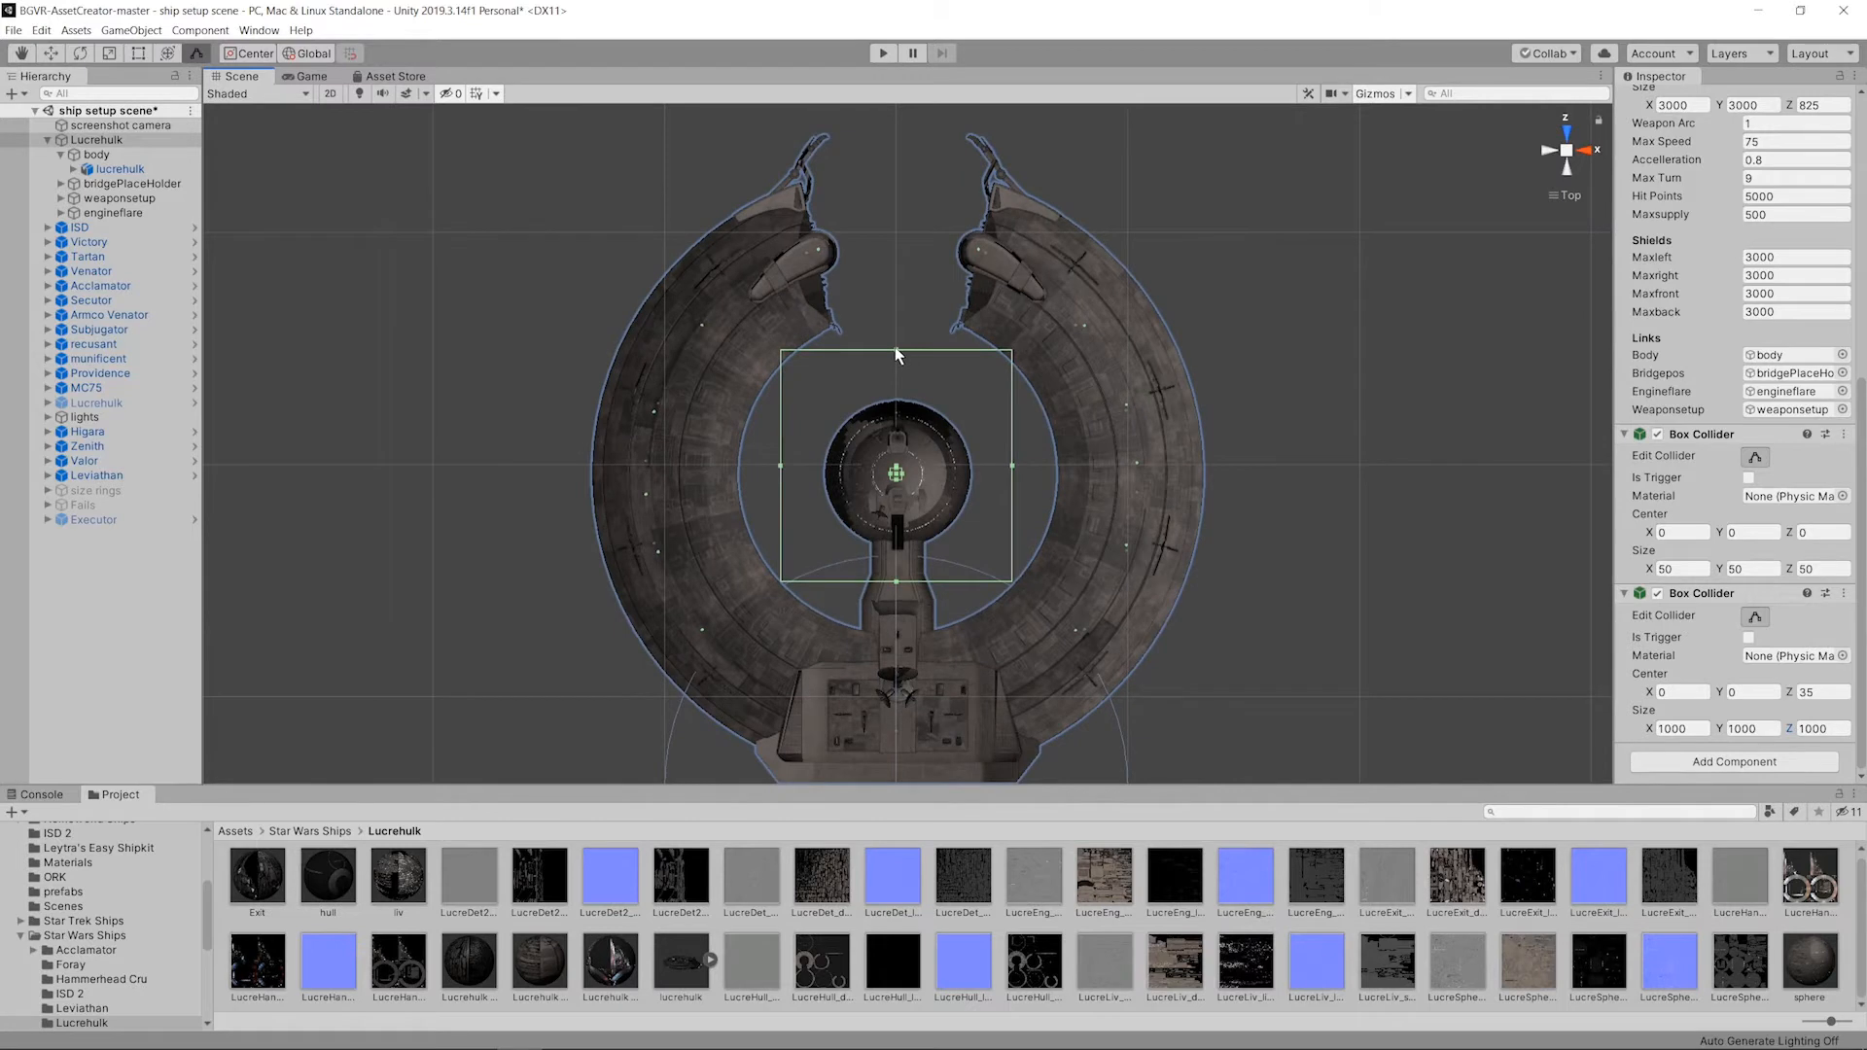
left_click_drag(897, 352, 898, 181)
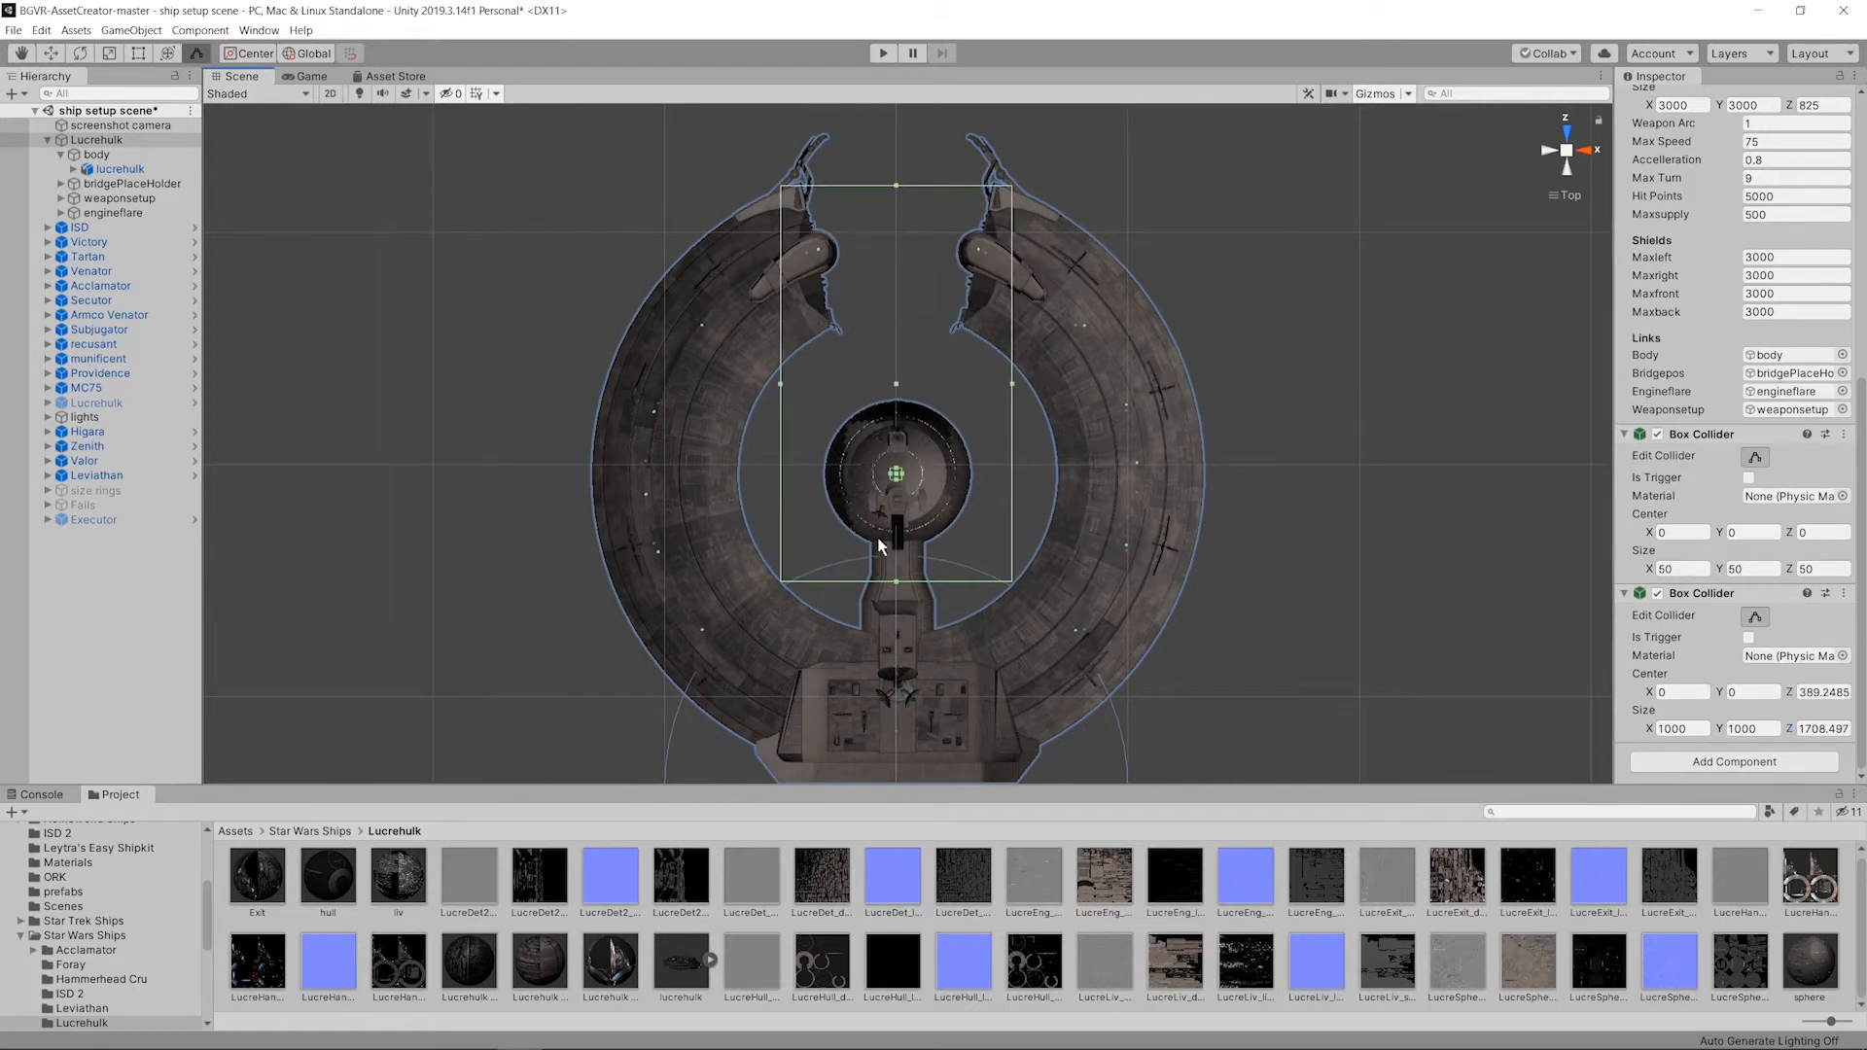
scroll(915, 292, "down", 1)
middle_click_drag(930, 399, 959, 241)
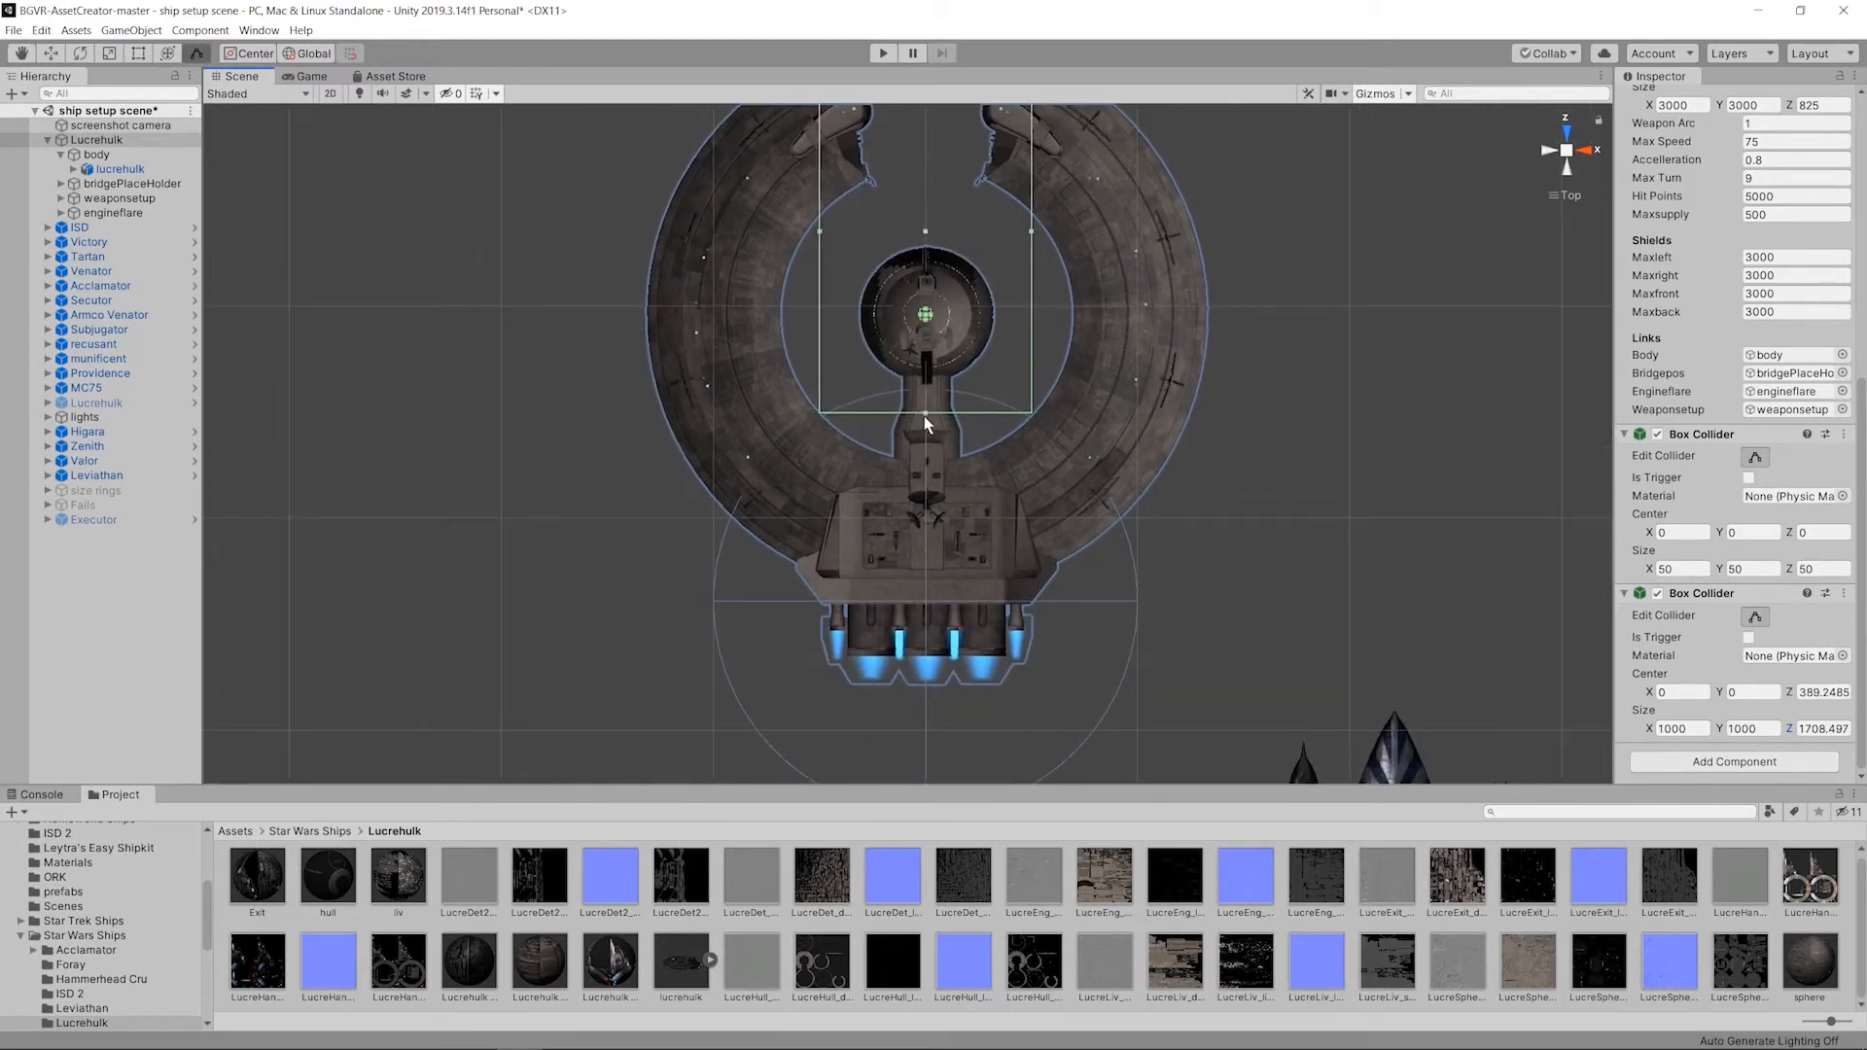
left_click_drag(925, 414, 925, 609)
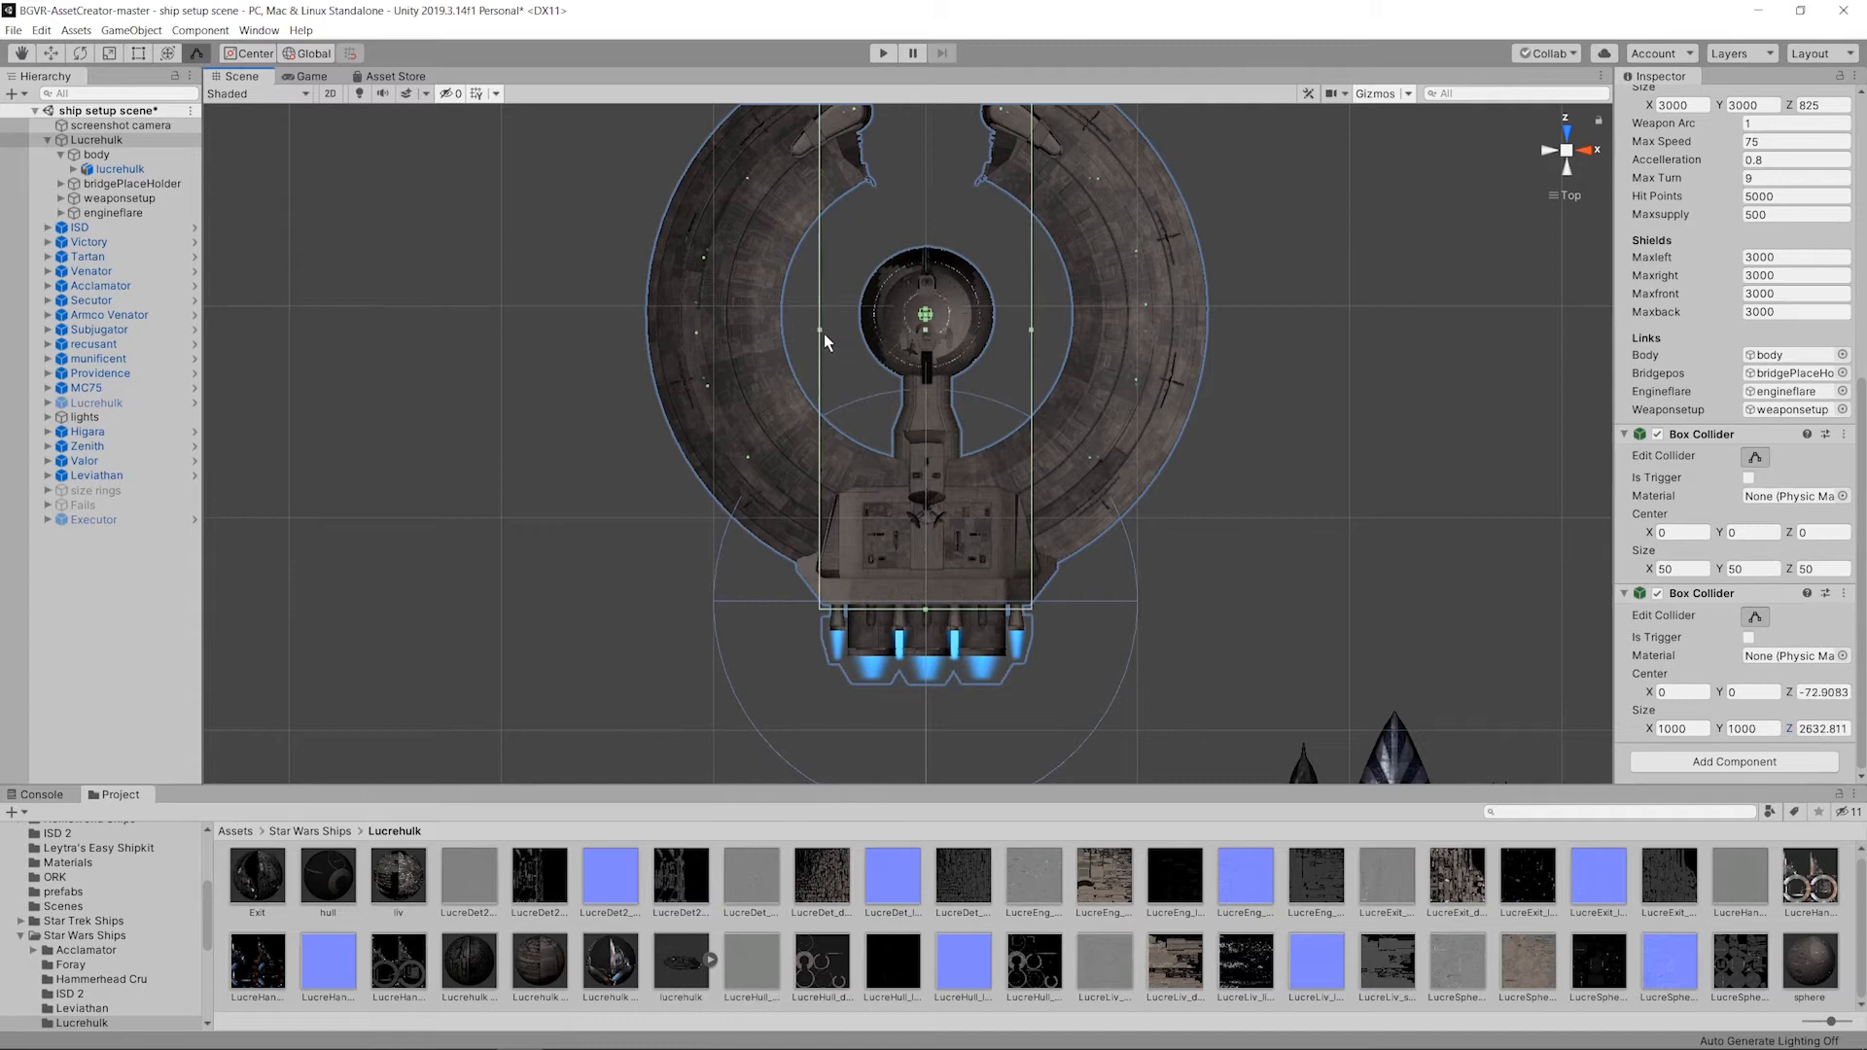
Step: Widen the second Box Collider to the ring's full width, about 2646, and lower its upper face to the top of the hull
left_click_drag(824, 331, 647, 329)
left_click_drag(1030, 332, 1209, 331)
left_click(1558, 168)
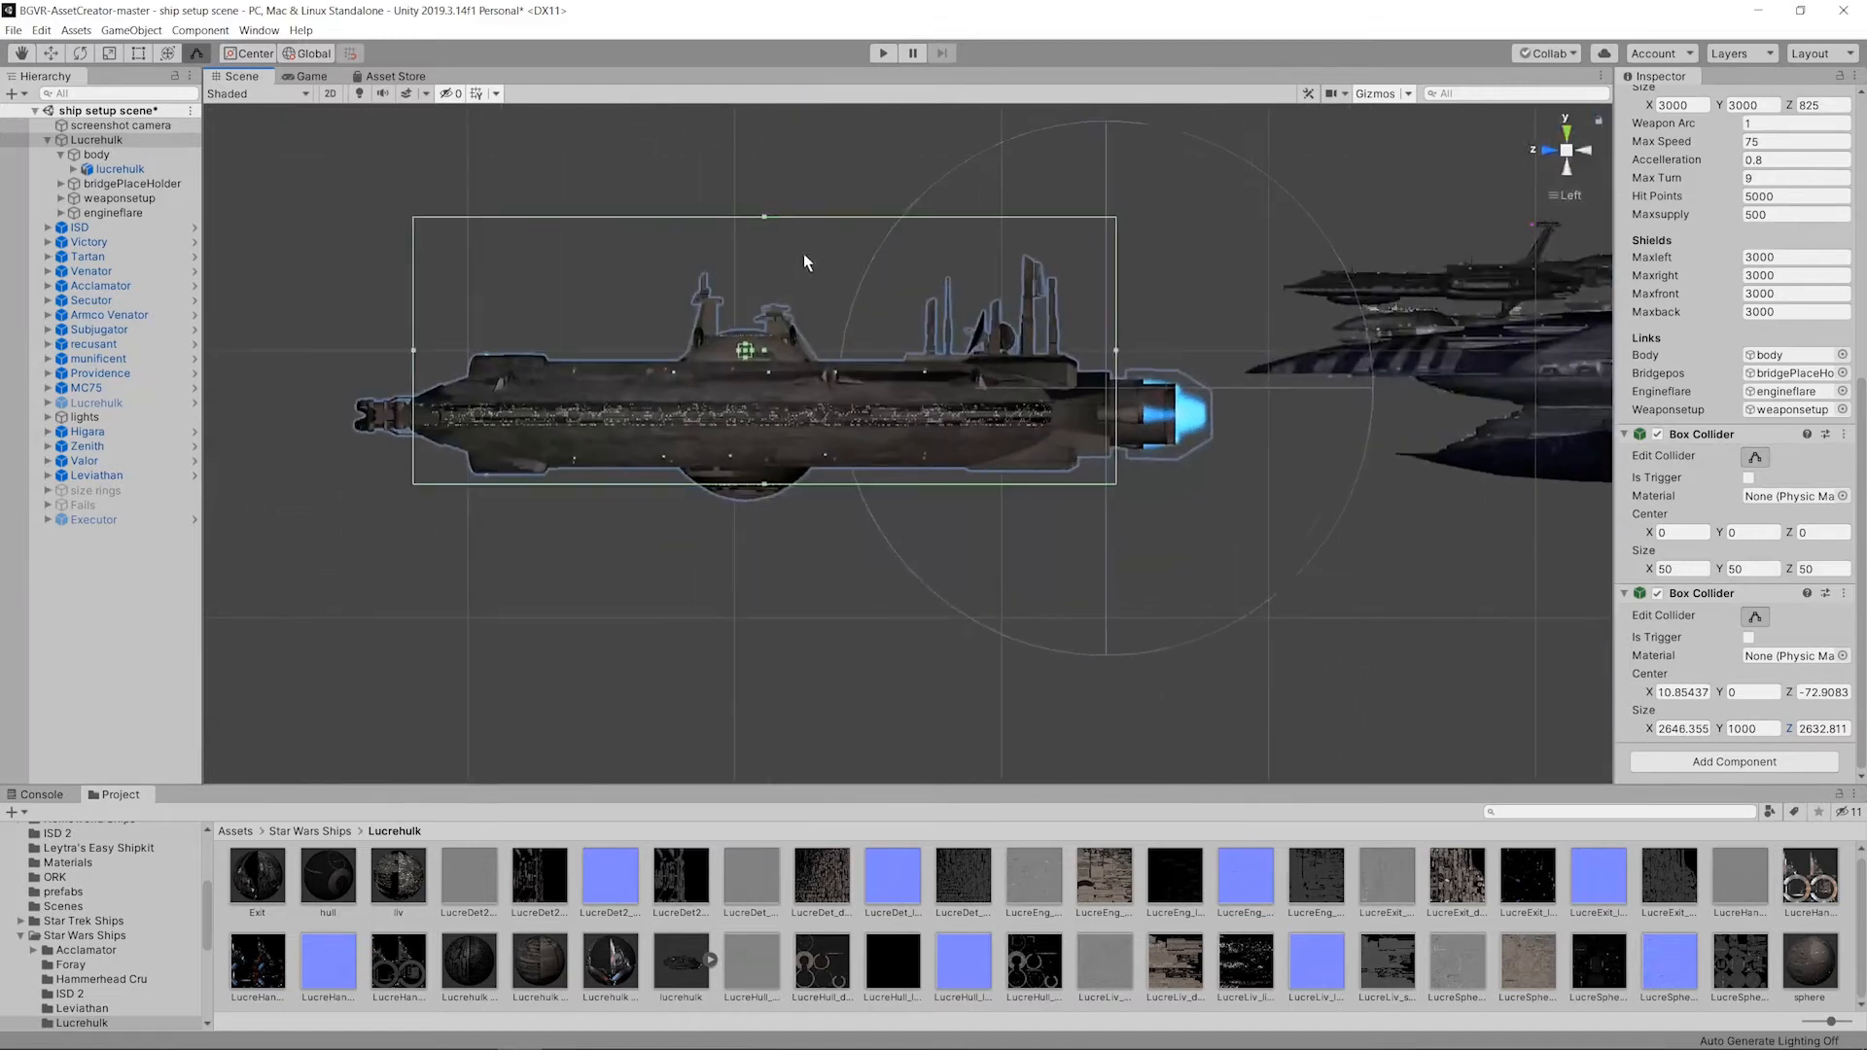
left_click_drag(765, 218, 764, 351)
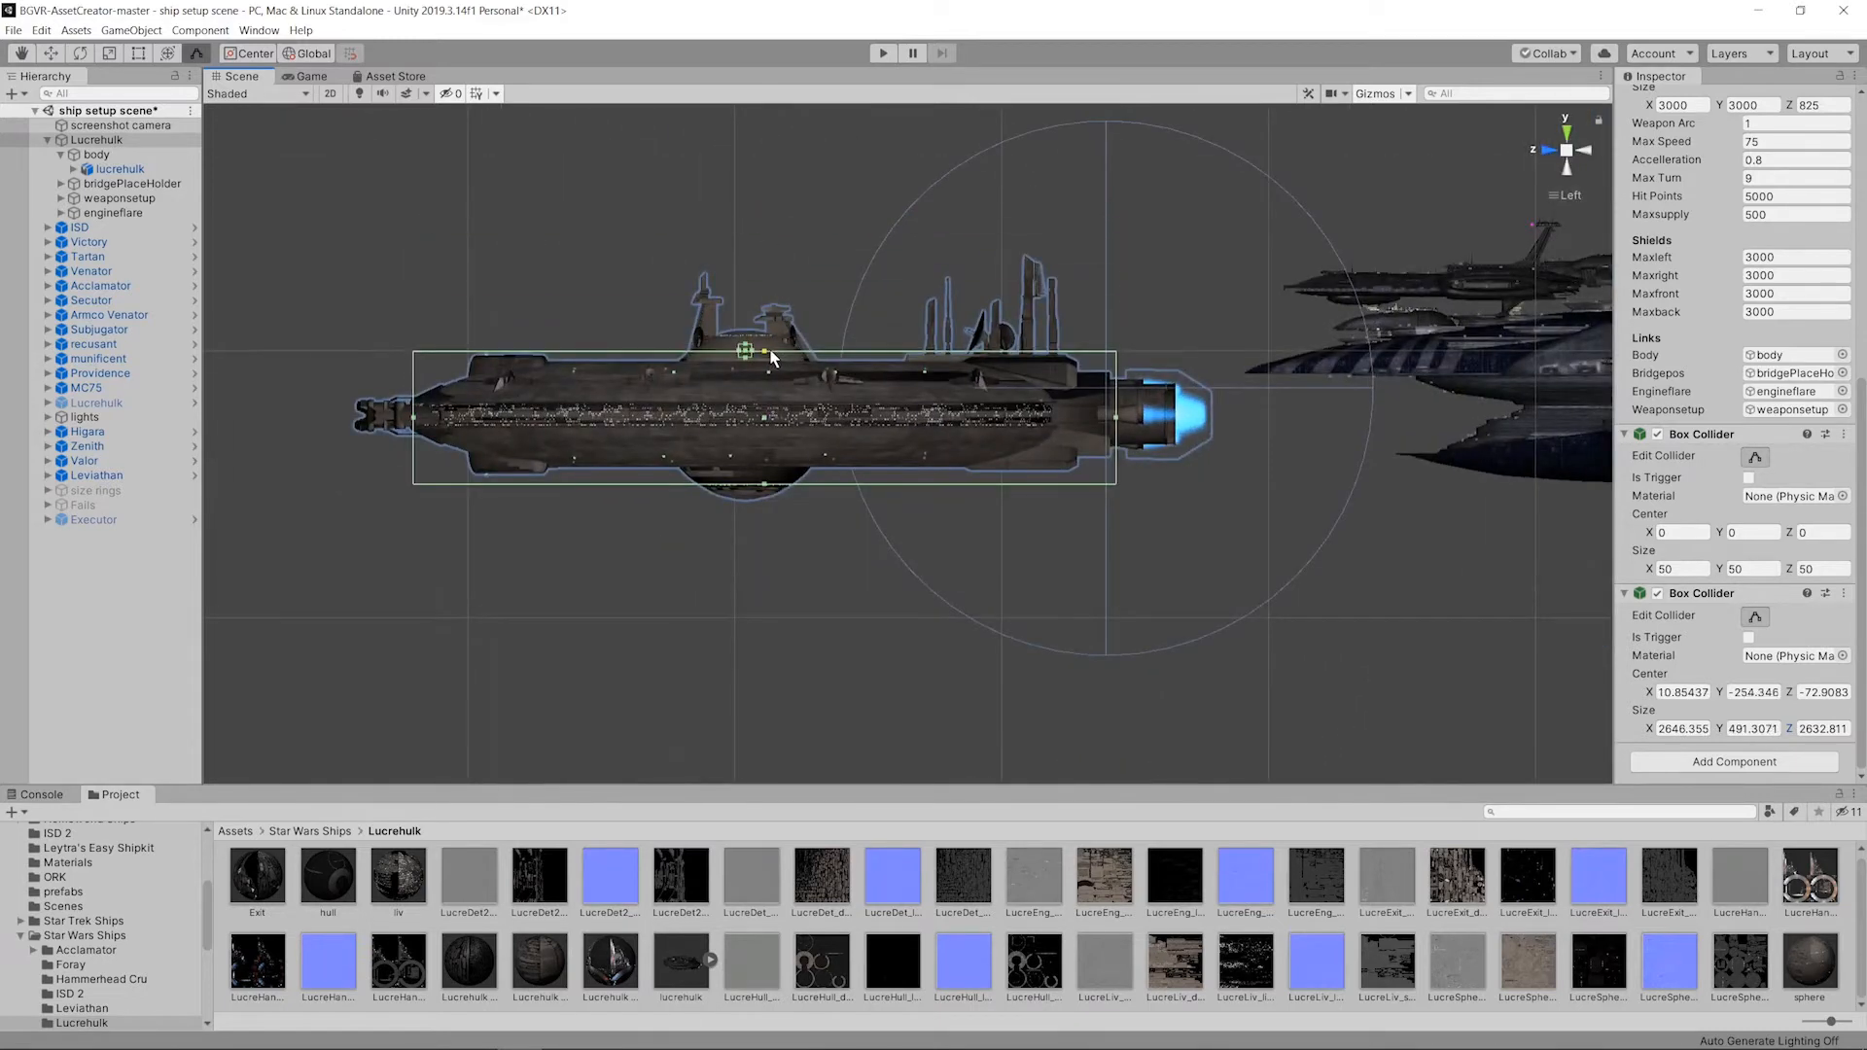
left_click(768, 488)
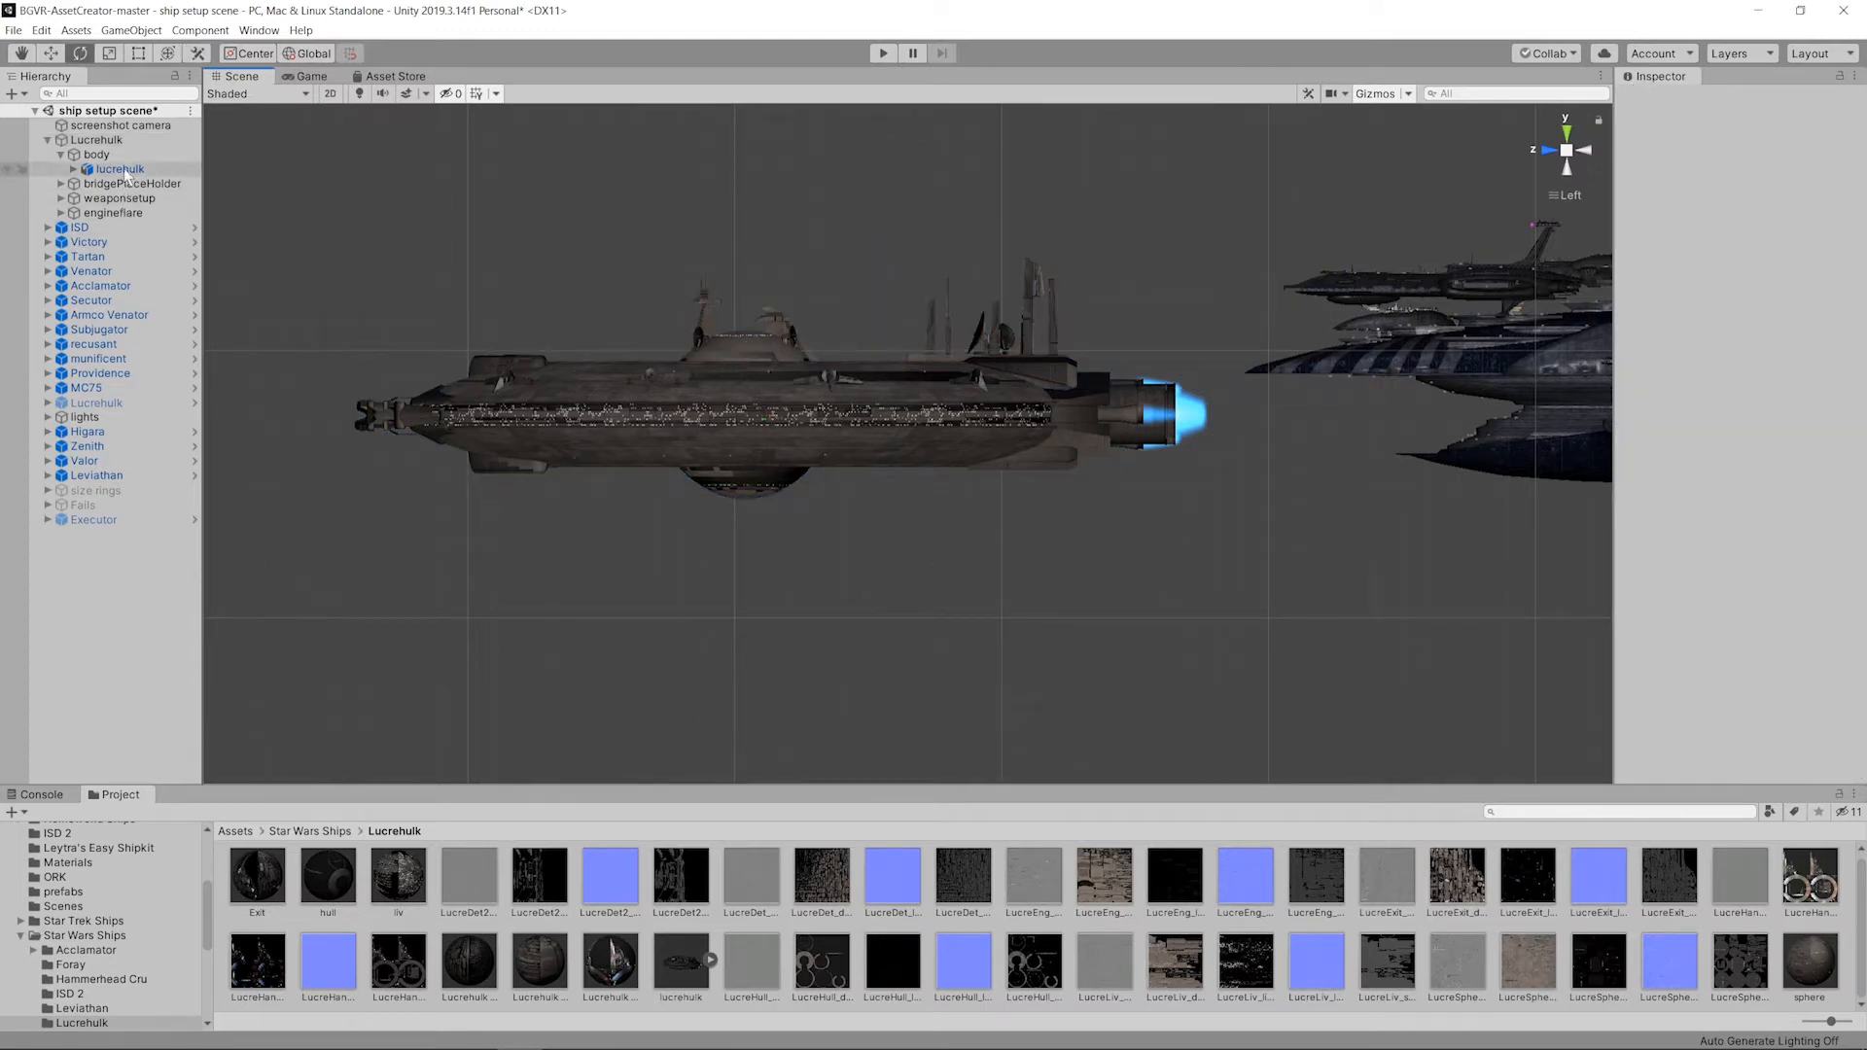
Step: Trim the Lucrehulk's second Box Collider to the hull's underside and rear, about 466 high and 2603 long
left_click(130, 141)
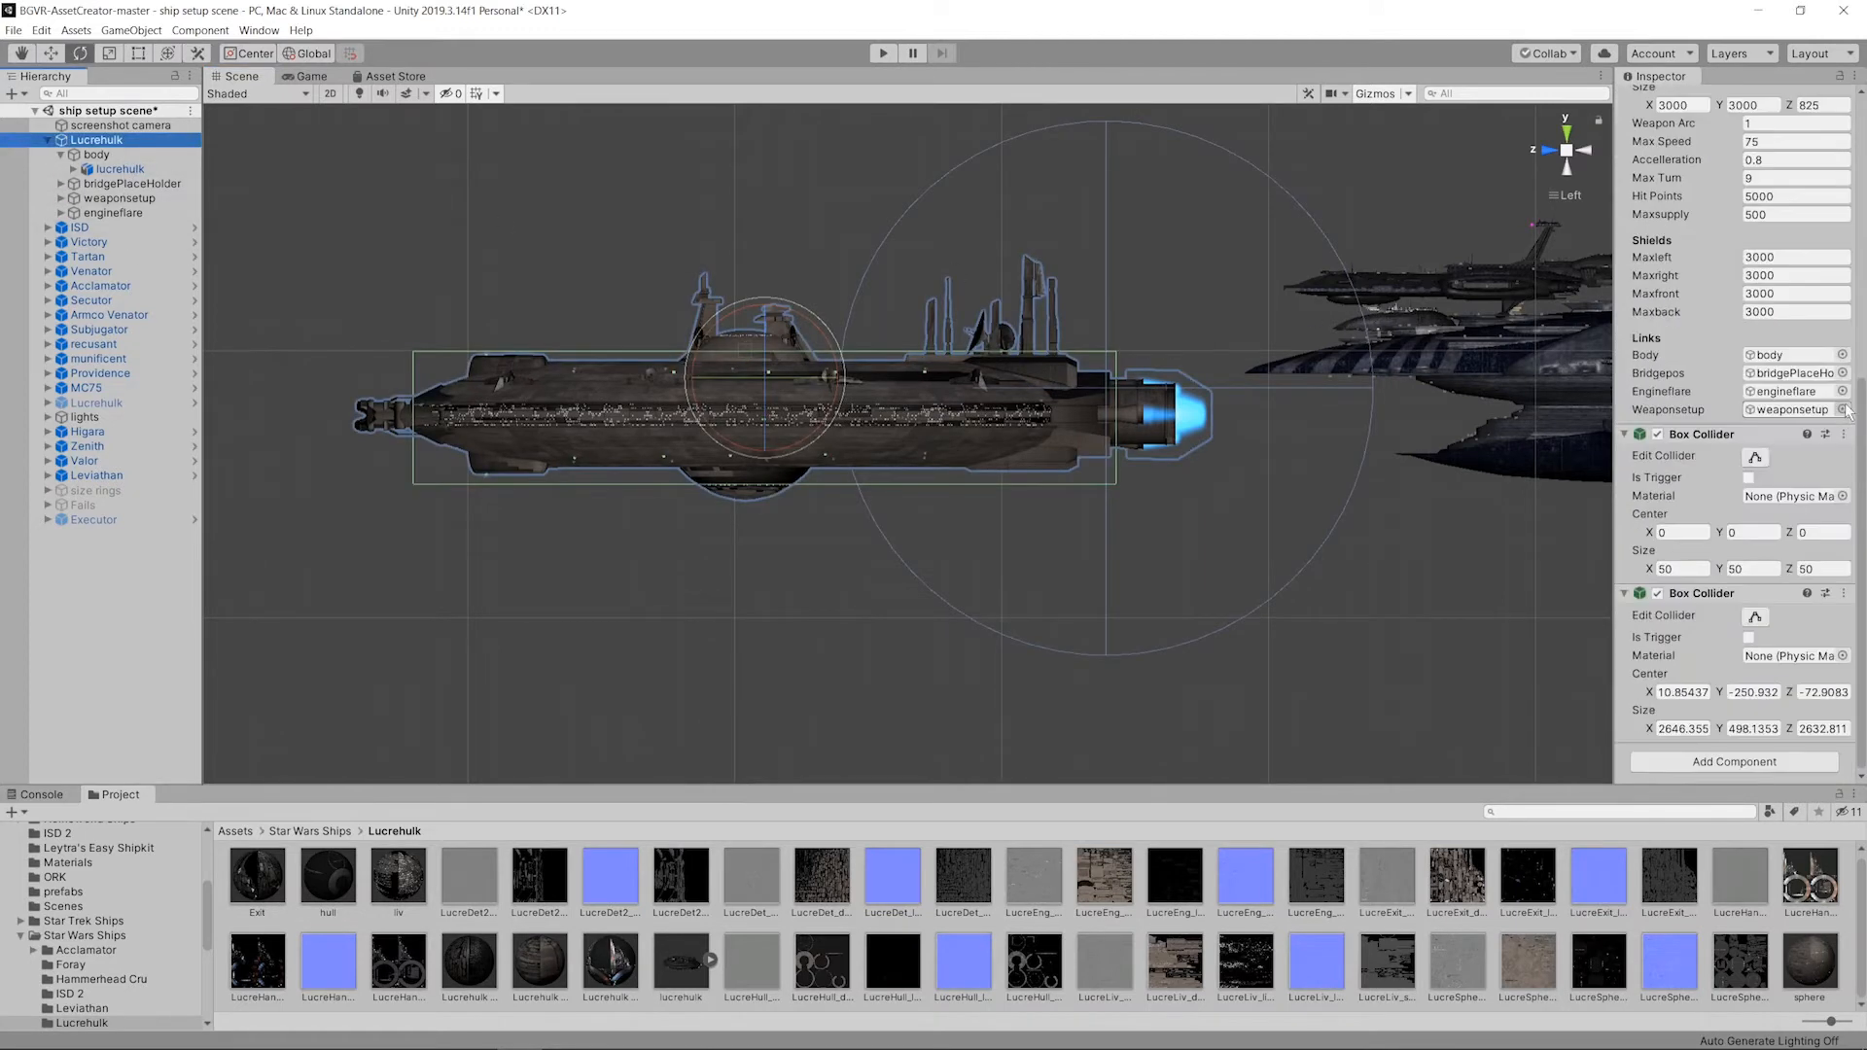
scroll(1732, 467, "down", 5)
left_click(1756, 456)
scroll(739, 483, "up", 2)
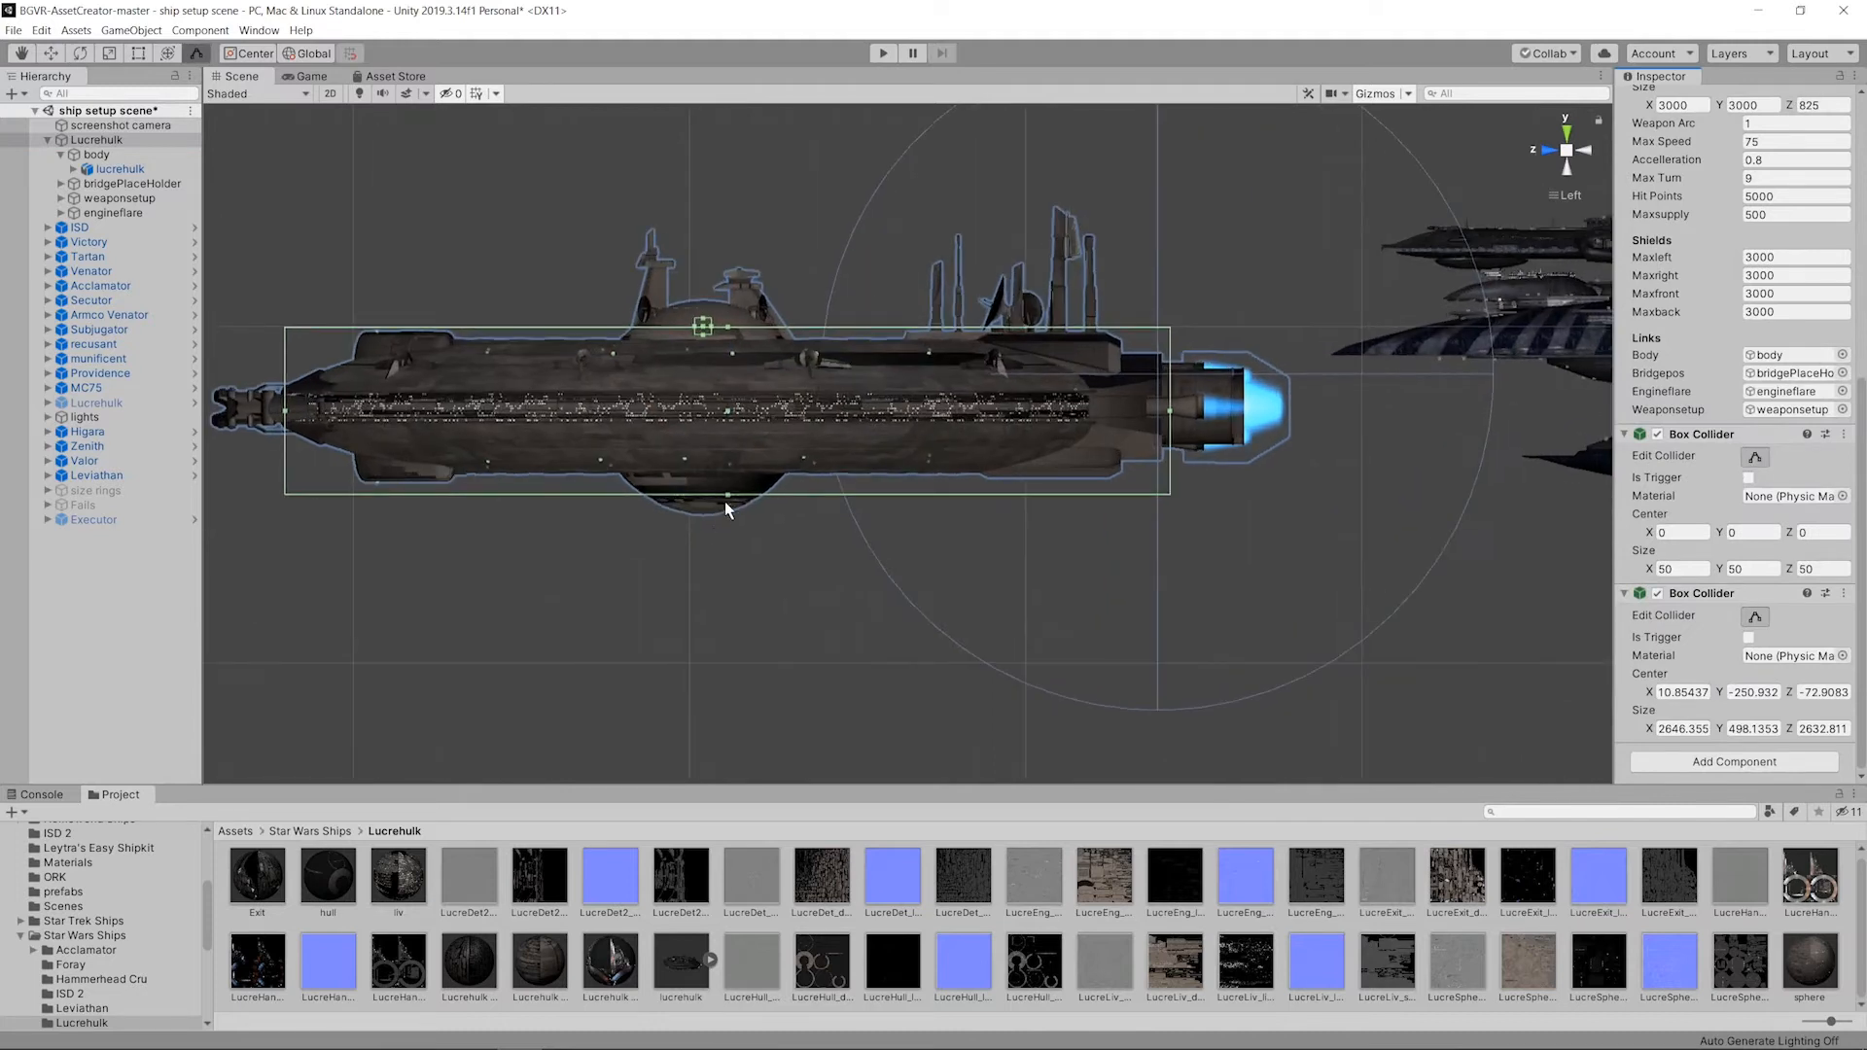
left_click_drag(726, 496, 730, 486)
middle_click_drag(1001, 274, 1038, 311)
left_click_drag(1207, 446, 1197, 446)
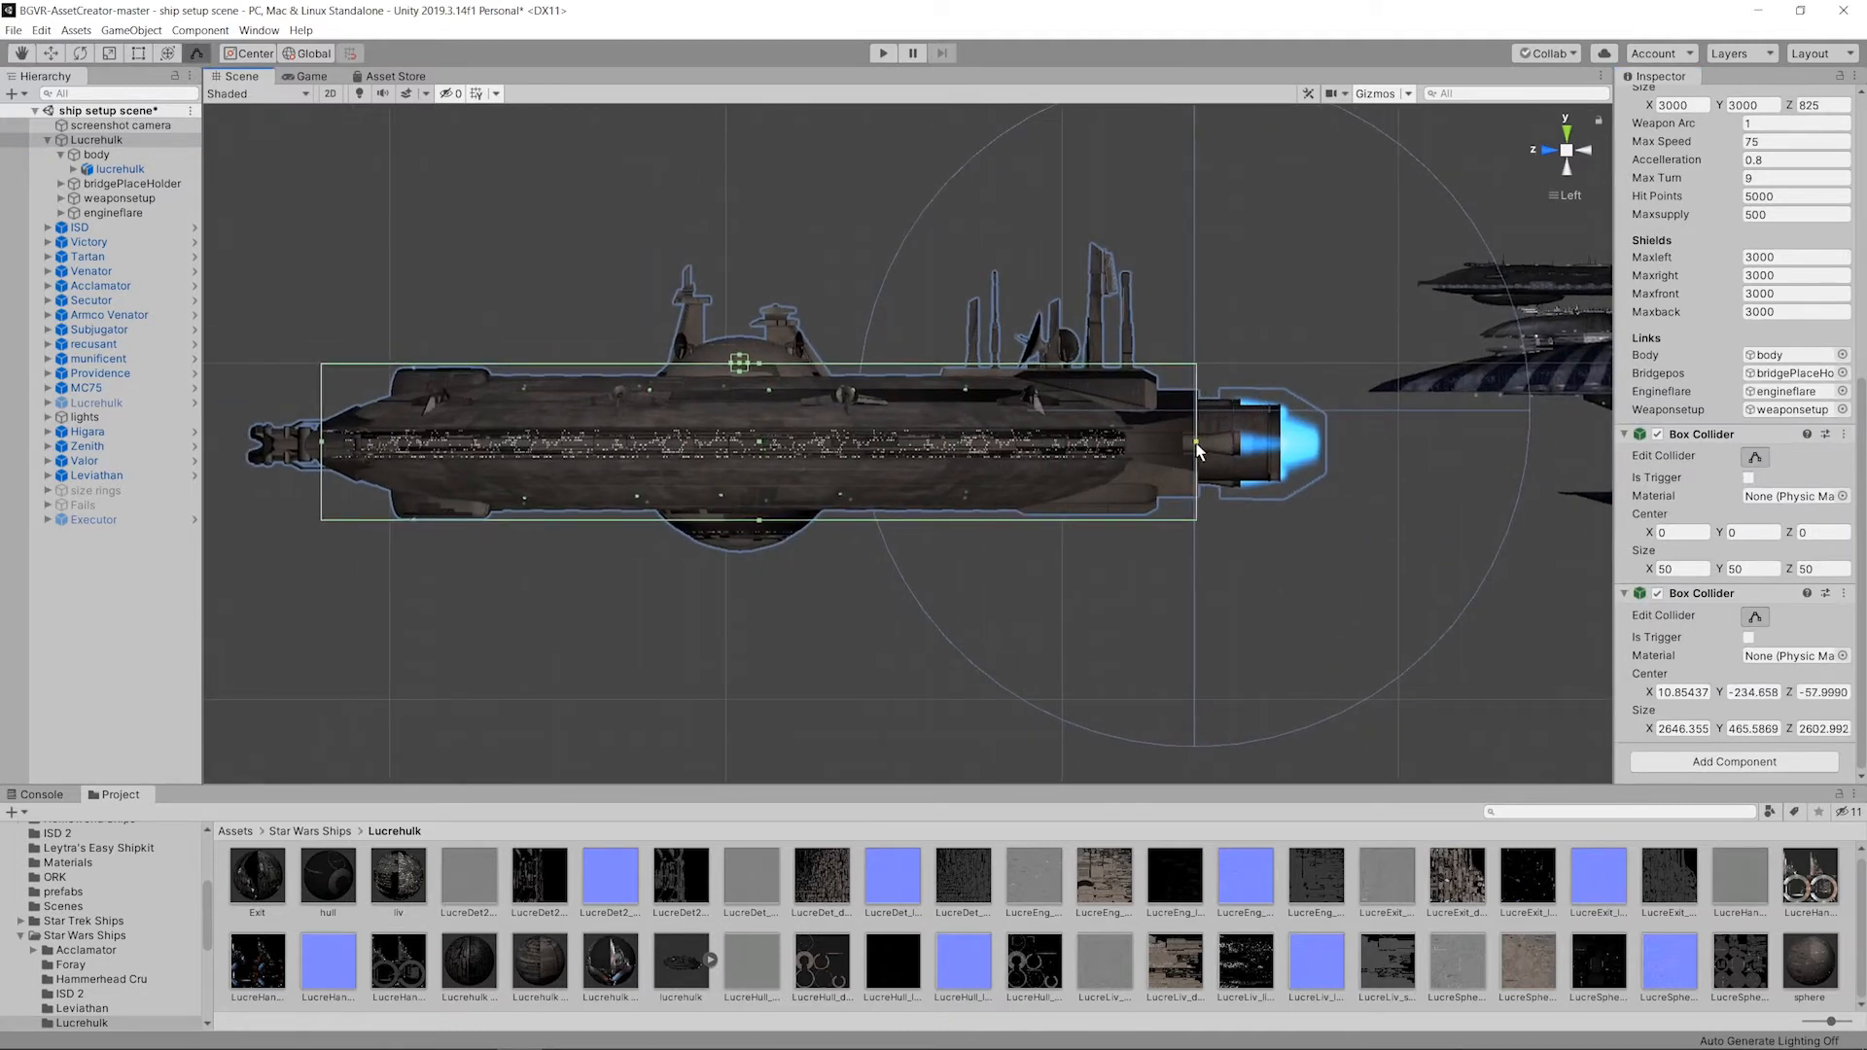
Step: Stretch the first Box Collider over the engines in side view, about 431 high and 289 long
scroll(847, 265, "up", 2)
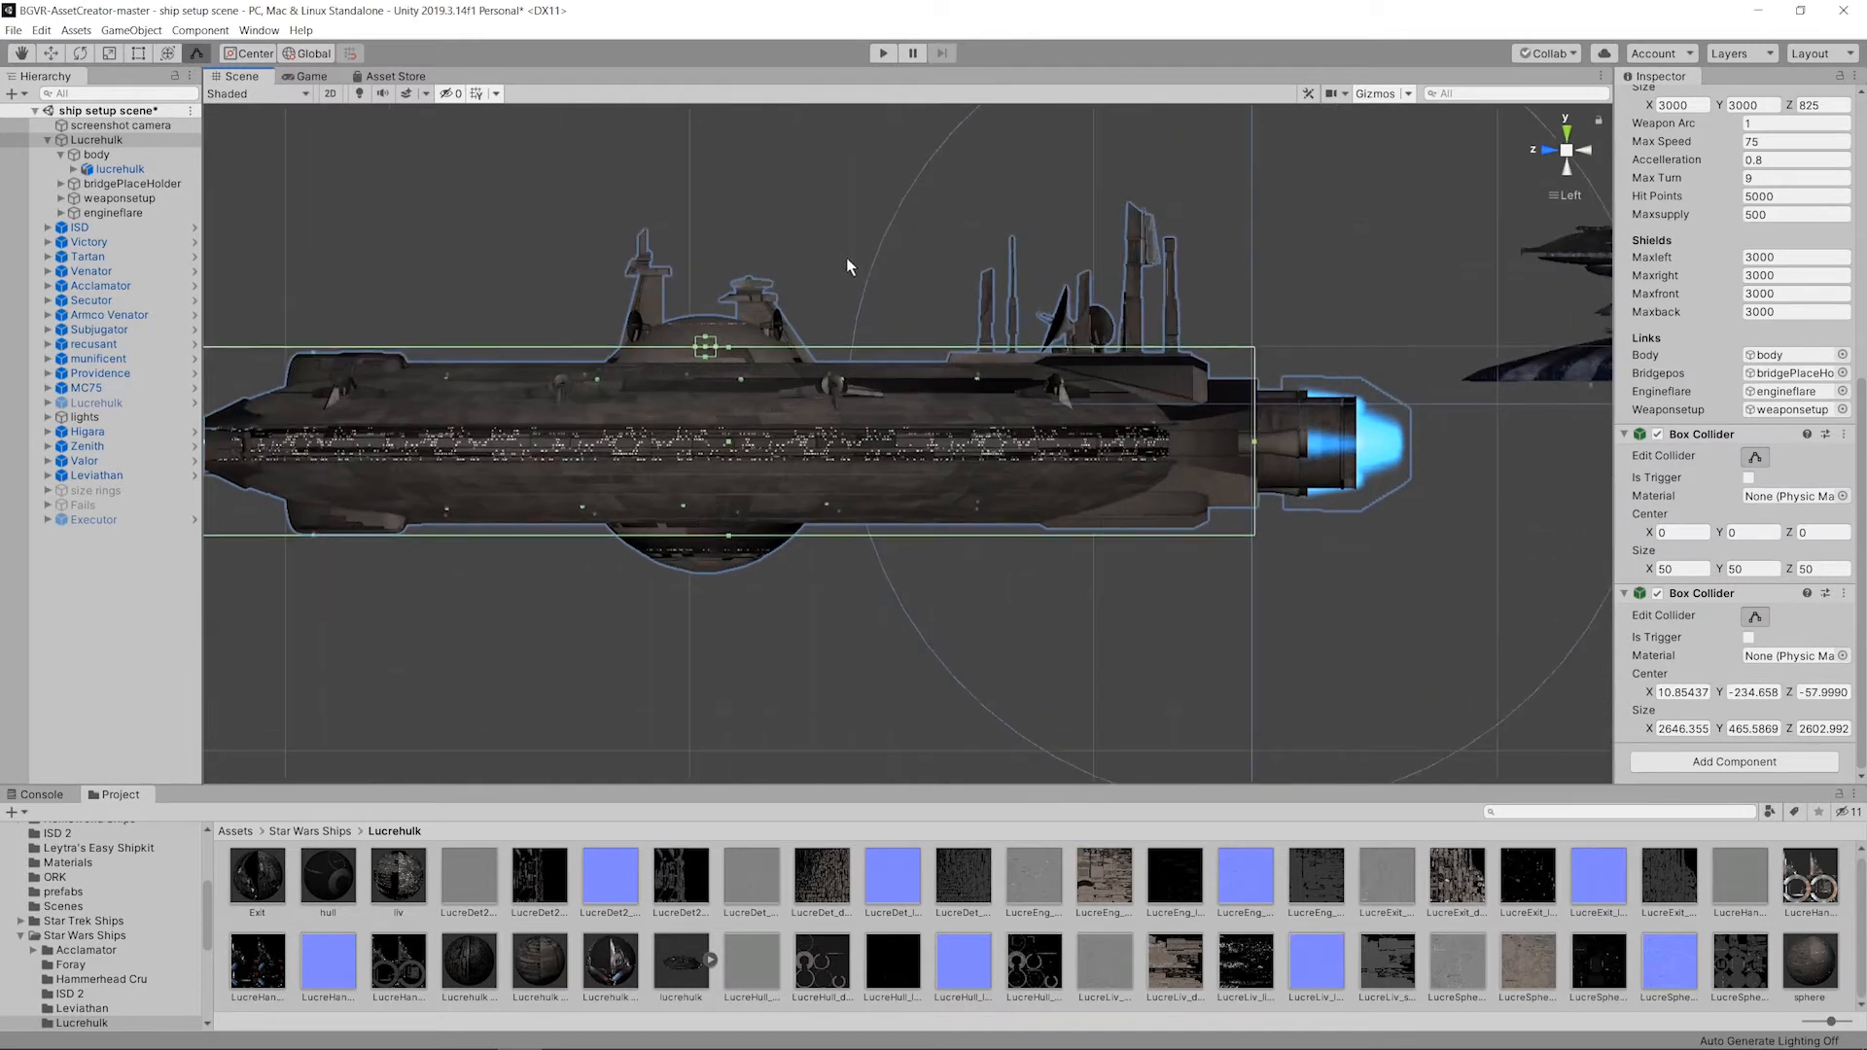
left_click_drag(715, 353, 1362, 389)
left_click_drag(695, 353, 1304, 510)
Step: In top view, widen the first Box Collider across the full engine block, about 964 in X
left_click(1568, 133)
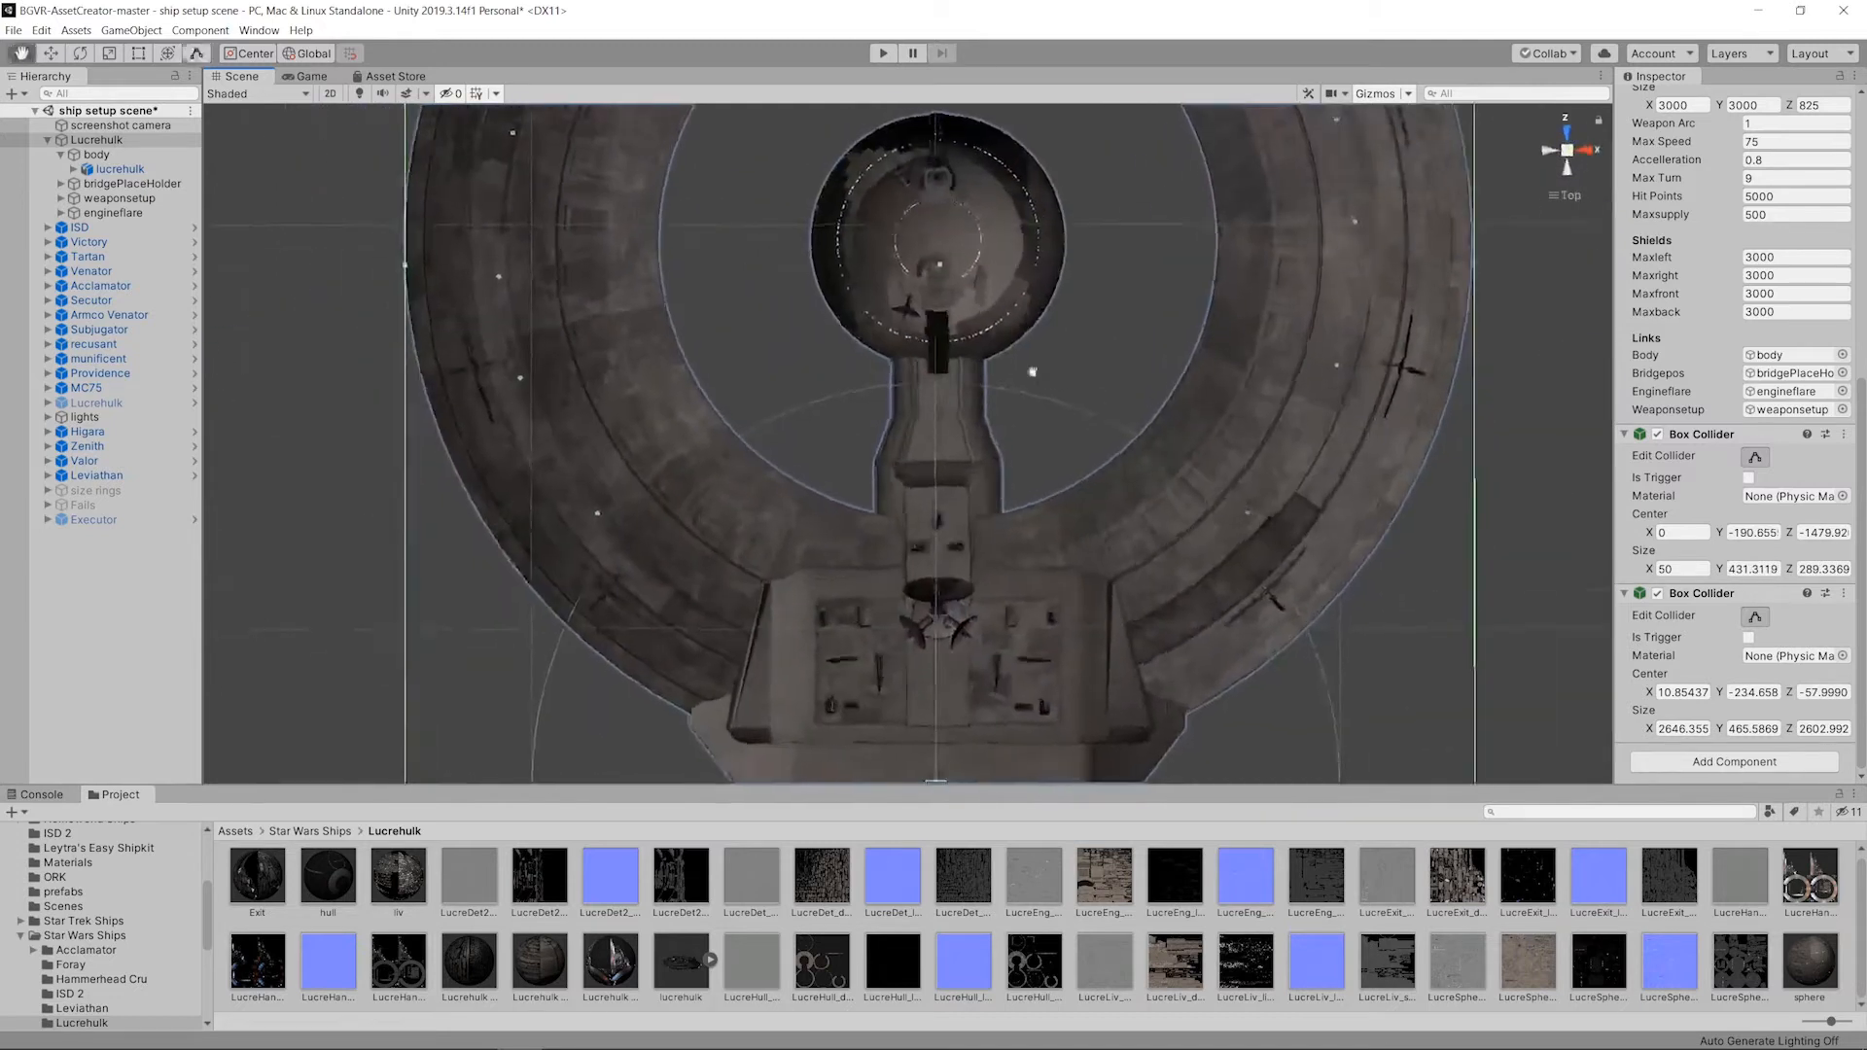
left_click_drag(842, 541, 659, 541)
left_click(107, 140)
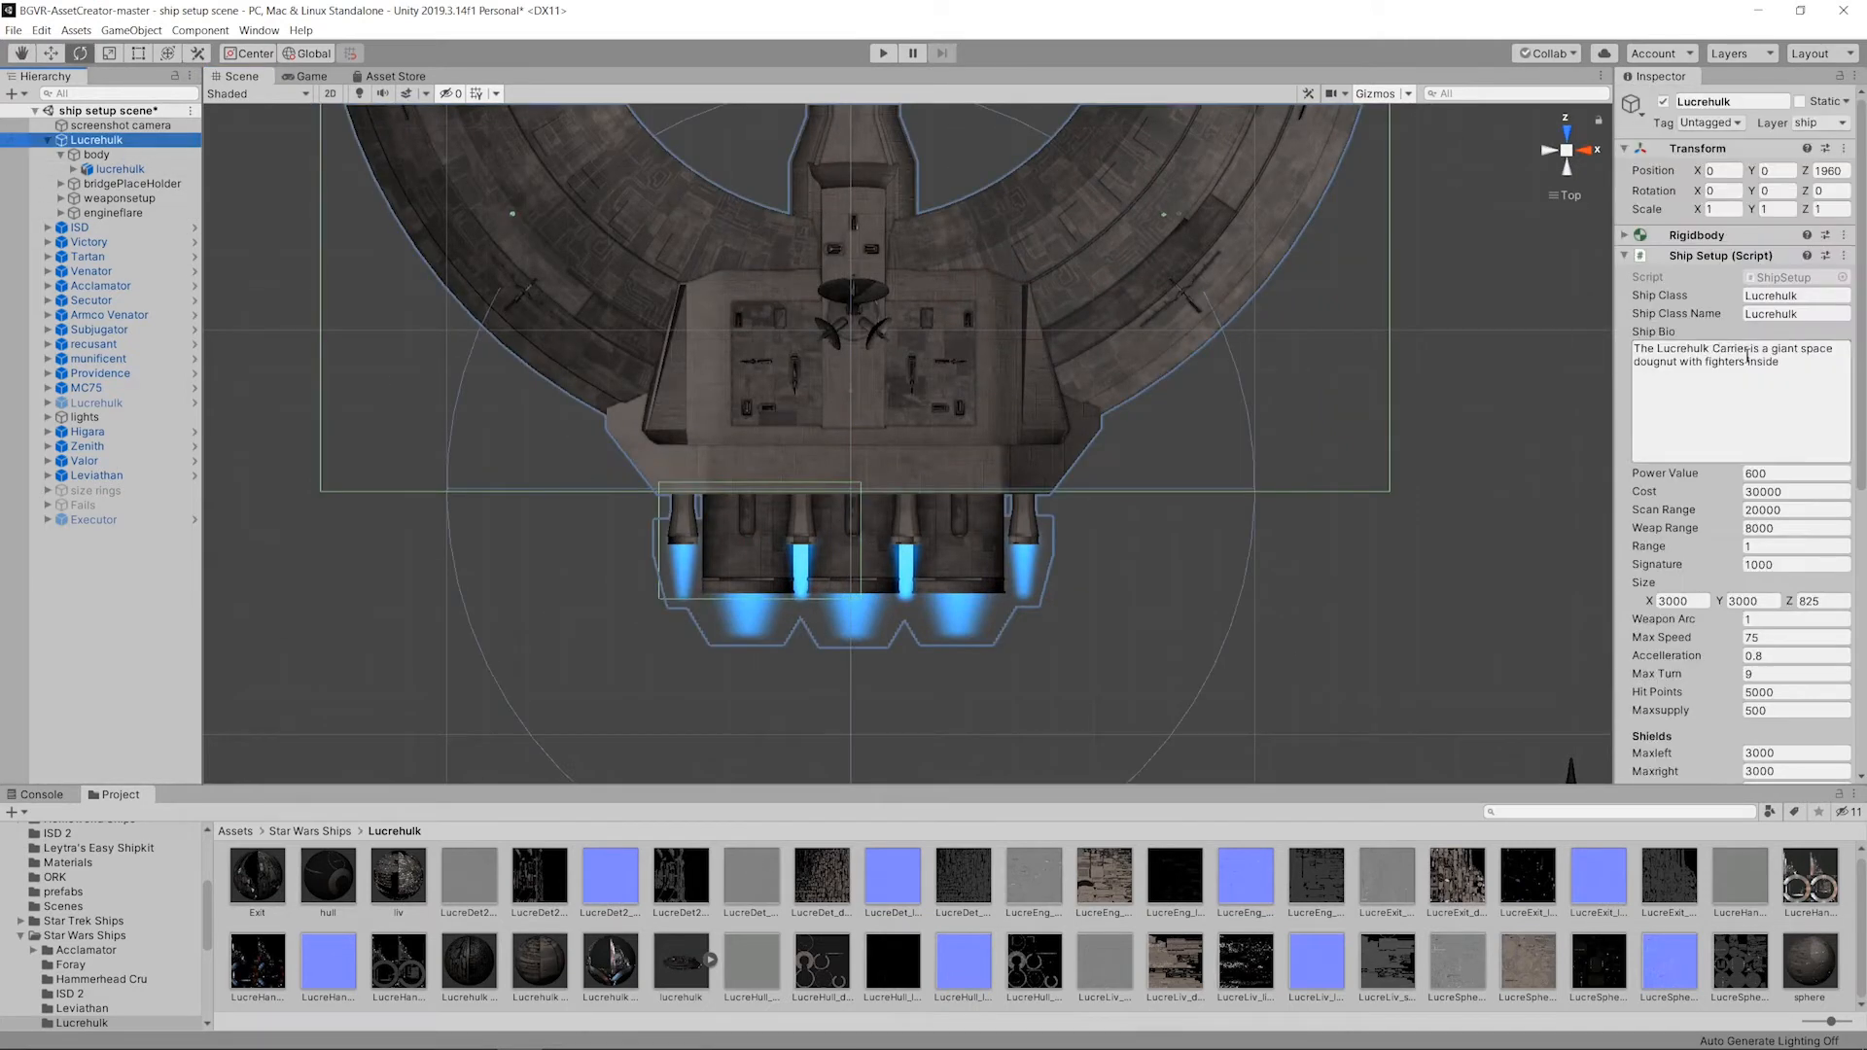
scroll(1741, 408, "down", 5)
left_click(1756, 458)
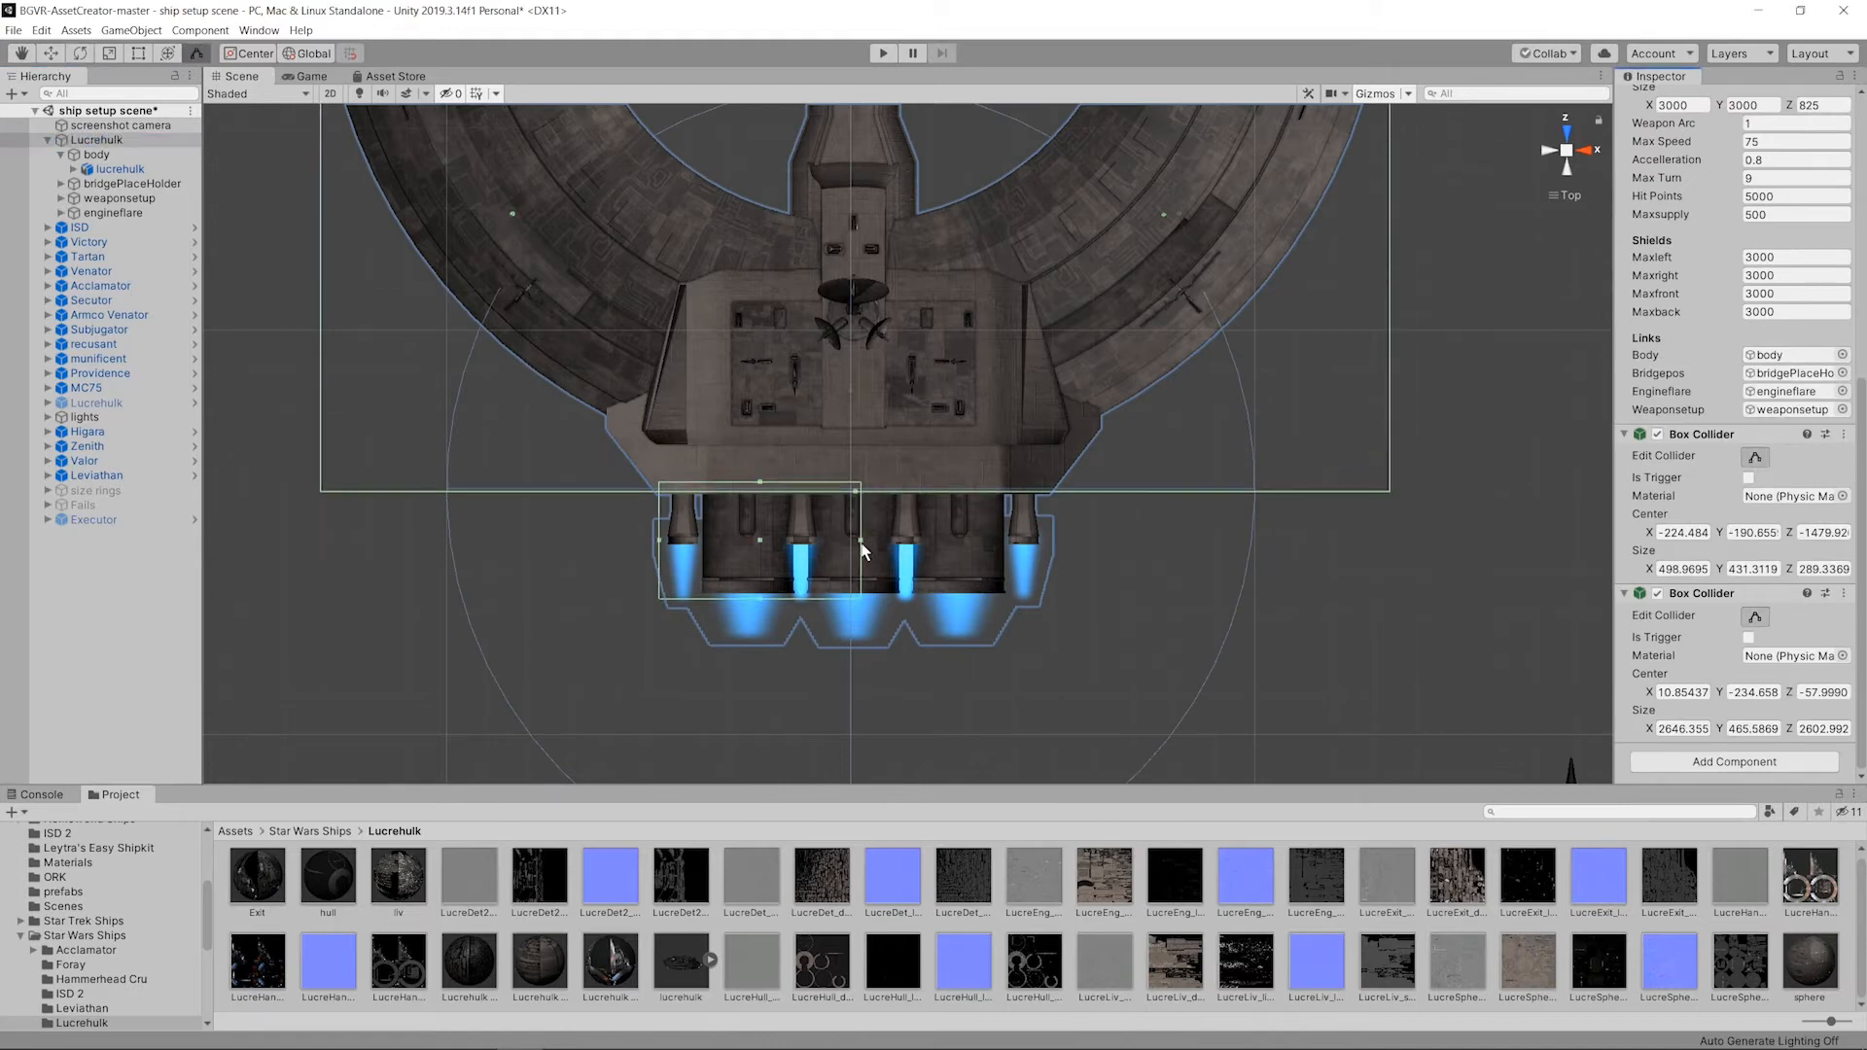
left_click_drag(859, 542, 1048, 541)
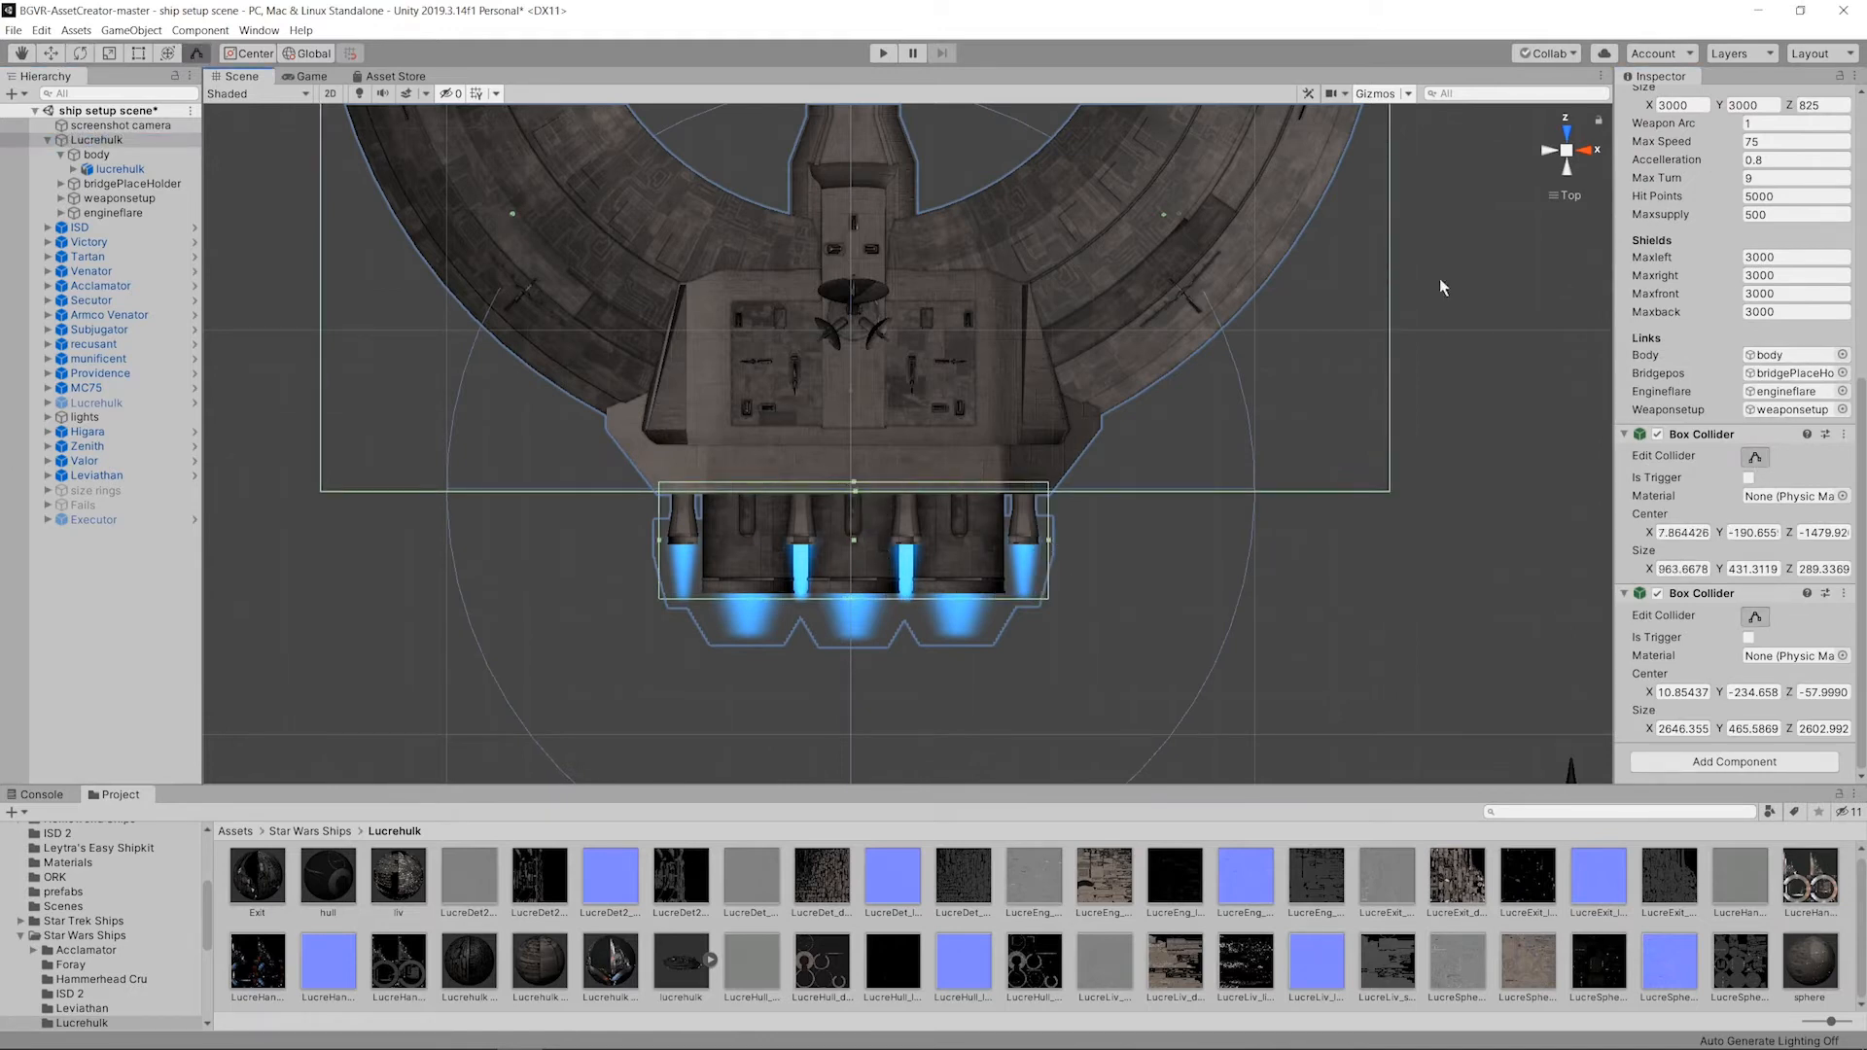
Step: In side view, trim the first Box Collider's top and bottom to the engines, about 299 high
left_click(1562, 154)
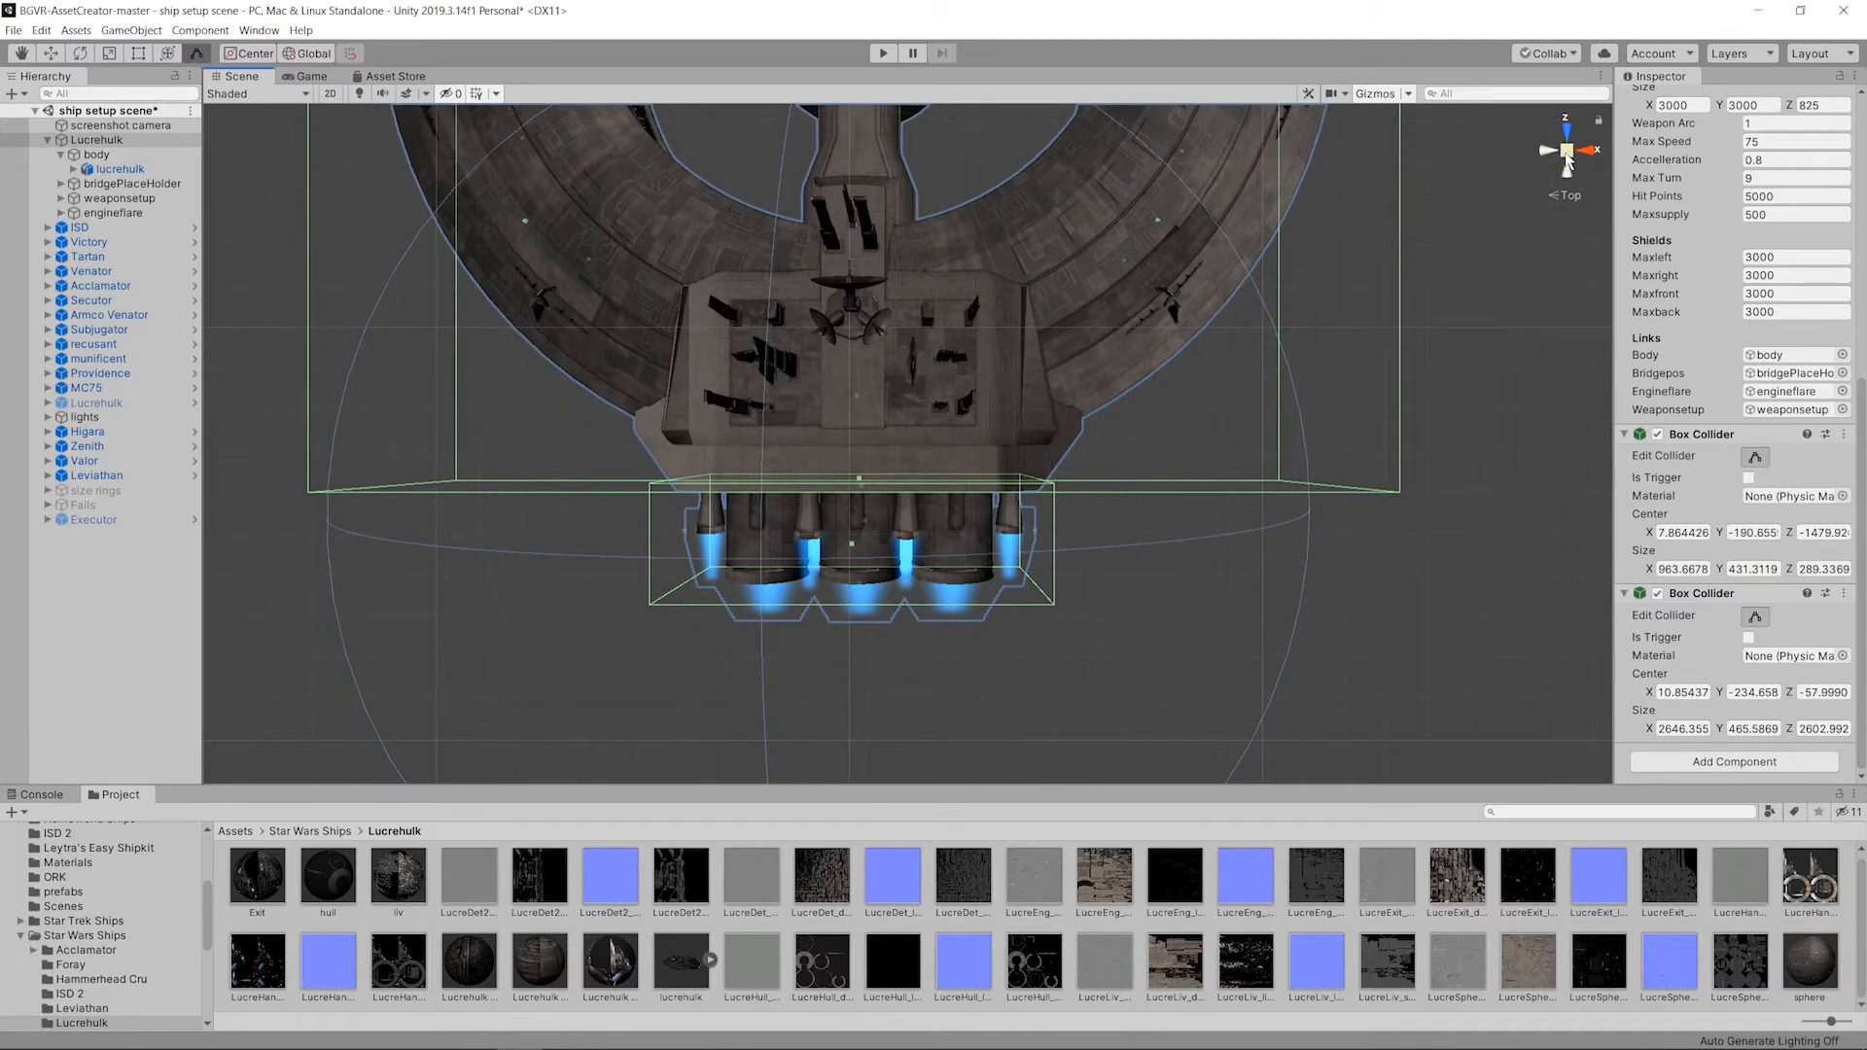
left_click(1547, 151)
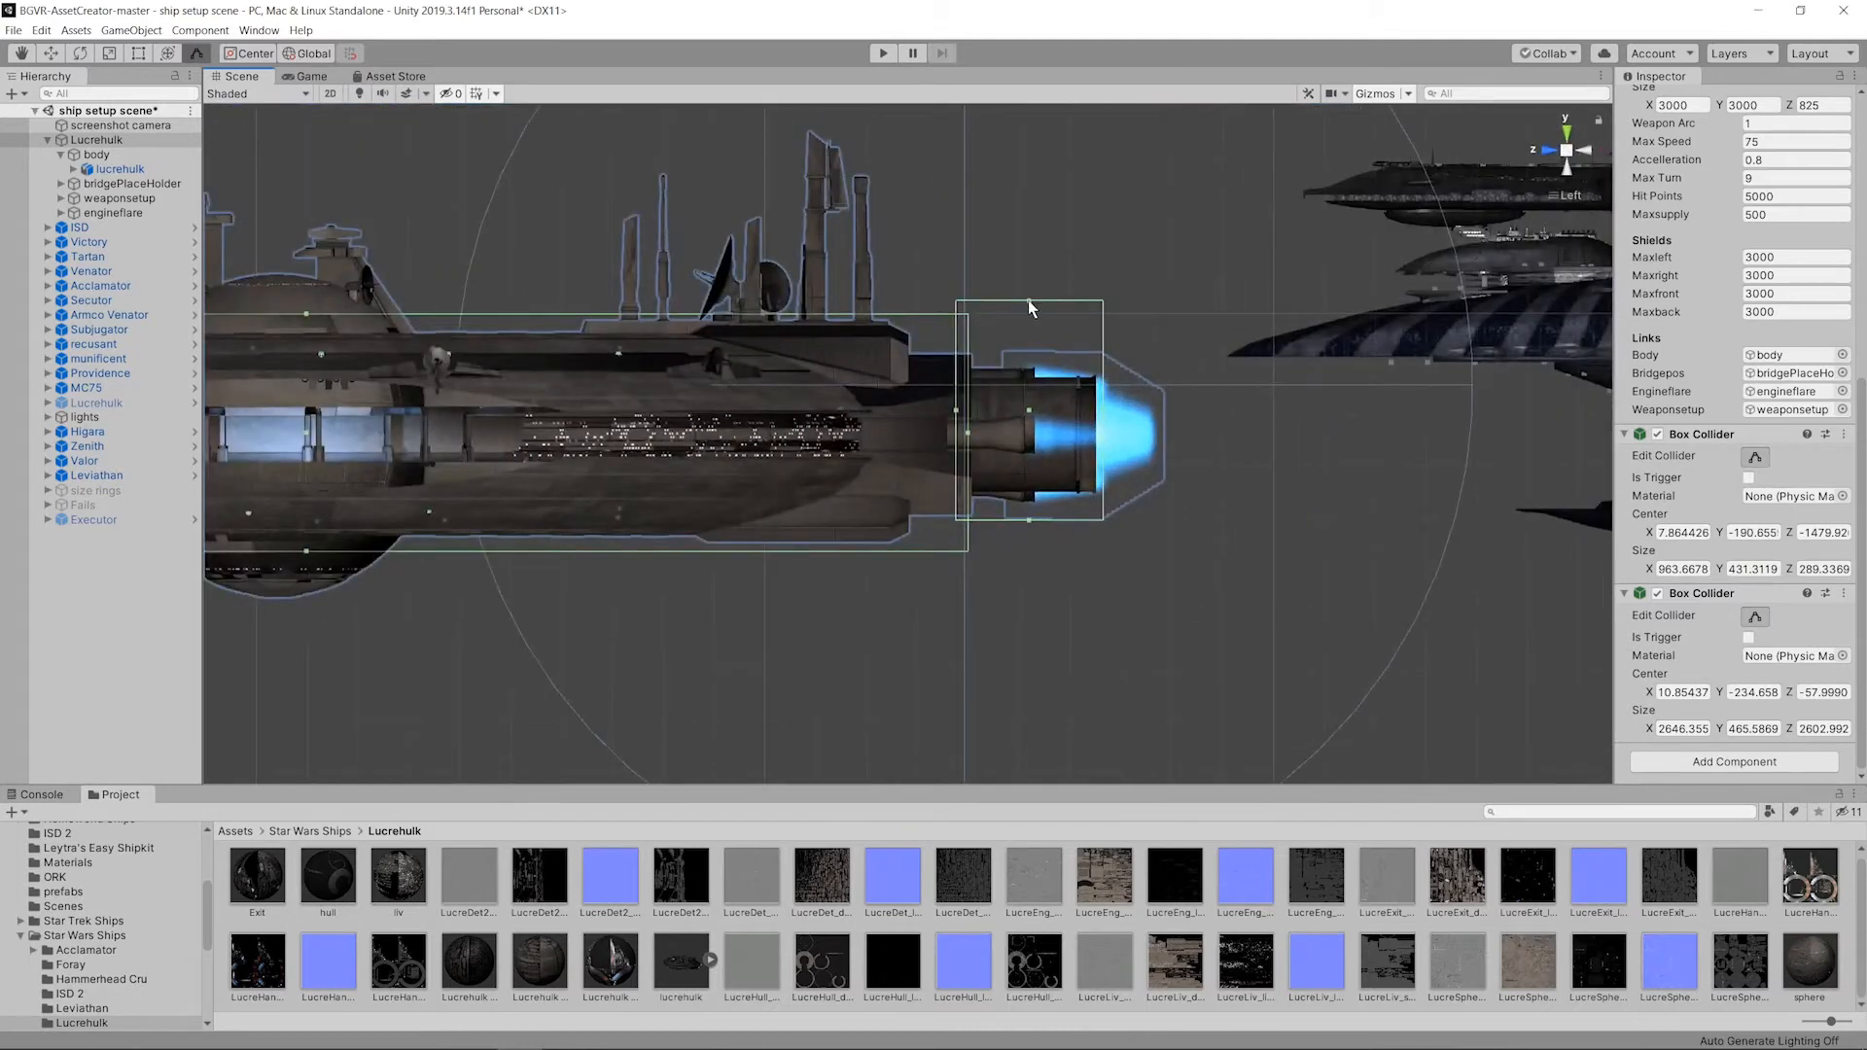
left_click_drag(1029, 303, 1027, 356)
left_click_drag(1028, 521, 1029, 506)
Step: Copy the second Box Collider and paste it as a new component on the Lucrehulk
left_click(1576, 150)
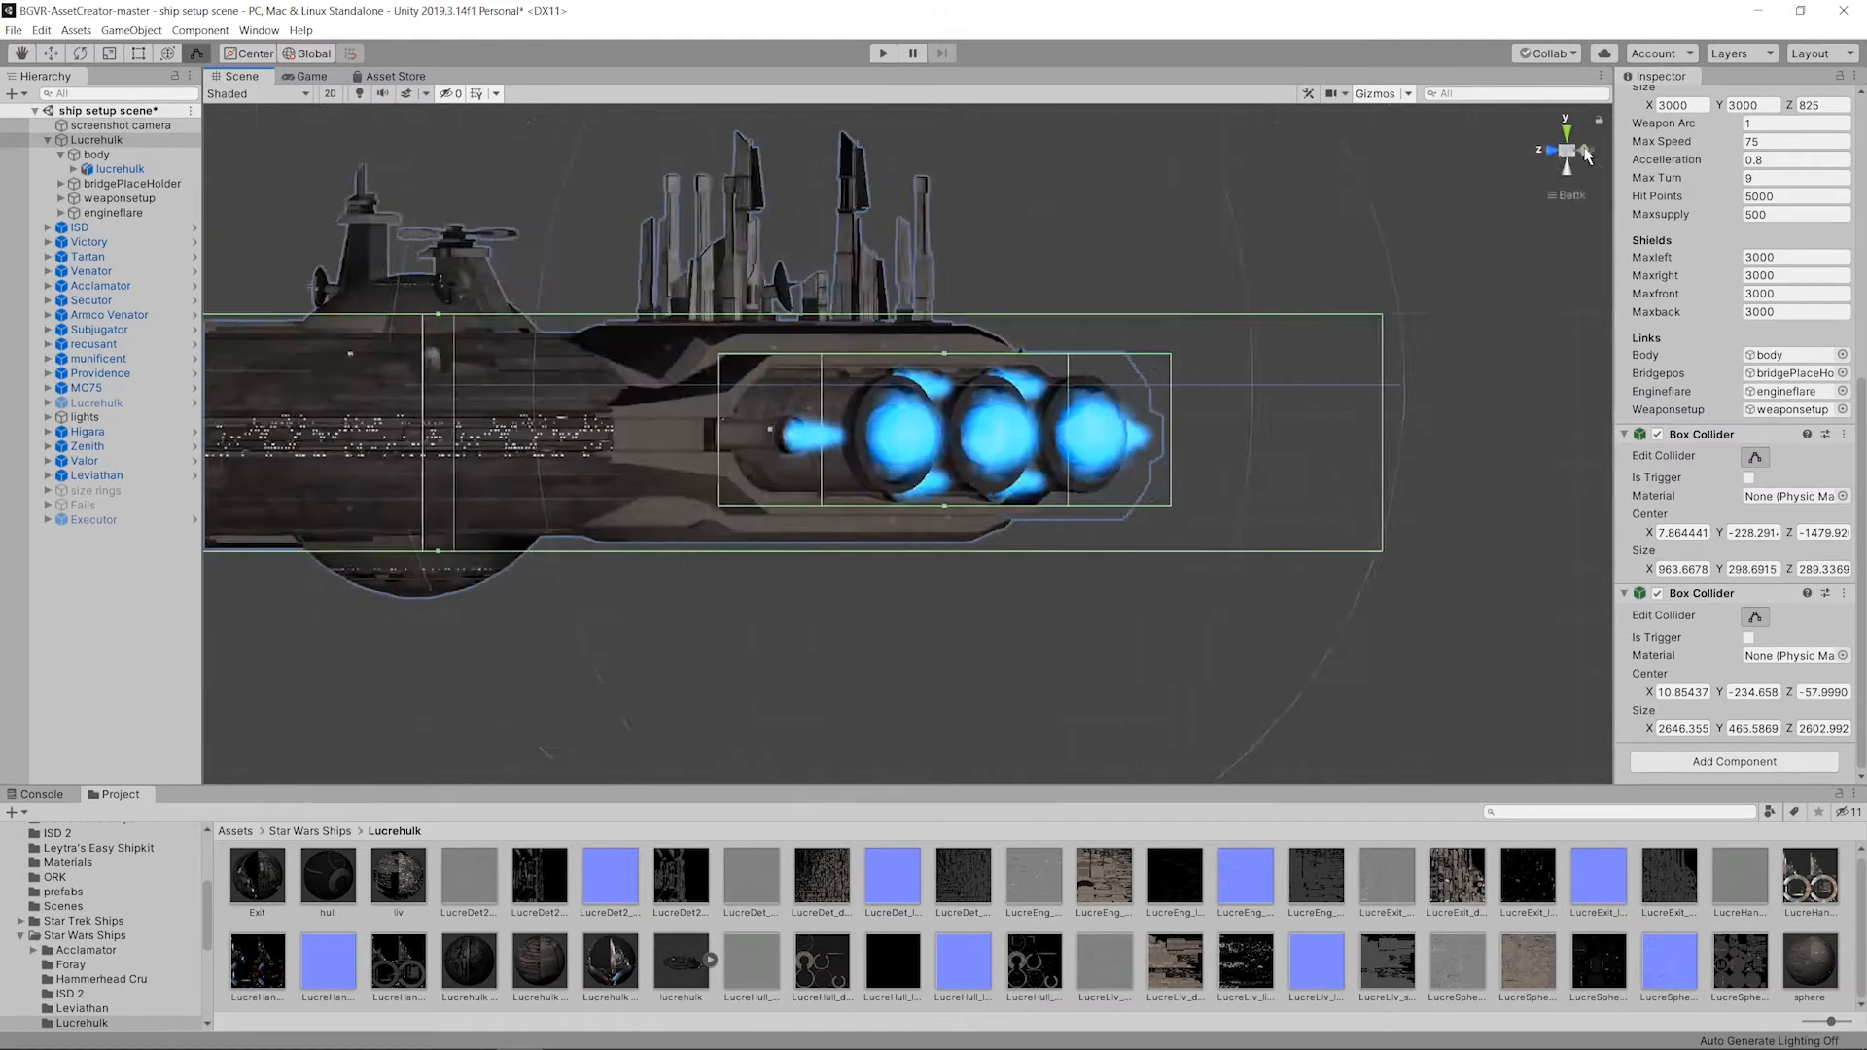
scroll(982, 173, "down", 2)
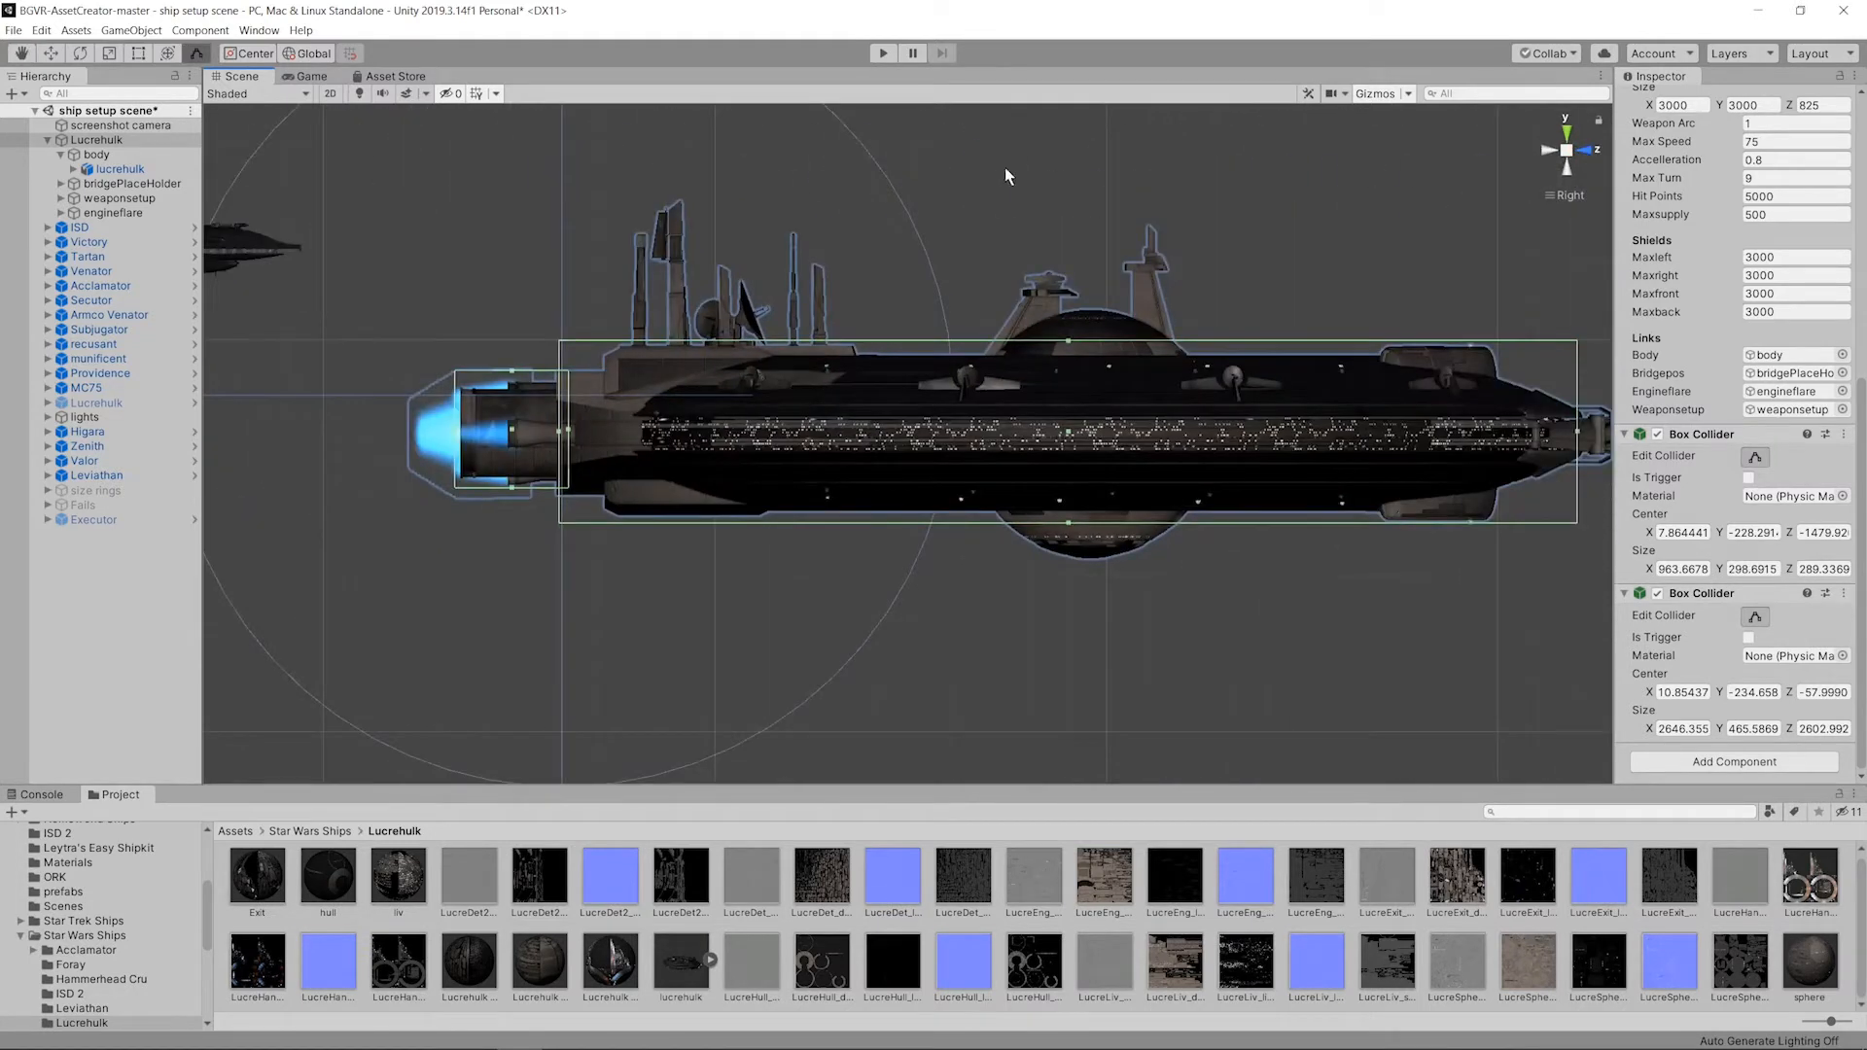
middle_click_drag(1109, 209, 1045, 214)
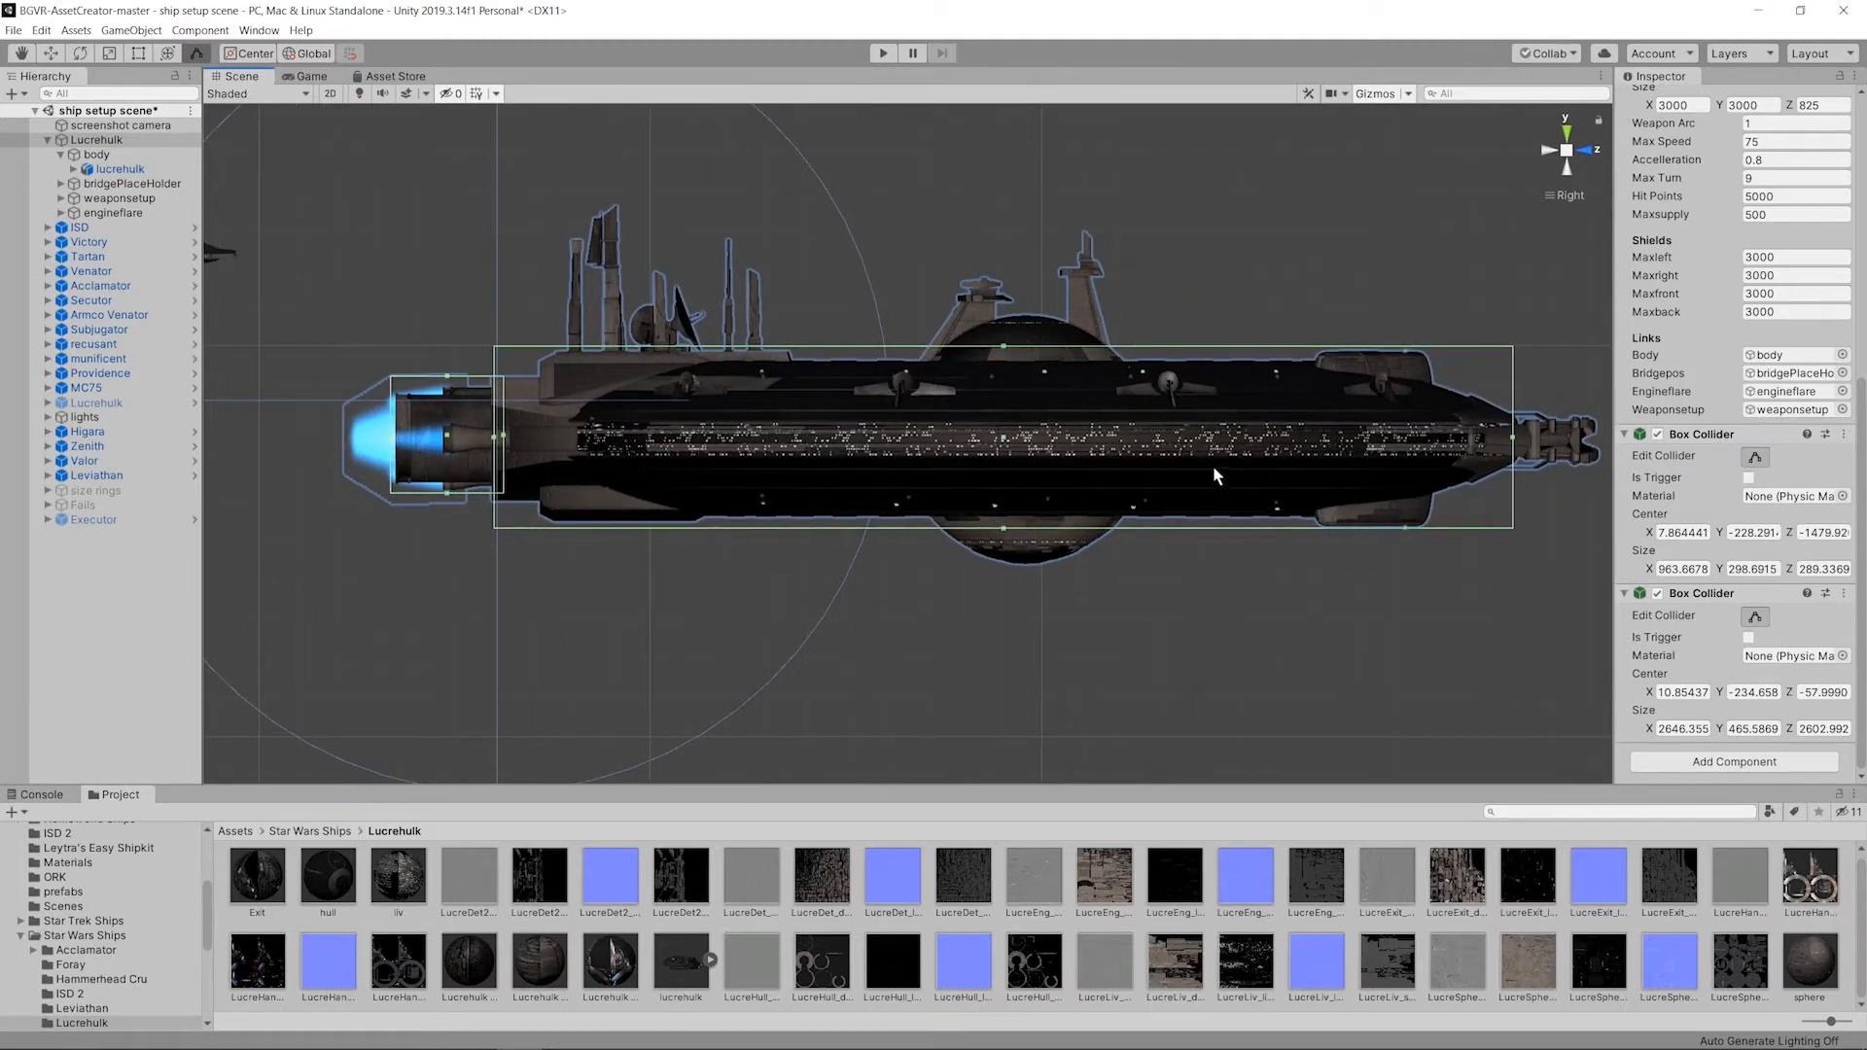
middle_click_drag(1413, 352, 1364, 373)
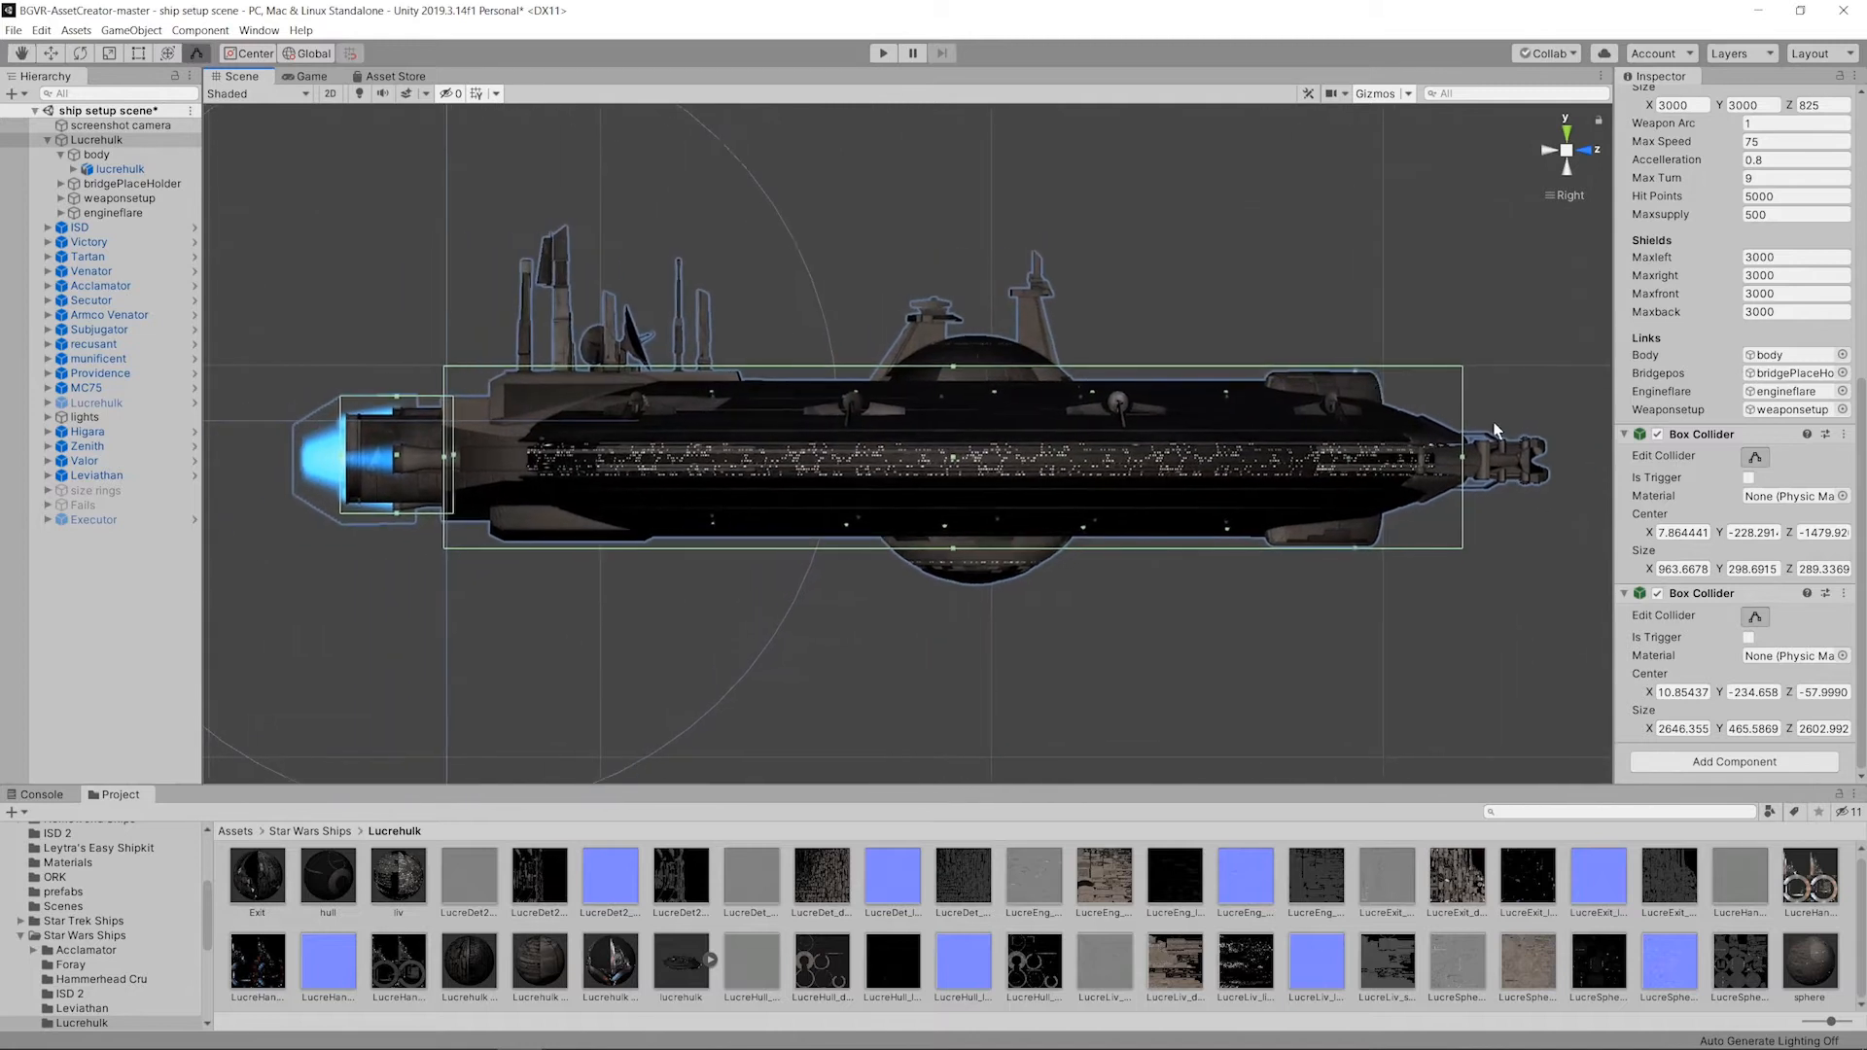
right_click(1702, 598)
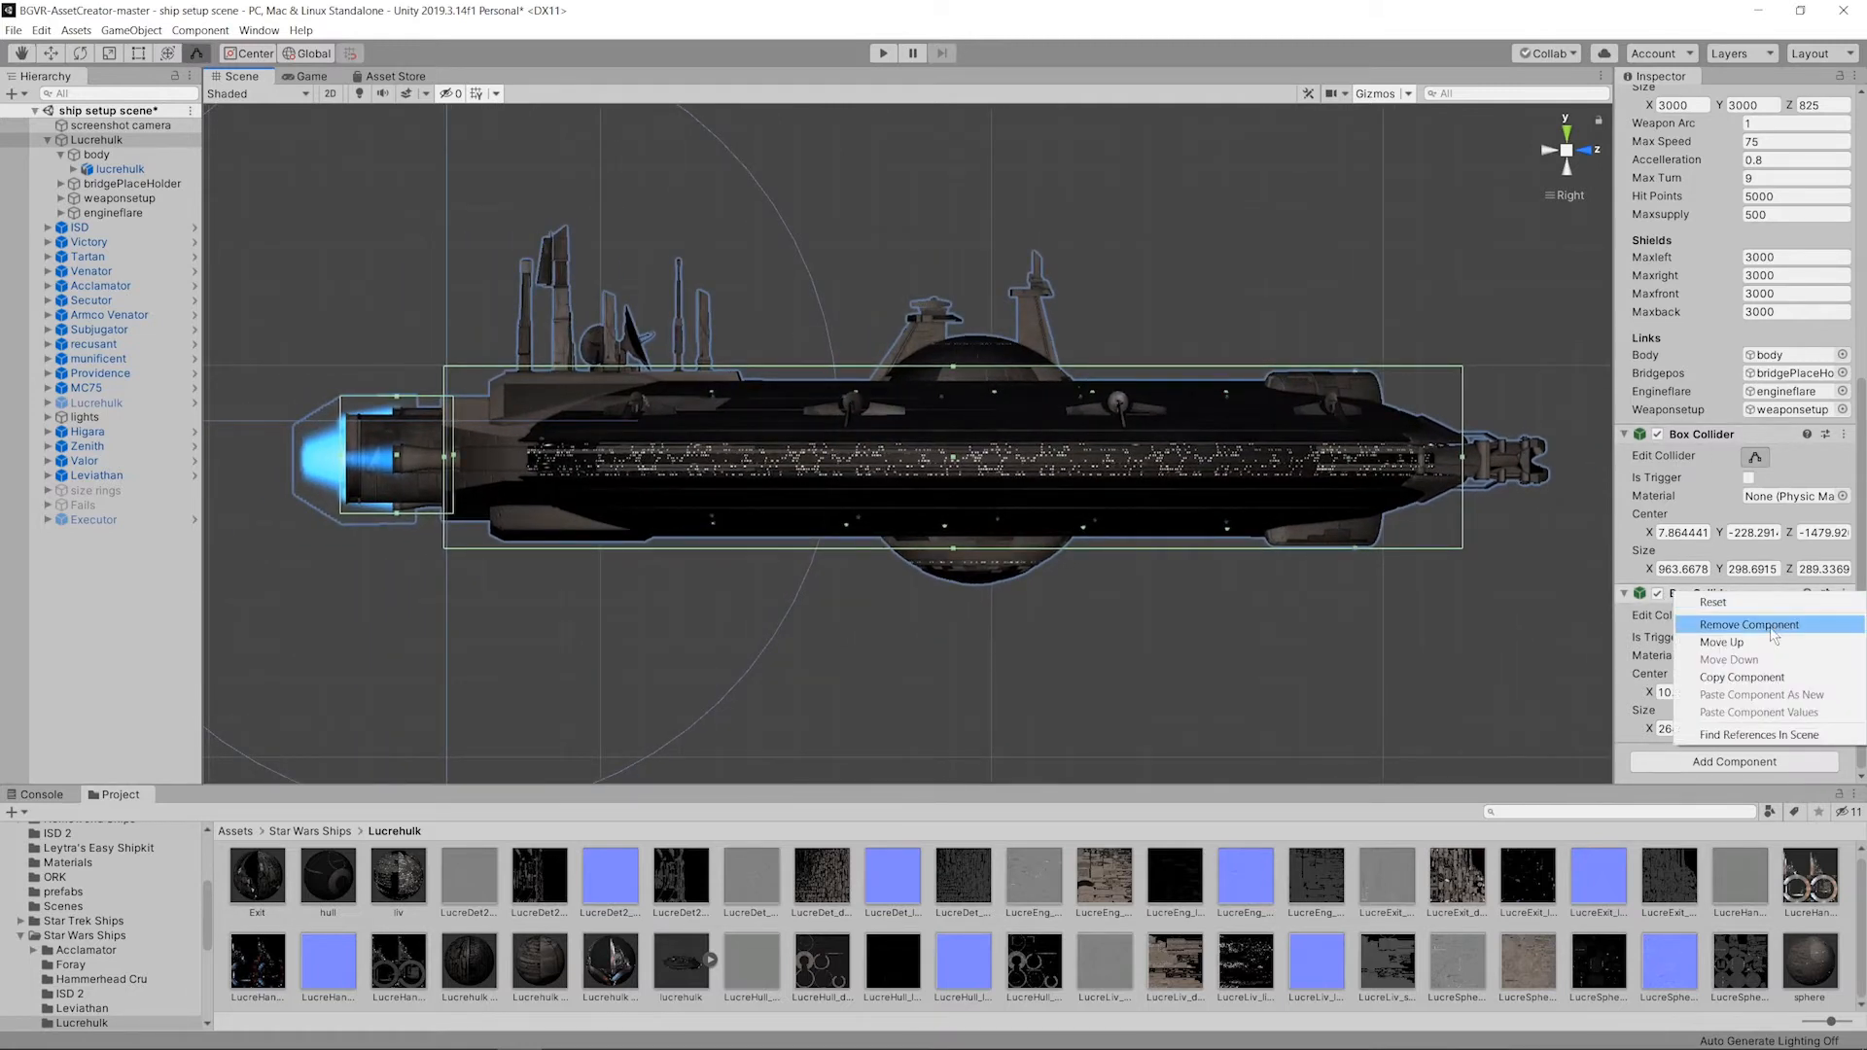
left_click(1752, 677)
right_click(1709, 595)
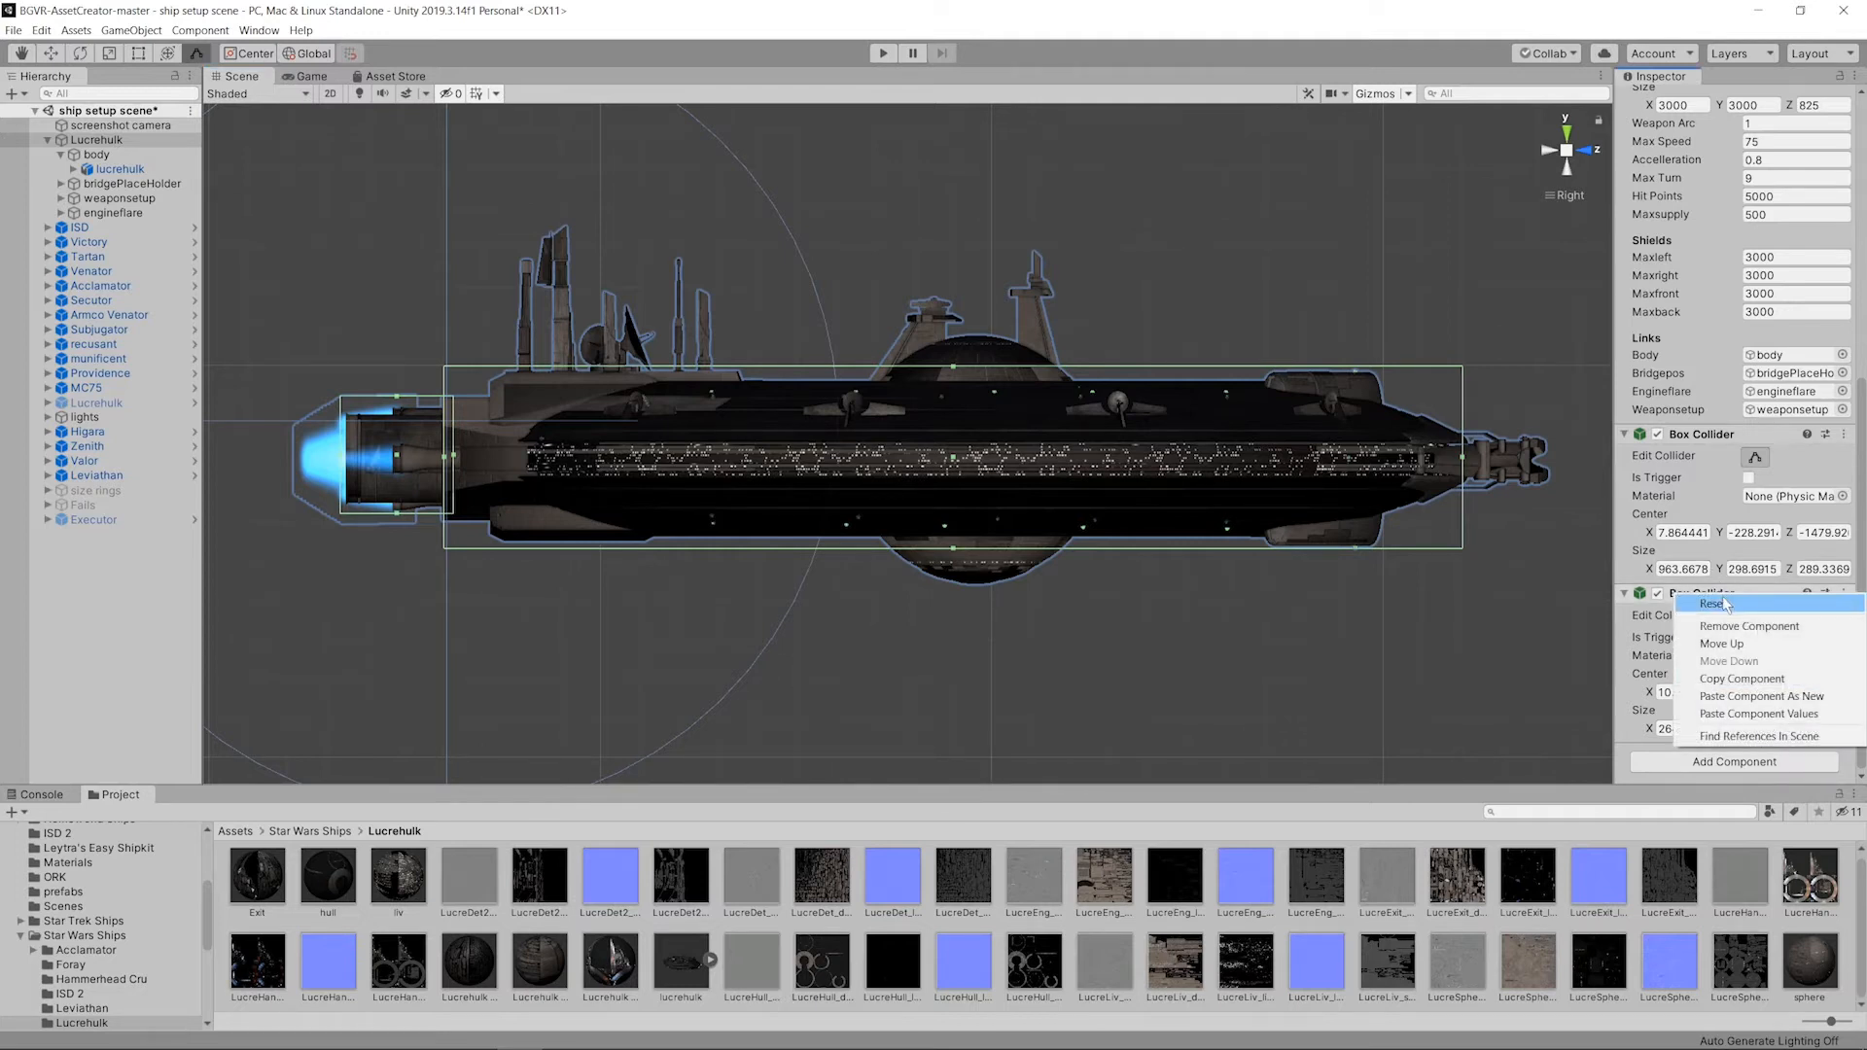
left_click(1753, 696)
scroll(1707, 660, "down", 3)
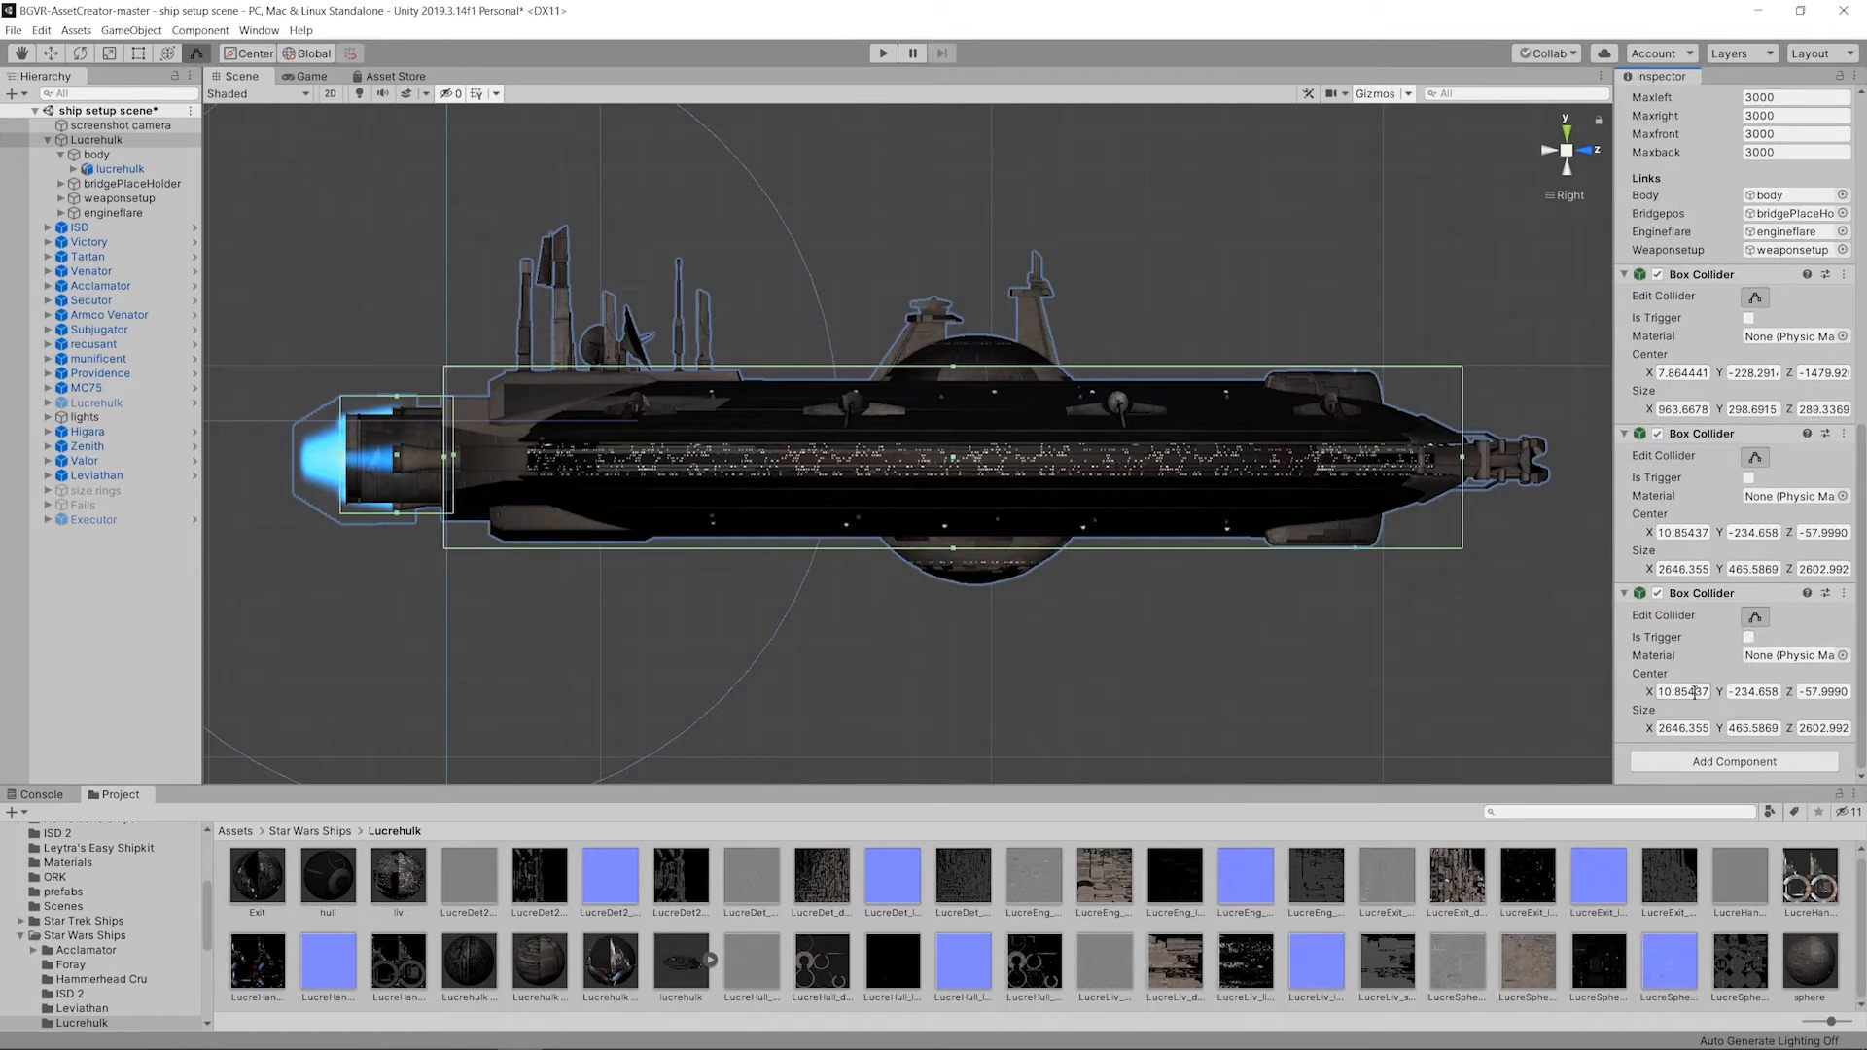
Step: Set the third Box Collider's size to X 100, Y 100 and Z 200
left_click(1676, 728)
type("100")
left_click(1756, 728)
type("100")
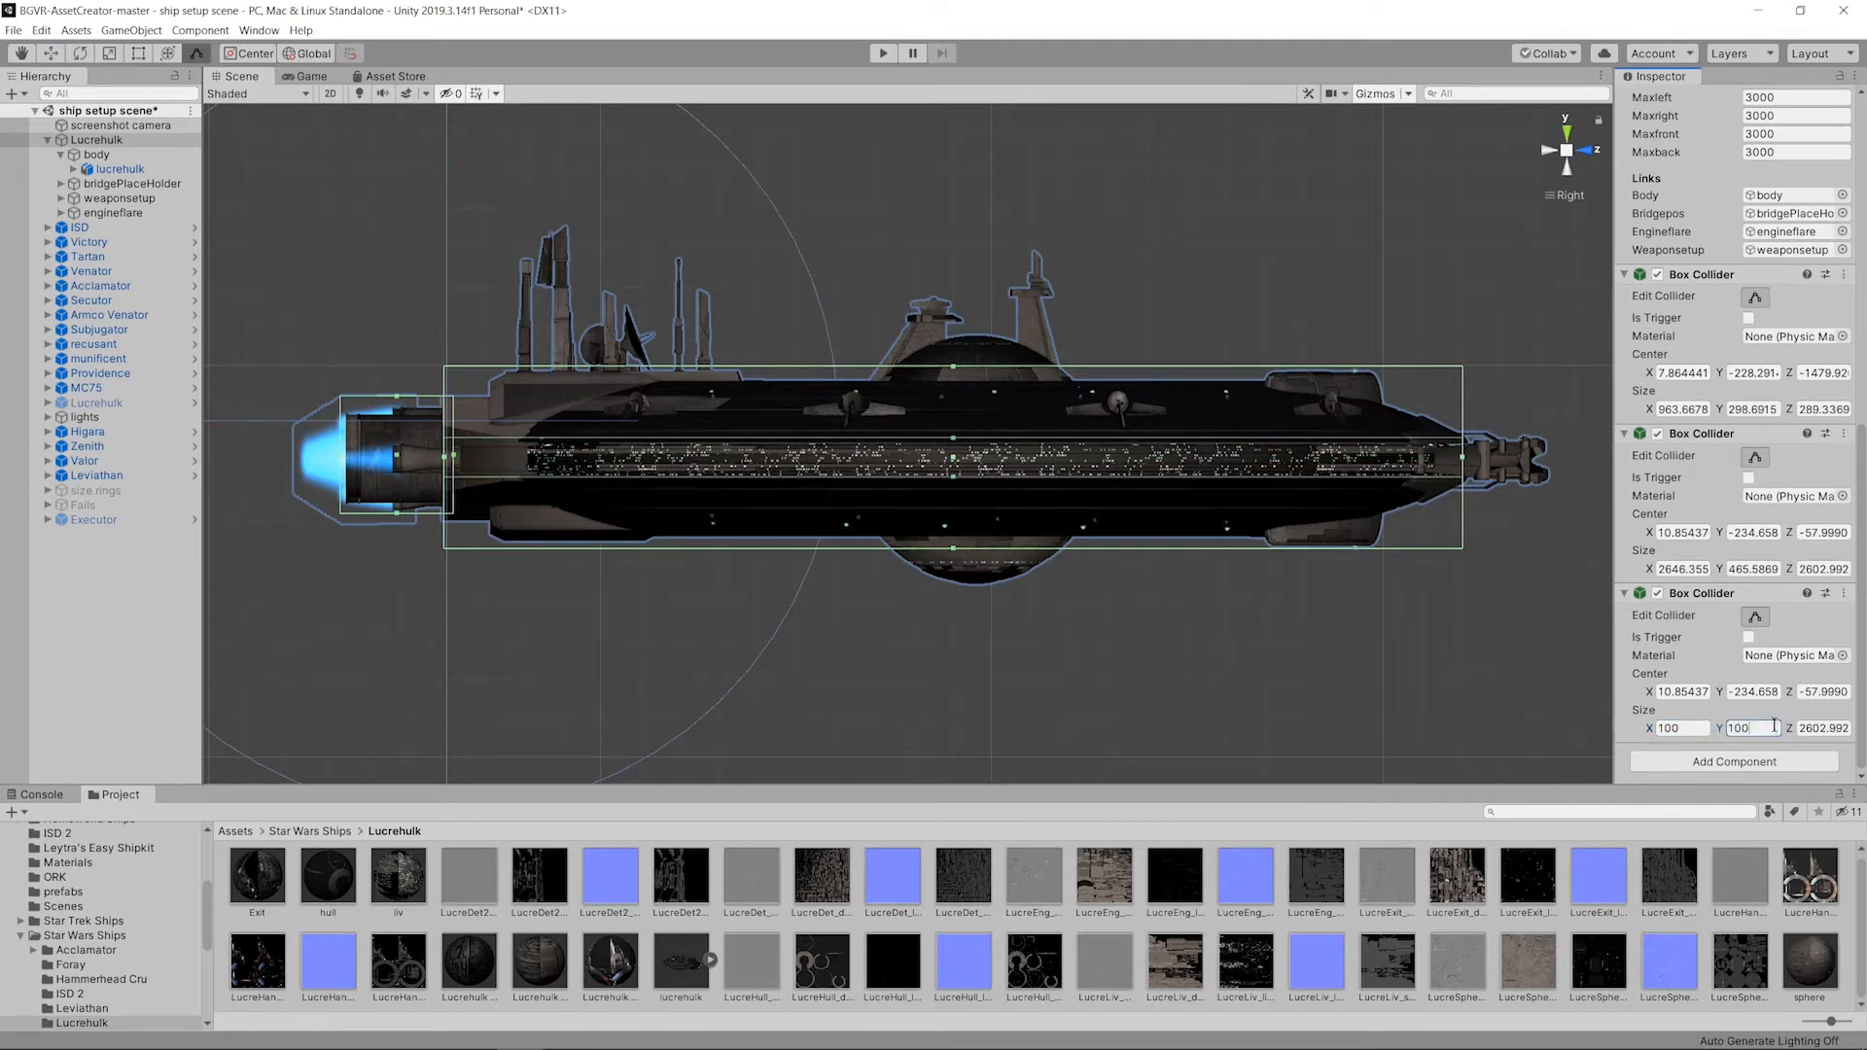
left_click(1833, 728)
type("200")
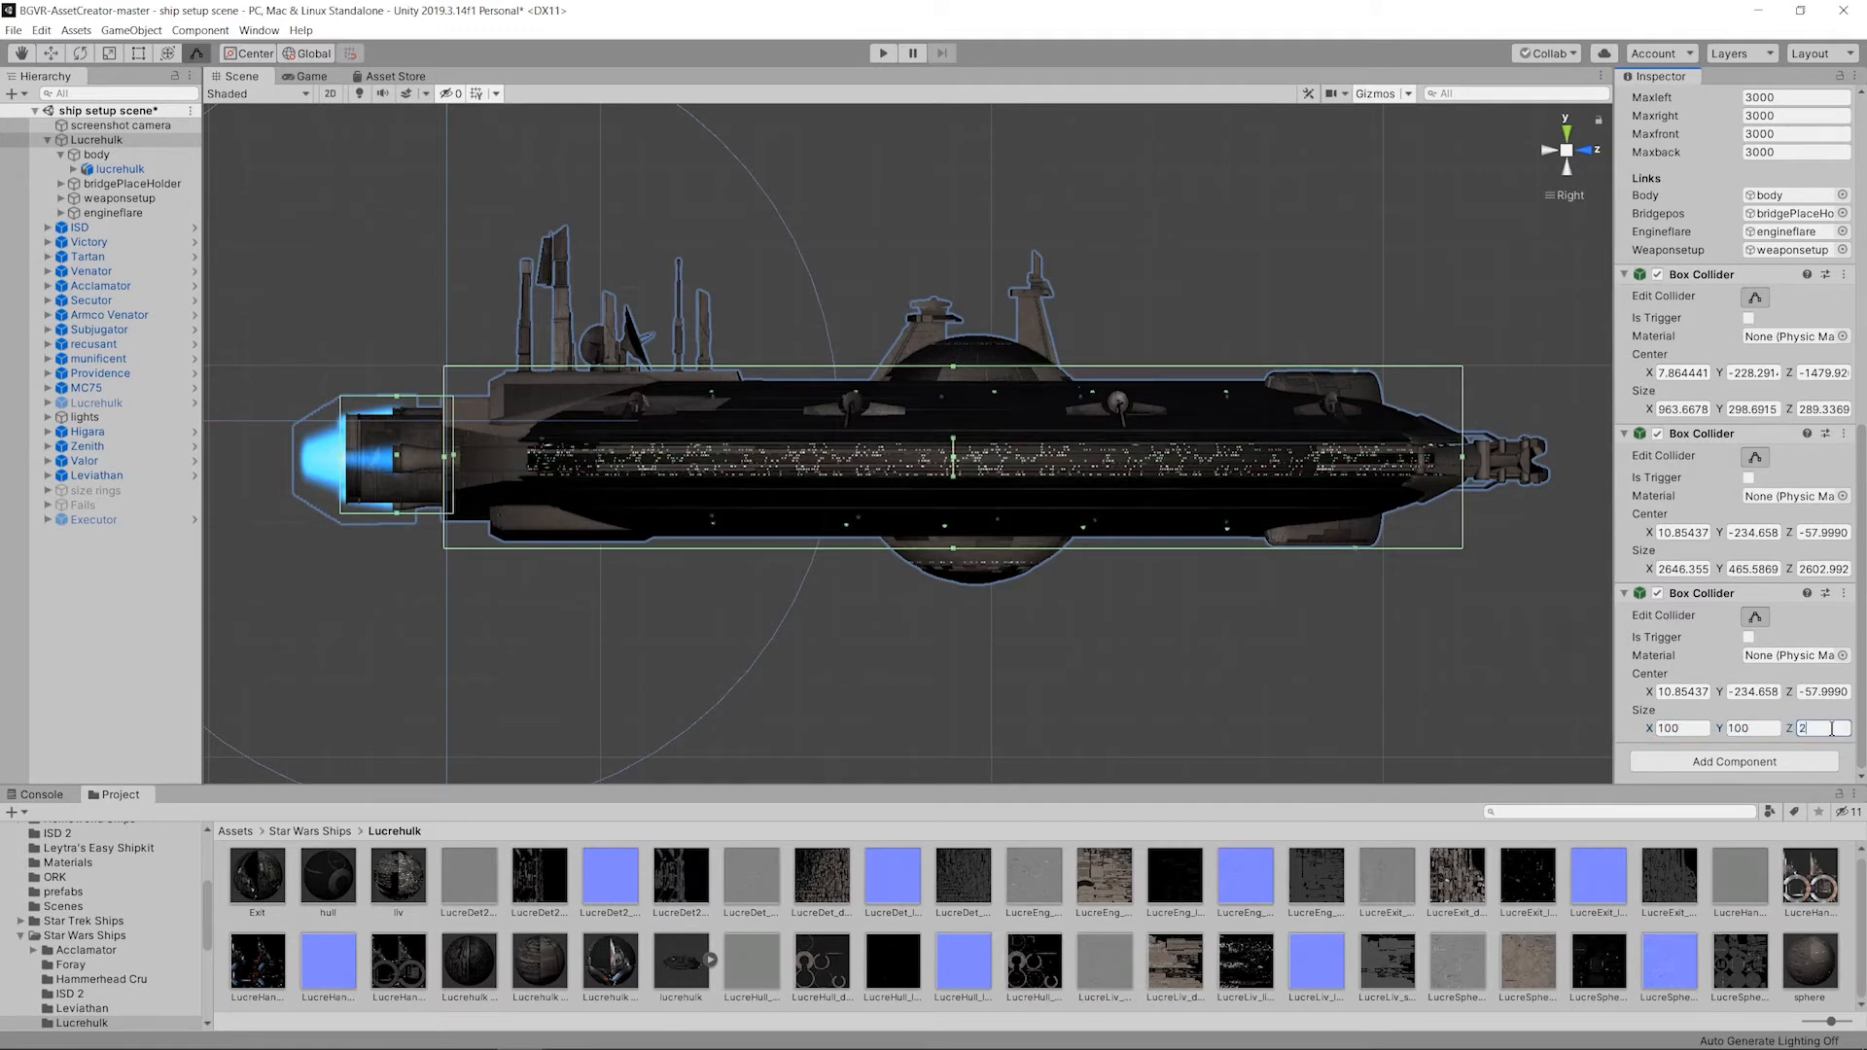
Step: Stretch the third Box Collider around the central sphere and bridge in side view, about 736 high and 479 long
left_click_drag(953, 440, 955, 294)
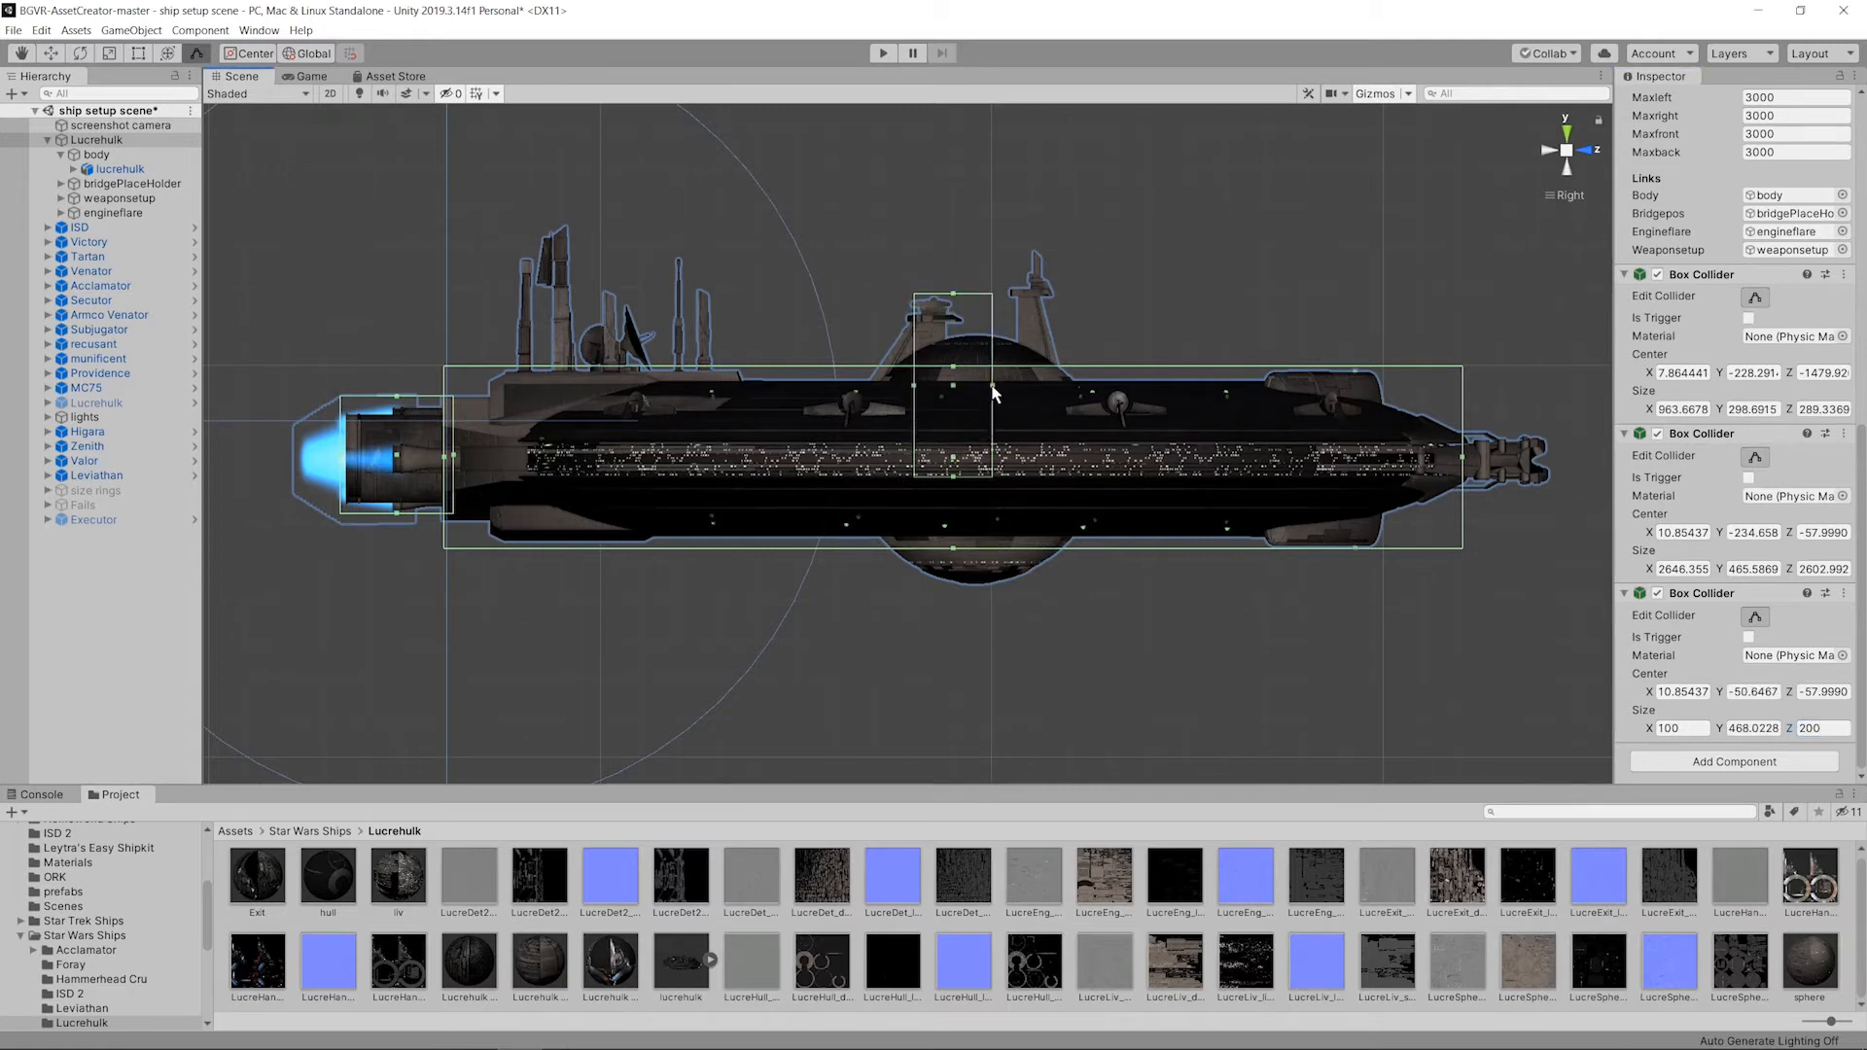
left_click_drag(993, 387, 1067, 386)
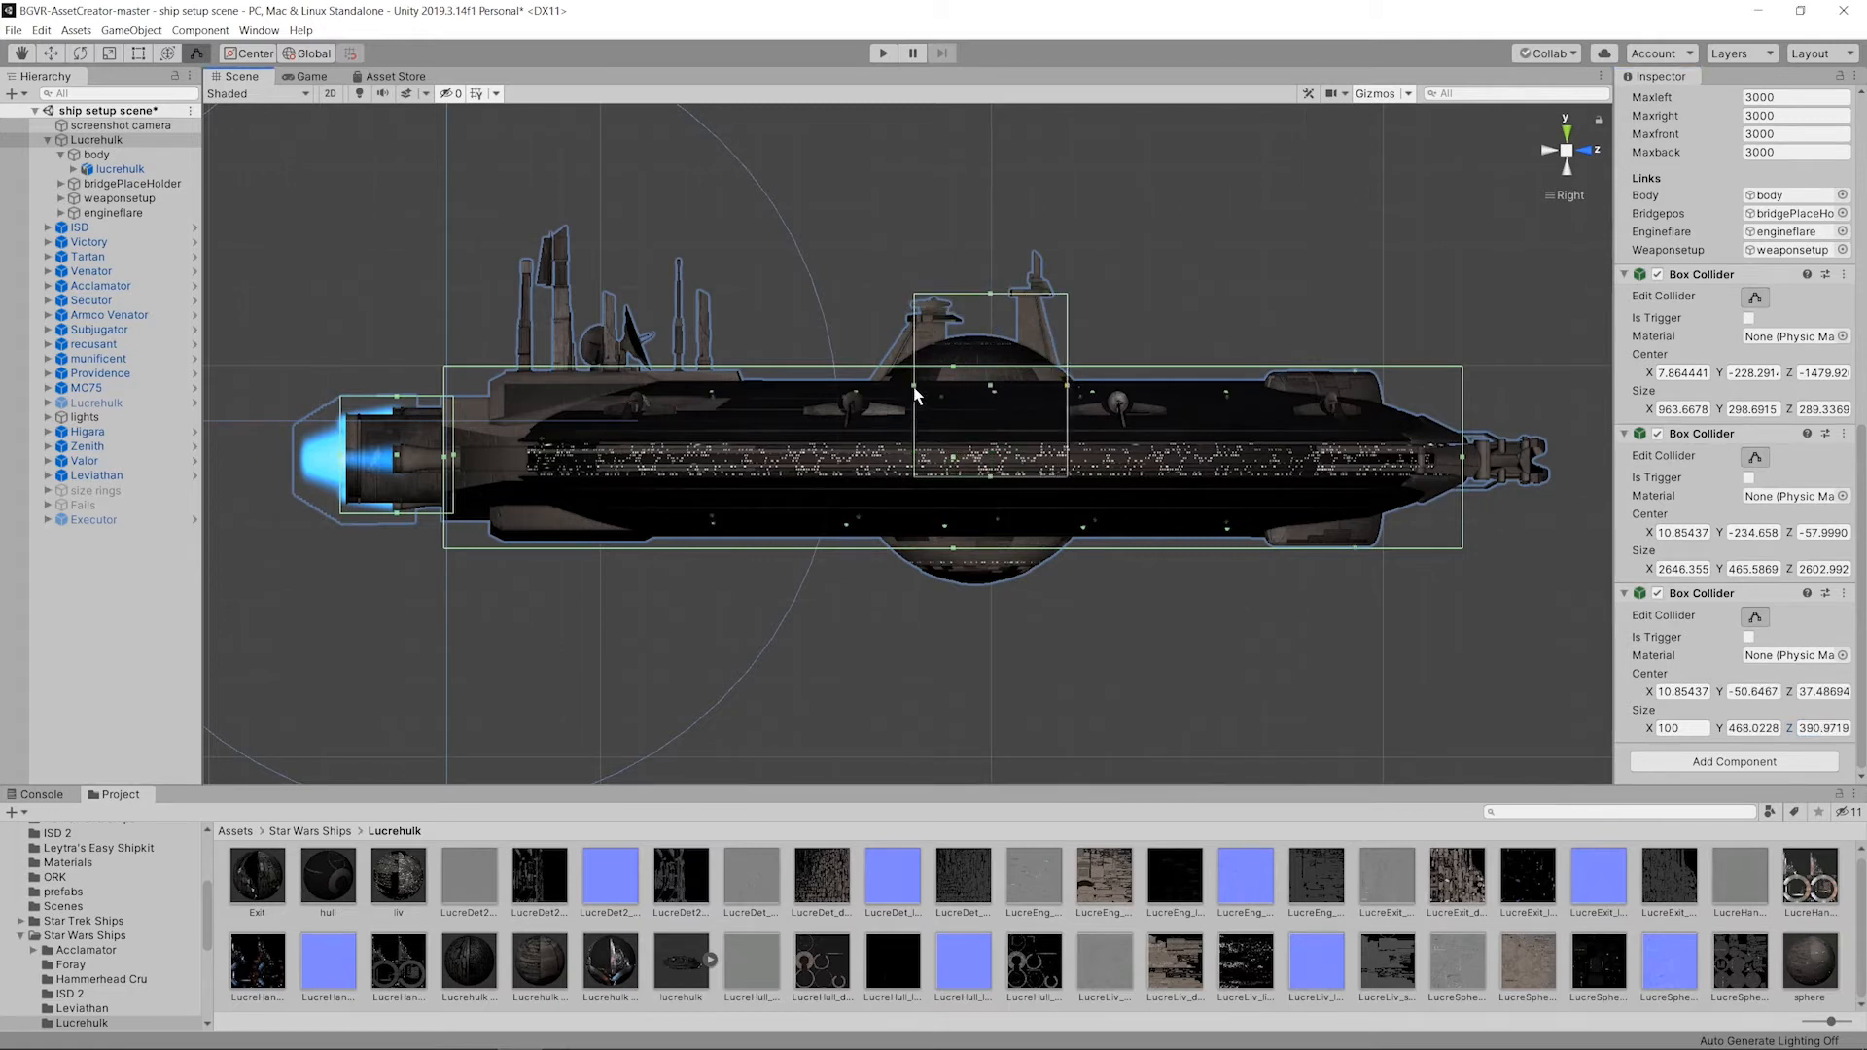
left_click_drag(914, 387, 880, 388)
left_click_drag(967, 480, 968, 582)
Step: In top view, fit the third Box Collider around the central sphere, about 622 in X and 612 in Z
left_click(1566, 129)
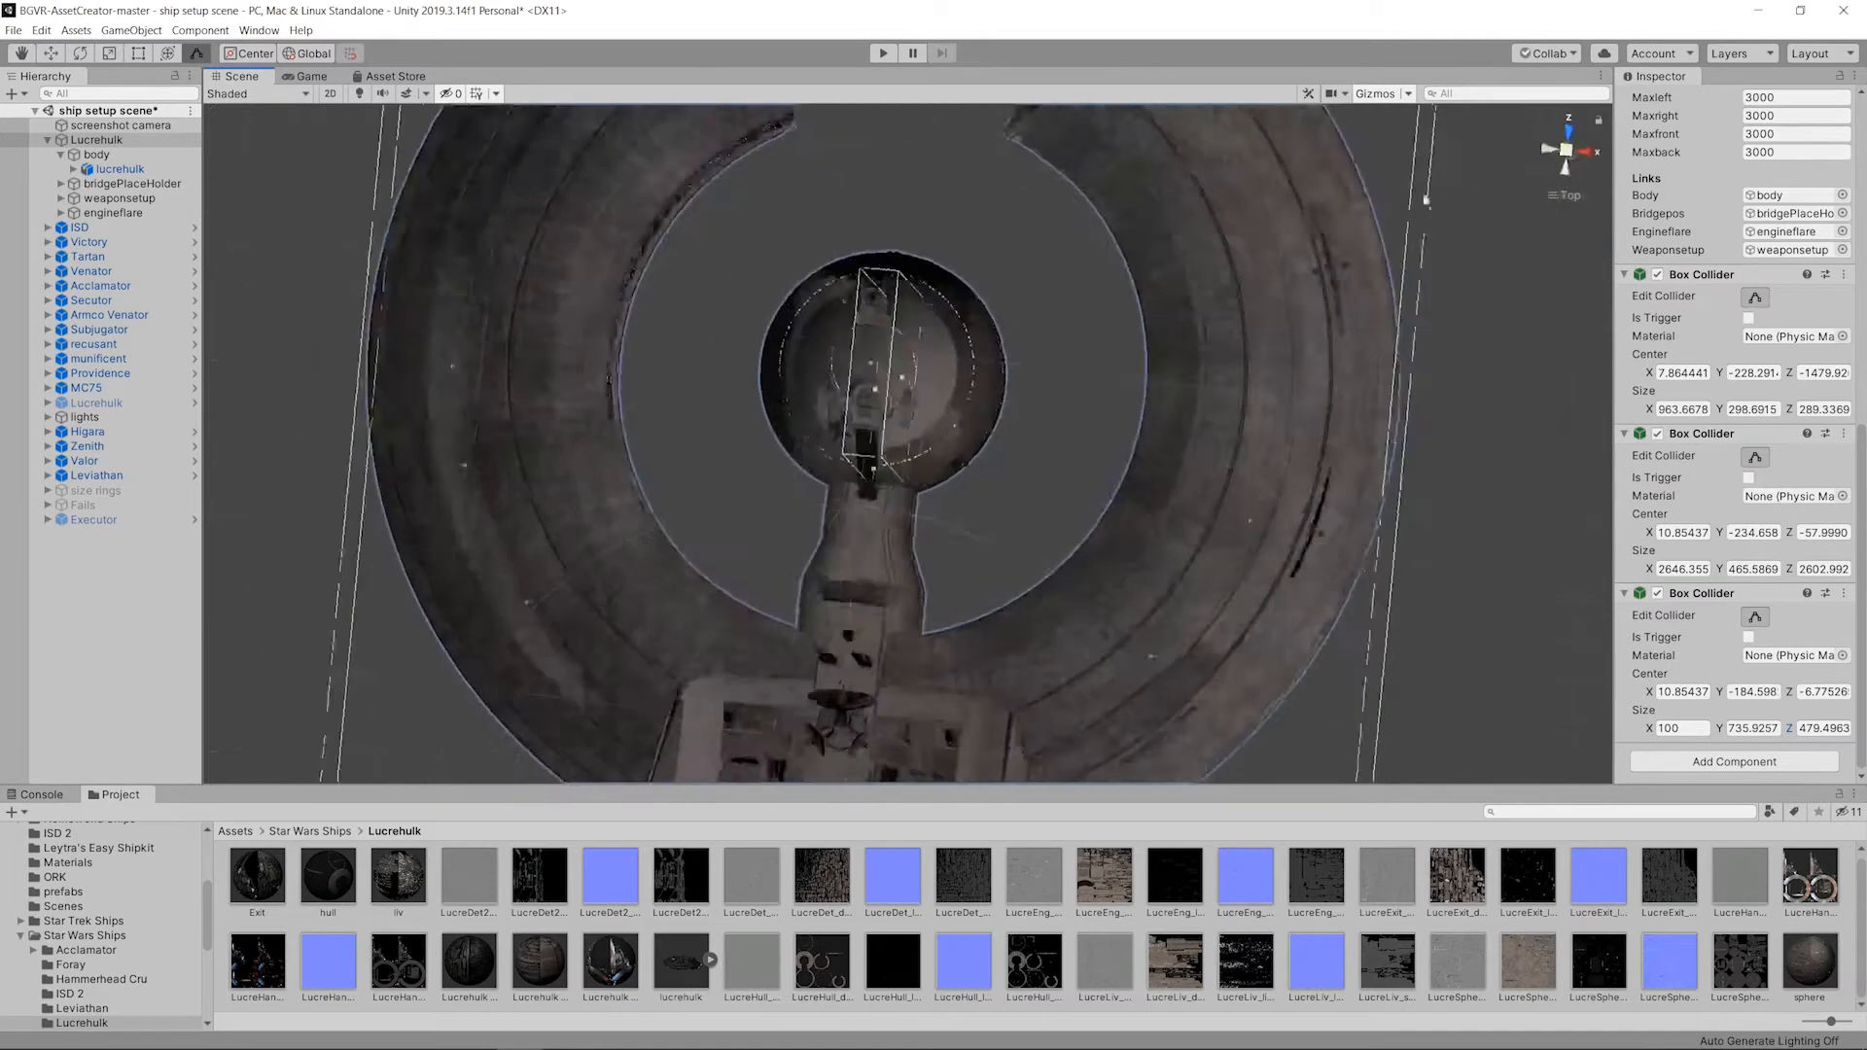
left_click_drag(896, 379, 999, 377)
left_click_drag(861, 379, 757, 374)
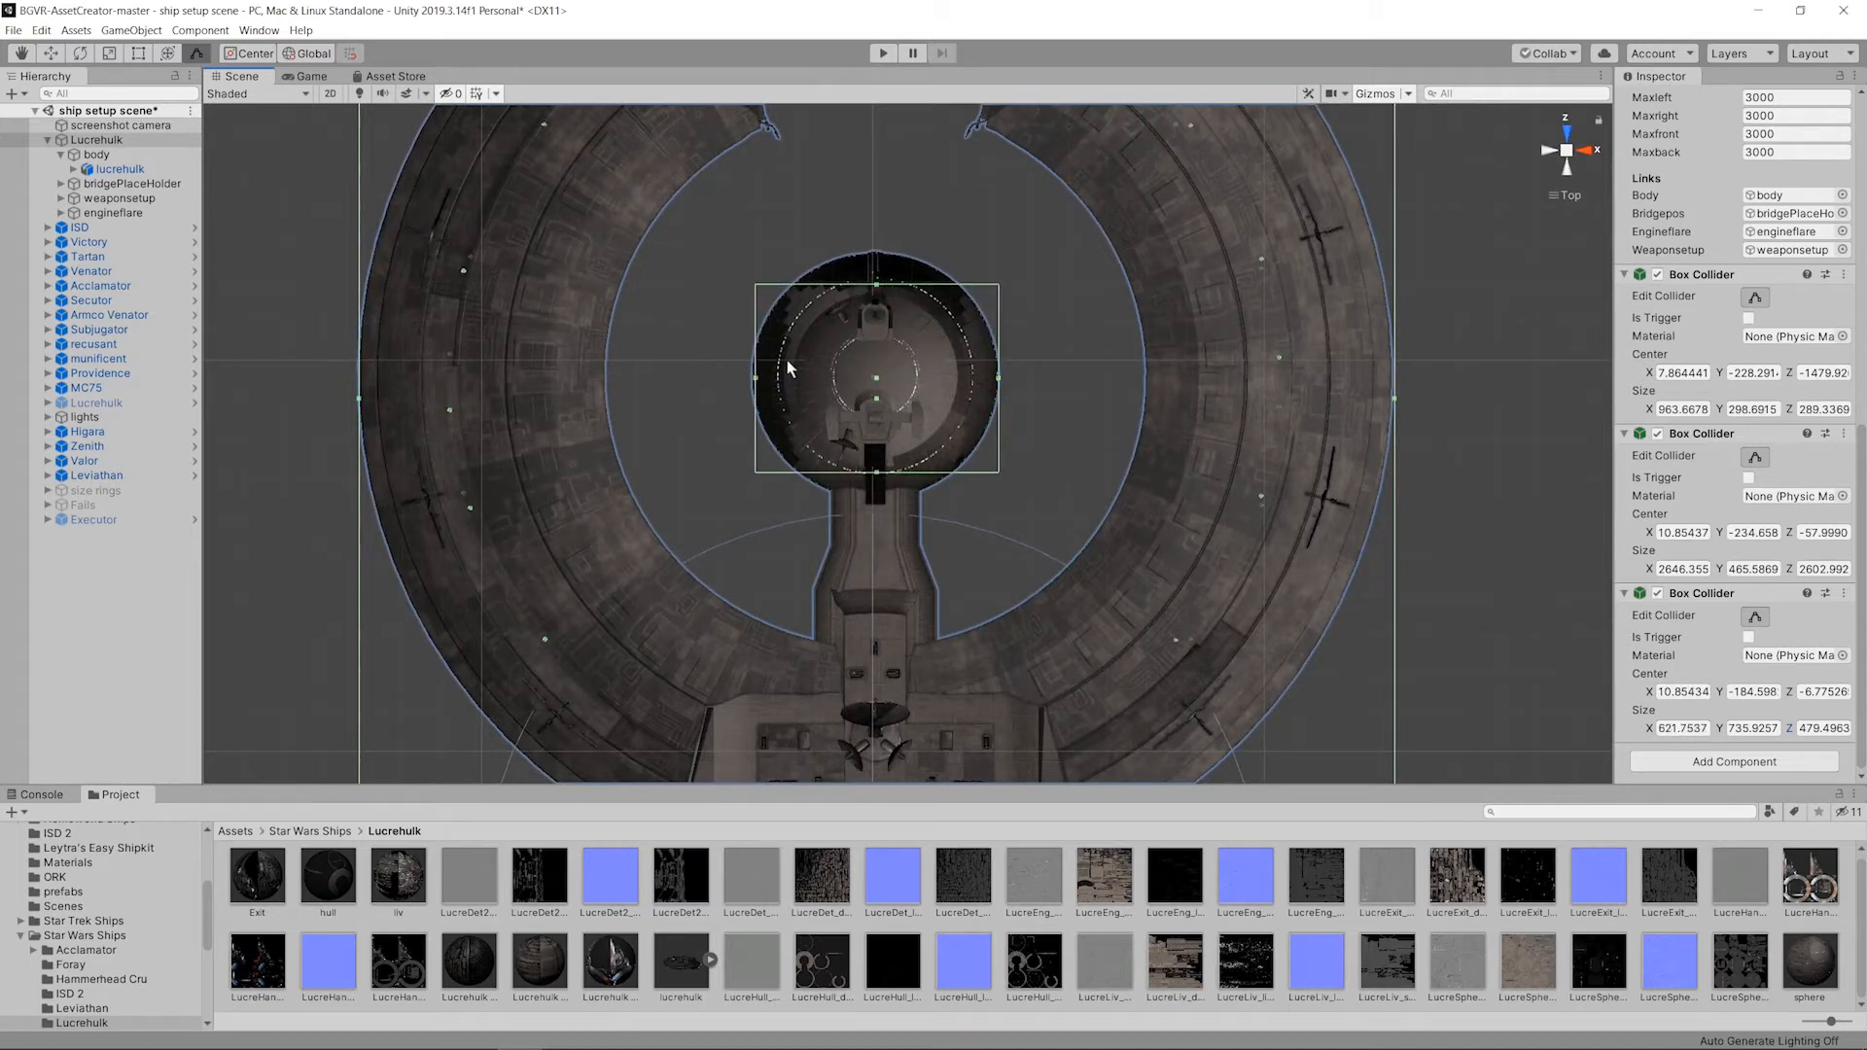
left_click_drag(880, 289, 877, 281)
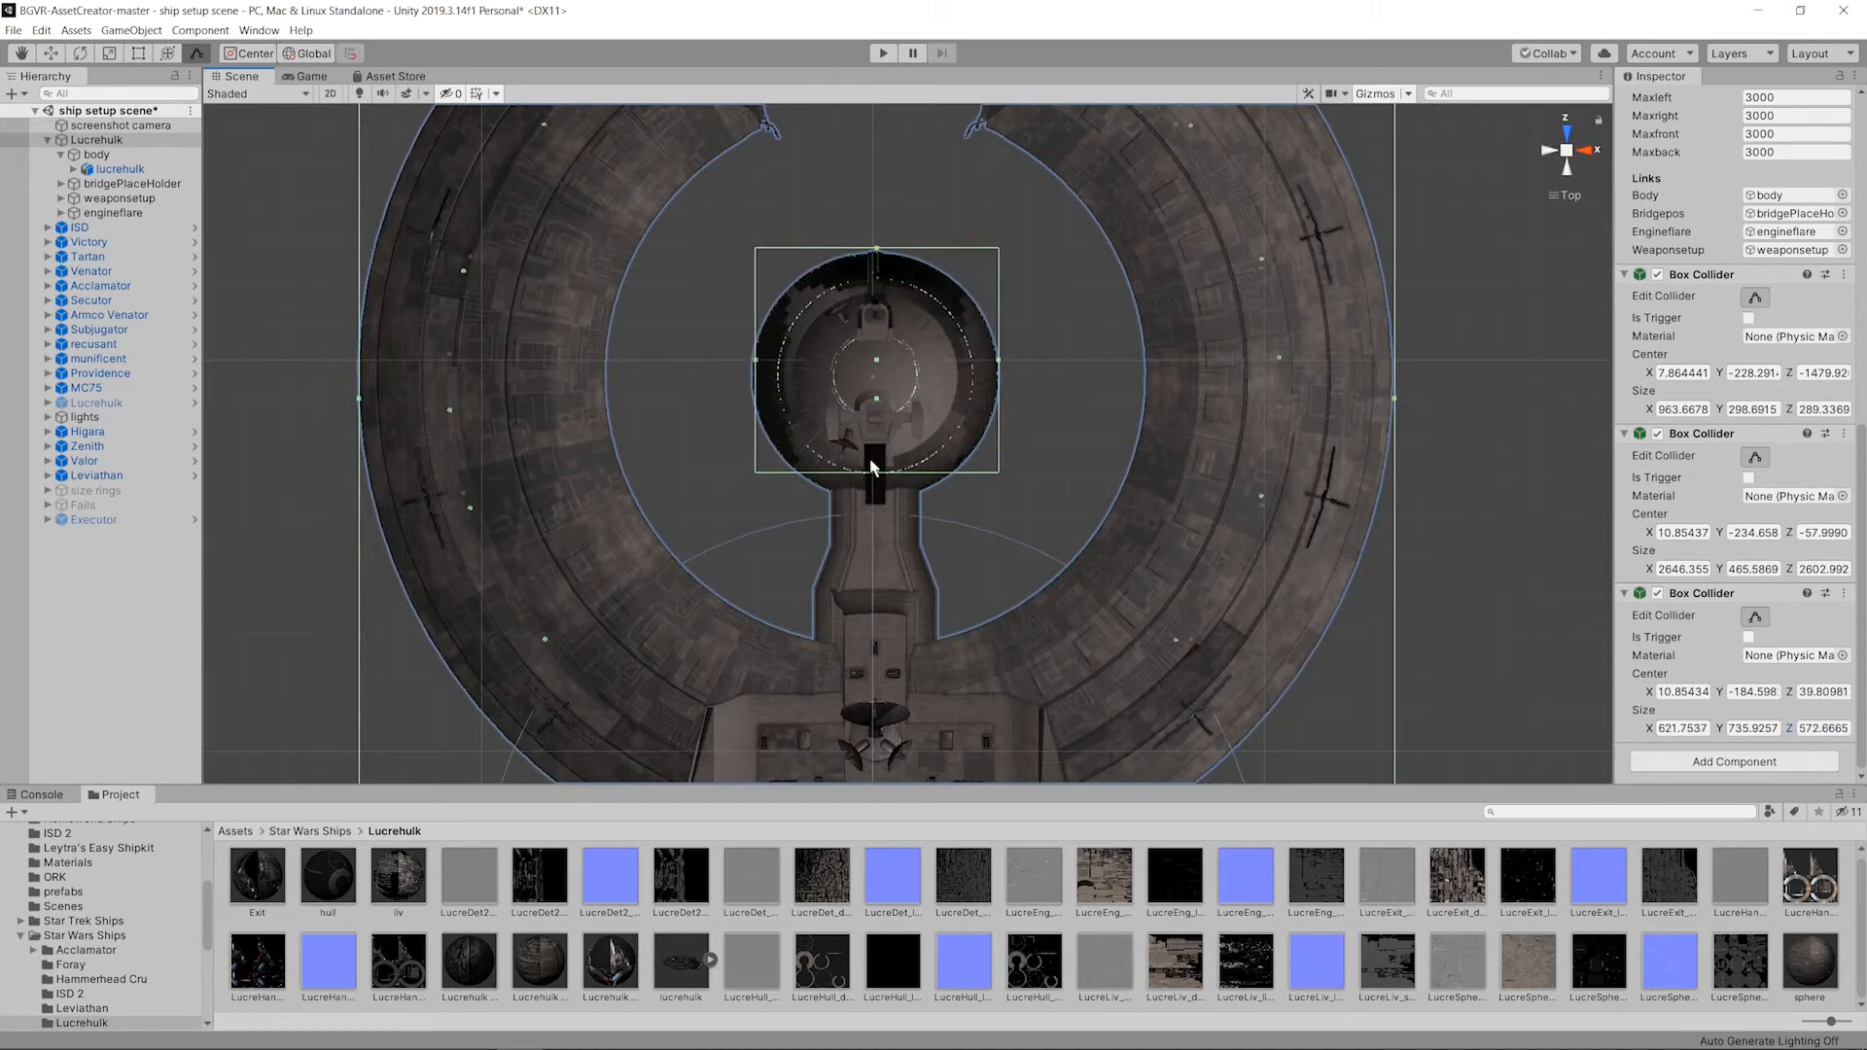
left_click_drag(876, 480, 876, 495)
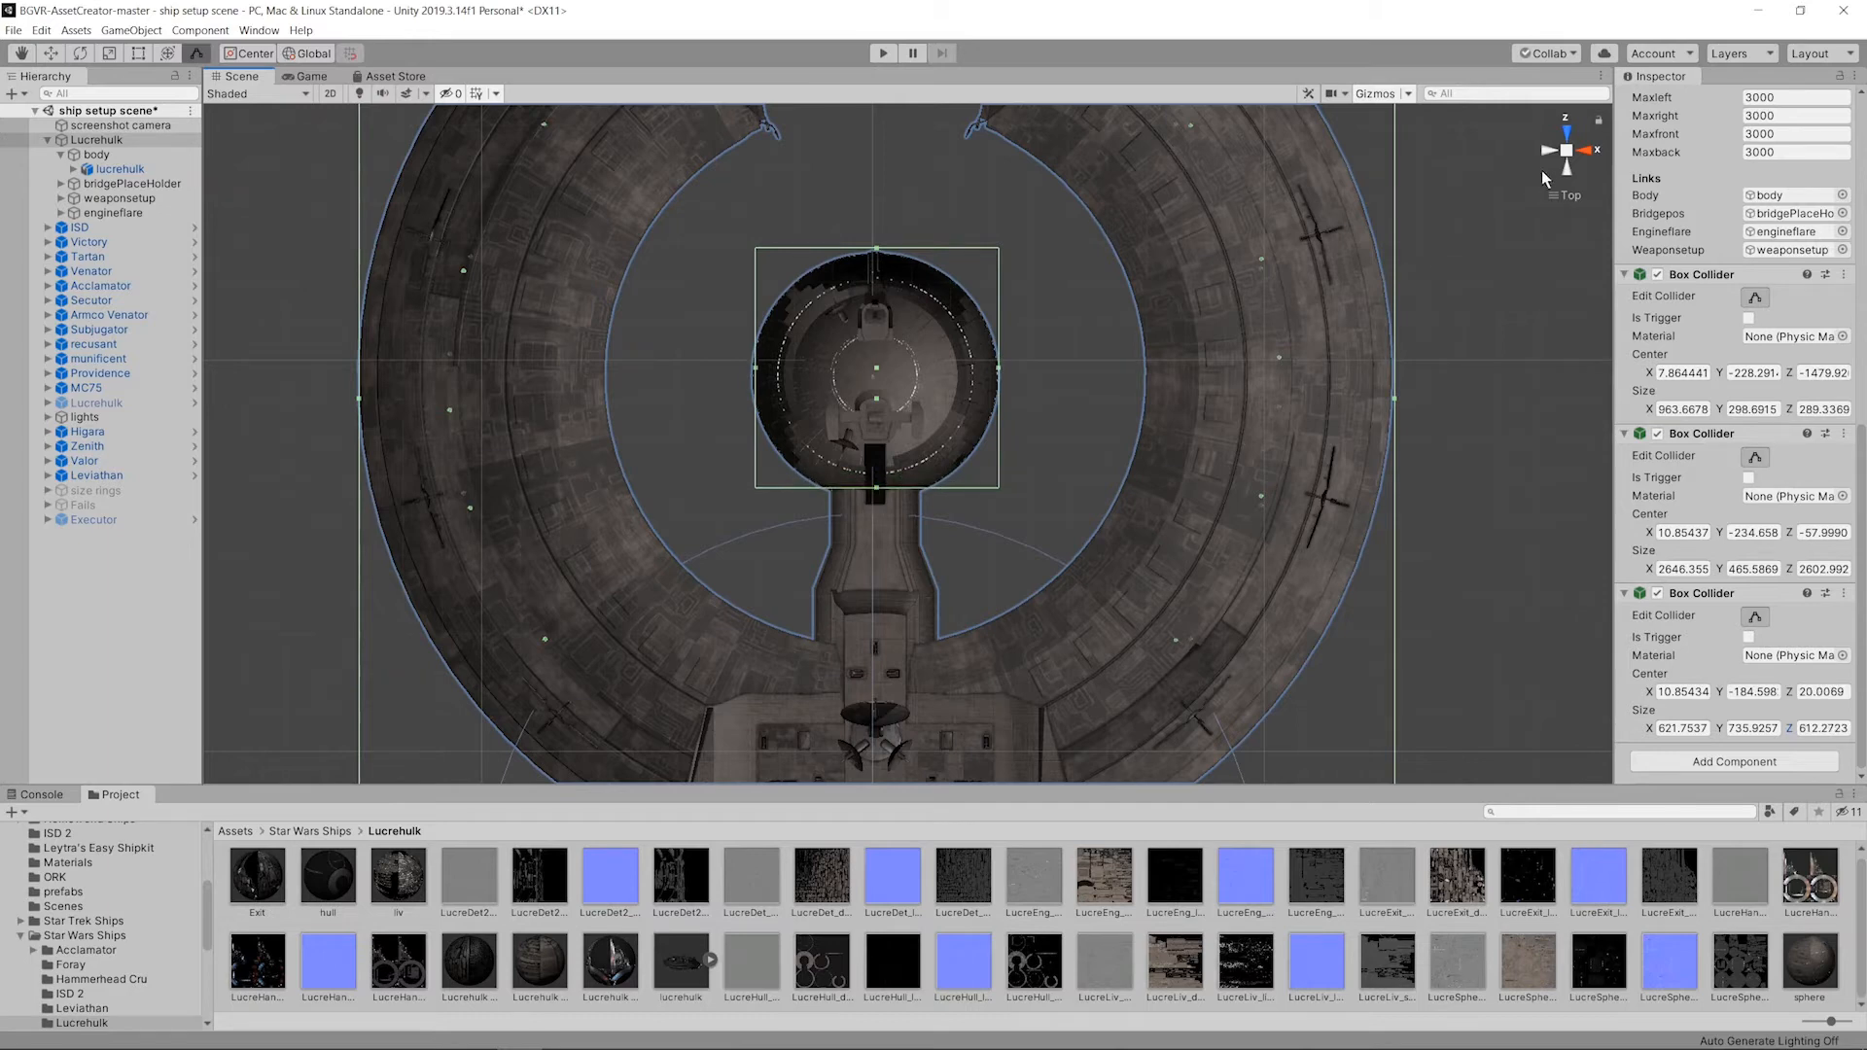
Step: Examine the Lucrehulk and the fit of its three box colliders in perspective from several sides
left_click_drag(1255, 360, 850, 516, "alt")
left_click(1285, 661)
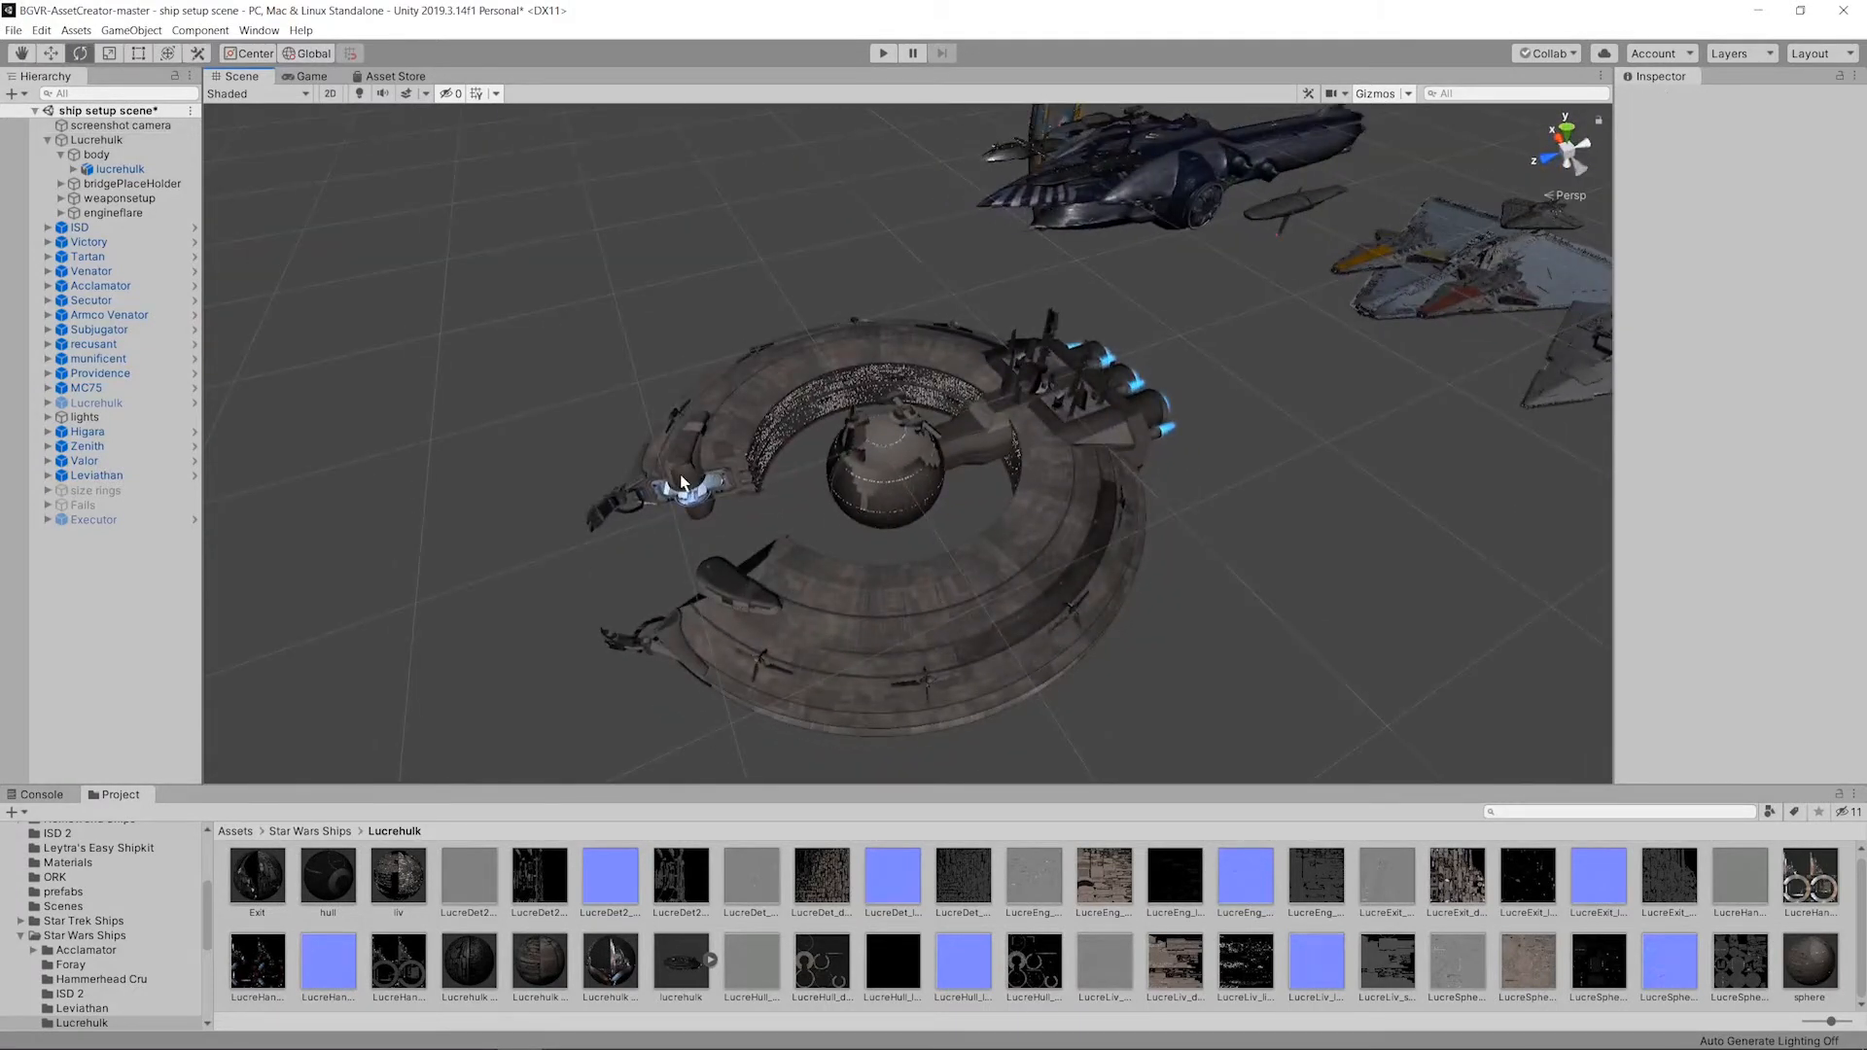
left_click_drag(546, 386, 1247, 362, "alt")
left_click(137, 140)
scroll(1656, 401, "down", 5)
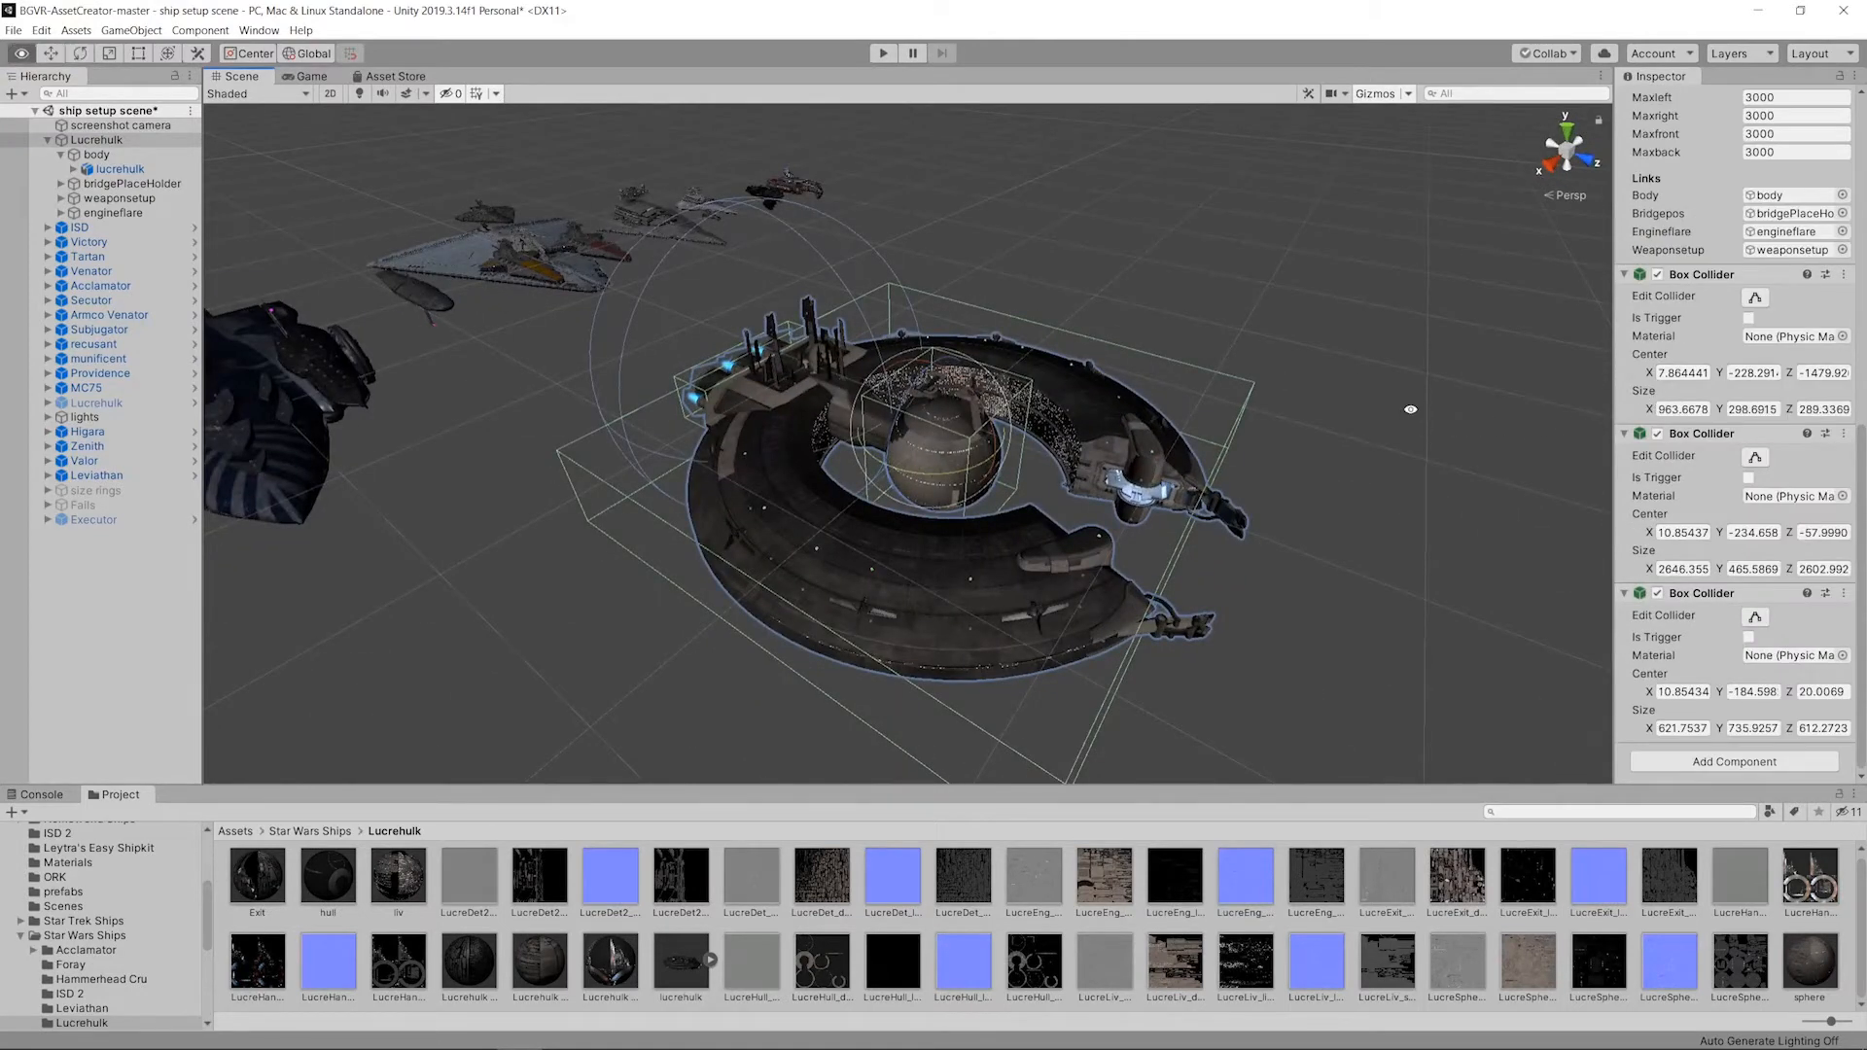
Step: Delete the old Lucrehulk prefab from the Finished Ships folder
left_click(234, 832)
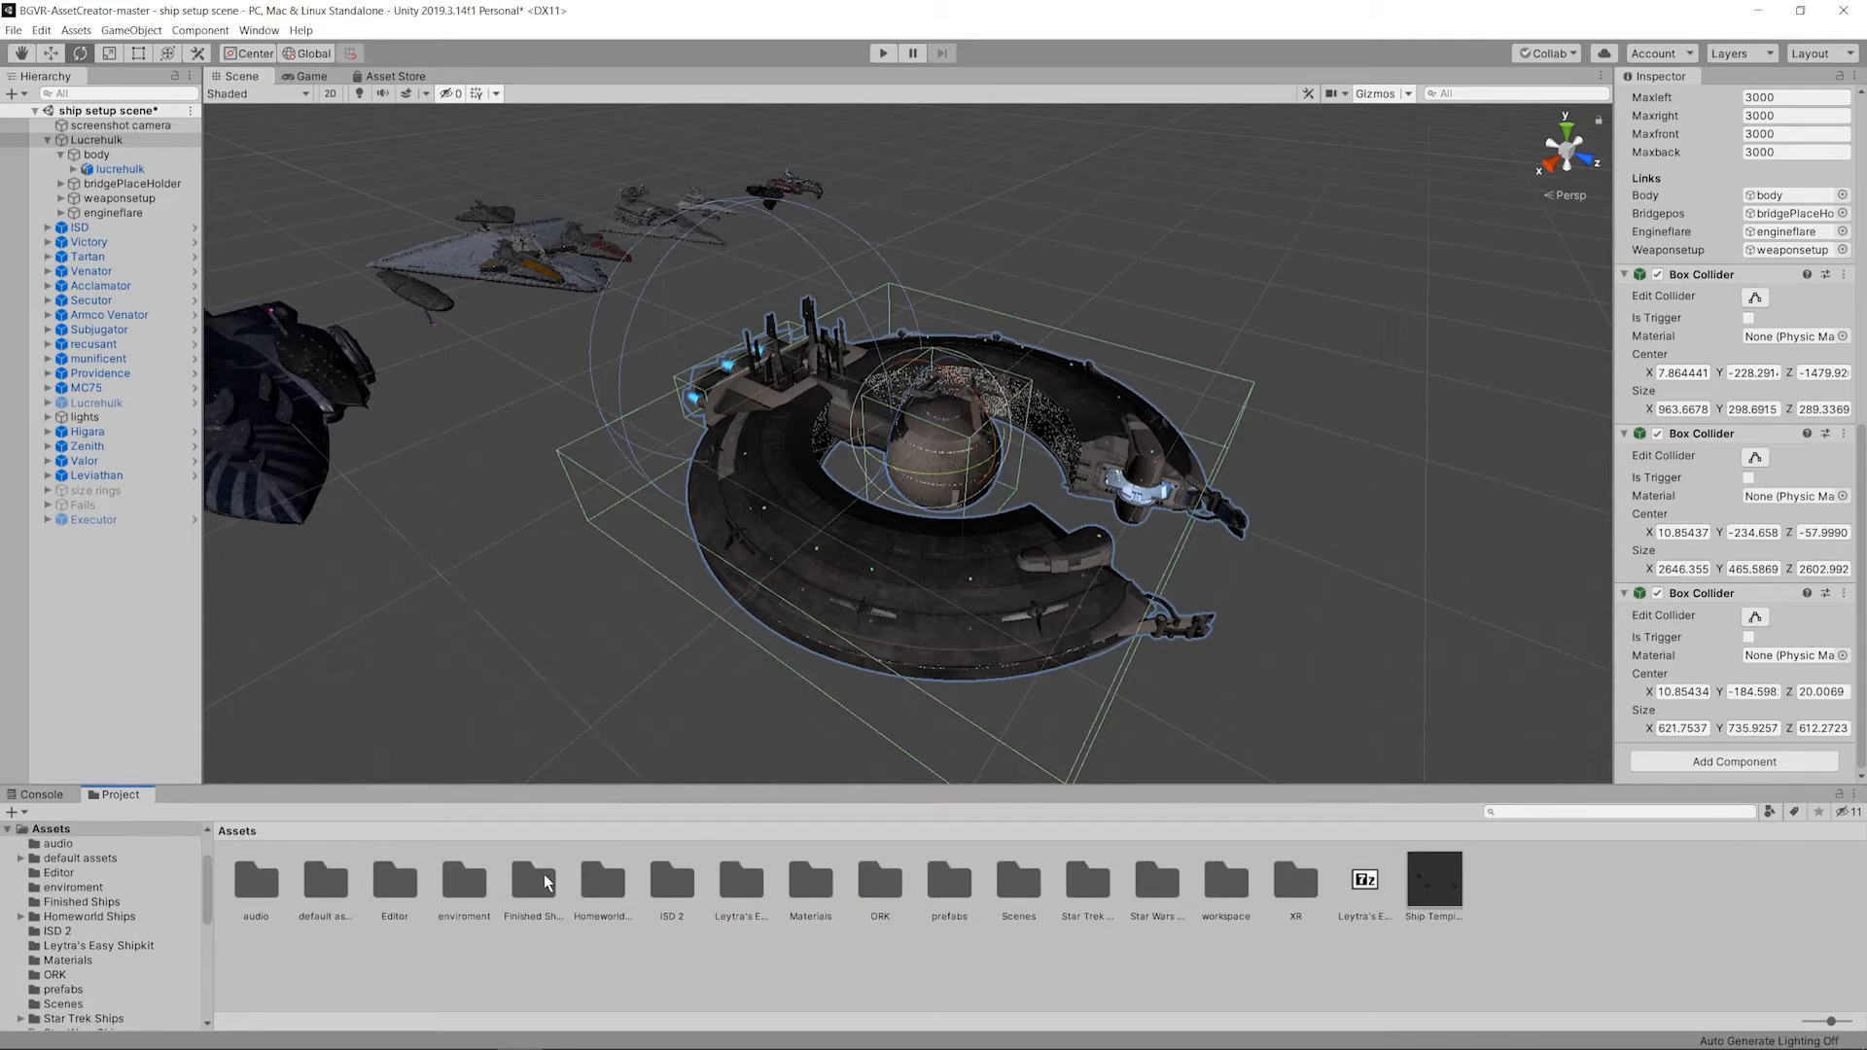
double_click(508, 911)
left_click_drag(558, 610, 1092, 659, "alt")
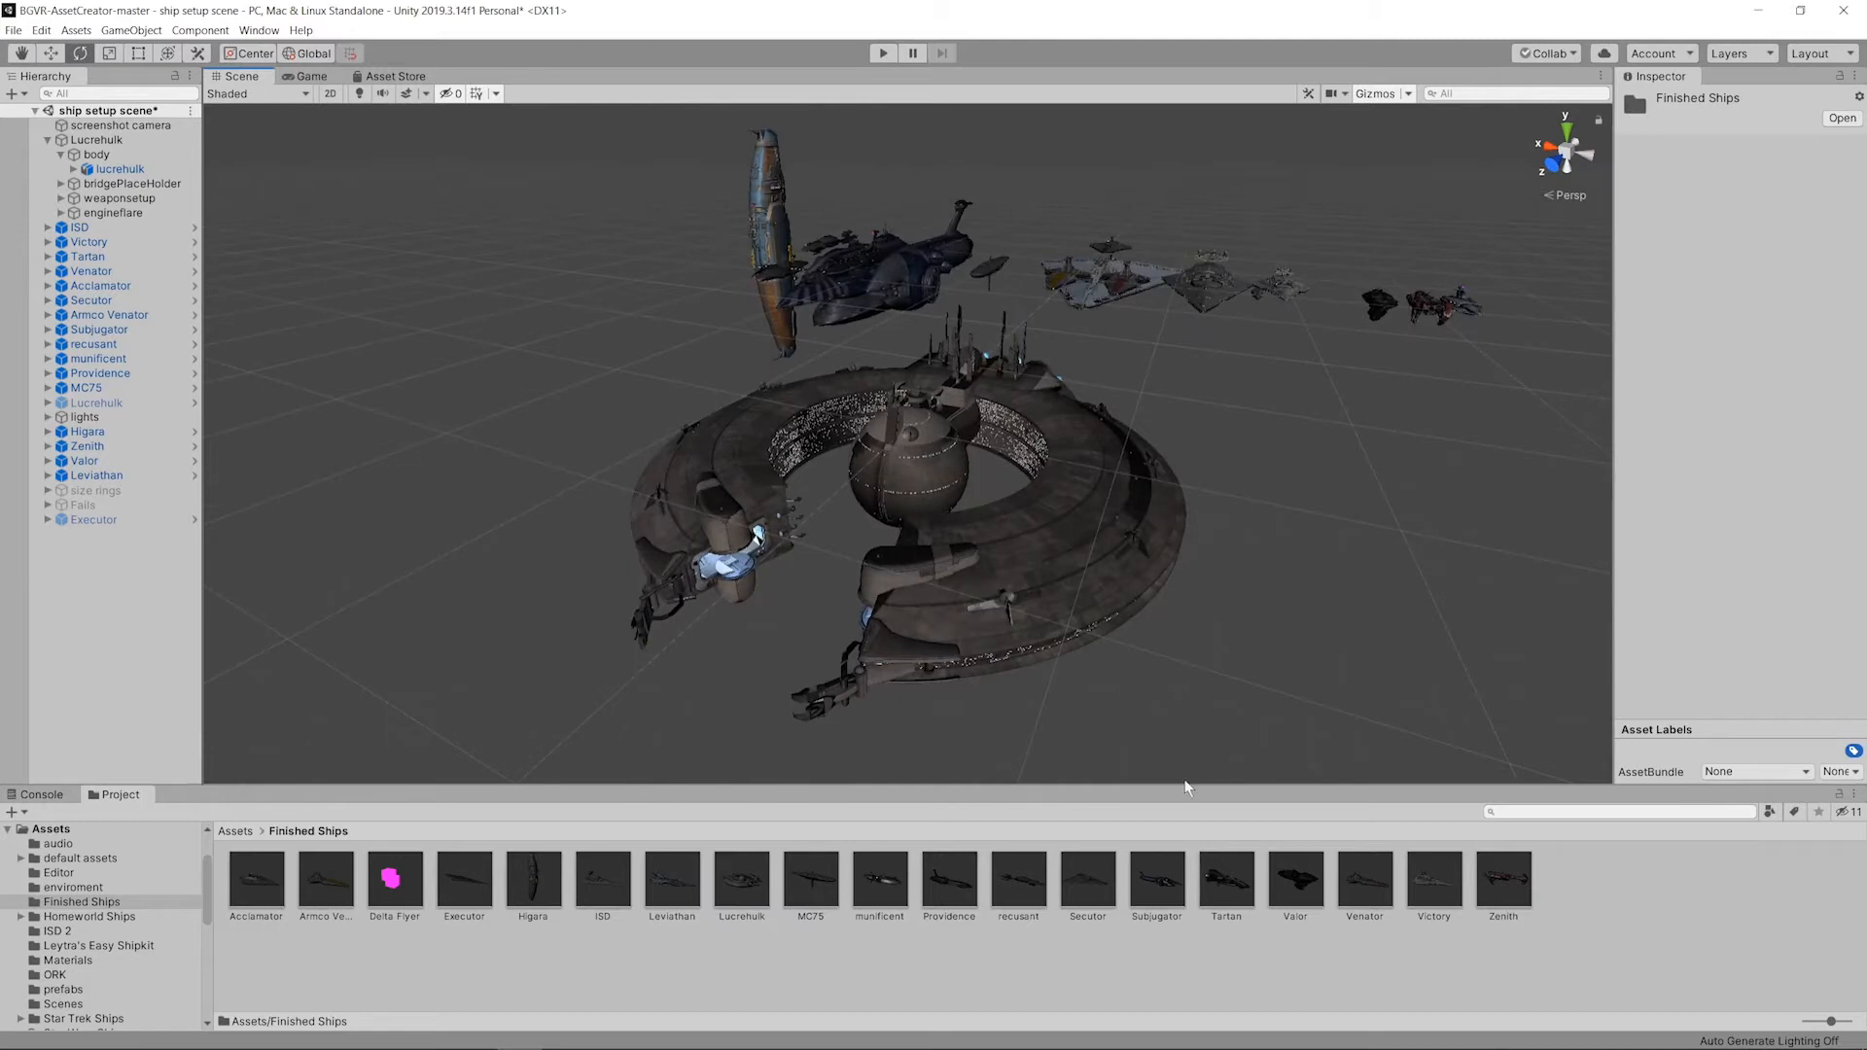
left_click(738, 901)
key("Delete")
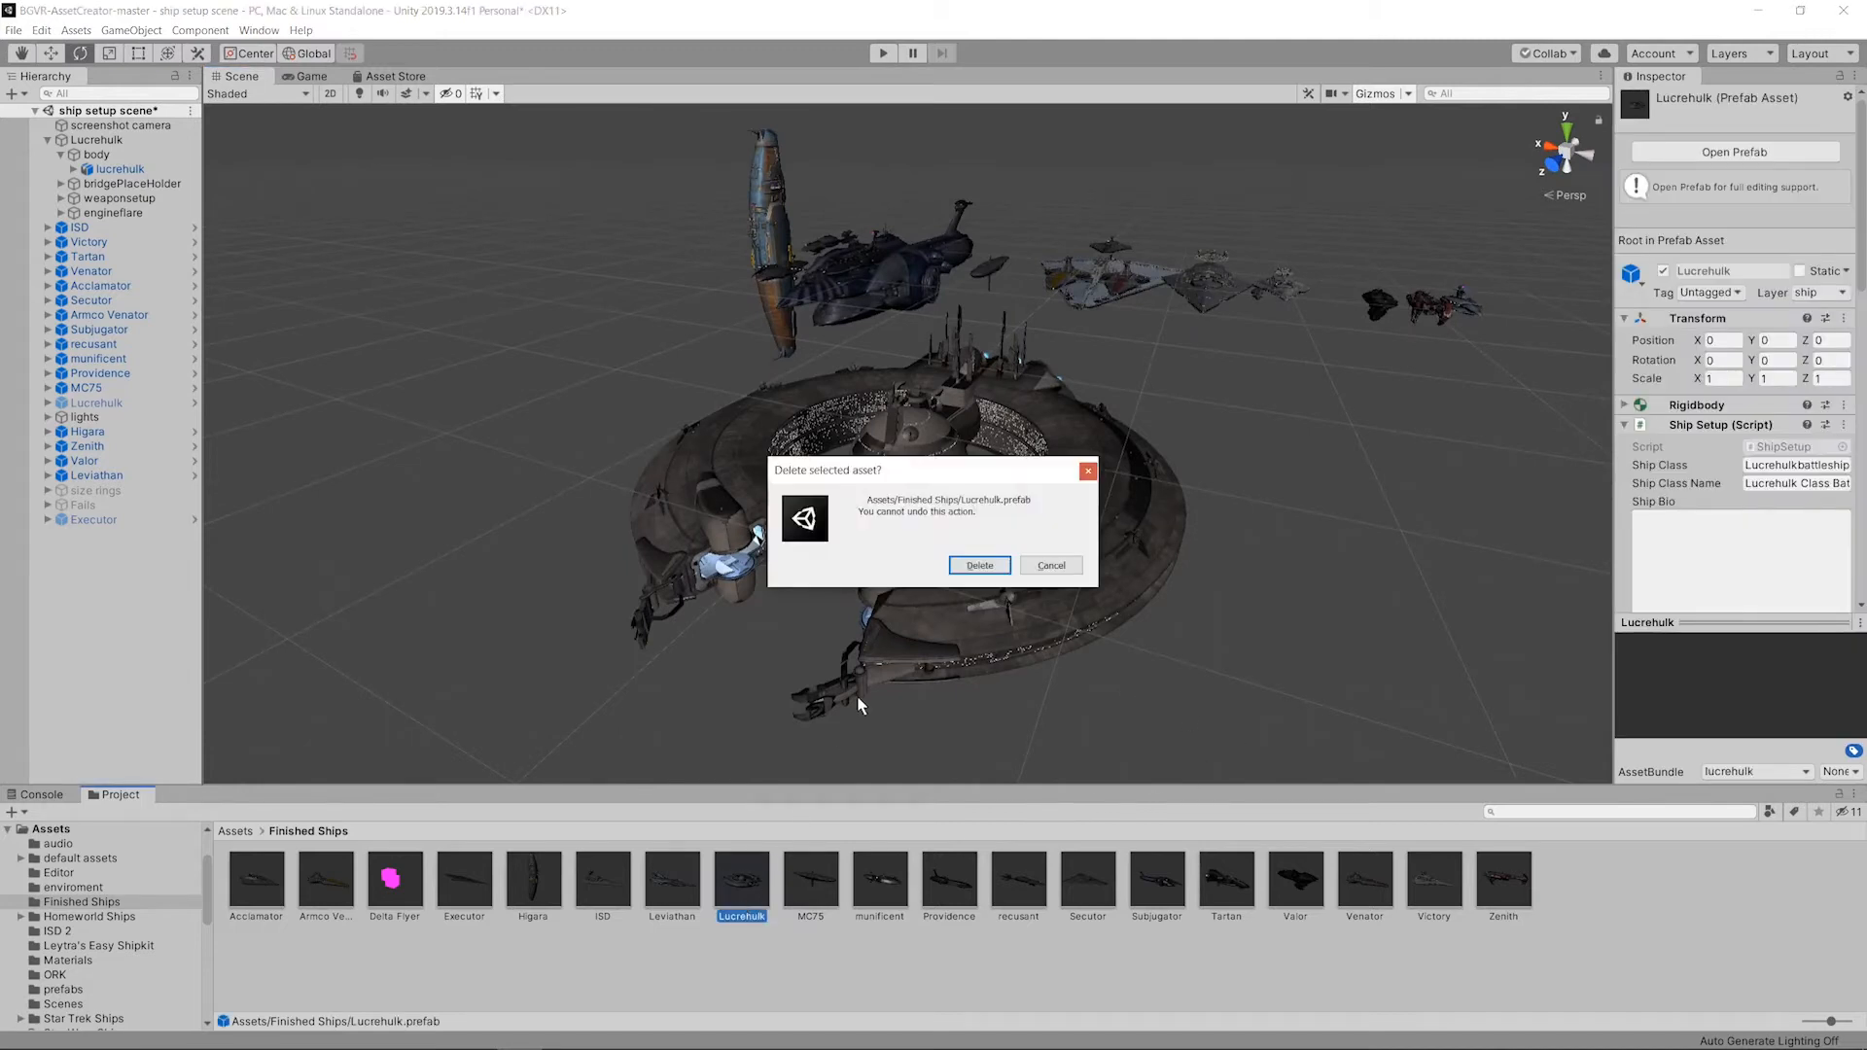
left_click(978, 566)
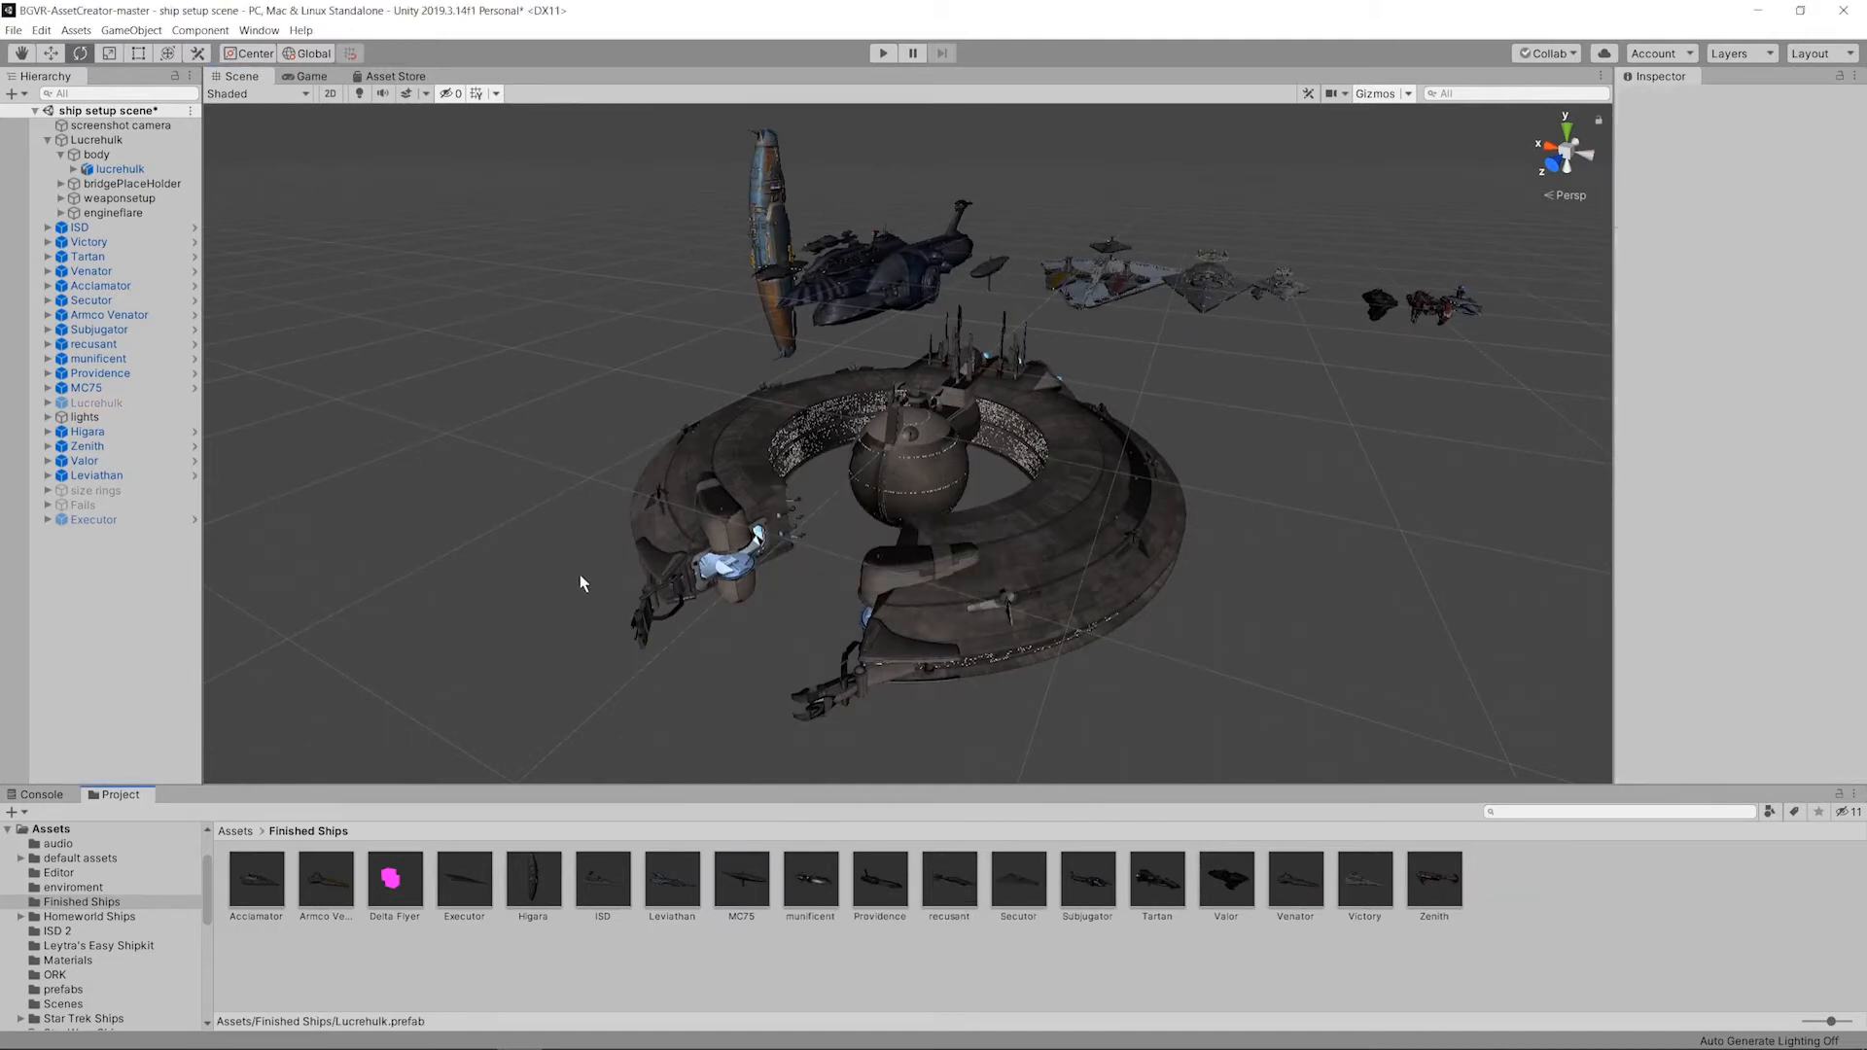
Step: Enable the old, hidden Lucrehulk object in the scene to check it, and disable it again
left_click(145, 403)
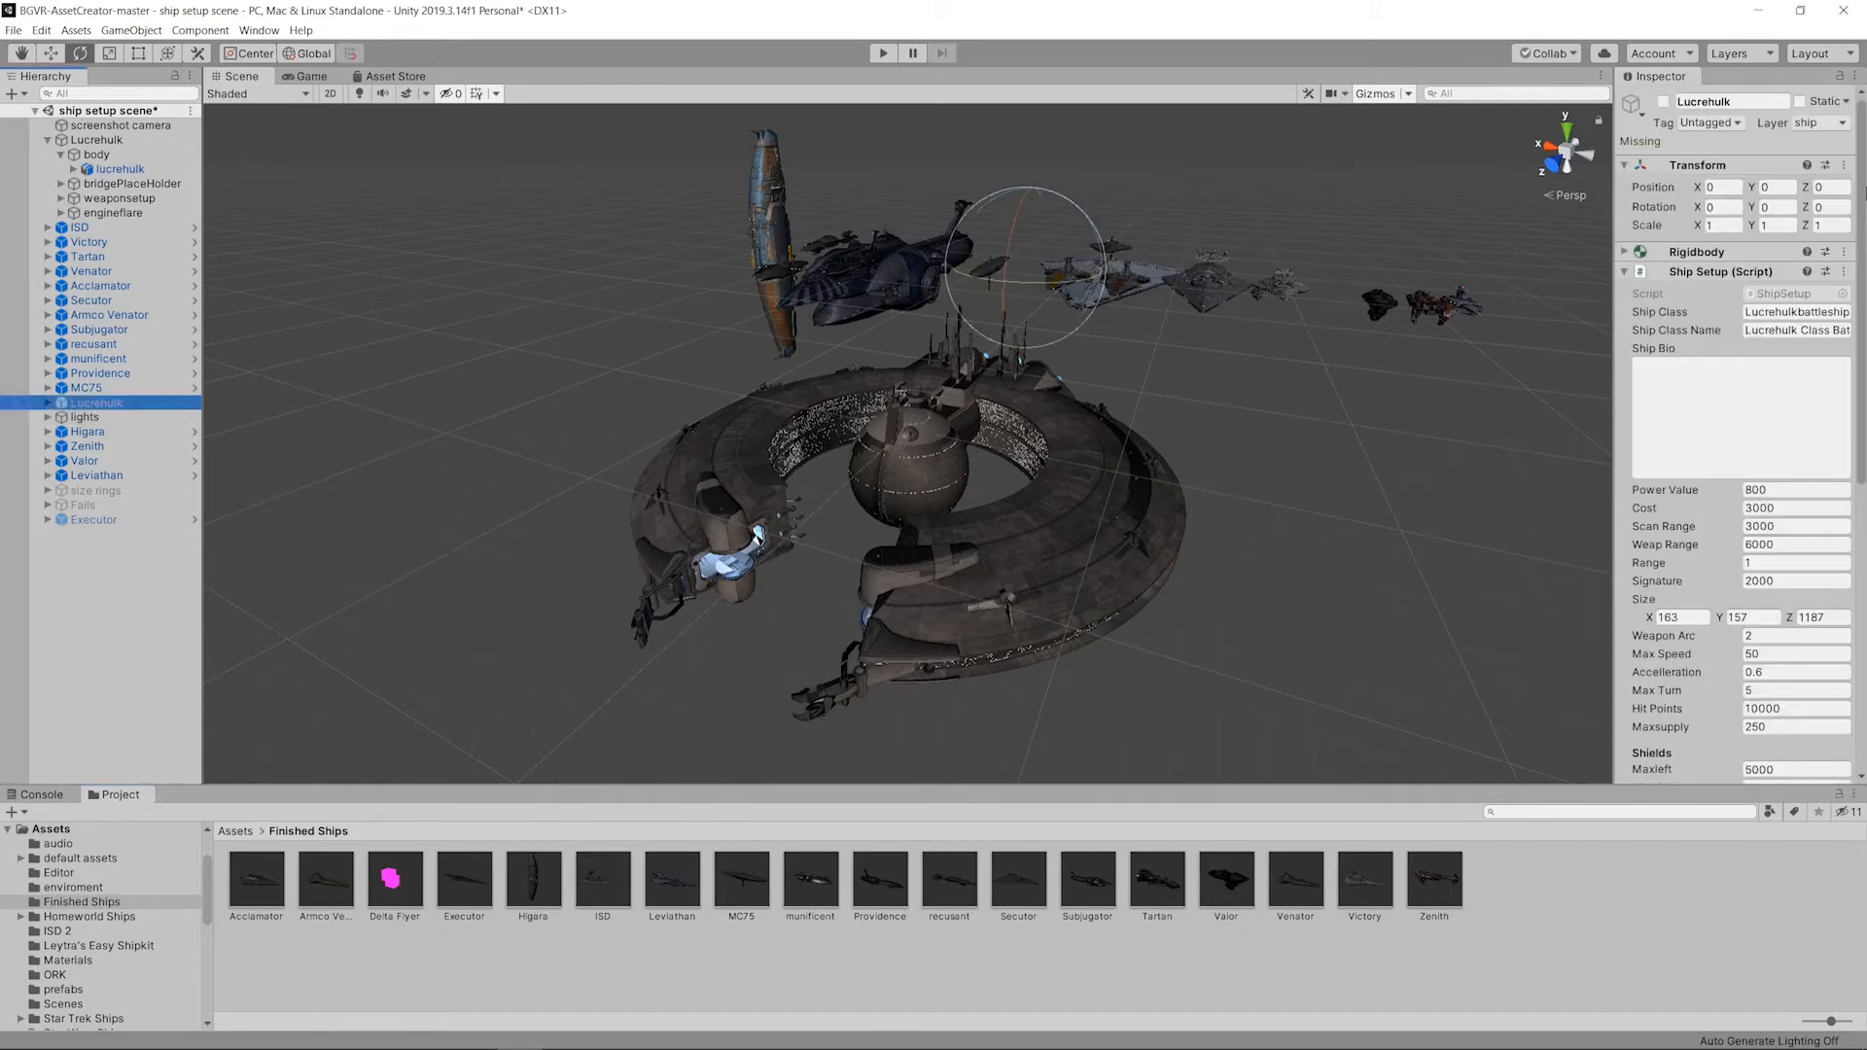
left_click_drag(1438, 204, 1131, 489, "alt")
left_click(1663, 101)
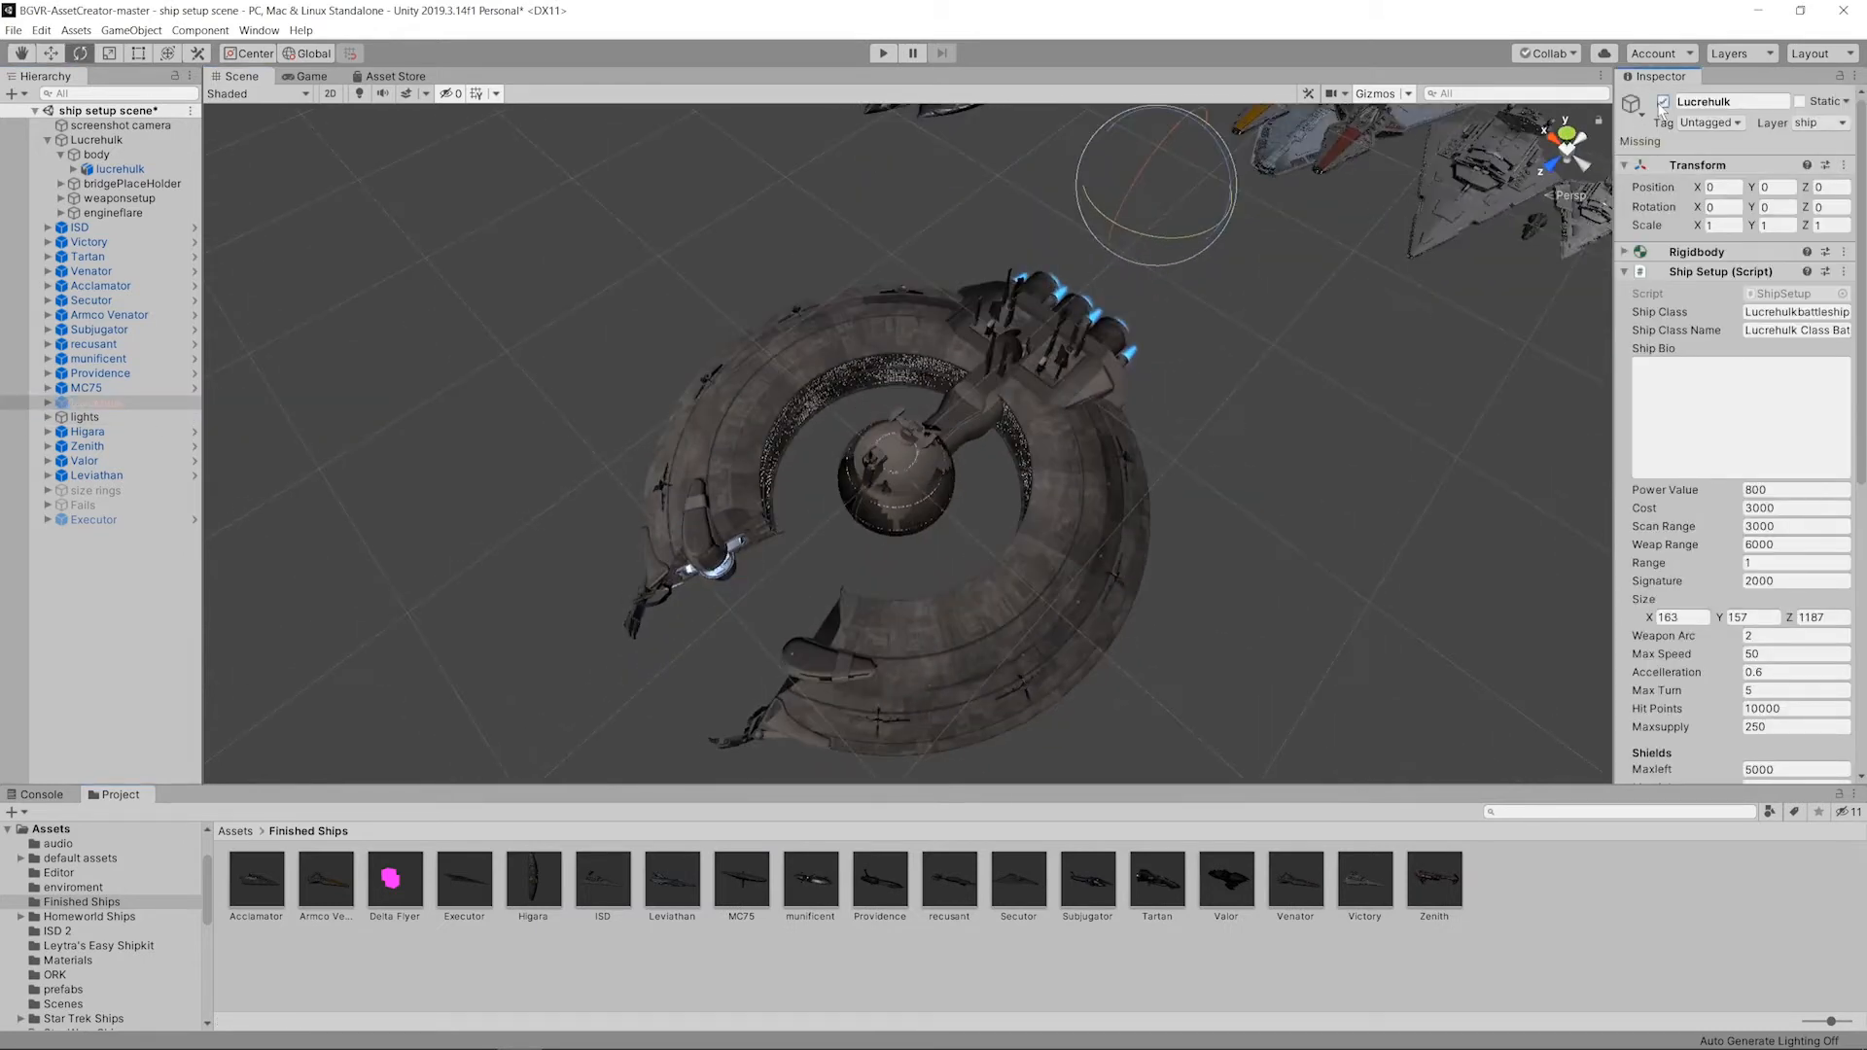
middle_click_drag(1308, 246, 924, 496)
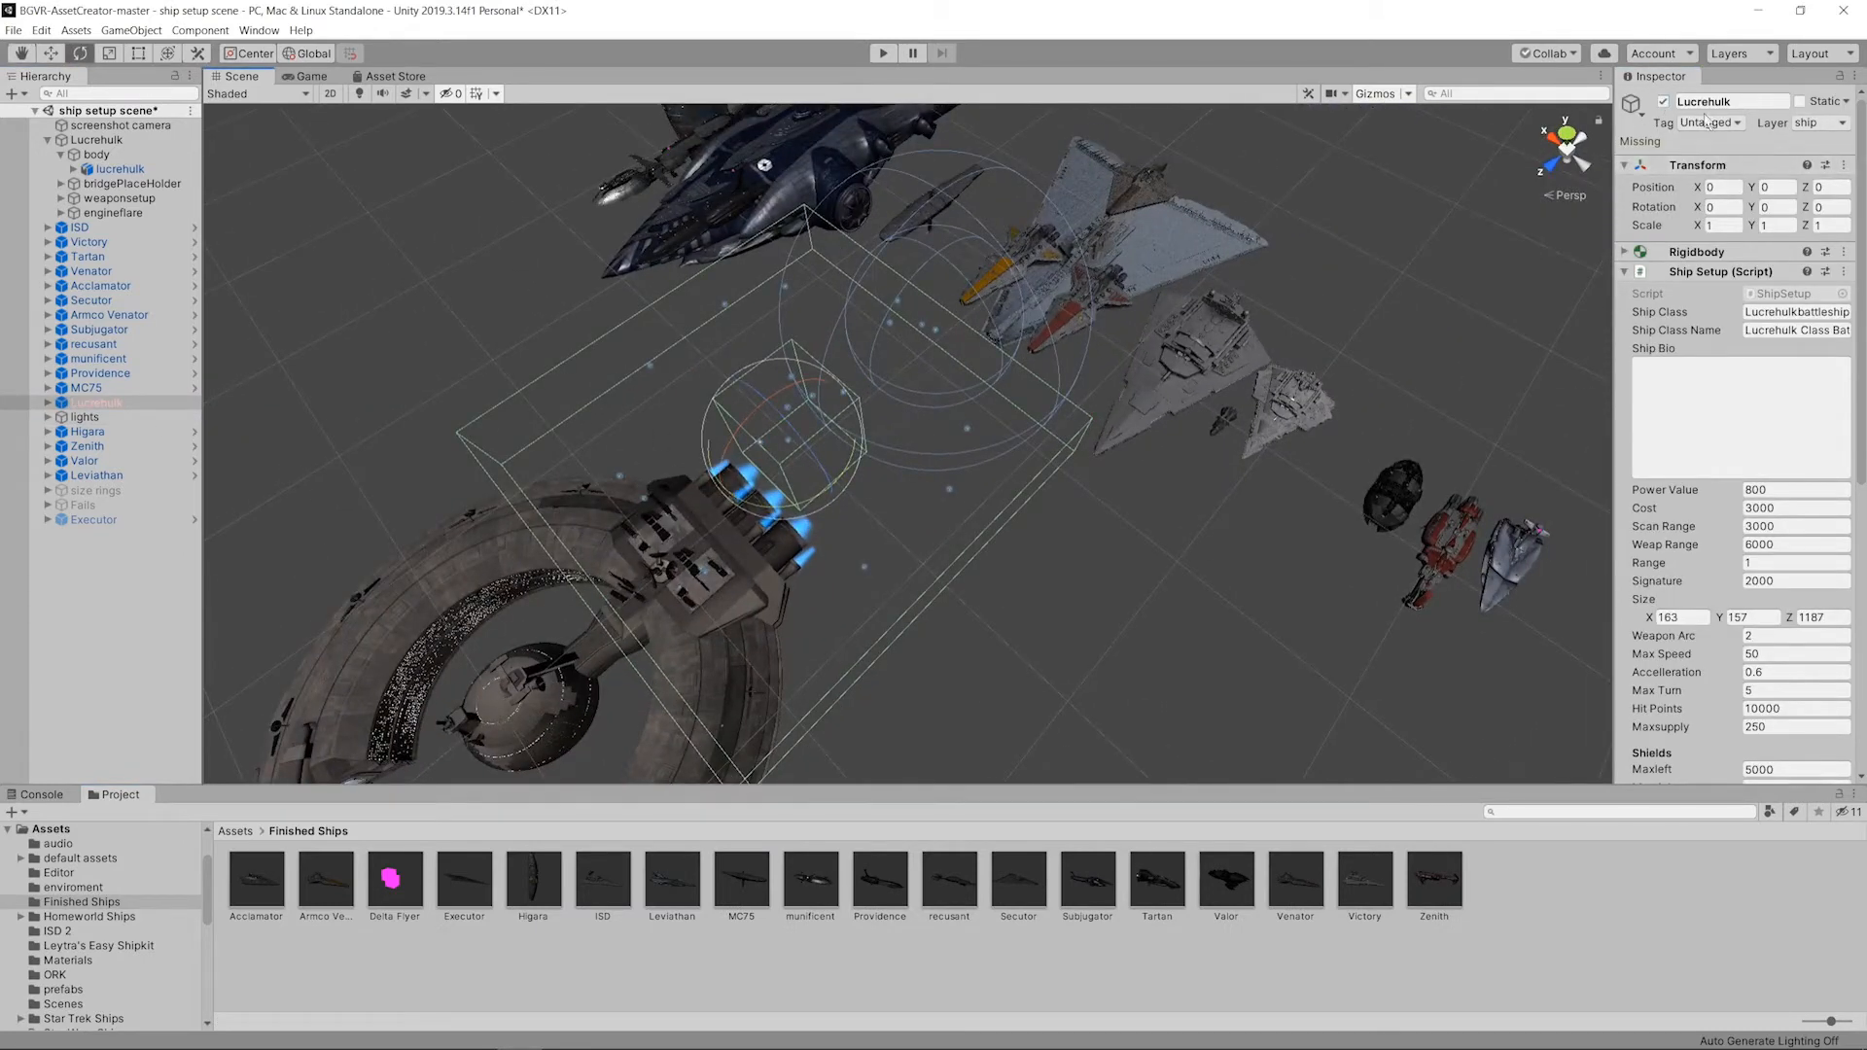
left_click(1664, 103)
scroll(1038, 592, "down", 3)
middle_click_drag(812, 753, 1200, 558)
scroll(1201, 558, "up", 4)
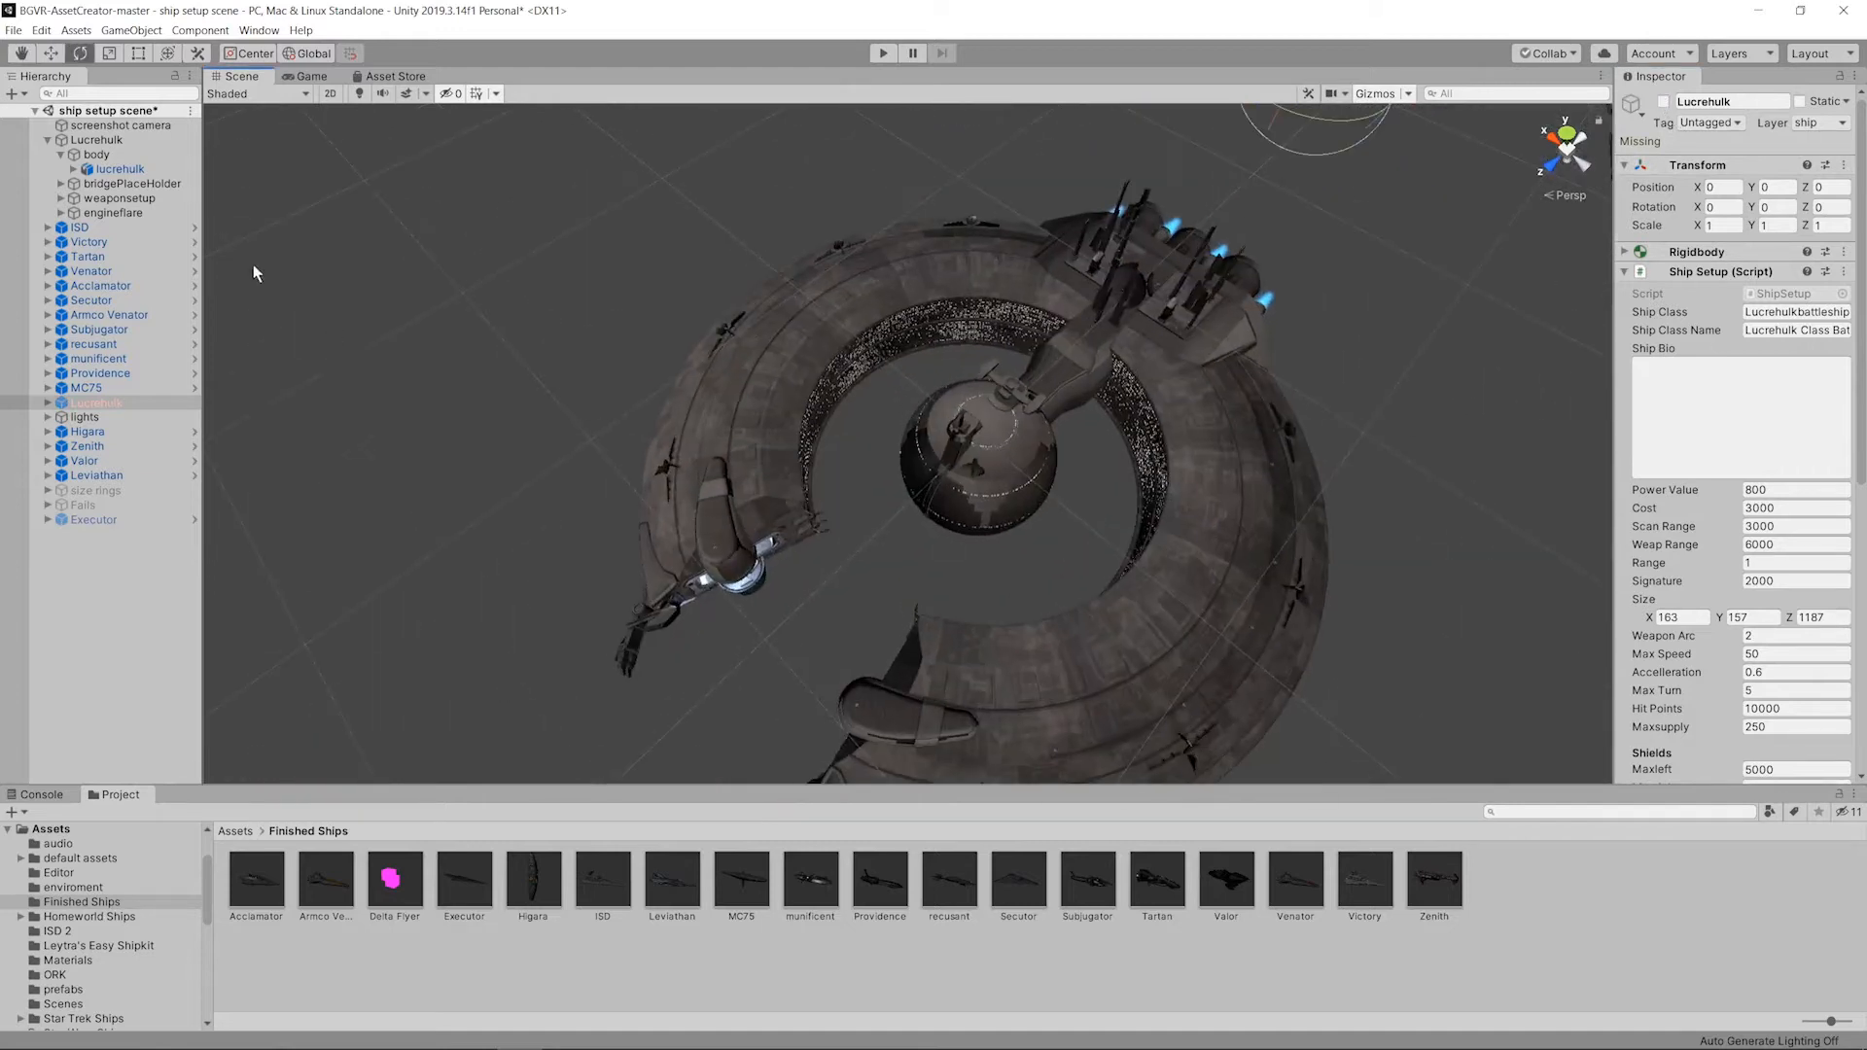
Step: Save the newly set-up Lucrehulk from the scene as a prefab in the Finished Ships folder
left_click(101, 142)
left_click_drag(966, 467, 1374, 321, "alt")
middle_click_drag(1373, 321, 1271, 377)
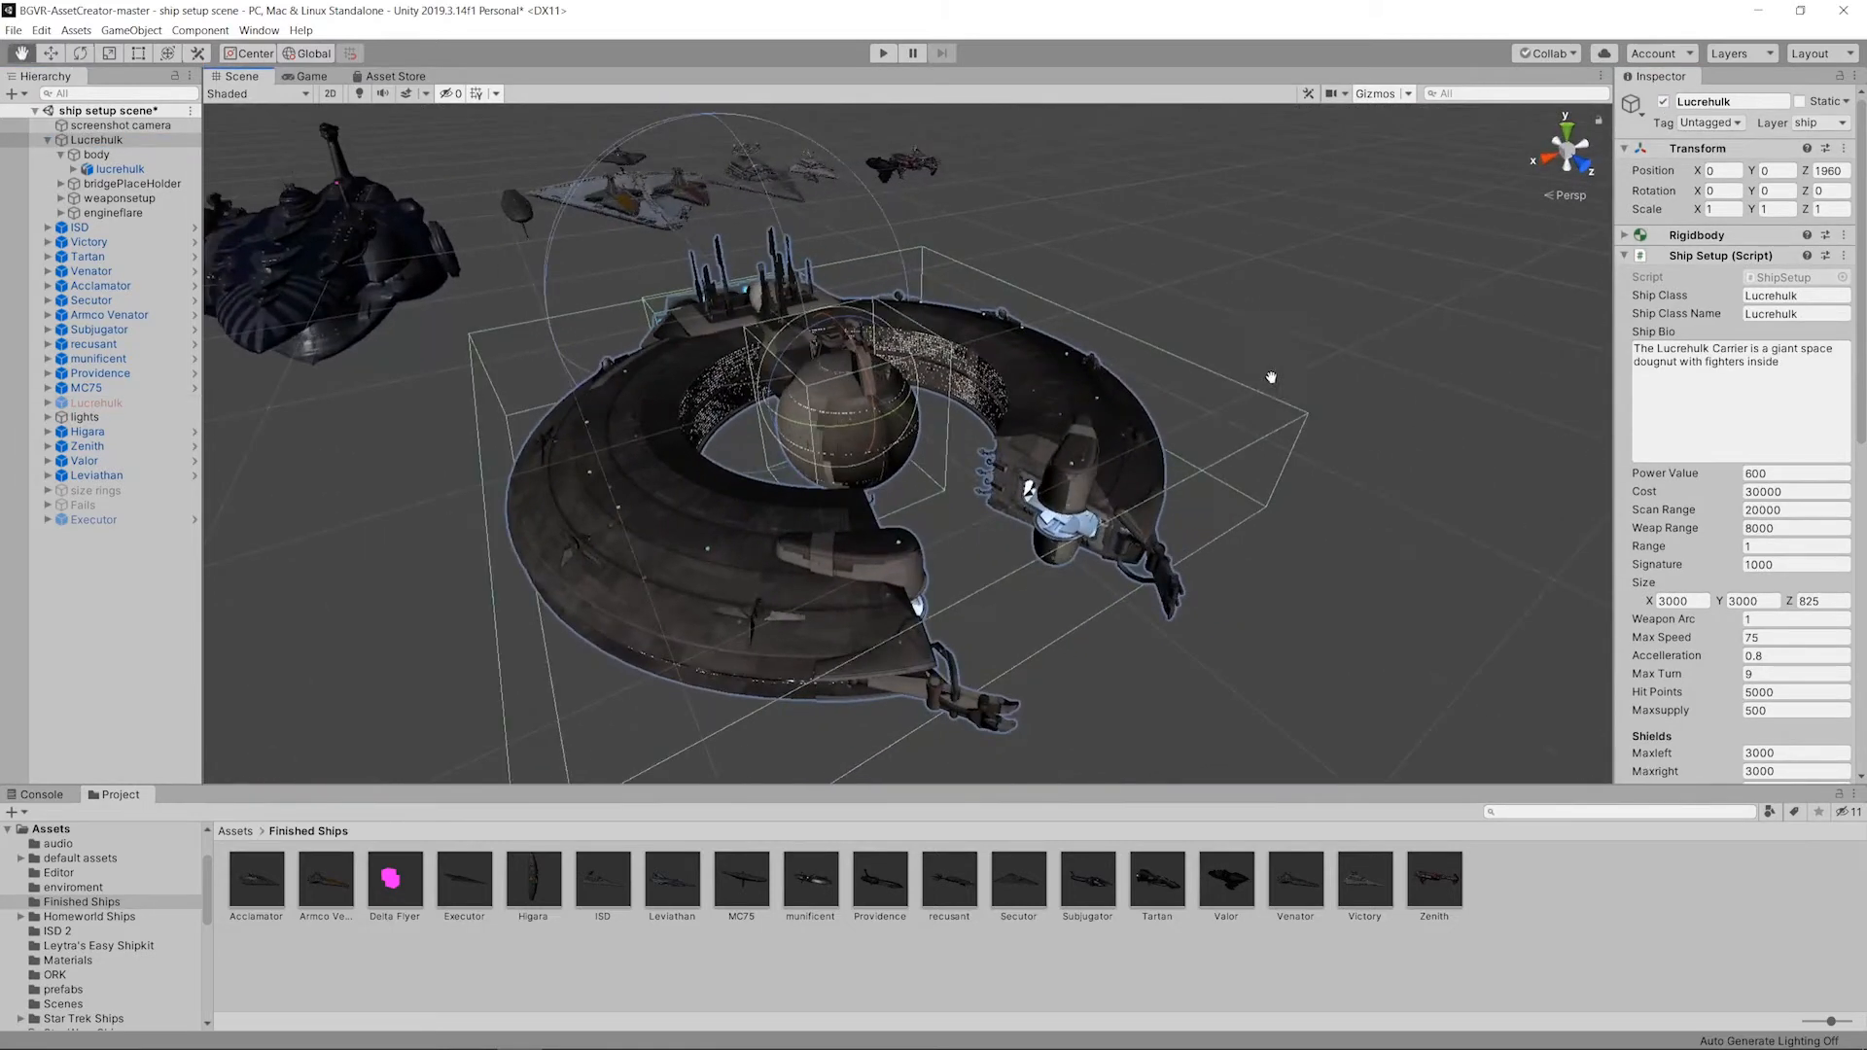
left_click_drag(989, 561, 918, 505, "alt")
left_click_drag(958, 570, 990, 520, "alt")
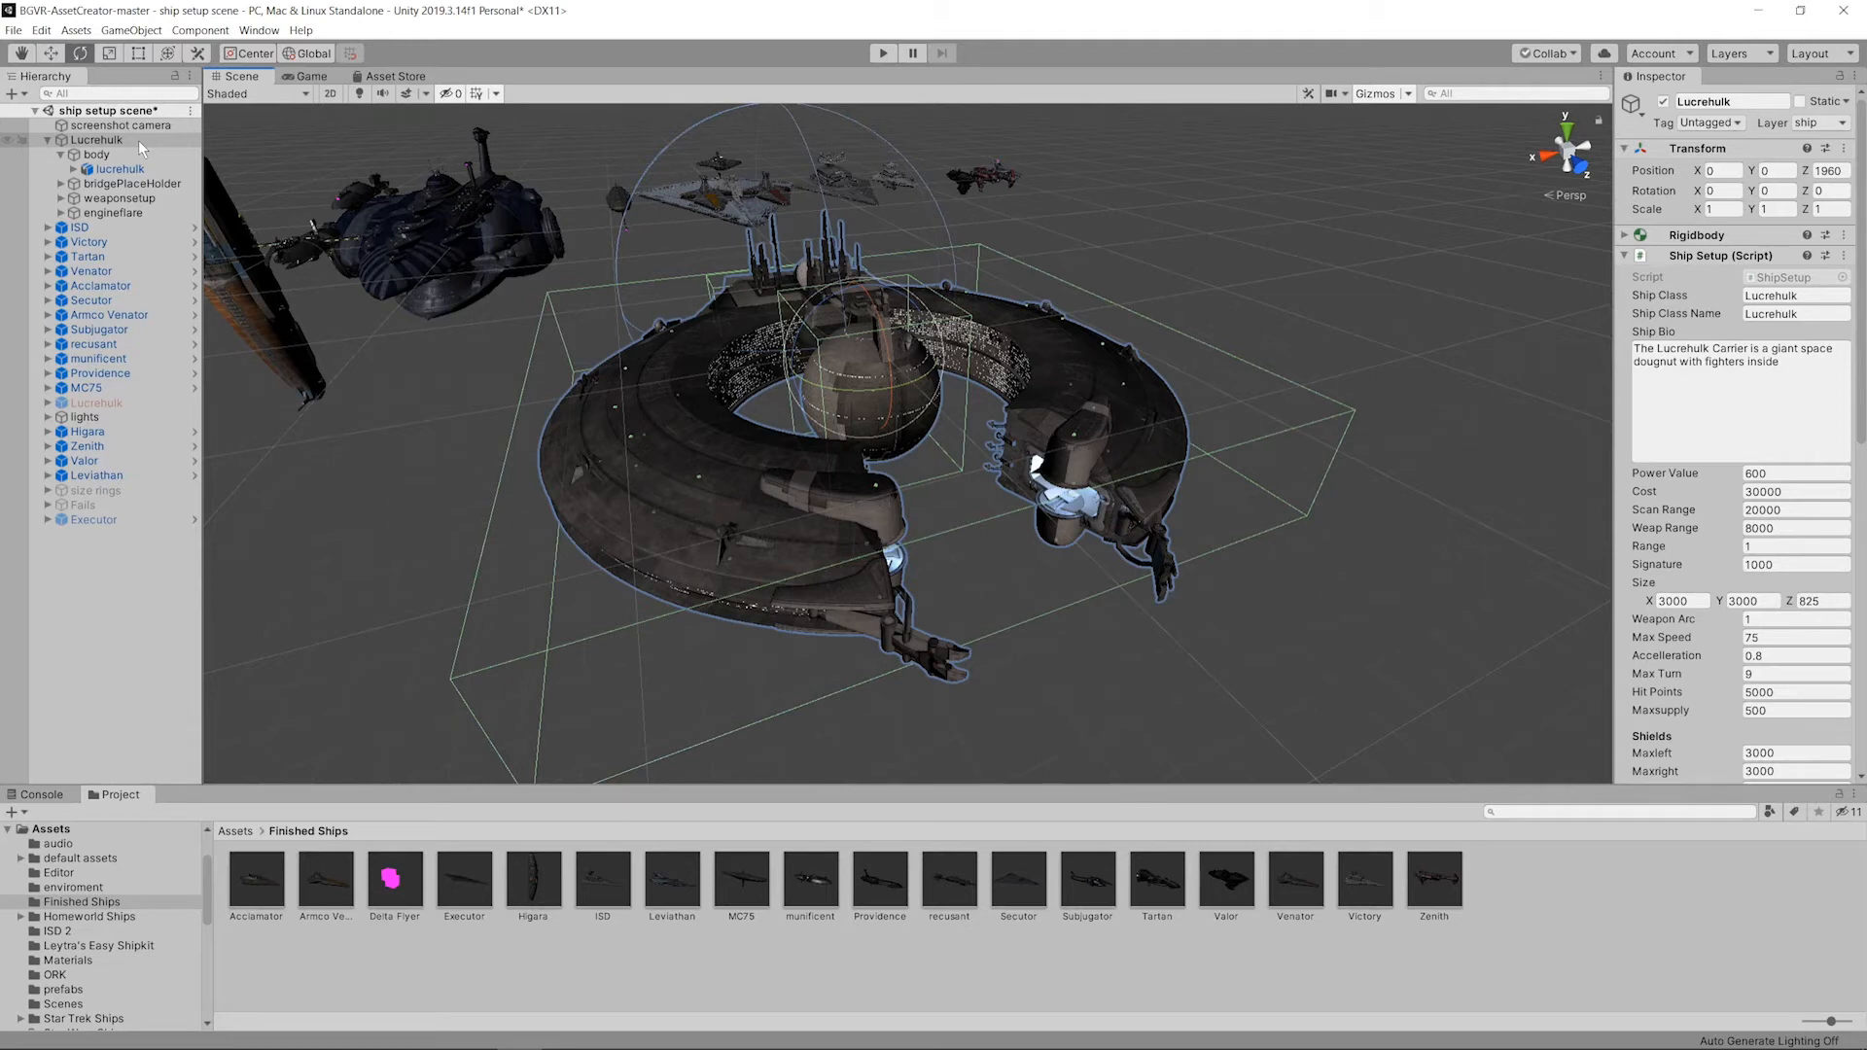
left_click_drag(138, 140, 1305, 675)
left_click_drag(1541, 883, 1539, 888)
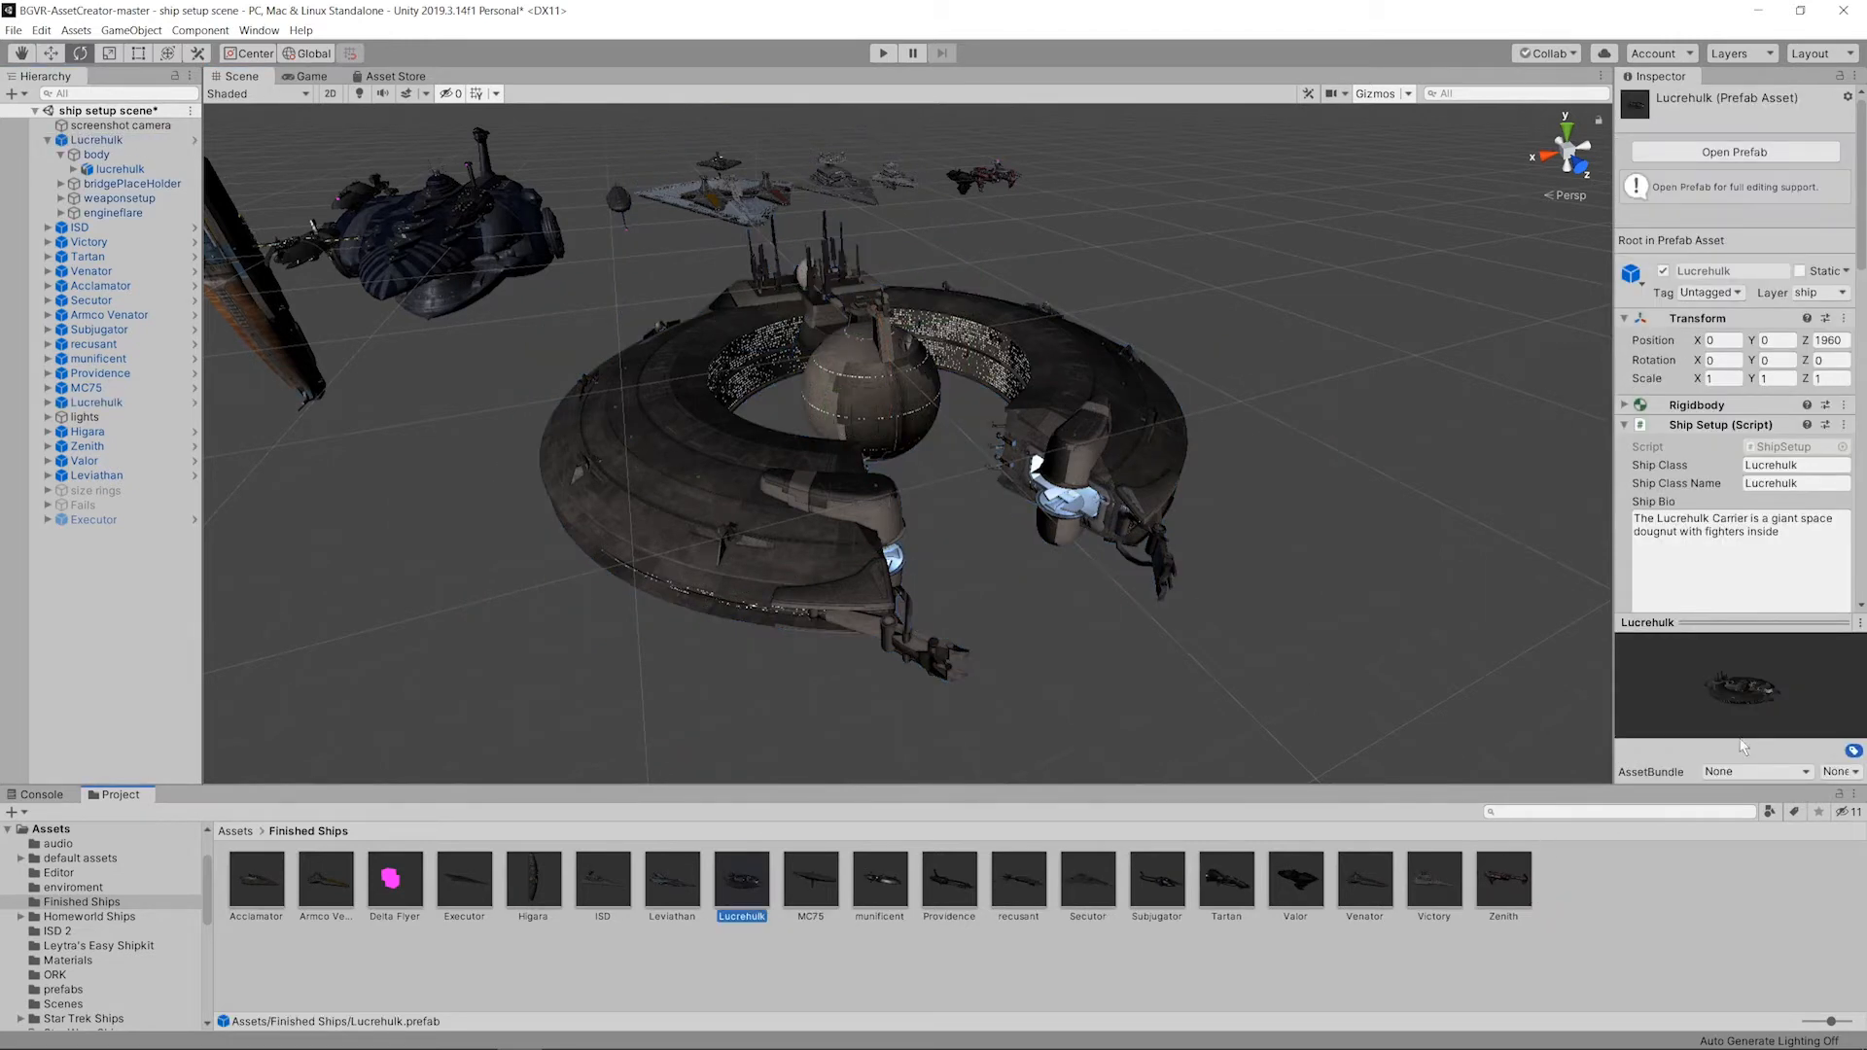
Step: Remove the unused AssetBundle names from the project and return to the ship setup scene
left_click(1755, 770)
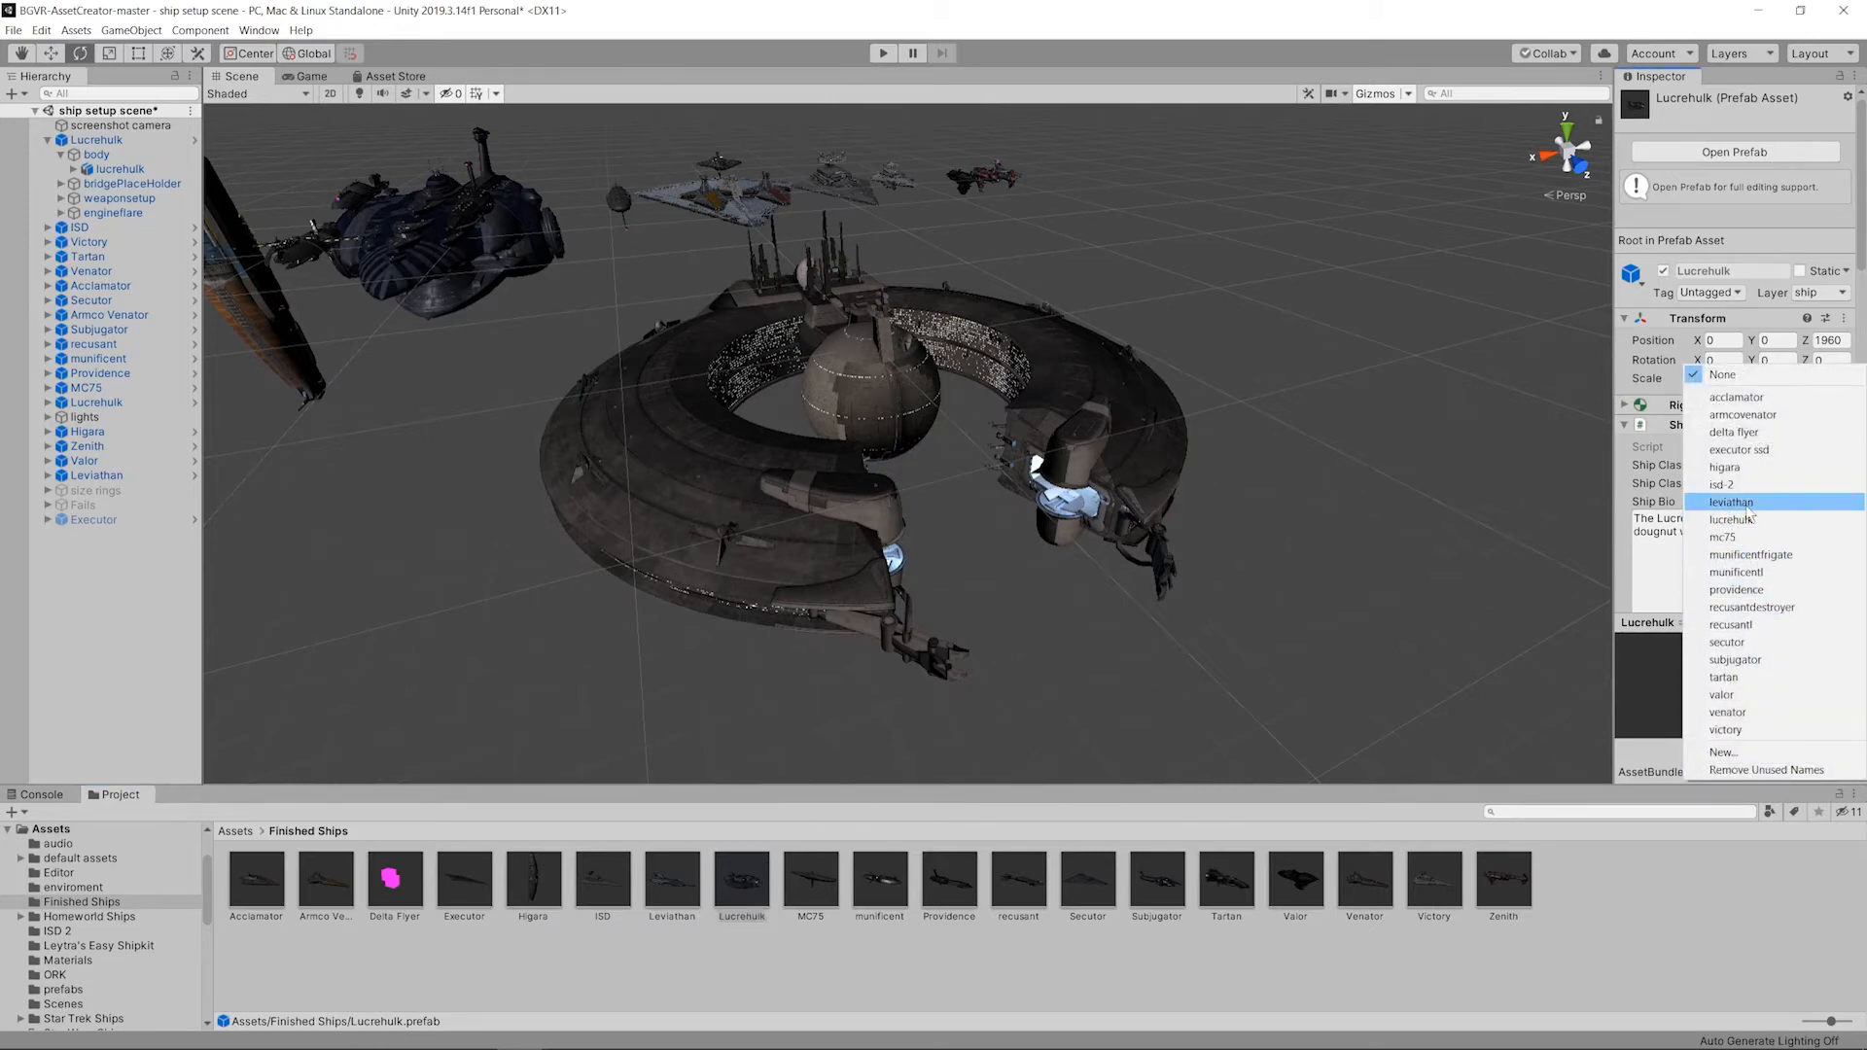
left_click(1747, 771)
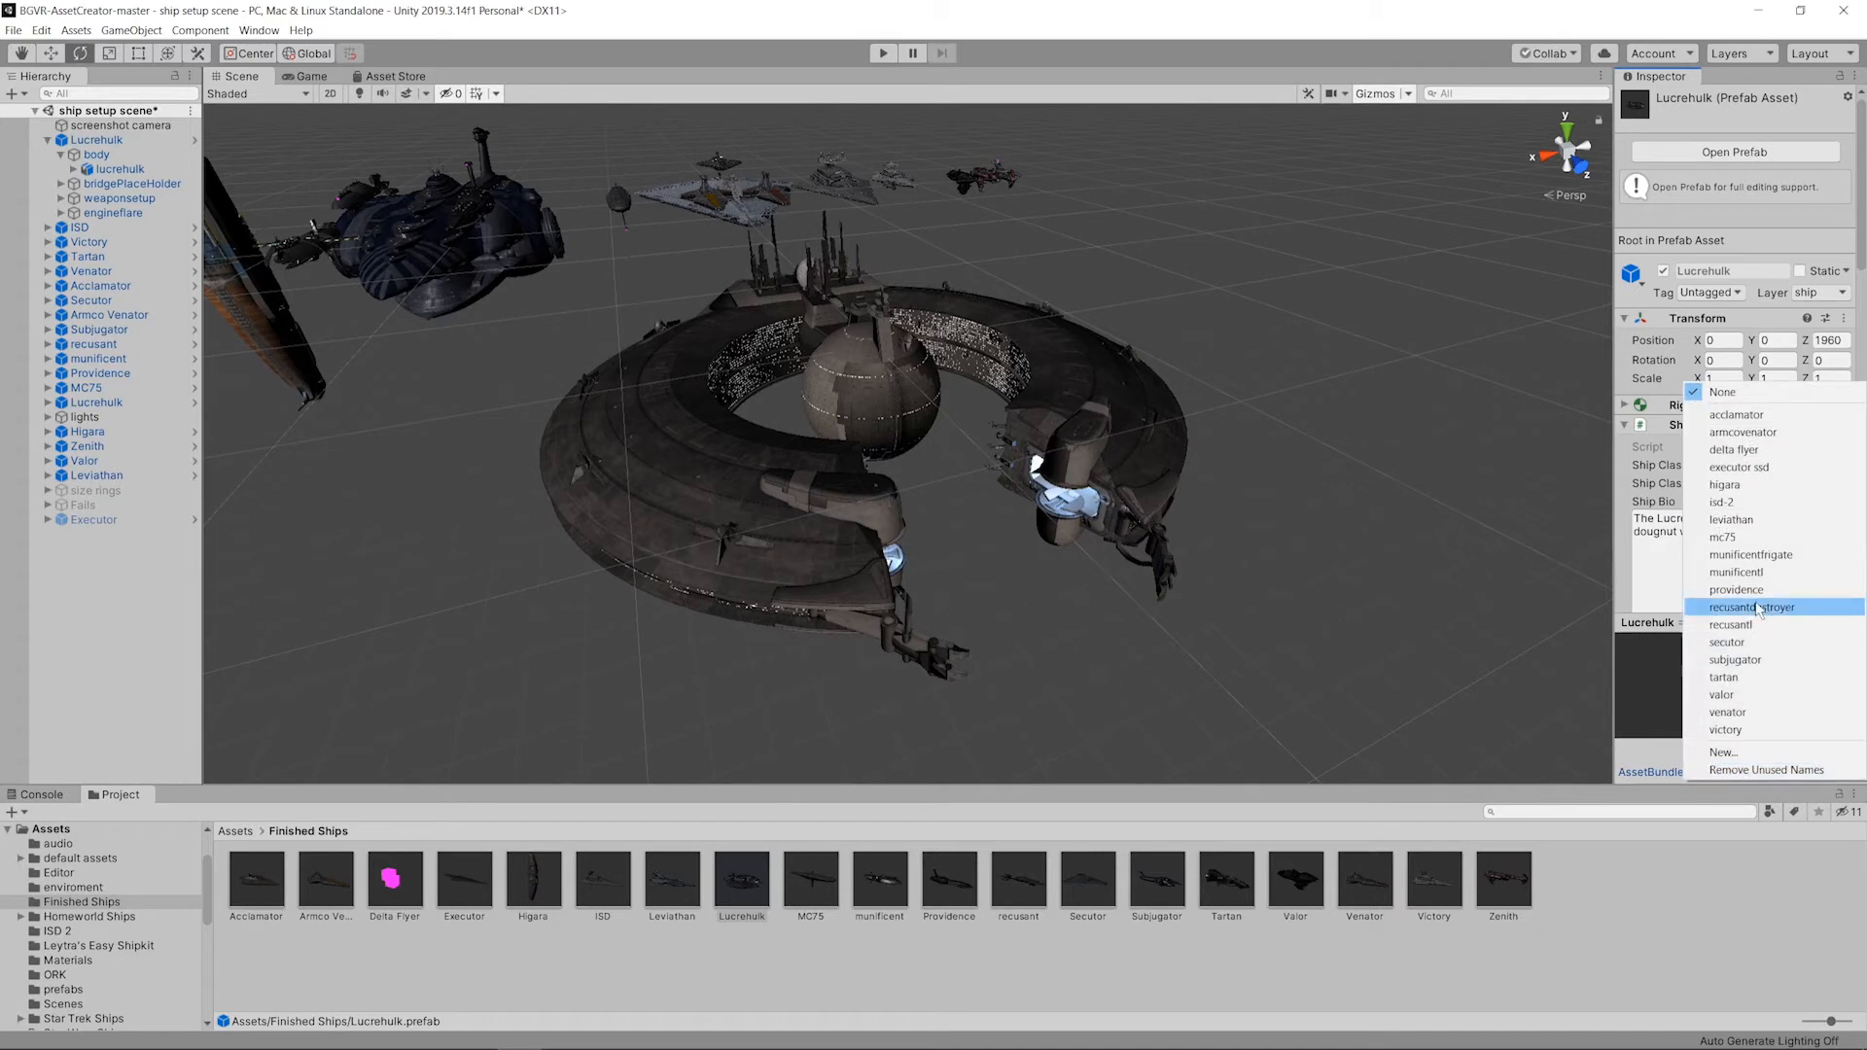
left_click(1721, 751)
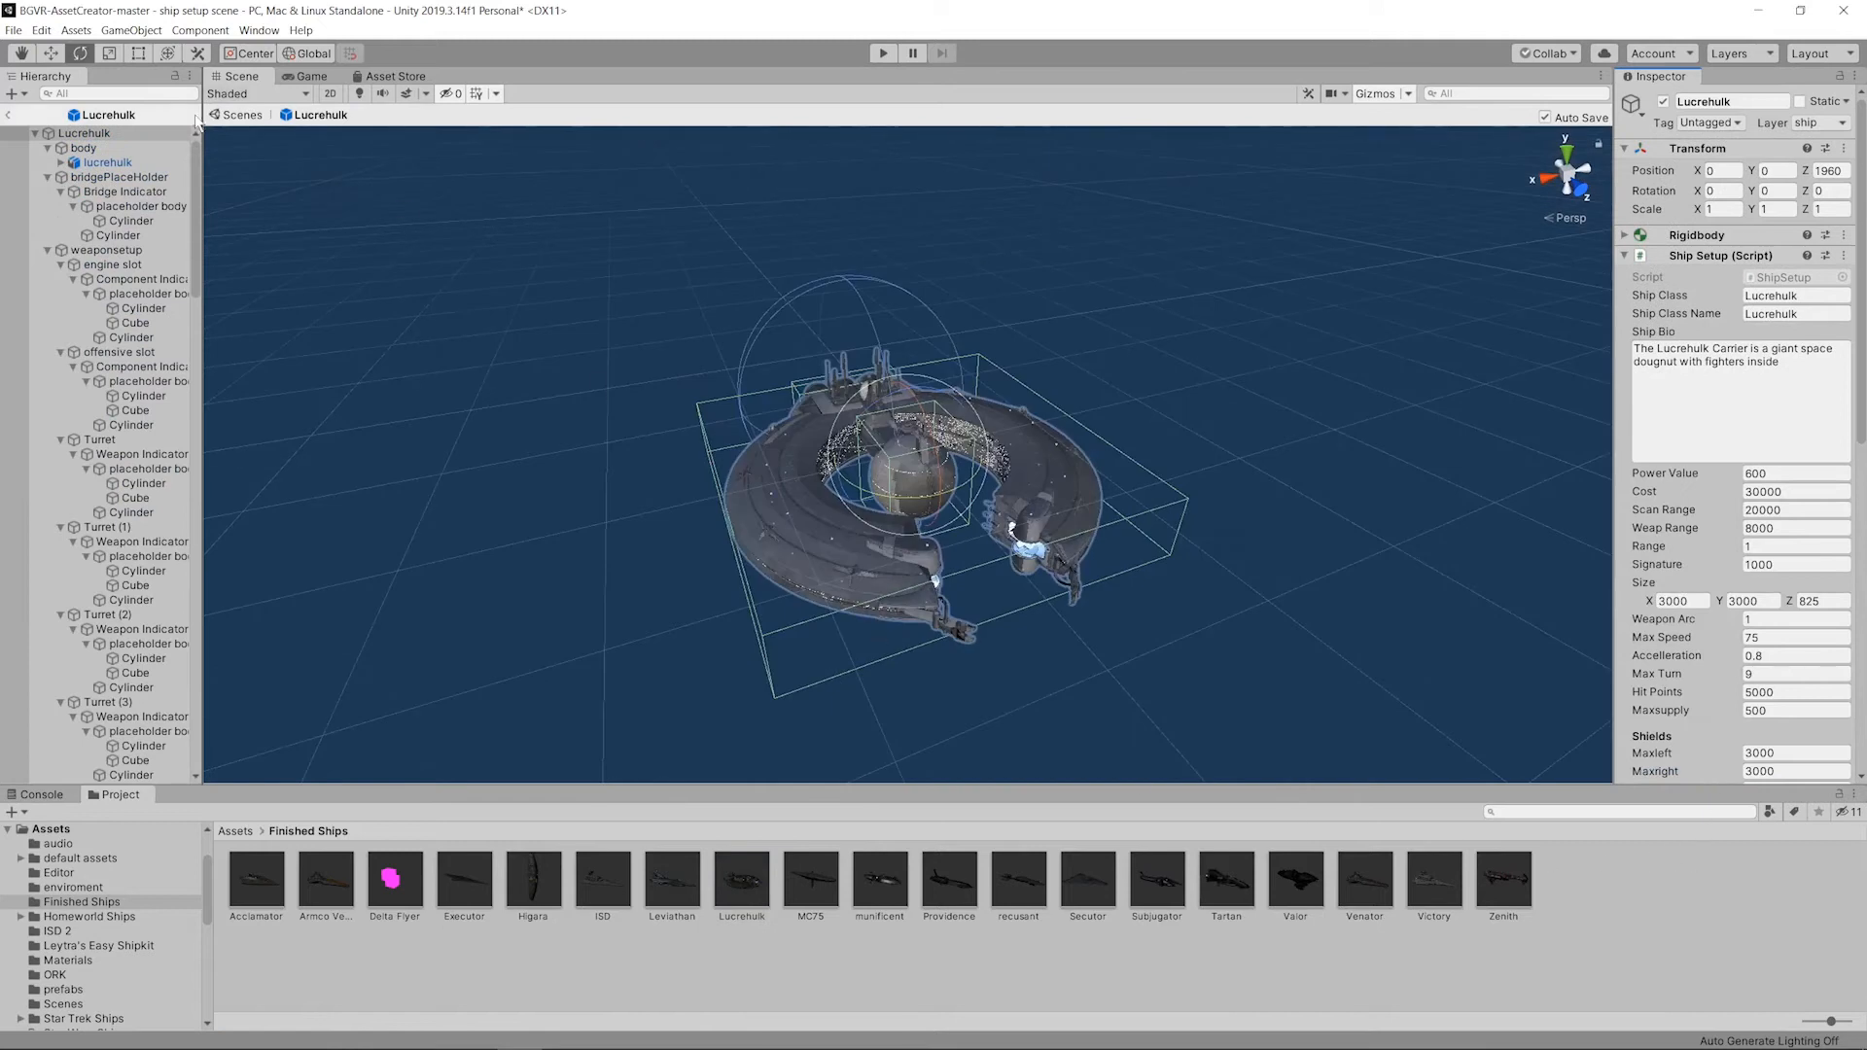
left_click(12, 116)
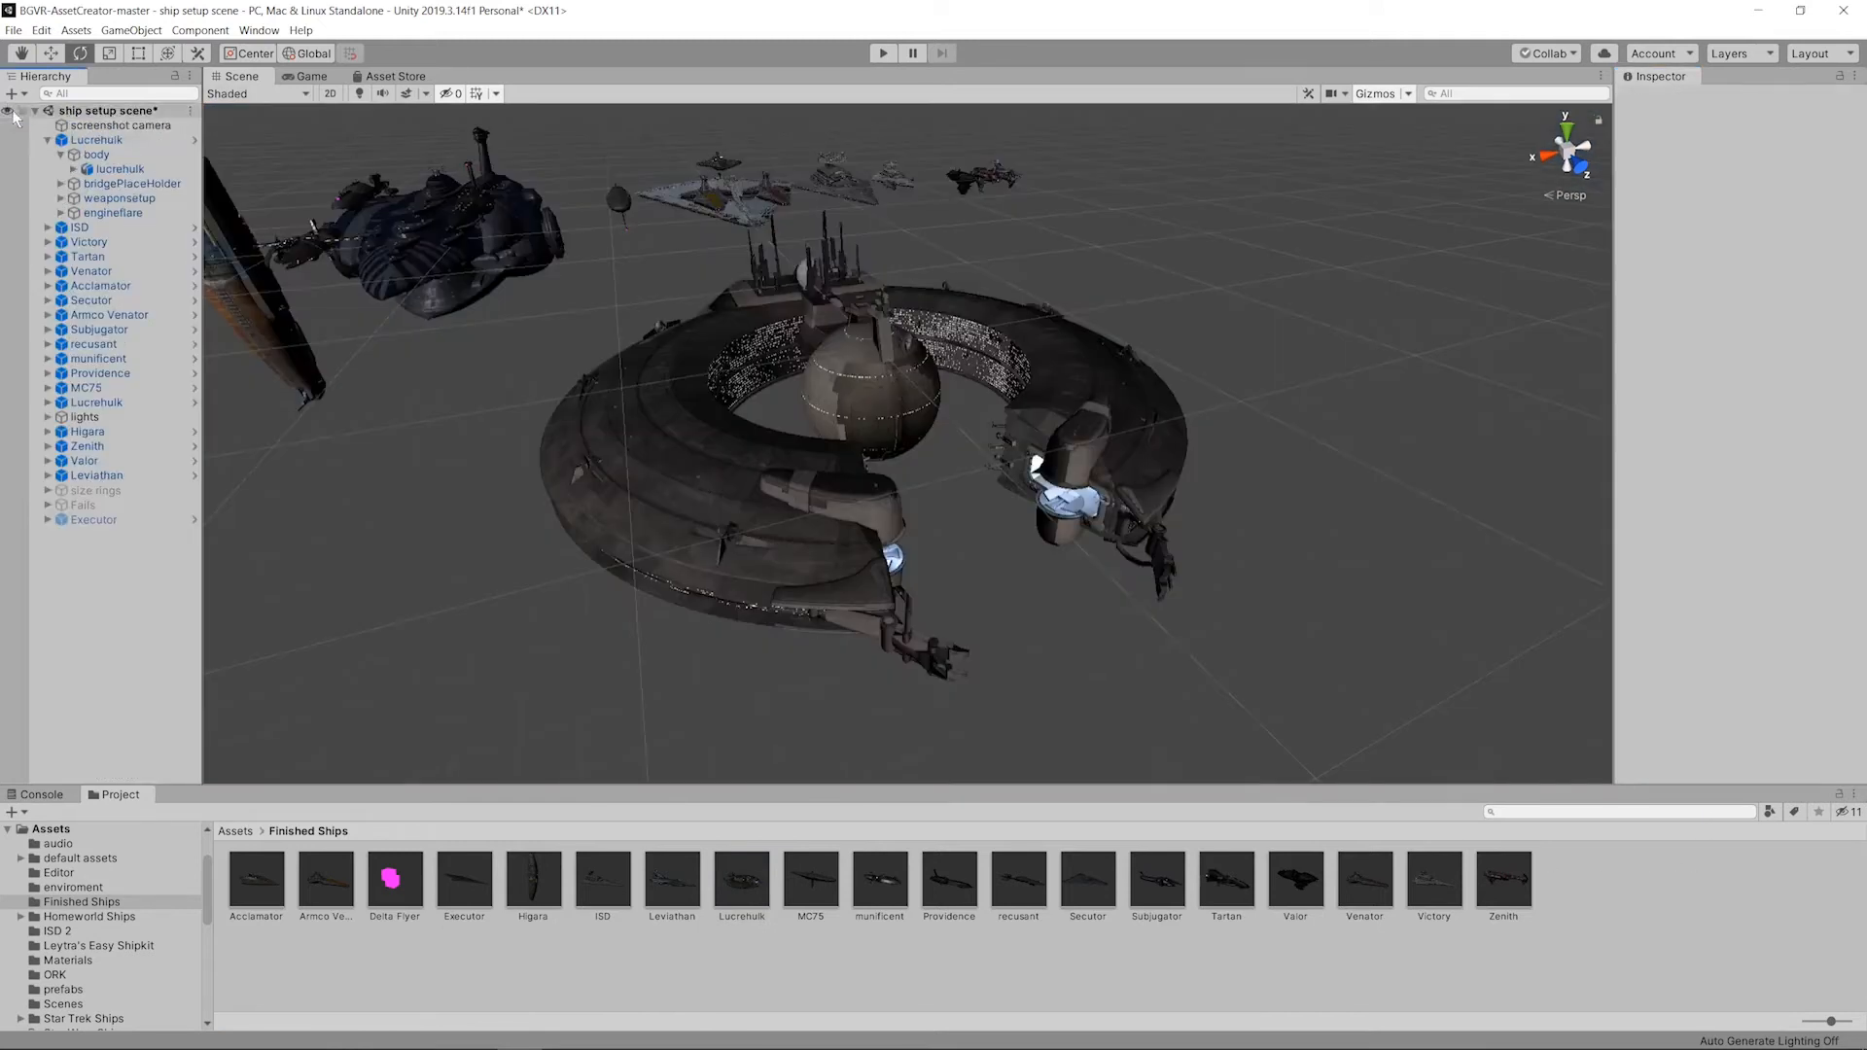
Step: Assign the Lucrehulk prefab to a new AssetBundle named lucrehulk
left_click(741, 880)
left_click(1765, 773)
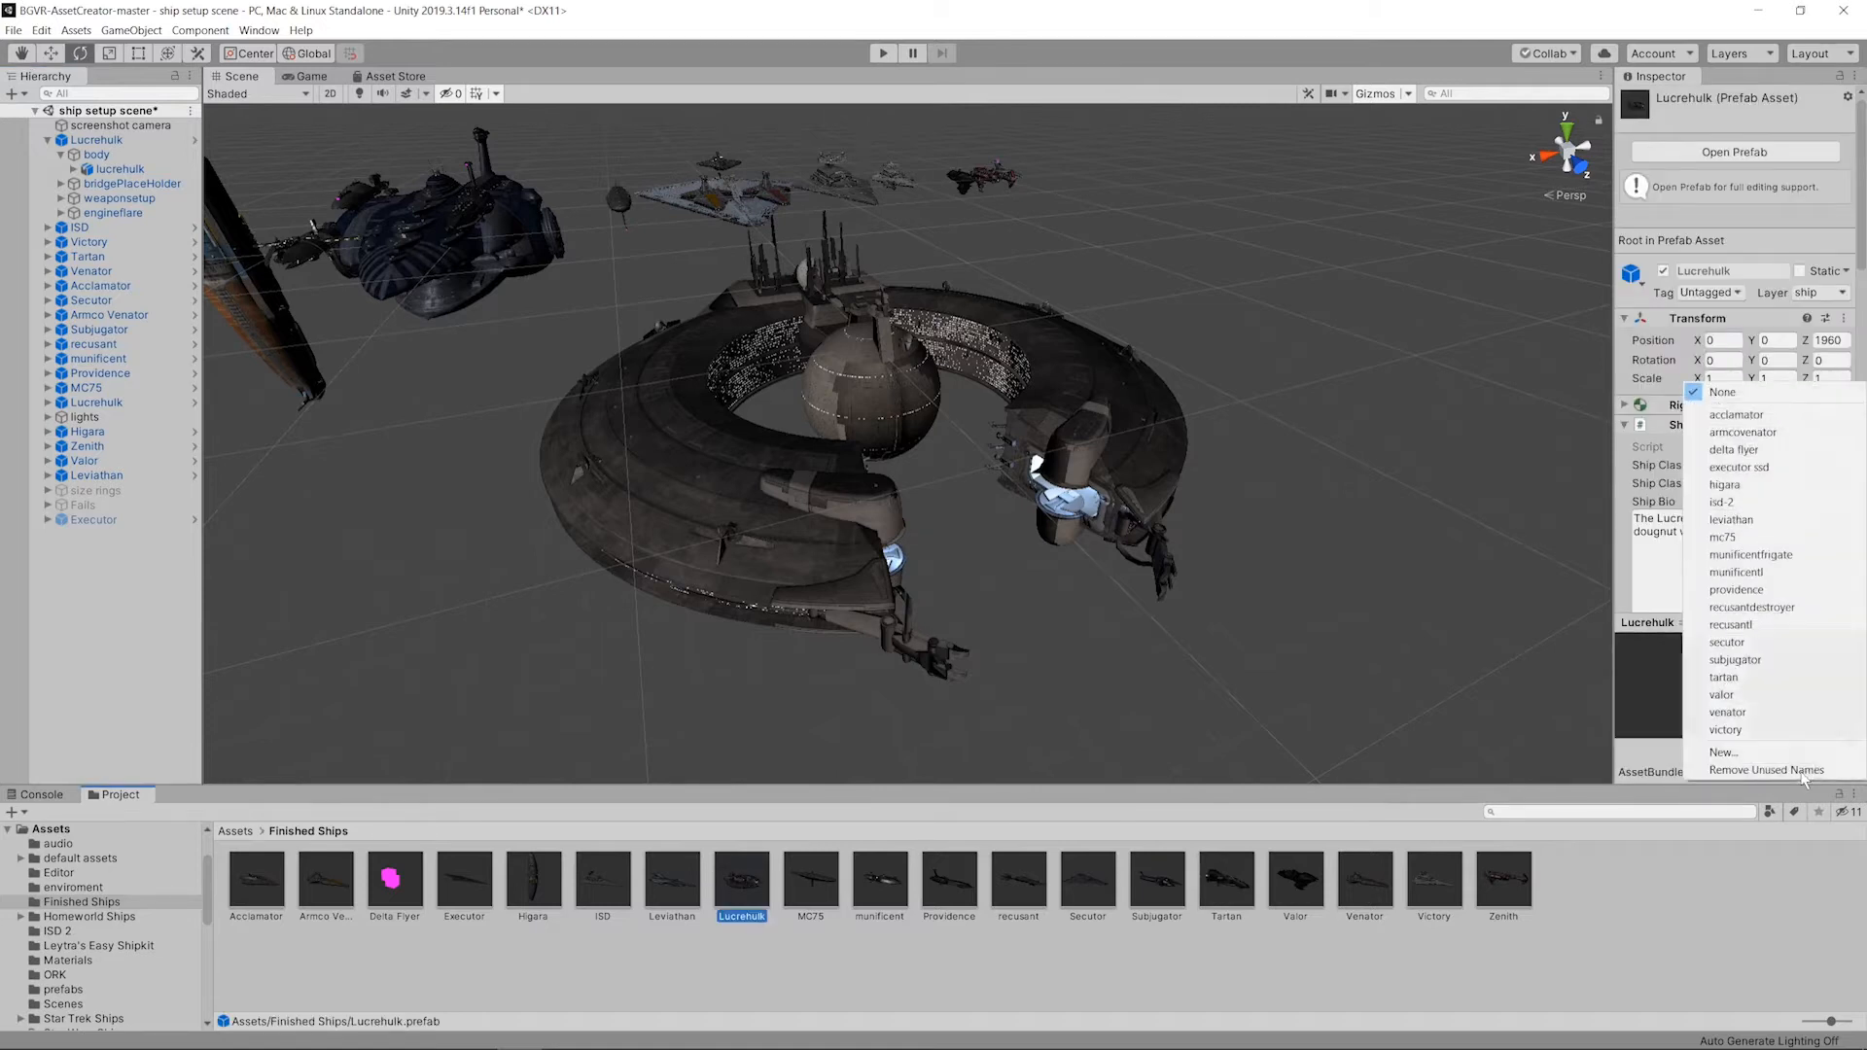
left_click(1722, 752)
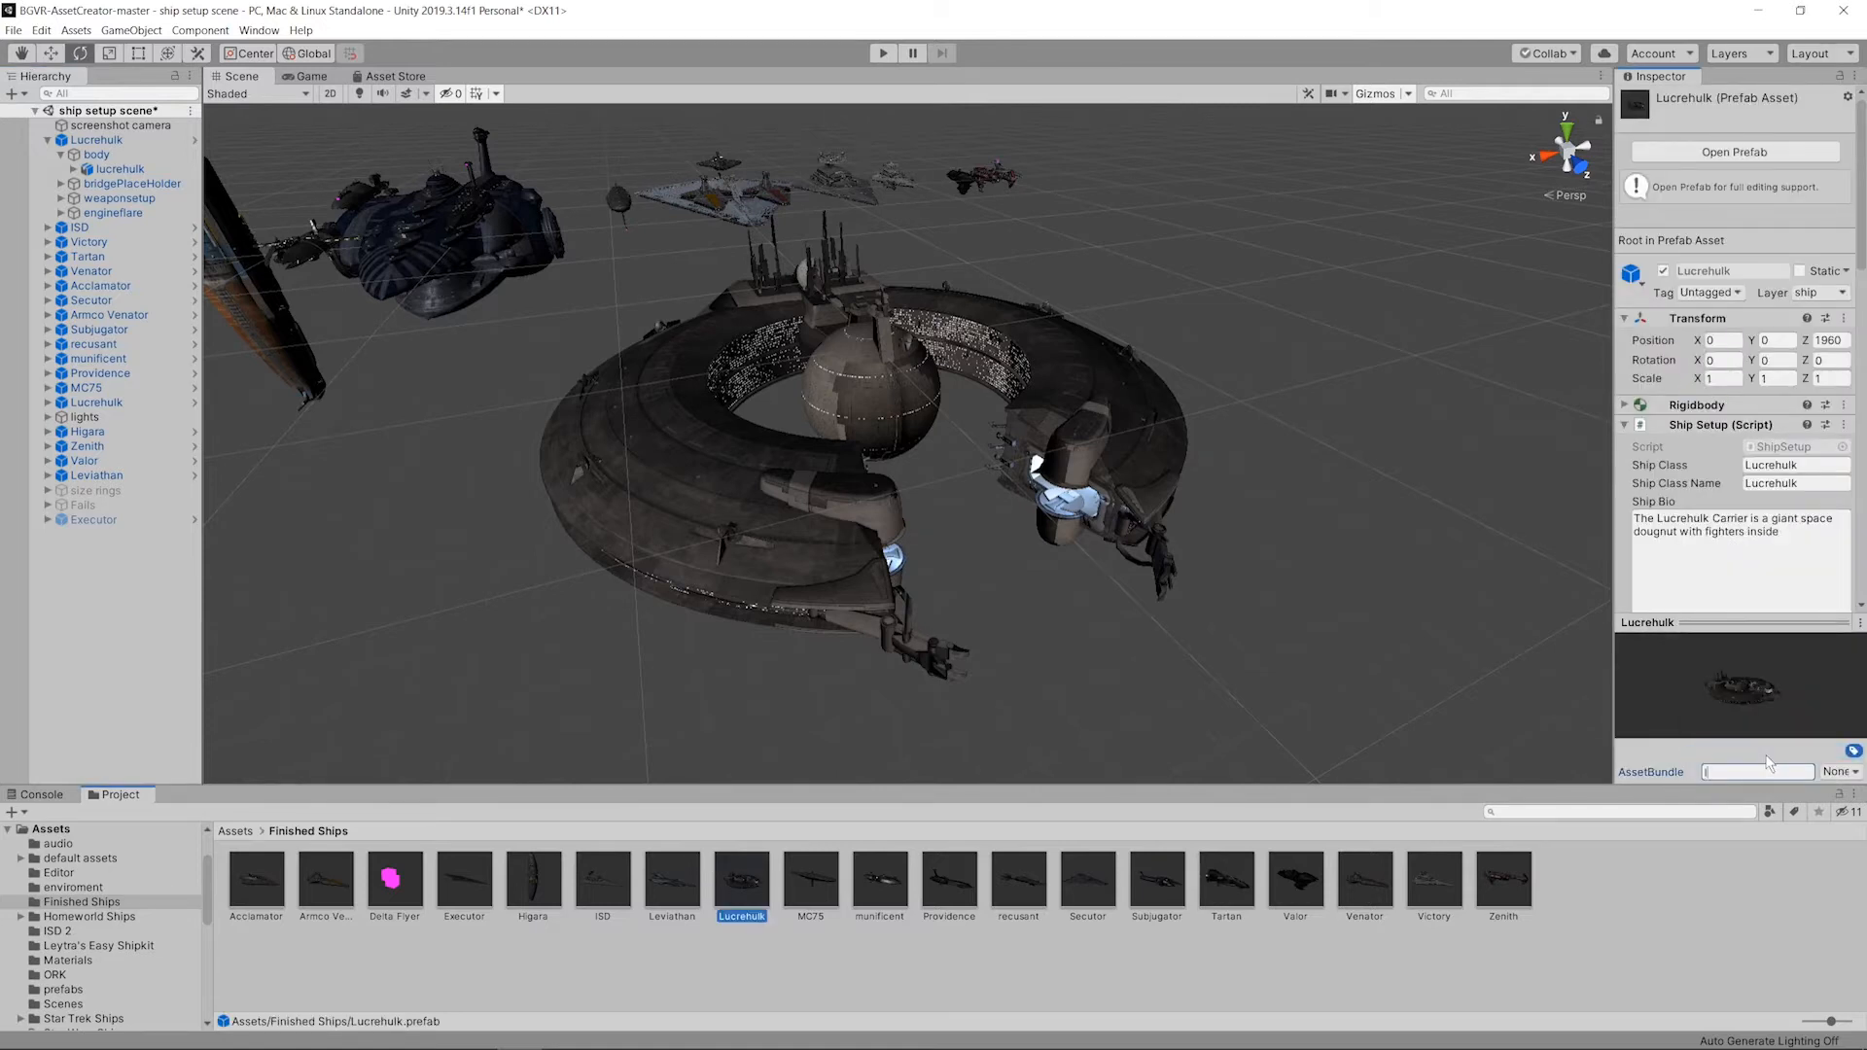
type("lucrehulk")
key("Return")
left_click(1704, 907)
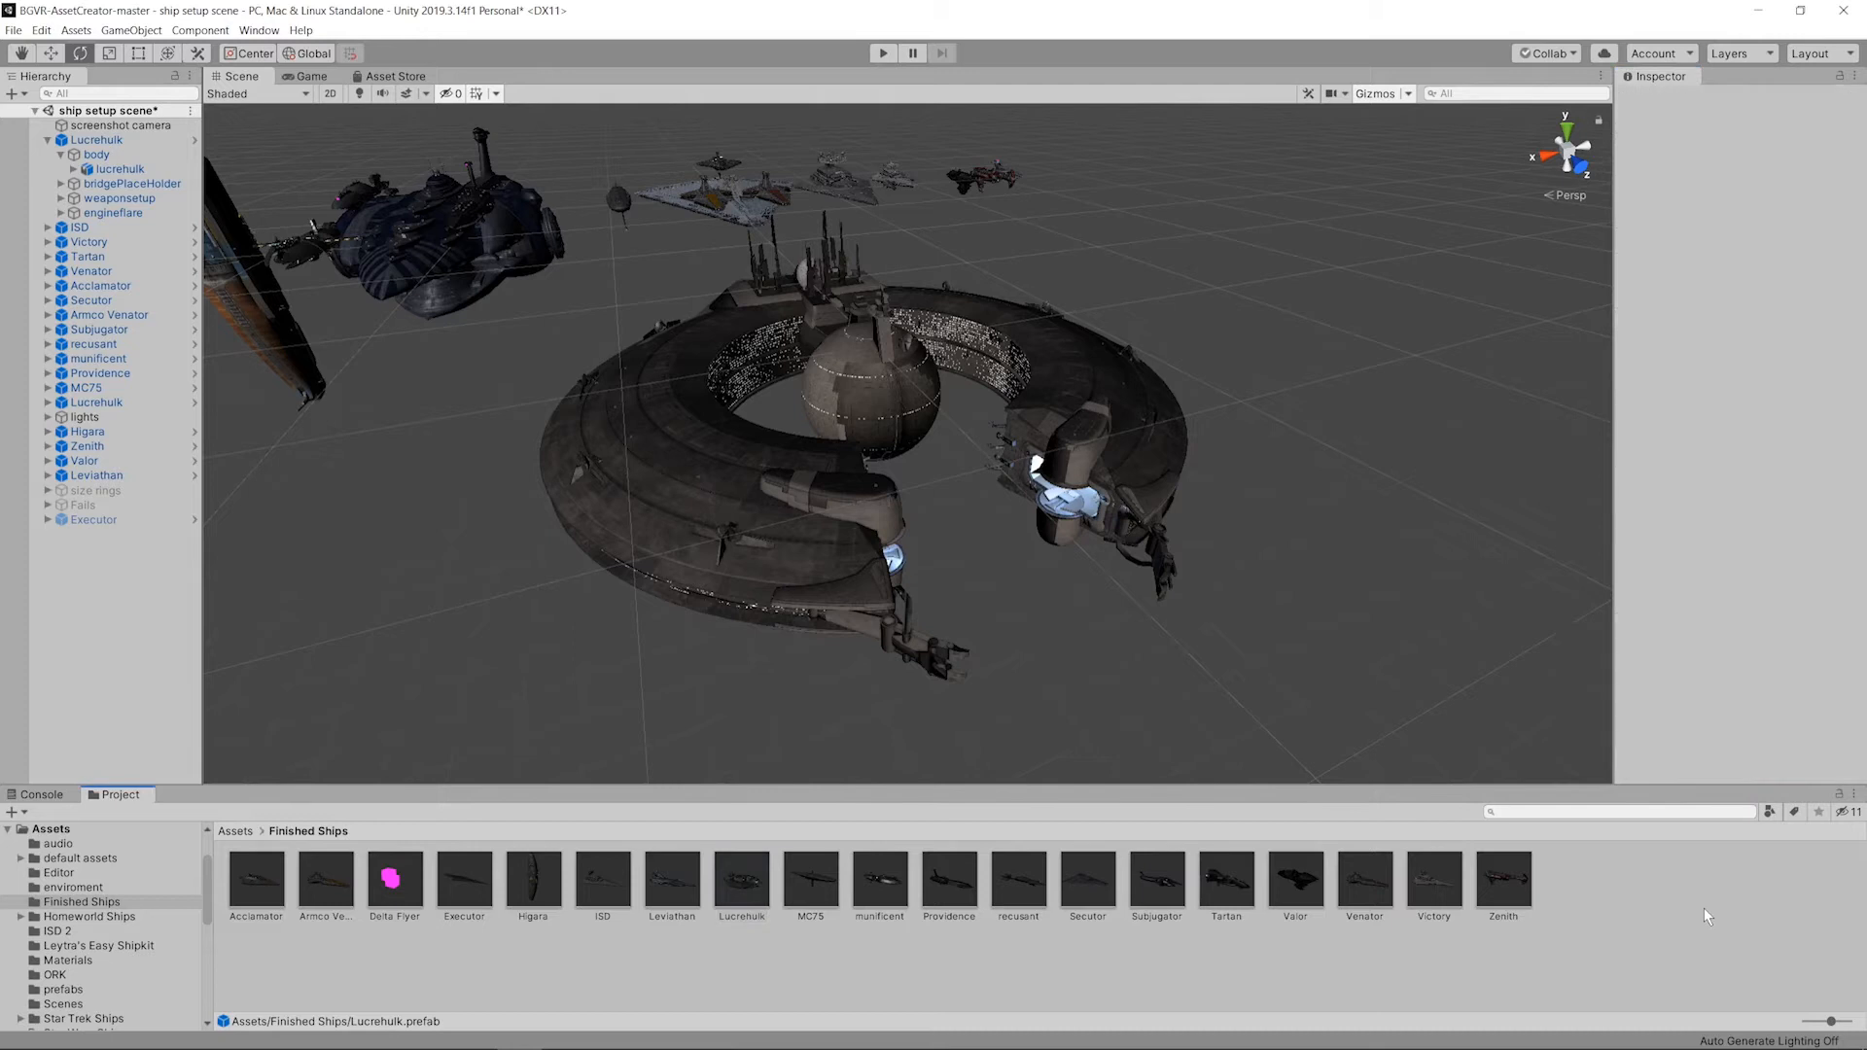
Step: Build the AssetBundles from the selected Lucrehulk prefab
left_click(733, 895)
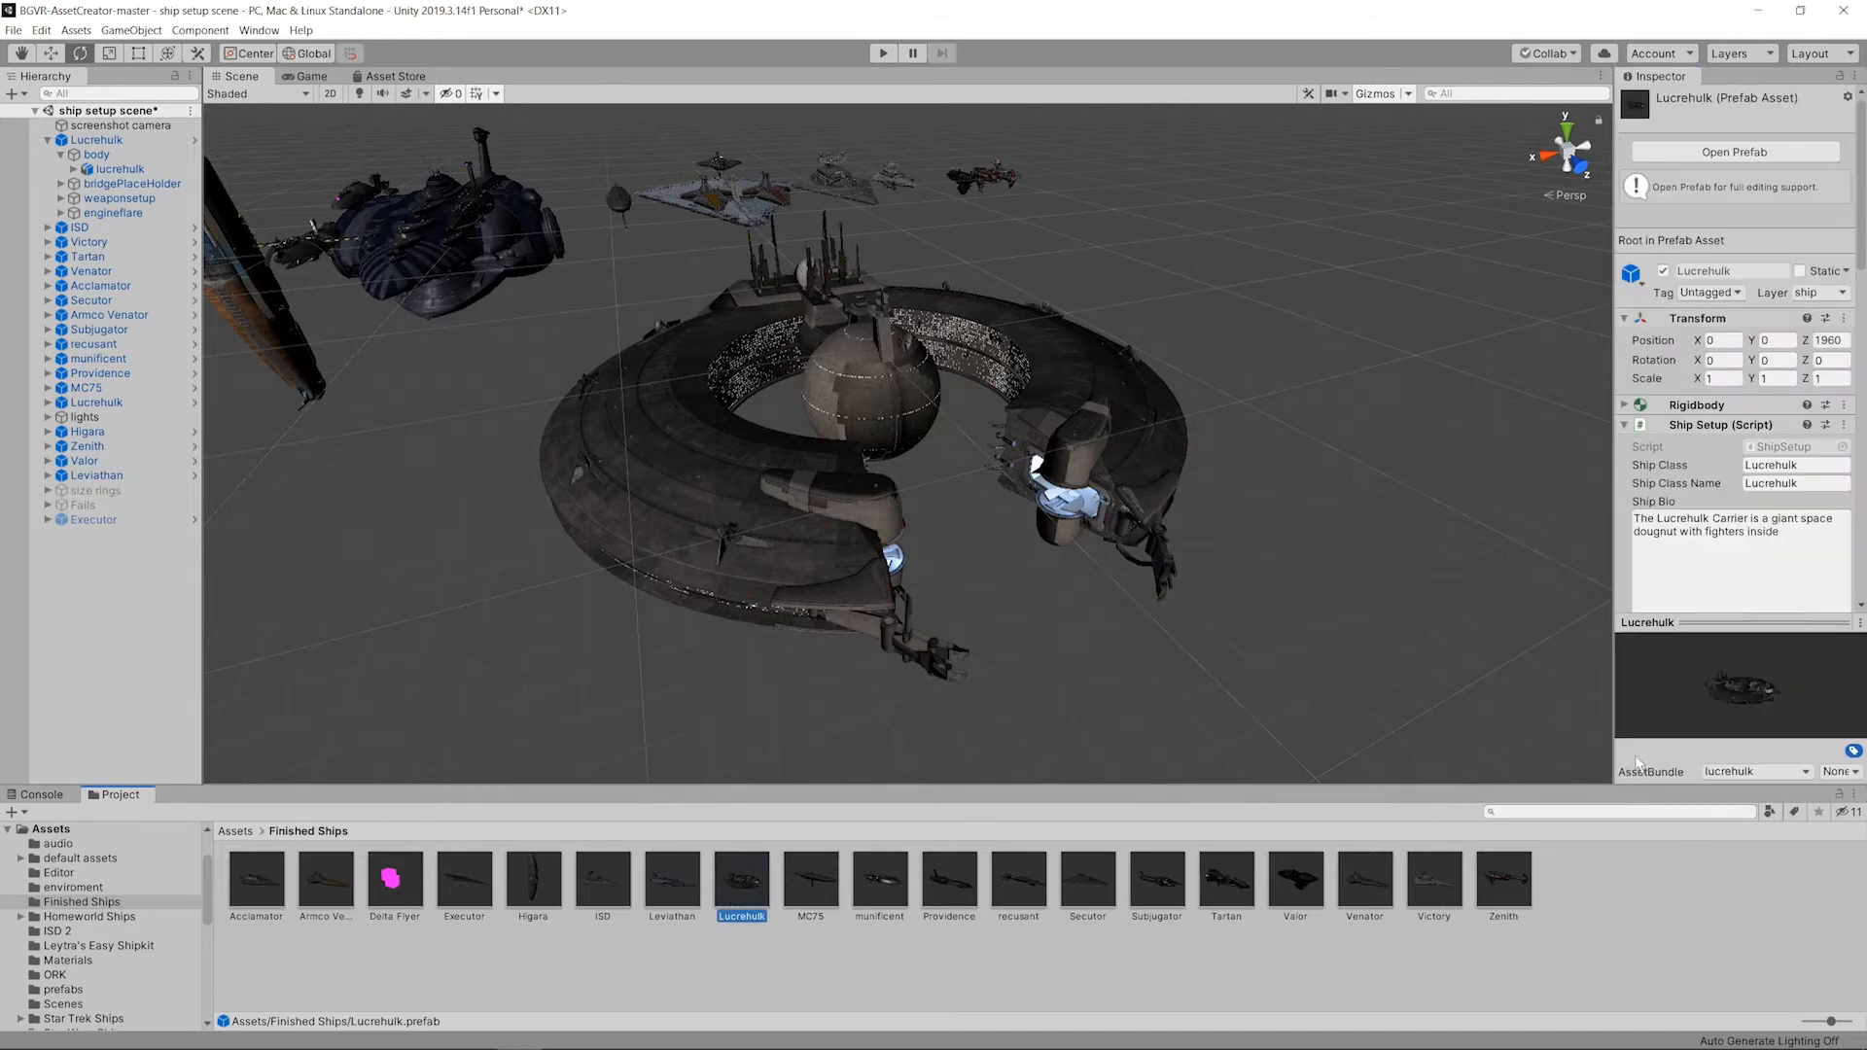
right_click(720, 894)
mouse_move(771, 878)
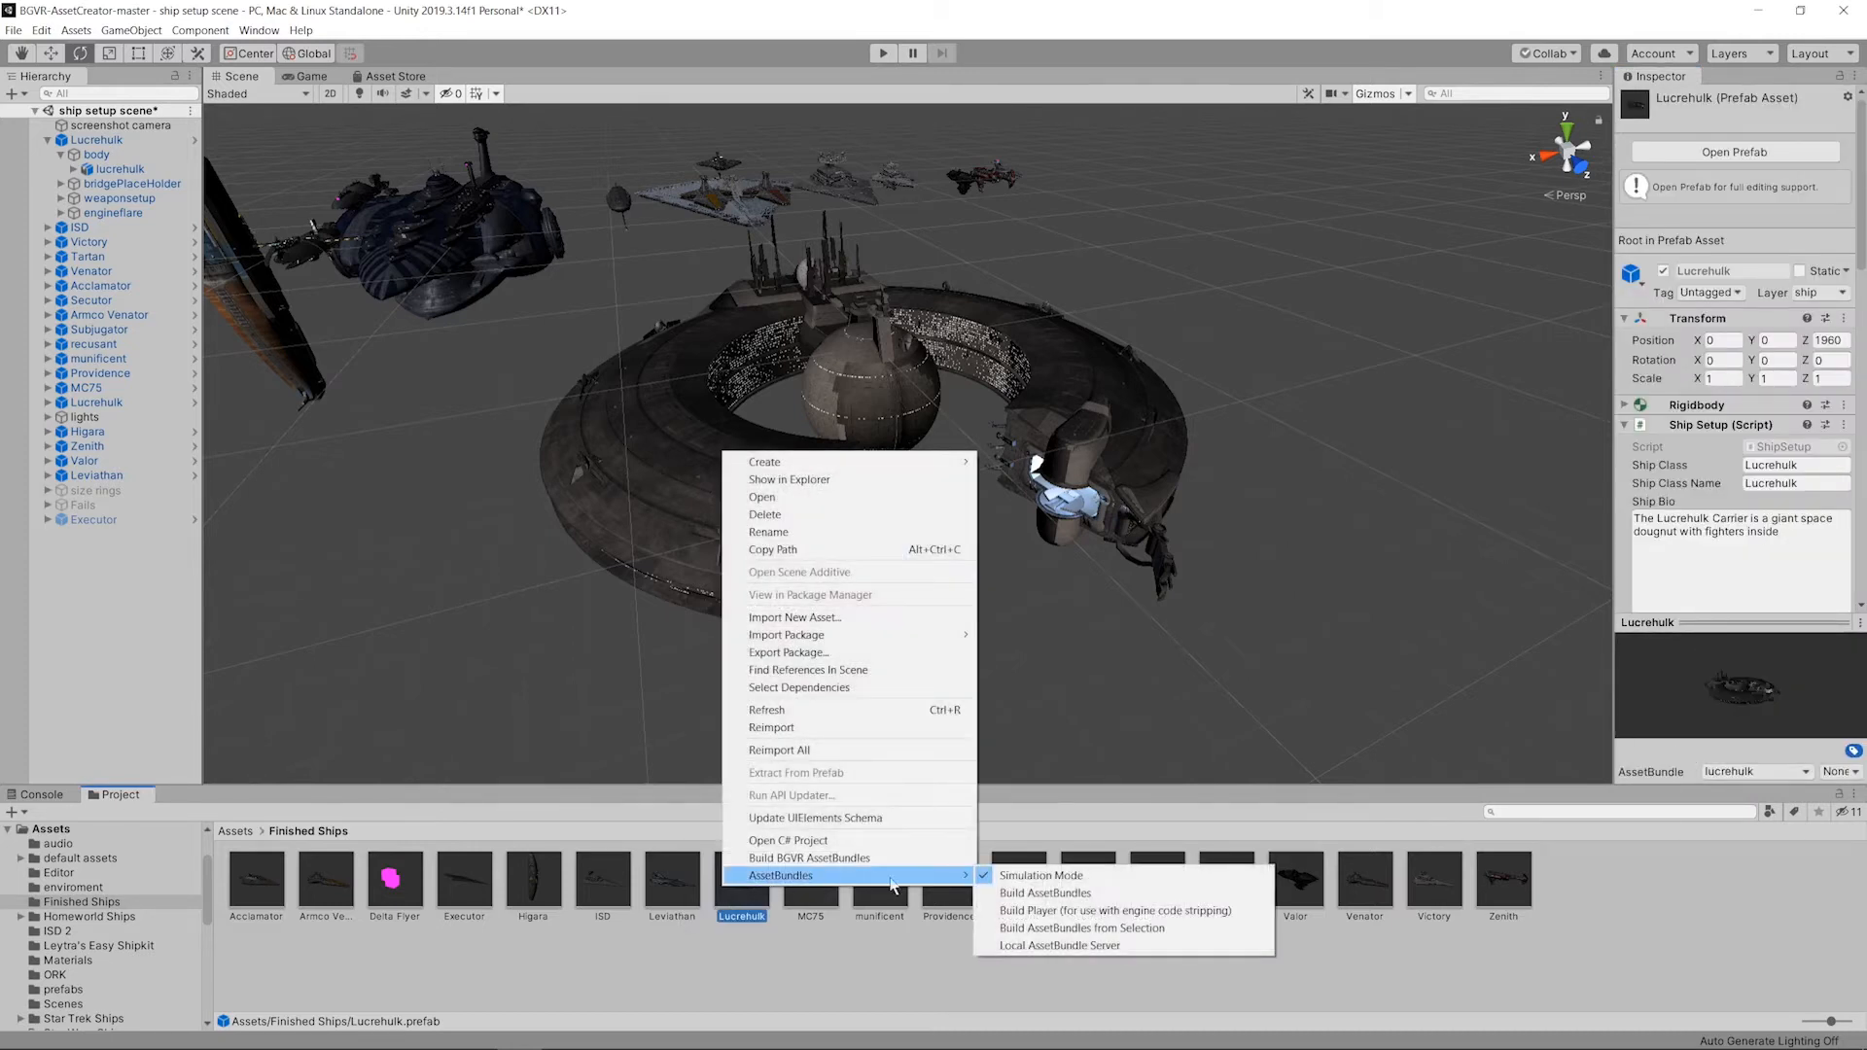
left_click(1038, 930)
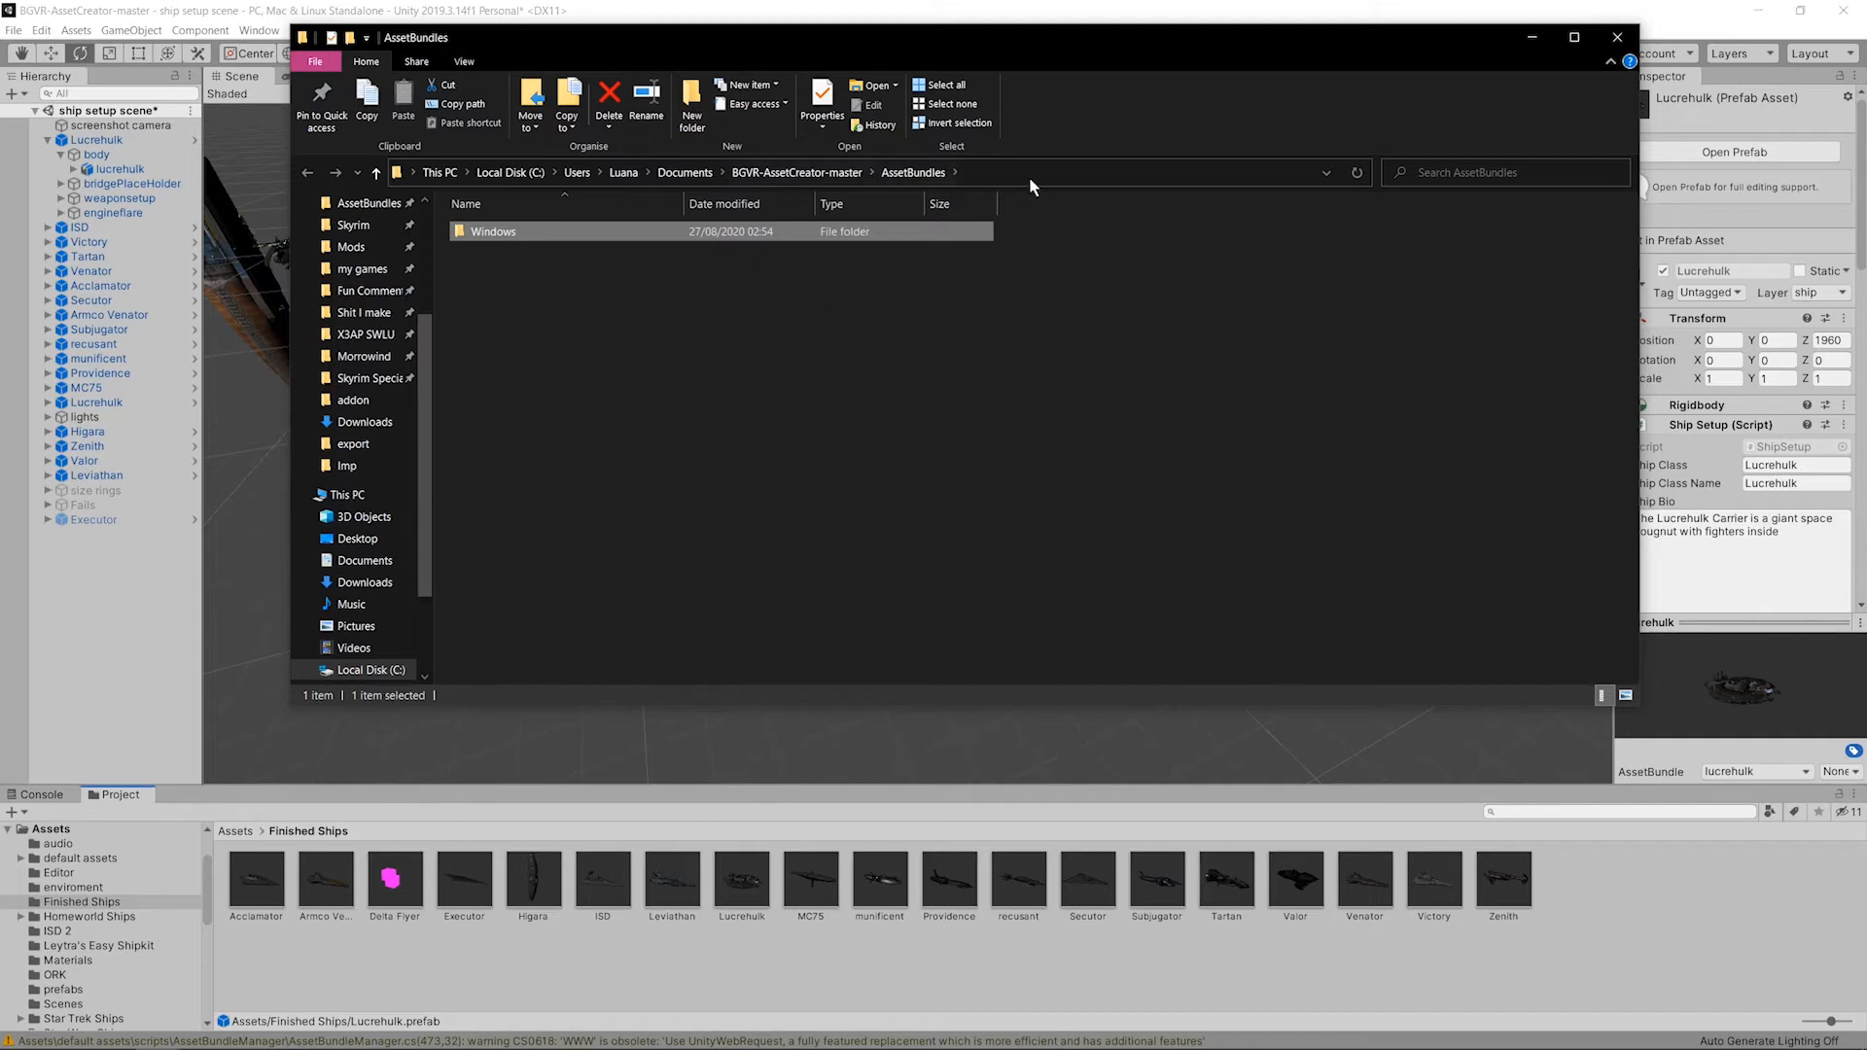
Step: In File Explorer, cut the files lucrehulk and lucrehulk.manifest from the Windows folder inside AssetBundles
left_click_drag(953, 71, 1049, 93)
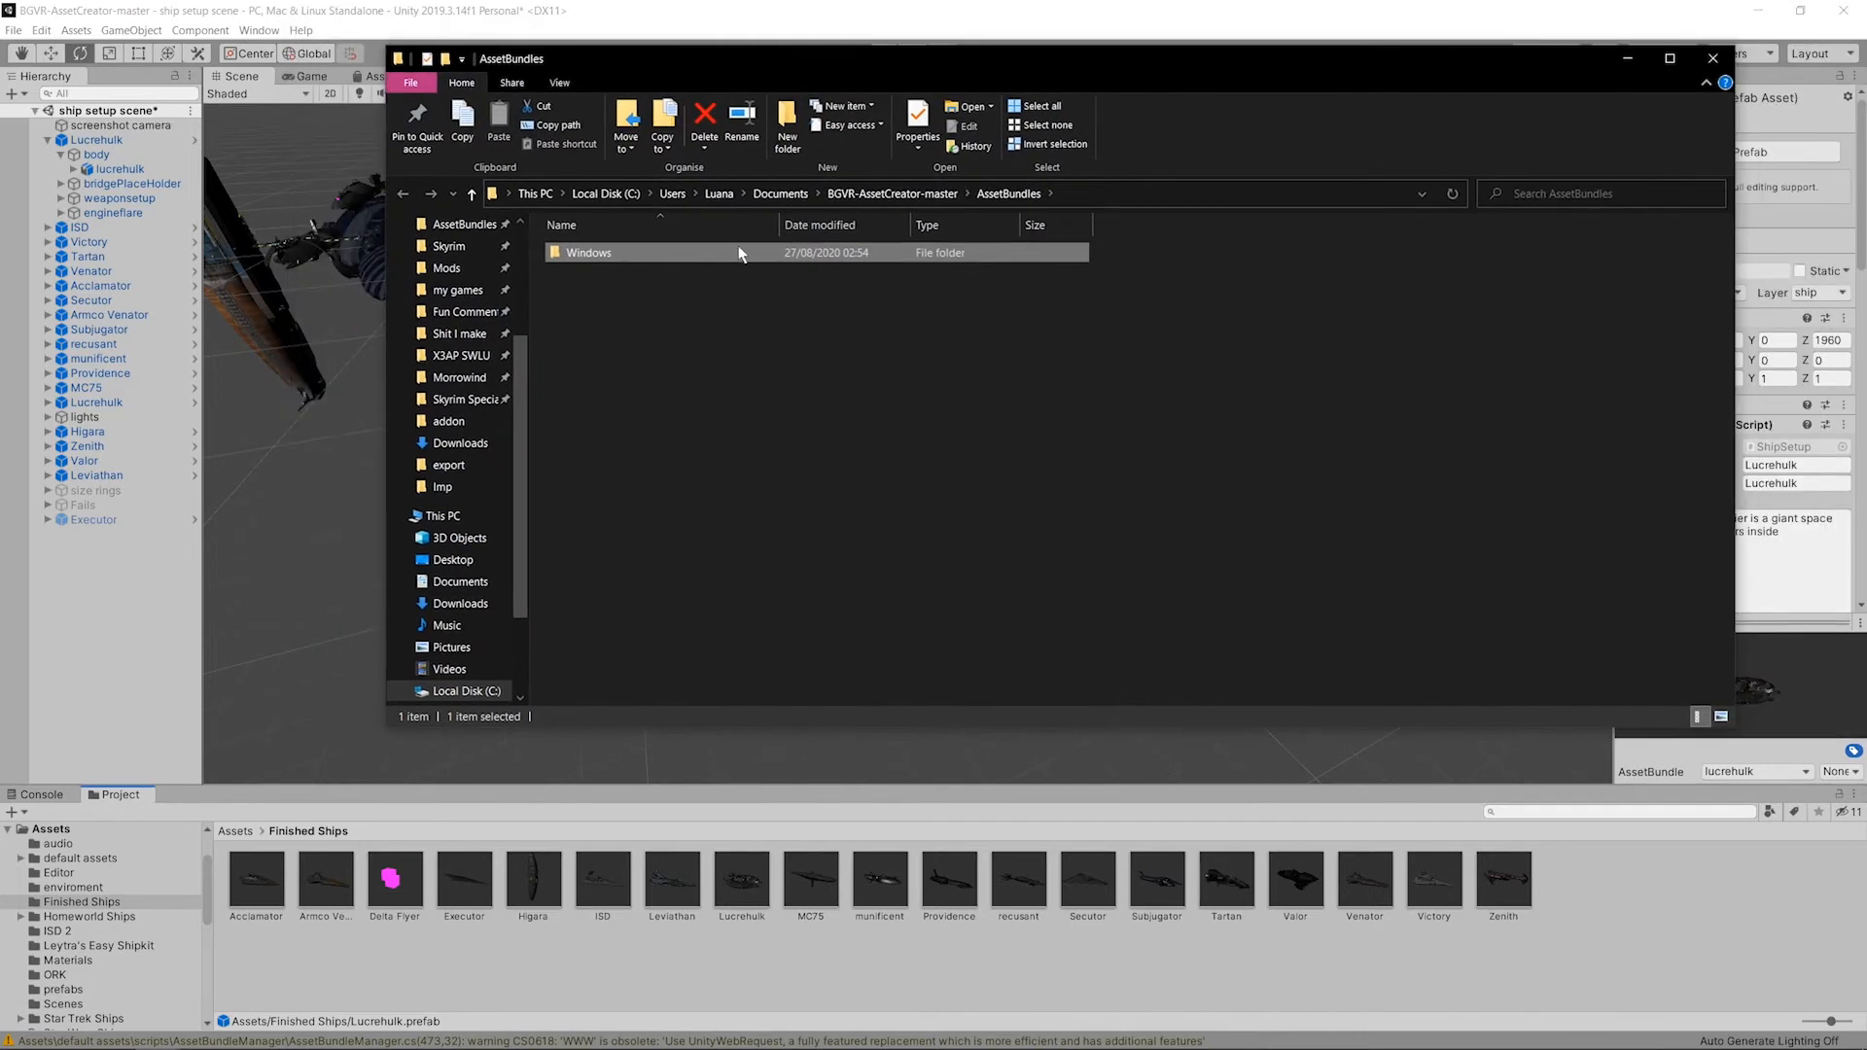
double_click(625, 256)
left_click(626, 255)
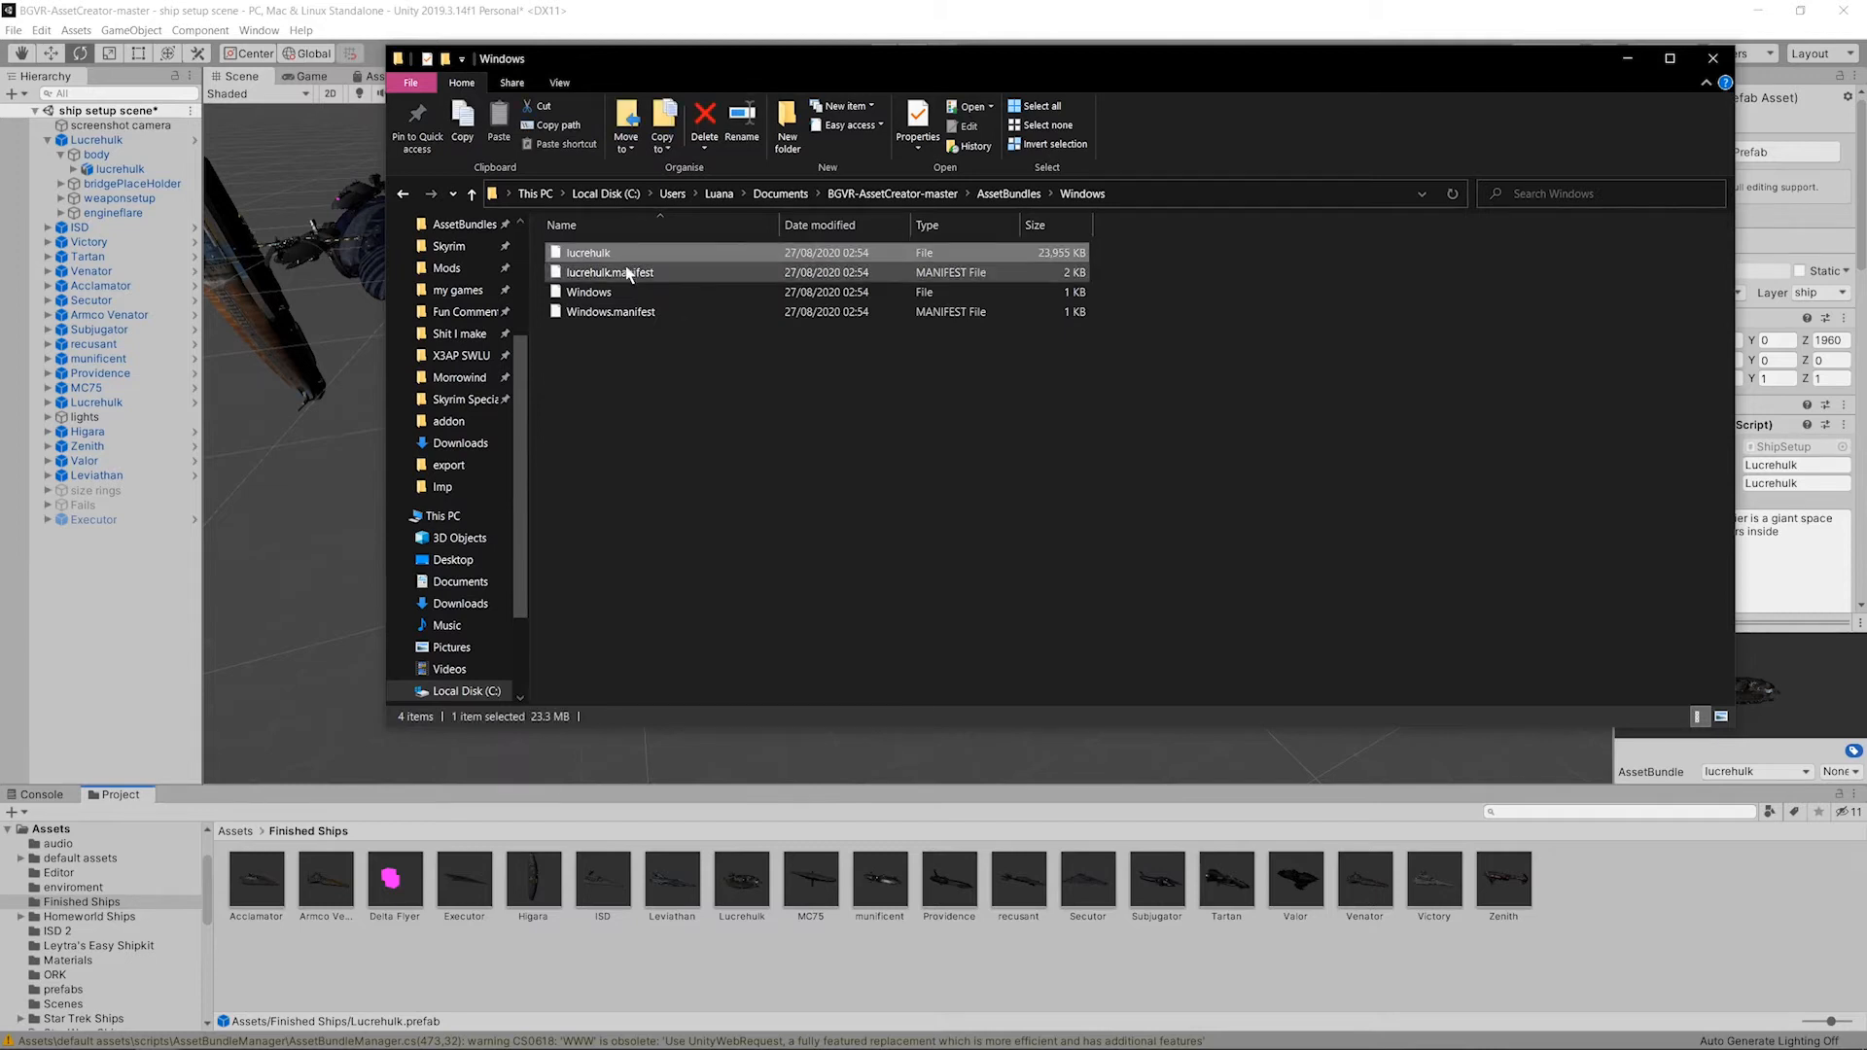
left_click(630, 273, "shift")
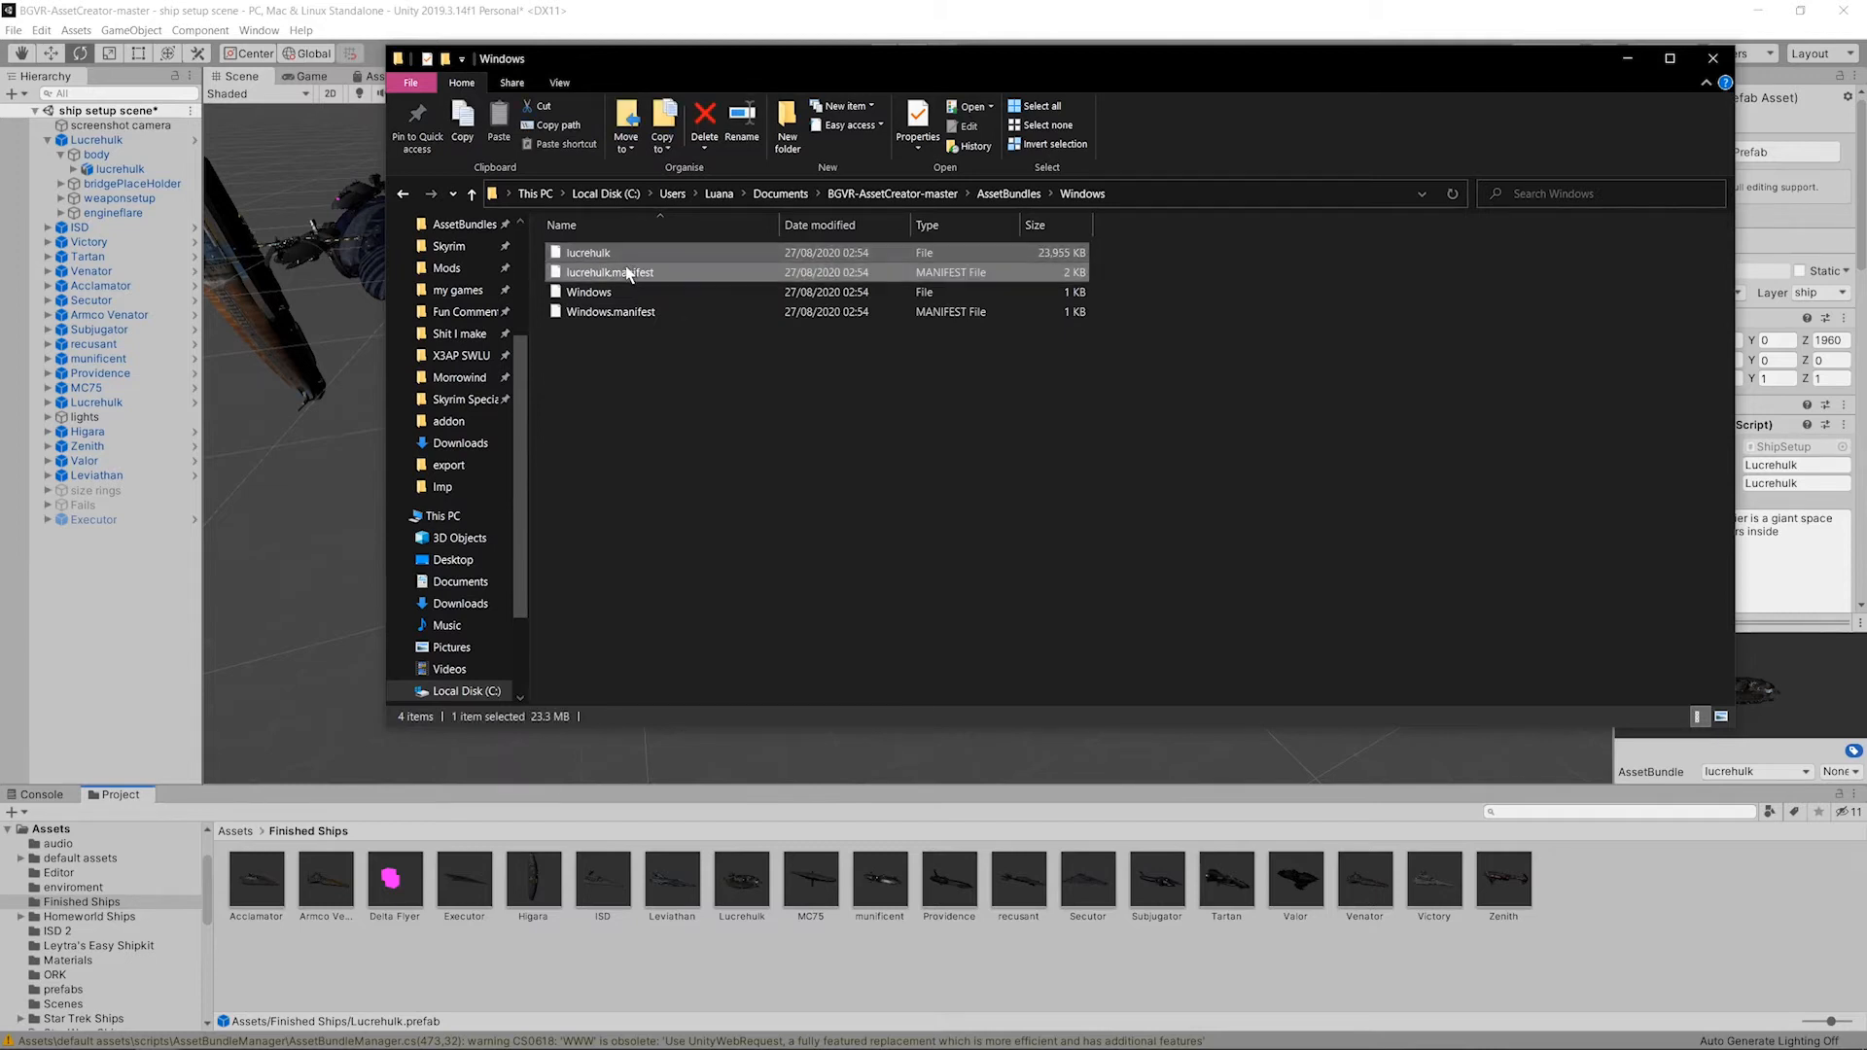
left_click(540, 109)
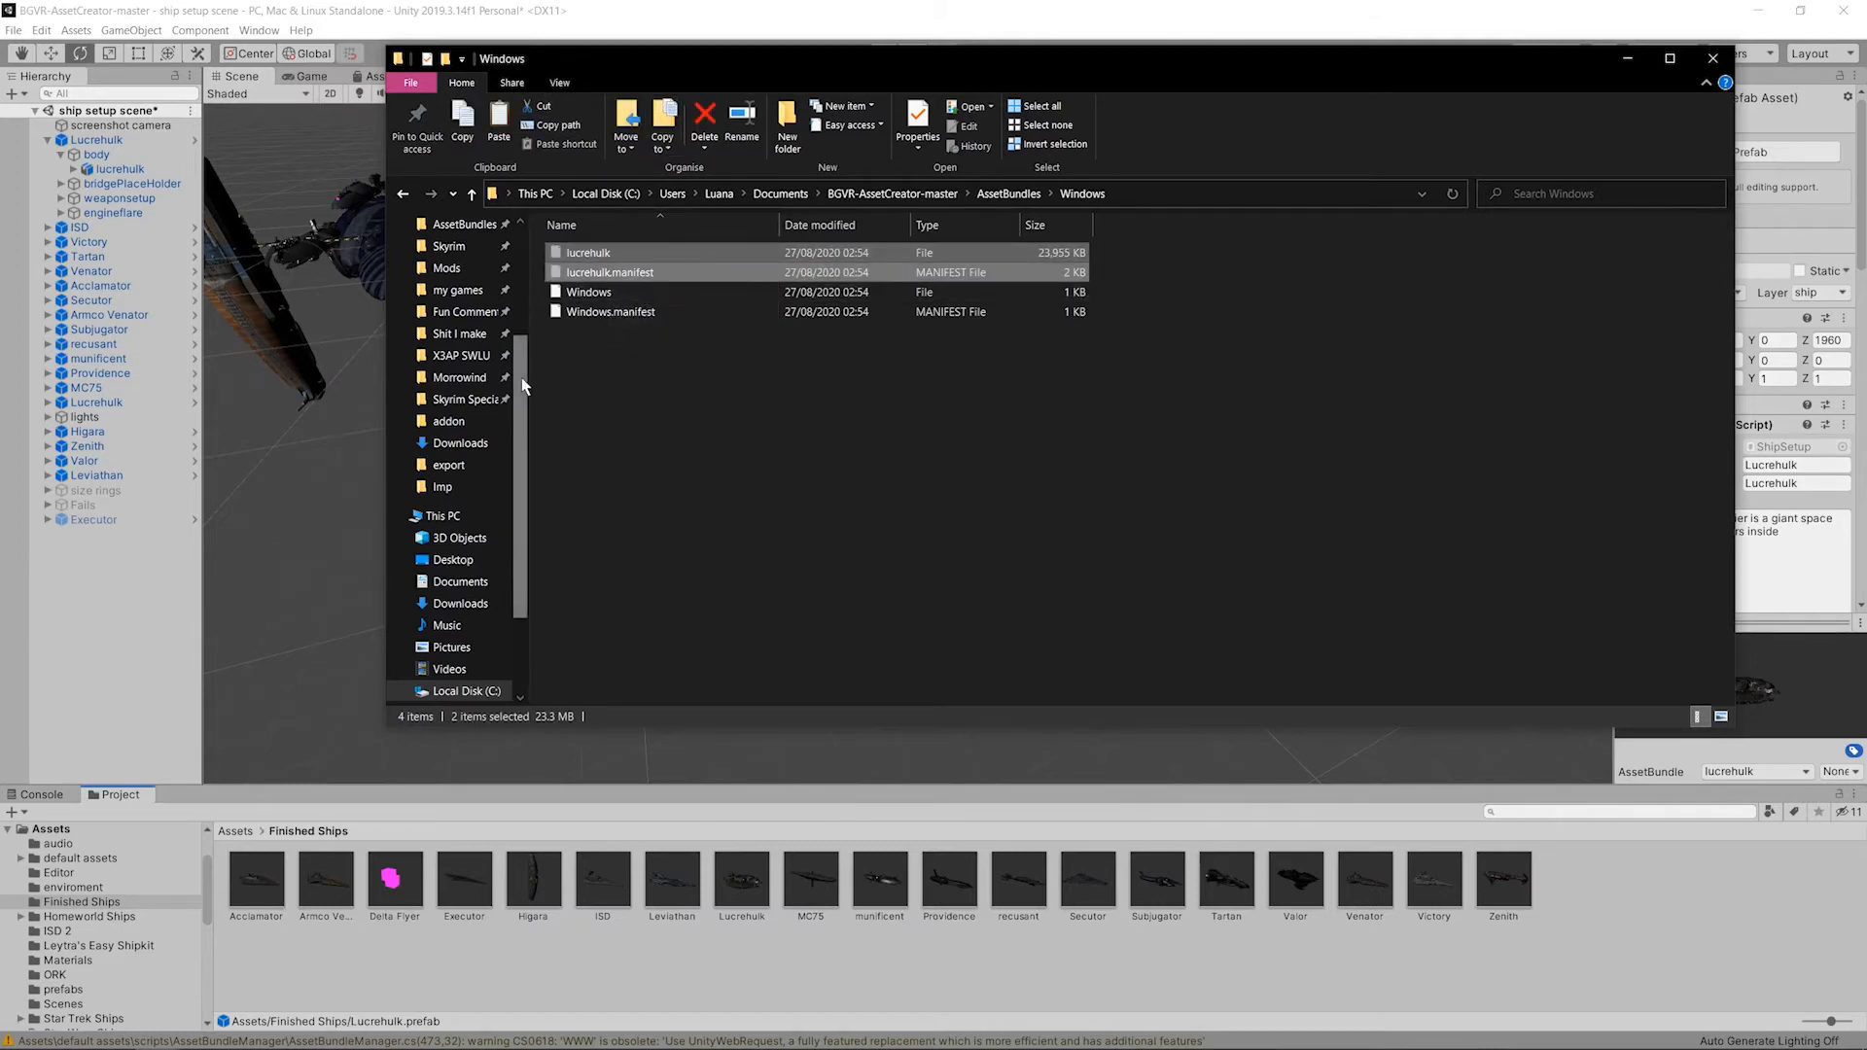
Step: Create a folder named LeytraLucrehulk in BattleGroupVR's customassets folder
scroll(529, 254, "up", 3)
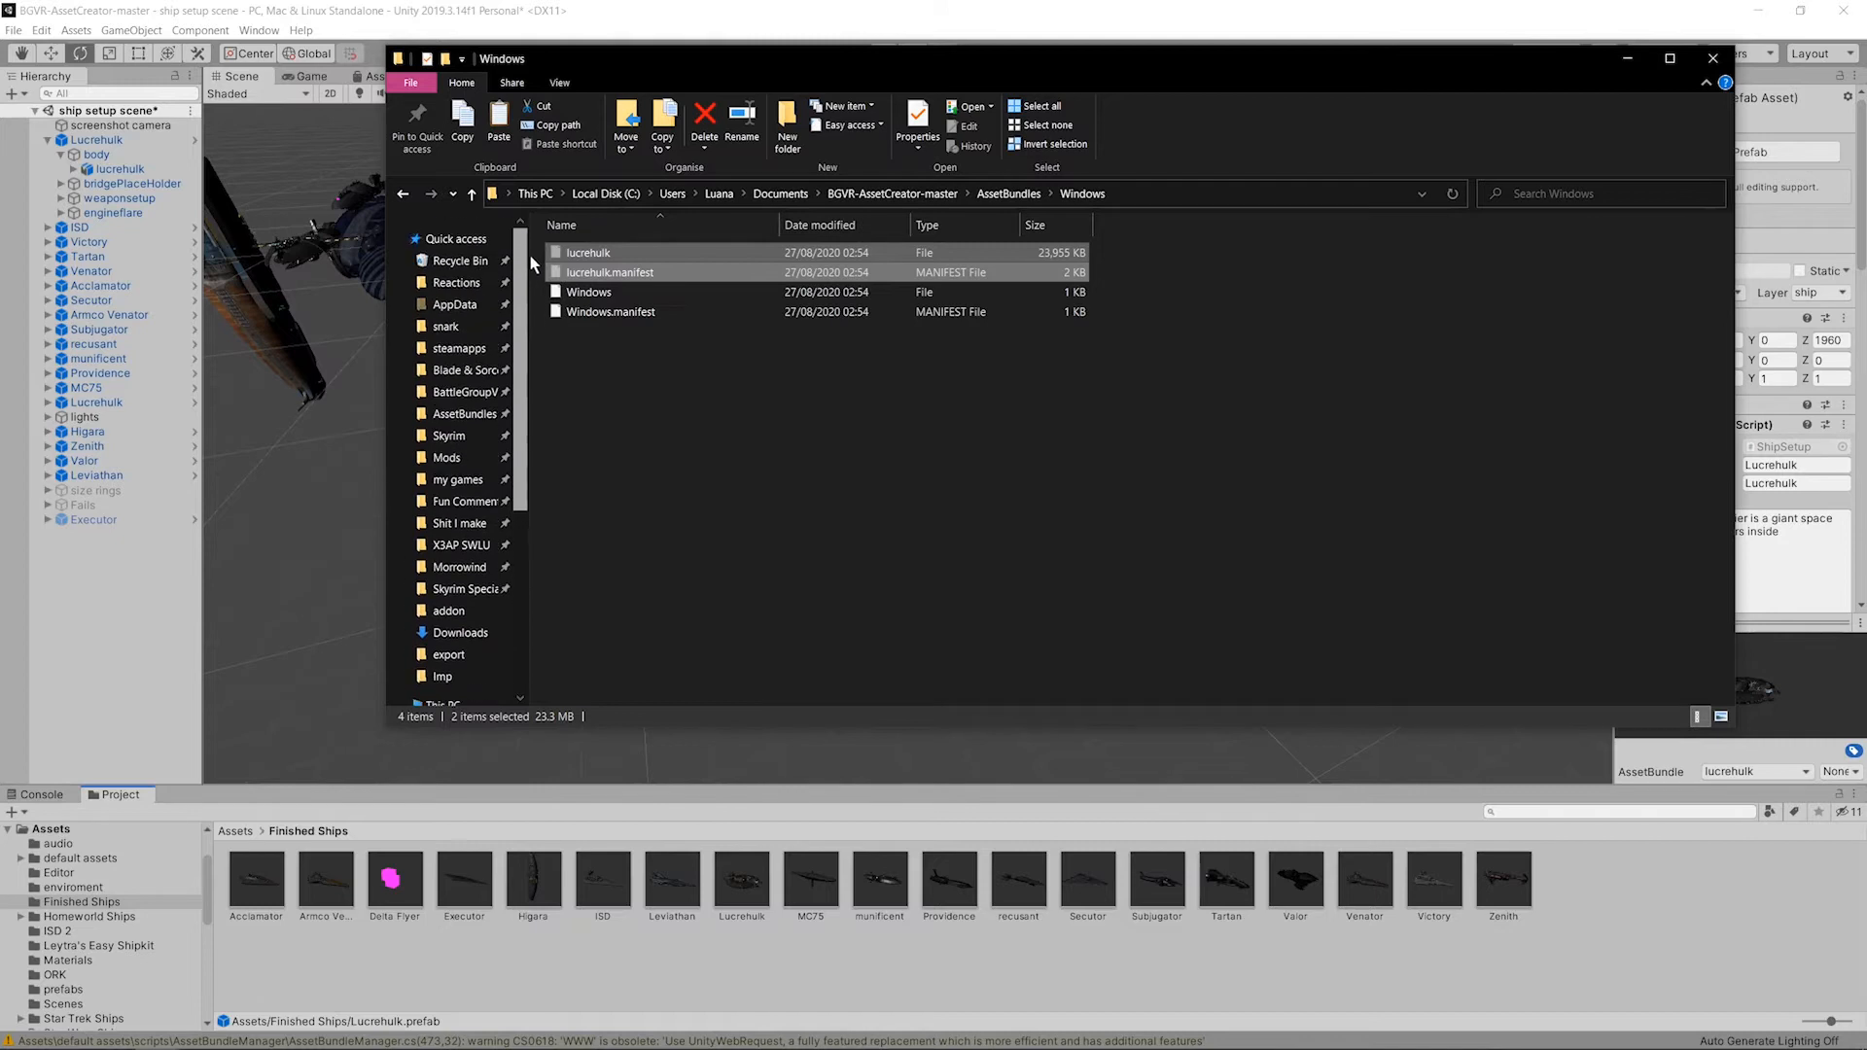
left_click(469, 393)
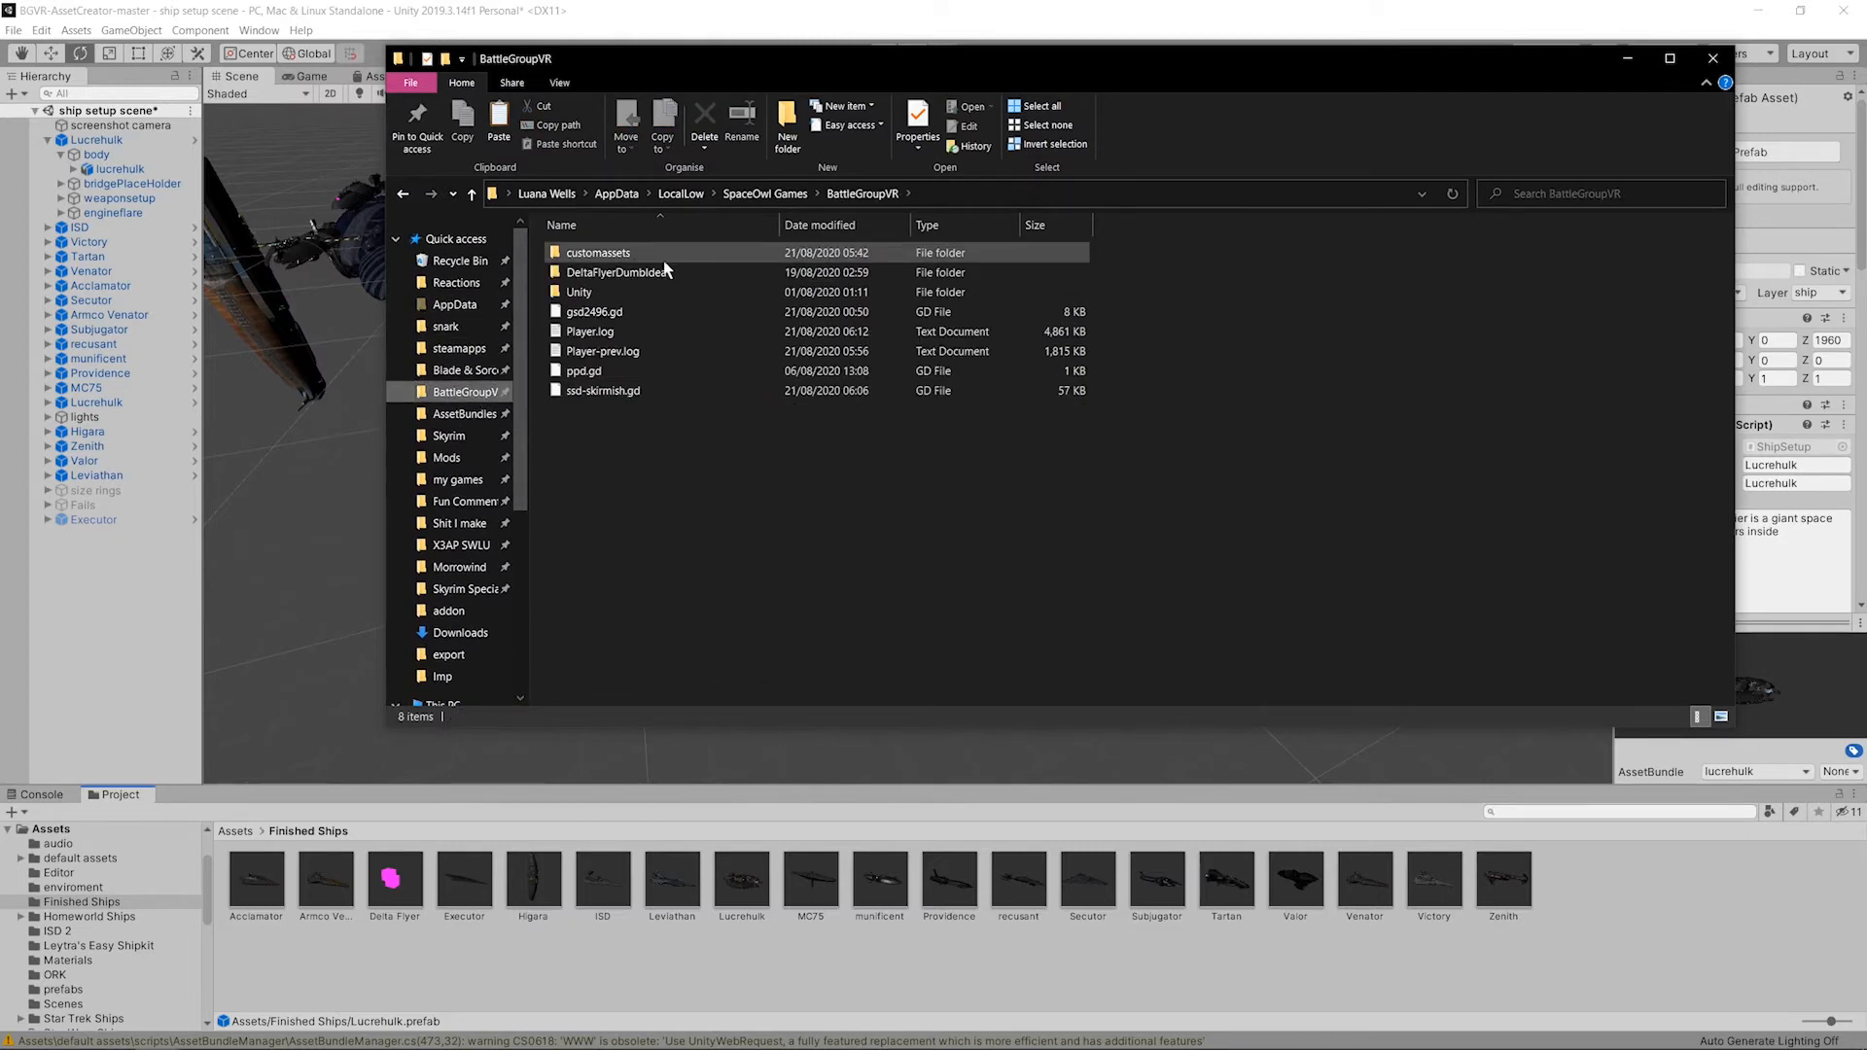
double_click(615, 253)
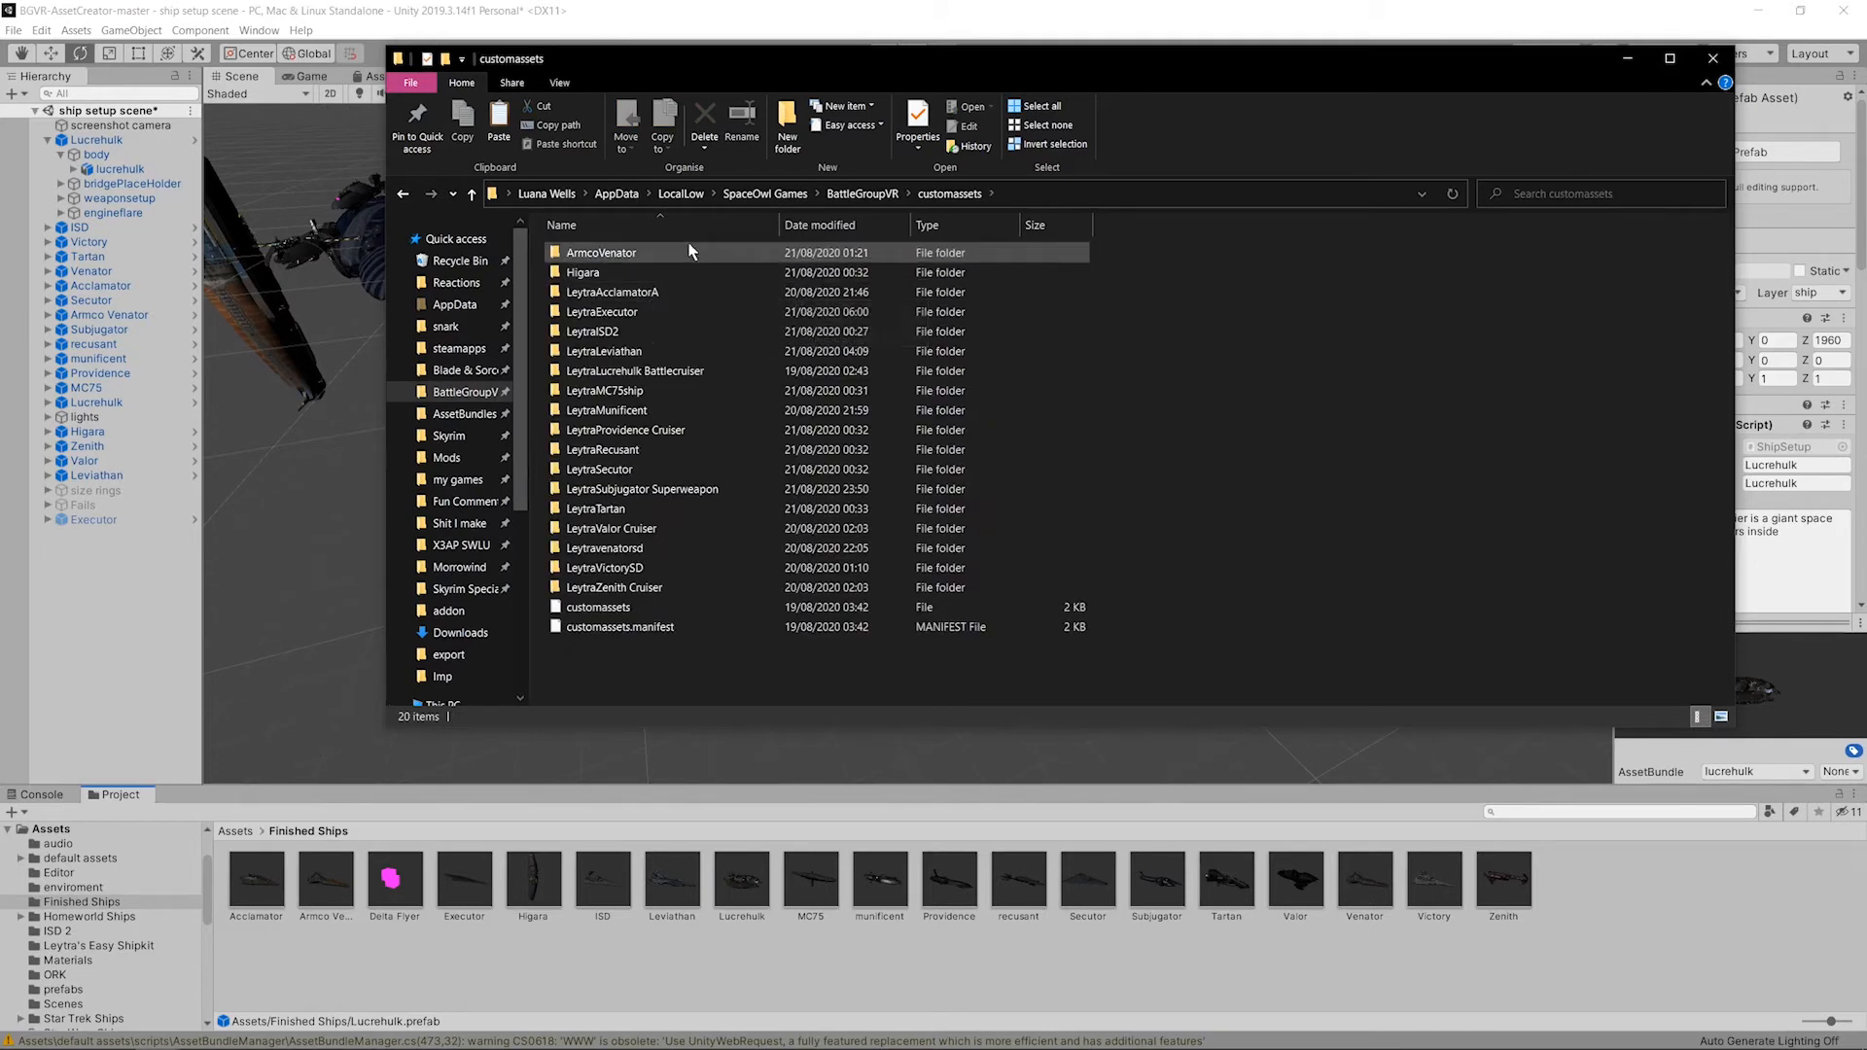
left_click(788, 122)
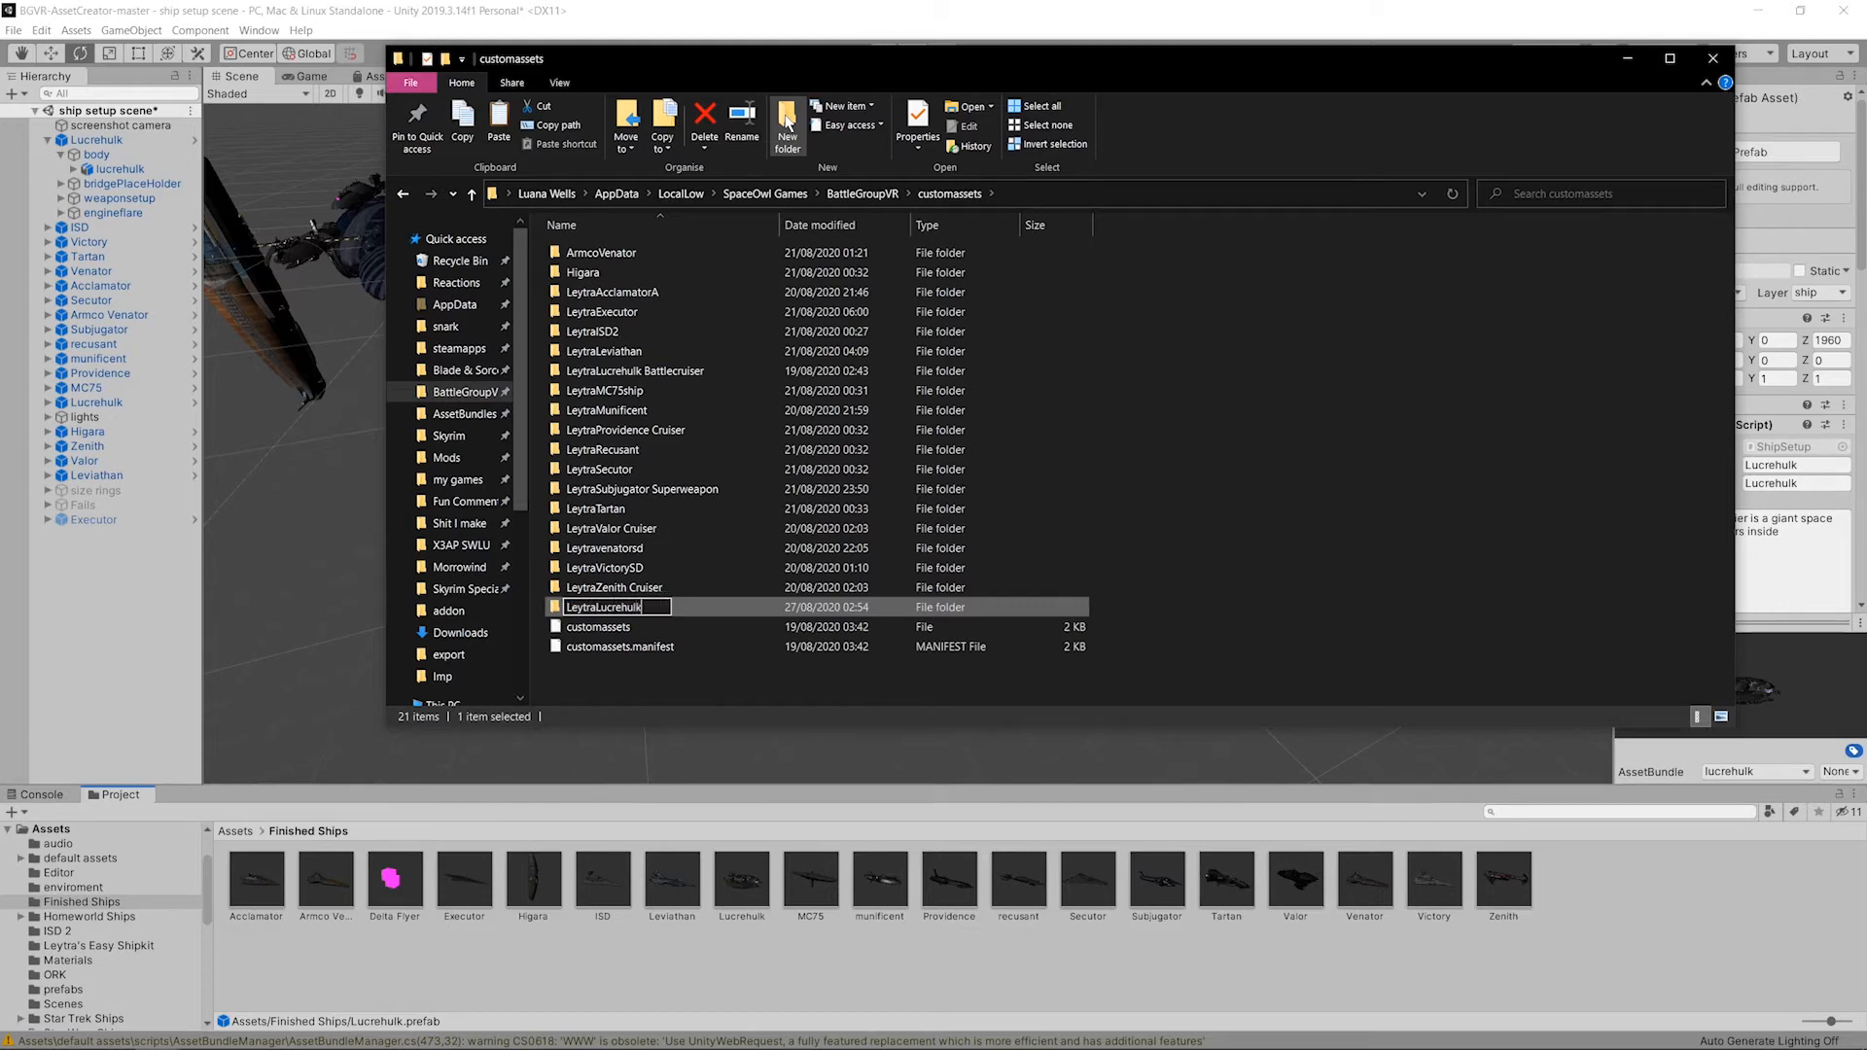
type("LeytraLucrehulk")
key("Return")
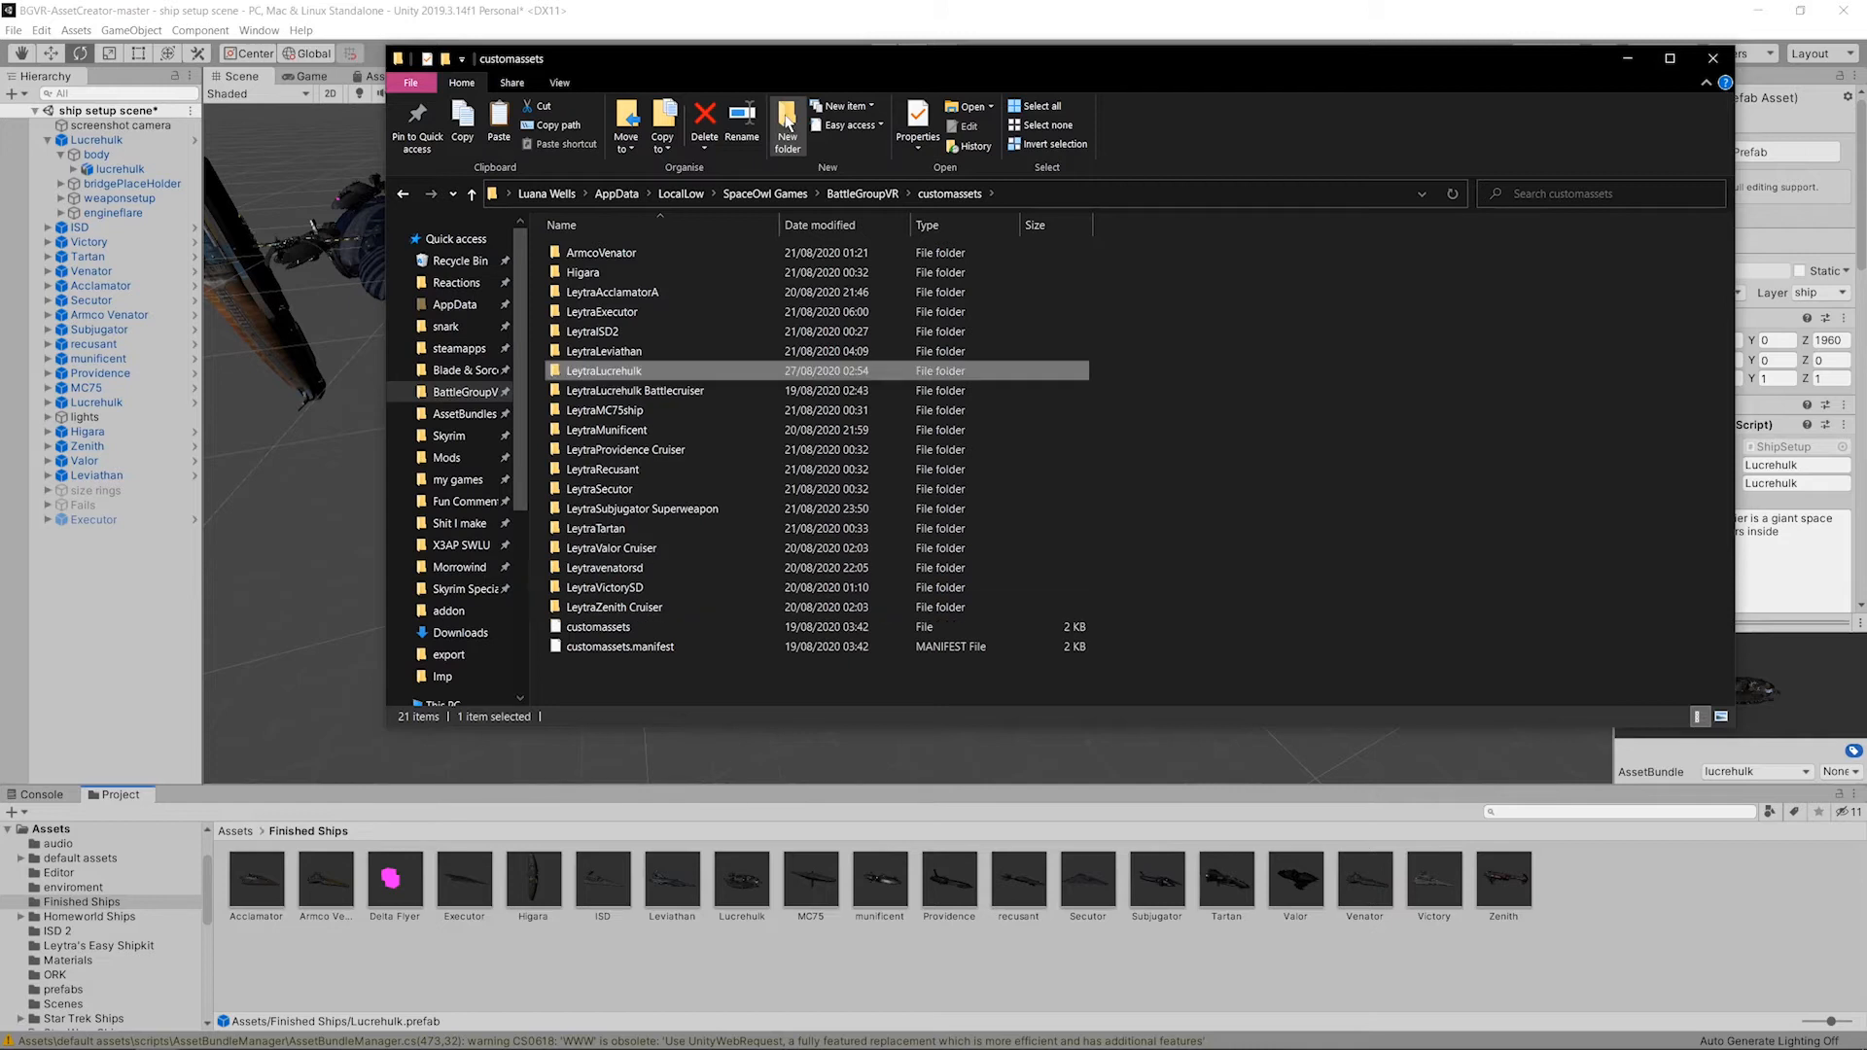
Step: Delete the old LeytraLucrehulk Battlecruiser folder from customassets
left_click(666, 394)
key("Delete")
key("Return")
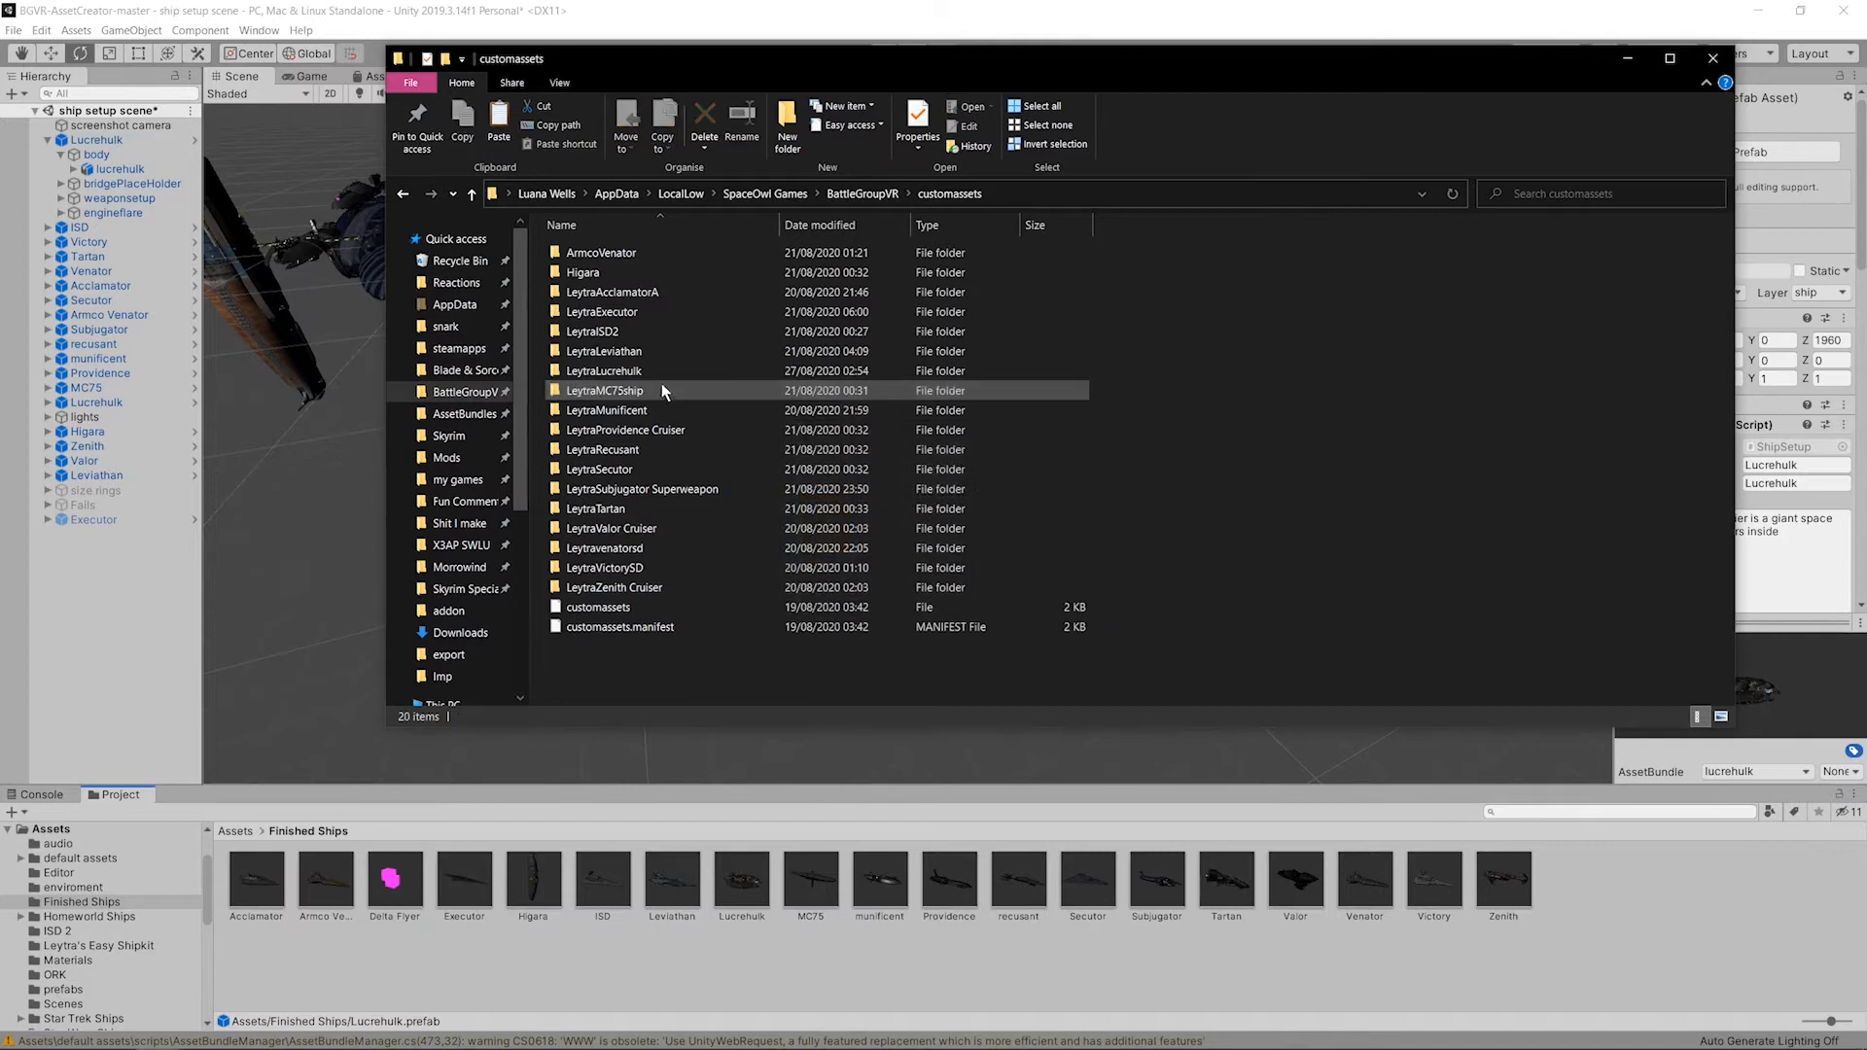
Step: Paste the lucrehulk bundle and its manifest into the LeytraLucrehulk folder
left_click(659, 374)
double_click(752, 371)
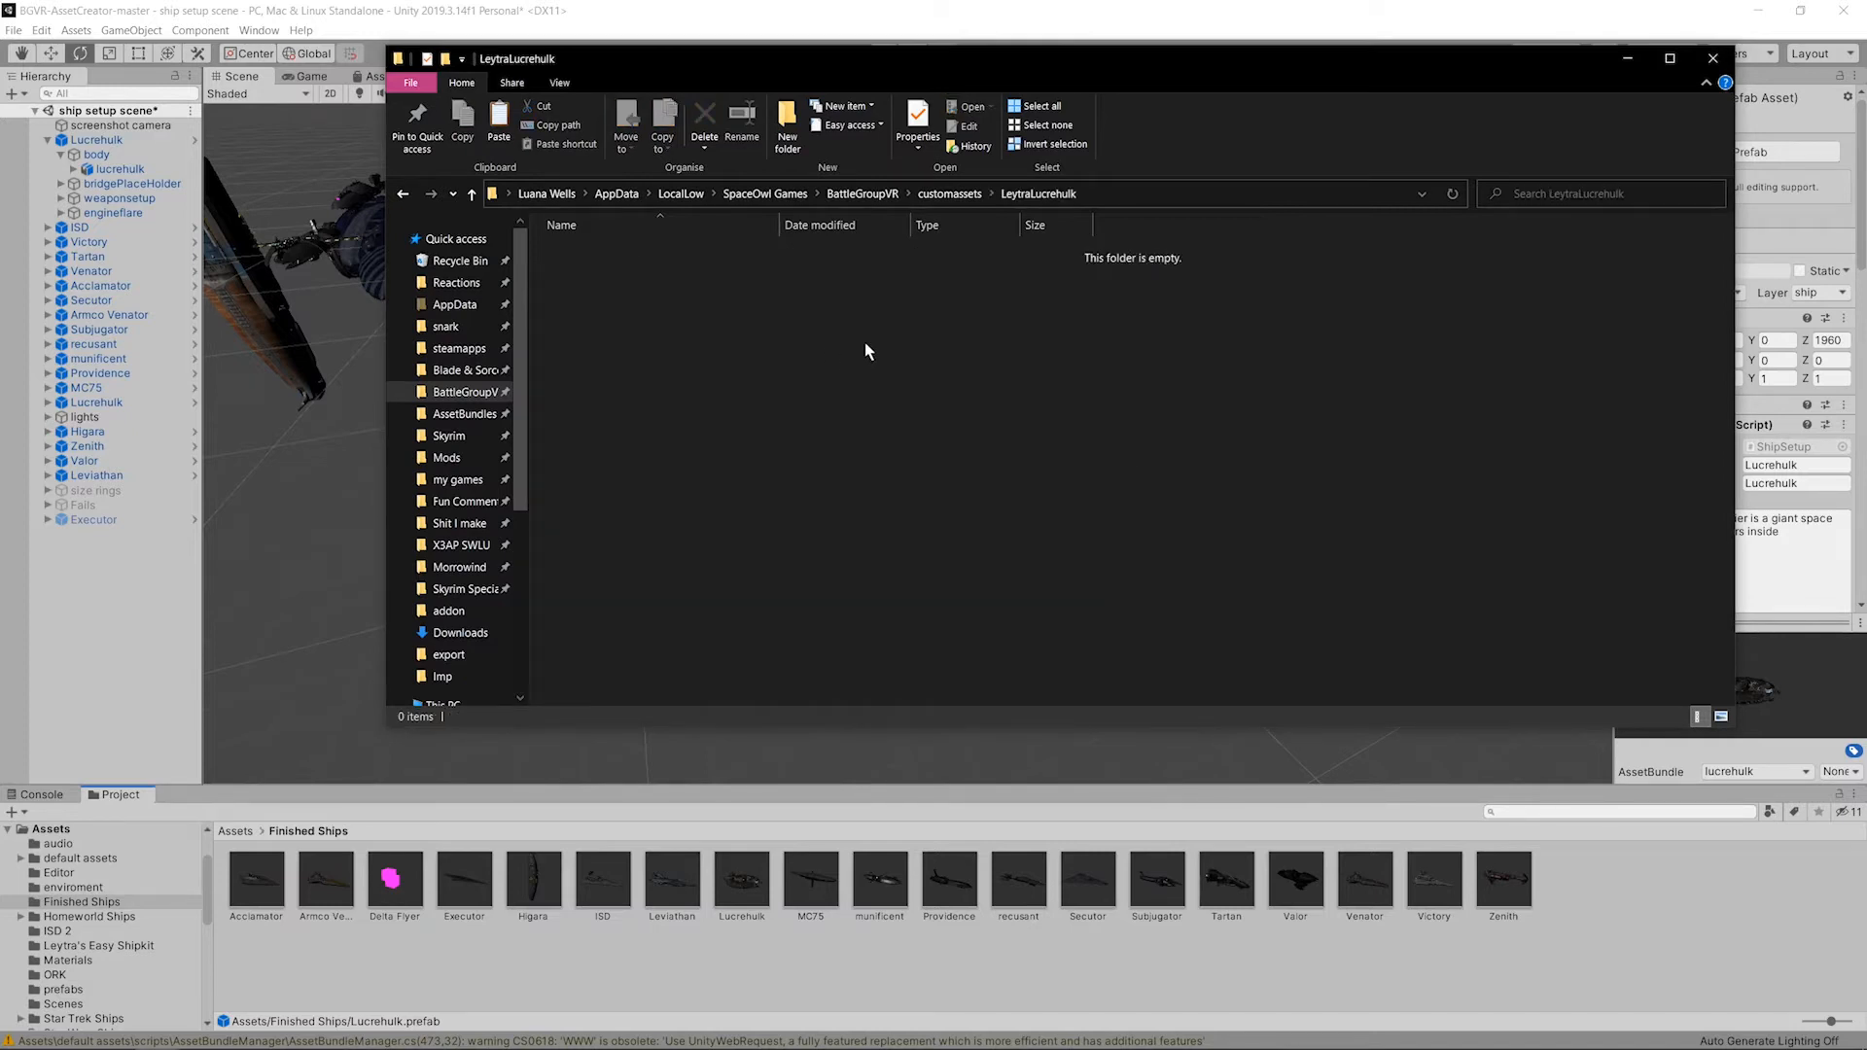
left_click(937, 197)
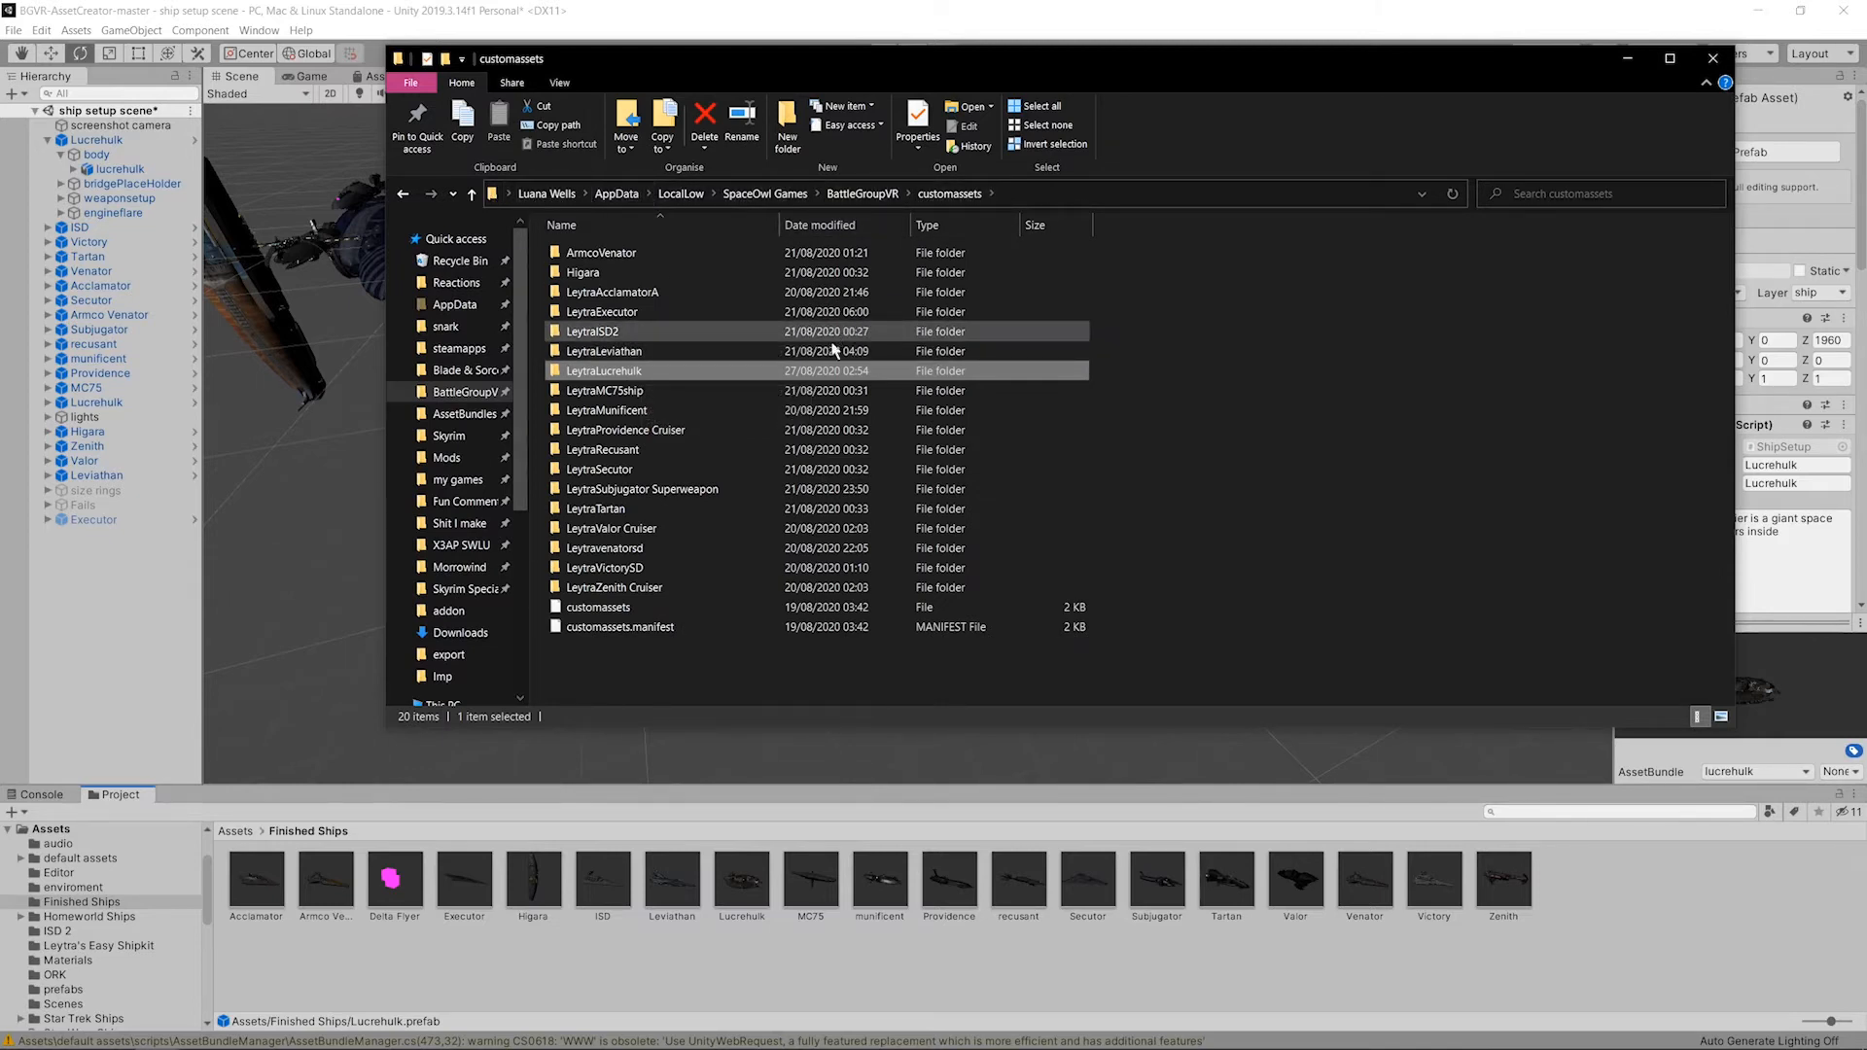
double_click(711, 379)
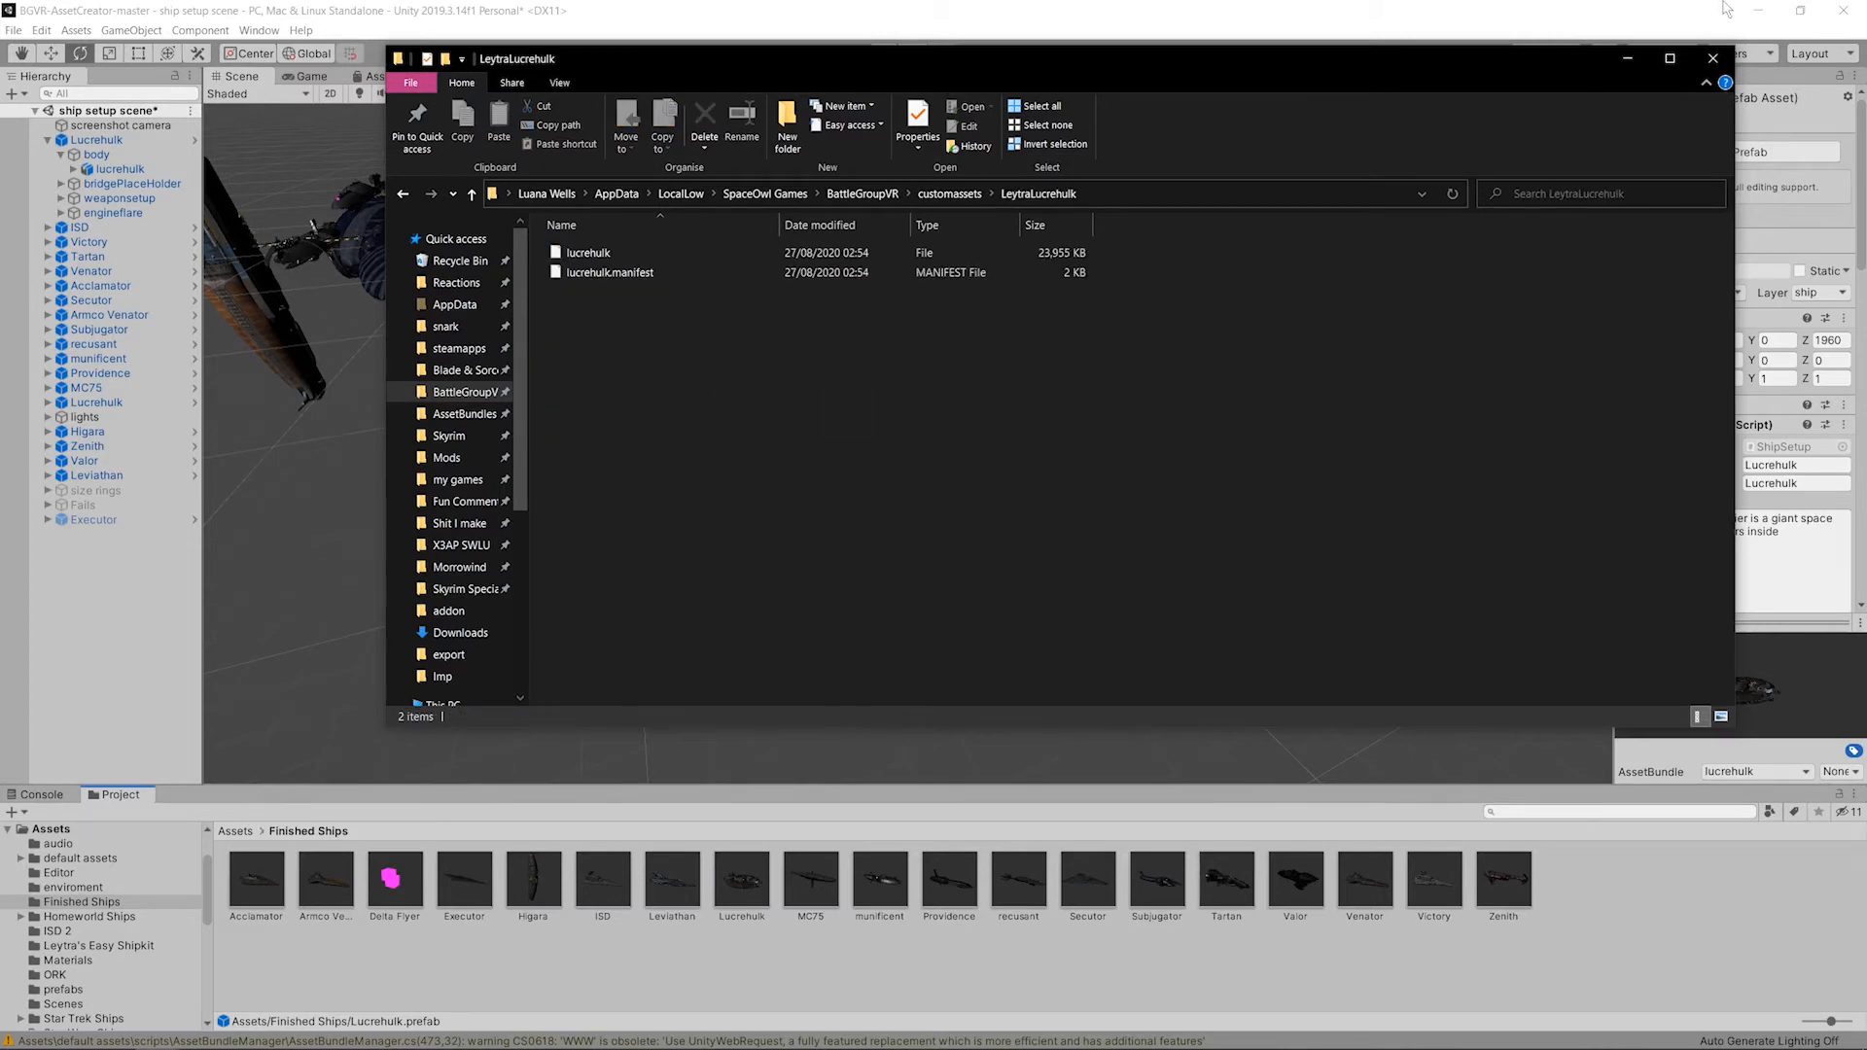
Step: Minimise File Explorer, switch to Steam and open BattleGroupVR's page in the library
left_click(1625, 60)
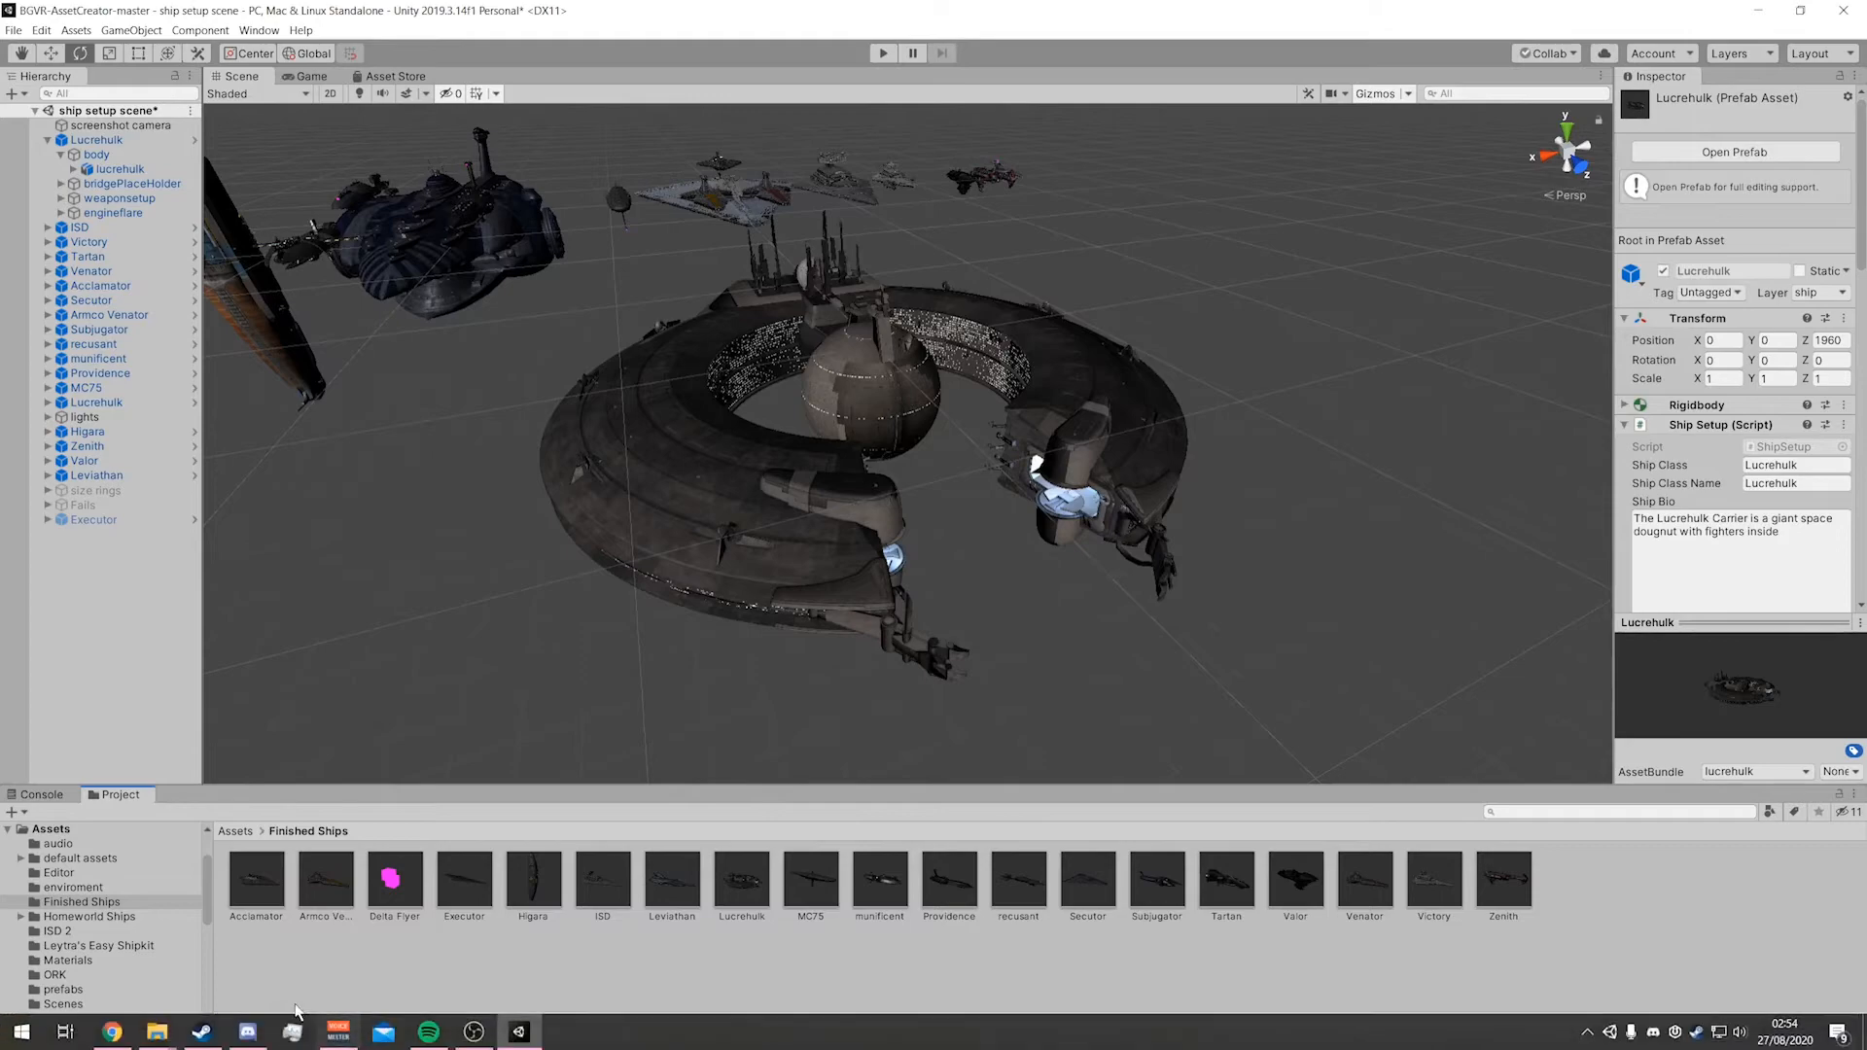
left_click(201, 1041)
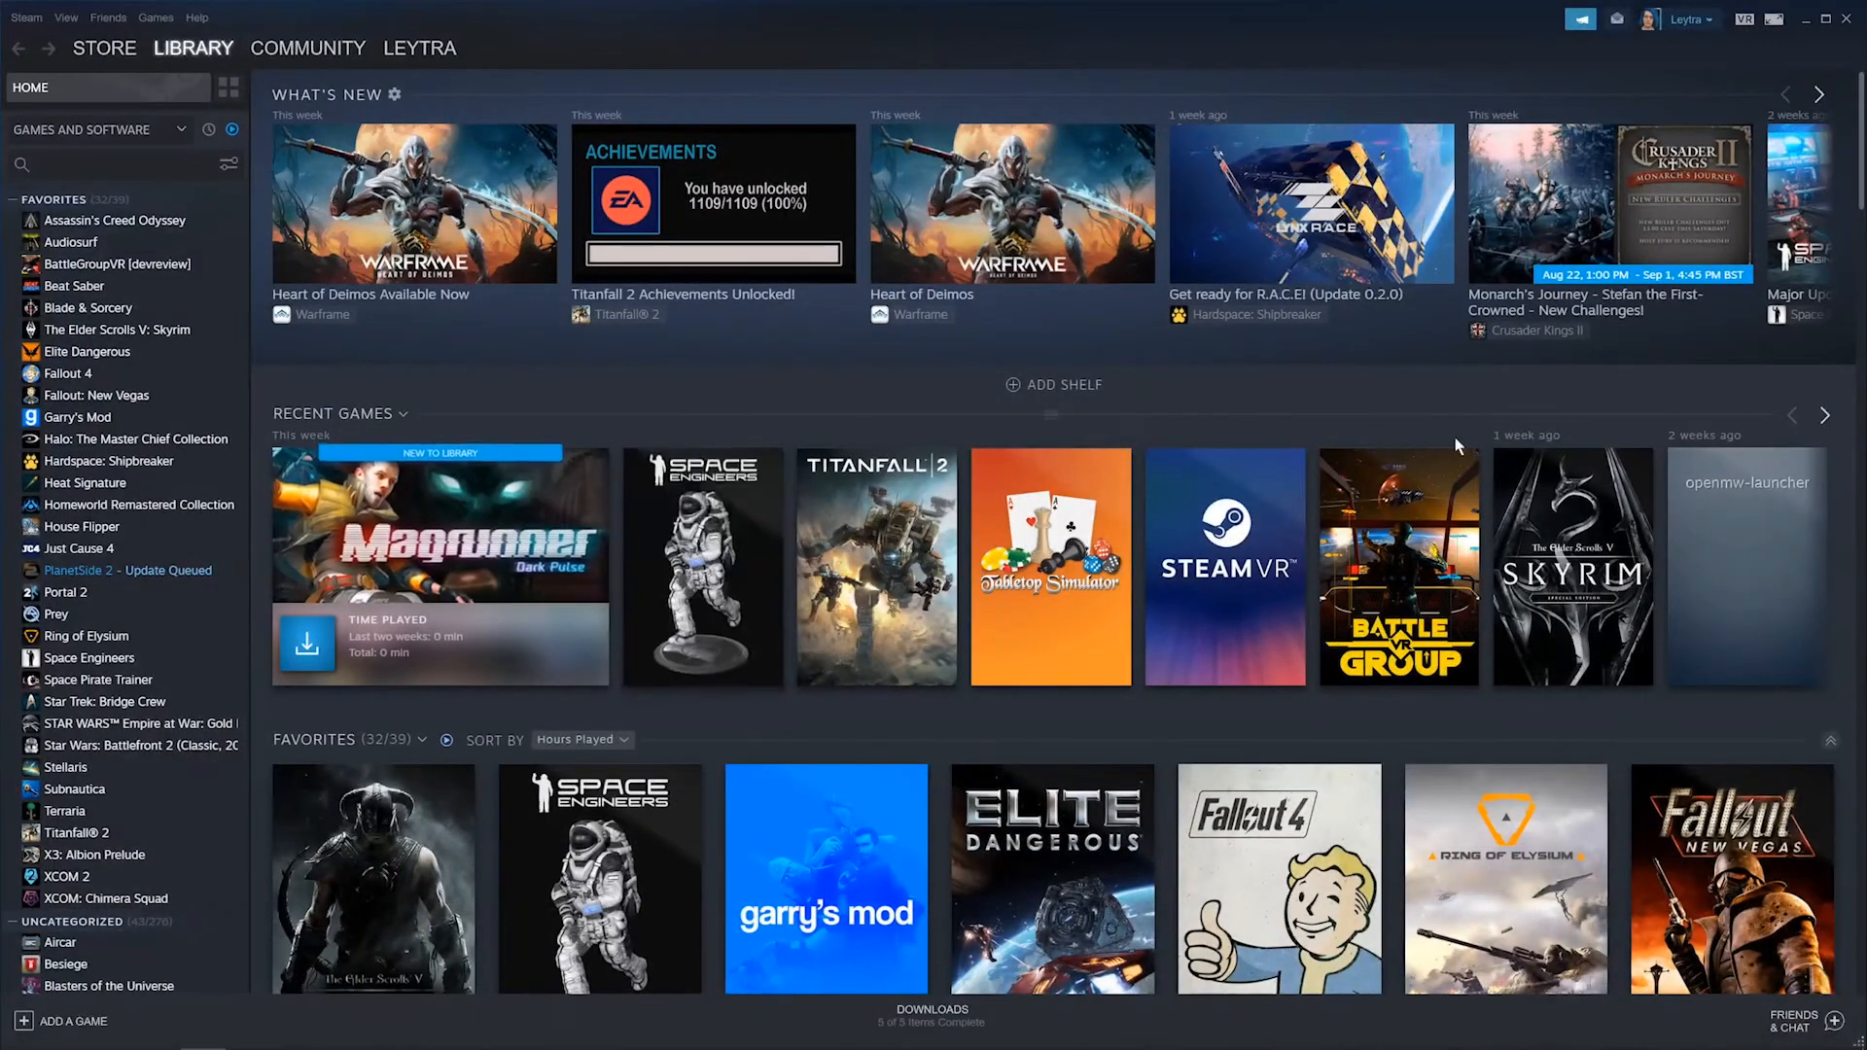
mouse_move(1400, 584)
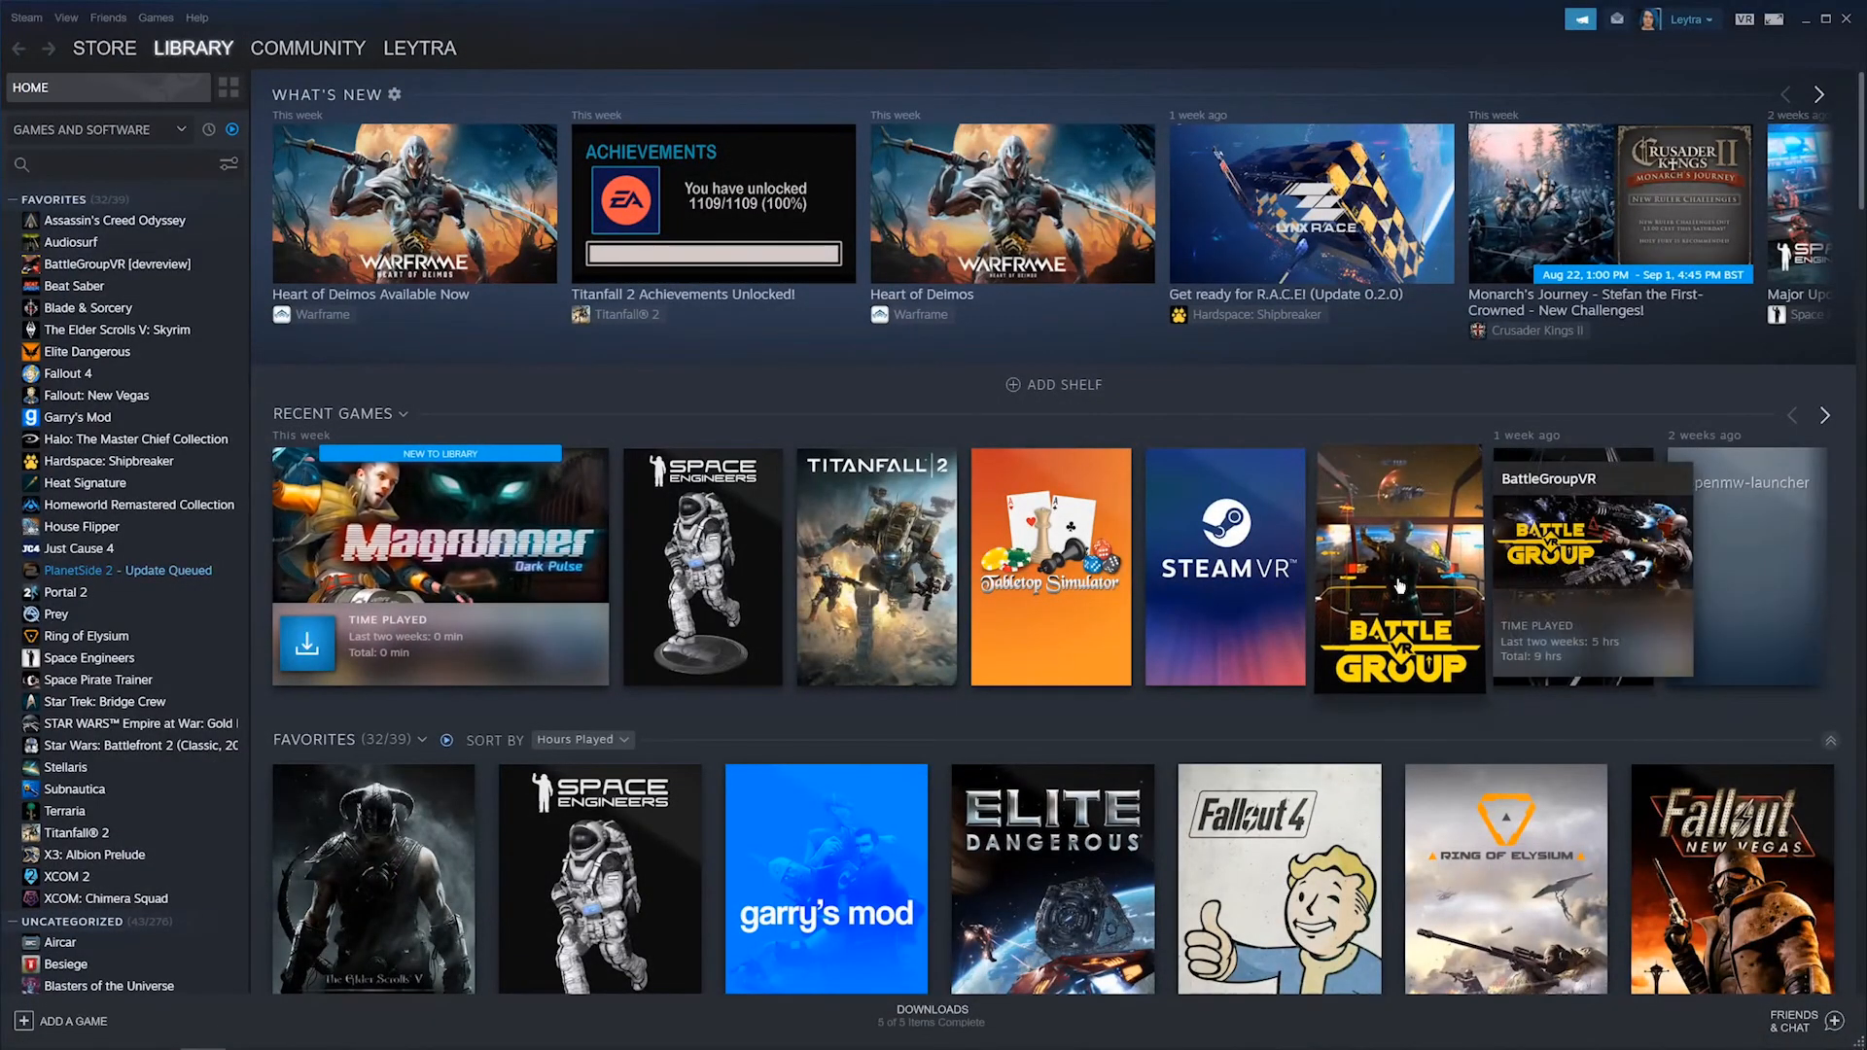
left_click(1401, 584)
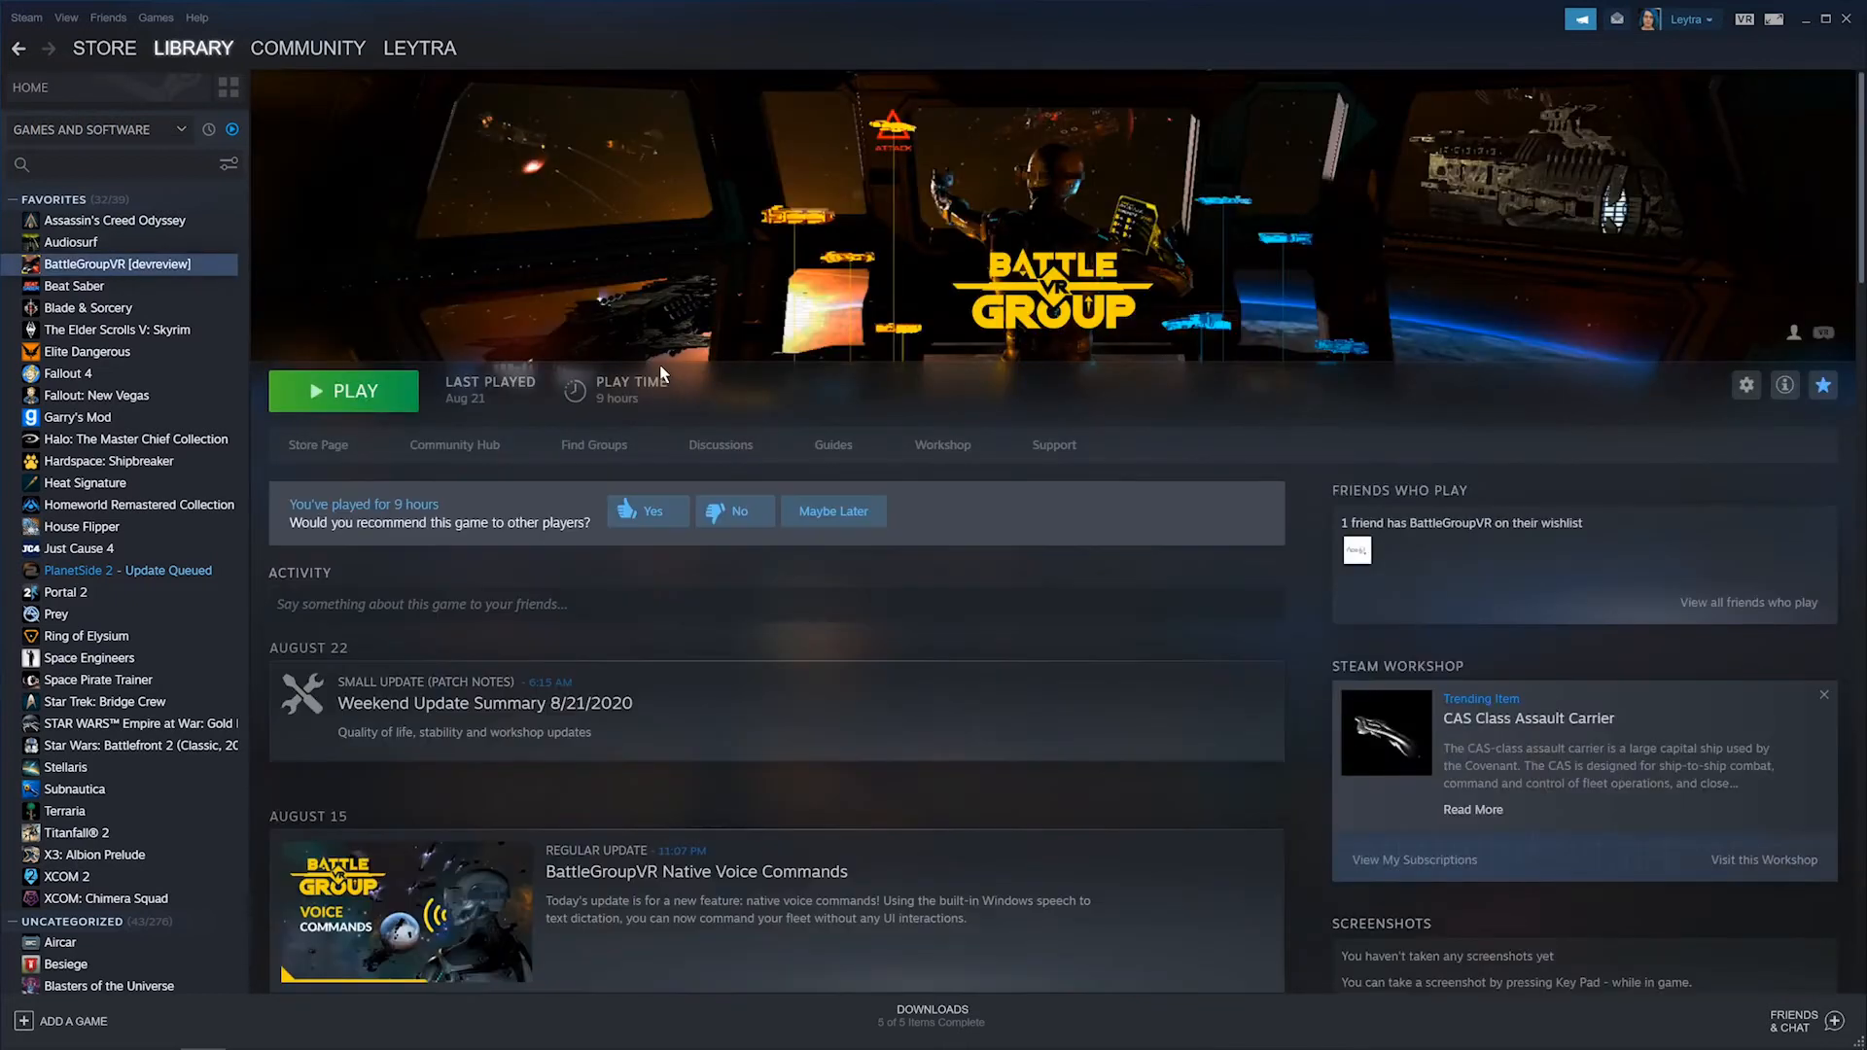